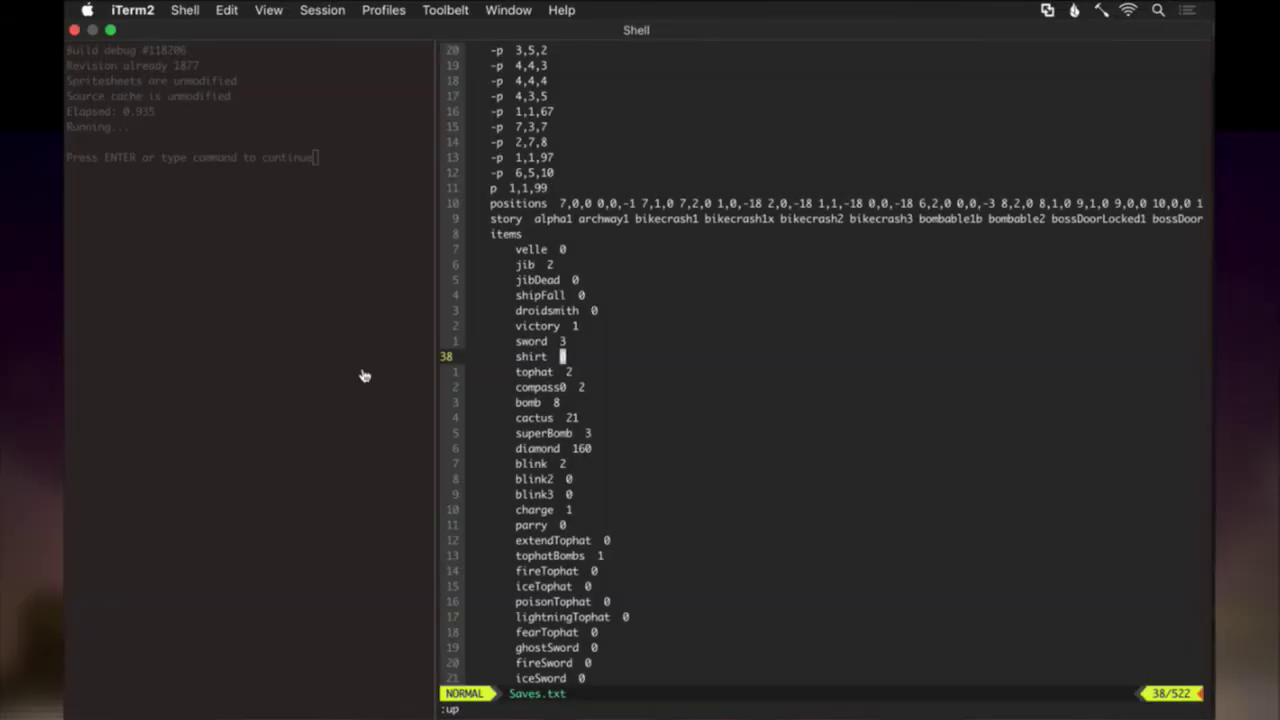
Set the shirt item's value to 1 in Saves.txt and save the file.
{"action": "type", "text": "r1:up"}
{"action": "key", "text": "Return"}
Leave the editor for the Songbringer shell, run g to show the Git status, and review the untracked RoqCourage files.
{"action": "key", "text": "super+grave"}
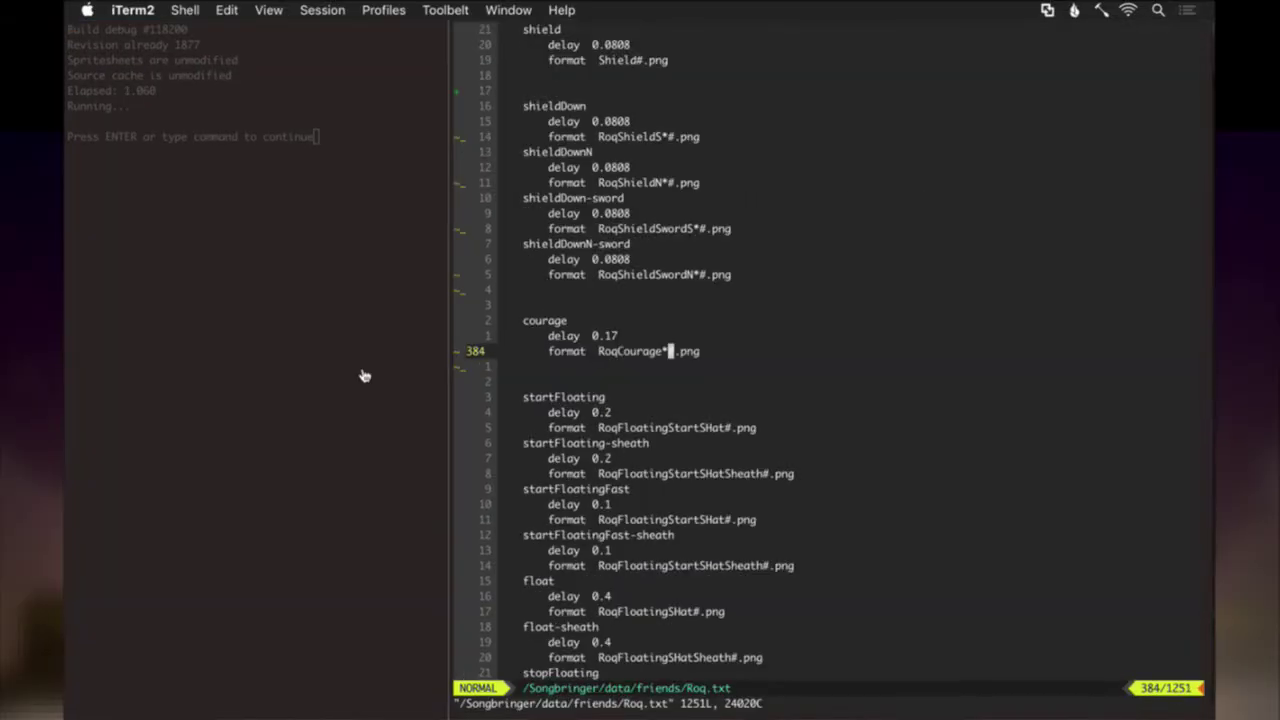
{"action": "key", "text": "ctrl+6"}
{"action": "type", "text": ":x"}
{"action": "key", "text": "Return"}
{"action": "key", "text": "ctrl+z"}
{"action": "type", "text": "g"}
{"action": "key", "text": "Return"}
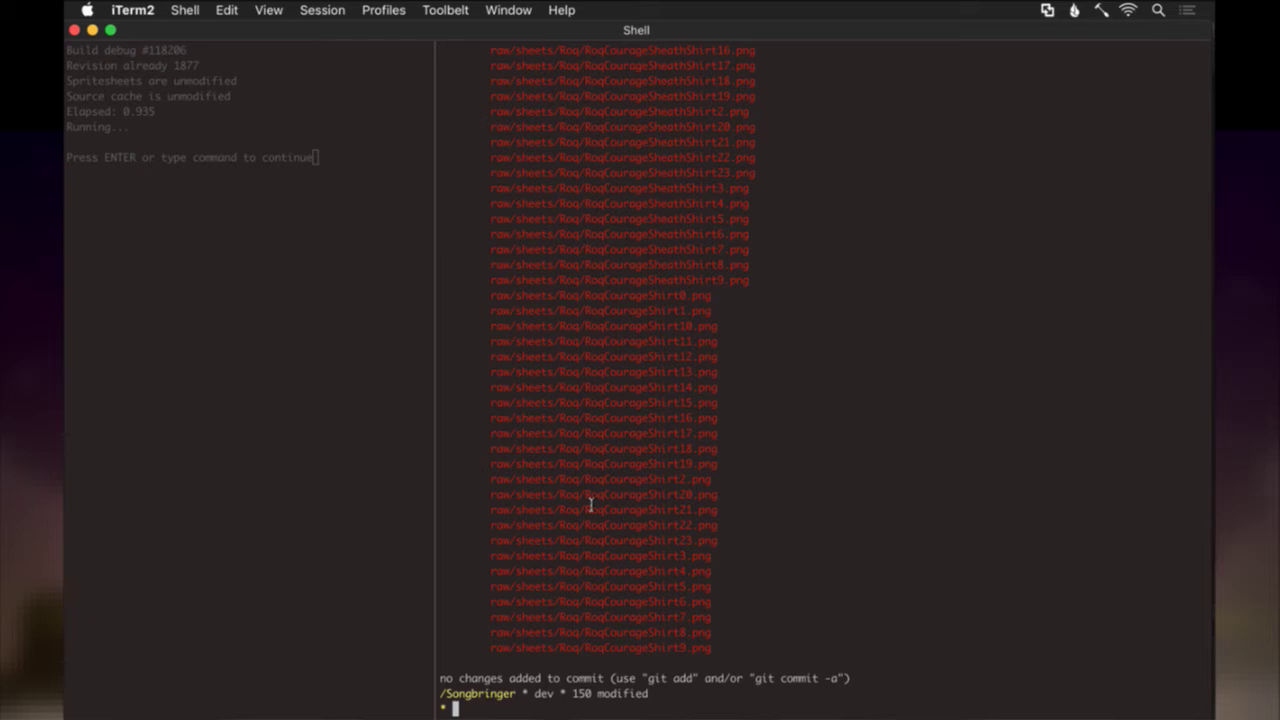
{"action": "scroll", "coordinate": [590, 505], "scroll_direction": "up", "scroll_amount": 3}
{"action": "scroll", "coordinate": [590, 505], "scroll_direction": "up", "scroll_amount": 6}
{"action": "scroll", "coordinate": [590, 505], "scroll_direction": "up", "scroll_amount": 7}
{"action": "scroll", "coordinate": [590, 505], "scroll_direction": "up", "scroll_amount": 7}
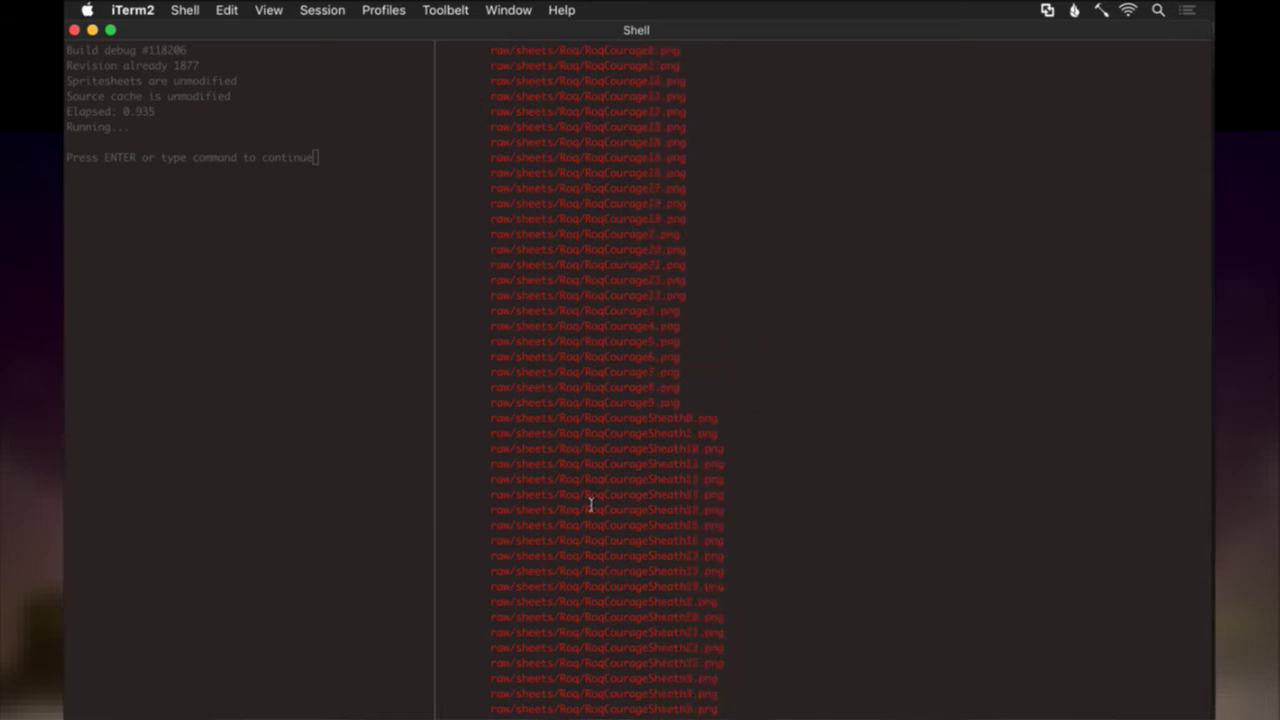
{"action": "scroll", "coordinate": [590, 490], "scroll_direction": "up", "scroll_amount": 2}
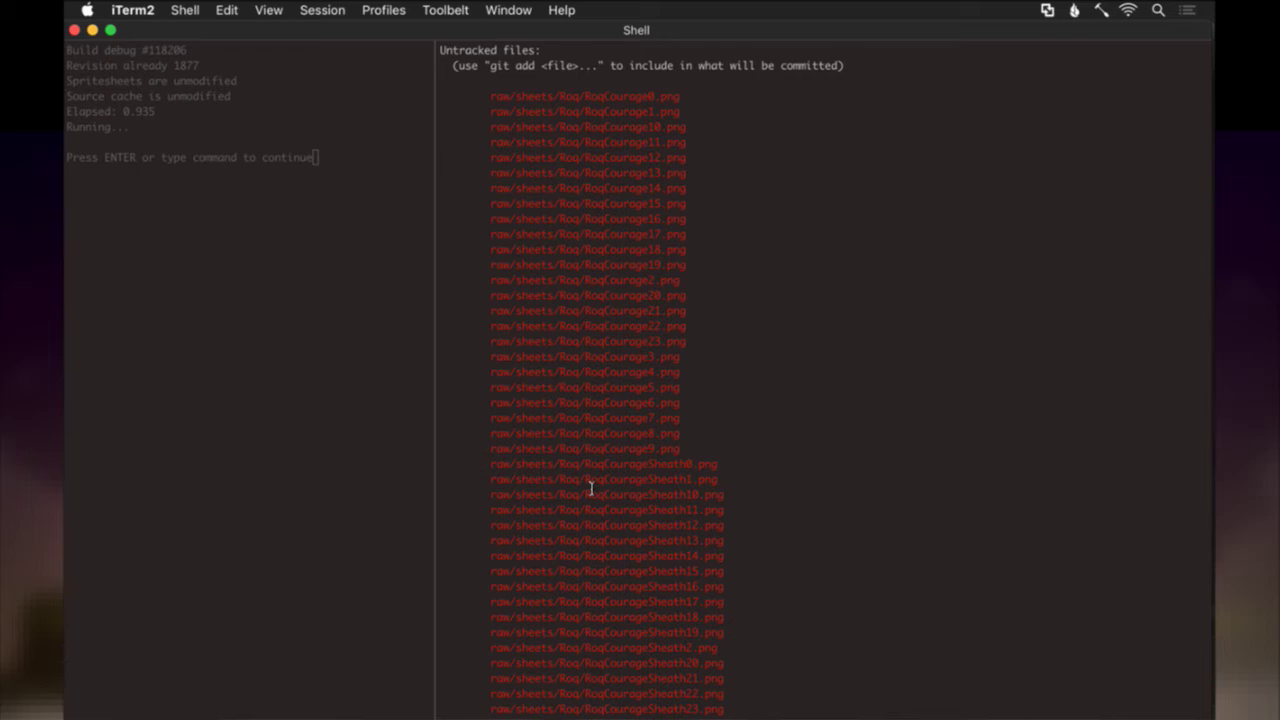
Switch to Finder and select RoqCourage0.png in the Roq folder.
{"action": "key", "text": "super+Tab"}
{"action": "key", "text": "super+Tab"}
{"action": "key", "text": "super+Tab"}
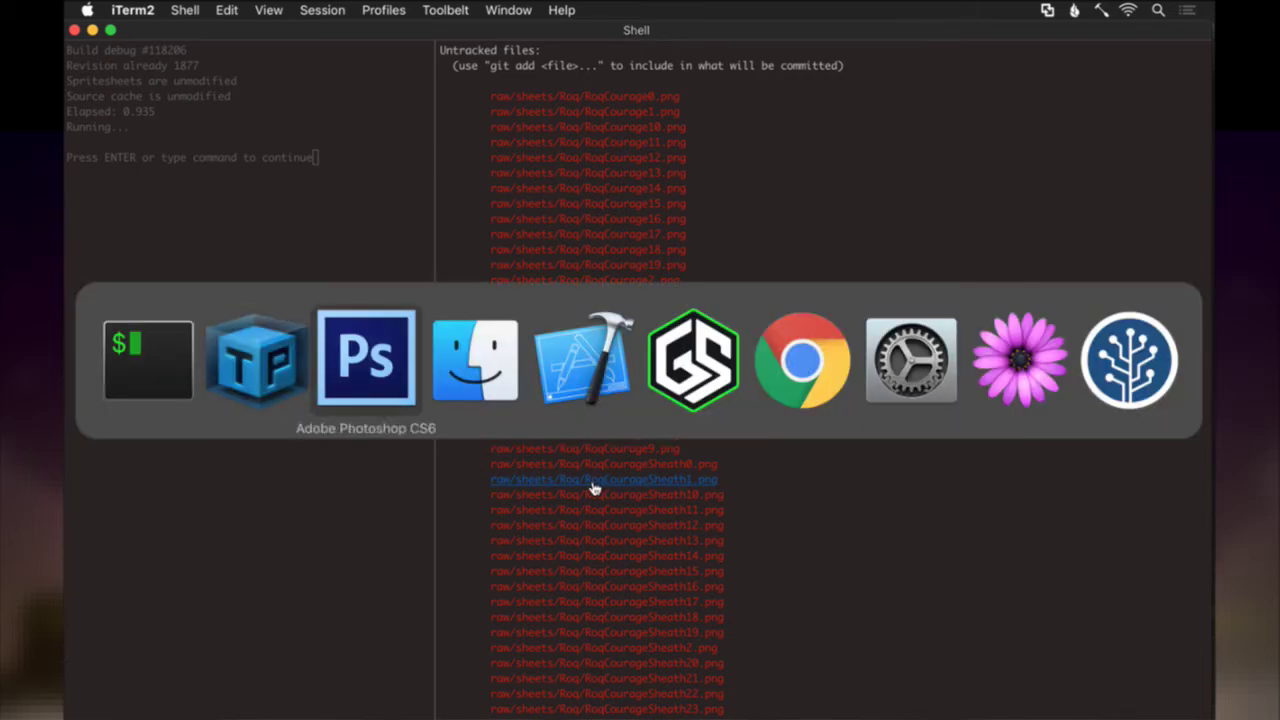
{"action": "key", "text": "super+grave"}
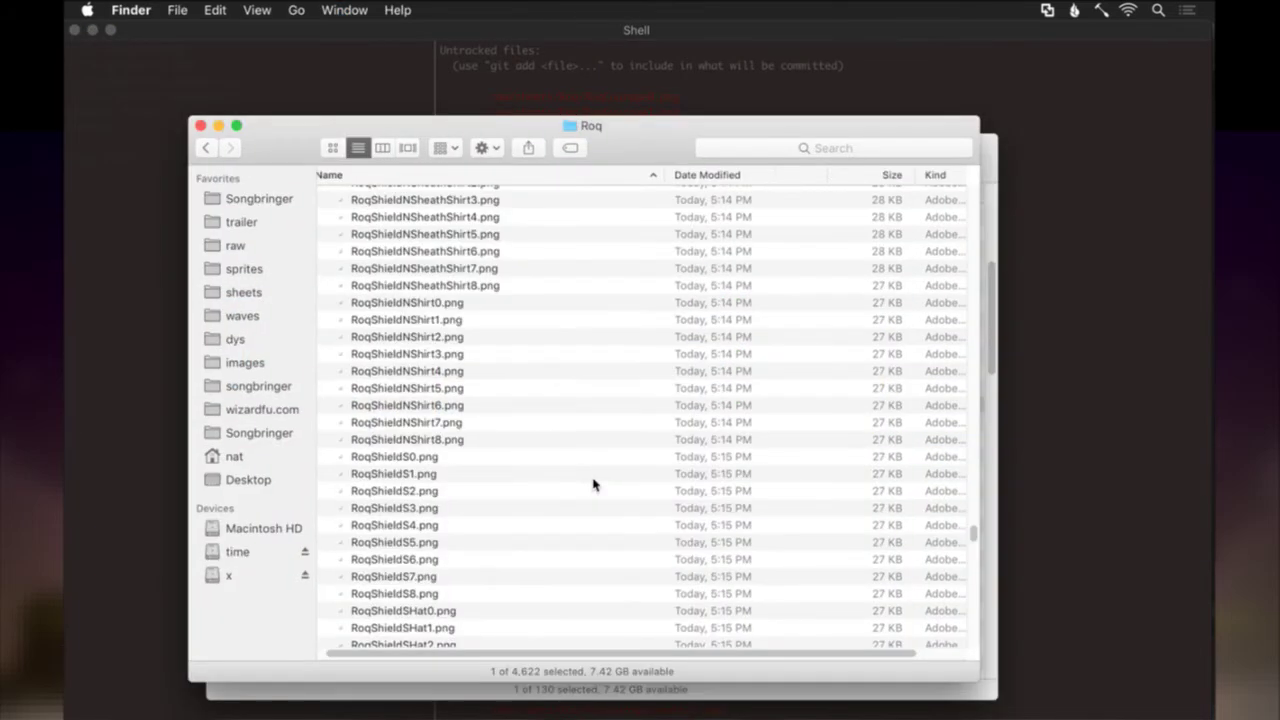
{"action": "left_click", "coordinate": [583, 371]}
{"action": "type", "text": "roqco"}
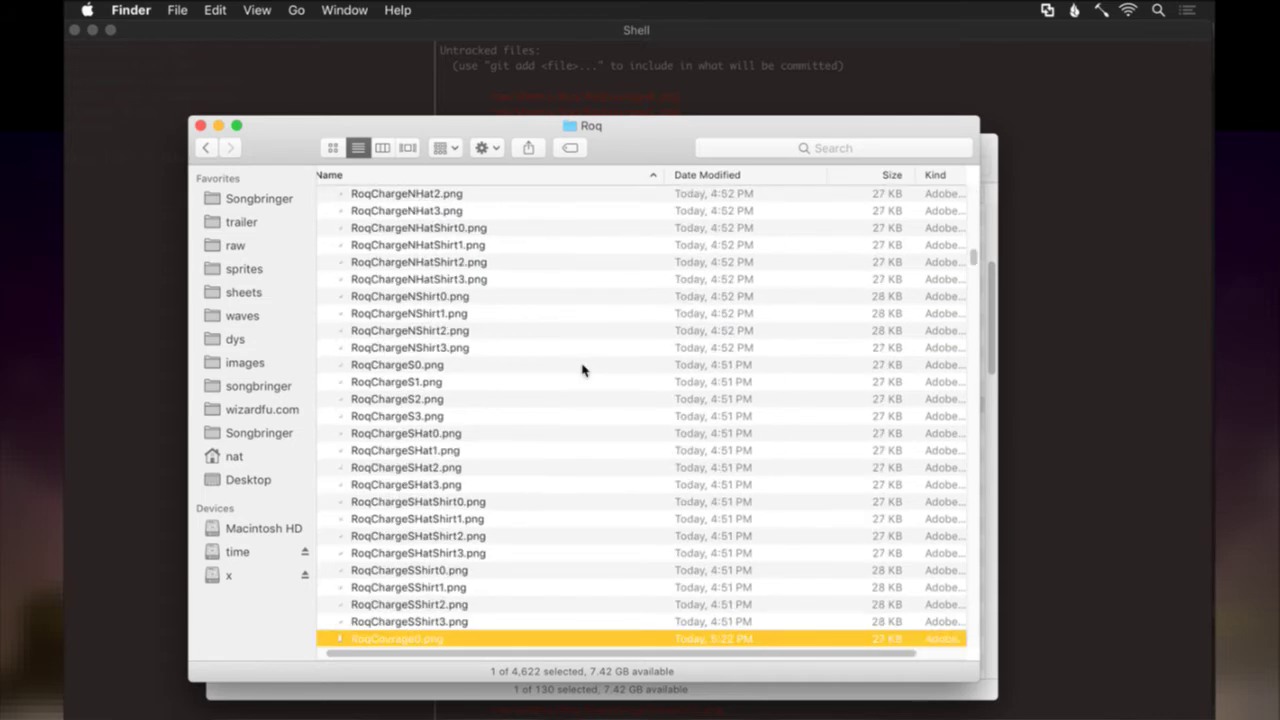
Preview RoqCourage0.png and go through the RoqCourage and RoqCourageHat frames up to RoqCourageHat16.png.
{"action": "key", "text": "space"}
{"action": "key", "text": "Down"}
{"action": "key", "text": "Down"}
{"action": "key", "text": "Down"}
{"action": "key", "text": "Down"}
{"action": "key", "text": "Down"}
{"action": "key", "text": "Down"}
{"action": "key", "text": "Down"}
{"action": "key", "text": "Down"}
{"action": "key", "text": "Down"}
{"action": "key", "text": "Down"}
{"action": "key", "text": "Down"}
{"action": "key", "text": "Down"}
{"action": "key", "text": "Down"}
{"action": "key", "text": "Down"}
{"action": "key", "text": "Down"}
{"action": "key", "text": "Down"}
{"action": "key", "text": "Down"}
{"action": "key", "text": "Up"}
{"action": "key", "text": "Up"}
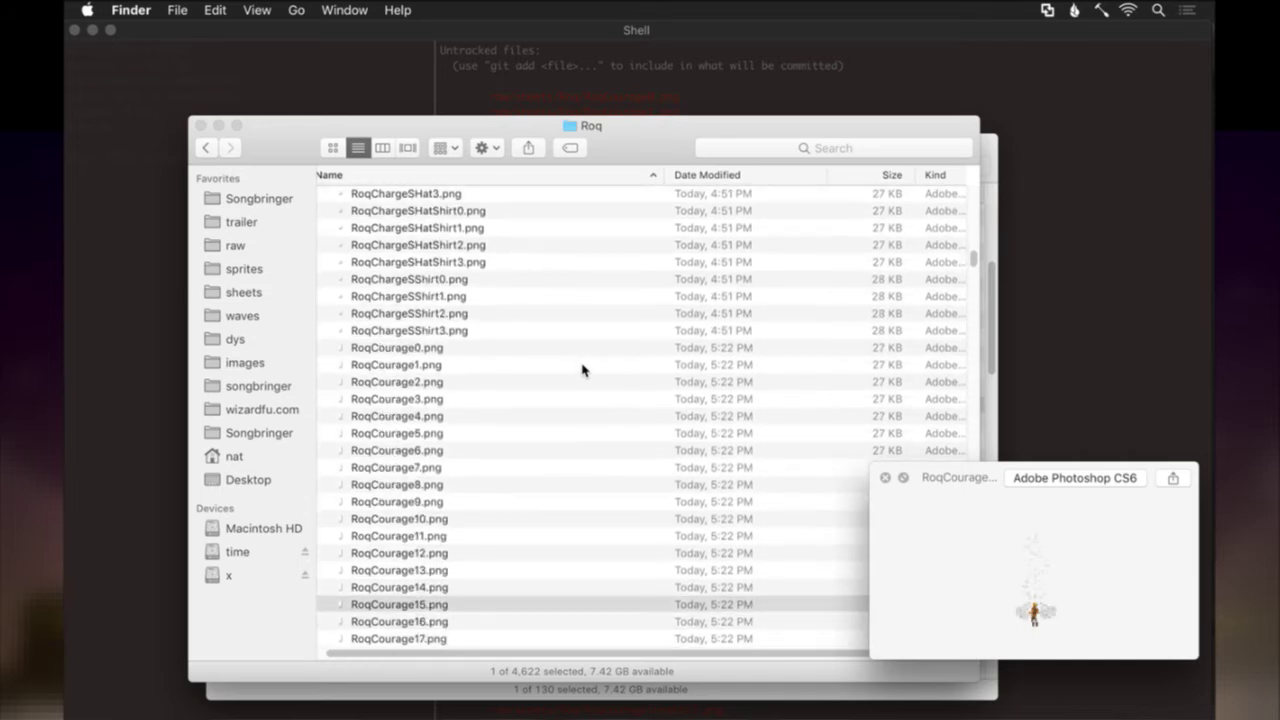
{"action": "key", "text": "Down"}
{"action": "key", "text": "Down"}
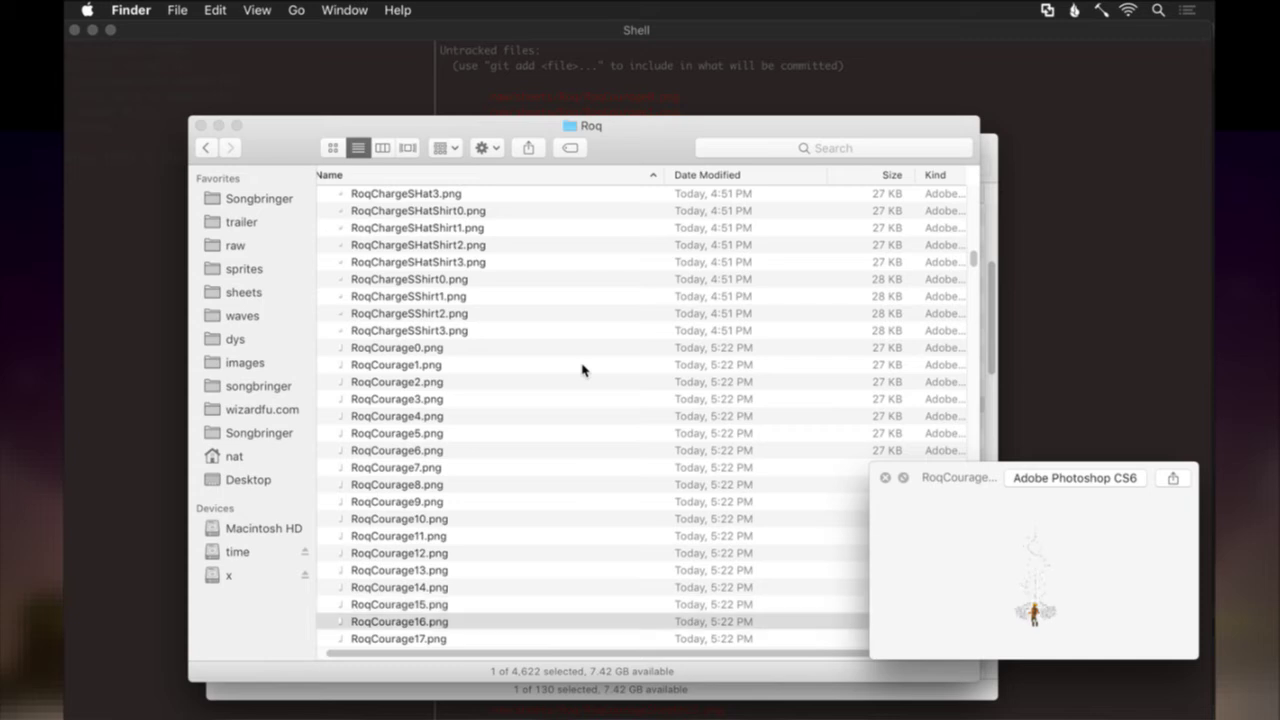
{"action": "key", "text": "Down"}
{"action": "key", "text": "Down"}
{"action": "key", "text": "Down"}
{"action": "key", "text": "Down"}
{"action": "key", "text": "Down"}
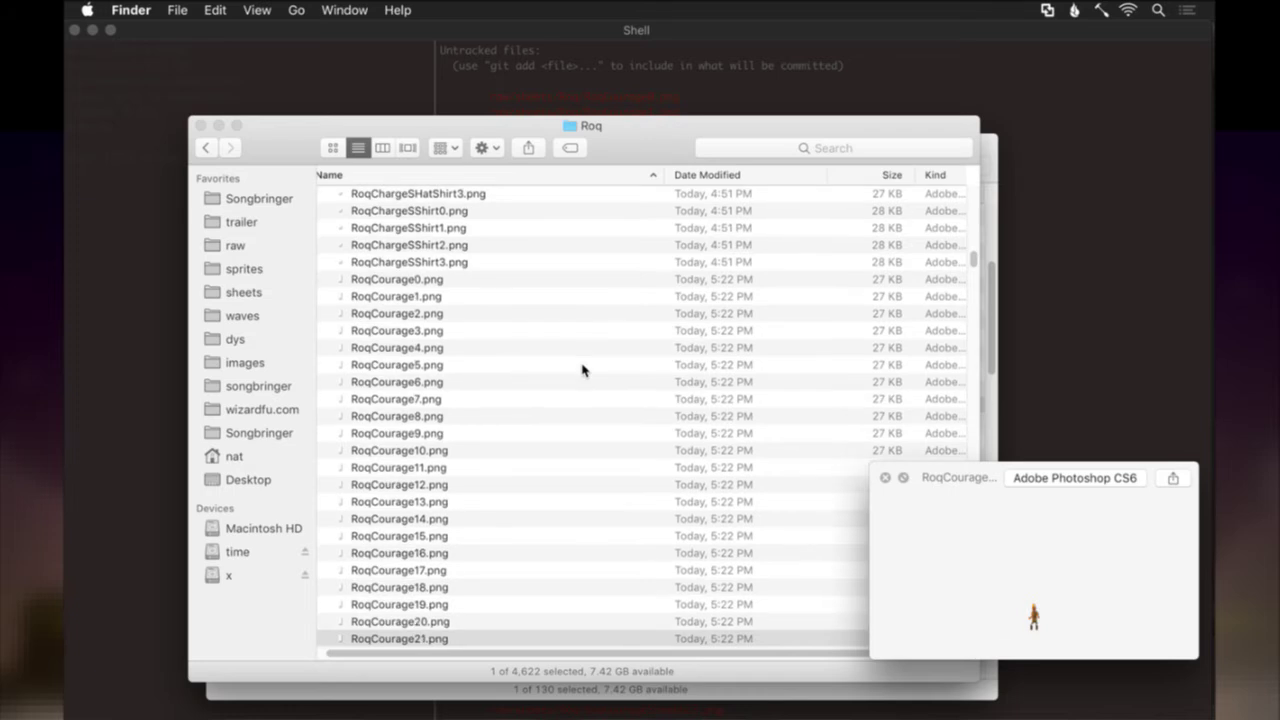
{"action": "key", "text": "Down"}
{"action": "key", "text": "Down"}
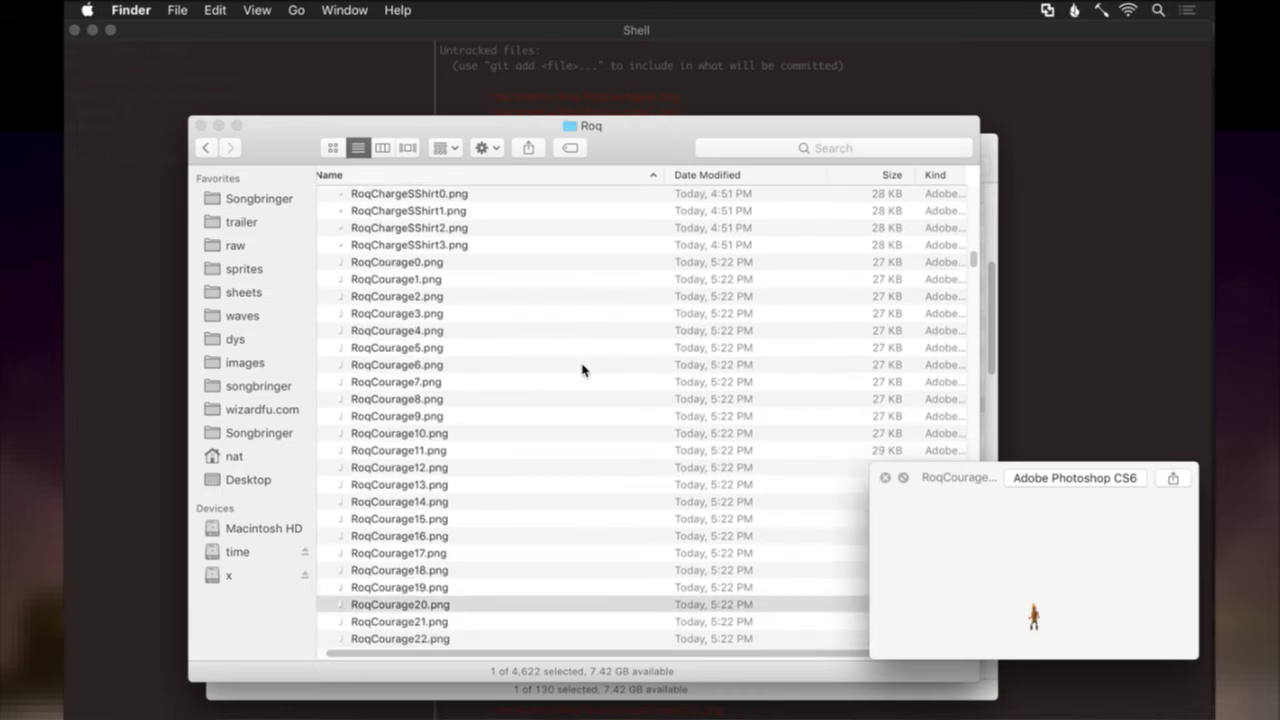
{"action": "key", "text": "Down"}
{"action": "key", "text": "Down"}
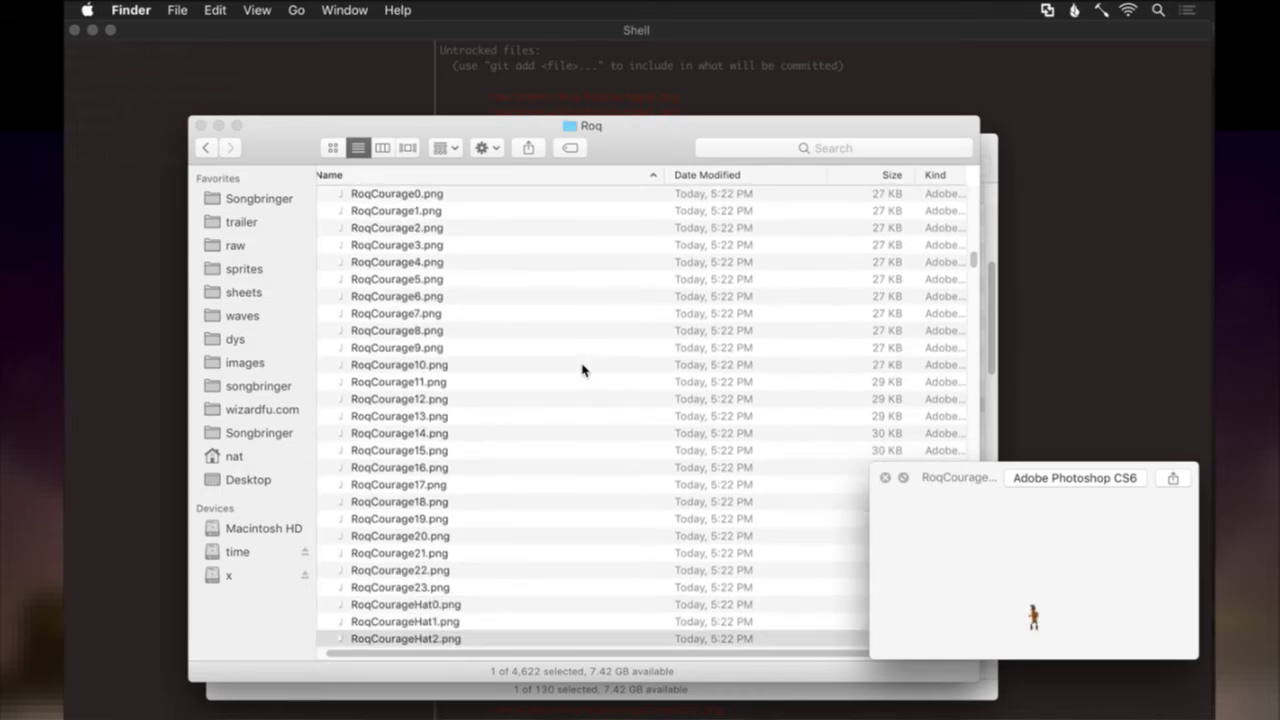
{"action": "key", "text": "Down"}
{"action": "key", "text": "Down"}
{"action": "key", "text": "Down"}
{"action": "key", "text": "Down"}
{"action": "key", "text": "Down"}
{"action": "key", "text": "Down"}
{"action": "key", "text": "Down"}
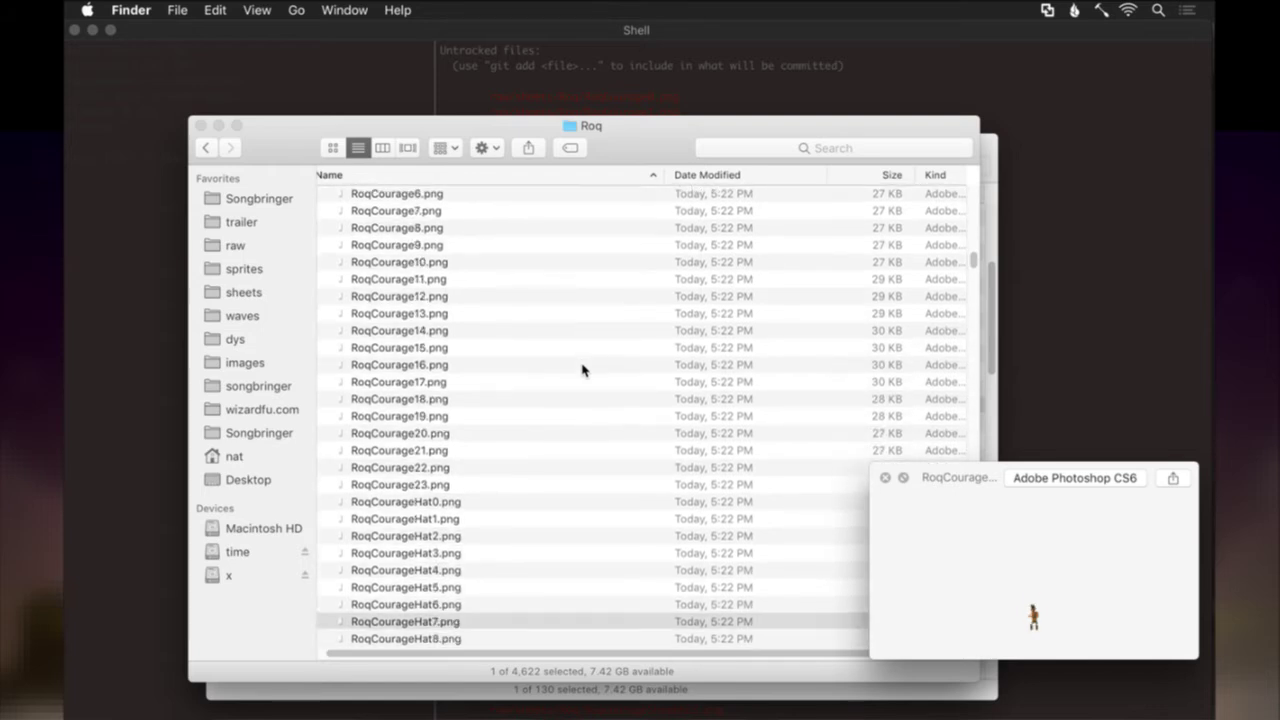
{"action": "key", "text": "Down"}
{"action": "key", "text": "Down"}
{"action": "key", "text": "Down"}
{"action": "key", "text": "Down"}
{"action": "key", "text": "Down"}
{"action": "key", "text": "Down"}
{"action": "key", "text": "Down"}
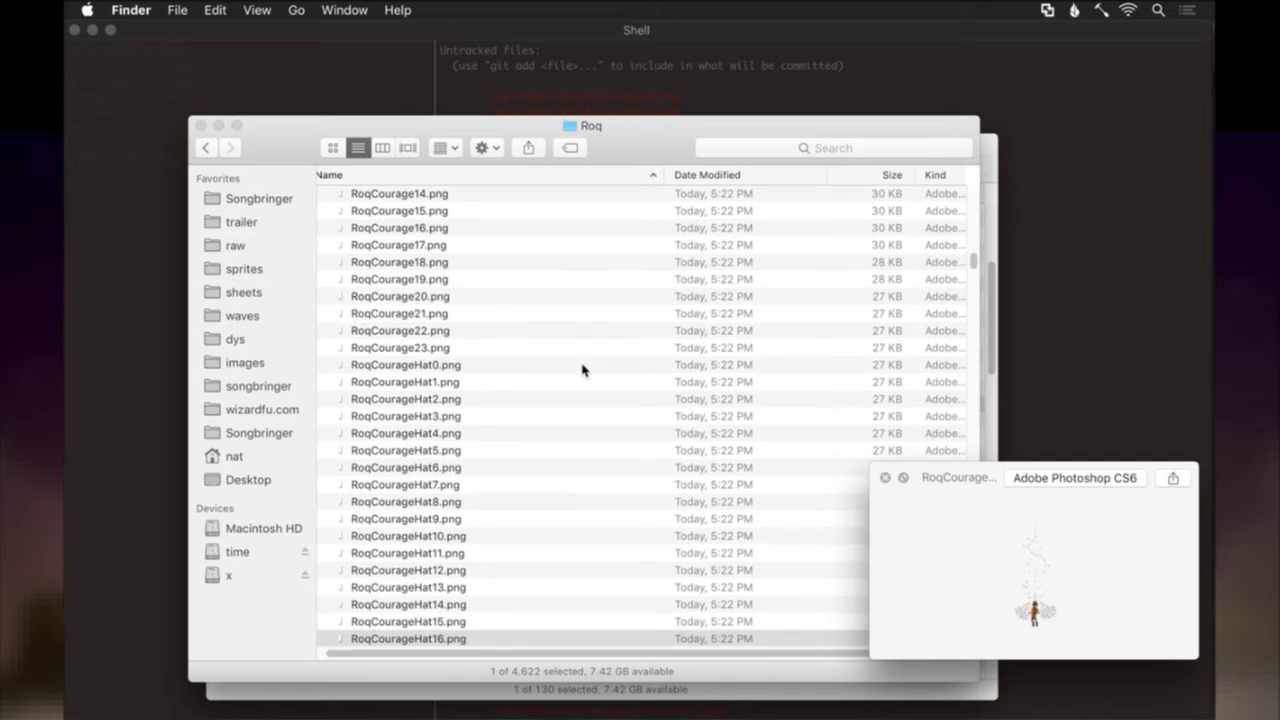
Switch back to iTerm2 and run the ga alias to stage the changes in the Songbringer repository.
{"action": "key", "text": "super+Tab"}
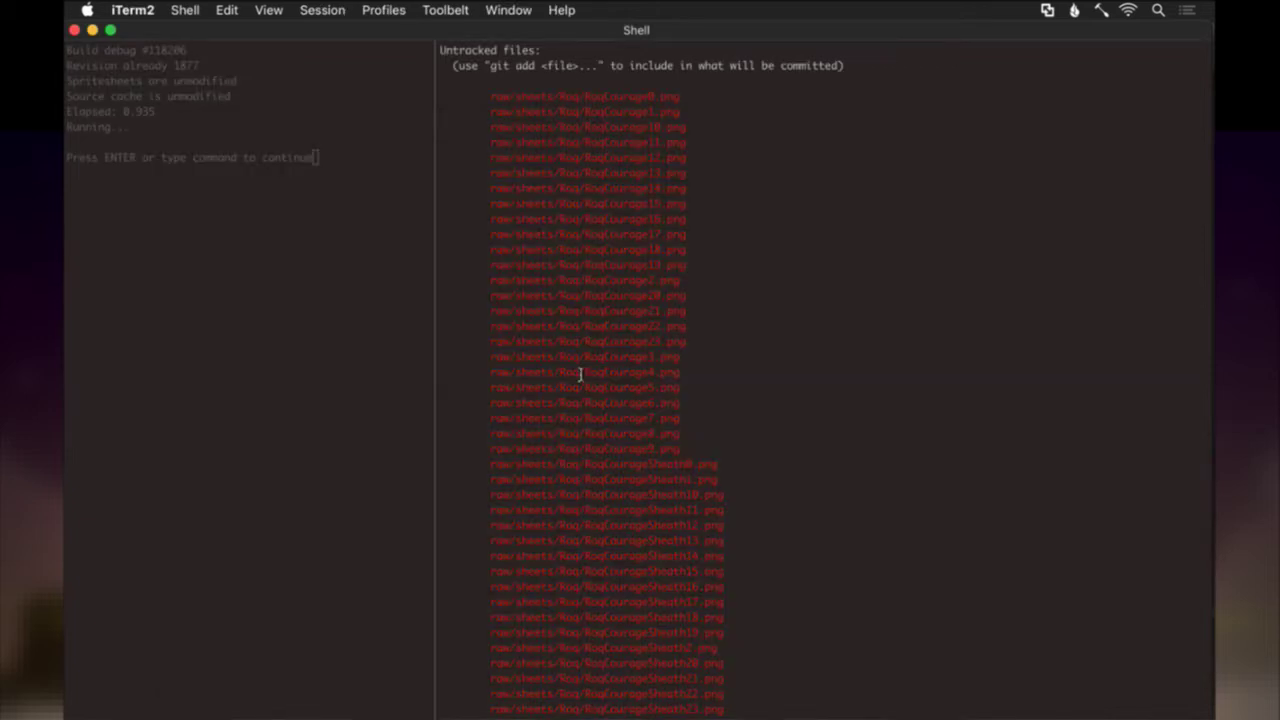
{"action": "type", "text": "ga"}
{"action": "key", "text": "Return"}
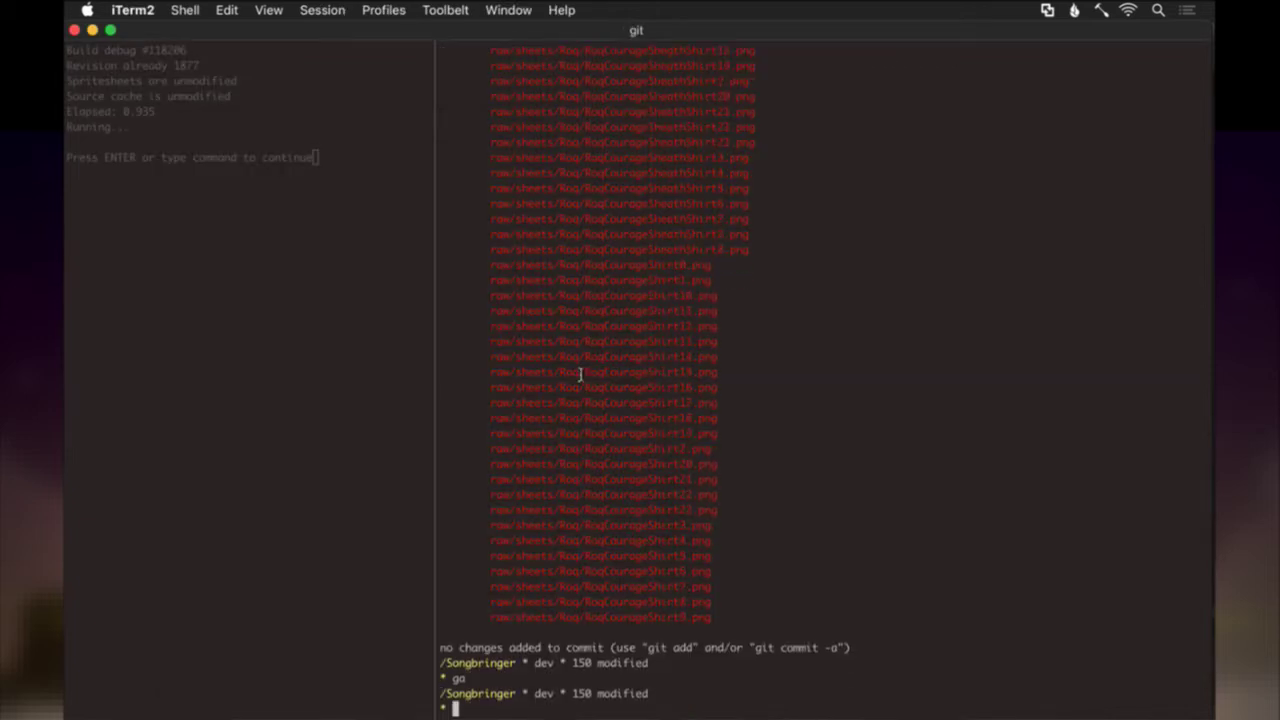
Run git commit for the raw folder and write the commit message "Update Roq's courage anims".
{"action": "type", "text": "git commit raw"}
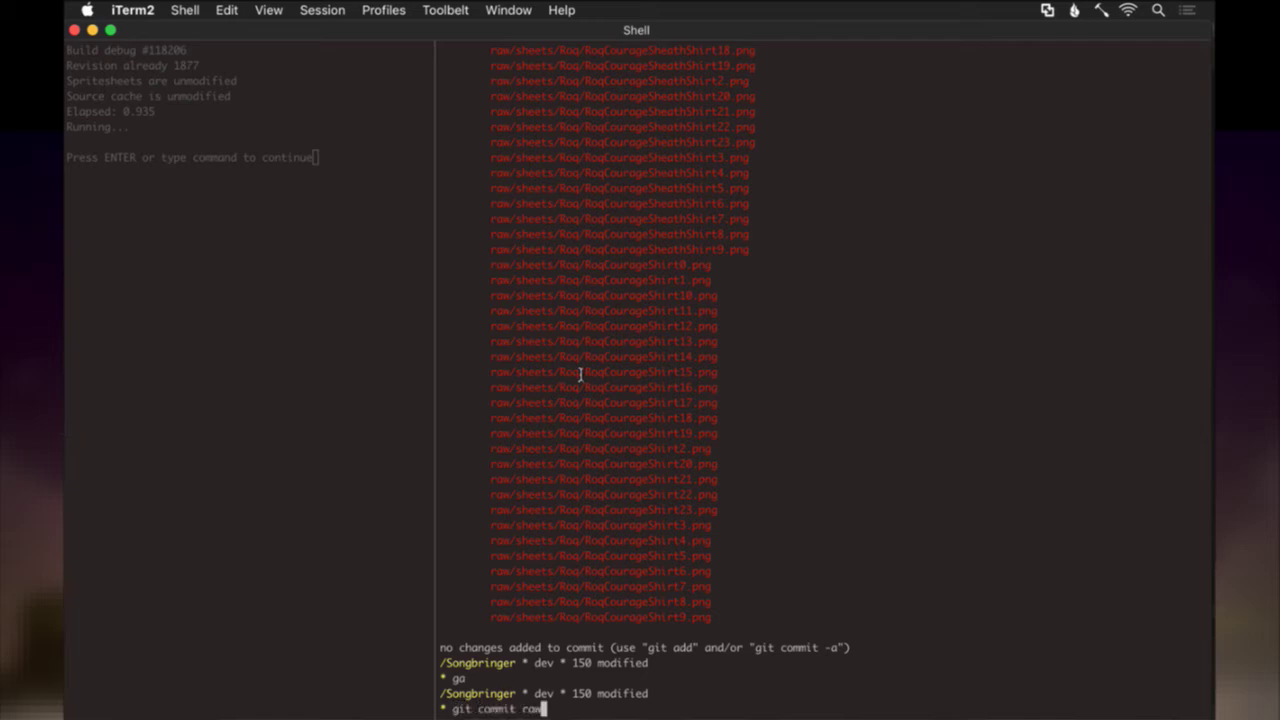
{"action": "key", "text": "Return"}
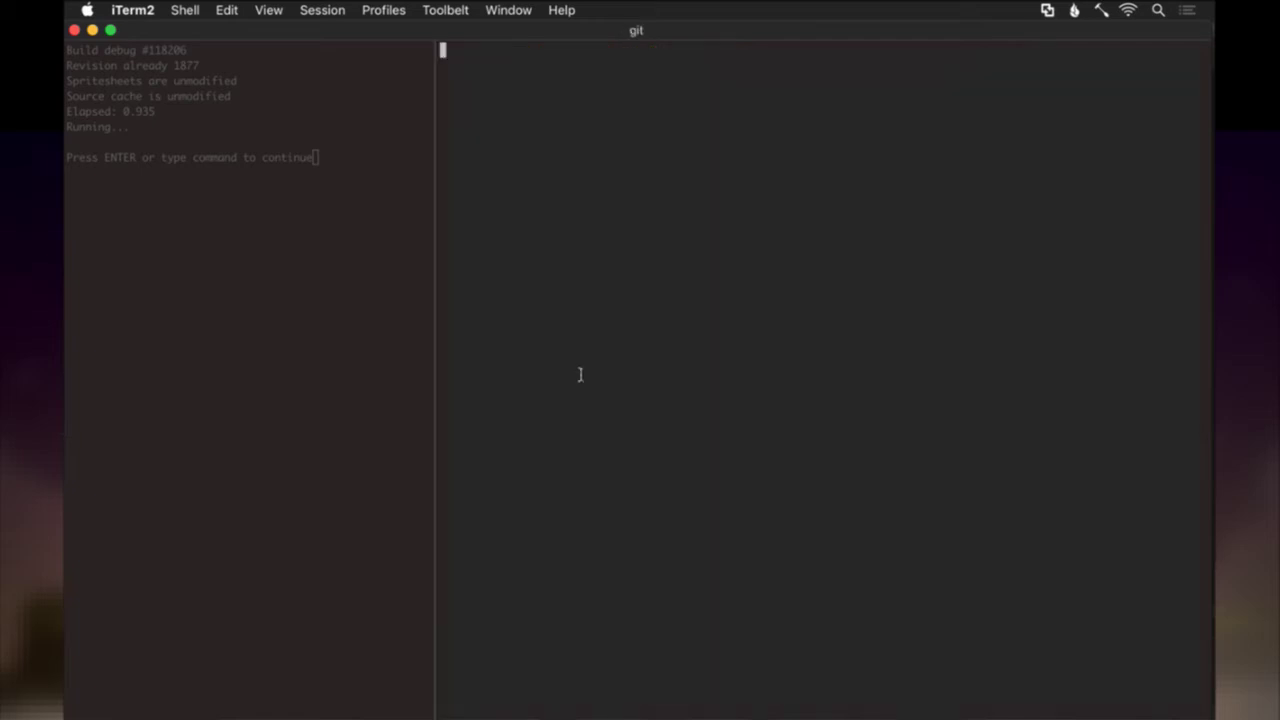
{"action": "type", "text": "i"}
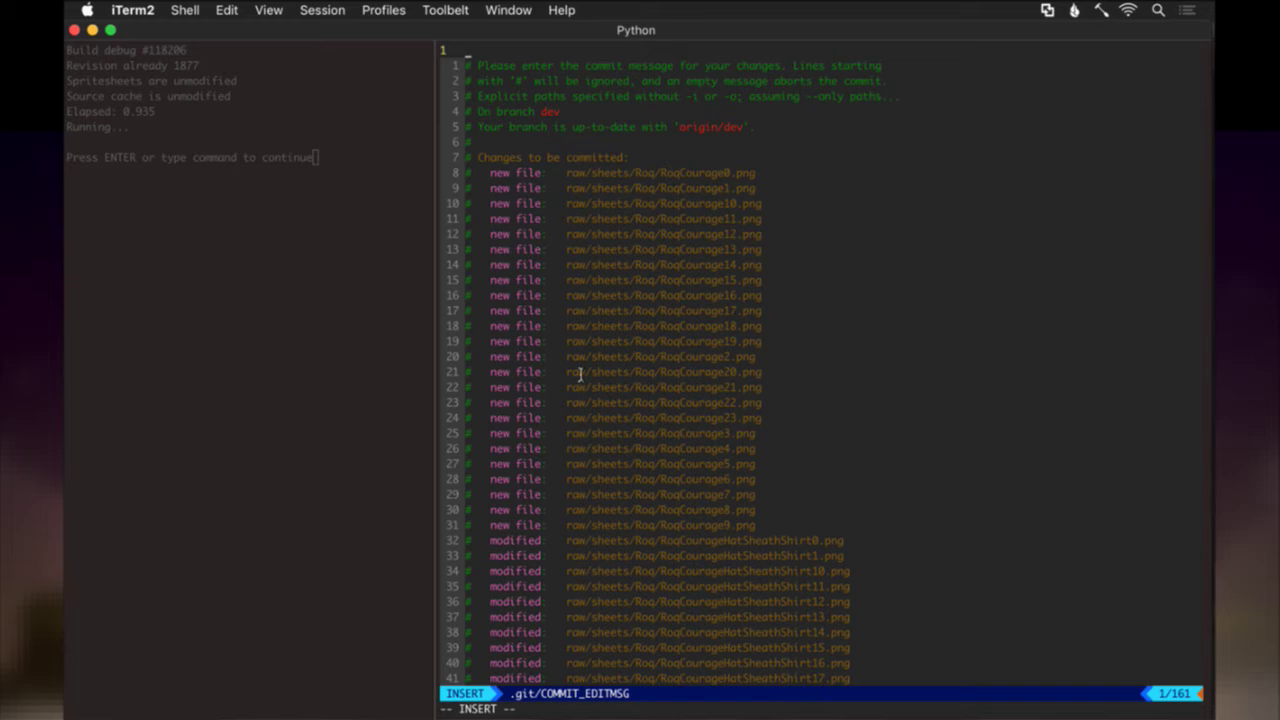
{"action": "type", "text": "Update Roq's courage anims"}
{"action": "key", "text": "Escape"}
Review the list of RoqCourage files to be committed below the commit message.
{"action": "key", "text": "j"}
{"action": "key", "text": "j"}
{"action": "key", "text": "j"}
{"action": "key", "text": "j"}
{"action": "key", "text": "j"}
{"action": "key", "text": "j"}
{"action": "key", "text": "j"}
{"action": "key", "text": "j"}
{"action": "key", "text": "j"}
{"action": "key", "text": "j"}
{"action": "key", "text": "j"}
{"action": "key", "text": "j"}
{"action": "key", "text": "j"}
{"action": "key", "text": "j"}
{"action": "key", "text": "j"}
{"action": "key", "text": "j"}
{"action": "key", "text": "j"}
{"action": "key", "text": "j"}
{"action": "key", "text": "j"}
{"action": "key", "text": "j"}
{"action": "key", "text": "j"}
{"action": "key", "text": "j"}
{"action": "key", "text": "j"}
{"action": "key", "text": "j"}
{"action": "key", "text": "j"}
{"action": "key", "text": "j"}
{"action": "key", "text": "j"}
{"action": "key", "text": "j"}
{"action": "key", "text": "j"}
{"action": "key", "text": "j"}
{"action": "key", "text": "j"}
{"action": "key", "text": "j"}
{"action": "key", "text": "j"}
{"action": "key", "text": "j"}
{"action": "key", "text": "j"}
{"action": "key", "text": "j"}
{"action": "key", "text": "j"}
{"action": "key", "text": "j"}
{"action": "key", "text": "j"}
{"action": "key", "text": "j"}
{"action": "key", "text": "j"}
{"action": "key", "text": "j"}
{"action": "key", "text": "j"}
{"action": "key", "text": "j"}
{"action": "key", "text": "j"}
{"action": "key", "text": "j"}
{"action": "key", "text": "j"}
{"action": "key", "text": "j"}
{"action": "key", "text": "j"}
{"action": "key", "text": "j"}
{"action": "key", "text": "j"}
{"action": "key", "text": "j"}
{"action": "key", "text": "j"}
{"action": "key", "text": "j"}
{"action": "key", "text": "j"}
{"action": "key", "text": "j"}
{"action": "key", "text": "j"}
{"action": "key", "text": "j"}
{"action": "key", "text": "j"}
{"action": "key", "text": "j"}
{"action": "key", "text": "j"}
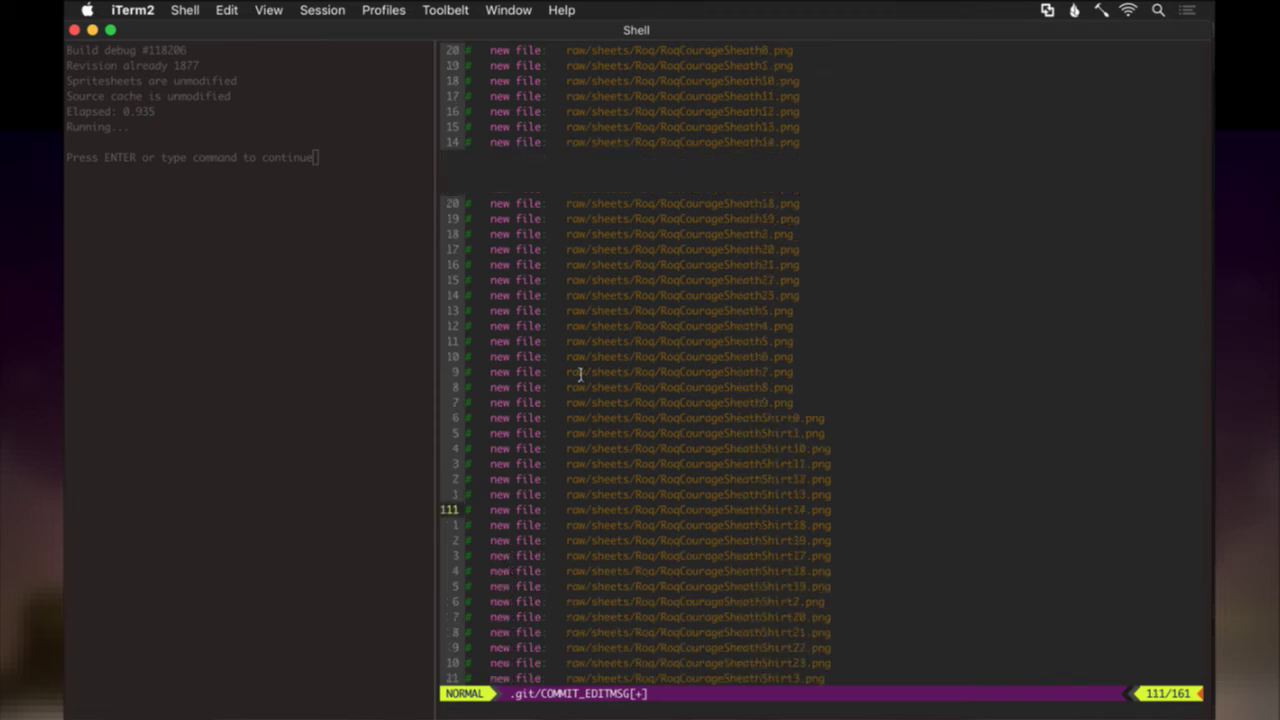
Save and close the commit message to complete the commit, and push it with the gp alias.
{"action": "type", "text": ":wq"}
{"action": "key", "text": "Return"}
{"action": "type", "text": "gp"}
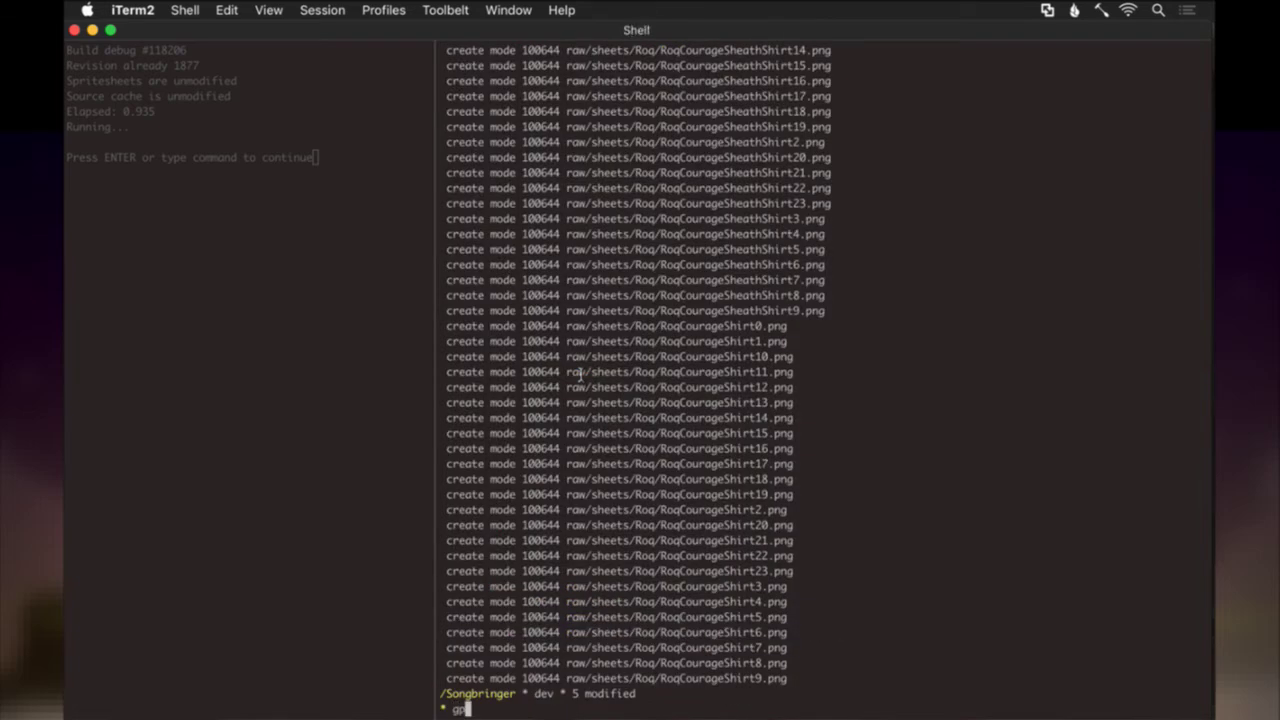
{"action": "key", "text": "Return"}
Go to the window with Roq.txt and examine the floating animation entries below the courage entry.
{"action": "key", "text": "super+`"}
{"action": "key", "text": "j"}
{"action": "key", "text": "j"}
{"action": "key", "text": "j"}
{"action": "key", "text": "j"}
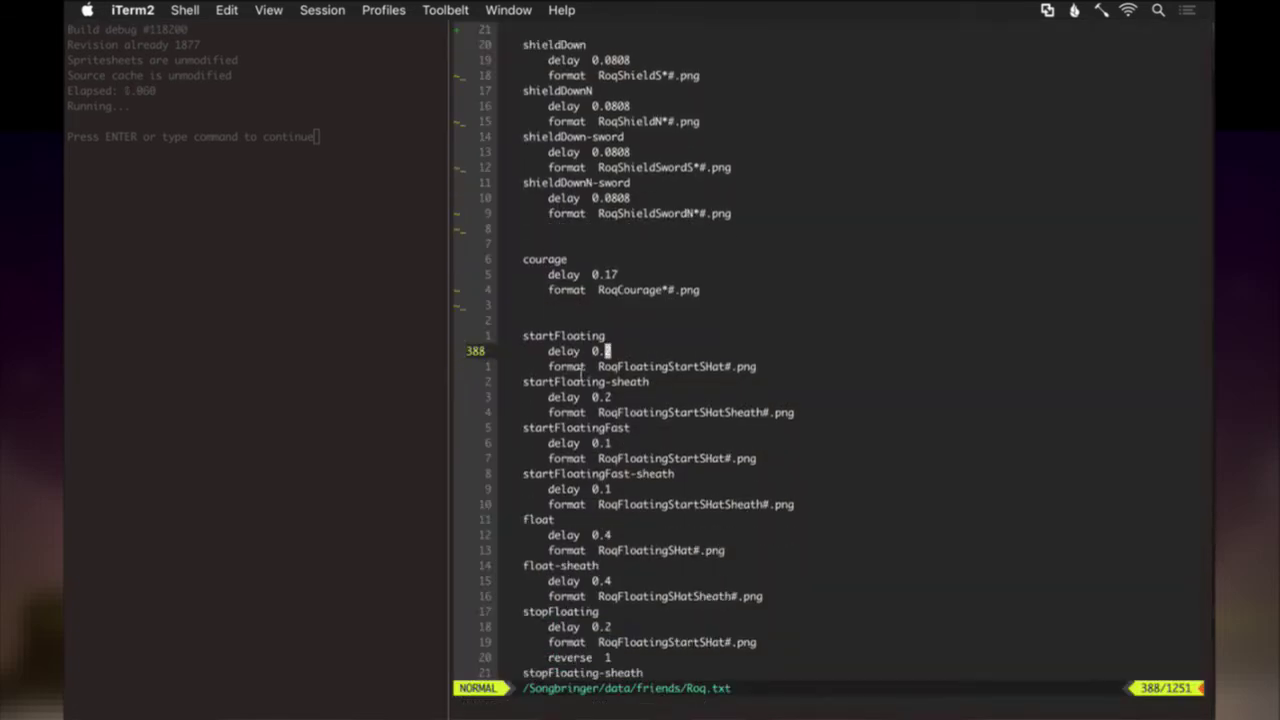
{"action": "key", "text": "j"}
{"action": "key", "text": "j"}
{"action": "key", "text": "j"}
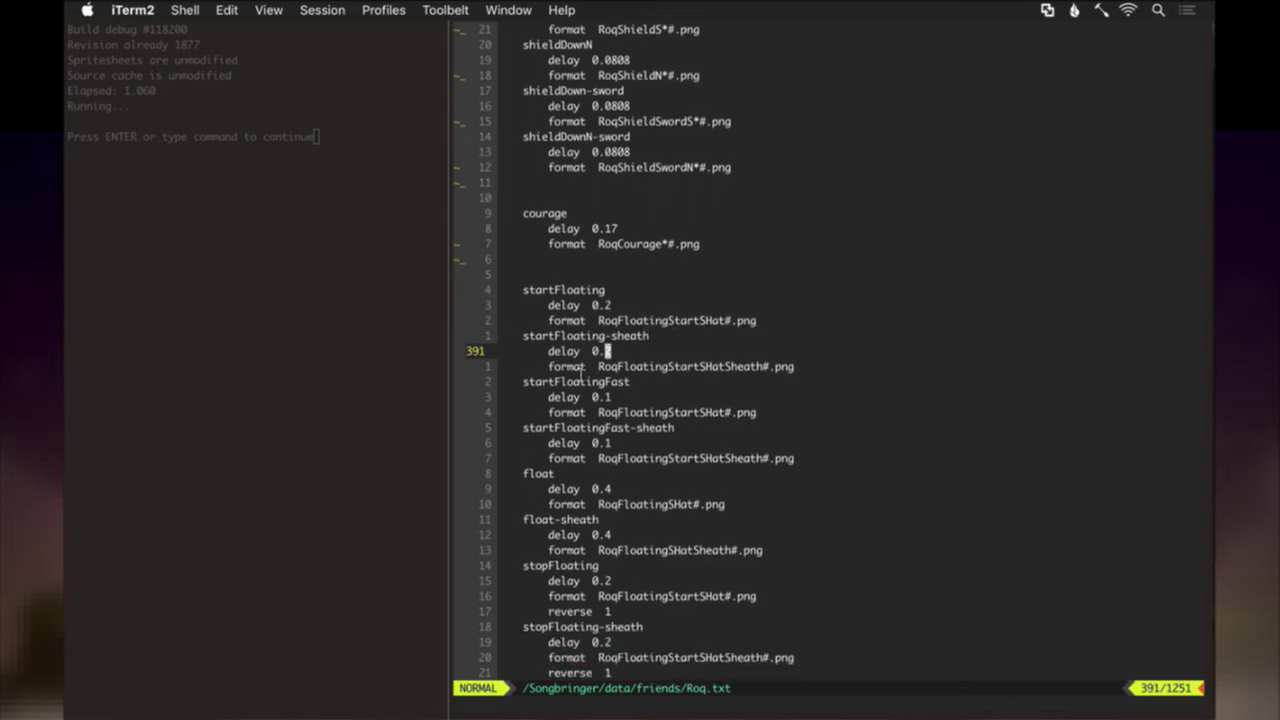
{"action": "key", "text": "j"}
{"action": "key", "text": "j"}
{"action": "key", "text": "j"}
{"action": "key", "text": "j"}
{"action": "key", "text": "j"}
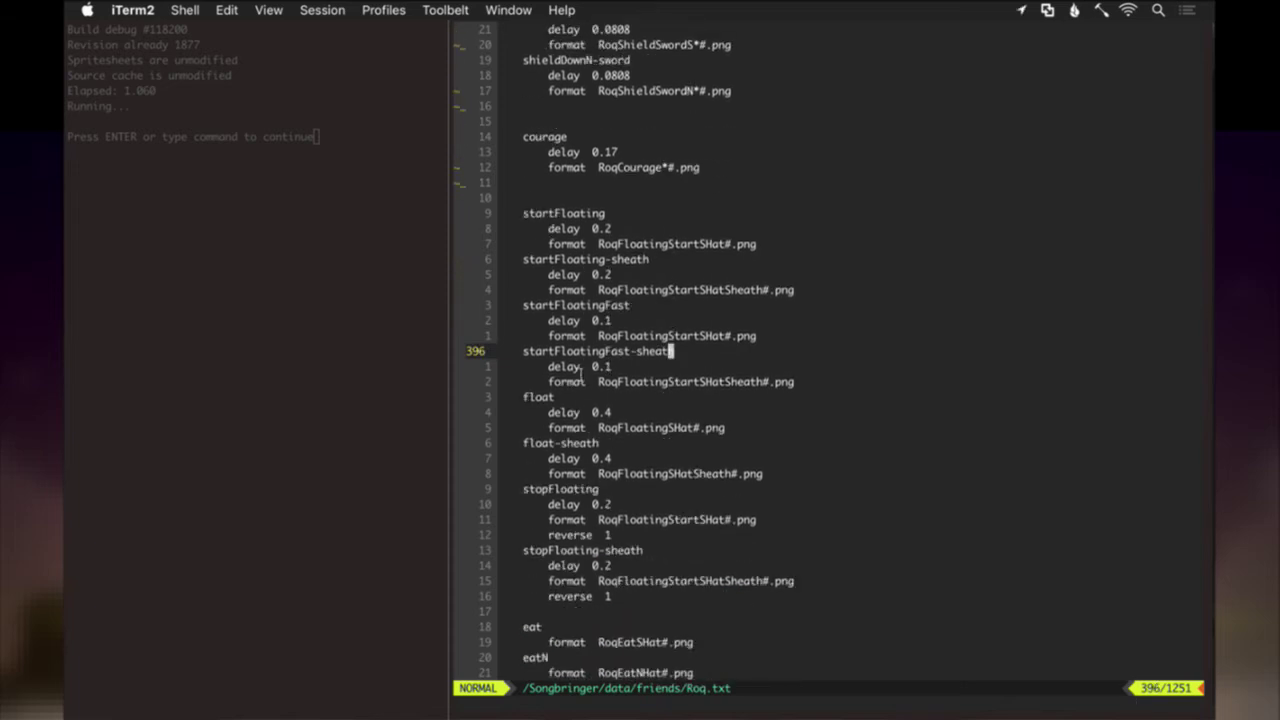
Review the animation entries in Roq.txt from the floating ones through eat and unsheath to the edge animations.
{"action": "key", "text": "j"}
{"action": "key", "text": "j"}
{"action": "key", "text": "j"}
{"action": "key", "text": "j"}
{"action": "key", "text": "j"}
{"action": "key", "text": "j"}
{"action": "key", "text": "j"}
{"action": "key", "text": "j"}
{"action": "key", "text": "j"}
{"action": "key", "text": "j"}
{"action": "key", "text": "j"}
{"action": "key", "text": "j"}
{"action": "key", "text": "j"}
{"action": "key", "text": "j"}
{"action": "key", "text": "j"}
{"action": "key", "text": "j"}
{"action": "key", "text": "j"}
{"action": "key", "text": "j"}
{"action": "key", "text": "j"}
{"action": "key", "text": "j"}
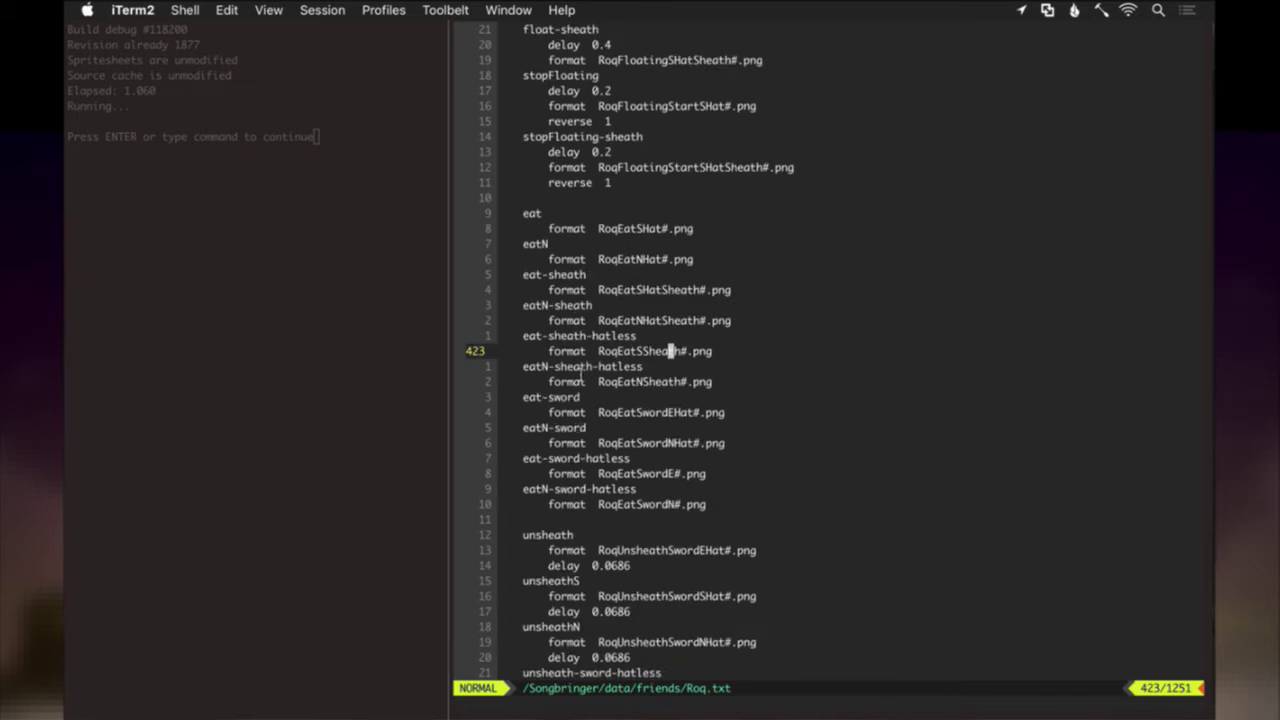
{"action": "key", "text": "j"}
{"action": "key", "text": "j"}
{"action": "key", "text": "j"}
{"action": "key", "text": "j"}
{"action": "key", "text": "j"}
{"action": "key", "text": "j"}
{"action": "key", "text": "j"}
{"action": "key", "text": "j"}
{"action": "key", "text": "j"}
{"action": "key", "text": "j"}
{"action": "key", "text": "j"}
{"action": "key", "text": "j"}
{"action": "key", "text": "j"}
{"action": "key", "text": "j"}
{"action": "key", "text": "j"}
{"action": "key", "text": "j"}
{"action": "key", "text": "j"}
{"action": "key", "text": "j"}
{"action": "key", "text": "j"}
{"action": "key", "text": "j"}
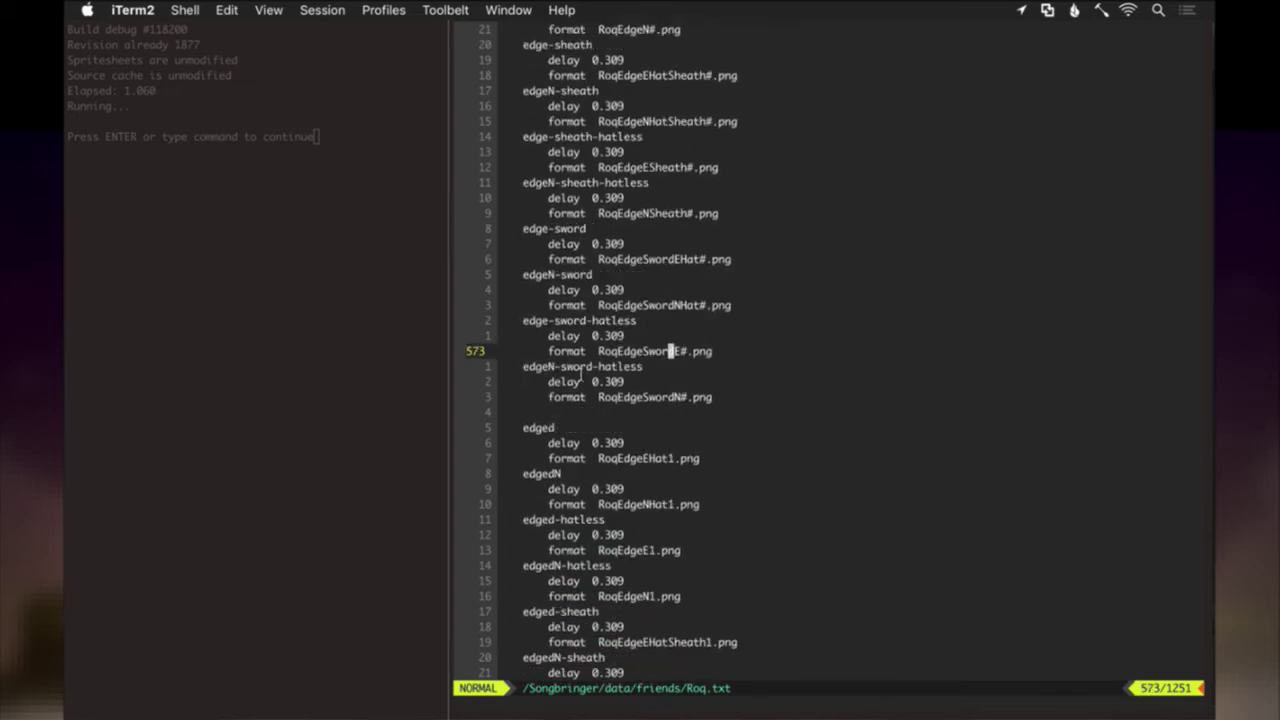
Examine the edged, parry, drink, flask, wakeUp, sit and meditate animation entries.
{"action": "key", "text": "j"}
{"action": "key", "text": "j"}
{"action": "key", "text": "j"}
{"action": "key", "text": "j"}
{"action": "key", "text": "j"}
{"action": "key", "text": "j"}
{"action": "key", "text": "j"}
{"action": "key", "text": "j"}
{"action": "key", "text": "j"}
{"action": "key", "text": "j"}
{"action": "key", "text": "j"}
{"action": "key", "text": "j"}
{"action": "key", "text": "j"}
{"action": "key", "text": "j"}
{"action": "key", "text": "j"}
{"action": "key", "text": "j"}
{"action": "key", "text": "j"}
{"action": "key", "text": "j"}
{"action": "key", "text": "j"}
{"action": "key", "text": "j"}
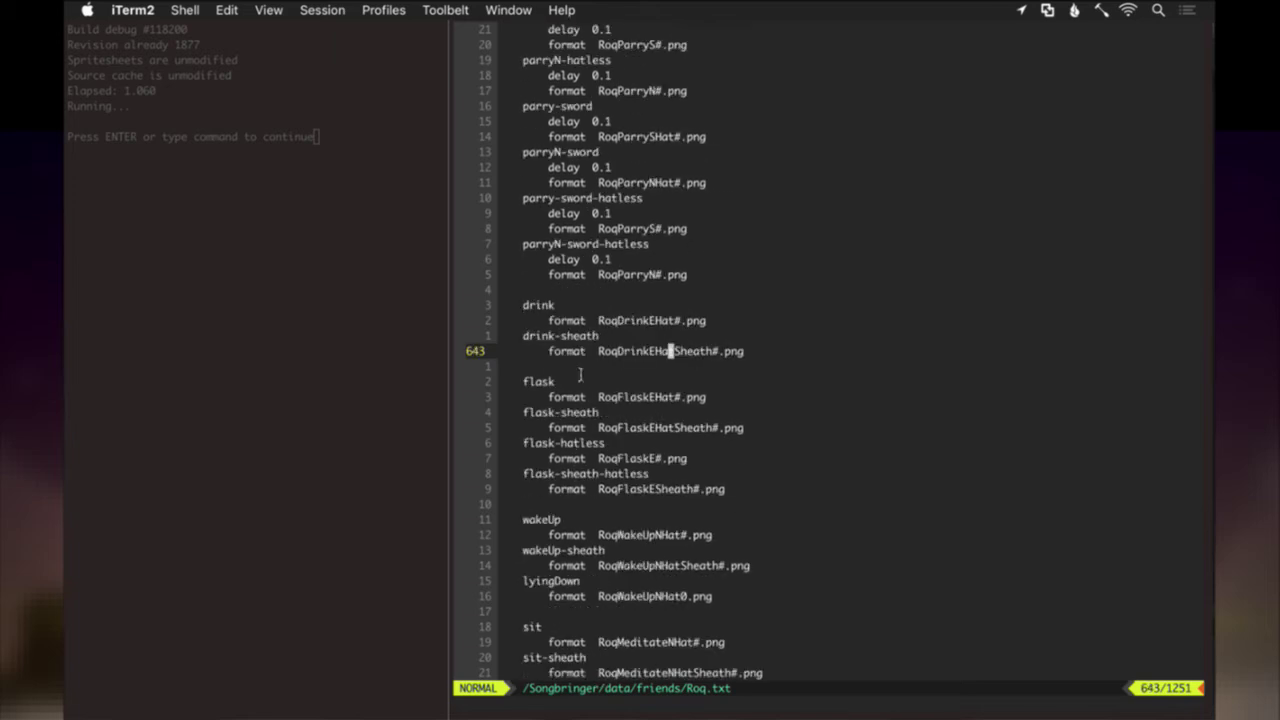
{"action": "key", "text": "j"}
{"action": "key", "text": "j"}
{"action": "key", "text": "j"}
{"action": "key", "text": "j"}
{"action": "key", "text": "j"}
{"action": "key", "text": "j"}
{"action": "key", "text": "j"}
{"action": "key", "text": "j"}
{"action": "key", "text": "j"}
{"action": "key", "text": "j"}
{"action": "key", "text": "j"}
{"action": "key", "text": "j"}
{"action": "key", "text": "j"}
{"action": "key", "text": "j"}
{"action": "key", "text": "j"}
{"action": "key", "text": "j"}
{"action": "key", "text": "j"}
{"action": "key", "text": "j"}
{"action": "key", "text": "j"}
{"action": "key", "text": "j"}
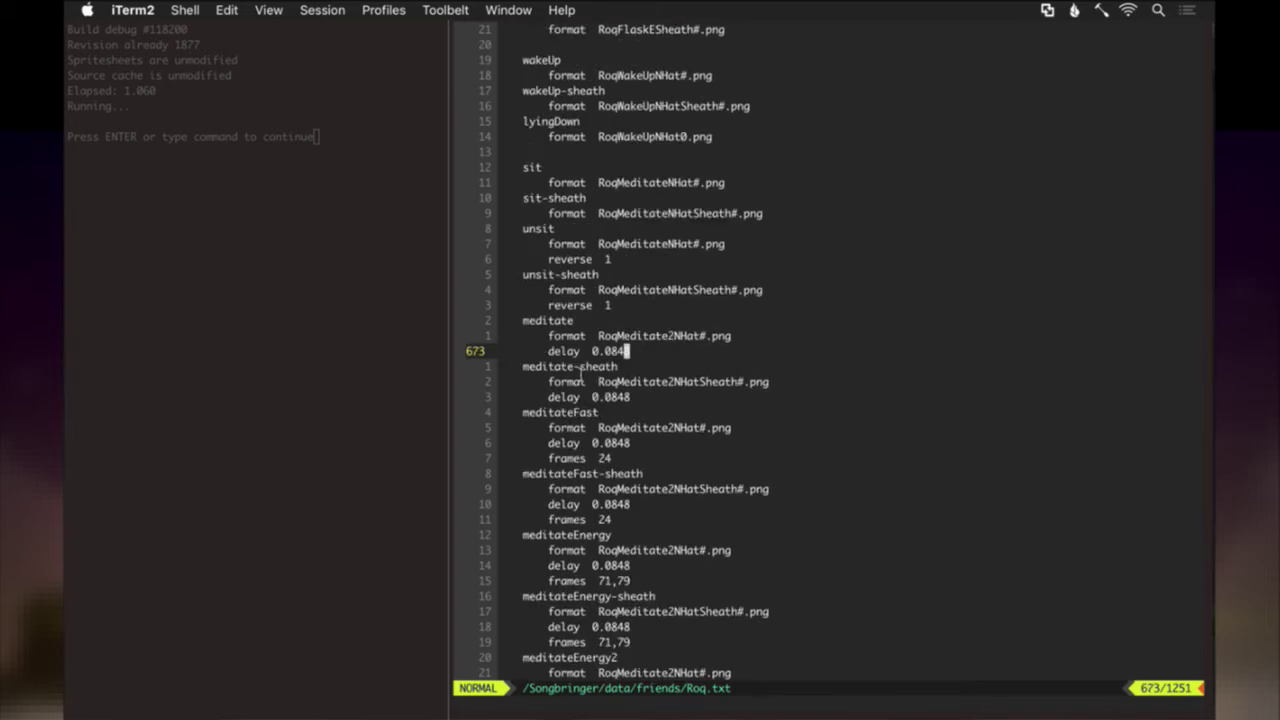
Look through the meditateFast and meditateEnergy entries and the ice, poison and fear blink animations down to pickup.
{"action": "key", "text": "j"}
{"action": "key", "text": "j"}
{"action": "key", "text": "j"}
{"action": "key", "text": "j"}
{"action": "key", "text": "j"}
{"action": "key", "text": "j"}
{"action": "key", "text": "j"}
{"action": "key", "text": "j"}
{"action": "key", "text": "j"}
{"action": "key", "text": "j"}
{"action": "key", "text": "j"}
{"action": "key", "text": "j"}
{"action": "key", "text": "j"}
{"action": "key", "text": "j"}
{"action": "key", "text": "j"}
{"action": "key", "text": "j"}
{"action": "key", "text": "j"}
{"action": "key", "text": "j"}
{"action": "key", "text": "j"}
{"action": "key", "text": "j"}
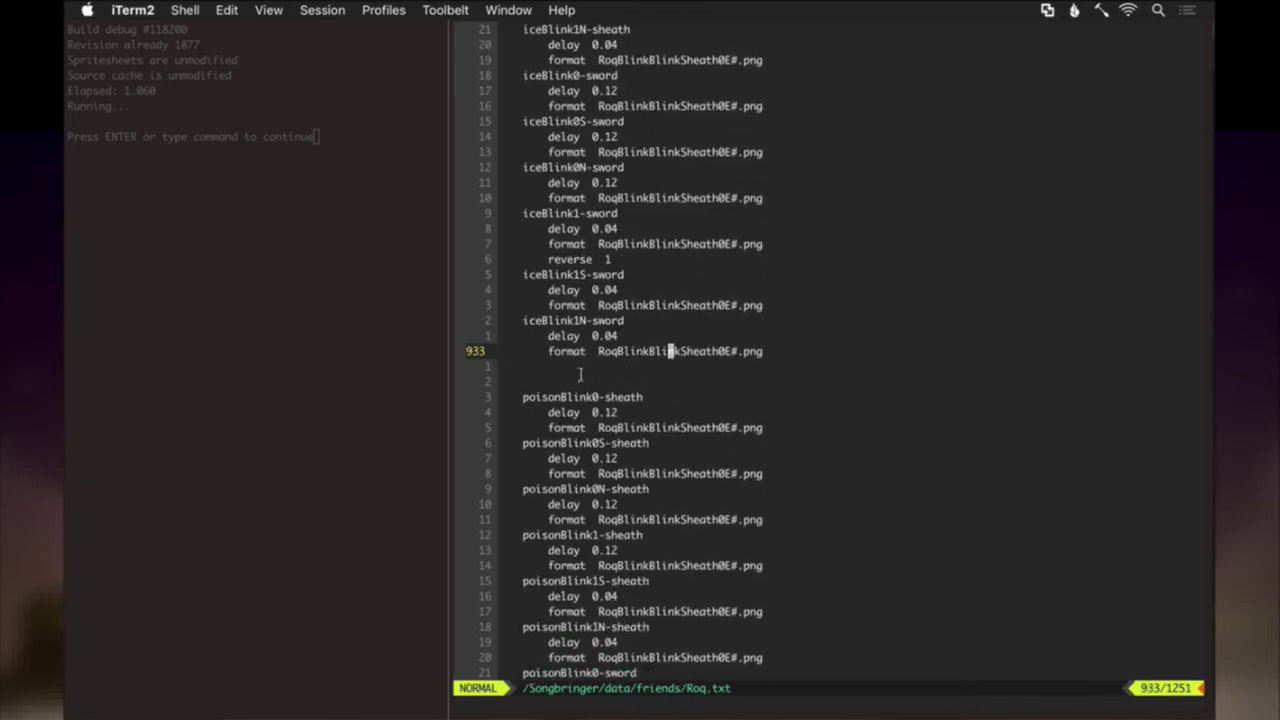
{"action": "key", "text": "j"}
{"action": "key", "text": "j"}
{"action": "key", "text": "j"}
{"action": "key", "text": "j"}
{"action": "key", "text": "j"}
{"action": "key", "text": "j"}
{"action": "key", "text": "j"}
{"action": "key", "text": "j"}
{"action": "key", "text": "j"}
{"action": "key", "text": "j"}
{"action": "key", "text": "j"}
{"action": "key", "text": "j"}
{"action": "key", "text": "j"}
{"action": "key", "text": "j"}
{"action": "key", "text": "j"}
{"action": "key", "text": "j"}
{"action": "key", "text": "j"}
{"action": "key", "text": "j"}
{"action": "key", "text": "j"}
{"action": "key", "text": "j"}
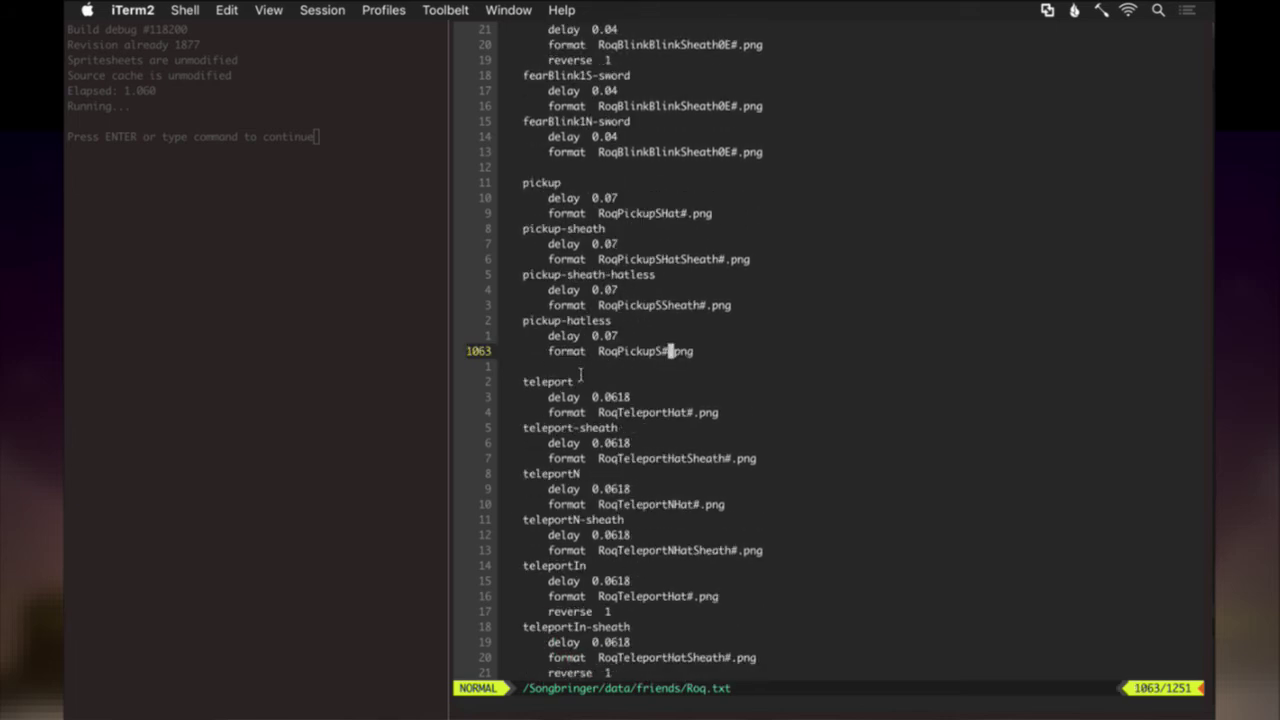
Check the teleport, dash, stairs, bike and liftSword entries down to leaveSwordBegin, just above the sounds section.
{"action": "key", "text": "j"}
{"action": "key", "text": "j"}
{"action": "key", "text": "j"}
{"action": "key", "text": "j"}
{"action": "key", "text": "j"}
{"action": "key", "text": "j"}
{"action": "key", "text": "j"}
{"action": "key", "text": "j"}
{"action": "key", "text": "j"}
{"action": "key", "text": "j"}
{"action": "key", "text": "j"}
{"action": "key", "text": "j"}
{"action": "key", "text": "j"}
{"action": "key", "text": "j"}
{"action": "key", "text": "j"}
{"action": "key", "text": "j"}
{"action": "key", "text": "j"}
{"action": "key", "text": "j"}
{"action": "key", "text": "j"}
{"action": "key", "text": "j"}
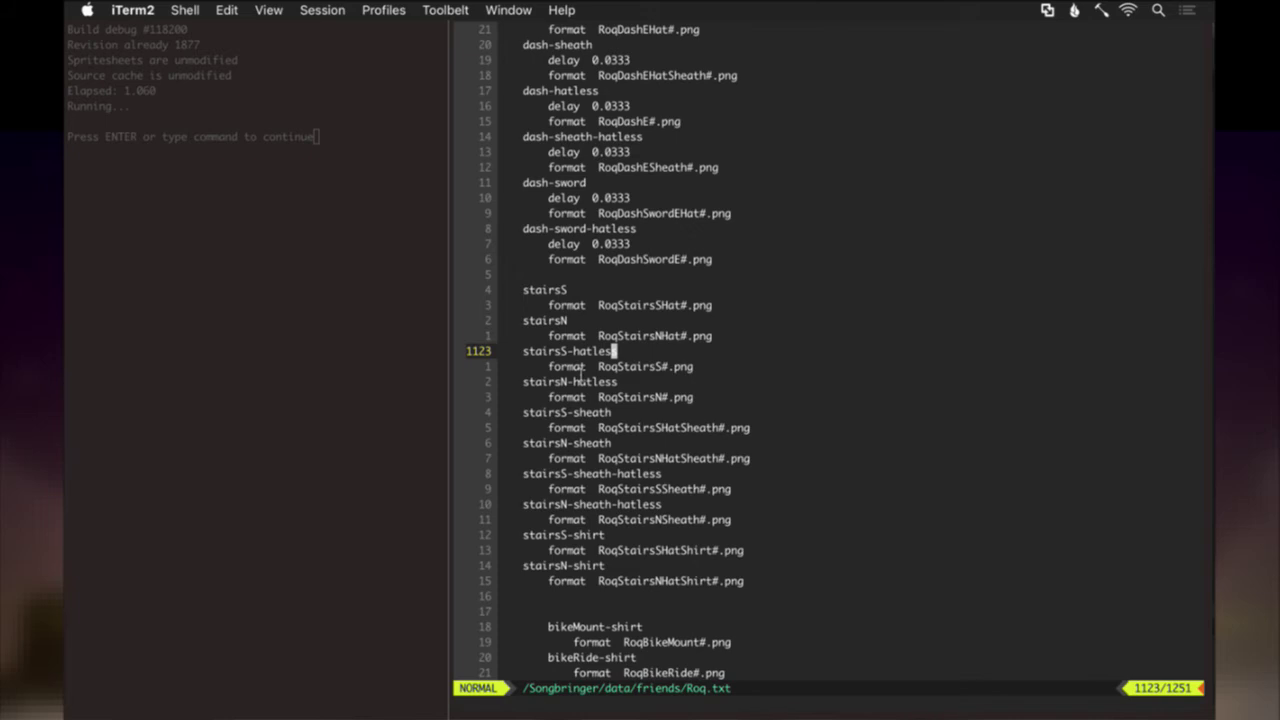
{"action": "key", "text": "Return"}
{"action": "key", "text": "Return"}
{"action": "key", "text": "Return"}
{"action": "key", "text": "Return"}
{"action": "key", "text": "Return"}
{"action": "key", "text": "Return"}
{"action": "key", "text": "Return"}
{"action": "key", "text": "Return"}
{"action": "key", "text": "Return"}
{"action": "key", "text": "Return"}
{"action": "key", "text": "Return"}
{"action": "key", "text": "Return"}
{"action": "key", "text": "Return"}
{"action": "key", "text": "Return"}
{"action": "key", "text": "Return"}
{"action": "key", "text": "Return"}
{"action": "key", "text": "Return"}
{"action": "key", "text": "Return"}
{"action": "key", "text": "Return"}
{"action": "key", "text": "Return"}
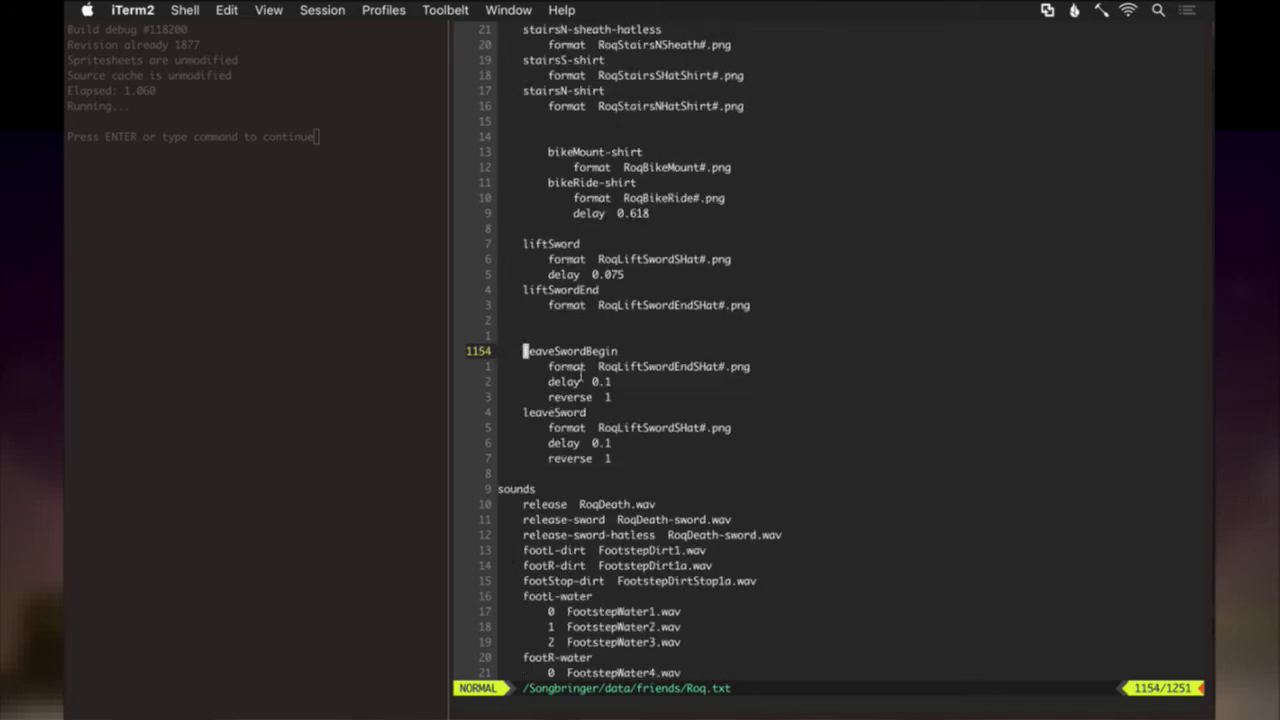
Return to the courage entry in Roq.txt and clear the search highlighting.
{"action": "scroll", "coordinate": [581, 376], "scroll_direction": "up", "scroll_amount": 20}
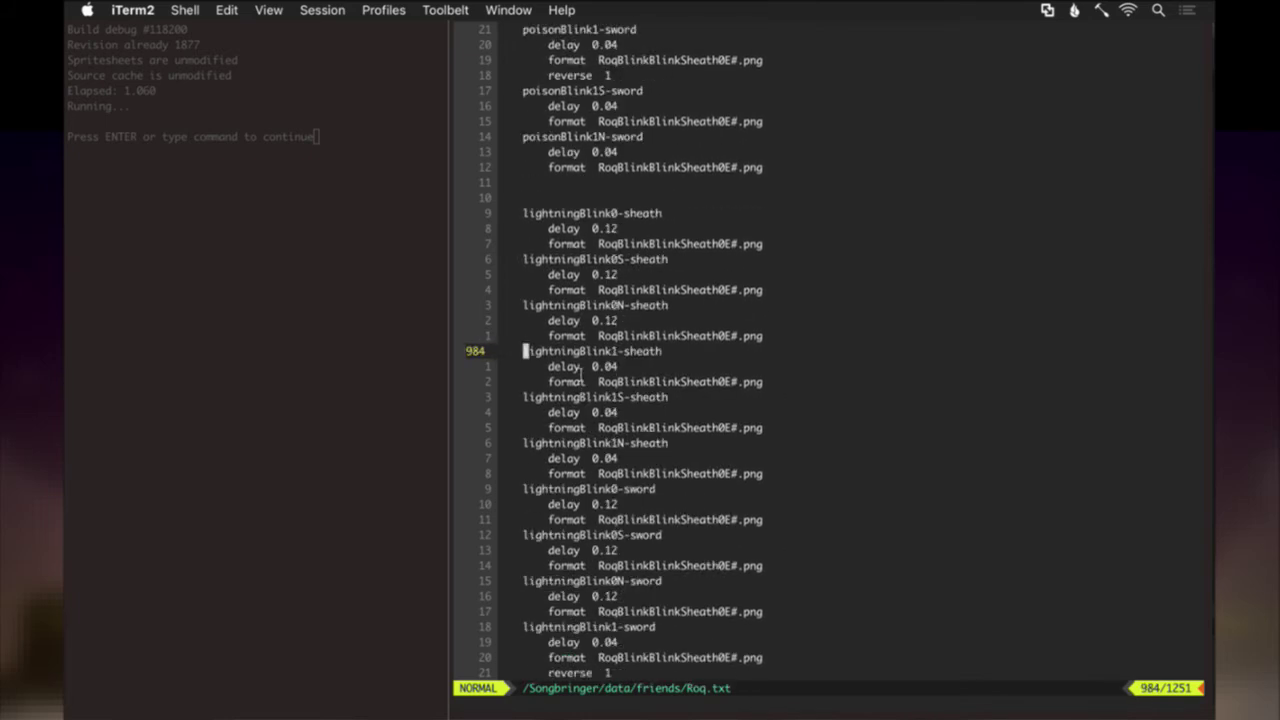
{"action": "scroll", "coordinate": [581, 370], "scroll_direction": "up", "scroll_amount": 20}
{"action": "scroll", "coordinate": [581, 374], "scroll_direction": "up", "scroll_amount": 20}
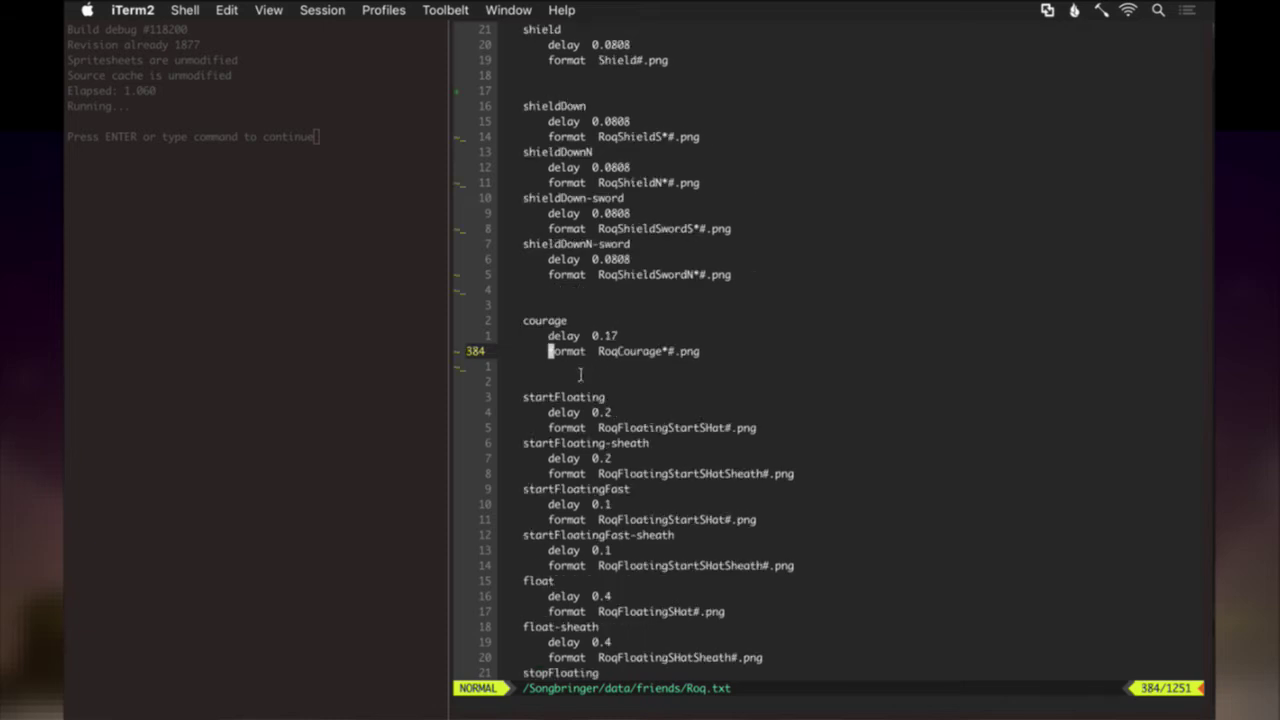
{"action": "key", "text": "j"}
{"action": "key", "text": "j"}
{"action": "key", "text": "j"}
{"action": "key", "text": "k"}
{"action": "key", "text": "k"}
{"action": "type", "text": ":noh"}
{"action": "key", "text": "Return"}
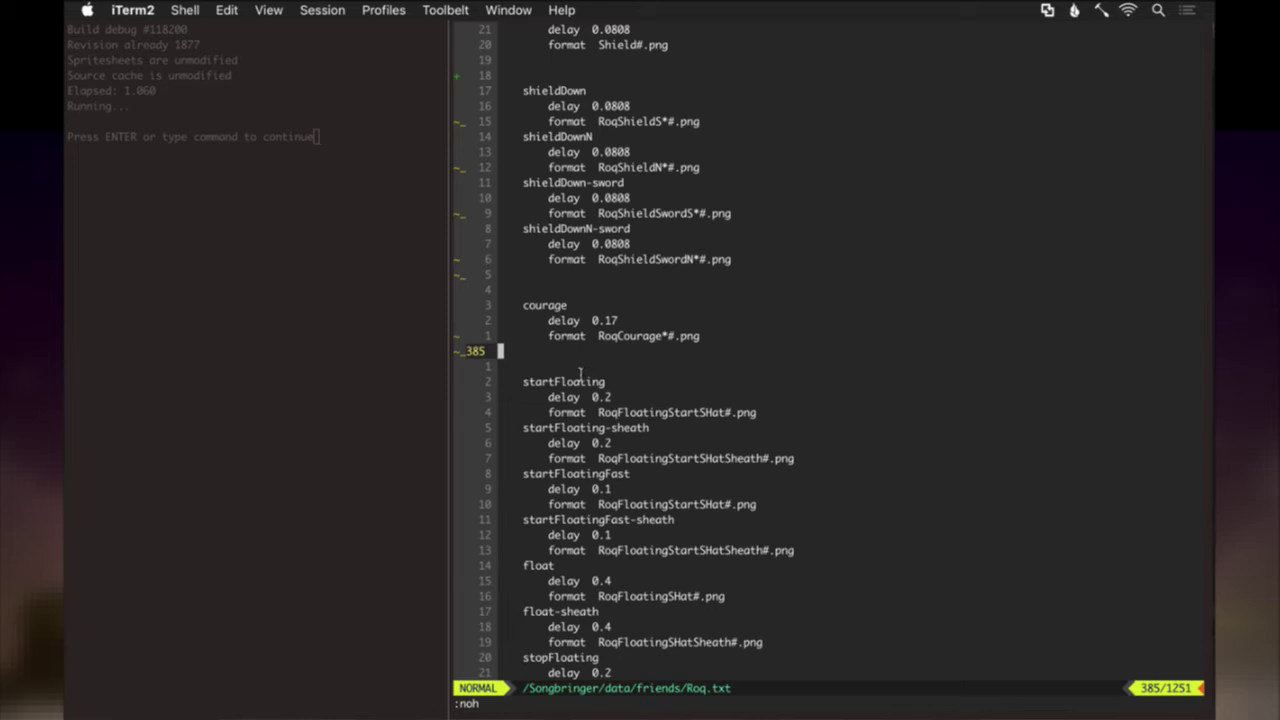
Delete the startFloating-sheath and startFloatingFast-sheath animation entries, including their delay and format lines.
{"action": "scroll", "coordinate": [580, 374], "scroll_direction": "down", "scroll_amount": 5}
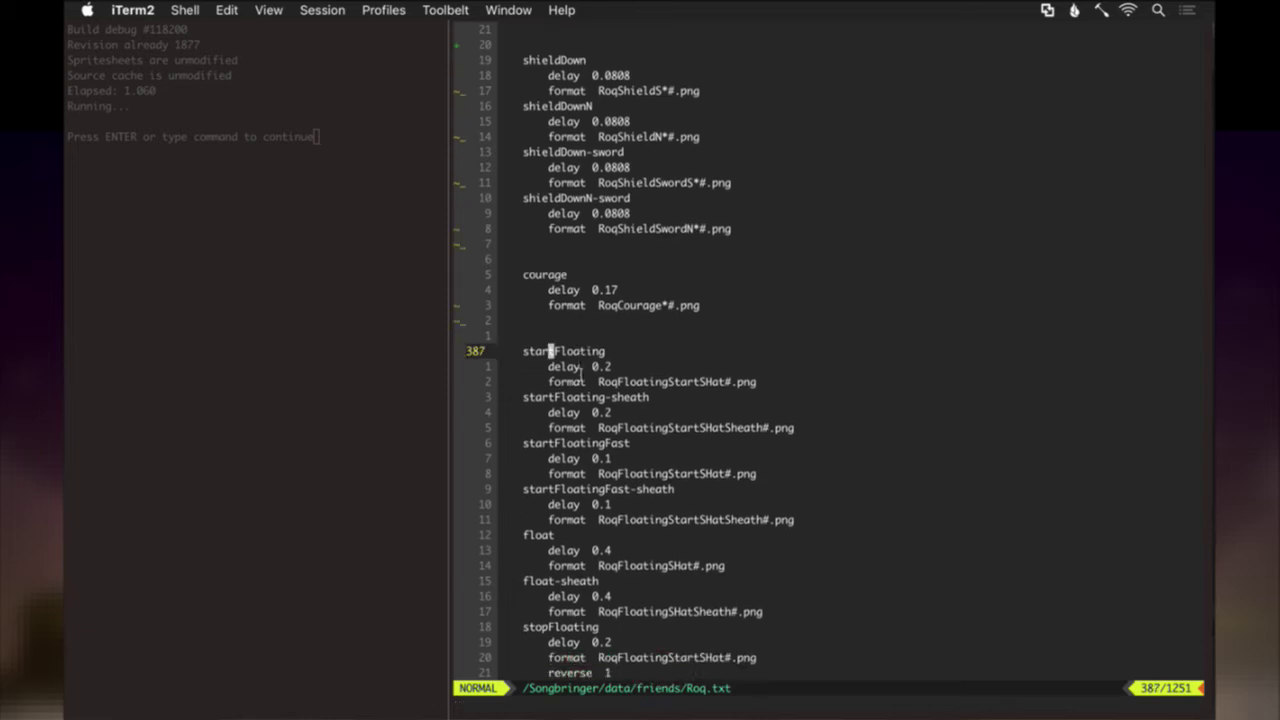
{"action": "key", "text": "V"}
{"action": "key", "text": "j"}
{"action": "key", "text": "j"}
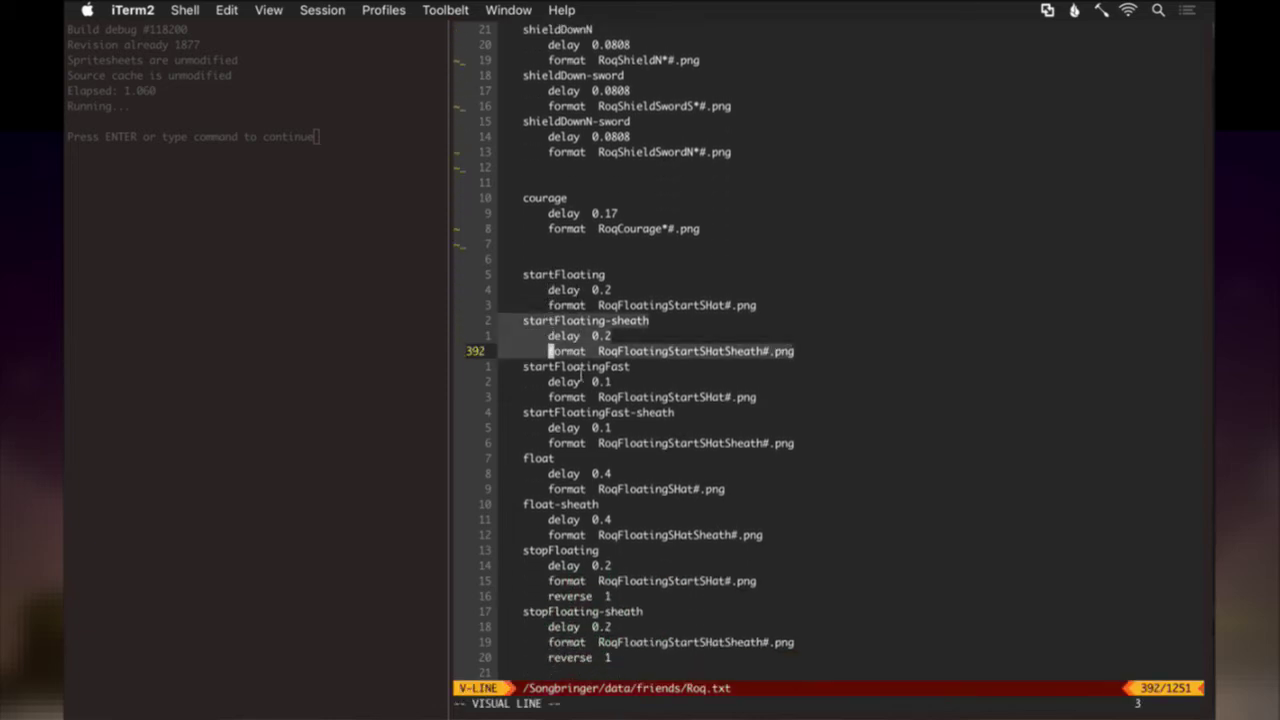
{"action": "key", "text": "d"}
{"action": "scroll", "coordinate": [581, 374], "scroll_direction": "down", "scroll_amount": 3}
{"action": "key", "text": "V"}
{"action": "key", "text": "j"}
{"action": "key", "text": "j"}
{"action": "key", "text": "d"}
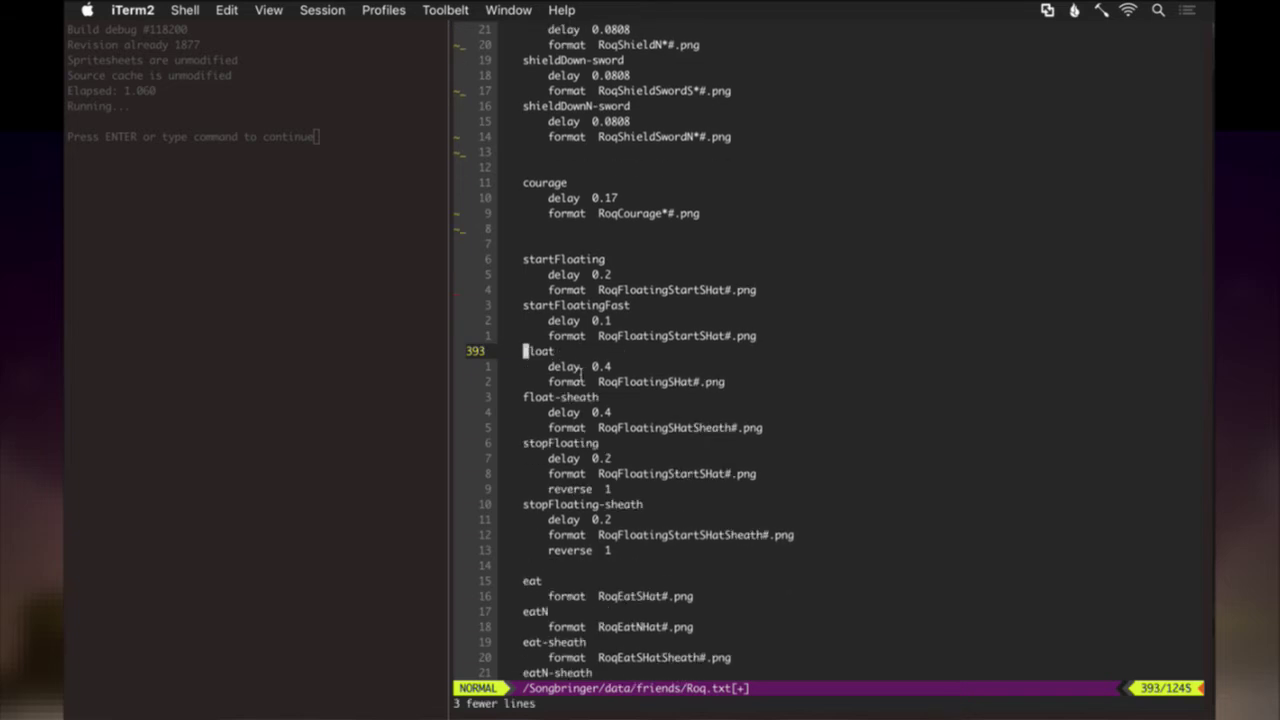
Delete the float-sheath and stopFloating-sheath entries with all their property lines, and save Roq.txt.
{"action": "scroll", "coordinate": [581, 374], "scroll_direction": "down", "scroll_amount": 3}
{"action": "key", "text": "V"}
{"action": "key", "text": "j"}
{"action": "key", "text": "j"}
{"action": "key", "text": "d"}
{"action": "scroll", "coordinate": [581, 374], "scroll_direction": "down", "scroll_amount": 4}
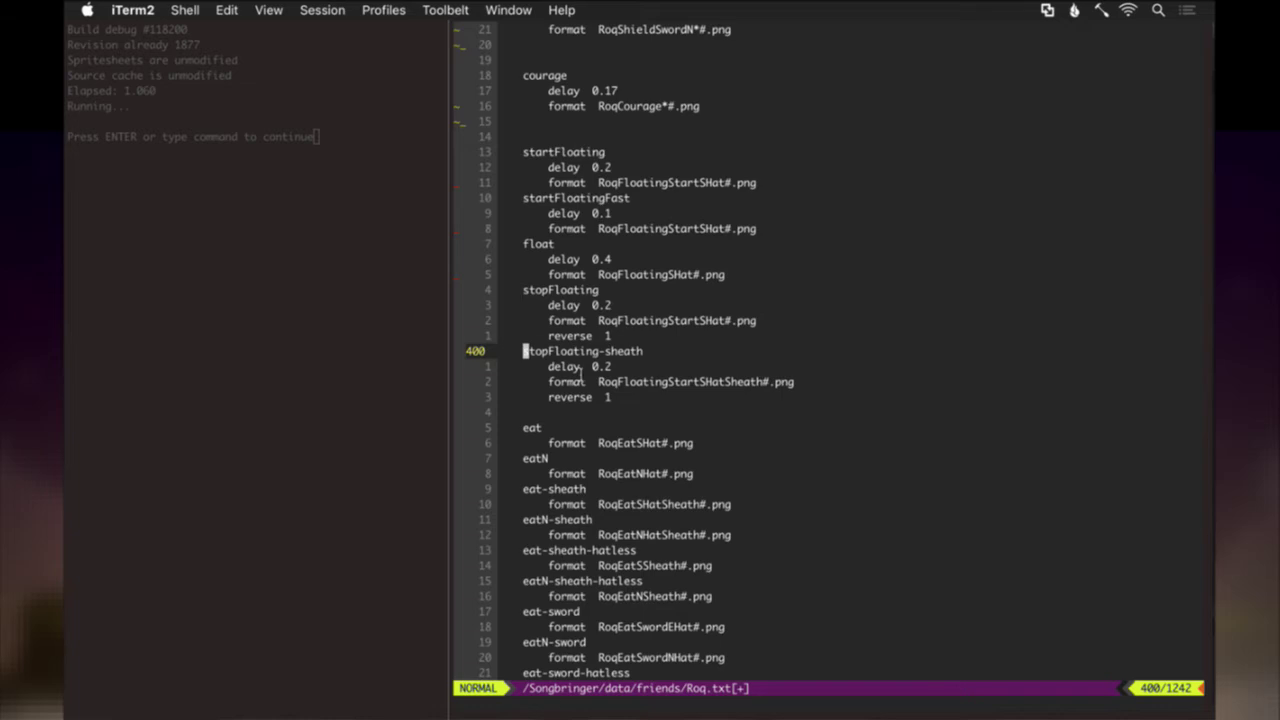
{"action": "key", "text": "V"}
{"action": "scroll", "coordinate": [581, 374], "scroll_direction": "down", "scroll_amount": 3}
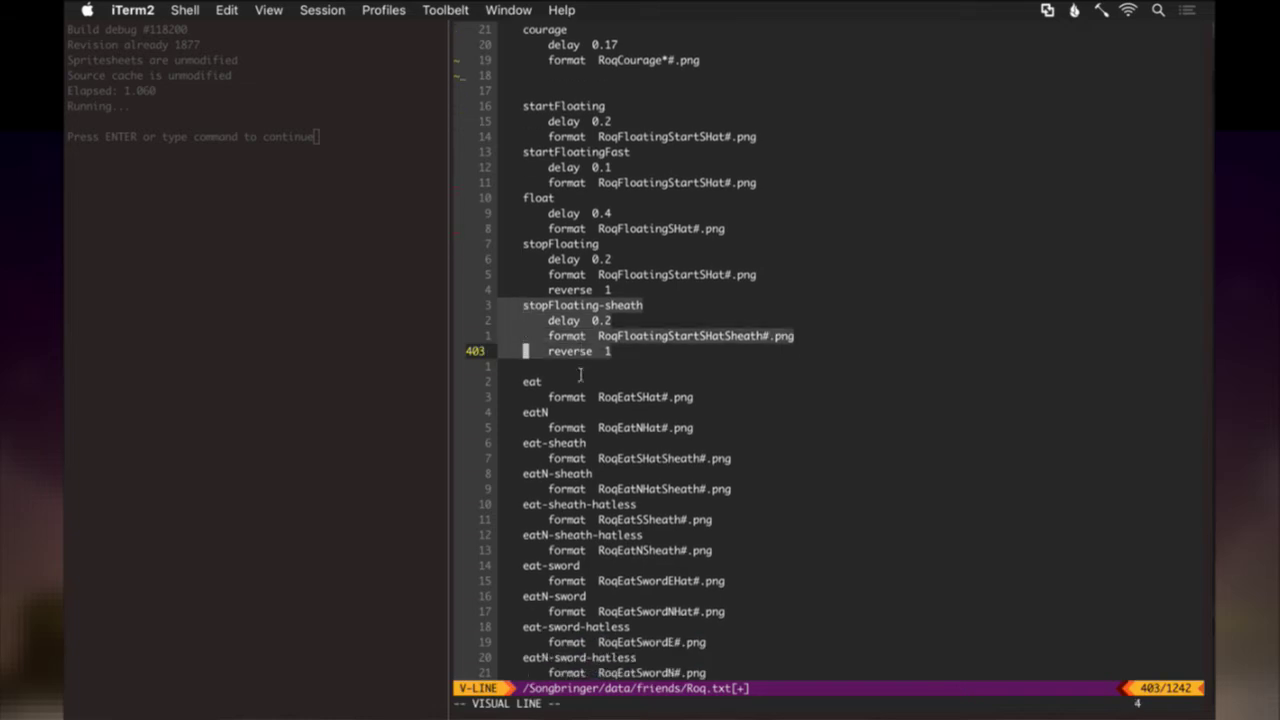
{"action": "key", "text": "d"}
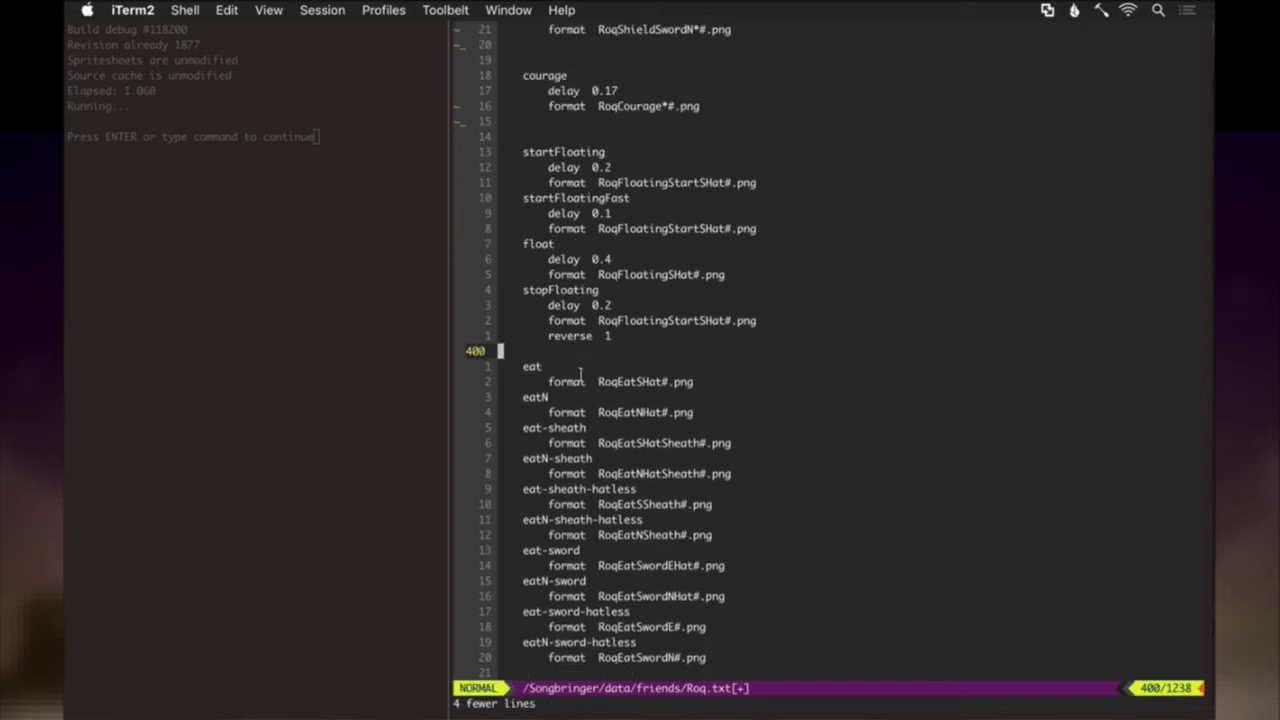
{"action": "scroll", "coordinate": [580, 374], "scroll_direction": "up", "scroll_amount": 8}
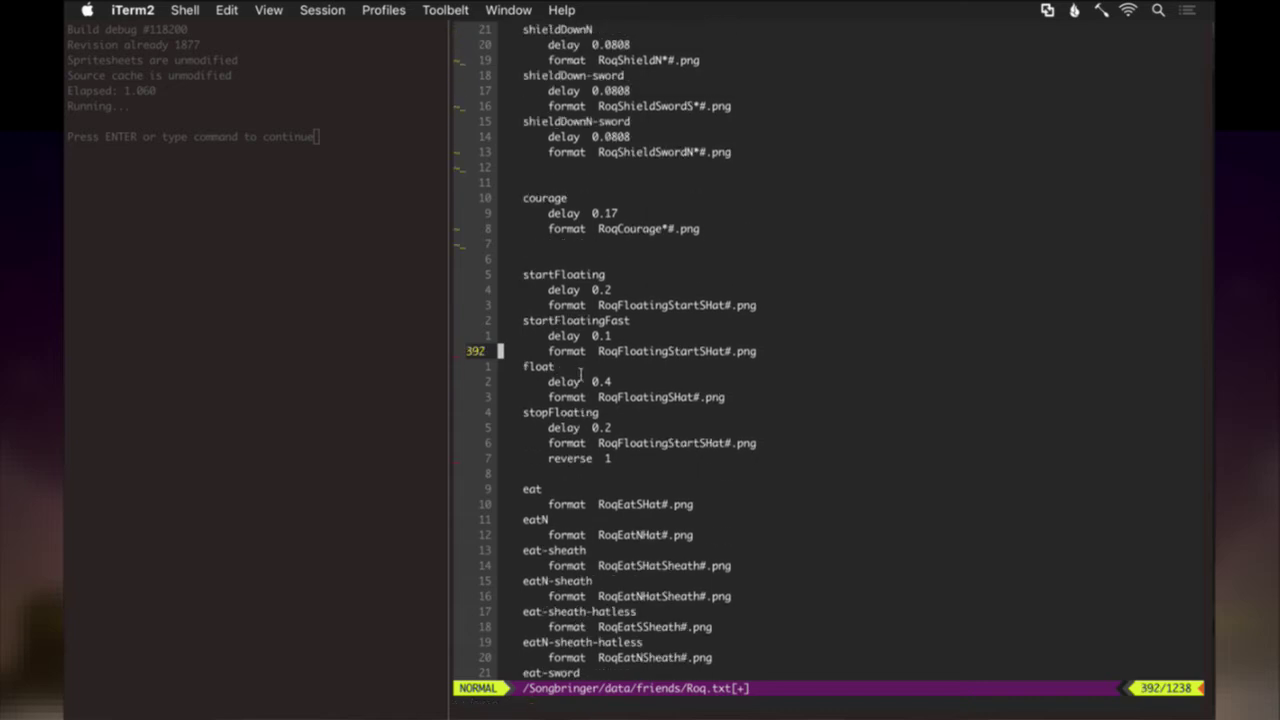
{"action": "type", "text": ":w"}
{"action": "key", "text": "Return"}
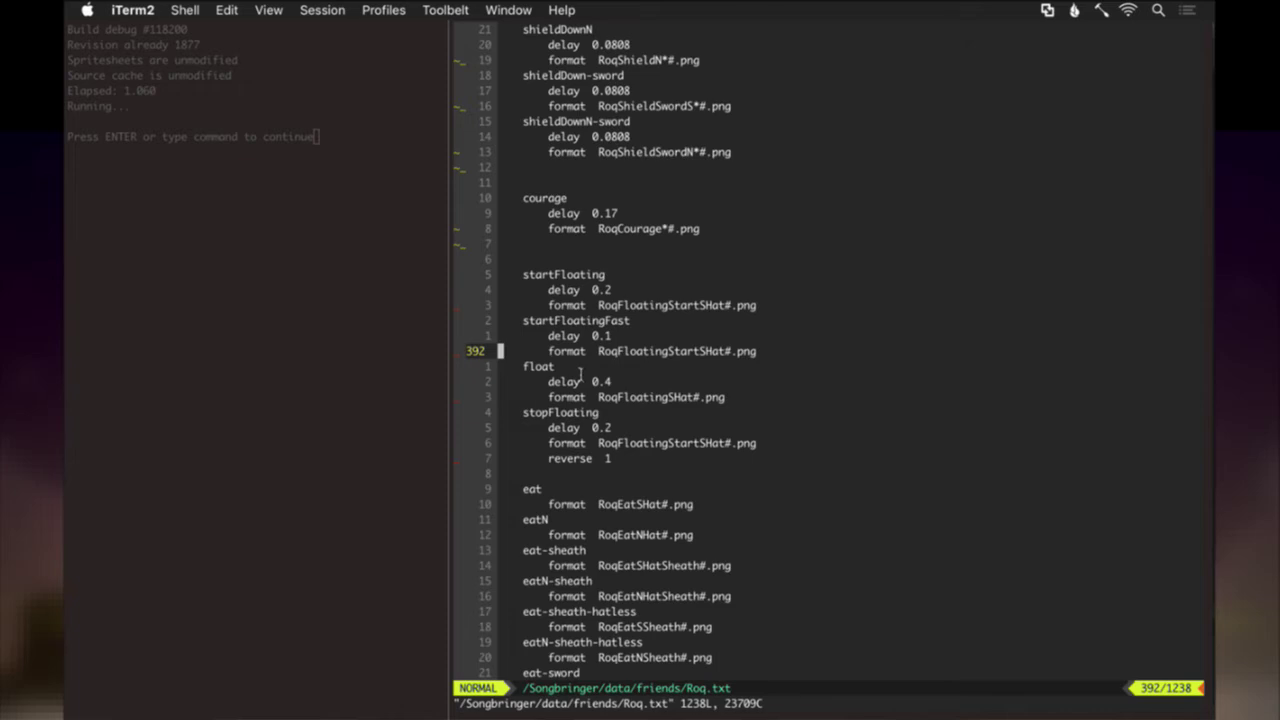
Replace "Hat" with "*" in the startFloating format so it reads RoqFloatingStartS*#.png.
{"action": "scroll", "coordinate": [580, 374], "scroll_direction": "down", "scroll_amount": 3}
{"action": "scroll", "coordinate": [580, 374], "scroll_direction": "down", "scroll_amount": 2}
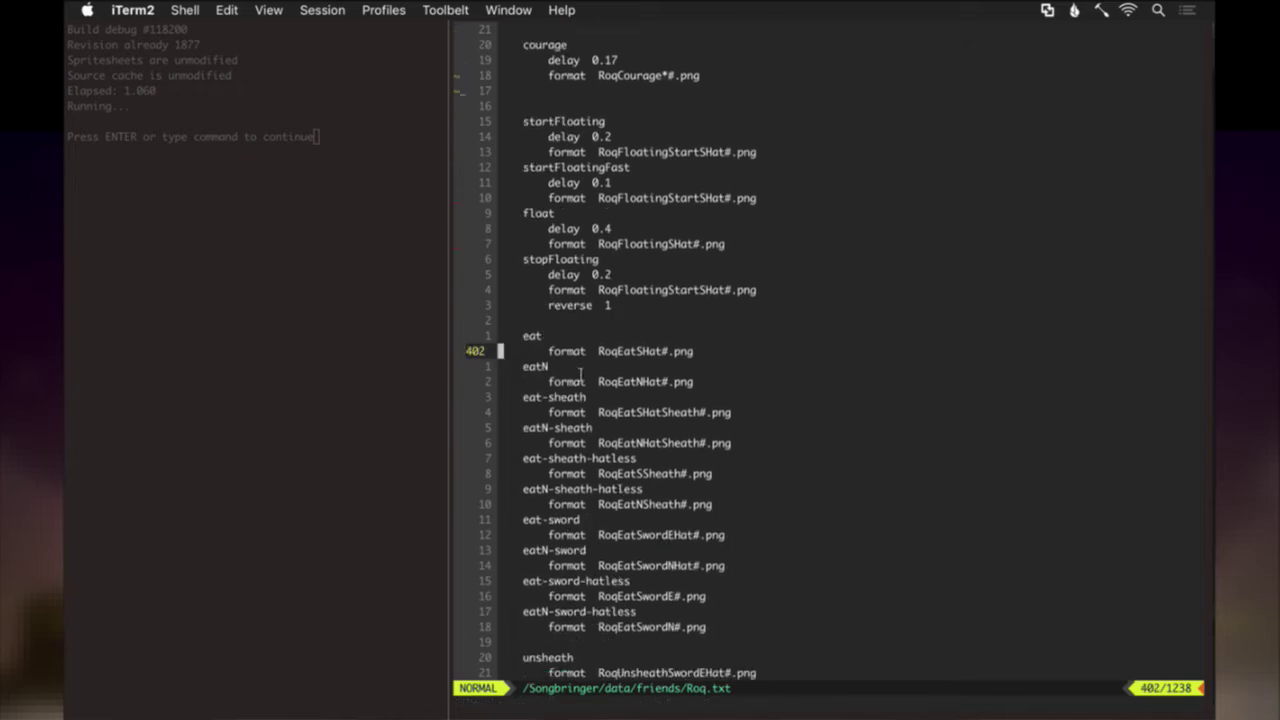
{"action": "scroll", "coordinate": [580, 372], "scroll_direction": "up", "scroll_amount": 3}
{"action": "scroll", "coordinate": [580, 372], "scroll_direction": "up", "scroll_amount": 4}
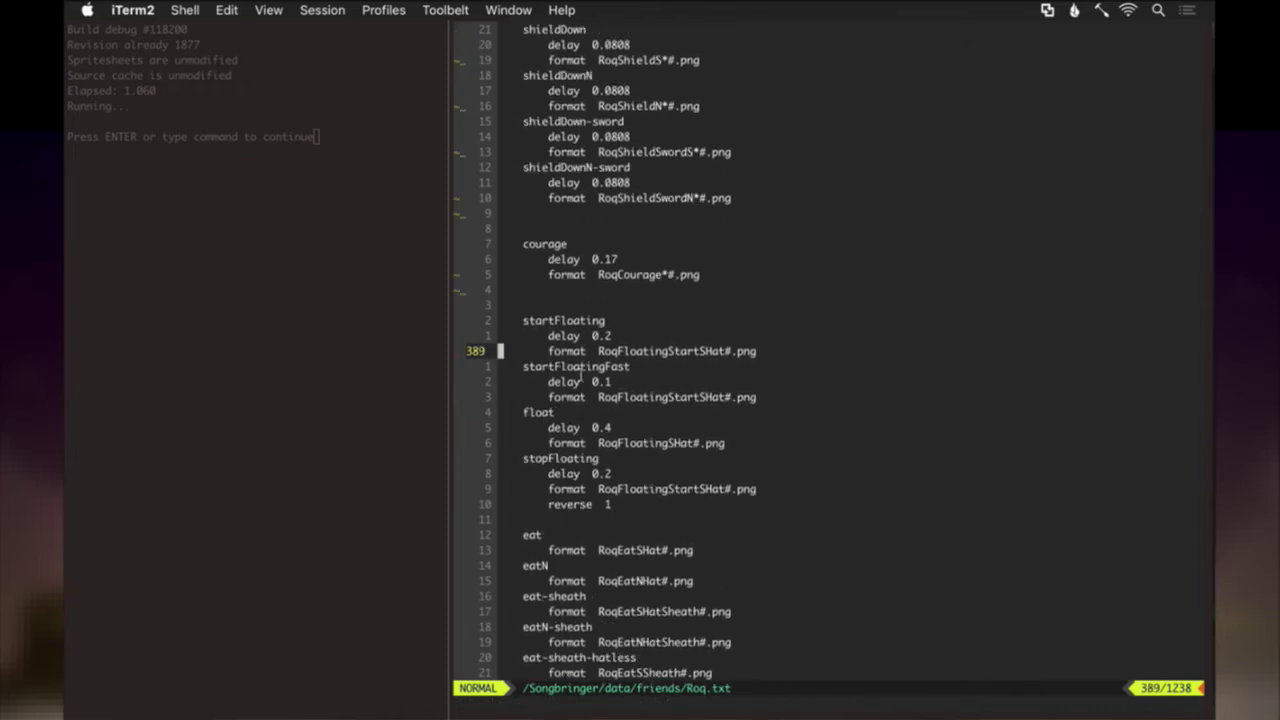
{"action": "key", "text": "k"}
{"action": "key", "text": "n"}
{"action": "type", "text": "vllc*"}
{"action": "key", "text": "Escape"}
Repeat the "Hat" to "*" replacement in the startFloatingFast, float and stopFloating formats, and save Roq.txt.
{"action": "key", "text": "n"}
{"action": "key", "text": "period"}
{"action": "key", "text": "n"}
{"action": "key", "text": "period"}
{"action": "key", "text": "n"}
{"action": "key", "text": "period"}
{"action": "type", "text": ":w"}
{"action": "key", "text": "Return"}
{"action": "key", "text": "k"}
{"action": "key", "text": "k"}
{"action": "key", "text": "k"}
{"action": "key", "text": "k"}
{"action": "key", "text": "k"}
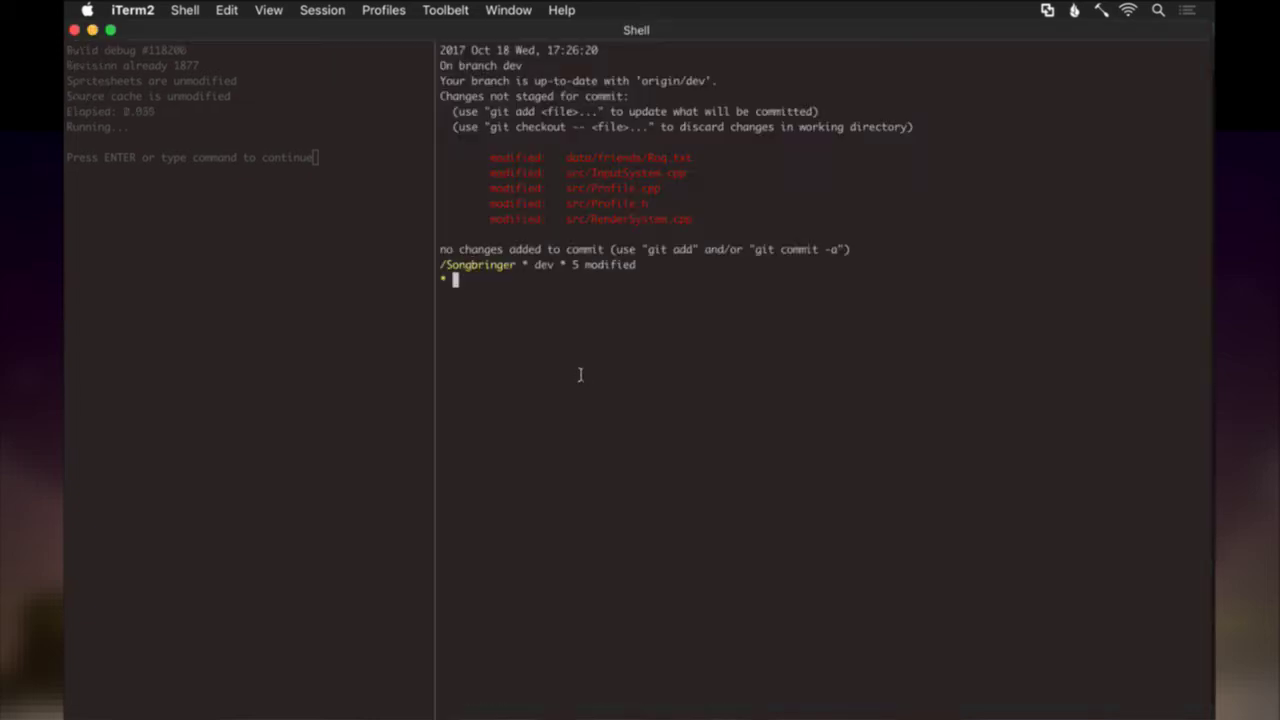
In Saves.txt, set the first save's p line directly below hp to 10,6,0 and save the file.
{"action": "key", "text": "super+grave"}
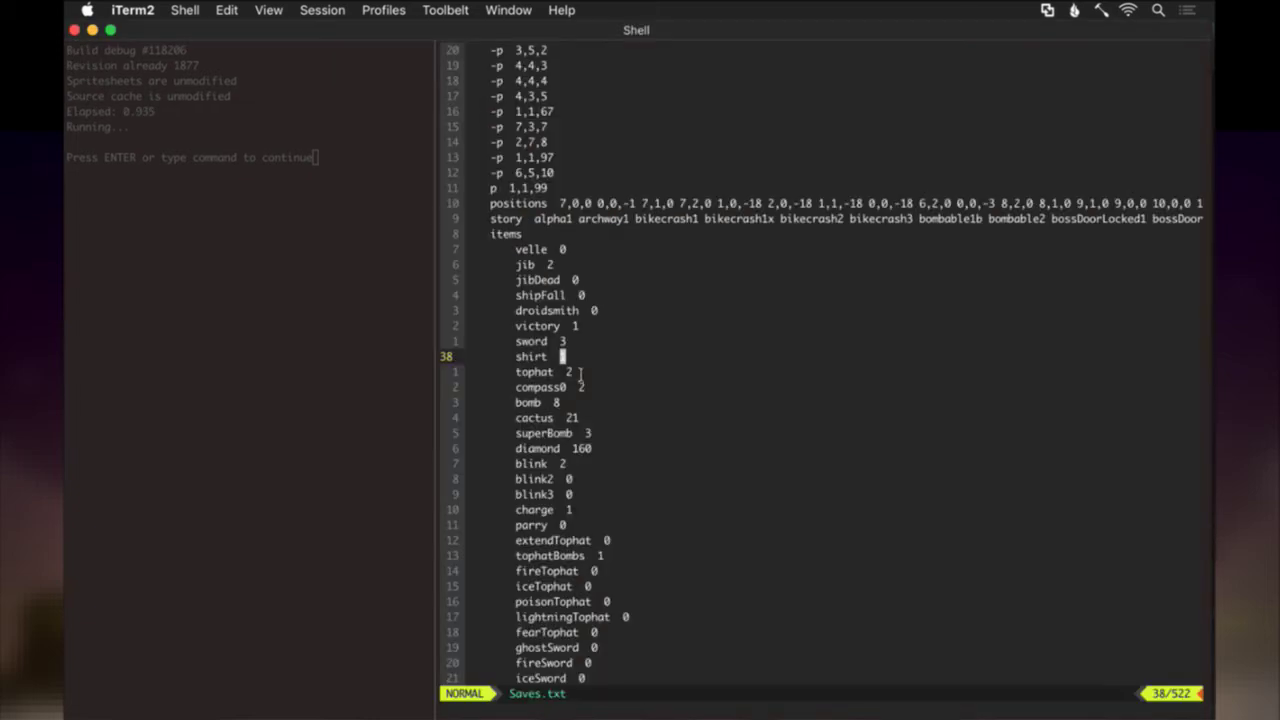
{"action": "key", "text": "g"}
{"action": "key", "text": "g"}
{"action": "key", "text": "j"}
{"action": "key", "text": "j"}
{"action": "key", "text": "j"}
{"action": "key", "text": "j"}
{"action": "key", "text": "j"}
{"action": "key", "text": "j"}
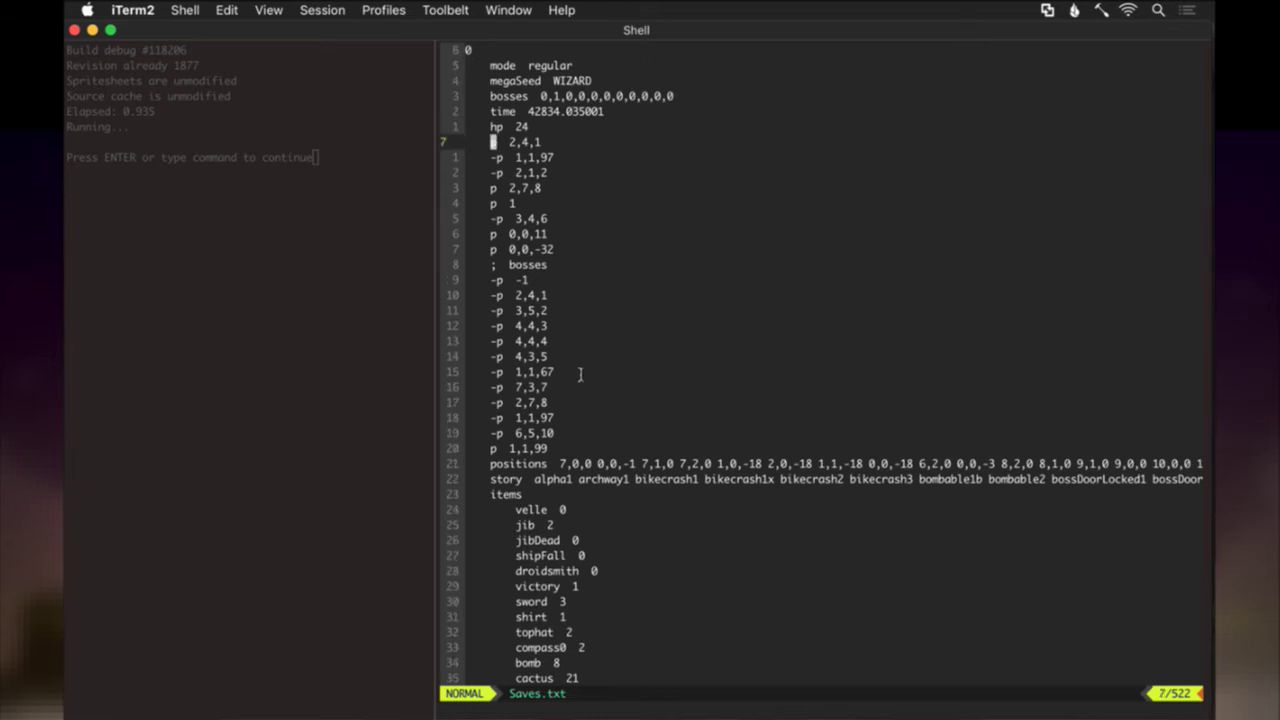
{"action": "key", "text": "A"}
{"action": "key", "text": "BackSpace"}
{"action": "key", "text": "BackSpace"}
{"action": "key", "text": "BackSpace"}
{"action": "key", "text": "BackSpace"}
{"action": "key", "text": "BackSpace"}
{"action": "type", "text": "10,"}
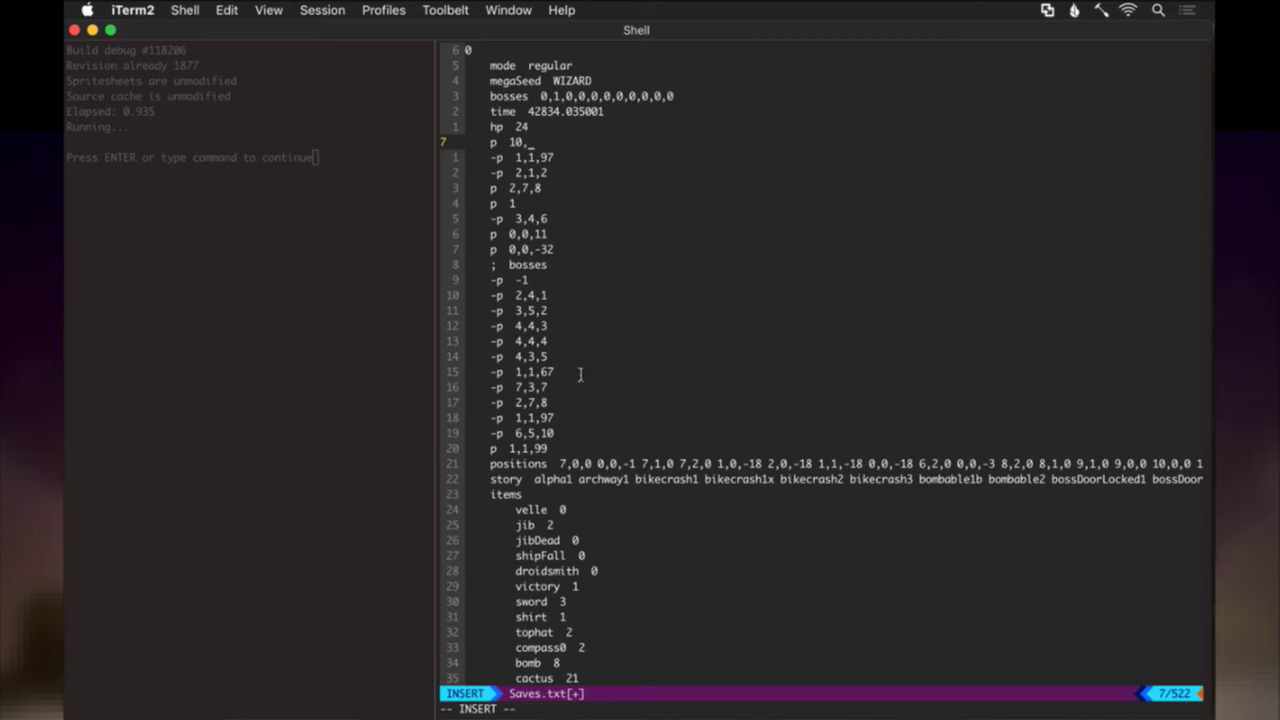
{"action": "type", "text": "6,"}
{"action": "key", "text": "Escape"}
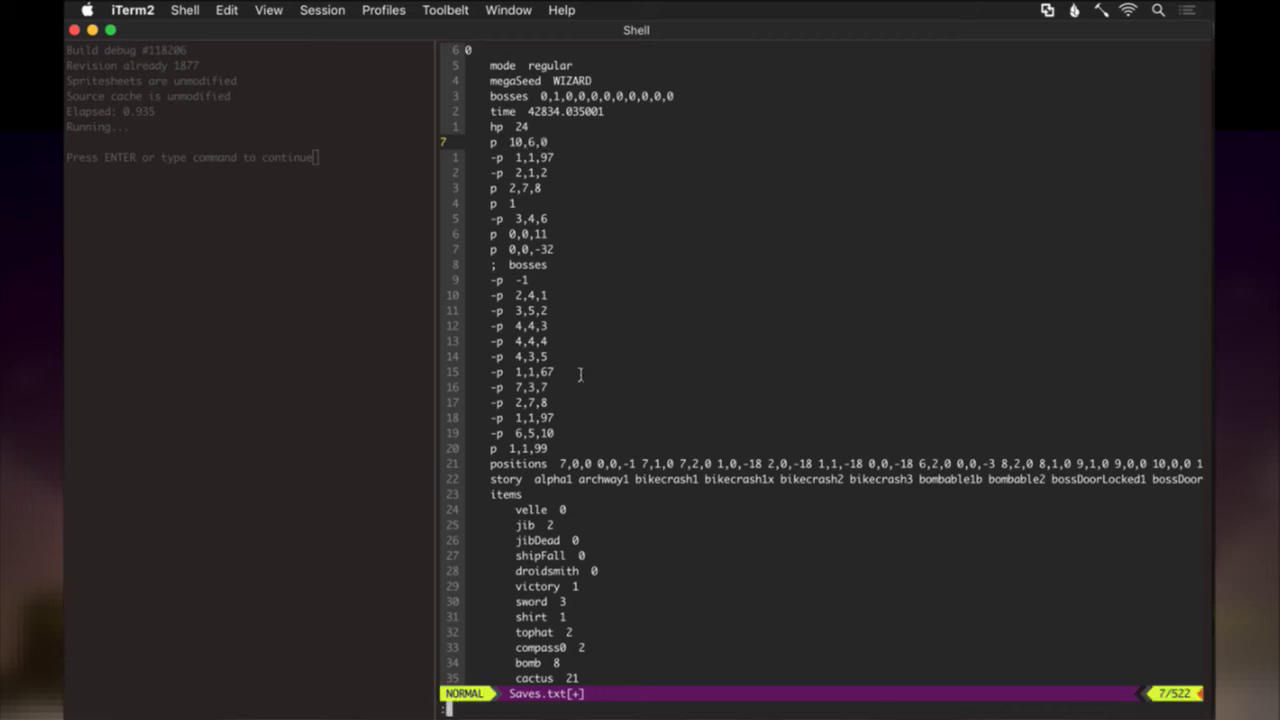
{"action": "type", "text": ":w"}
{"action": "key", "text": "Return"}
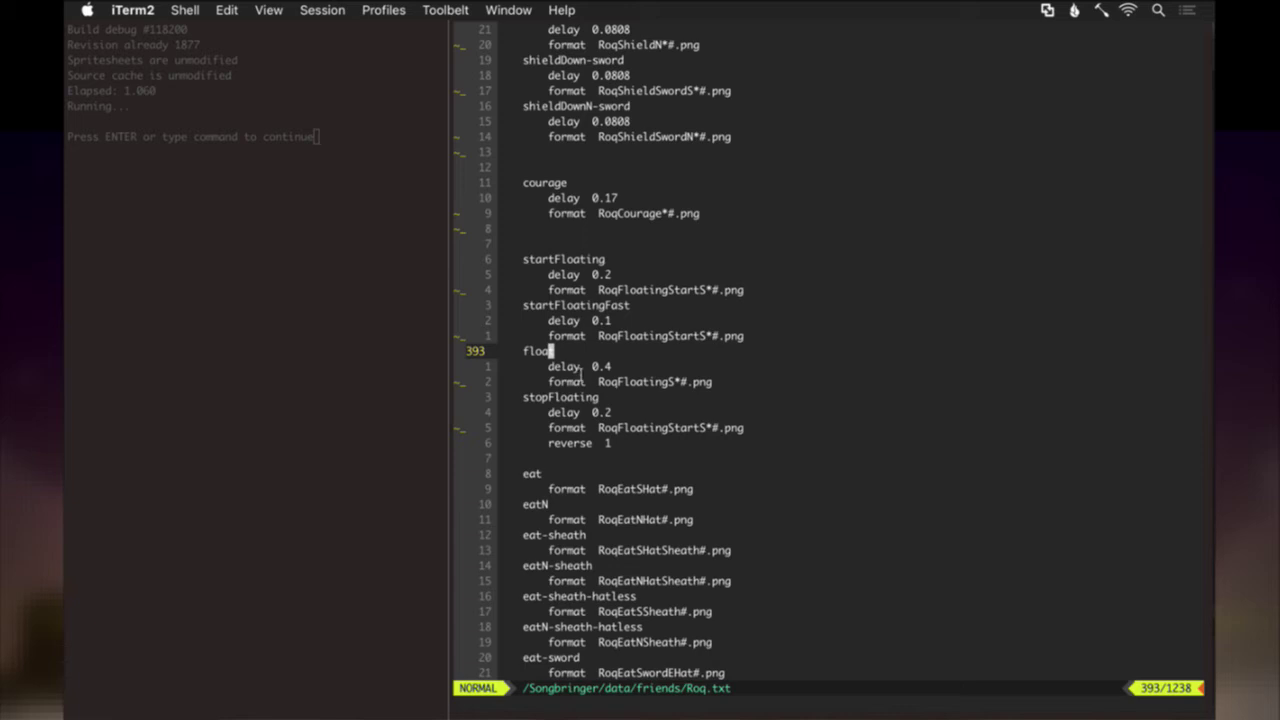
Open RoqFloatingS.psd and RoqFloatingStartS.psd from Finder's Roq folder in Adobe Photoshop CS6, and close RoqCourage.psd.
{"action": "key", "text": "super+Tab"}
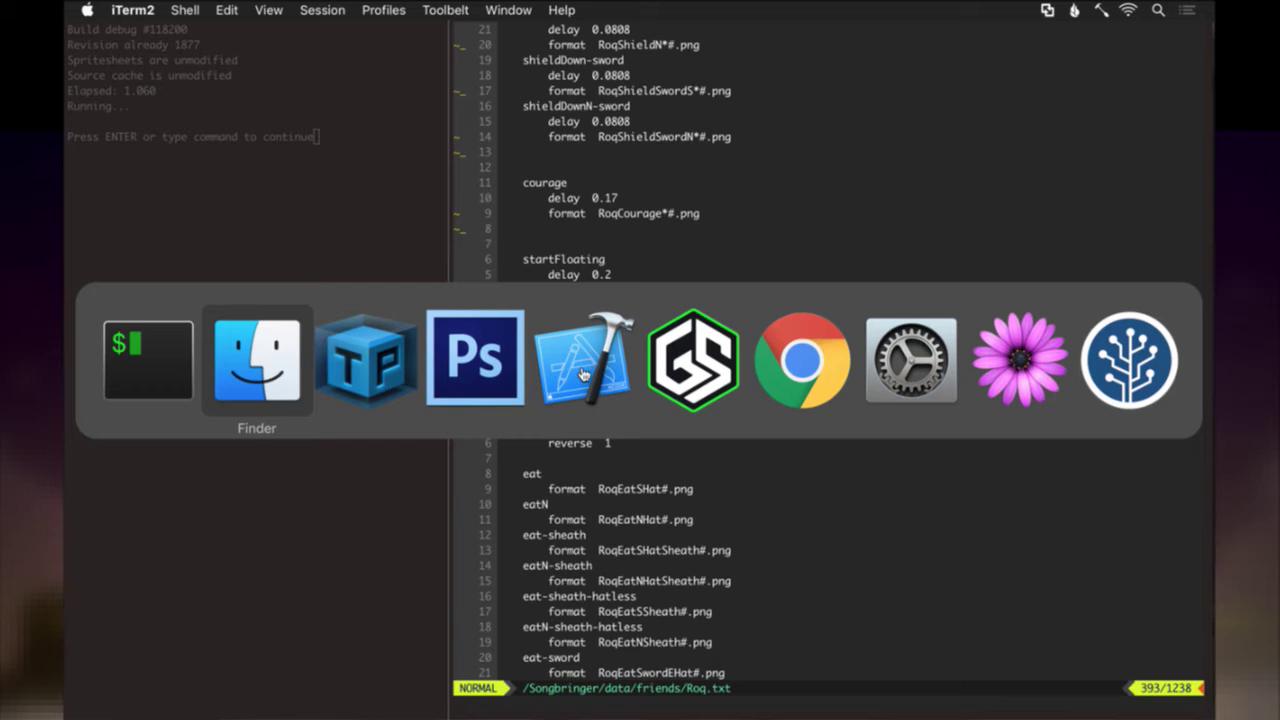
{"action": "key", "text": "super+grave"}
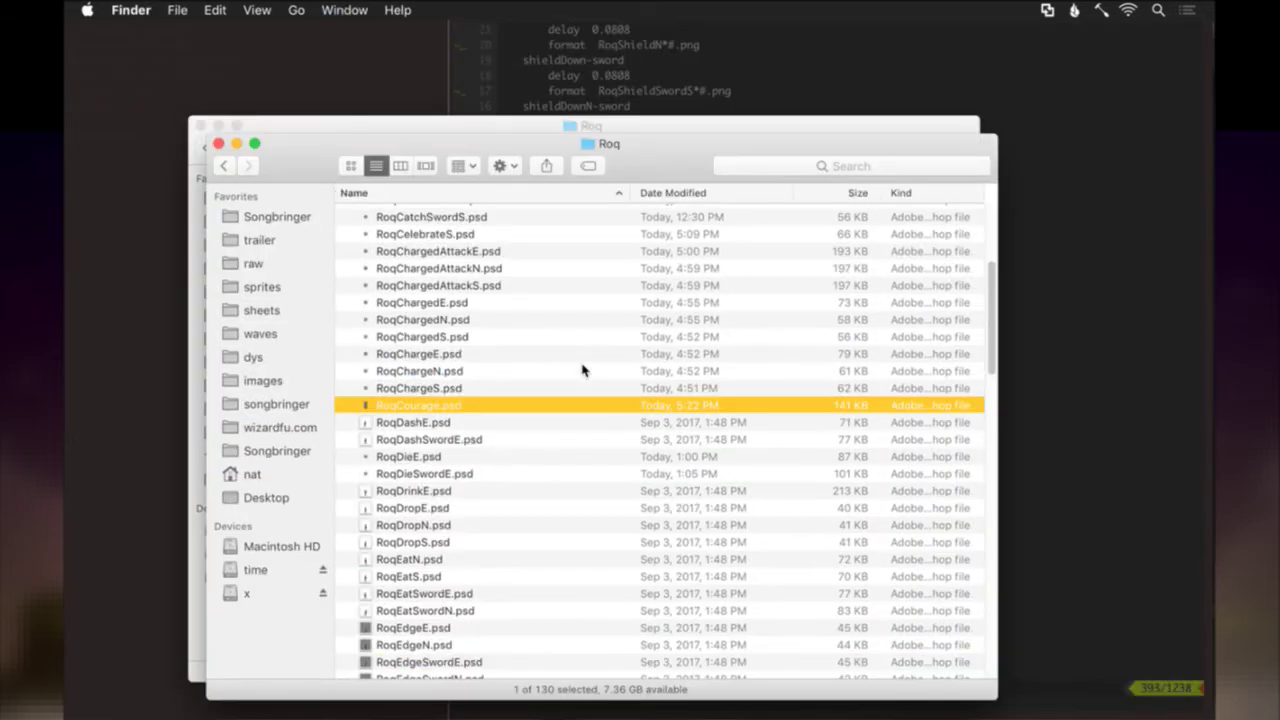
{"action": "scroll", "coordinate": [510, 463], "scroll_direction": "down", "scroll_amount": 10}
{"action": "scroll", "coordinate": [471, 465], "scroll_direction": "down", "scroll_amount": 1}
{"action": "left_click", "coordinate": [471, 462]}
{"action": "left_click", "coordinate": [471, 478], "text": "shift"}
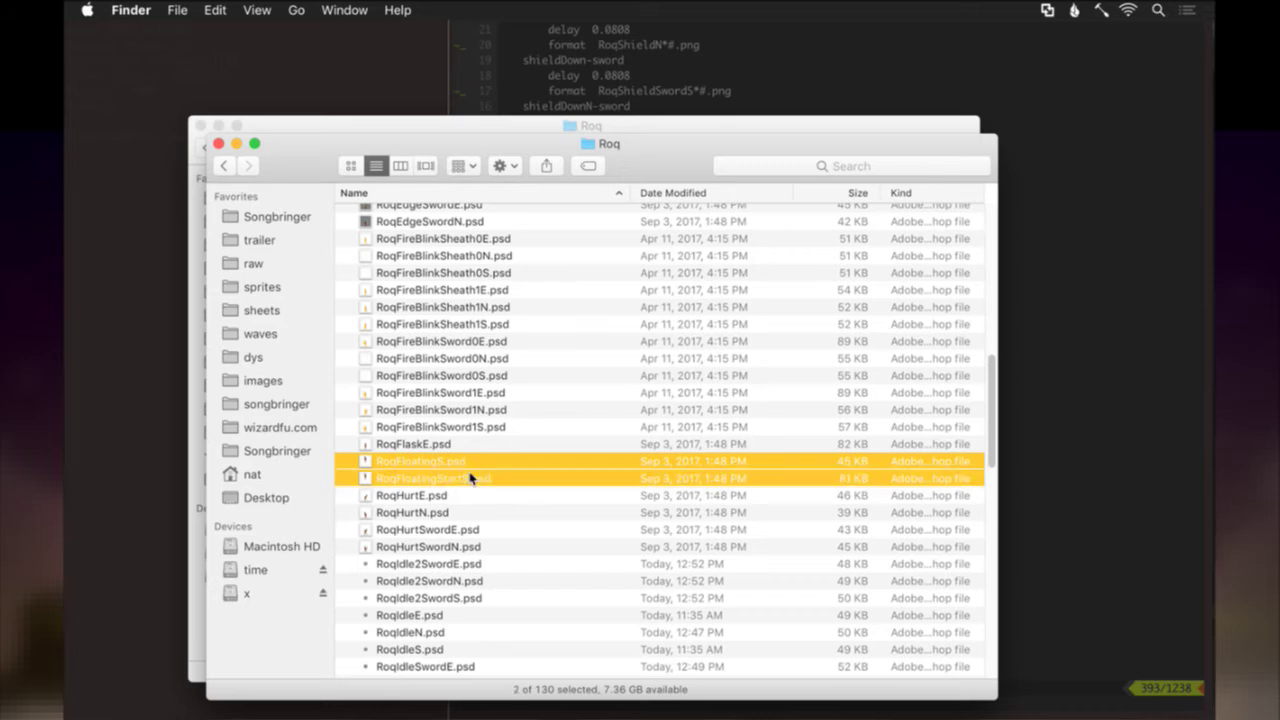
{"action": "right_click", "coordinate": [471, 478]}
{"action": "mouse_move", "coordinate": [574, 362]}
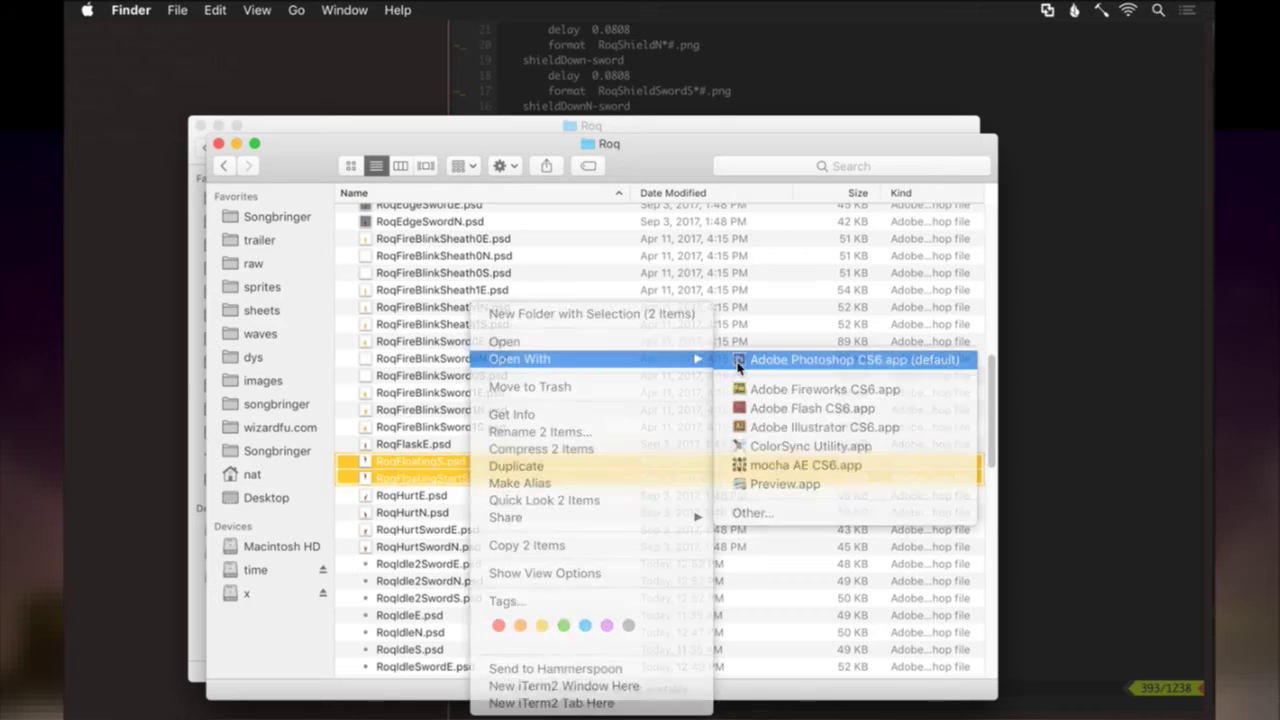
{"action": "left_click", "coordinate": [739, 362]}
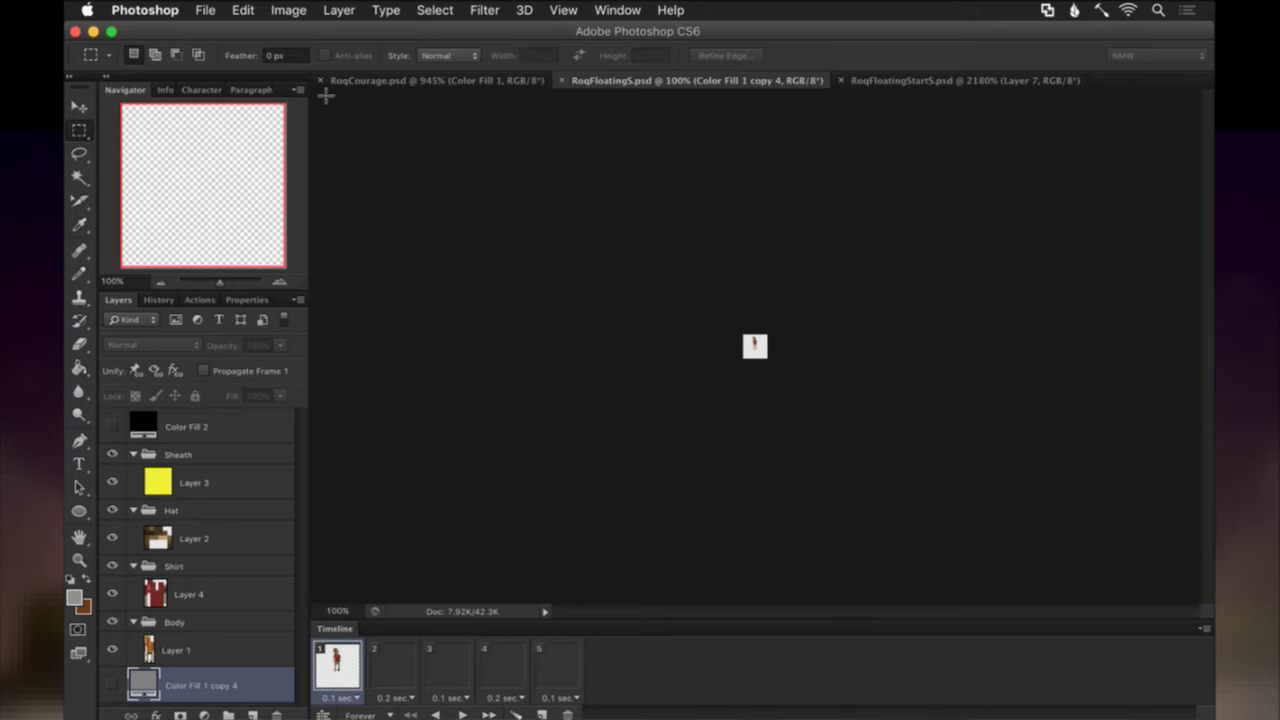
{"action": "left_click", "coordinate": [321, 80]}
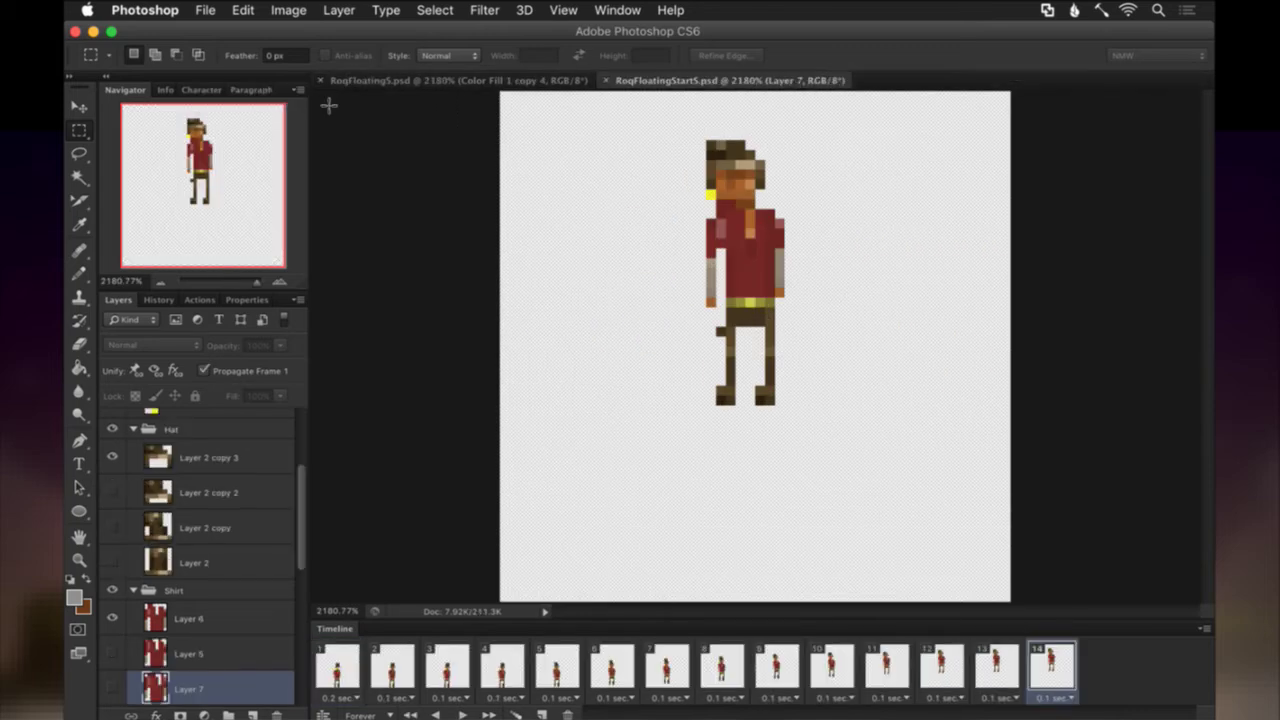
Show the gray Color Fill 1 copy 4 layer across all five frames of RoqFloatingS.psd and save the document.
{"action": "left_click", "coordinate": [372, 81]}
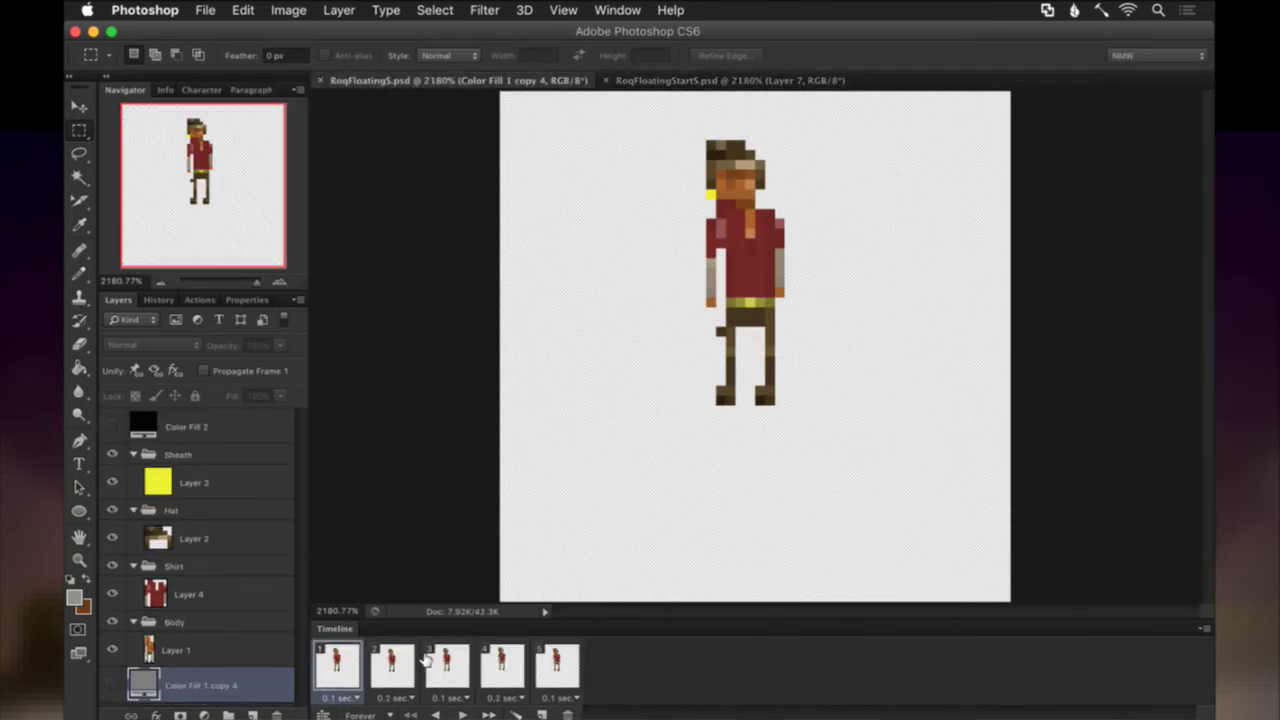
{"action": "left_click", "coordinate": [580, 668], "text": "shift"}
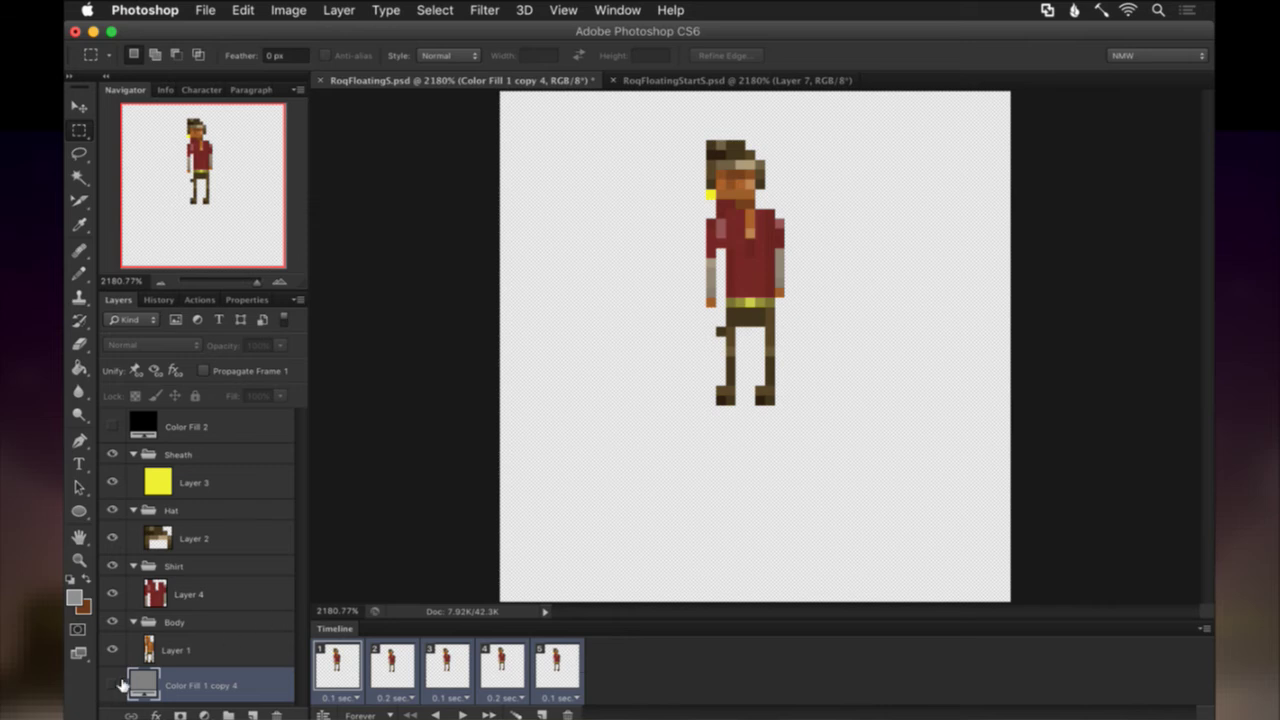
{"action": "left_click", "coordinate": [113, 685]}
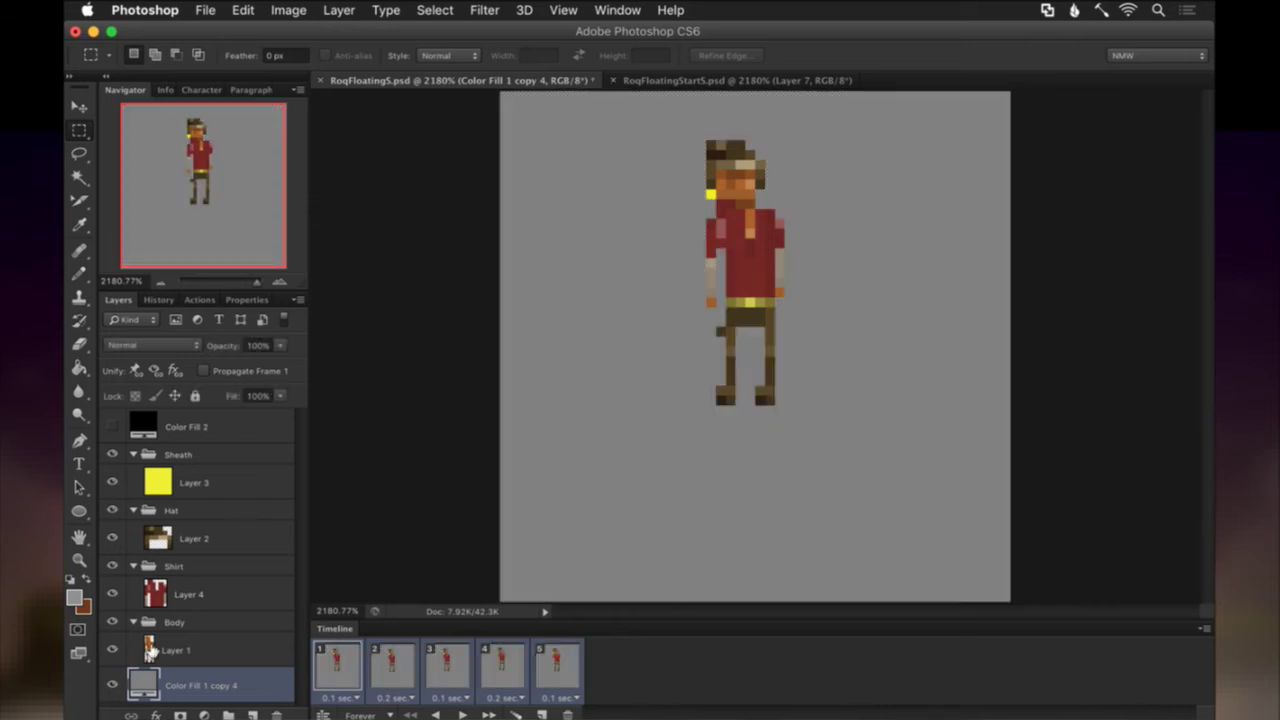
{"action": "key", "text": "ctrl+s"}
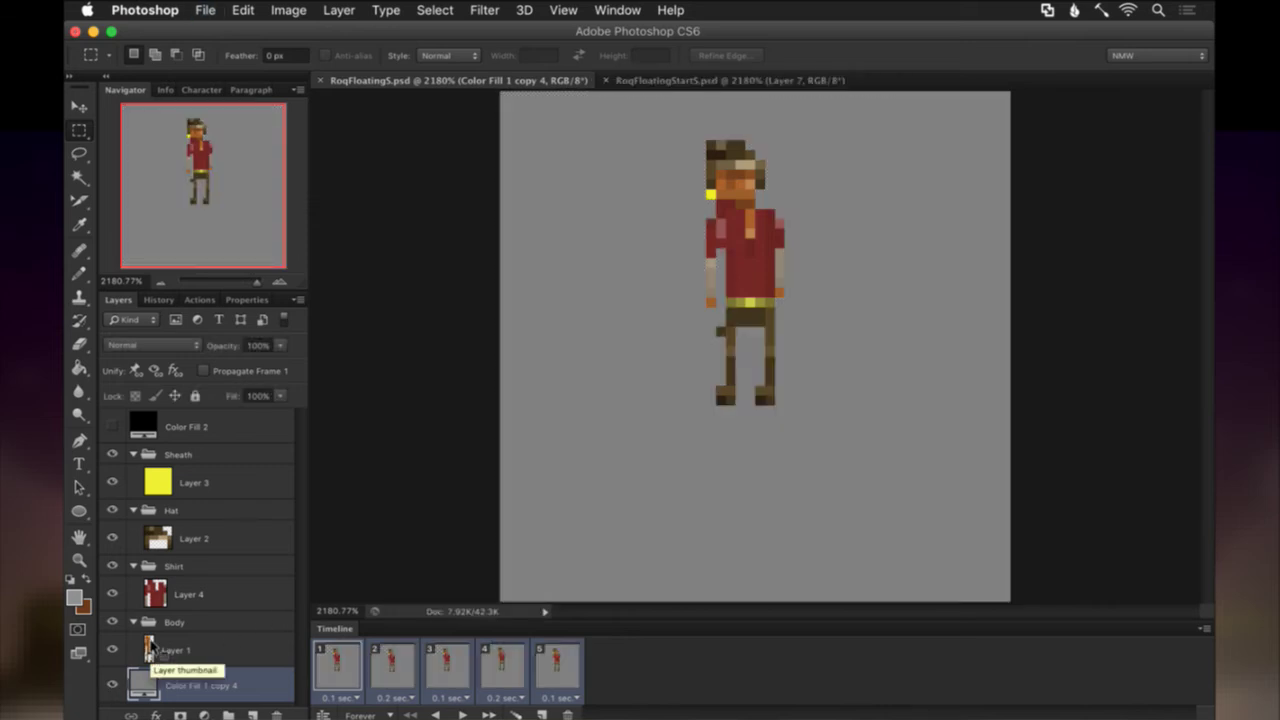
{"action": "key", "text": "F2"}
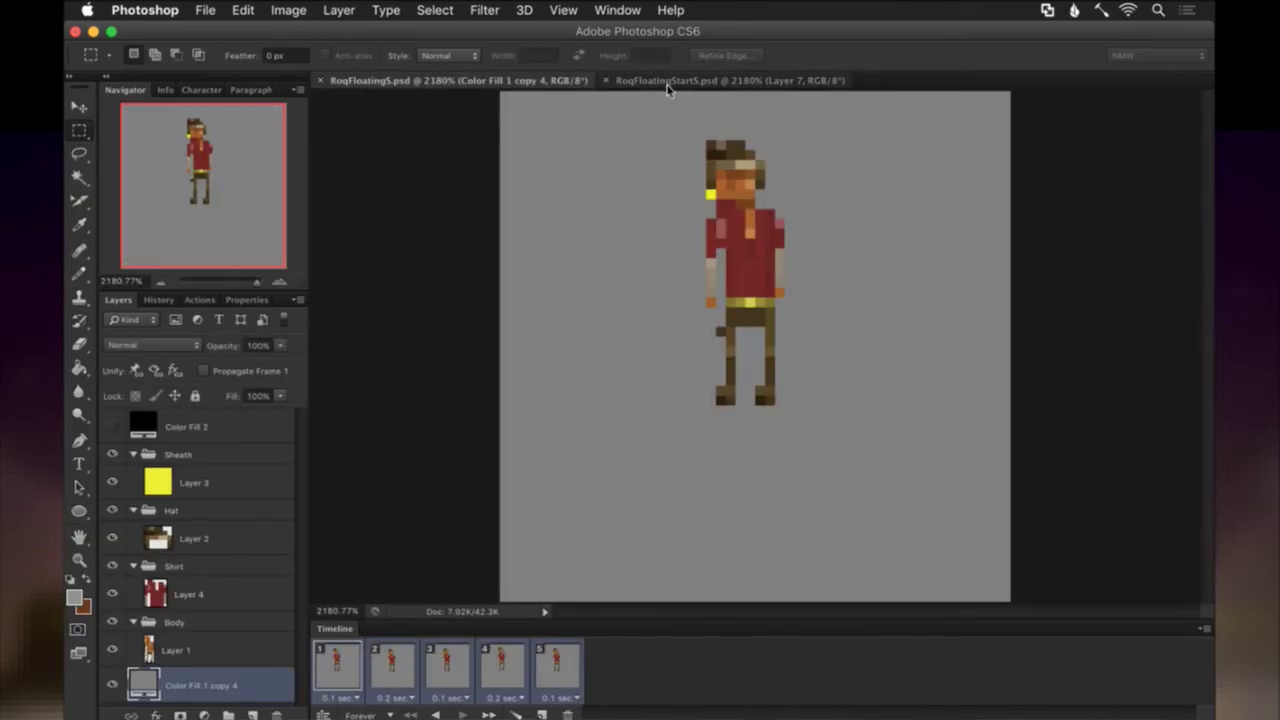
Show the Color Fill 1 copy 4 background layer across all 14 frames of RoqFloatingStartS.psd and save the document.
{"action": "left_click", "coordinate": [668, 82]}
{"action": "left_click", "coordinate": [339, 662]}
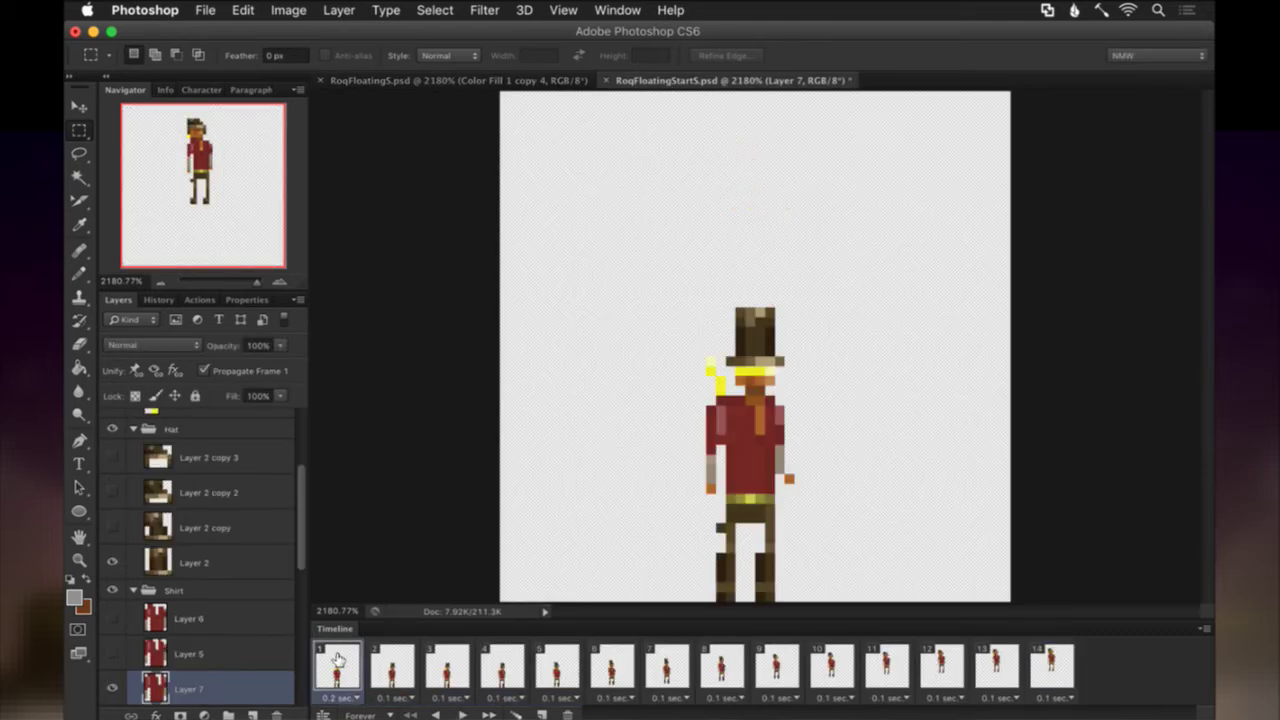
{"action": "left_click", "coordinate": [1011, 665], "text": "shift"}
{"action": "left_click", "coordinate": [1049, 667], "text": "shift"}
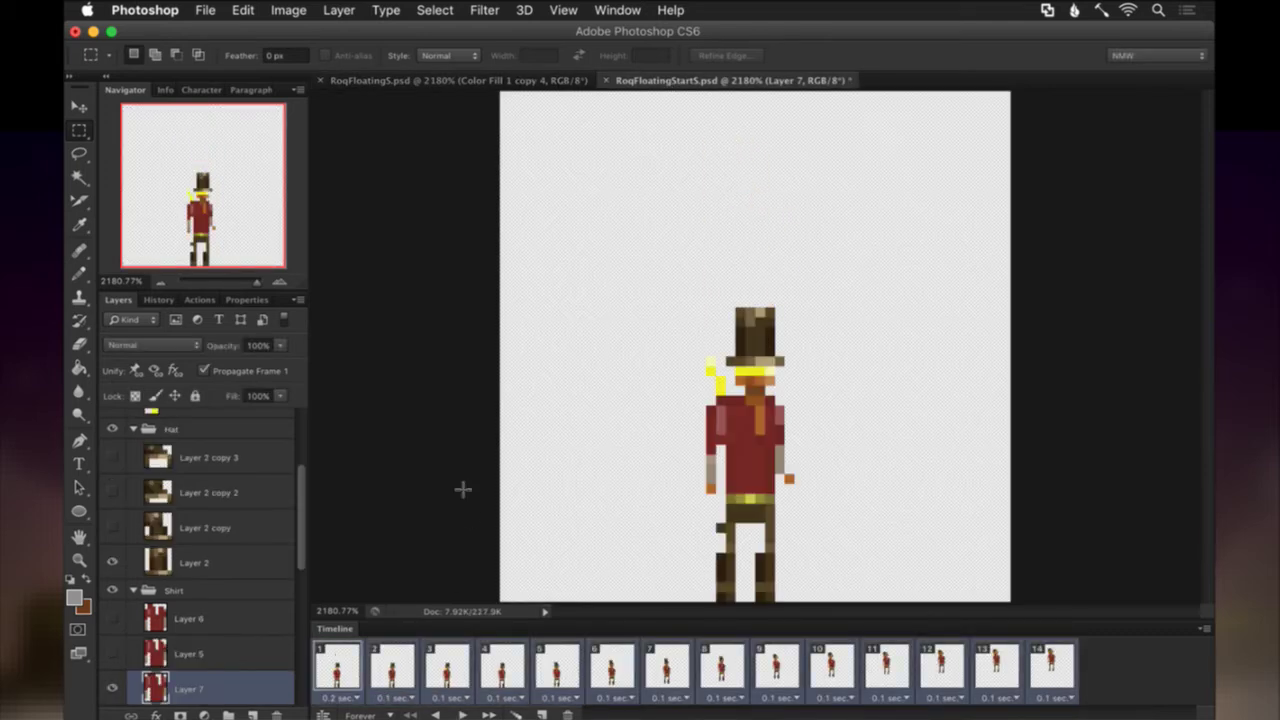
{"action": "scroll", "coordinate": [170, 615], "scroll_direction": "down", "scroll_amount": 5}
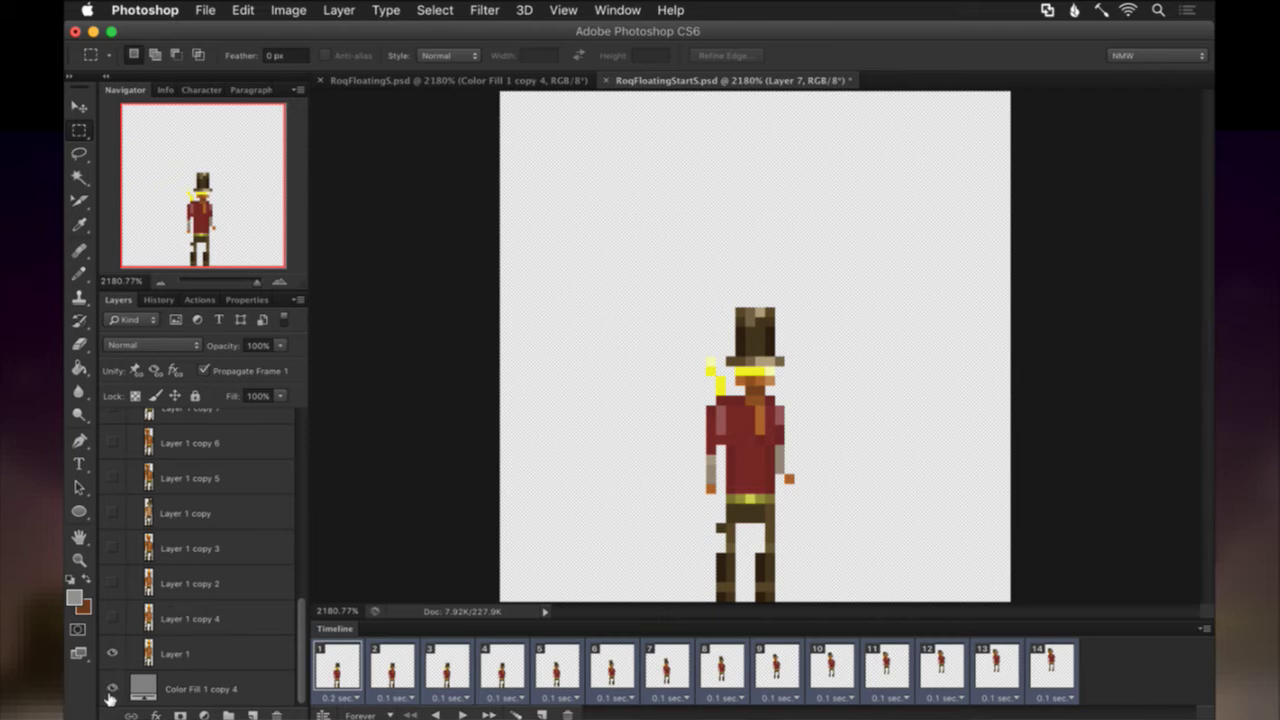
{"action": "left_click", "coordinate": [112, 689]}
{"action": "scroll", "coordinate": [157, 642], "scroll_direction": "up", "scroll_amount": 10}
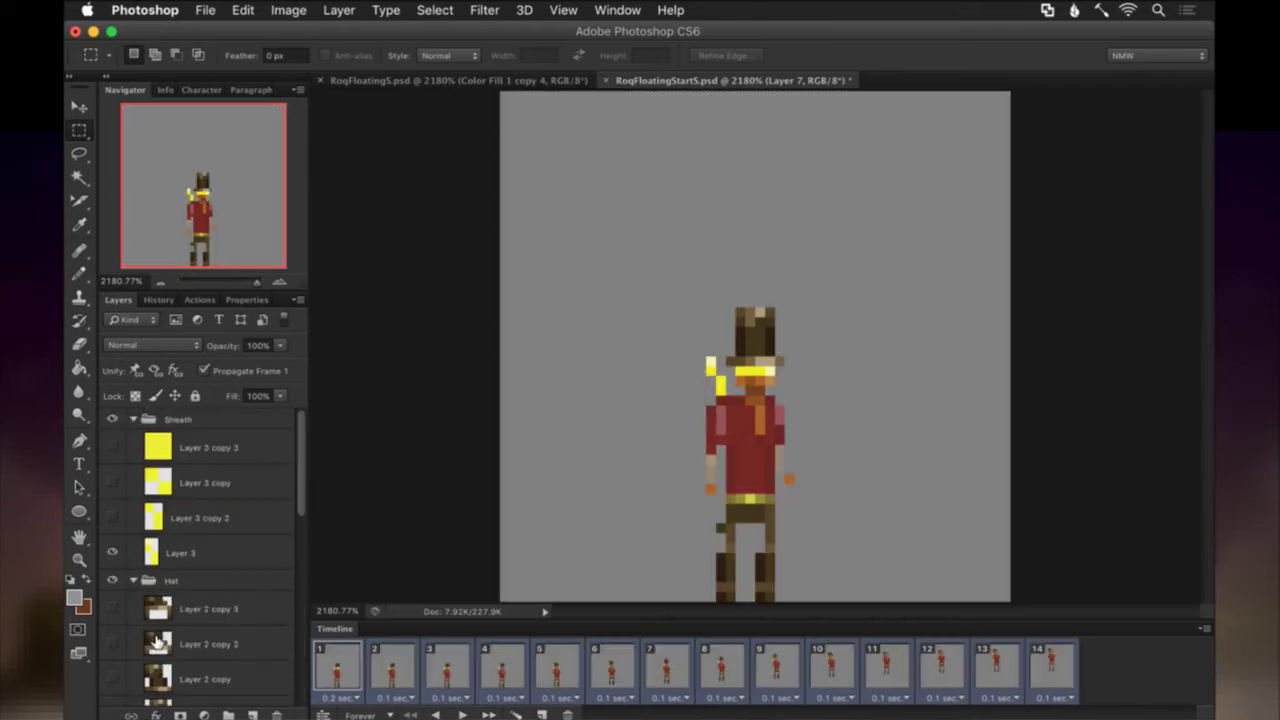
{"action": "scroll", "coordinate": [157, 642], "scroll_direction": "down", "scroll_amount": 7}
{"action": "key", "text": "super+s"}
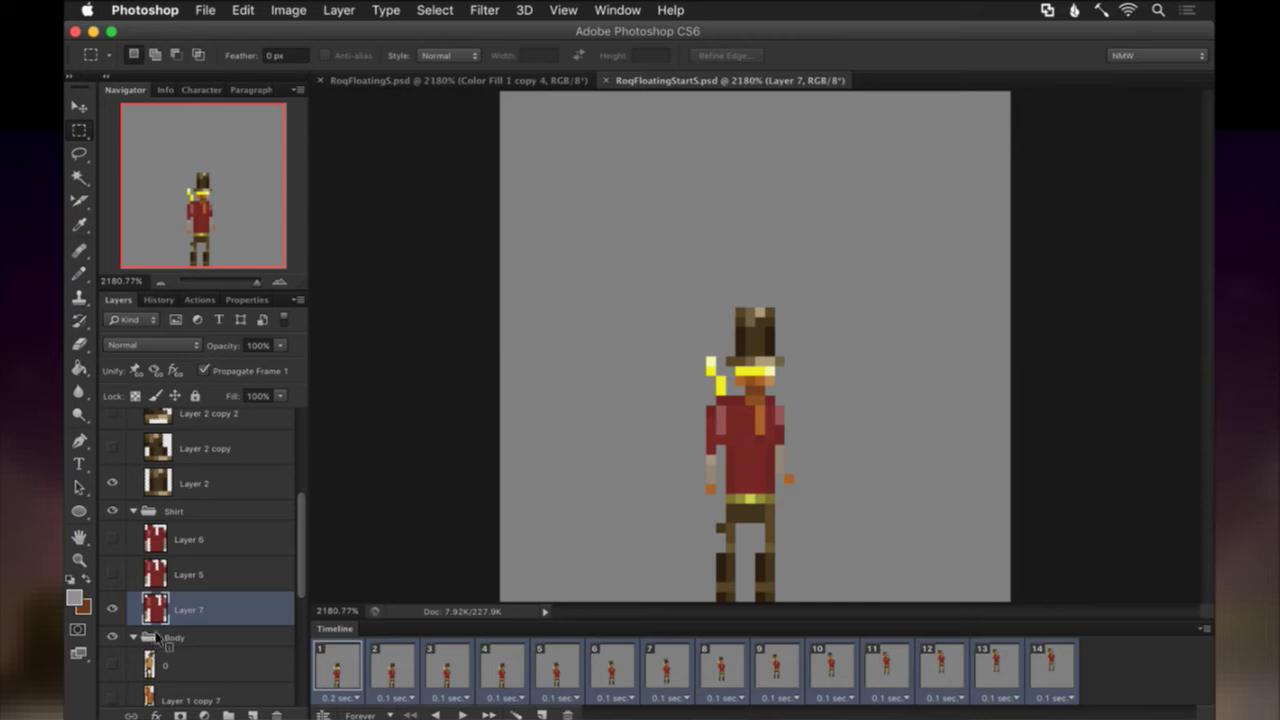
Render all frames of RoqFloatingStartS.psd as a PNG image sequence and switch to the Roq.tps project in TexturePacker.
{"action": "key", "text": "super+alt+shift+r"}
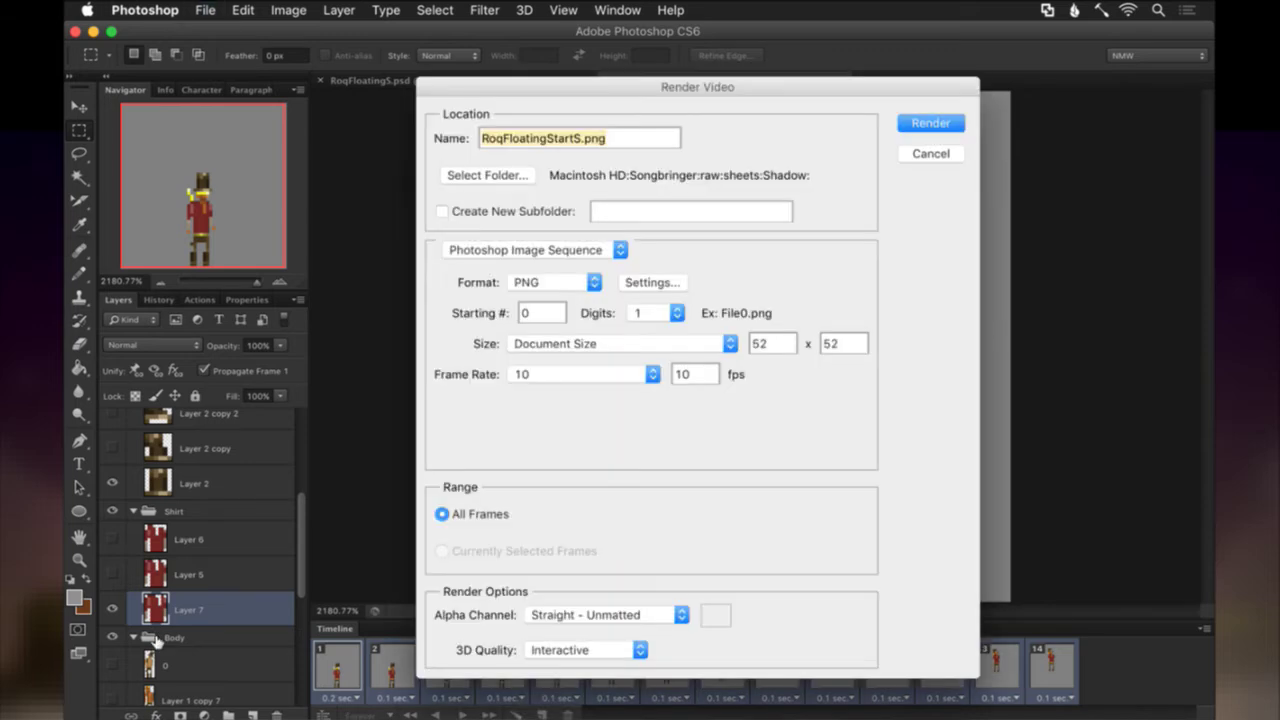
{"action": "key", "text": "Return"}
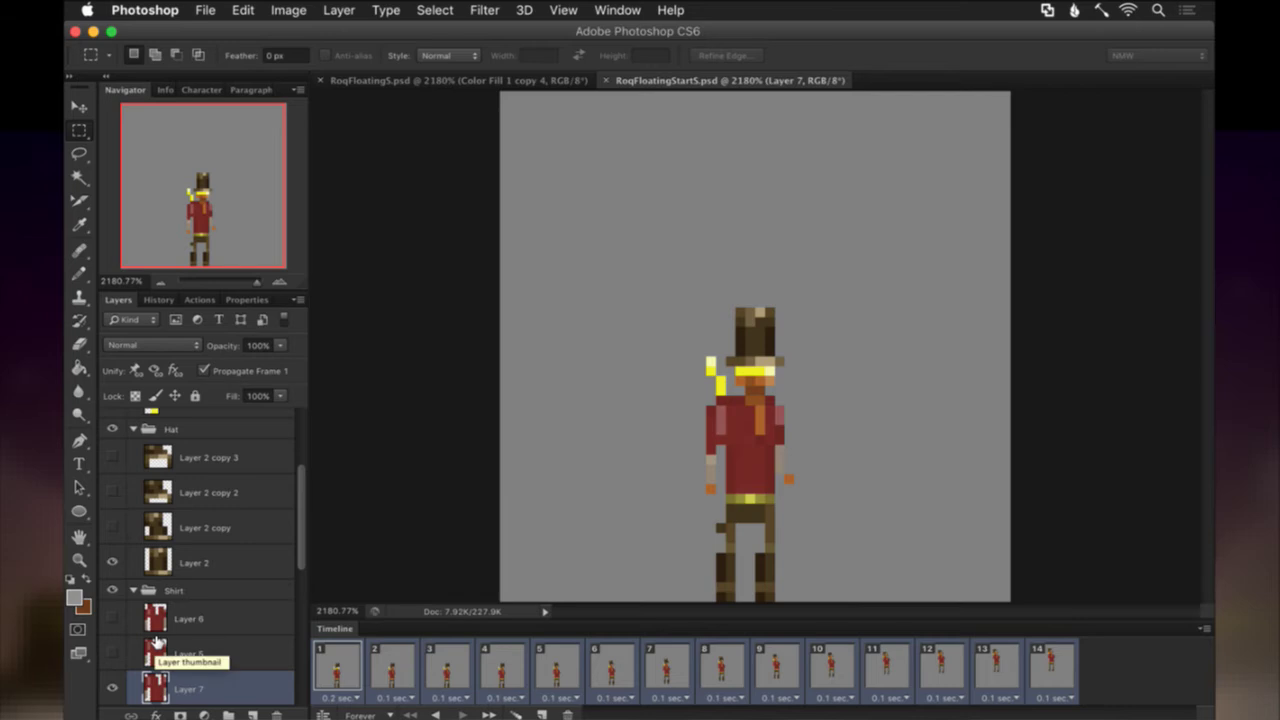
{"action": "key", "text": "super+Tab"}
{"action": "key", "text": "super+Tab"}
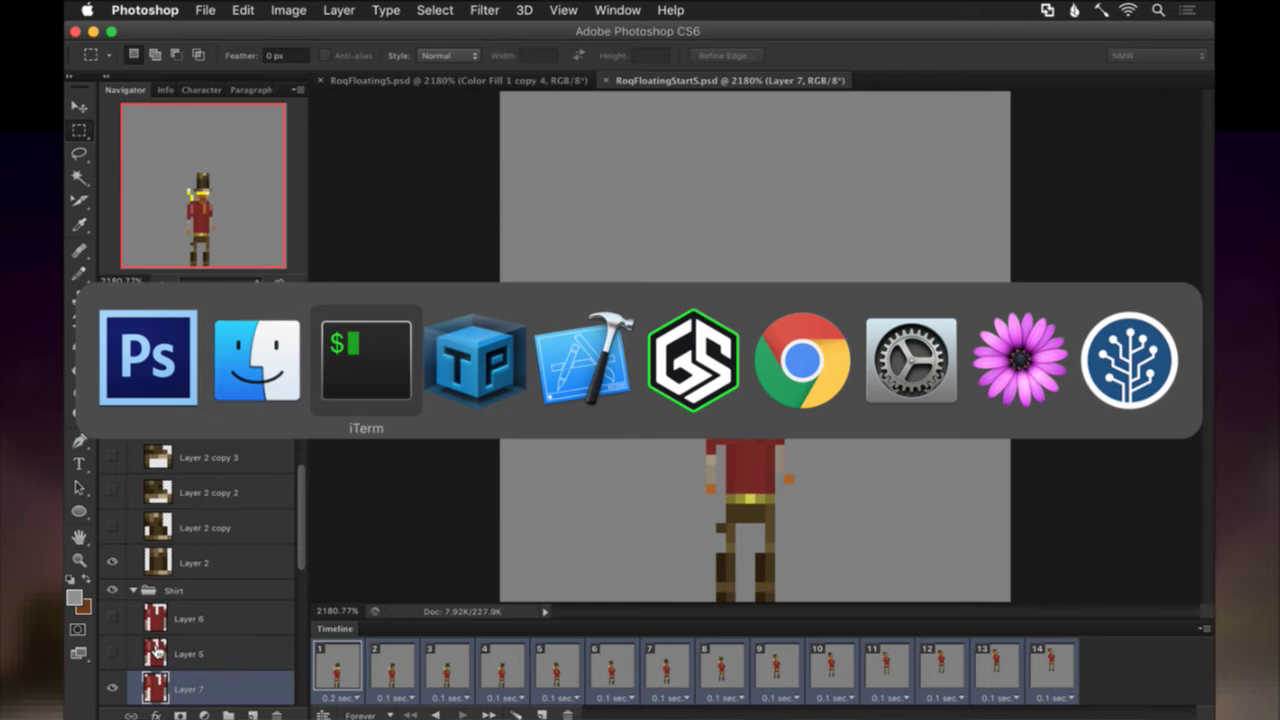
{"action": "key", "text": "super+Tab"}
{"action": "key", "text": "super+Tab"}
{"action": "key", "text": "super+Tab"}
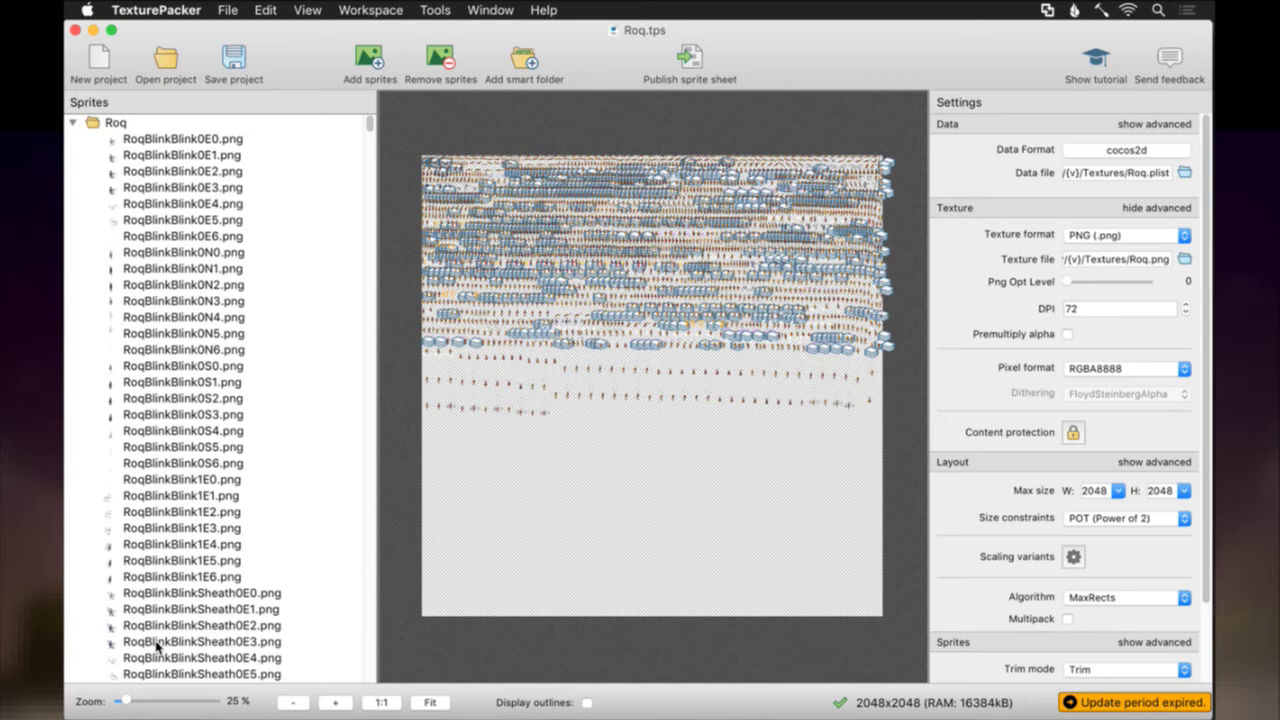
Switch to iTerm, save Roq.txt, and rerun the Songbringer debug build.
{"action": "key", "text": "super+Tab"}
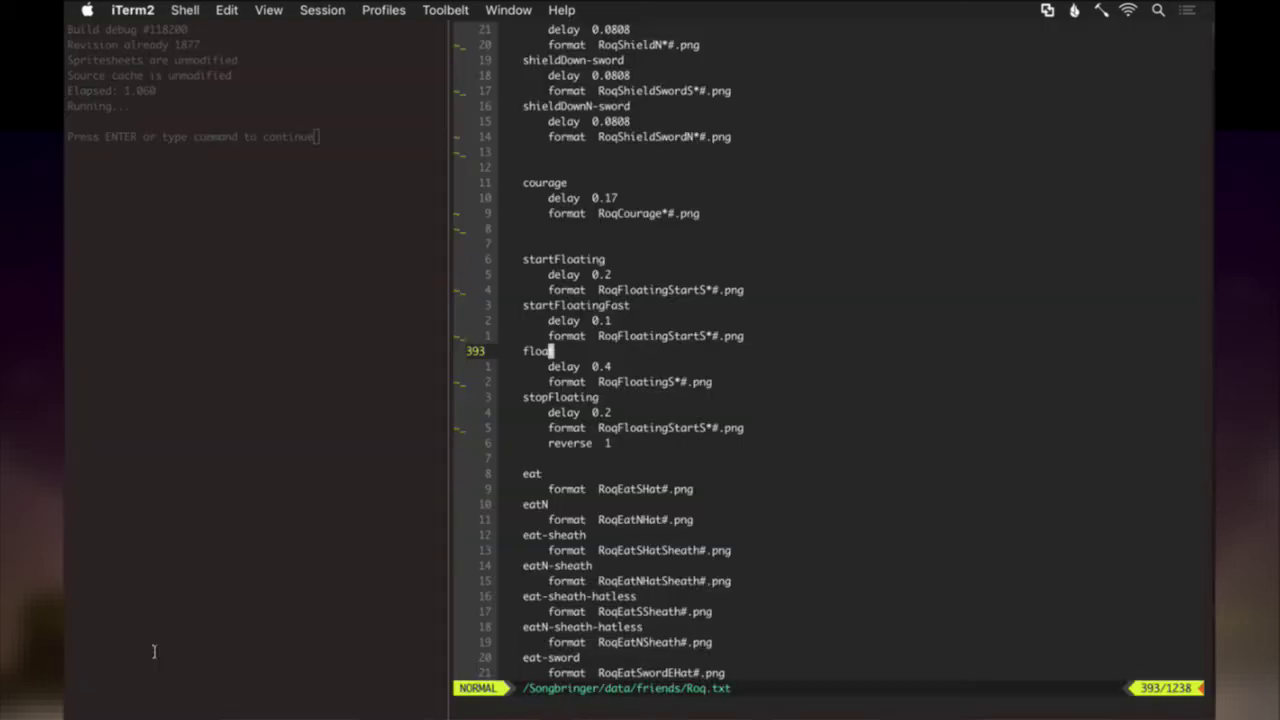
{"action": "type", "text": ":up"}
{"action": "key", "text": "Return"}
{"action": "key", "text": "super+["}
{"action": "key", "text": "Return"}
{"action": "key", "text": "super+]"}
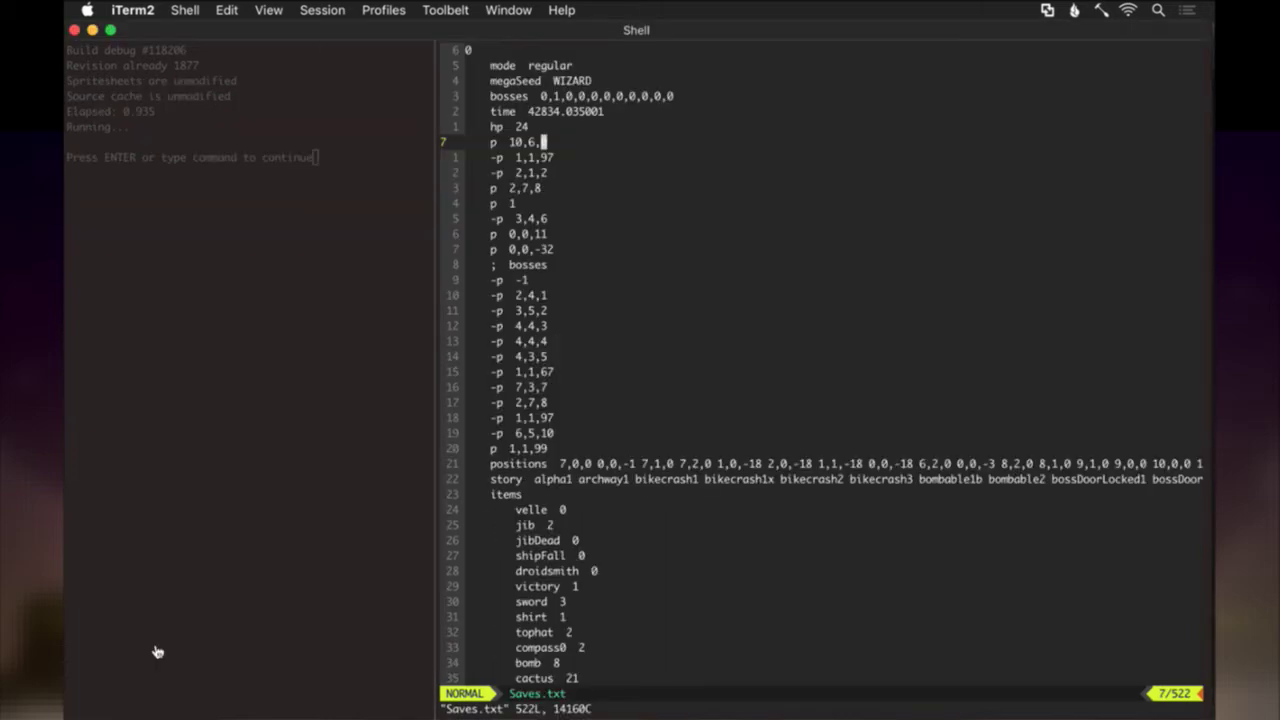
Suspend the editor, run gs in the Songbringer repository, and review the untracked RoqFloating sprite files.
{"action": "key", "text": "ctrl+z"}
{"action": "type", "text": "gs"}
{"action": "key", "text": "Return"}
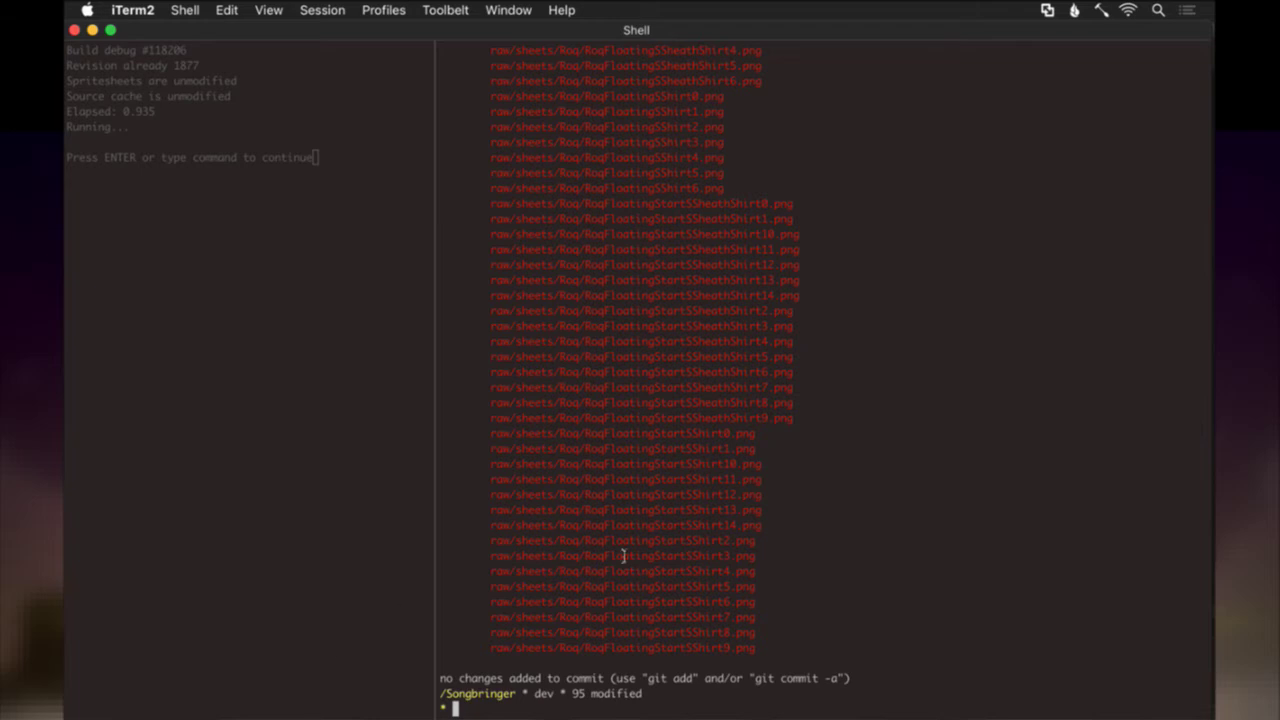
{"action": "scroll", "coordinate": [622, 555], "scroll_direction": "up", "scroll_amount": 3}
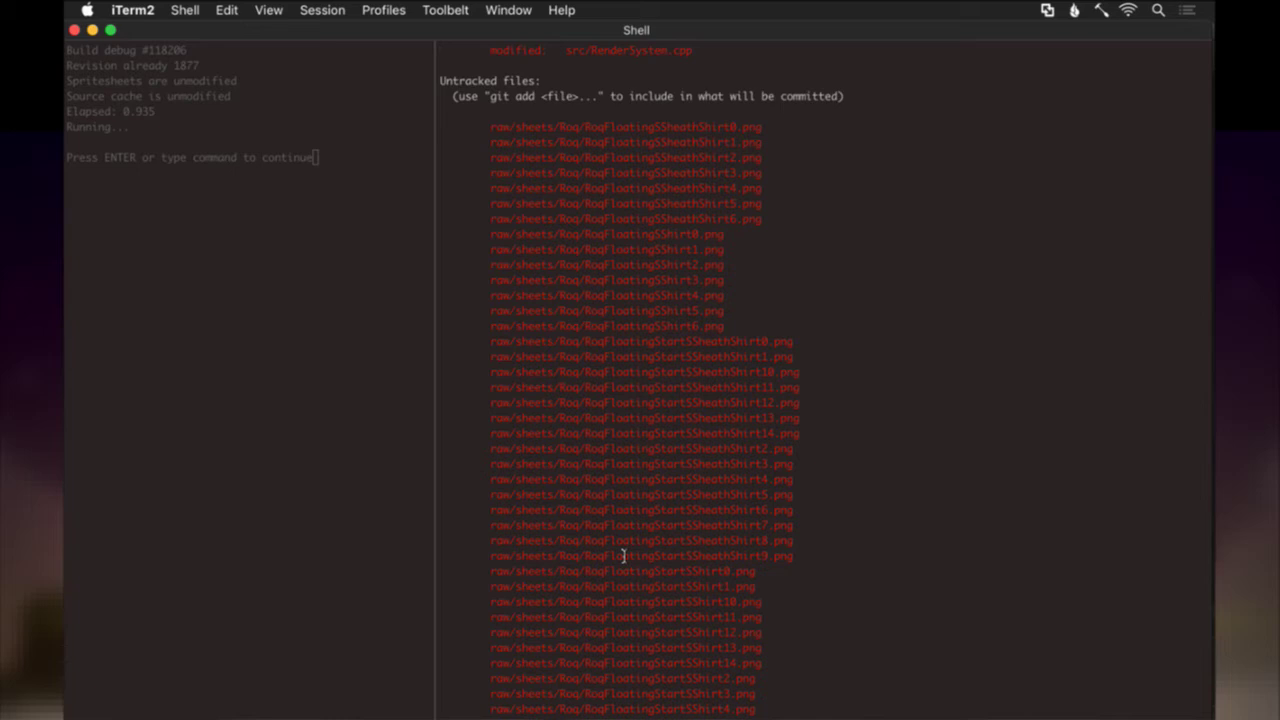
{"action": "scroll", "coordinate": [622, 555], "scroll_direction": "down", "scroll_amount": 3}
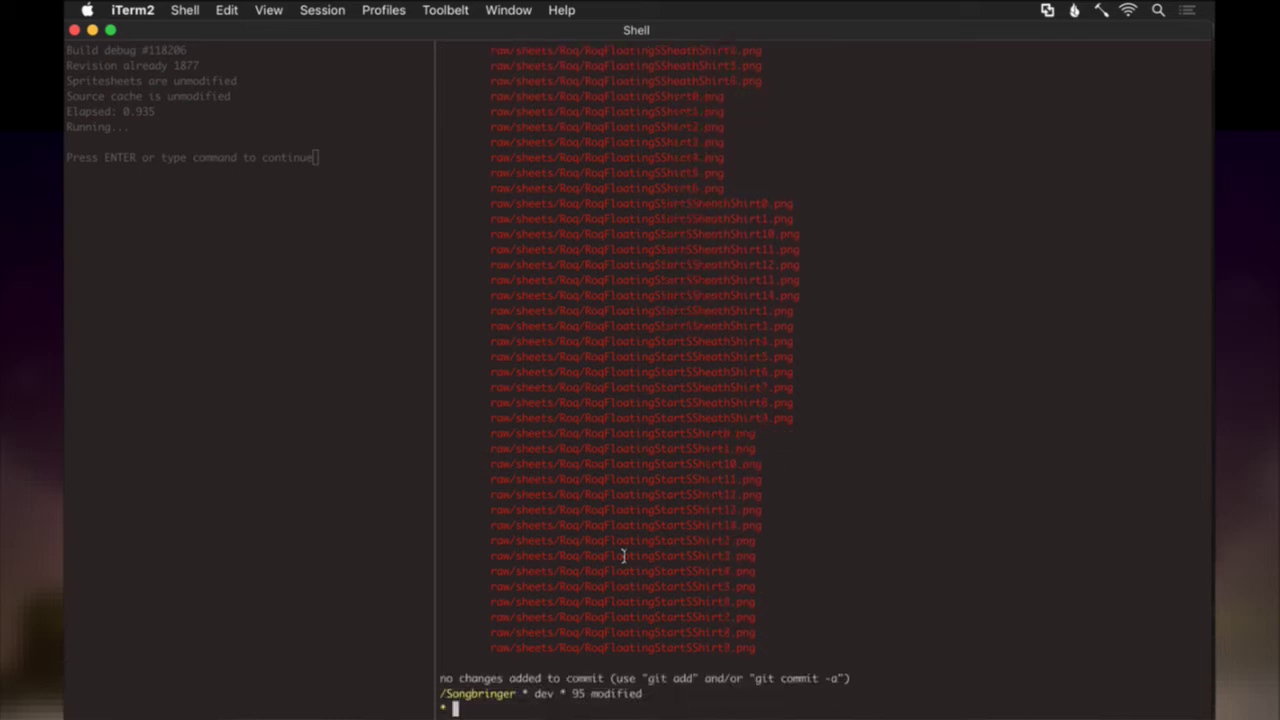
Launch the game, walk Roq up onto the triangular floor pattern, and quit the game.
{"action": "type", "text": "up"}
{"action": "key", "text": "Return"}
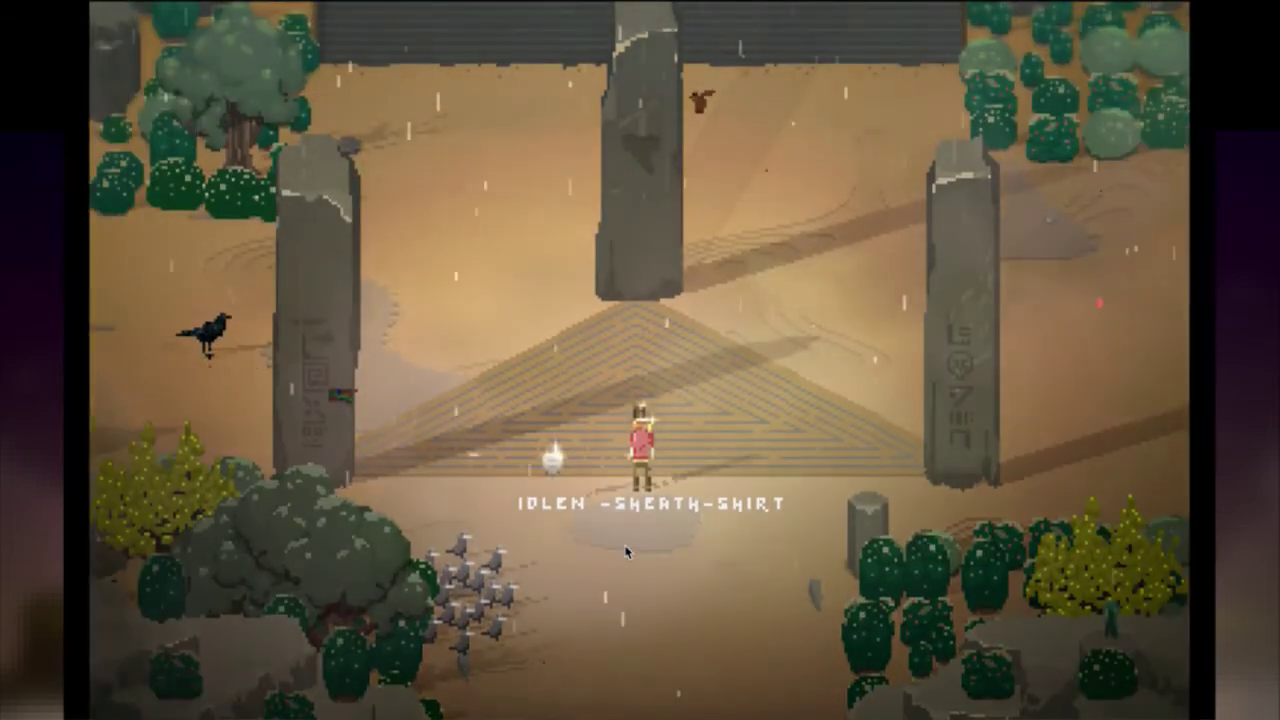
{"action": "key", "text": "Up"}
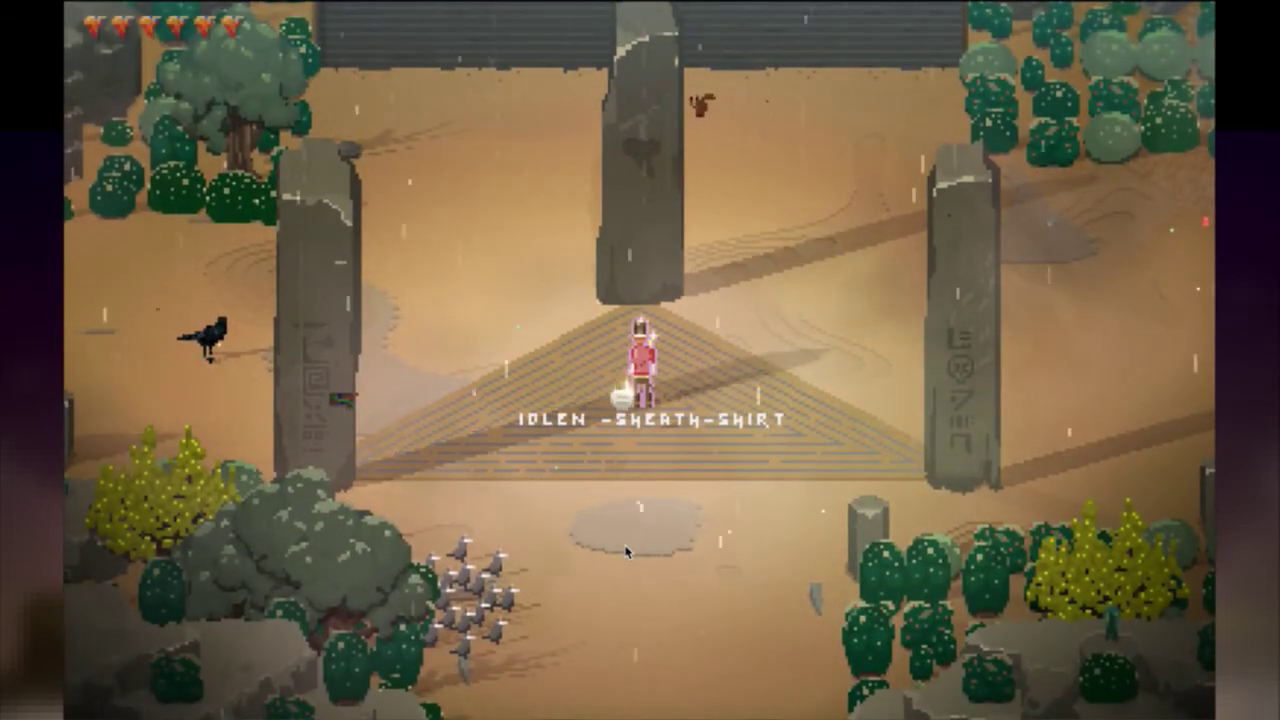
{"action": "key", "text": "Down"}
{"action": "key", "text": "super+q"}
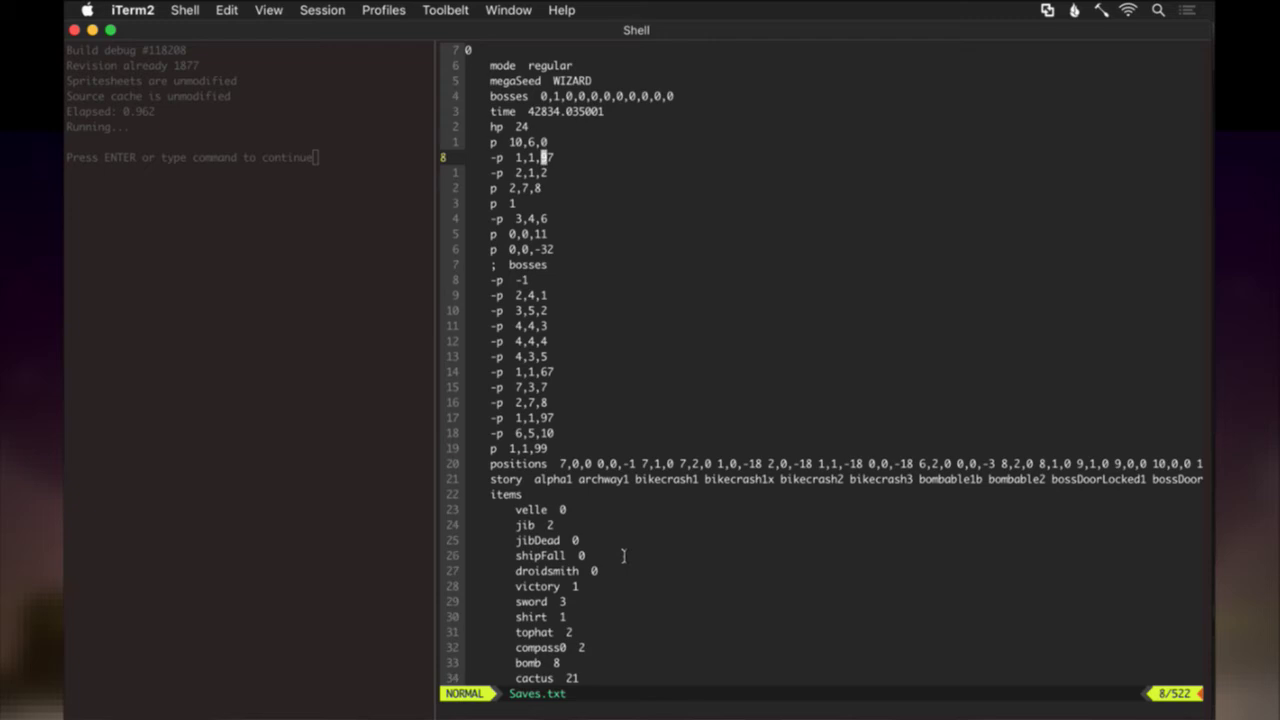
Set the first save's hp to 20 in Saves.txt, save the file, and test Roq on the triangular pattern in the relaunched game.
{"action": "key", "text": "k"}
{"action": "key", "text": "k"}
{"action": "type", "text": "r0:up"}
{"action": "key", "text": "Return"}
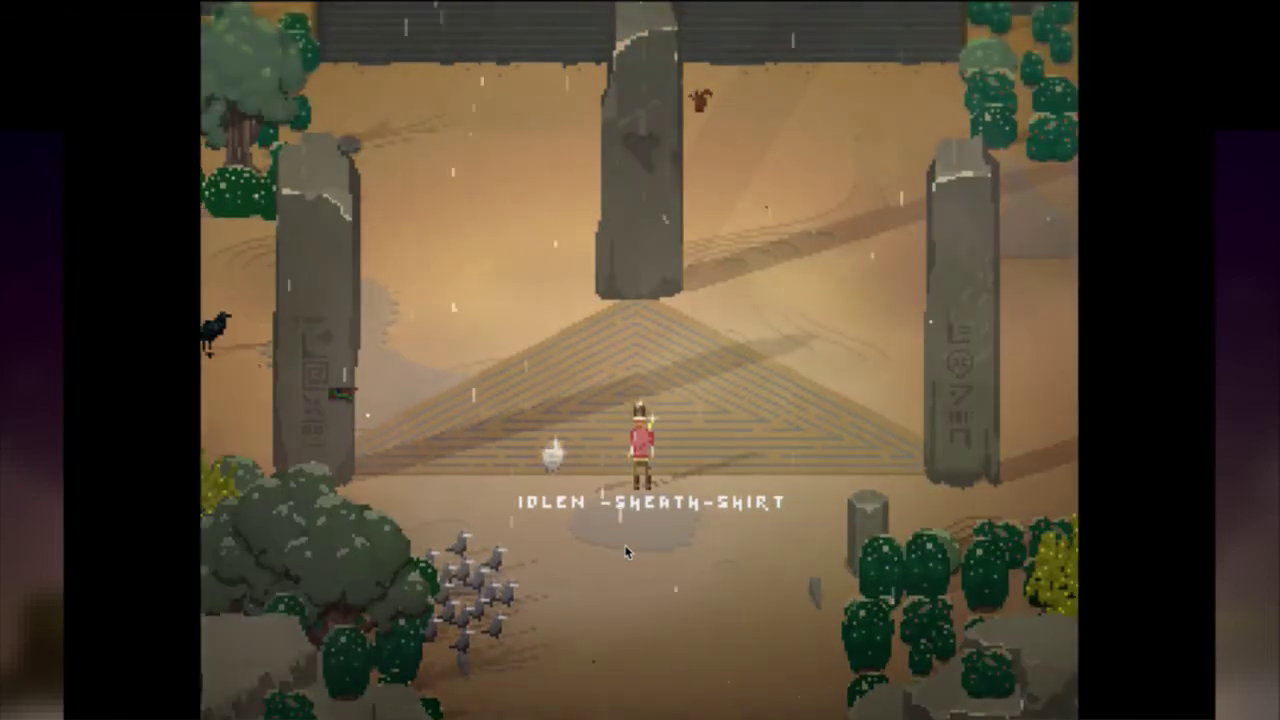
{"action": "key", "text": "Up"}
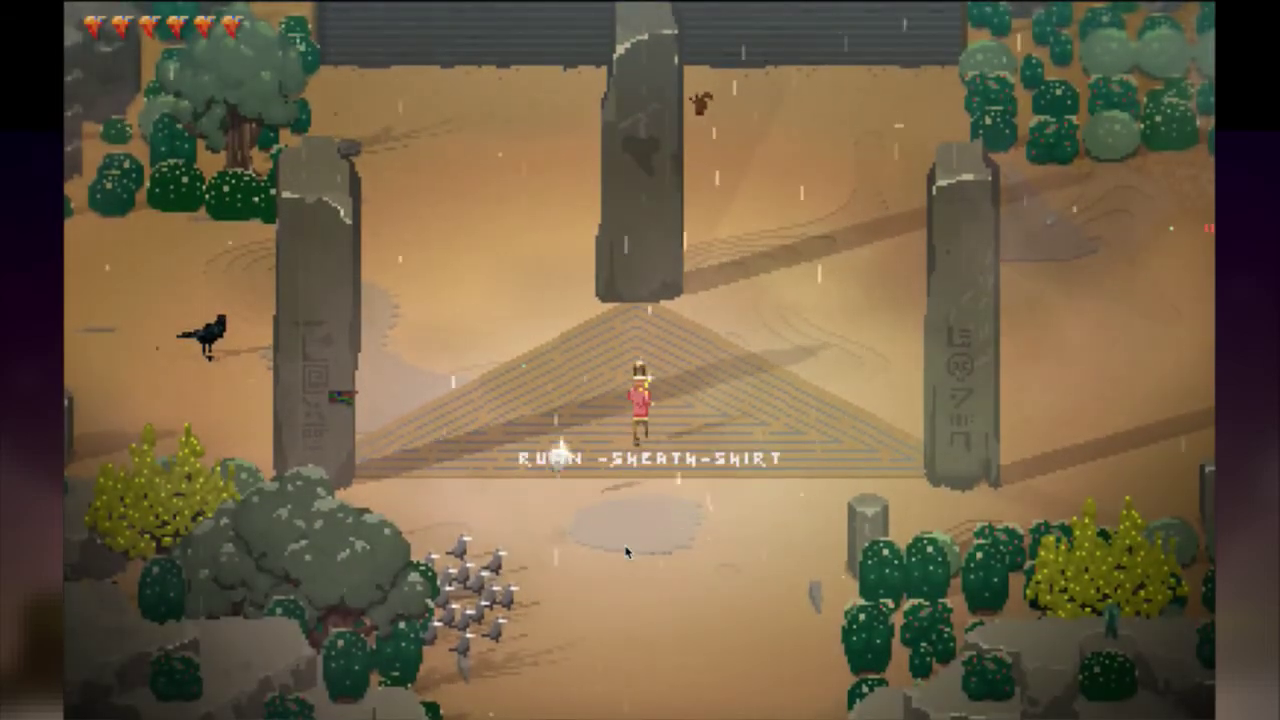
{"action": "key", "text": "s"}
{"action": "key", "text": "w"}
{"action": "key", "text": "super+Tab"}
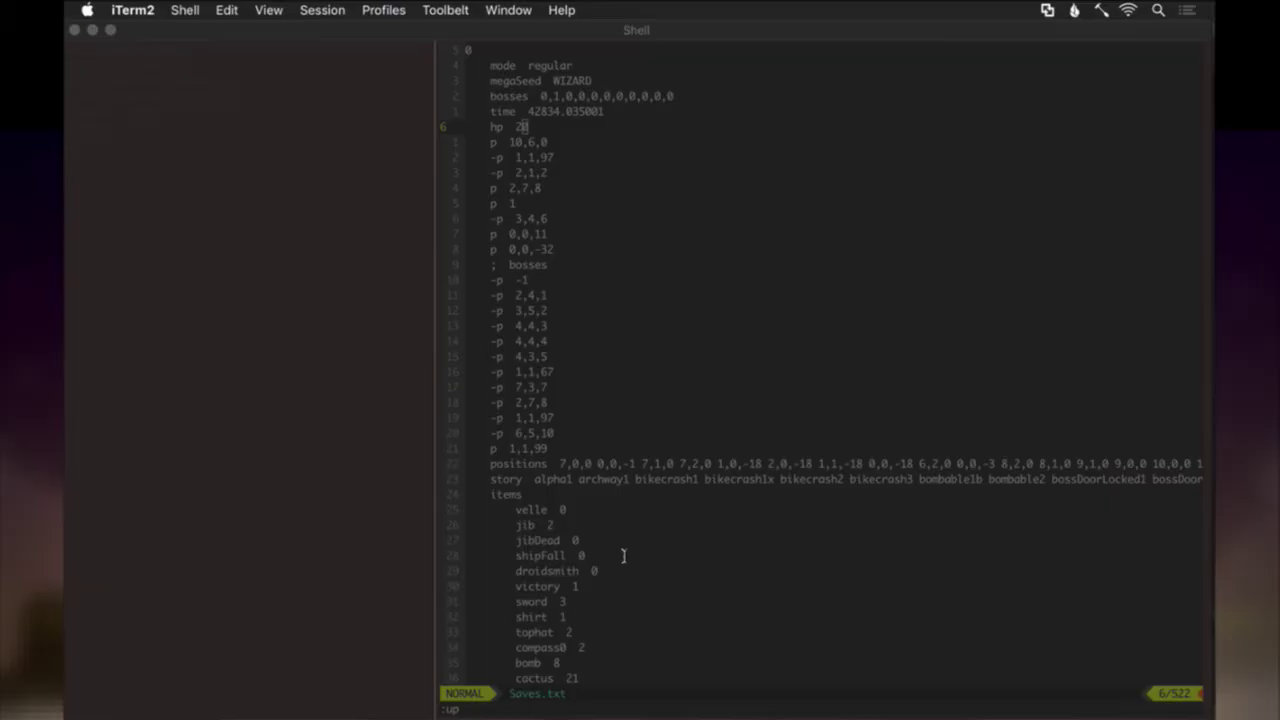
Set the first save's hp to 1 in Saves.txt, save the file, and relaunch the game.
{"action": "key", "text": "j"}
{"action": "key", "text": "k"}
{"action": "type", "text": "ciw"}
{"action": "type", "text": "1"}
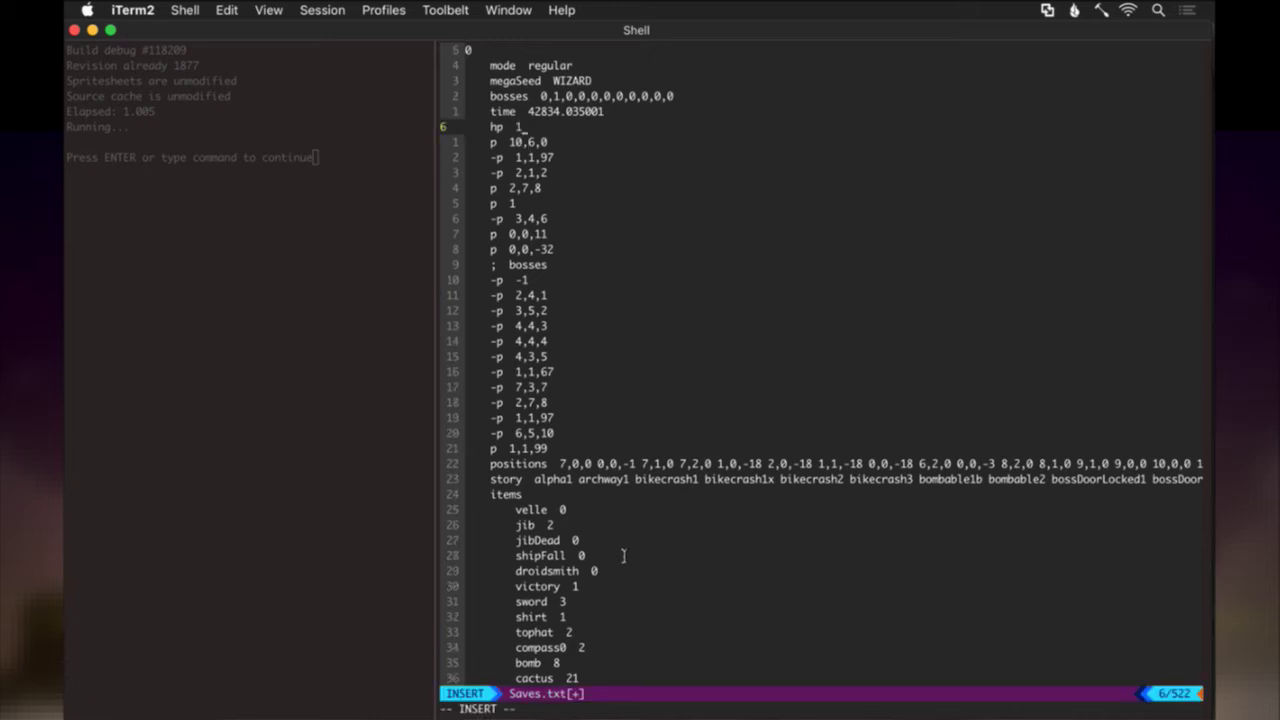
{"action": "key", "text": "Escape"}
{"action": "type", "text": ":w"}
{"action": "key", "text": "Return"}
{"action": "type", "text": ":up"}
{"action": "key", "text": "Return"}
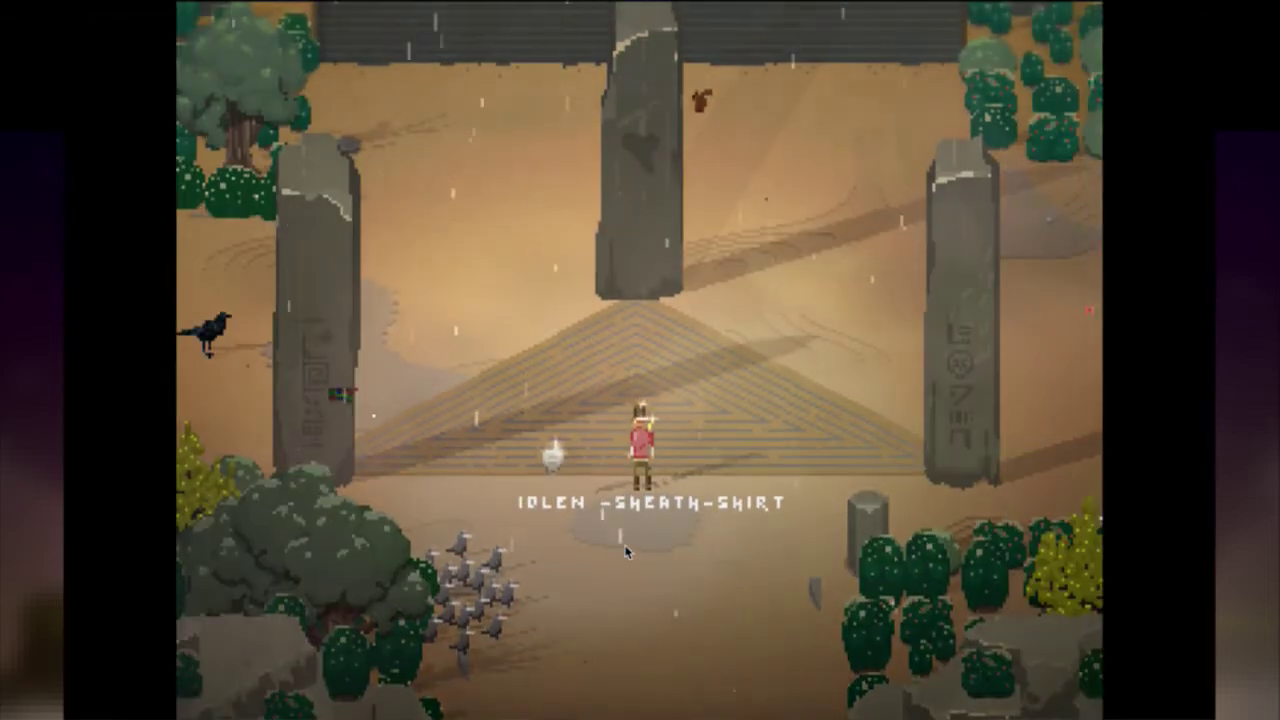
Test Roq without his hat, walk him onto the triangular floor pattern, and head down to the pond area.
{"action": "key", "text": "Down"}
{"action": "key", "text": "Right"}
{"action": "key", "text": "x"}
{"action": "key", "text": "Down"}
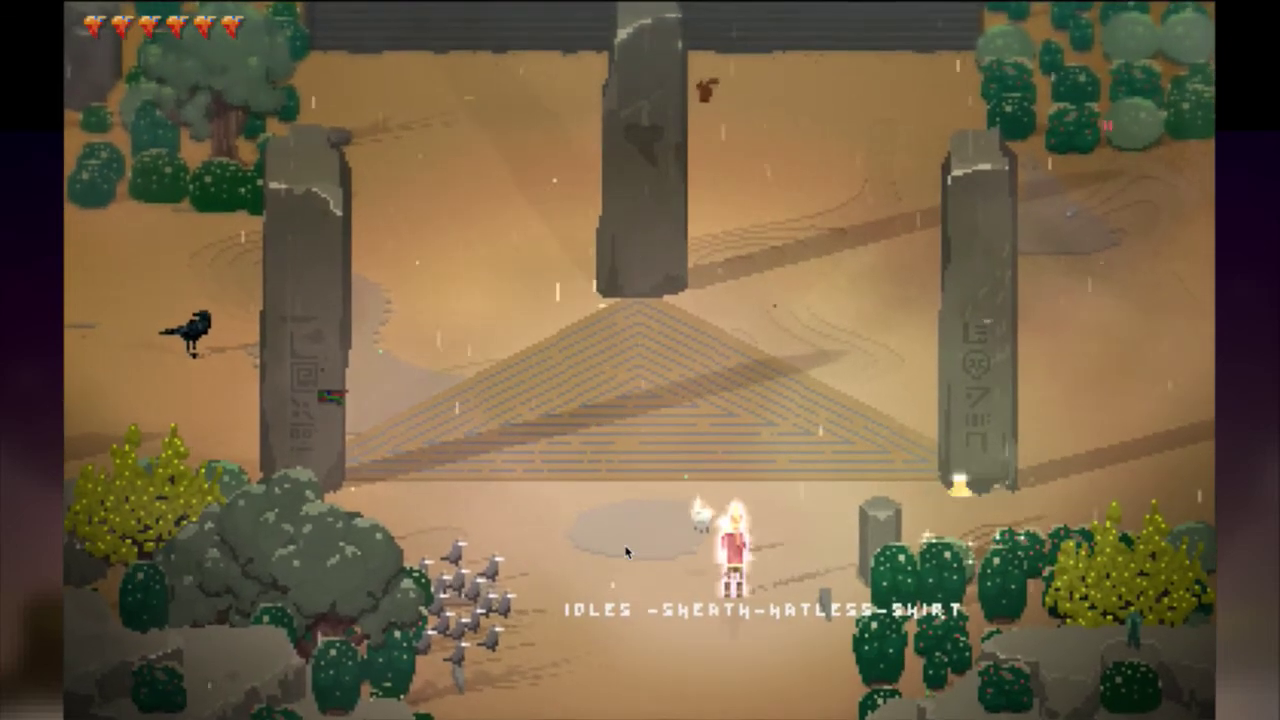
{"action": "key", "text": "Return"}
{"action": "key", "text": "Return"}
{"action": "key", "text": "Tab"}
{"action": "key", "text": "Up"}
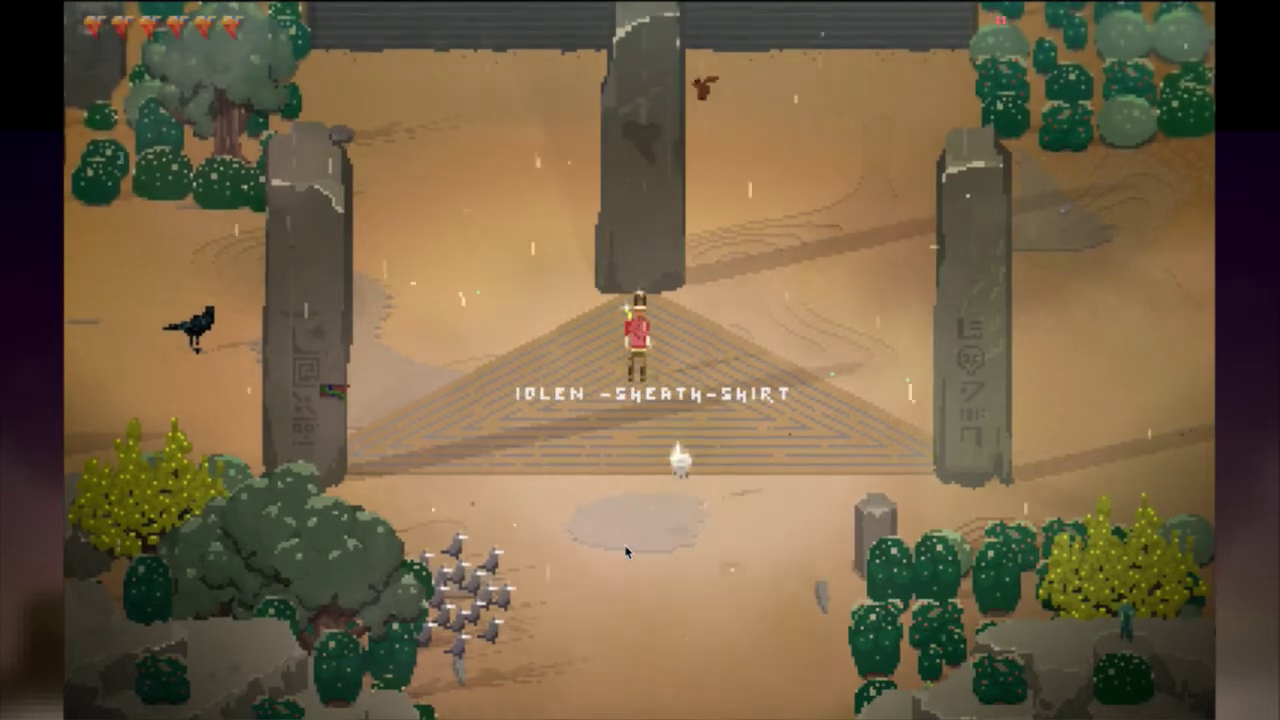
{"action": "key", "text": "Down"}
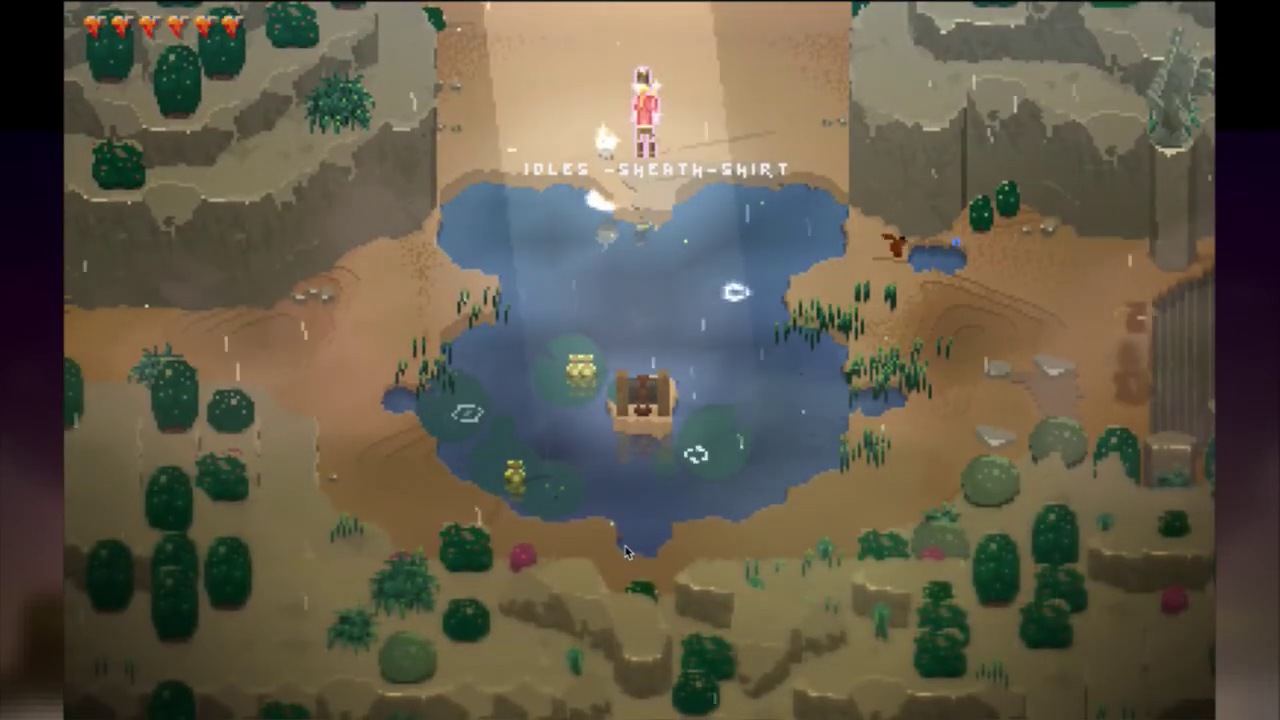
Restart Roq's play from the paused game, enable god mode, and walk him up to the triangular floor pattern.
{"action": "key", "text": "Escape"}
{"action": "key", "text": "Down"}
{"action": "key", "text": "Down"}
{"action": "key", "text": "Return"}
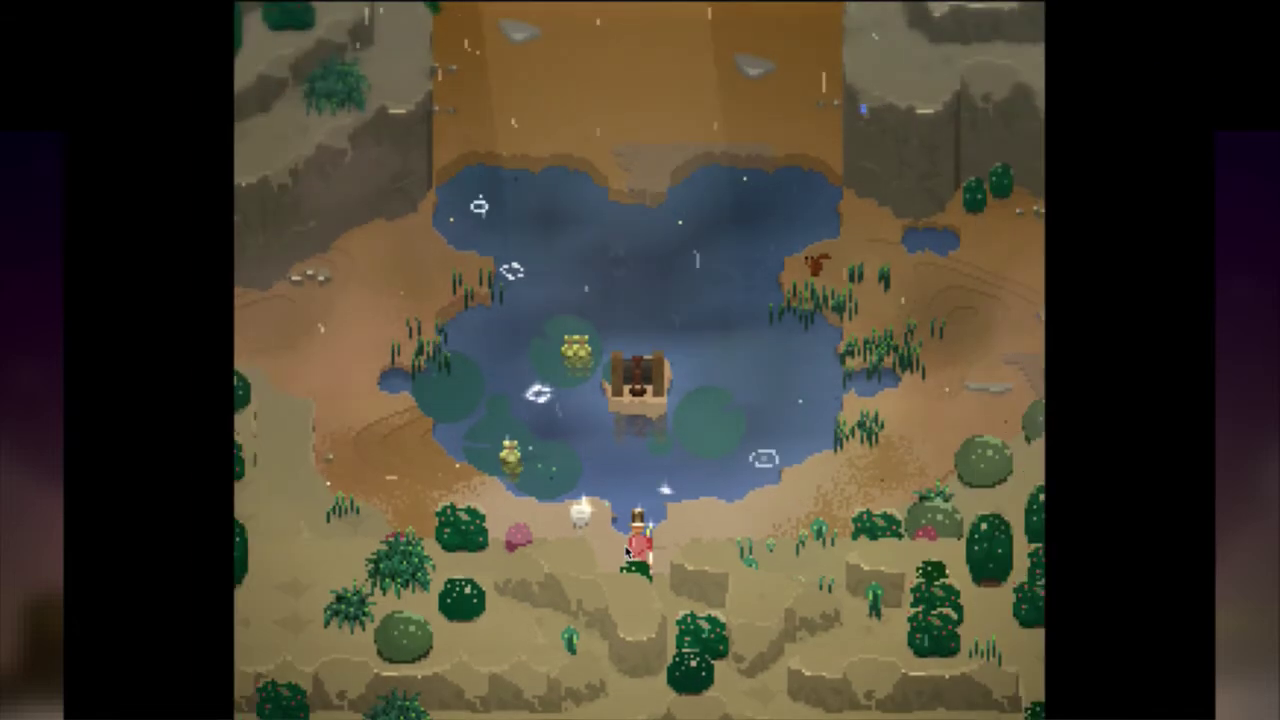
{"action": "key", "text": "g"}
{"action": "key", "text": "Up"}
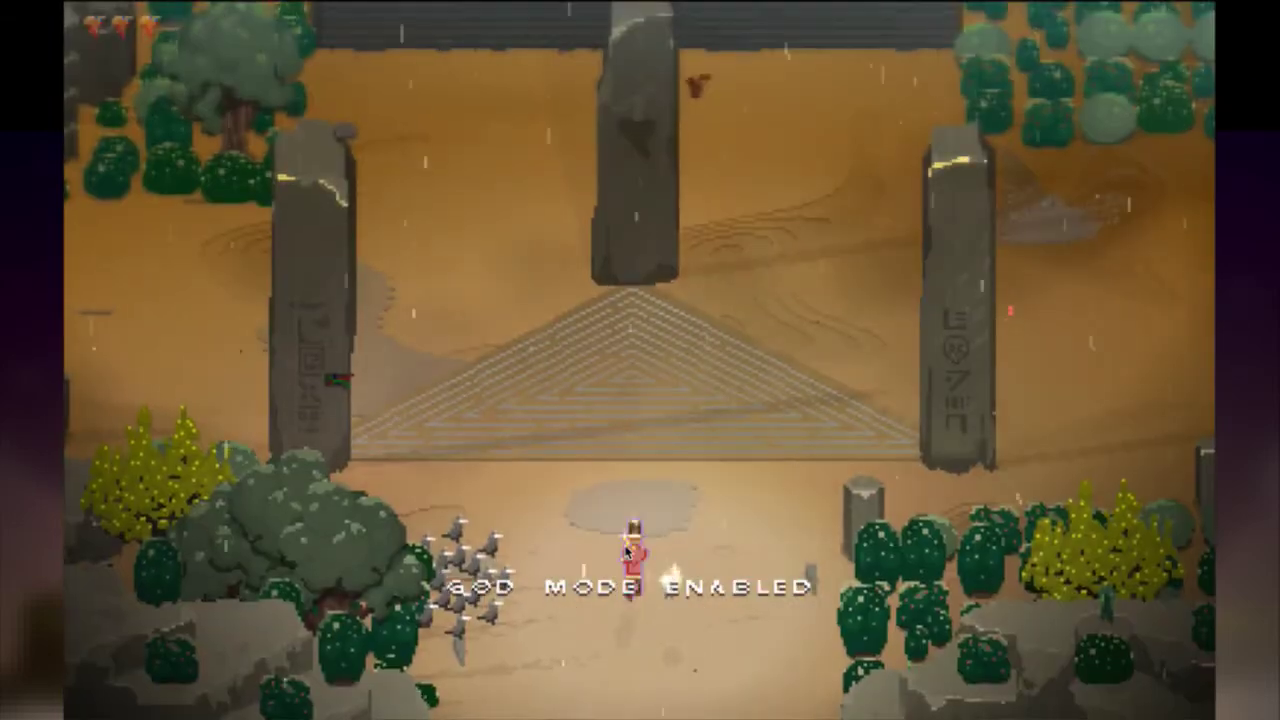
{"action": "key", "text": "Up"}
{"action": "key", "text": "Left"}
{"action": "key", "text": "g"}
Restart play once more from the paused game and walk Roq down onto the triangular pattern to watch him float.
{"action": "key", "text": "Escape"}
{"action": "key", "text": "Down"}
{"action": "key", "text": "Down"}
{"action": "key", "text": "Return"}
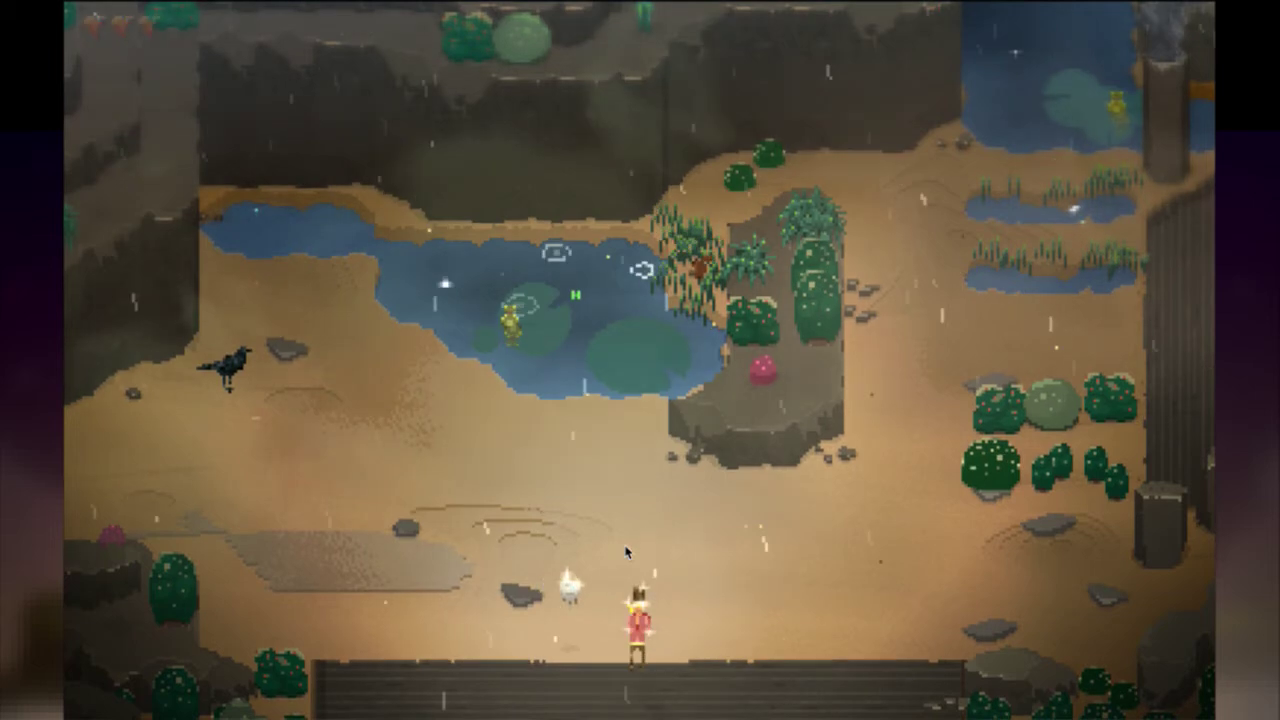
{"action": "key", "text": "Down"}
{"action": "key", "text": "Right"}
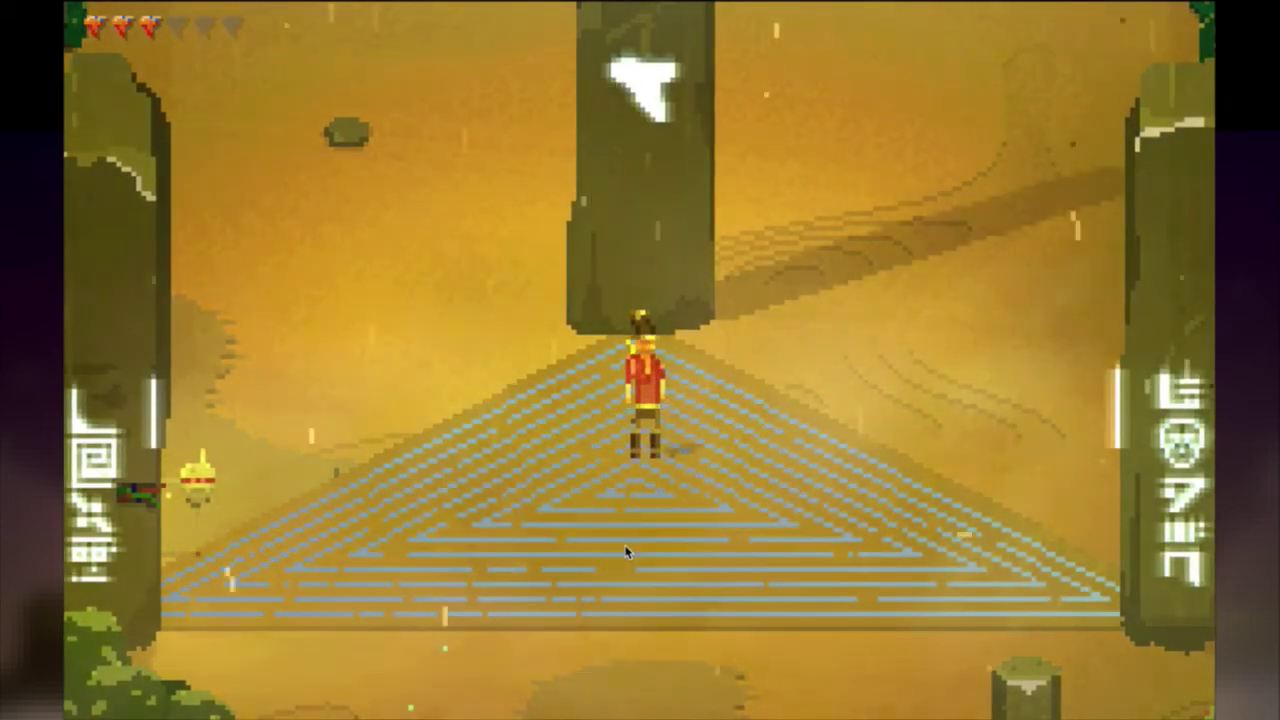
Hurt Roq with the debug command and return him to the triangular pattern to replay the floating animation.
{"action": "key", "text": "w"}
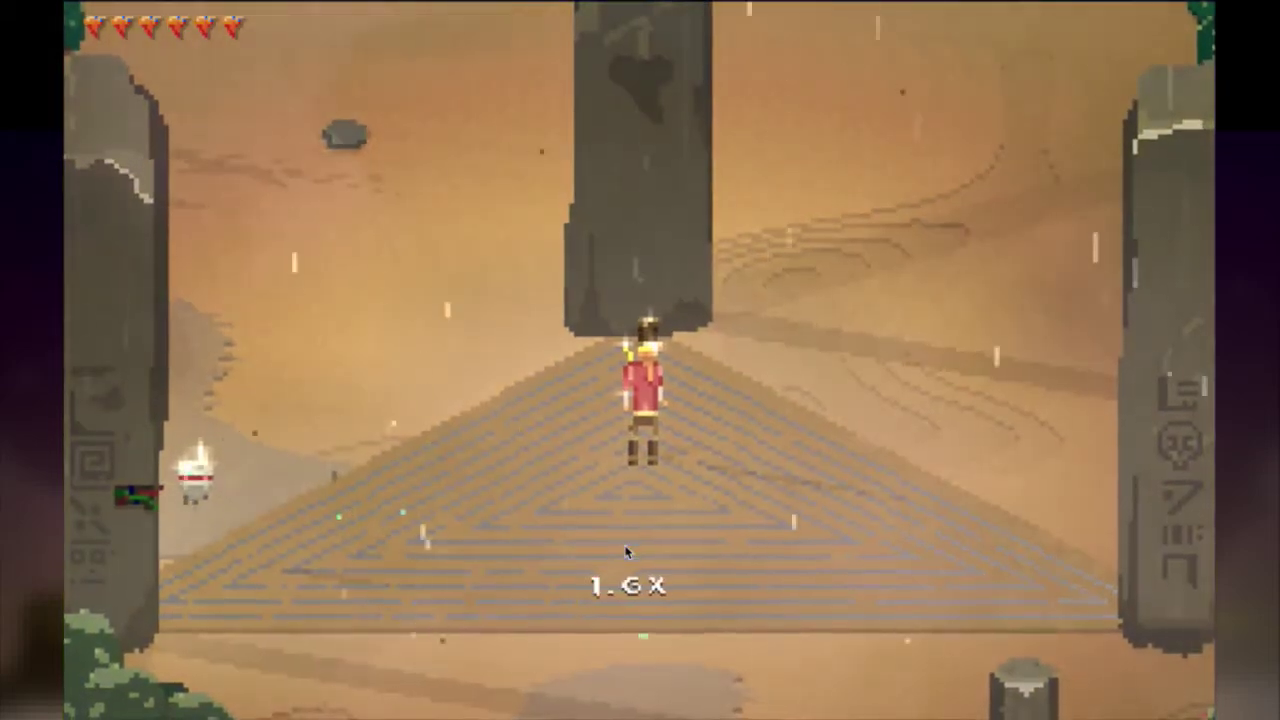
{"action": "key", "text": "Right"}
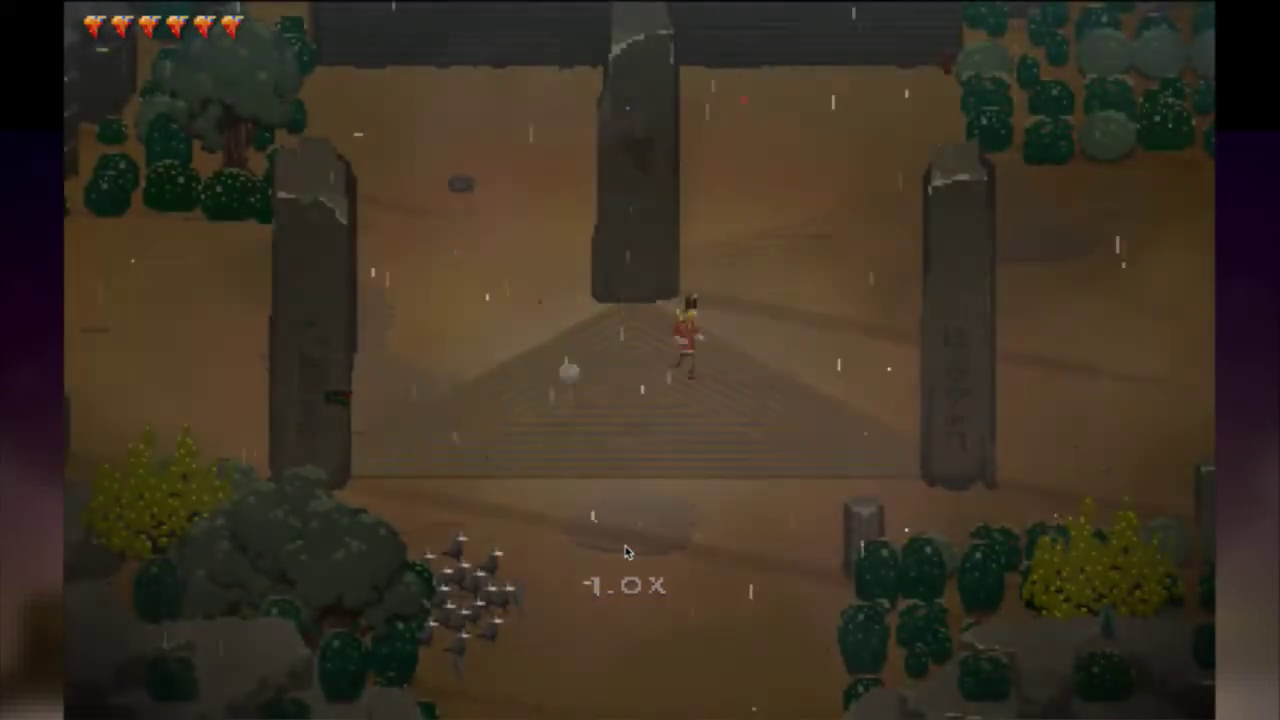
{"action": "key", "text": "g"}
{"action": "key", "text": "g"}
{"action": "key", "text": "h"}
{"action": "key", "text": "Left"}
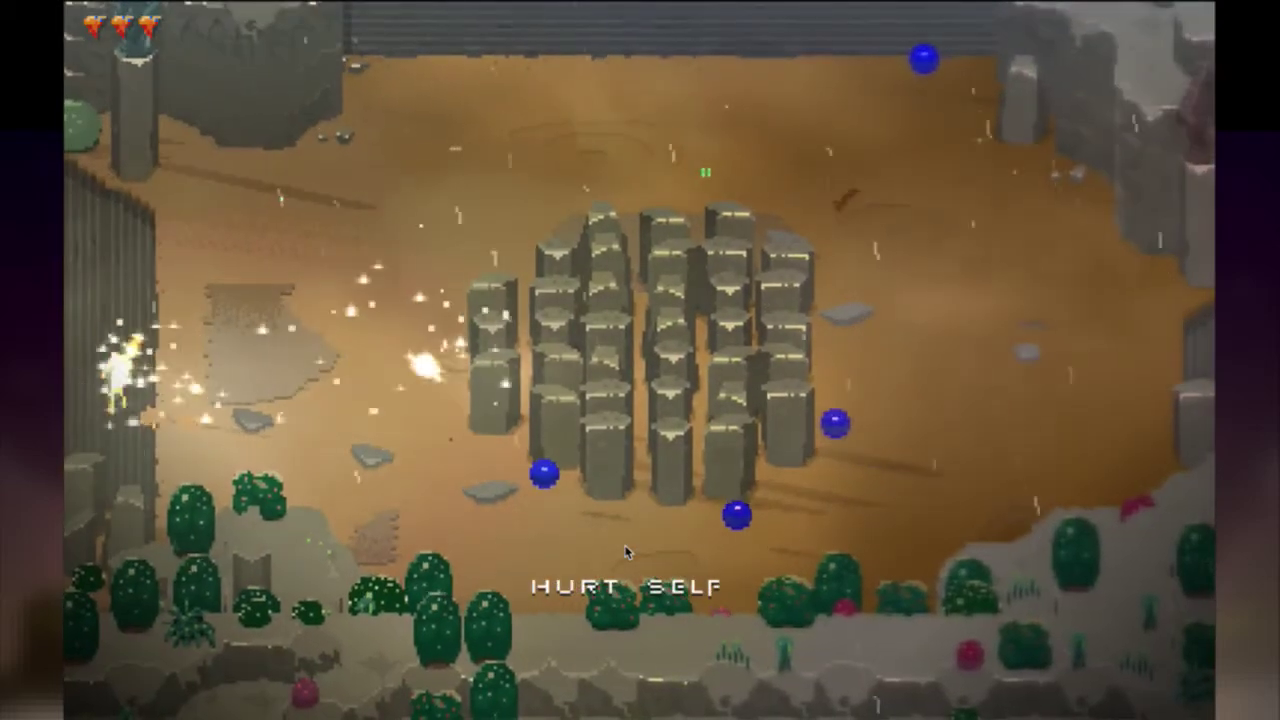
{"action": "key", "text": "Left"}
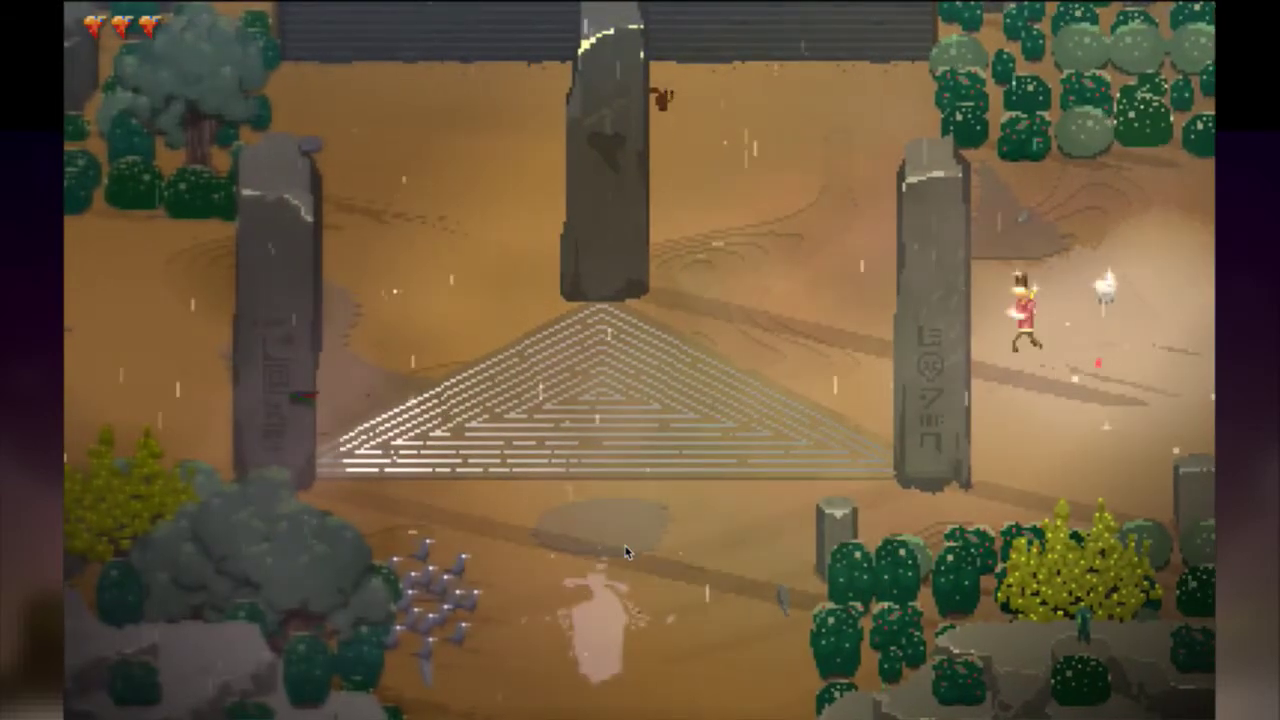
{"action": "key", "text": "Down"}
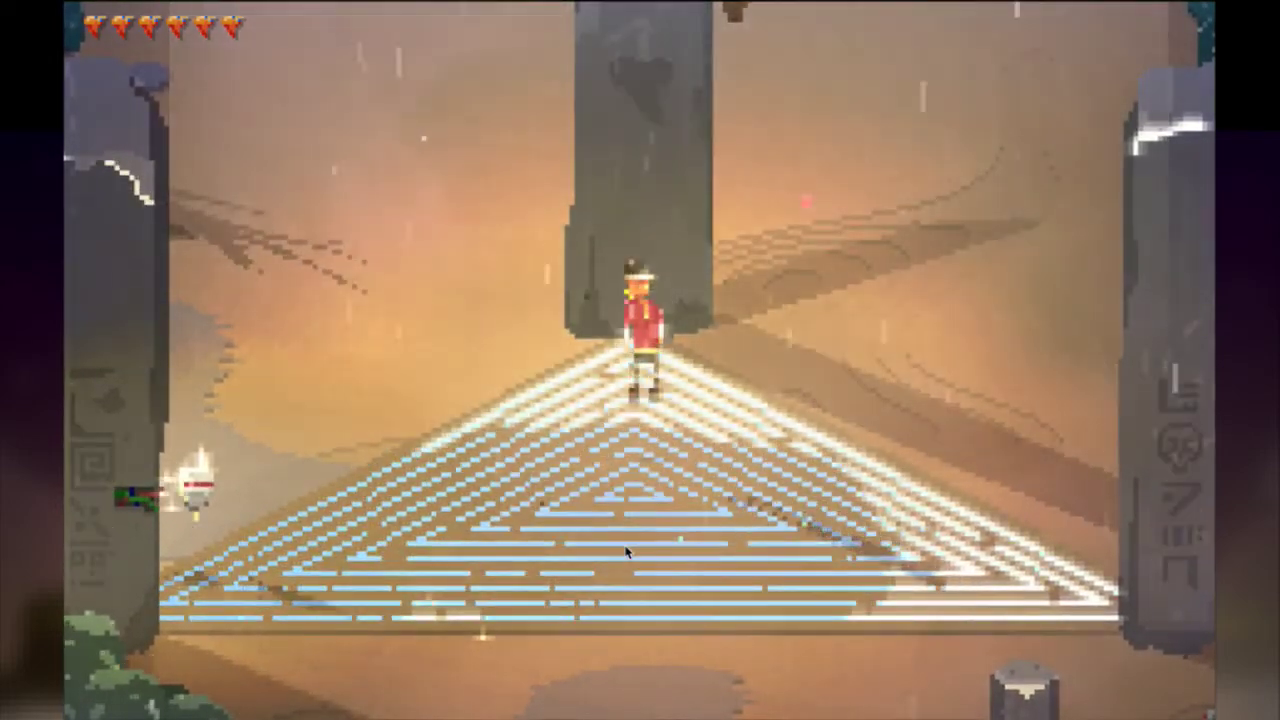
Quit the game, set the first save's sword item to 0 in Saves.txt, save the file, and relaunch the game.
{"action": "key", "text": "super+q"}
{"action": "key", "text": "j"}
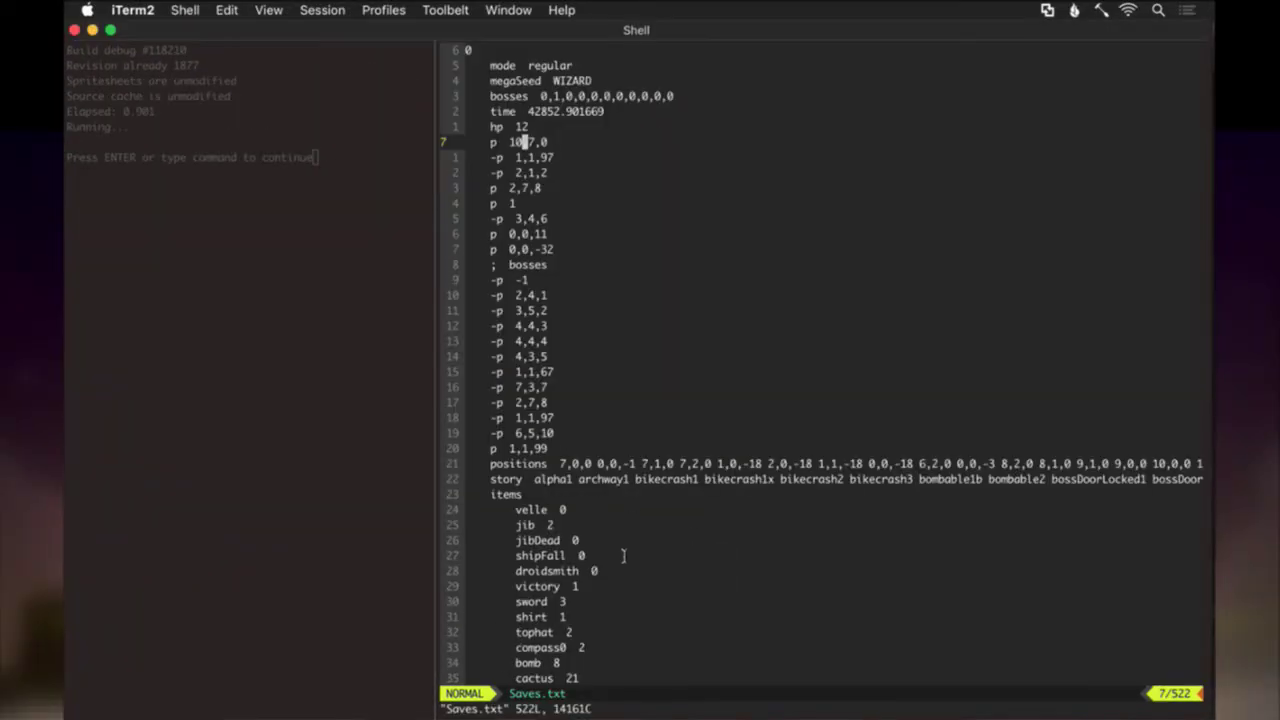
{"action": "key", "text": "j"}
{"action": "key", "text": "j"}
{"action": "key", "text": "j"}
{"action": "key", "text": "j"}
{"action": "key", "text": "j"}
{"action": "key", "text": "j"}
{"action": "key", "text": "j"}
{"action": "key", "text": "j"}
{"action": "key", "text": "j"}
{"action": "key", "text": "j"}
{"action": "key", "text": "j"}
{"action": "key", "text": "j"}
{"action": "key", "text": "j"}
{"action": "key", "text": "j"}
{"action": "key", "text": "j"}
{"action": "key", "text": "j"}
{"action": "key", "text": "j"}
{"action": "key", "text": "j"}
{"action": "key", "text": "j"}
{"action": "key", "text": "j"}
{"action": "key", "text": "j"}
{"action": "key", "text": "j"}
{"action": "key", "text": "j"}
{"action": "key", "text": "j"}
{"action": "key", "text": "j"}
{"action": "key", "text": "j"}
{"action": "key", "text": "j"}
{"action": "key", "text": "j"}
{"action": "key", "text": "j"}
{"action": "key", "text": "j"}
{"action": "key", "text": "j"}
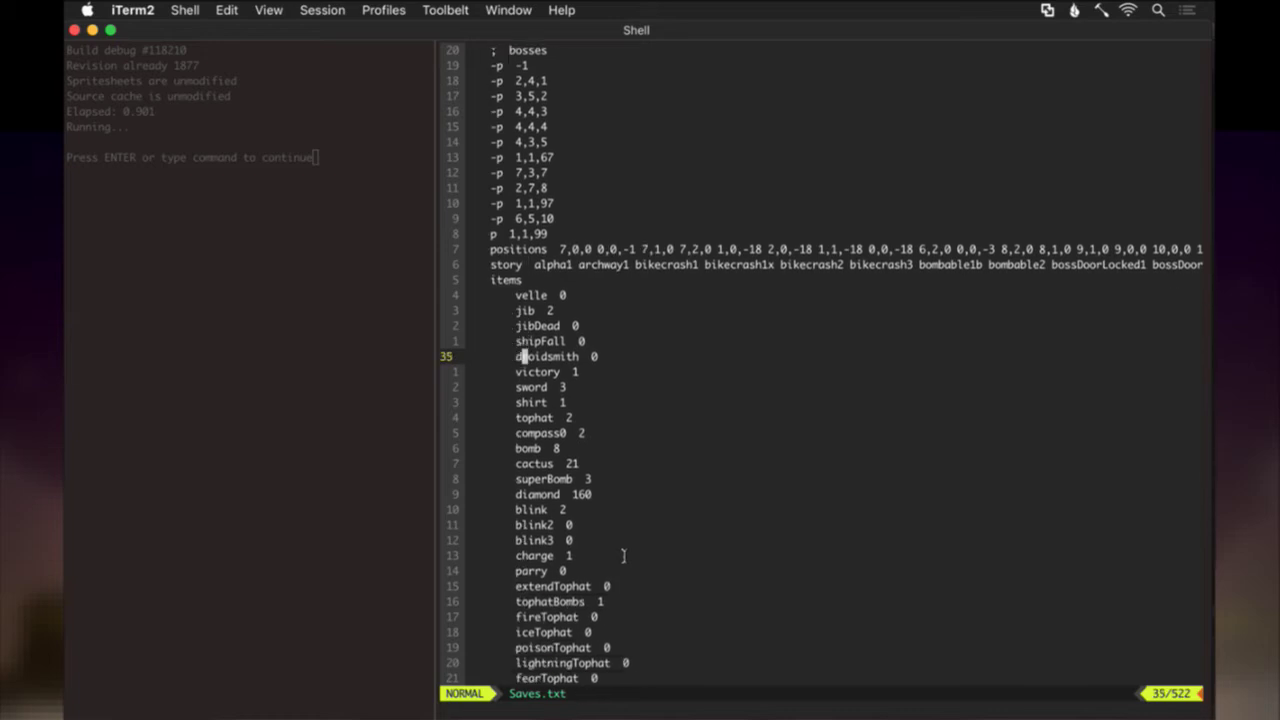
{"action": "key", "text": "k"}
{"action": "key", "text": "shift+a"}
{"action": "key", "text": "BackSpace"}
{"action": "type", "text": "0"}
{"action": "key", "text": "Escape"}
{"action": "type", "text": ":w"}
{"action": "key", "text": "Return"}
{"action": "type", "text": ":up"}
{"action": "key", "text": "Return"}
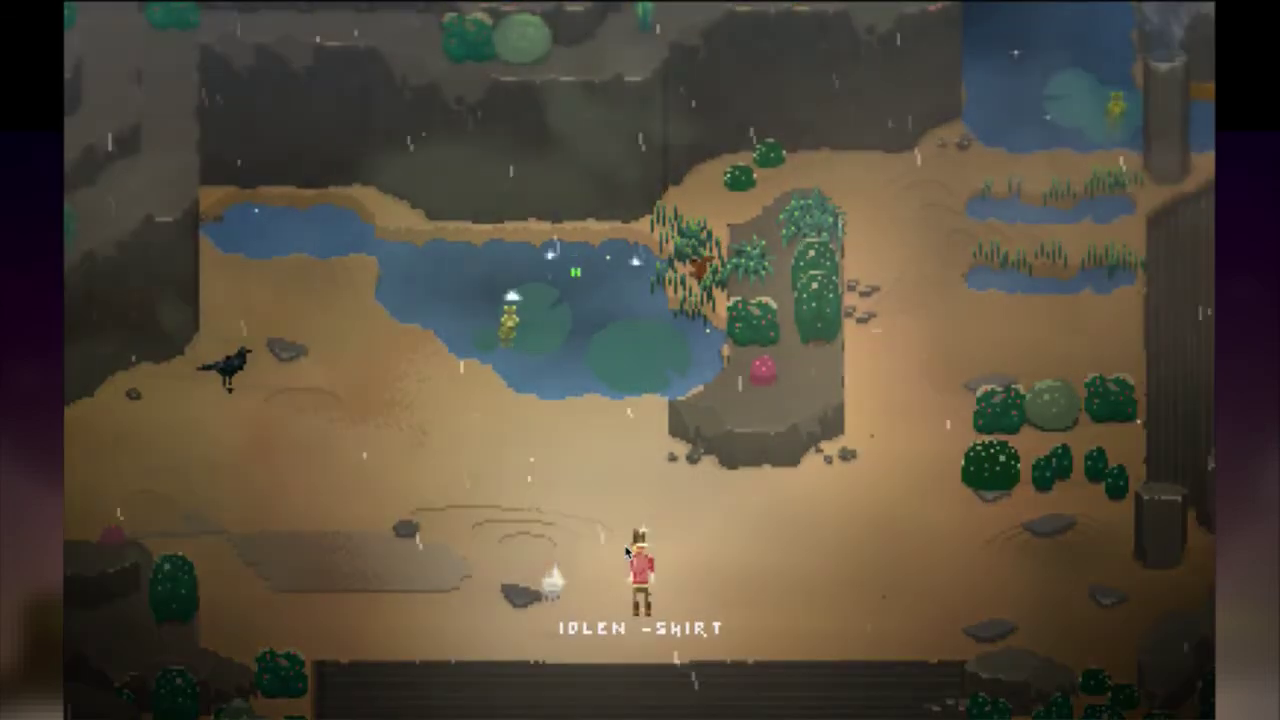
Walk the swordless Roq down onto the triangular floor pattern and check his floating animation with the shirt.
{"action": "key", "text": "Down"}
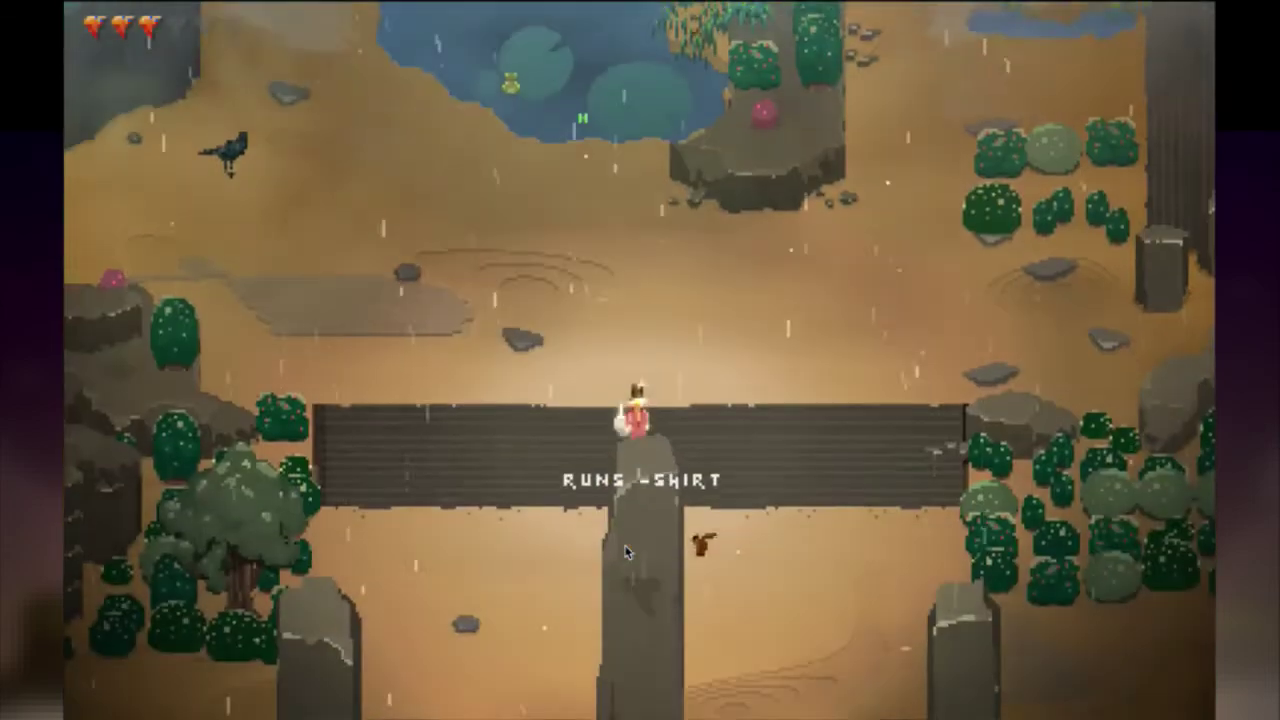
{"action": "key", "text": "Right"}
{"action": "key", "text": "Down"}
{"action": "key", "text": "Left"}
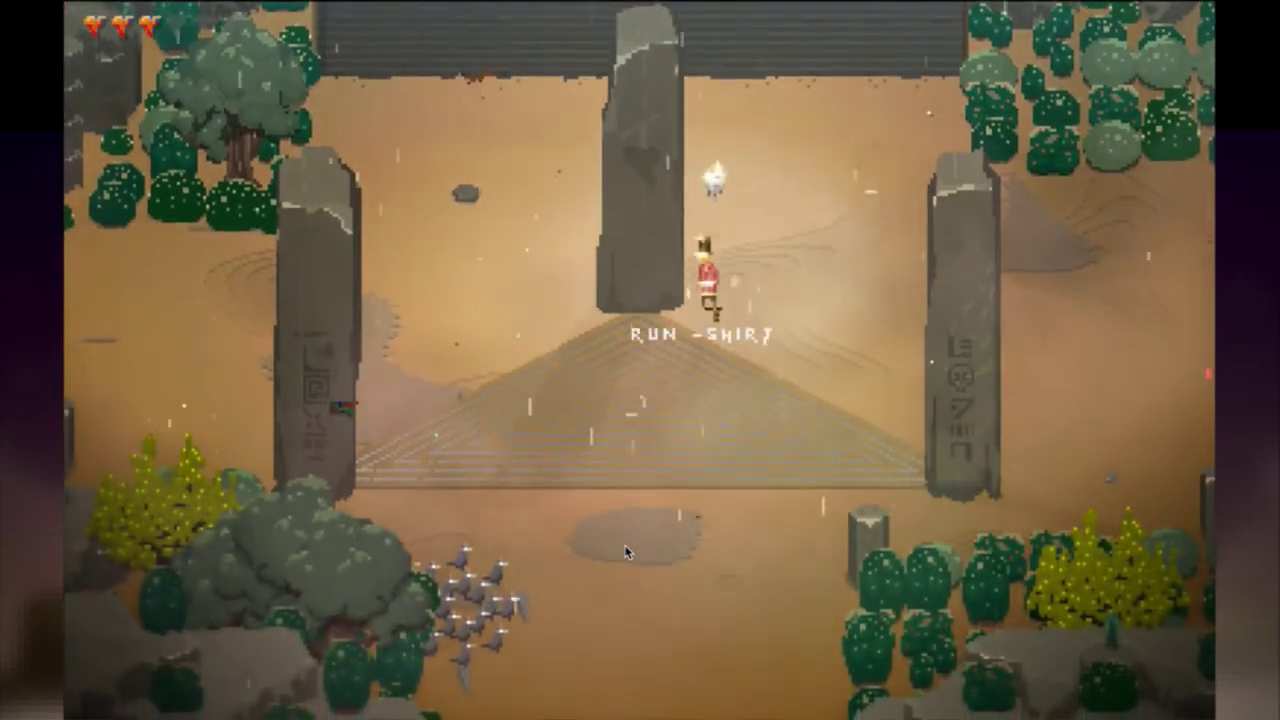
{"action": "key", "text": "Up"}
{"action": "key", "text": "Left"}
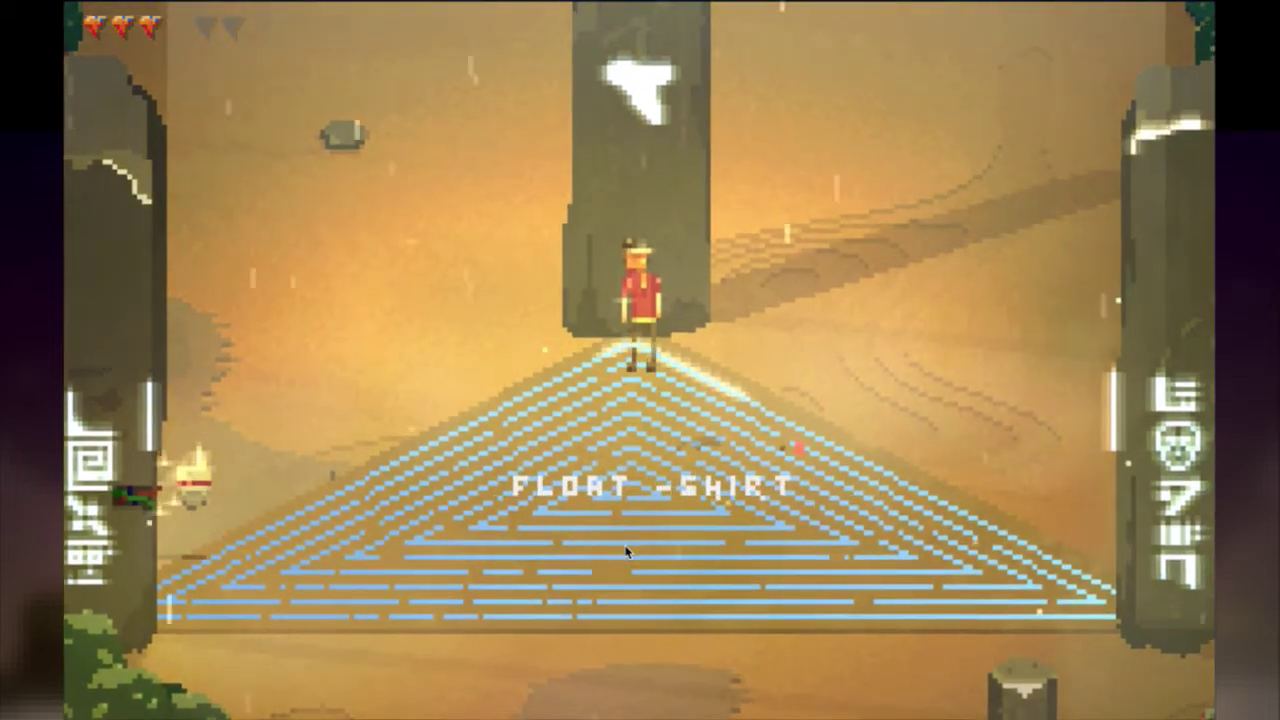
Quit the game, set the sword item back to 3 in Saves.txt, and save the file.
{"action": "key", "text": "super+q"}
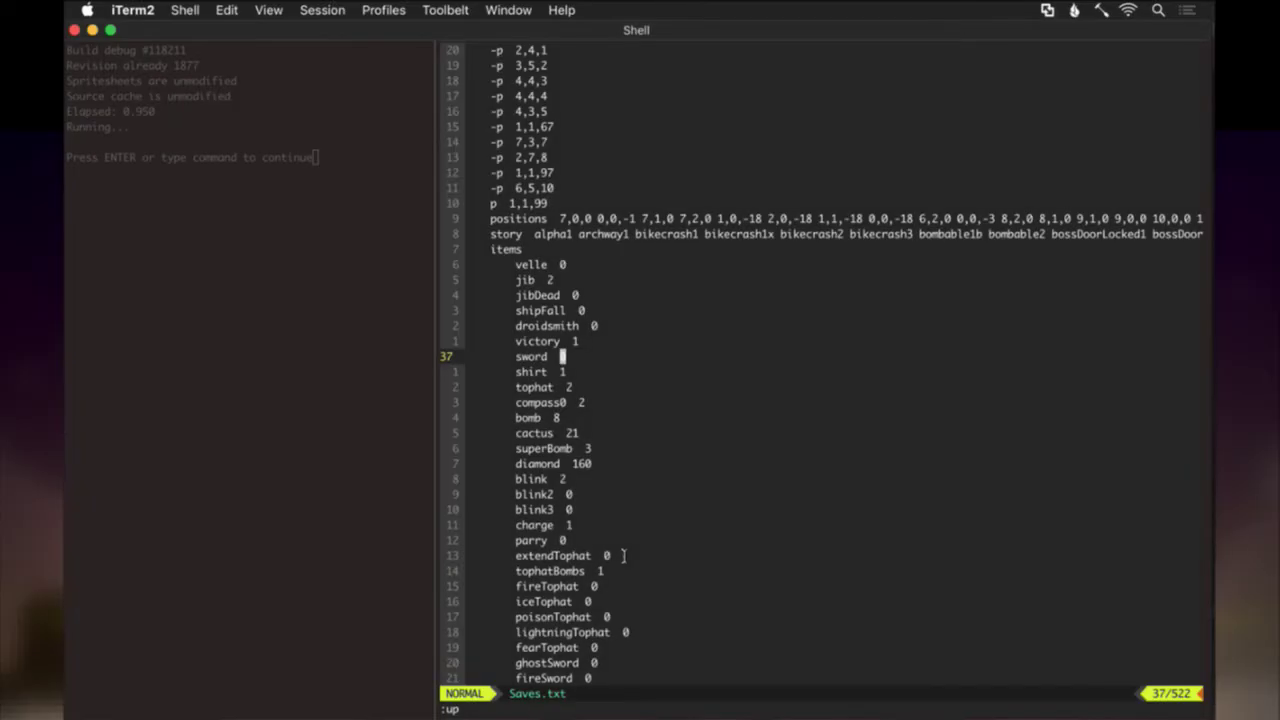
{"action": "type", "text": "r3:up"}
{"action": "key", "text": "Return"}
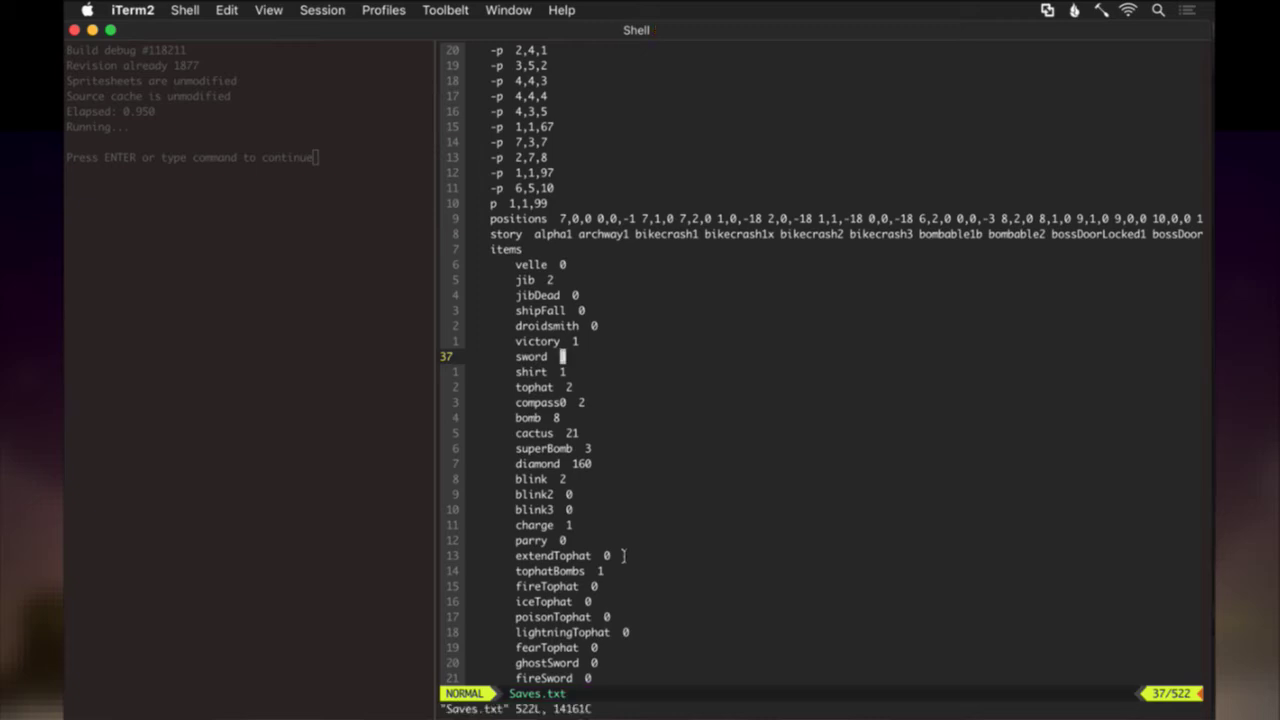
Suspend the editor, check the Songbringer repository's git status, and stage the changes.
{"action": "key", "text": "ctrl+z"}
{"action": "type", "text": "gs"}
{"action": "key", "text": "Return"}
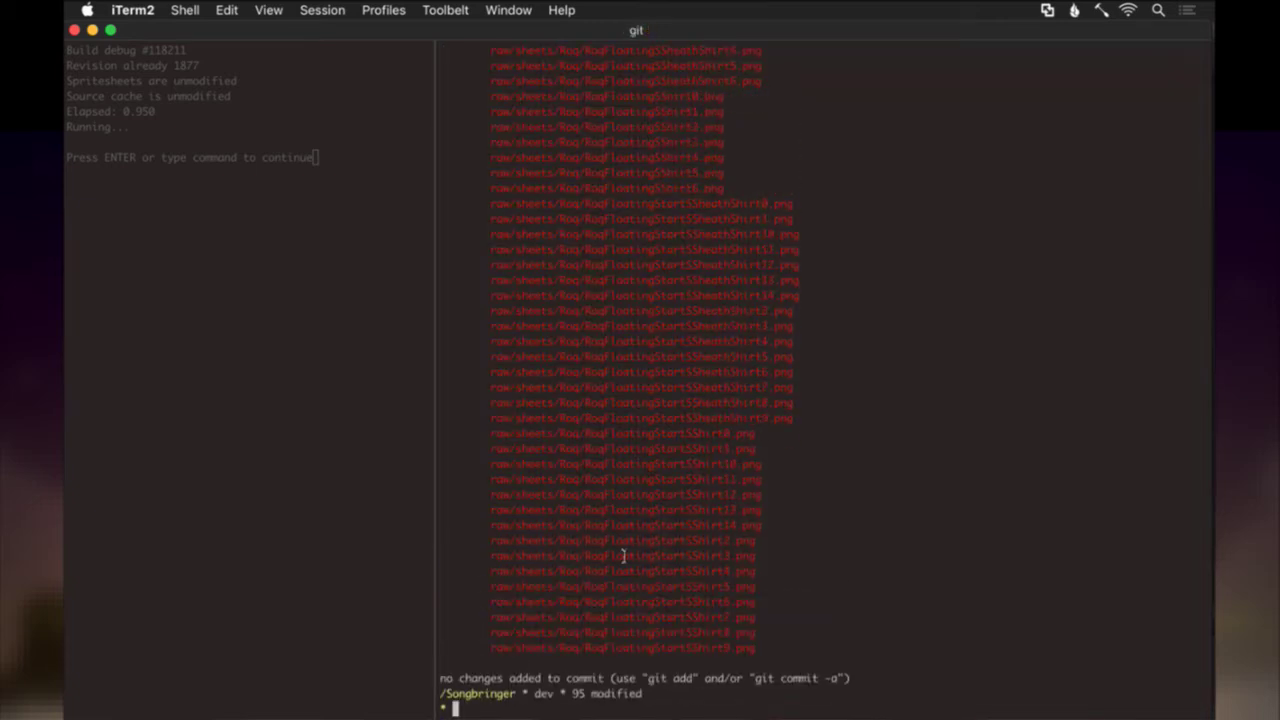
{"action": "scroll", "coordinate": [653, 633], "scroll_direction": "up", "scroll_amount": 5}
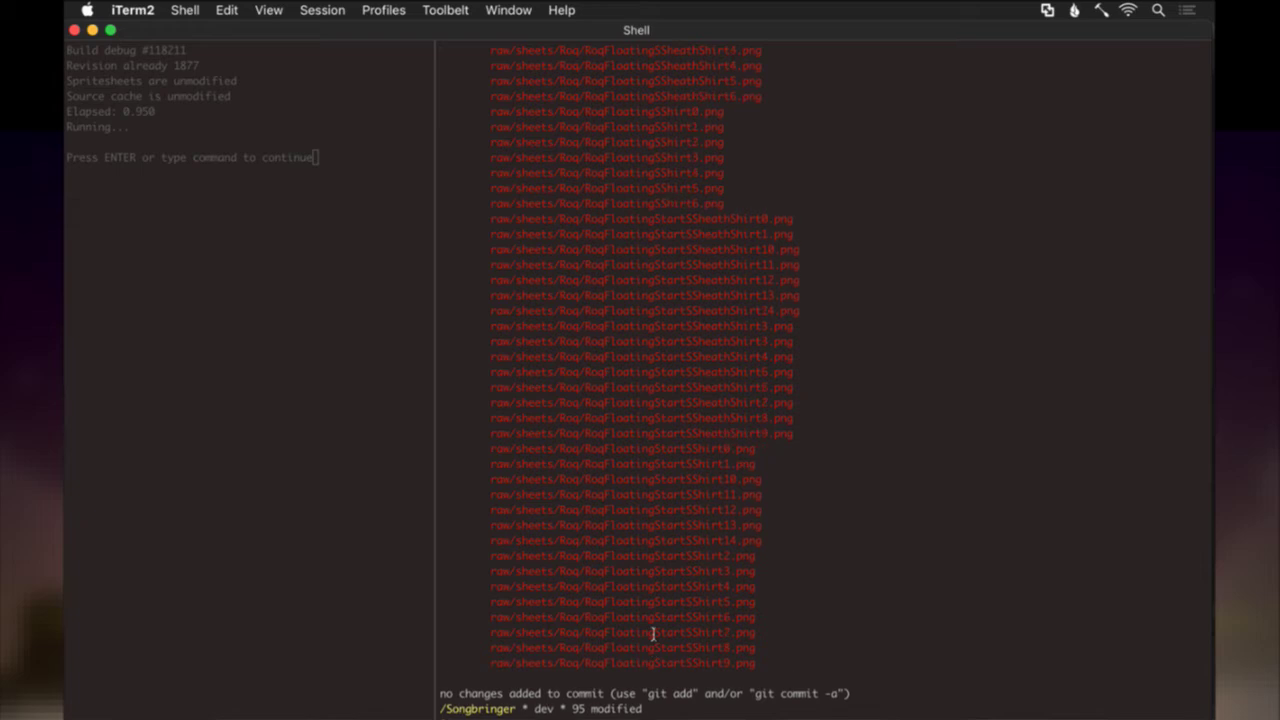
{"action": "type", "text": "gd"}
{"action": "key", "text": "Return"}
Start a git commit of the raw folder with the message "Update Roq's floating anims".
{"action": "type", "text": "git commit -av"}
{"action": "key", "text": "Return"}
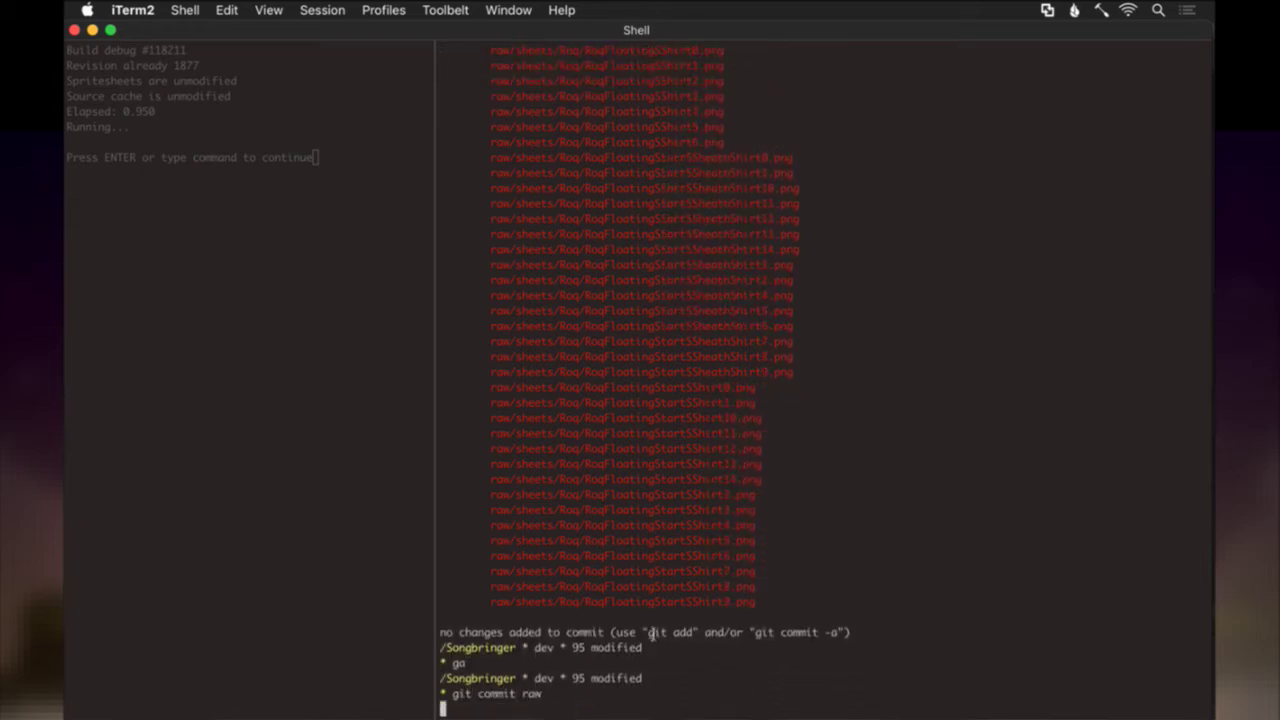
{"action": "type", "text": "iUpdate R"}
{"action": "type", "text": "pq"}
{"action": "key", "text": "BackSpace"}
{"action": "key", "text": "BackSpace"}
{"action": "type", "text": "pq"}
{"action": "key", "text": "BackSpace"}
{"action": "key", "text": "BackSpace"}
{"action": "type", "text": "oq"}
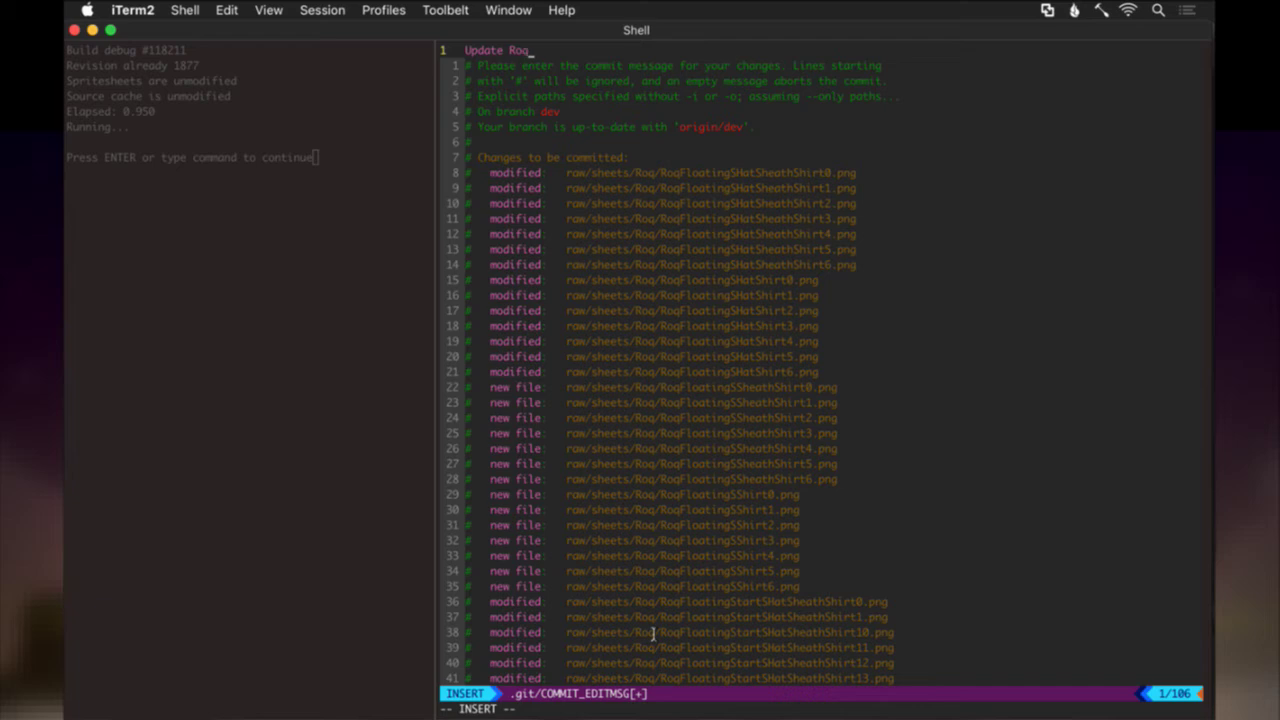
{"action": "type", "text": "'s floating anims"}
{"action": "key", "text": "Escape"}
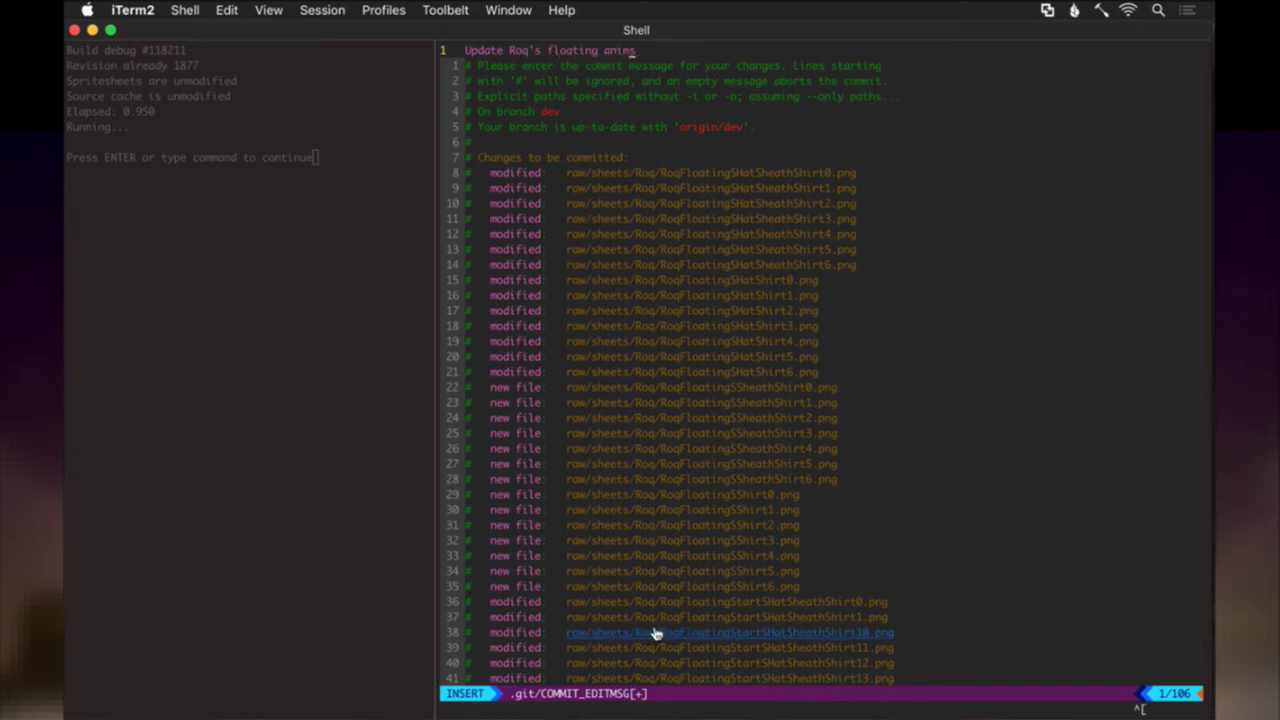
Switch to Photoshop, close RoqFloatingStartS.psd and RoqFloatingS.psd, and return to the terminal.
{"action": "key", "text": "super+Tab"}
{"action": "key", "text": "super+Tab"}
{"action": "key", "text": "super+w"}
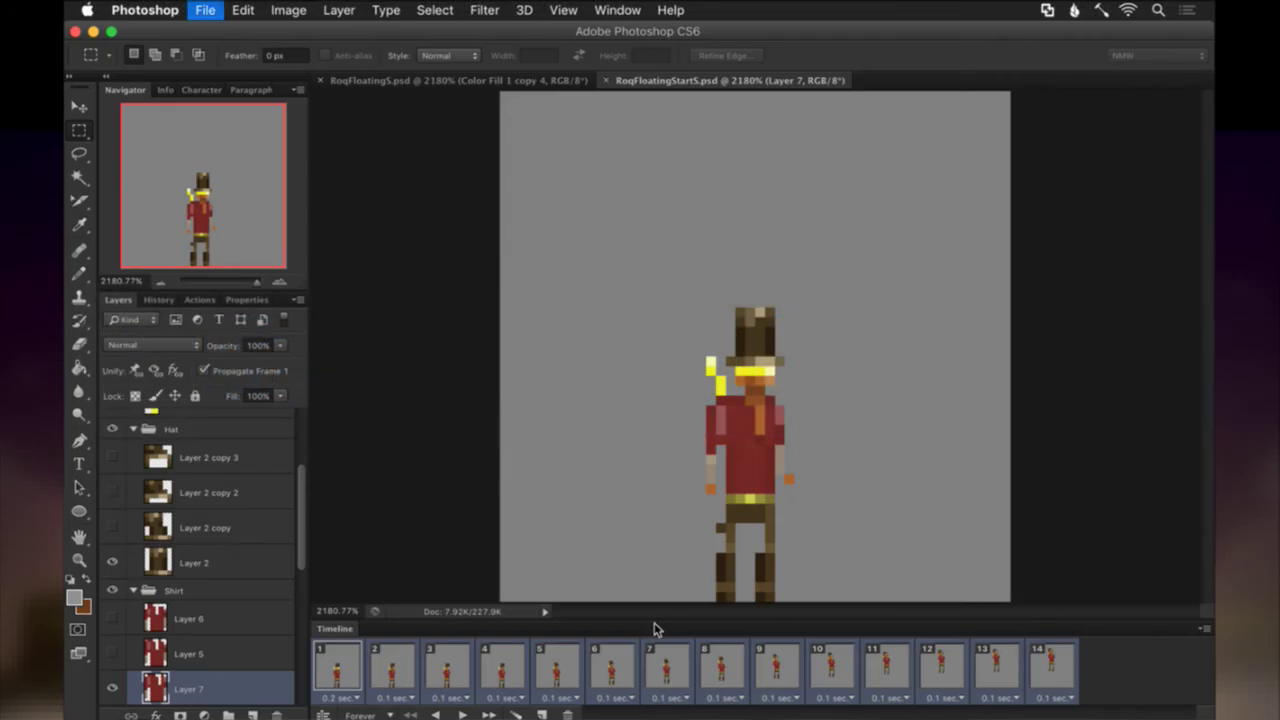
{"action": "key", "text": "super+w"}
{"action": "key", "text": "super+Tab"}
Look through the commit's file list, complete the commit, and push it to the remote.
{"action": "key", "text": "j"}
{"action": "key", "text": "j"}
{"action": "key", "text": "j"}
{"action": "key", "text": "j"}
{"action": "key", "text": "j"}
{"action": "key", "text": "j"}
{"action": "key", "text": "j"}
{"action": "key", "text": "j"}
{"action": "key", "text": "j"}
{"action": "key", "text": "j"}
{"action": "key", "text": "j"}
{"action": "key", "text": "j"}
{"action": "key", "text": "j"}
{"action": "key", "text": "j"}
{"action": "key", "text": "j"}
{"action": "key", "text": "j"}
{"action": "key", "text": "j"}
{"action": "key", "text": "j"}
{"action": "key", "text": "j"}
{"action": "key", "text": "j"}
{"action": "key", "text": "j"}
{"action": "key", "text": "j"}
{"action": "key", "text": "j"}
{"action": "key", "text": "j"}
{"action": "key", "text": "j"}
{"action": "key", "text": "j"}
{"action": "key", "text": "j"}
{"action": "key", "text": "j"}
{"action": "key", "text": "j"}
{"action": "key", "text": "j"}
{"action": "key", "text": "j"}
{"action": "key", "text": "j"}
{"action": "key", "text": "j"}
{"action": "key", "text": "j"}
{"action": "key", "text": "j"}
{"action": "key", "text": "j"}
{"action": "key", "text": "j"}
{"action": "key", "text": "j"}
{"action": "key", "text": "j"}
{"action": "key", "text": "j"}
{"action": "key", "text": "g"}
{"action": "key", "text": "g"}
{"action": "type", "text": ":wq"}
{"action": "key", "text": "Return"}
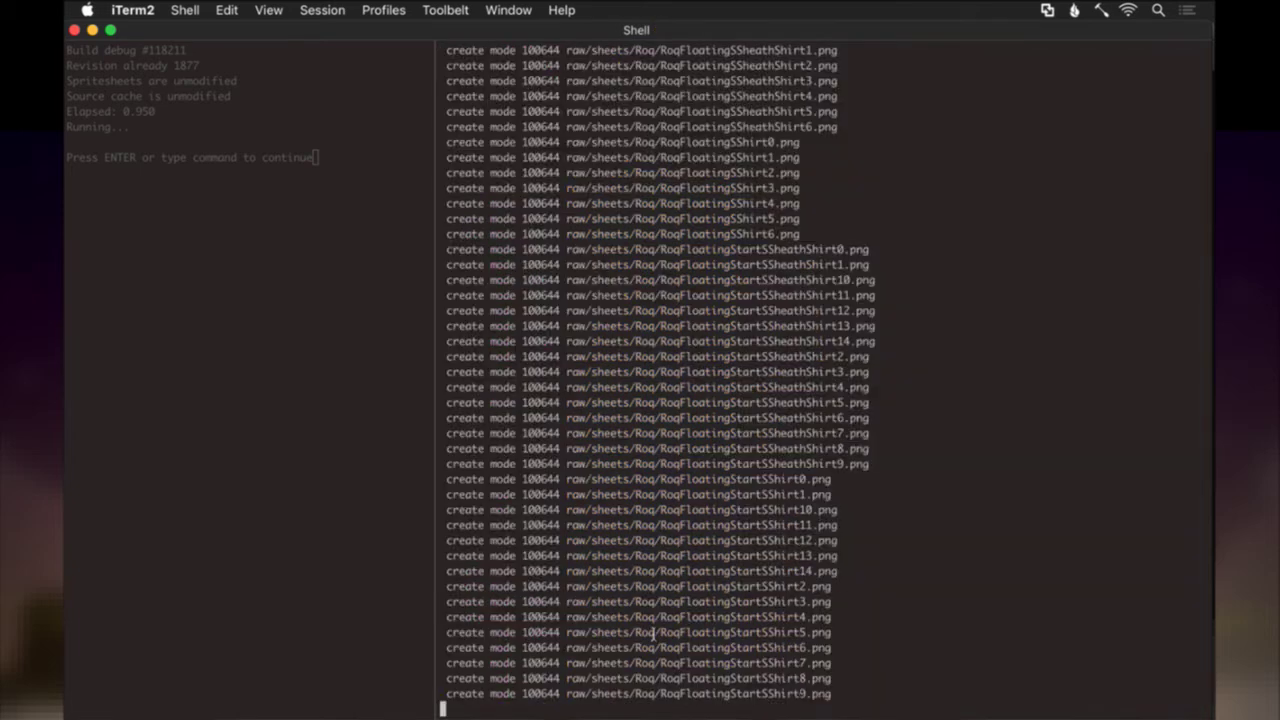
{"action": "type", "text": "gp"}
{"action": "key", "text": "Return"}
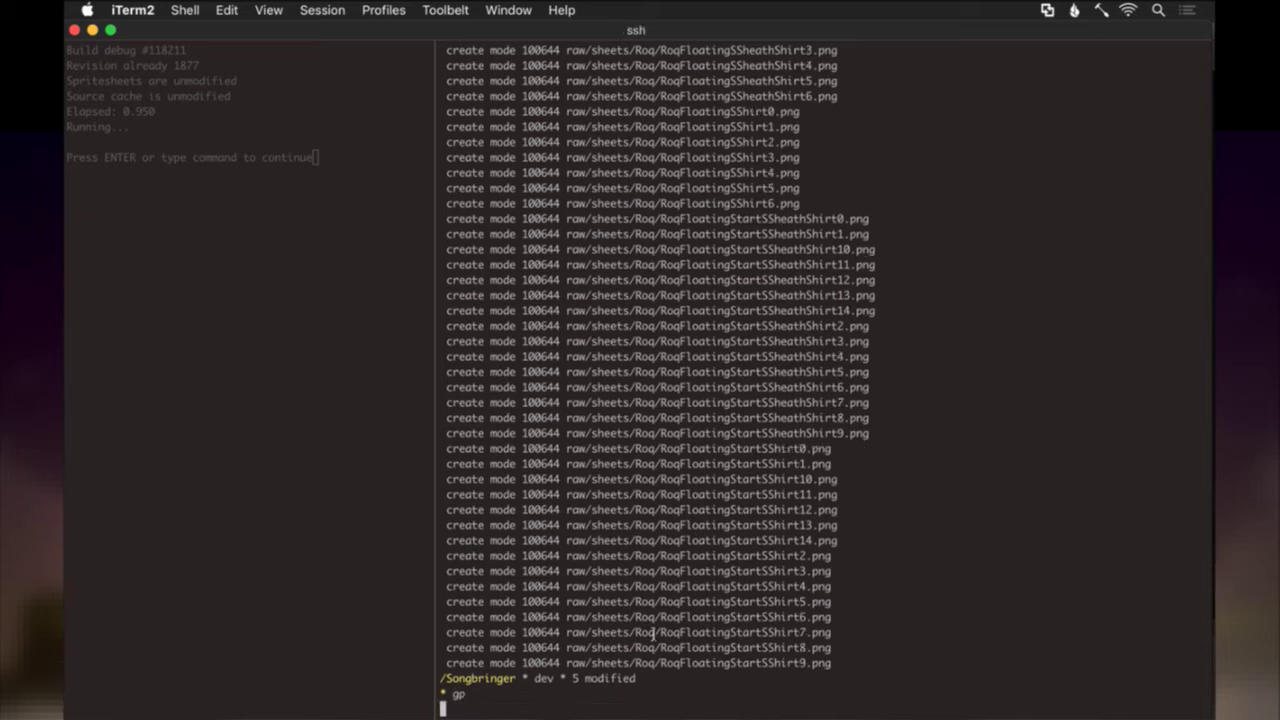
In Roq.txt, delete the eat-sheath, eatN-sheath, eat-sheath-hatless and eatN-sheath-hatless animation entries.
{"action": "key", "text": "super+grave"}
{"action": "key", "text": "j"}
{"action": "key", "text": "j"}
{"action": "key", "text": "j"}
{"action": "key", "text": "j"}
{"action": "key", "text": "j"}
{"action": "key", "text": "j"}
{"action": "key", "text": "j"}
{"action": "key", "text": "j"}
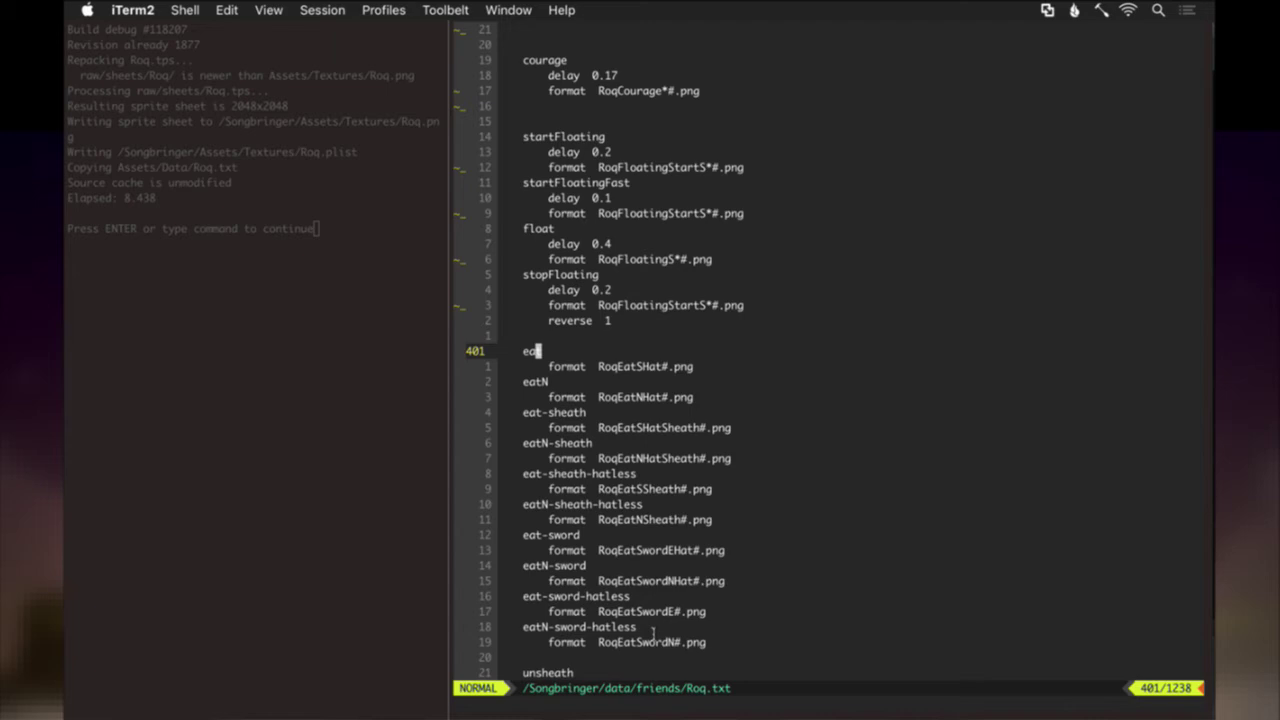
{"action": "key", "text": "j"}
{"action": "key", "text": "j"}
{"action": "key", "text": "j"}
{"action": "key", "text": "j"}
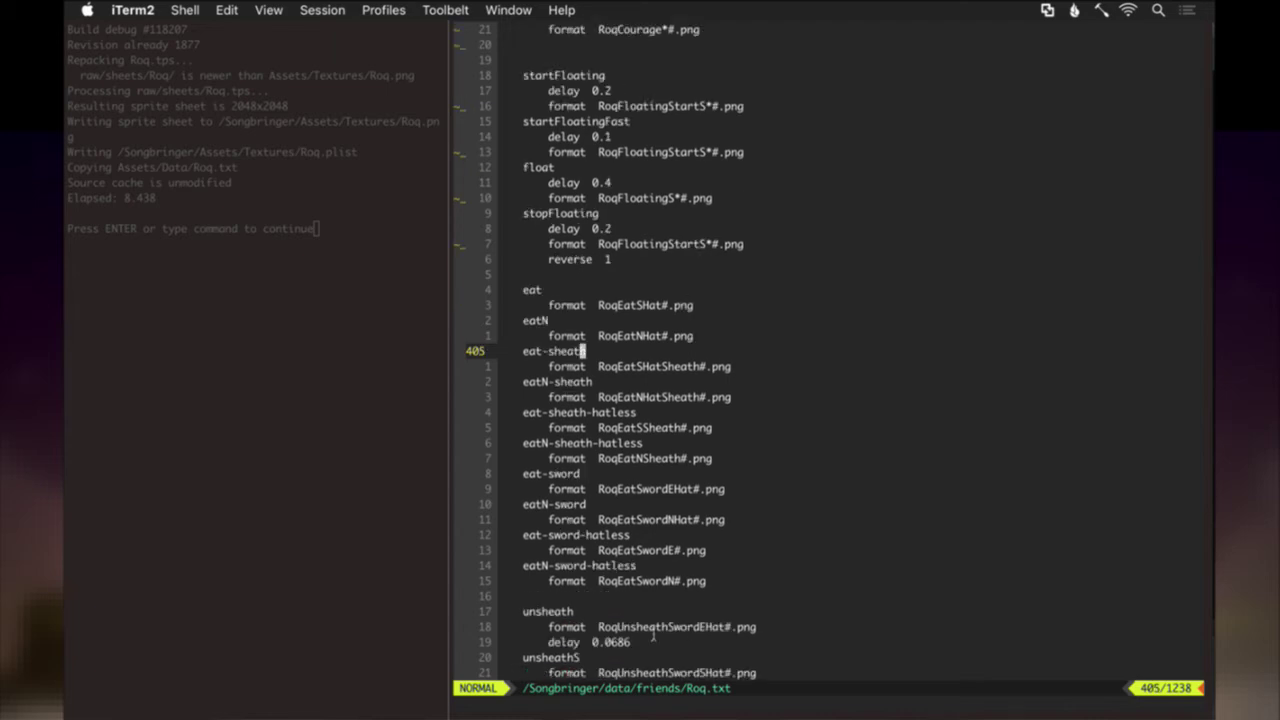
{"action": "key", "text": "shift+v"}
{"action": "key", "text": "j"}
{"action": "key", "text": "j"}
{"action": "key", "text": "j"}
{"action": "key", "text": "j"}
{"action": "key", "text": "j"}
{"action": "key", "text": "j"}
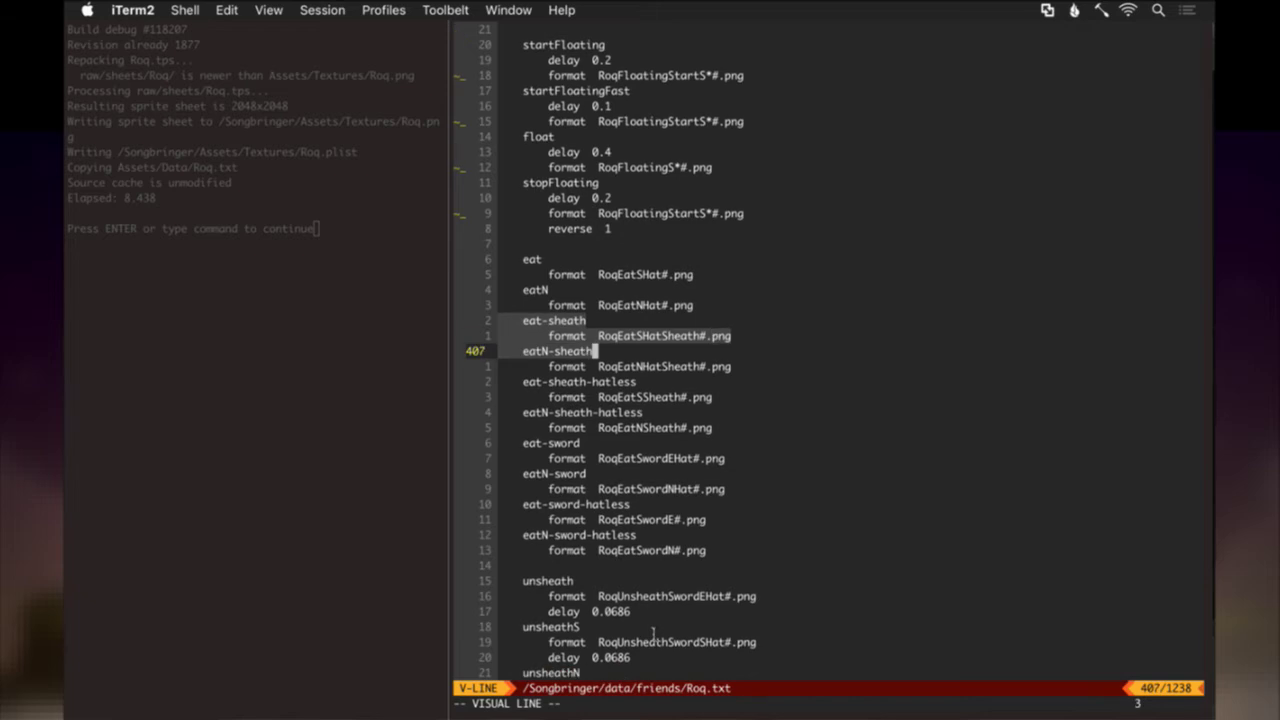
{"action": "key", "text": "j"}
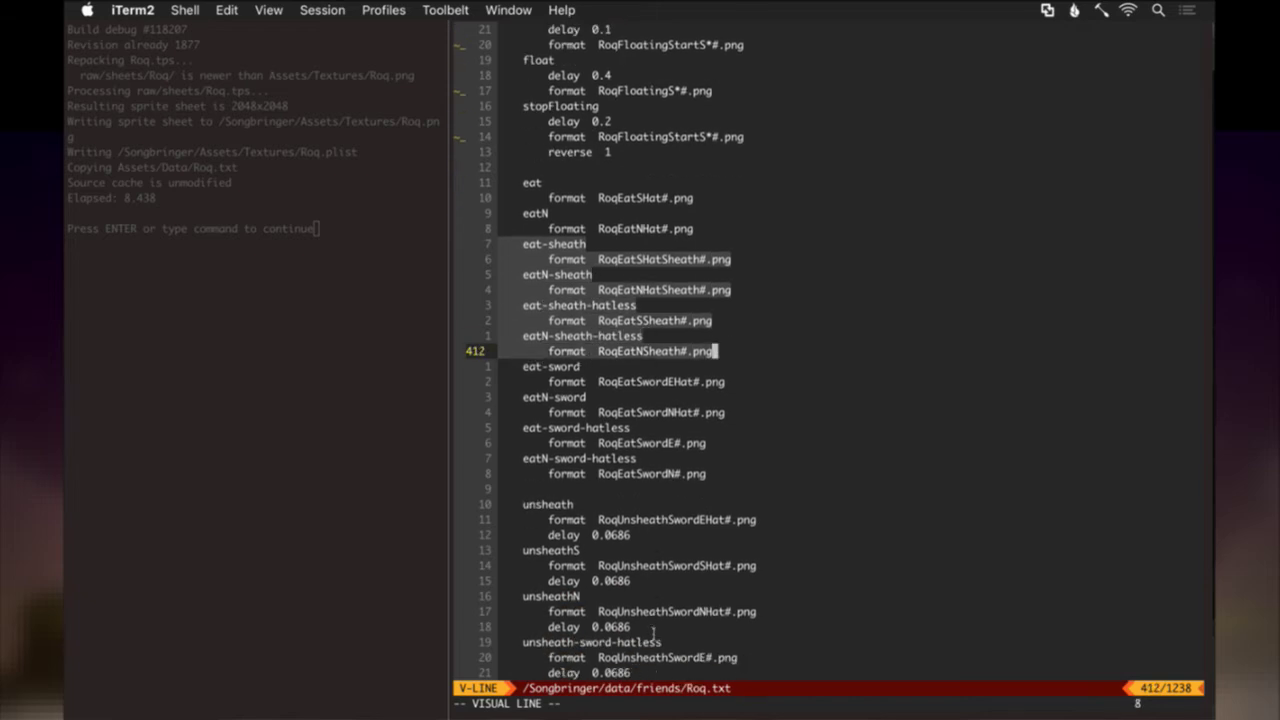
{"action": "key", "text": "d"}
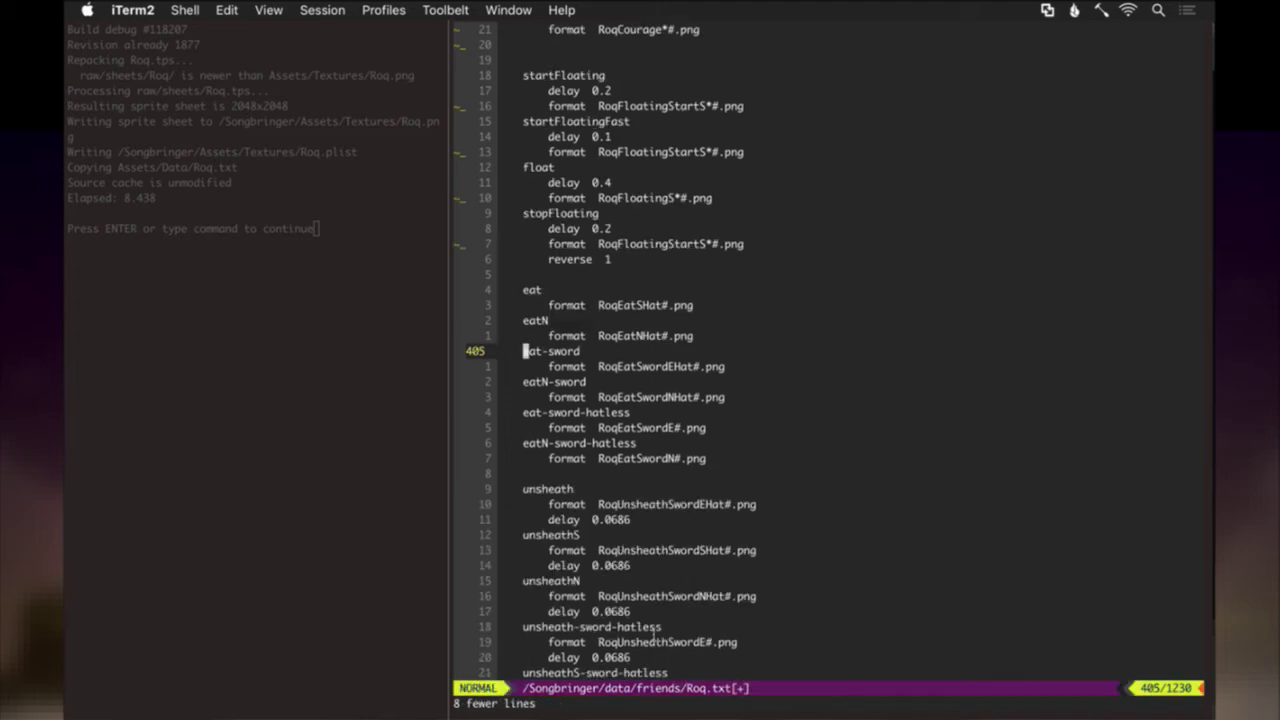
Delete the eat-sword-hatless and eatN-sword-hatless animation entries.
{"action": "key", "text": "j"}
{"action": "key", "text": "j"}
{"action": "key", "text": "j"}
{"action": "key", "text": "j"}
{"action": "key", "text": "shift+v"}
{"action": "key", "text": "j"}
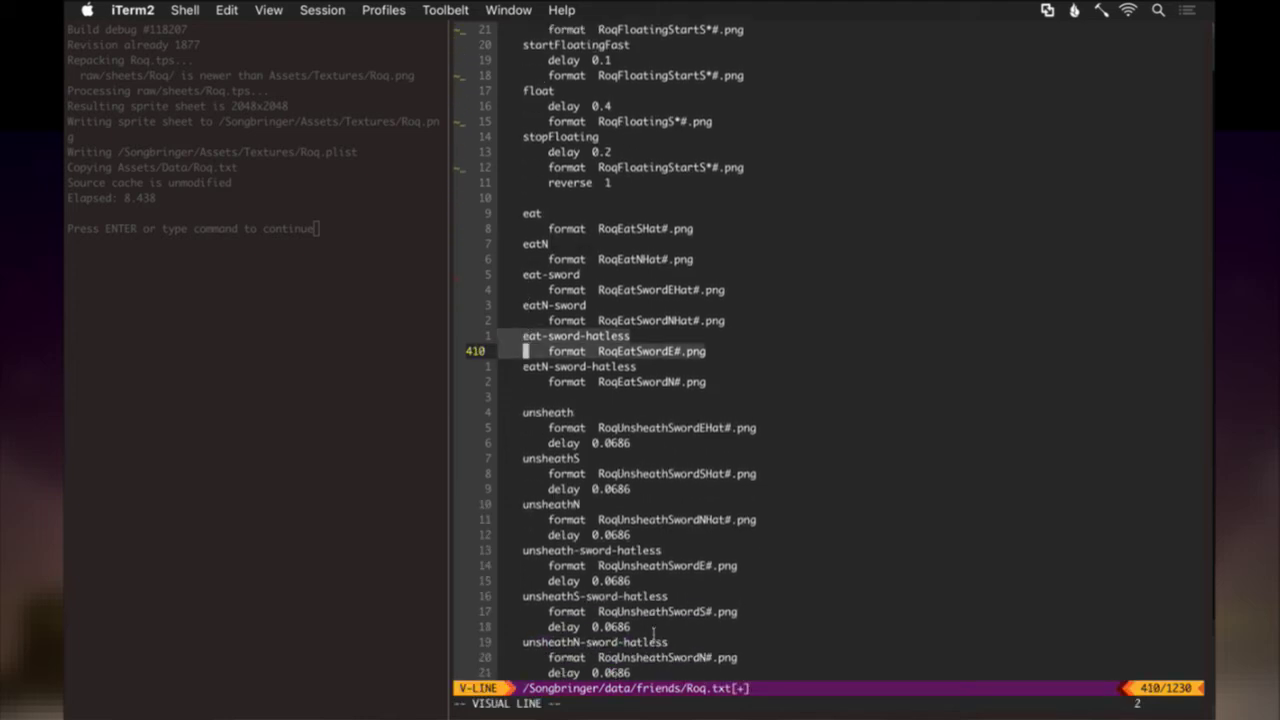
{"action": "key", "text": "j"}
{"action": "key", "text": "j"}
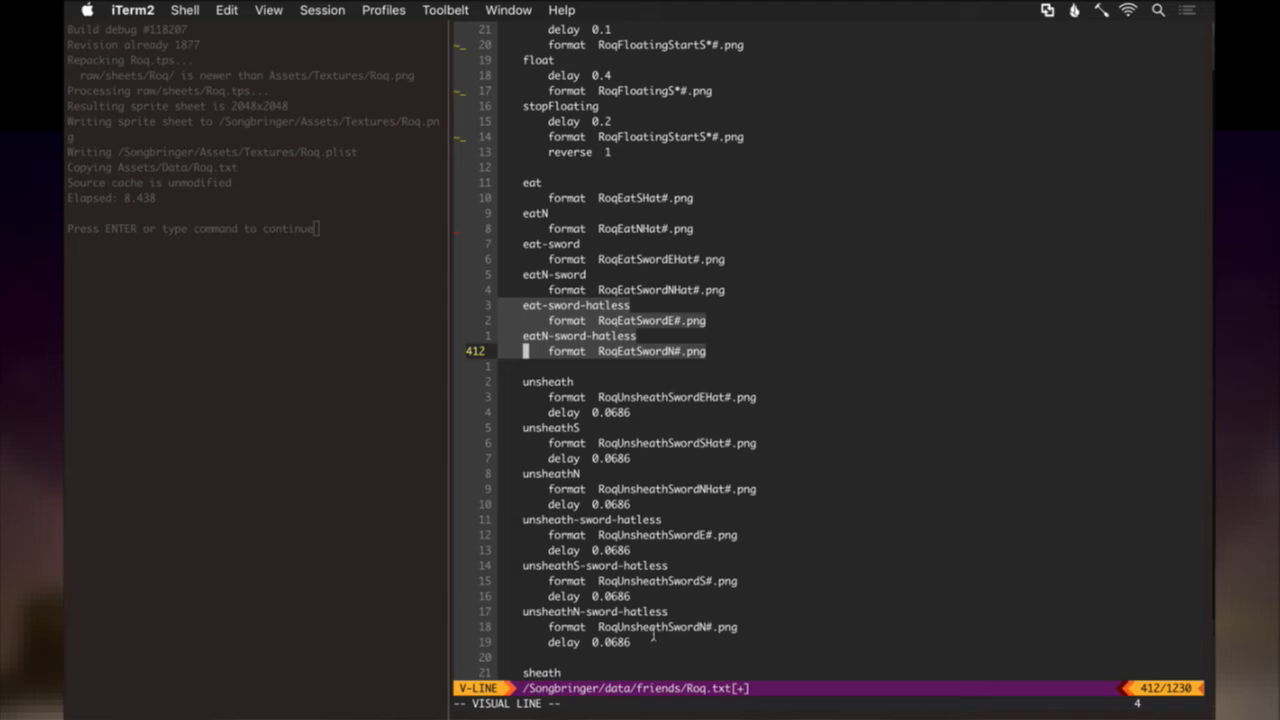
{"action": "key", "text": "d"}
Change the eat animation's format to the wildcard name RoqEatS*#.png.
{"action": "key", "text": "k"}
{"action": "key", "text": "k"}
{"action": "key", "text": "k"}
{"action": "key", "text": "k"}
{"action": "key", "text": "k"}
{"action": "key", "text": "k"}
{"action": "key", "text": "k"}
{"action": "key", "text": "k"}
{"action": "key", "text": "n"}
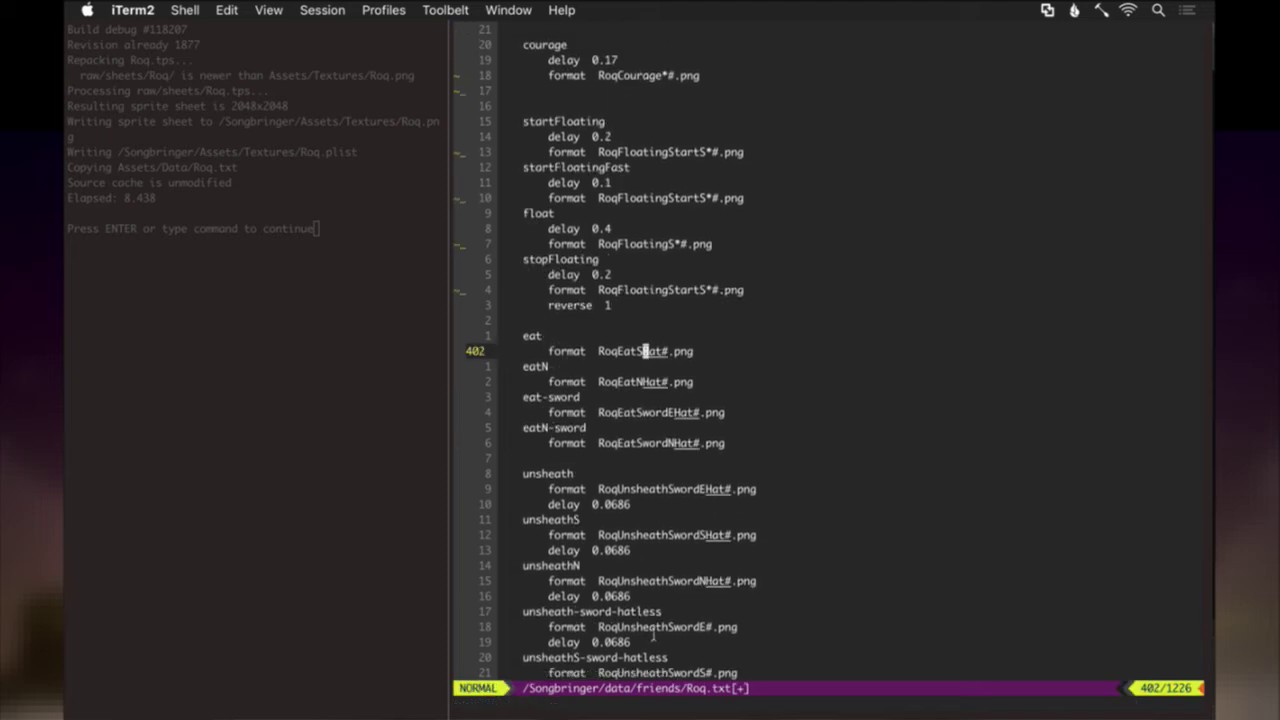
{"action": "key", "text": "shift+v"}
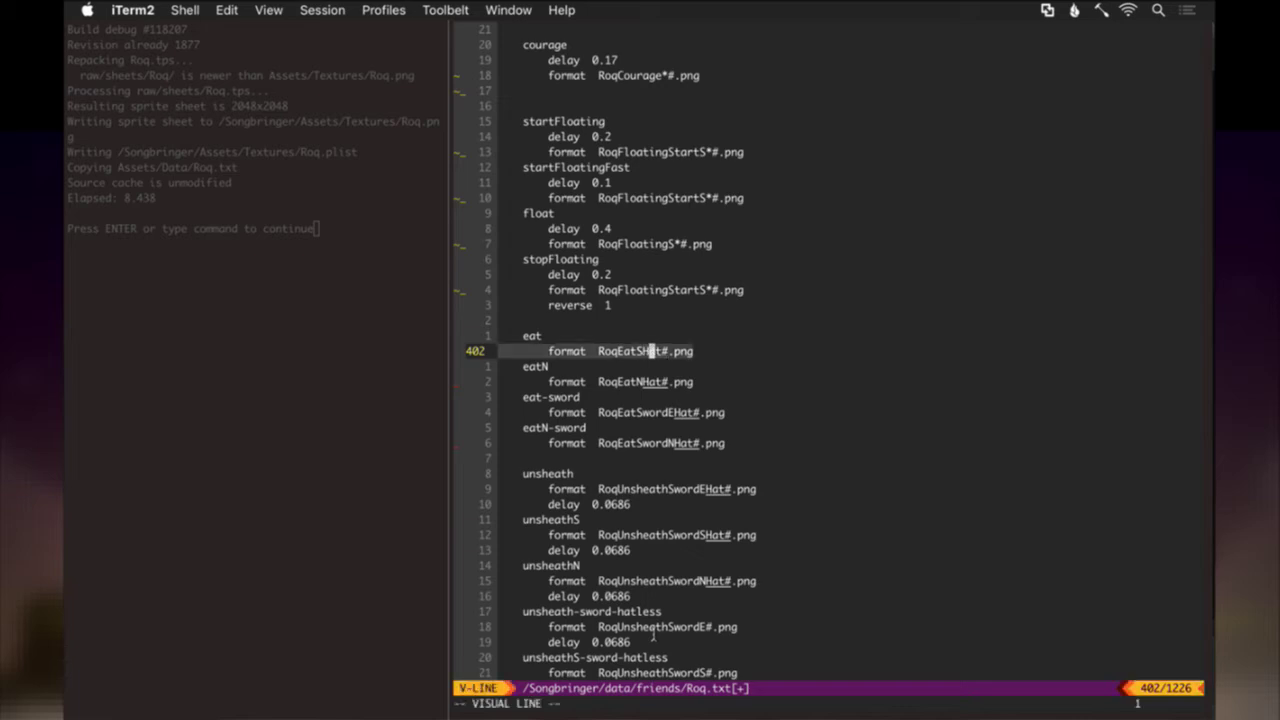
{"action": "key", "text": "h"}
{"action": "key", "text": "v"}
{"action": "key", "text": "l"}
{"action": "key", "text": "l"}
{"action": "key", "text": "c"}
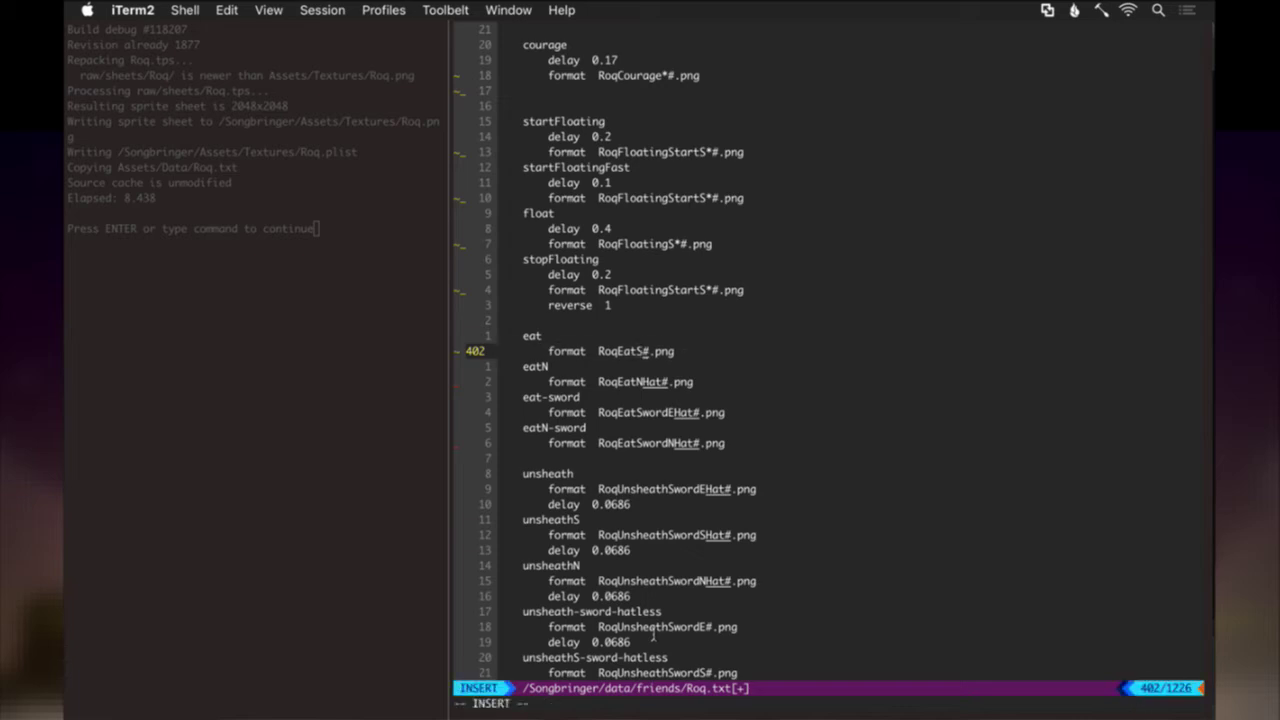
{"action": "type", "text": "*n"}
{"action": "key", "text": "BackSpace"}
{"action": "key", "text": "Escape"}
Replace Hat with the * wildcard in the eatN, eat-sword and eatN-sword formats and save Roq.txt.
{"action": "key", "text": "n"}
{"action": "key", "text": "period"}
{"action": "key", "text": "n"}
{"action": "key", "text": "period"}
{"action": "key", "text": "n"}
{"action": "key", "text": "period"}
{"action": "type", "text": ":w"}
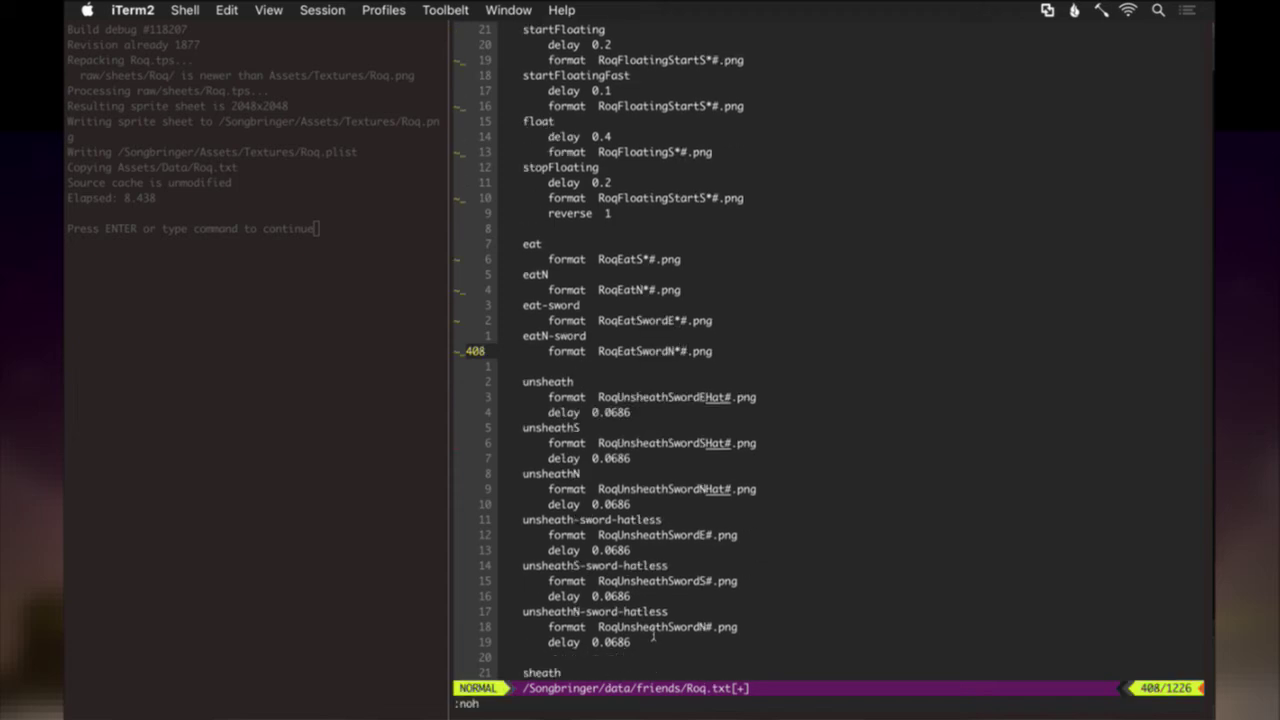
{"action": "key", "text": "Return"}
{"action": "key", "text": "k"}
{"action": "key", "text": "k"}
{"action": "key", "text": "k"}
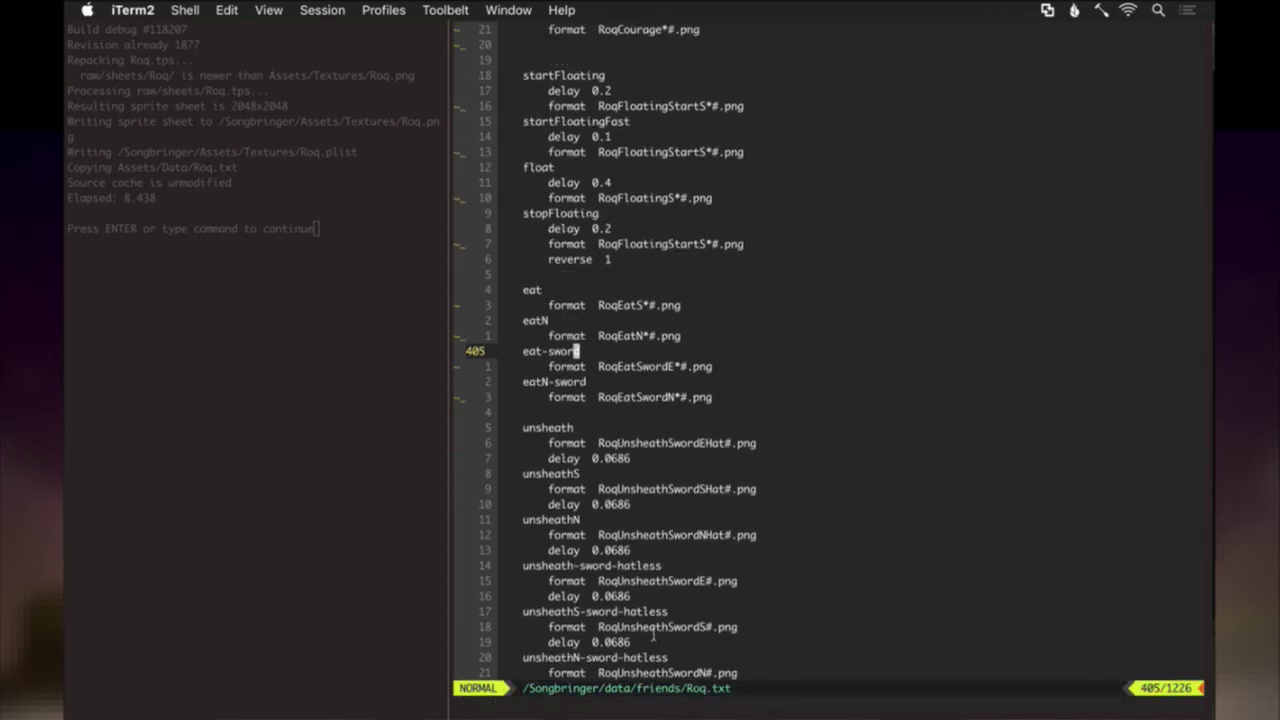
In Finder's Roq folder, select RoqEatN, RoqEatS, RoqEatSwordE and RoqEatSwordN.psd and open them in Photoshop CS6.
{"action": "key", "text": "super+Tab"}
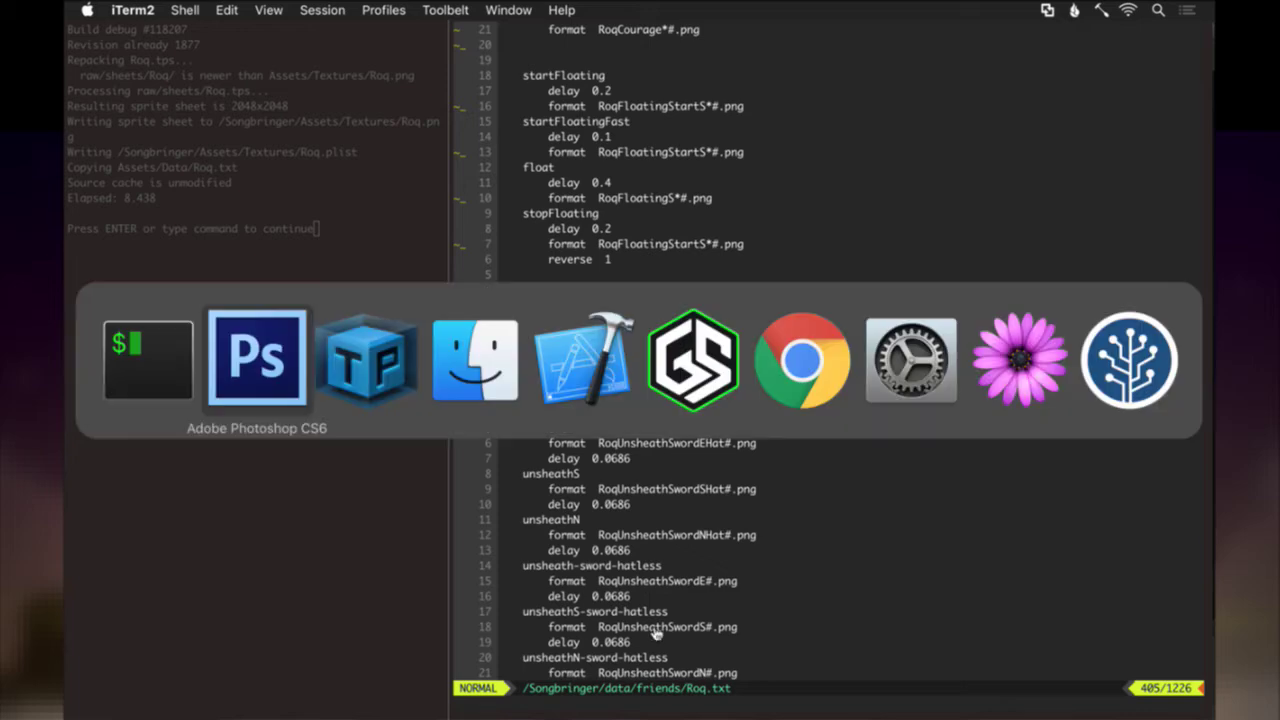
{"action": "key", "text": "super+Tab"}
{"action": "key", "text": "super+Tab"}
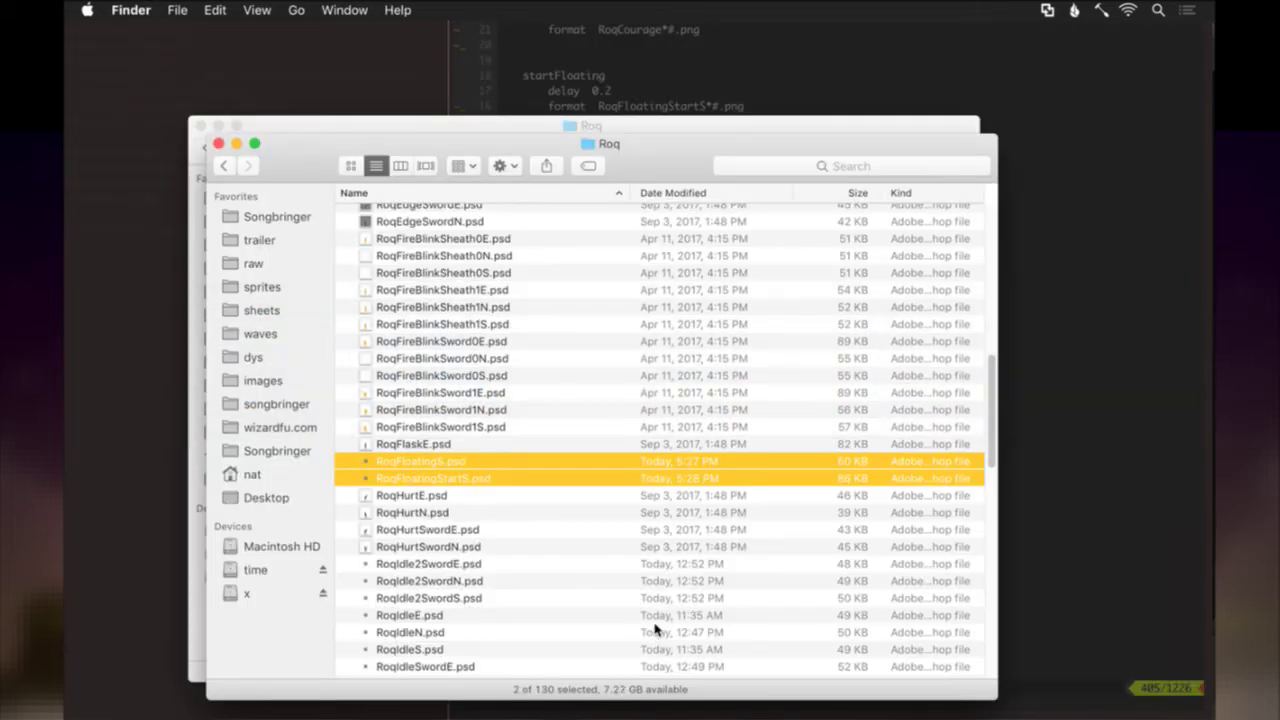
{"action": "key", "text": "super+grave"}
{"action": "key", "text": "super+grave"}
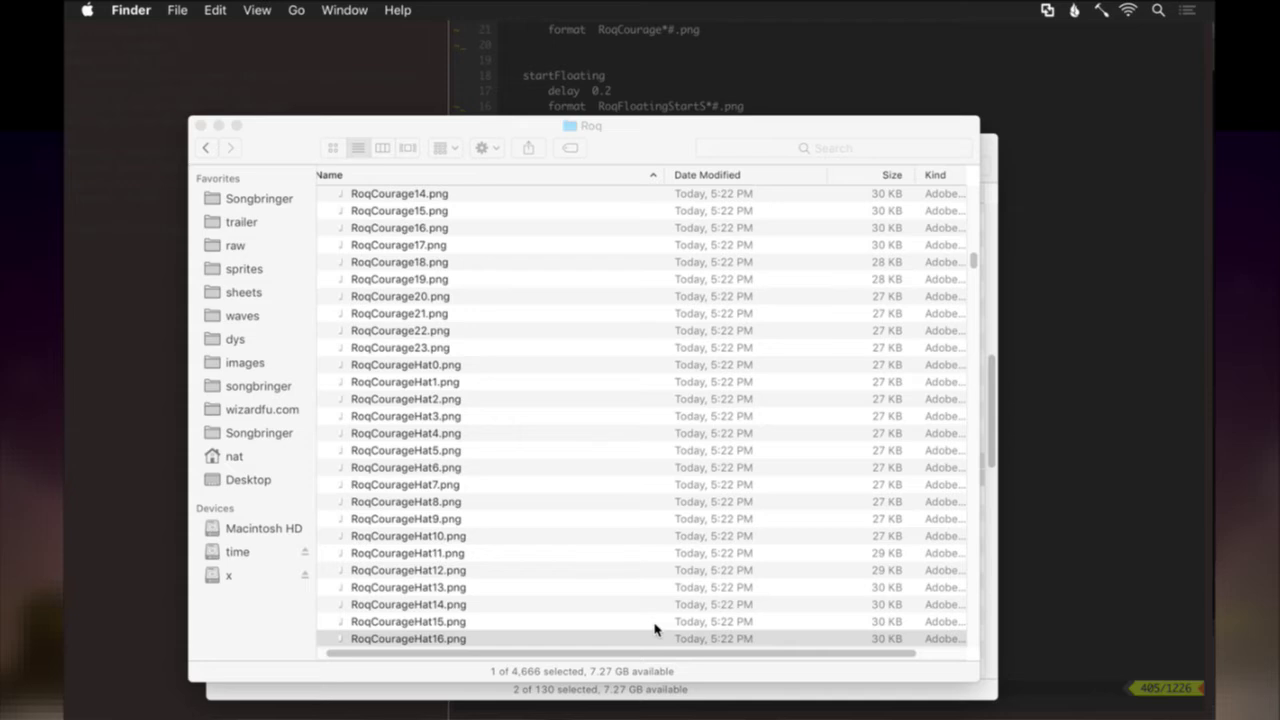
{"action": "key", "text": "super+grave"}
{"action": "scroll", "coordinate": [461, 517], "scroll_direction": "up", "scroll_amount": 5}
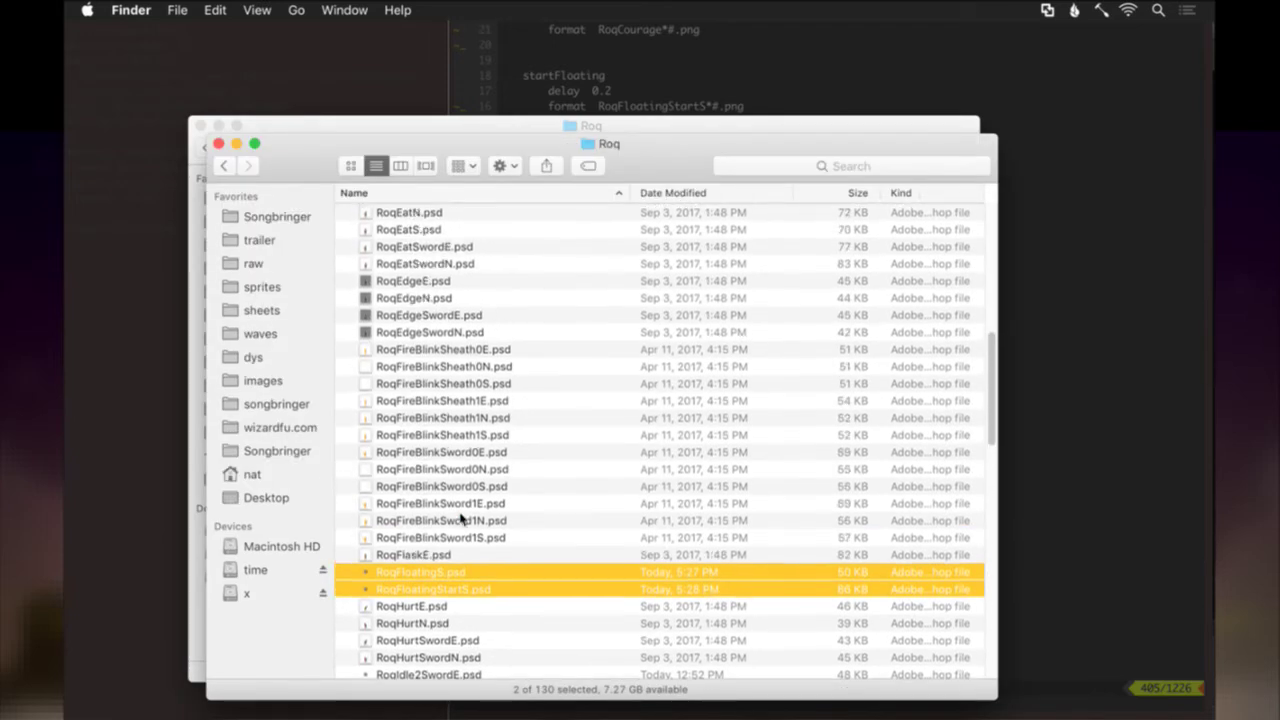
{"action": "scroll", "coordinate": [461, 517], "scroll_direction": "up", "scroll_amount": 1}
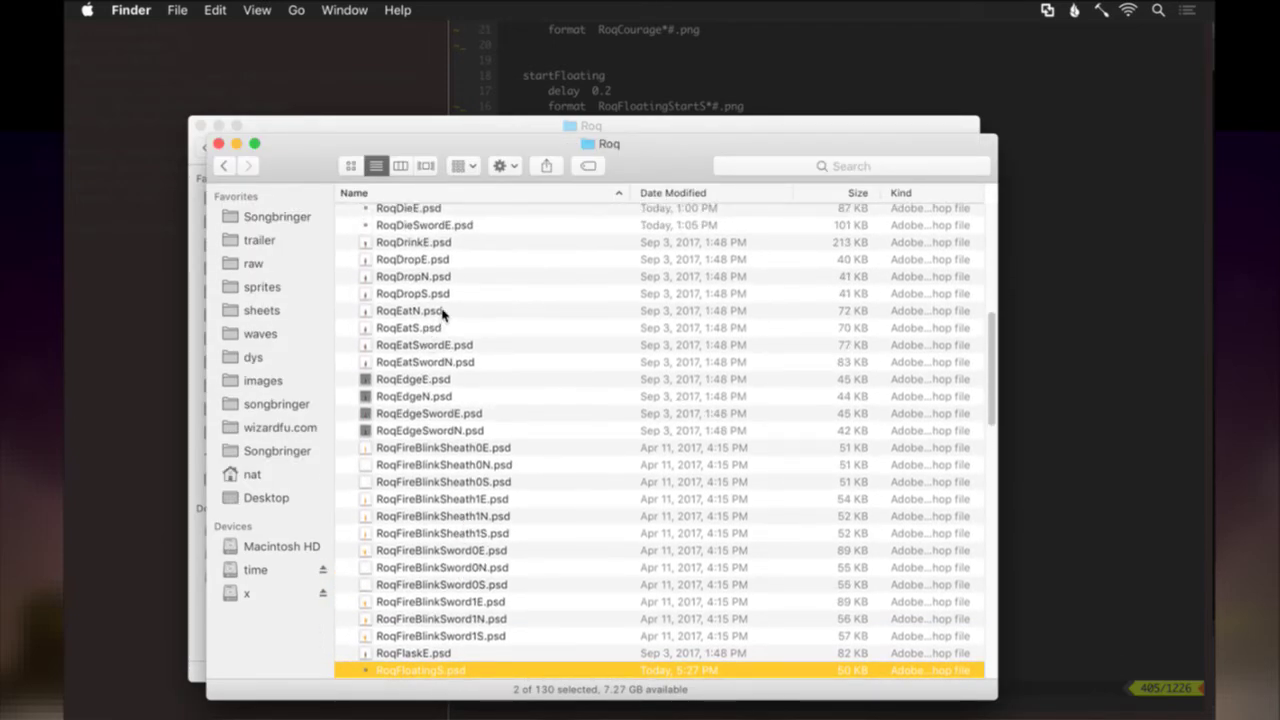
{"action": "left_click", "coordinate": [441, 312]}
{"action": "left_click", "coordinate": [449, 363], "text": "shift"}
{"action": "right_click", "coordinate": [449, 363]}
{"action": "mouse_move", "coordinate": [505, 360]}
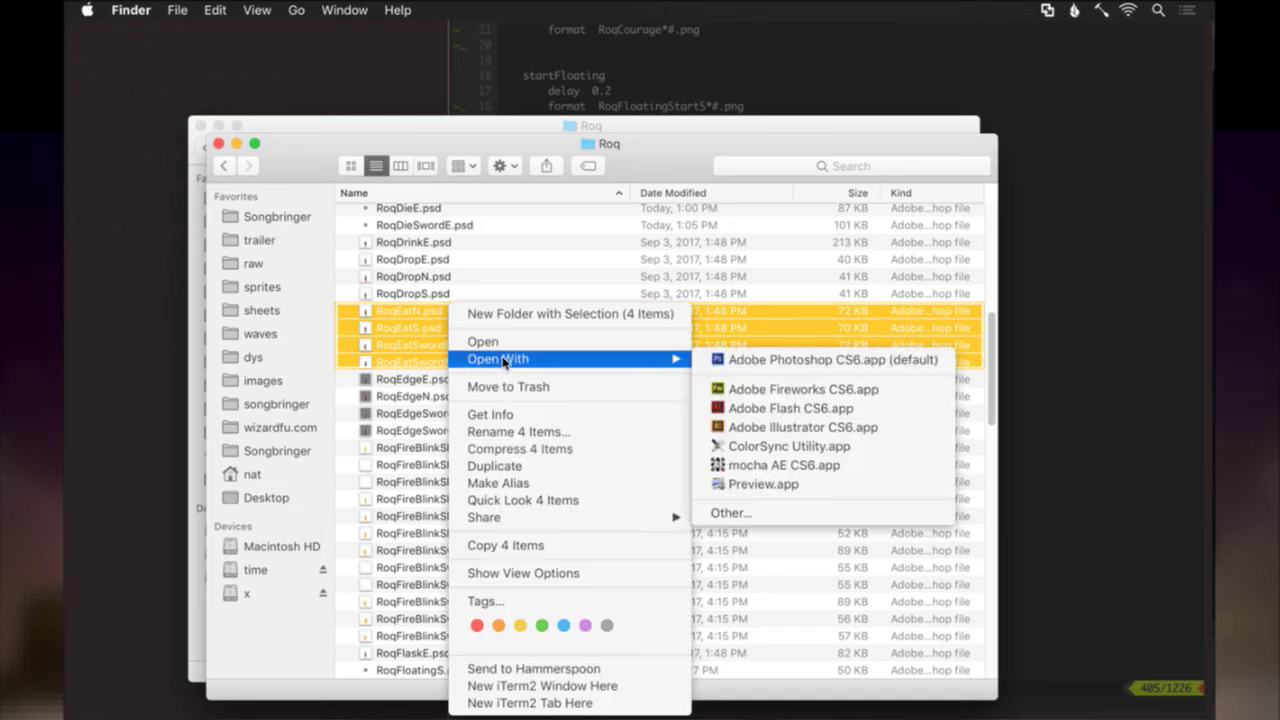
{"action": "left_click", "coordinate": [752, 361]}
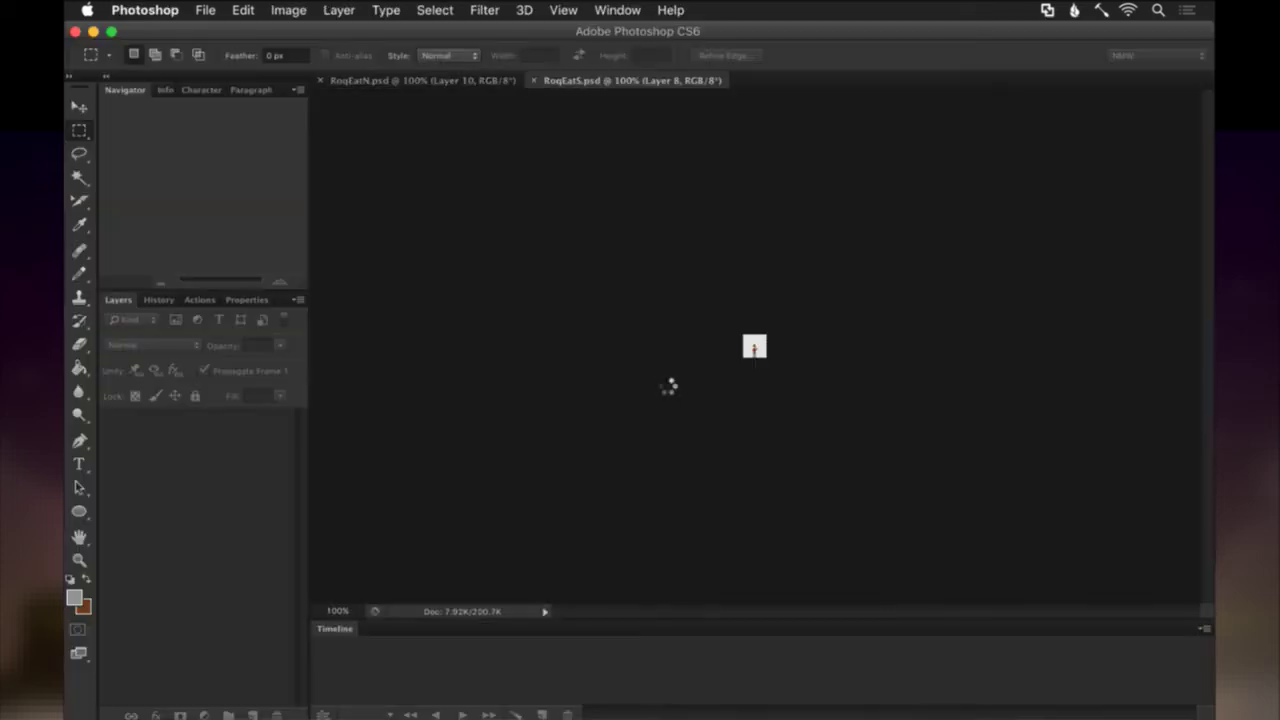
Fit each of the four opened eat sprite documents to the window.
{"action": "key", "text": "super+0"}
{"action": "key", "text": "ctrl+Tab"}
{"action": "key", "text": "super+0"}
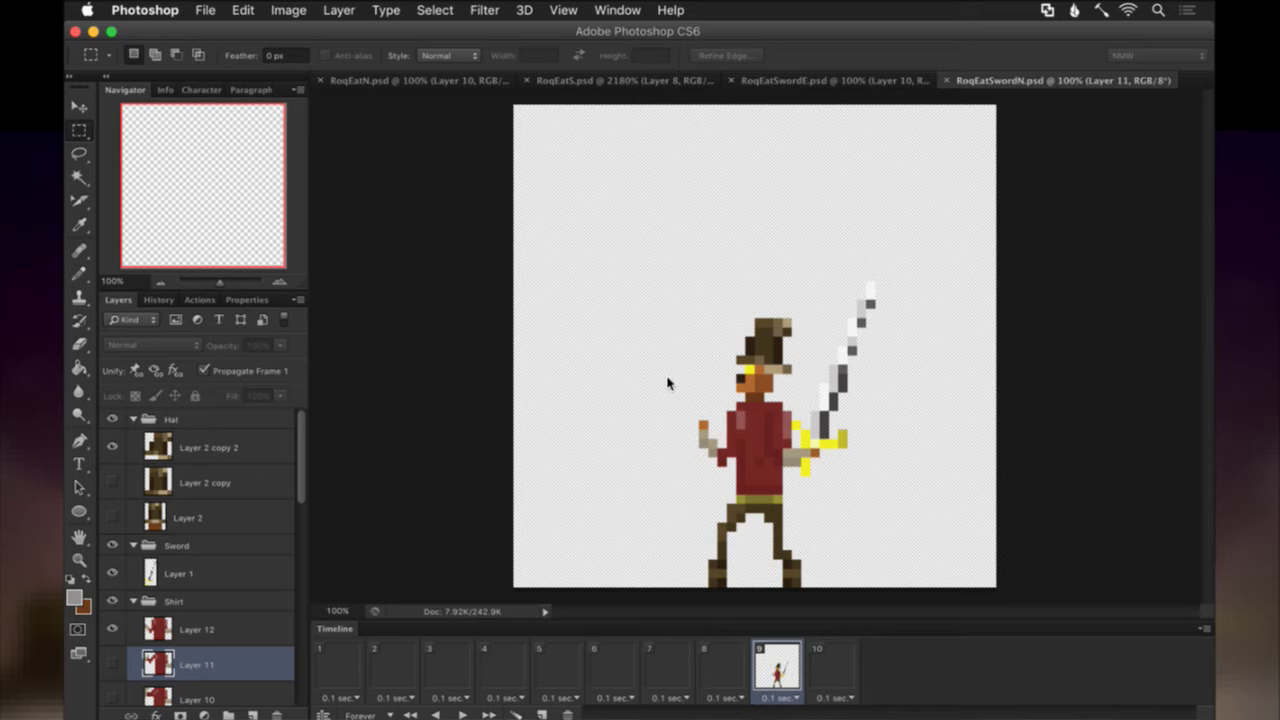
{"action": "key", "text": "ctrl+Tab"}
{"action": "key", "text": "super+0"}
{"action": "key", "text": "ctrl+Tab"}
{"action": "key", "text": "super+0"}
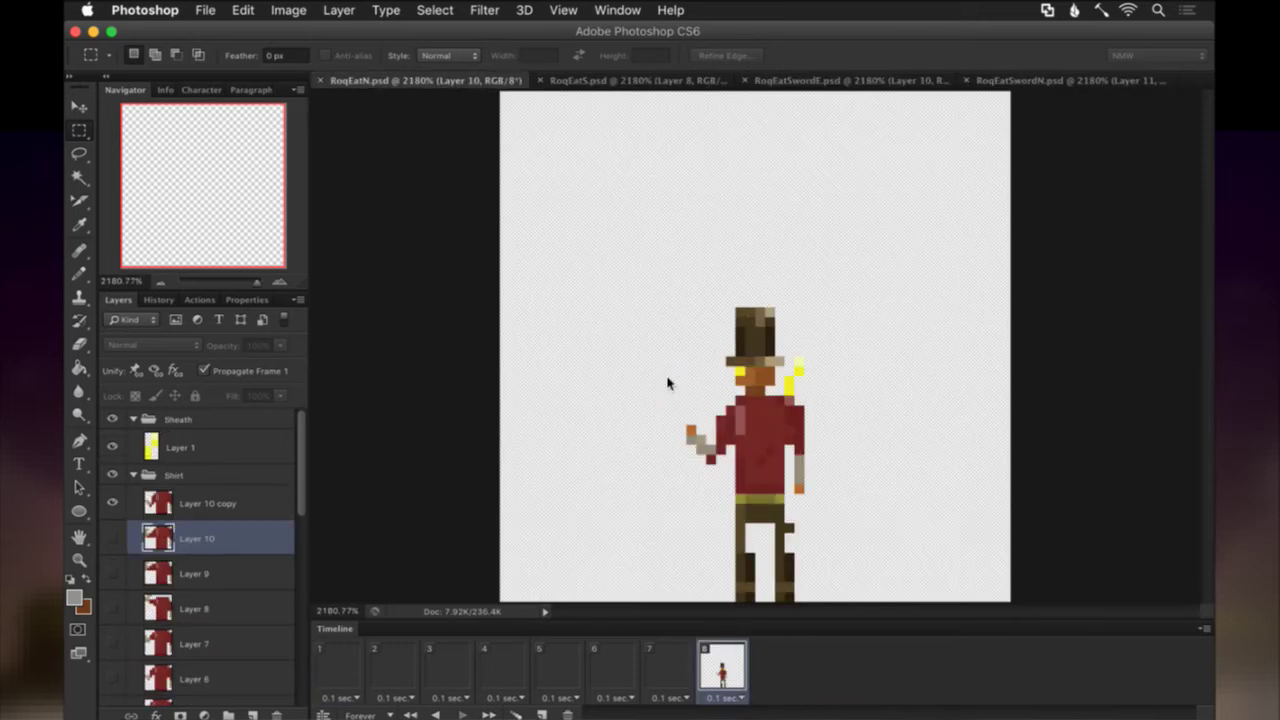
In RoqEatN.psd, show the gray color fill background layer across all eight frames and save the document.
{"action": "left_click", "coordinate": [376, 80]}
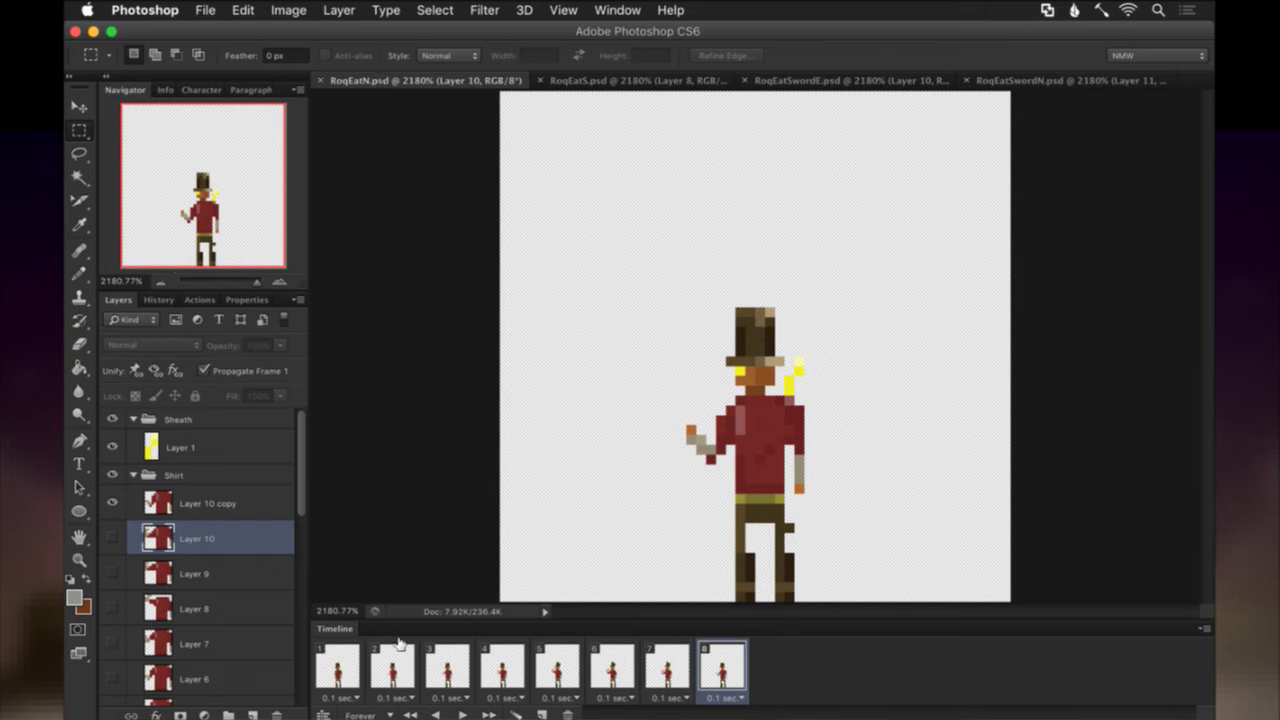
{"action": "left_click", "coordinate": [337, 665], "text": "shift"}
{"action": "scroll", "coordinate": [229, 632], "scroll_direction": "down", "scroll_amount": 10}
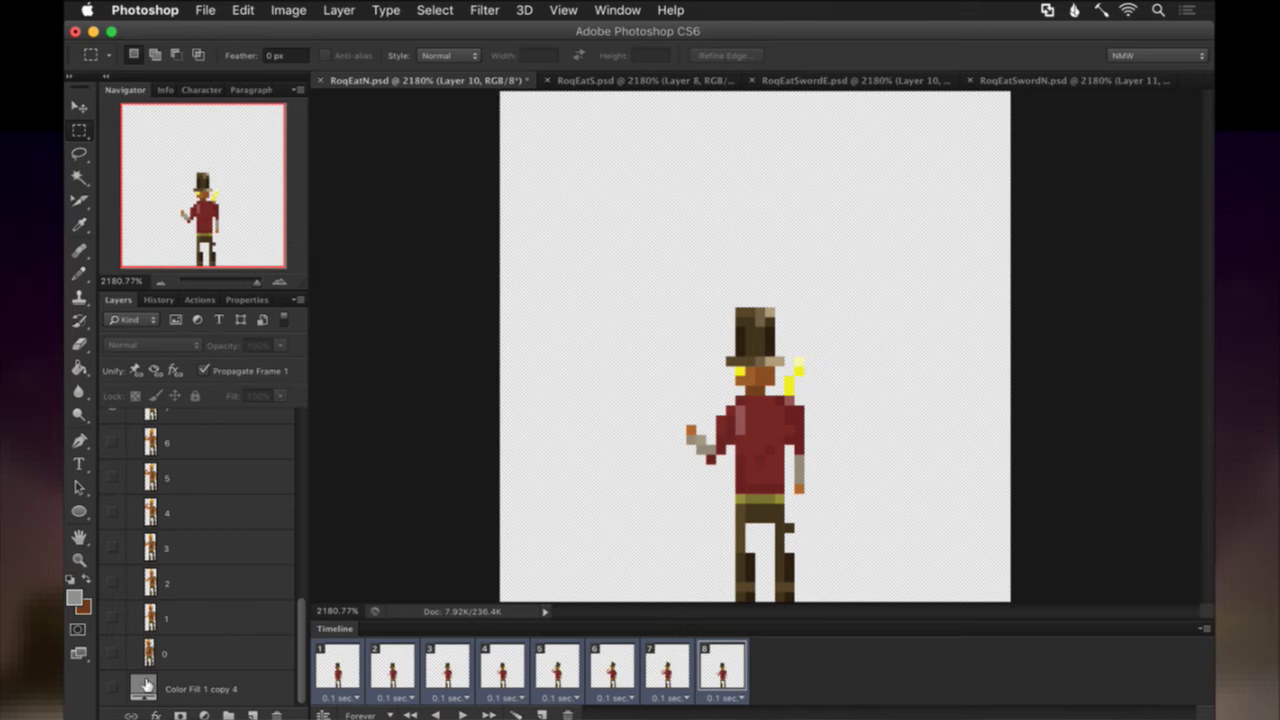
{"action": "left_click", "coordinate": [113, 689]}
{"action": "scroll", "coordinate": [177, 588], "scroll_direction": "up", "scroll_amount": 10}
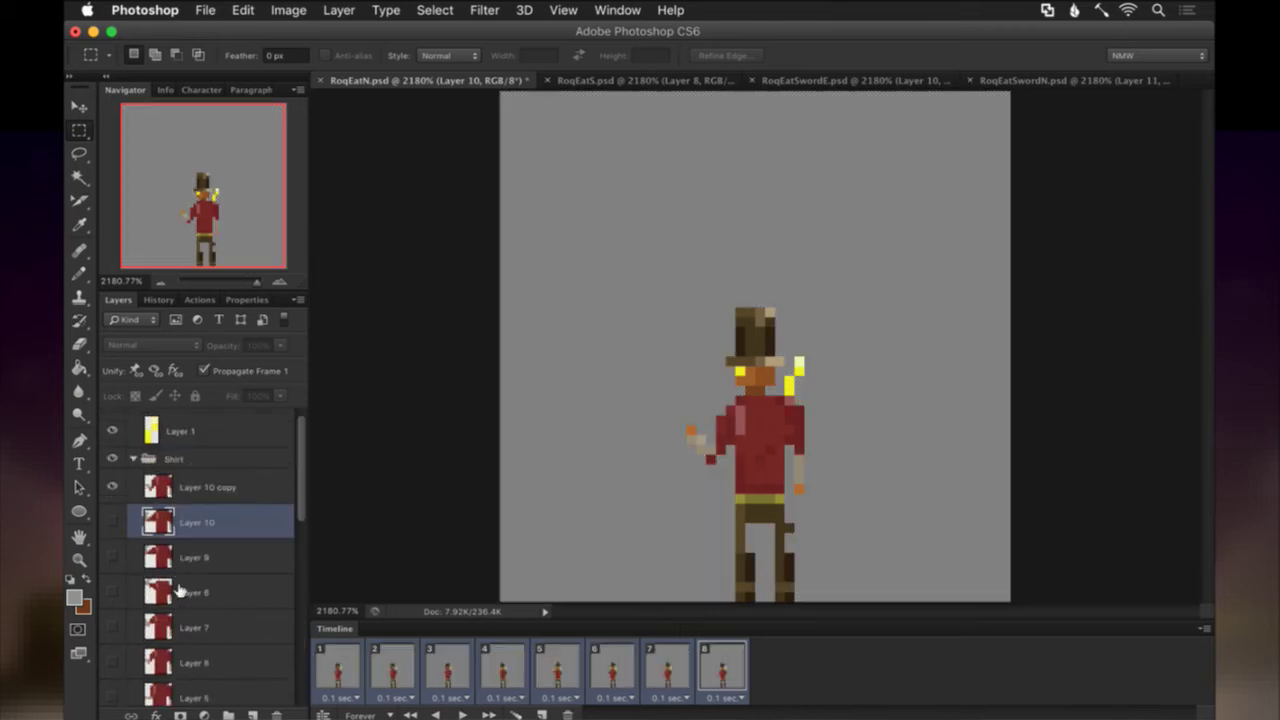
{"action": "scroll", "coordinate": [180, 585], "scroll_direction": "up", "scroll_amount": 4}
{"action": "key", "text": "ctrl+s"}
{"action": "key", "text": "F2"}
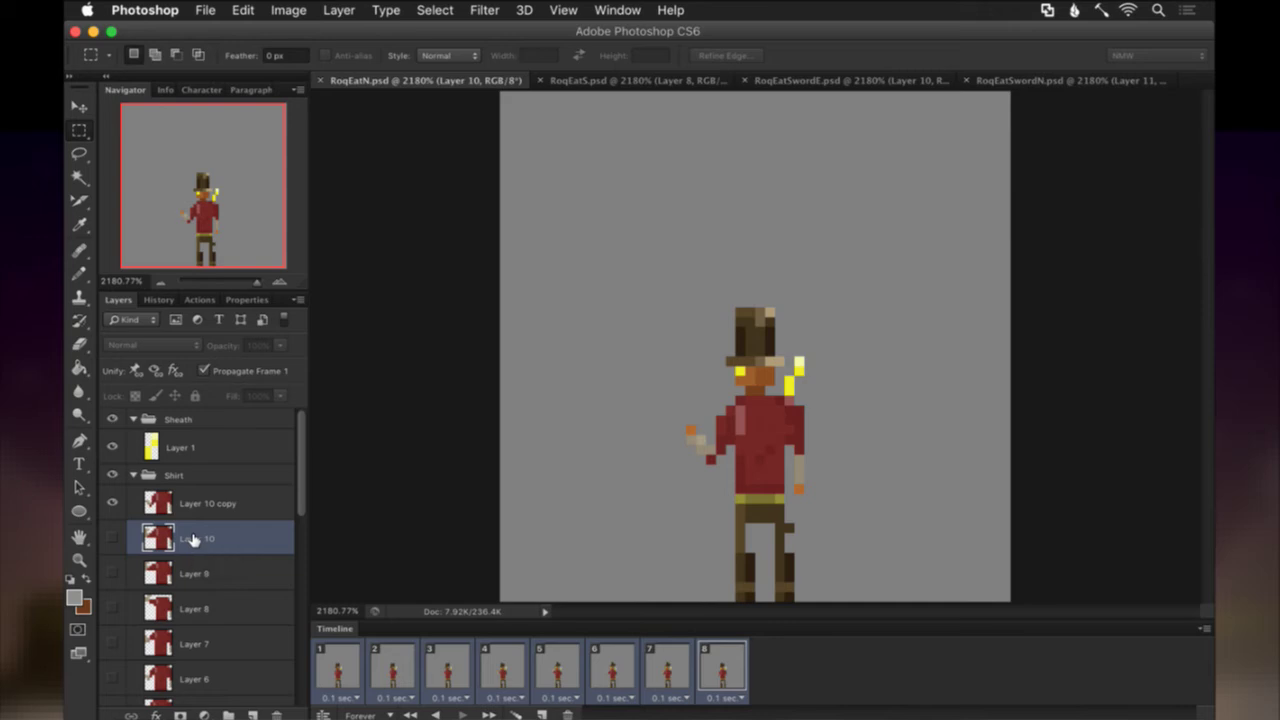
Close RoqEatN.psd, then show the gray color fill background across all eight frames of RoqEatS.psd and save it.
{"action": "key", "text": "super+w"}
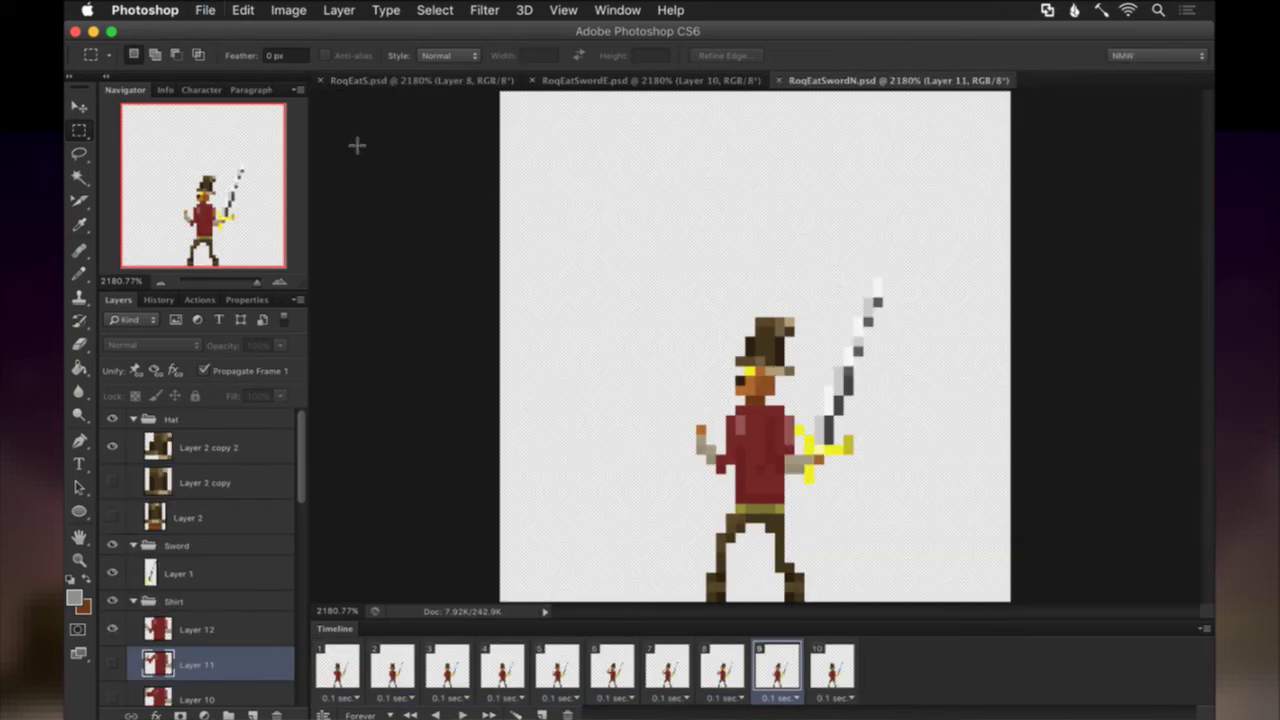
{"action": "left_click", "coordinate": [377, 80]}
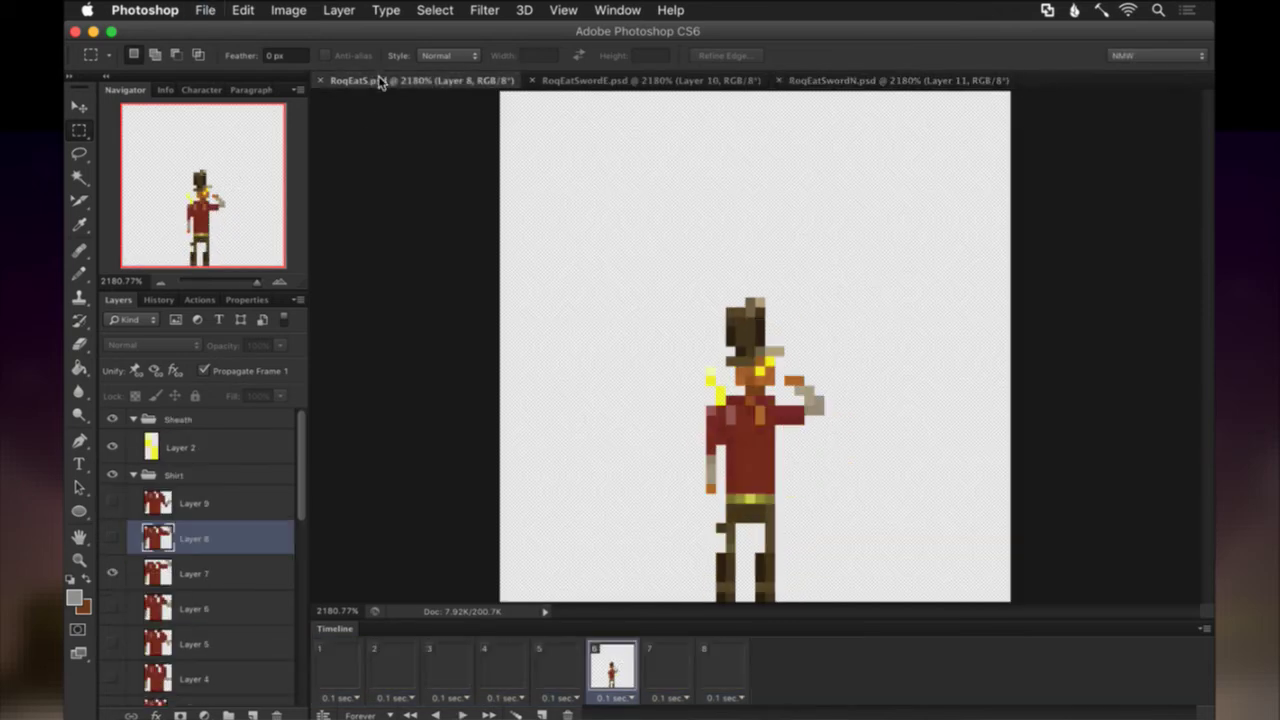
{"action": "left_click", "coordinate": [343, 662]}
{"action": "left_click", "coordinate": [684, 668], "text": "shift"}
{"action": "left_click", "coordinate": [704, 668], "text": "shift"}
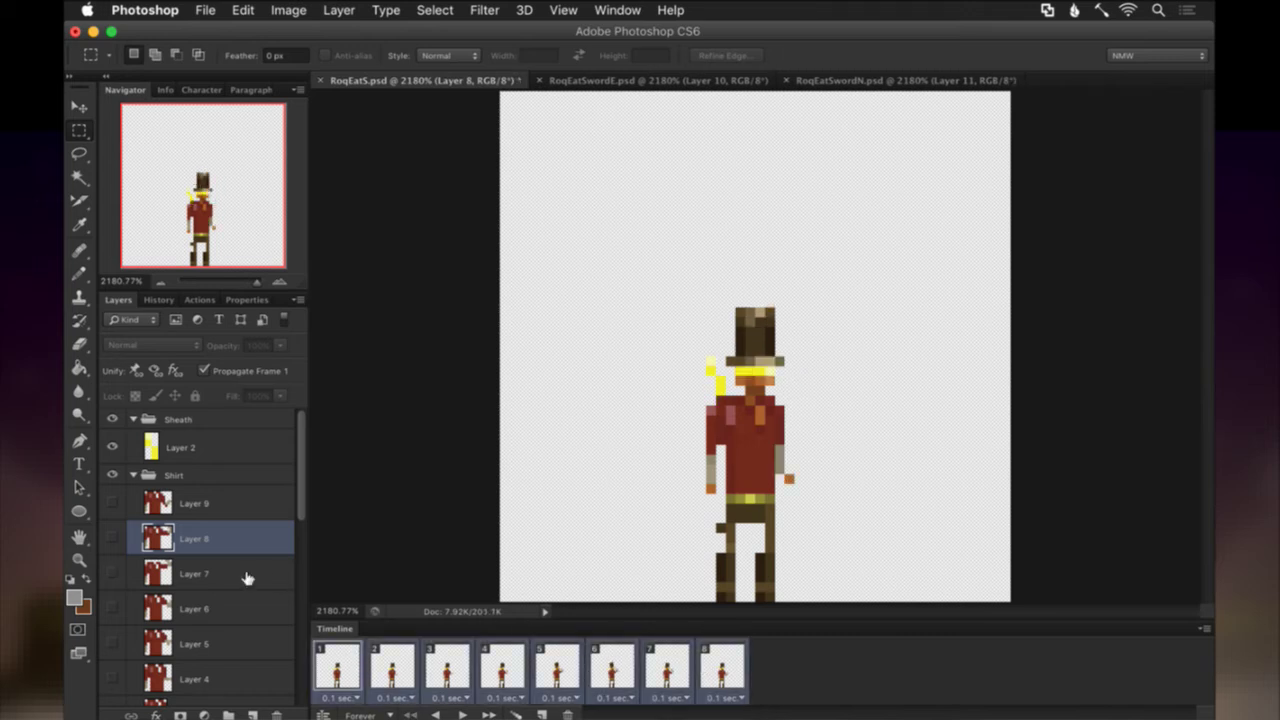
{"action": "scroll", "coordinate": [249, 577], "scroll_direction": "down", "scroll_amount": 10}
{"action": "left_click", "coordinate": [111, 680]}
{"action": "scroll", "coordinate": [212, 645], "scroll_direction": "up", "scroll_amount": 10}
{"action": "scroll", "coordinate": [212, 645], "scroll_direction": "up", "scroll_amount": 1}
{"action": "key", "text": "super+s"}
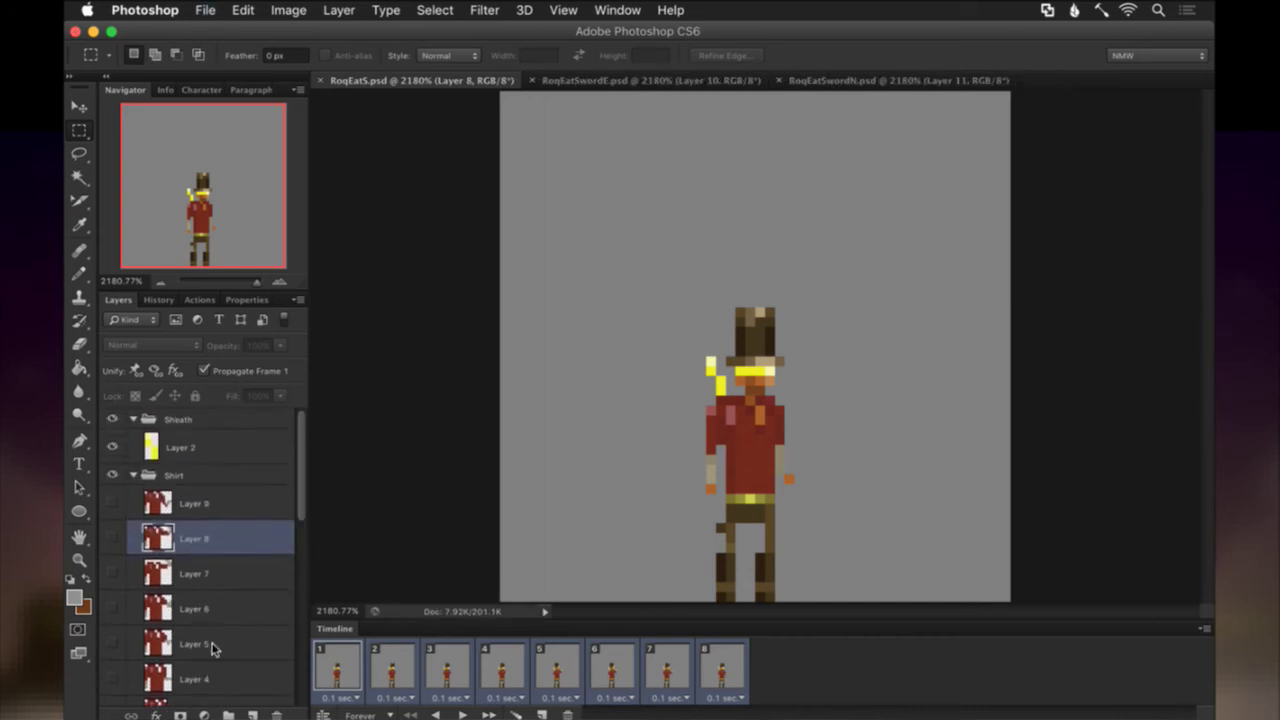
Run the sprite export action on RoqEatS.psd and close the document.
{"action": "key", "text": "F2"}
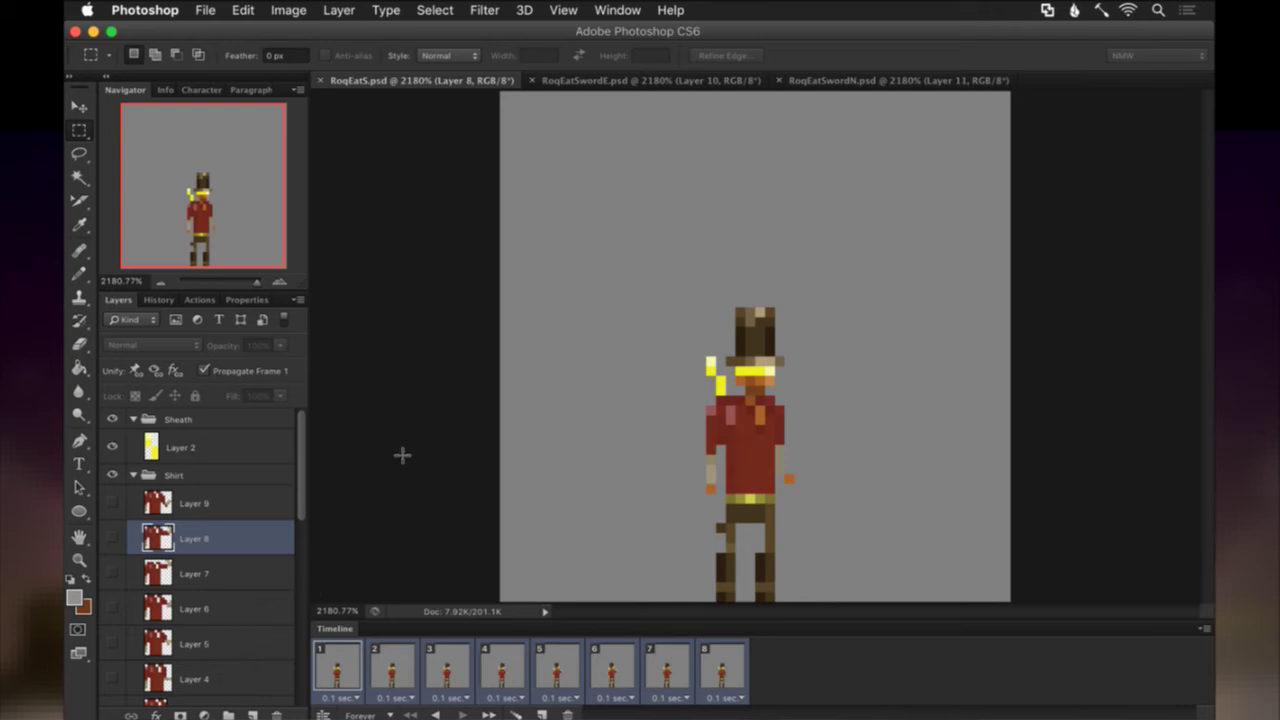
{"action": "key", "text": "super+w"}
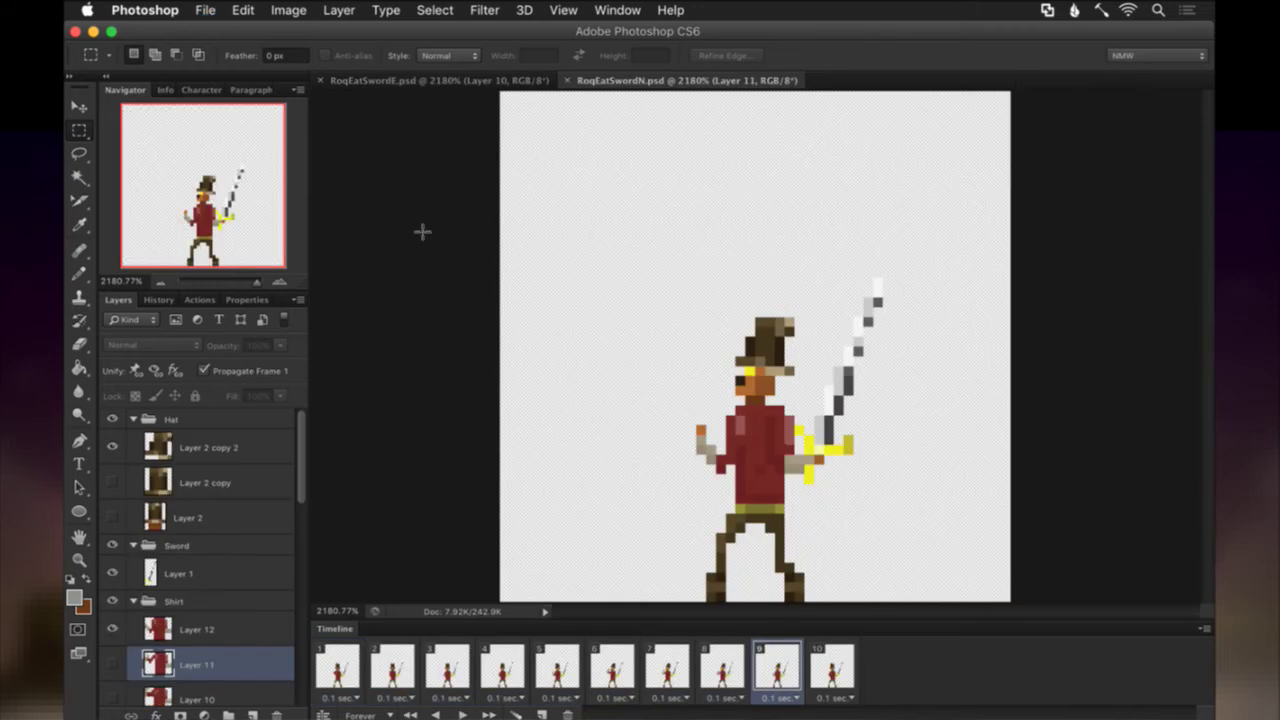
In RoqEatSwordE.psd, show the Color Fill 1 copy 4 background layer across all nine frames and save the document.
{"action": "left_click", "coordinate": [400, 84]}
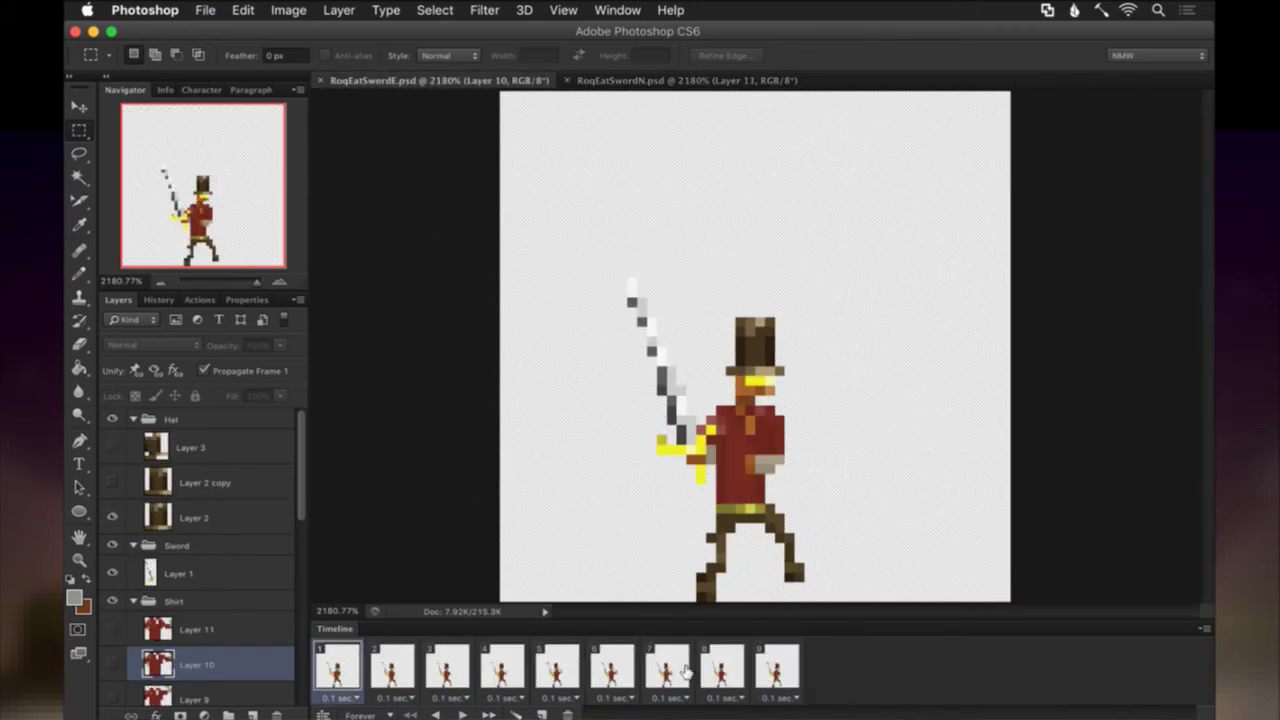
{"action": "scroll", "coordinate": [210, 620], "scroll_direction": "down", "scroll_amount": 5}
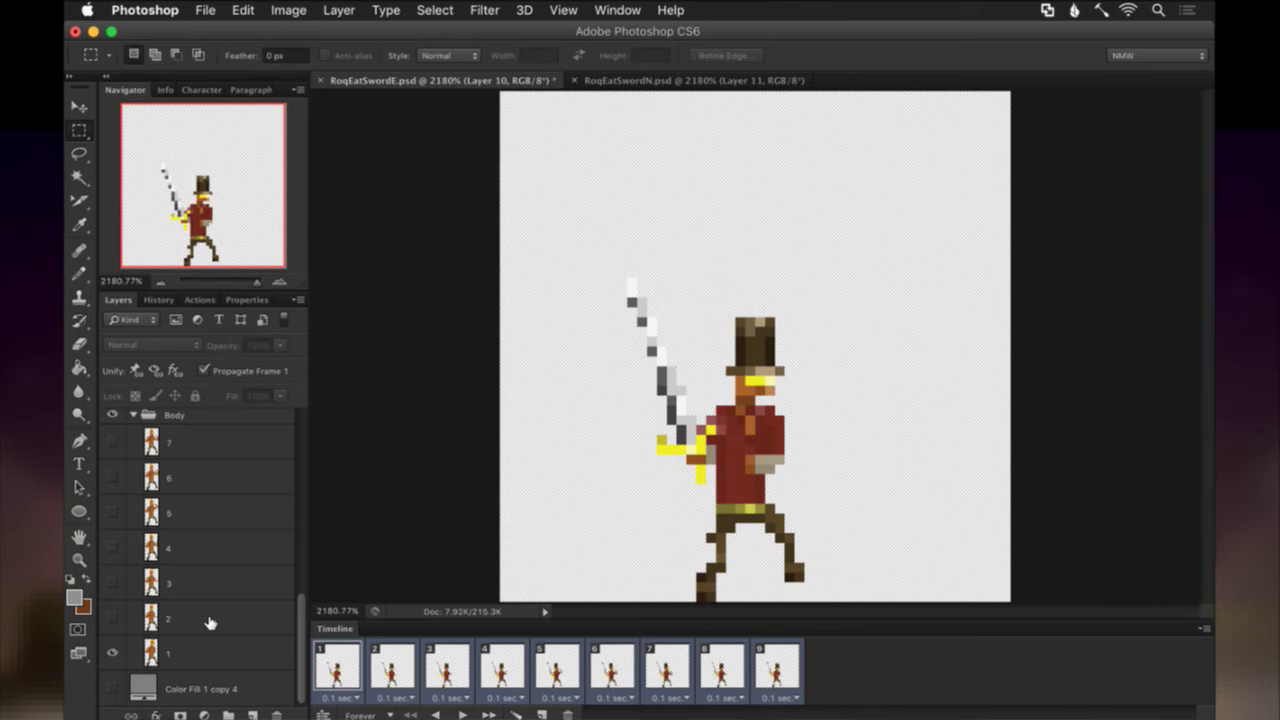
{"action": "left_click", "coordinate": [113, 689]}
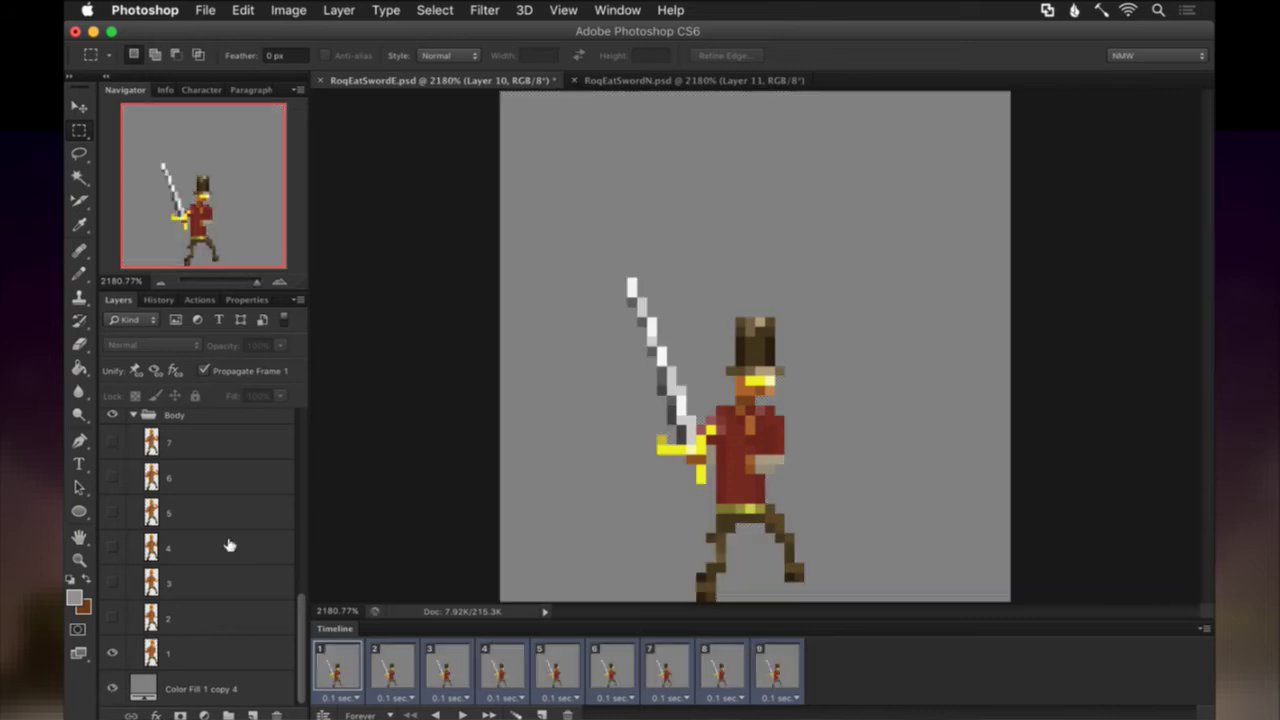
{"action": "scroll", "coordinate": [220, 557], "scroll_direction": "up", "scroll_amount": 10}
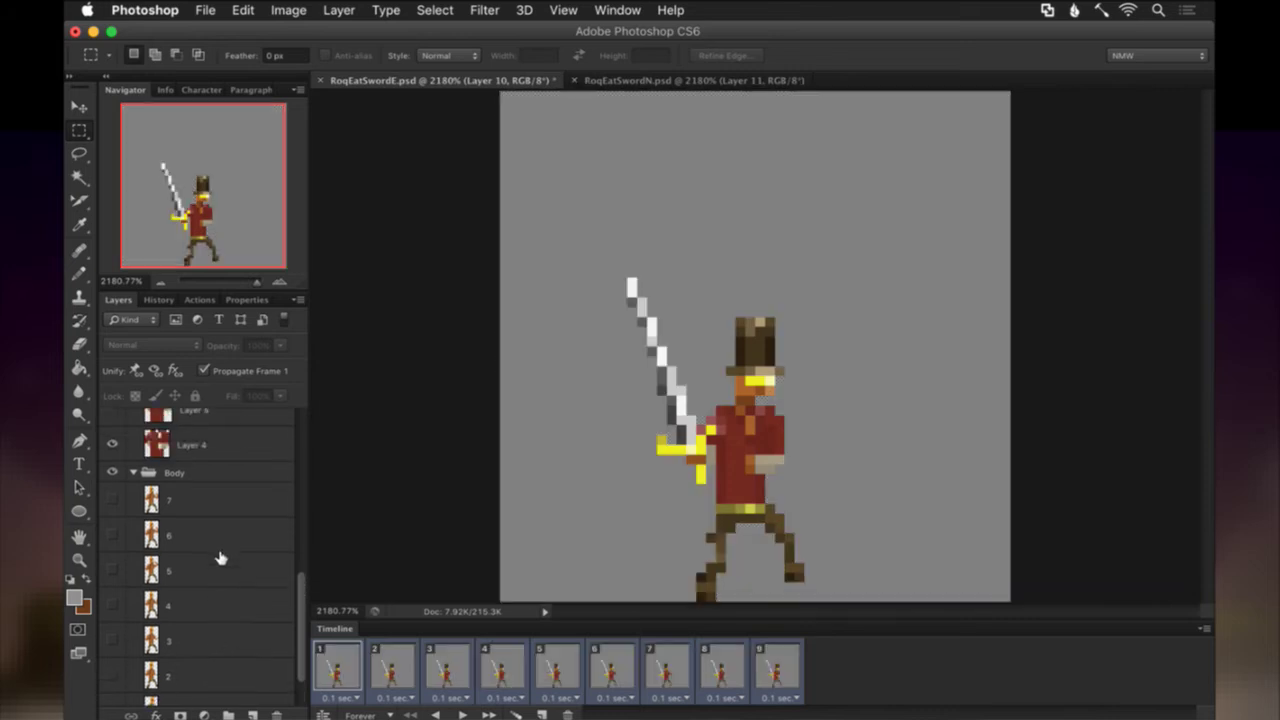
{"action": "key", "text": "ctrl+s"}
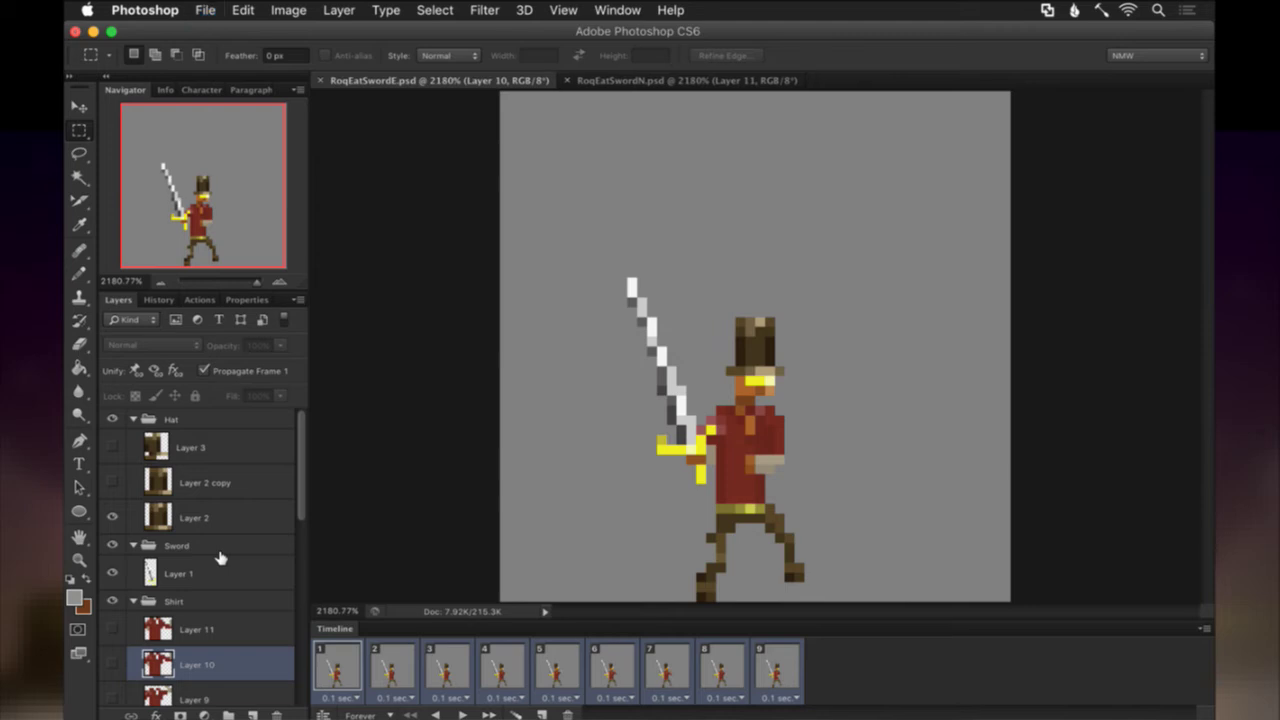
Rename the Sword layer group in RoqEatSwordE.psd to Body, run the sprite export and close the document.
{"action": "key", "text": "ctrl+alt+shift+s"}
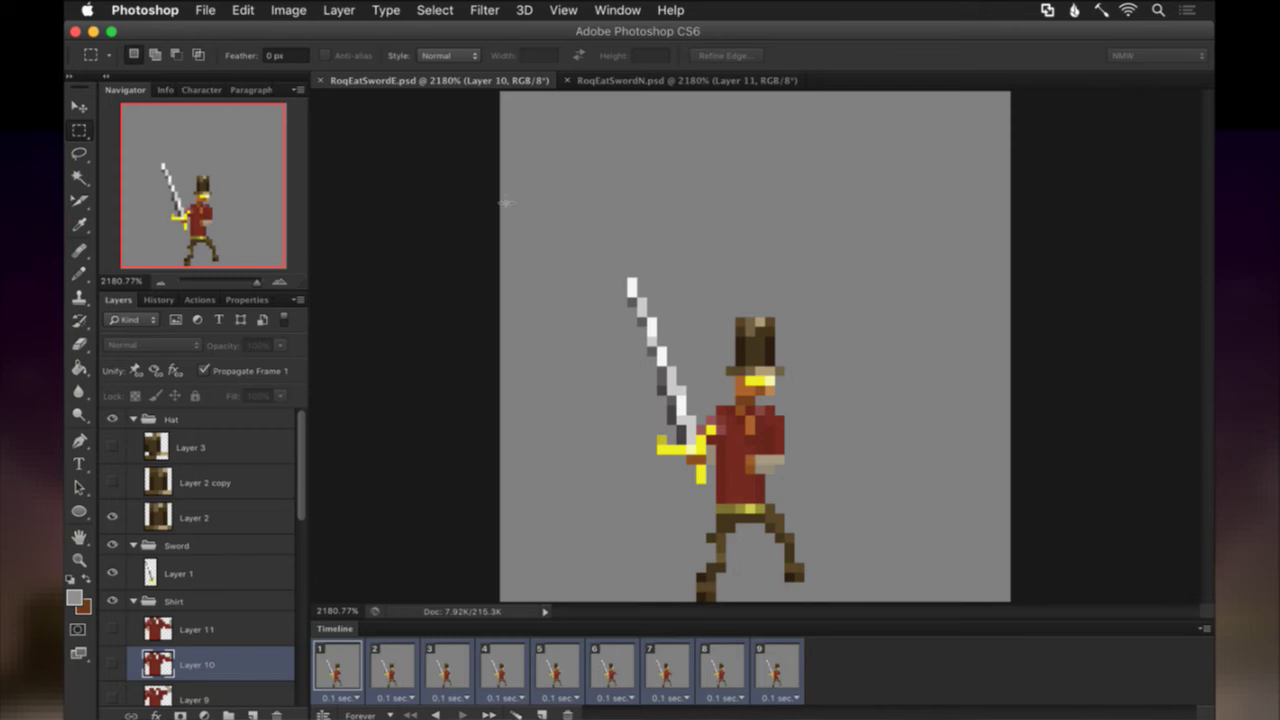
{"action": "left_click", "coordinate": [184, 546]}
{"action": "double_click", "coordinate": [180, 546]}
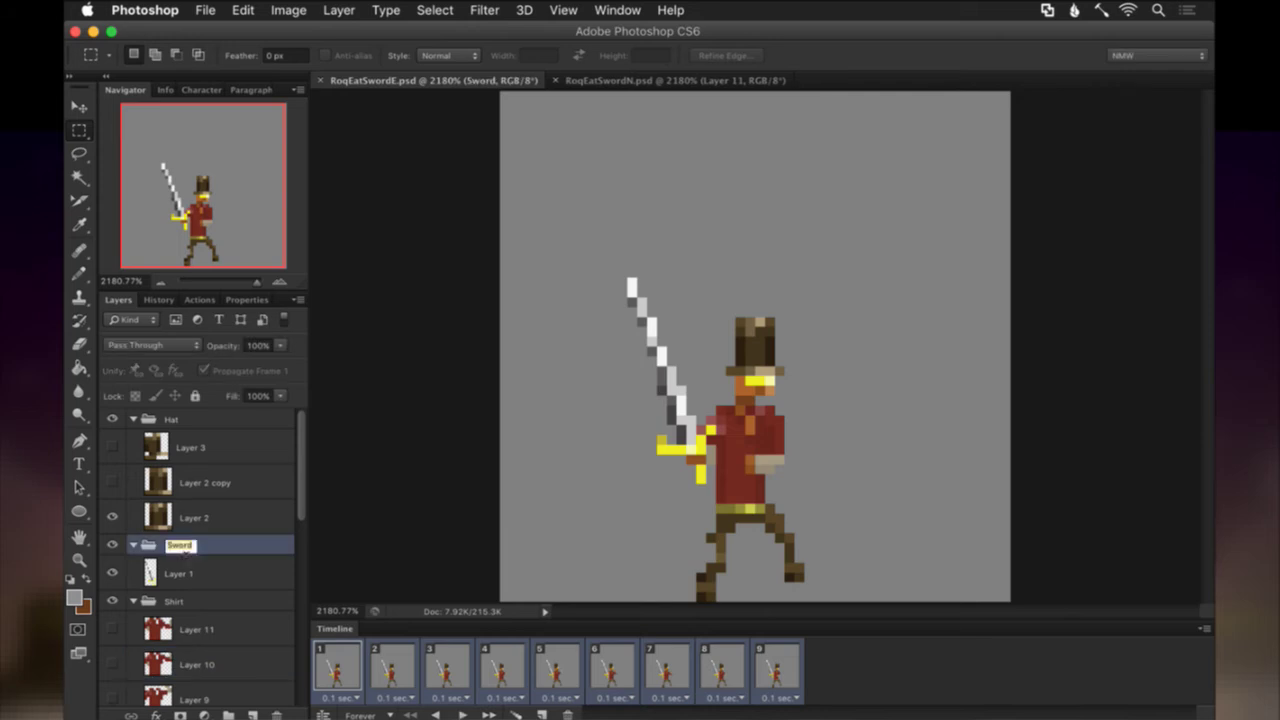
{"action": "key", "text": "Return"}
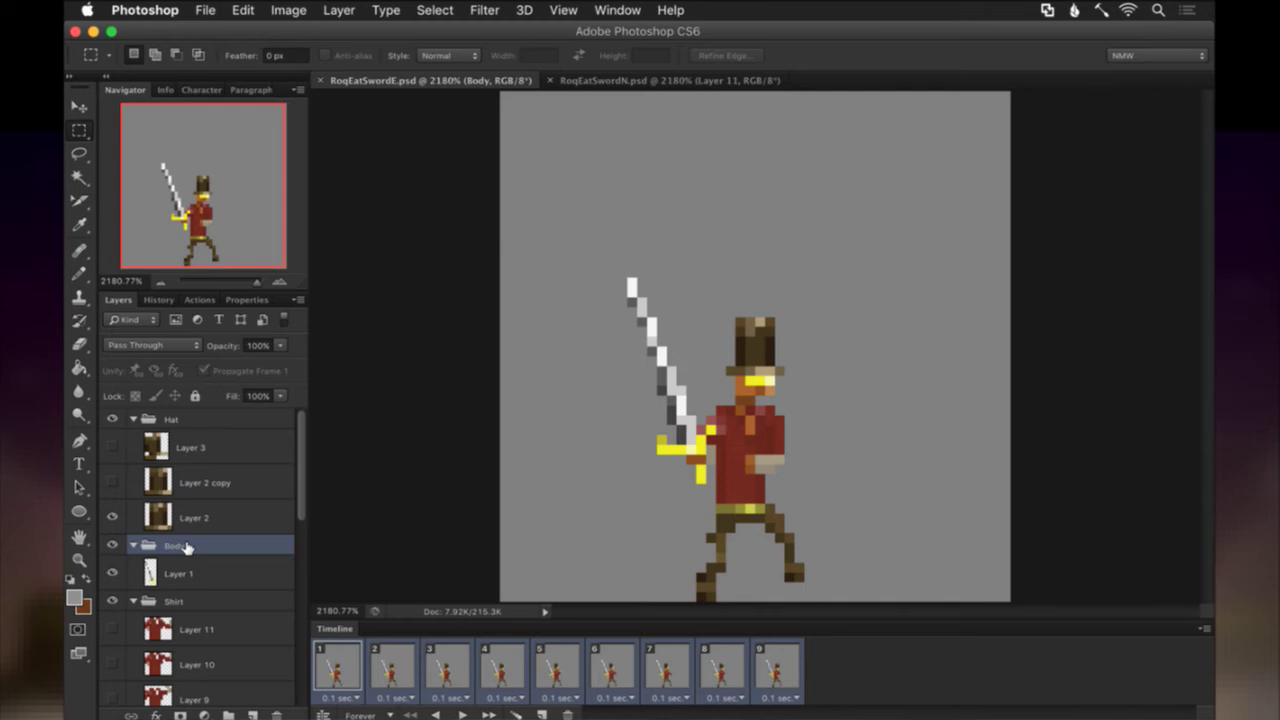
{"action": "key", "text": "F1"}
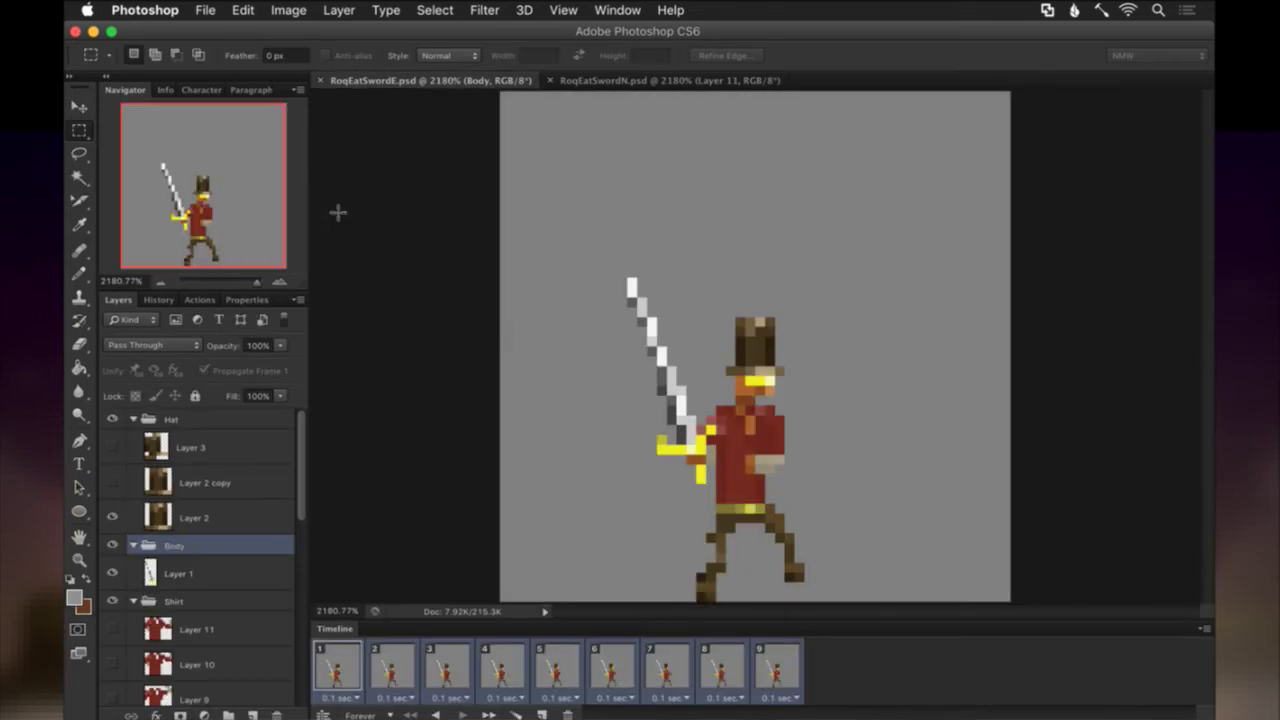
{"action": "key", "text": "super+w"}
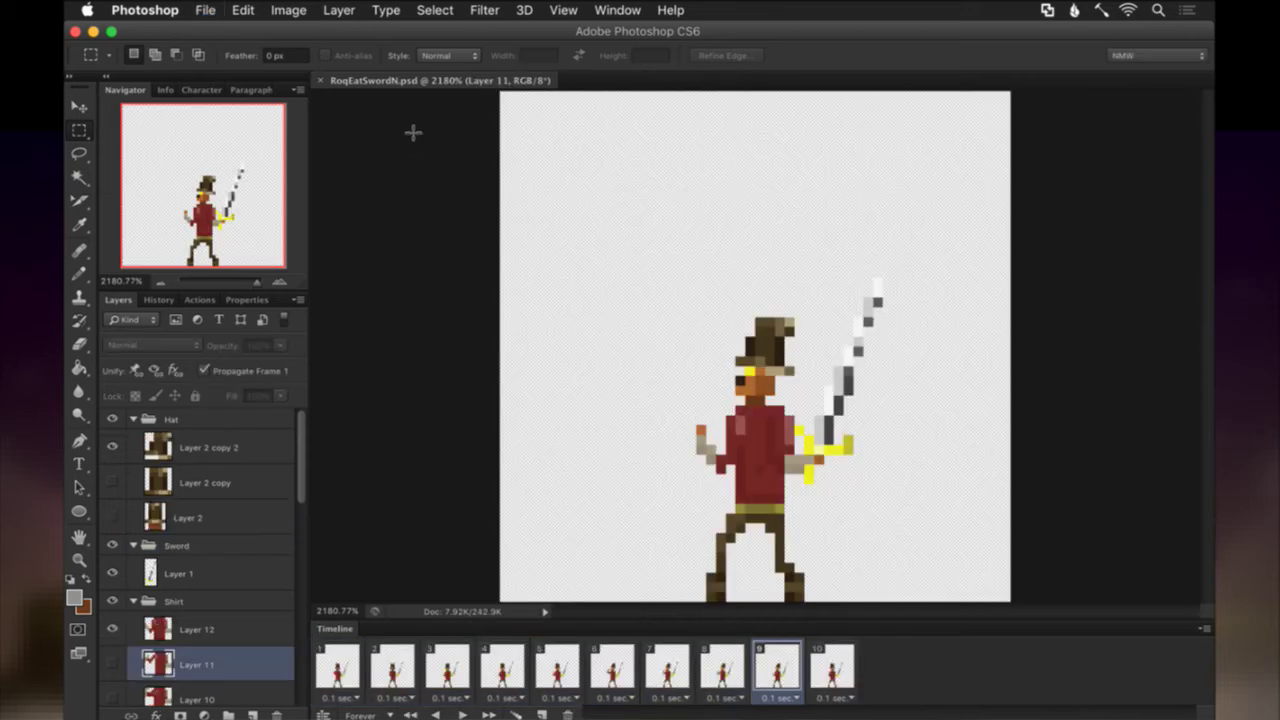
In RoqEatSwordN.psd, show the Color Fill 1 copy 4 background layer across all ten frames.
{"action": "left_click", "coordinate": [350, 678]}
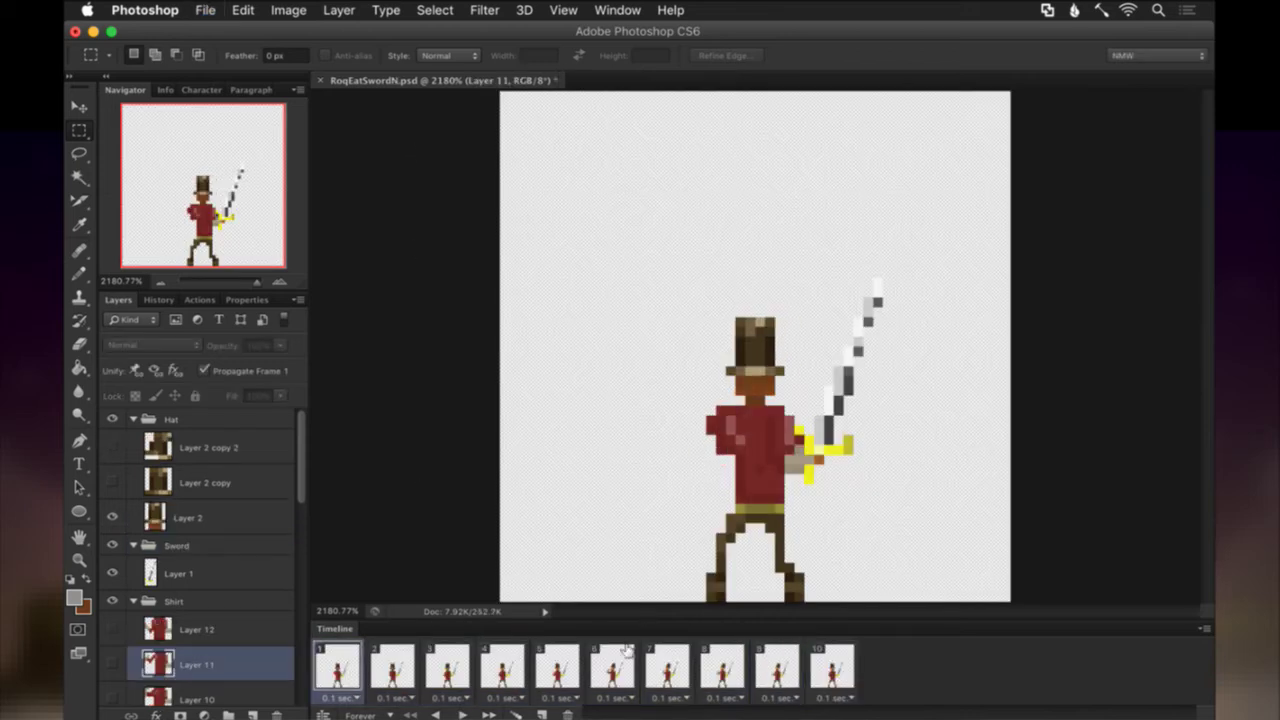
{"action": "left_click", "coordinate": [850, 665], "text": "shift"}
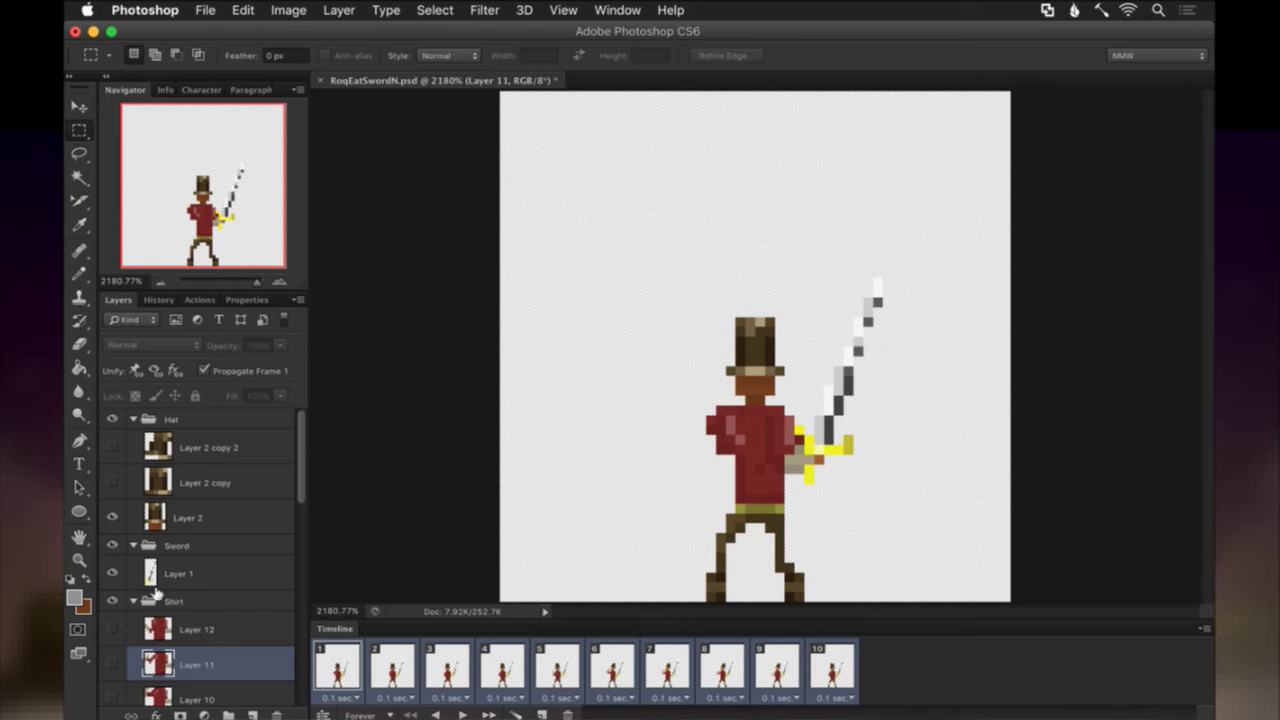
{"action": "scroll", "coordinate": [156, 590], "scroll_direction": "down", "scroll_amount": 10}
{"action": "left_click", "coordinate": [113, 688]}
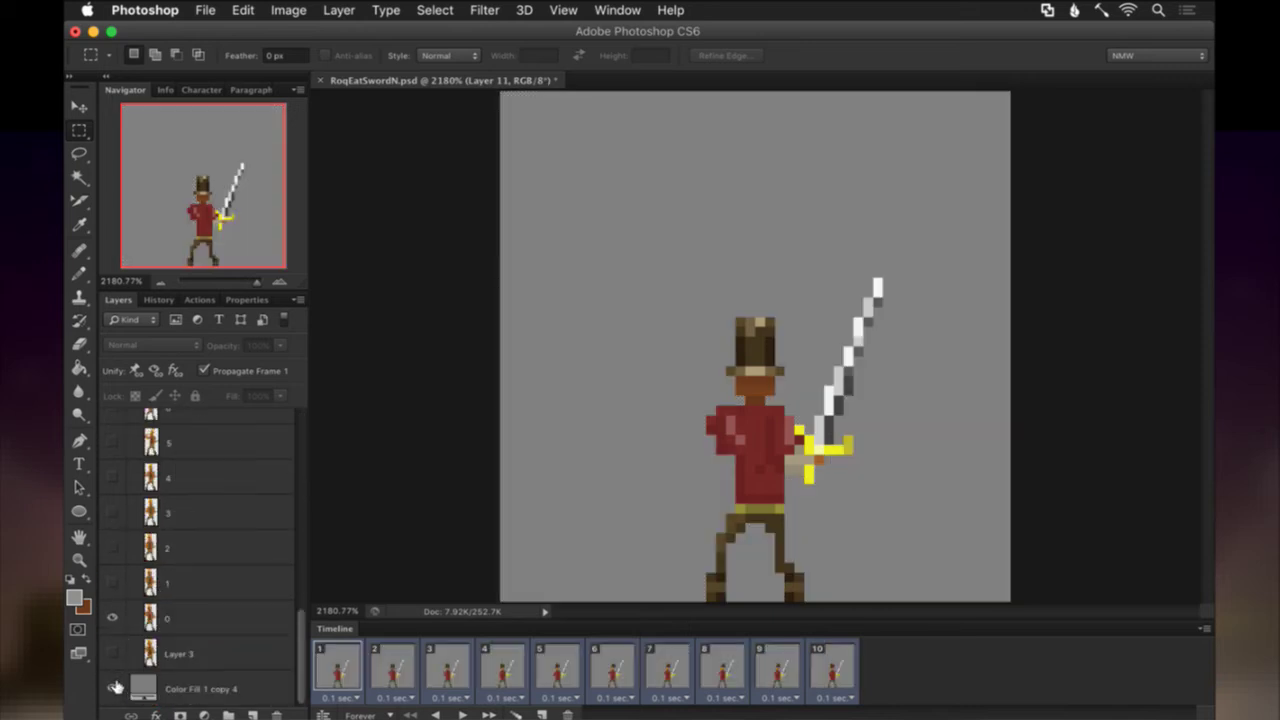
Rename the Sword layer group in RoqEatSwordN.psd to Body.
{"action": "scroll", "coordinate": [140, 640], "scroll_direction": "up", "scroll_amount": 10}
{"action": "double_click", "coordinate": [175, 545]}
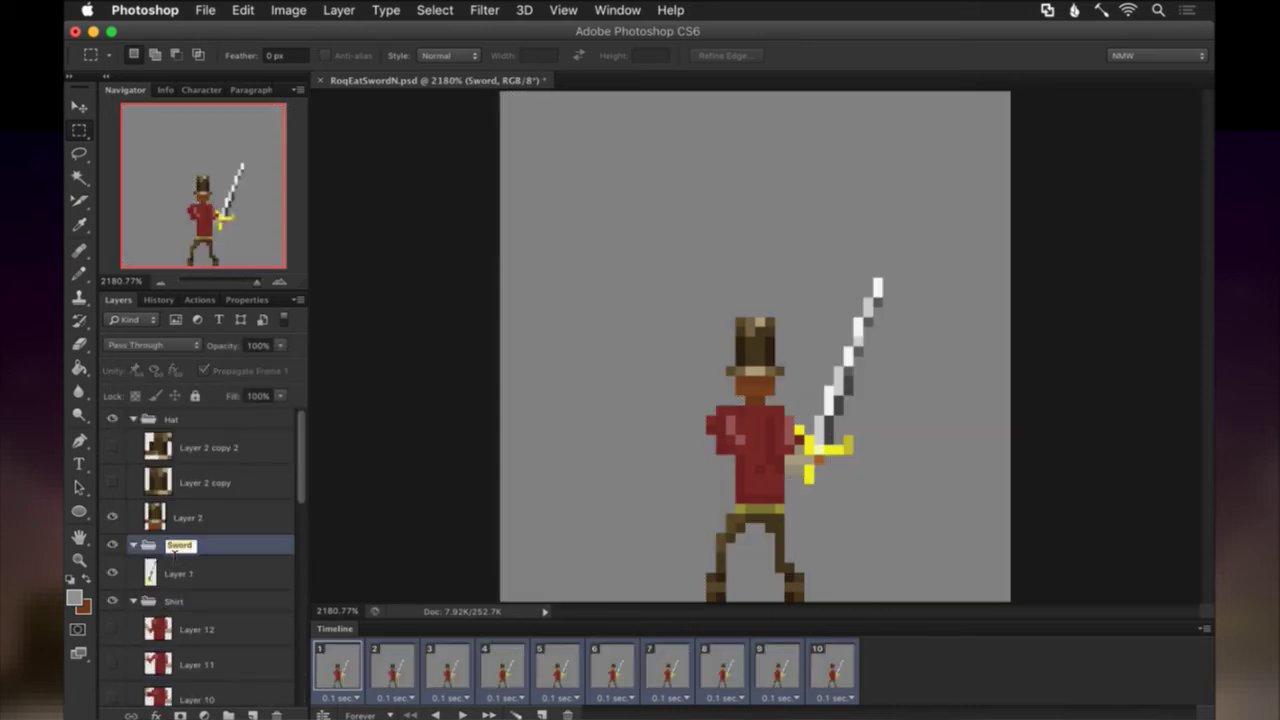
{"action": "type", "text": "Body"}
{"action": "key", "text": "Return"}
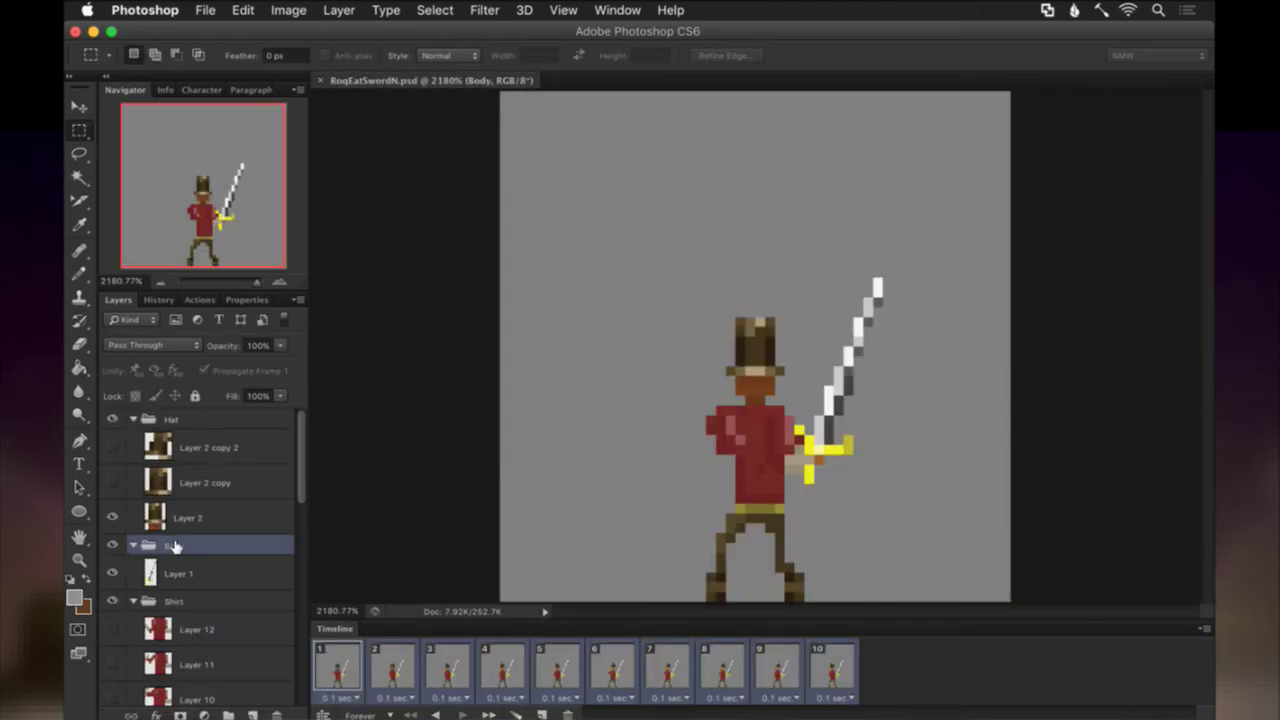
Switch to iTerm2, save Roq.txt with :up and start the debug build of the game.
{"action": "key", "text": "super+Tab"}
{"action": "key", "text": "super+Tab"}
{"action": "key", "text": "super+Tab"}
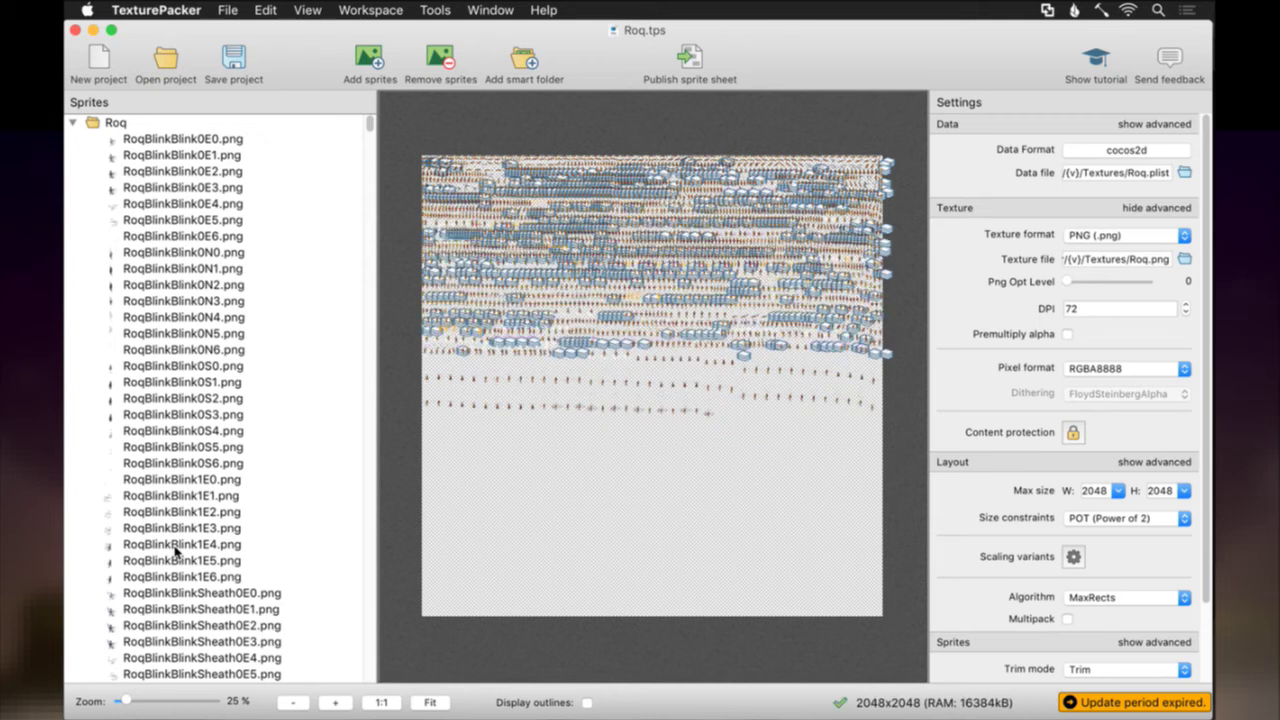
{"action": "key", "text": "super+Tab"}
{"action": "key", "text": "super+Tab"}
{"action": "key", "text": "super+Tab"}
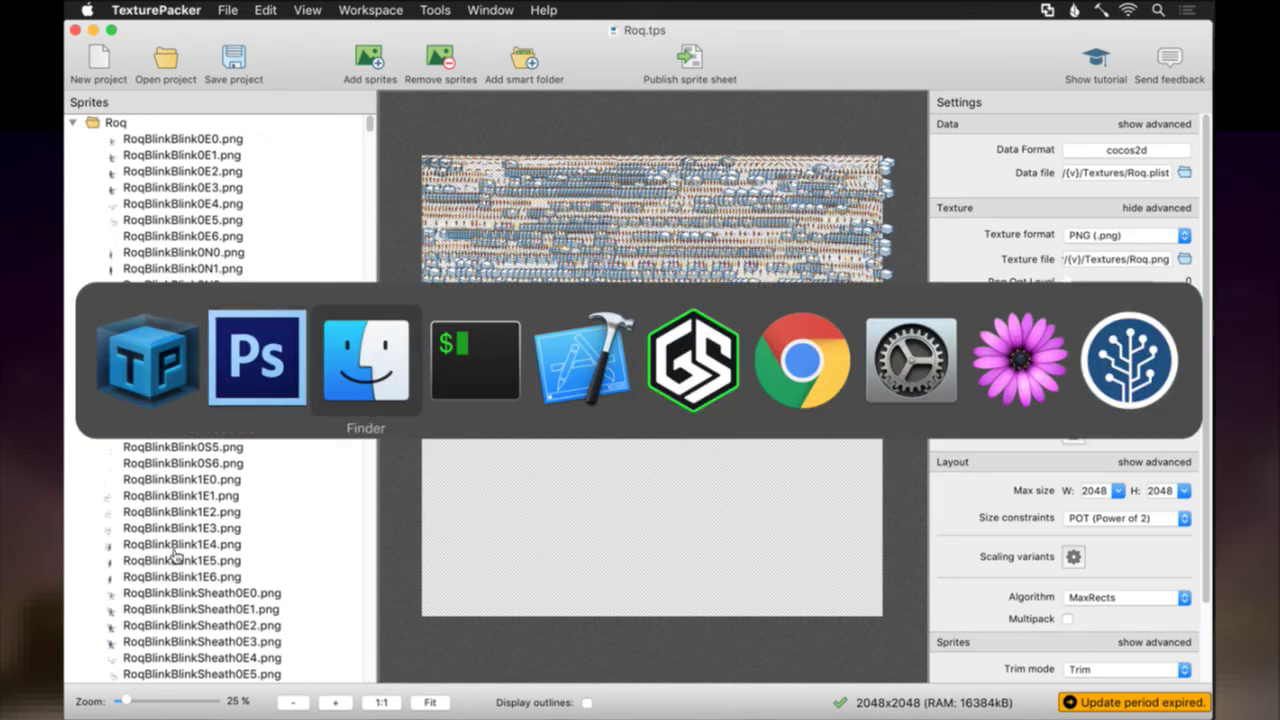
{"action": "type", "text": ":up"}
{"action": "key", "text": "Return"}
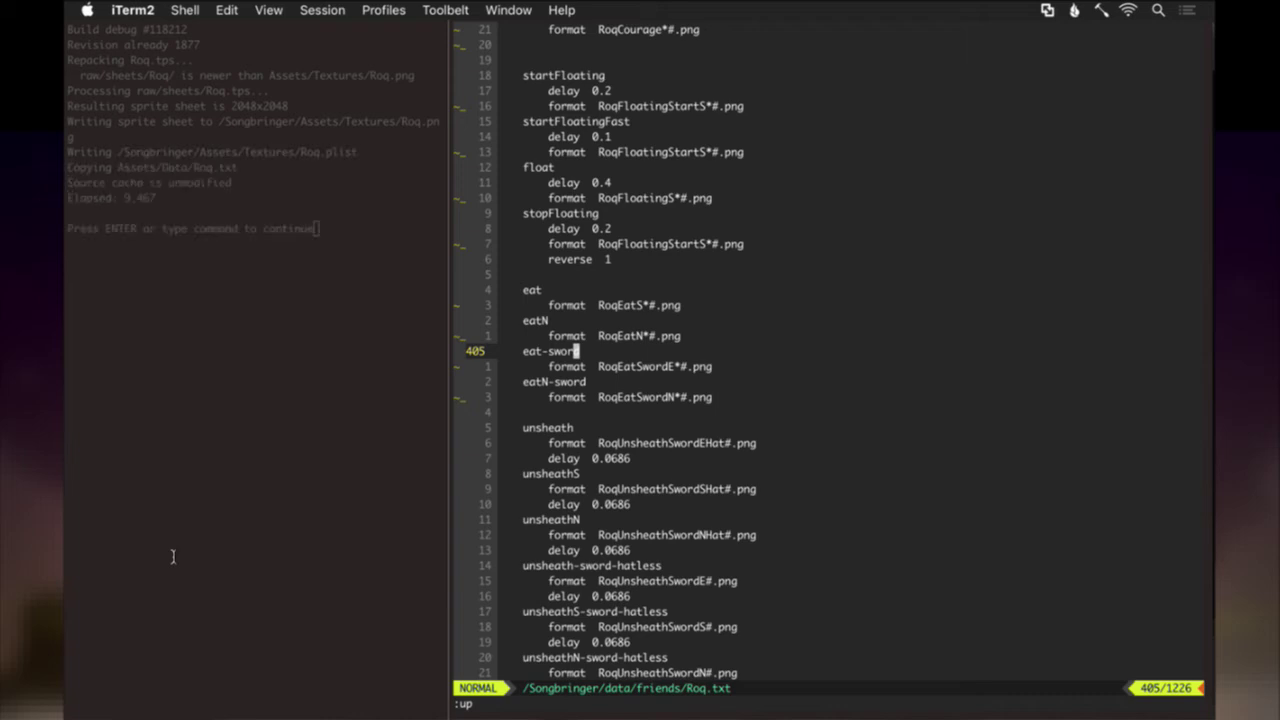
{"action": "type", "text": ":up"}
{"action": "key", "text": "Return"}
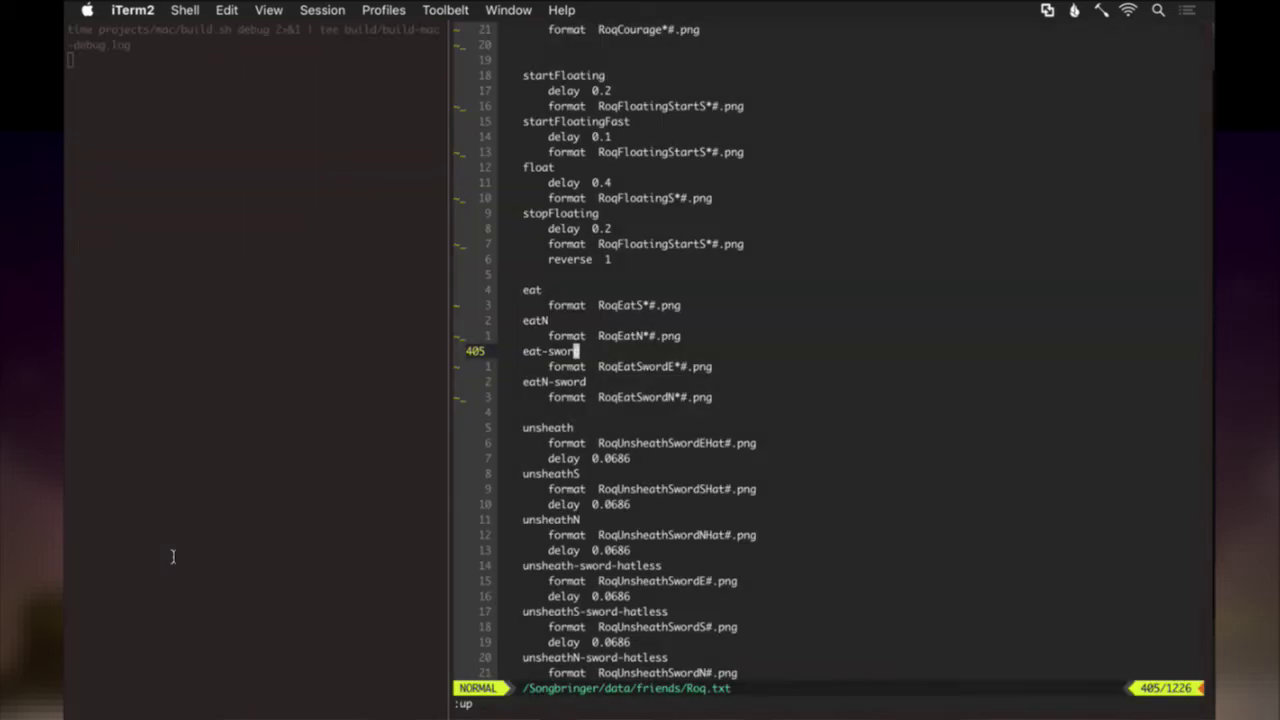
In the running game, walk Roq around, draw his sword and make him eat to check the sword eating animation.
{"action": "left_click", "coordinate": [173, 553]}
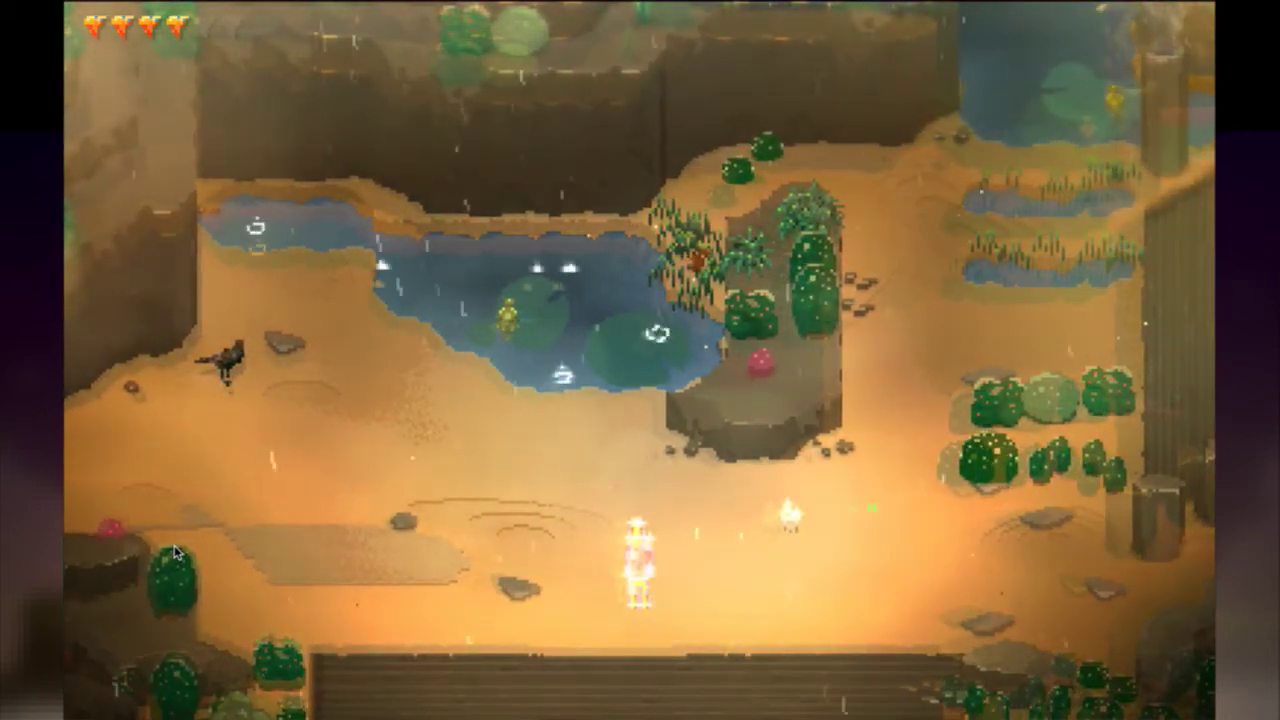
{"action": "key", "text": "w"}
{"action": "key", "text": "a"}
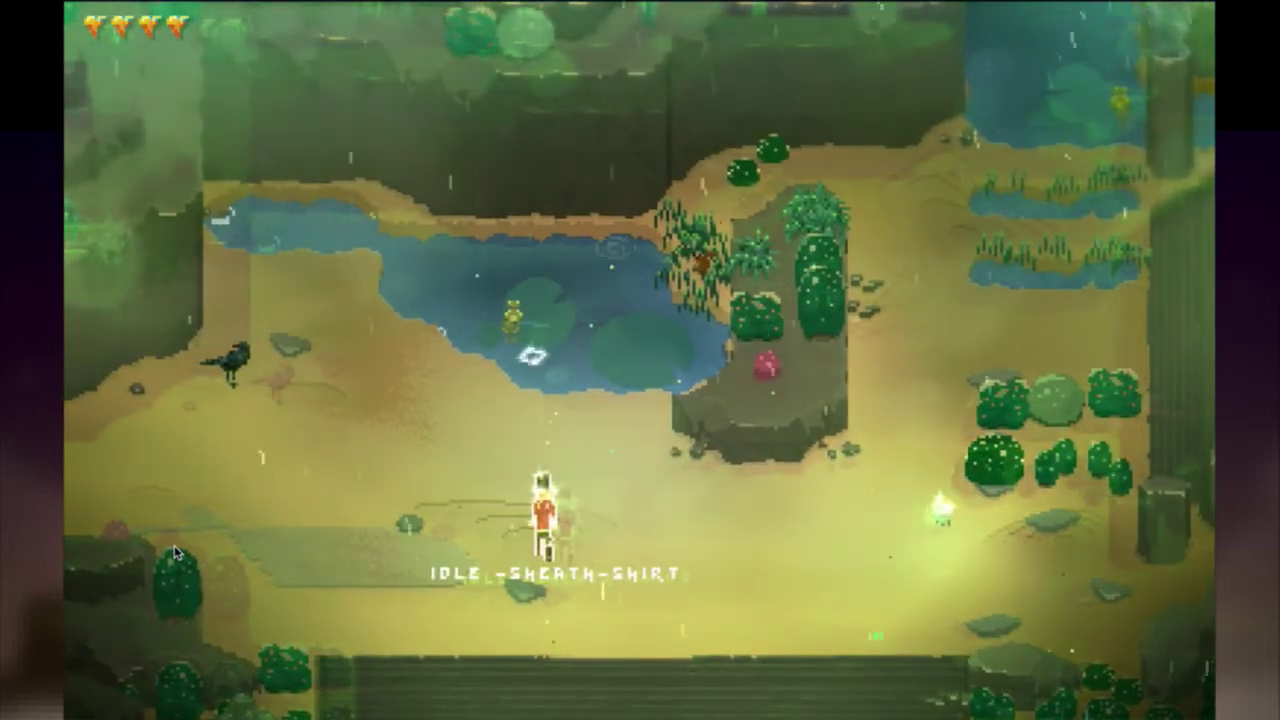
{"action": "key", "text": "a"}
{"action": "key", "text": "space"}
{"action": "key", "text": "w"}
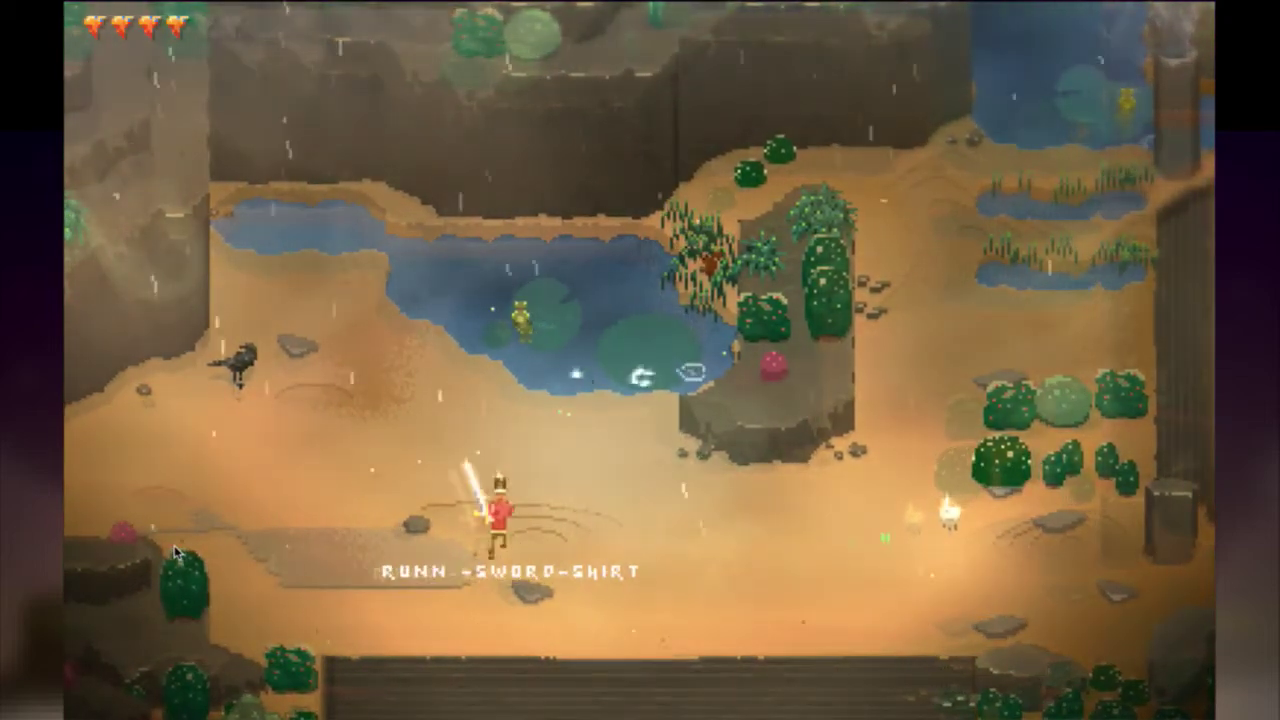
{"action": "key", "text": "a"}
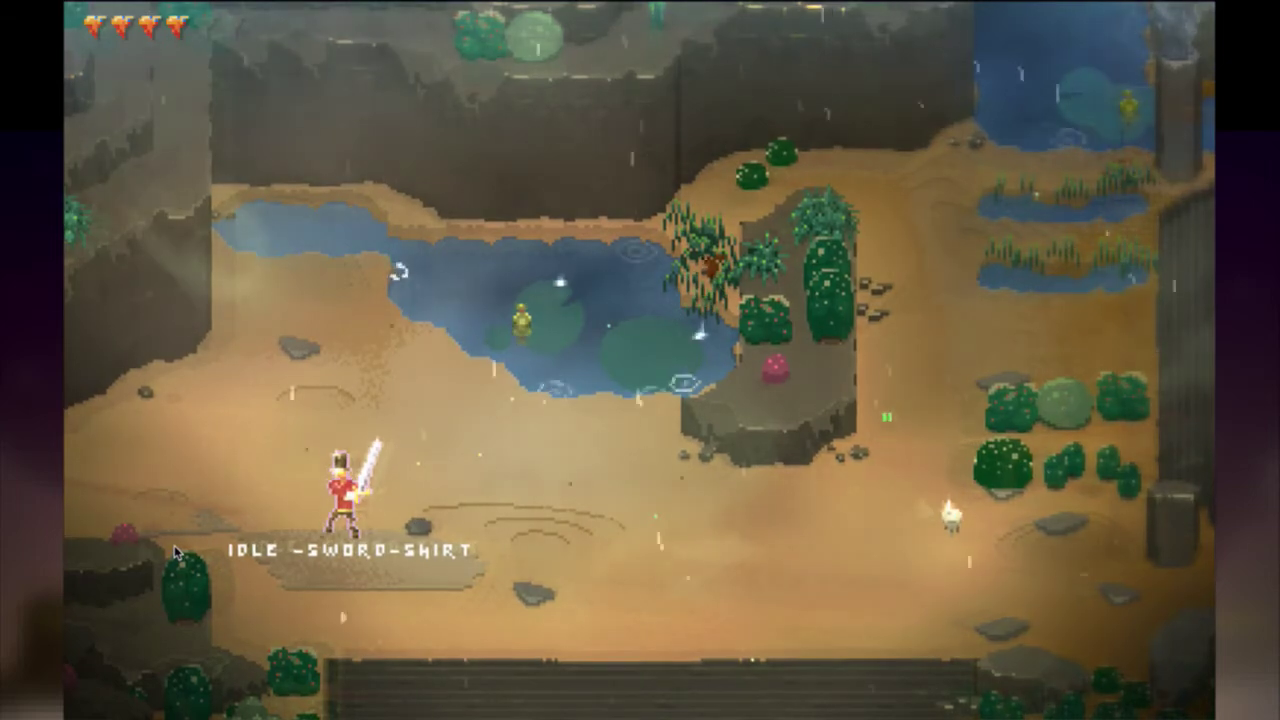
{"action": "key", "text": "e"}
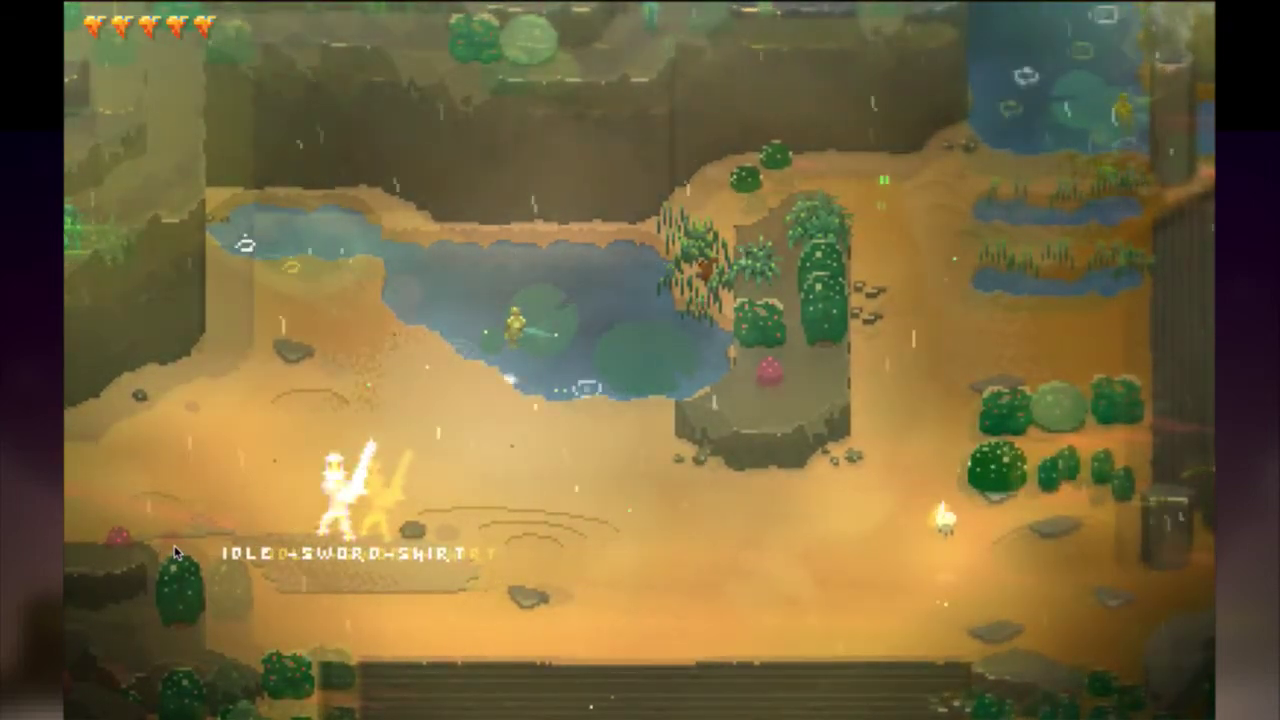
Adjust the game speed to 1.0X, make Roq eat facing north with the sword, and move him back to the east.
{"action": "key", "text": "="}
{"action": "key", "text": "-"}
{"action": "key", "text": "-"}
{"action": "key", "text": "-"}
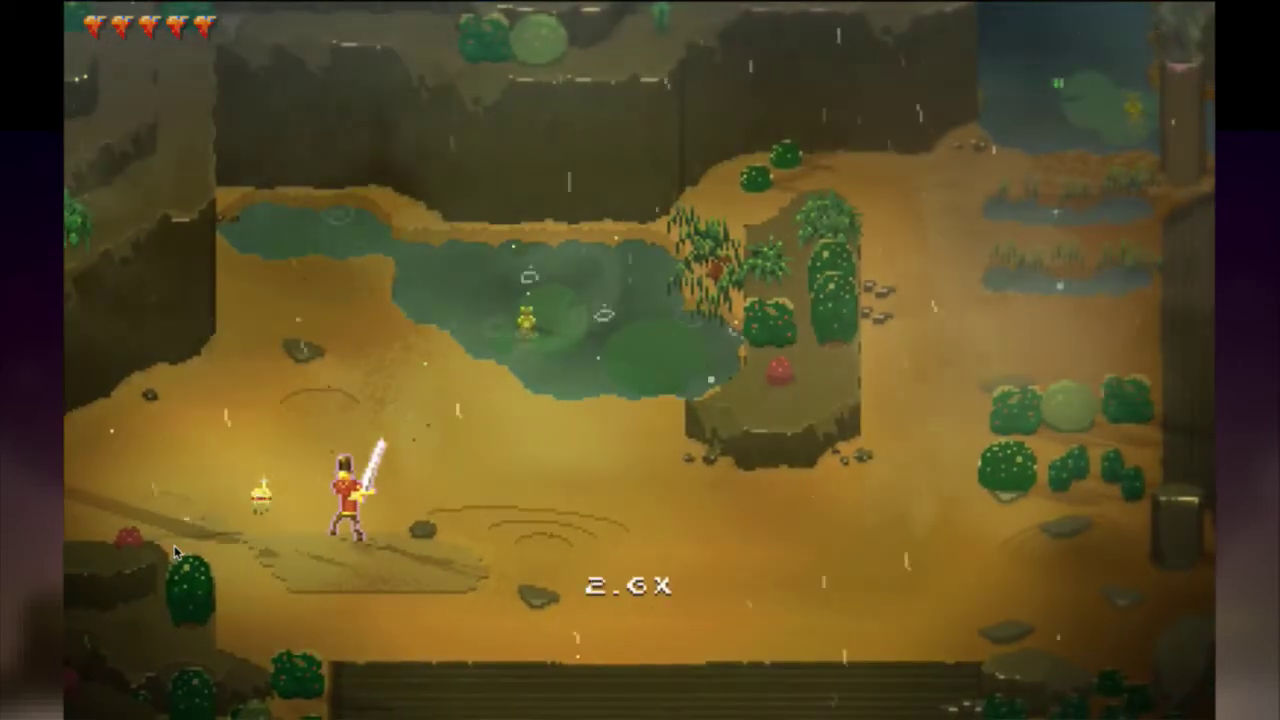
{"action": "key", "text": "Left"}
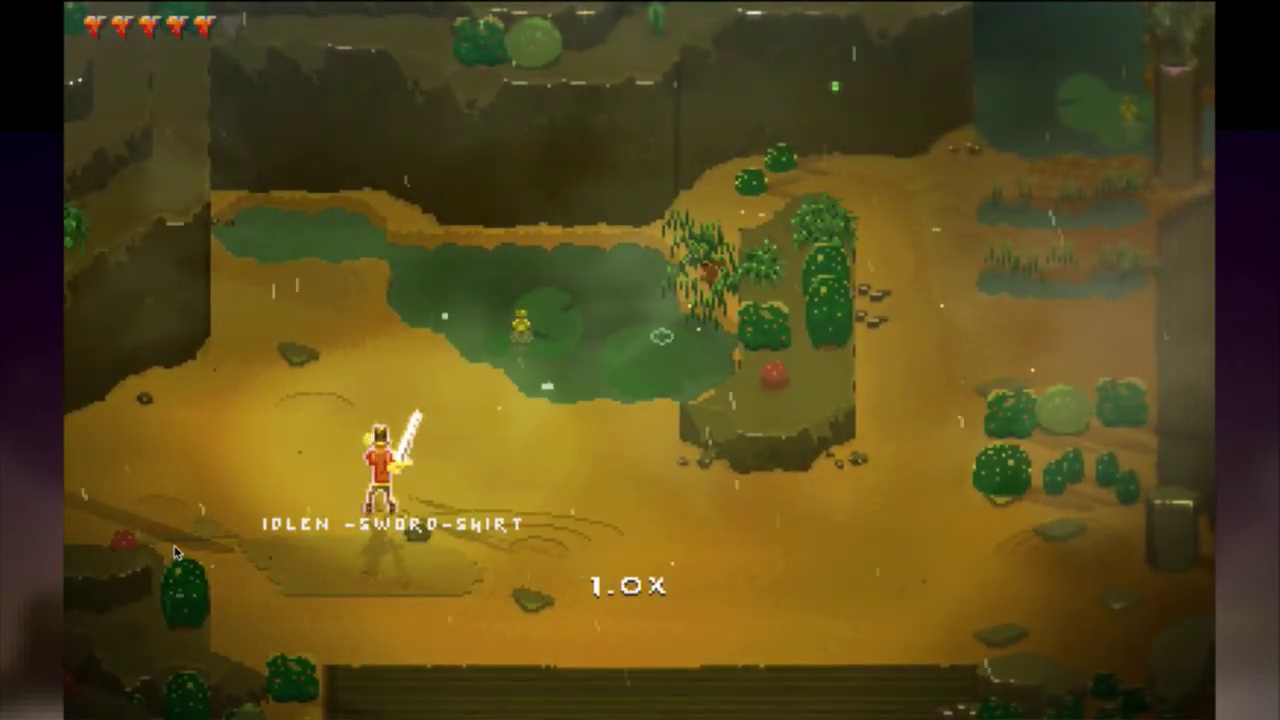
{"action": "key", "text": "e"}
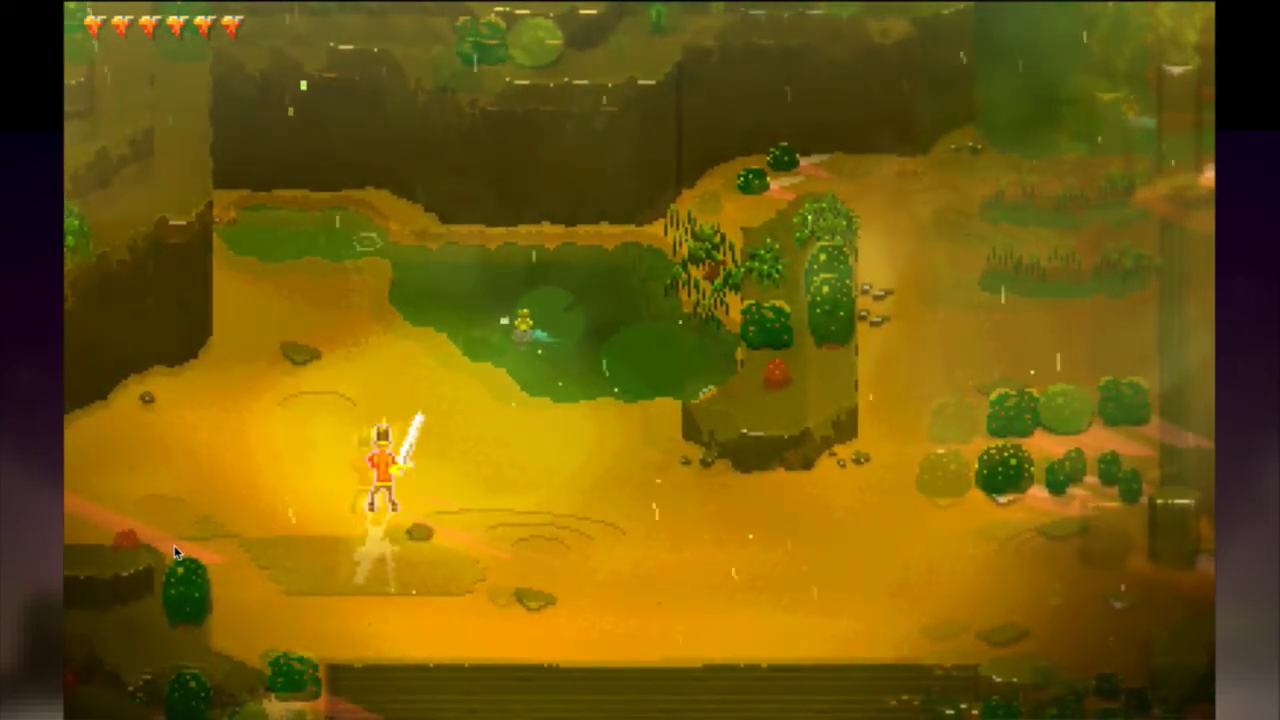
{"action": "key", "text": "equal"}
{"action": "scroll", "coordinate": [174, 545], "scroll_direction": "down", "scroll_amount": 5}
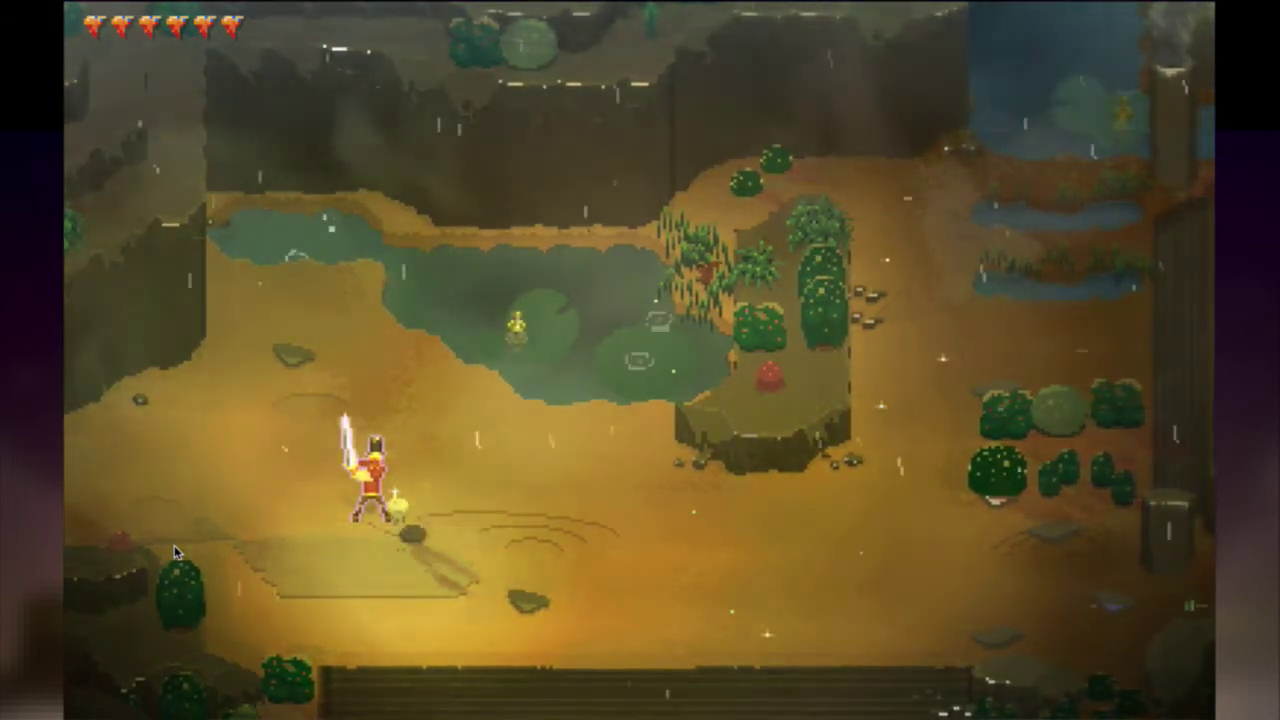
{"action": "key", "text": "Right"}
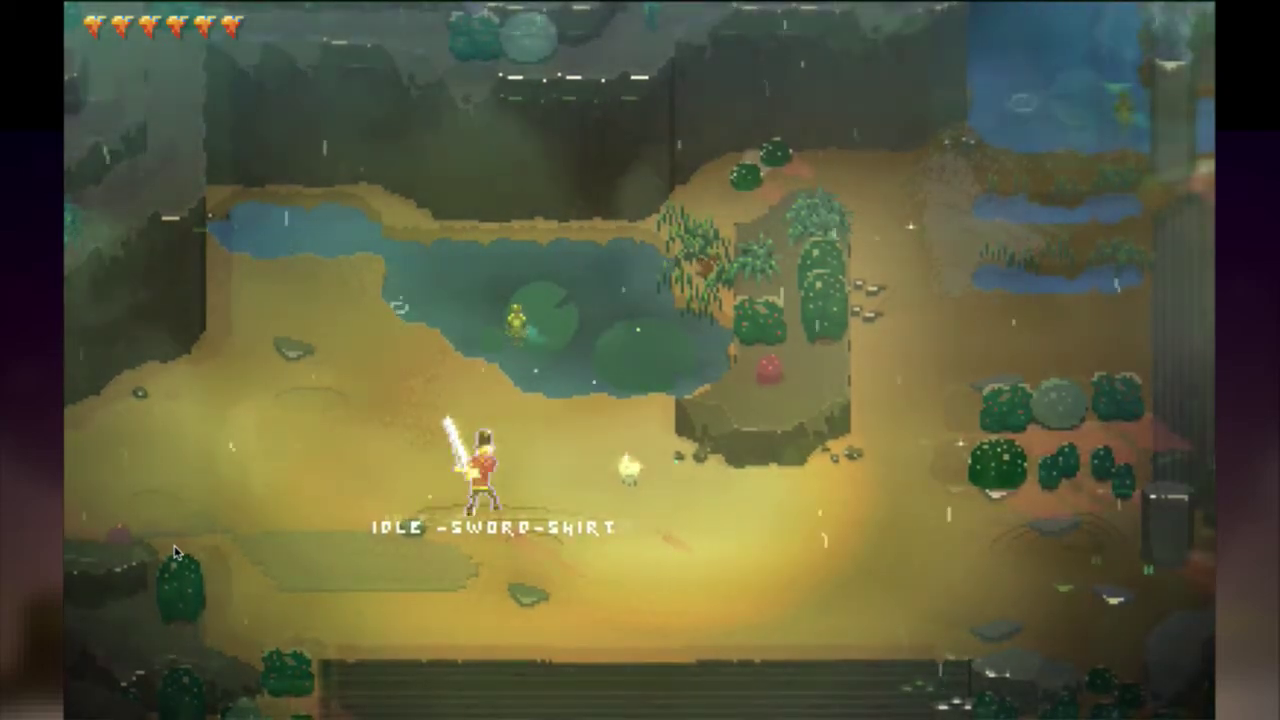
Switch to the Songbringer shell in iTerm2, run gs and review the changed and untracked sprite files.
{"action": "key", "text": "super+Tab"}
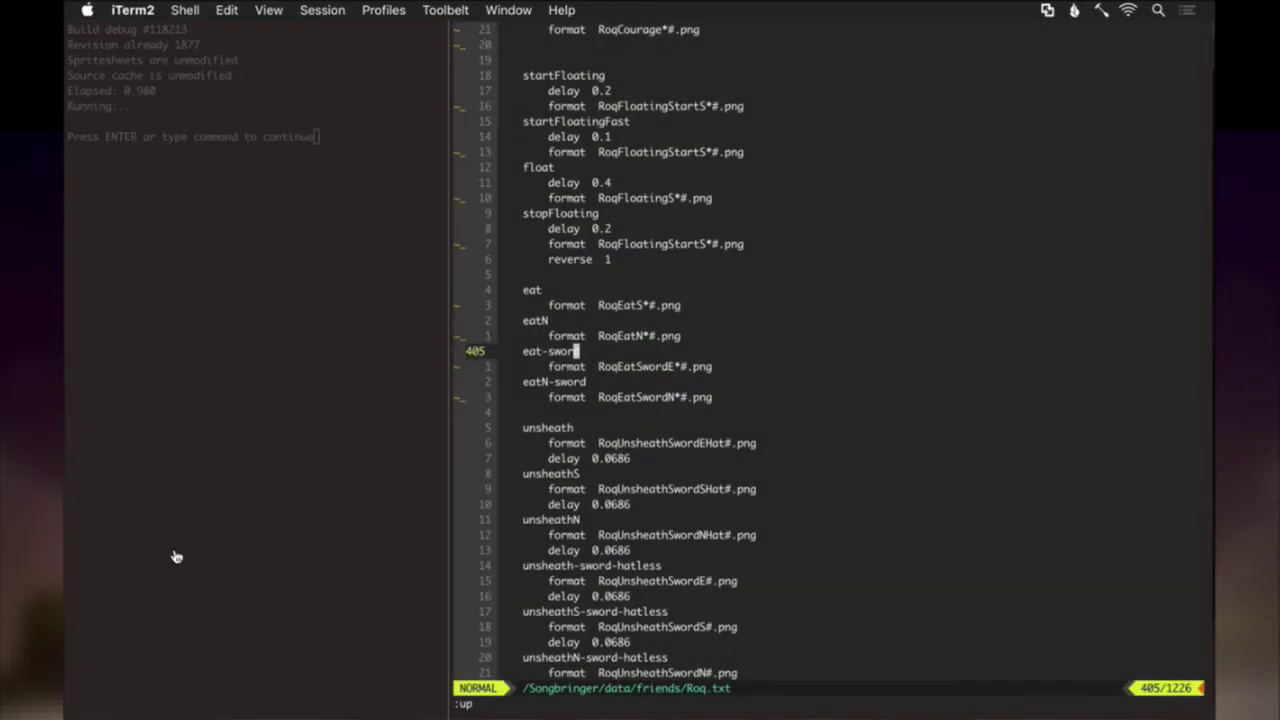
{"action": "key", "text": "super+grave"}
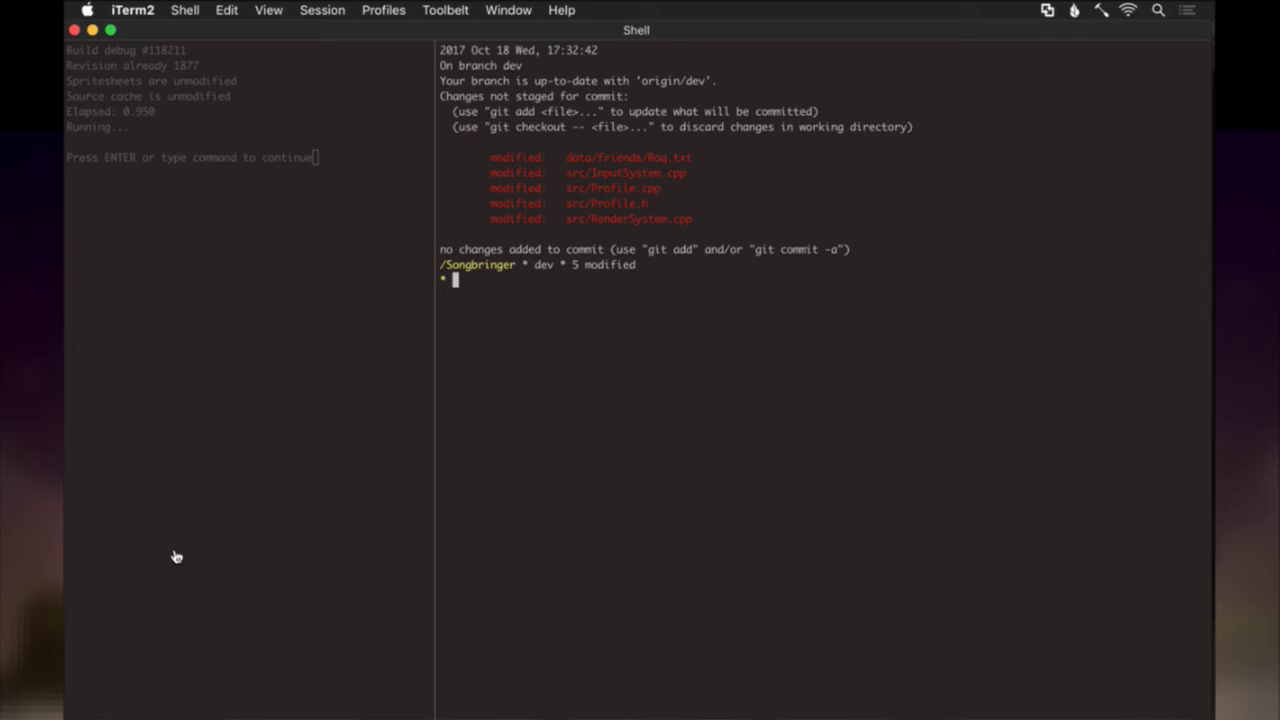
{"action": "type", "text": "gs"}
{"action": "key", "text": "Return"}
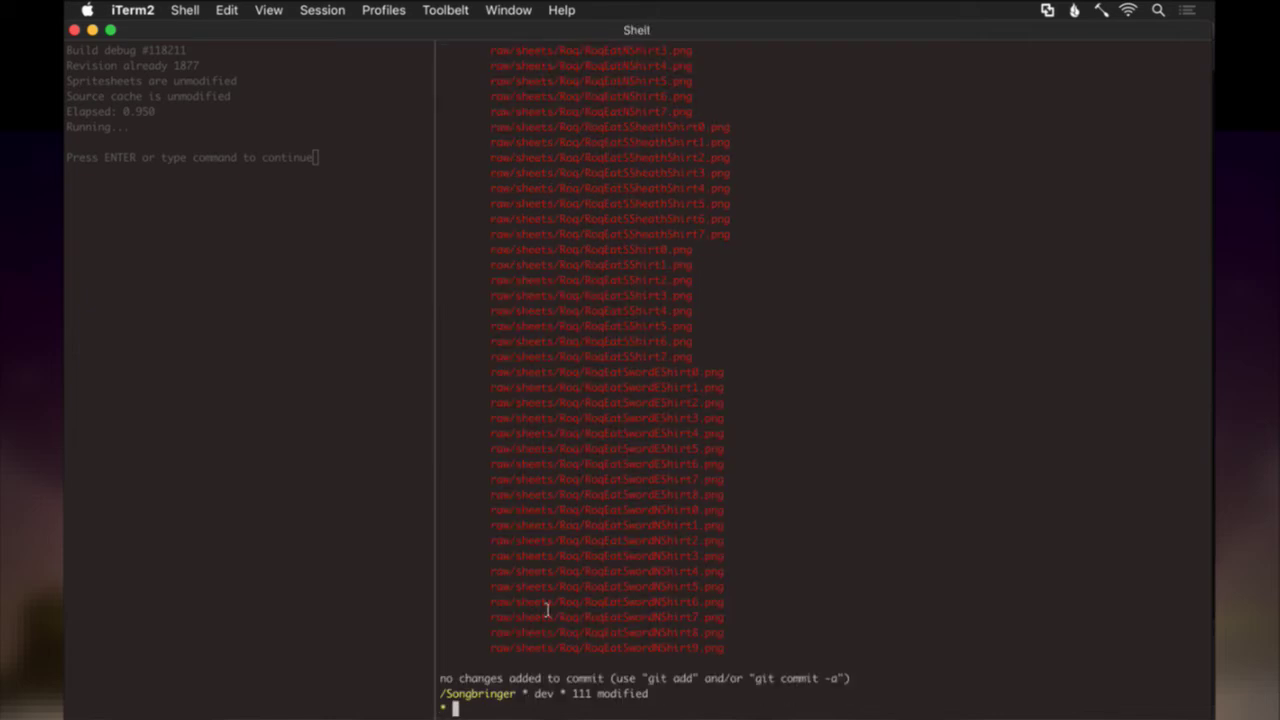
{"action": "scroll", "coordinate": [613, 555], "scroll_direction": "up", "scroll_amount": 6}
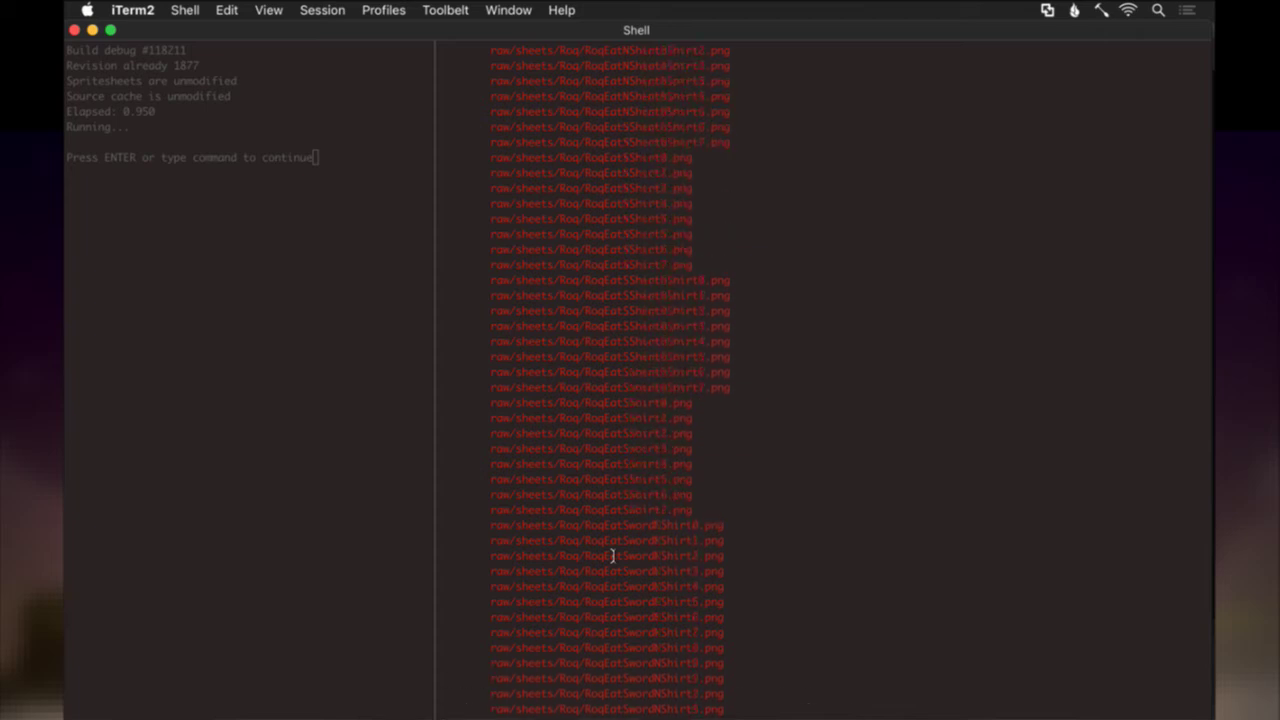
{"action": "scroll", "coordinate": [613, 555], "scroll_direction": "down", "scroll_amount": 1}
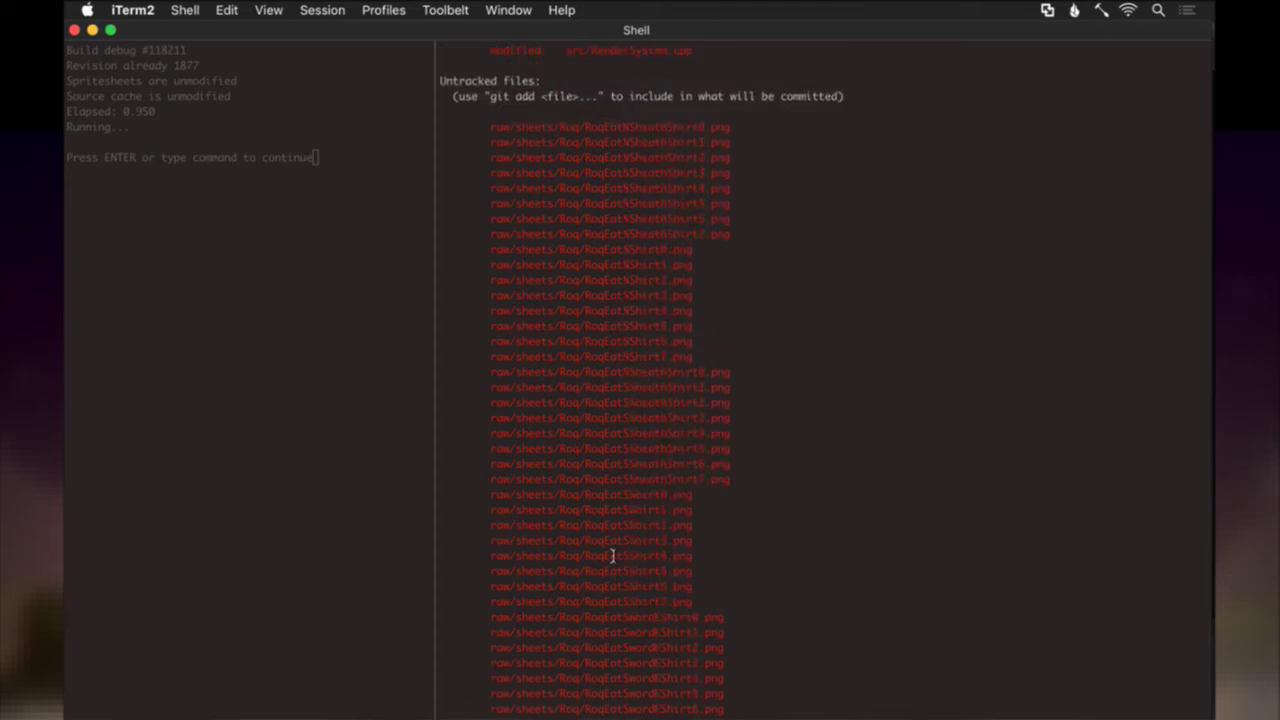
Open the save data in Saves.txt at the sword item, save it with :up and start the debug build.
{"action": "type", "text": "fg"}
{"action": "key", "text": "Return"}
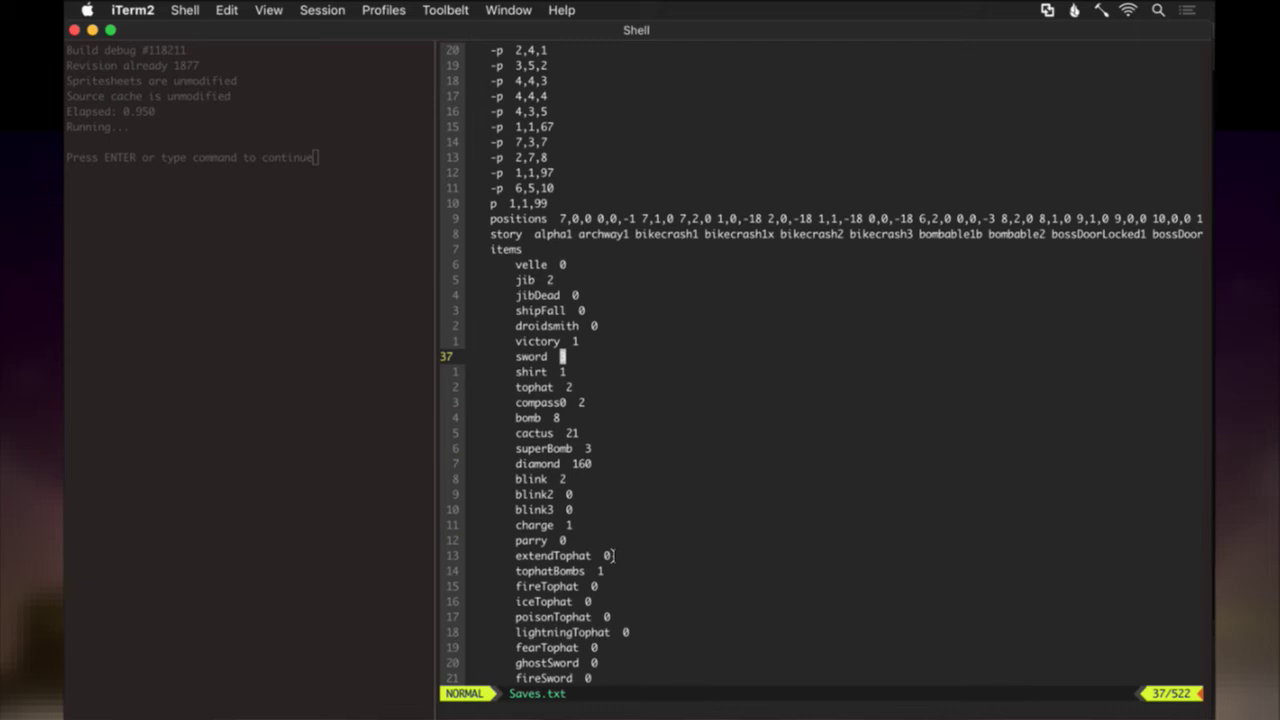
{"action": "type", "text": ":up"}
{"action": "key", "text": "Return"}
{"action": "key", "text": "super+["}
{"action": "key", "text": "Return"}
{"action": "key", "text": "super+]"}
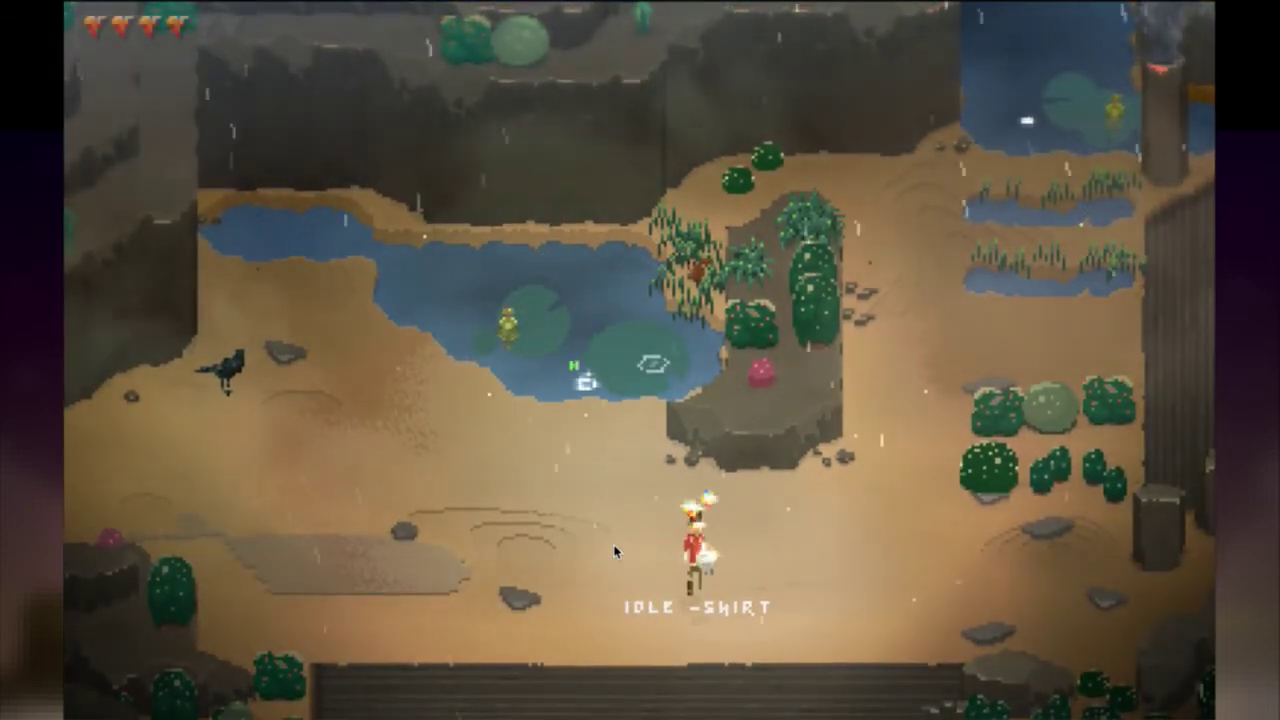
In the running game, move Roq to the west, face him north and adjust the game speed to 1.0X.
{"action": "key", "text": "Left"}
{"action": "key", "text": "Up"}
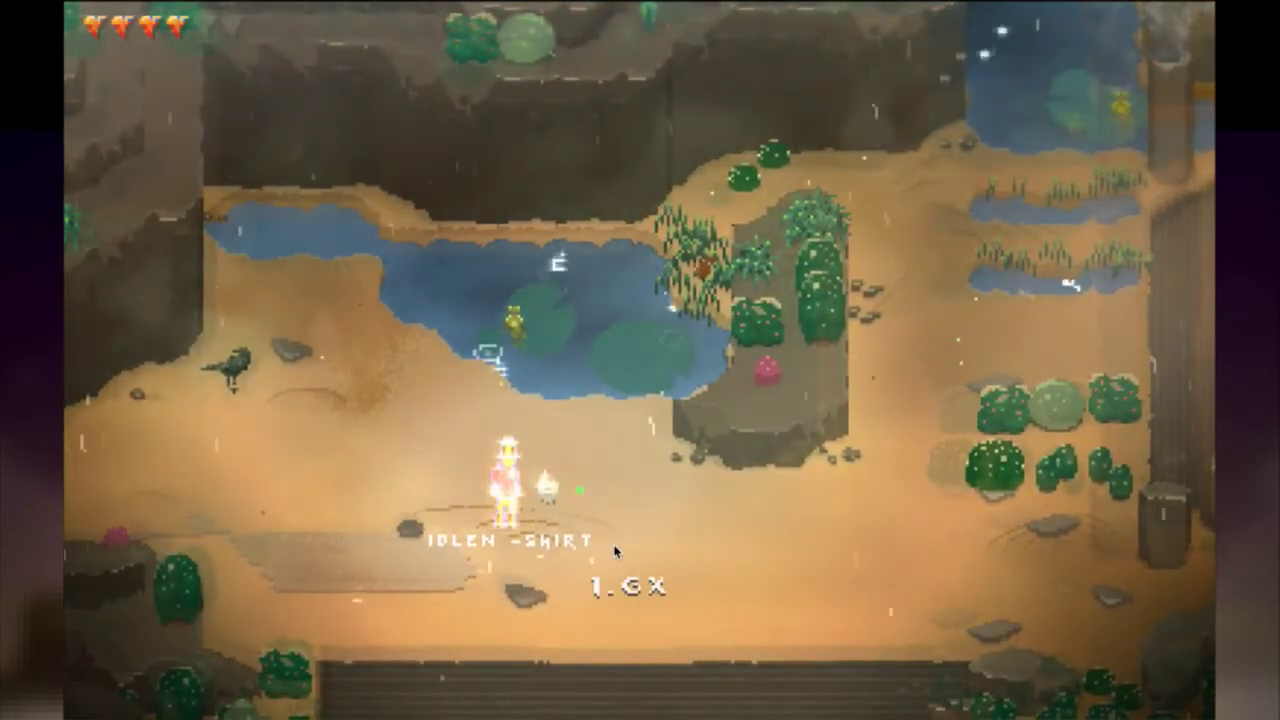
{"action": "key", "text": "equal"}
{"action": "key", "text": "equal"}
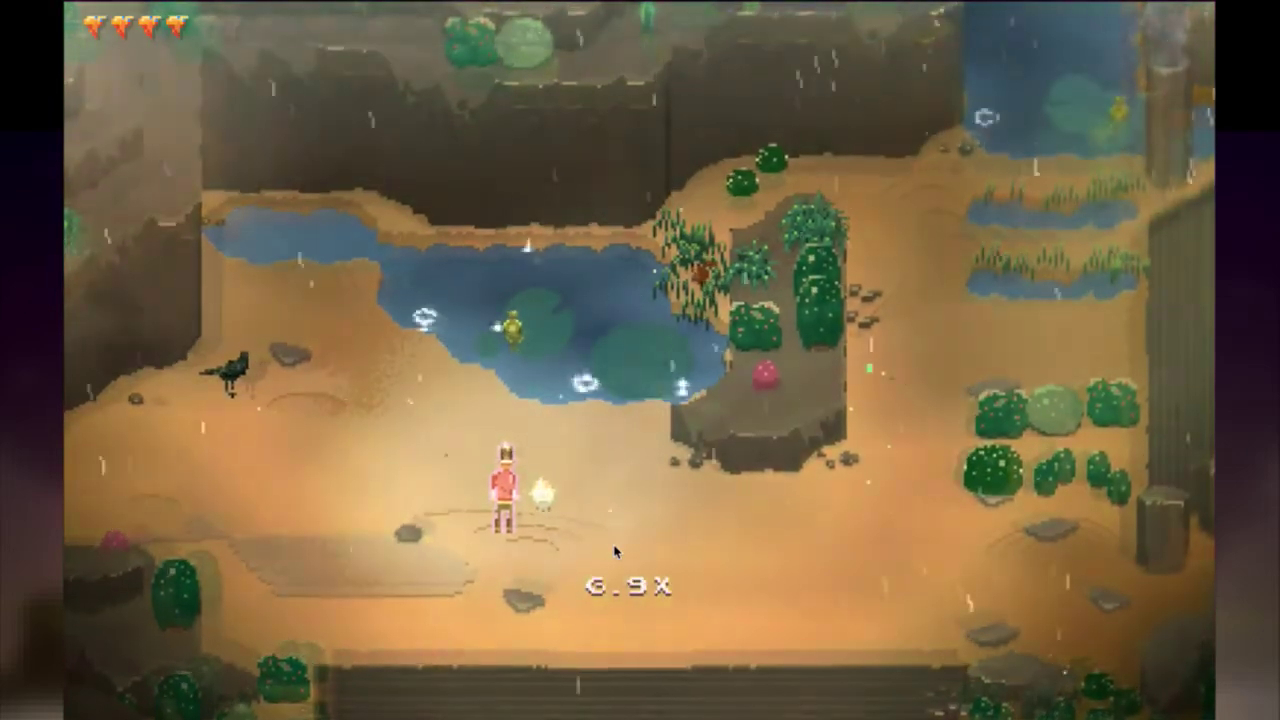
{"action": "key", "text": "minus"}
{"action": "key", "text": "minus"}
{"action": "key", "text": "minus"}
{"action": "key", "text": "minus"}
Make Roq eat without the sword while facing north and south to check the shirt eating animations at 1.0X.
{"action": "key", "text": "Left"}
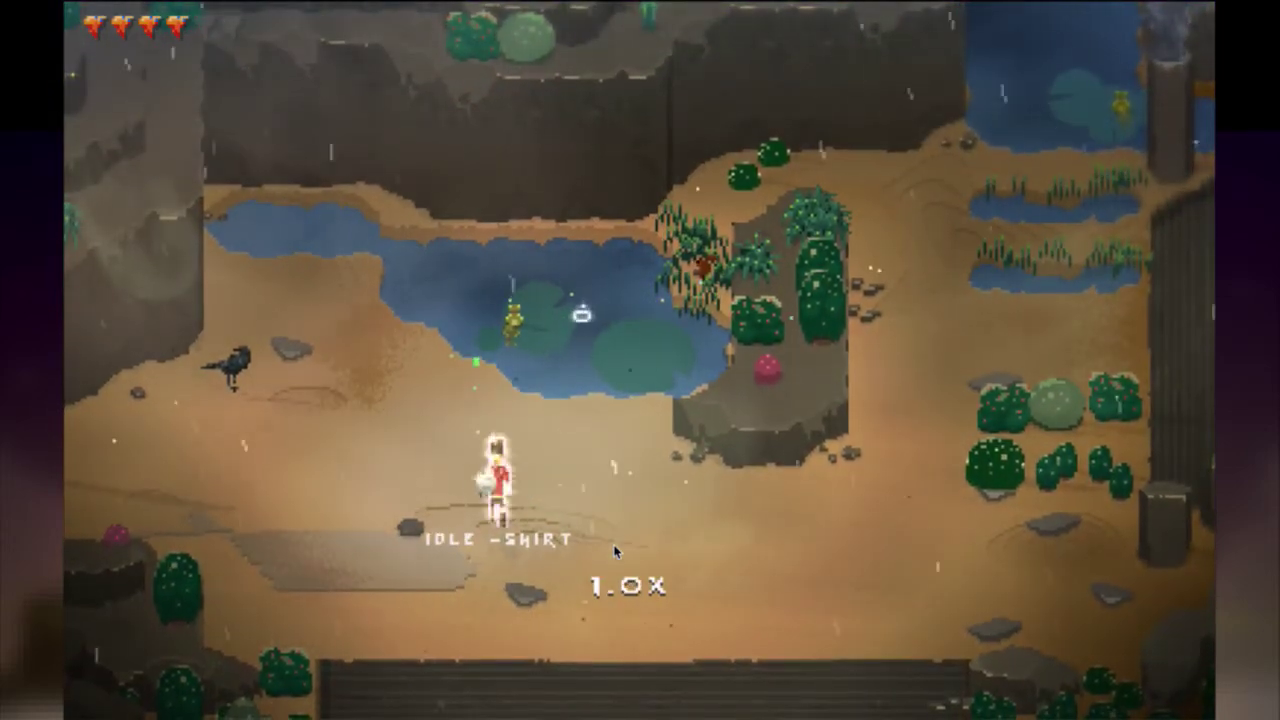
{"action": "key", "text": "Up"}
{"action": "key", "text": "space"}
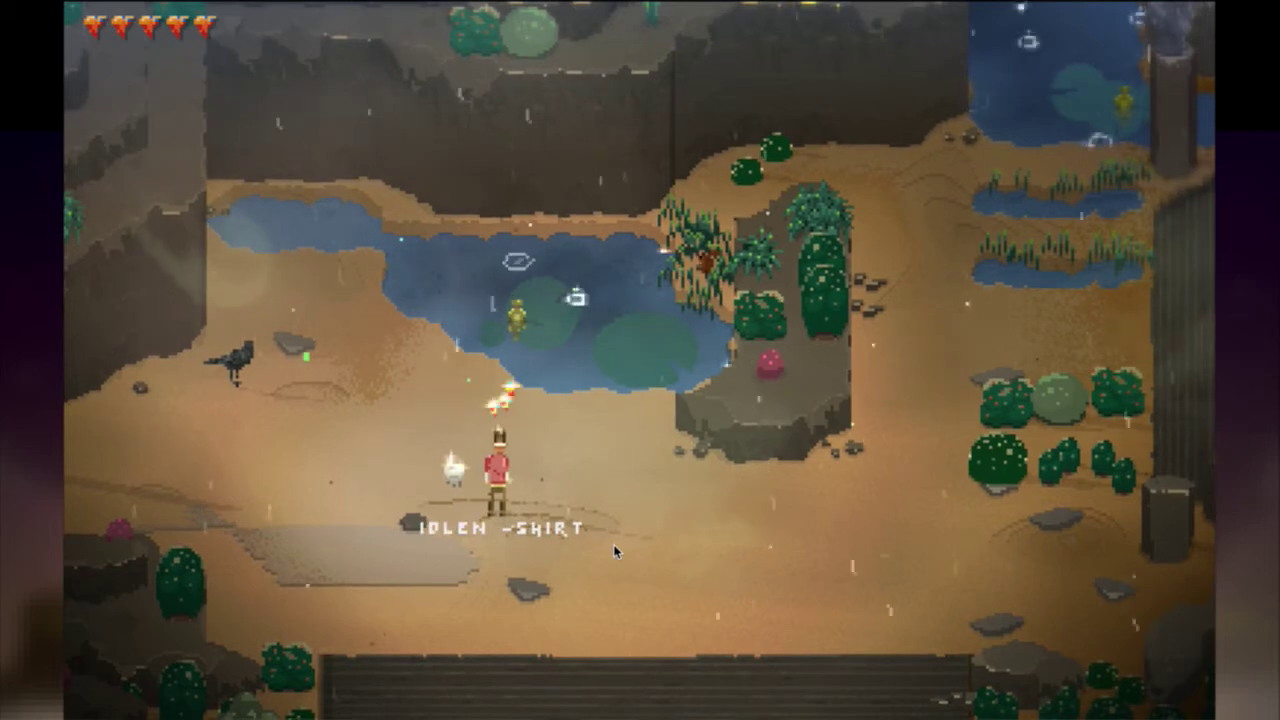
{"action": "key", "text": "equal"}
{"action": "key", "text": "equal"}
{"action": "key", "text": "equal"}
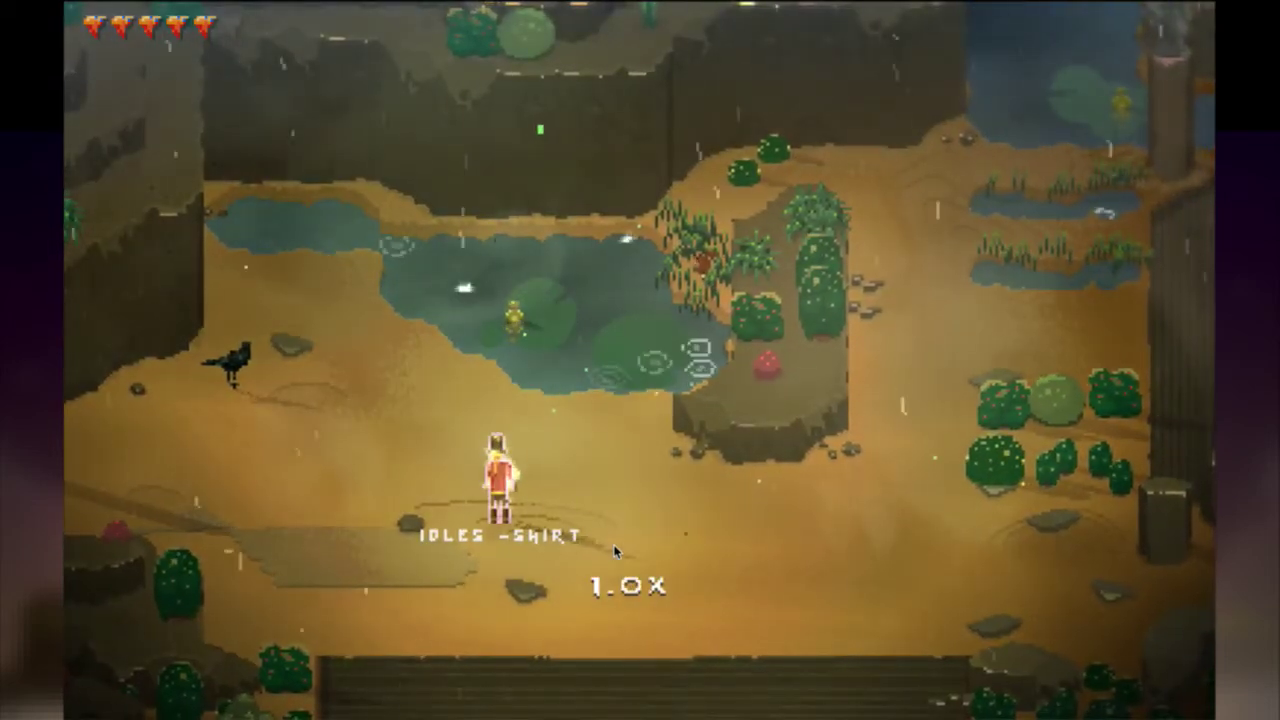
{"action": "key", "text": "e"}
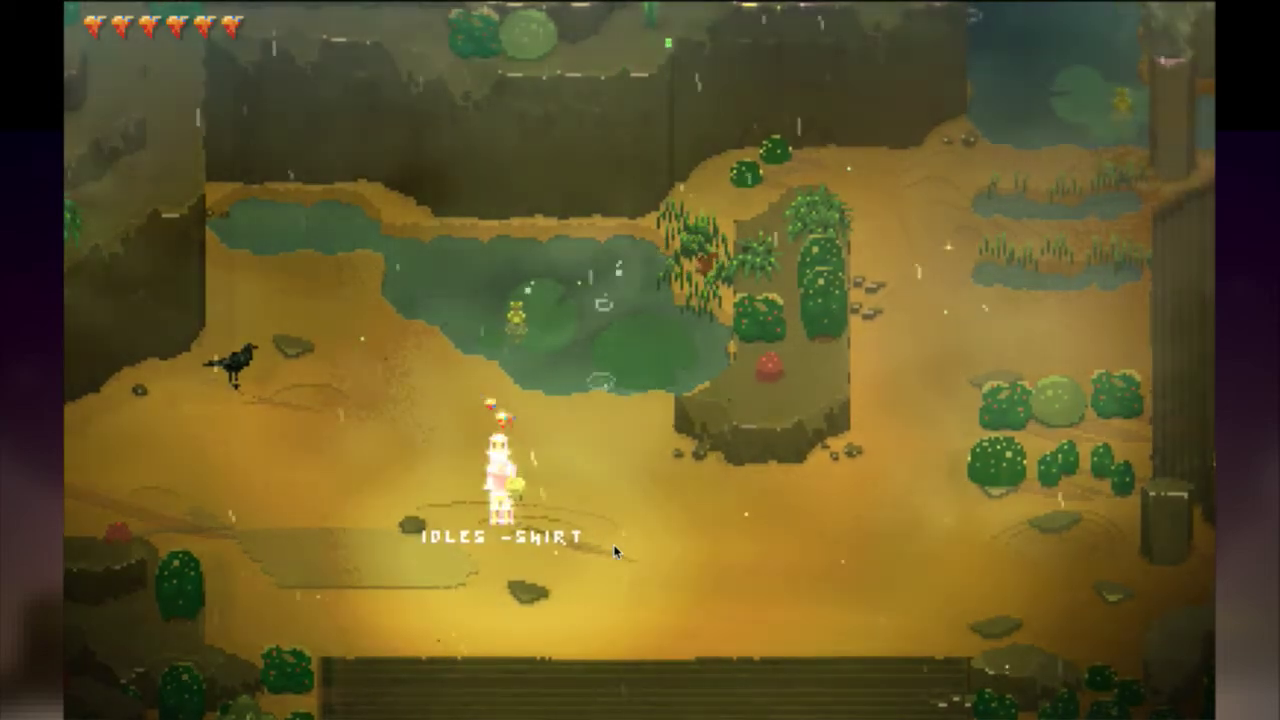
Return to iTerm2, suspend the Saves.txt editor, run gs and review the modified and untracked files.
{"action": "key", "text": "super+Tab"}
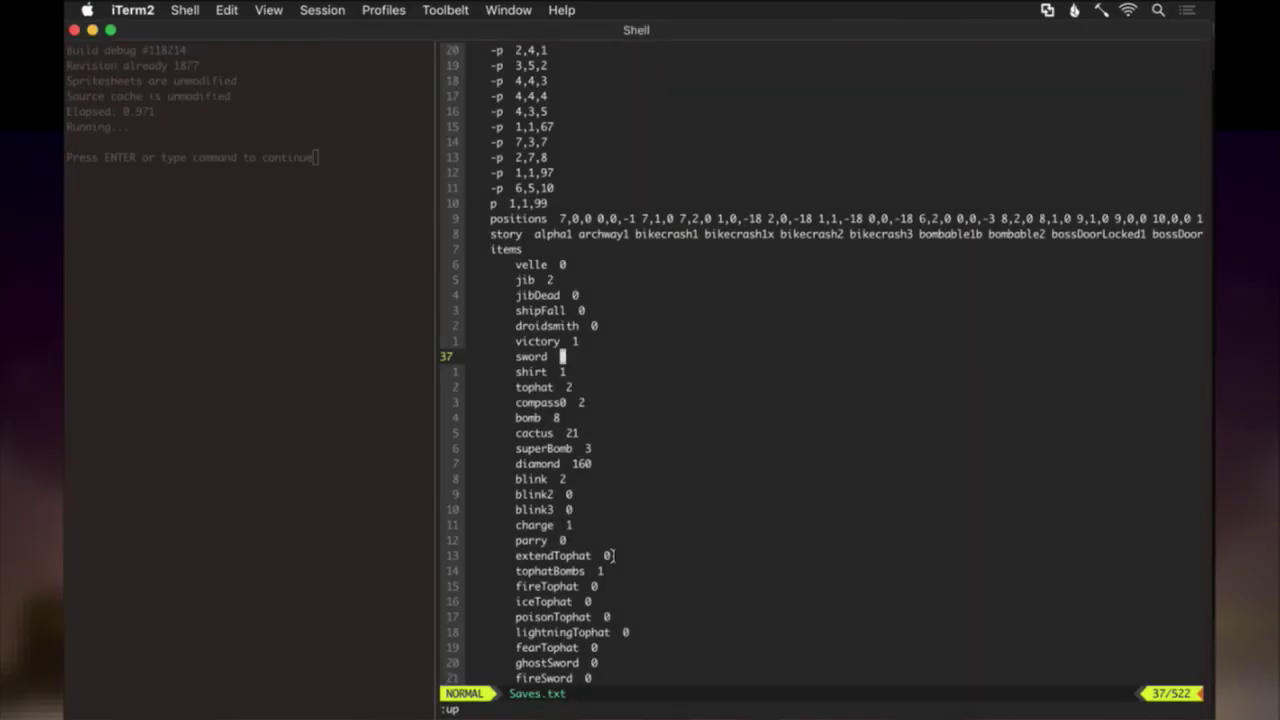
{"action": "key", "text": "ctrl+z"}
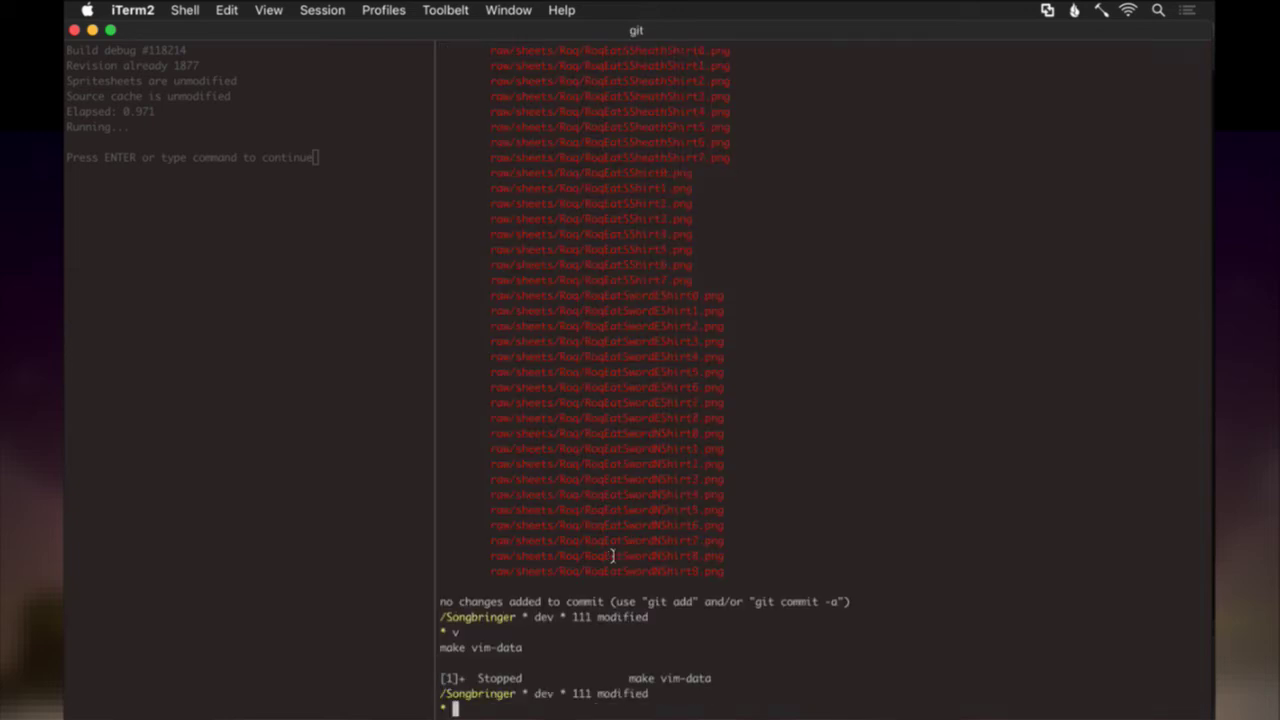
{"action": "type", "text": "gs"}
{"action": "key", "text": "Return"}
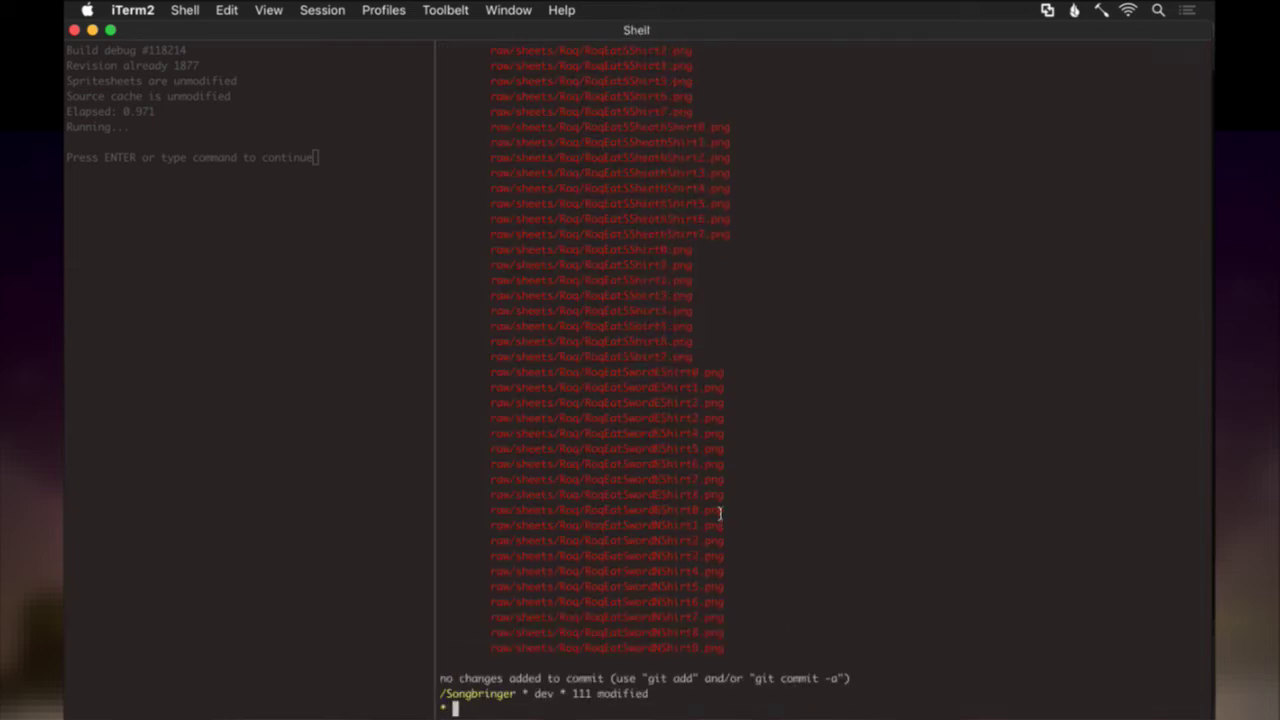
{"action": "scroll", "coordinate": [726, 410], "scroll_direction": "up", "scroll_amount": 6}
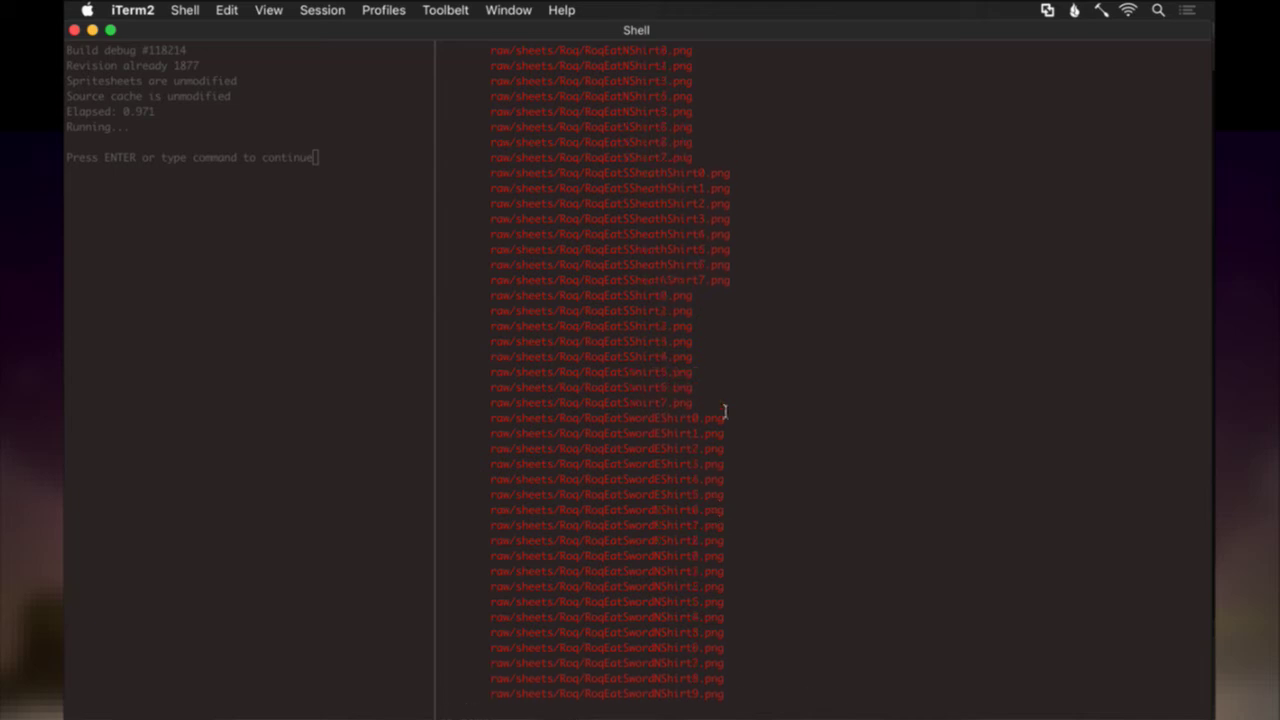
{"action": "scroll", "coordinate": [726, 410], "scroll_direction": "up", "scroll_amount": 1}
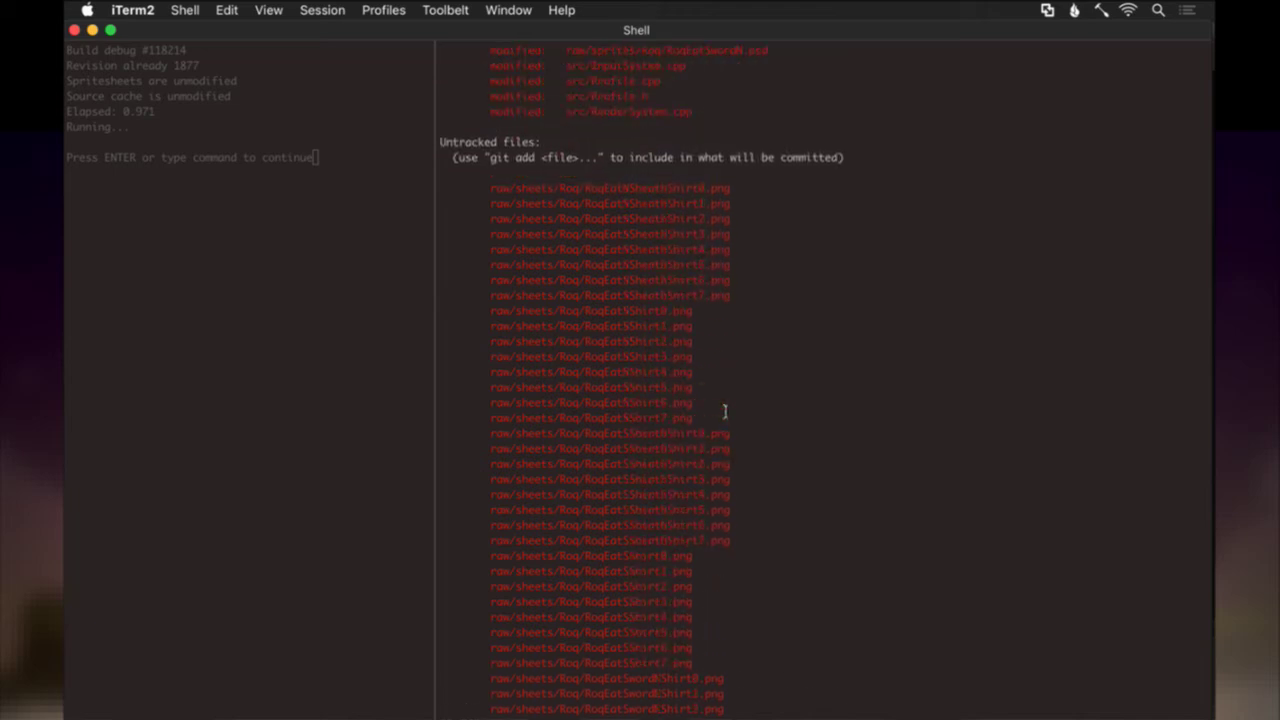
{"action": "scroll", "coordinate": [726, 410], "scroll_direction": "down", "scroll_amount": 7}
Stage the raw sprite files with ga, run git commit raw and enter the message "Update Roq's eat anims".
{"action": "type", "text": "gd"}
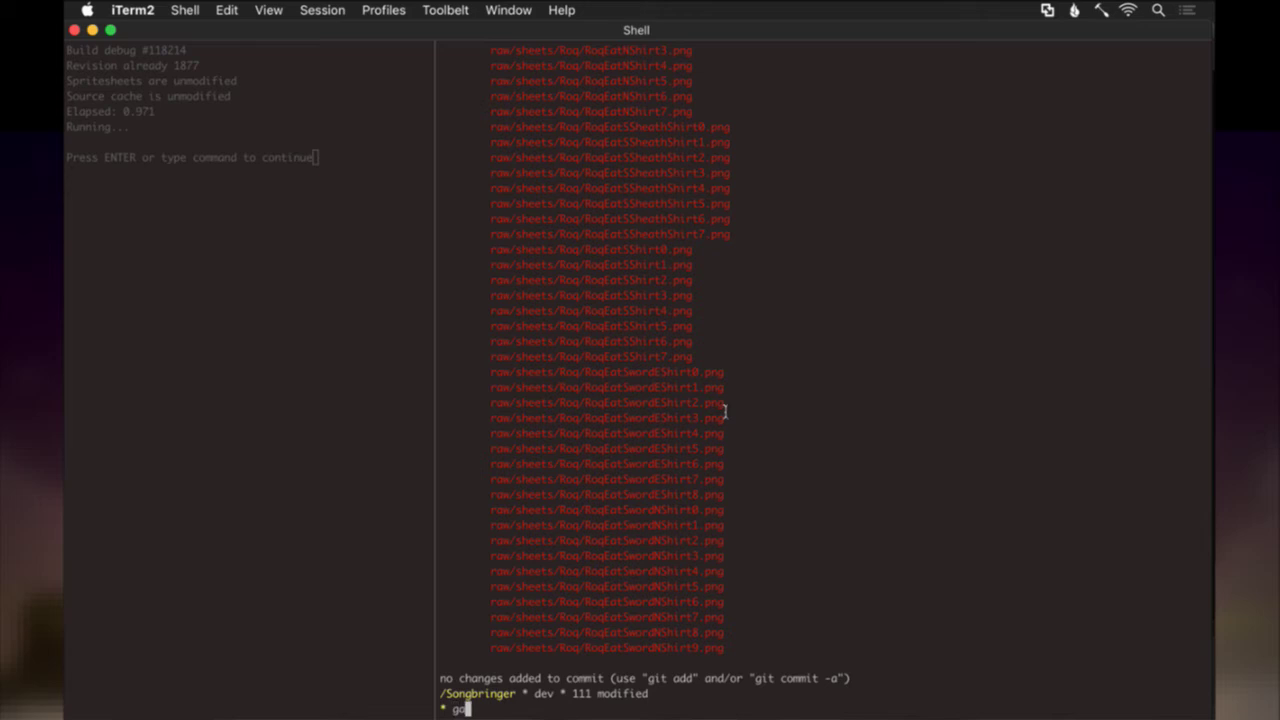
{"action": "key", "text": "Return"}
{"action": "type", "text": "git commit raw"}
{"action": "key", "text": "Return"}
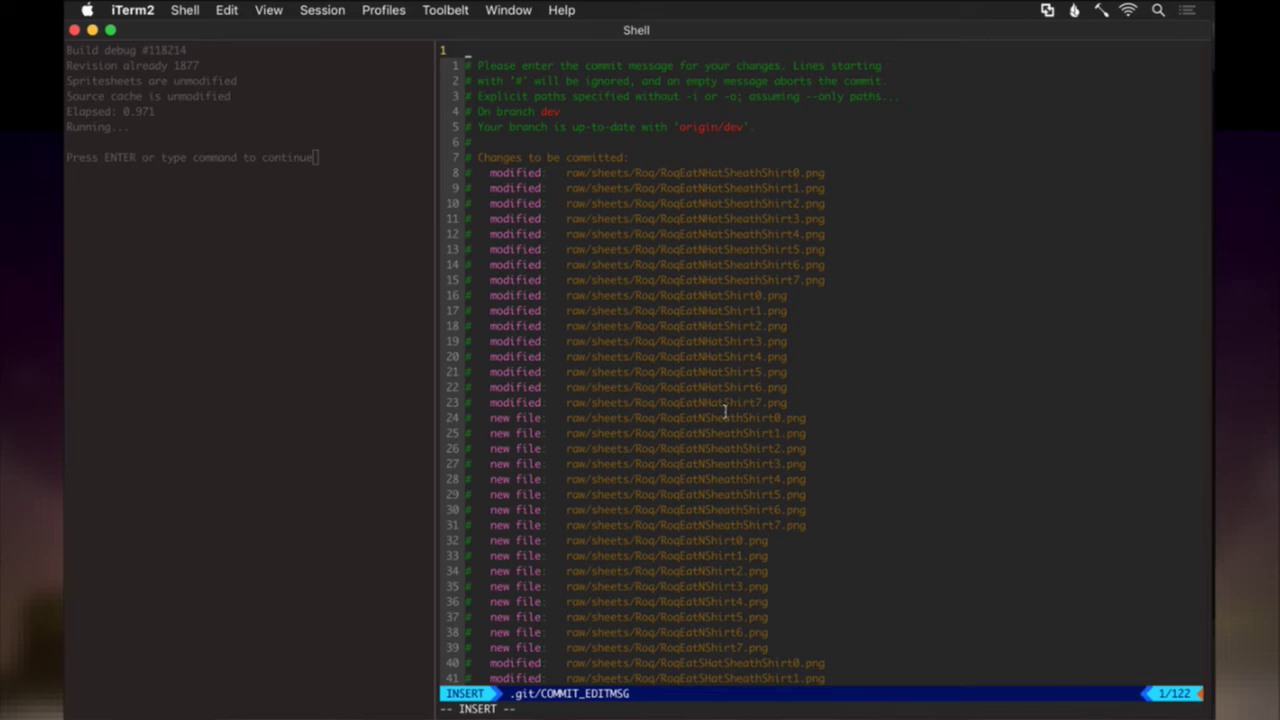
{"action": "type", "text": "Update Roq's"}
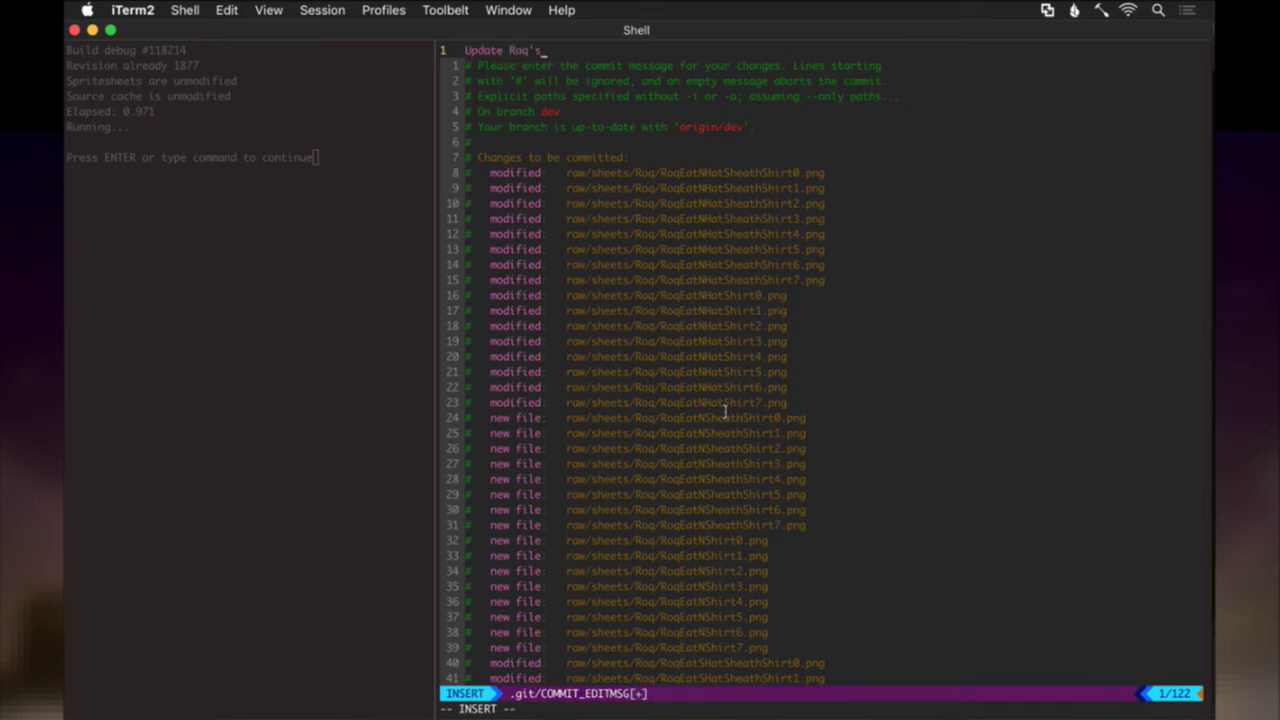
{"action": "type", "text": " mat anims"}
{"action": "key", "text": "Escape"}
Review the full list of files in the commit message, and check Photoshop for documents still open.
{"action": "key", "text": "j"}
{"action": "key", "text": "j"}
{"action": "key", "text": "j"}
{"action": "key", "text": "j"}
{"action": "key", "text": "j"}
{"action": "key", "text": "j"}
{"action": "key", "text": "j"}
{"action": "key", "text": "j"}
{"action": "key", "text": "j"}
{"action": "key", "text": "j"}
{"action": "key", "text": "j"}
{"action": "key", "text": "j"}
{"action": "key", "text": "j"}
{"action": "key", "text": "j"}
{"action": "key", "text": "j"}
{"action": "key", "text": "j"}
{"action": "key", "text": "j"}
{"action": "key", "text": "j"}
{"action": "key", "text": "j"}
{"action": "key", "text": "j"}
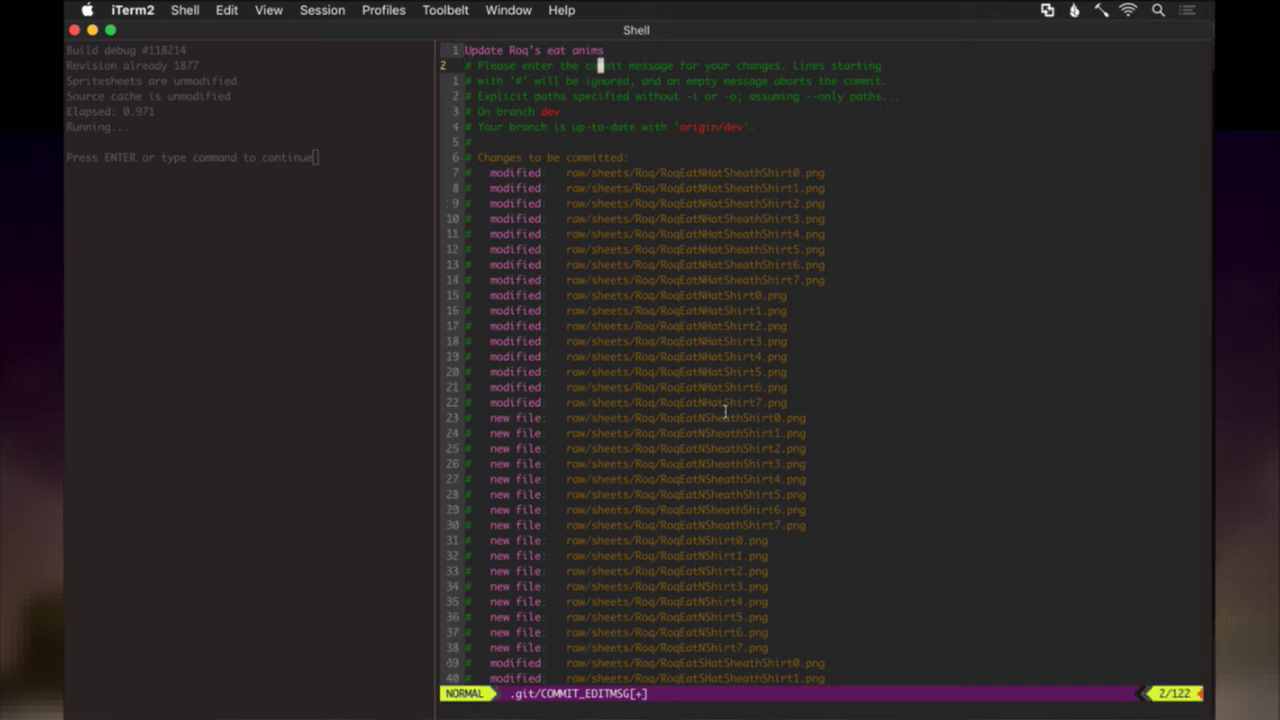
{"action": "scroll", "coordinate": [725, 412], "scroll_direction": "down", "scroll_amount": 20}
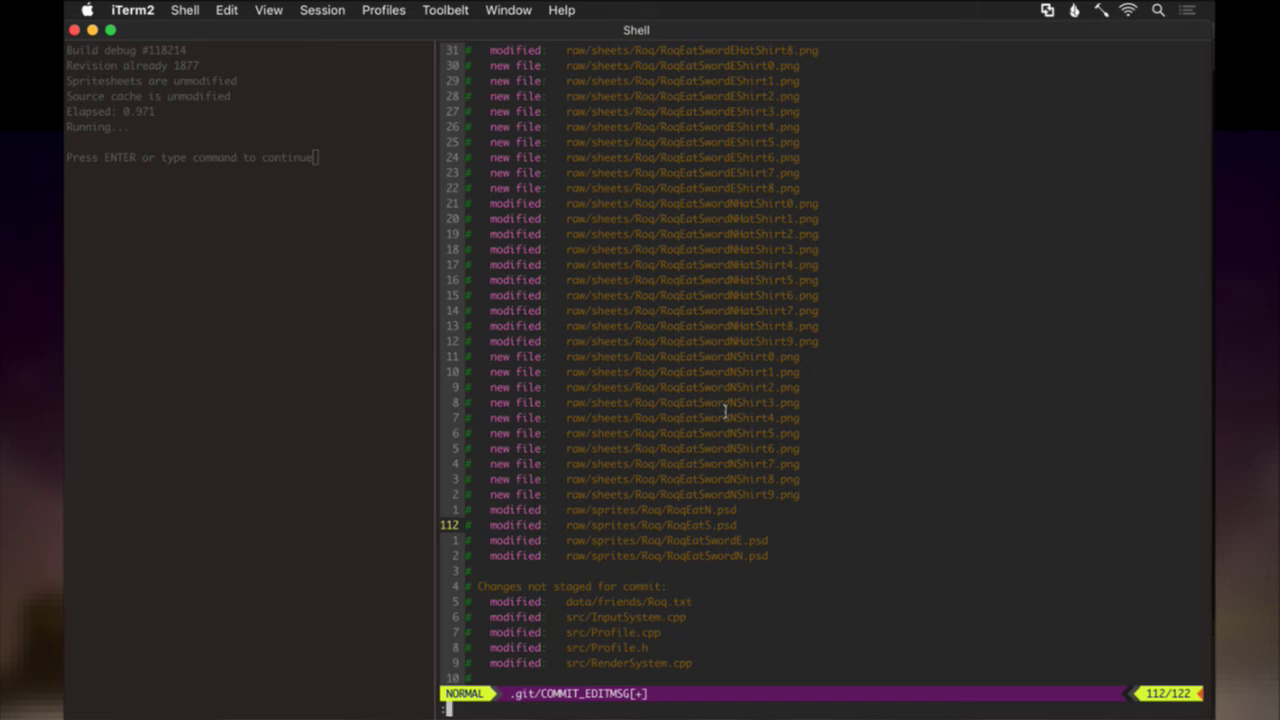
{"action": "key", "text": "super+Tab"}
{"action": "key", "text": "super+Tab"}
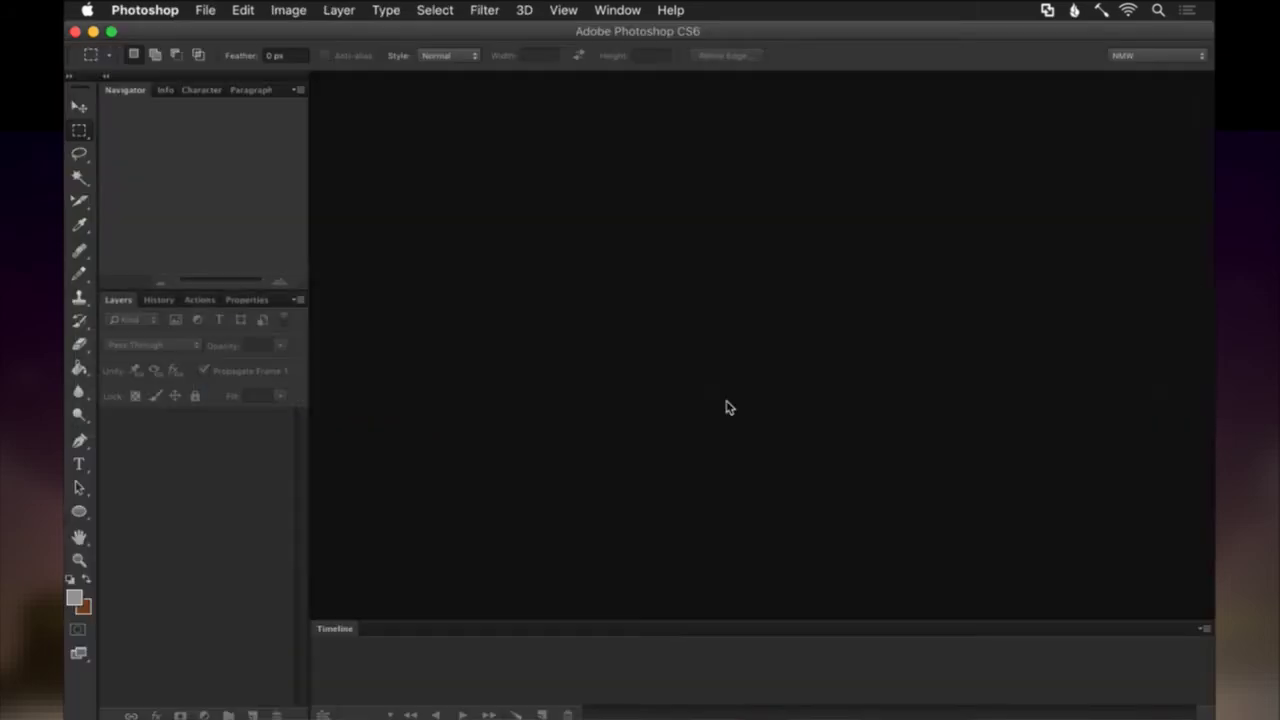
Return to the commit message in iTerm2 and complete the commit with wq.
{"action": "key", "text": "super+Tab"}
{"action": "type", "text": "wq"}
{"action": "key", "text": "Return"}
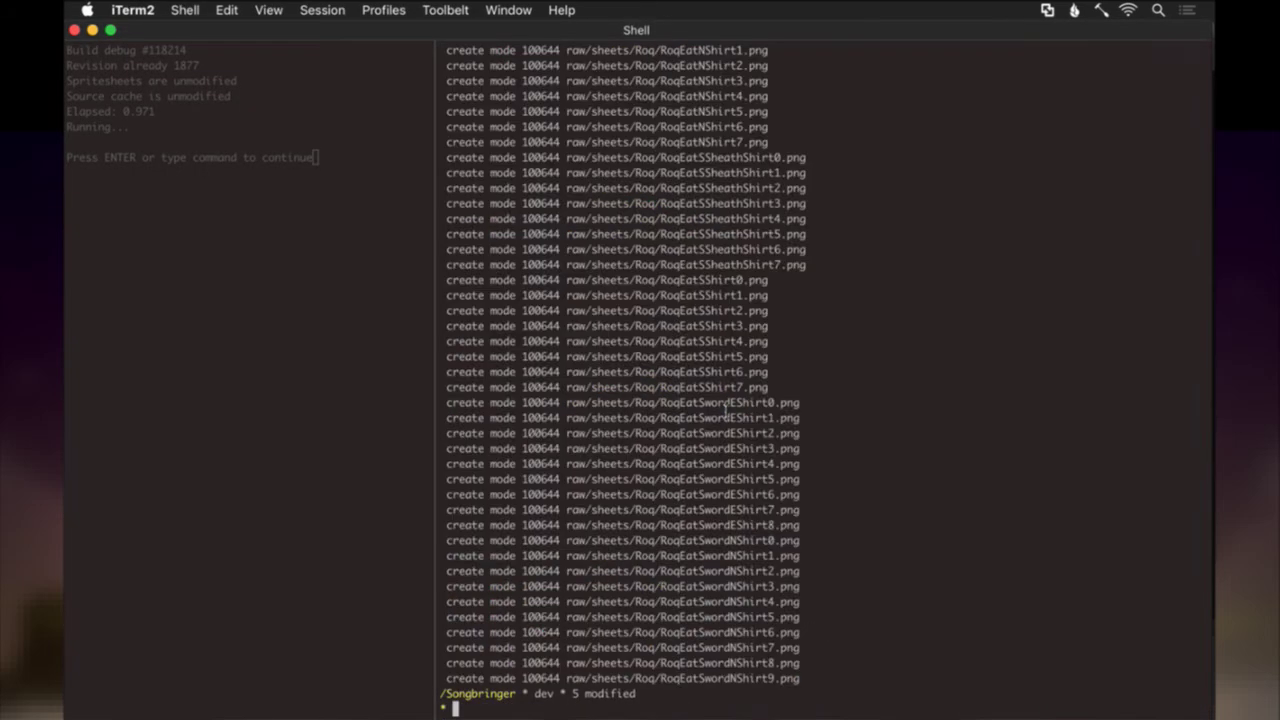
Switch to Roq.txt, insert a blank line between the eatN-sword and unsheath animations, and save the file.
{"action": "type", "text": "fg"}
{"action": "key", "text": "Return"}
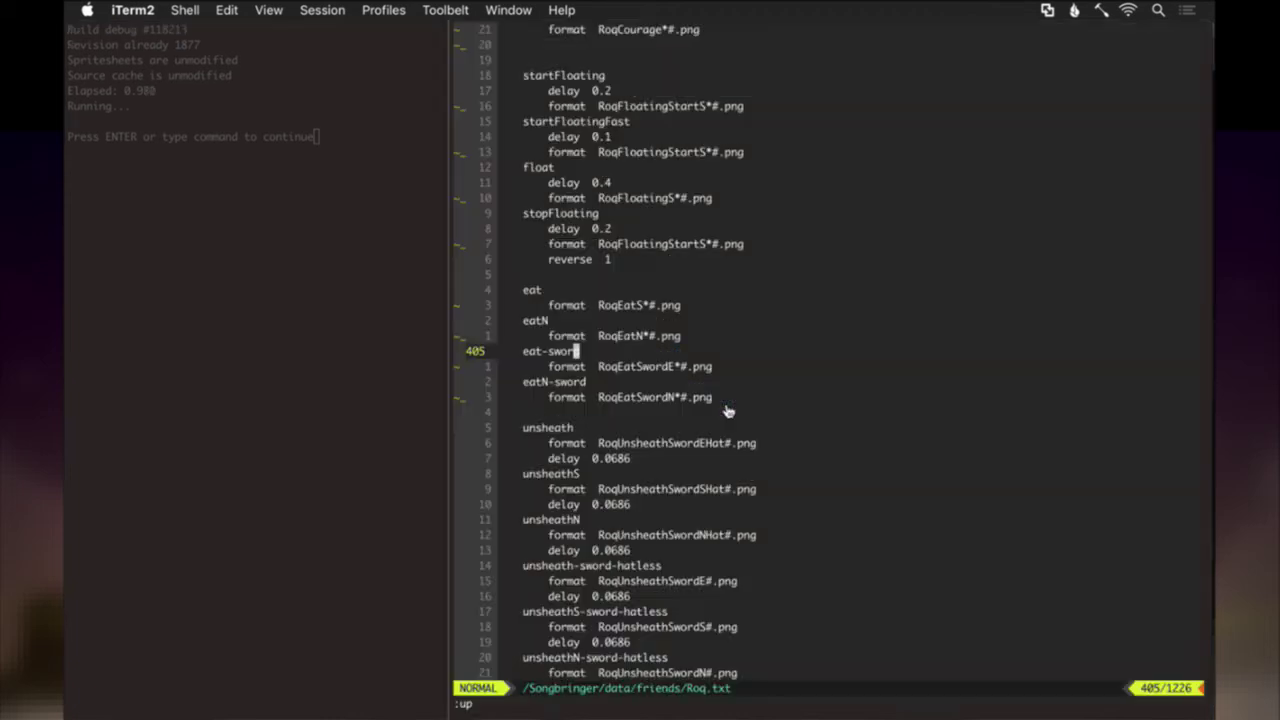
{"action": "key", "text": "j"}
{"action": "key", "text": "j"}
{"action": "key", "text": "j"}
{"action": "key", "text": "j"}
{"action": "key", "text": "shift+o"}
{"action": "key", "text": "Escape"}
{"action": "type", "text": ":w"}
{"action": "key", "text": "Return"}
Delete the unsheath-sword-hatless, unsheathS-sword-hatless and unsheathN-sword-hatless animation entries from Roq.txt.
{"action": "key", "text": "j"}
{"action": "key", "text": "j"}
{"action": "key", "text": "j"}
{"action": "key", "text": "j"}
{"action": "key", "text": "j"}
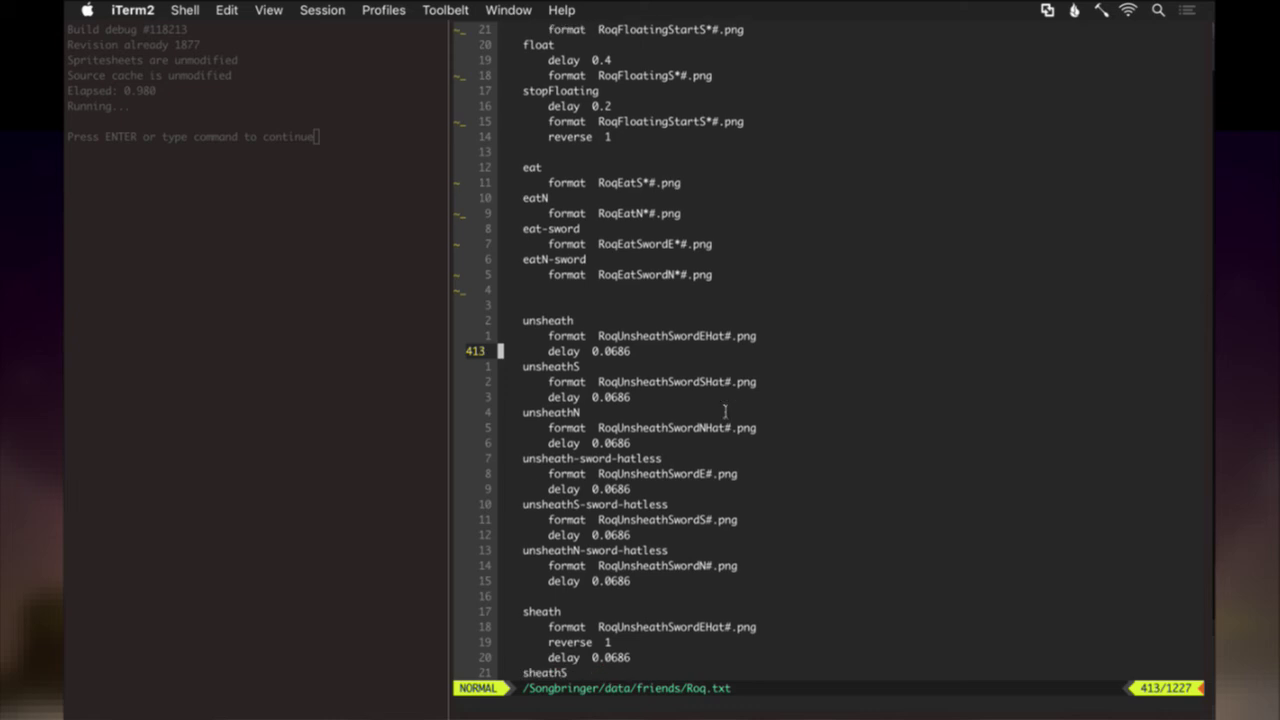
{"action": "key", "text": "j"}
{"action": "key", "text": "j"}
{"action": "key", "text": "j"}
{"action": "key", "text": "j"}
{"action": "key", "text": "j"}
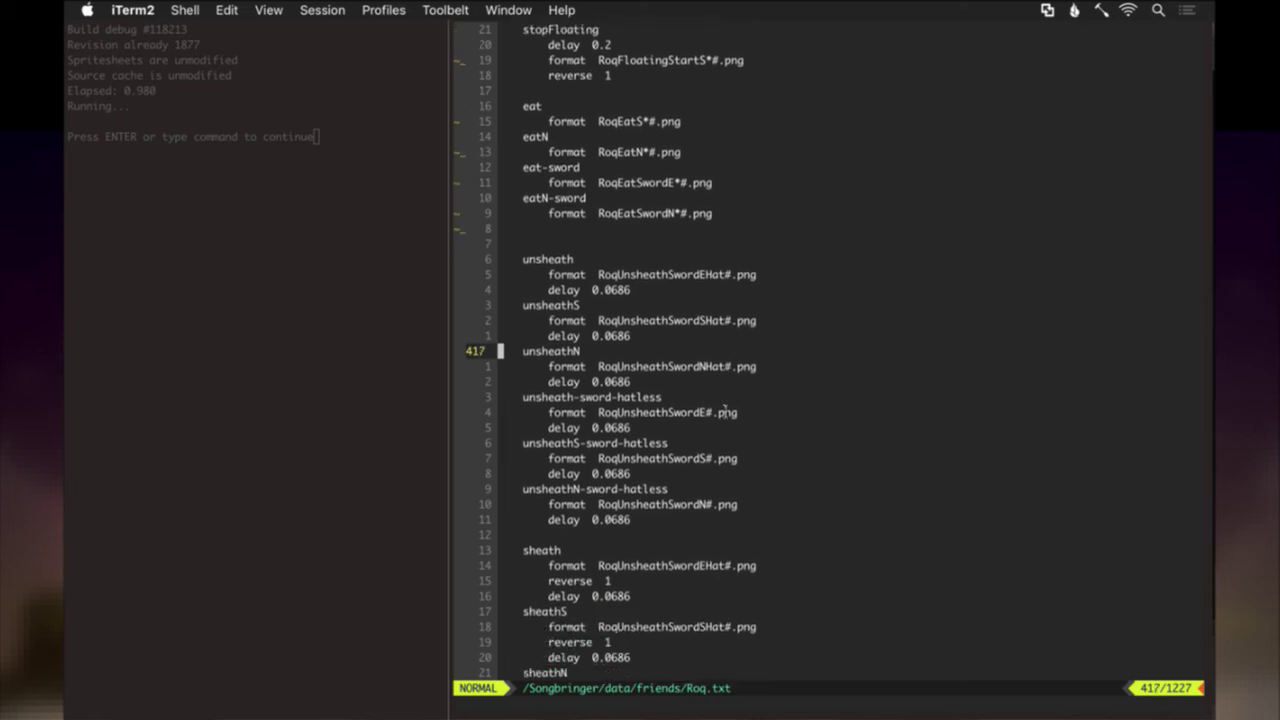
{"action": "key", "text": "j"}
{"action": "key", "text": "v"}
{"action": "key", "text": "j"}
{"action": "key", "text": "j"}
{"action": "key", "text": "j"}
{"action": "key", "text": "j"}
{"action": "key", "text": "j"}
{"action": "key", "text": "j"}
{"action": "key", "text": "j"}
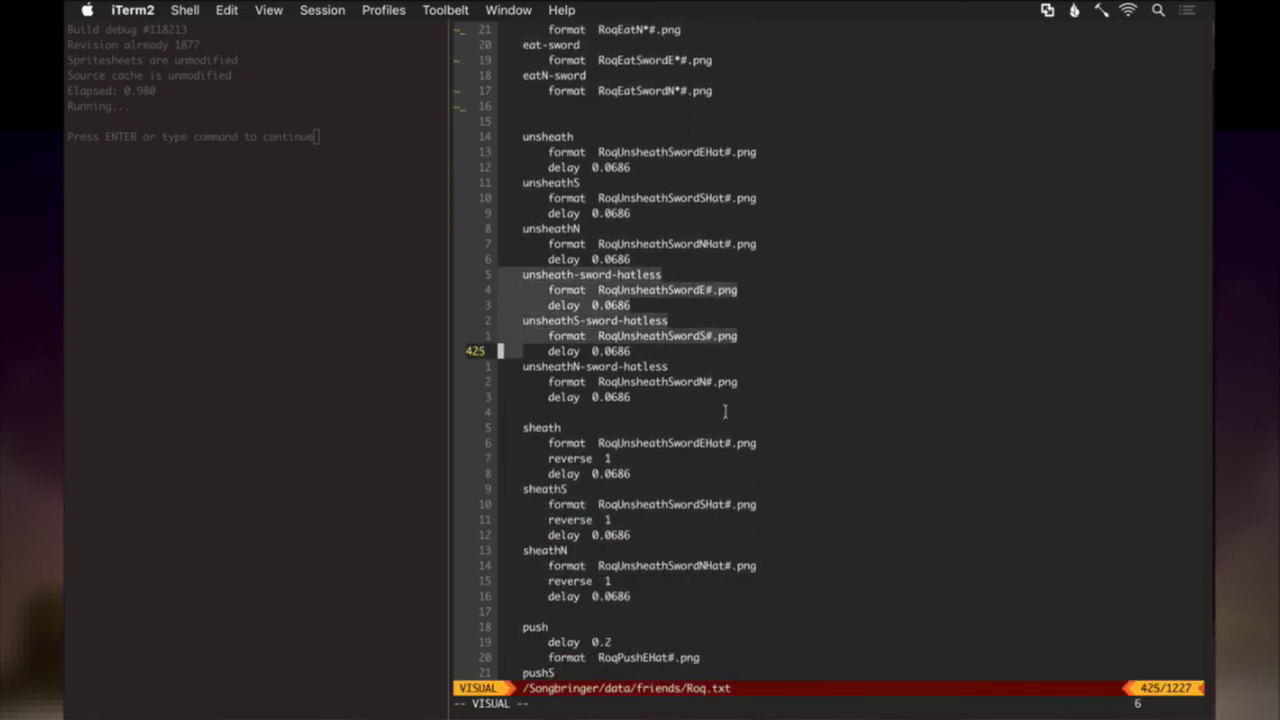
{"action": "key", "text": "j"}
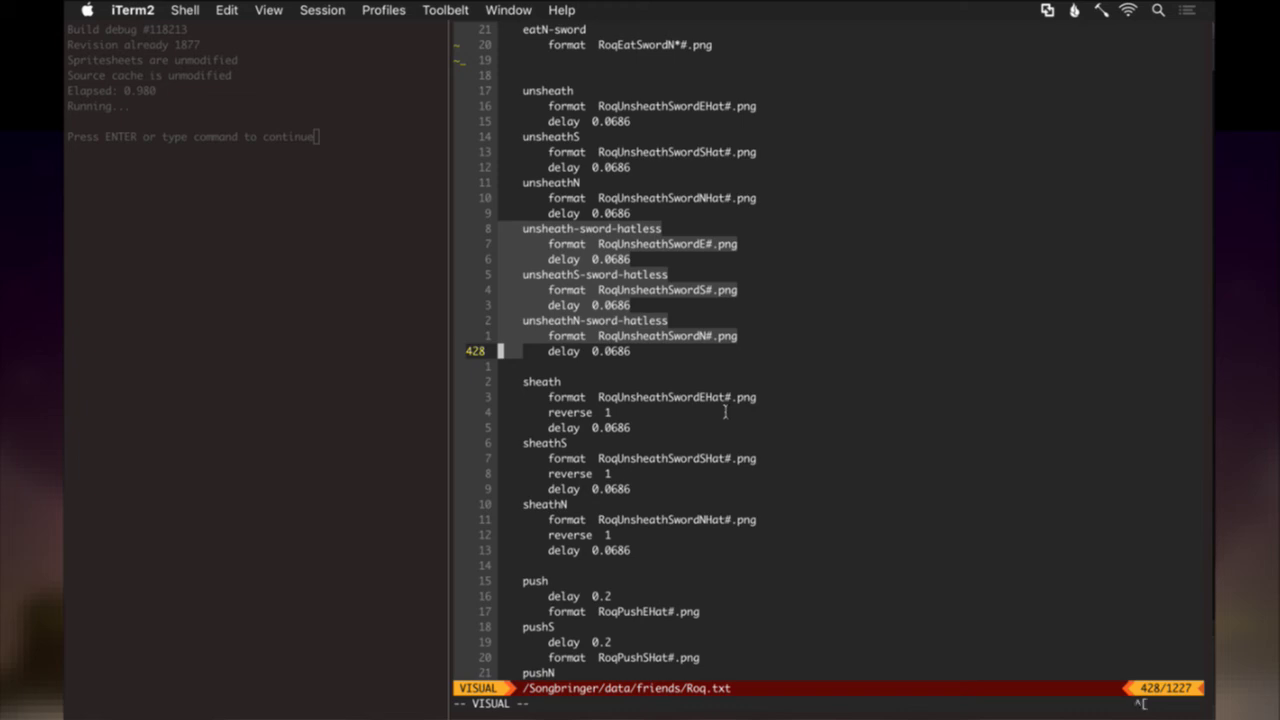
{"action": "key", "text": "Escape"}
{"action": "key", "text": "k"}
{"action": "key", "text": "k"}
{"action": "key", "text": "k"}
{"action": "key", "text": "k"}
{"action": "key", "text": "k"}
{"action": "key", "text": "k"}
{"action": "key", "text": "k"}
{"action": "key", "text": "k"}
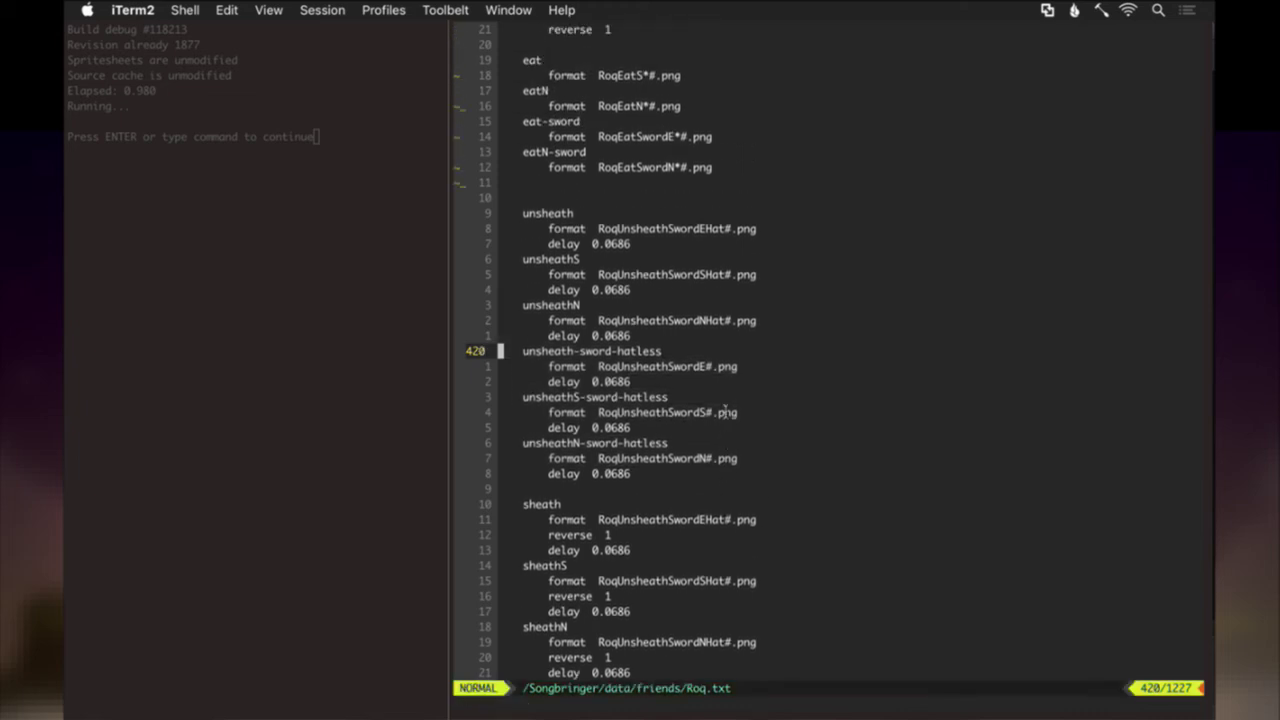
{"action": "key", "text": "j"}
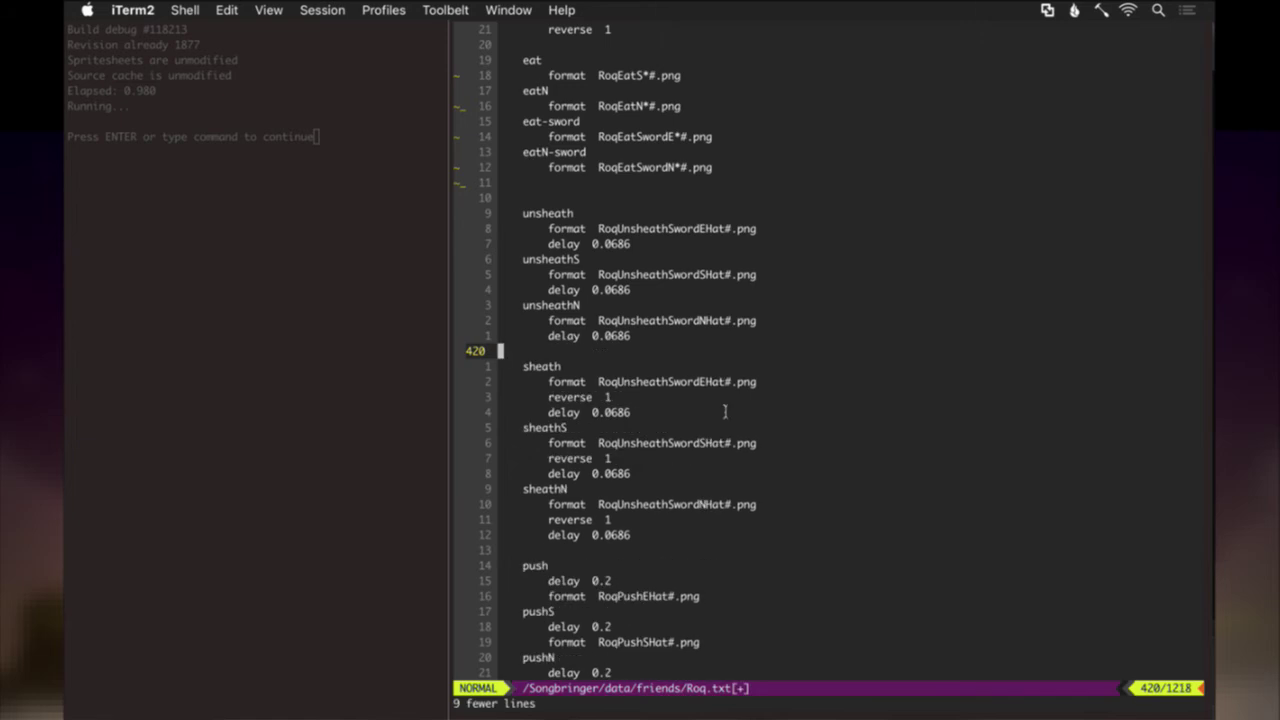
Insert a blank line above the sheath animation and go to its delay line.
{"action": "key", "text": "j"}
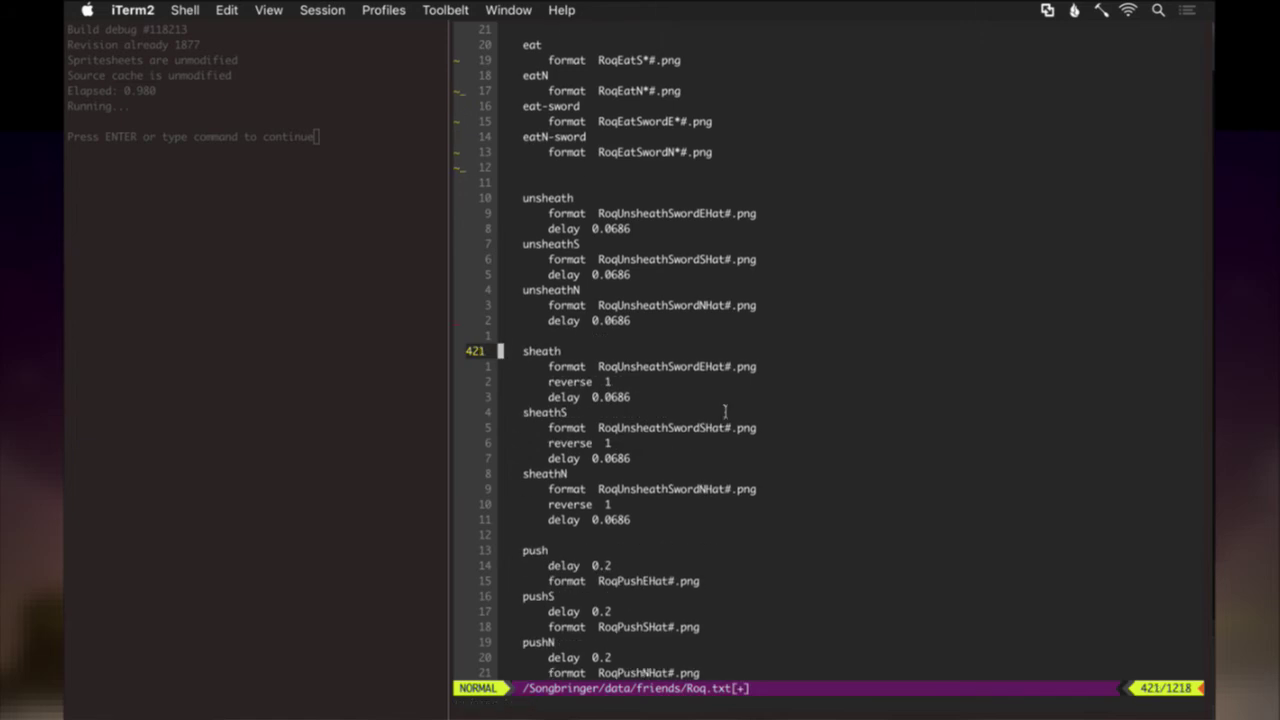
{"action": "key", "text": "k"}
{"action": "key", "text": "o"}
{"action": "key", "text": "Escape"}
{"action": "key", "text": "j"}
{"action": "key", "text": "j"}
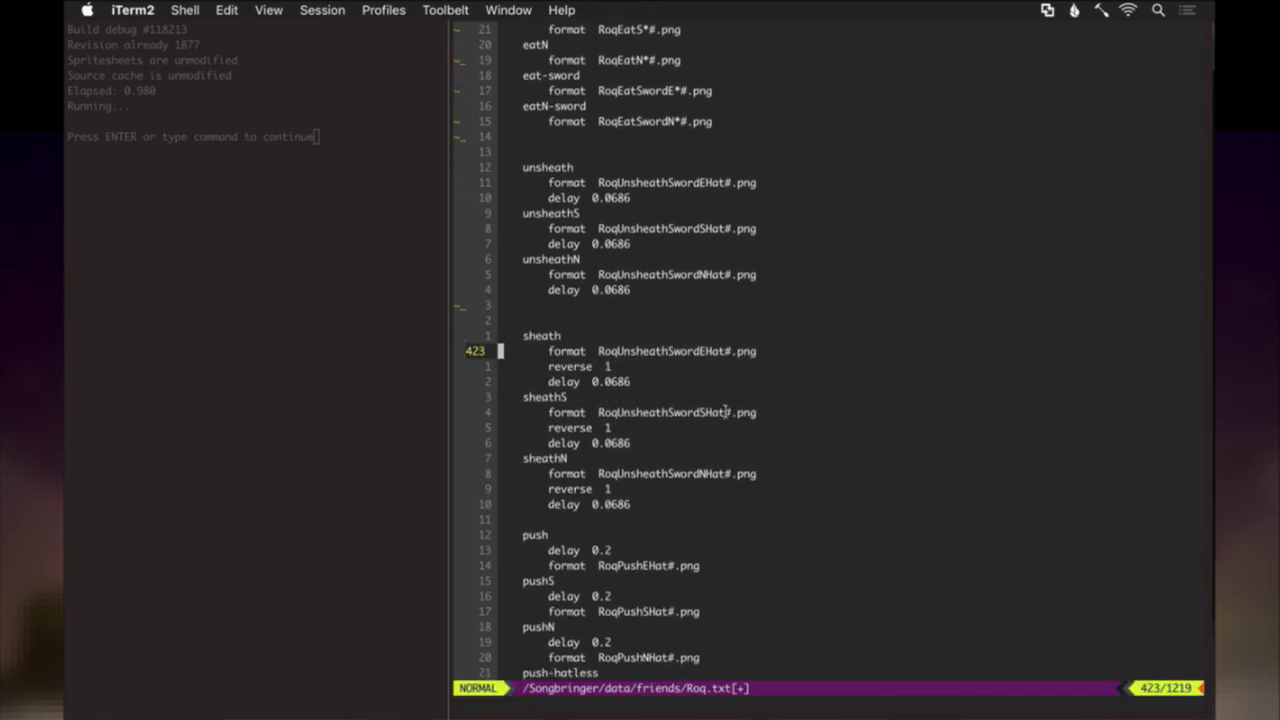
{"action": "key", "text": "j"}
{"action": "key", "text": "j"}
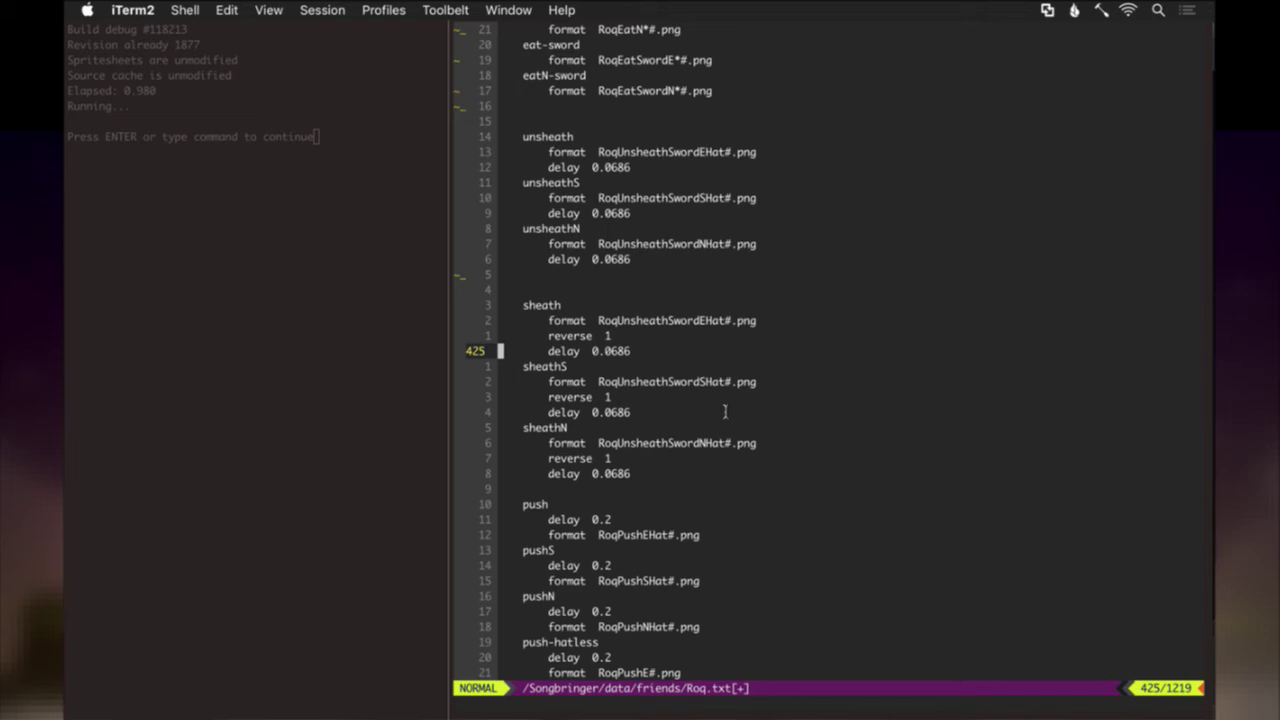
Insert a blank line between the sheathN and push animations, save Roq.txt, and return to the sheath delay line.
{"action": "type", "text": ":w"}
{"action": "key", "text": "Return"}
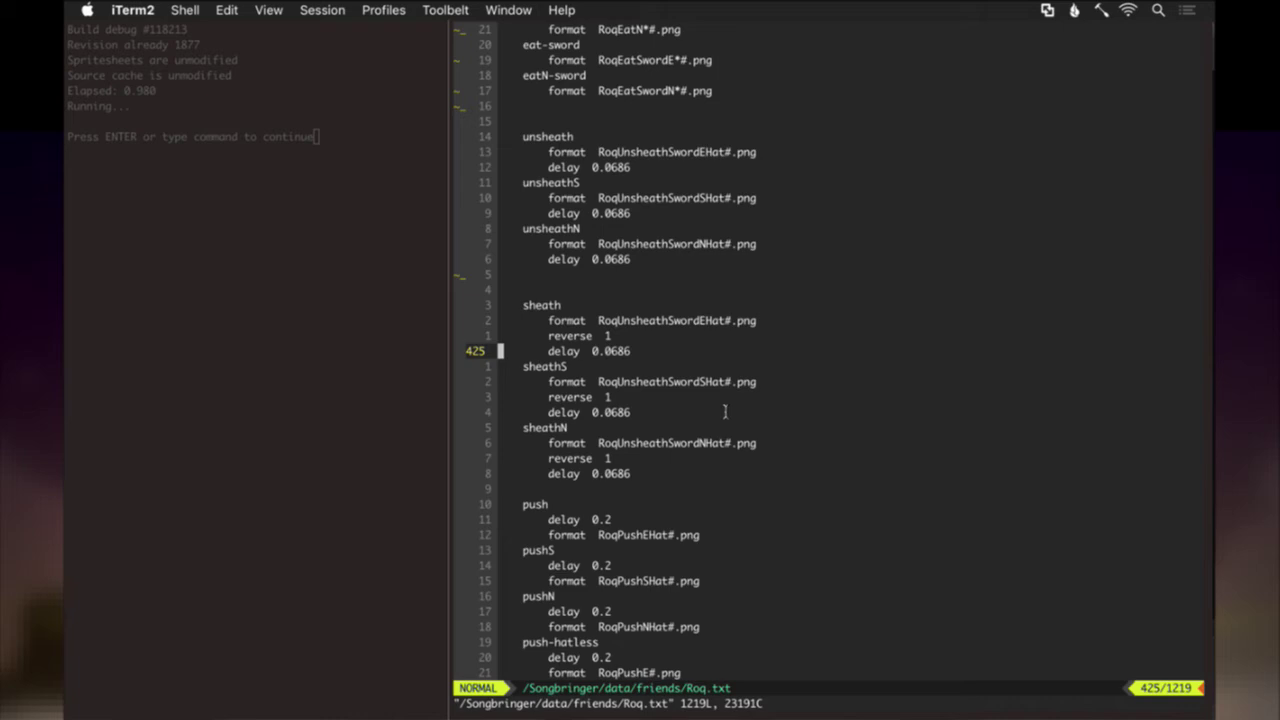
{"action": "key", "text": "j"}
{"action": "key", "text": "j"}
{"action": "key", "text": "j"}
{"action": "key", "text": "j"}
{"action": "key", "text": "j"}
{"action": "key", "text": "j"}
{"action": "key", "text": "j"}
{"action": "key", "text": "j"}
{"action": "key", "text": "o"}
{"action": "key", "text": "Escape"}
{"action": "type", "text": ":w"}
{"action": "key", "text": "Return"}
{"action": "key", "text": "k"}
{"action": "key", "text": "k"}
{"action": "key", "text": "k"}
{"action": "key", "text": "k"}
{"action": "key", "text": "k"}
{"action": "key", "text": "k"}
{"action": "key", "text": "k"}
{"action": "key", "text": "k"}
{"action": "key", "text": "k"}
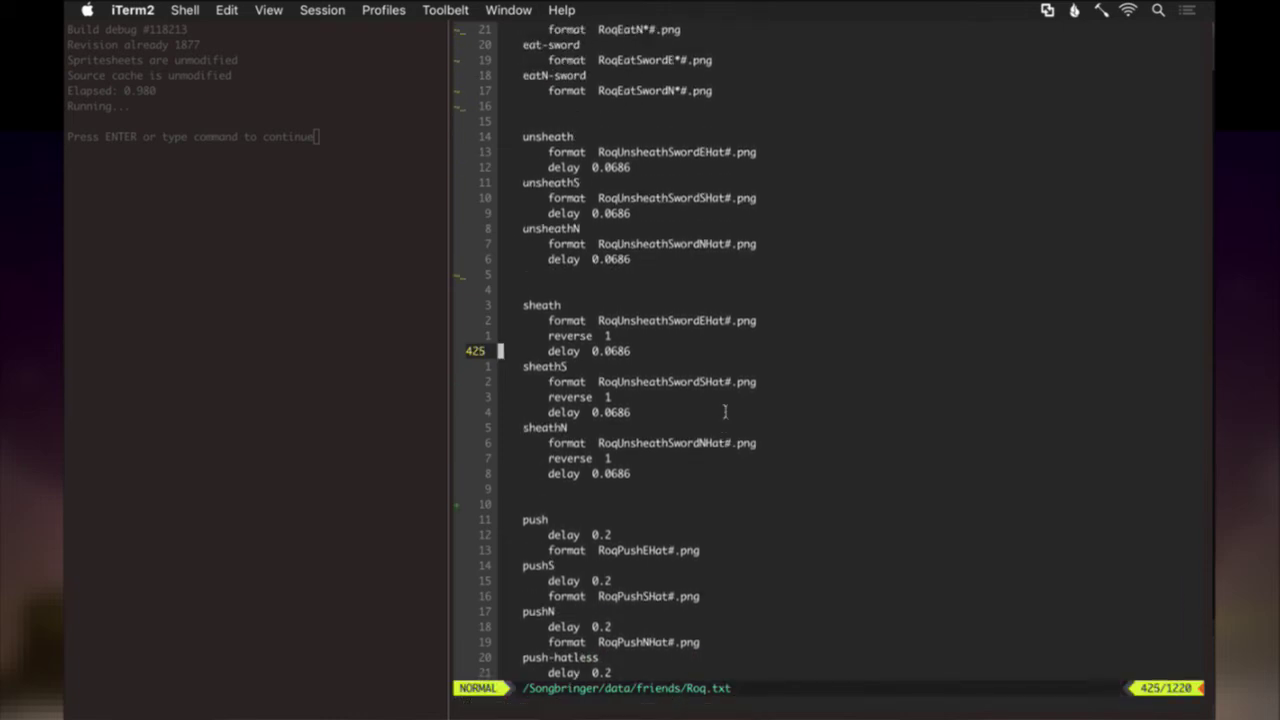
Switch to Finder and open RoqUnsheathSwordE.psd, RoqUnsheathSwordN.psd and RoqUnsheathSwordS.psd from the Roq folder in Photoshop.
{"action": "key", "text": "super+Tab"}
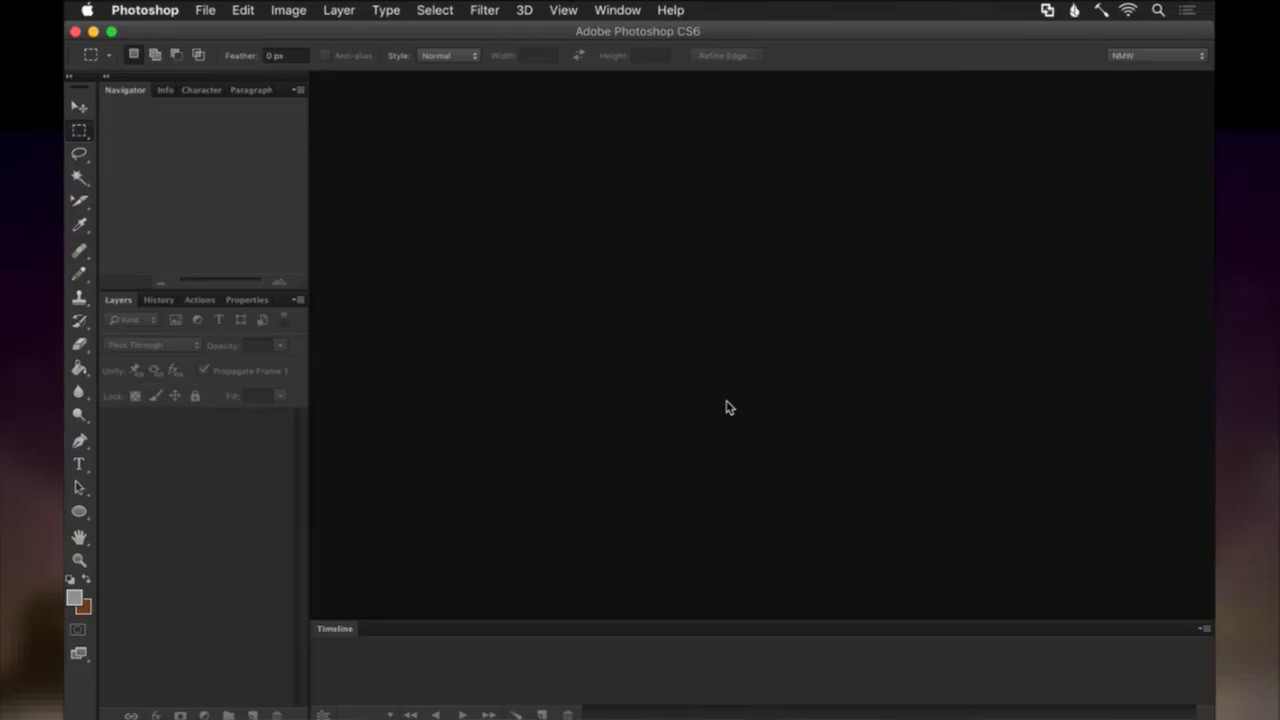
{"action": "key", "text": "super+Tab"}
{"action": "key", "text": "Tab"}
{"action": "key", "text": "Tab"}
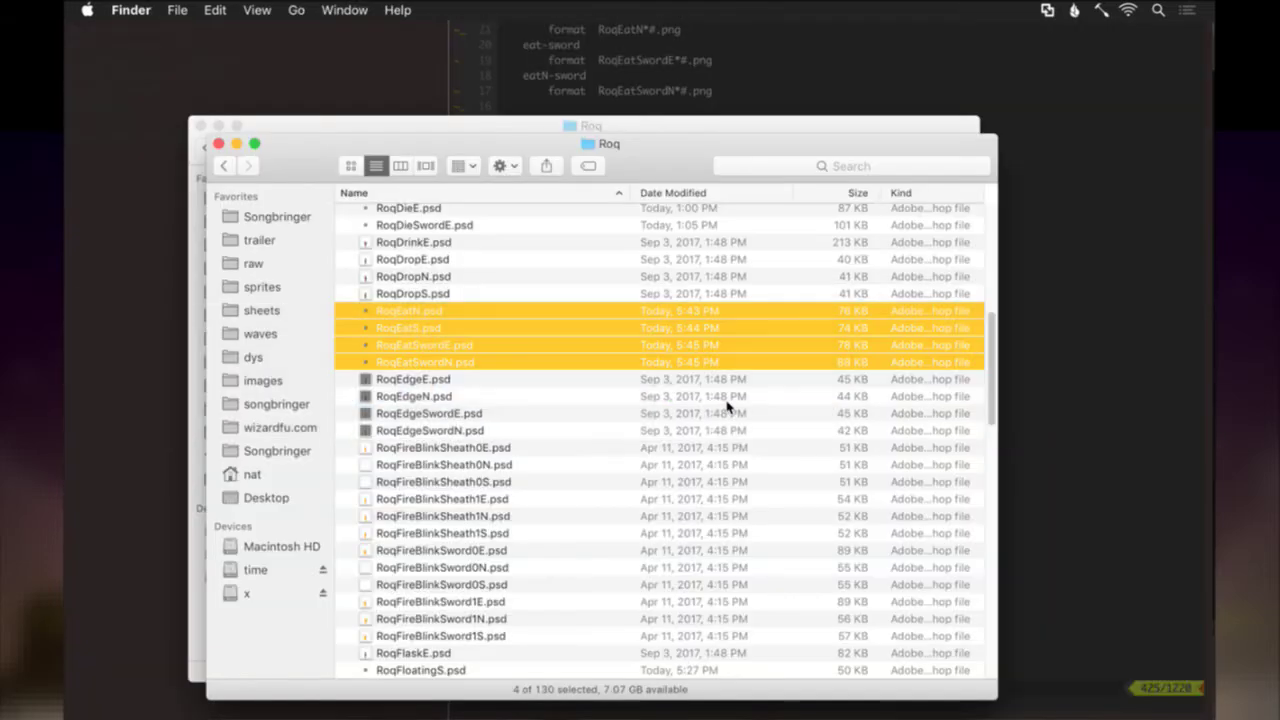
{"action": "left_click", "coordinate": [609, 398]}
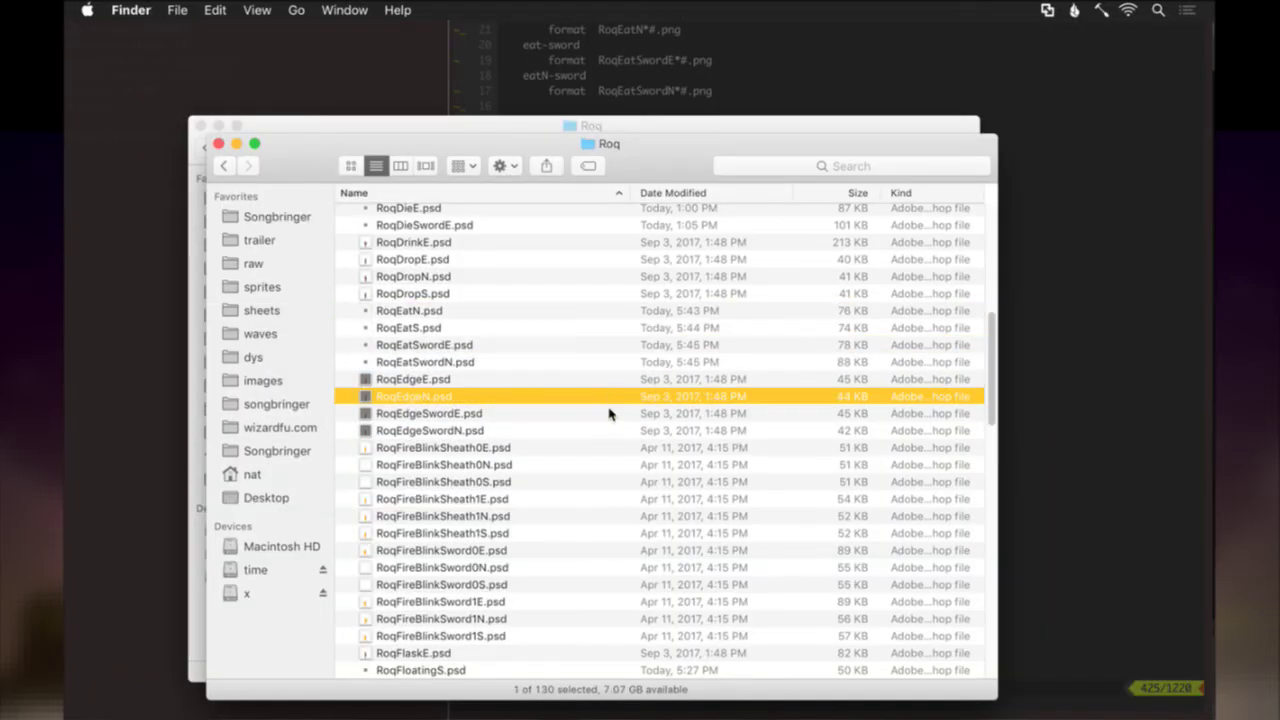
{"action": "scroll", "coordinate": [609, 415], "scroll_direction": "down", "scroll_amount": 20}
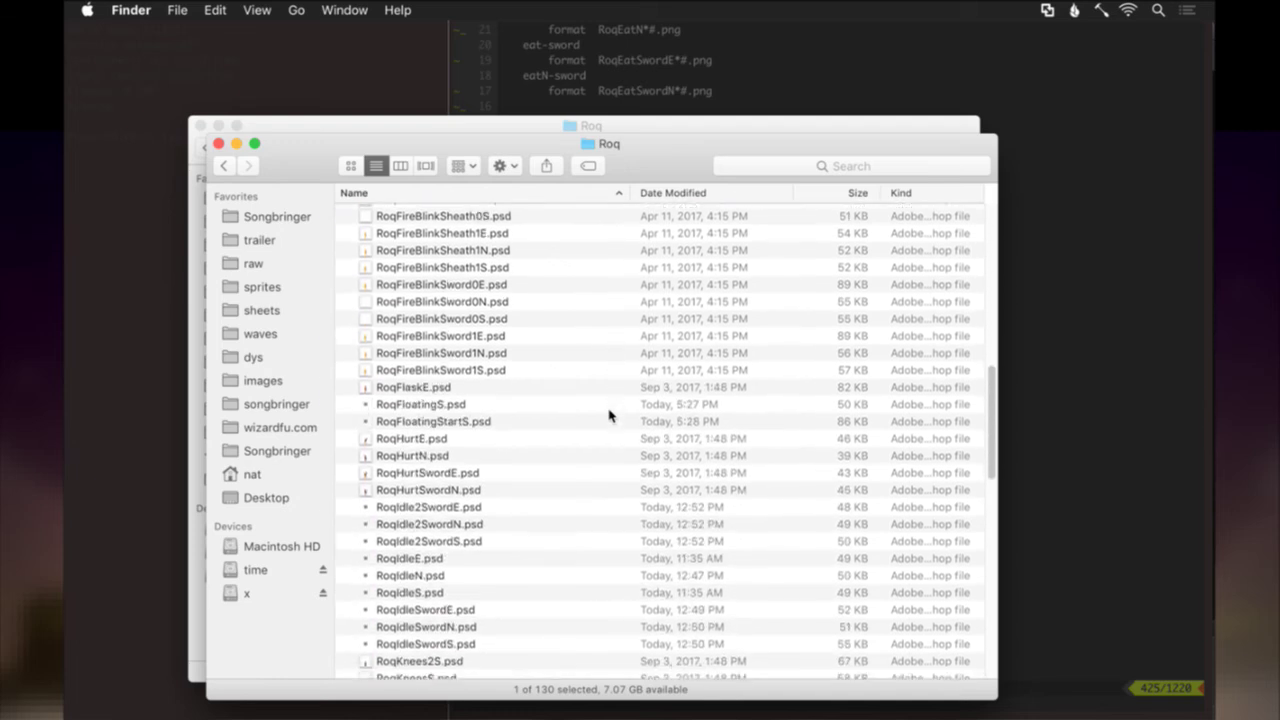
{"action": "scroll", "coordinate": [609, 415], "scroll_direction": "up", "scroll_amount": 3}
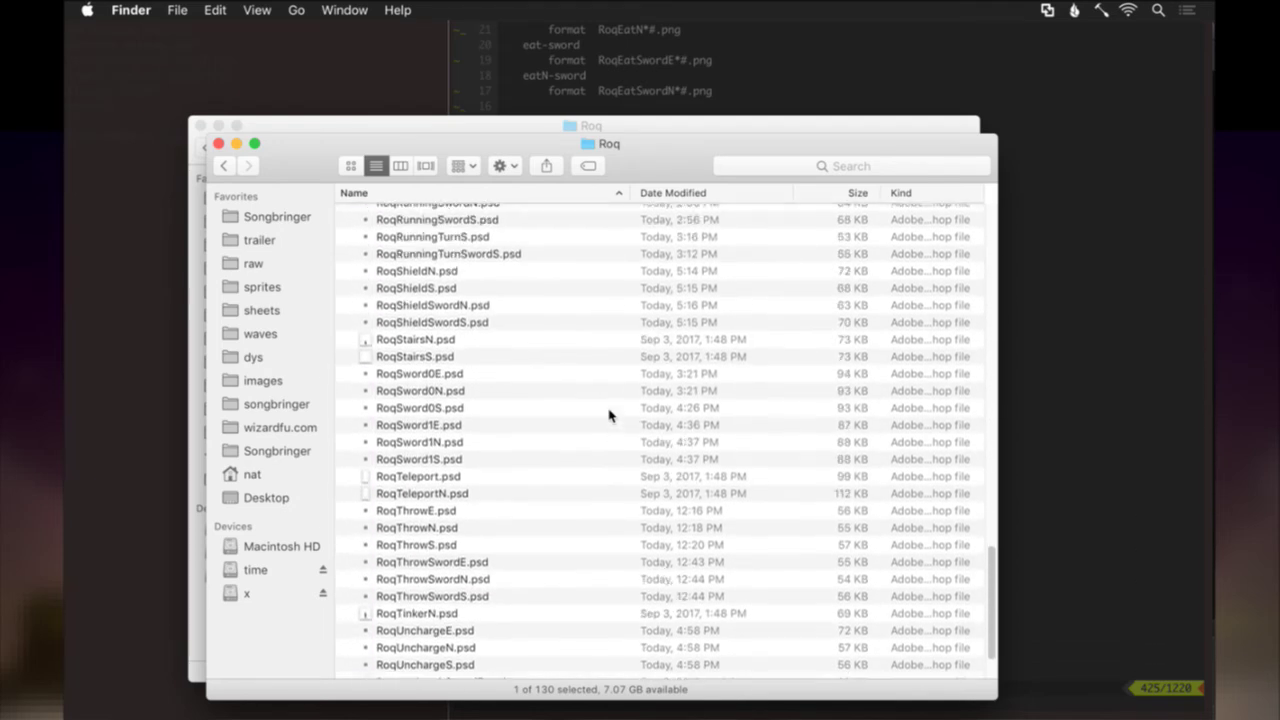
{"action": "scroll", "coordinate": [609, 415], "scroll_direction": "down", "scroll_amount": 3}
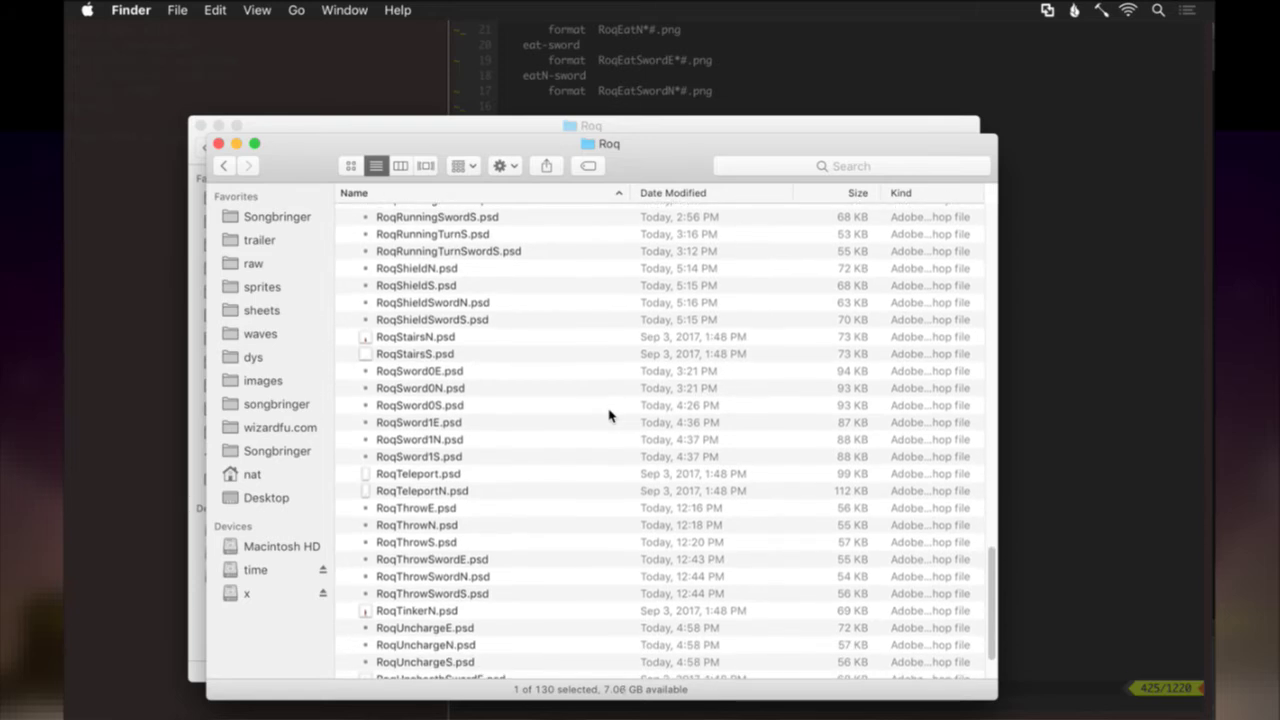
{"action": "scroll", "coordinate": [609, 415], "scroll_direction": "down", "scroll_amount": 5}
{"action": "left_click", "coordinate": [460, 601]}
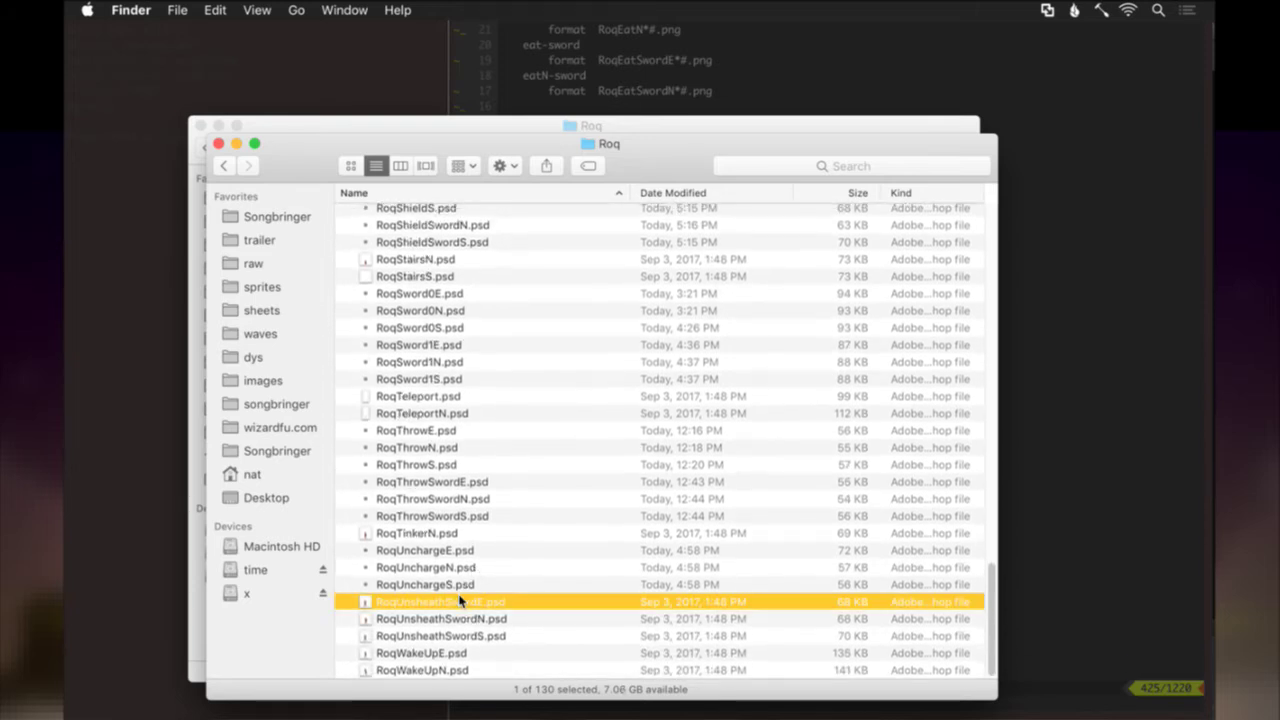
{"action": "left_click", "coordinate": [452, 635], "text": "shift"}
{"action": "right_click", "coordinate": [452, 635]}
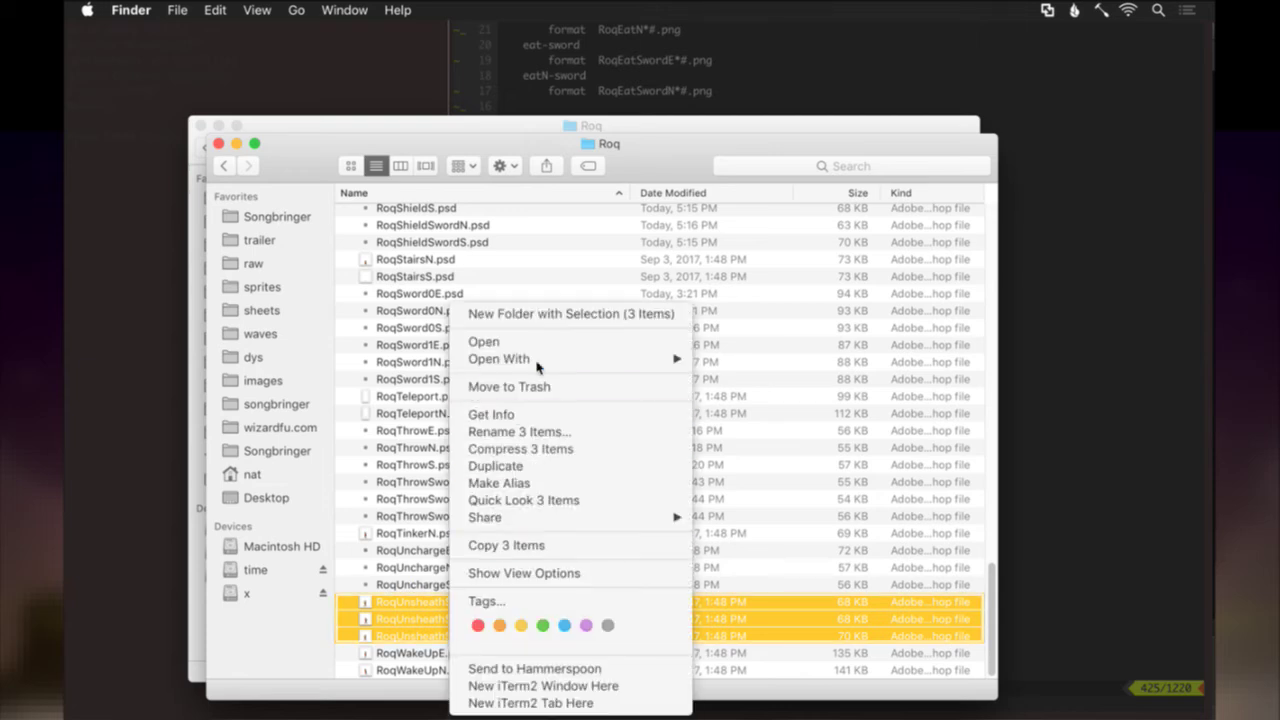
{"action": "mouse_move", "coordinate": [537, 360]}
{"action": "left_click", "coordinate": [722, 357]}
Switch to Photoshop and show the Color Fill 1 copy 4 layer on all seven frames of RoqUnsheathSwordS.psd.
{"action": "key", "text": "super+Tab"}
{"action": "key", "text": "super+Tab"}
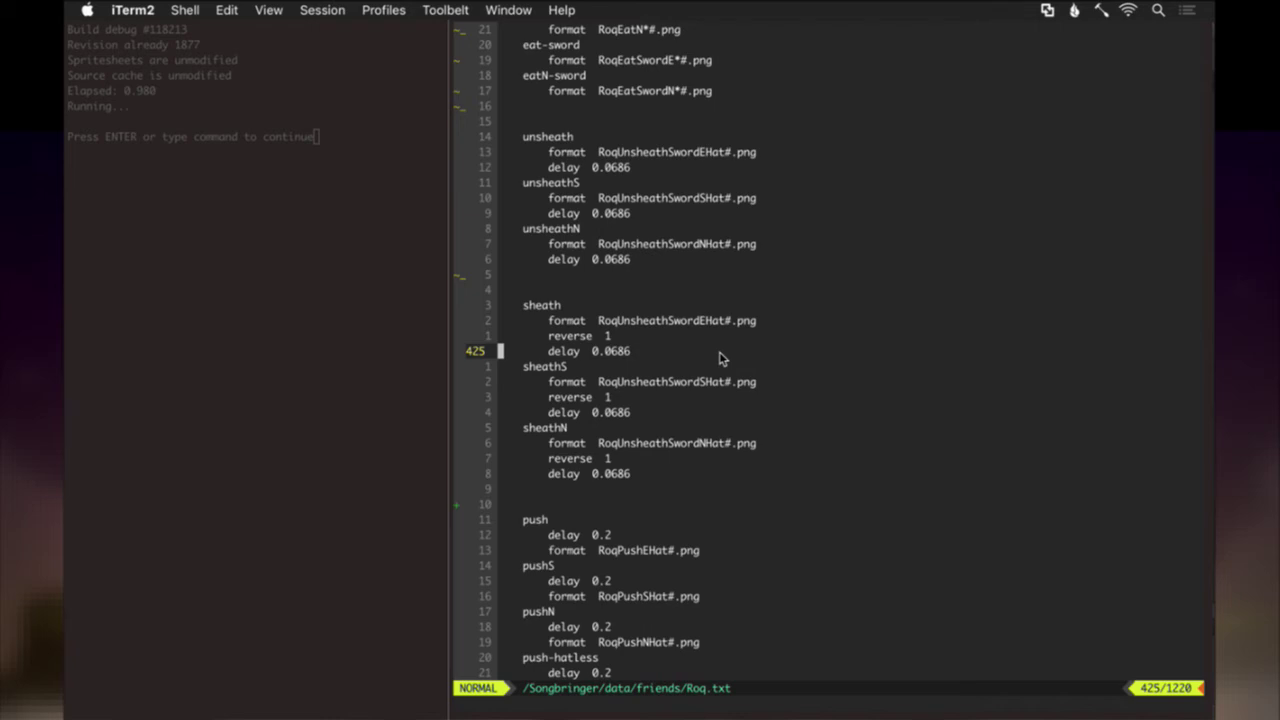
{"action": "key", "text": "super+Tab"}
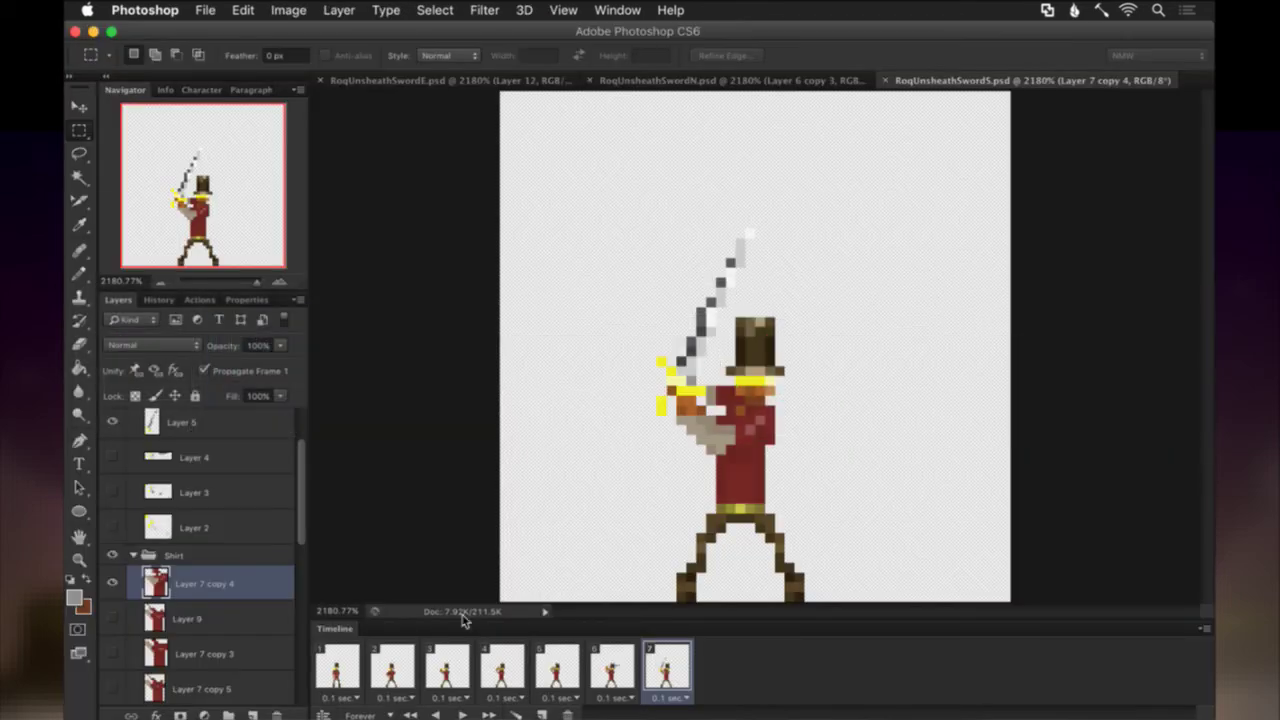
{"action": "left_click", "coordinate": [336, 668], "text": "shift"}
{"action": "scroll", "coordinate": [223, 675], "scroll_direction": "down", "scroll_amount": 5}
{"action": "scroll", "coordinate": [223, 675], "scroll_direction": "down", "scroll_amount": 3}
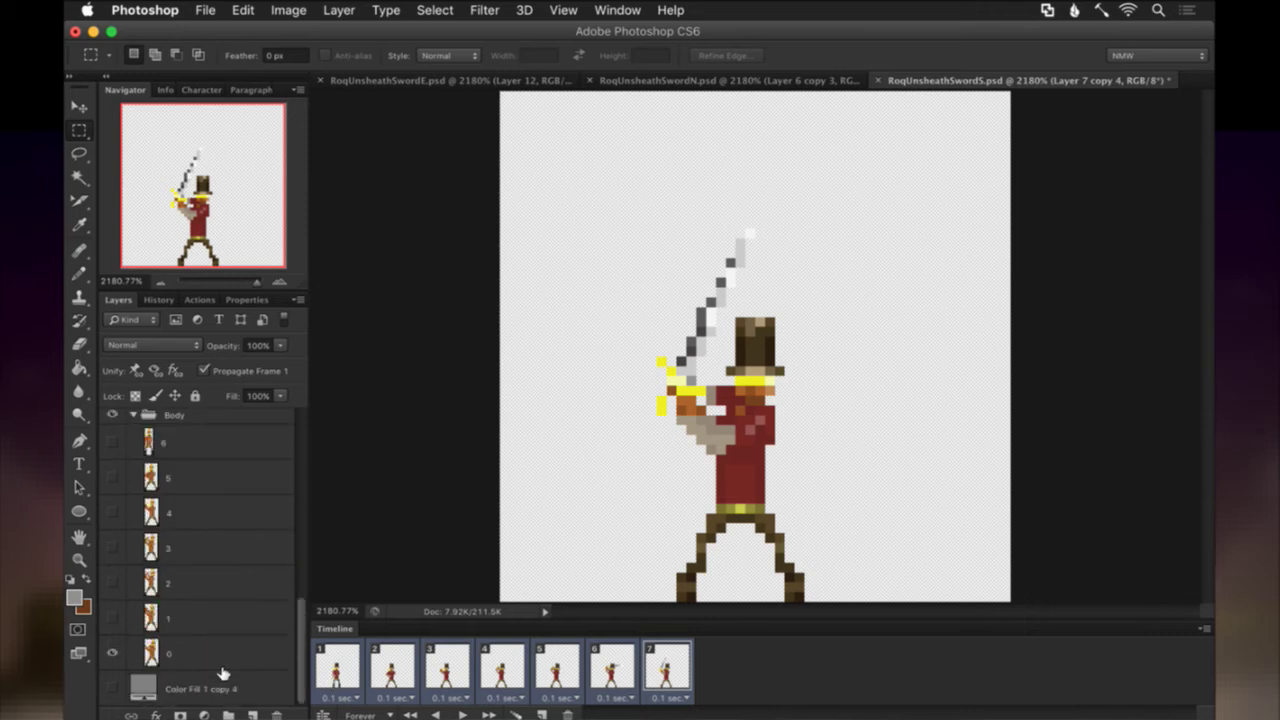
{"action": "left_click", "coordinate": [113, 686]}
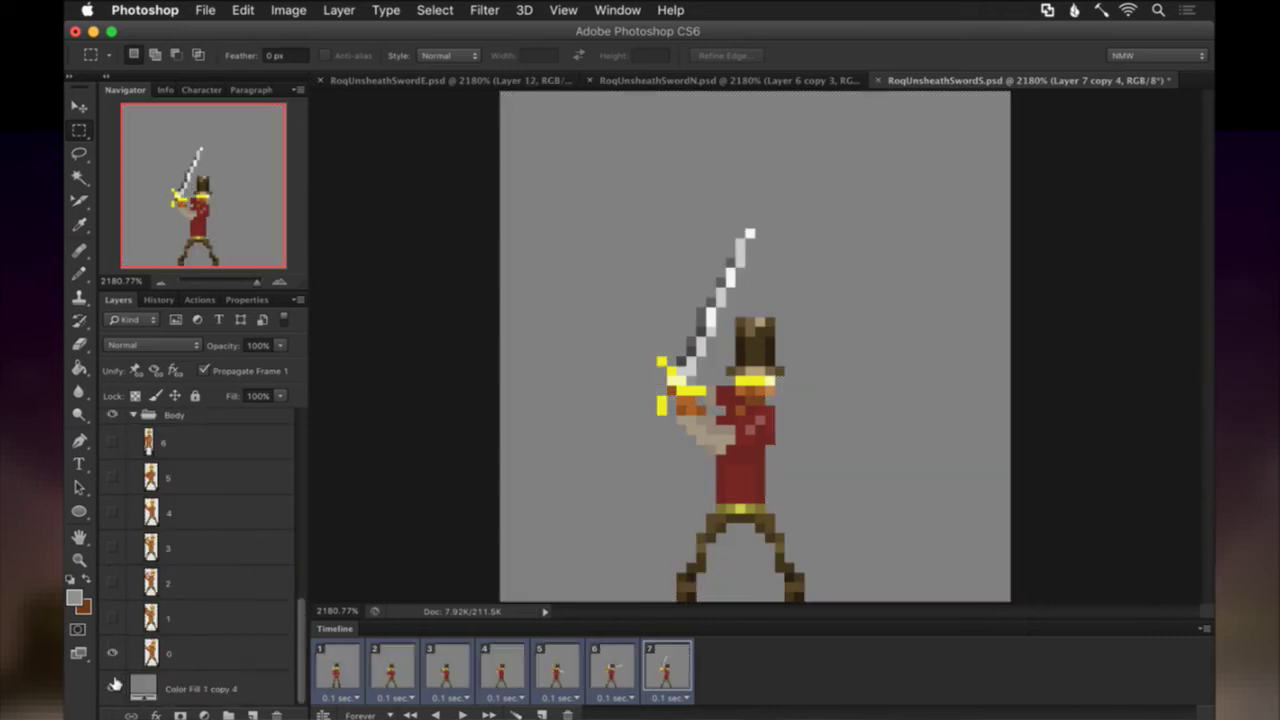
Select the first frame of RoqUnsheathSwordS.psd, rename the Sword layer group to Body, and save the file.
{"action": "left_click", "coordinate": [329, 660]}
{"action": "scroll", "coordinate": [229, 646], "scroll_direction": "up", "scroll_amount": 5}
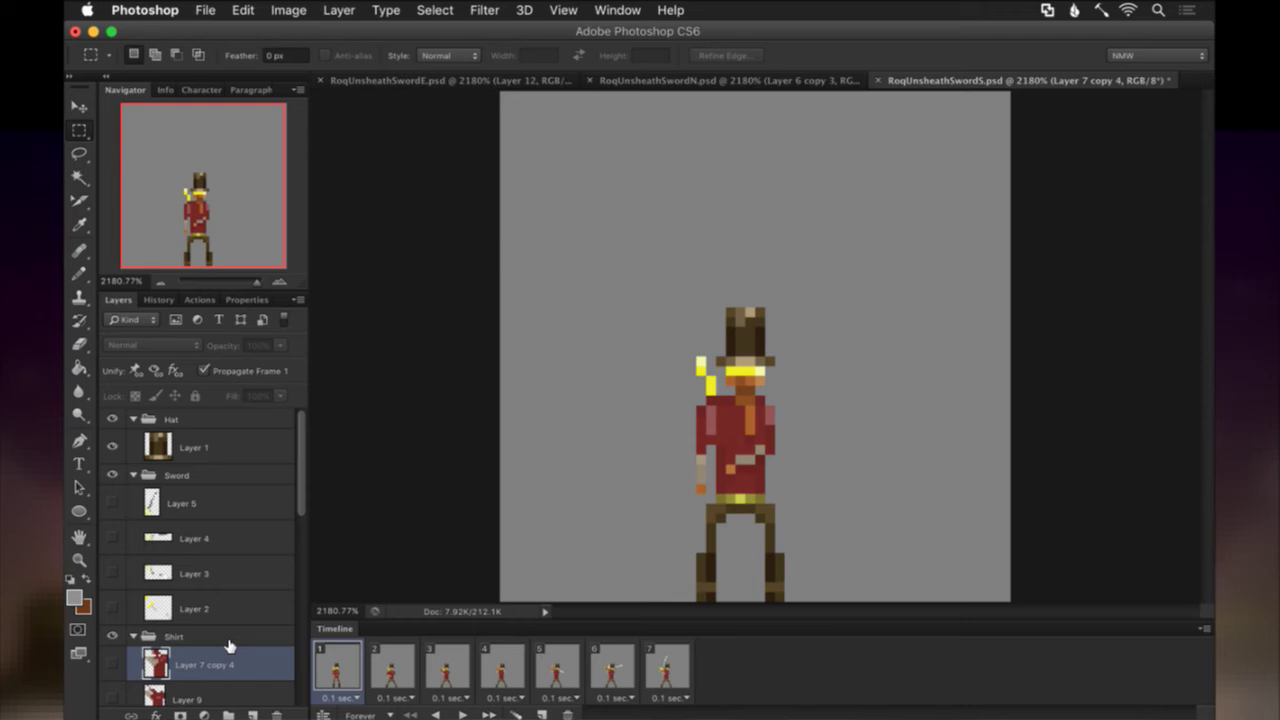
{"action": "double_click", "coordinate": [180, 476]}
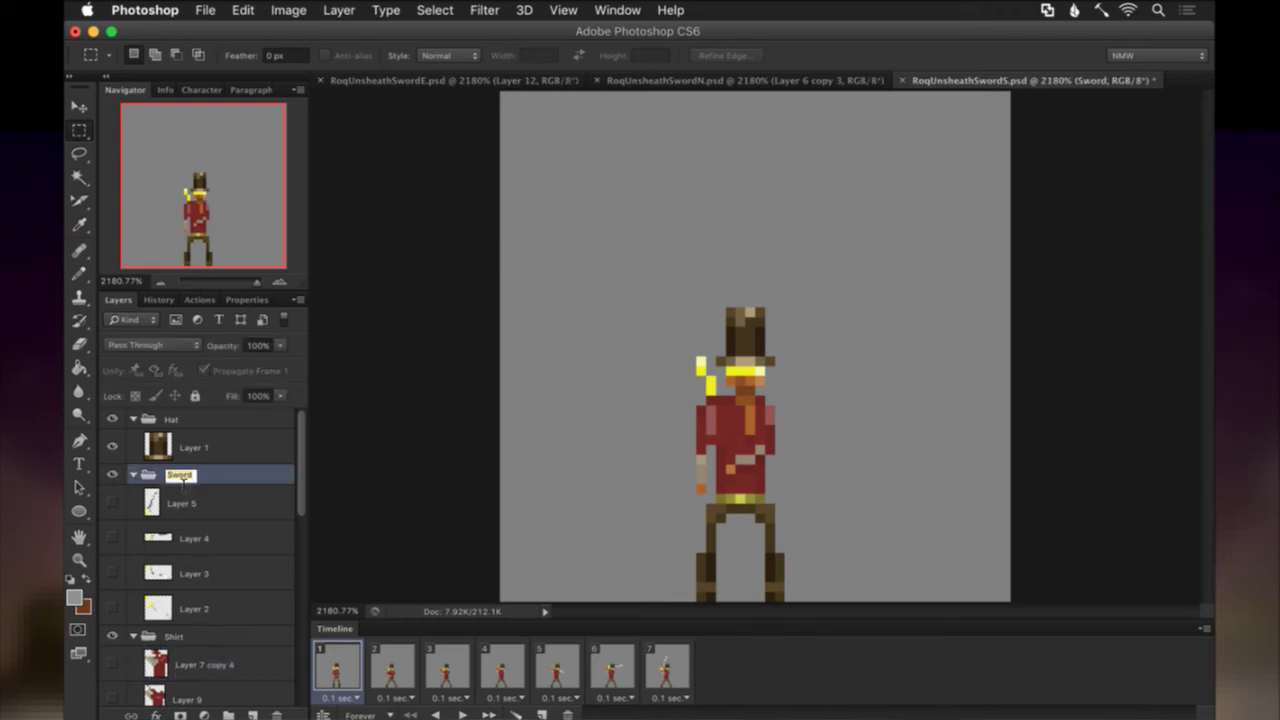
{"action": "type", "text": "Body"}
{"action": "key", "text": "Return"}
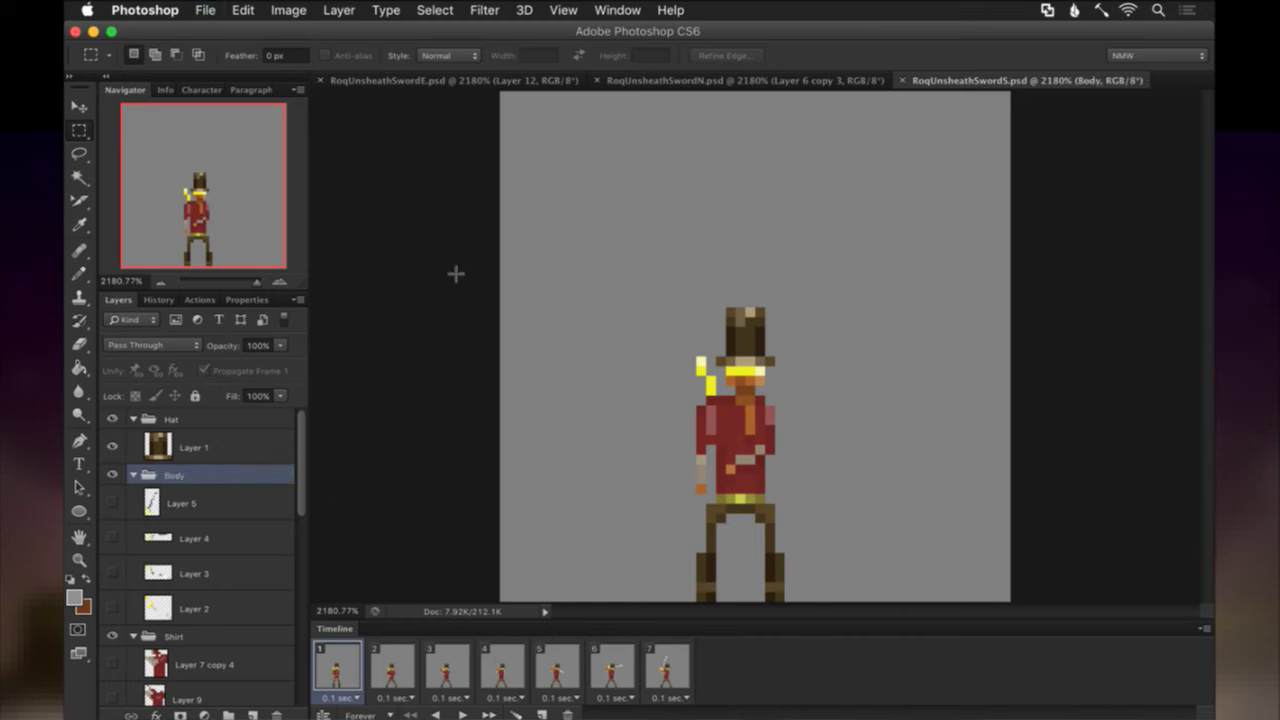
Switch to RoqUnsheathSwordN.psd and show the Color Fill 1 copy 4 layer on all seven frames.
{"action": "left_click", "coordinate": [659, 79]}
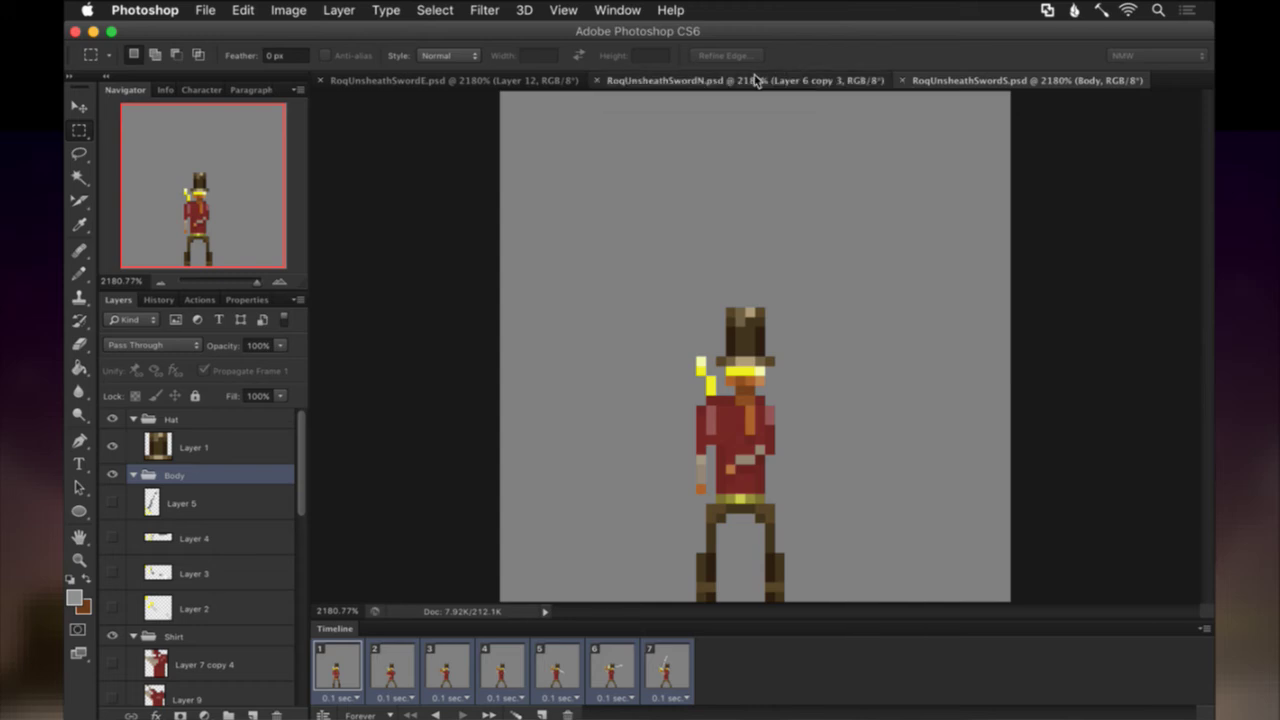
{"action": "left_click", "coordinate": [756, 79]}
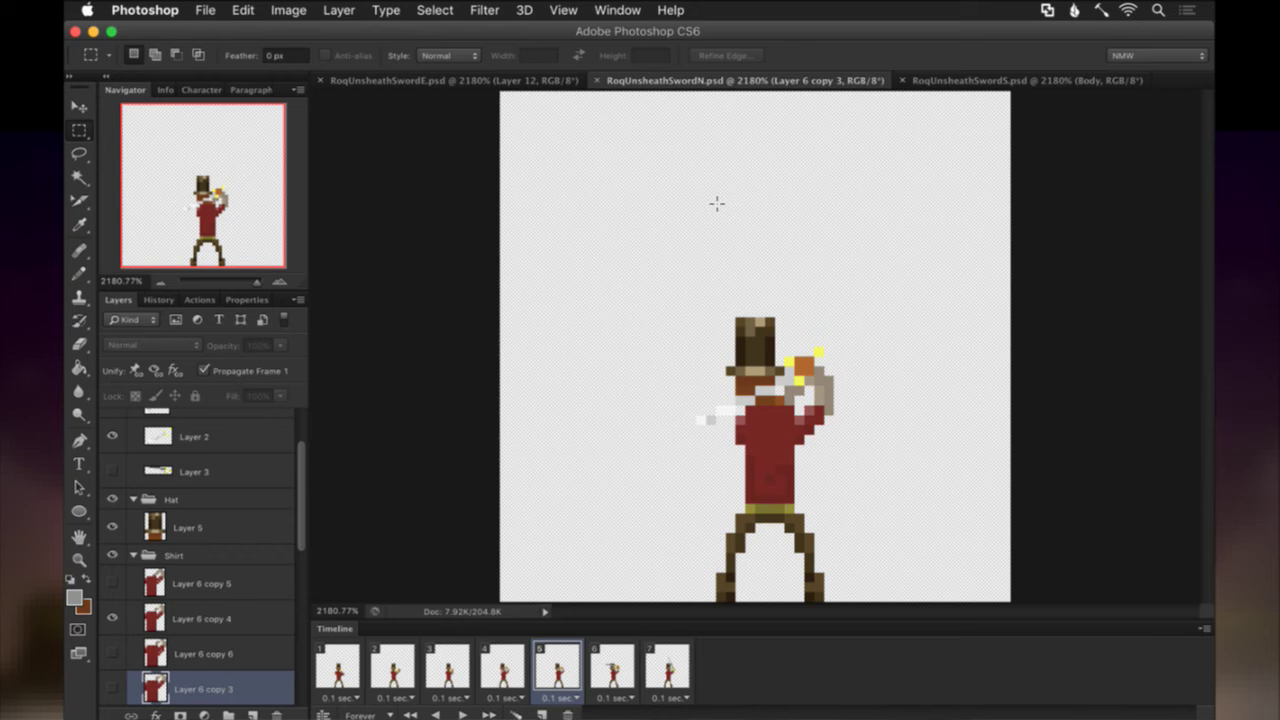
{"action": "left_click", "coordinate": [340, 660]}
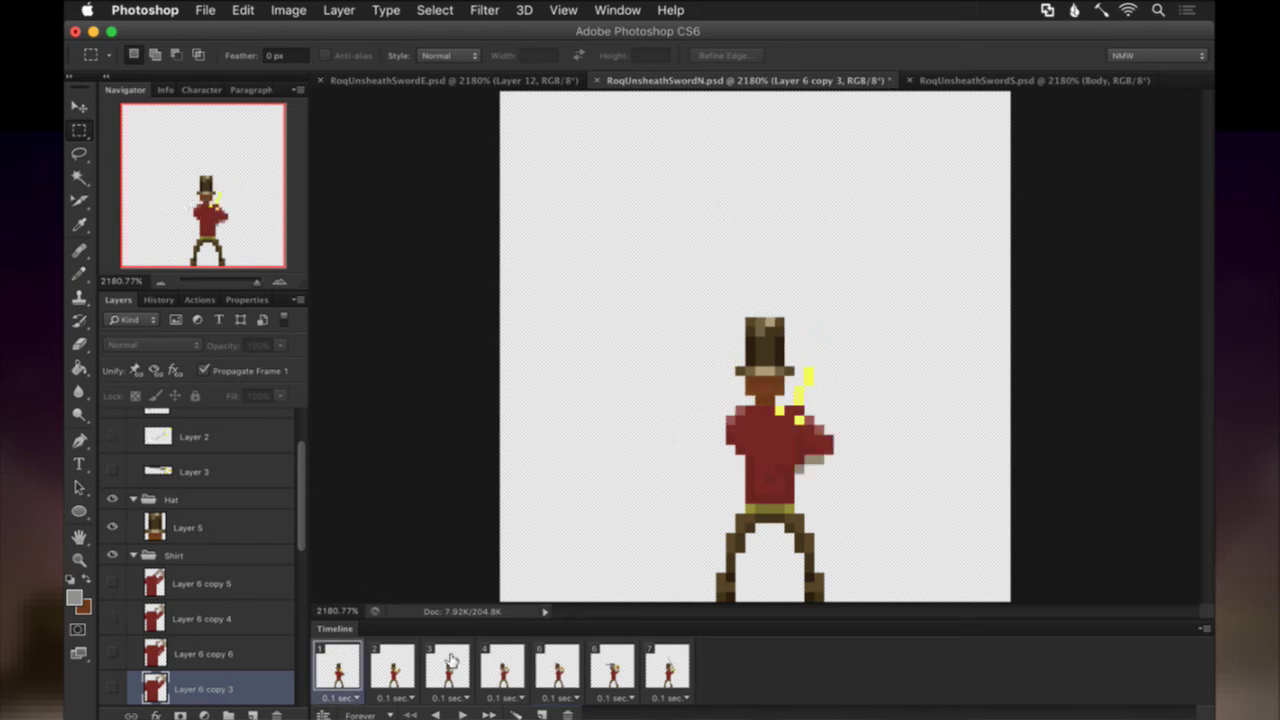
{"action": "left_click", "coordinate": [663, 658], "text": "shift"}
{"action": "scroll", "coordinate": [119, 630], "scroll_direction": "down", "scroll_amount": 5}
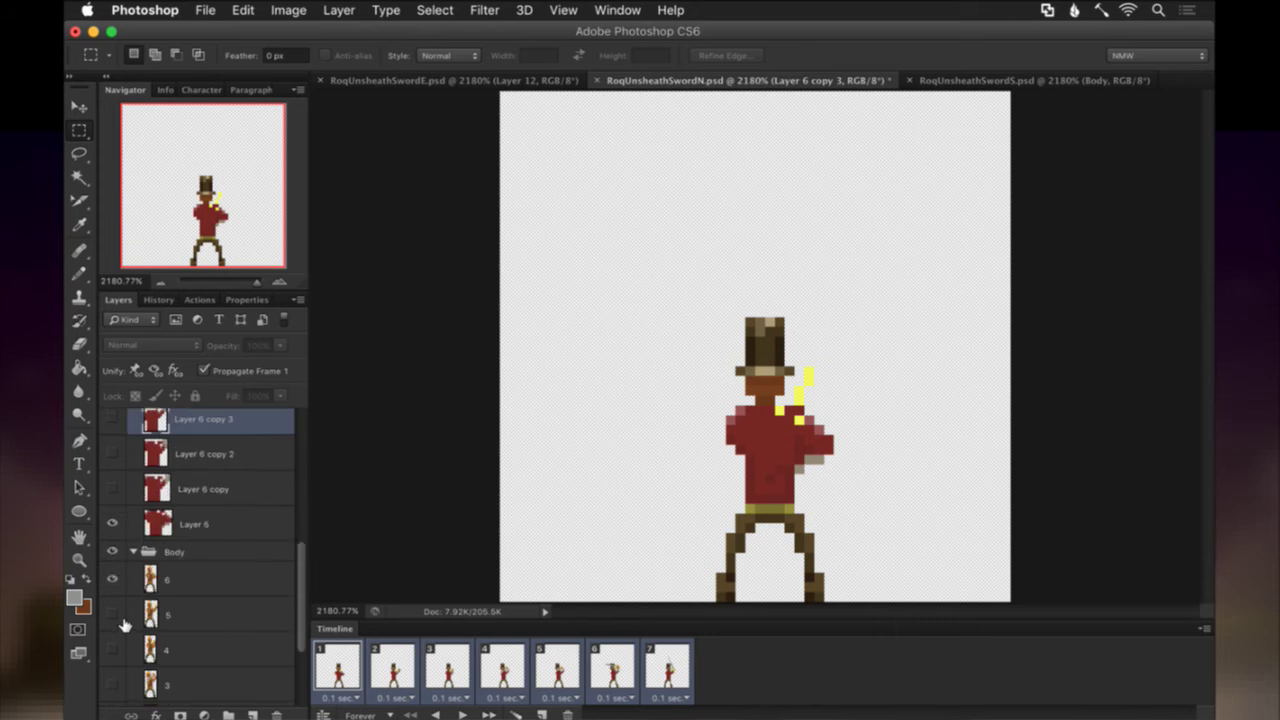
{"action": "left_click", "coordinate": [112, 688]}
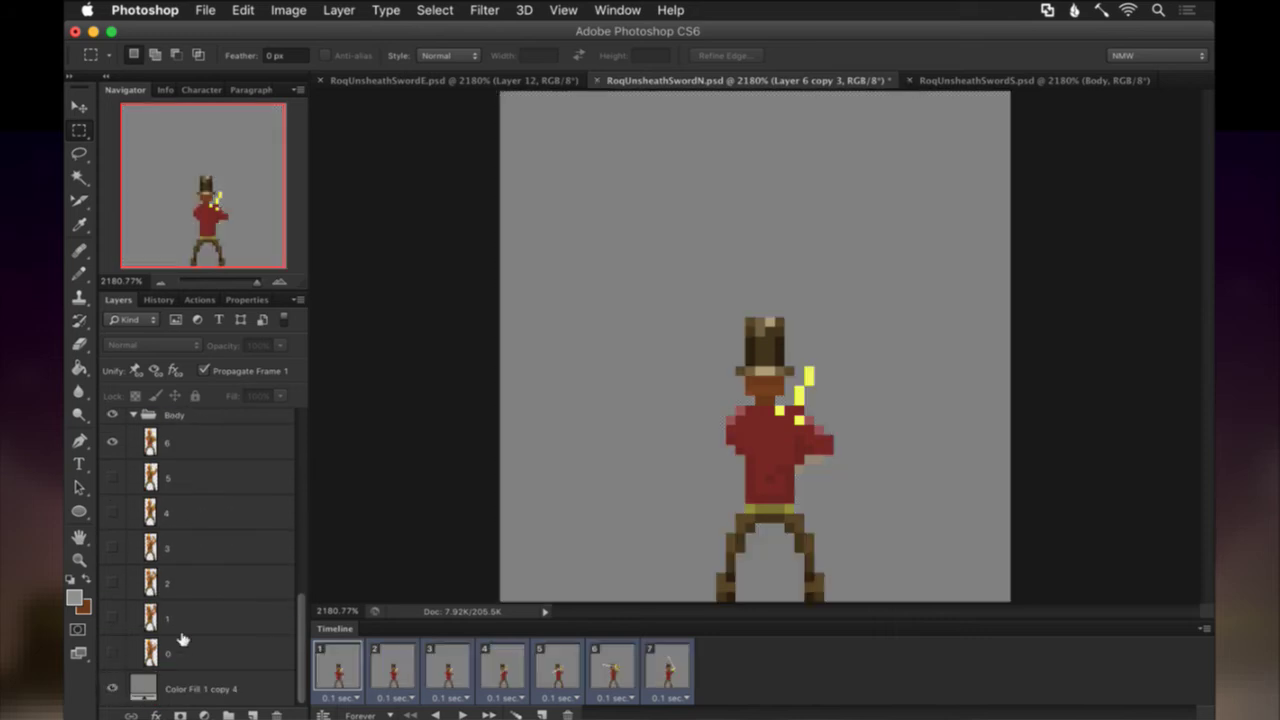
Rename the Sword layer group of RoqUnsheathSwordN.psd to Body, save the file, and run the sprite export.
{"action": "scroll", "coordinate": [182, 638], "scroll_direction": "up", "scroll_amount": 6}
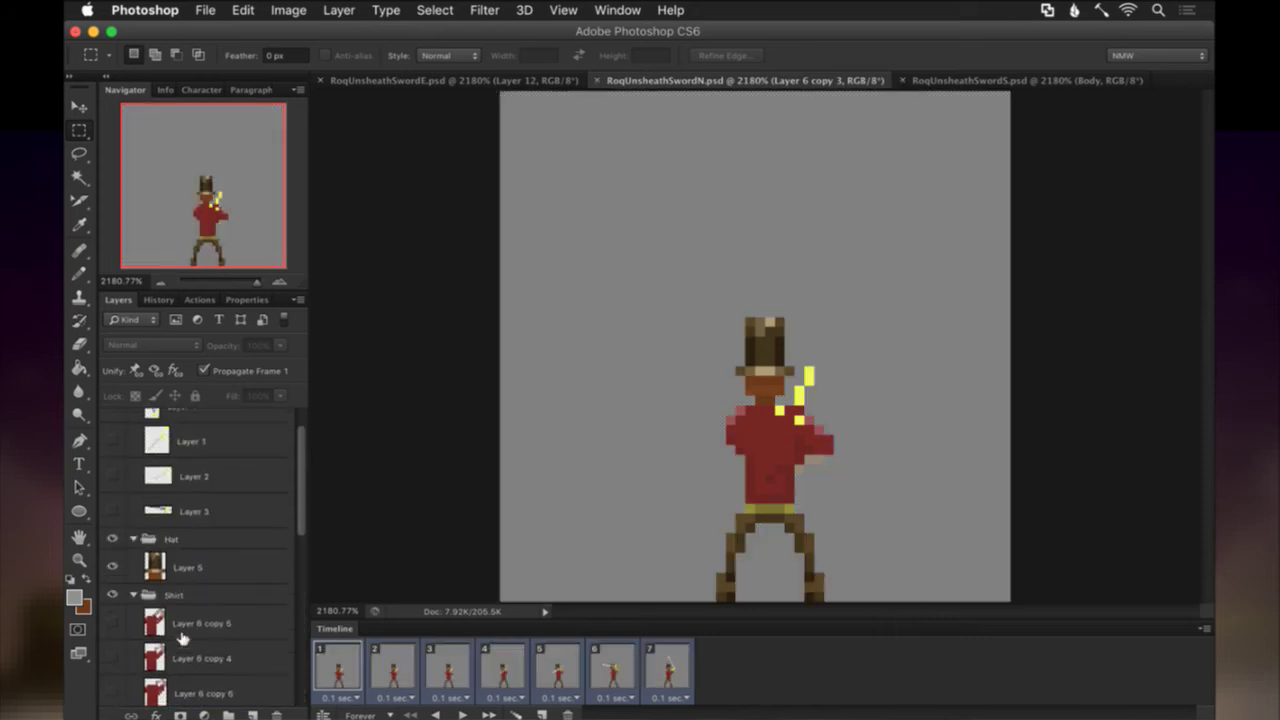
{"action": "scroll", "coordinate": [188, 520], "scroll_direction": "up", "scroll_amount": 2}
{"action": "double_click", "coordinate": [188, 412]}
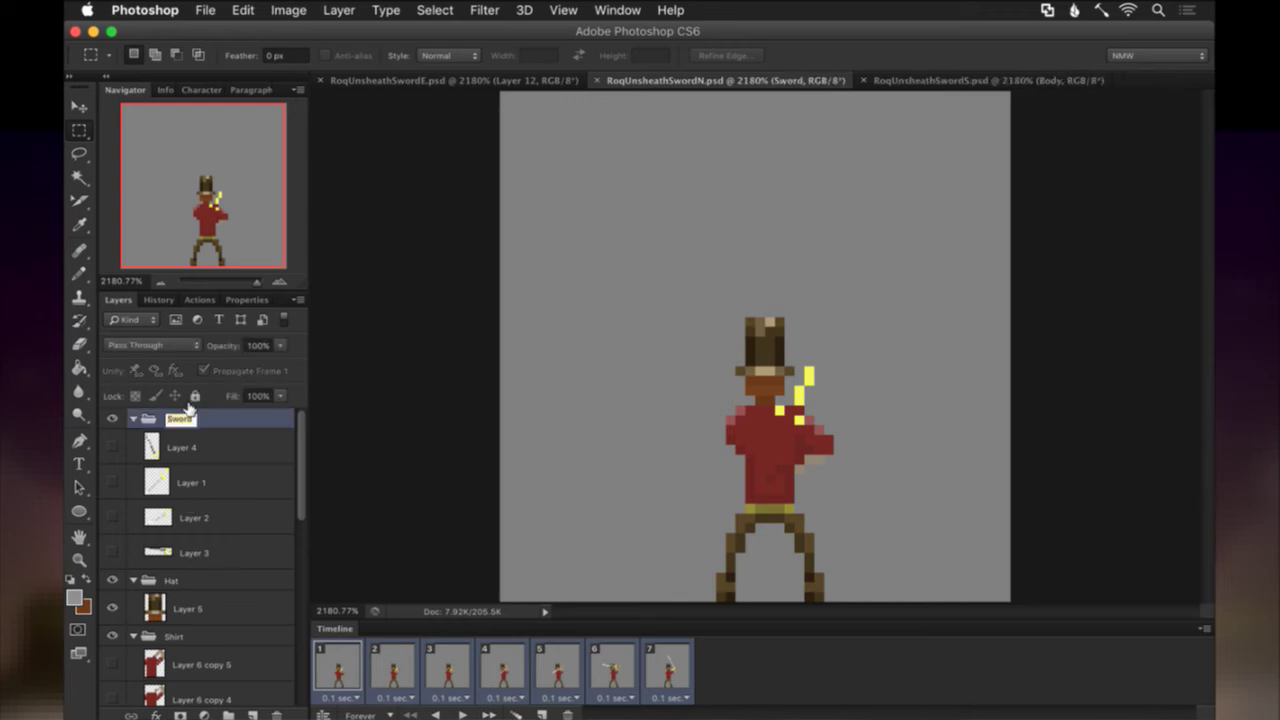
{"action": "type", "text": "Body"}
{"action": "key", "text": "Return"}
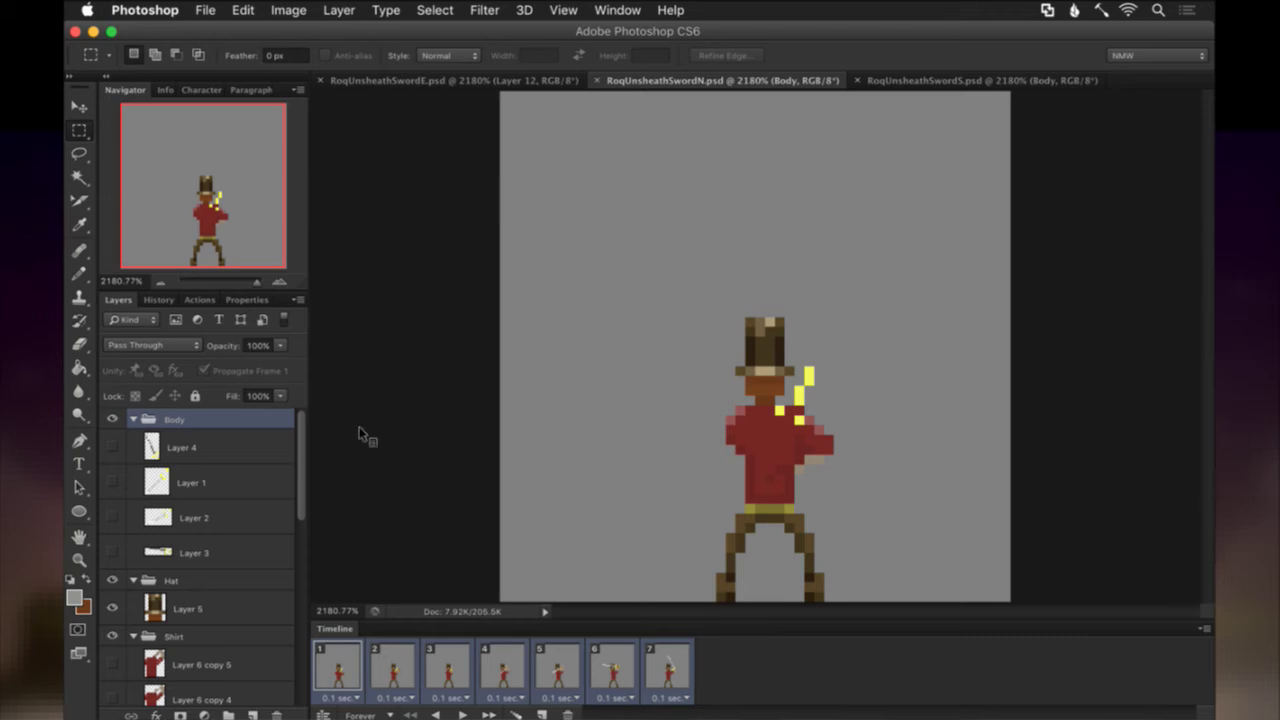
{"action": "key", "text": "F2"}
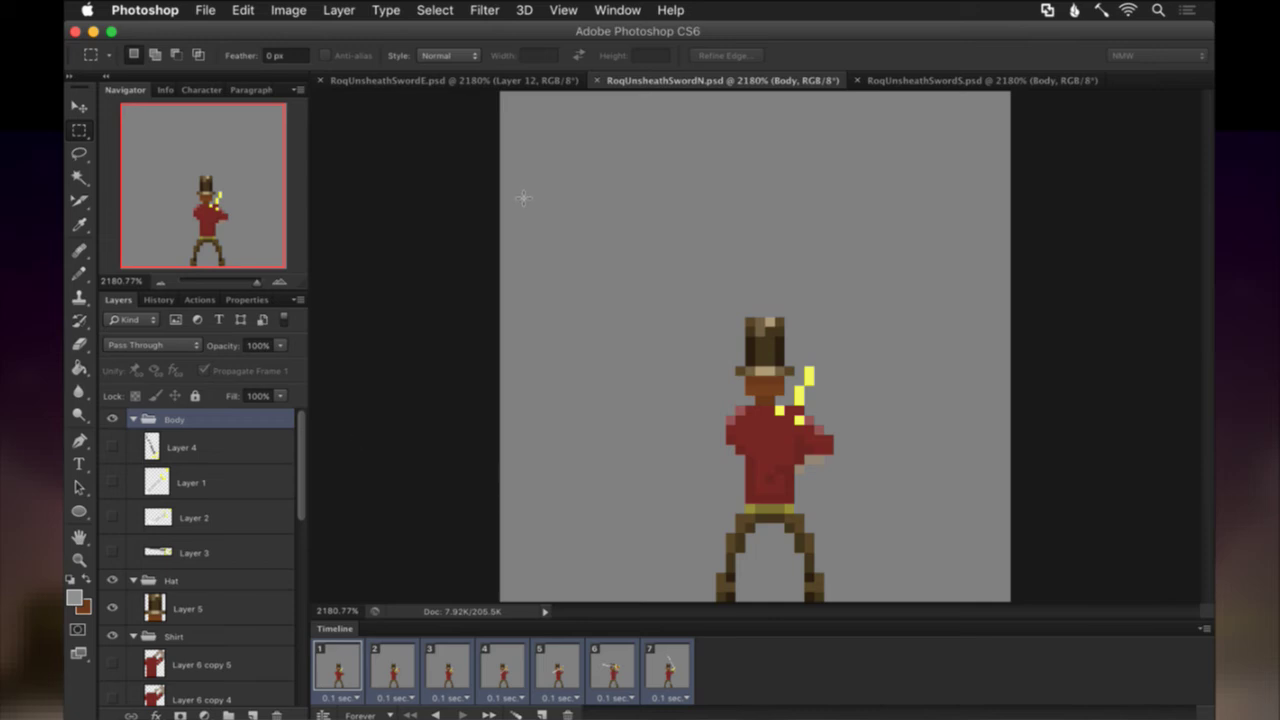
Switch to RoqUnsheathSwordE.psd and show the grey background fill layer on all seven frames.
{"action": "left_click", "coordinate": [429, 80]}
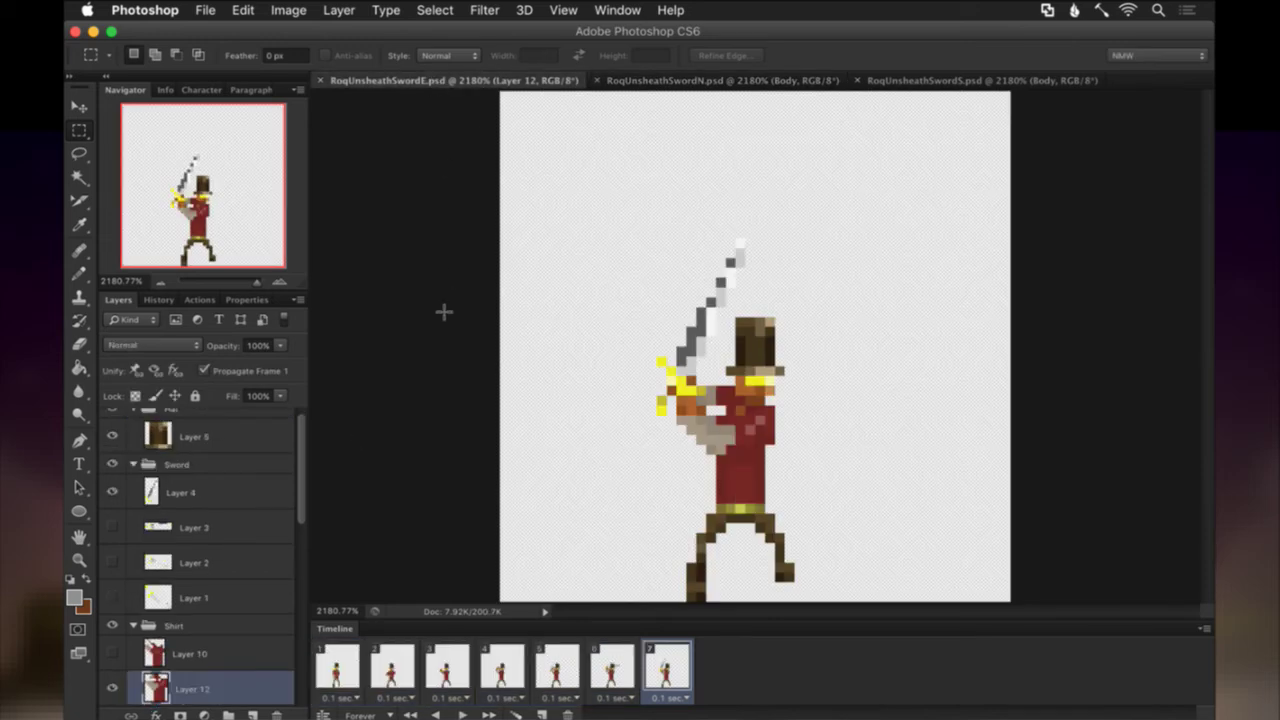
{"action": "left_click", "coordinate": [326, 660]}
{"action": "scroll", "coordinate": [186, 608], "scroll_direction": "down", "scroll_amount": 5}
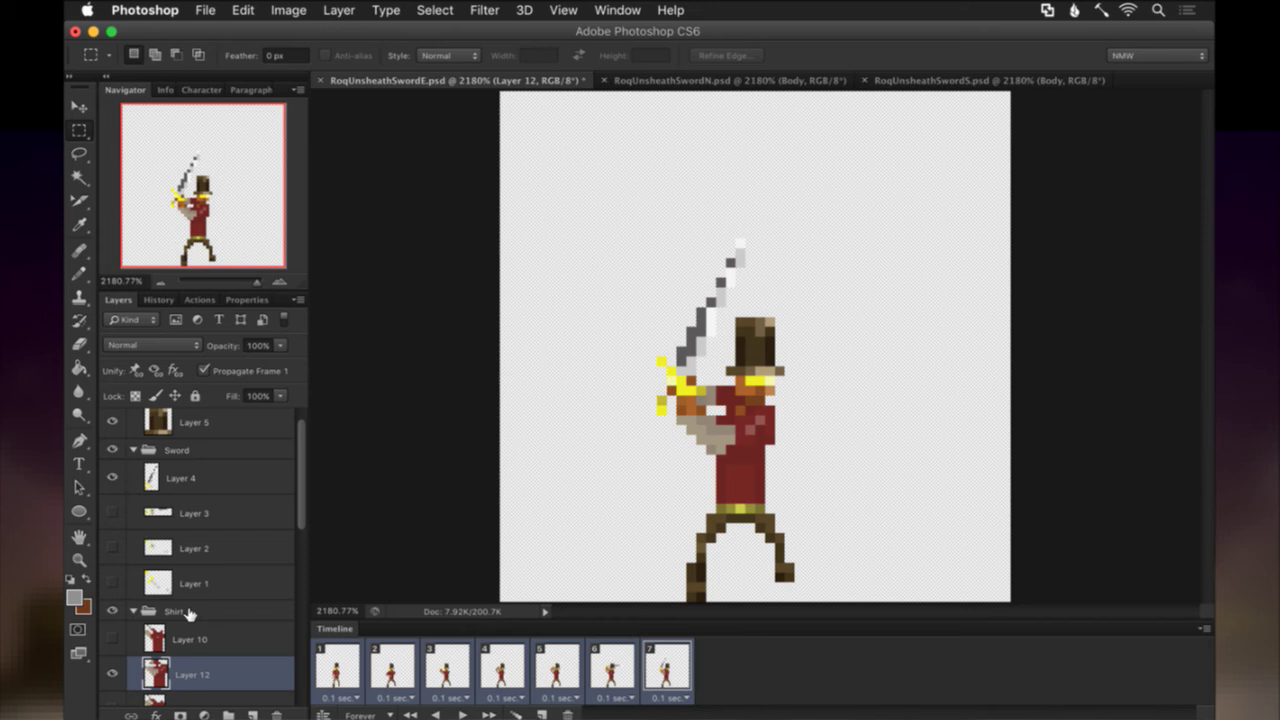
Rename the Sword layer group of RoqUnsheathSwordE.psd to Body, save the file, and run the sprite export.
{"action": "scroll", "coordinate": [172, 627], "scroll_direction": "up", "scroll_amount": 5}
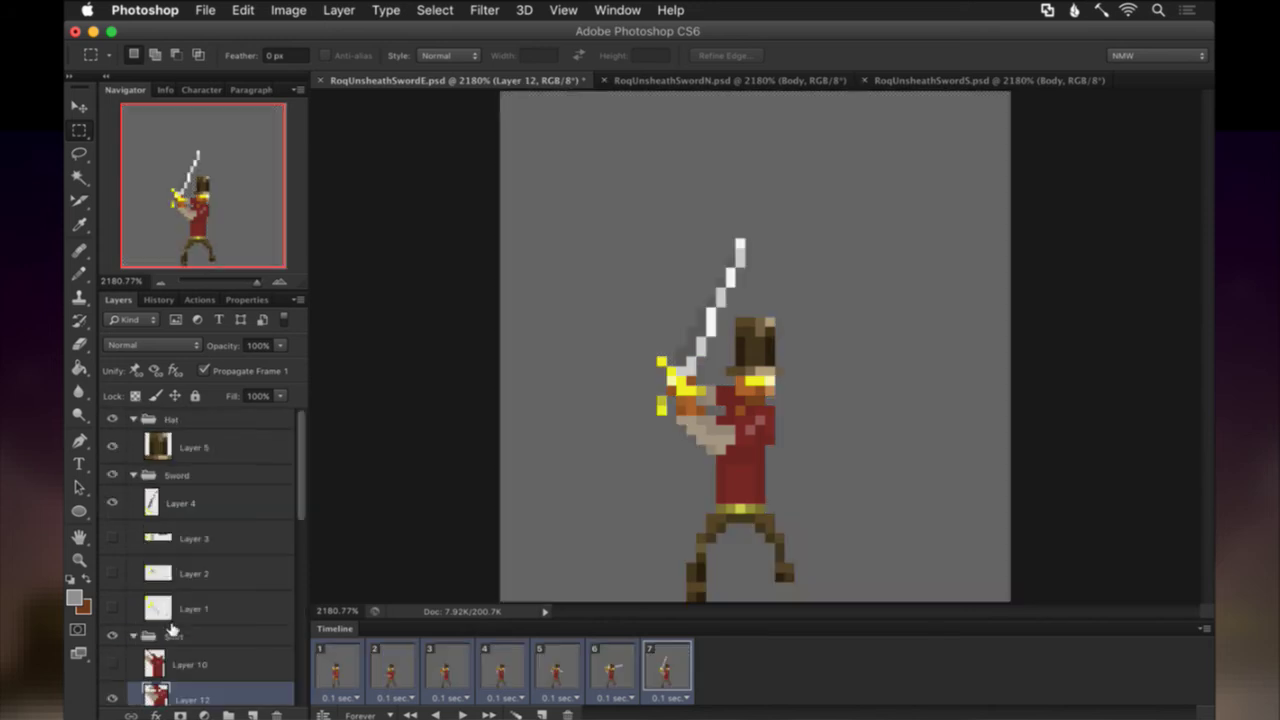
{"action": "double_click", "coordinate": [178, 475]}
{"action": "type", "text": "B"}
{"action": "key", "text": "Return"}
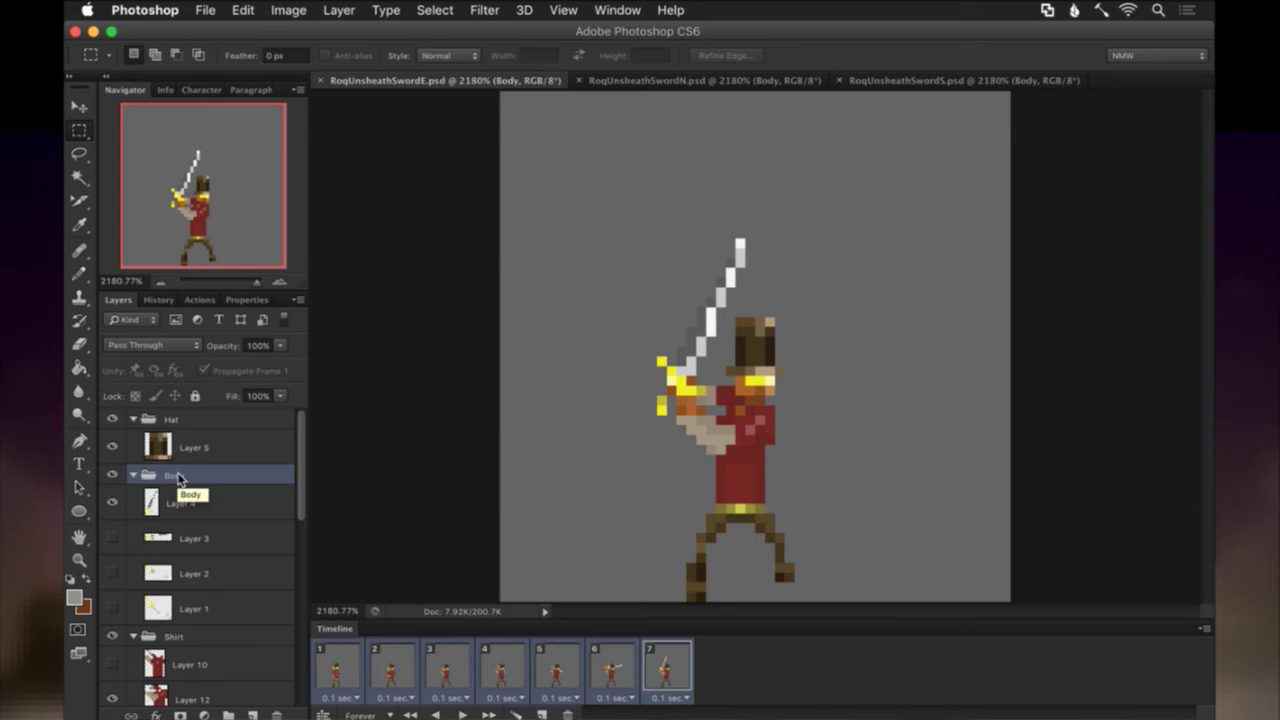
{"action": "key", "text": "F2"}
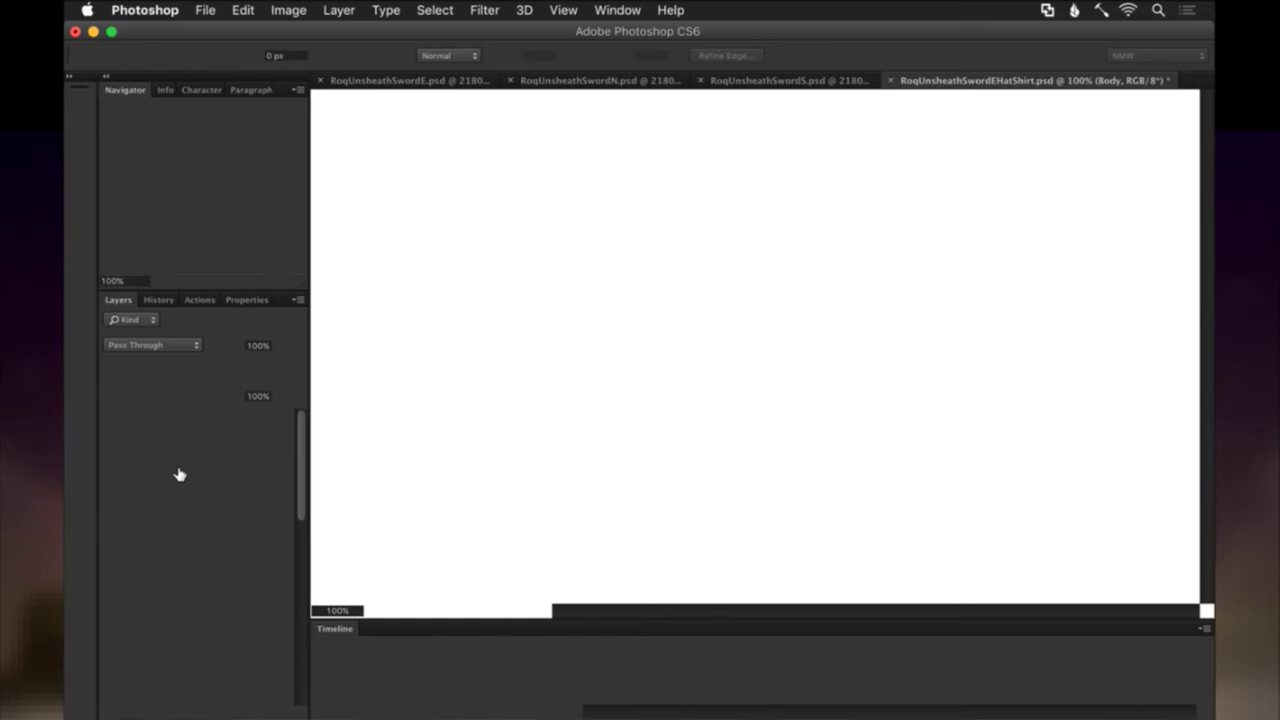
{"action": "key", "text": "super+w"}
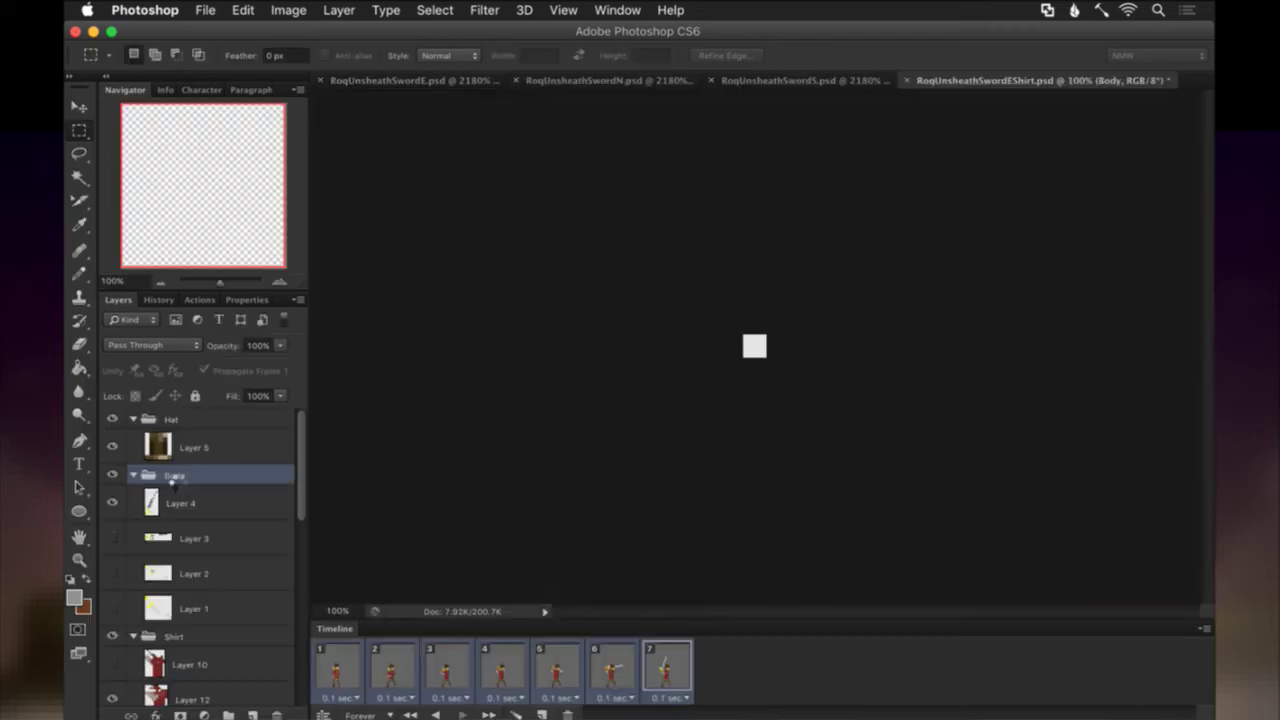
{"action": "key", "text": "super+w"}
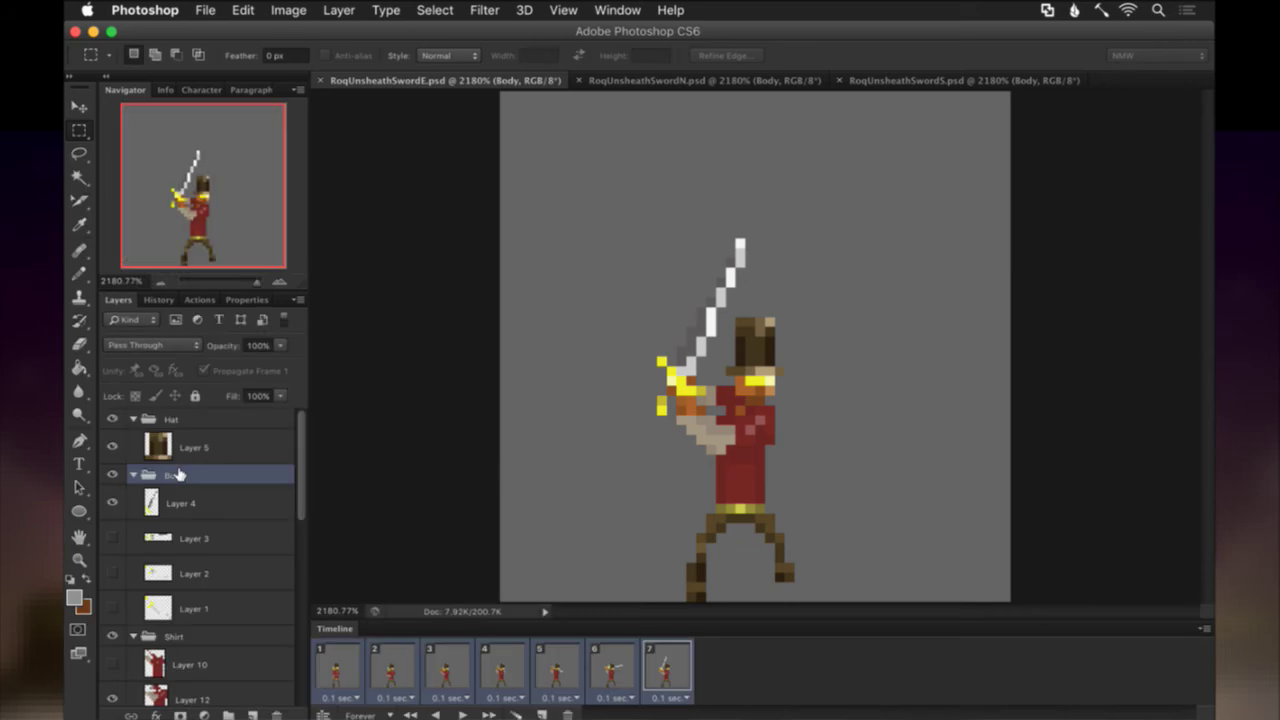
Switch to iTerm and rerun the debug build to repack the Roq sprite sheet with the newly exported sprites.
{"action": "key", "text": "super+Tab"}
{"action": "key", "text": "super+Tab"}
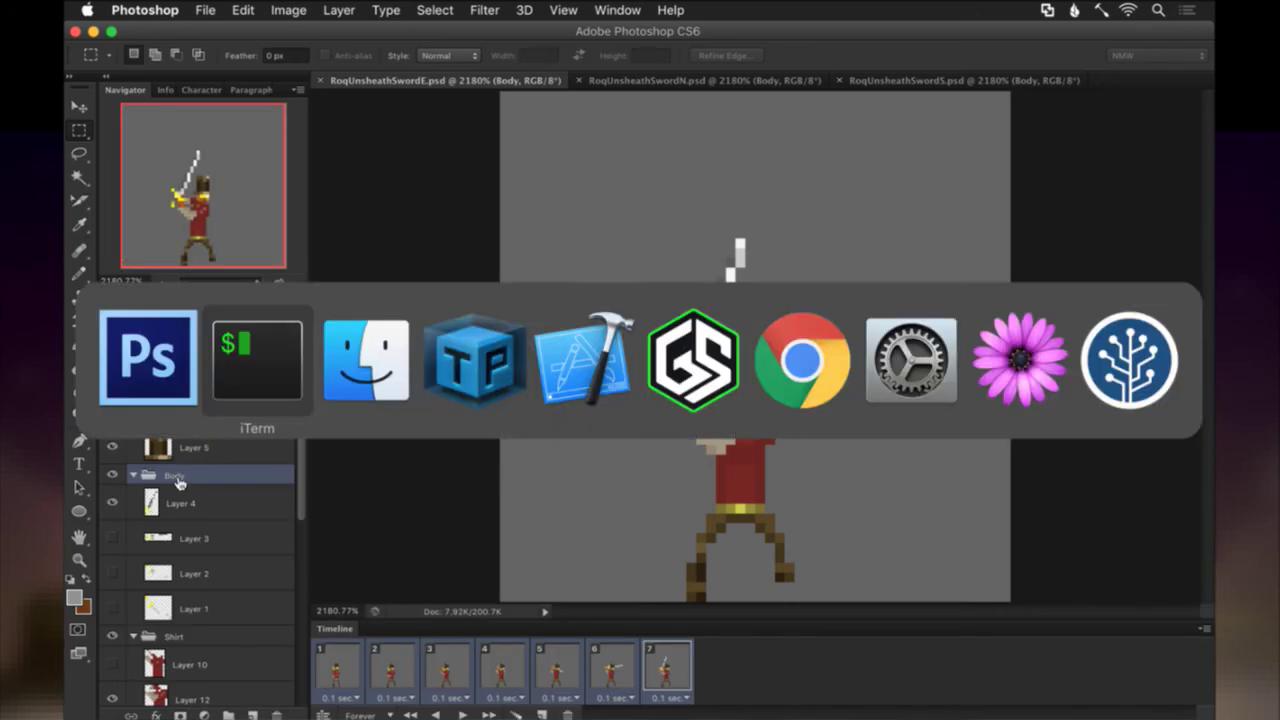
{"action": "key", "text": "super+grave"}
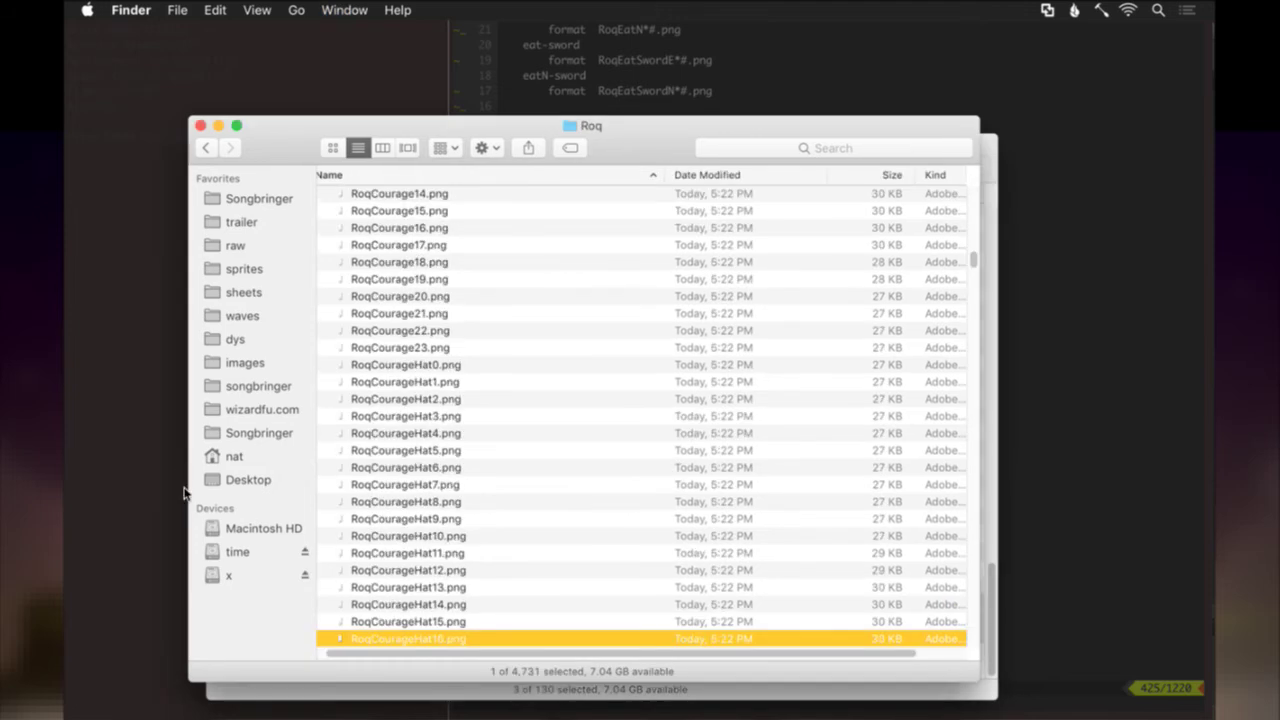
{"action": "key", "text": "super+Tab"}
{"action": "key", "text": "super+Tab"}
{"action": "key", "text": "super+Tab"}
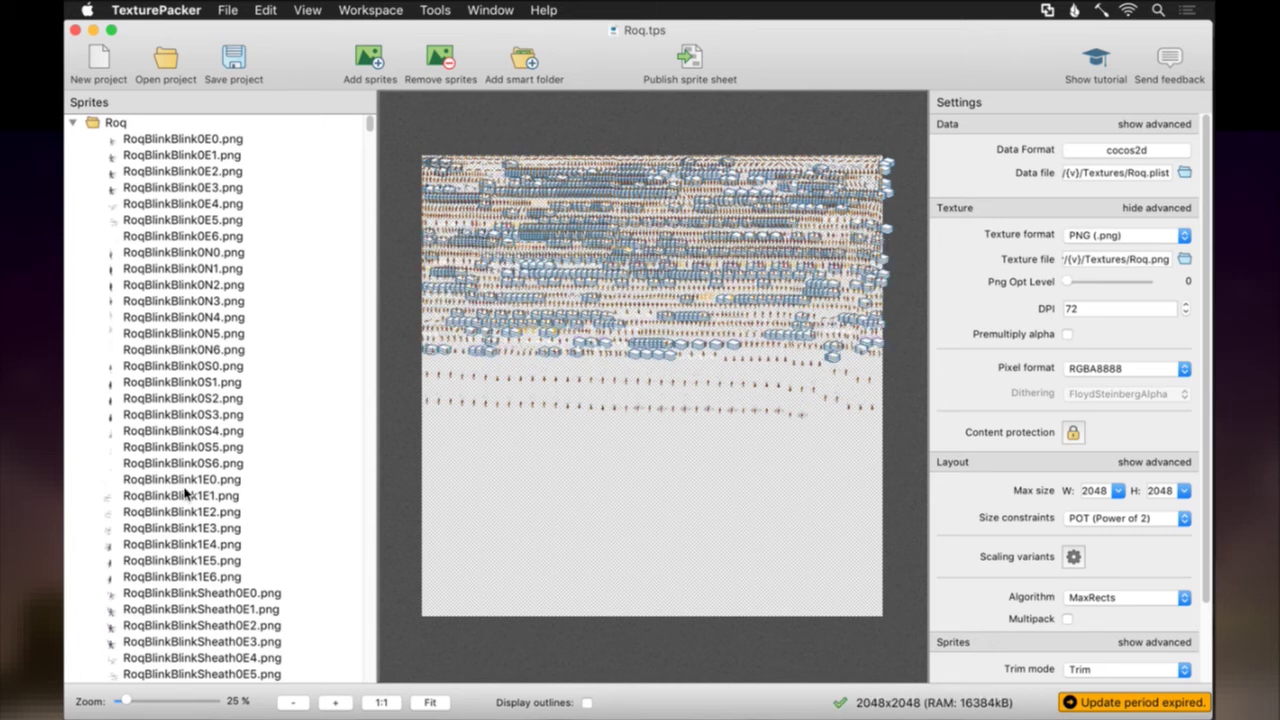
{"action": "key", "text": "super+Tab"}
{"action": "key", "text": "super+Tab"}
{"action": "key", "text": "super+Tab"}
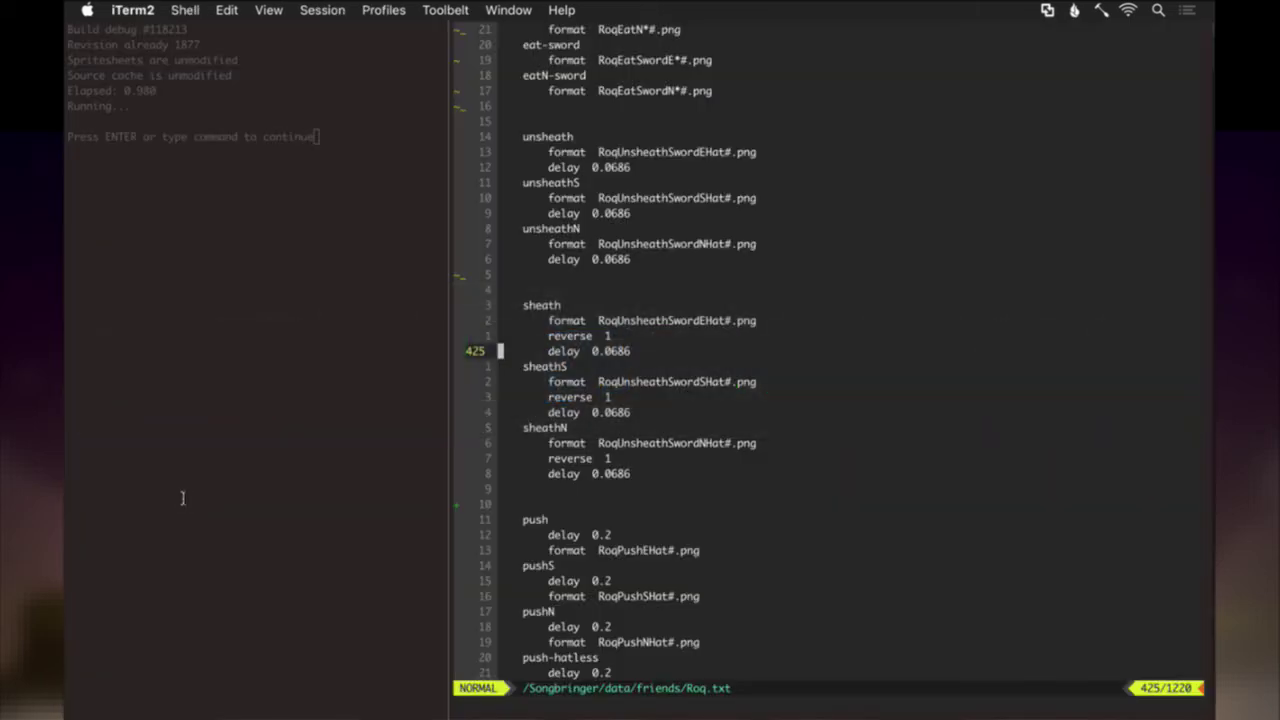
{"action": "type", "text": ":up"}
{"action": "key", "text": "Return"}
{"action": "key", "text": "super+["}
{"action": "key", "text": "Return"}
{"action": "type", "text": ":"}
{"action": "key", "text": "Up"}
{"action": "key", "text": "Return"}
{"action": "key", "text": "super+]"}
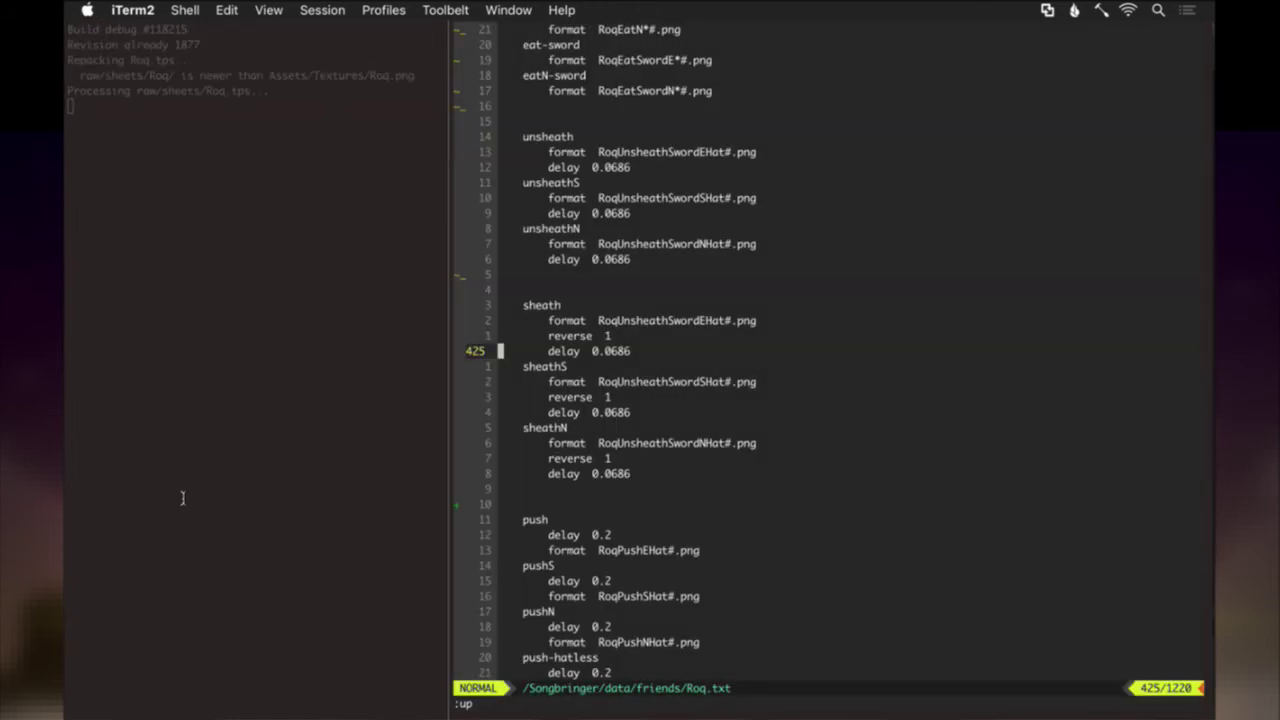
Replace Hat with the * wildcard in the format lines of the sheath, sheathS and sheathN entries in Roq.txt.
{"action": "key", "text": "k"}
{"action": "key", "text": "k"}
{"action": "key", "text": "shift+4"}
{"action": "key", "text": "b"}
{"action": "key", "text": "b"}
{"action": "key", "text": "v"}
{"action": "key", "text": "e"}
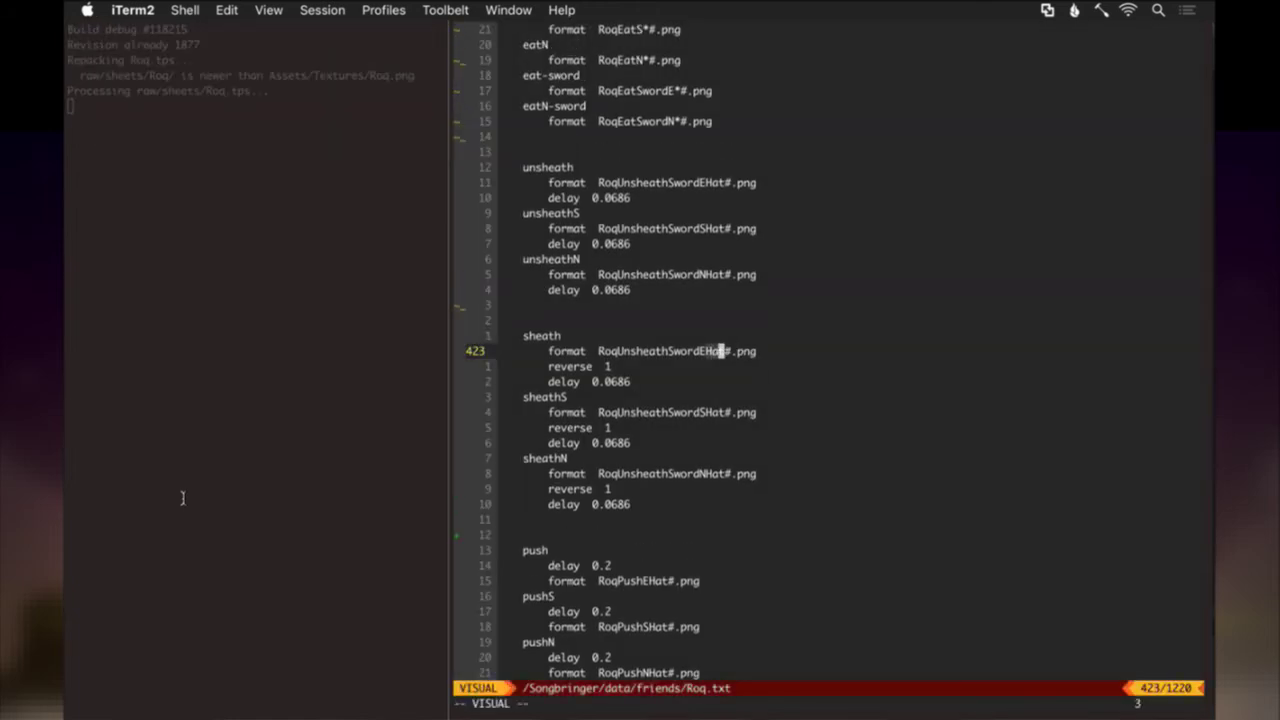
{"action": "key", "text": "c"}
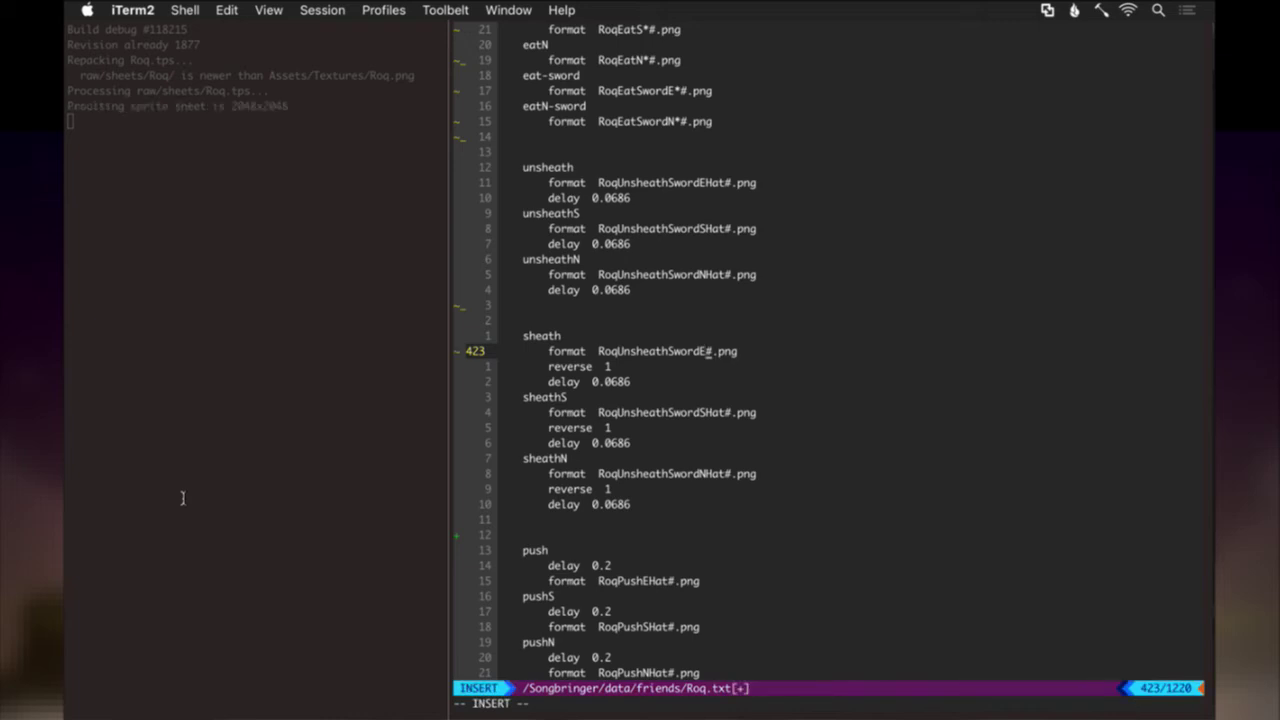
{"action": "type", "text": "*"}
{"action": "key", "text": "Escape"}
{"action": "key", "text": "n"}
{"action": "key", "text": "period"}
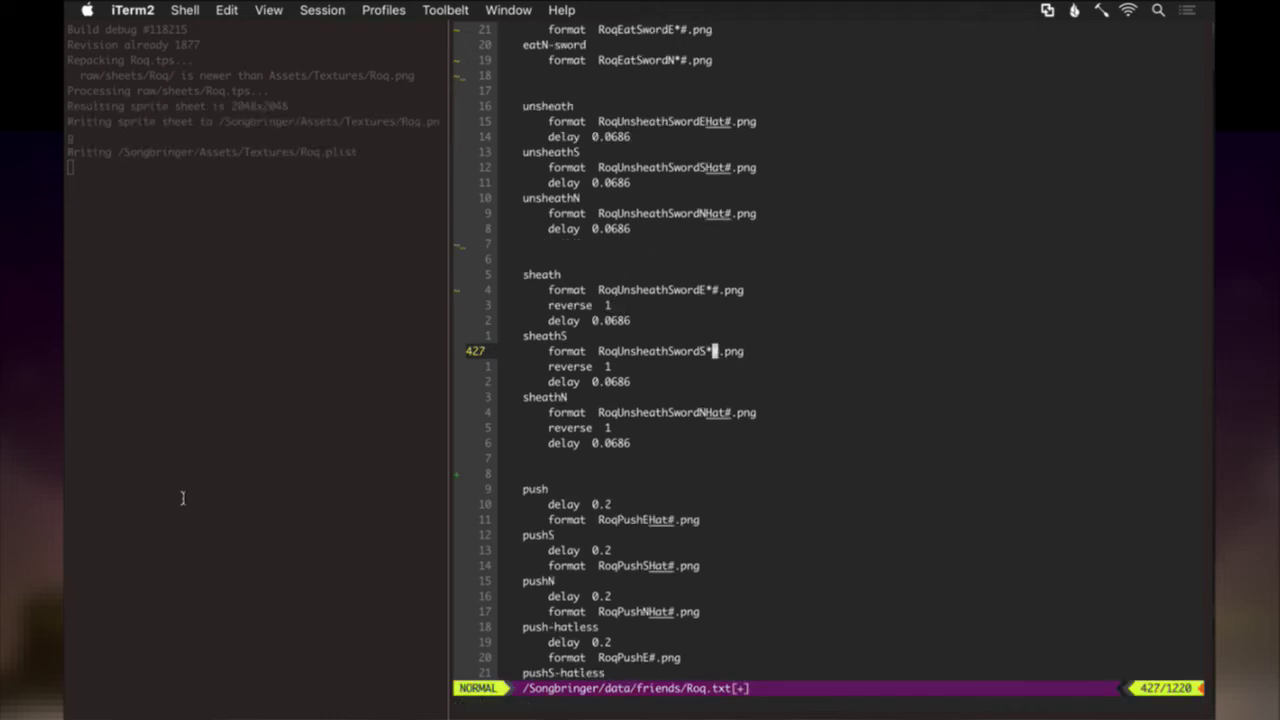
{"action": "key", "text": "n"}
{"action": "key", "text": "period"}
{"action": "type", "text": ":noh"}
{"action": "key", "text": "Return"}
Replace Hat with * in the format lines of unsheath, unsheathS and unsheathN, and save Roq.txt.
{"action": "key", "text": "k"}
{"action": "key", "text": "k"}
{"action": "key", "text": "k"}
{"action": "key", "text": "k"}
{"action": "key", "text": "k"}
{"action": "key", "text": "k"}
{"action": "key", "text": "k"}
{"action": "key", "text": "k"}
{"action": "key", "text": "k"}
{"action": "key", "text": "k"}
{"action": "key", "text": "k"}
{"action": "key", "text": "k"}
{"action": "key", "text": "k"}
{"action": "key", "text": "k"}
{"action": "key", "text": "k"}
{"action": "key", "text": "k"}
{"action": "key", "text": "k"}
{"action": "key", "text": "k"}
{"action": "key", "text": "k"}
{"action": "key", "text": "k"}
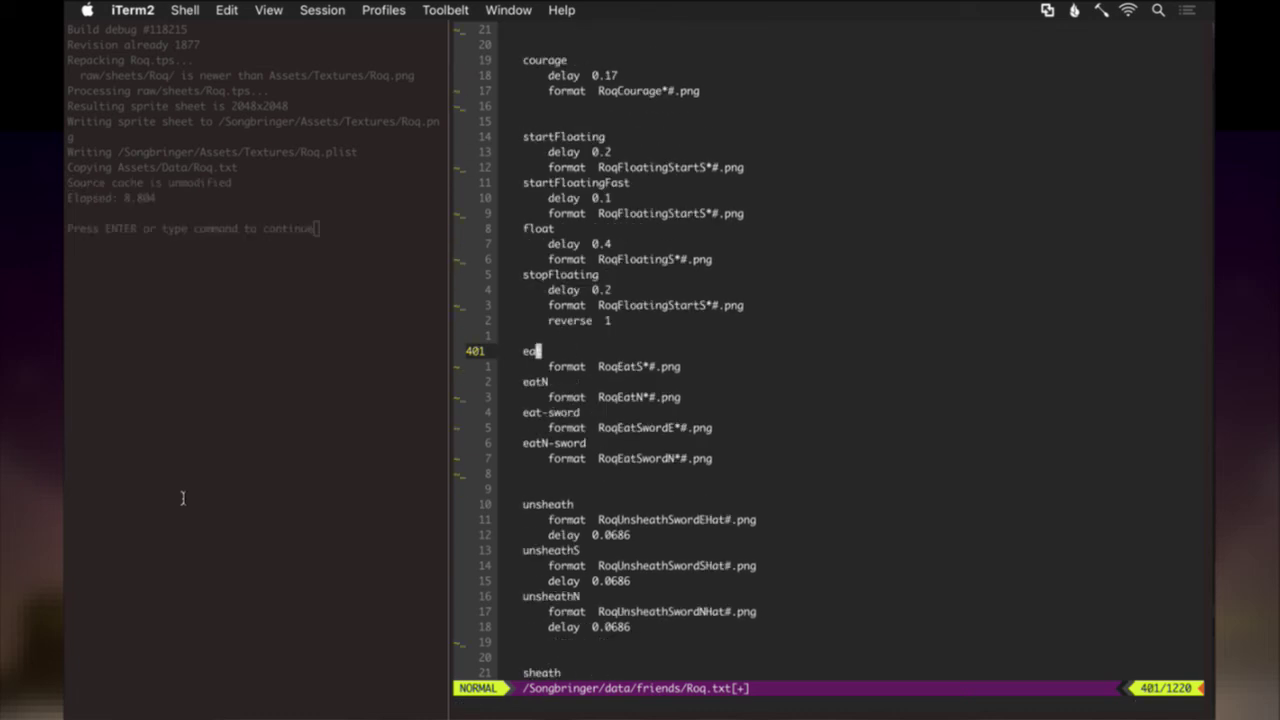
{"action": "key", "text": "n"}
{"action": "key", "text": "period"}
{"action": "key", "text": "n"}
{"action": "key", "text": "period"}
{"action": "key", "text": "n"}
{"action": "key", "text": "period"}
{"action": "type", "text": ":w"}
{"action": "key", "text": "Return"}
Run the game, walk Roq up and left to check his animations, and quit the game.
{"action": "key", "text": "j"}
{"action": "key", "text": "j"}
{"action": "key", "text": "j"}
{"action": "key", "text": "j"}
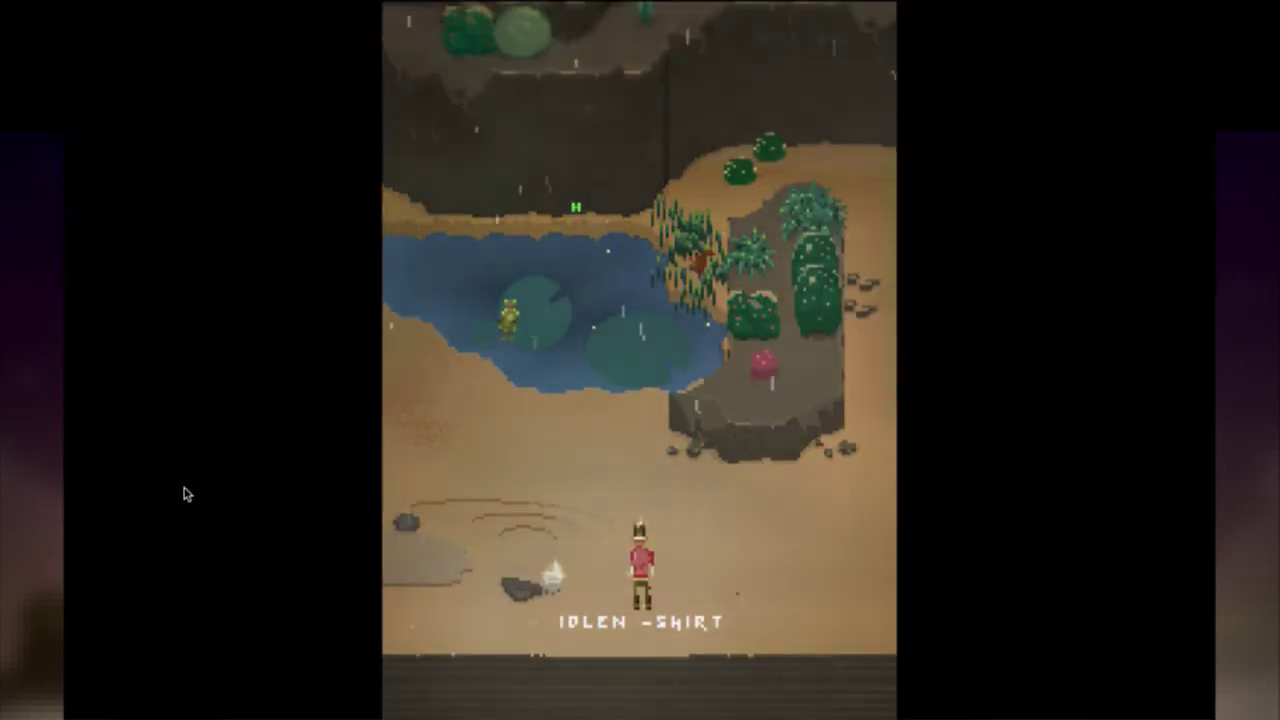
{"action": "key", "text": "Up"}
{"action": "key", "text": "Left"}
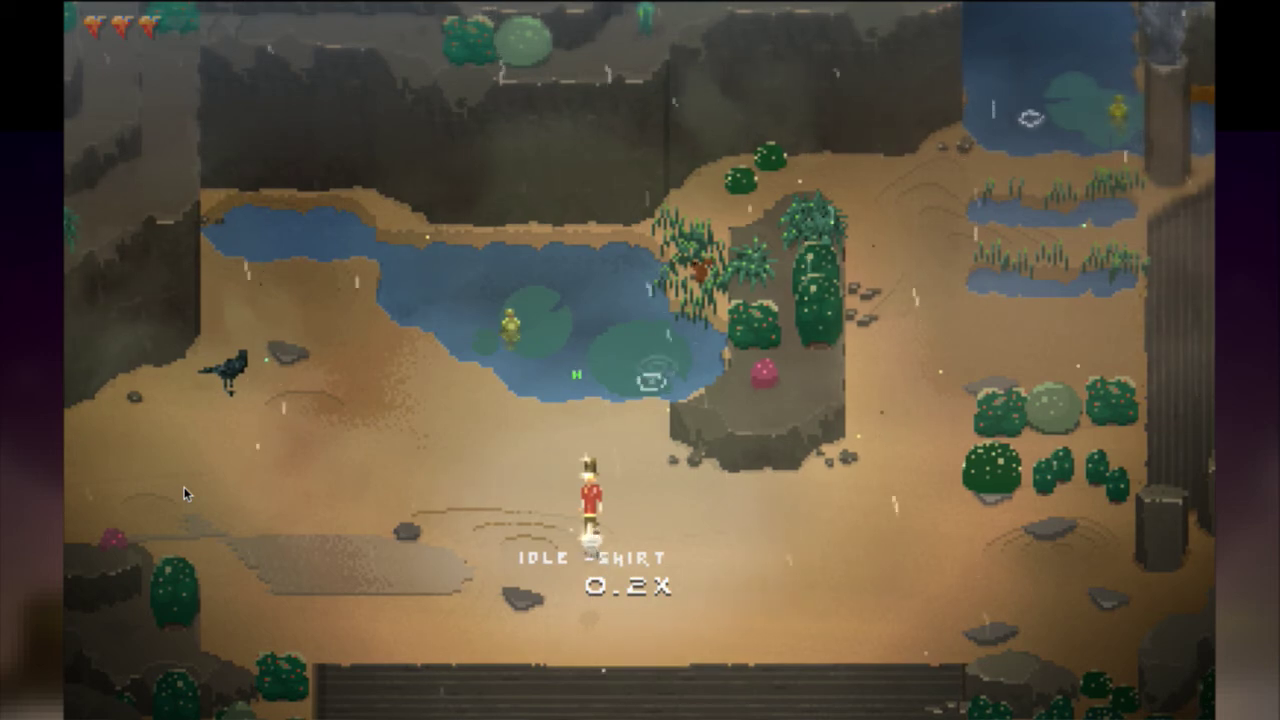
{"action": "key", "text": "super+q"}
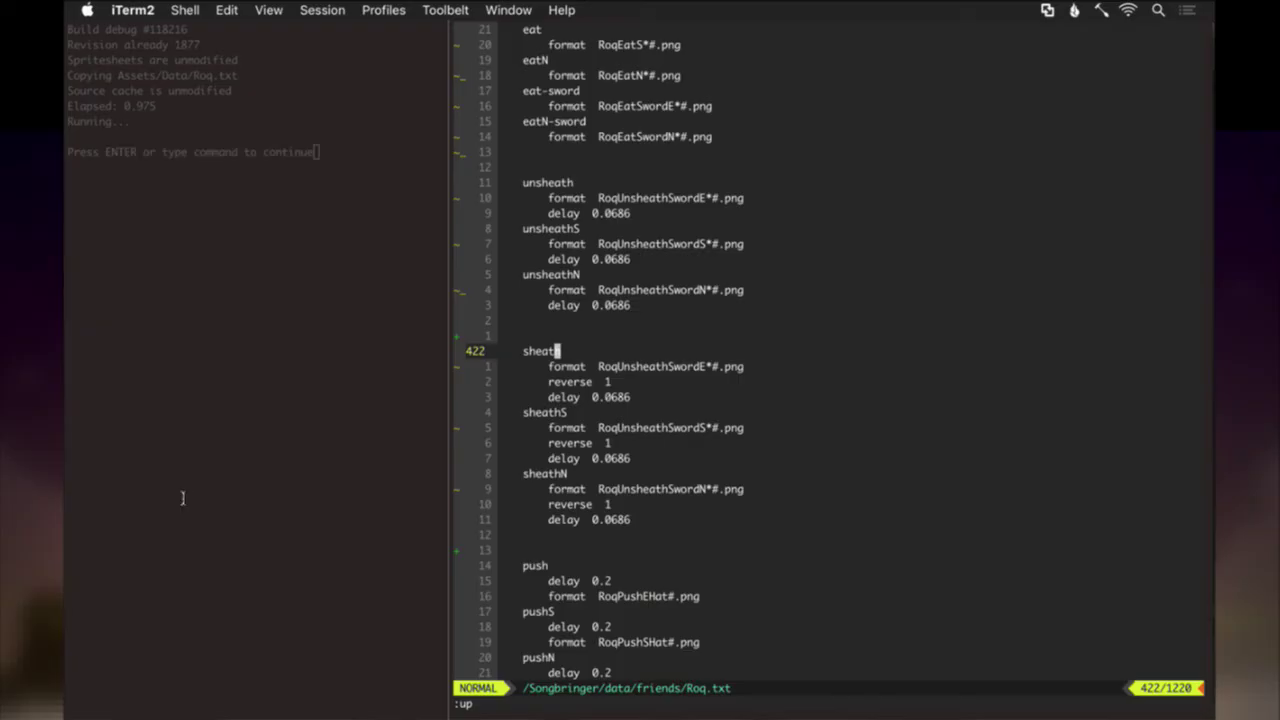
Rerun the debug build and relaunch the game to test Roq with a sheathed sword.
{"action": "key", "text": "ctrl+z"}
{"action": "type", "text": "fg"}
{"action": "key", "text": "Return"}
{"action": "type", "text": "jkr3:w"}
{"action": "key", "text": "Return"}
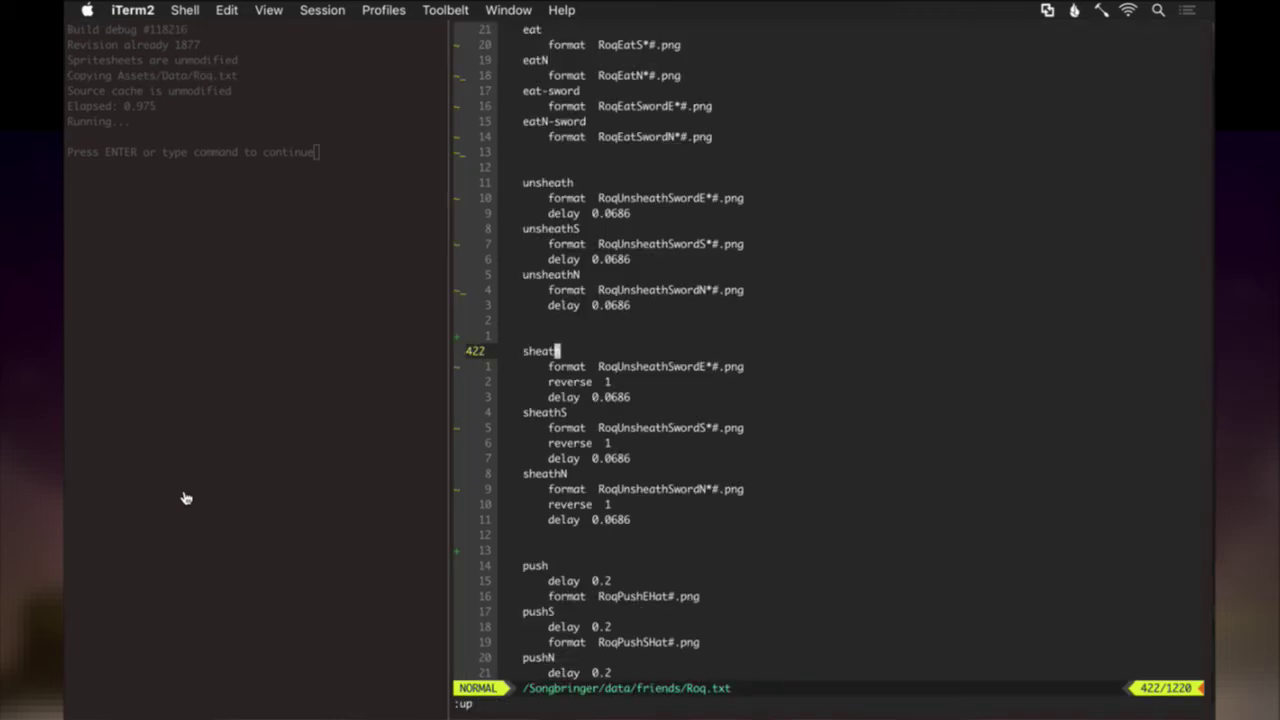
{"action": "key", "text": "super+["}
{"action": "key", "text": "Return"}
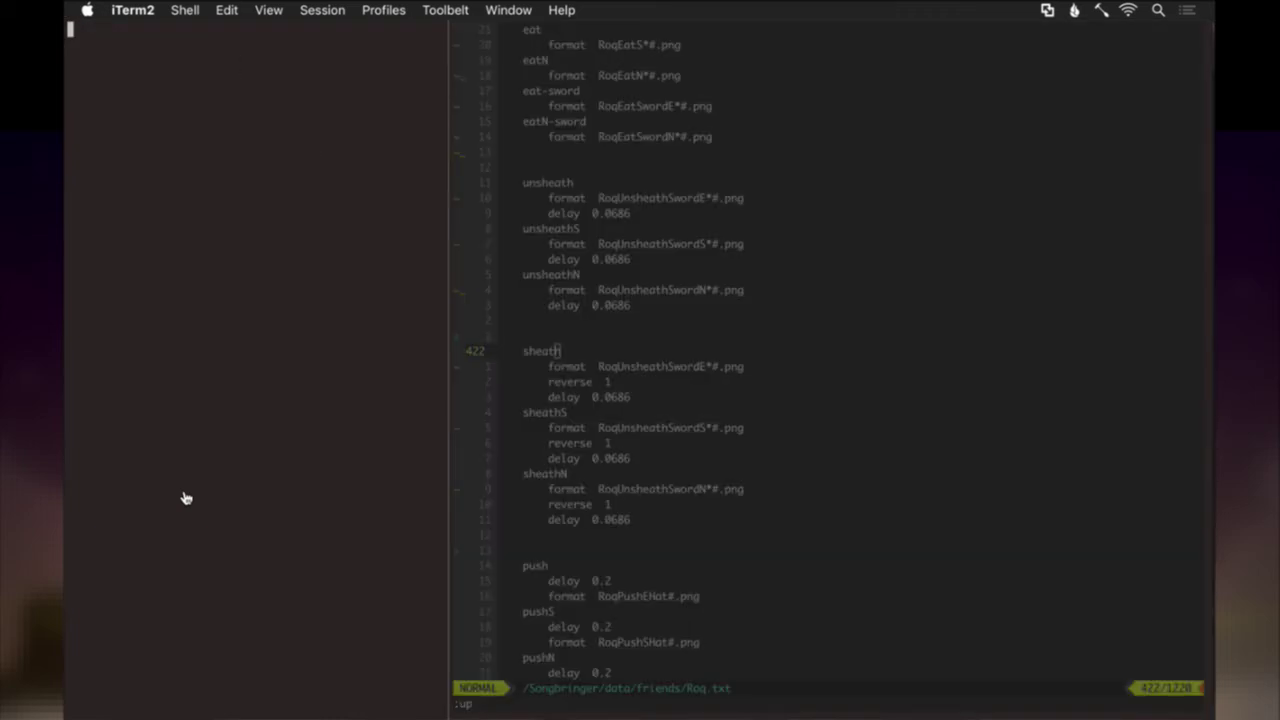
{"action": "key", "text": "super+]"}
{"action": "key", "text": "super+["}
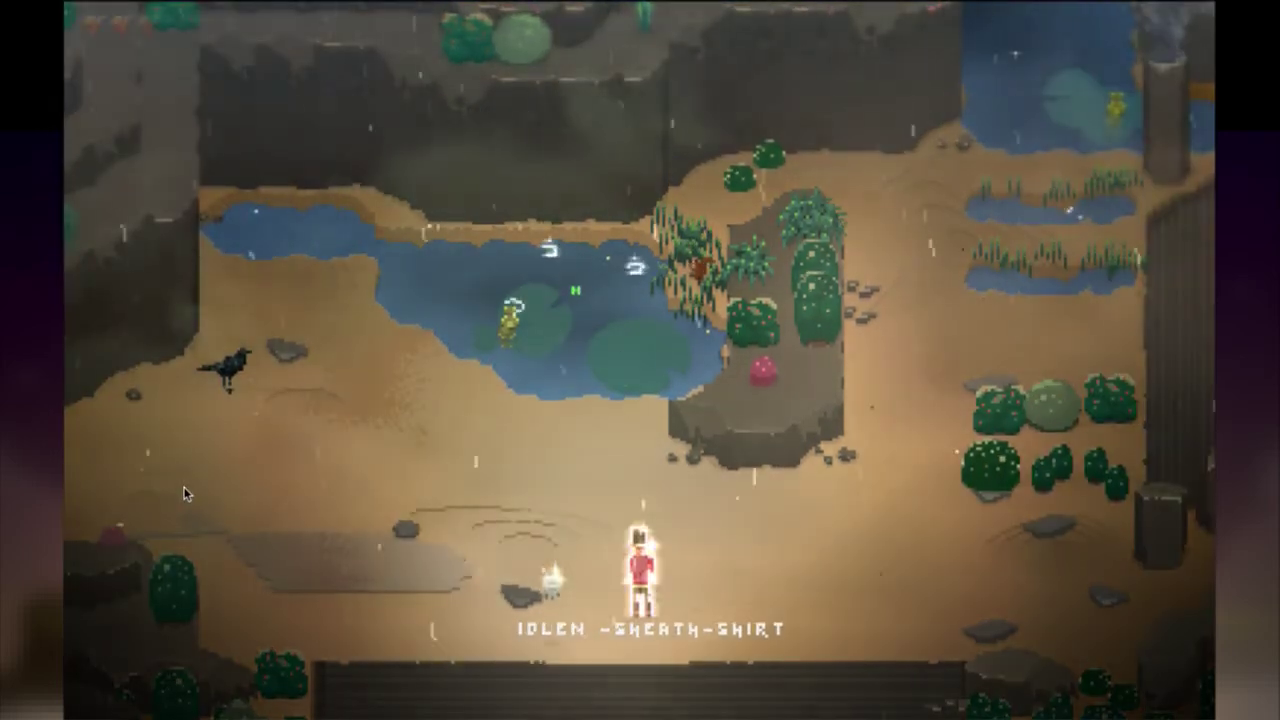
Unsheath and sheath Roq's sword repeatedly in the game to check both animations, and quit the game.
{"action": "key", "text": "Up"}
{"action": "key", "text": "Down"}
{"action": "key", "text": "x"}
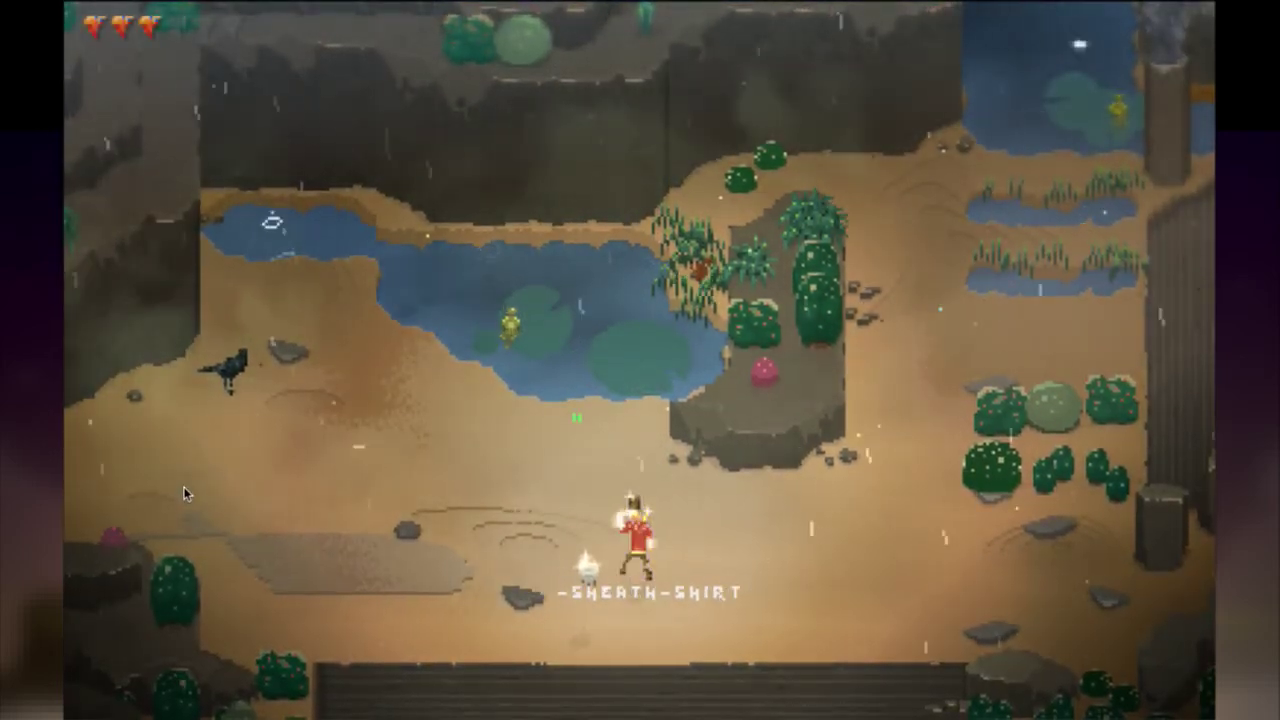
{"action": "key", "text": "z"}
{"action": "key", "text": "h"}
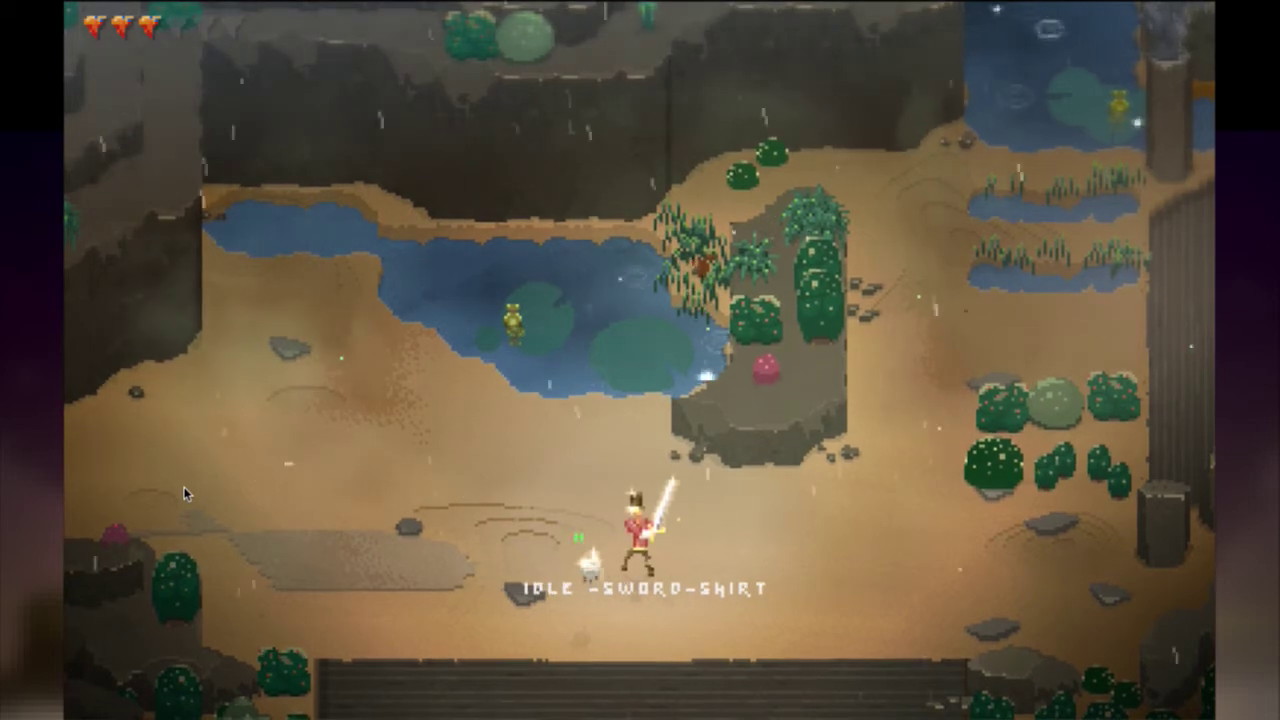
{"action": "key", "text": "j"}
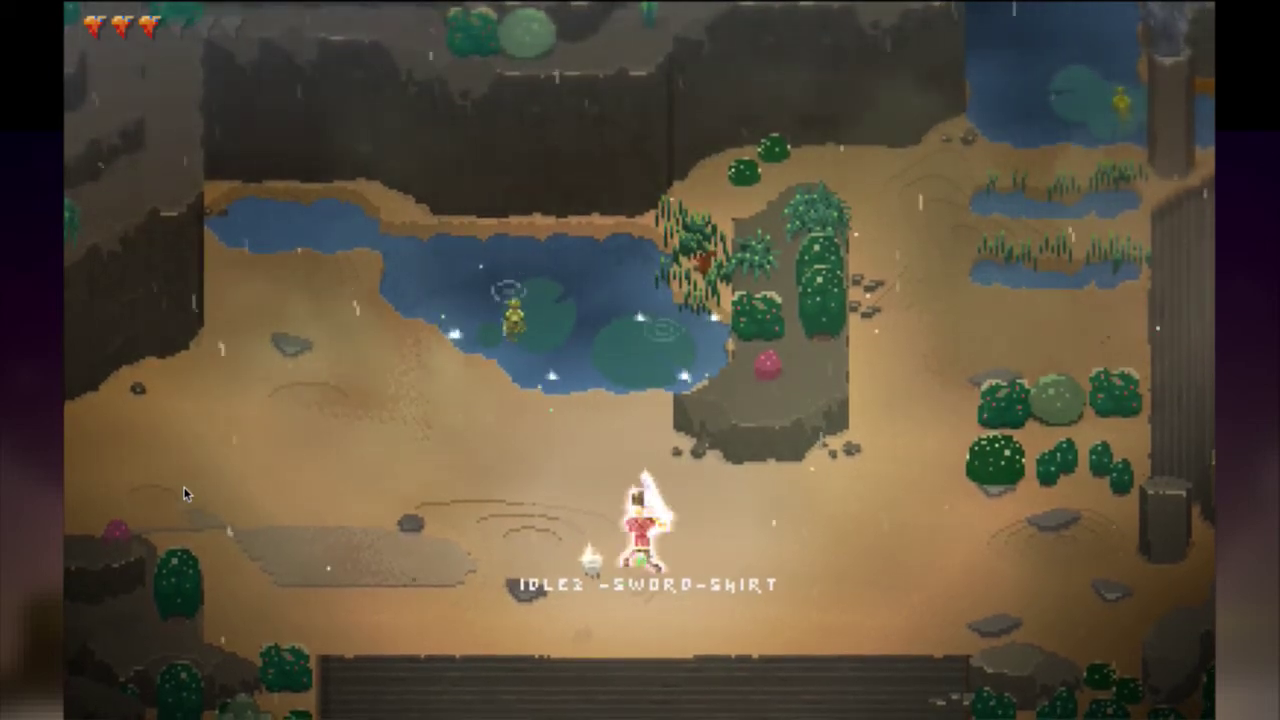
{"action": "key", "text": "k"}
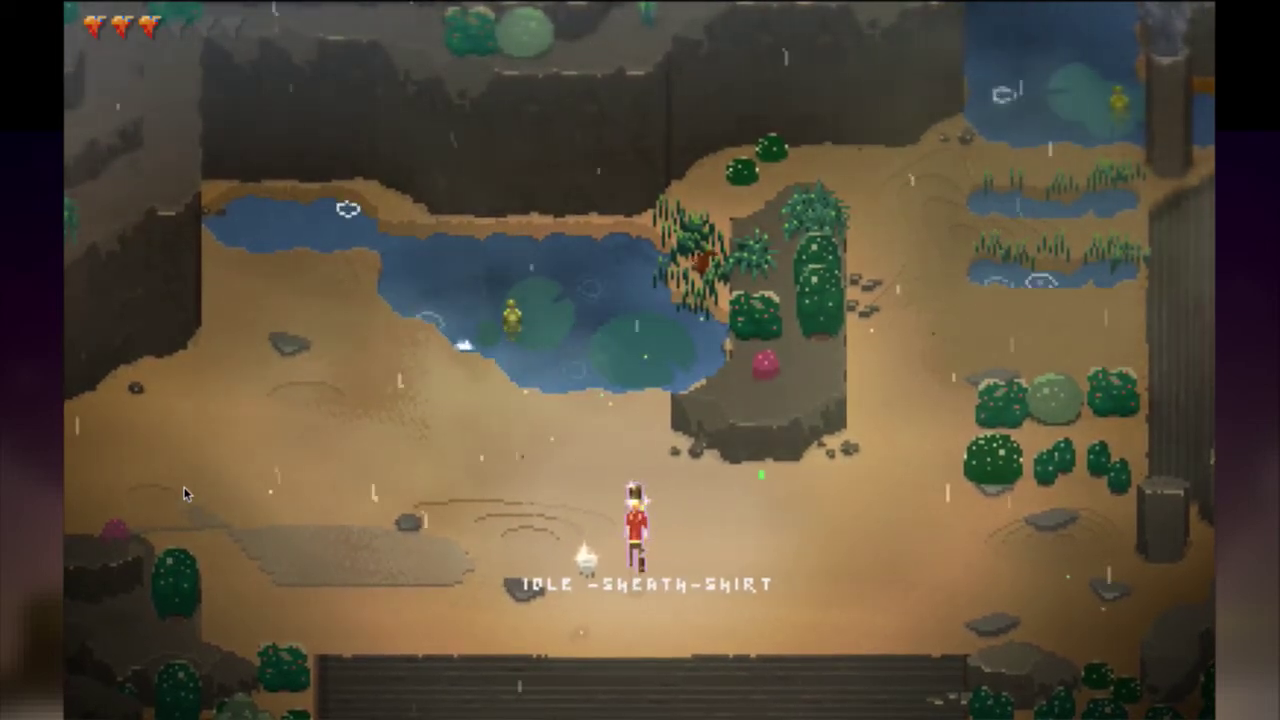
{"action": "key", "text": "j"}
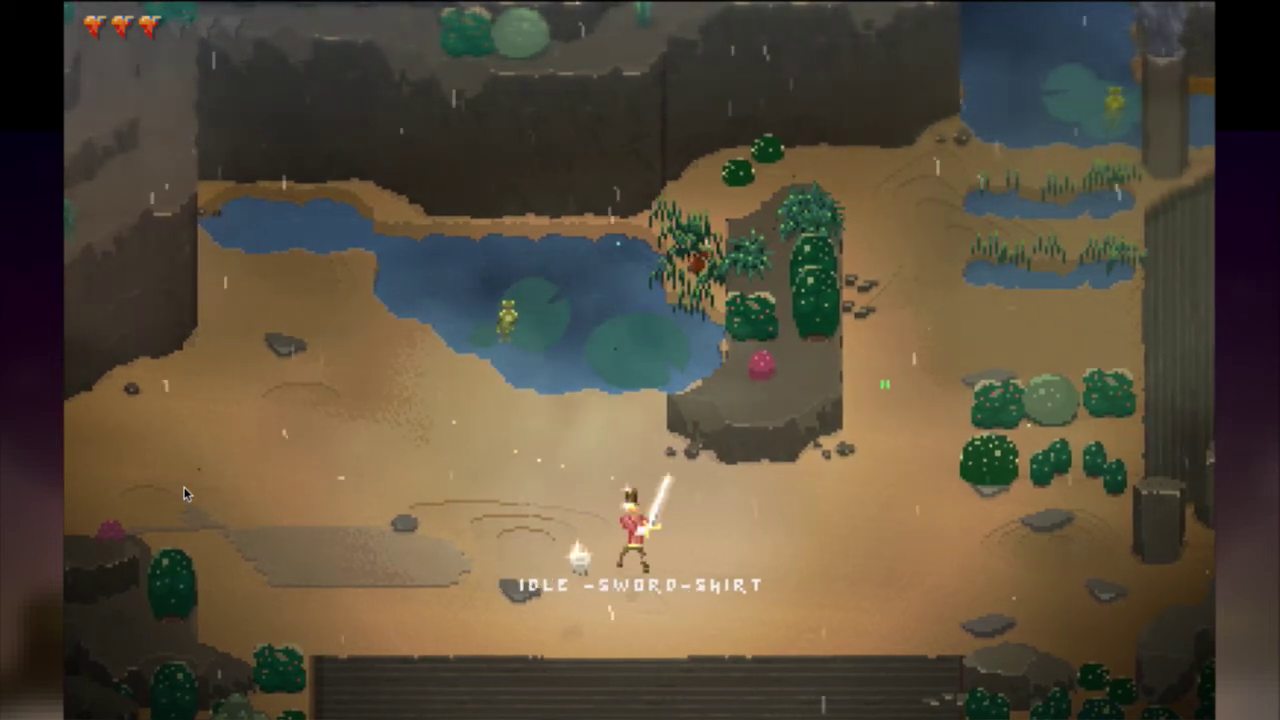
{"action": "key", "text": "k"}
{"action": "key", "text": "j"}
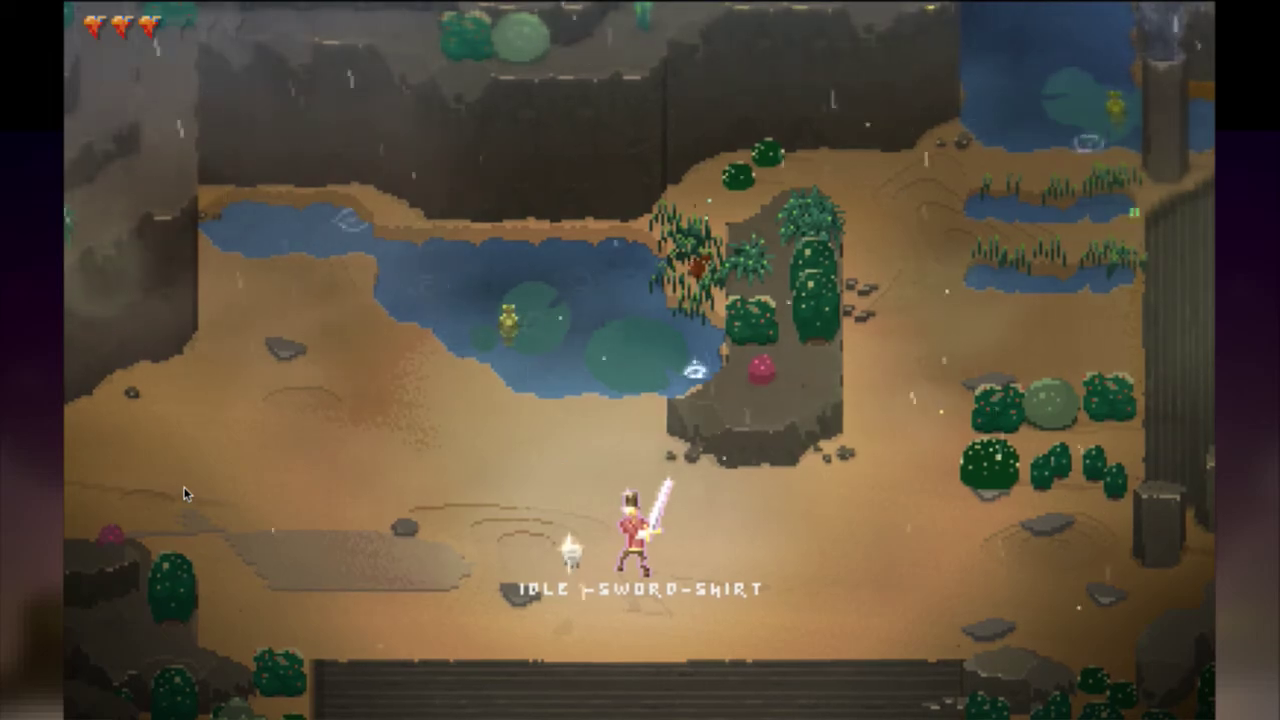
{"action": "key", "text": "super+q"}
Duplicate the unsheath, unsheathS and unsheathN entries directly below the originals in Roq.txt.
{"action": "key", "text": "j"}
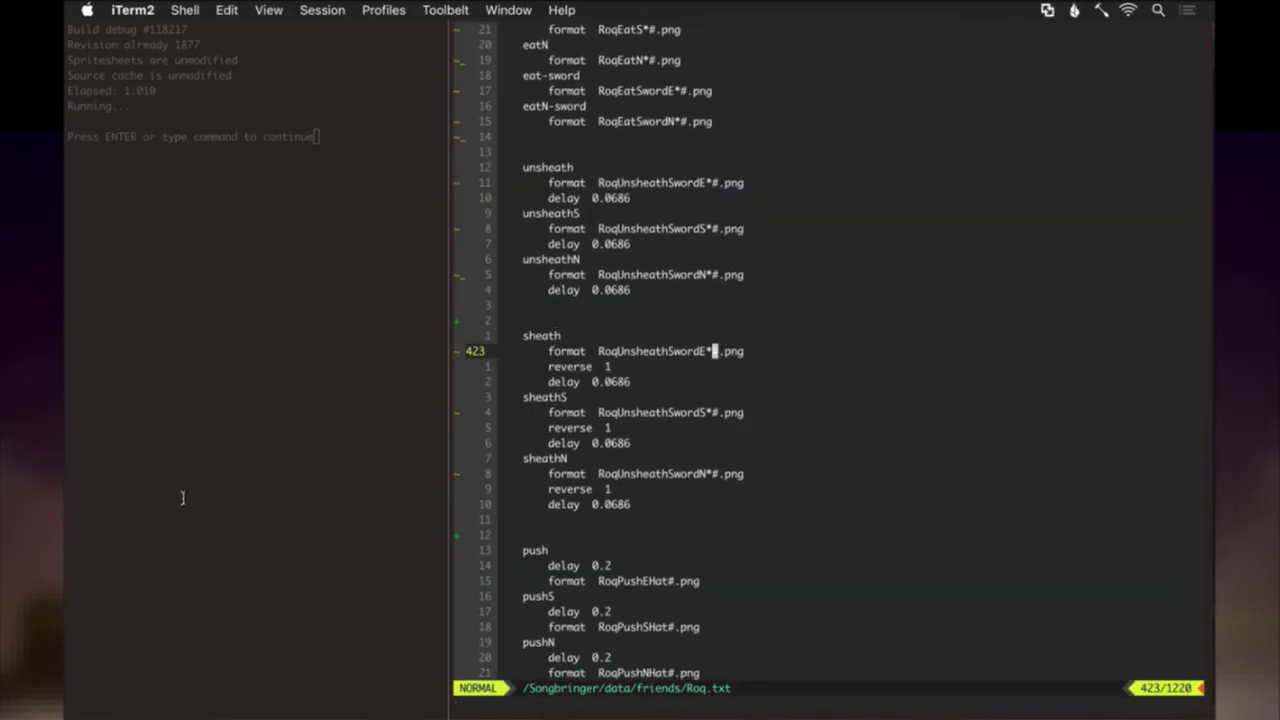
{"action": "key", "text": "k"}
{"action": "key", "text": "k"}
{"action": "key", "text": "k"}
{"action": "key", "text": "k"}
{"action": "key", "text": "k"}
{"action": "key", "text": "k"}
{"action": "key", "text": "k"}
{"action": "key", "text": "k"}
{"action": "key", "text": "k"}
{"action": "key", "text": "k"}
{"action": "key", "text": "k"}
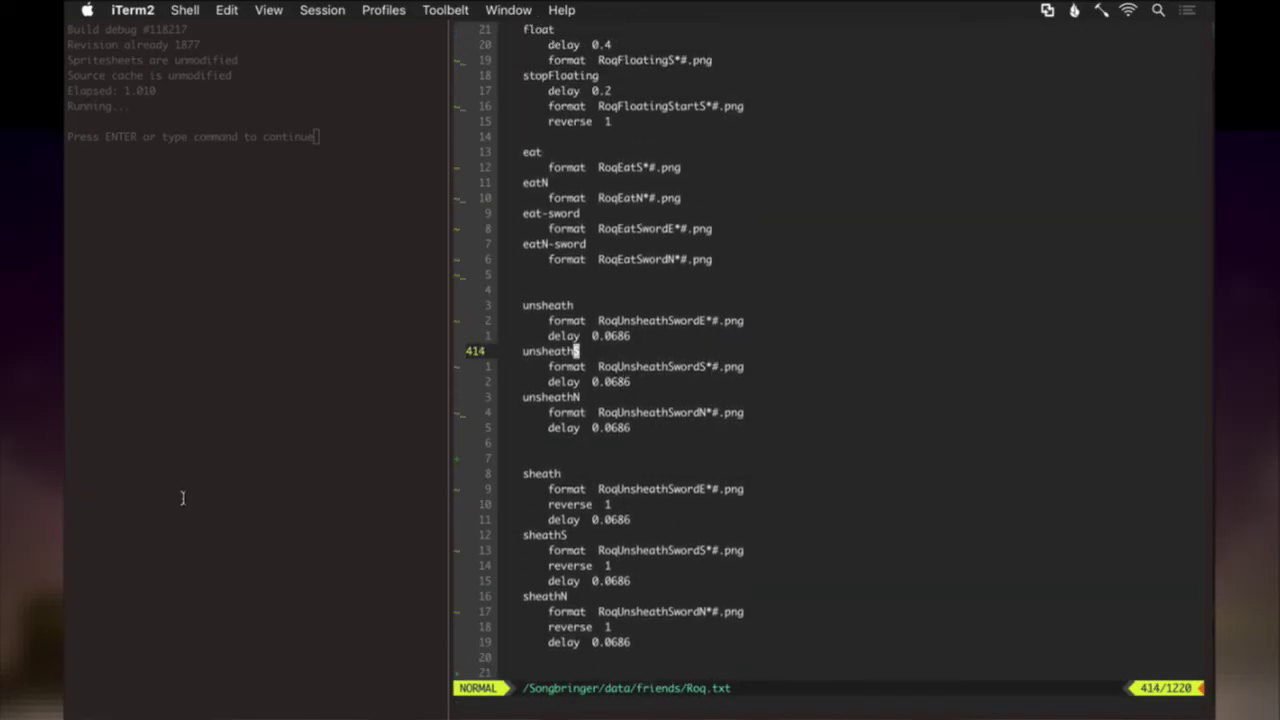
{"action": "key", "text": "k"}
{"action": "key", "text": "V"}
{"action": "key", "text": "j"}
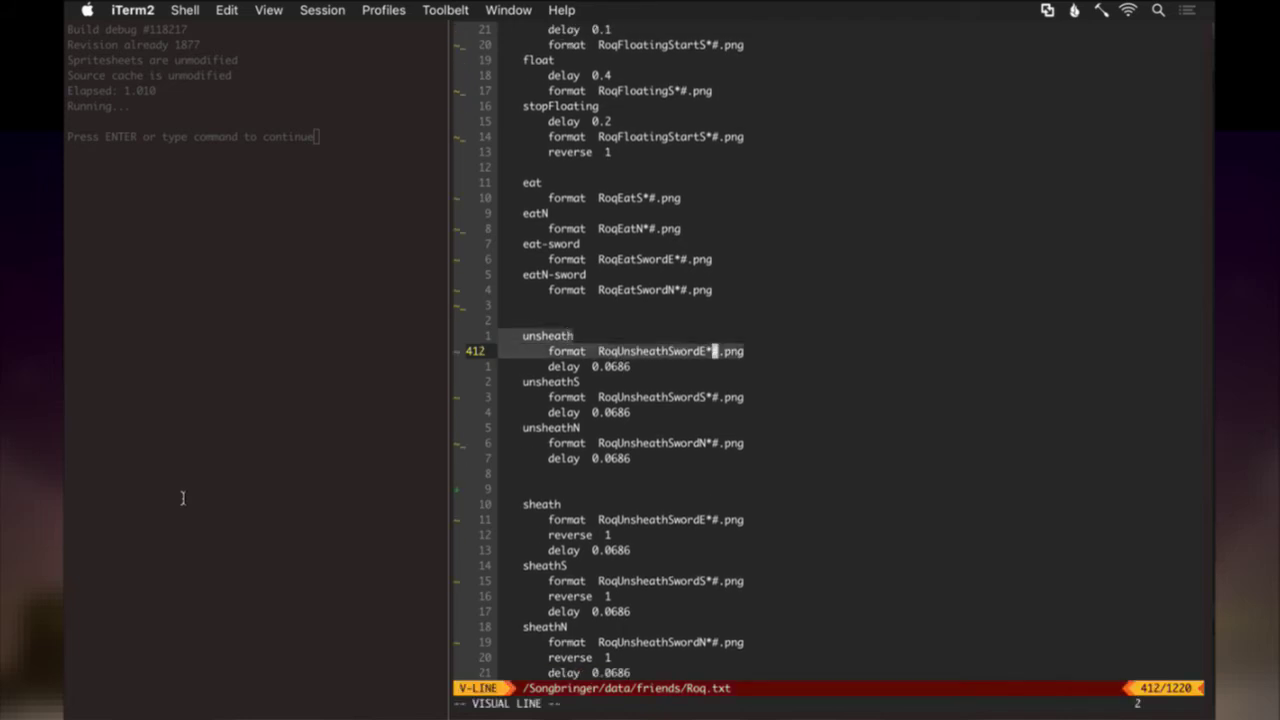
{"action": "key", "text": "j"}
{"action": "key", "text": "j"}
{"action": "key", "text": "j"}
{"action": "key", "text": "j"}
{"action": "key", "text": "j"}
{"action": "key", "text": "j"}
{"action": "key", "text": "j"}
{"action": "key", "text": "y"}
{"action": "key", "text": "j"}
{"action": "key", "text": "j"}
{"action": "key", "text": "j"}
{"action": "key", "text": "j"}
{"action": "key", "text": "j"}
{"action": "key", "text": "j"}
{"action": "key", "text": "j"}
{"action": "key", "text": "j"}
{"action": "key", "text": "j"}
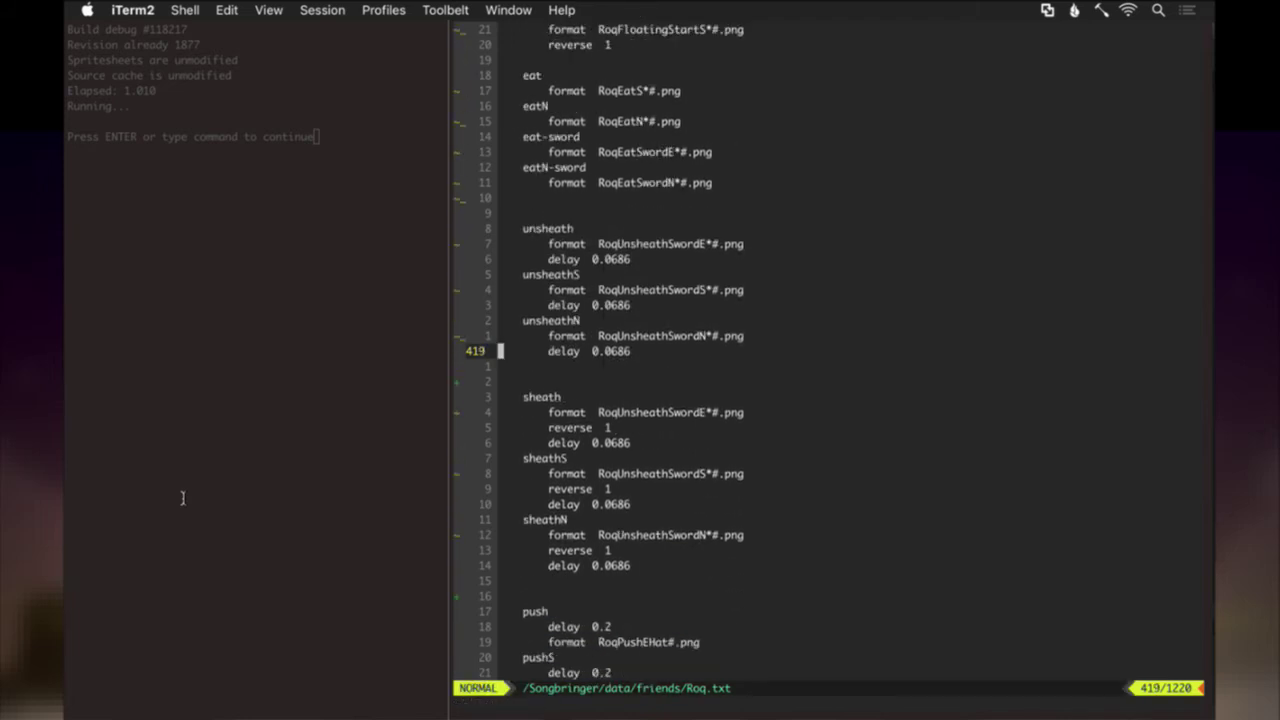
{"action": "key", "text": "p"}
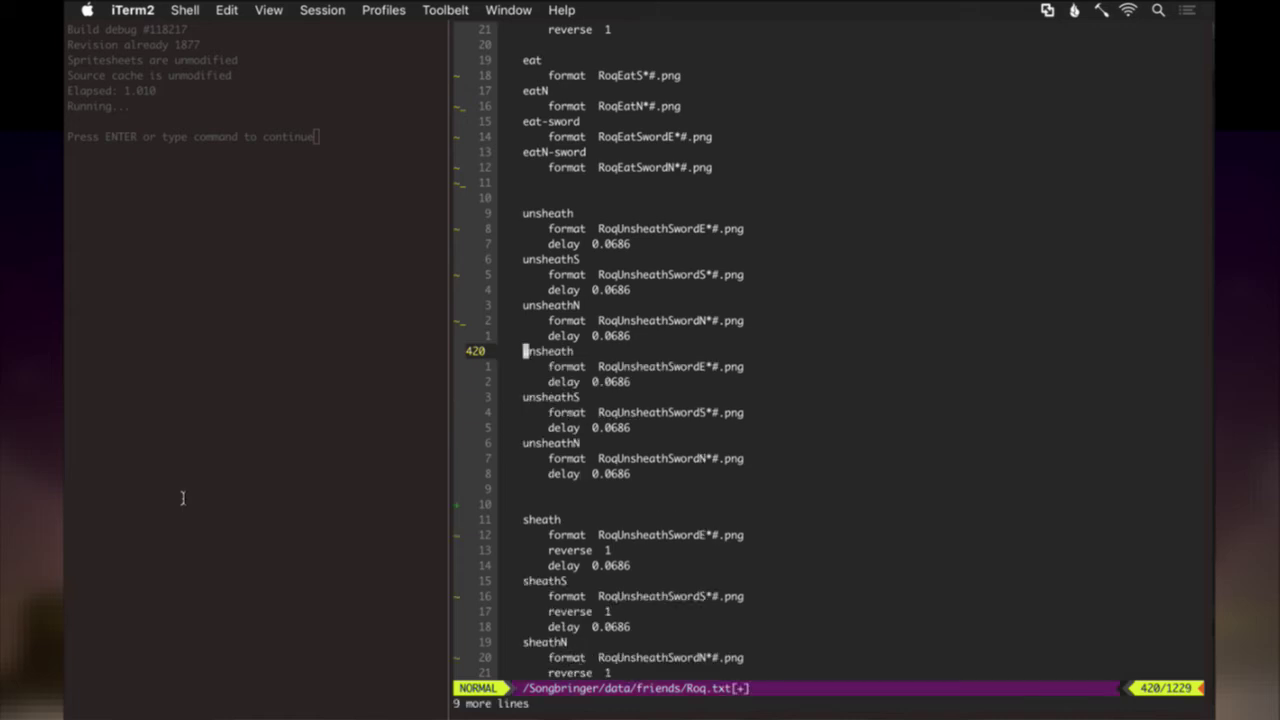
Append -sword to the names of the three duplicated entries, giving unsheath-sword, unsheathS-sword and unsheathN-sword.
{"action": "key", "text": "A"}
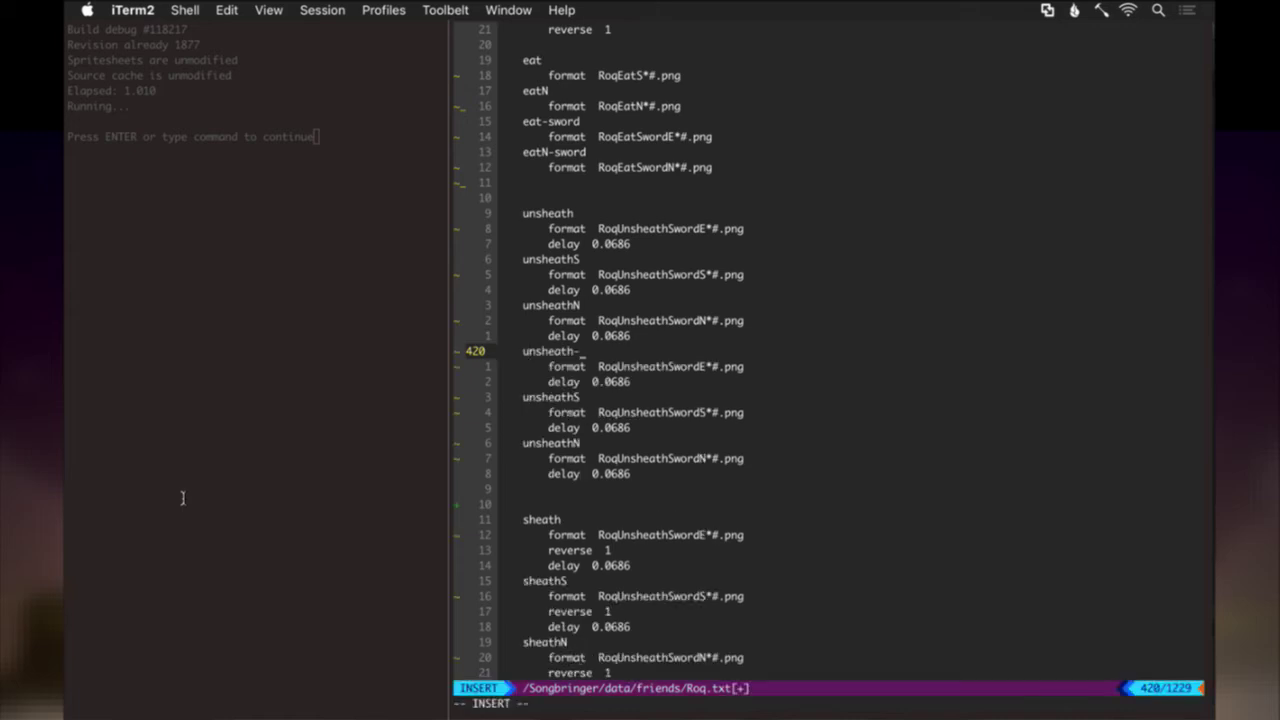
{"action": "key", "text": "Escape"}
{"action": "key", "text": "j"}
{"action": "key", "text": "j"}
{"action": "key", "text": "j"}
{"action": "key", "text": "period"}
{"action": "key", "text": "j"}
{"action": "key", "text": "j"}
{"action": "key", "text": "j"}
{"action": "key", "text": "period"}
{"action": "key", "text": "j"}
{"action": "key", "text": "j"}
{"action": "key", "text": "j"}
{"action": "key", "text": "j"}
{"action": "key", "text": "j"}
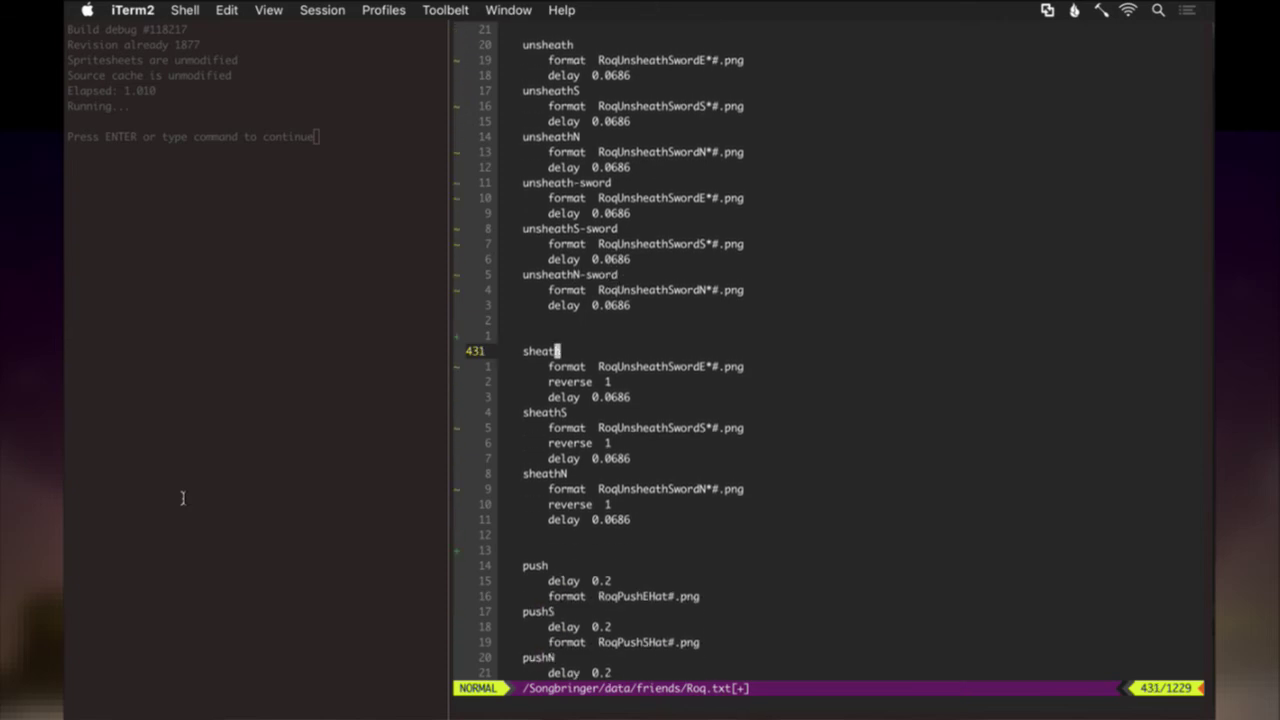
Duplicate the sheath, sheathS and sheathN entries directly below the originals in Roq.txt.
{"action": "key", "text": "V"}
{"action": "key", "text": "j"}
{"action": "key", "text": "j"}
{"action": "key", "text": "j"}
{"action": "key", "text": "j"}
{"action": "key", "text": "j"}
{"action": "key", "text": "j"}
{"action": "key", "text": "j"}
{"action": "key", "text": "j"}
{"action": "key", "text": "j"}
{"action": "key", "text": "j"}
{"action": "key", "text": "j"}
{"action": "key", "text": "y"}
{"action": "key", "text": "j"}
{"action": "key", "text": "j"}
{"action": "key", "text": "j"}
{"action": "key", "text": "j"}
{"action": "key", "text": "j"}
{"action": "key", "text": "j"}
{"action": "key", "text": "j"}
{"action": "key", "text": "j"}
{"action": "key", "text": "j"}
{"action": "key", "text": "j"}
{"action": "key", "text": "j"}
{"action": "key", "text": "p"}
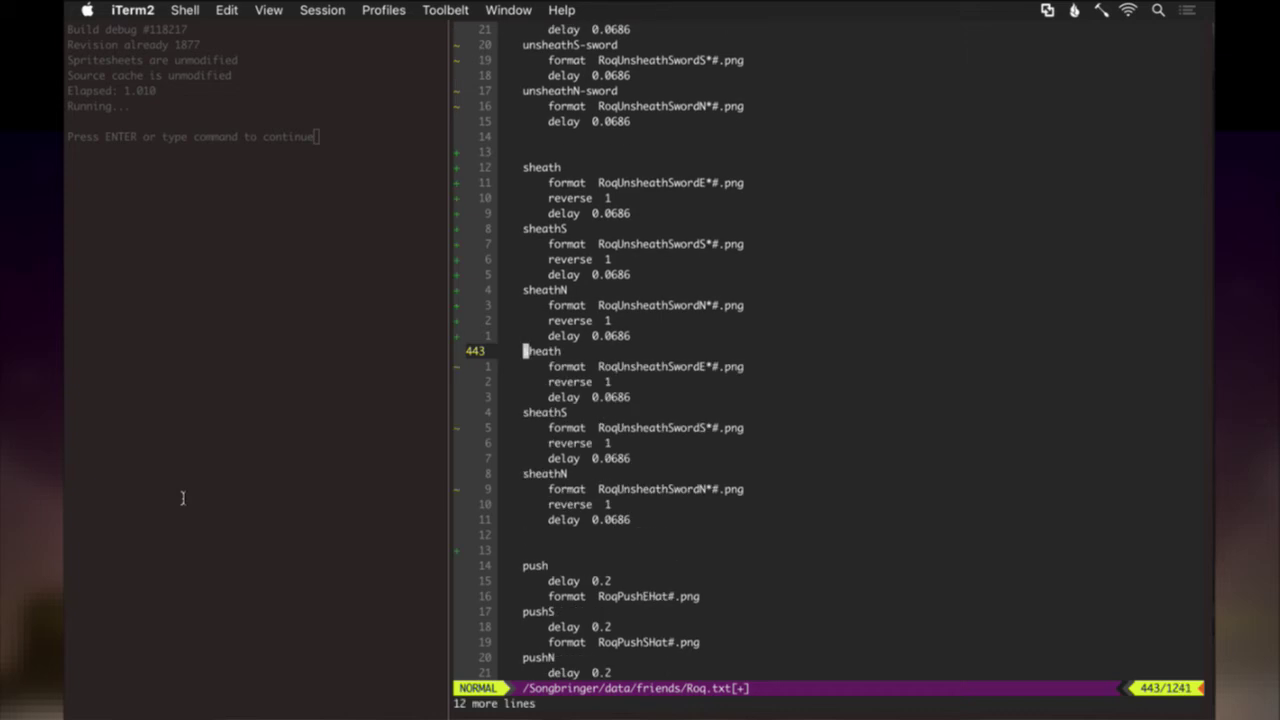
Append -sword to the names of the duplicated sheath entries, giving sheath-sword and sheathS-sword, and continue to the sheathN copy.
{"action": "type", "text": "A"}
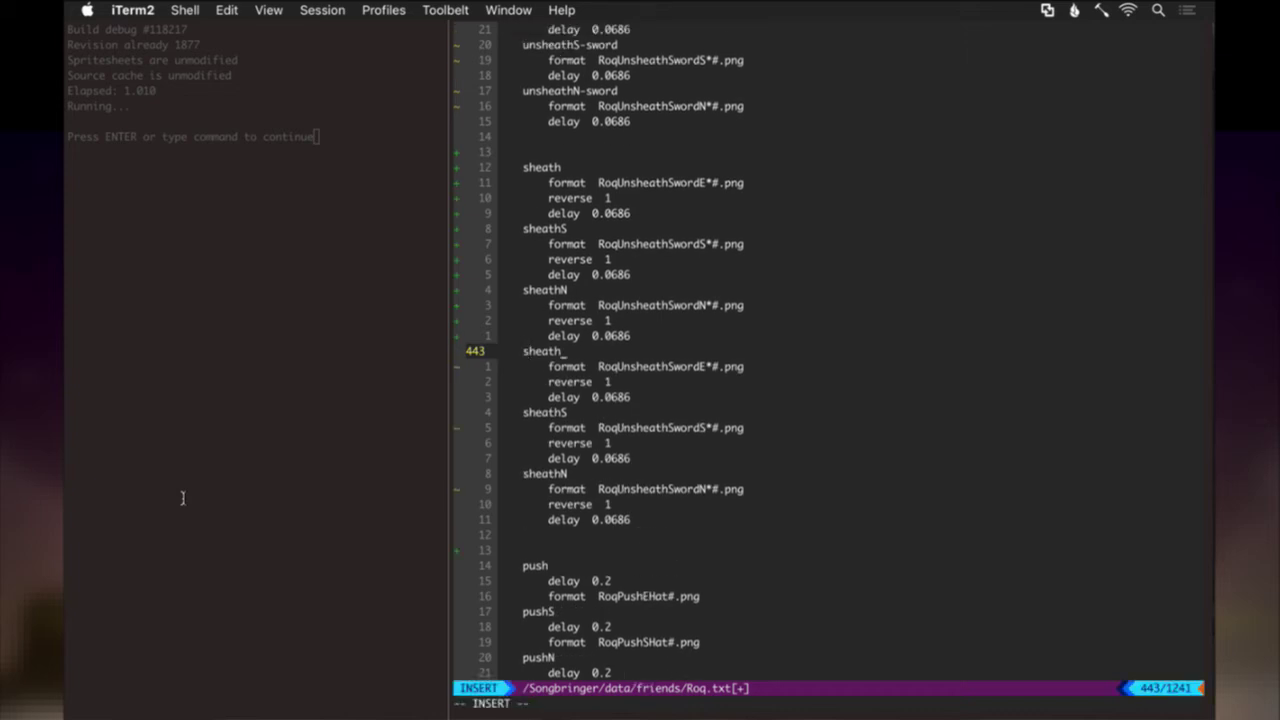
{"action": "type", "text": "-sword"}
{"action": "key", "text": "Escape"}
{"action": "key", "text": "j"}
{"action": "key", "text": "j"}
{"action": "key", "text": "j"}
{"action": "key", "text": "j"}
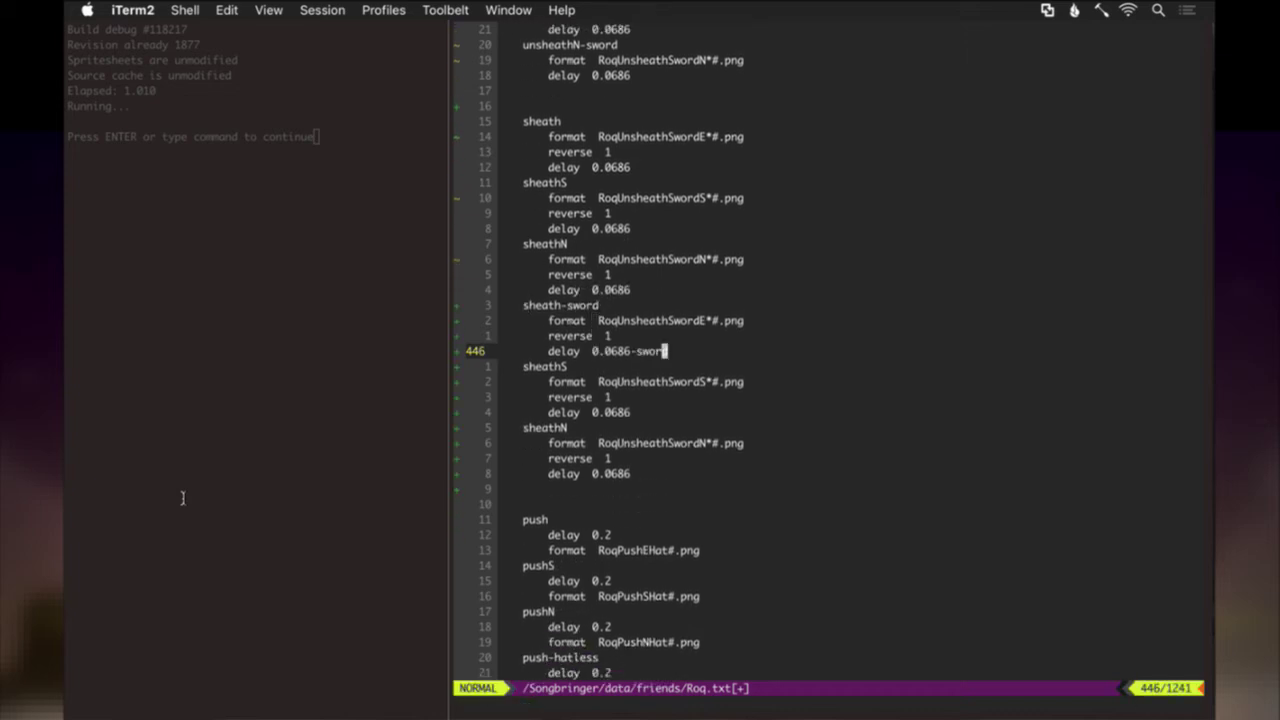
{"action": "key", "text": "."}
{"action": "key", "text": "j"}
{"action": "key", "text": "j"}
{"action": "key", "text": "j"}
{"action": "key", "text": "j"}
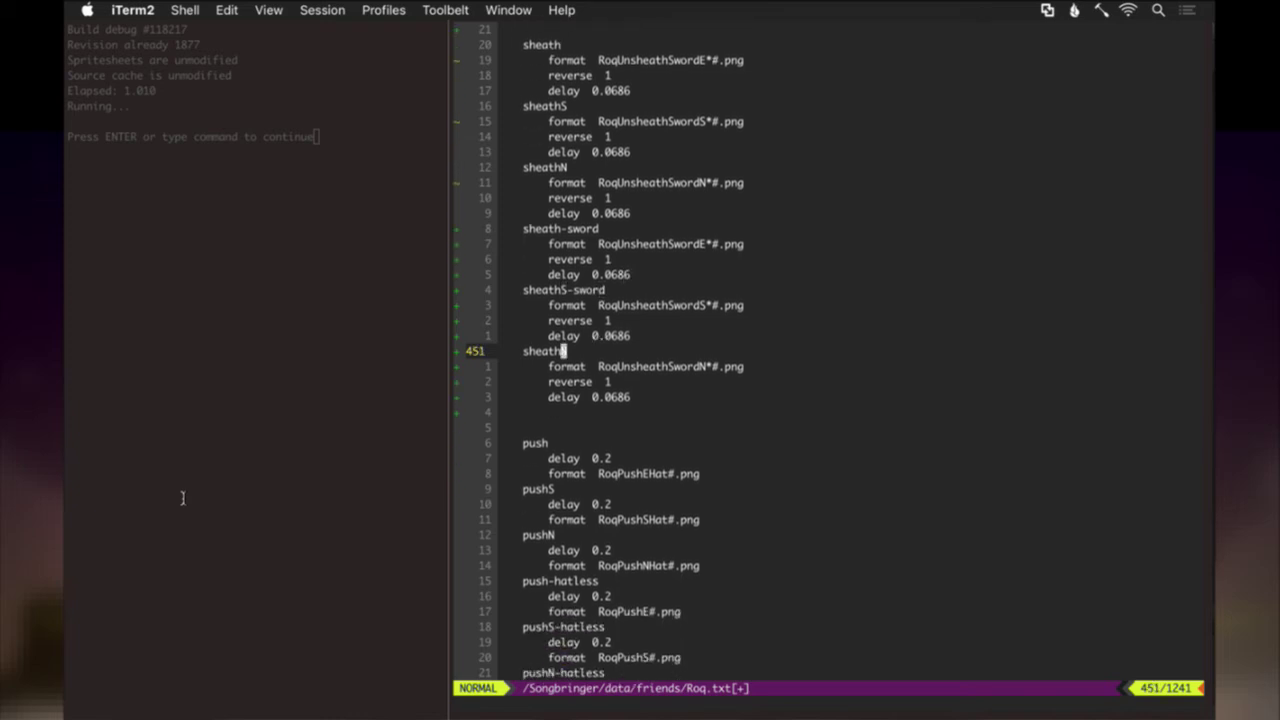
Save Roq.txt and move Roq to the right in the relaunched game to test the sword animations.
{"action": "type", "text": ":w"}
{"action": "key", "text": "Return"}
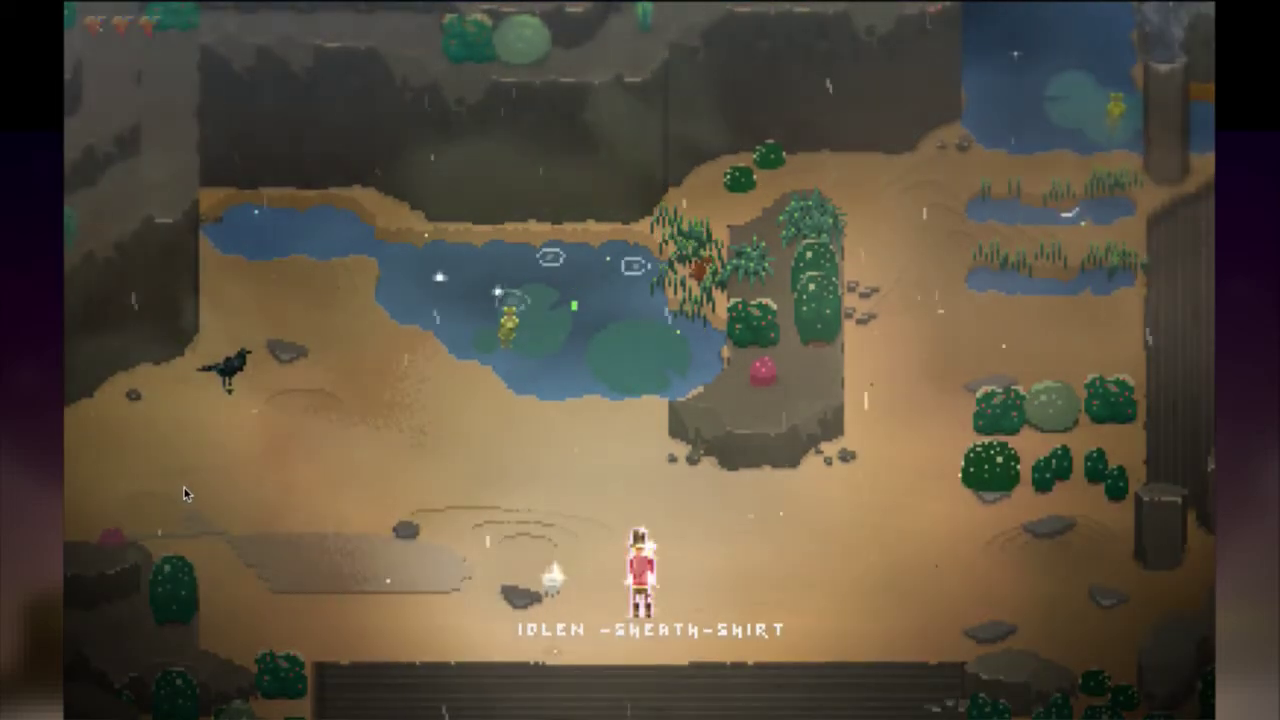
{"action": "key", "text": "Right"}
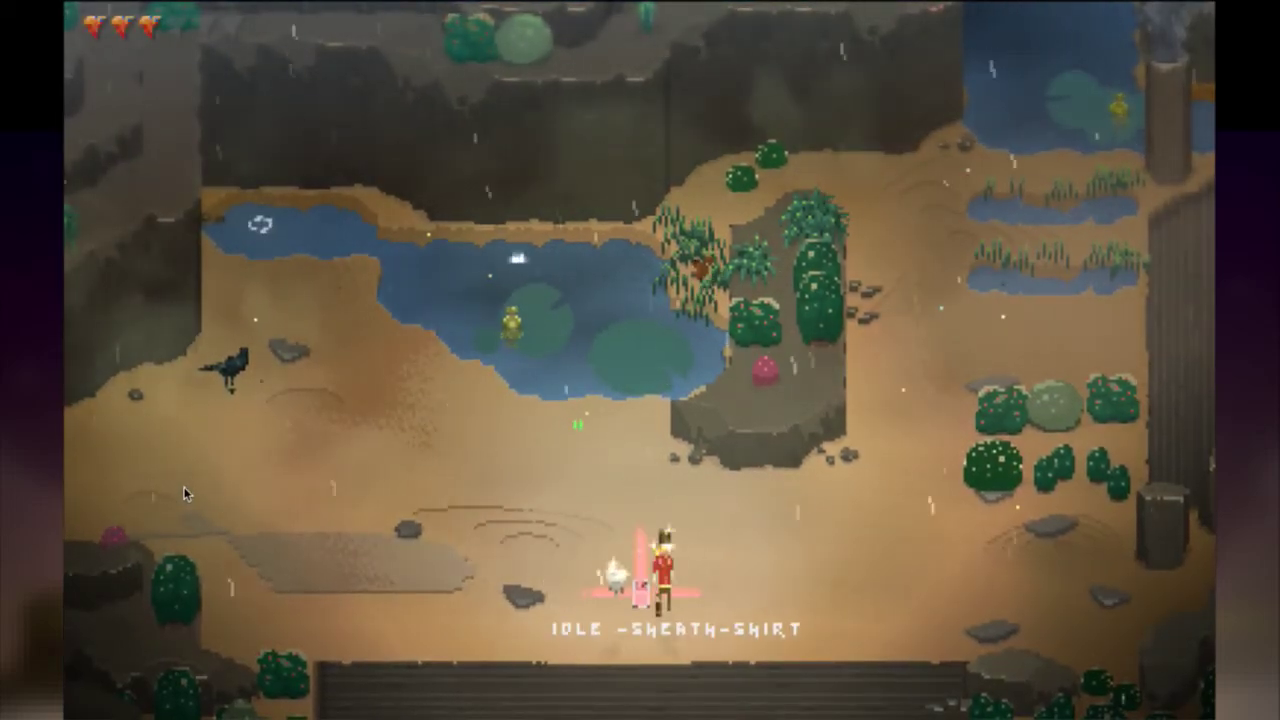
Playtest the shirt character's sword attack and sheathing animation in the rainy scene while moving in several directions.
{"action": "key", "text": "Right"}
{"action": "key", "text": "Up"}
{"action": "key", "text": "space"}
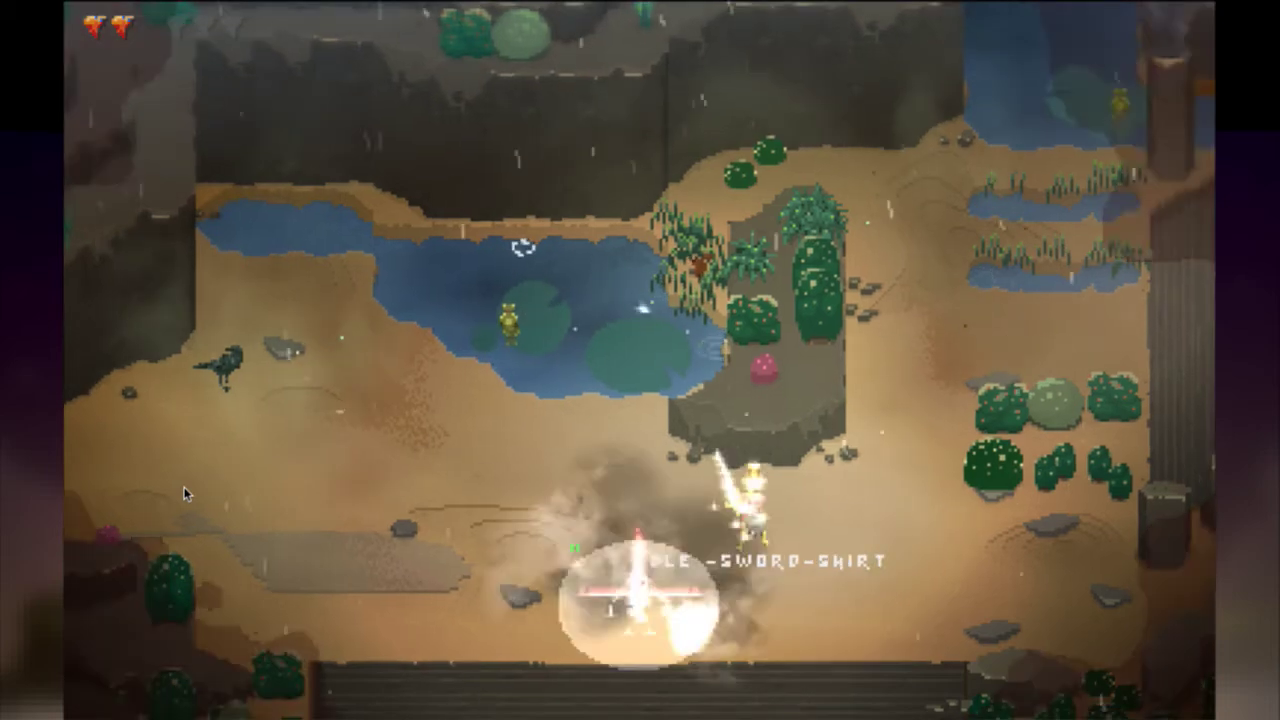
{"action": "key", "text": "Right"}
{"action": "key", "text": "Down"}
{"action": "key", "text": "space"}
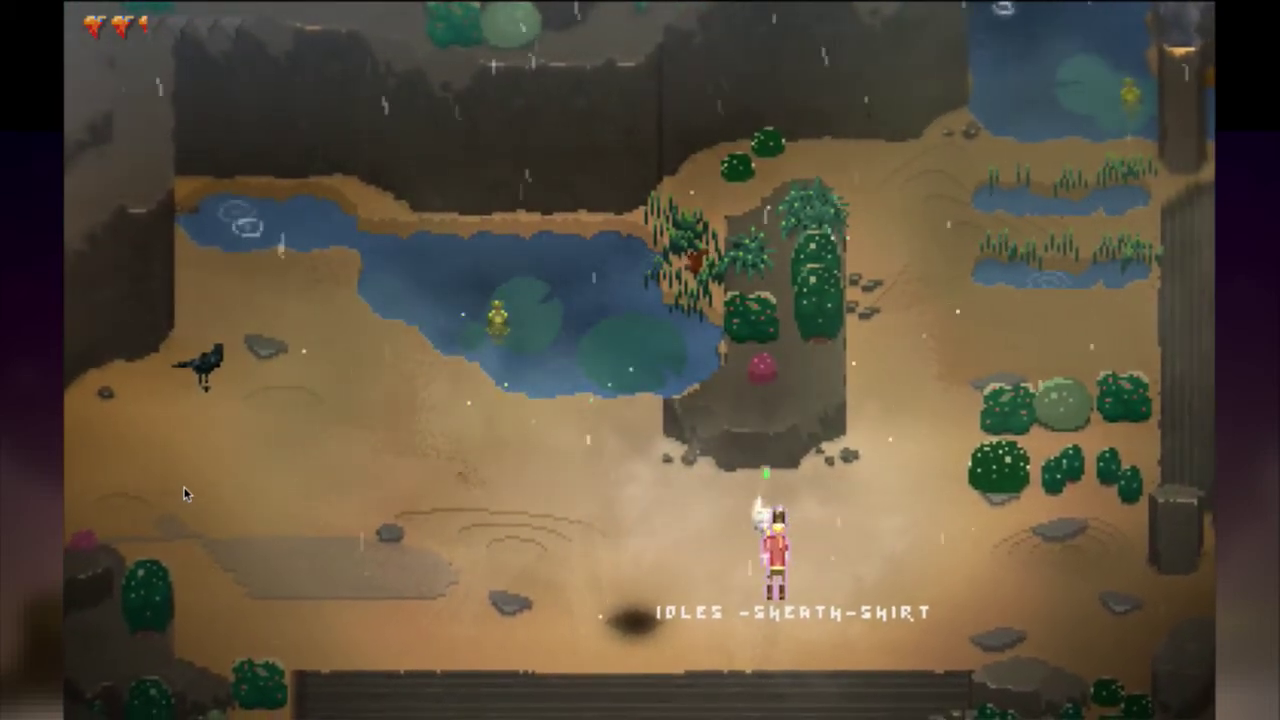
{"action": "key", "text": "space"}
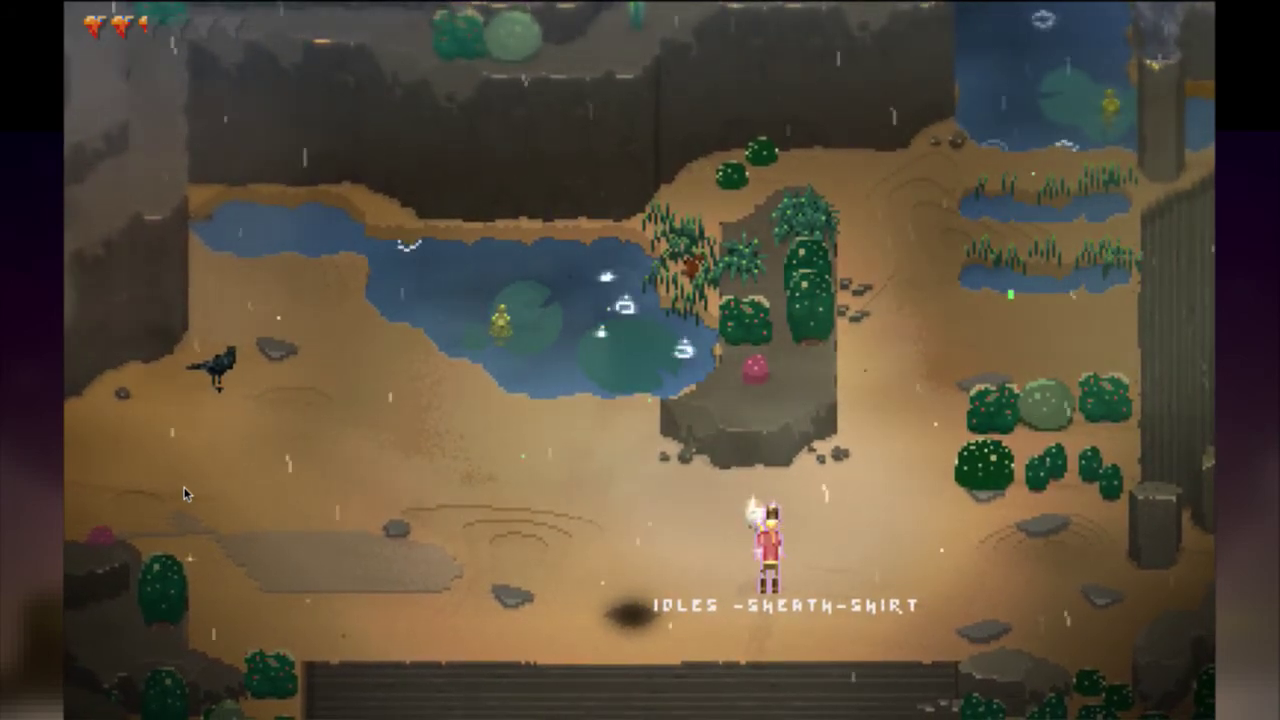
Switch to iTerm2 and review the sheath and unsheath animation entries in Roq.txt, back up to the unsheathN-sword delay.
{"action": "key", "text": "super+Tab"}
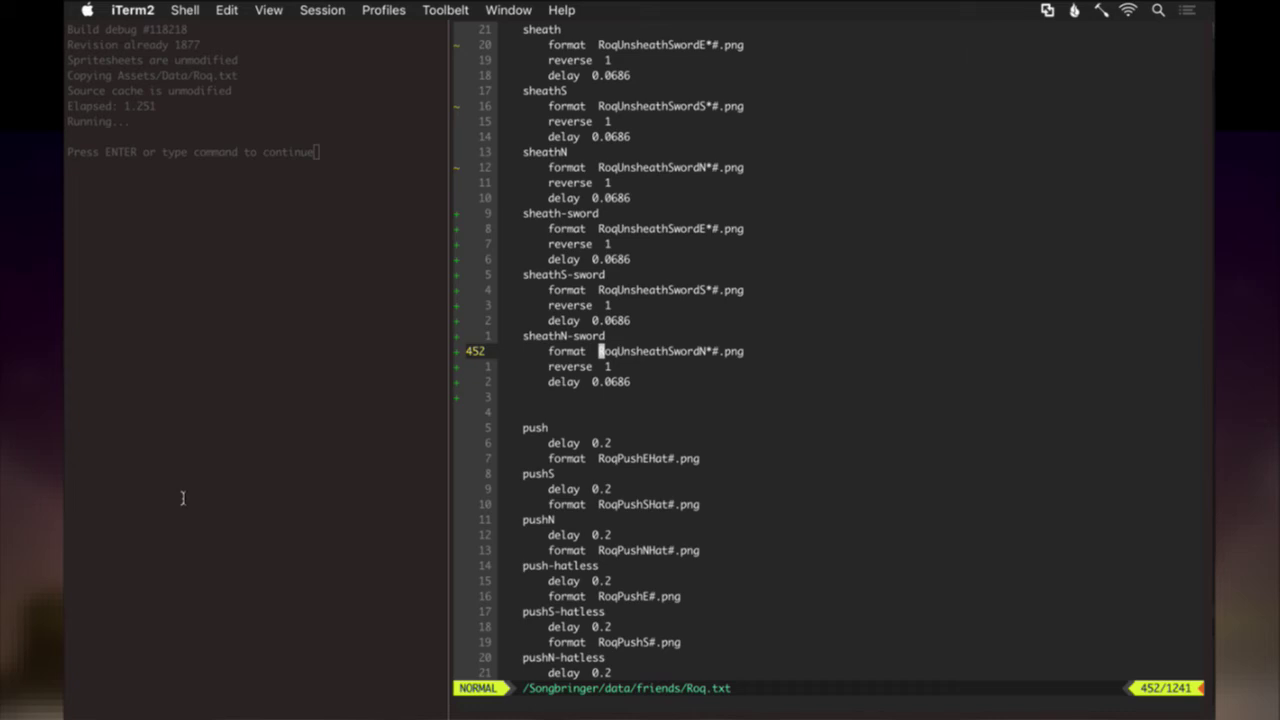
{"action": "key", "text": "k"}
{"action": "key", "text": "k"}
{"action": "key", "text": "k"}
{"action": "key", "text": "k"}
{"action": "key", "text": "k"}
{"action": "key", "text": "k"}
{"action": "key", "text": "k"}
{"action": "key", "text": "k"}
{"action": "key", "text": "k"}
{"action": "key", "text": "k"}
{"action": "key", "text": "k"}
{"action": "key", "text": "k"}
{"action": "key", "text": "k"}
{"action": "key", "text": "k"}
{"action": "key", "text": "k"}
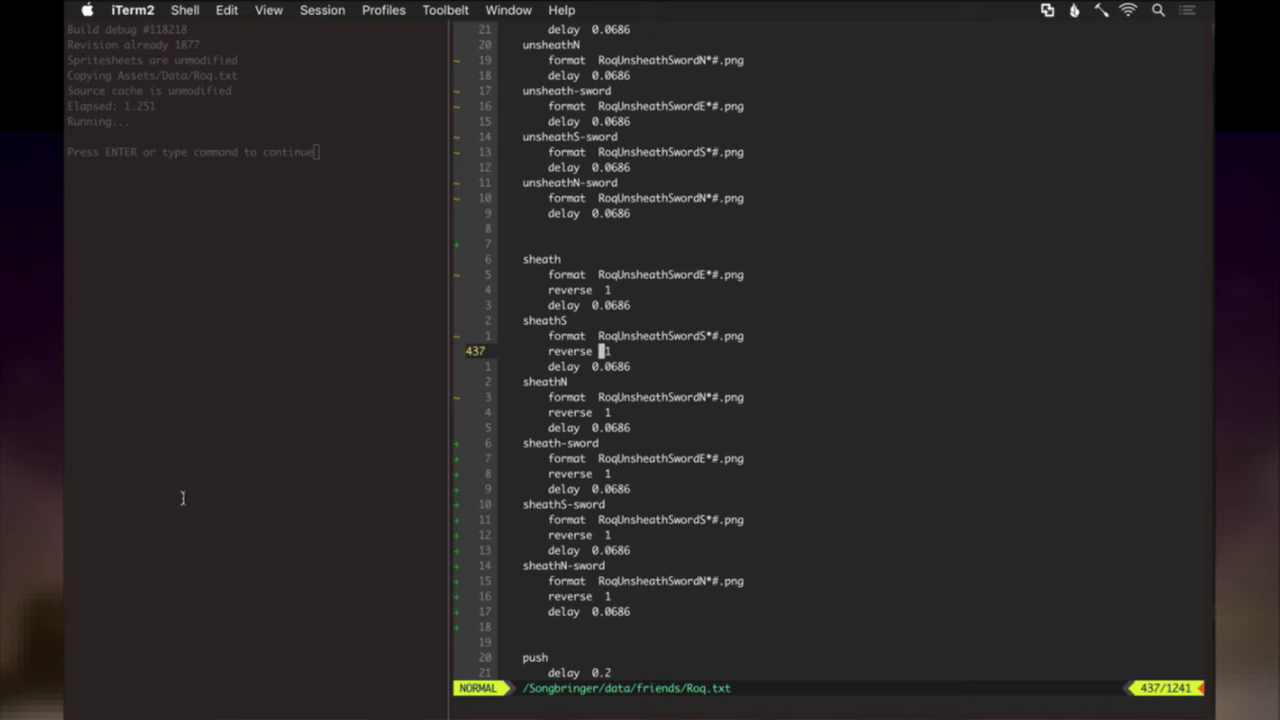
{"action": "key", "text": "k"}
{"action": "key", "text": "k"}
{"action": "key", "text": "k"}
{"action": "key", "text": "k"}
{"action": "key", "text": "k"}
{"action": "key", "text": "k"}
{"action": "key", "text": "k"}
{"action": "key", "text": "k"}
{"action": "key", "text": "k"}
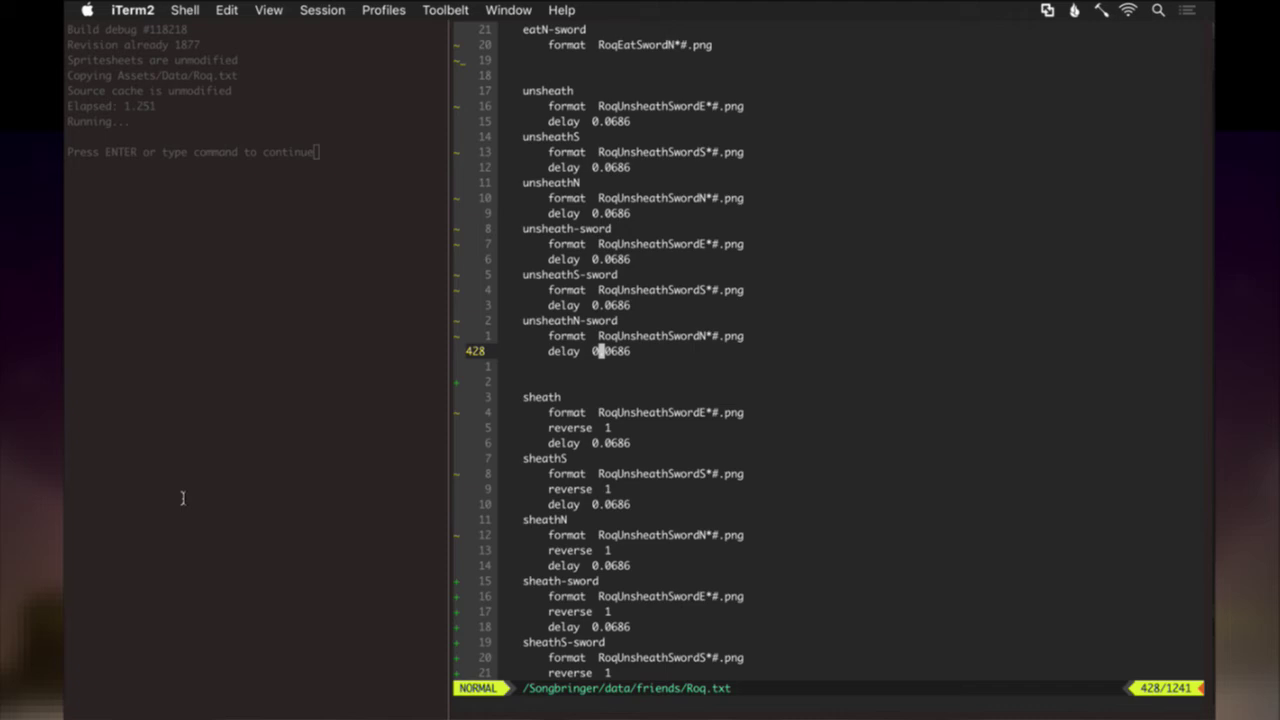
Rebuild and run the debug version of the game to check the north-facing sheath animation.
{"action": "key", "text": "super+r"}
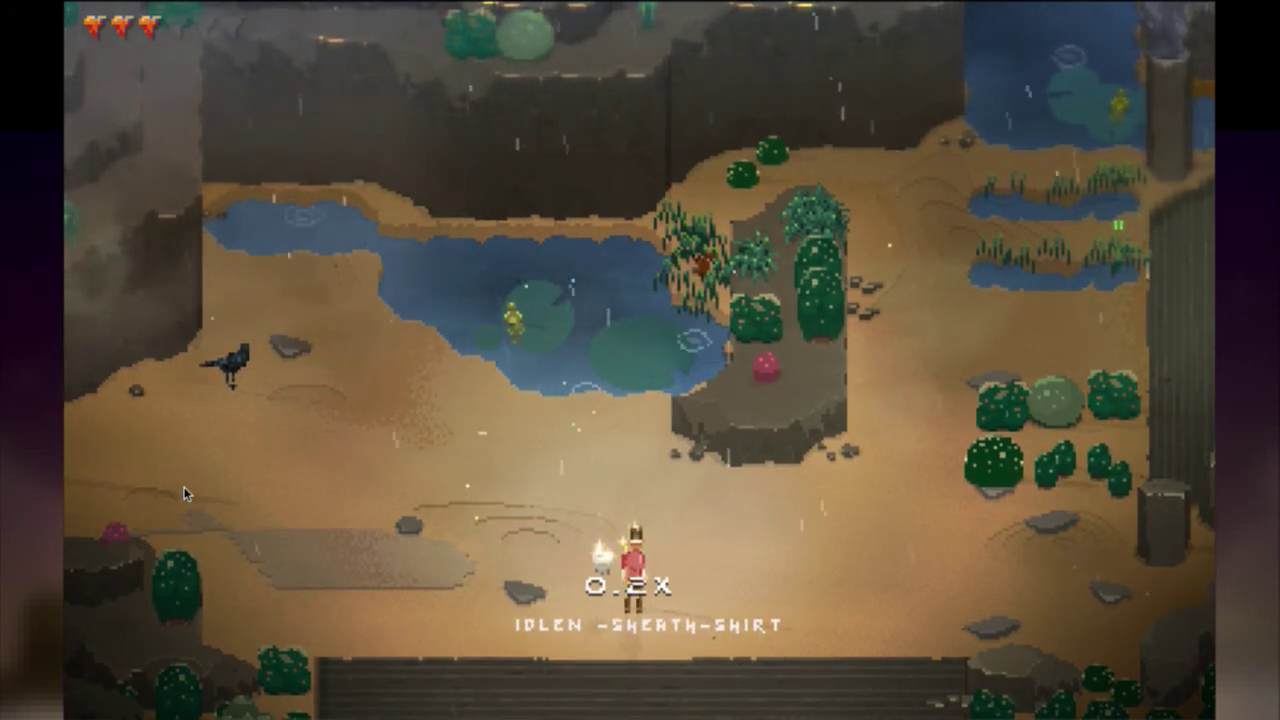
Return to iTerm2 and check the sheath entries in Roq.txt down to the sheathS format line.
{"action": "key", "text": "super+Tab"}
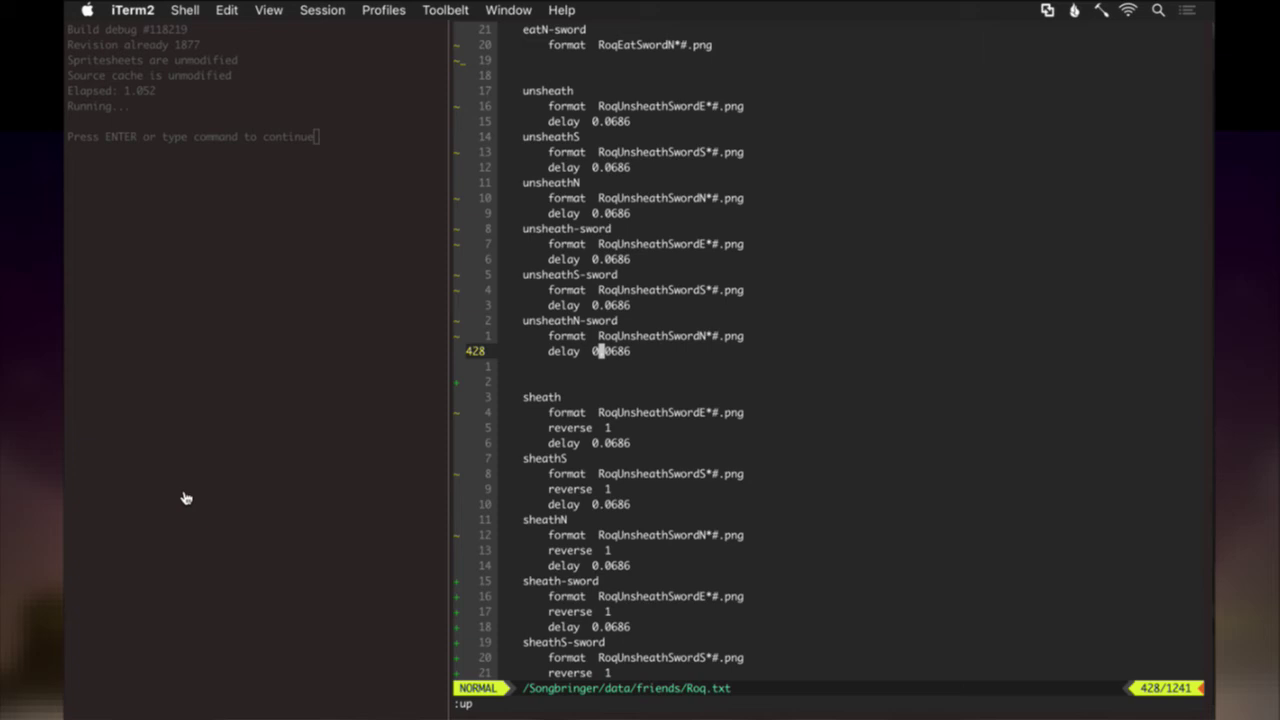
{"action": "key", "text": "j"}
{"action": "key", "text": "j"}
{"action": "key", "text": "j"}
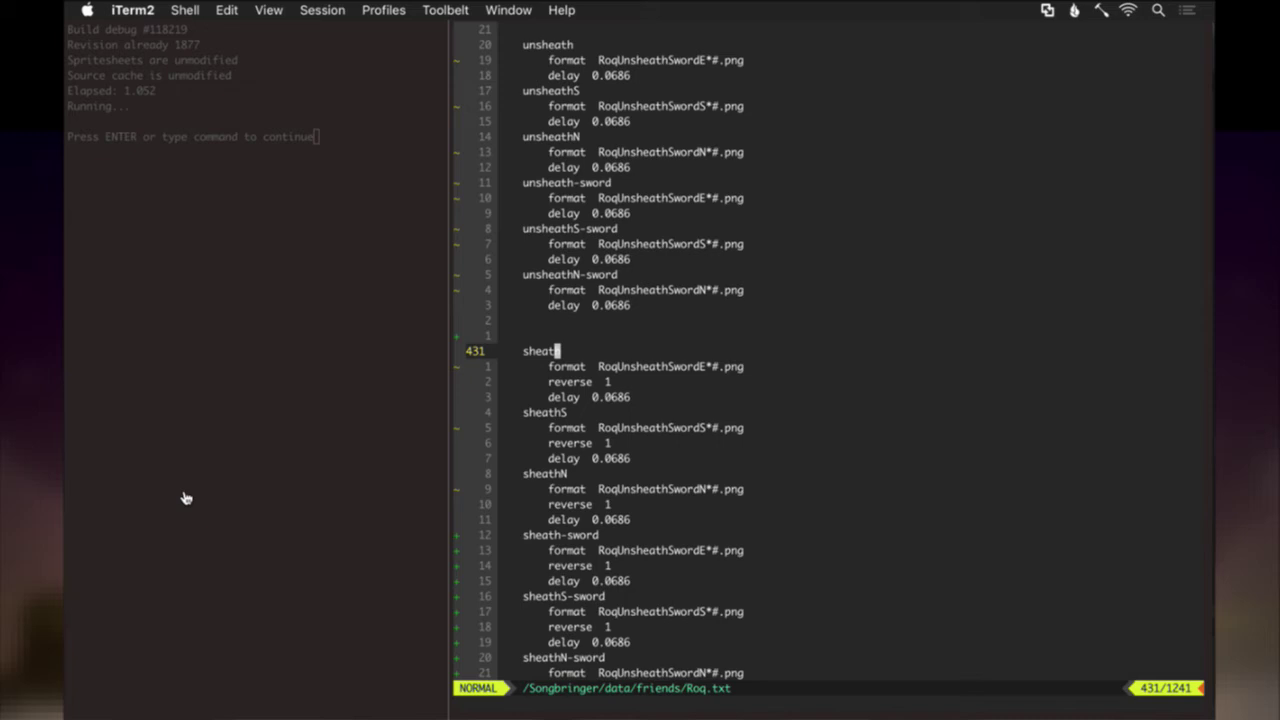
{"action": "key", "text": "j"}
{"action": "key", "text": "j"}
{"action": "key", "text": "j"}
{"action": "key", "text": "j"}
{"action": "key", "text": "j"}
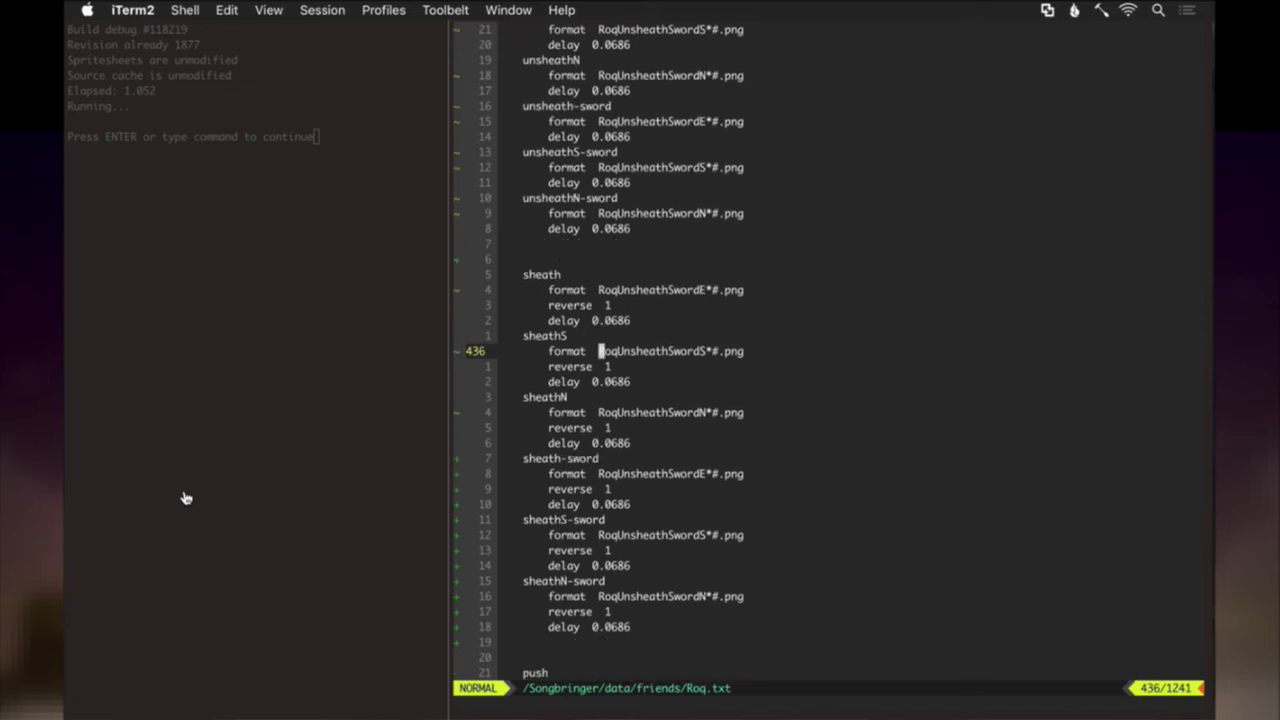
Switch to Photoshop and inspect the layer groups of RoqUnsheathSwordN.psd from the sword layers down to the numbered body frames.
{"action": "key", "text": "super+Tab"}
{"action": "key", "text": "super+Tab"}
{"action": "key", "text": "super+Tab"}
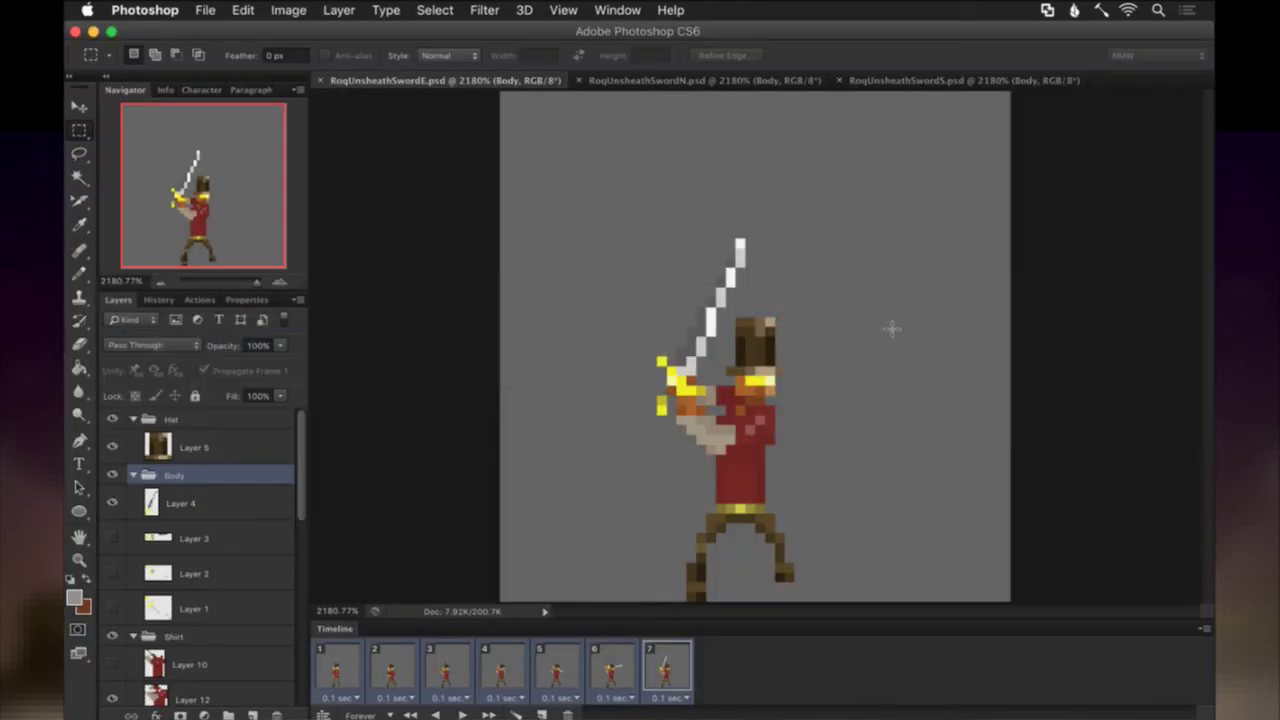
{"action": "left_click", "coordinate": [775, 80]}
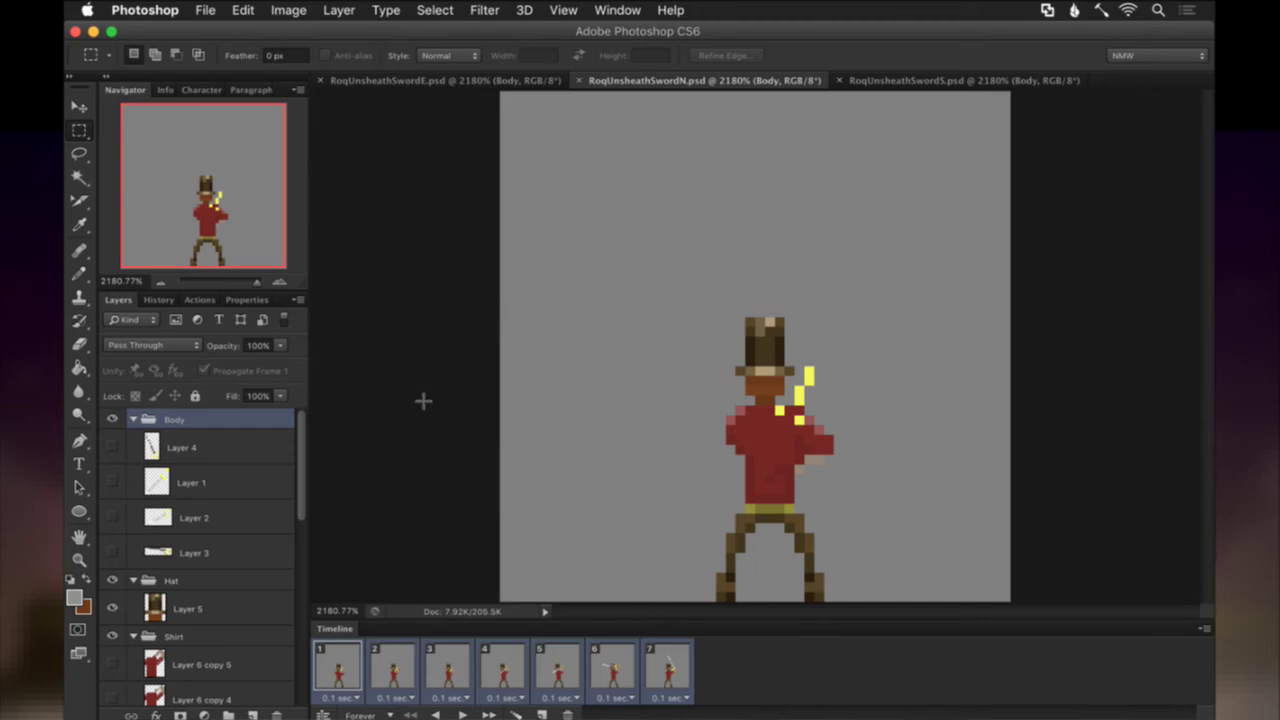
{"action": "scroll", "coordinate": [263, 494], "scroll_direction": "down", "scroll_amount": 6}
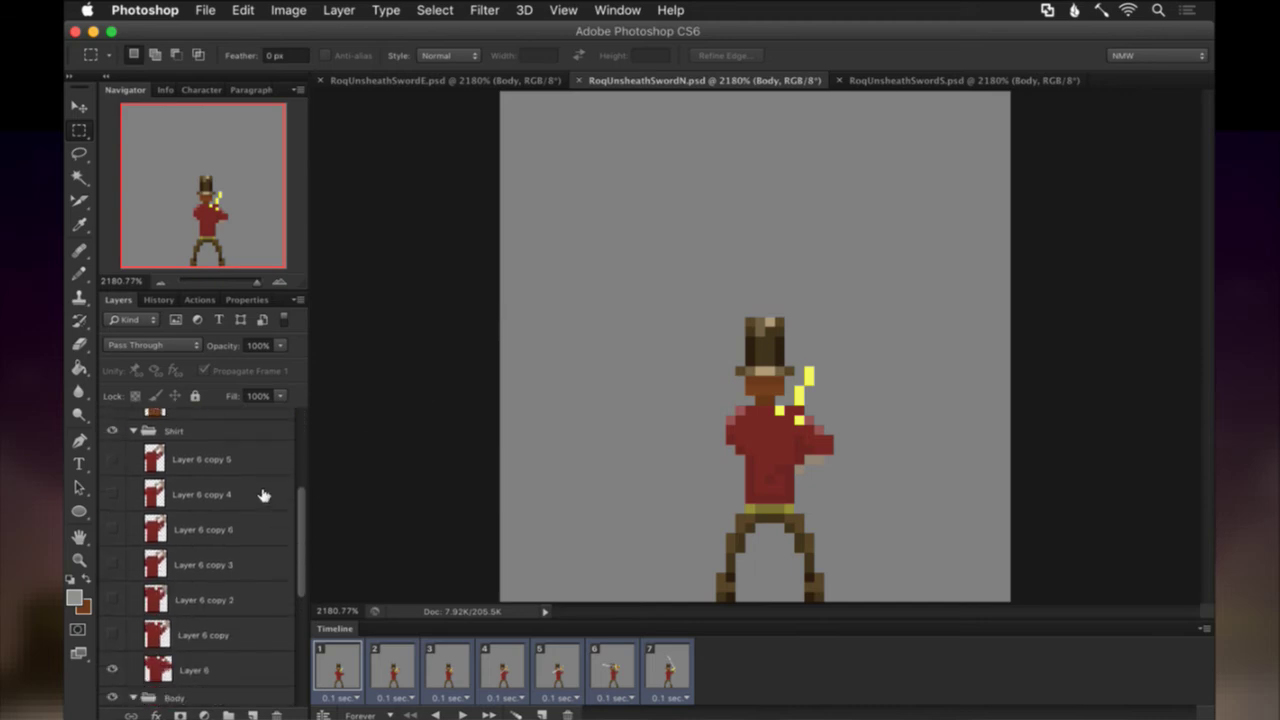
{"action": "scroll", "coordinate": [263, 494], "scroll_direction": "down", "scroll_amount": 5}
{"action": "scroll", "coordinate": [264, 495], "scroll_direction": "up", "scroll_amount": 11}
{"action": "scroll", "coordinate": [264, 495], "scroll_direction": "down", "scroll_amount": 13}
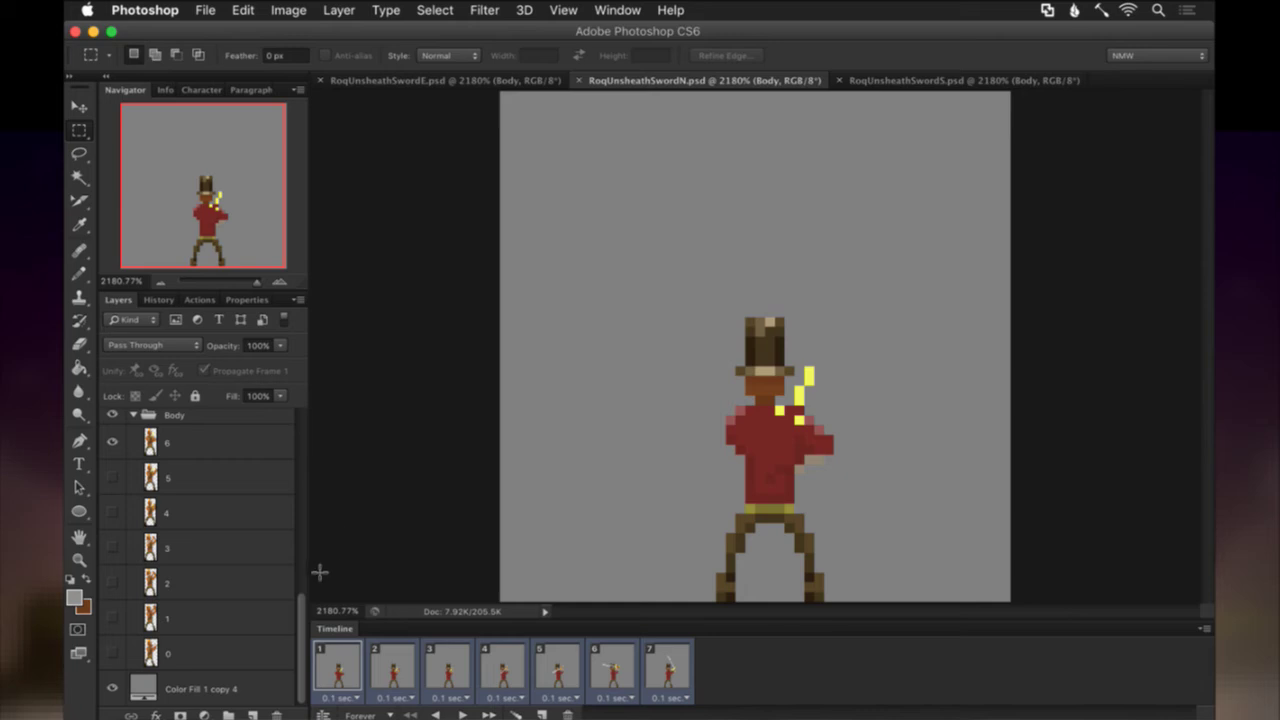
{"action": "left_click_drag", "start_coordinate": [300, 606], "coordinate": [297, 408]}
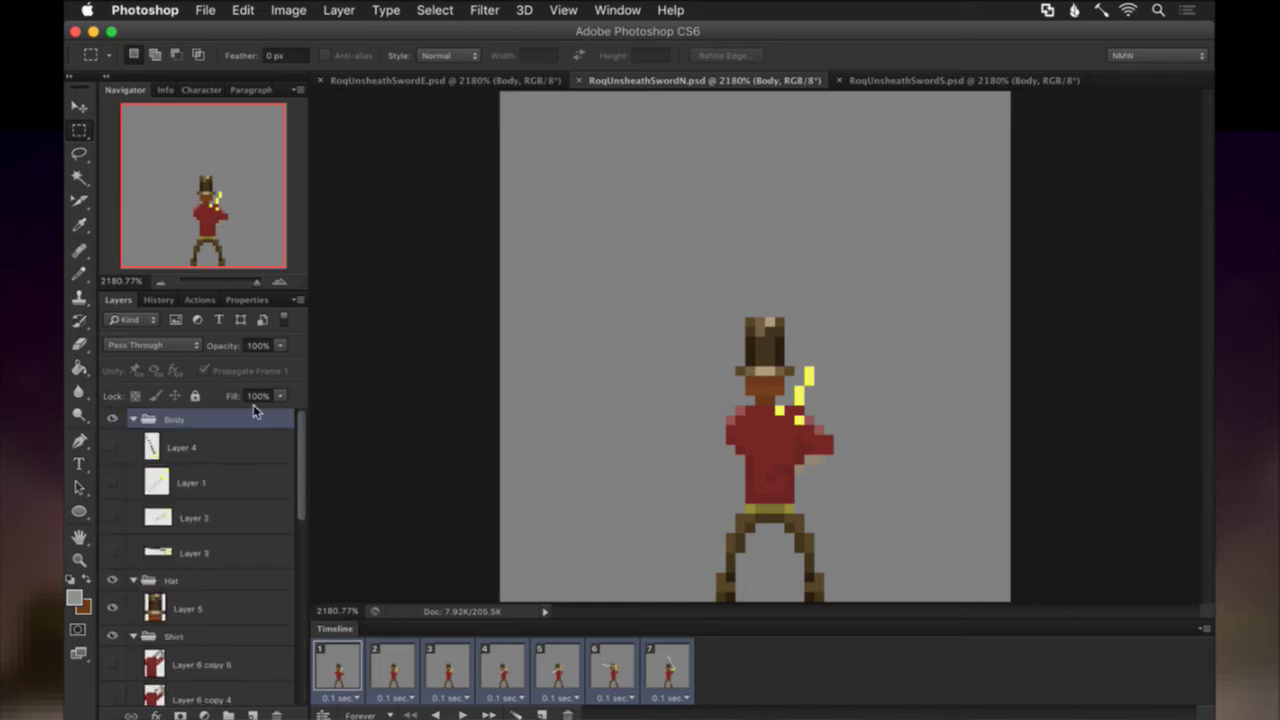
Add a layer group named Sheath above the top Body group, save RoqUnsheathSwordN.psd and export its frames.
{"action": "left_click", "coordinate": [226, 714]}
{"action": "double_click", "coordinate": [182, 419]}
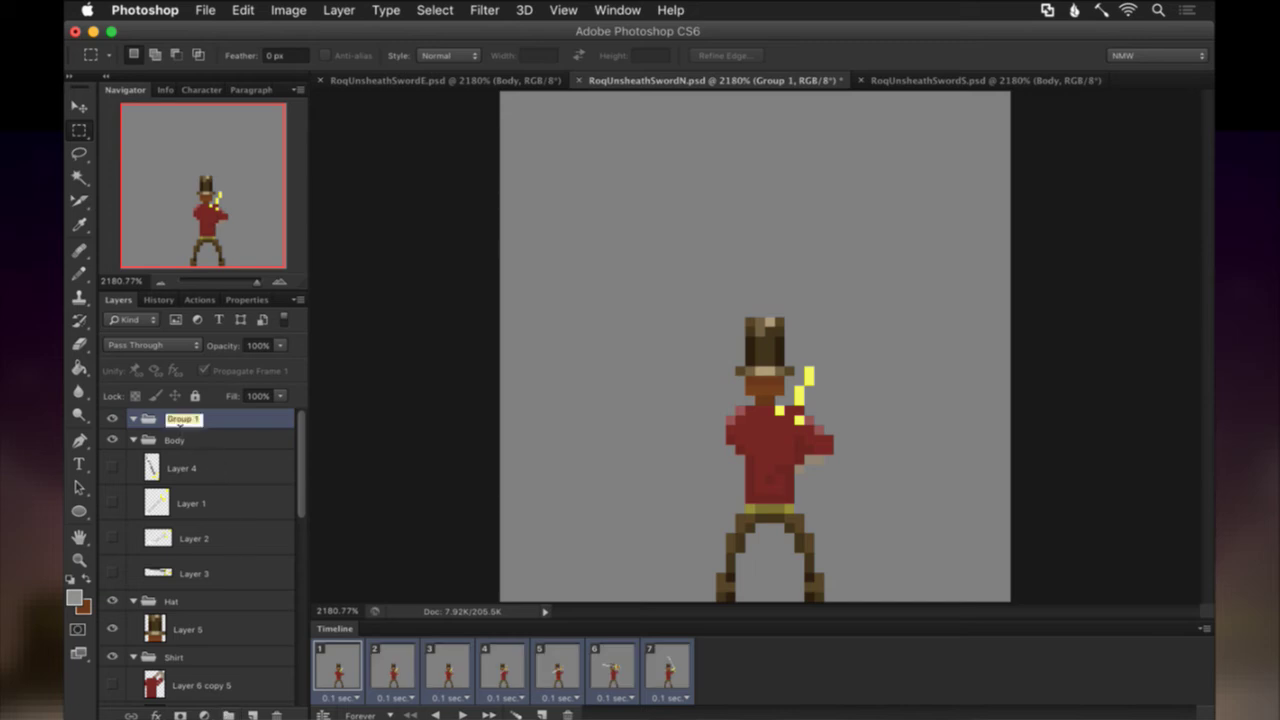
{"action": "type", "text": "Sheath"}
{"action": "key", "text": "Return"}
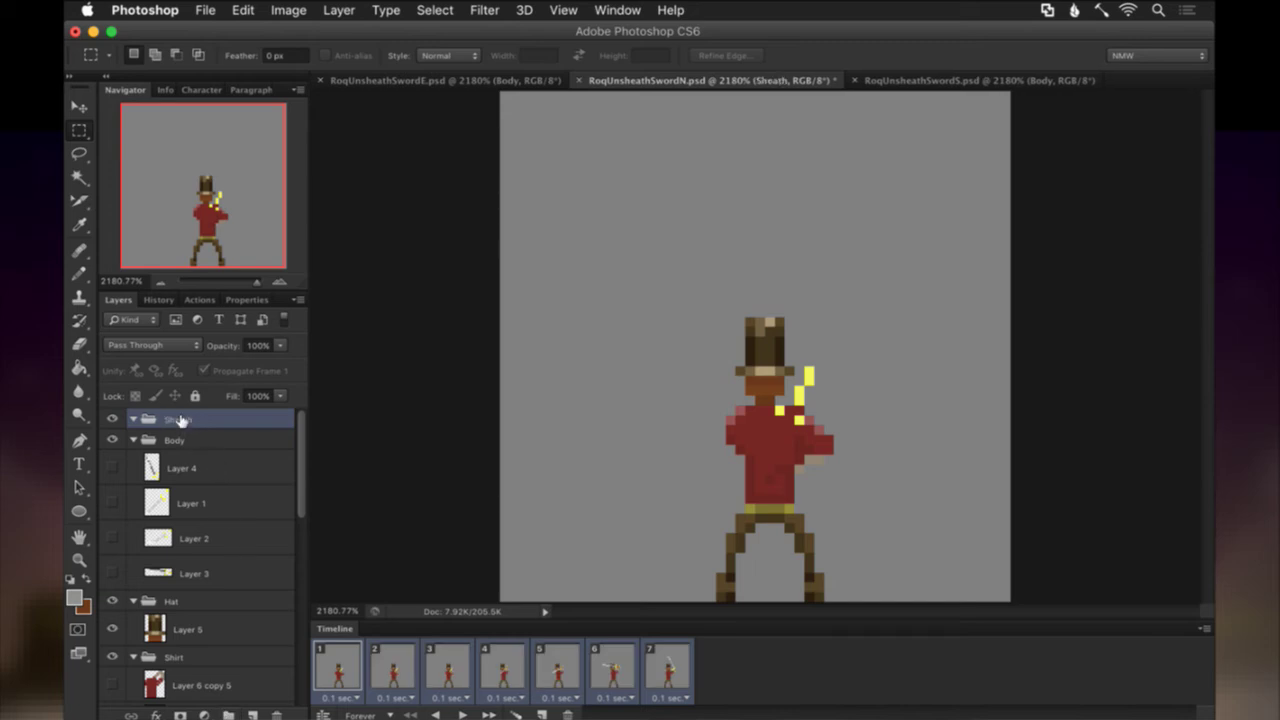
{"action": "key", "text": "super+s"}
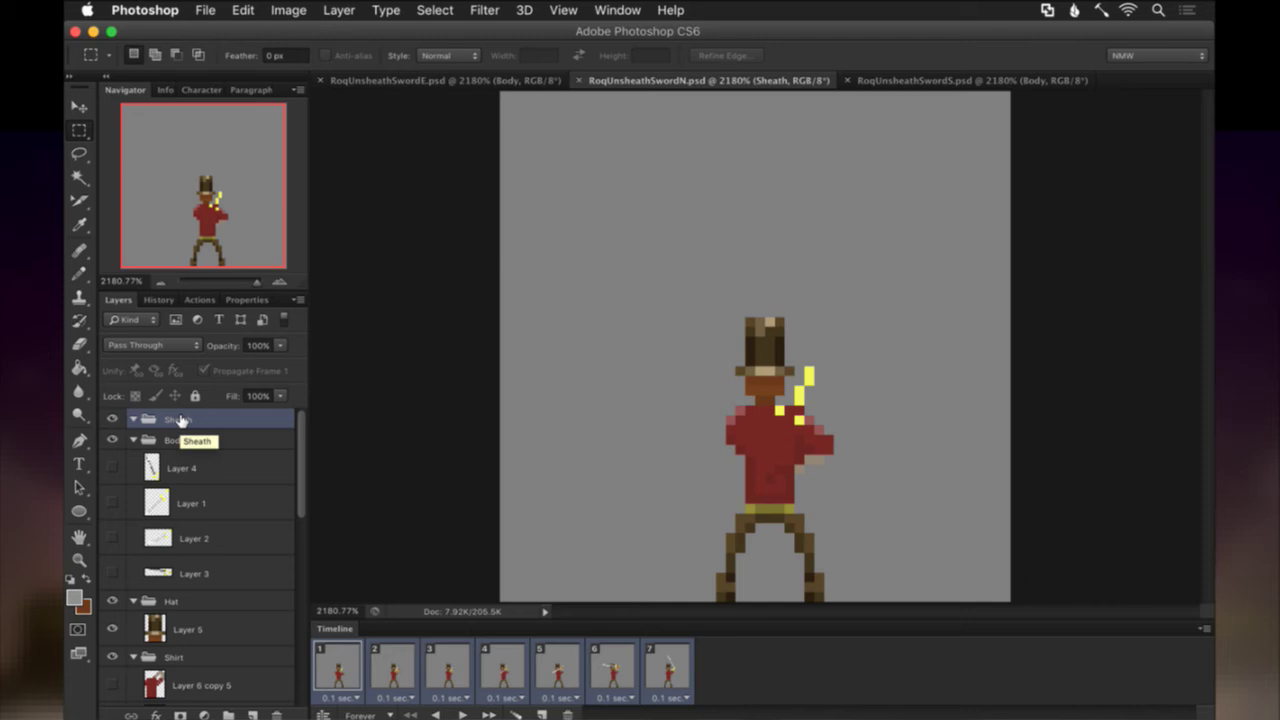
{"action": "key", "text": "ctrl+super+e"}
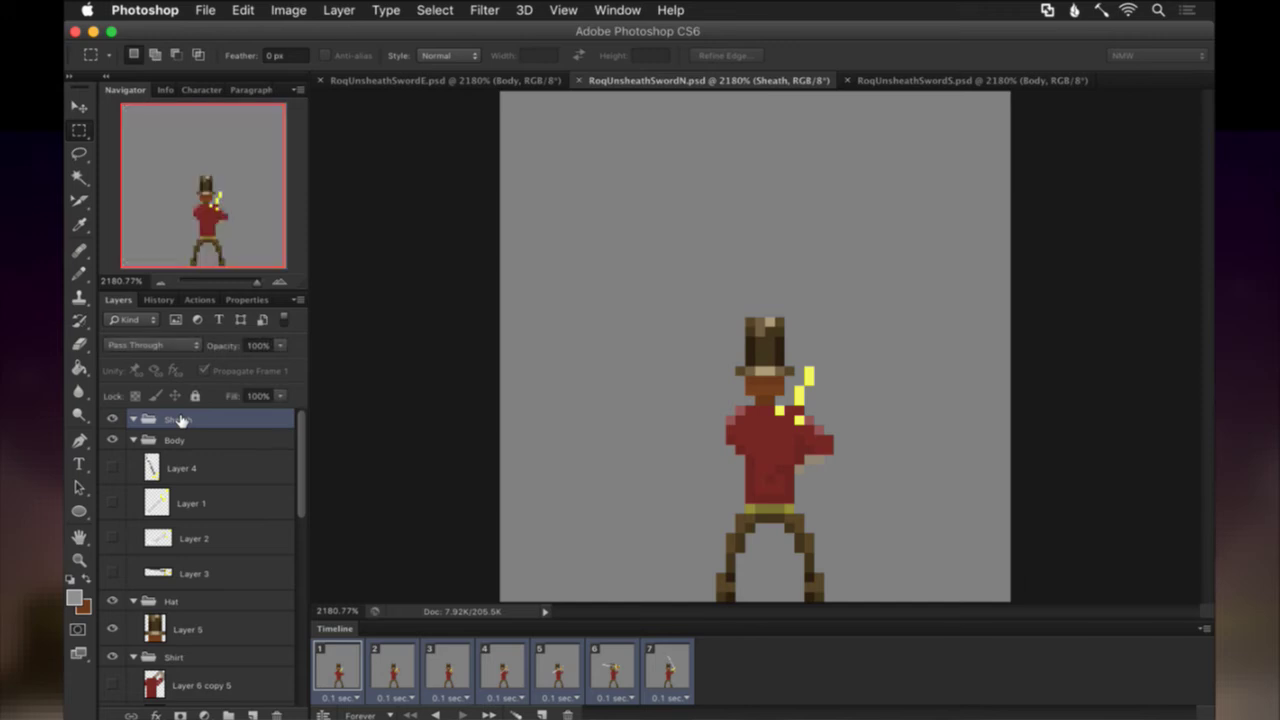
Switch to iTerm2, save Roq.txt and rerun the last build command to repack the Roq spritesheet.
{"action": "key", "text": "super+Tab"}
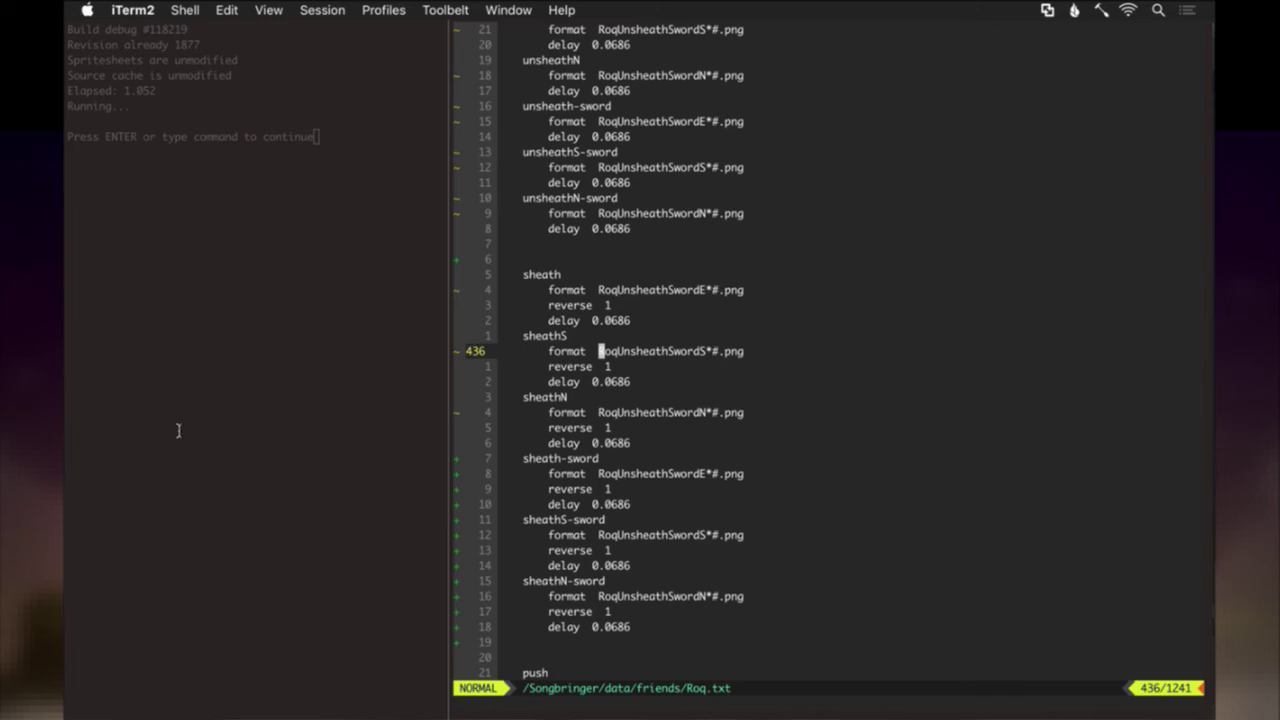
{"action": "type", "text": ":up"}
{"action": "key", "text": "Return"}
{"action": "key", "text": "super+["}
{"action": "key", "text": "Return"}
{"action": "type", "text": ":"}
{"action": "key", "text": "Up"}
{"action": "key", "text": "Return"}
{"action": "key", "text": "super+]"}
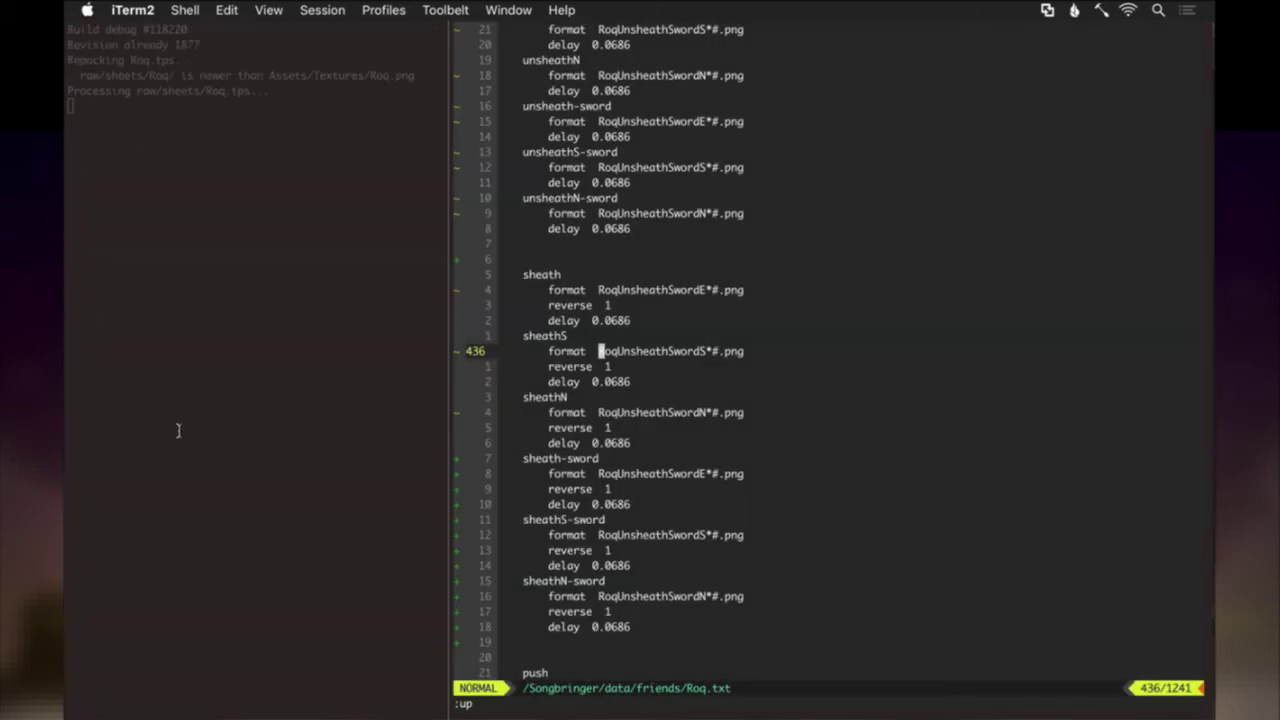
Switch to Finder, locate RoqUnsheathSwordE0.png in the Roq folder and open its preview.
{"action": "key", "text": "super+Tab"}
{"action": "key", "text": "super+Tab"}
{"action": "key", "text": "super+Tab"}
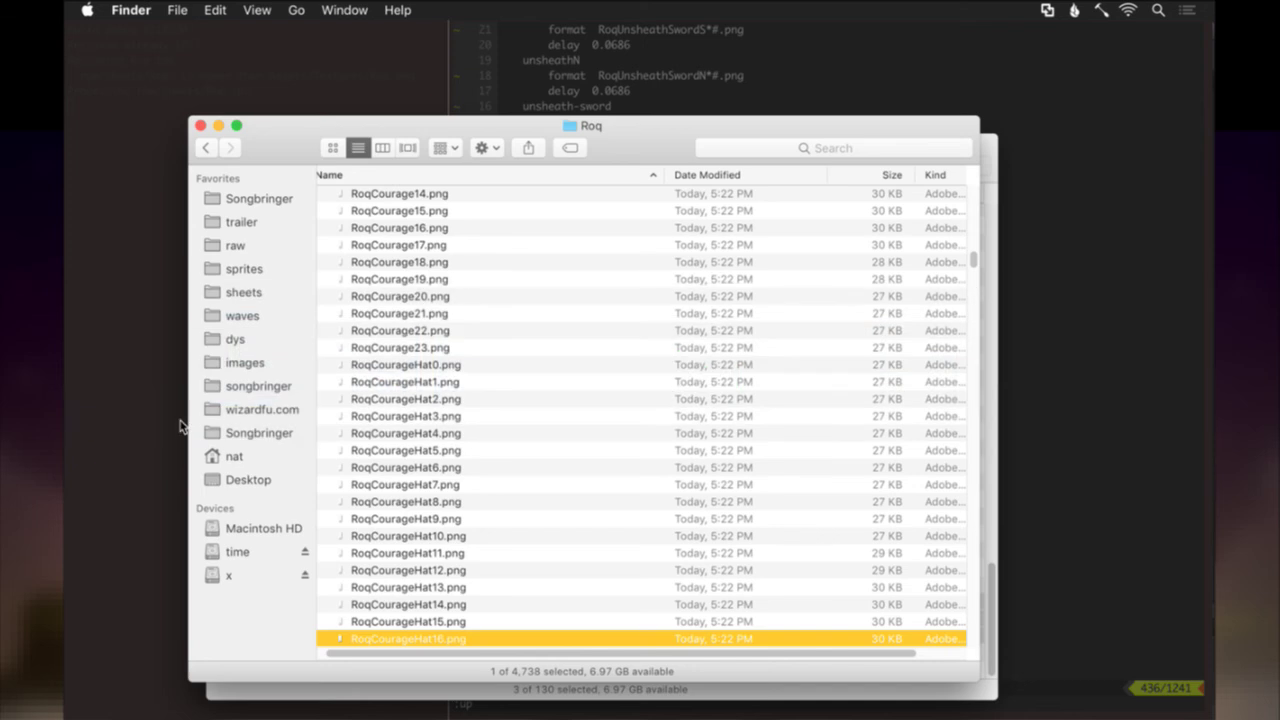
{"action": "type", "text": "roquns"}
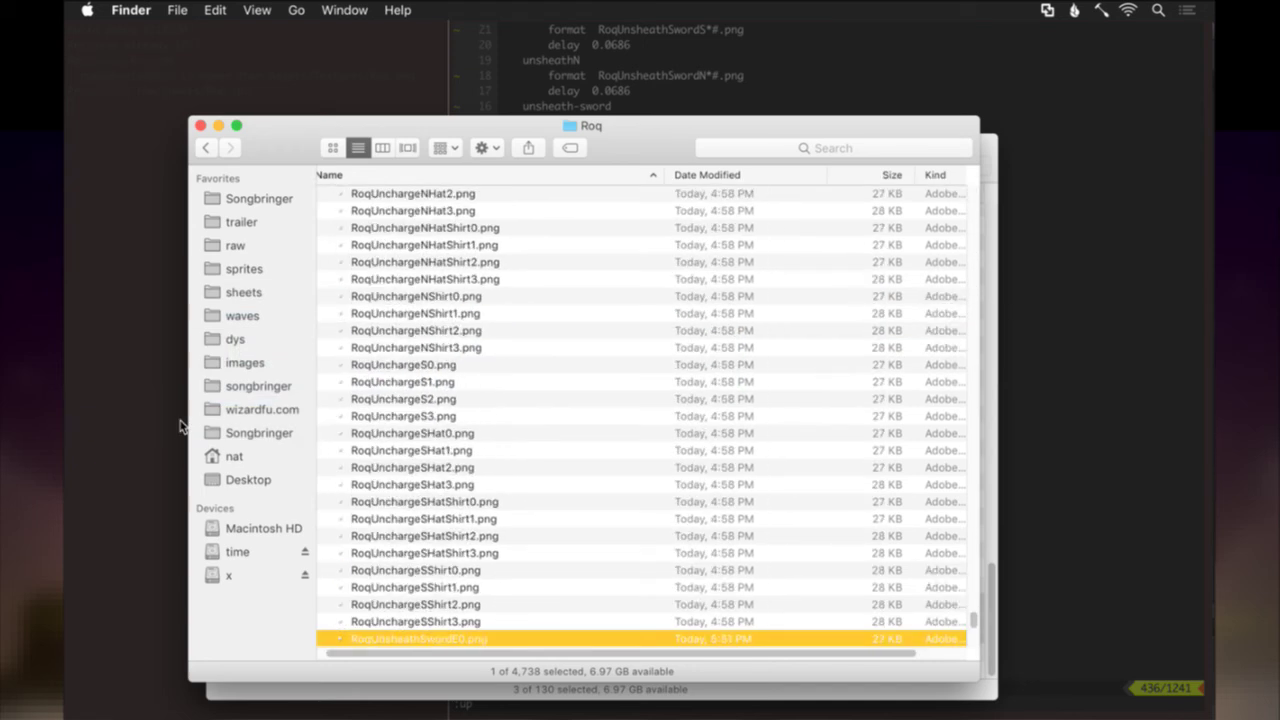
{"action": "key", "text": "space"}
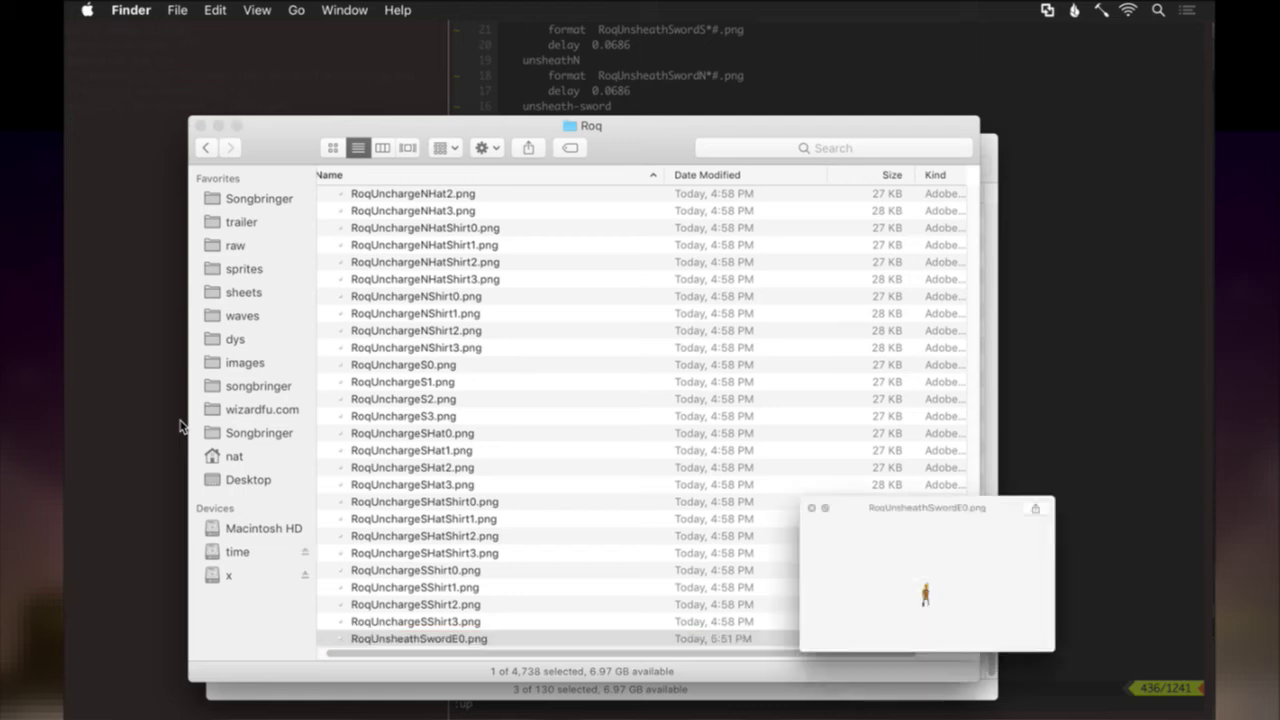
Examine the RoqUnsheathSwordE frame previews, including the Hat, HatShirt and Shirt variants, and go back over the Shirt and HatShirt frames.
{"action": "key", "text": "Down"}
{"action": "key", "text": "Down"}
{"action": "key", "text": "Down"}
{"action": "key", "text": "Down"}
{"action": "key", "text": "Down"}
{"action": "key", "text": "Down"}
{"action": "key", "text": "Down"}
{"action": "key", "text": "Down"}
{"action": "key", "text": "Down"}
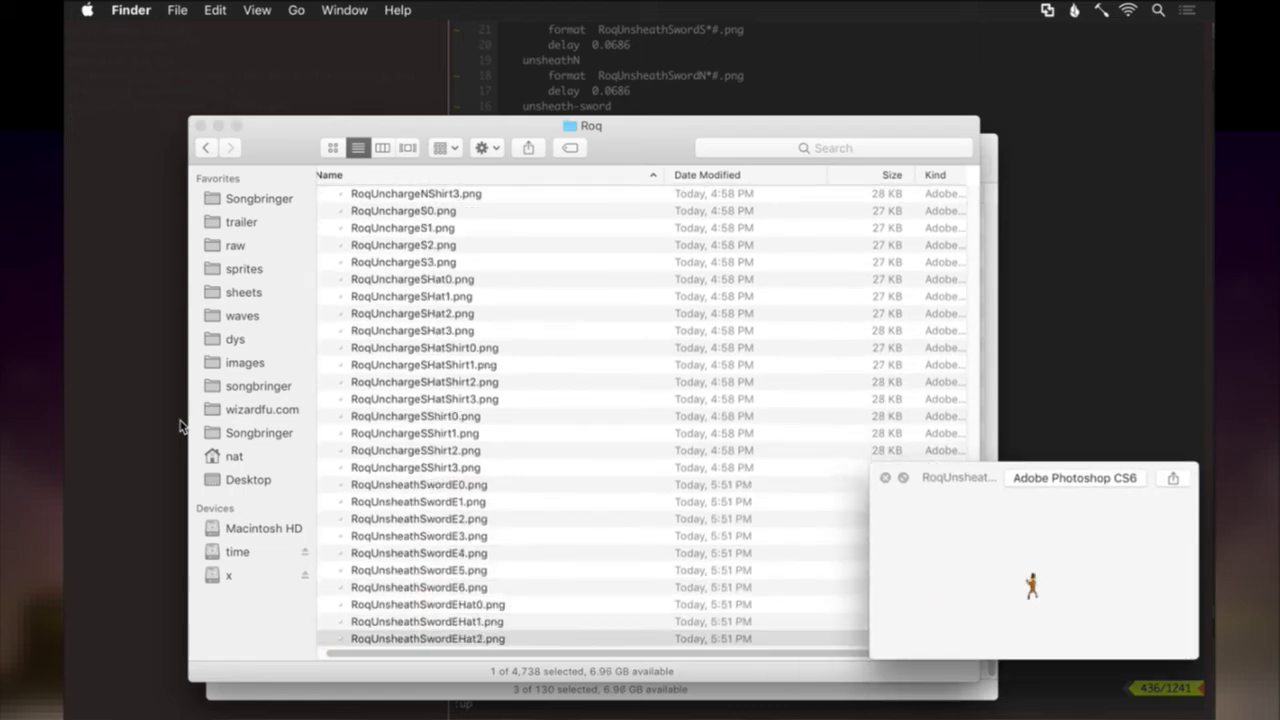
{"action": "key", "text": "Down"}
{"action": "key", "text": "Down"}
{"action": "key", "text": "Down"}
{"action": "key", "text": "Down"}
{"action": "key", "text": "Down"}
{"action": "key", "text": "Down"}
{"action": "key", "text": "Down"}
{"action": "key", "text": "Down"}
{"action": "key", "text": "Down"}
{"action": "key", "text": "Down"}
{"action": "key", "text": "Down"}
{"action": "key", "text": "Down"}
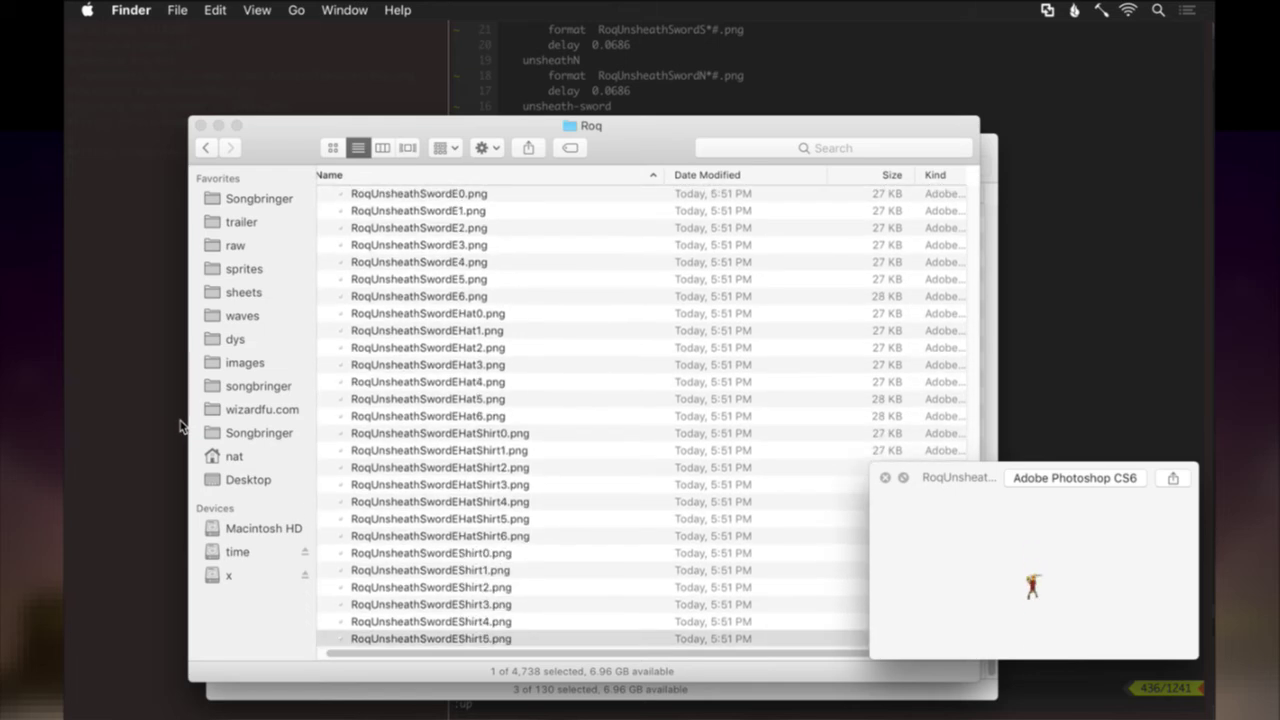
{"action": "key", "text": "Down"}
{"action": "key", "text": "Down"}
{"action": "key", "text": "Down"}
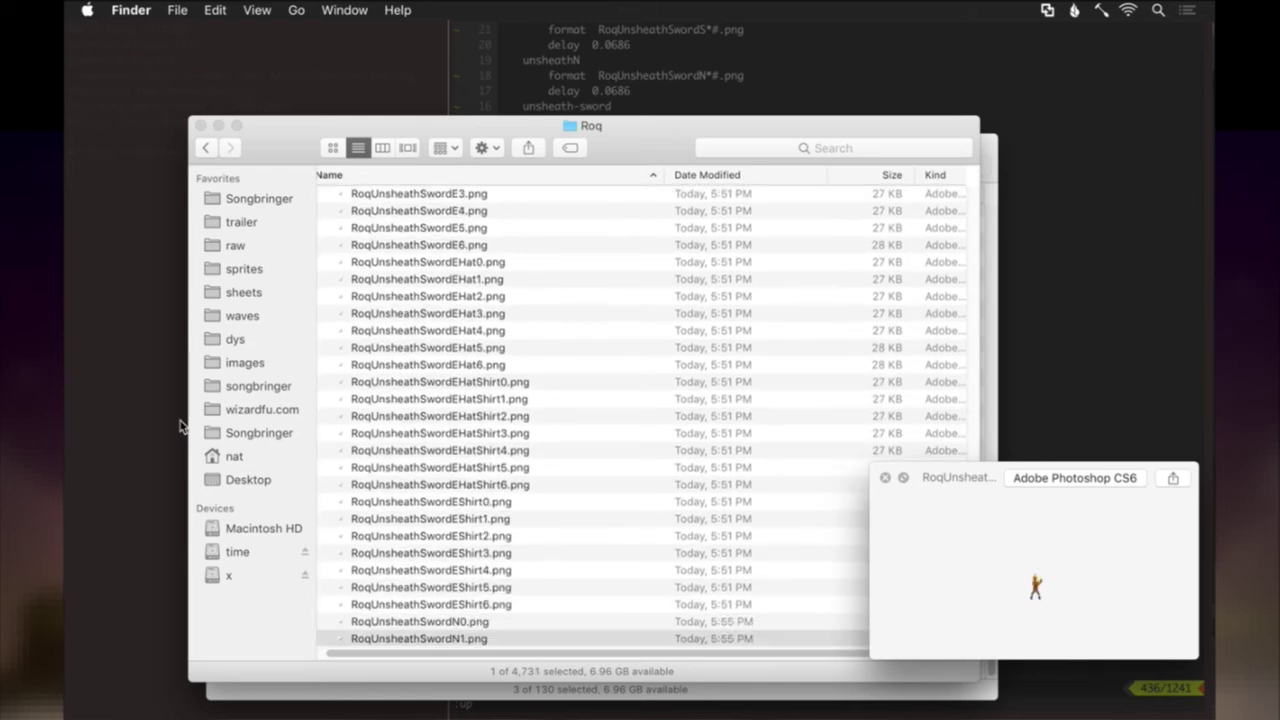
{"action": "key", "text": "Up"}
{"action": "key", "text": "Up"}
{"action": "key", "text": "Up"}
{"action": "key", "text": "Up"}
{"action": "key", "text": "Up"}
{"action": "key", "text": "Up"}
{"action": "key", "text": "Up"}
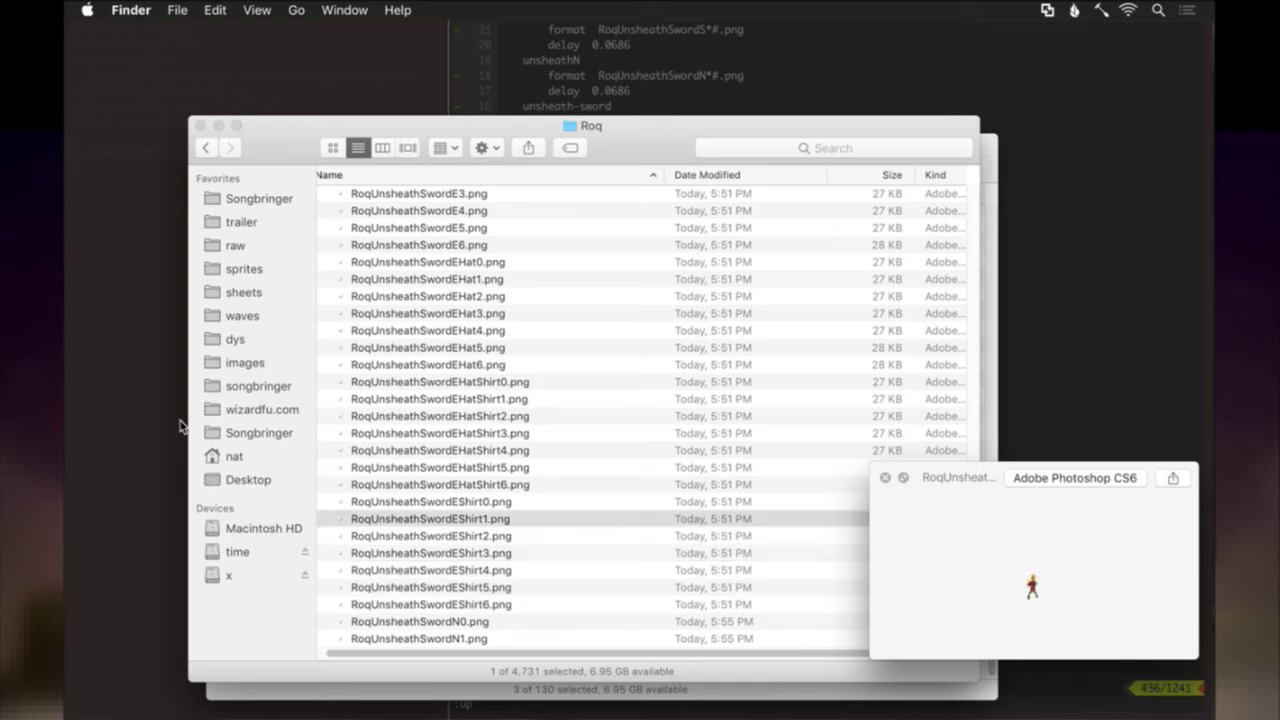
{"action": "key", "text": "Up"}
{"action": "key", "text": "Up"}
{"action": "key", "text": "Up"}
{"action": "key", "text": "Up"}
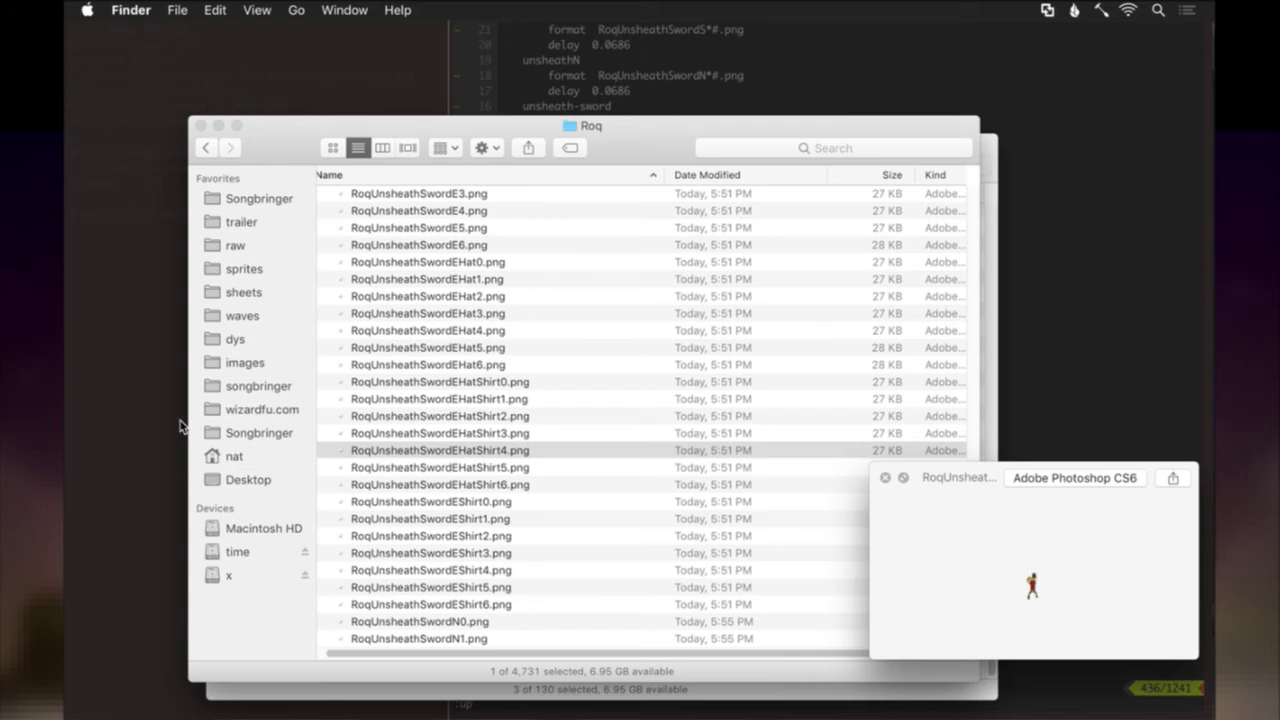
Examine the RoqUnsheathSwordN frame previews with their HatShirt and Shirt variants, continuing to RoqUnsheathSwordS1.png.
{"action": "key", "text": "Down"}
{"action": "key", "text": "Down"}
{"action": "key", "text": "Down"}
{"action": "key", "text": "Down"}
{"action": "key", "text": "Down"}
{"action": "key", "text": "Down"}
{"action": "key", "text": "Down"}
{"action": "key", "text": "Down"}
{"action": "key", "text": "Down"}
{"action": "key", "text": "Down"}
{"action": "key", "text": "Down"}
{"action": "key", "text": "Down"}
{"action": "key", "text": "Down"}
{"action": "key", "text": "Down"}
{"action": "key", "text": "Down"}
{"action": "key", "text": "Down"}
{"action": "key", "text": "Down"}
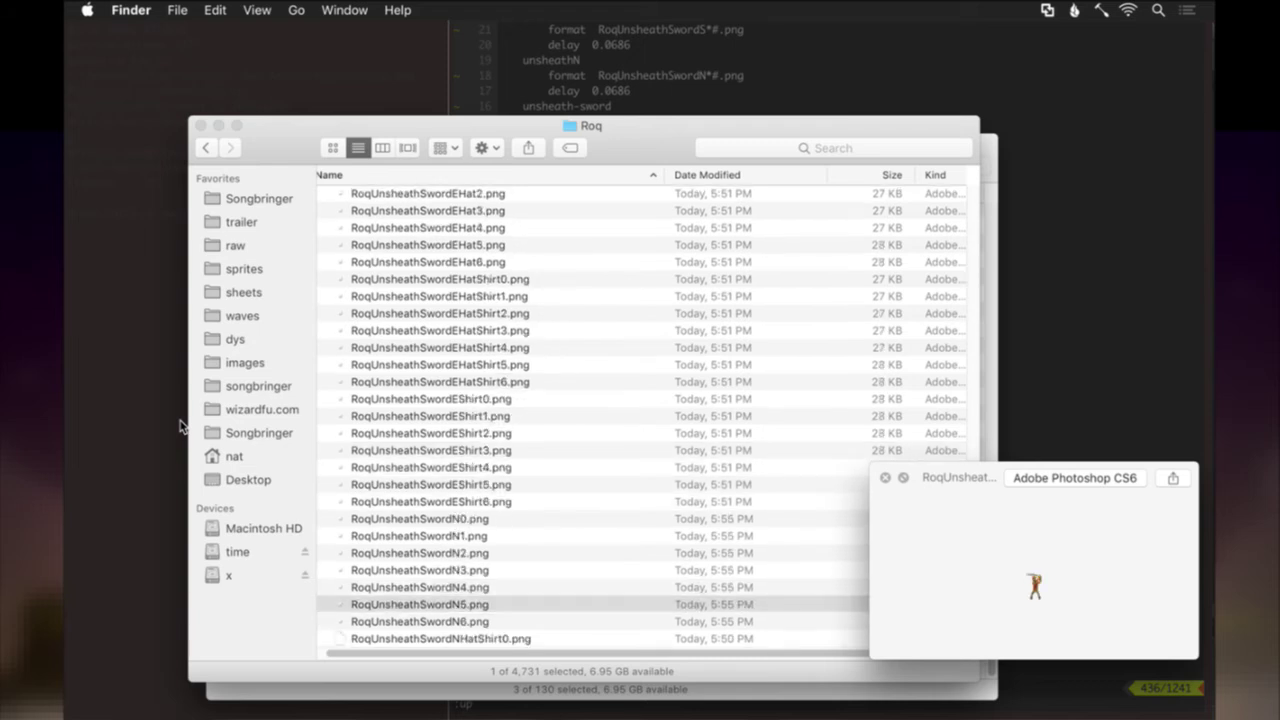
{"action": "key", "text": "Down"}
{"action": "key", "text": "Down"}
{"action": "key", "text": "Down"}
{"action": "key", "text": "Down"}
{"action": "key", "text": "Down"}
{"action": "key", "text": "Down"}
{"action": "key", "text": "Down"}
{"action": "key", "text": "Down"}
{"action": "key", "text": "Down"}
{"action": "key", "text": "Down"}
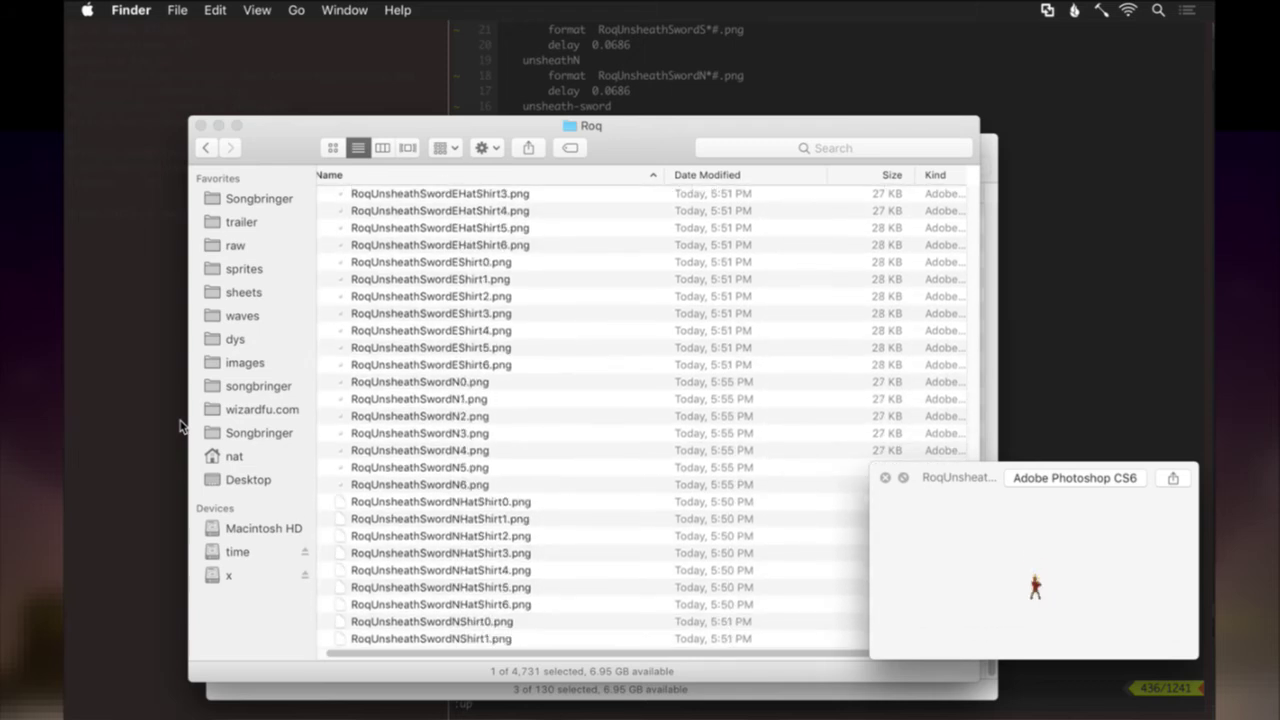
{"action": "key", "text": "Down"}
{"action": "key", "text": "Down"}
{"action": "key", "text": "Down"}
{"action": "key", "text": "Down"}
{"action": "key", "text": "Down"}
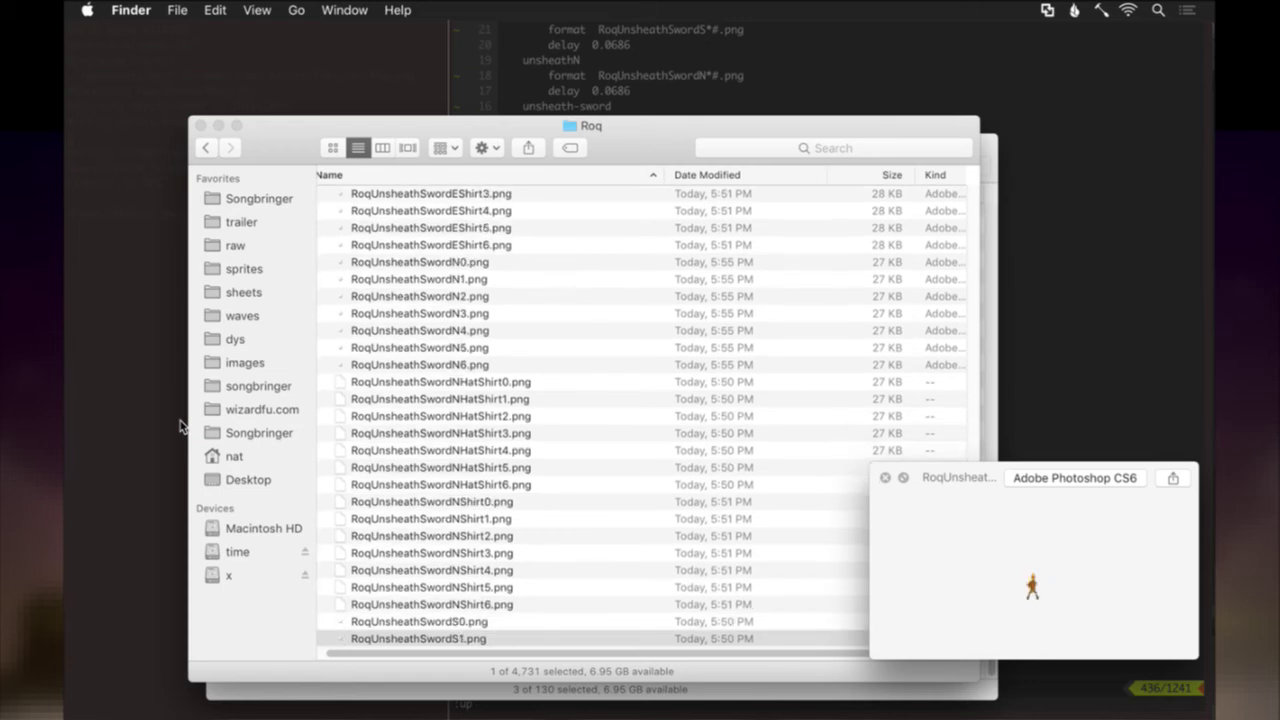
Examine the RoqUnsheathSwordS frame previews and go back up to RoqUnsheathSwordNShirt3.png.
{"action": "key", "text": "Down"}
{"action": "key", "text": "Down"}
{"action": "key", "text": "Down"}
{"action": "key", "text": "Down"}
{"action": "key", "text": "Down"}
{"action": "key", "text": "Down"}
{"action": "key", "text": "Down"}
{"action": "key", "text": "Down"}
{"action": "key", "text": "Down"}
{"action": "key", "text": "Down"}
{"action": "key", "text": "Down"}
{"action": "key", "text": "Down"}
{"action": "key", "text": "Down"}
{"action": "key", "text": "Down"}
{"action": "key", "text": "Down"}
{"action": "key", "text": "Down"}
{"action": "key", "text": "Down"}
{"action": "key", "text": "Down"}
{"action": "key", "text": "Down"}
{"action": "key", "text": "Down"}
{"action": "key", "text": "Up"}
{"action": "key", "text": "Up"}
{"action": "key", "text": "Up"}
{"action": "key", "text": "Up"}
{"action": "key", "text": "Up"}
{"action": "key", "text": "Up"}
{"action": "key", "text": "Up"}
{"action": "key", "text": "Up"}
{"action": "key", "text": "Up"}
{"action": "key", "text": "Up"}
{"action": "key", "text": "Up"}
{"action": "key", "text": "Up"}
{"action": "key", "text": "Up"}
{"action": "key", "text": "Up"}
{"action": "key", "text": "Up"}
{"action": "key", "text": "Up"}
{"action": "key", "text": "Up"}
{"action": "key", "text": "Up"}
{"action": "key", "text": "Up"}
{"action": "key", "text": "Up"}
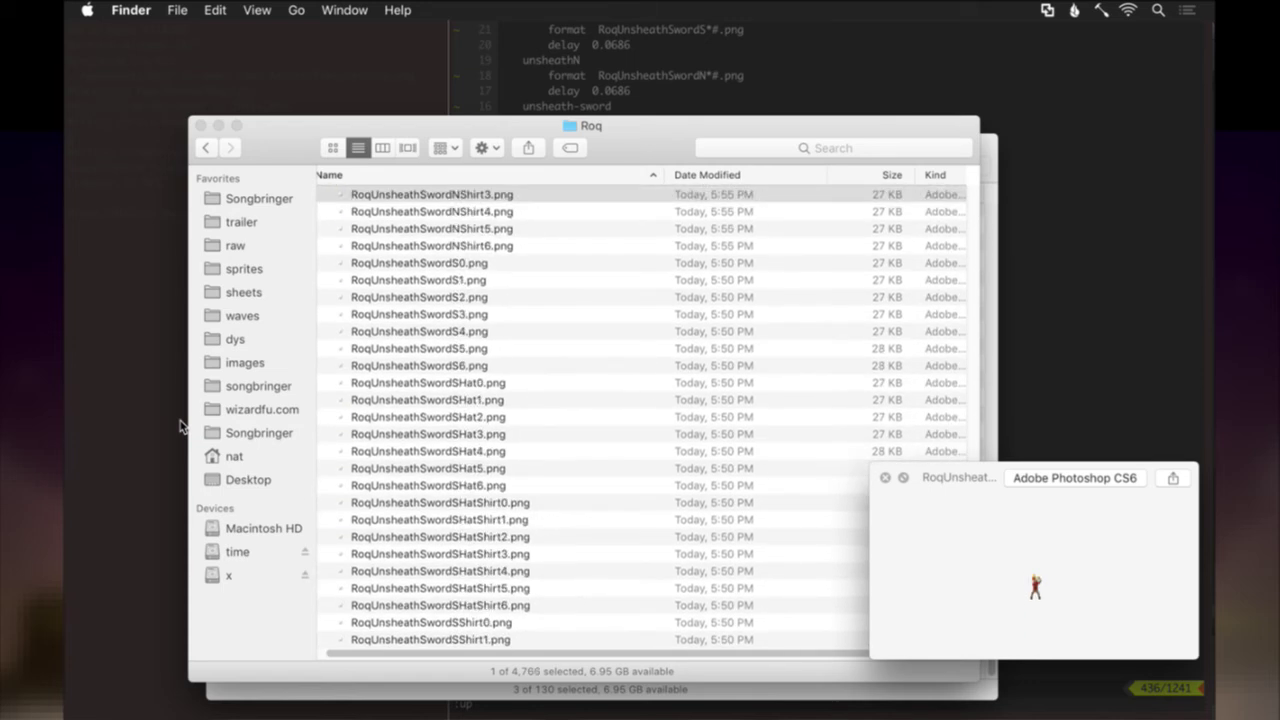
Examine the RoqUnsheathSwordNShirt, NSheathShirt and NSheath frame previews, ending at RoqUnsheathSwordNSheath0.png.
{"action": "key", "text": "Up"}
{"action": "key", "text": "Up"}
{"action": "key", "text": "Up"}
{"action": "key", "text": "Up"}
{"action": "key", "text": "Up"}
{"action": "key", "text": "Up"}
{"action": "key", "text": "Up"}
{"action": "key", "text": "Up"}
{"action": "key", "text": "Up"}
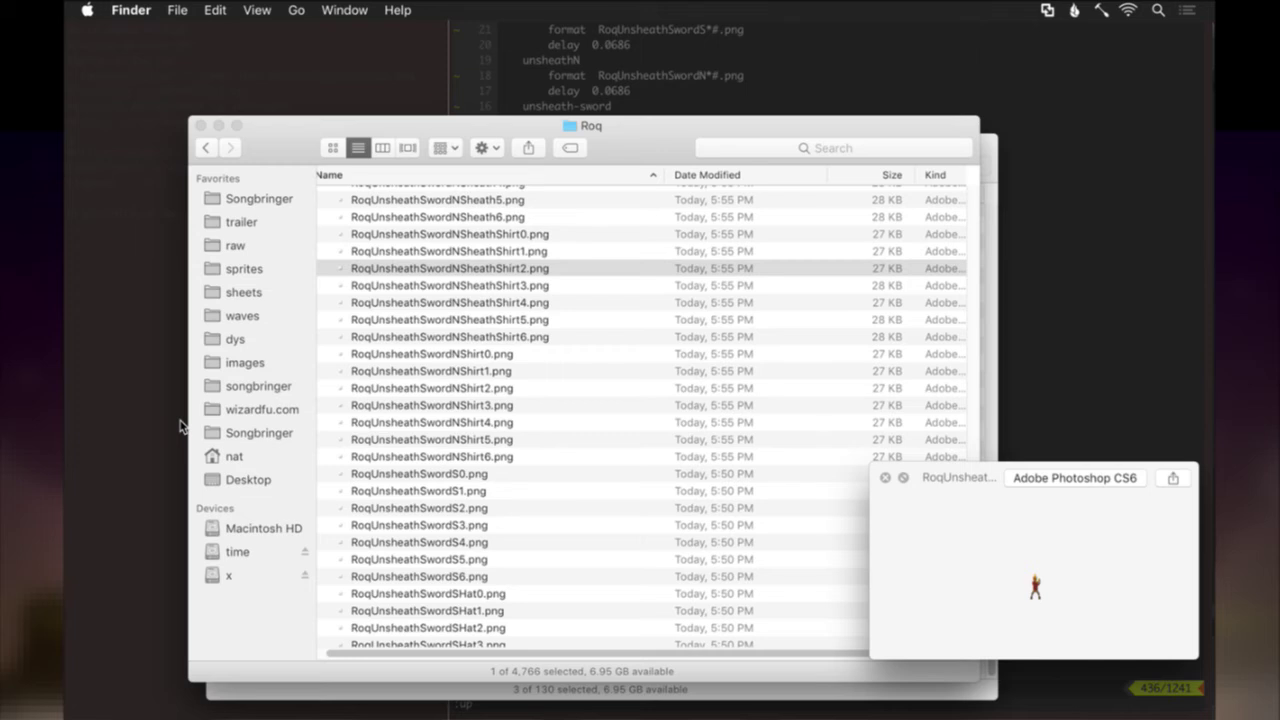
{"action": "key", "text": "Up"}
{"action": "key", "text": "Up"}
{"action": "key", "text": "Up"}
{"action": "key", "text": "Up"}
{"action": "key", "text": "Up"}
{"action": "key", "text": "Up"}
{"action": "key", "text": "Up"}
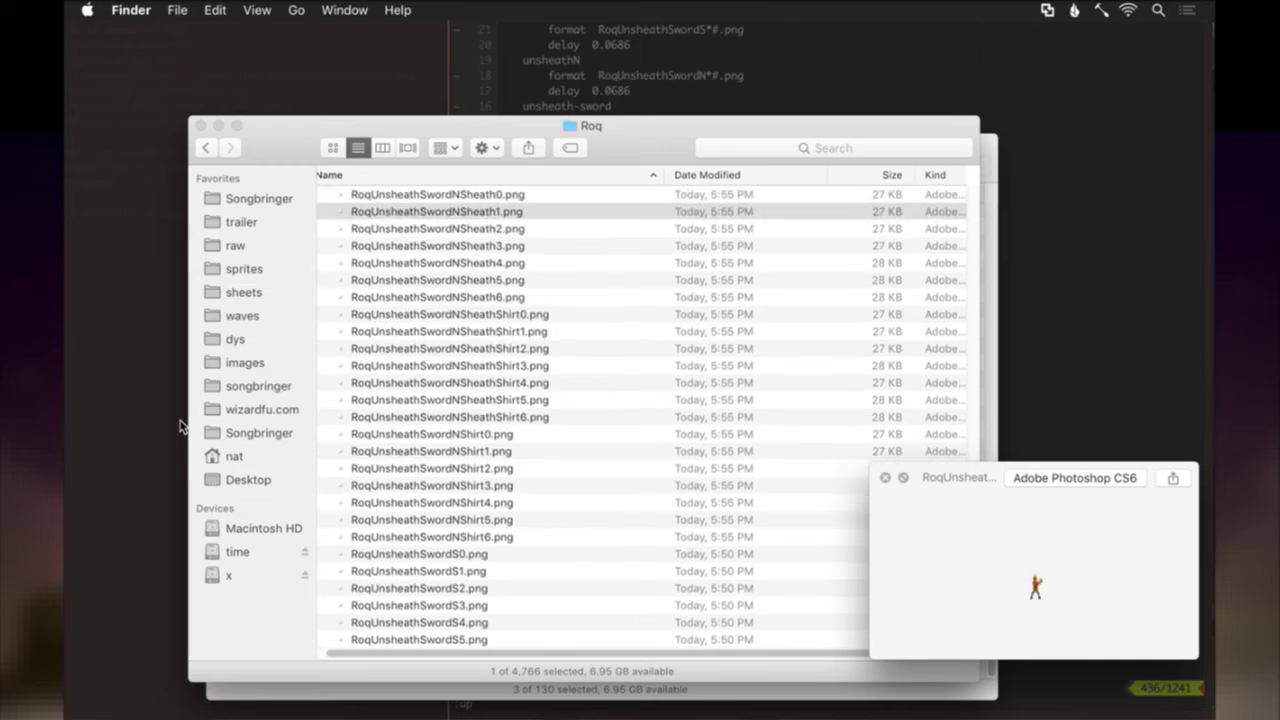
{"action": "key", "text": "Up"}
{"action": "key", "text": "Up"}
{"action": "key", "text": "Up"}
{"action": "key", "text": "Down"}
{"action": "key", "text": "Down"}
{"action": "key", "text": "Down"}
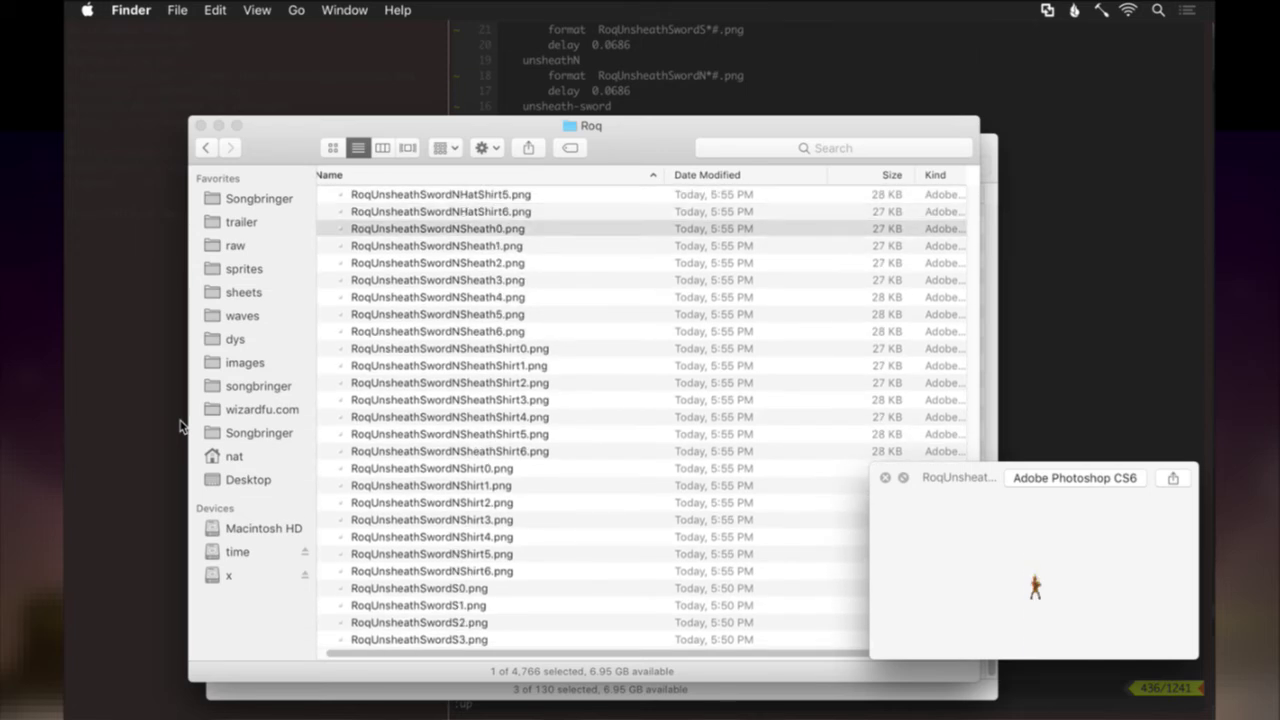
Go over the RoqUnsheathSwordNSheath frame previews again and continue into the NSheathShirt frames.
{"action": "key", "text": "Down"}
{"action": "key", "text": "Down"}
{"action": "key", "text": "Down"}
{"action": "key", "text": "Down"}
{"action": "key", "text": "Down"}
{"action": "key", "text": "Down"}
{"action": "key", "text": "Down"}
{"action": "key", "text": "Down"}
{"action": "key", "text": "Down"}
{"action": "key", "text": "Down"}
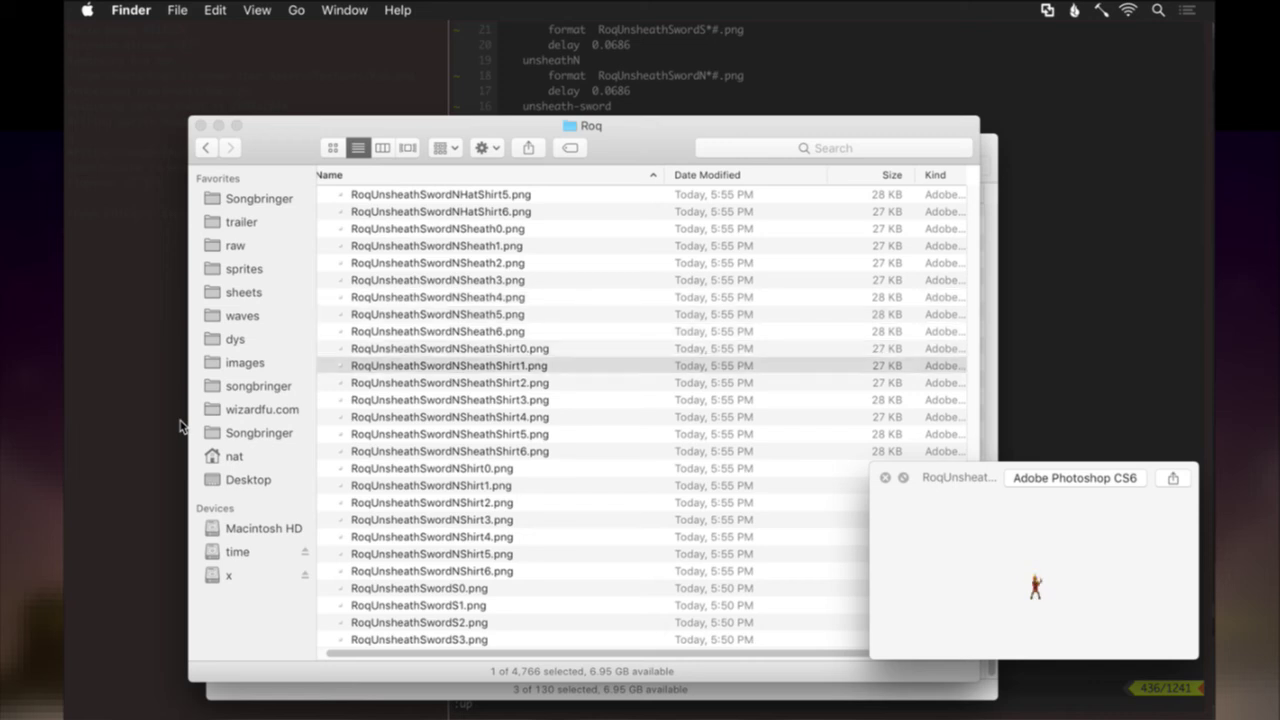
{"action": "key", "text": "Down"}
{"action": "key", "text": "Down"}
{"action": "key", "text": "Down"}
Switch to iTerm2, build and launch the Songbringer game, and turn the character to face north.
{"action": "left_click", "coordinate": [179, 428]}
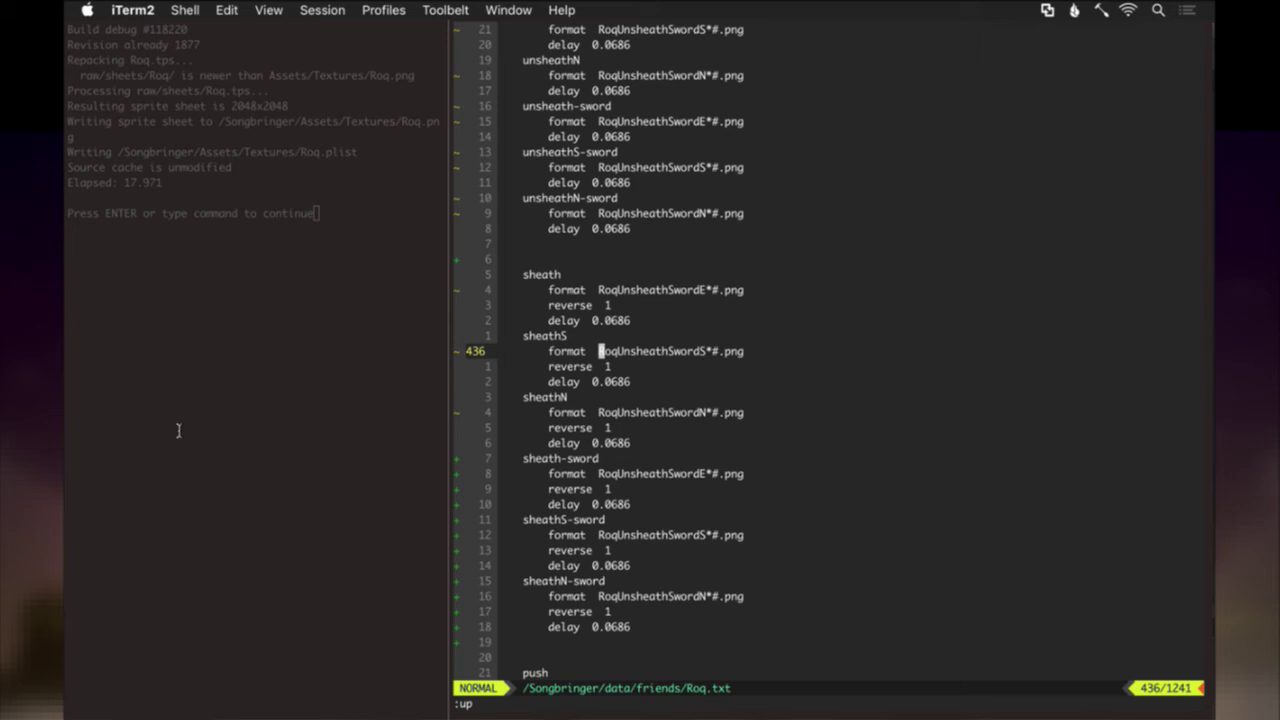
{"action": "key", "text": "super+r"}
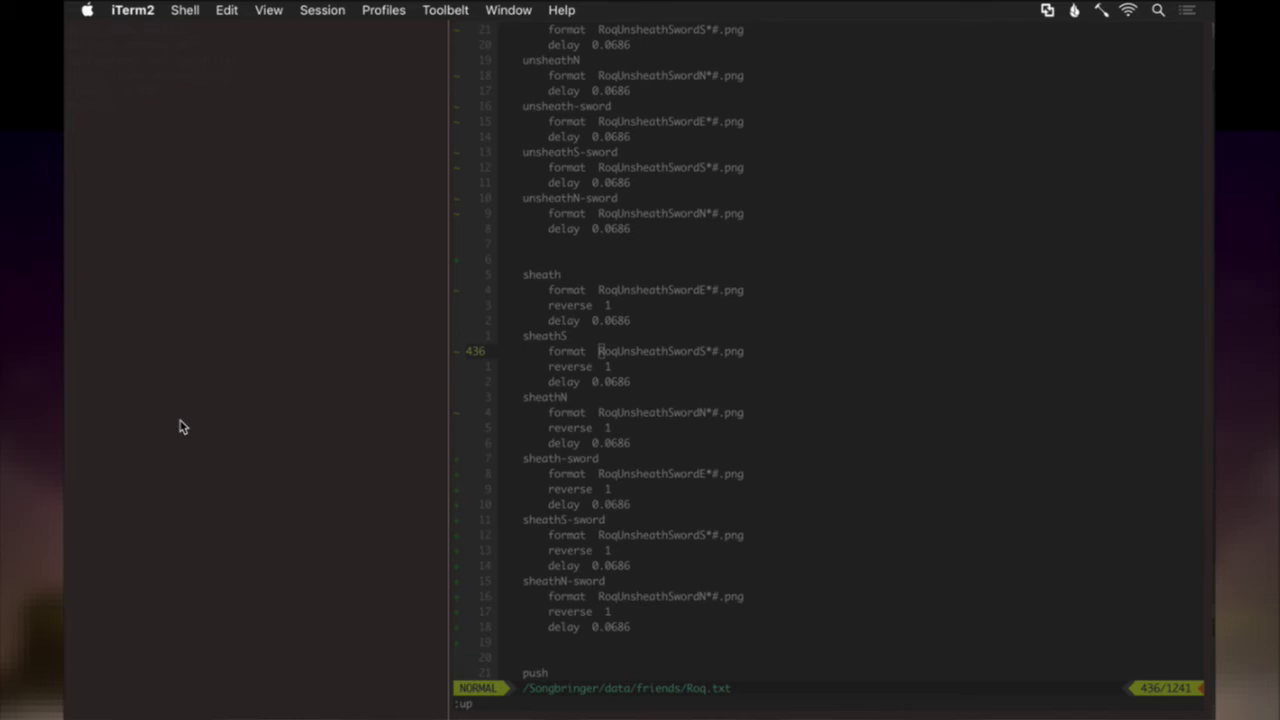
{"action": "key", "text": "x"}
{"action": "key", "text": "Up"}
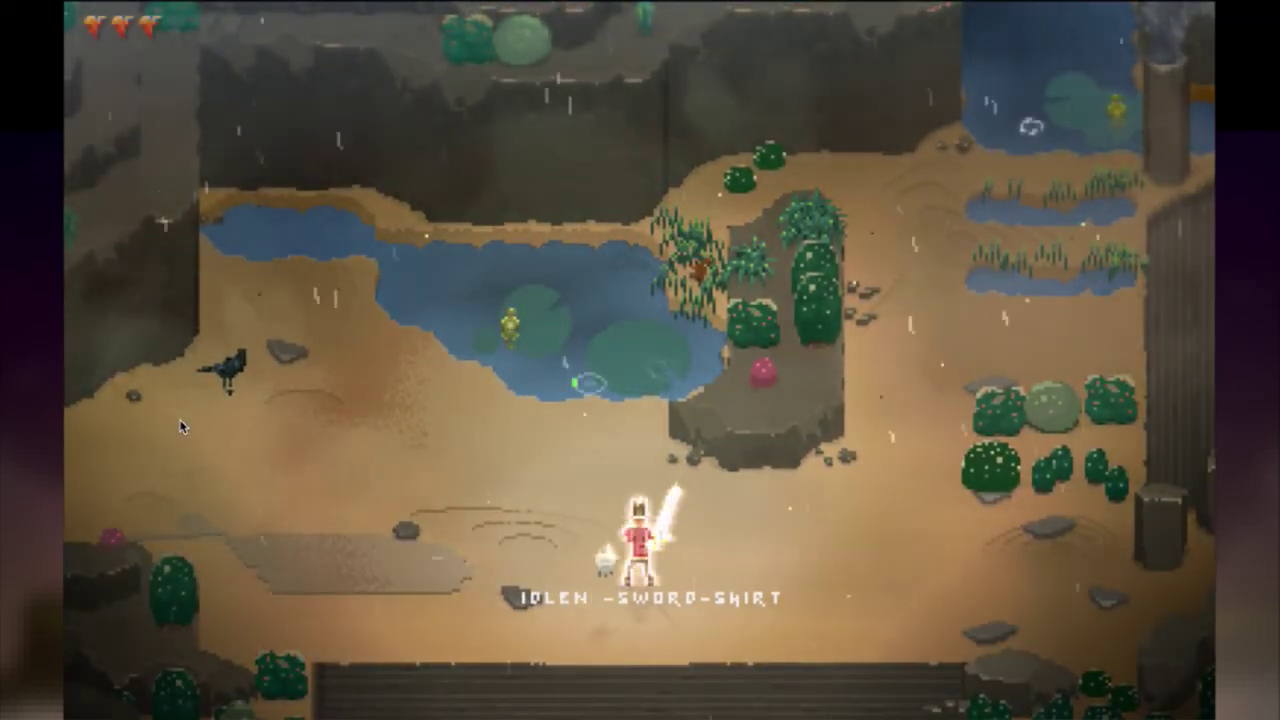
Test the north-facing animations in the game by repeatedly sheathing and unsheathing the character's sword.
{"action": "key", "text": "x"}
{"action": "key", "text": "x"}
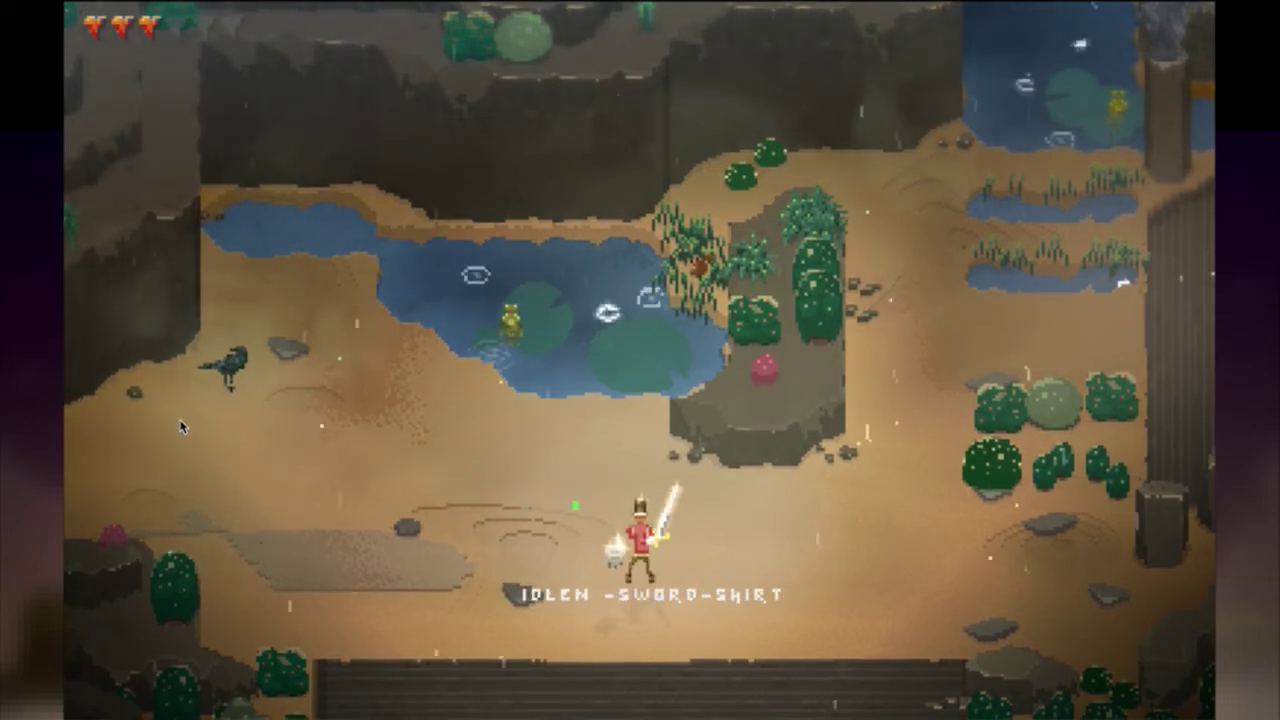
{"action": "key", "text": "x"}
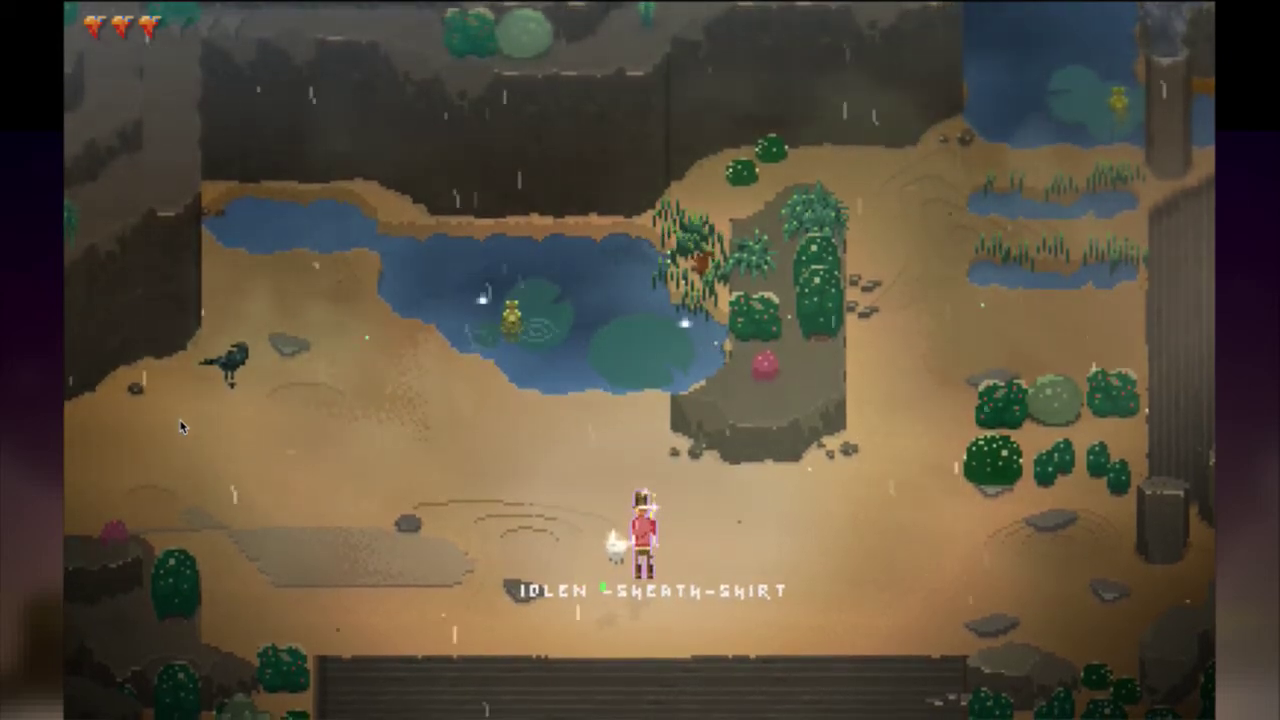
{"action": "key", "text": "x"}
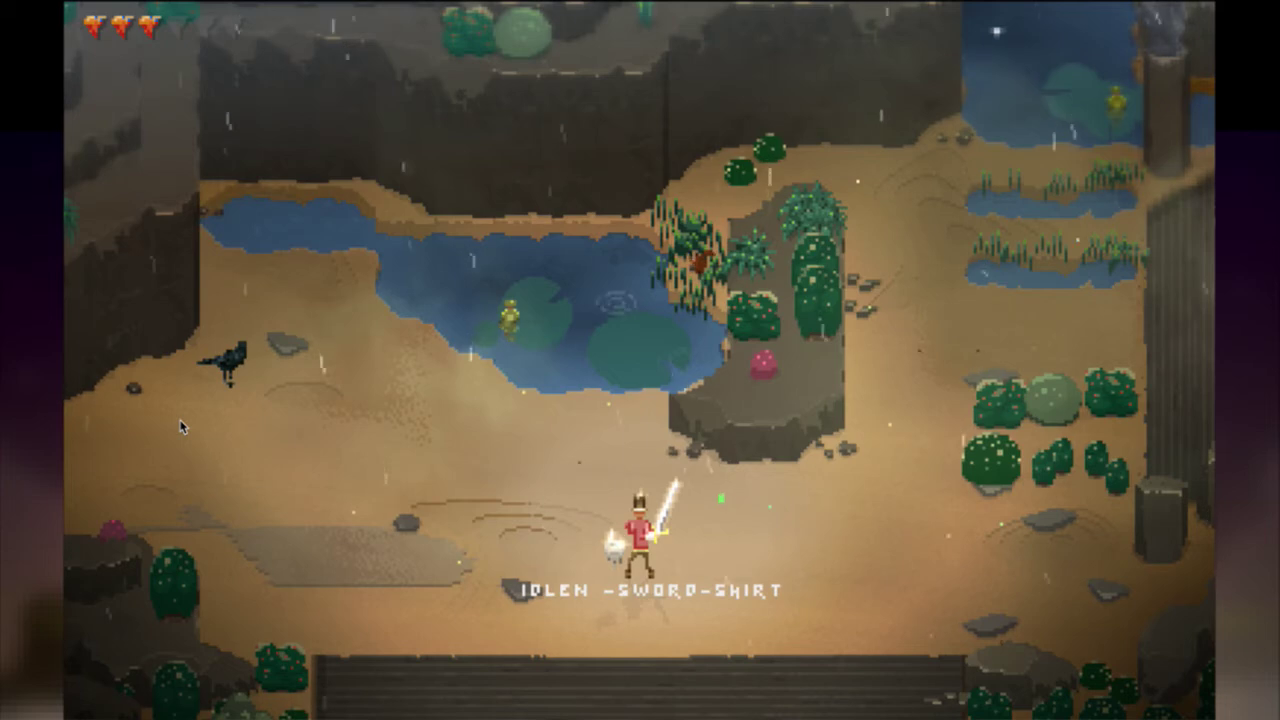
{"action": "key", "text": "x"}
{"action": "key", "text": "x"}
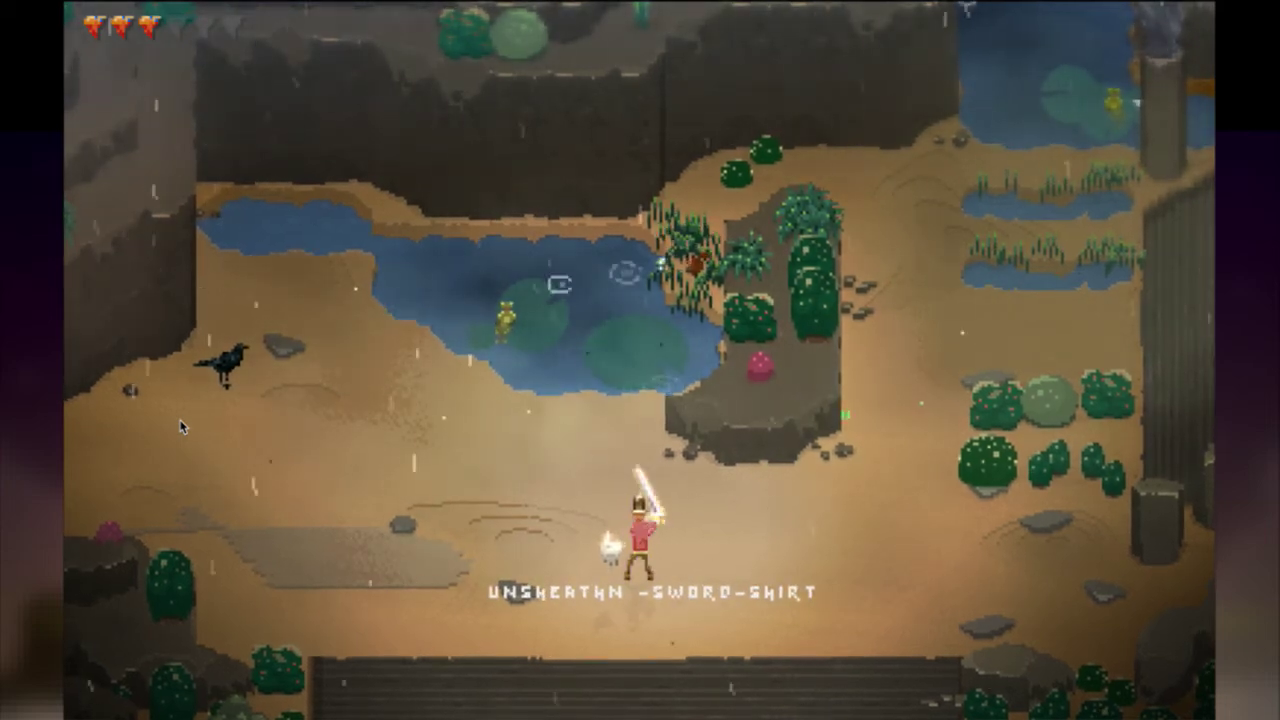
{"action": "key", "text": "x"}
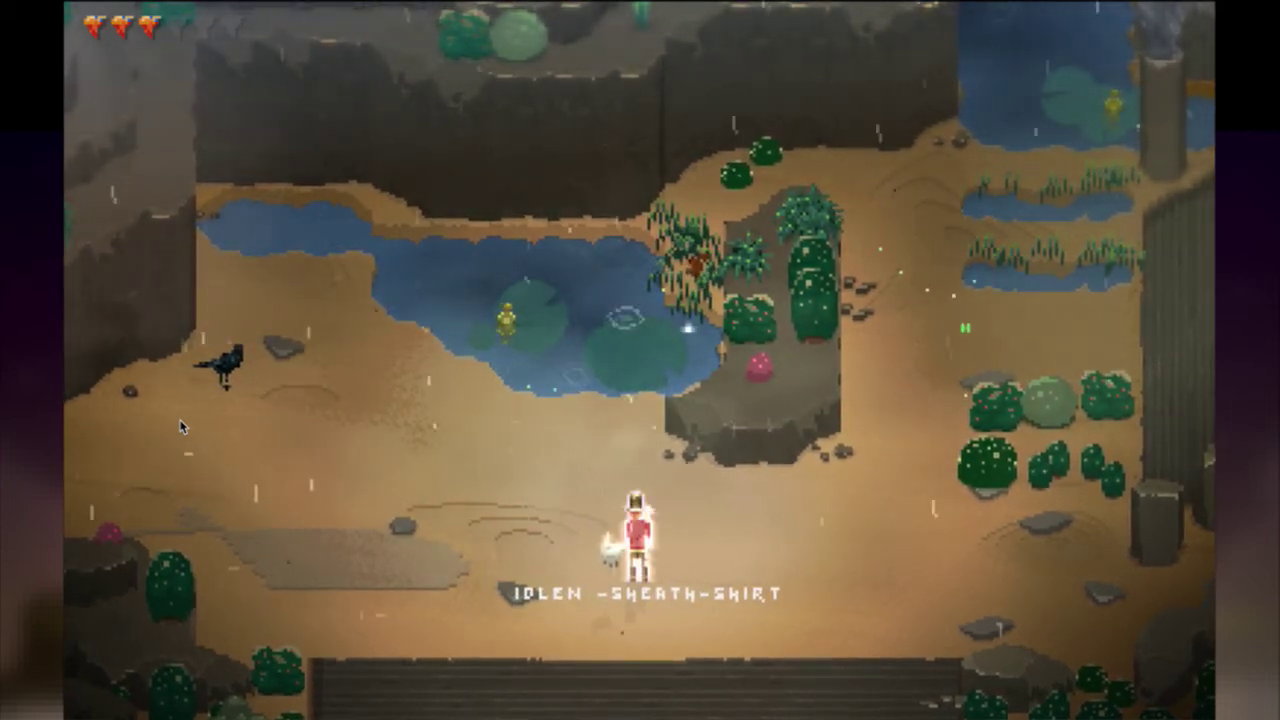
Switch to Photoshop, bring up RoqUnsheathSwordE.psd and look through its layer groups.
{"action": "key", "text": "super+Tab"}
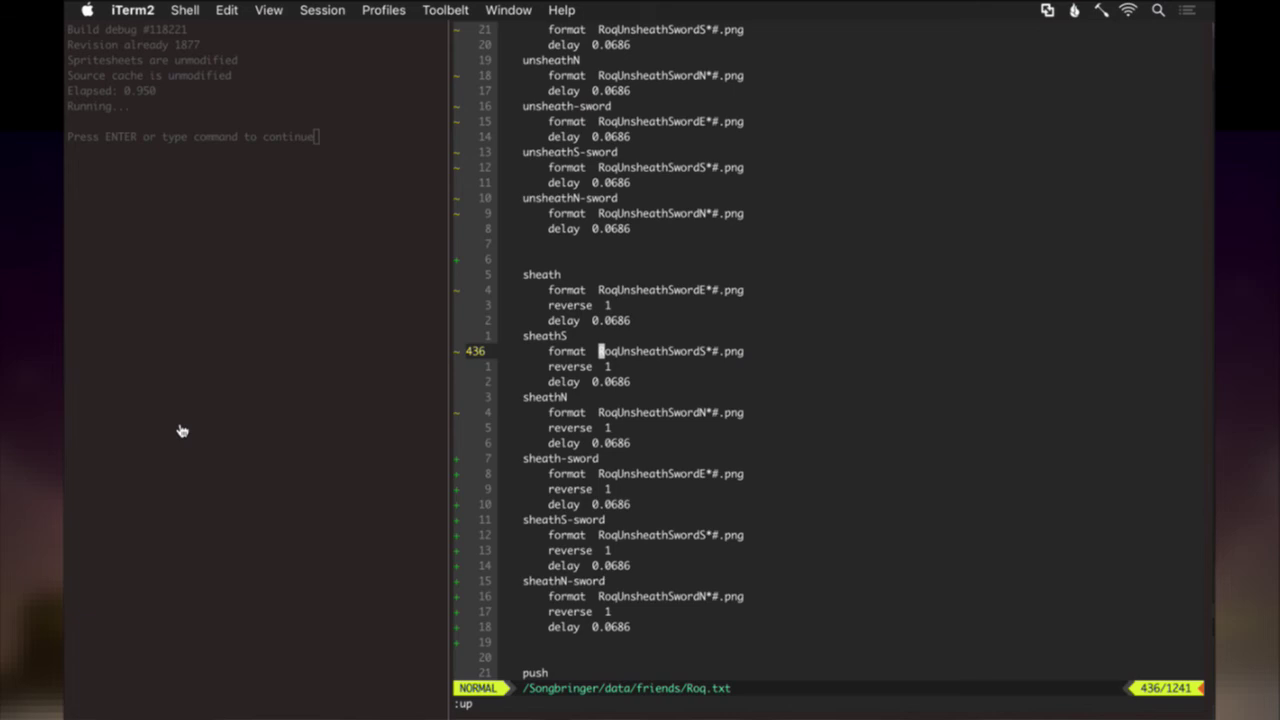
{"action": "key", "text": "super+Tab"}
{"action": "key", "text": "super+Tab"}
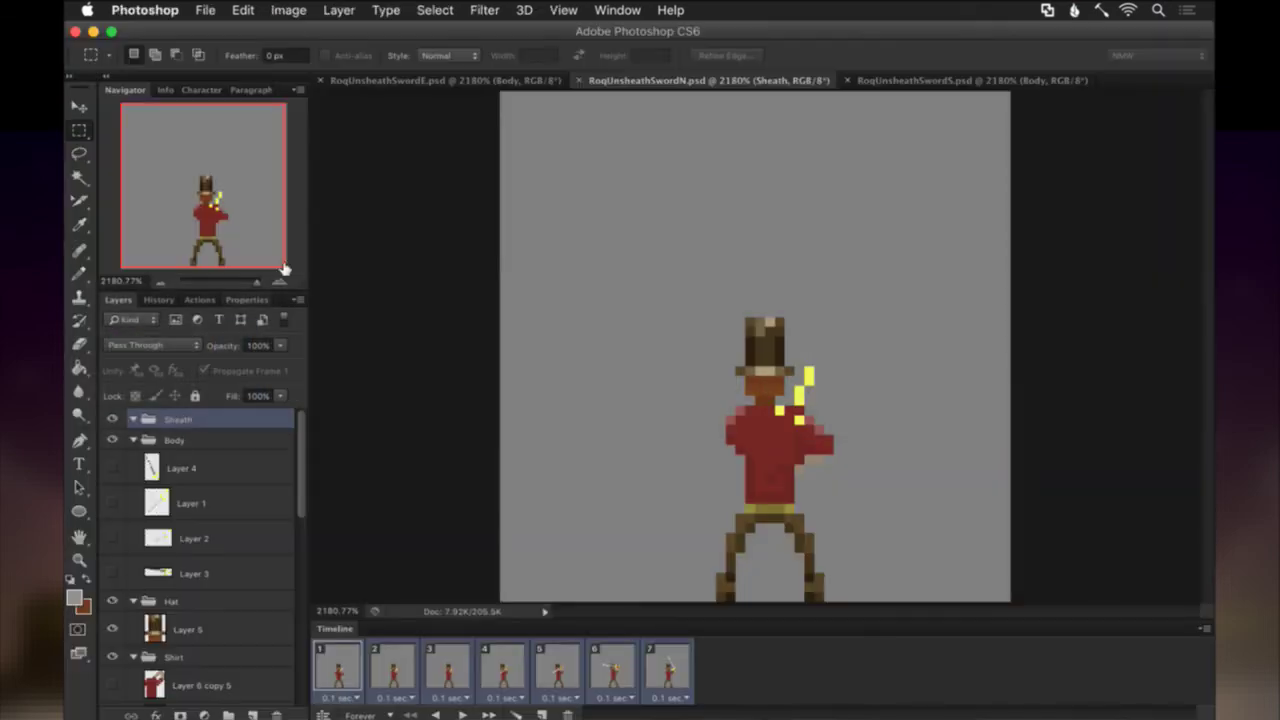
{"action": "left_click", "coordinate": [405, 81]}
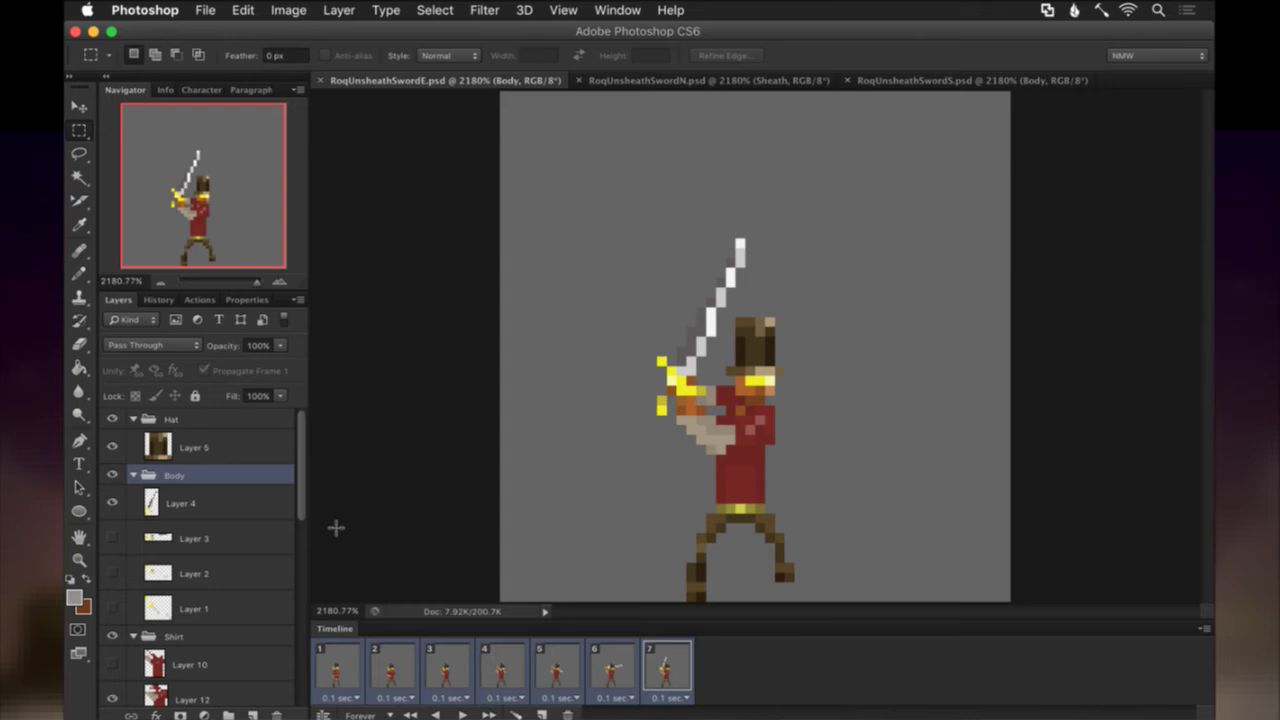
{"action": "scroll", "coordinate": [213, 526], "scroll_direction": "down", "scroll_amount": 10}
{"action": "scroll", "coordinate": [213, 526], "scroll_direction": "up", "scroll_amount": 6}
Add an empty layer group named Sheath above the Hat group and re-export the RoqUnsheathSwordE frames.
{"action": "left_click", "coordinate": [196, 420]}
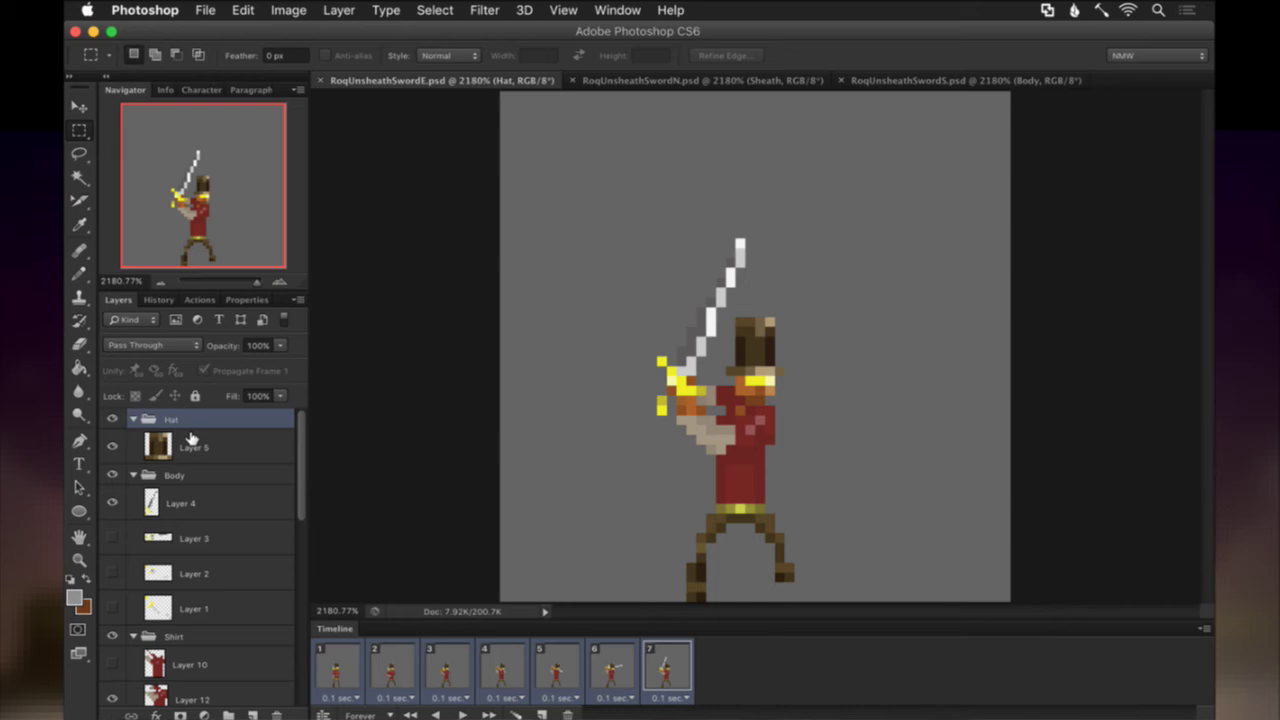
{"action": "left_click", "coordinate": [229, 714]}
{"action": "double_click", "coordinate": [182, 419]}
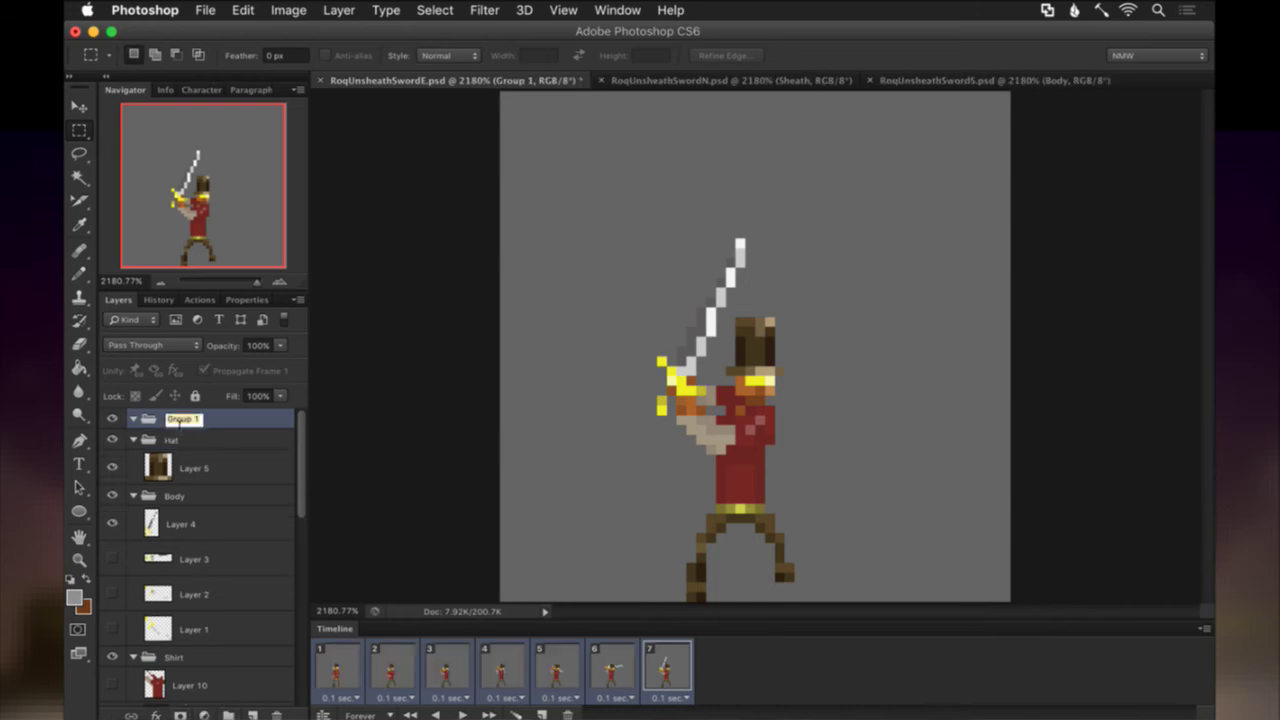
{"action": "type", "text": "Shirt"}
{"action": "key", "text": "Return"}
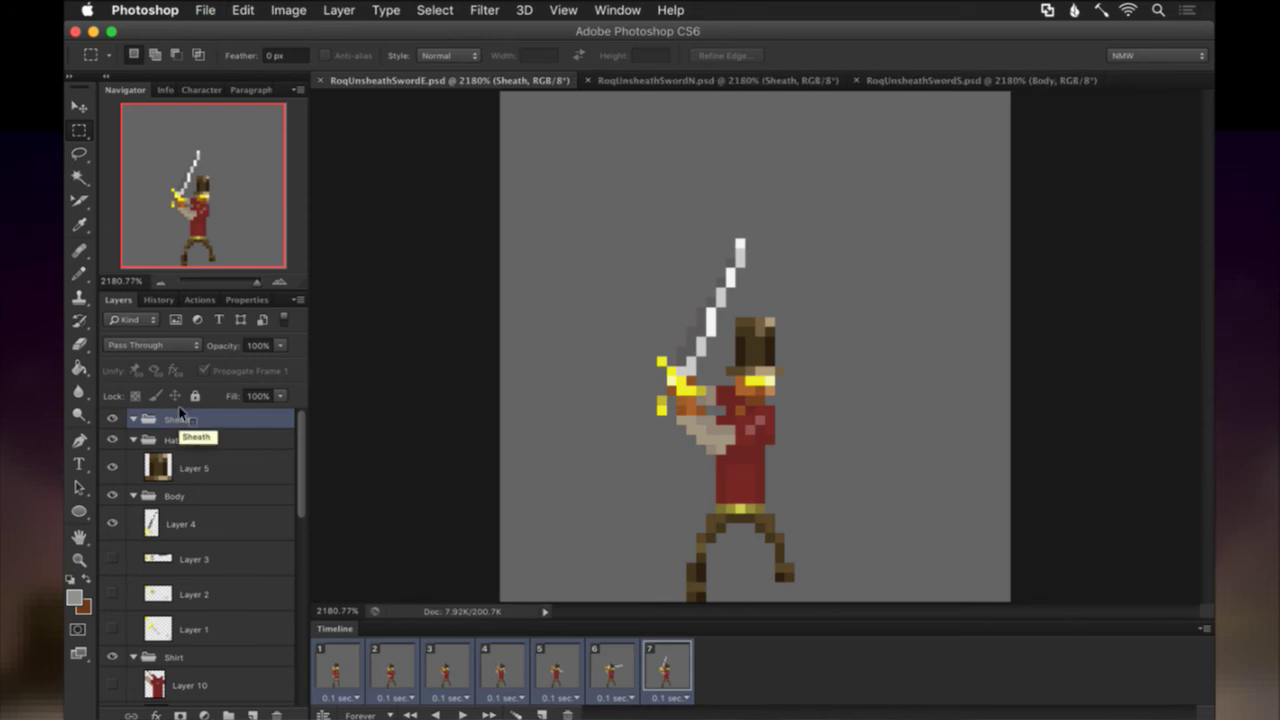
{"action": "key", "text": "super+alt+shift+s"}
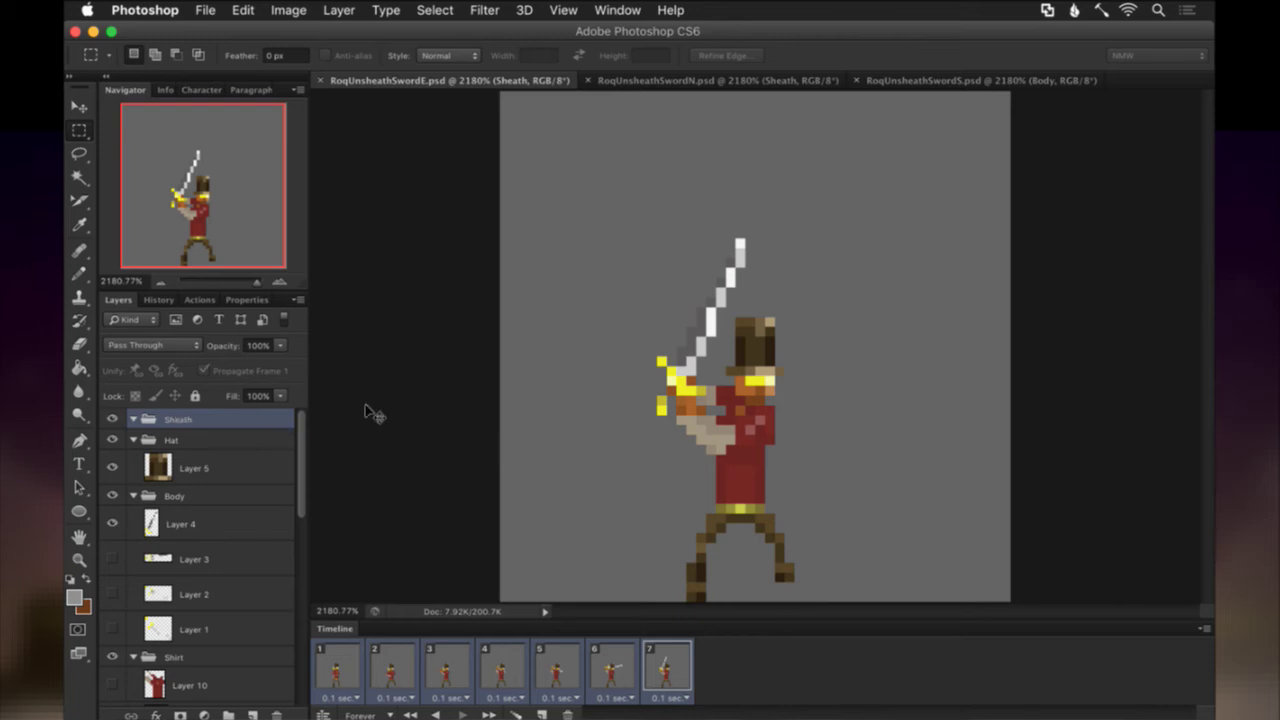
Switch to iTerm2 and rerun the build to repack the Roq spritesheet.
{"action": "key", "text": "super+Tab"}
{"action": "left_click", "coordinate": [285, 372]}
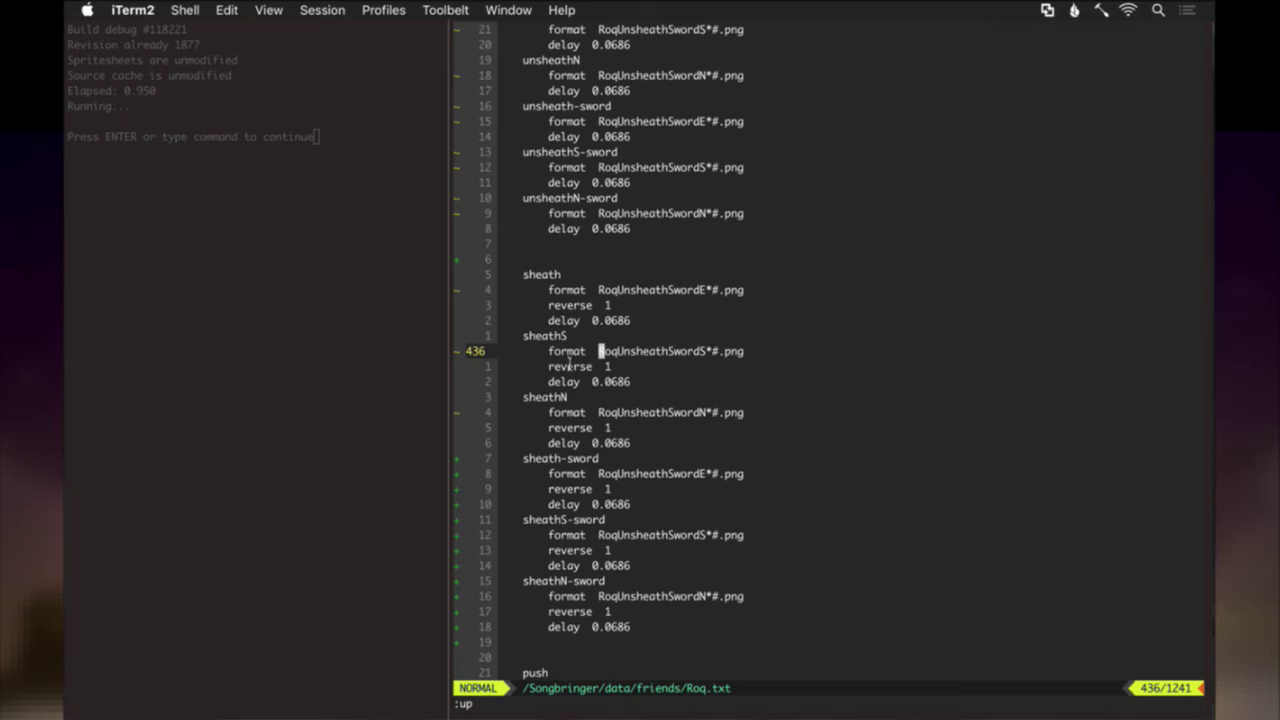
{"action": "key", "text": "super+alt+Left"}
{"action": "key", "text": "Return"}
{"action": "key", "text": "super+alt+Right"}
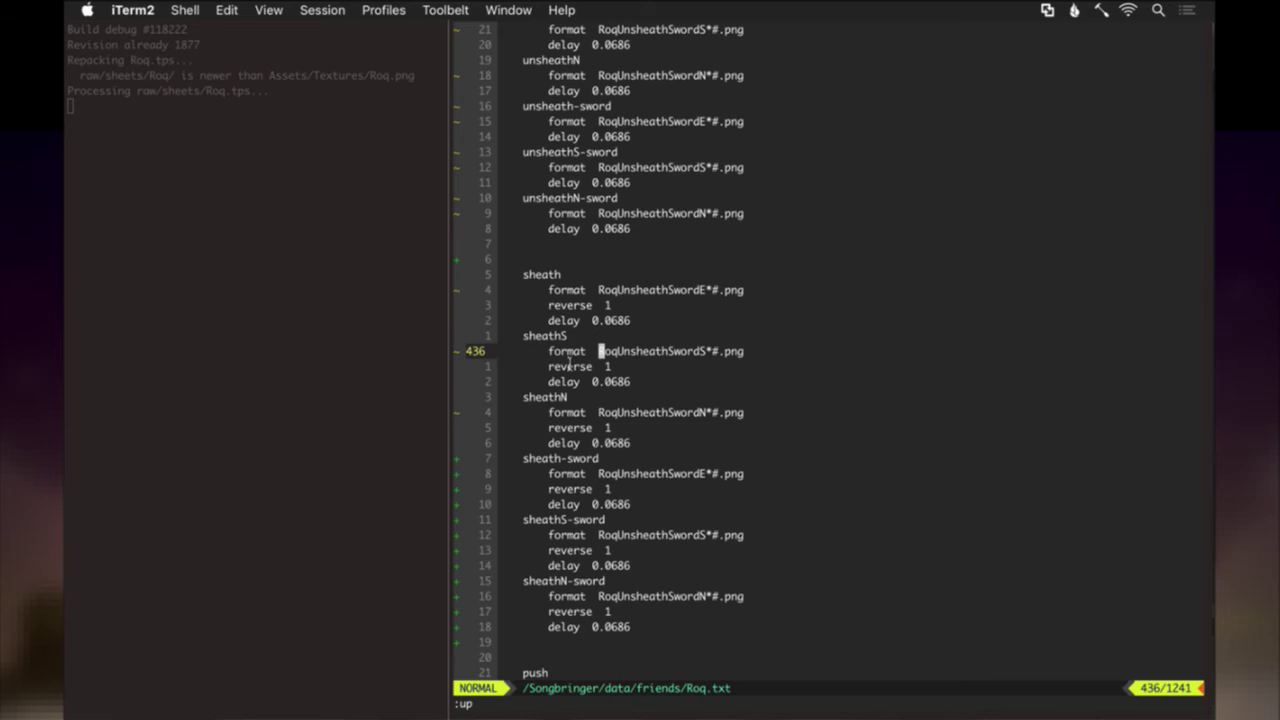
Switch to Finder, locate RoqUnsheathSwordEShirt6.png in the Roq folder and open its preview.
{"action": "key", "text": "super+Tab"}
{"action": "key", "text": "super+Tab"}
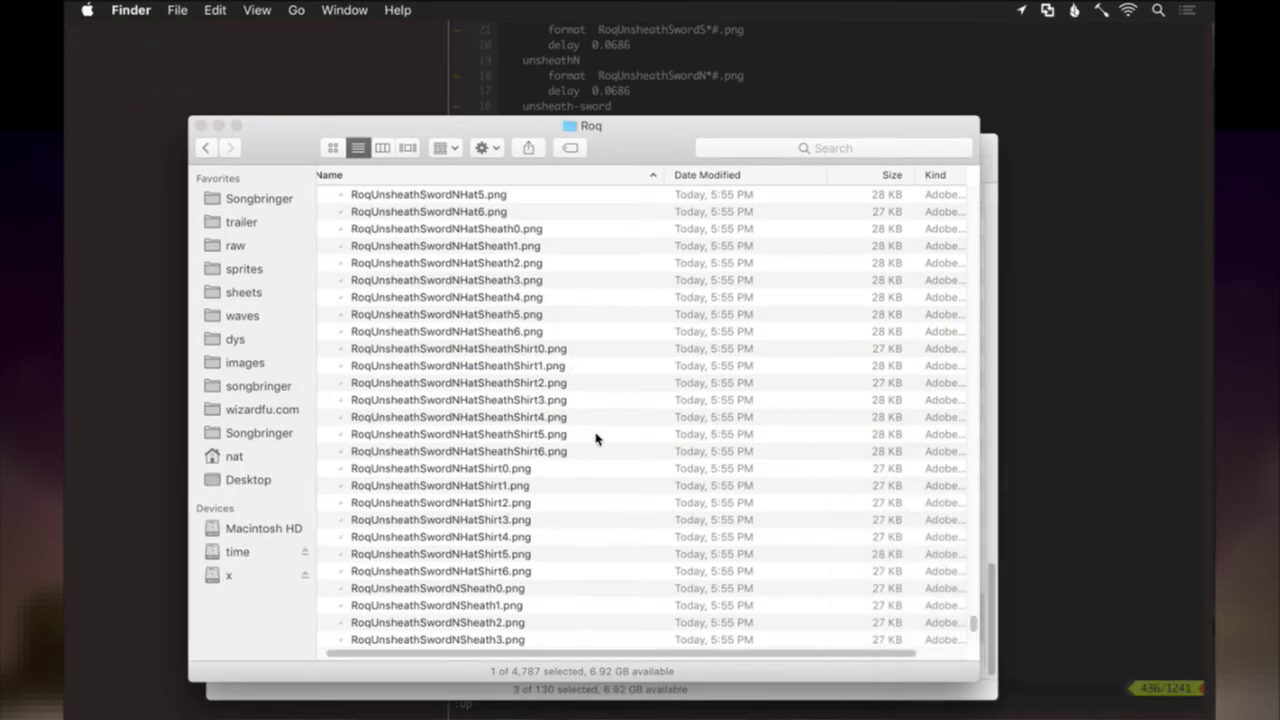
{"action": "left_click", "coordinate": [515, 332]}
{"action": "scroll", "coordinate": [515, 332], "scroll_direction": "up", "scroll_amount": 10}
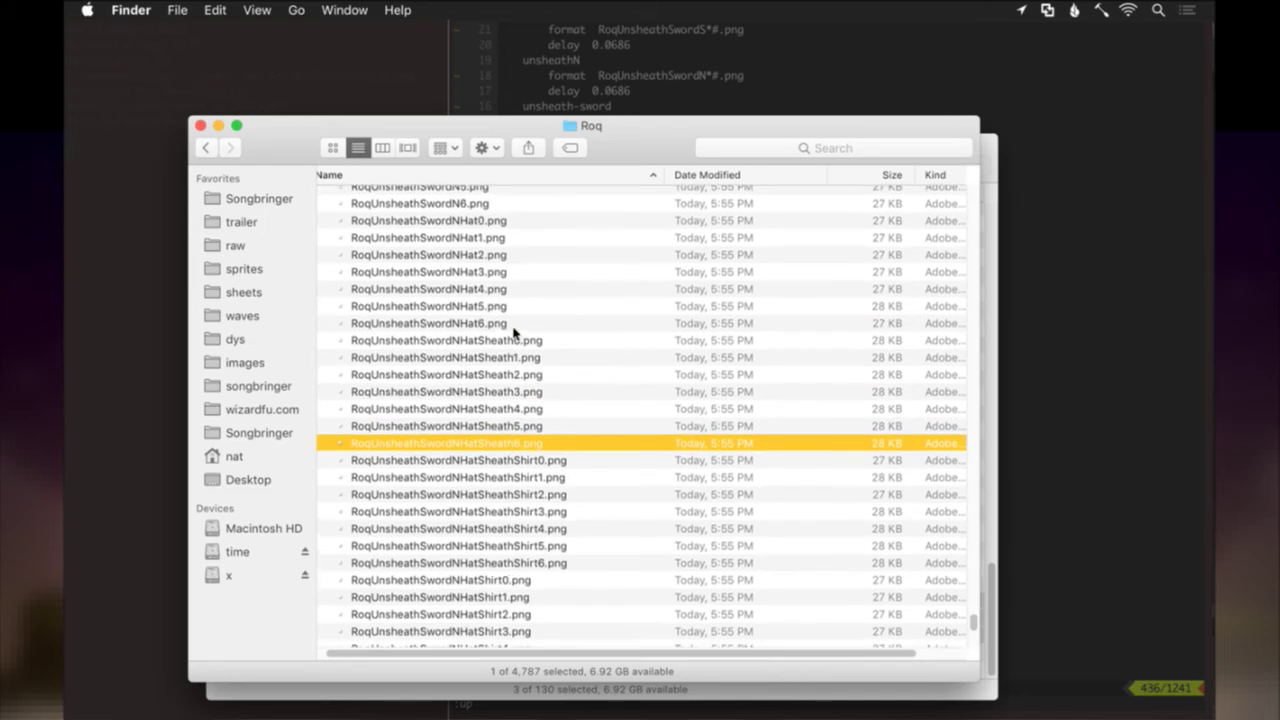
{"action": "scroll", "coordinate": [515, 335], "scroll_direction": "up", "scroll_amount": 5}
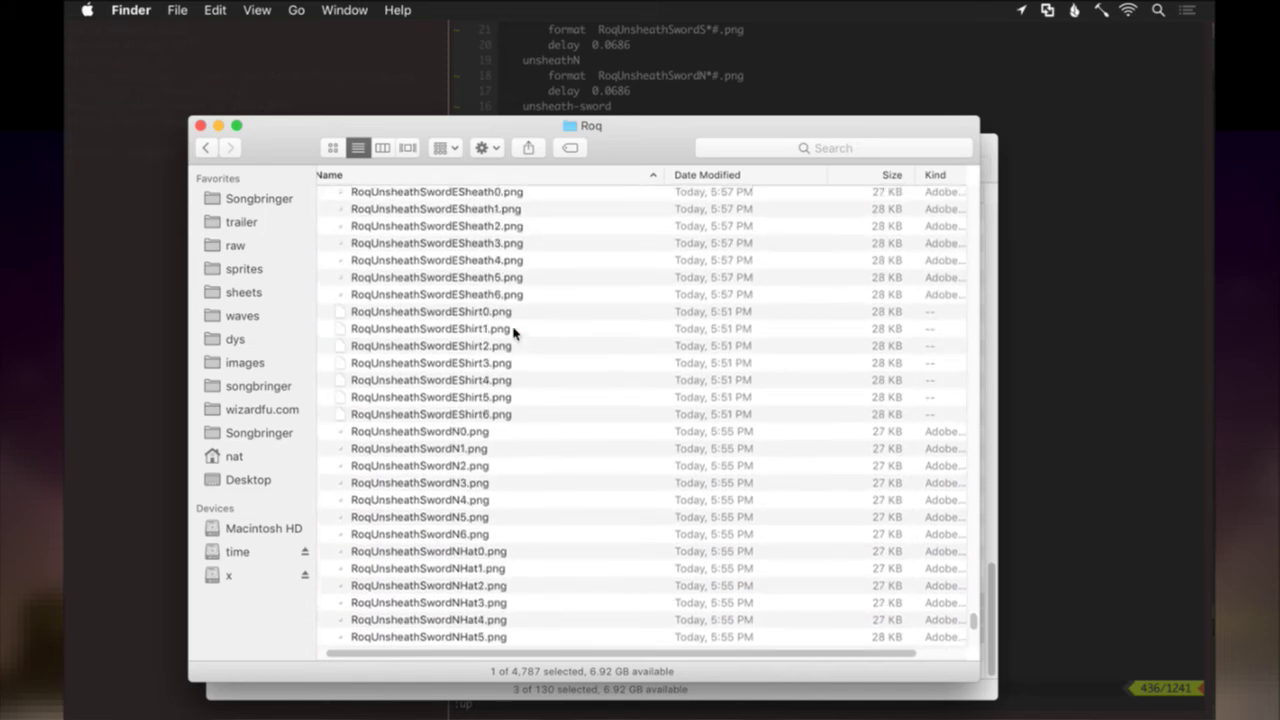
{"action": "left_click", "coordinate": [472, 464]}
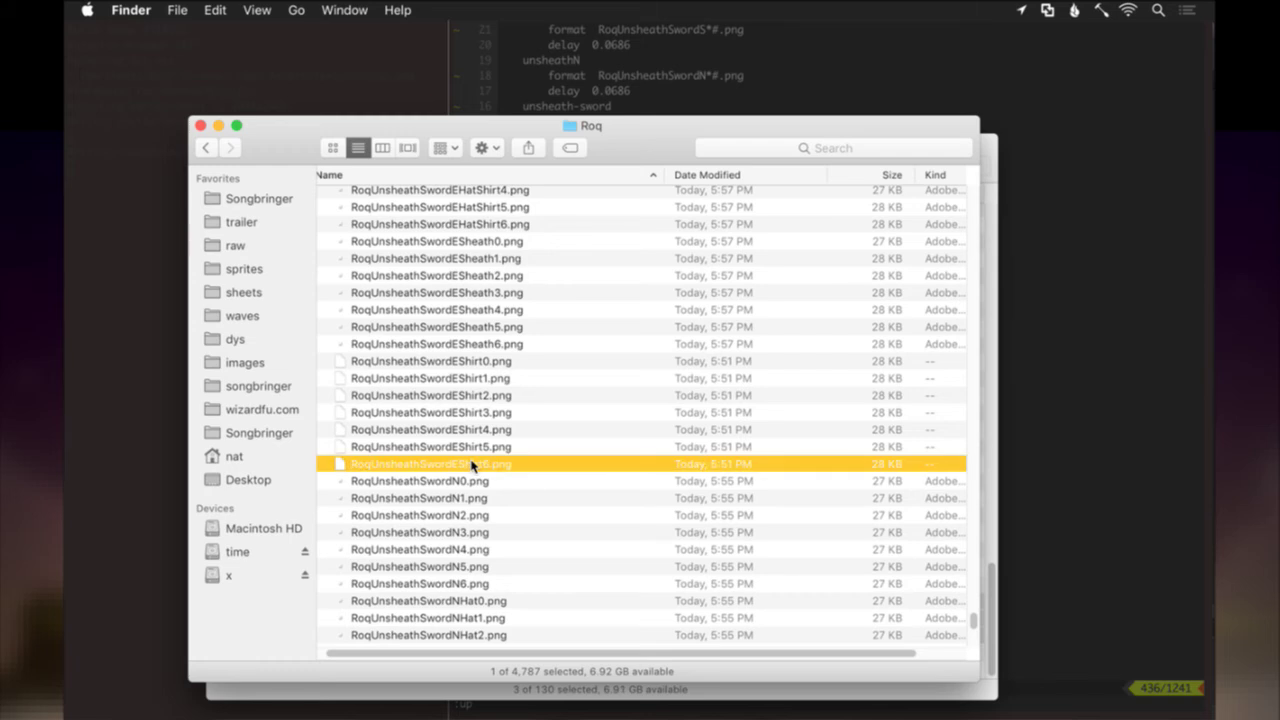
{"action": "key", "text": "space"}
Examine the re-exported RoqUnsheathSwordESheathShirt and ESheath frame previews and close the preview.
{"action": "key", "text": "Up"}
{"action": "key", "text": "Up"}
{"action": "key", "text": "Up"}
{"action": "key", "text": "Up"}
{"action": "key", "text": "Up"}
{"action": "key", "text": "Up"}
{"action": "key", "text": "Up"}
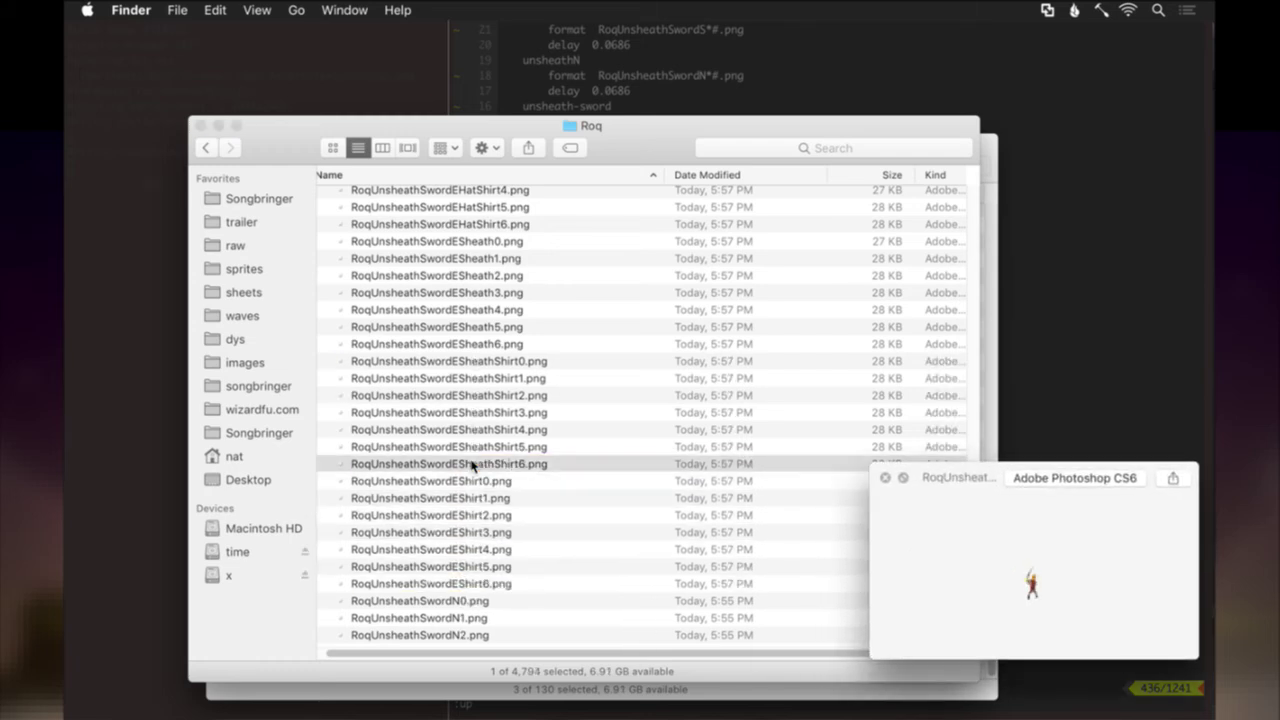
{"action": "key", "text": "Up"}
{"action": "key", "text": "Down"}
{"action": "key", "text": "Down"}
{"action": "key", "text": "Down"}
{"action": "key", "text": "Down"}
{"action": "key", "text": "Up"}
{"action": "key", "text": "Up"}
{"action": "key", "text": "Up"}
{"action": "key", "text": "Up"}
{"action": "key", "text": "Up"}
{"action": "key", "text": "Up"}
{"action": "key", "text": "Up"}
{"action": "key", "text": "Up"}
{"action": "key", "text": "Up"}
{"action": "key", "text": "Up"}
{"action": "key", "text": "Up"}
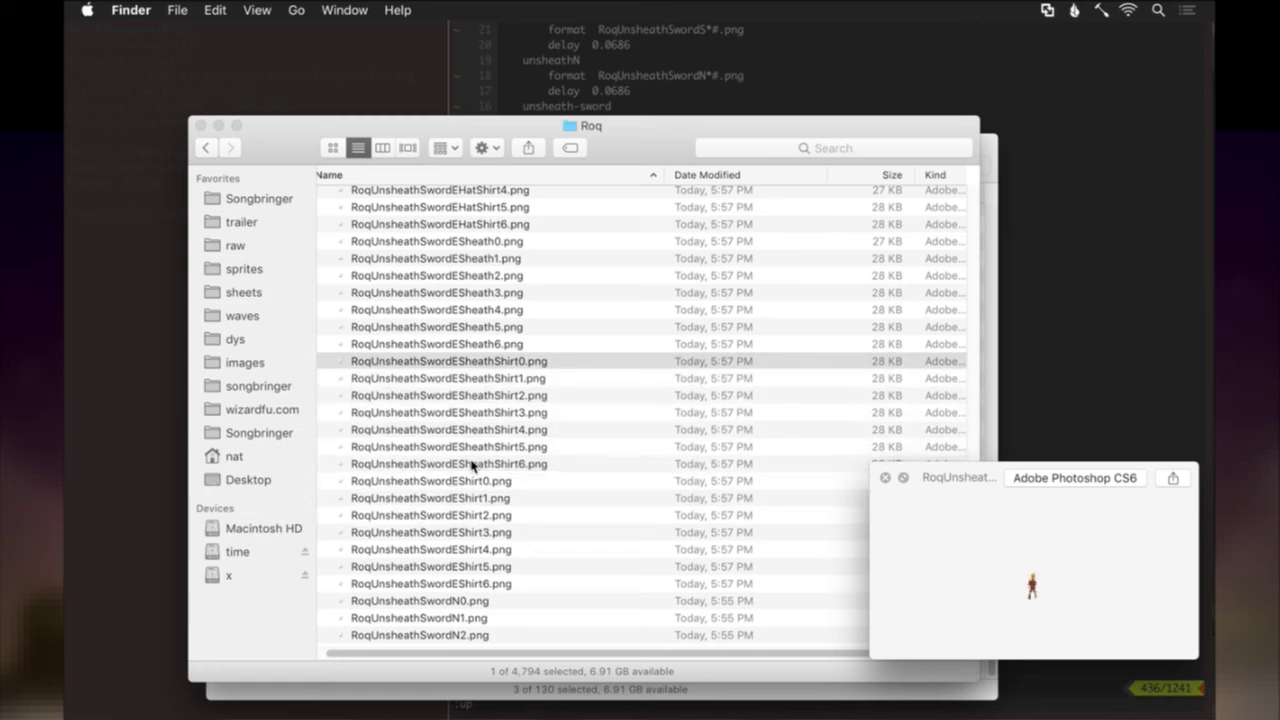
{"action": "key", "text": "Down"}
{"action": "key", "text": "space"}
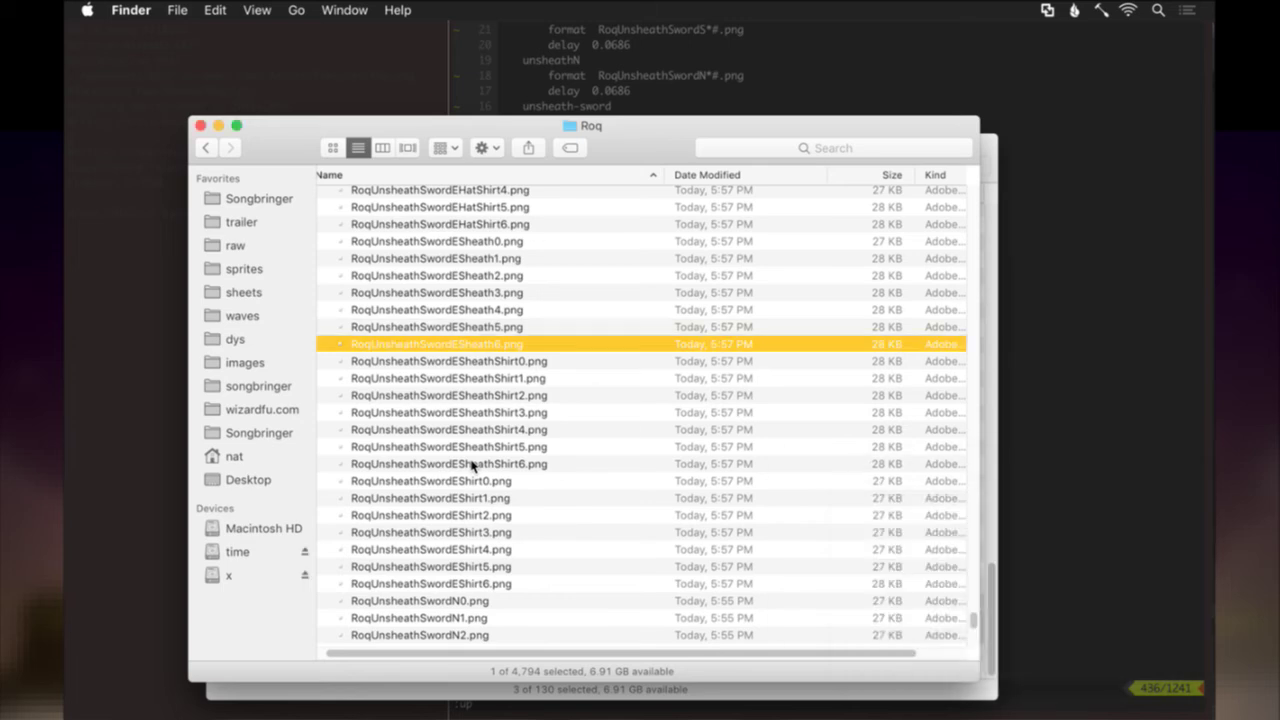
Switch to iTerm2 and launch the rebuilt Songbringer game.
{"action": "key", "text": "super+Tab"}
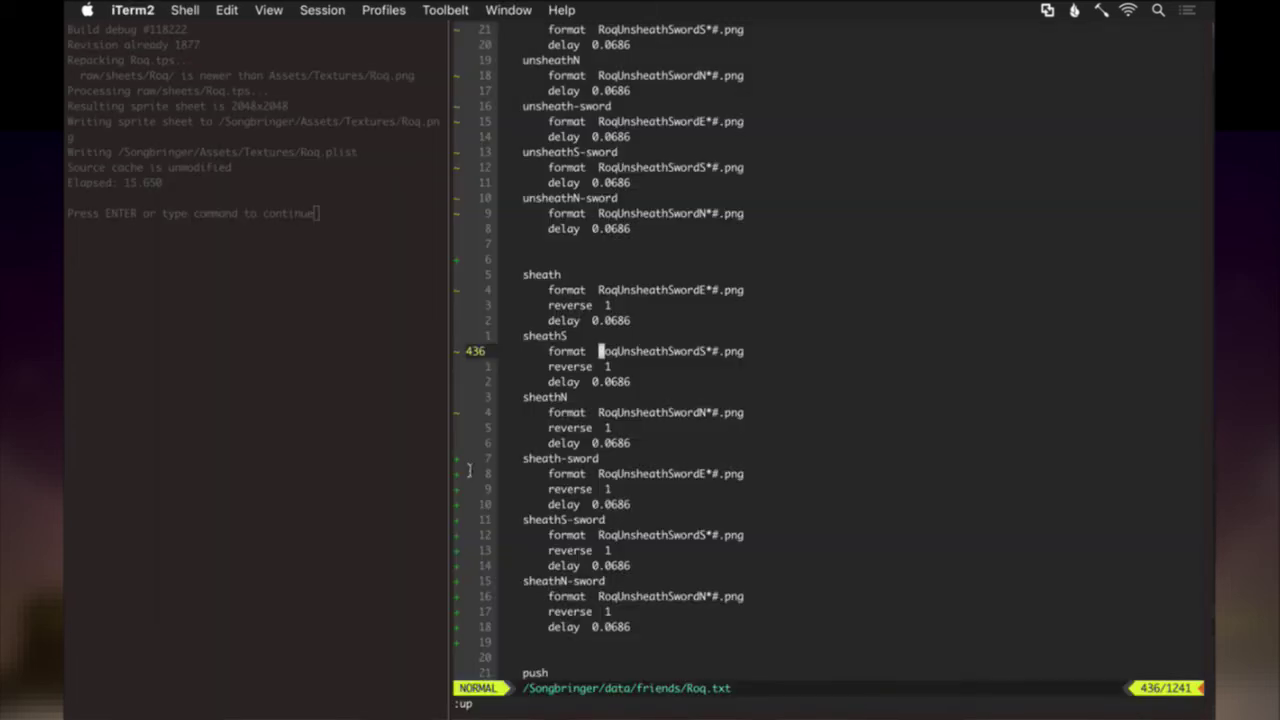
{"action": "key", "text": "super+bracketleft"}
{"action": "key", "text": "Return"}
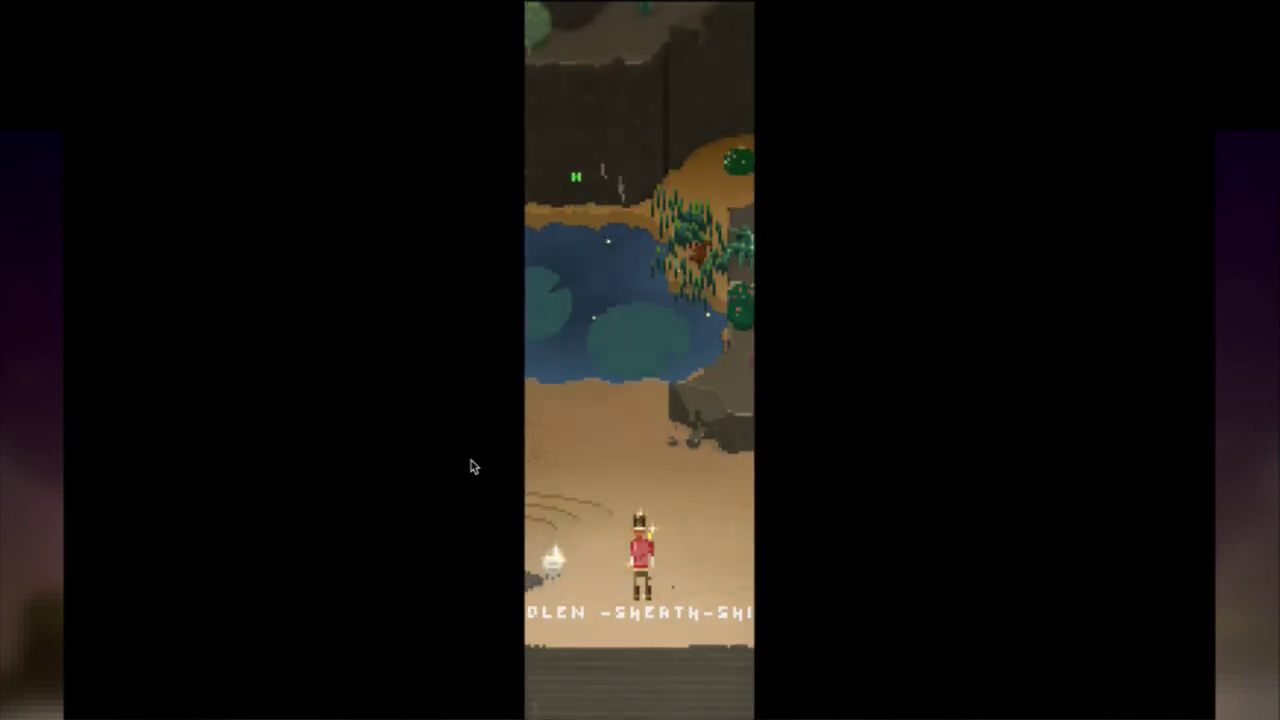
Test the character's sword animations in the game, facing north and west, including a sword charge and a run.
{"action": "key", "text": "Up"}
{"action": "key", "text": "space"}
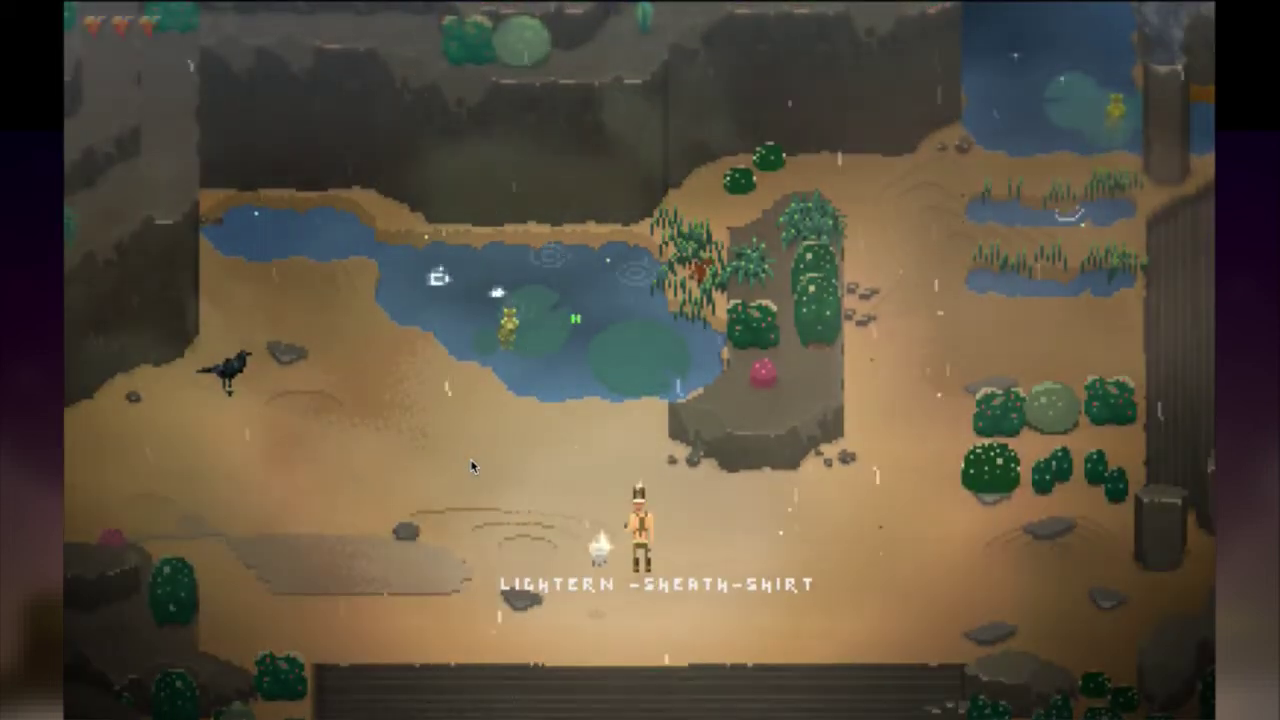
{"action": "key", "text": "Left"}
{"action": "key", "text": "space"}
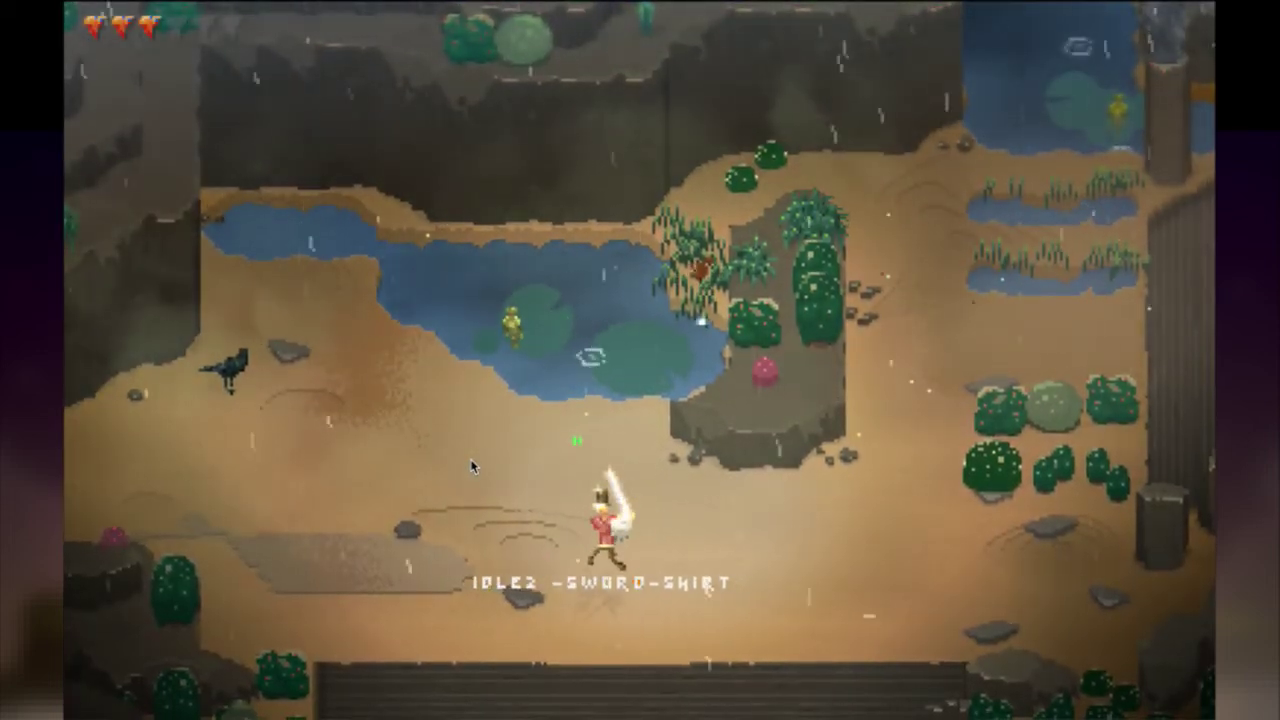
{"action": "key", "text": "space"}
{"action": "key", "text": "j"}
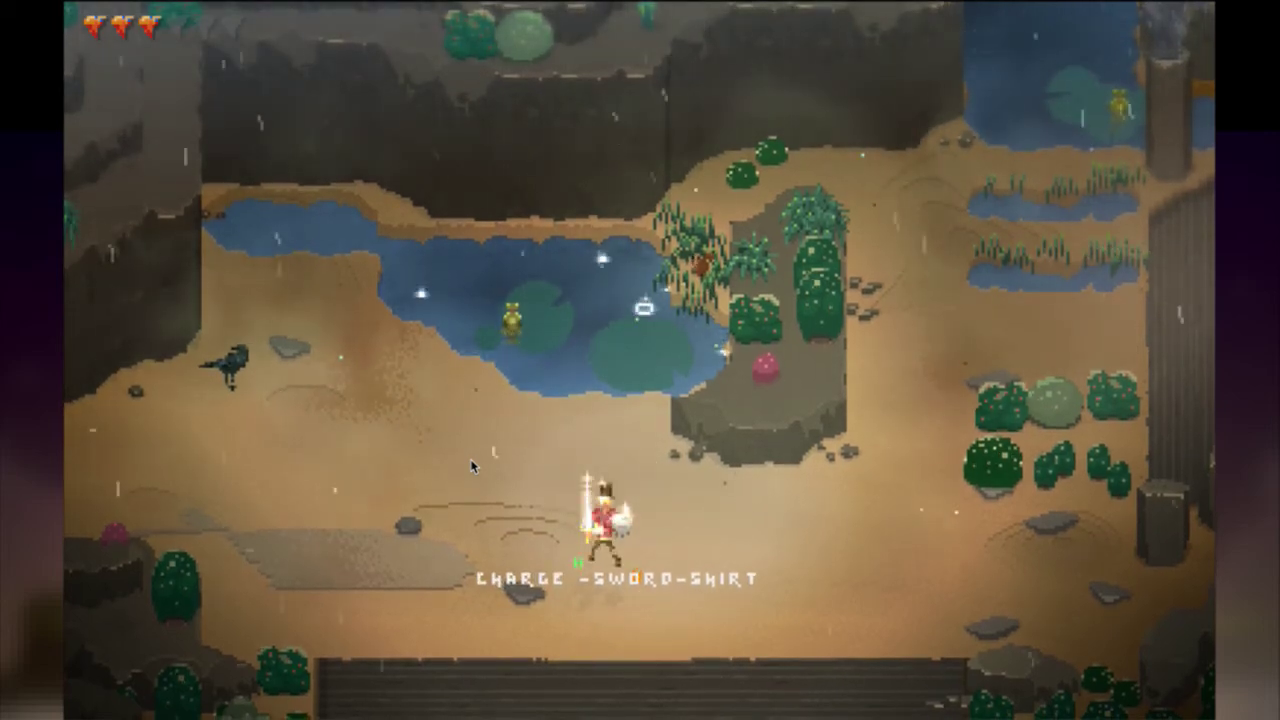
{"action": "key", "text": "Left"}
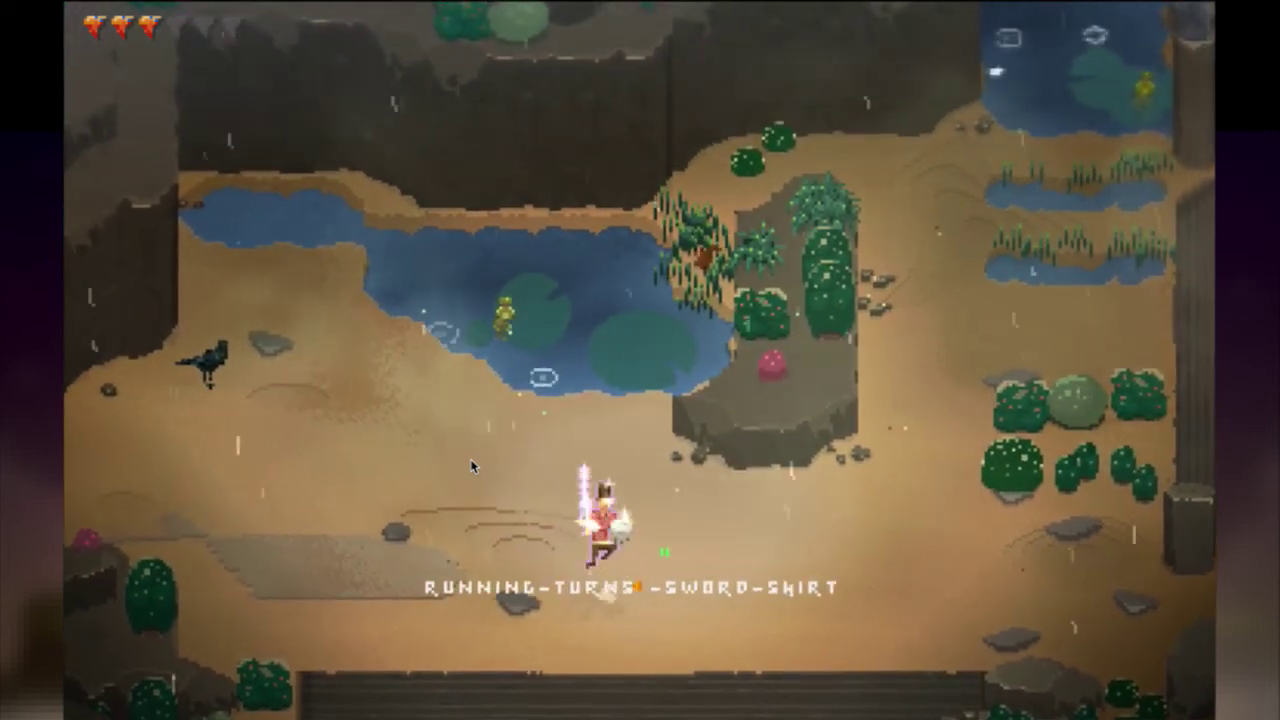
Test the character's unsheath, sheath and melee animations in the game, including running and facing south, and quit the game.
{"action": "key", "text": "k"}
{"action": "key", "text": "a"}
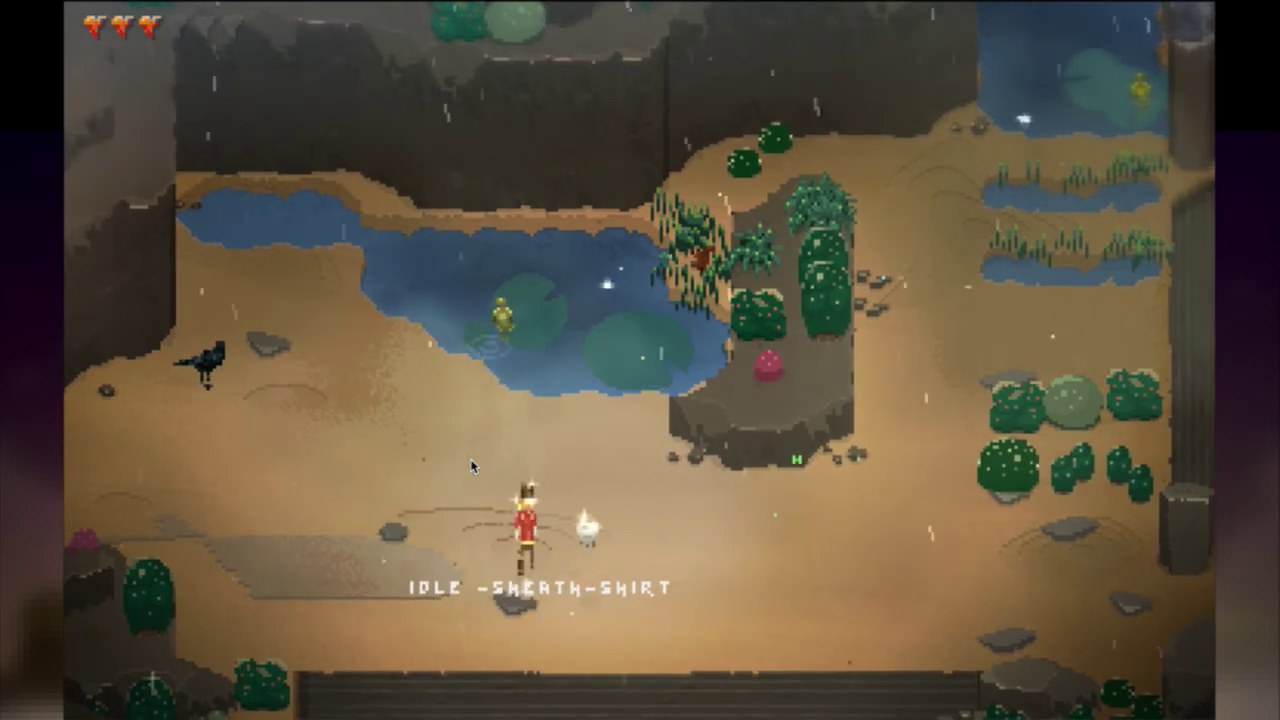
{"action": "key", "text": "d"}
{"action": "key", "text": "k"}
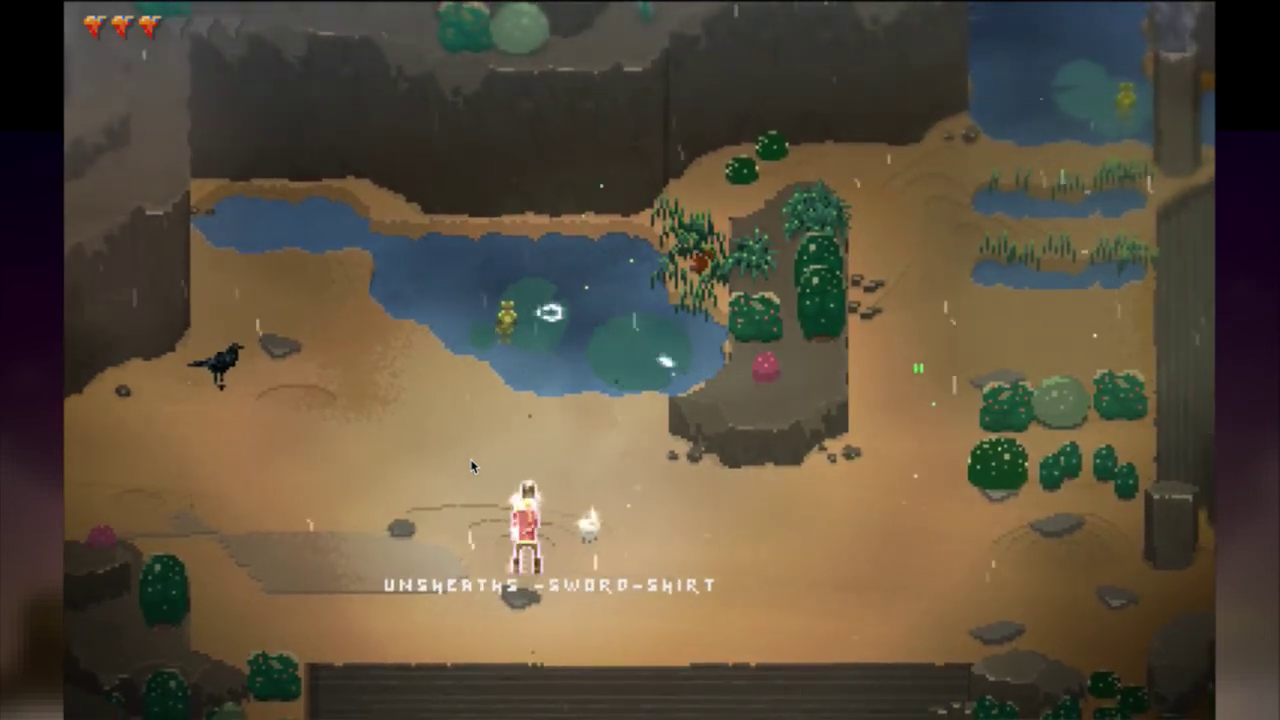
{"action": "key", "text": "k"}
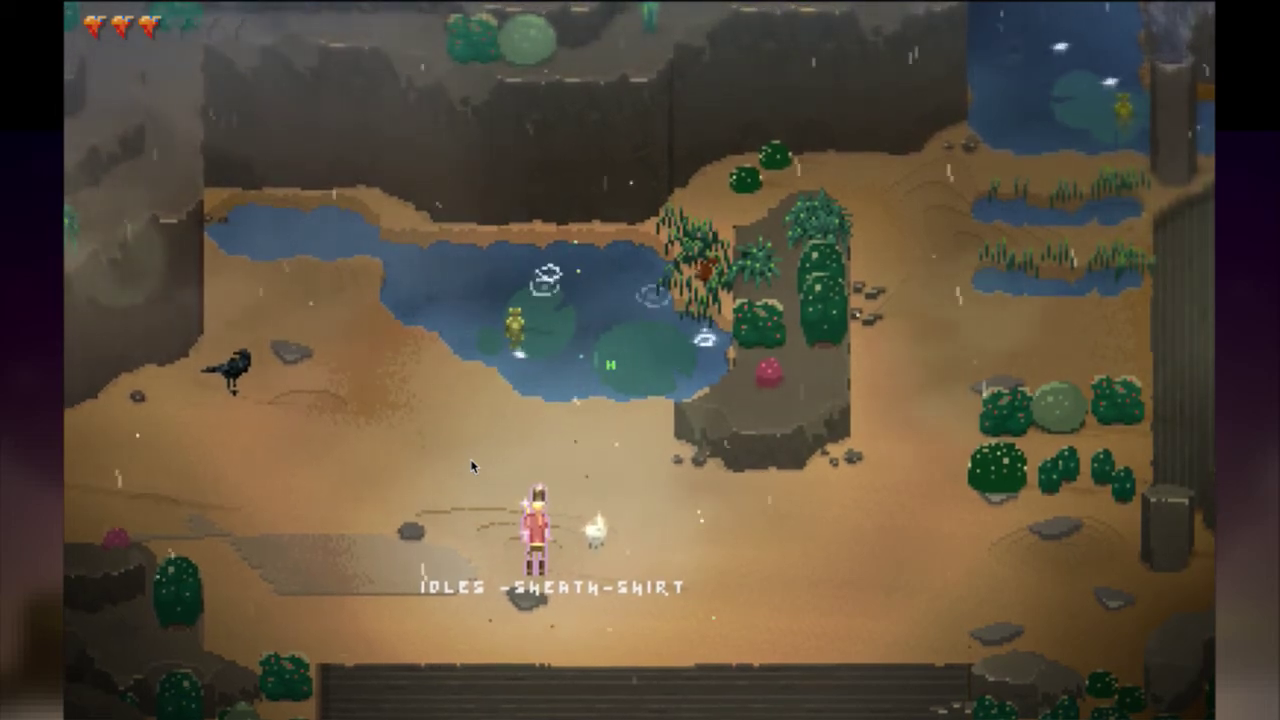
{"action": "key", "text": "d"}
{"action": "key", "text": "k"}
{"action": "key", "text": "k"}
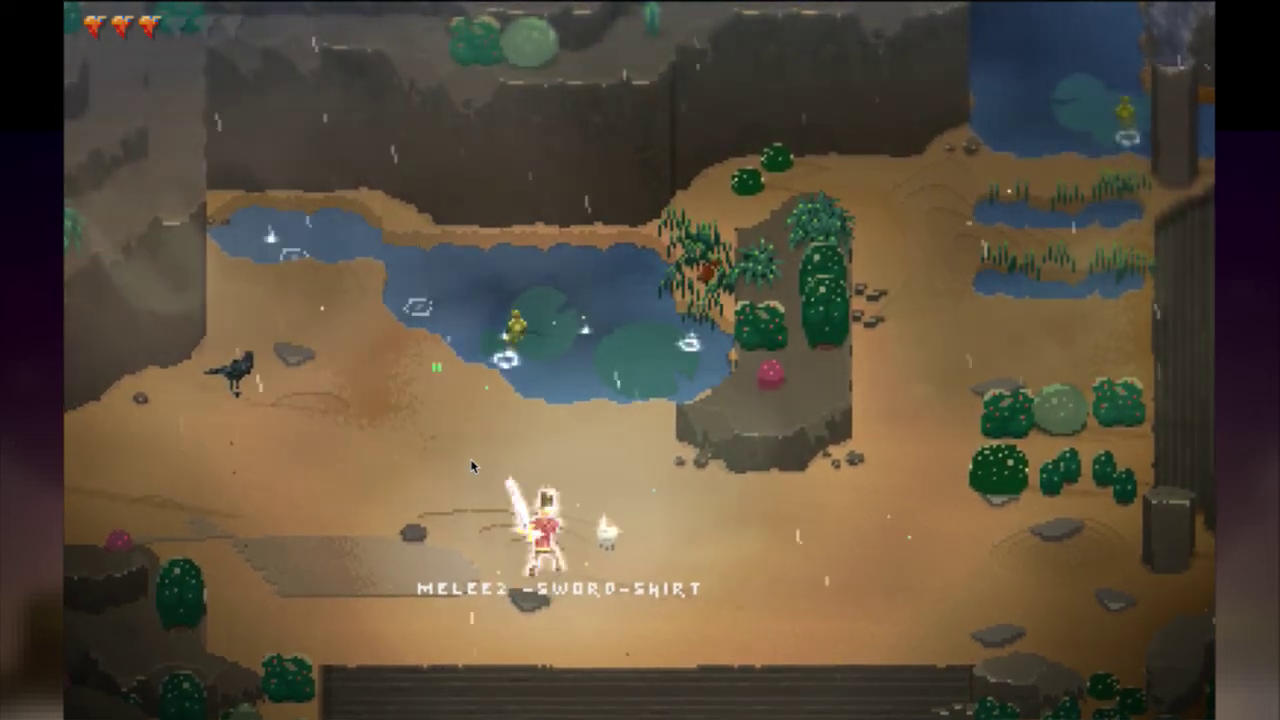
{"action": "key", "text": "d"}
{"action": "key", "text": "d"}
{"action": "key", "text": "d"}
{"action": "key", "text": "super+q"}
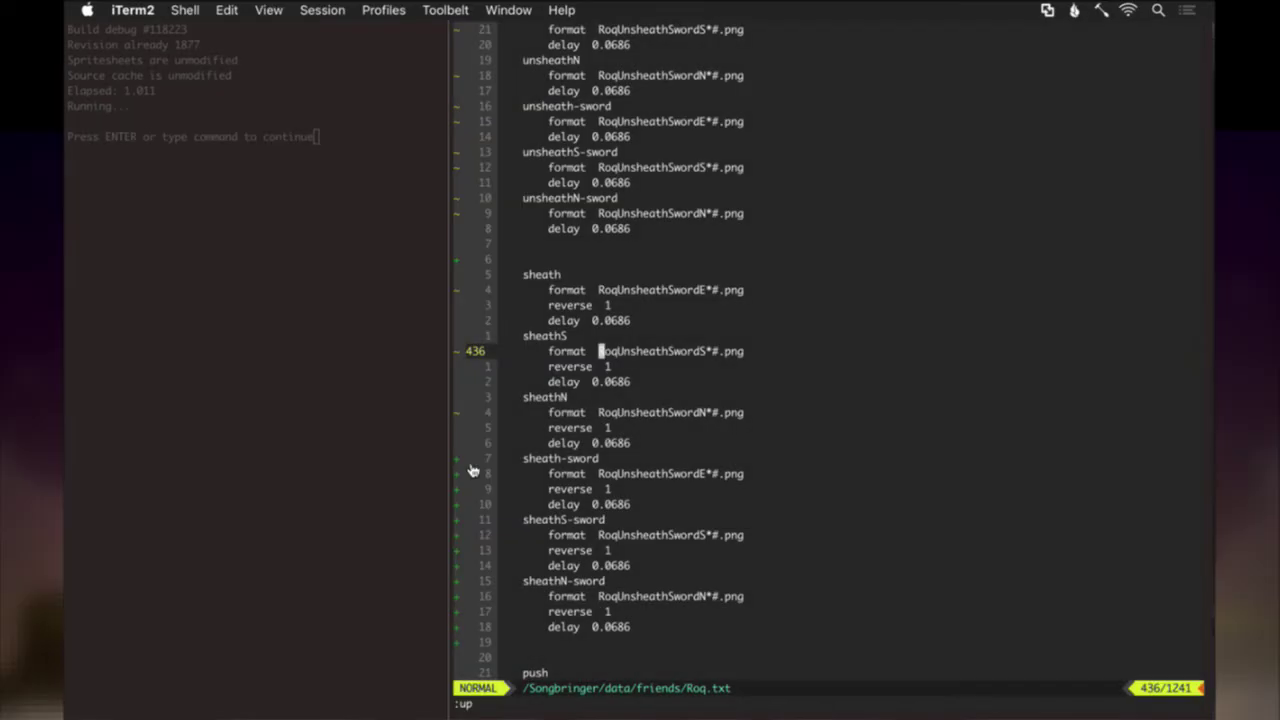
Switch to Photoshop, add a layer group named Body above Hat in RoqUnsheathSwordS.psd and save the document.
{"action": "key", "text": "super+Tab"}
{"action": "key", "text": "super+Tab"}
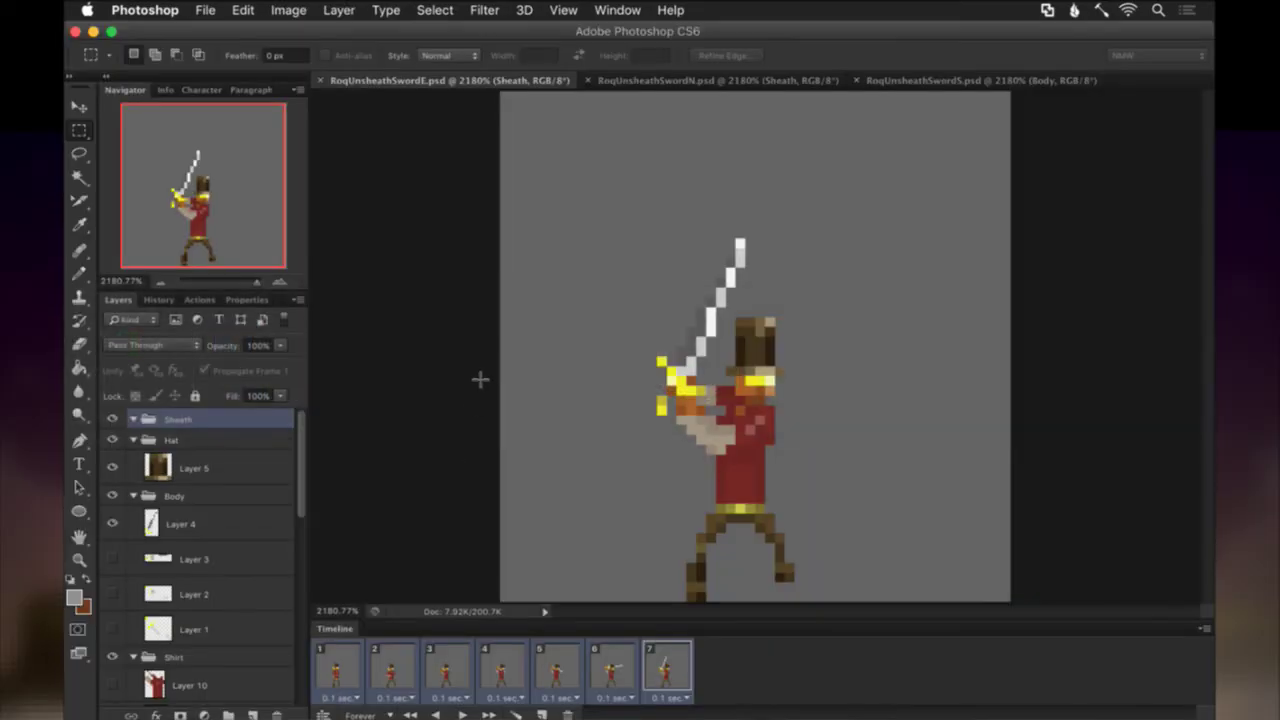
{"action": "left_click", "coordinate": [907, 80]}
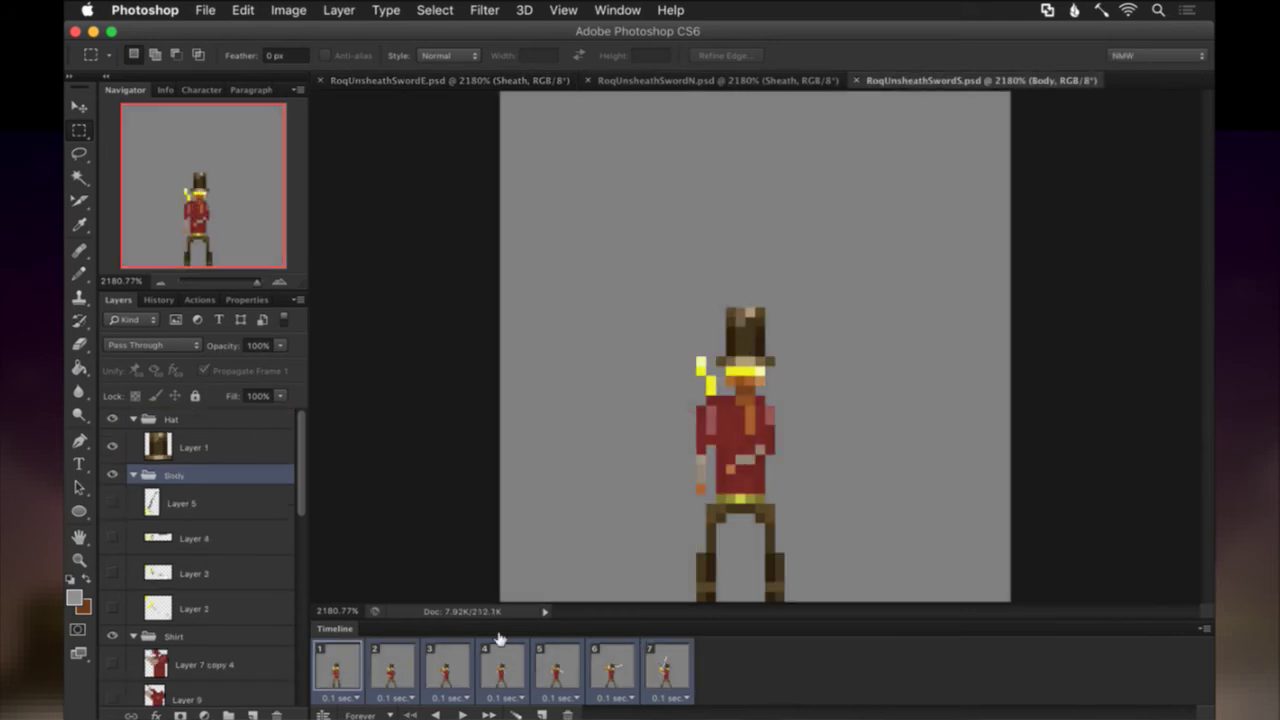
{"action": "left_click", "coordinate": [227, 418]}
{"action": "left_click", "coordinate": [228, 712]}
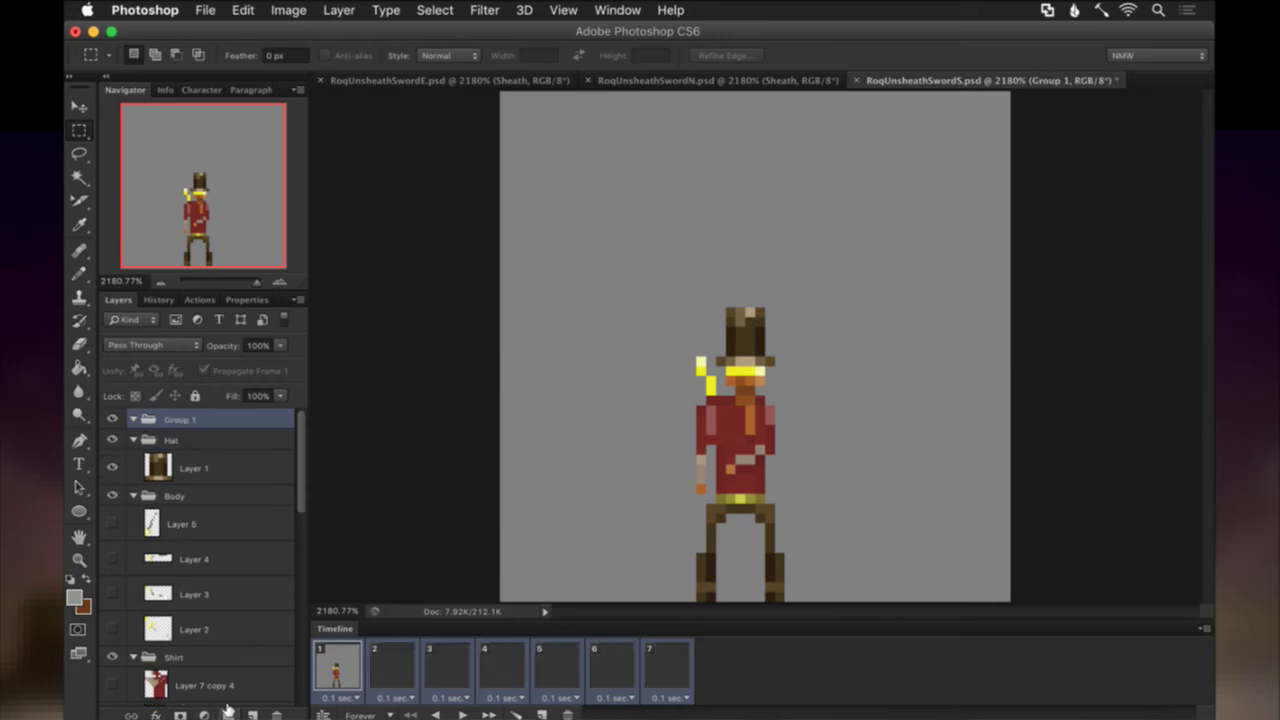
{"action": "double_click", "coordinate": [180, 419]}
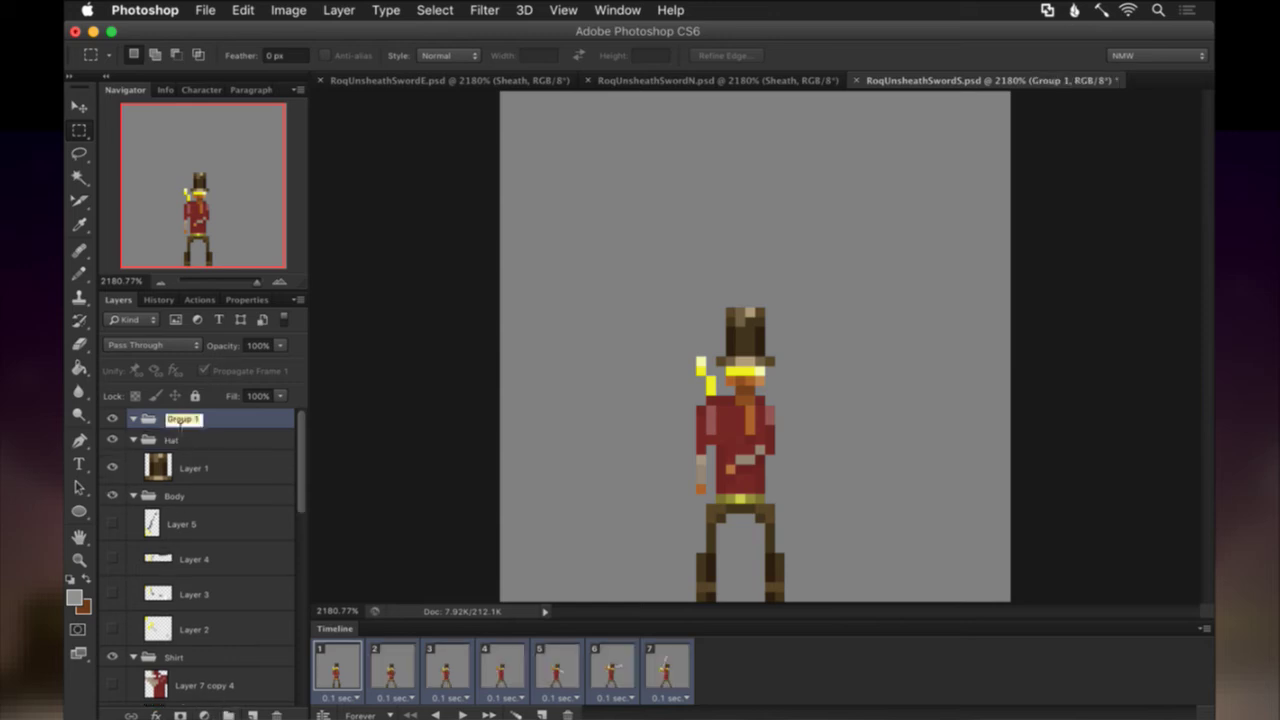
{"action": "type", "text": "S"}
{"action": "key", "text": "Return"}
{"action": "key", "text": "F2"}
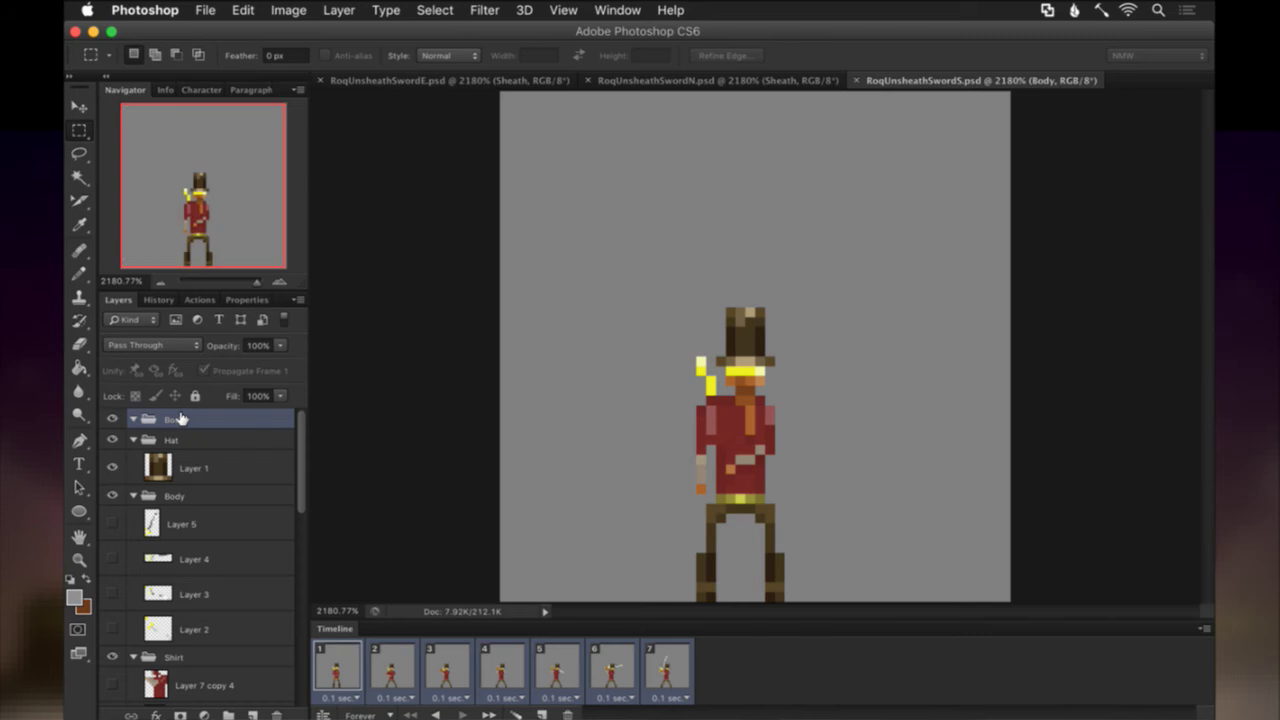
Switch to iTerm2, launch the game, test the character's sheathed idle animations facing north and south, and quit.
{"action": "key", "text": "super+Tab"}
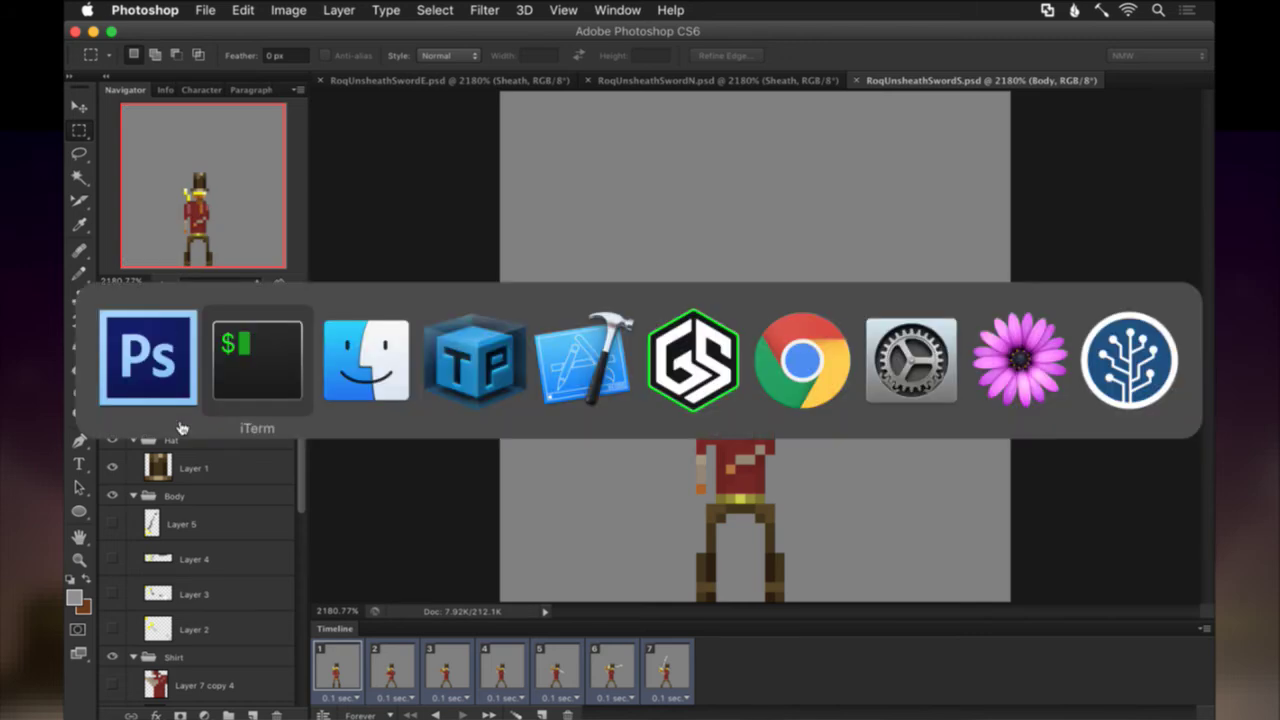
{"action": "key", "text": "Return"}
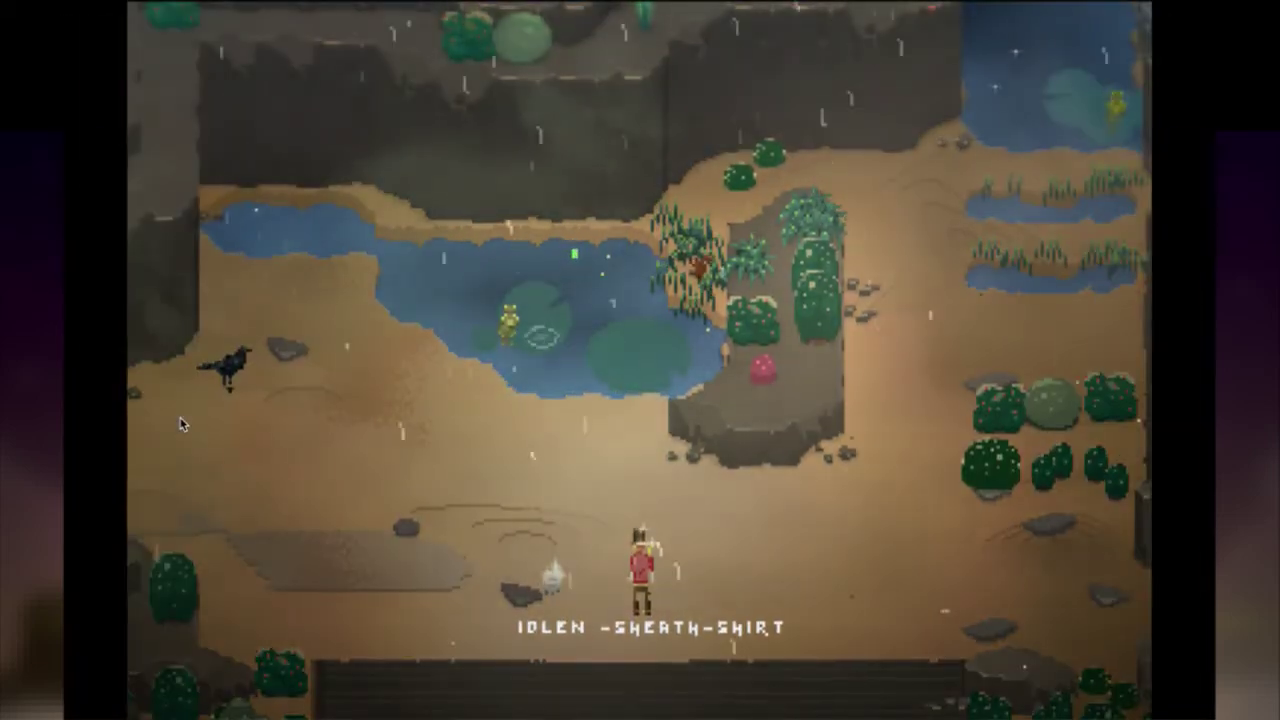
{"action": "key", "text": "space"}
{"action": "key", "text": "space"}
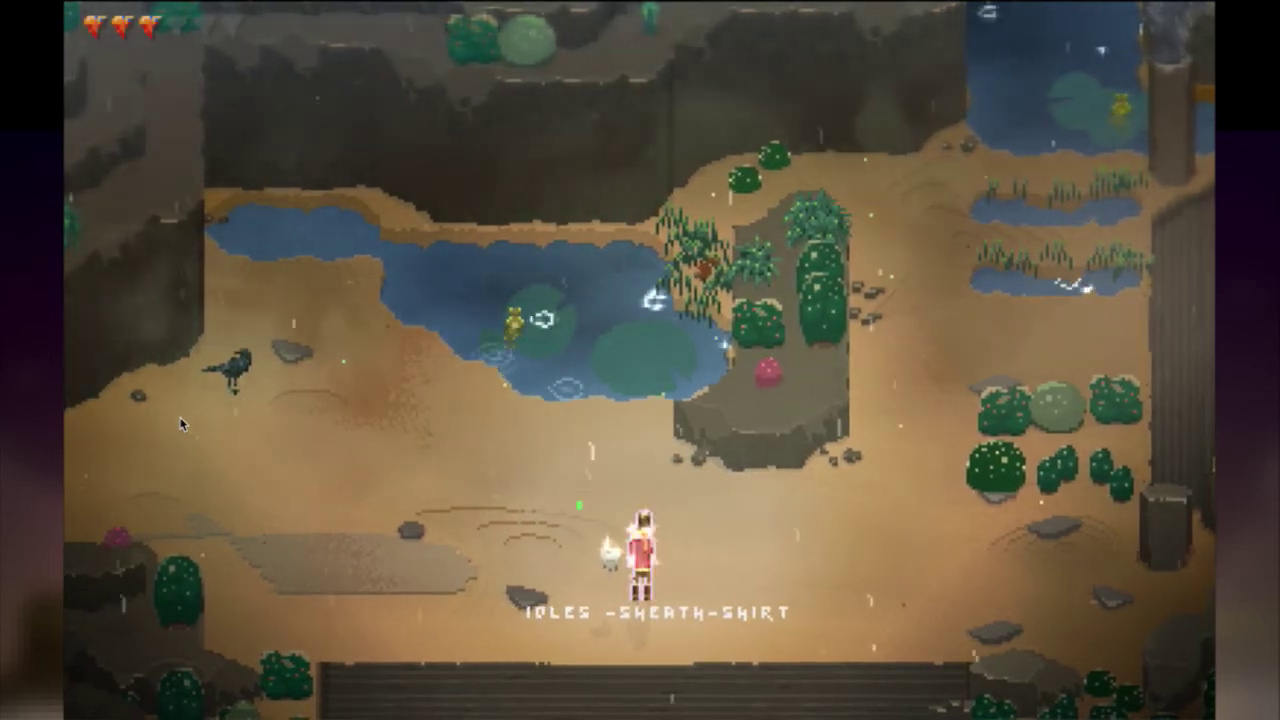
{"action": "key", "text": "j"}
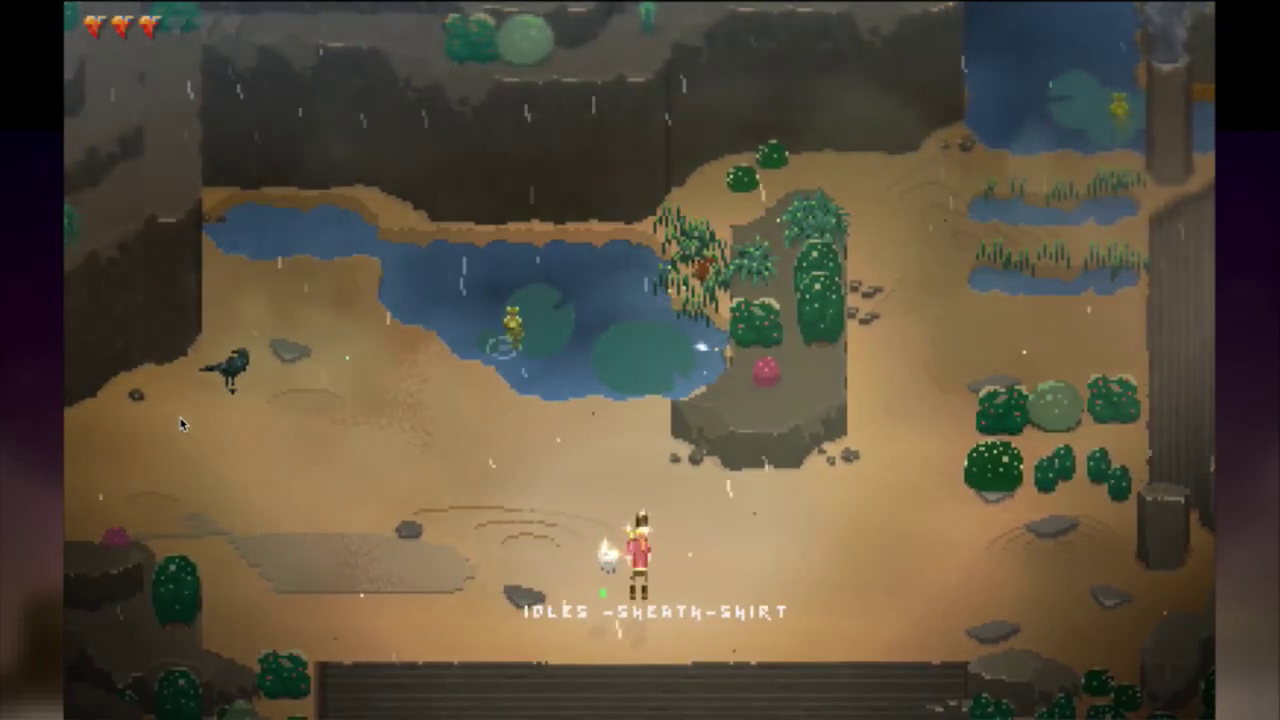
{"action": "key", "text": "super+q"}
Switch to Photoshop, rename the topmost group of RoqUnsheathSwordS.psd to Sheath and re-export its sprite frames.
{"action": "key", "text": "super+Tab"}
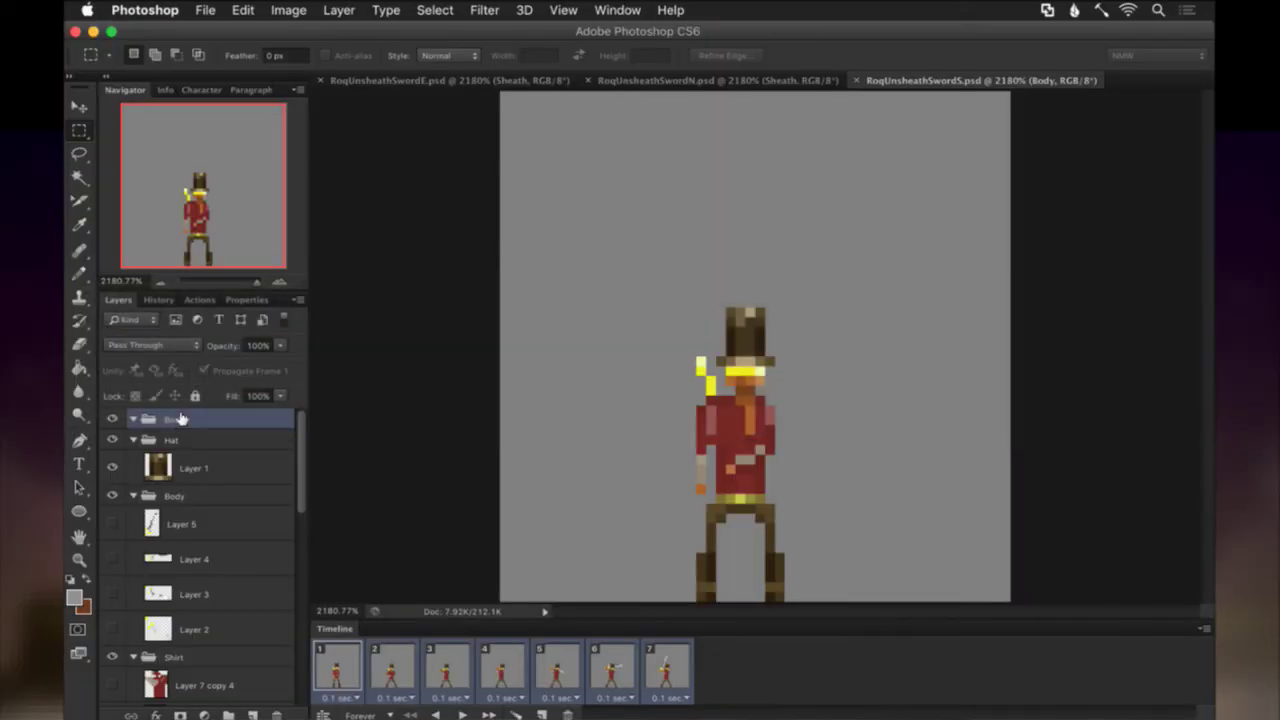
{"action": "double_click", "coordinate": [177, 419]}
{"action": "type", "text": "Sheath"}
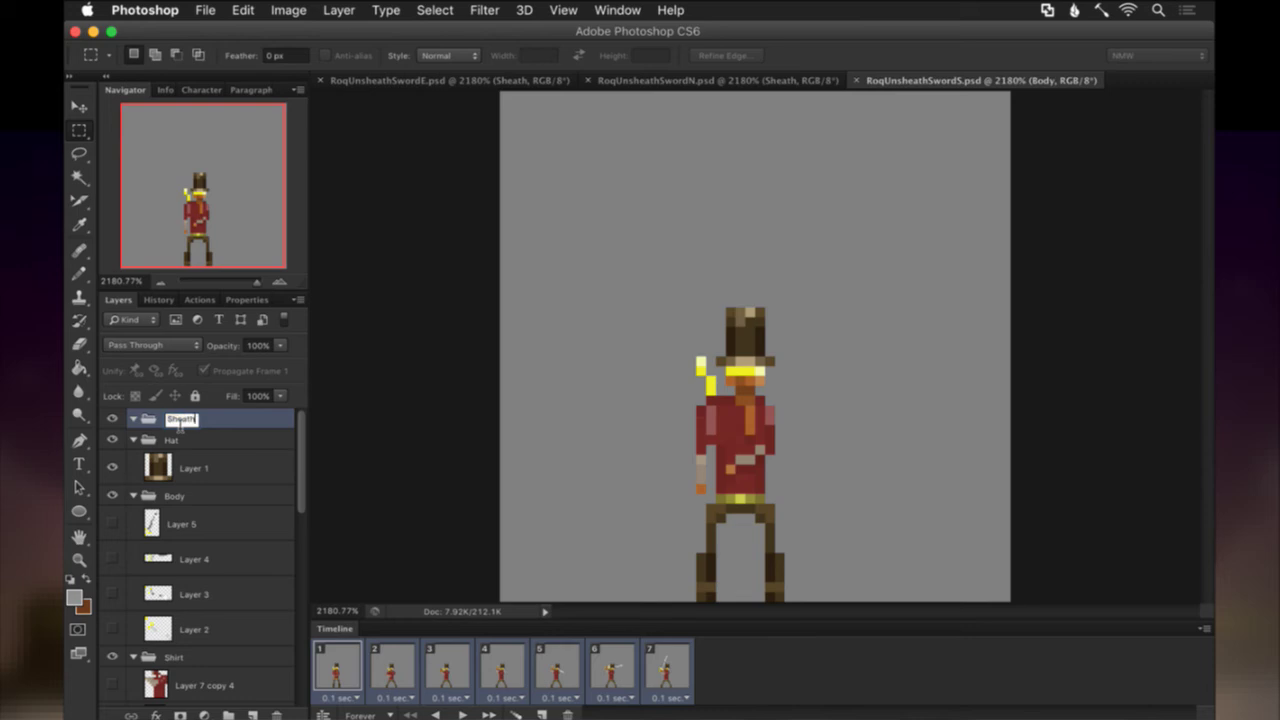
{"action": "key", "text": "Return"}
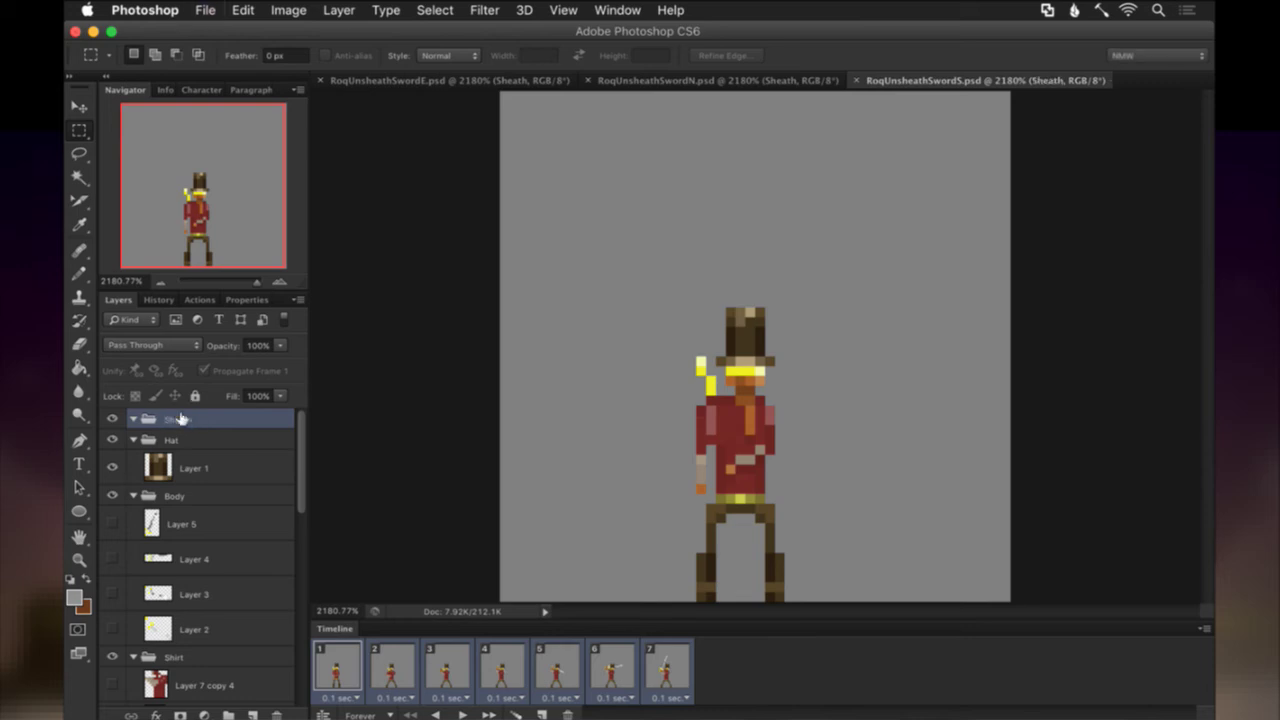
{"action": "key", "text": "alt+shift+super+s"}
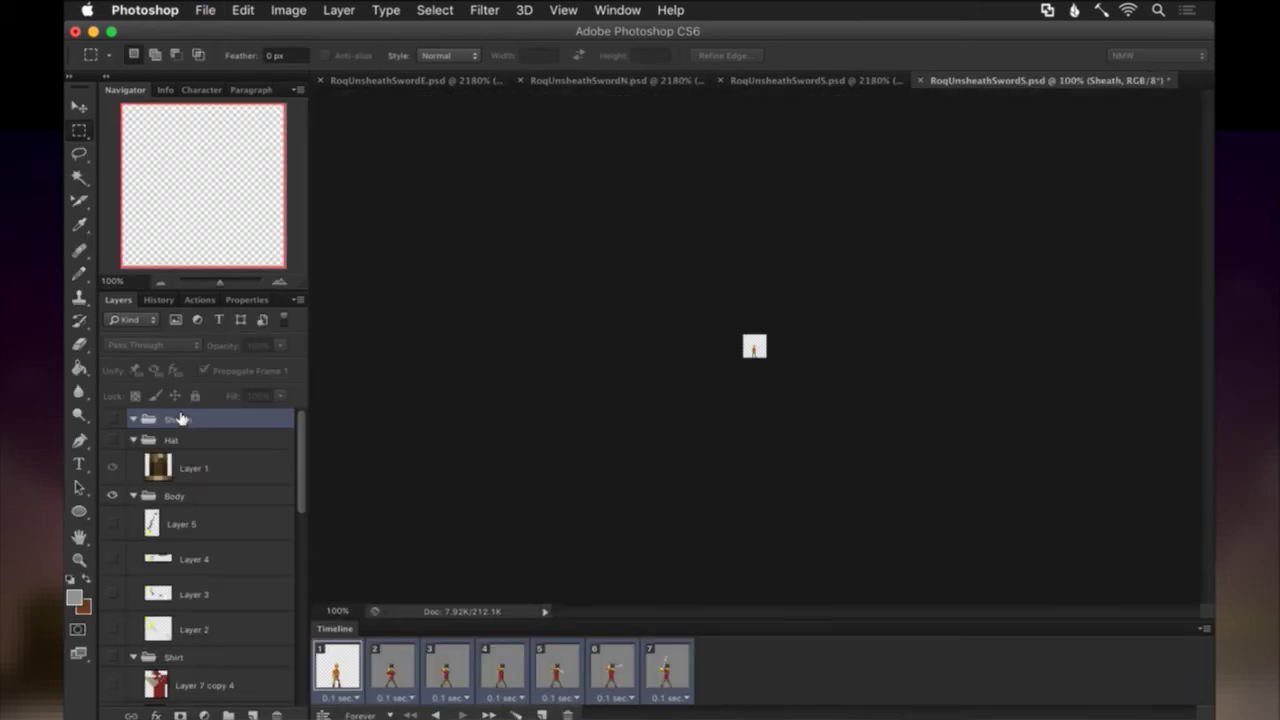
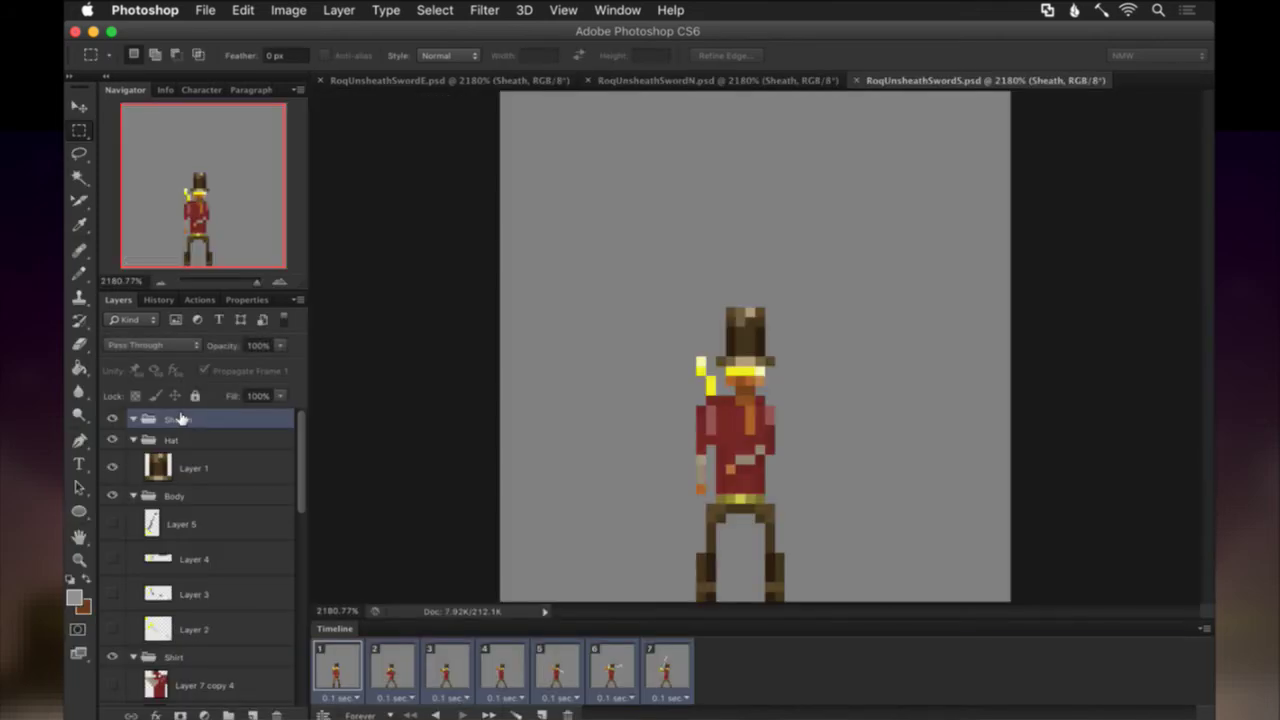
Check the Sheath groups in the RoqUnsheathSwordN, RoqUnsheathSwordE and RoqUnsheathSwordS documents.
{"action": "left_click", "coordinate": [672, 80]}
{"action": "left_click", "coordinate": [525, 78]}
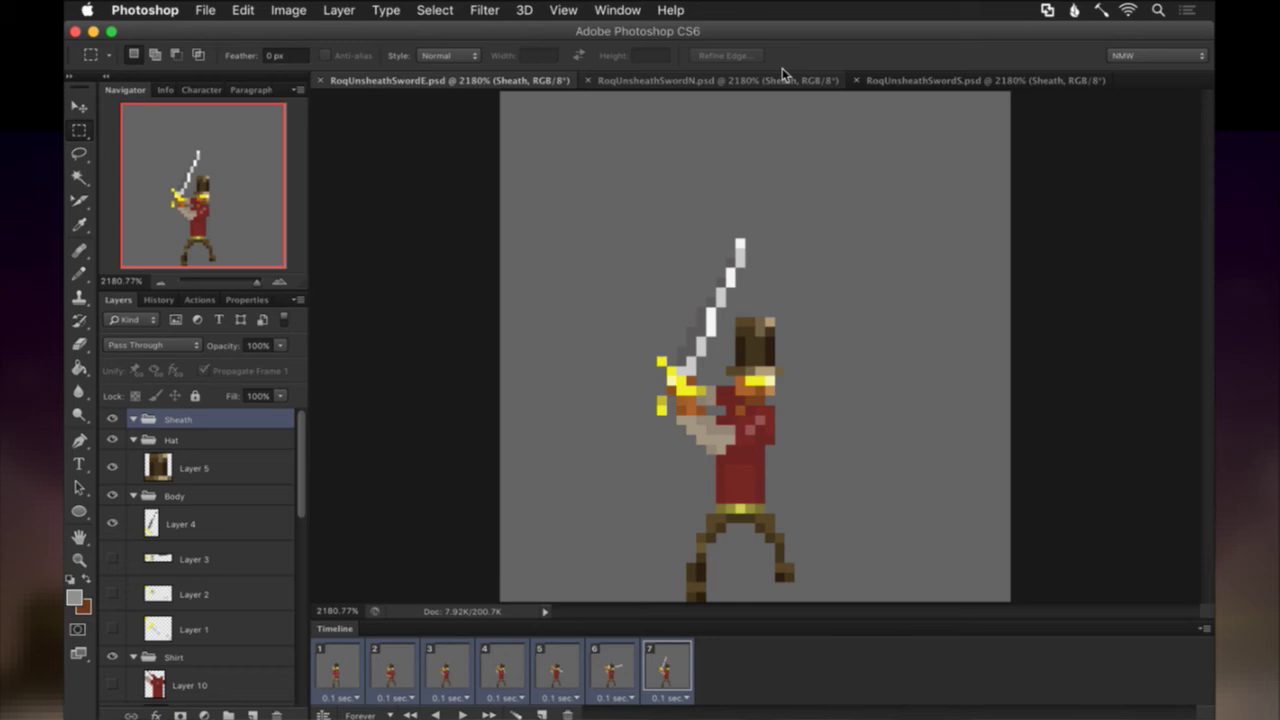
{"action": "left_click", "coordinate": [893, 80]}
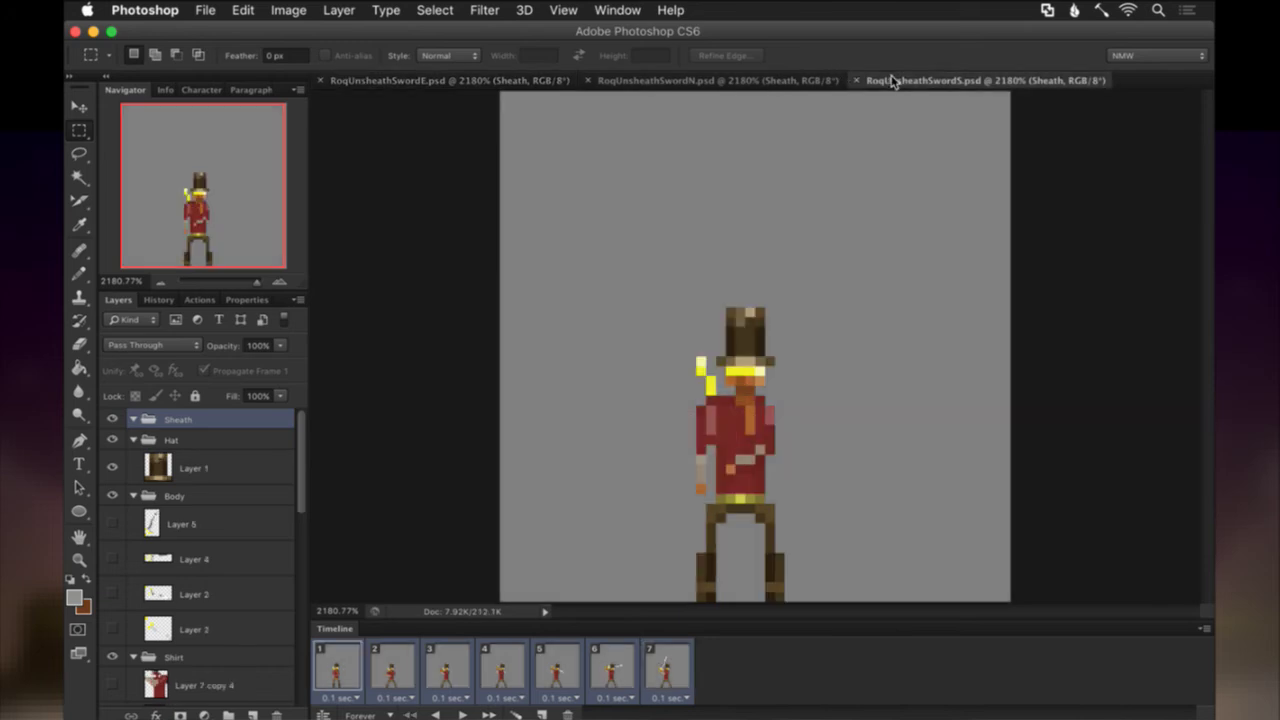
Switch to iTerm2, rebuild Songbringer with the repacked Roq sprite sheet and launch the game.
{"action": "key", "text": "super+Tab"}
{"action": "key", "text": "super+["}
{"action": "type", "text": ":"}
{"action": "key", "text": "Up"}
{"action": "key", "text": "Return"}
{"action": "key", "text": "super+]"}
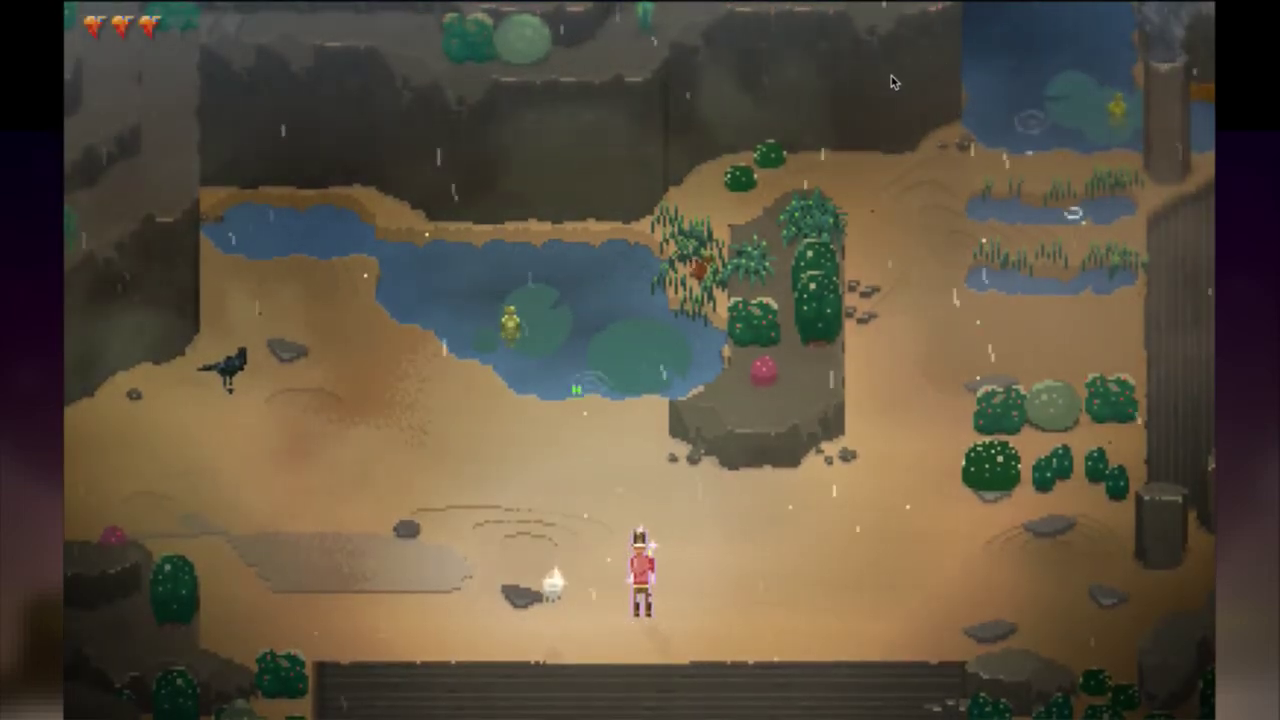
Test the sword sheath and unsheath animations facing north, south and sideways, and return to iTerm2.
{"action": "key", "text": "space"}
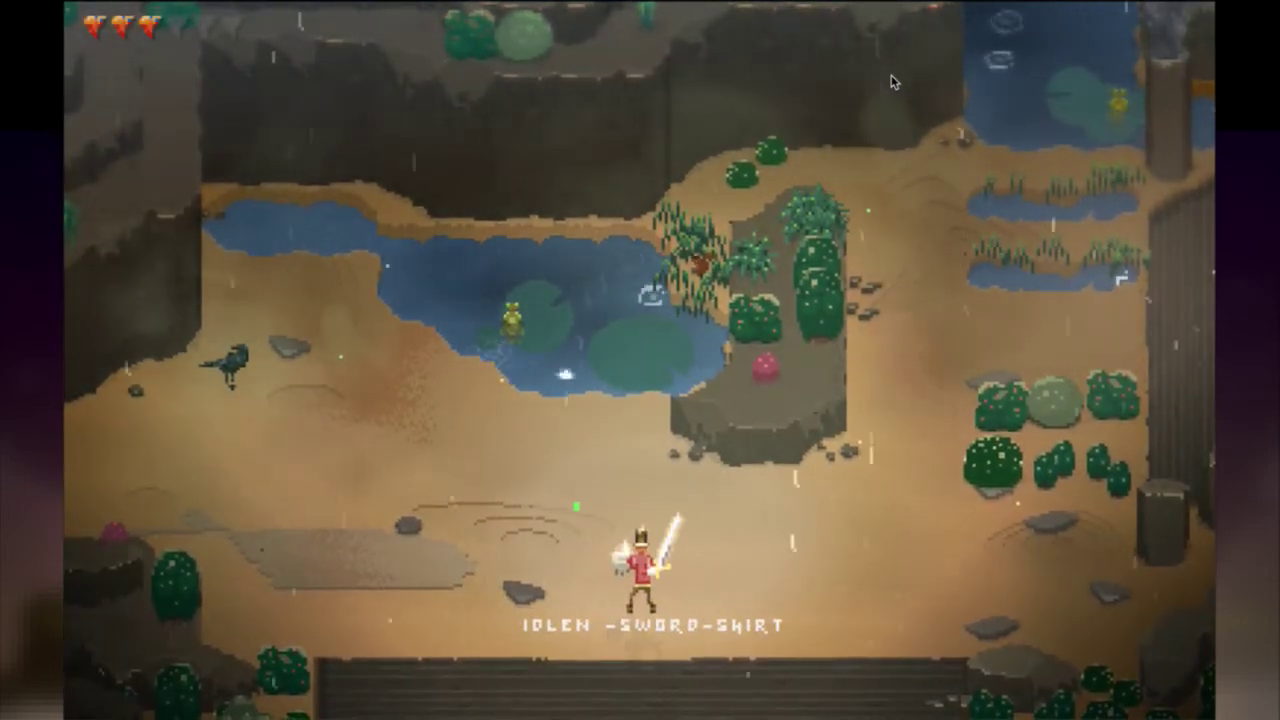
{"action": "key", "text": "space"}
{"action": "key", "text": "space"}
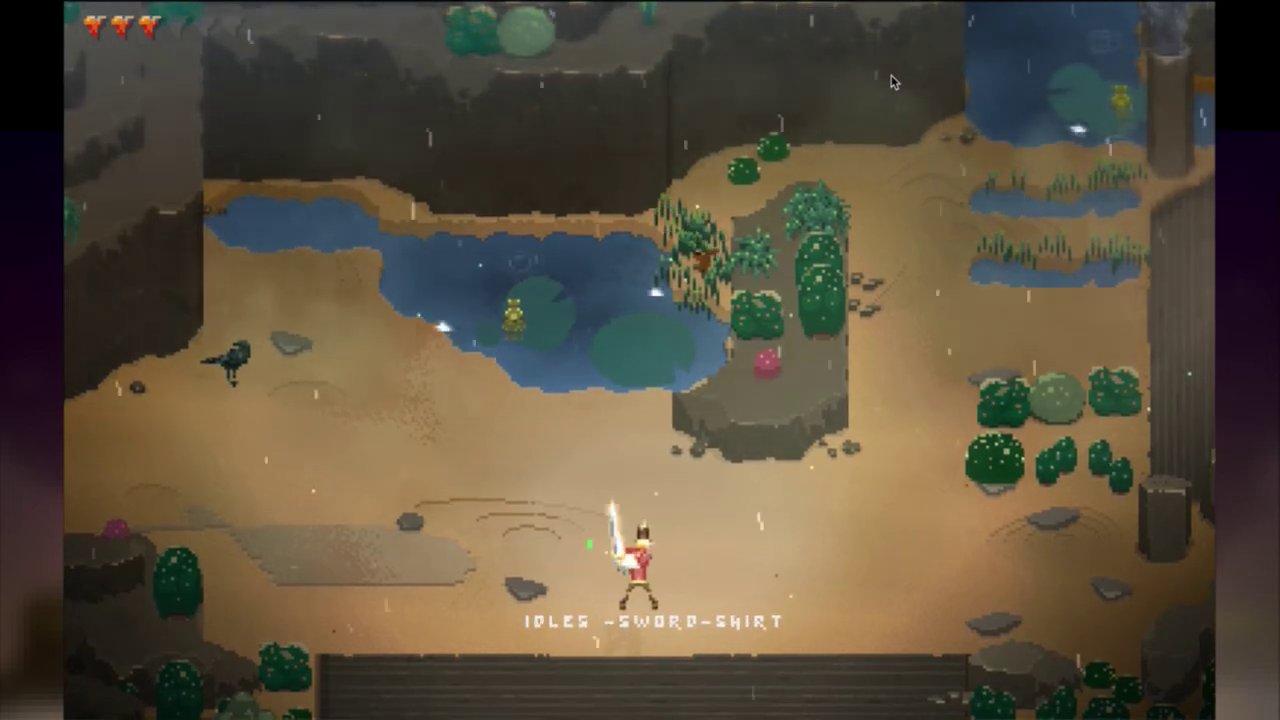
{"action": "key", "text": "space"}
{"action": "key", "text": "Right"}
{"action": "key", "text": "space"}
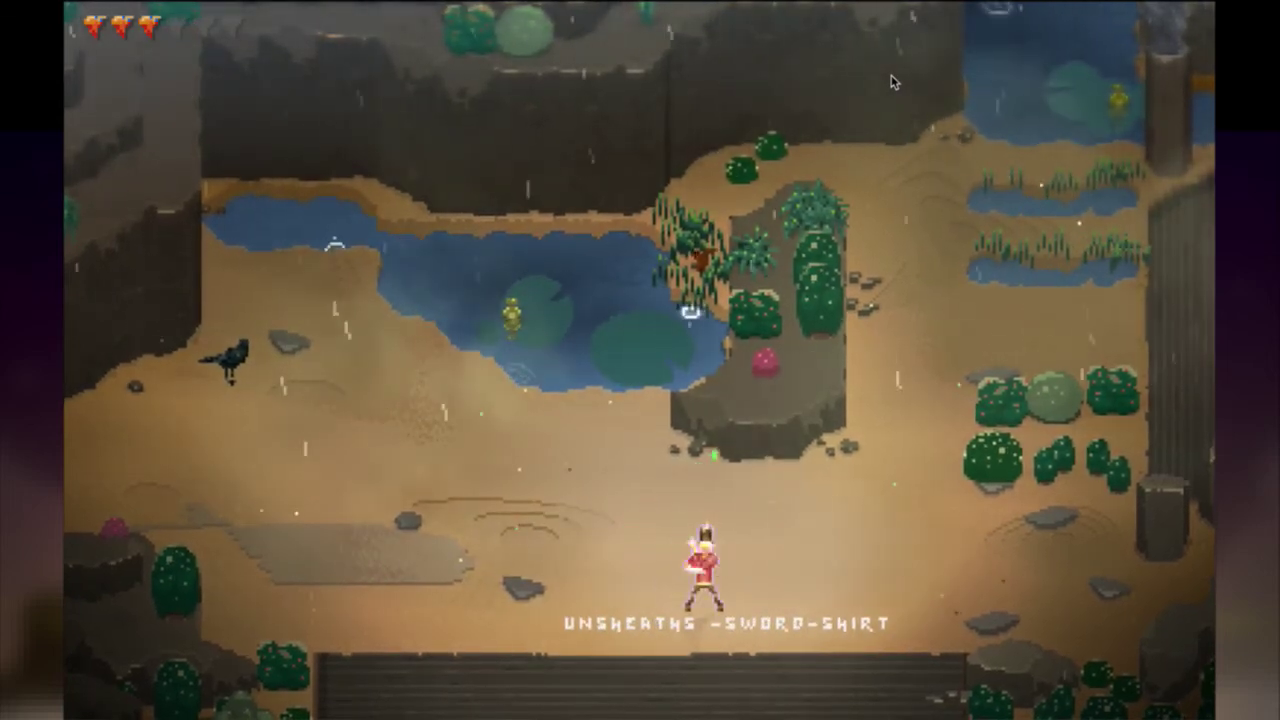
{"action": "key", "text": "Left"}
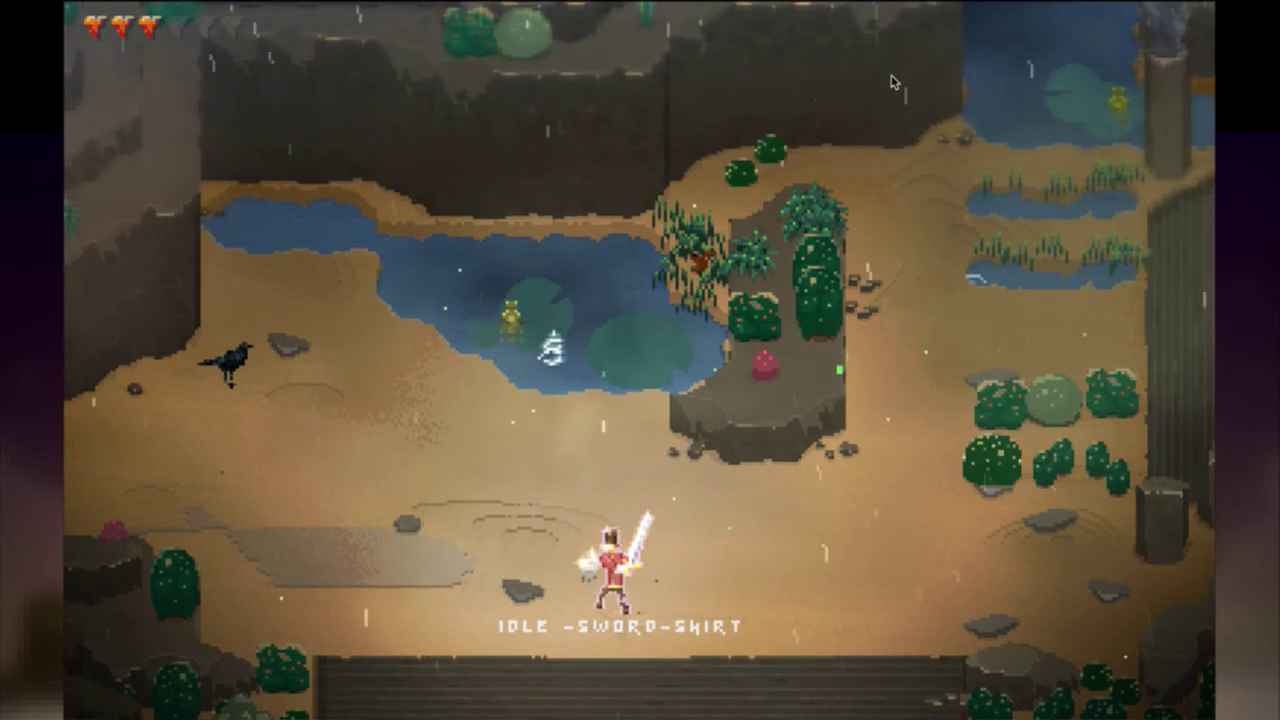
{"action": "key", "text": "Left"}
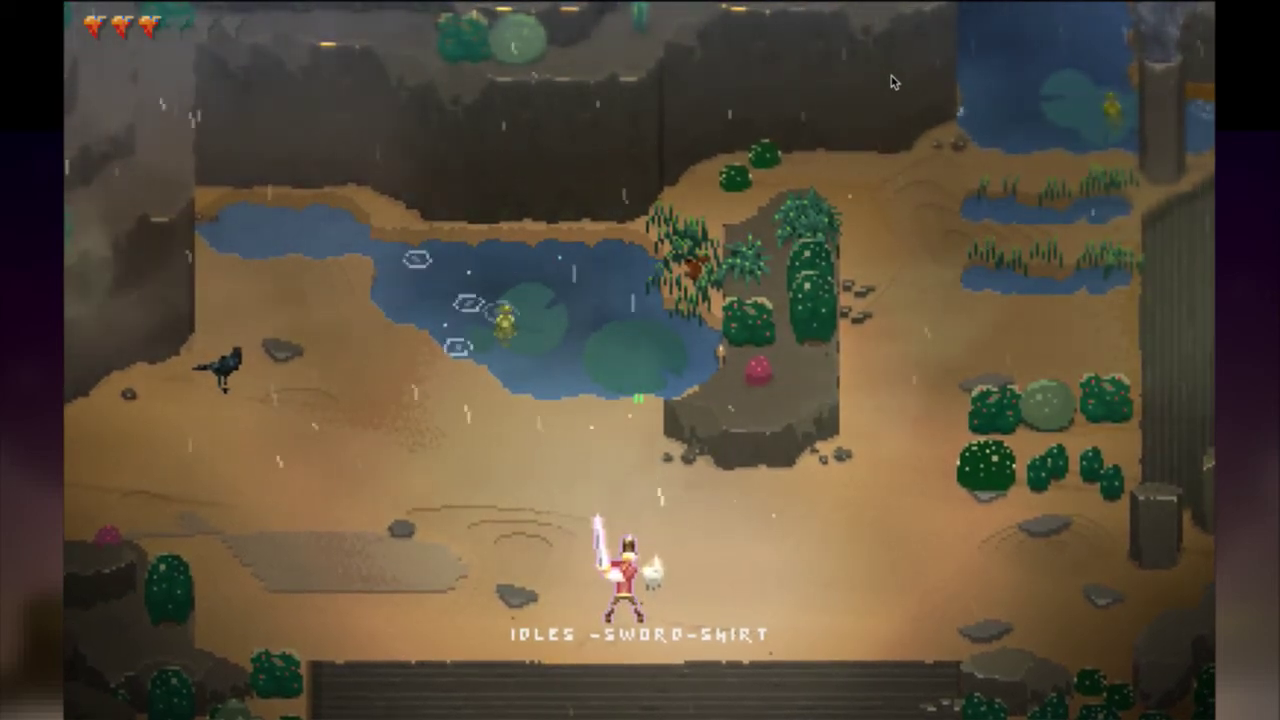
{"action": "key", "text": "space"}
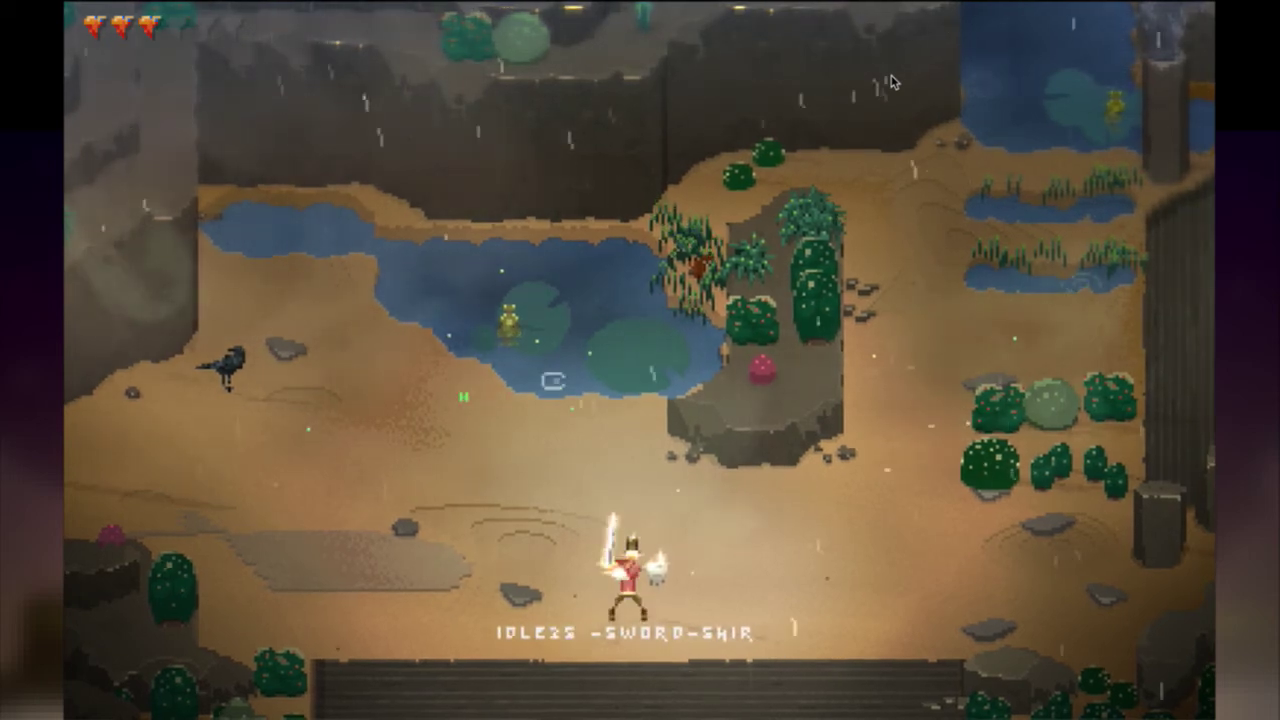
{"action": "key", "text": "x"}
{"action": "key", "text": "x"}
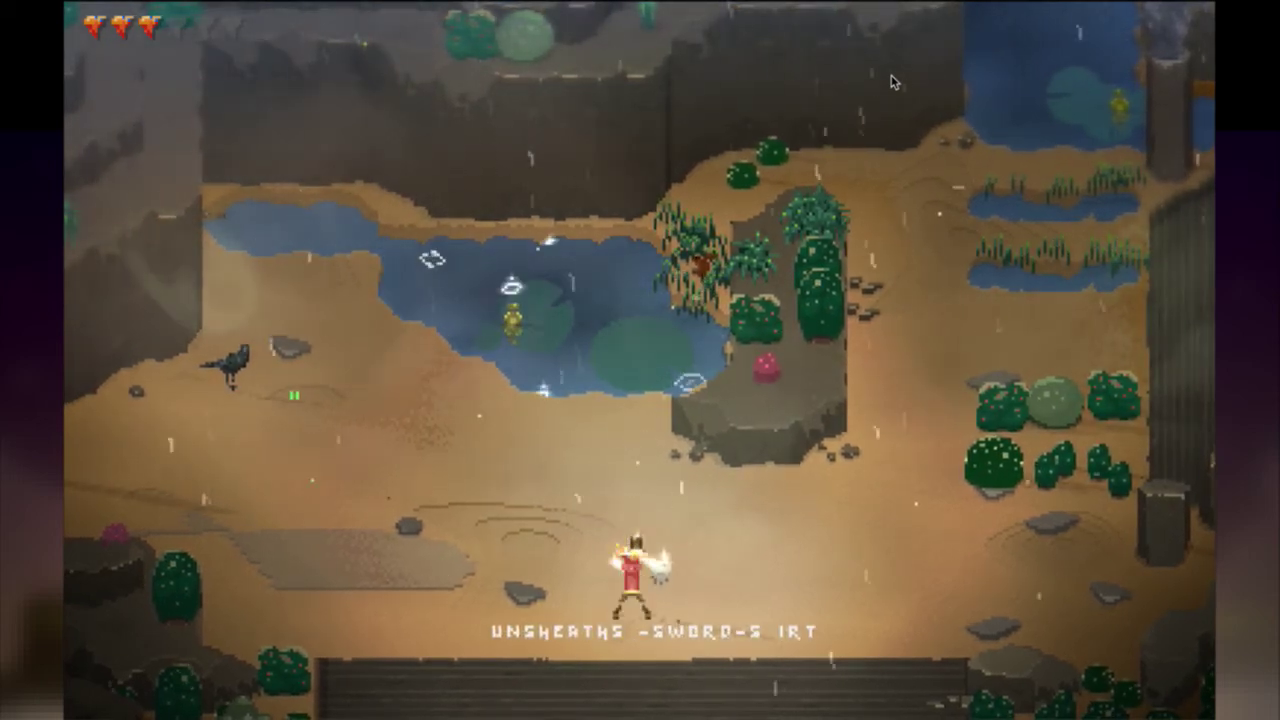
{"action": "key", "text": "super+Tab"}
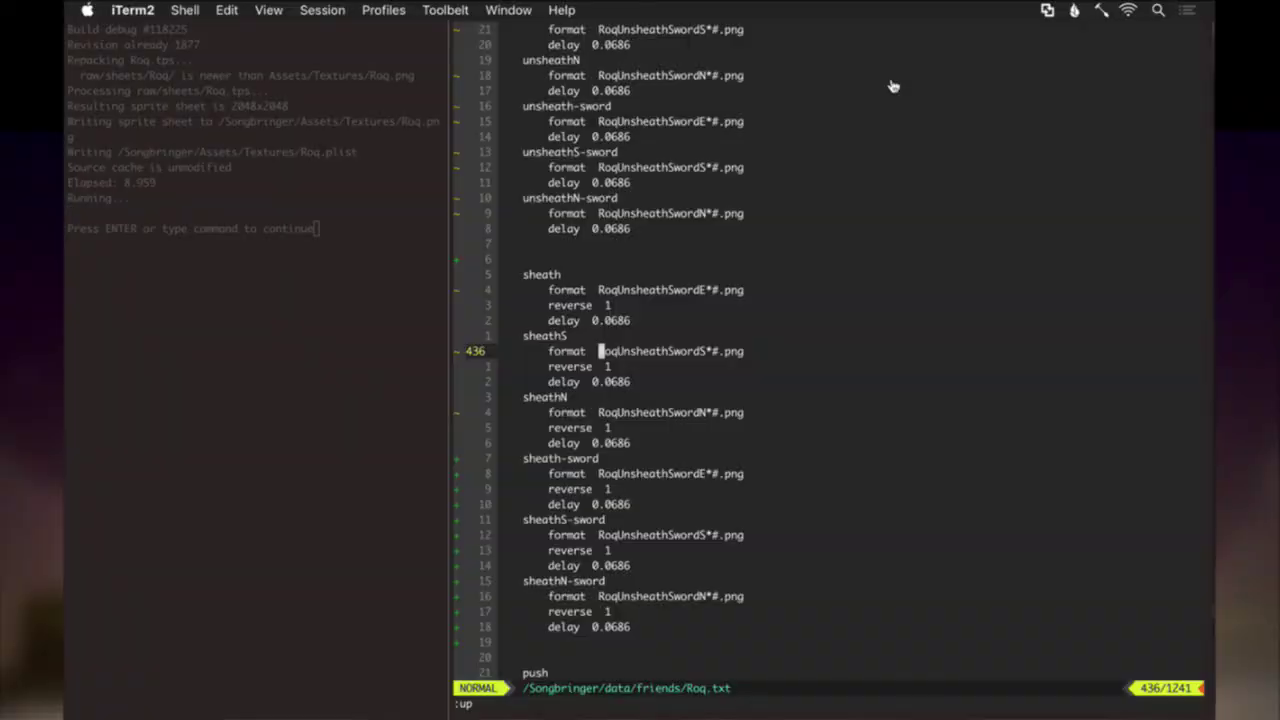
Examine the sheath and sheath-sword animation entries in Roq.txt.
{"action": "key", "text": "j"}
{"action": "key", "text": "j"}
{"action": "key", "text": "j"}
{"action": "key", "text": "j"}
{"action": "key", "text": "j"}
{"action": "key", "text": "j"}
{"action": "key", "text": "j"}
{"action": "key", "text": "j"}
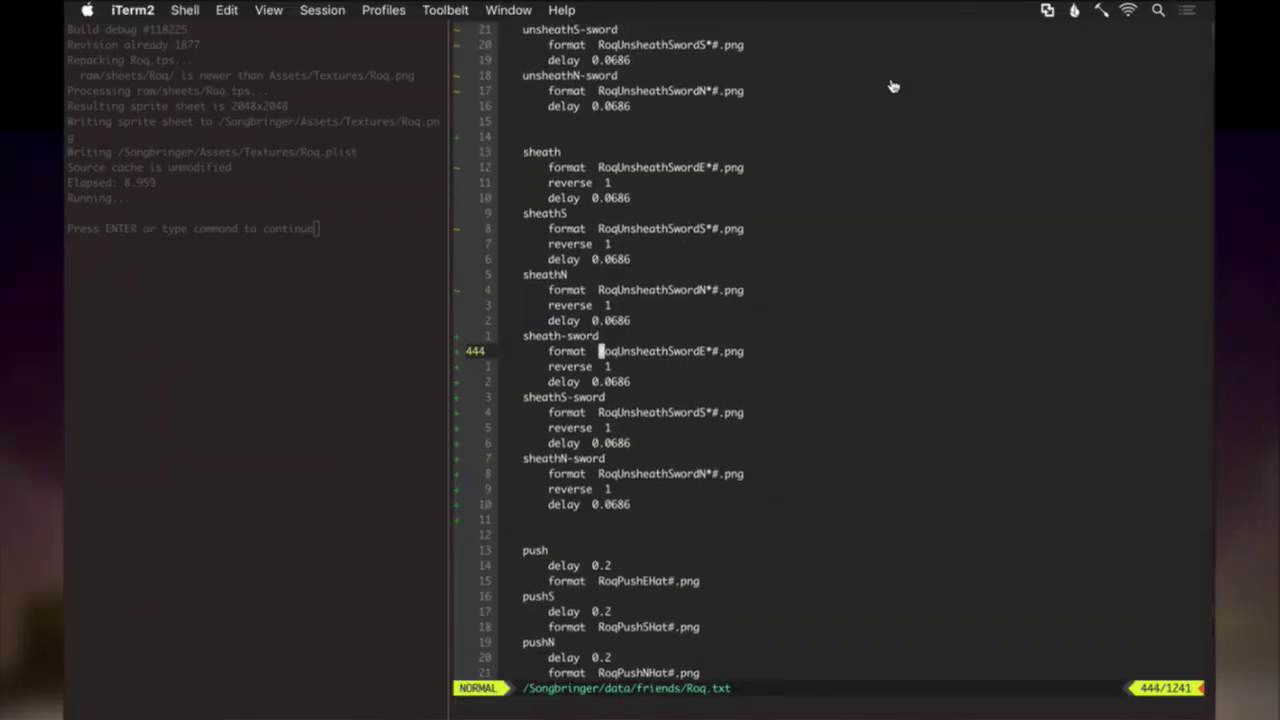
Suspend the make vim-data job in the other shell window, run gs and review the modified and untracked files.
{"action": "key", "text": "super+grave"}
{"action": "key", "text": "ctrl+z"}
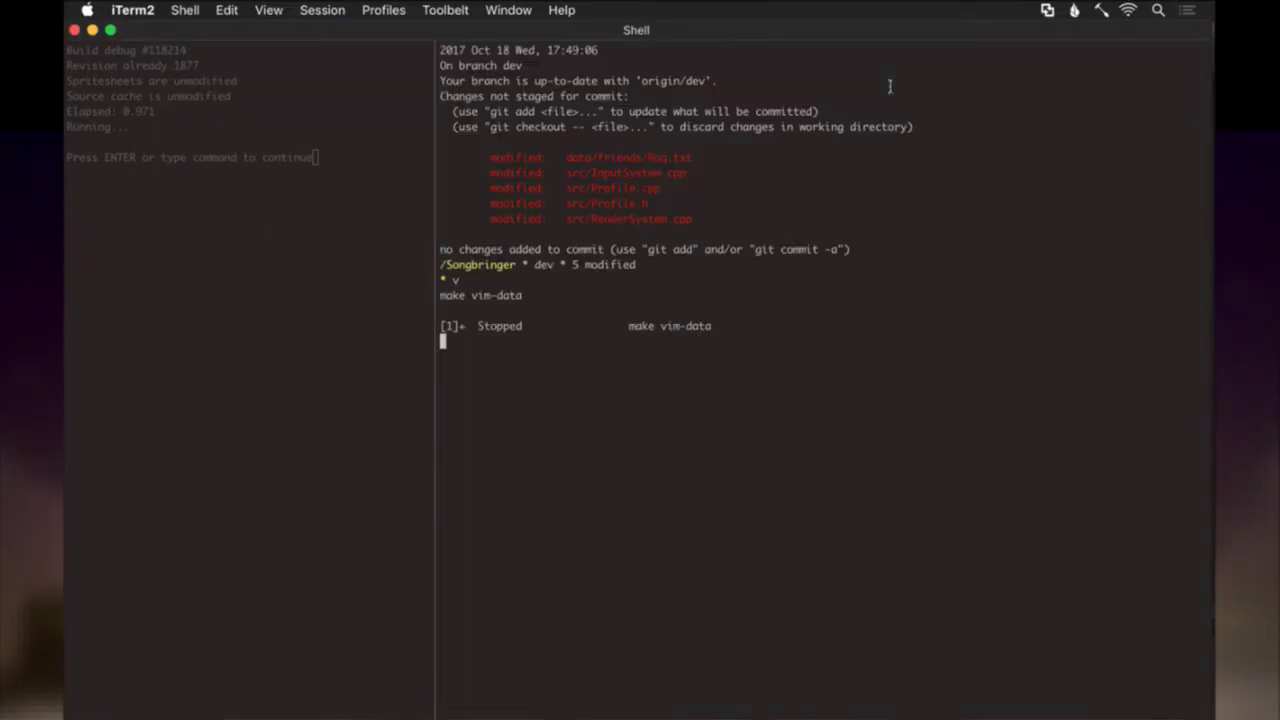
{"action": "type", "text": "gs"}
{"action": "key", "text": "Return"}
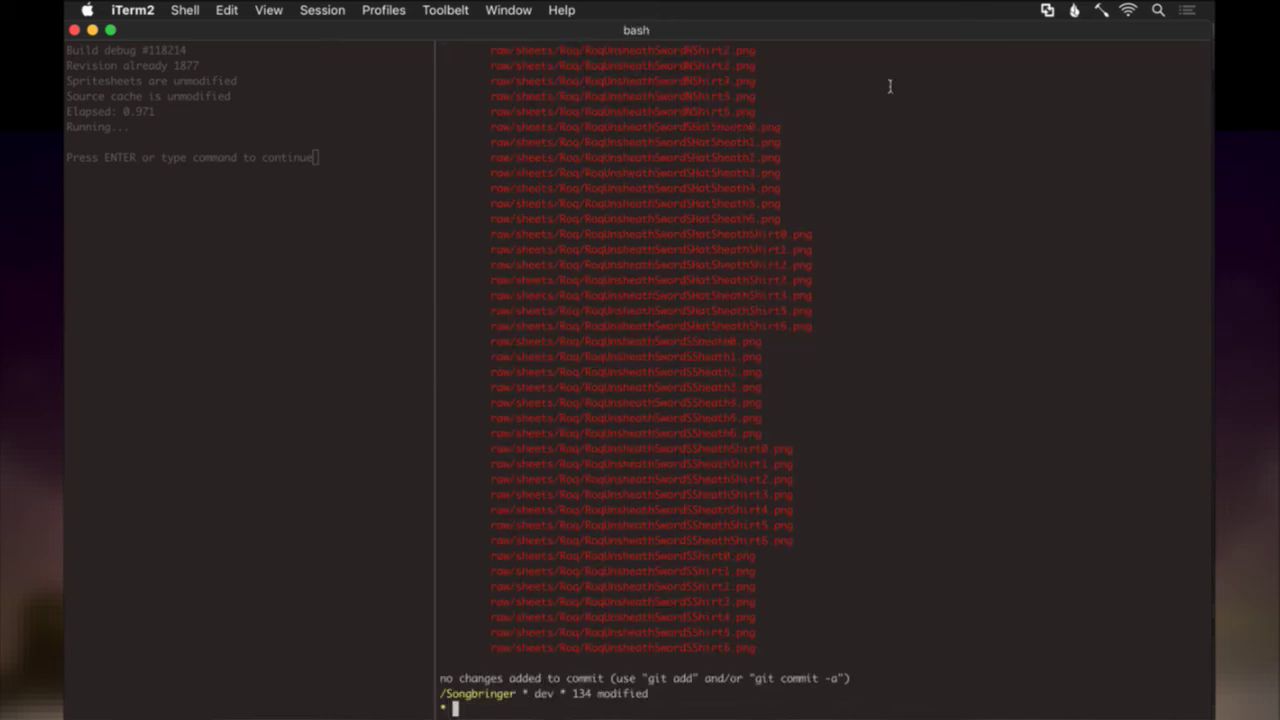
{"action": "scroll", "coordinate": [878, 514], "scroll_direction": "up", "scroll_amount": 5}
{"action": "scroll", "coordinate": [878, 514], "scroll_direction": "up", "scroll_amount": 8}
{"action": "scroll", "coordinate": [878, 514], "scroll_direction": "up", "scroll_amount": 4}
{"action": "scroll", "coordinate": [878, 514], "scroll_direction": "up", "scroll_amount": 8}
{"action": "scroll", "coordinate": [878, 514], "scroll_direction": "up", "scroll_amount": 14}
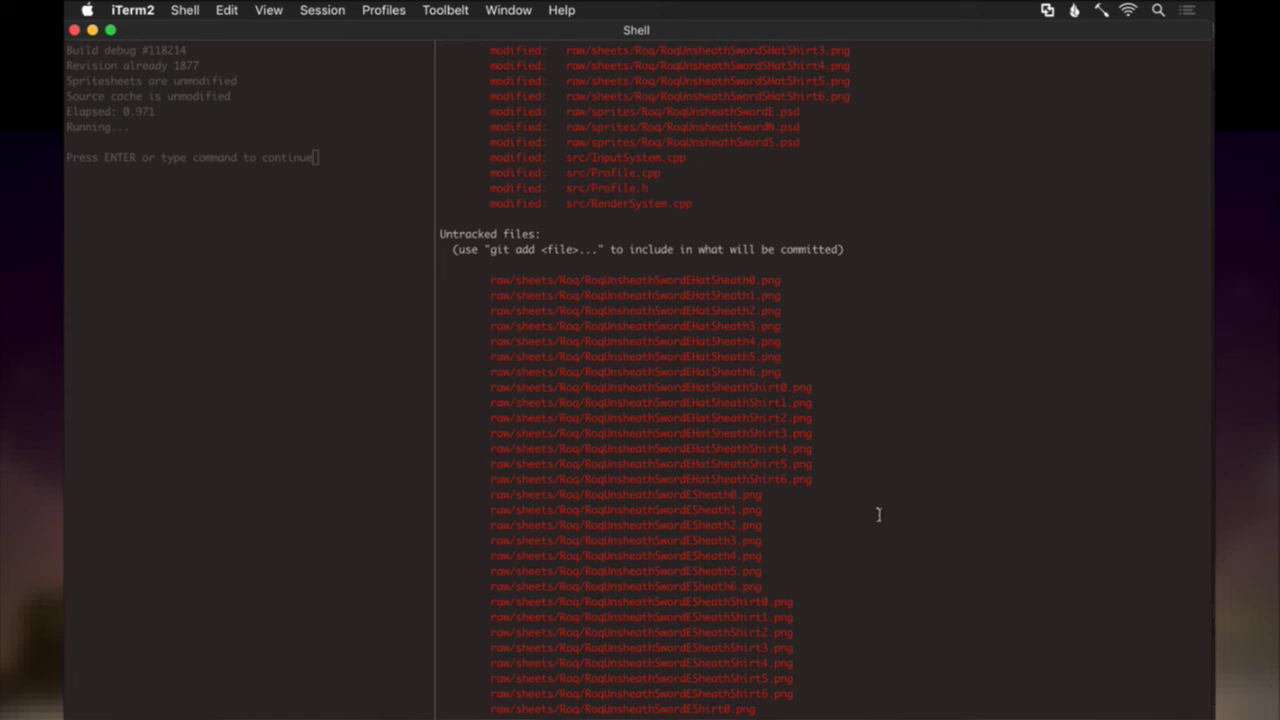
Stage the repository's changes by running ga.
{"action": "scroll", "coordinate": [878, 514], "scroll_direction": "down", "scroll_amount": 10}
{"action": "type", "text": "ga"}
{"action": "key", "text": "Return"}
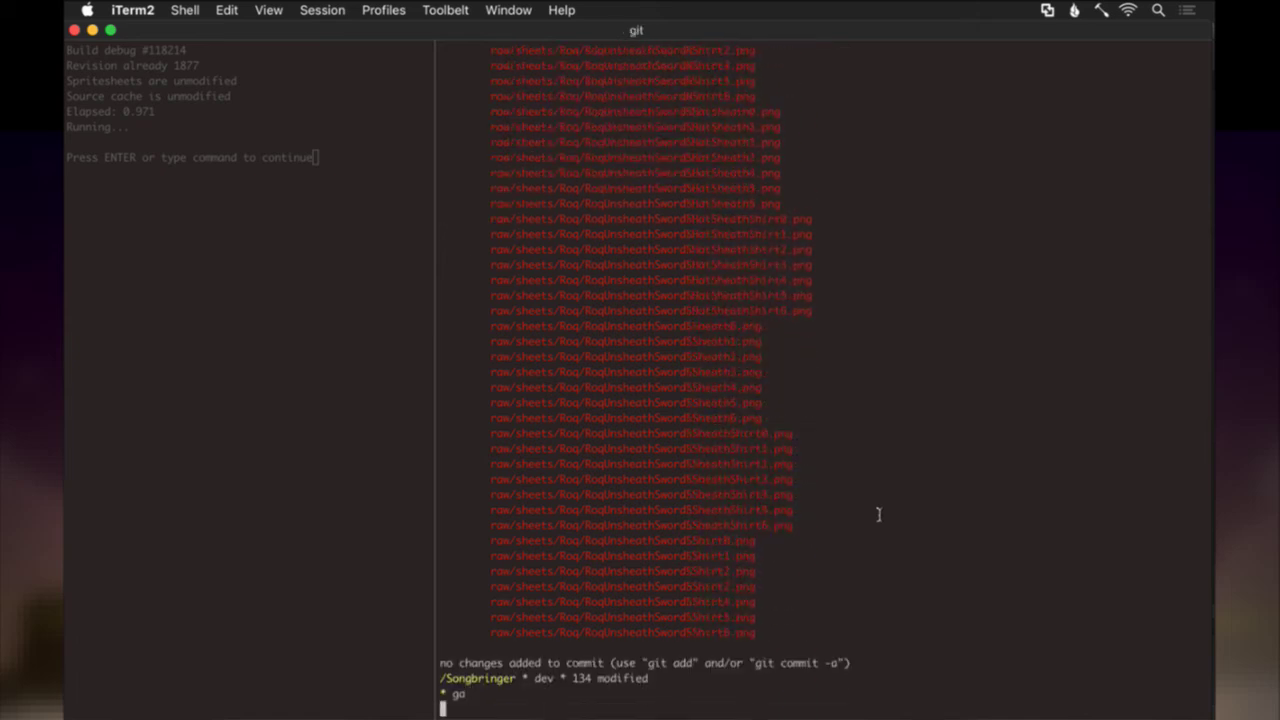
Start a git commit of the raw folder with a message beginning "Update Roq's unsh".
{"action": "type", "text": "gs"}
{"action": "key", "text": "BackSpace"}
{"action": "key", "text": "BackSpace"}
{"action": "type", "text": "git commit raw"}
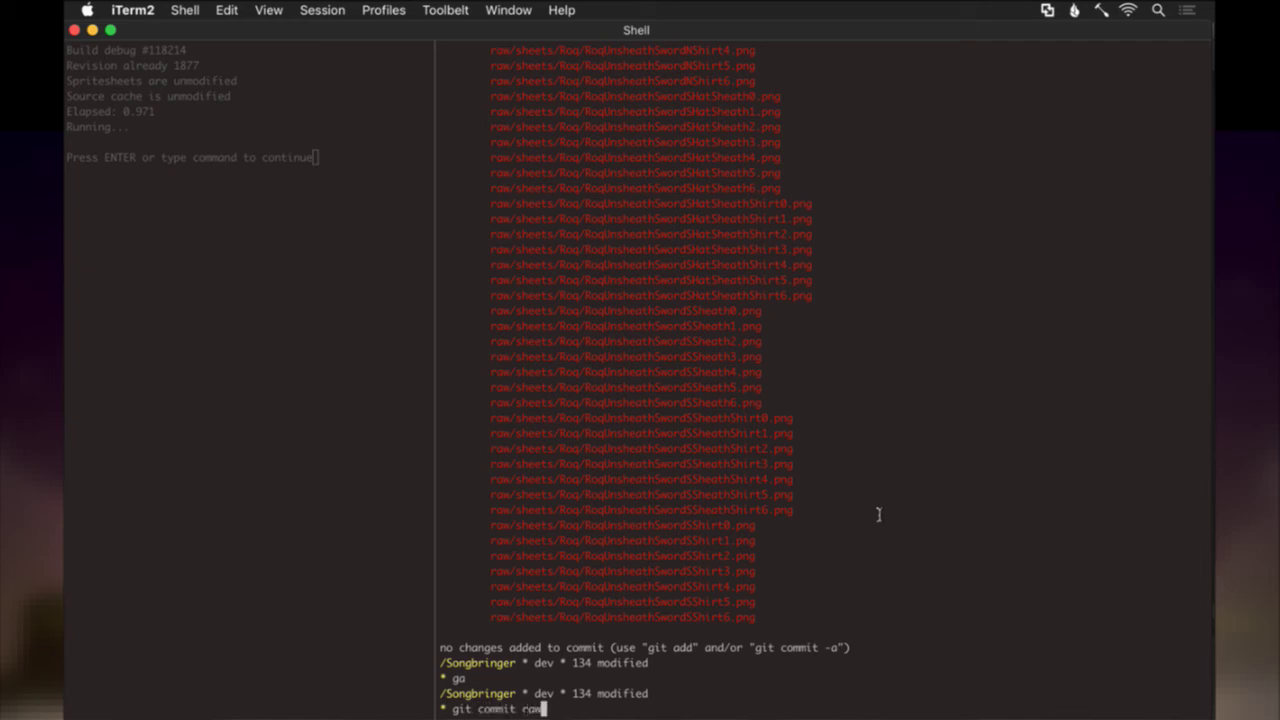
{"action": "key", "text": "Return"}
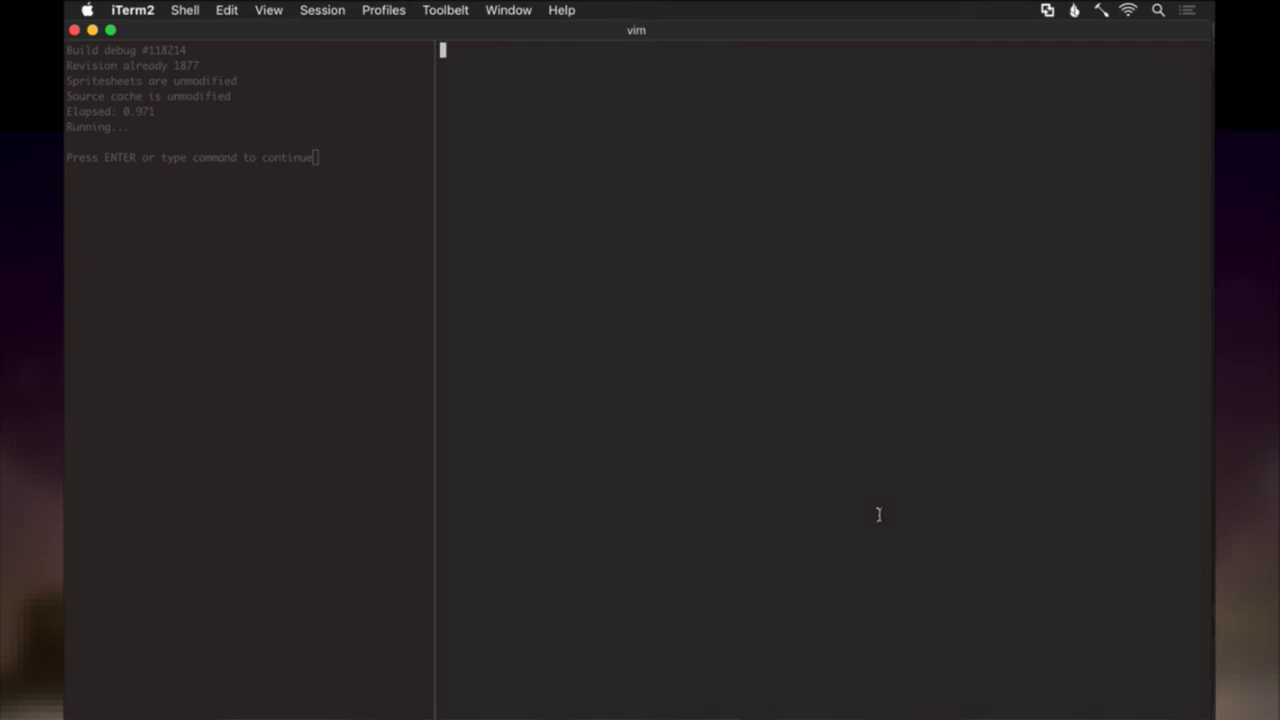
{"action": "type", "text": "iUpd"}
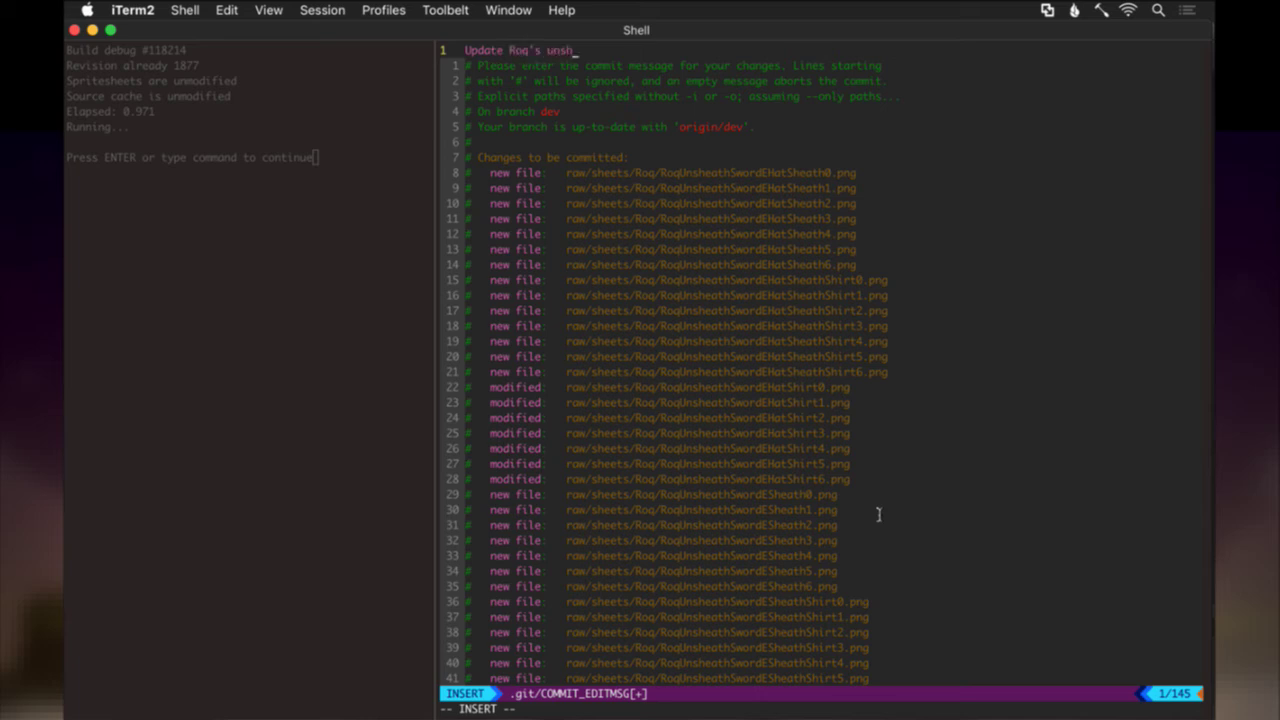
{"action": "type", "text": "s"}
{"action": "key", "text": "Escape"}
{"action": "type", "text": ":w"}
{"action": "key", "text": "Escape"}
Review the new and modified Roq sprite files listed in the commit message file.
{"action": "key", "text": "j"}
{"action": "key", "text": "j"}
{"action": "key", "text": "j"}
{"action": "key", "text": "j"}
{"action": "key", "text": "j"}
{"action": "key", "text": "j"}
{"action": "key", "text": "j"}
{"action": "key", "text": "j"}
{"action": "key", "text": "j"}
{"action": "key", "text": "j"}
{"action": "key", "text": "j"}
{"action": "key", "text": "j"}
{"action": "key", "text": "j"}
{"action": "key", "text": "j"}
{"action": "key", "text": "j"}
{"action": "key", "text": "j"}
{"action": "key", "text": "j"}
{"action": "key", "text": "j"}
{"action": "key", "text": "j"}
{"action": "key", "text": "j"}
{"action": "key", "text": "1"}
{"action": "key", "text": "0"}
{"action": "key", "text": "j"}
{"action": "key", "text": "1"}
{"action": "key", "text": "0"}
{"action": "key", "text": "j"}
{"action": "key", "text": "1"}
{"action": "key", "text": "0"}
{"action": "key", "text": "j"}
{"action": "key", "text": "1"}
{"action": "key", "text": "0"}
{"action": "key", "text": "j"}
{"action": "key", "text": "1"}
{"action": "key", "text": "0"}
{"action": "key", "text": "j"}
{"action": "key", "text": "1"}
{"action": "key", "text": "0"}
{"action": "key", "text": "j"}
{"action": "key", "text": "1"}
{"action": "key", "text": "0"}
{"action": "key", "text": "j"}
{"action": "key", "text": "1"}
{"action": "key", "text": "0"}
{"action": "key", "text": "j"}
{"action": "key", "text": "1"}
{"action": "key", "text": "0"}
{"action": "key", "text": "j"}
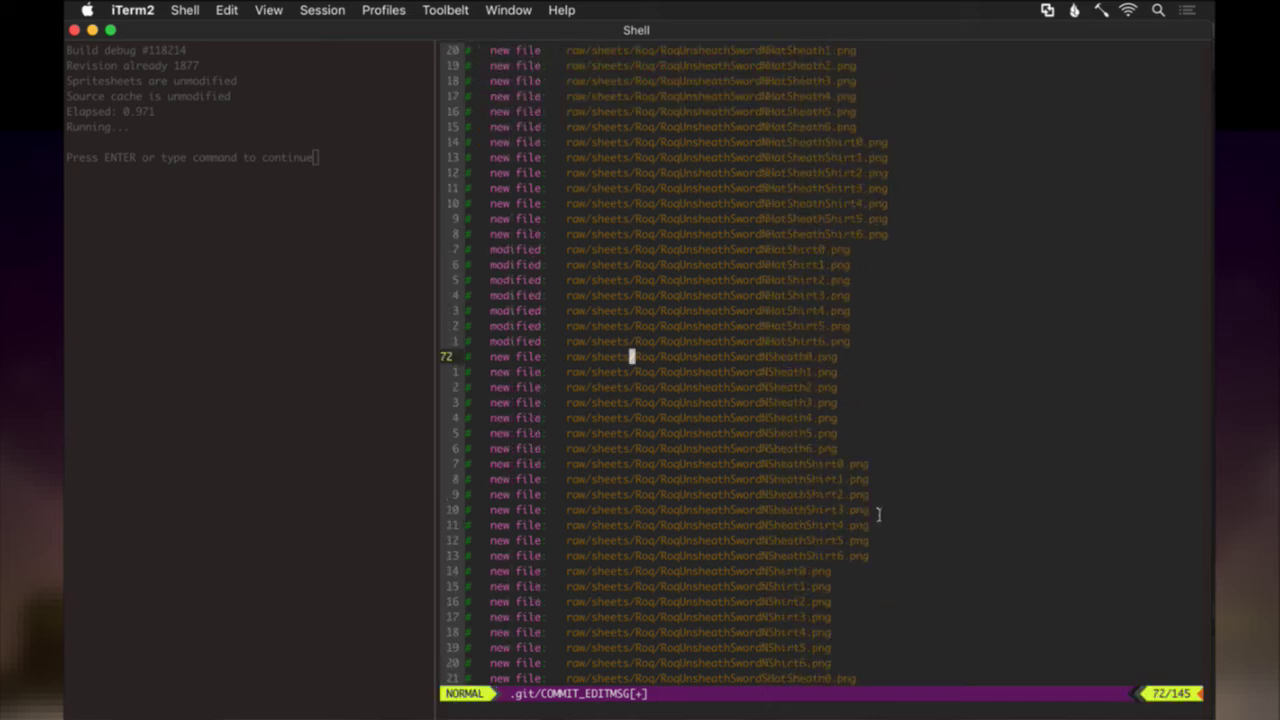
{"action": "key", "text": "1"}
{"action": "key", "text": "0"}
{"action": "key", "text": "j"}
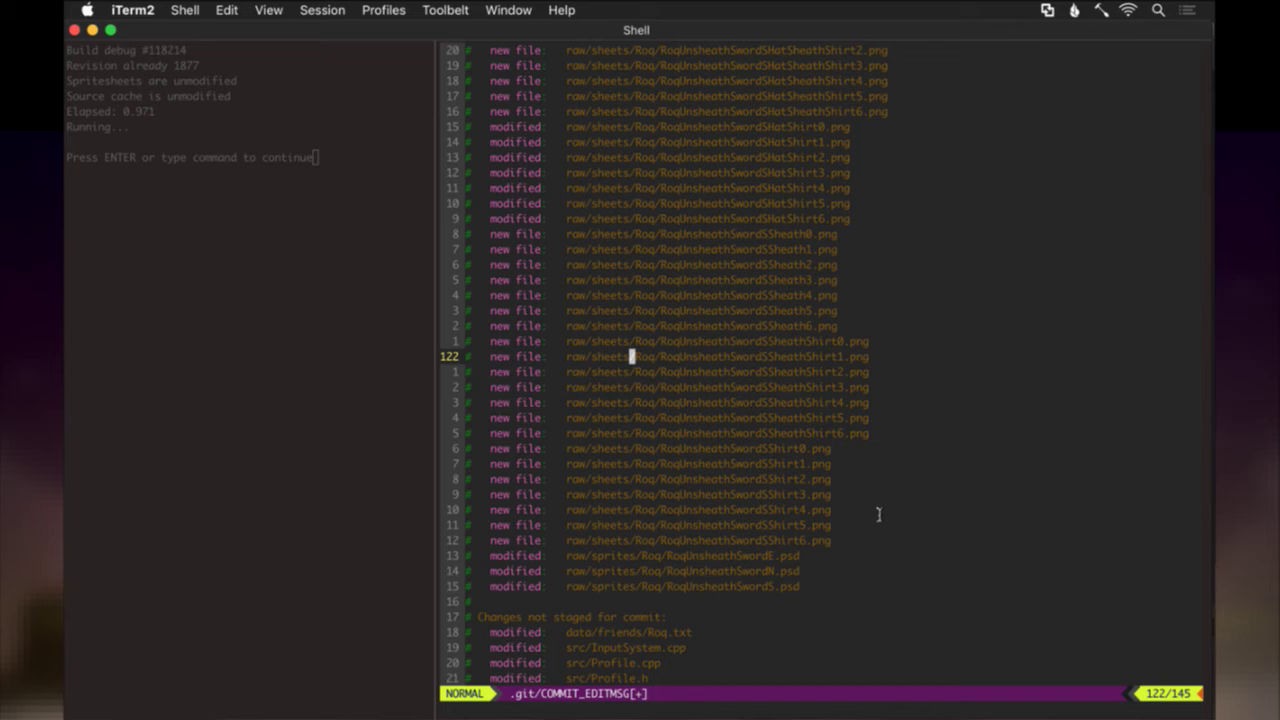
{"action": "key", "text": "1"}
{"action": "key", "text": "0"}
{"action": "key", "text": "k"}
{"action": "key", "text": "1"}
{"action": "key", "text": "0"}
{"action": "key", "text": "k"}
{"action": "key", "text": "1"}
{"action": "key", "text": "0"}
{"action": "key", "text": "k"}
{"action": "key", "text": "1"}
{"action": "key", "text": "0"}
{"action": "key", "text": "k"}
{"action": "key", "text": "1"}
{"action": "key", "text": "0"}
{"action": "key", "text": "k"}
{"action": "key", "text": "1"}
{"action": "key", "text": "0"}
{"action": "key", "text": "k"}
{"action": "key", "text": "1"}
{"action": "key", "text": "0"}
{"action": "key", "text": "k"}
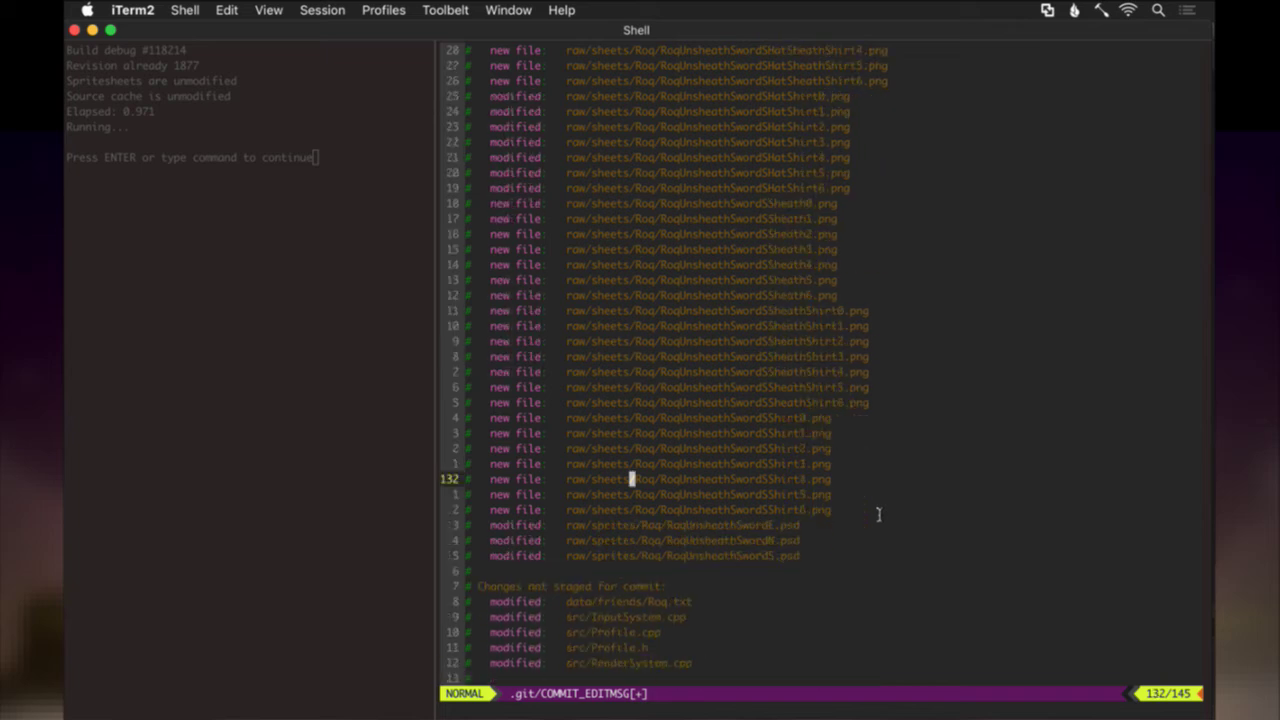
Save and close the commit message to complete the commit, and push it by running gp.
{"action": "type", "text": "wq"}
{"action": "key", "text": "Return"}
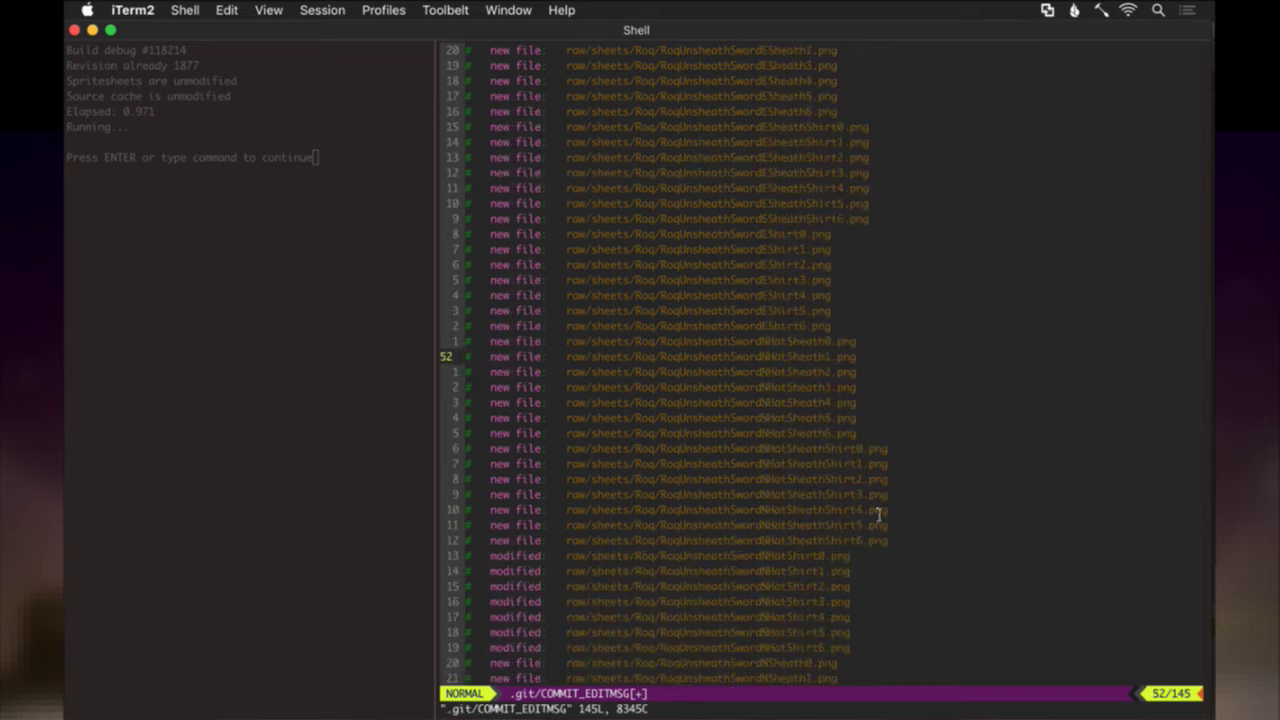
{"action": "type", "text": "gp"}
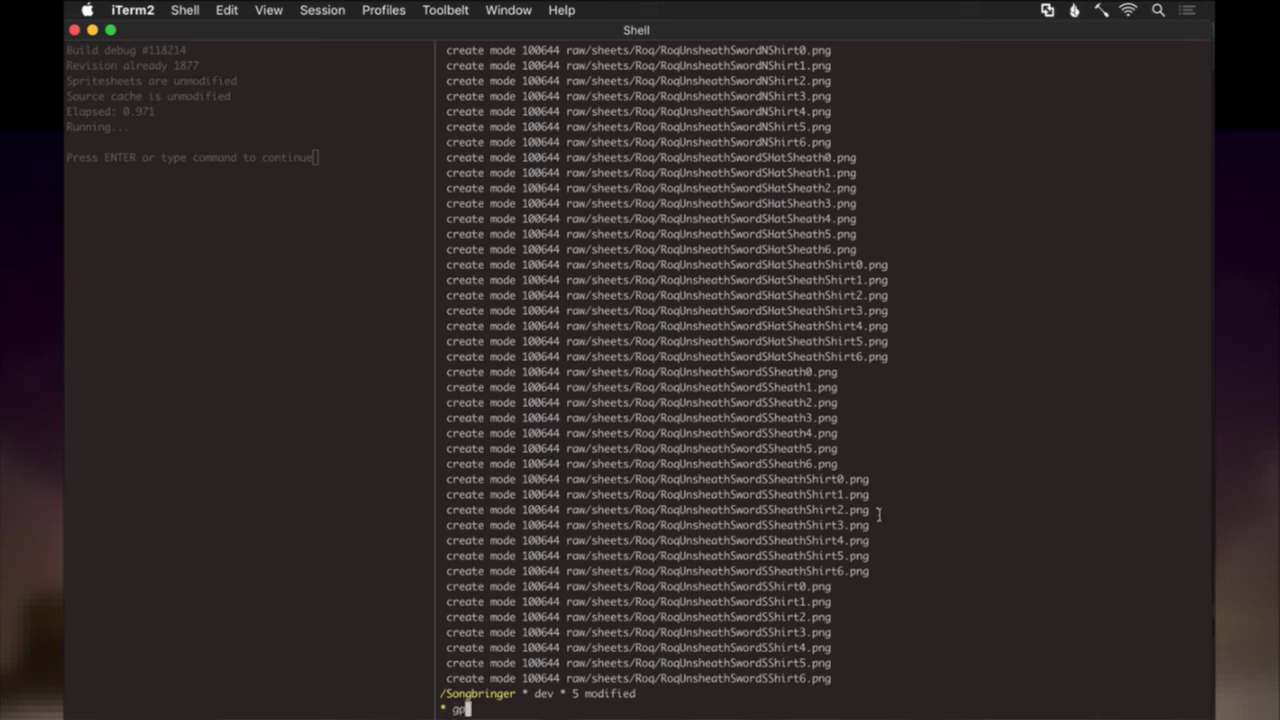
{"action": "key", "text": "Return"}
Switch to Photoshop and close the RoqUnsheathSwordE, RoqUnsheathSwordN and RoqUnsheathSwordS documents.
{"action": "key", "text": "super+grave"}
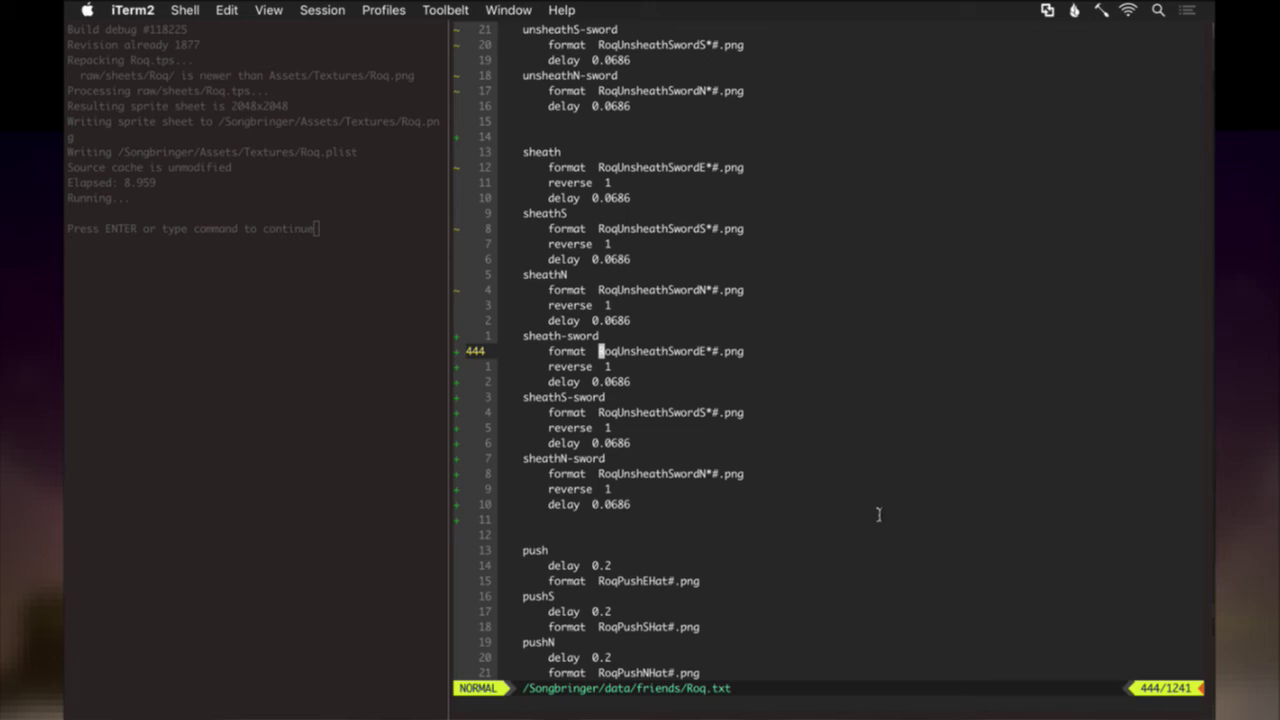
{"action": "key", "text": "super+Tab"}
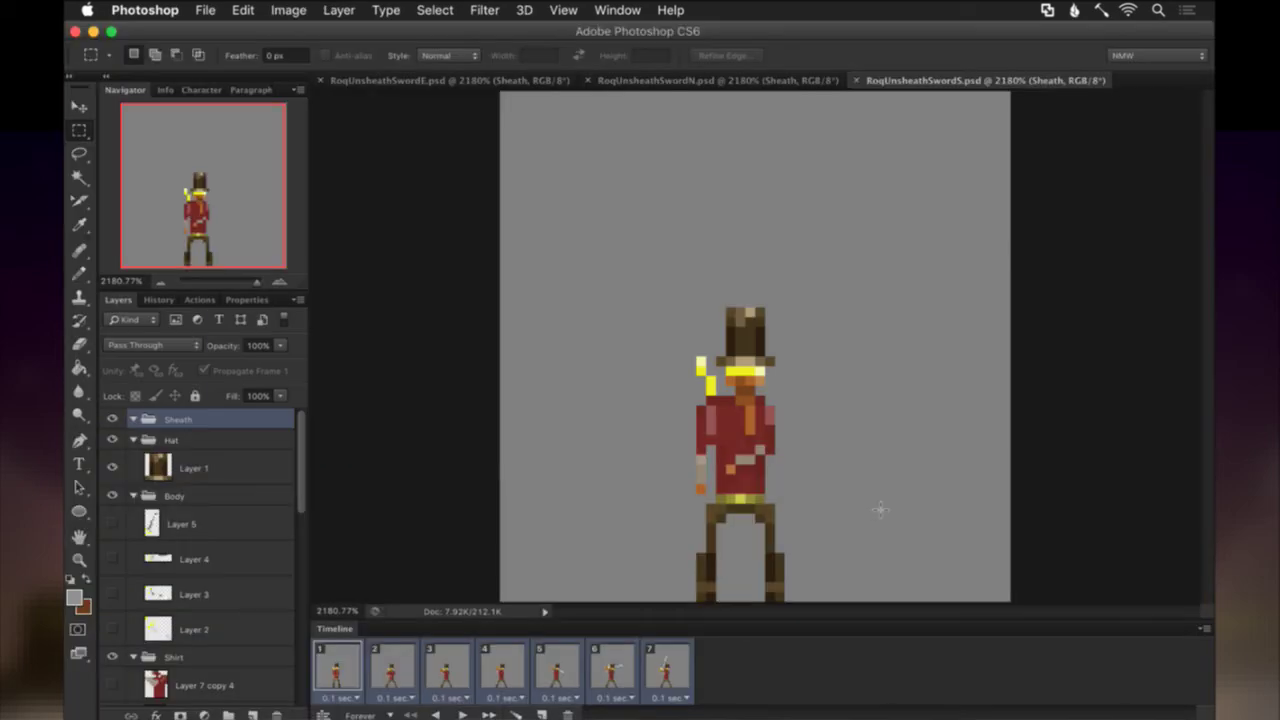
{"action": "key", "text": "super+w"}
{"action": "key", "text": "super+w"}
{"action": "key", "text": "super+w"}
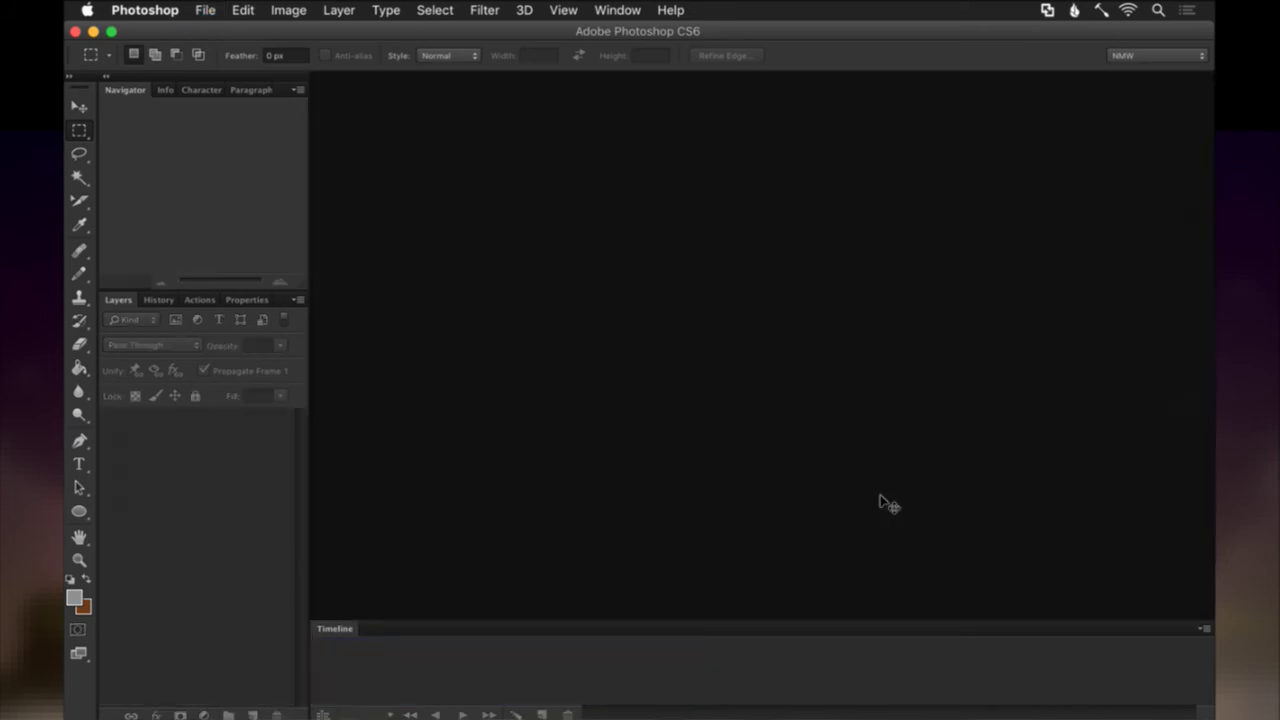
Return to Roq.txt in iTerm2 and delete the push-hatless, pushS-hatless and pushN-hatless animation entries.
{"action": "key", "text": "super+Tab"}
{"action": "key", "text": "super+Tab"}
{"action": "key", "text": "super+shift+Tab"}
{"action": "key", "text": "super+grave"}
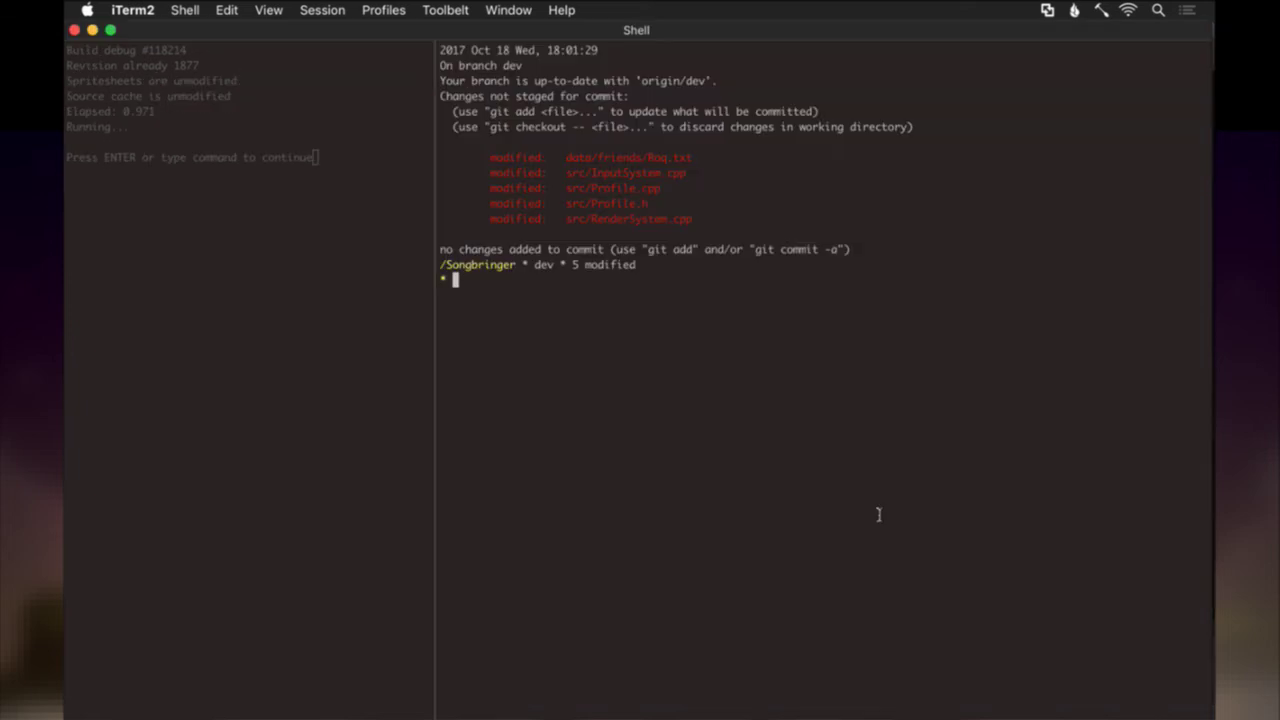
{"action": "key", "text": "super+grave"}
{"action": "scroll", "coordinate": [878, 514], "scroll_direction": "down", "scroll_amount": 6}
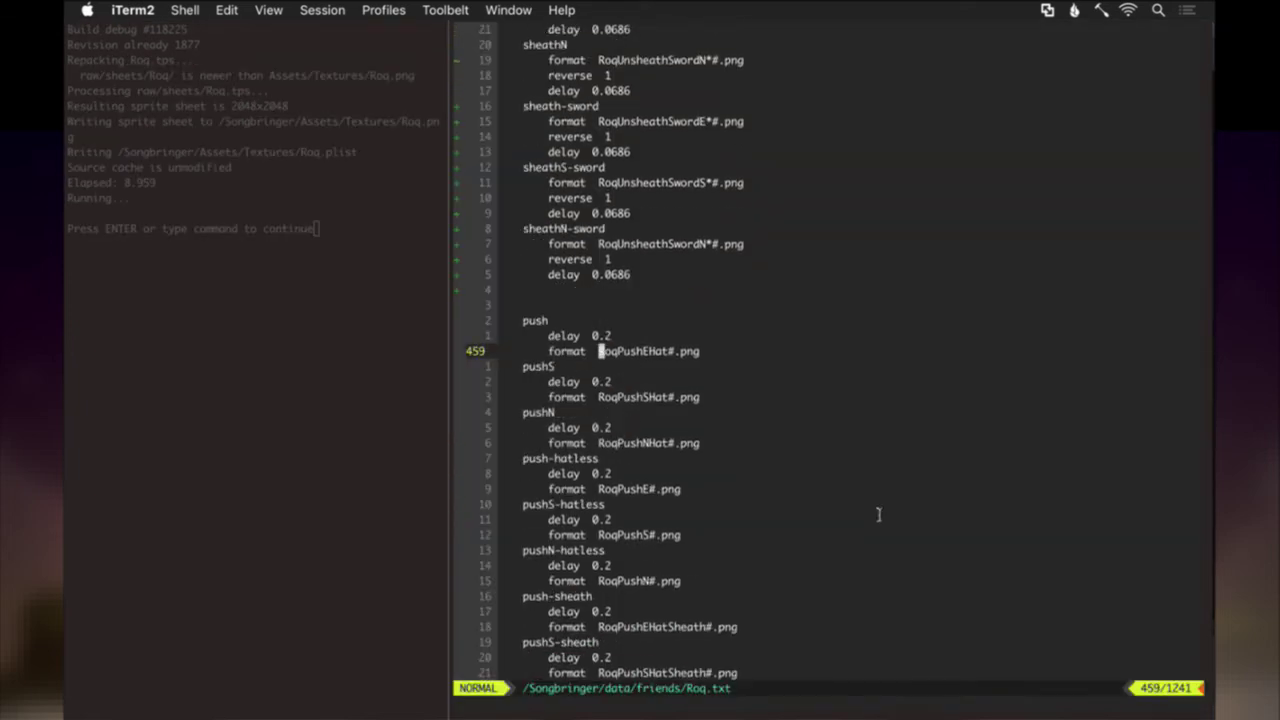
{"action": "scroll", "coordinate": [878, 514], "scroll_direction": "down", "scroll_amount": 6}
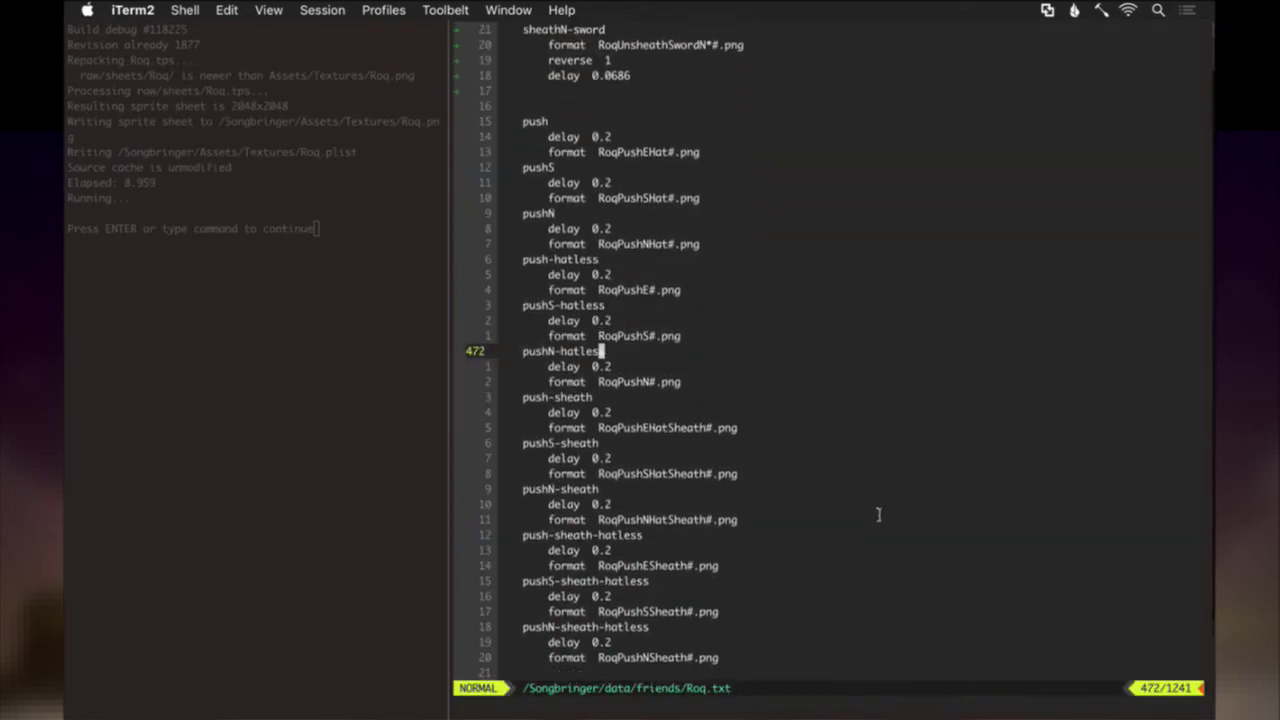
{"action": "scroll", "coordinate": [878, 514], "scroll_direction": "up", "scroll_amount": 5}
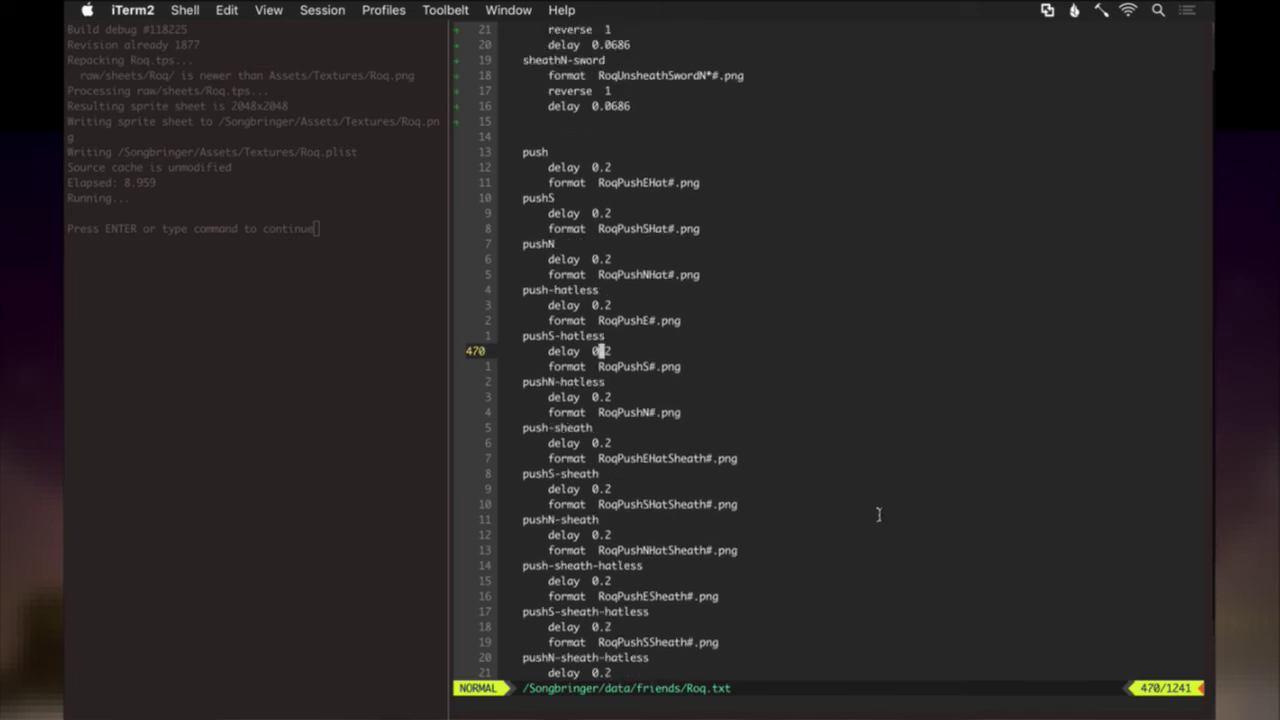
{"action": "key", "text": "shift+v"}
{"action": "scroll", "coordinate": [878, 514], "scroll_direction": "down", "scroll_amount": 3}
{"action": "key", "text": "d"}
Delete all push sheath and sheath-hatless entries, add a blank line before the hurt entries, and save Roq.txt.
{"action": "key", "text": "shift+v"}
{"action": "scroll", "coordinate": [878, 514], "scroll_direction": "down", "scroll_amount": 2}
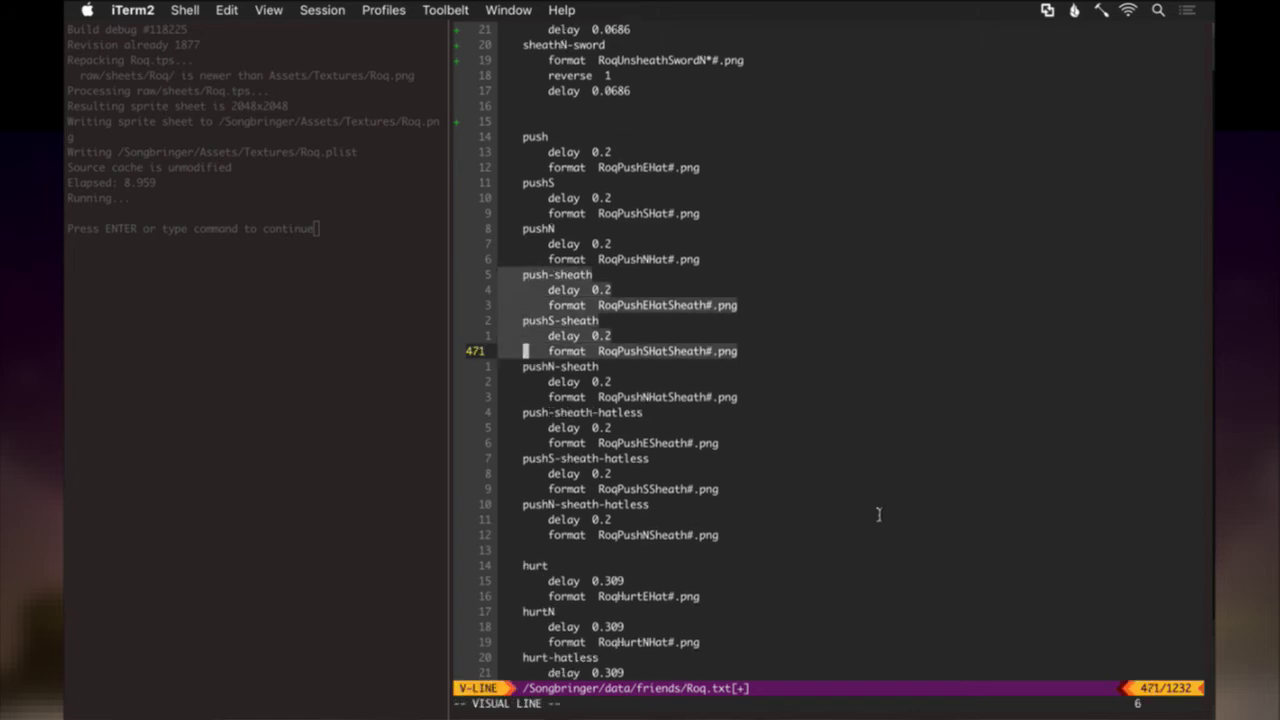
{"action": "scroll", "coordinate": [878, 514], "scroll_direction": "down", "scroll_amount": 4}
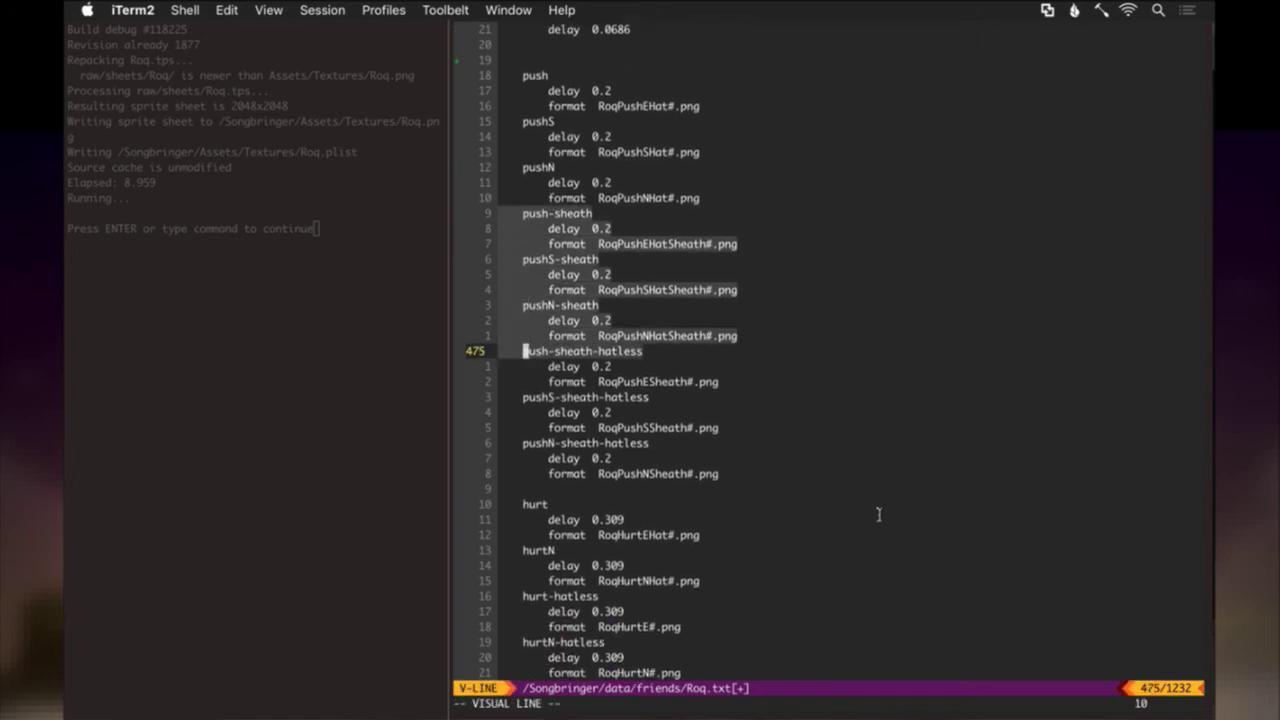
{"action": "key", "text": "j"}
{"action": "key", "text": "d"}
{"action": "key", "text": "O"}
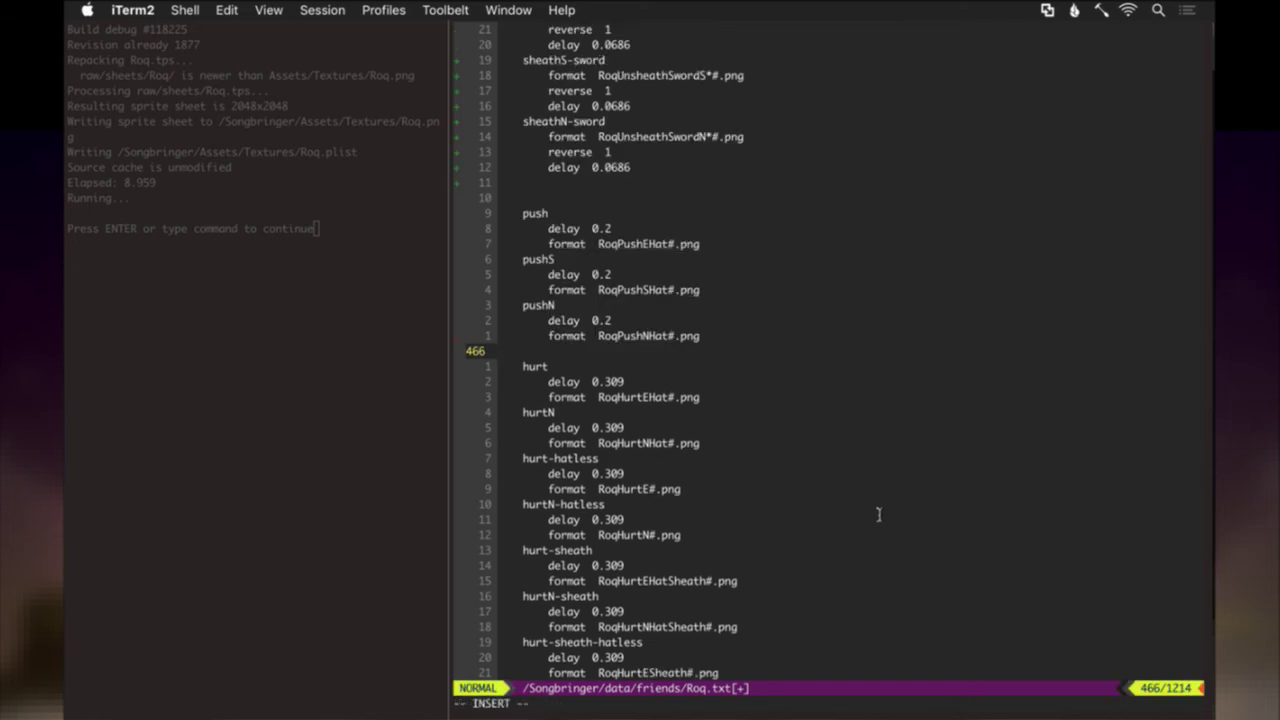
{"action": "key", "text": "Escape"}
{"action": "type", "text": ":w"}
{"action": "key", "text": "Return"}
Set the push, pushS and pushN formats to RoqPushE*#.png, RoqPushS*#.png and RoqPushN*#.png, and save Roq.txt.
{"action": "scroll", "coordinate": [878, 514], "scroll_direction": "up", "scroll_amount": 4}
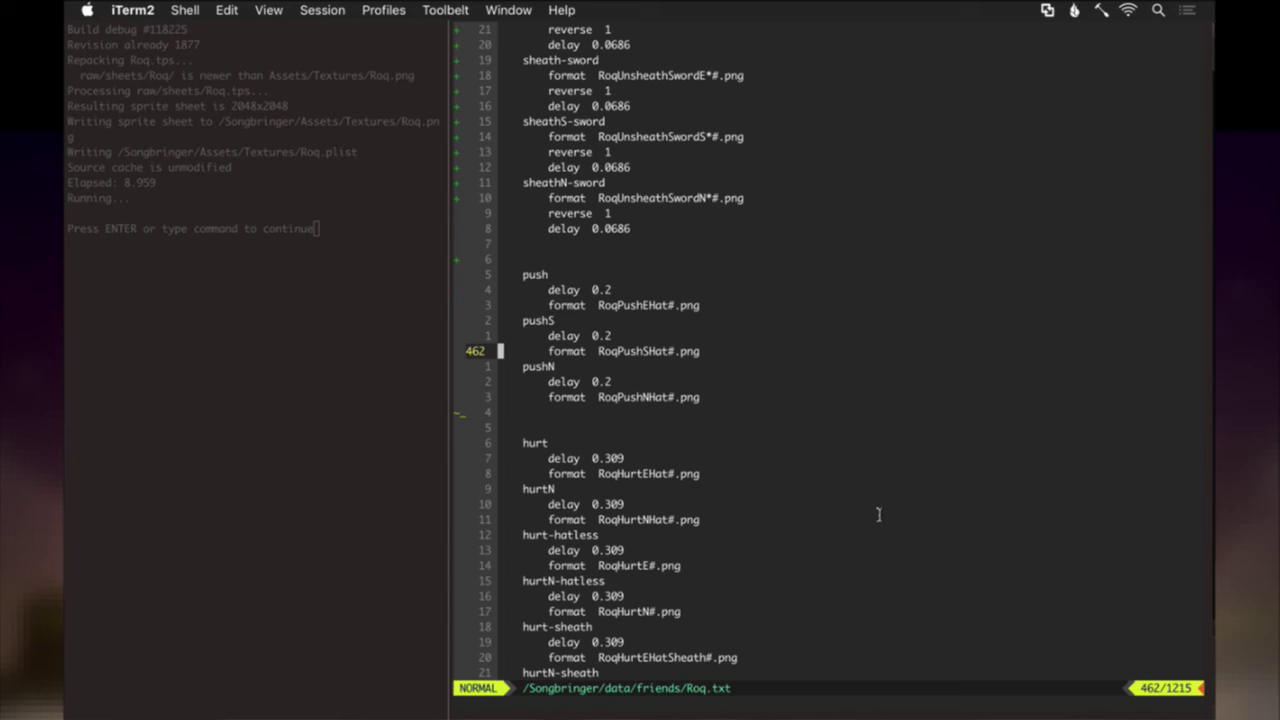
{"action": "key", "text": "k"}
{"action": "key", "text": "k"}
{"action": "key", "text": "k"}
{"action": "key", "text": "k"}
{"action": "key", "text": "k"}
{"action": "key", "text": "n"}
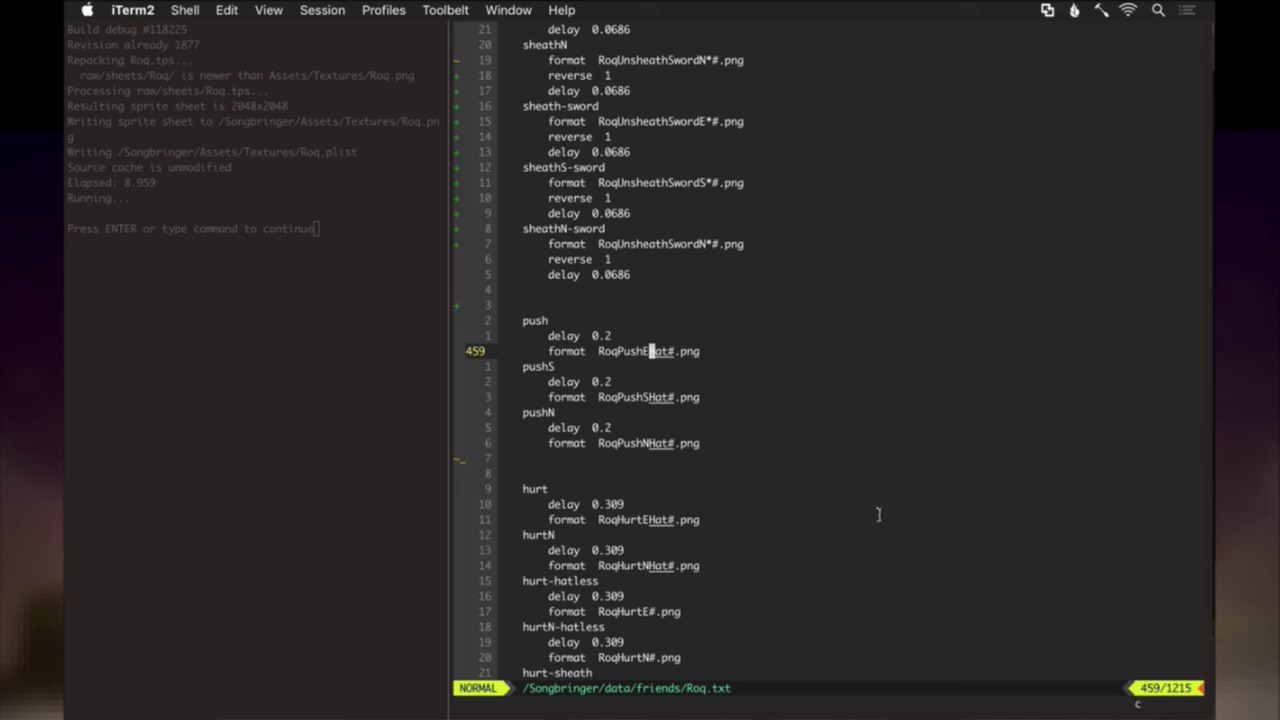
{"action": "key", "text": "w"}
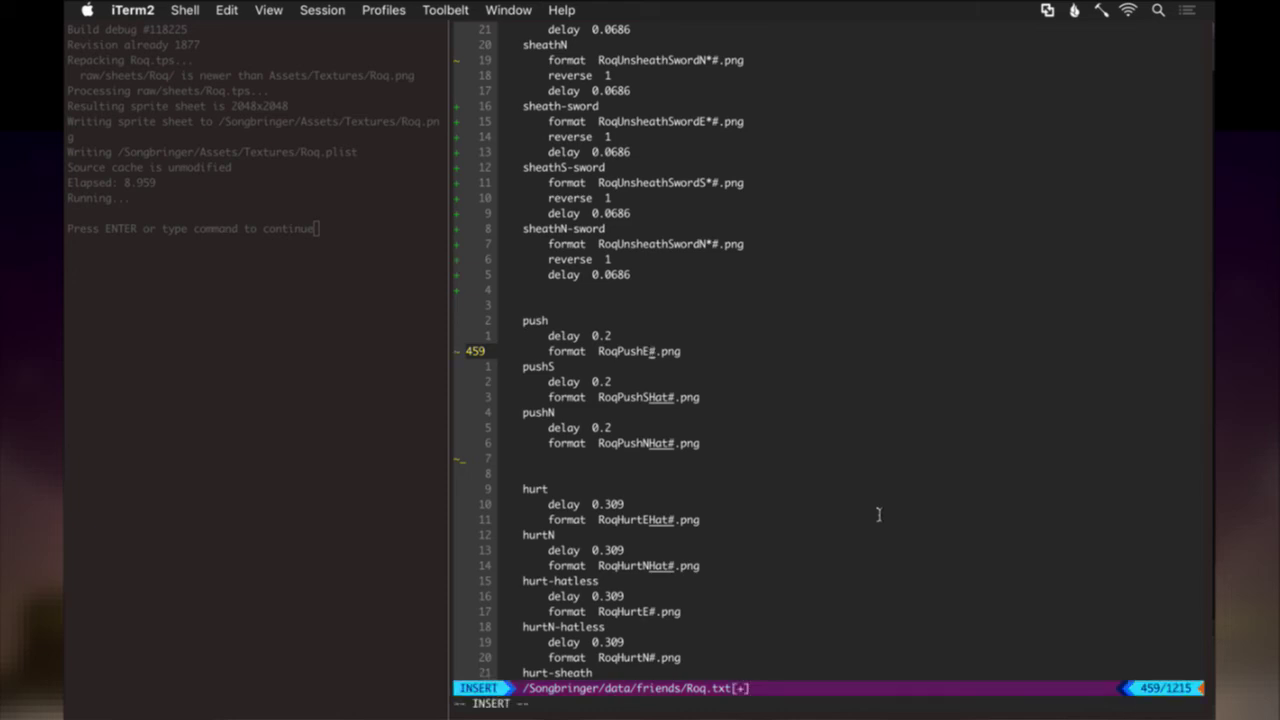
{"action": "type", "text": "*"}
{"action": "key", "text": "Escape"}
{"action": "key", "text": "n"}
{"action": "key", "text": "period"}
{"action": "key", "text": "n"}
{"action": "key", "text": "period"}
{"action": "type", "text": ":w"}
{"action": "key", "text": "Return"}
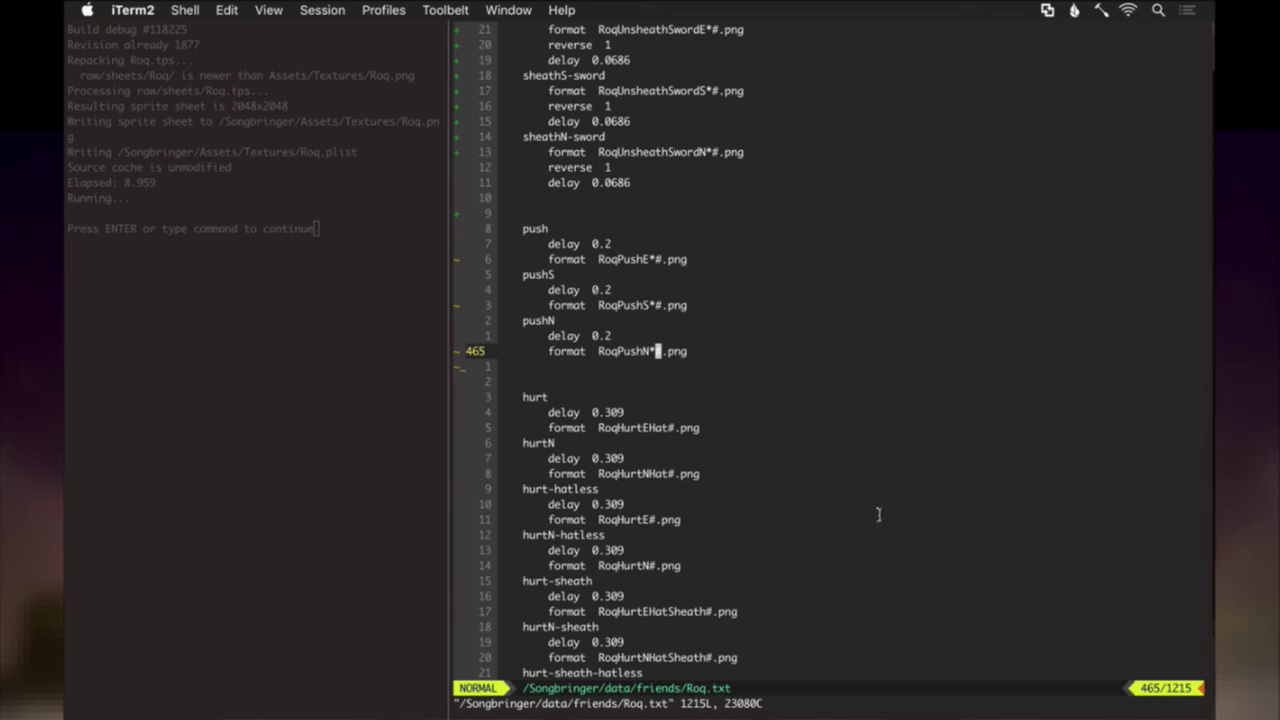
Switch to Finder and open RoqPushE.psd, RoqPushN.psd and RoqPushS.psd from the Roq folder in Photoshop.
{"action": "key", "text": "super+Tab"}
{"action": "key", "text": "super+Tab"}
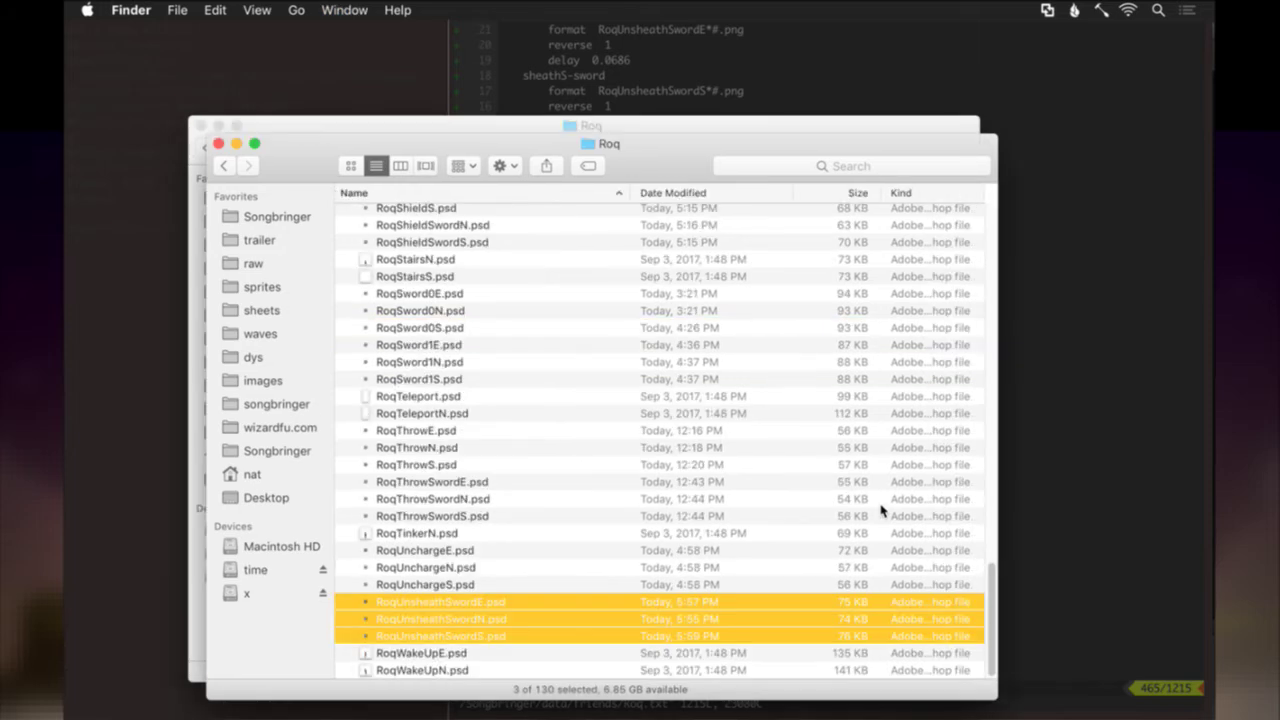
{"action": "scroll", "coordinate": [476, 513], "scroll_direction": "up", "scroll_amount": 10}
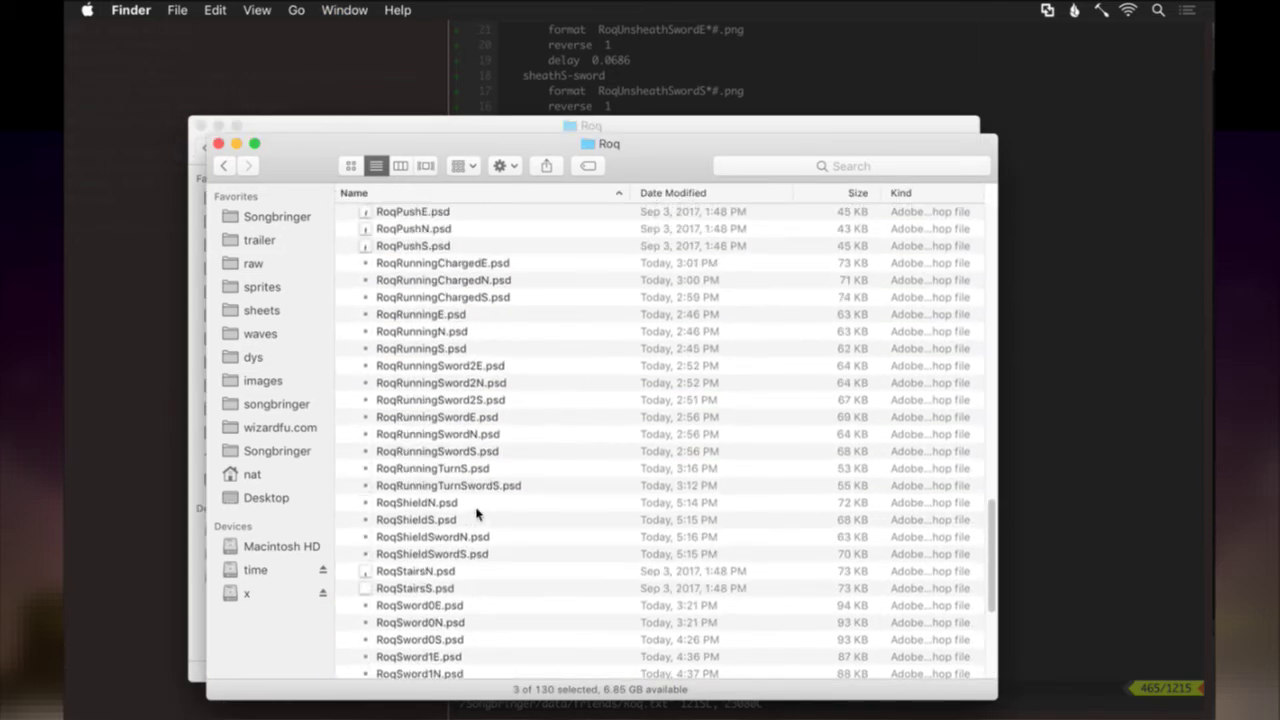
{"action": "scroll", "coordinate": [476, 513], "scroll_direction": "up", "scroll_amount": 5}
{"action": "left_click", "coordinate": [463, 394]}
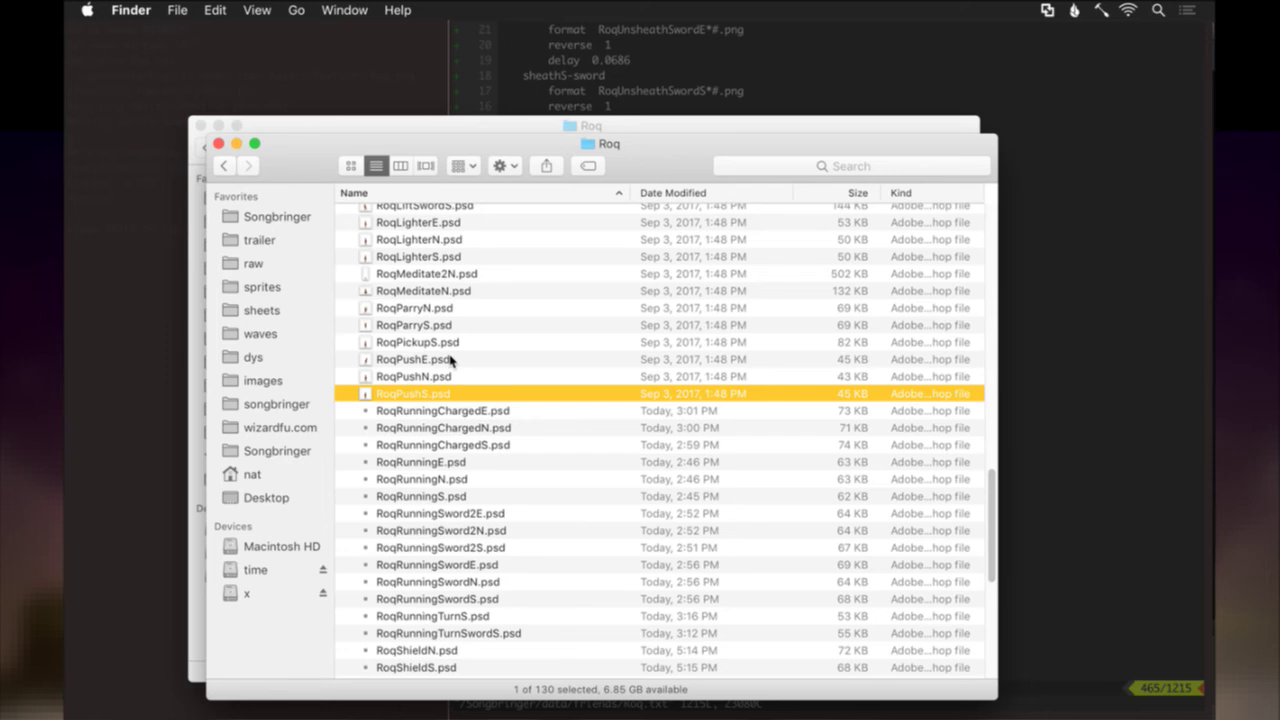
{"action": "left_click", "coordinate": [451, 361], "text": "shift"}
{"action": "right_click", "coordinate": [451, 361]}
{"action": "mouse_move", "coordinate": [642, 362]}
{"action": "left_click", "coordinate": [731, 360]}
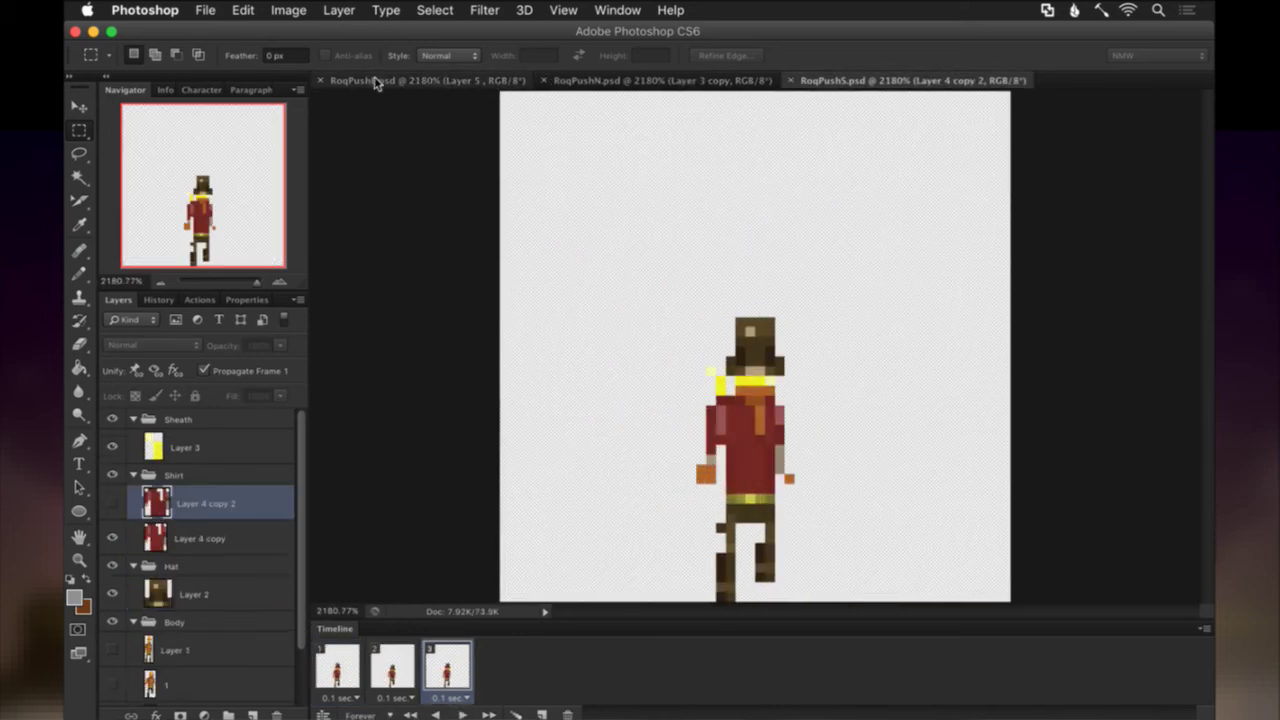
Show the Color Fill 1 copy 4 layer in all three frames of RoqPushS.psd and save the document.
{"action": "left_click", "coordinate": [345, 668], "text": "shift"}
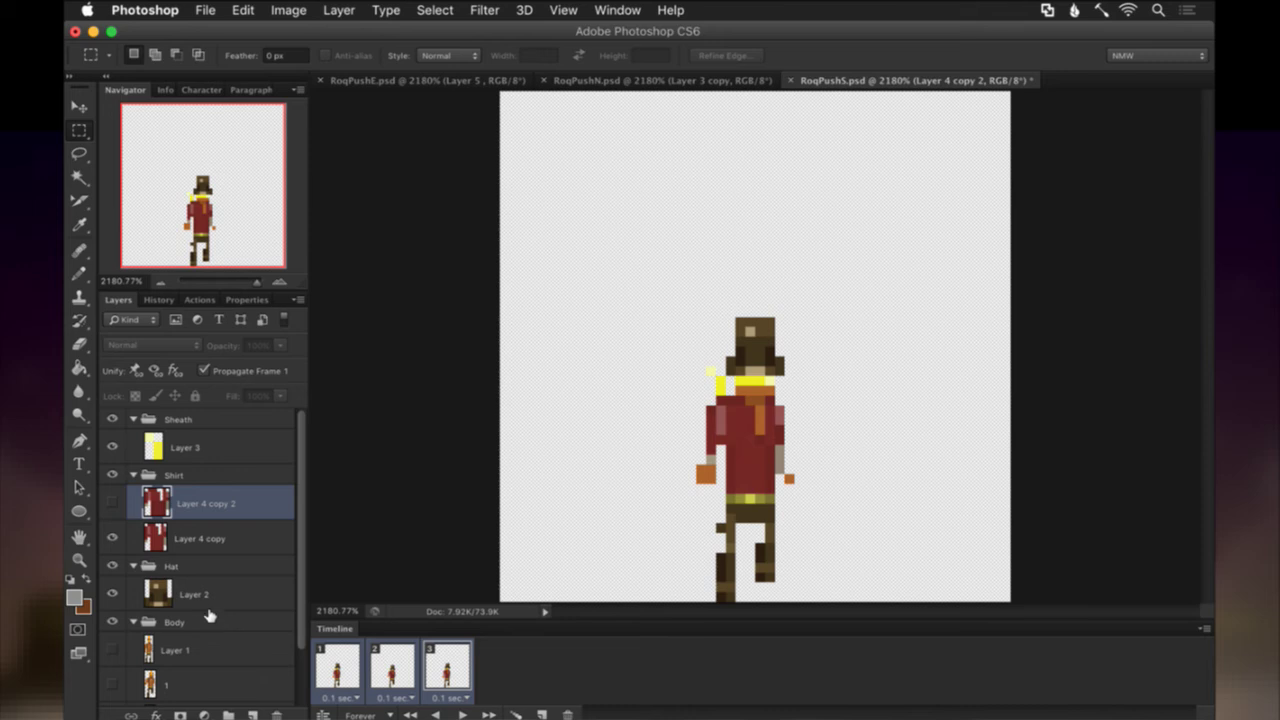
{"action": "scroll", "coordinate": [205, 615], "scroll_direction": "down", "scroll_amount": 3}
{"action": "left_click", "coordinate": [113, 686]}
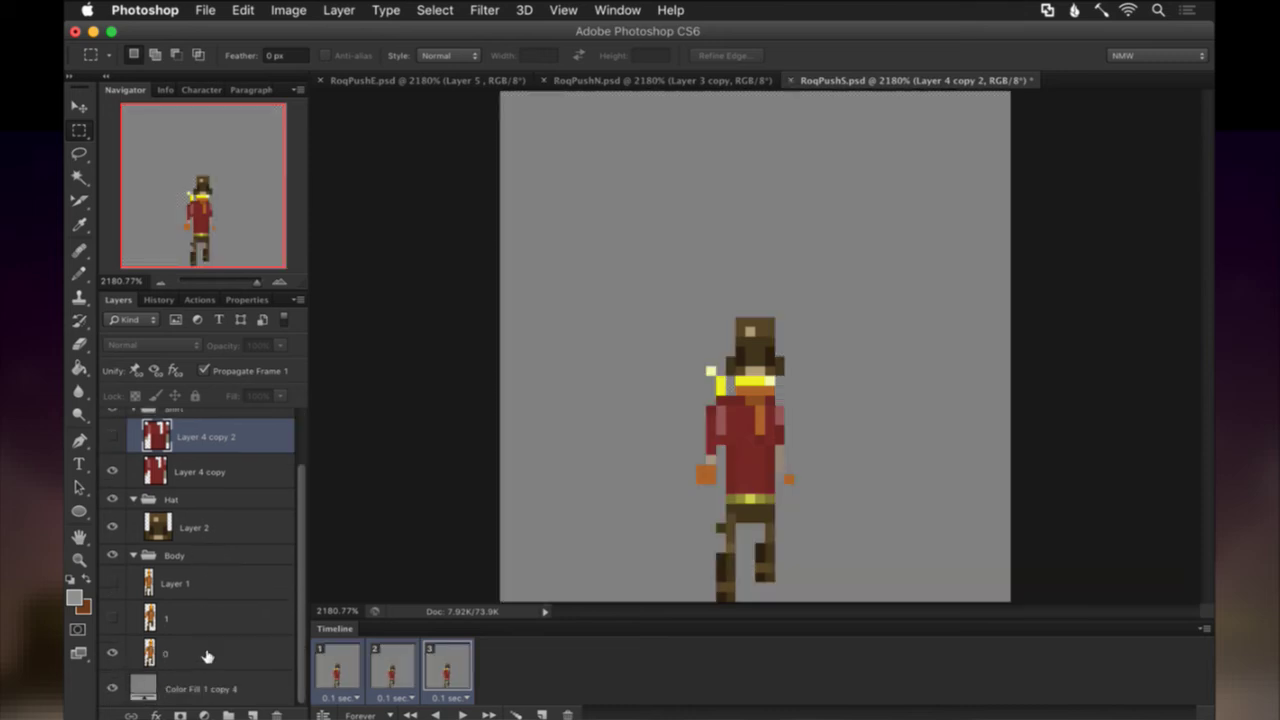
{"action": "key", "text": "super+s"}
Show the Color Fill 1 copy 4 layer in all three frames of RoqPushE.psd and save the document.
{"action": "left_click", "coordinate": [416, 79]}
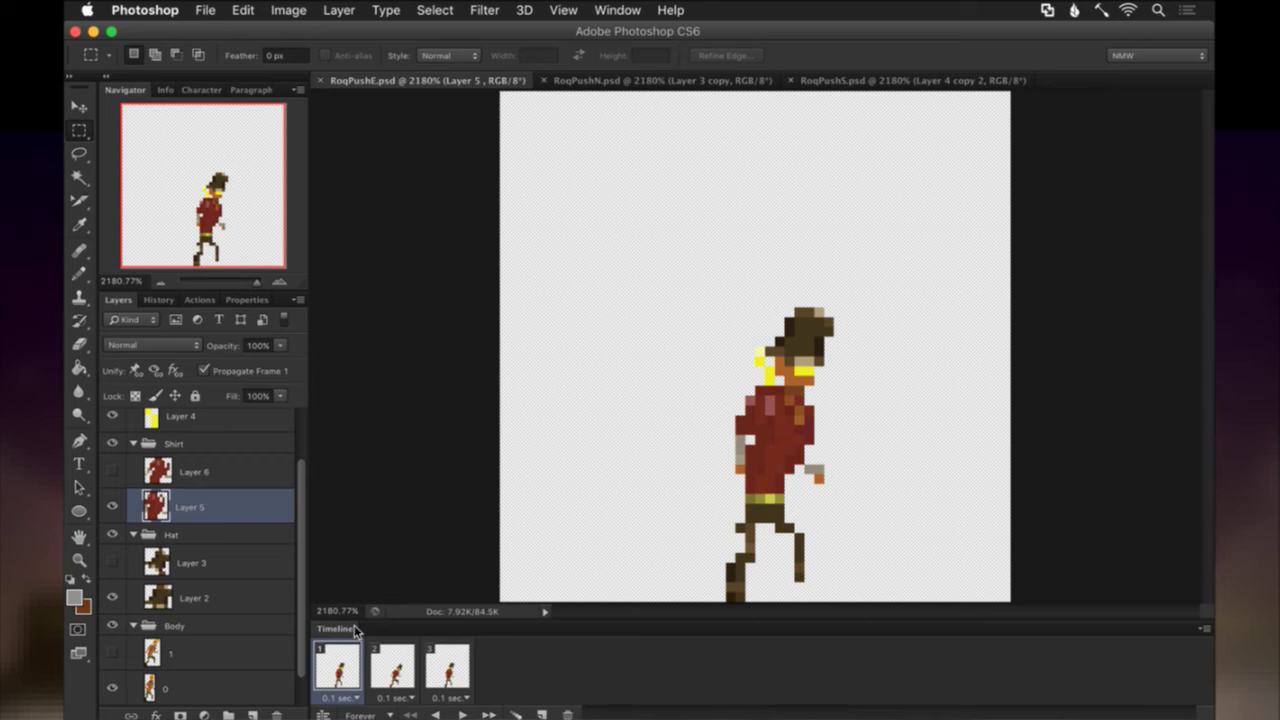
{"action": "left_click", "coordinate": [446, 666], "text": "shift"}
{"action": "scroll", "coordinate": [204, 587], "scroll_direction": "down", "scroll_amount": 2}
{"action": "left_click", "coordinate": [112, 688]}
{"action": "key", "text": "super+s"}
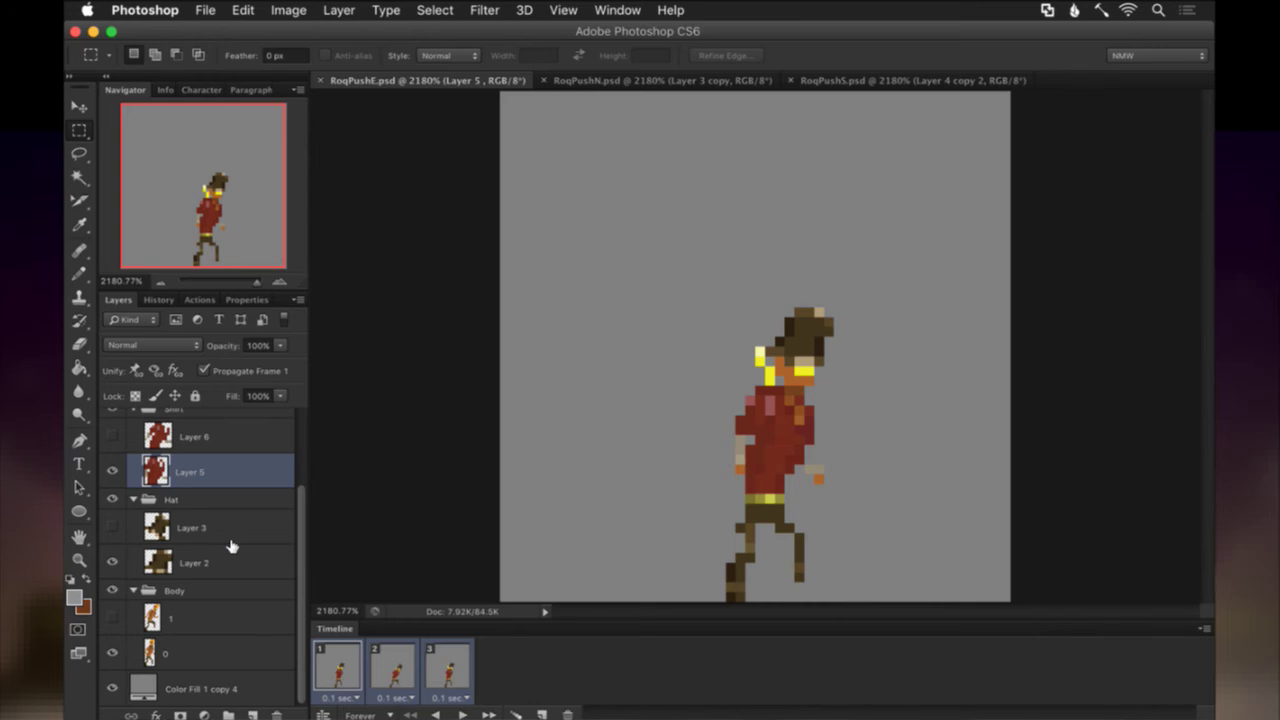
{"action": "scroll", "coordinate": [230, 545], "scroll_direction": "up", "scroll_amount": 3}
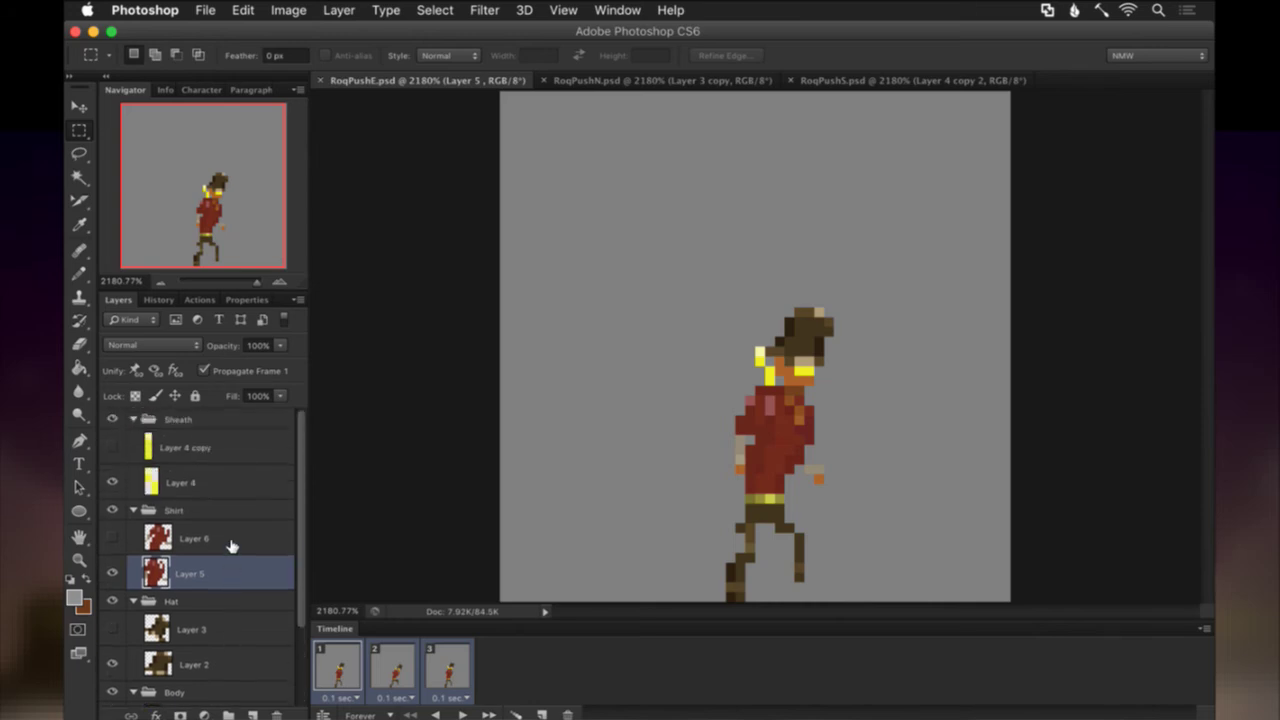
Show the Color Fill 1 copy 4 layer in all three RoqPushN.psd frames, save it, and return to RoqPushE.psd.
{"action": "left_click", "coordinate": [600, 82]}
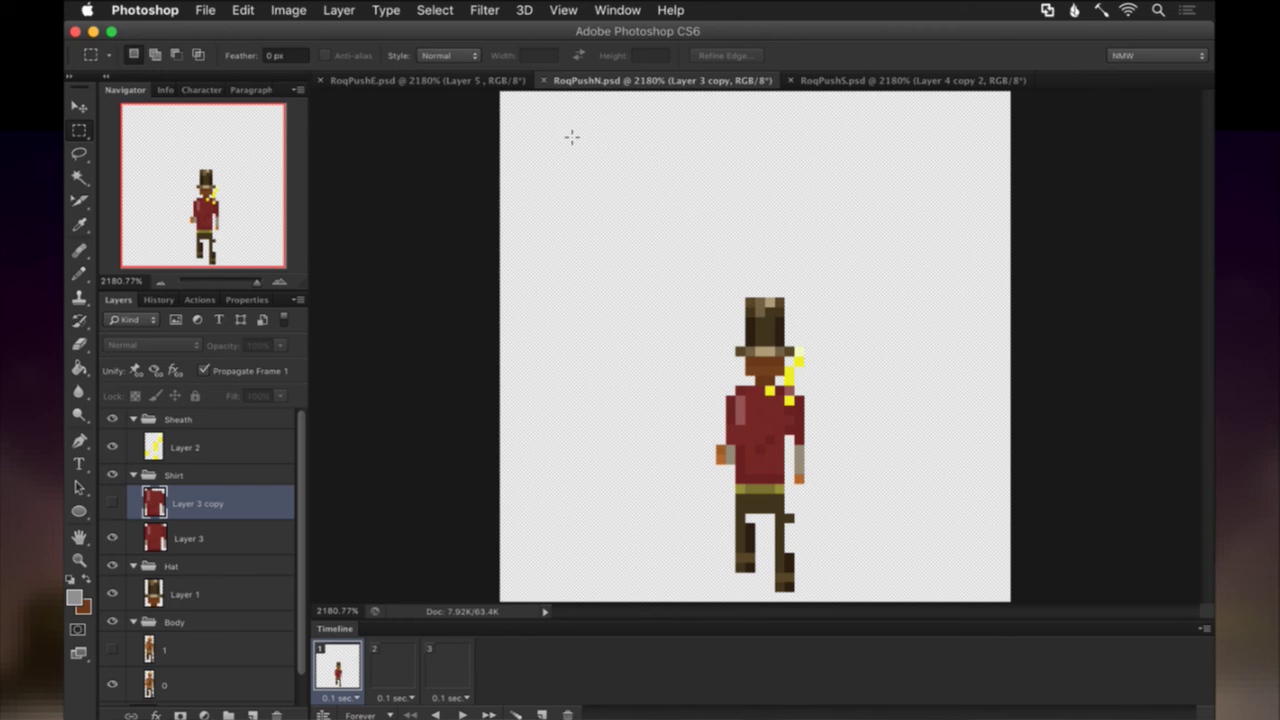
{"action": "scroll", "coordinate": [216, 572], "scroll_direction": "down", "scroll_amount": 1}
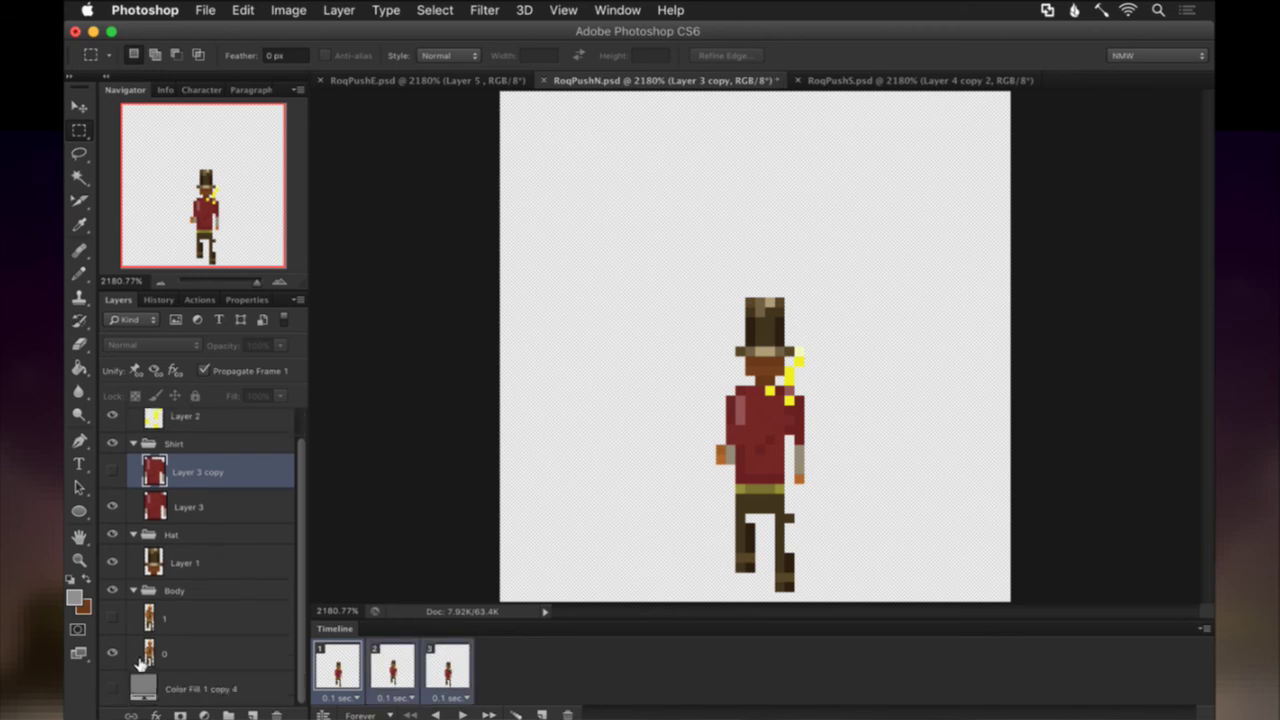
{"action": "left_click", "coordinate": [112, 688]}
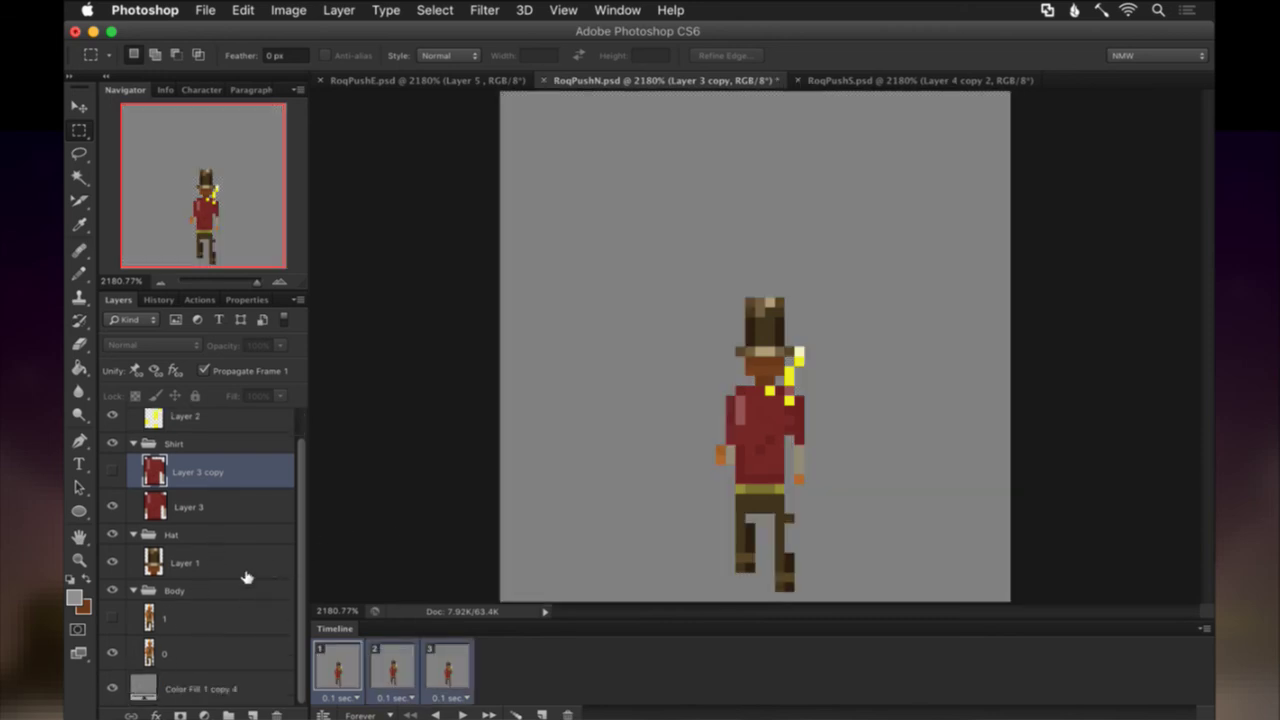
{"action": "scroll", "coordinate": [246, 577], "scroll_direction": "up", "scroll_amount": 1}
{"action": "key", "text": "super+s"}
{"action": "left_click", "coordinate": [402, 82]}
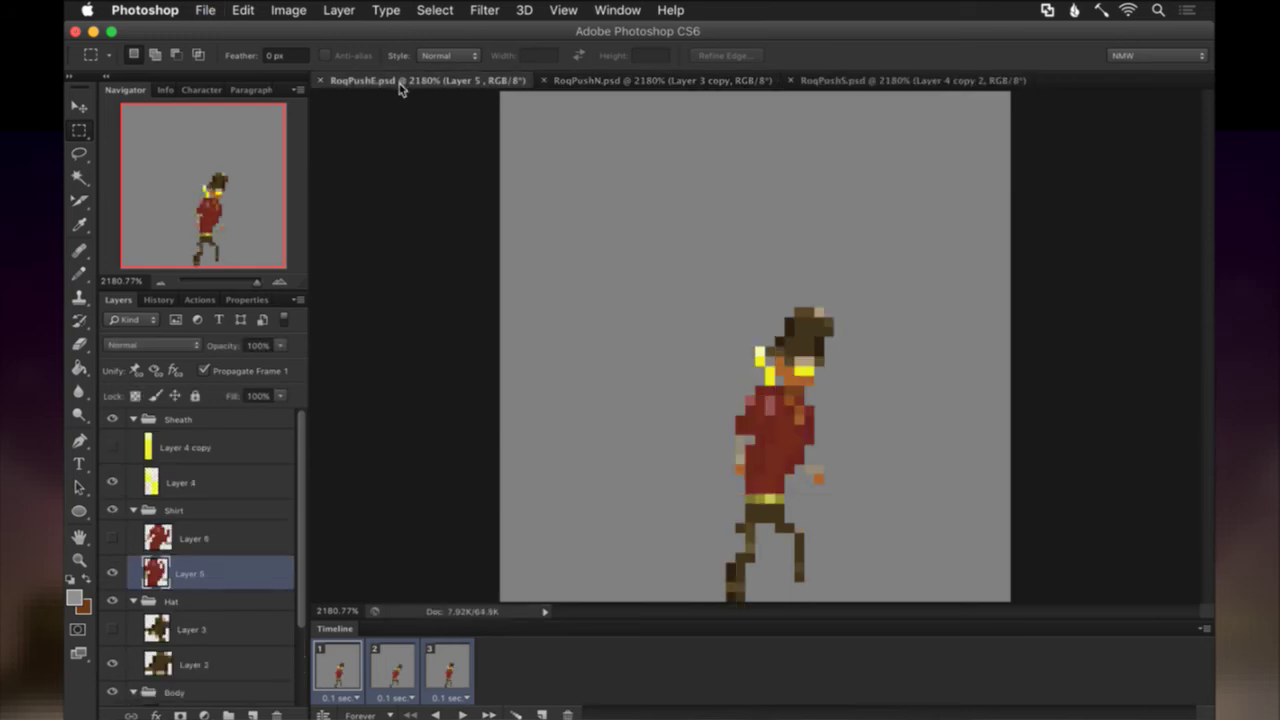
Export the sprite frames of RoqPushE.psd, RoqPushN.psd and RoqPushS.psd.
{"action": "key", "text": "F2"}
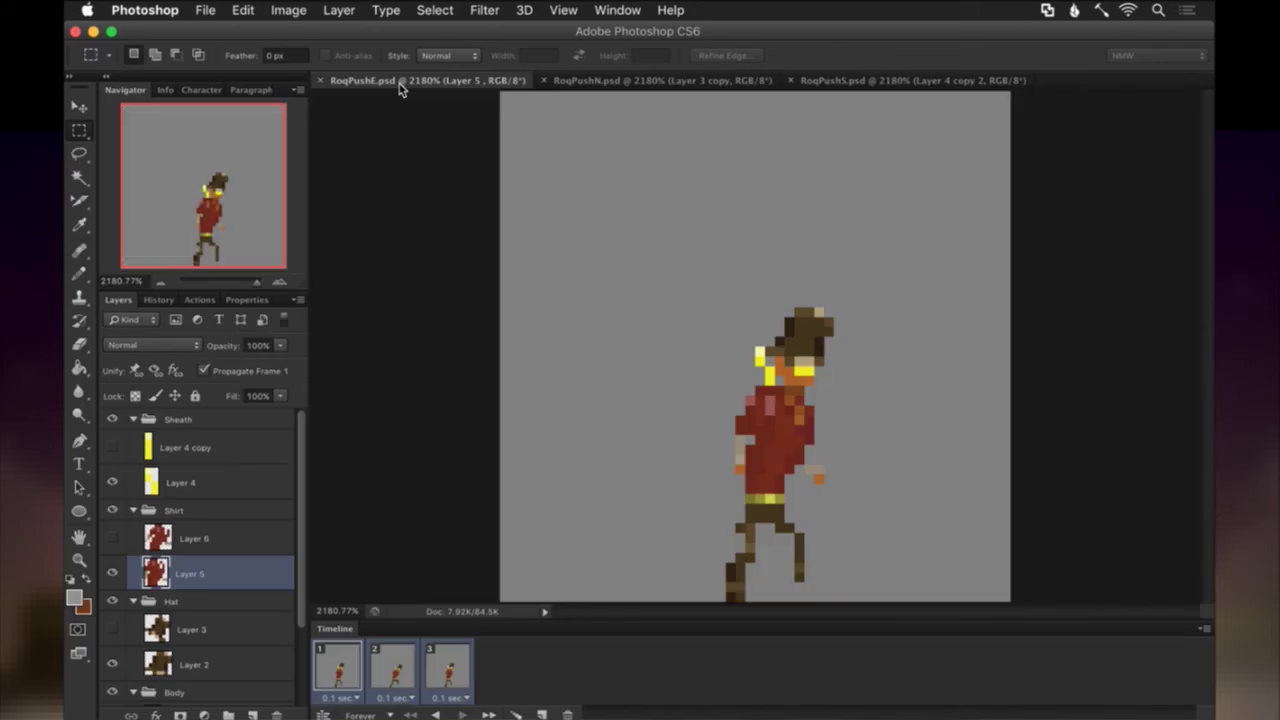
{"action": "left_click", "coordinate": [596, 80]}
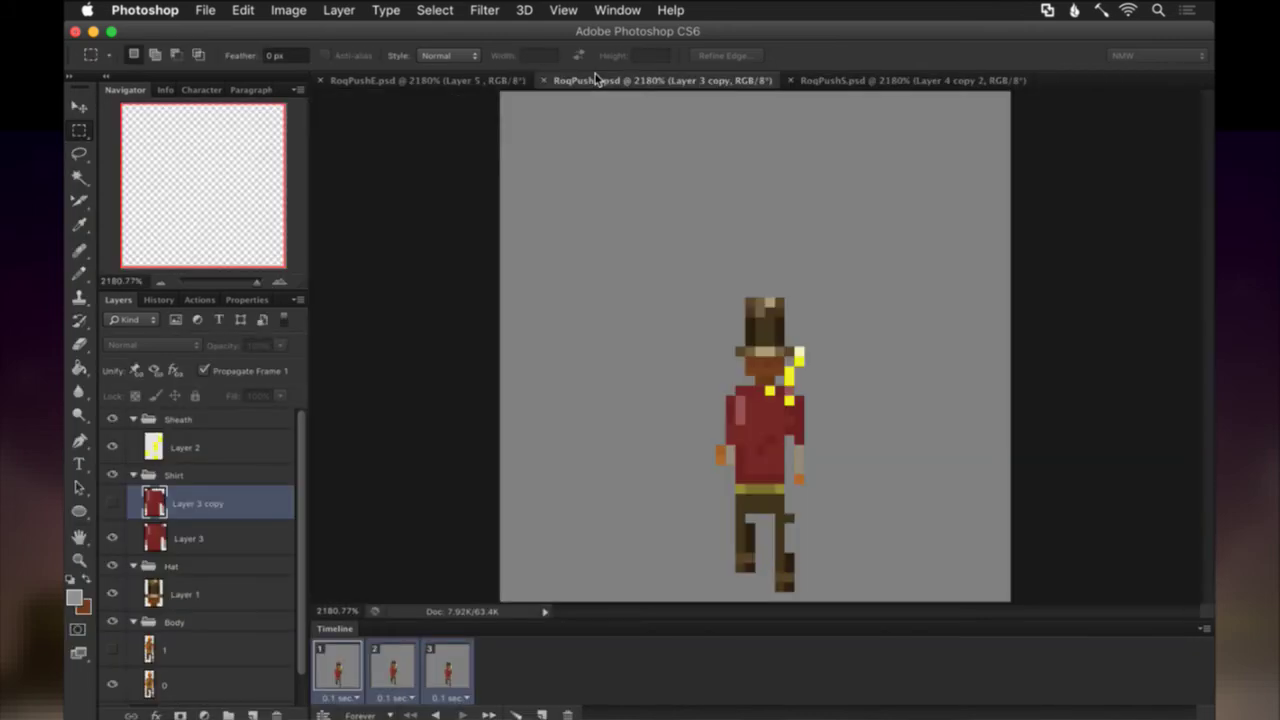
{"action": "left_click", "coordinate": [855, 81]}
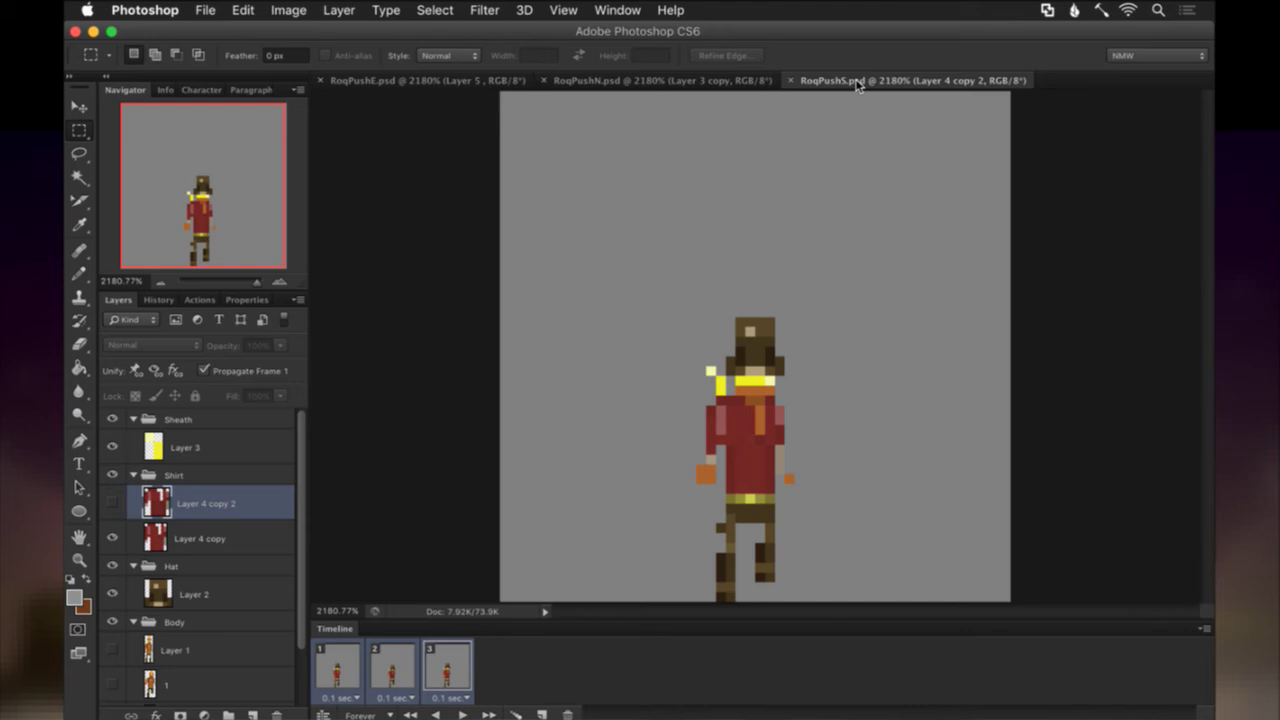
{"action": "key", "text": "F2"}
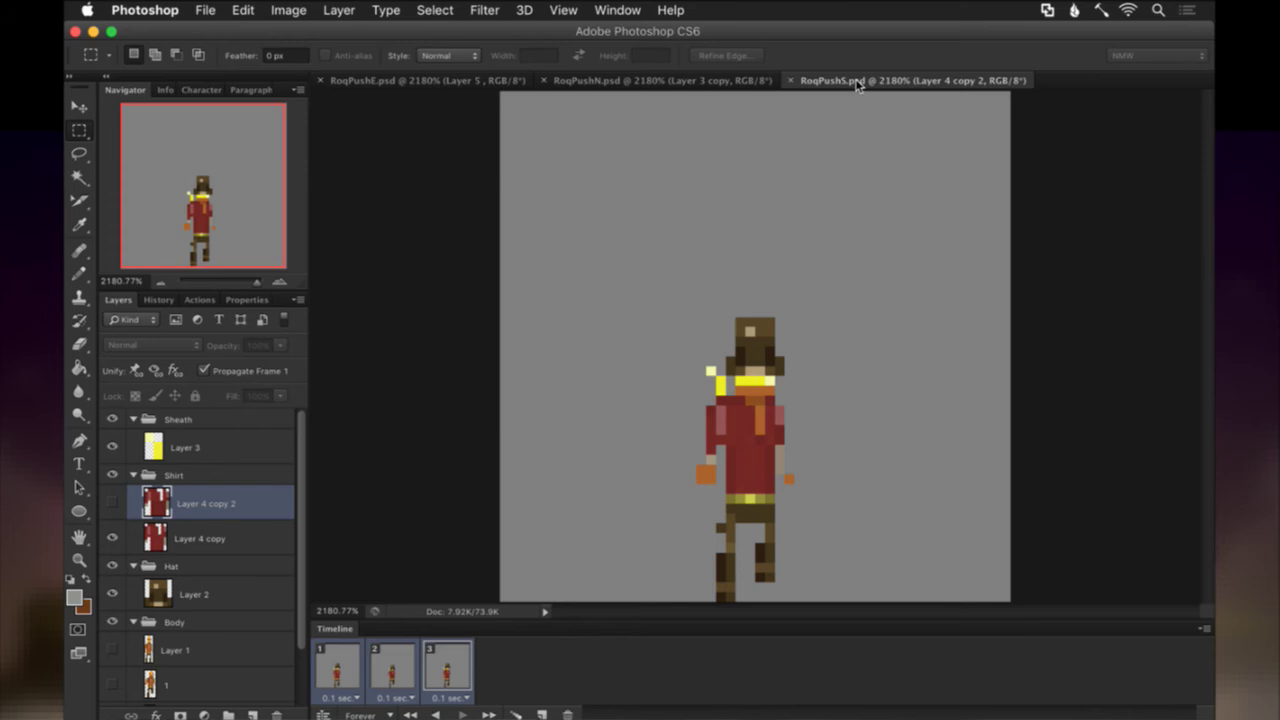
{"action": "left_click", "coordinate": [145, 10]}
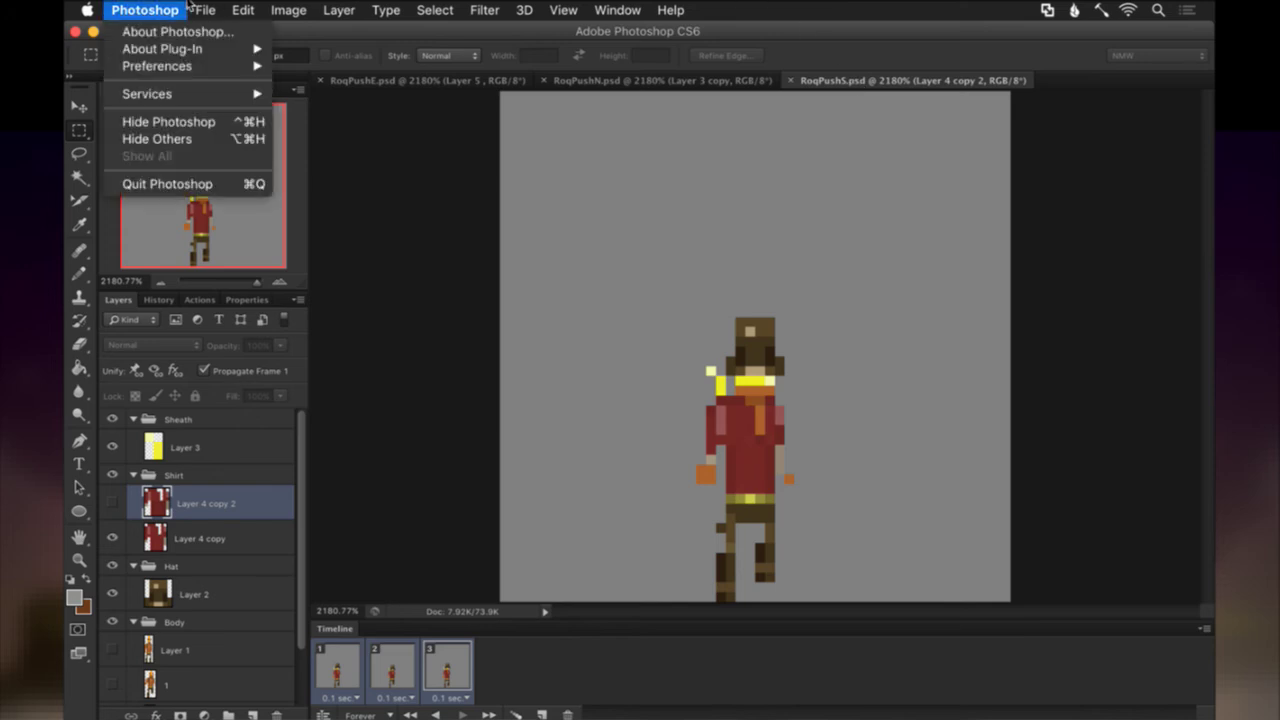
{"action": "mouse_move", "coordinate": [215, 8]}
{"action": "mouse_move", "coordinate": [241, 122]}
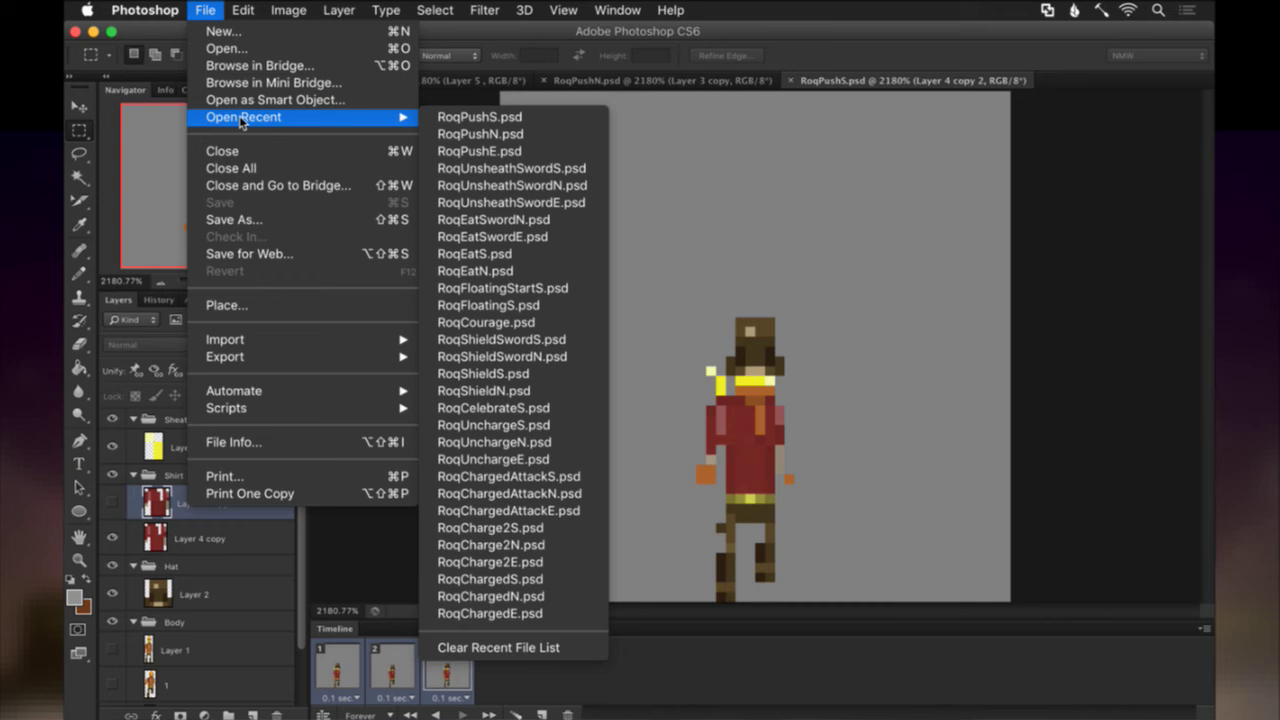
{"action": "left_click", "coordinate": [452, 101]}
Switch to iTerm, save Roq.txt to rebuild the Roq sprite sheet, and bring Saves.txt back up in the other shell window.
{"action": "key", "text": "super+Tab"}
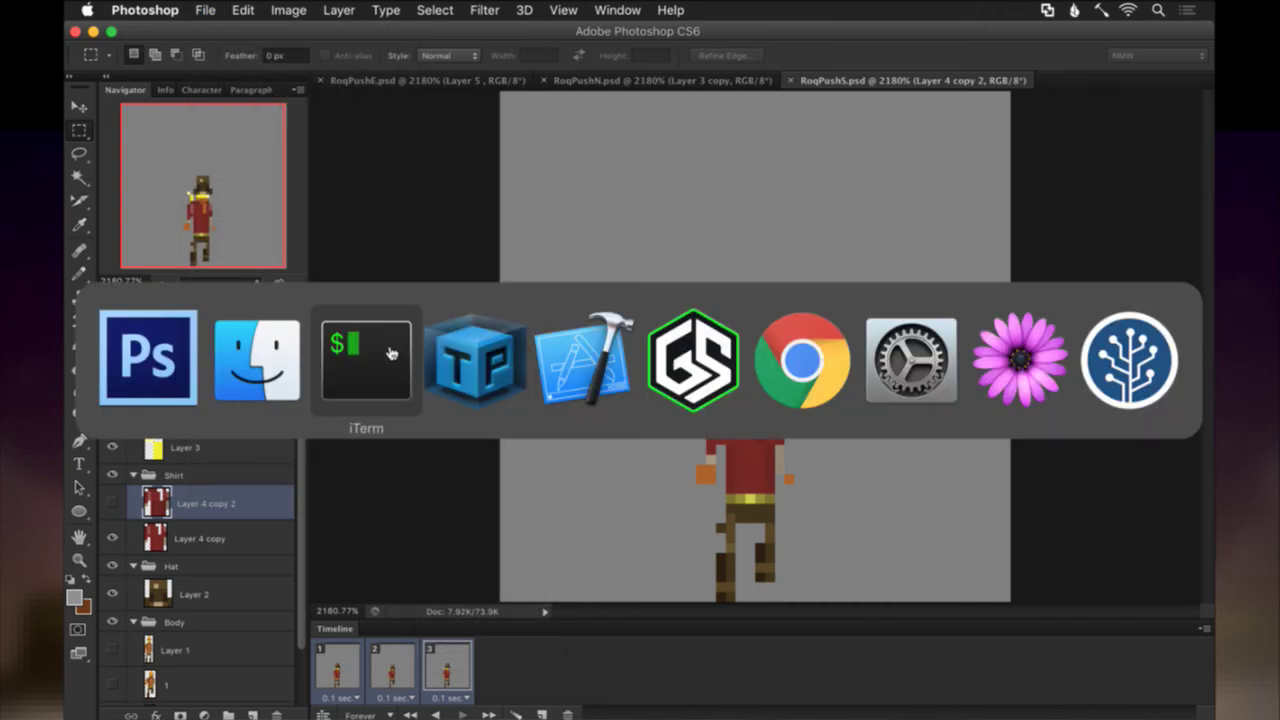
{"action": "left_click", "coordinate": [390, 353]}
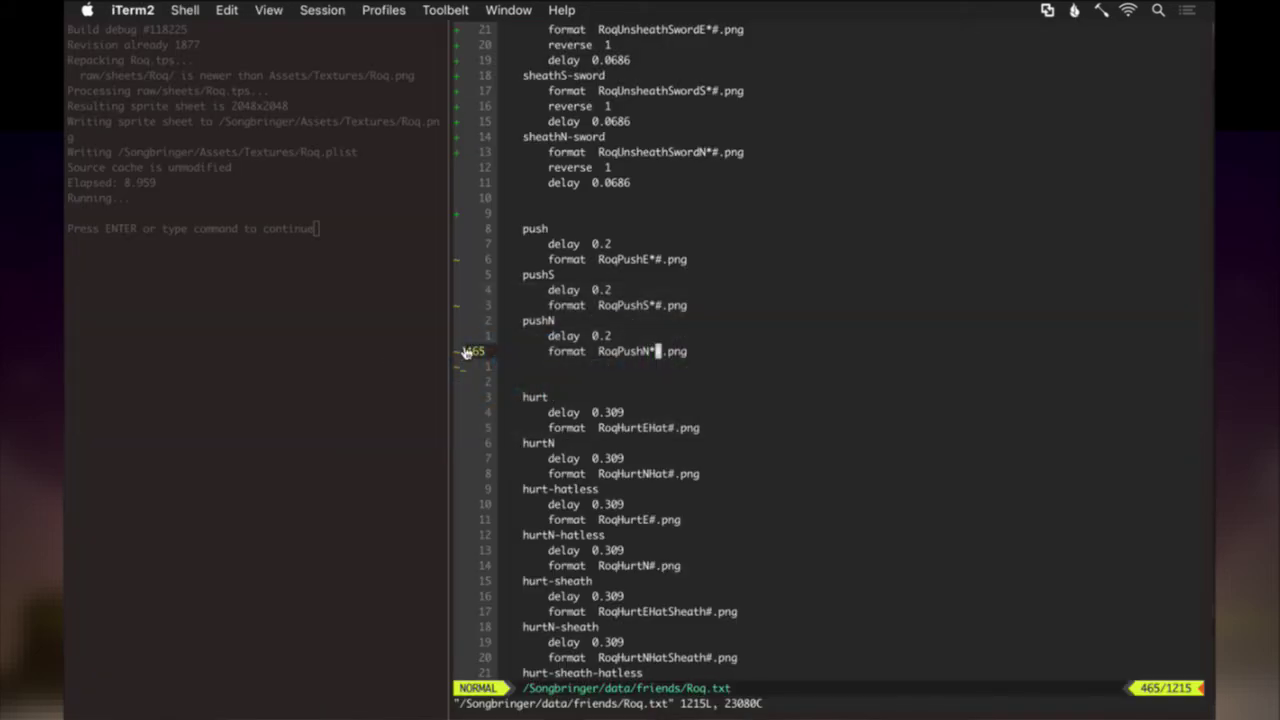
{"action": "type", "text": ":up"}
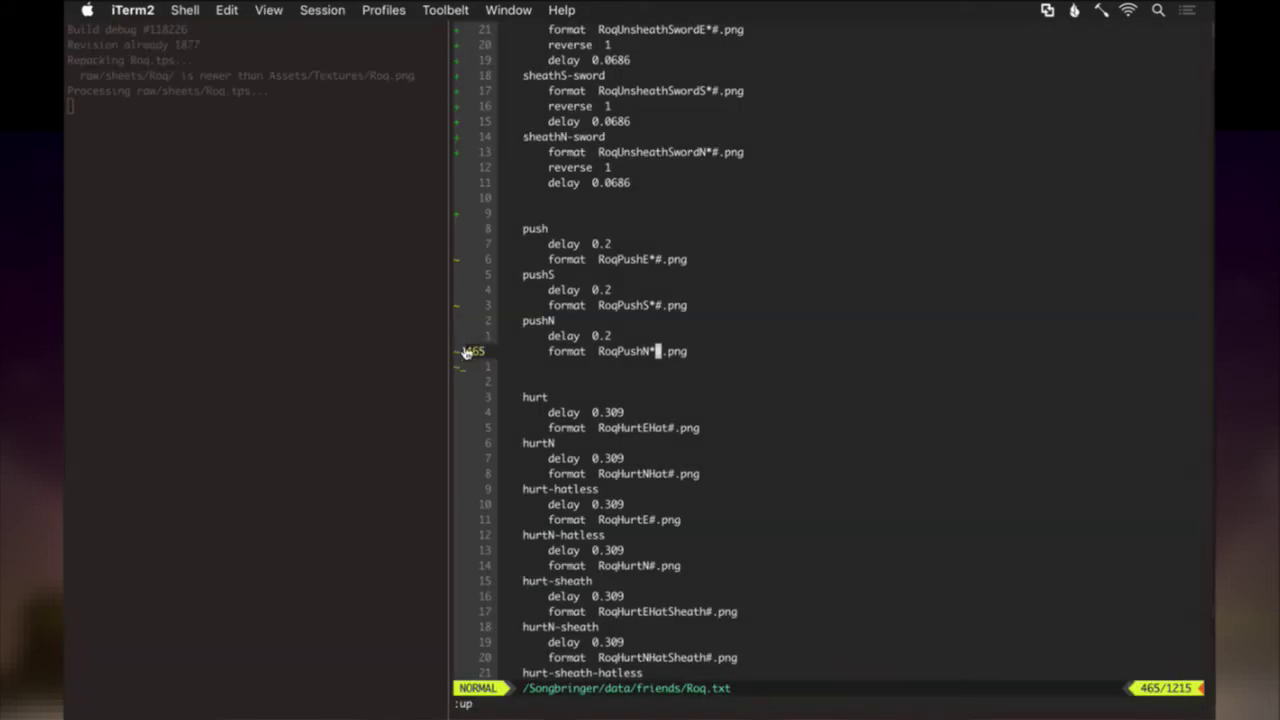
{"action": "key", "text": "super+`"}
{"action": "type", "text": "fg"}
{"action": "key", "text": "Return"}
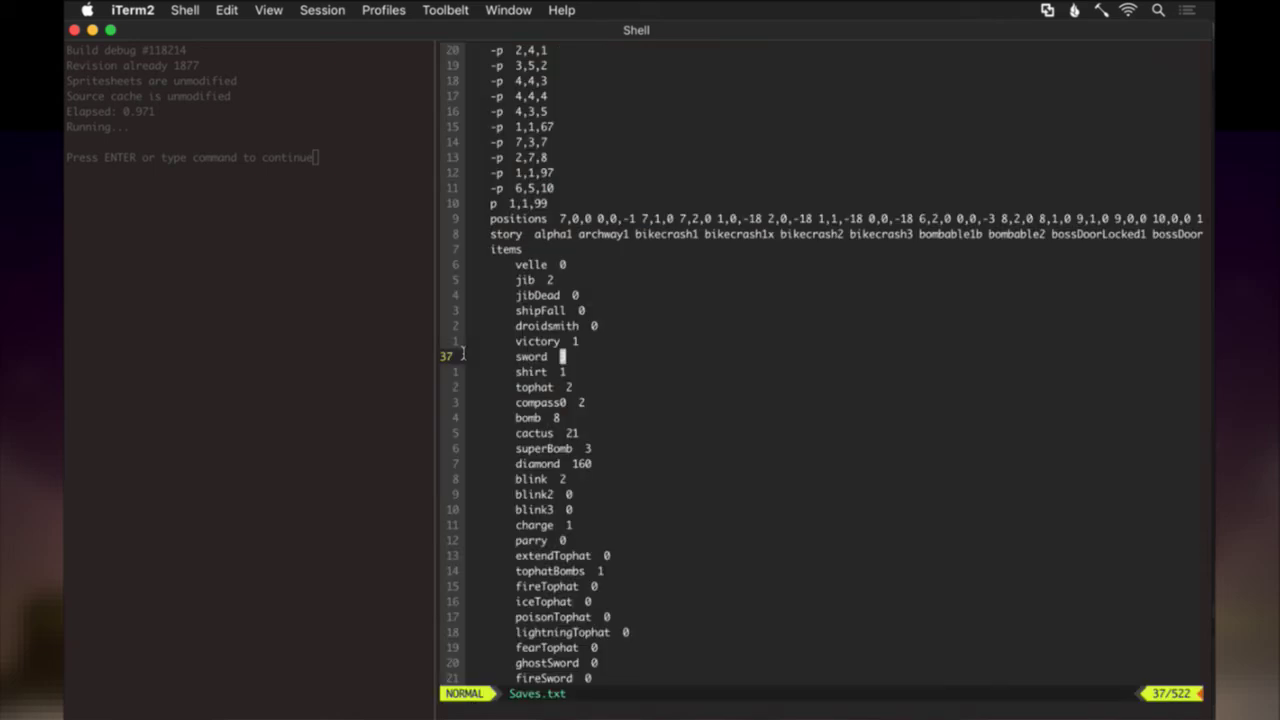
Set the sword item to 0 in Saves.txt, save it, and save Roq.txt again to launch the game.
{"action": "key", "text": "ctrl+x"}
{"action": "type", "text": ":up"}
{"action": "key", "text": "Return"}
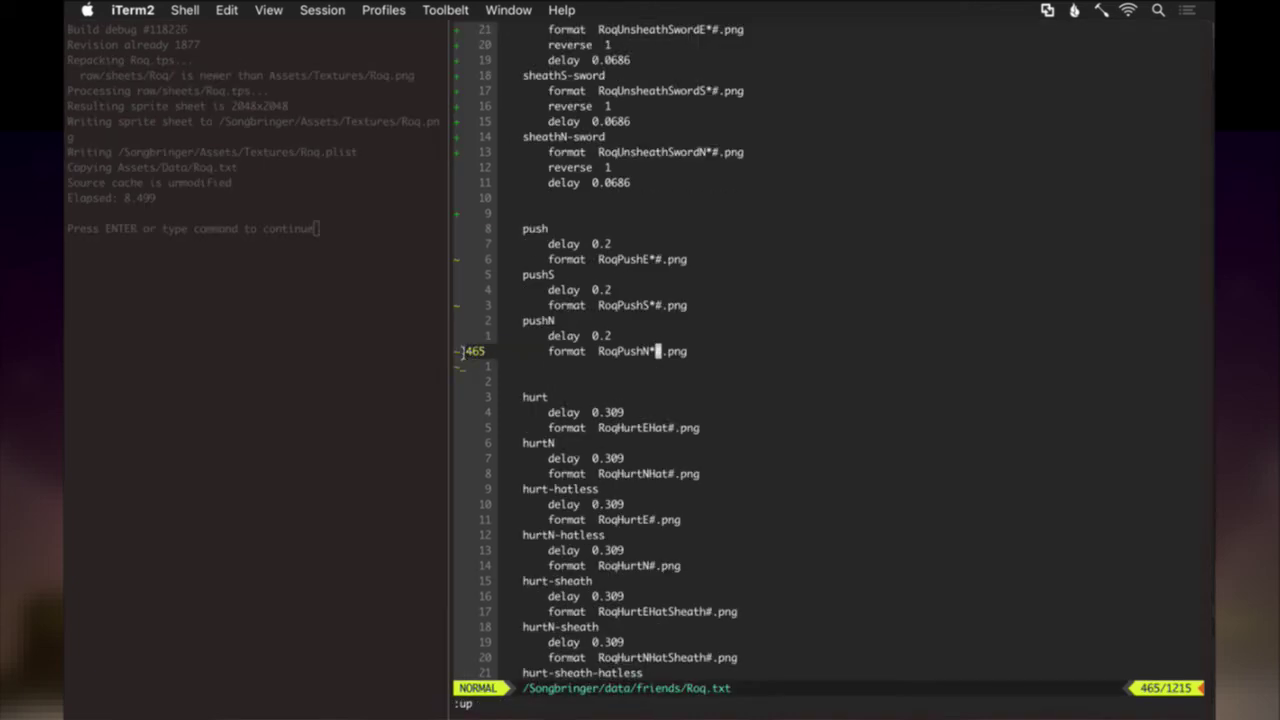
{"action": "type", "text": ":up"}
{"action": "key", "text": "Return"}
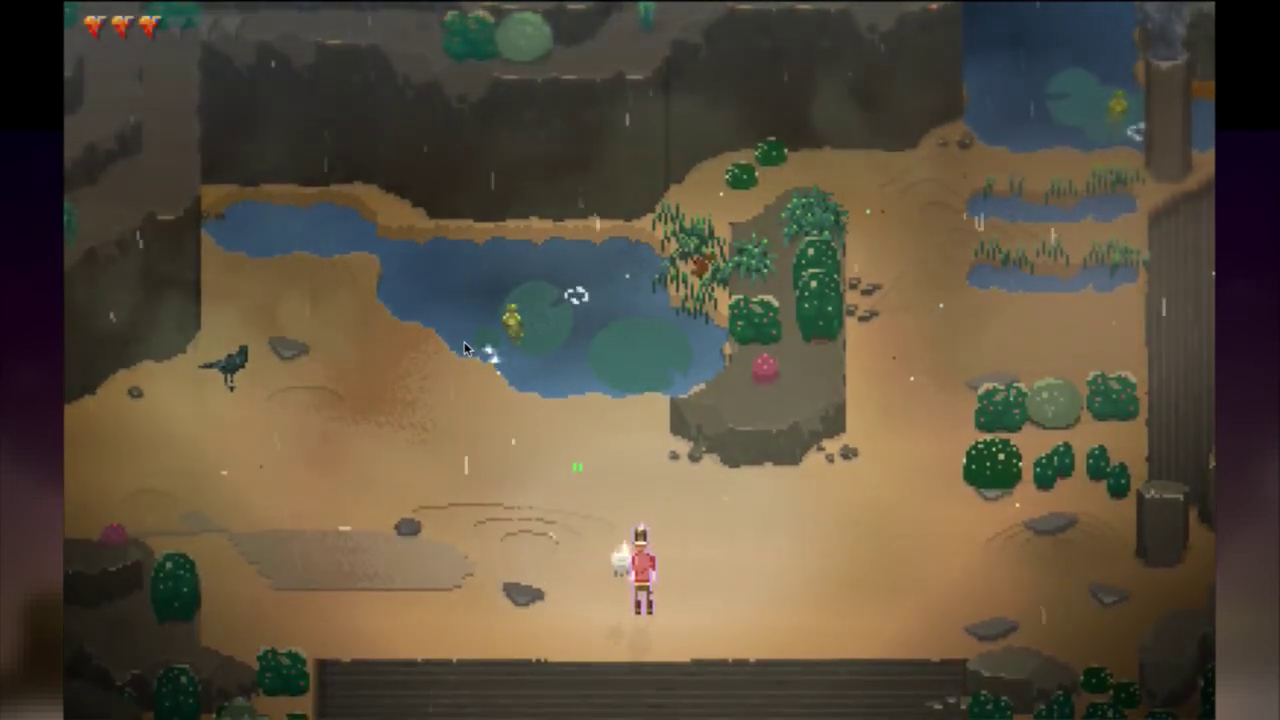
Move Roq around in the game to check the shirt animations without the sword.
{"action": "key", "text": "shift"}
{"action": "key", "text": "Down"}
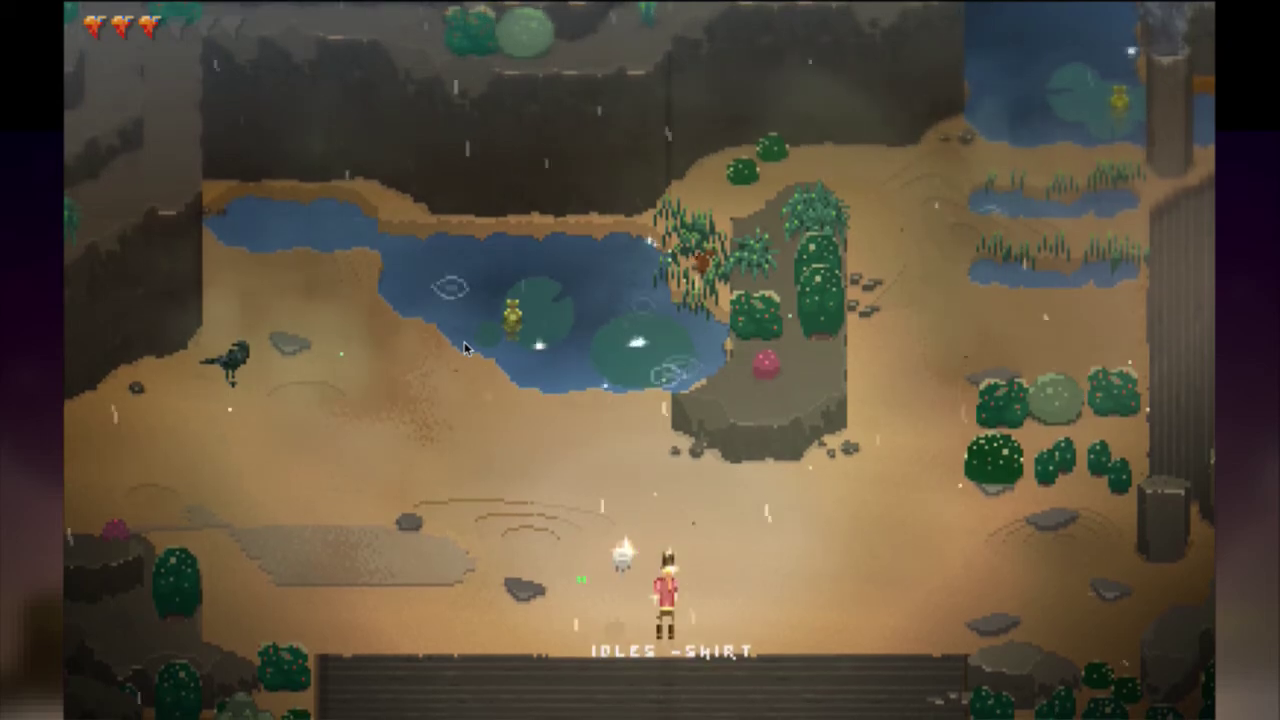
{"action": "key", "text": "Left"}
{"action": "key", "text": "Up"}
Switch back to iTerm, set sword to 3 and shirt to 0 in Saves.txt, and save to relaunch the game.
{"action": "key", "text": "super+Tab"}
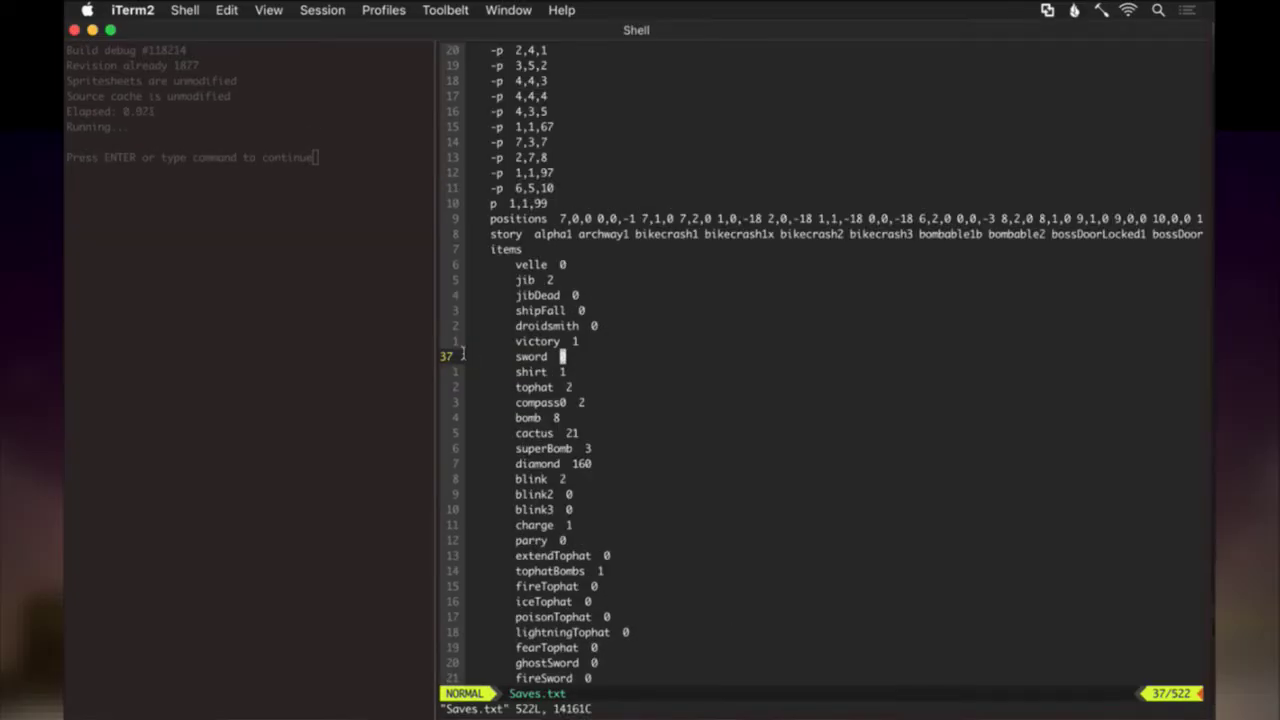
{"action": "key", "text": "u"}
{"action": "key", "text": "j"}
{"action": "key", "text": "k"}
{"action": "key", "text": "j"}
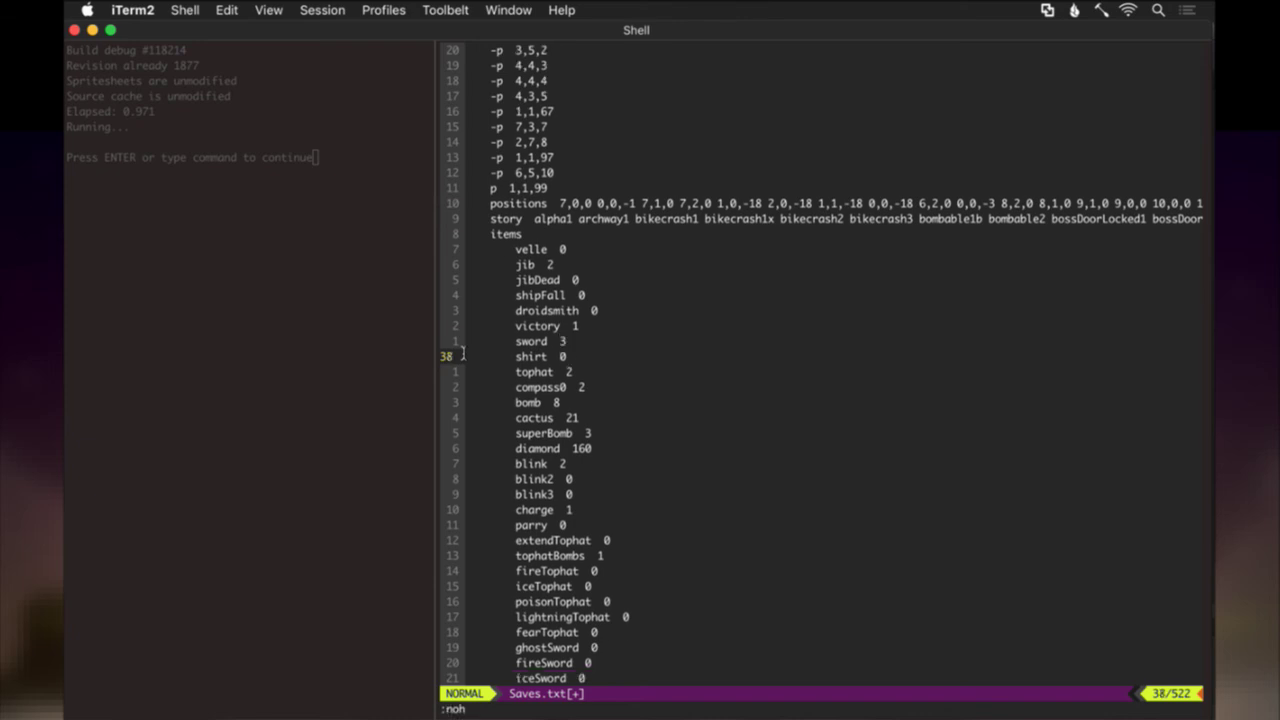
{"action": "type", "text": ":up"}
{"action": "key", "text": "Return"}
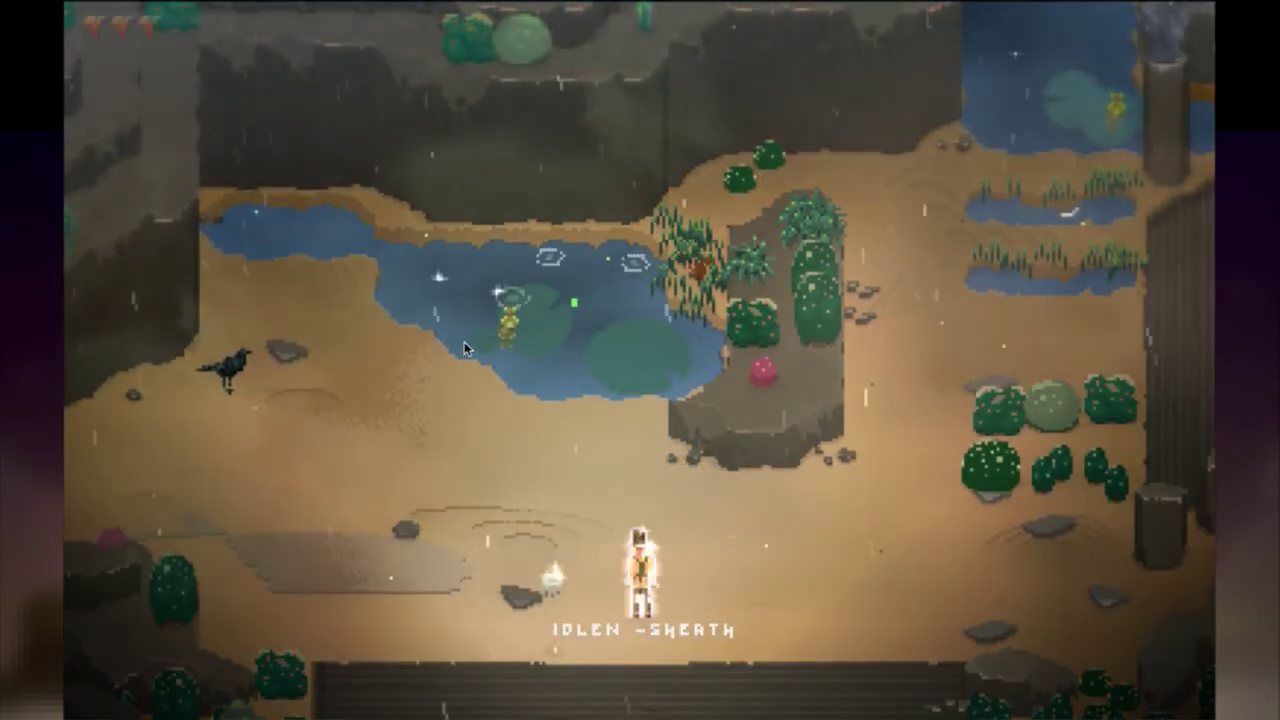
Sheathe and unsheathe Roq's sword facing north and east in the game, with and without the hat, to check the shirtless animations.
{"action": "key", "text": "space"}
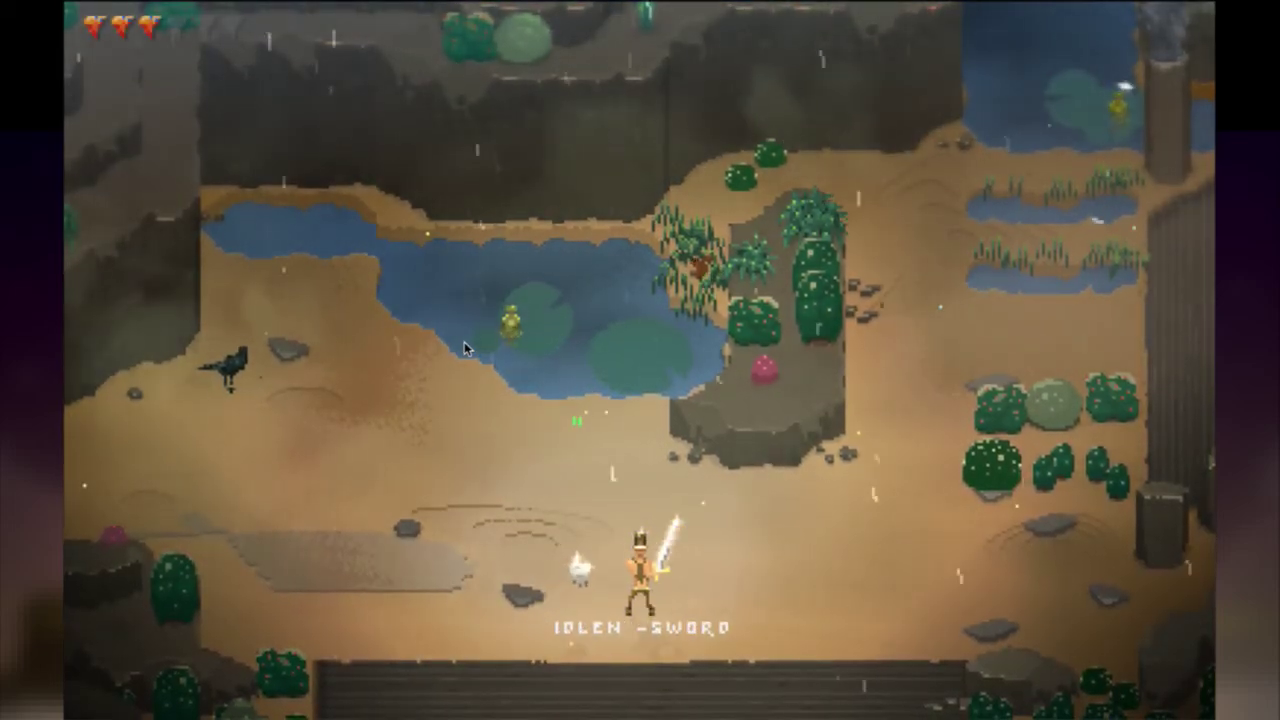
{"action": "key", "text": "space"}
{"action": "key", "text": "space"}
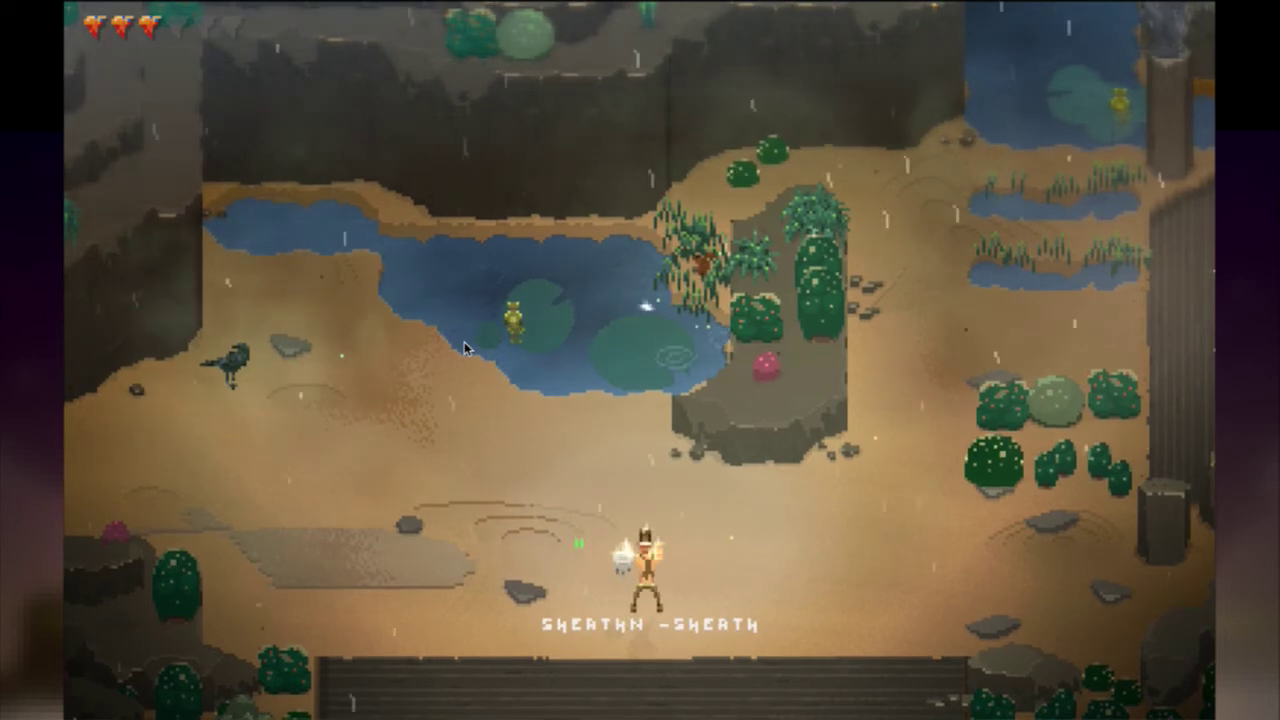
{"action": "key", "text": "space"}
{"action": "key", "text": "s"}
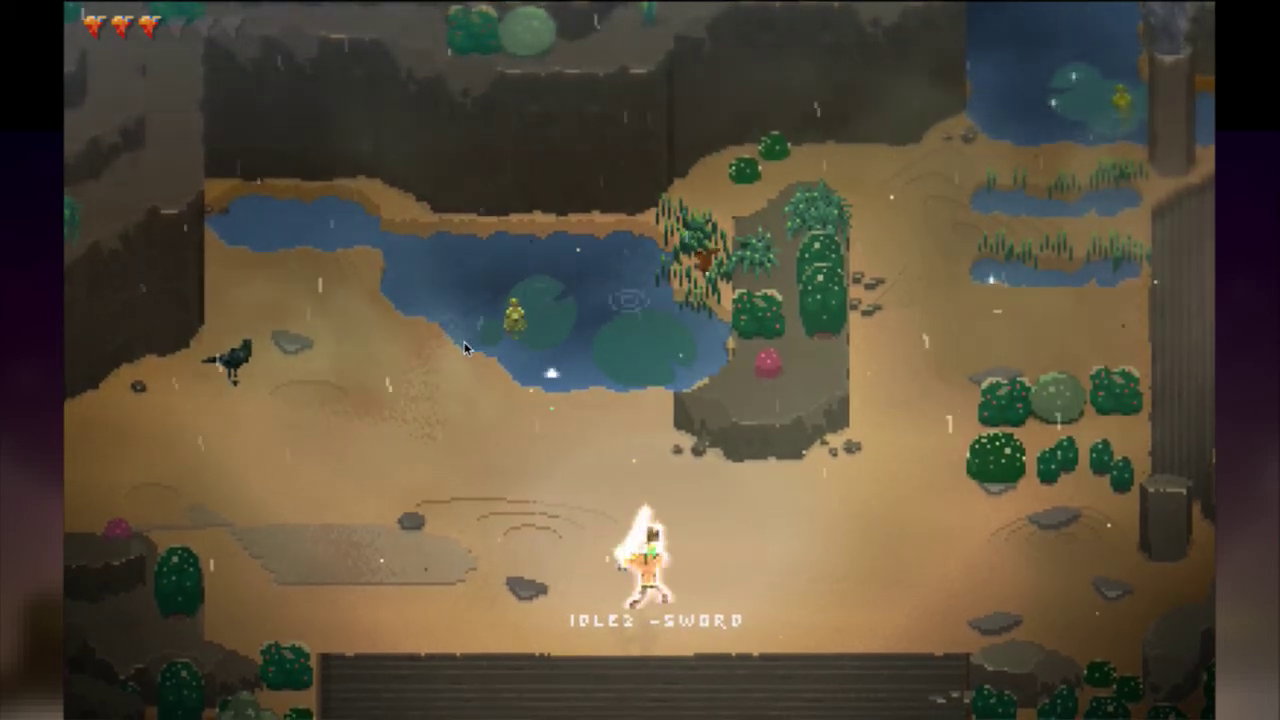
{"action": "key", "text": "space"}
{"action": "key", "text": "h"}
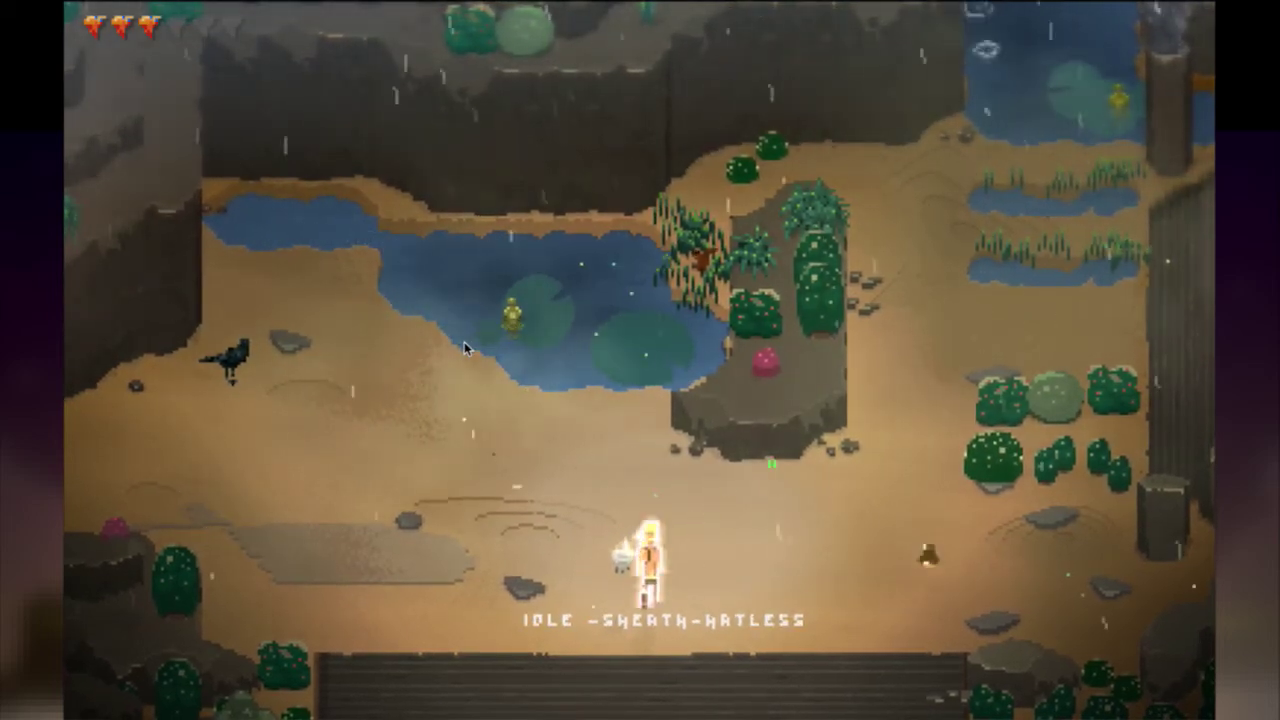
{"action": "key", "text": "k"}
{"action": "key", "text": "k"}
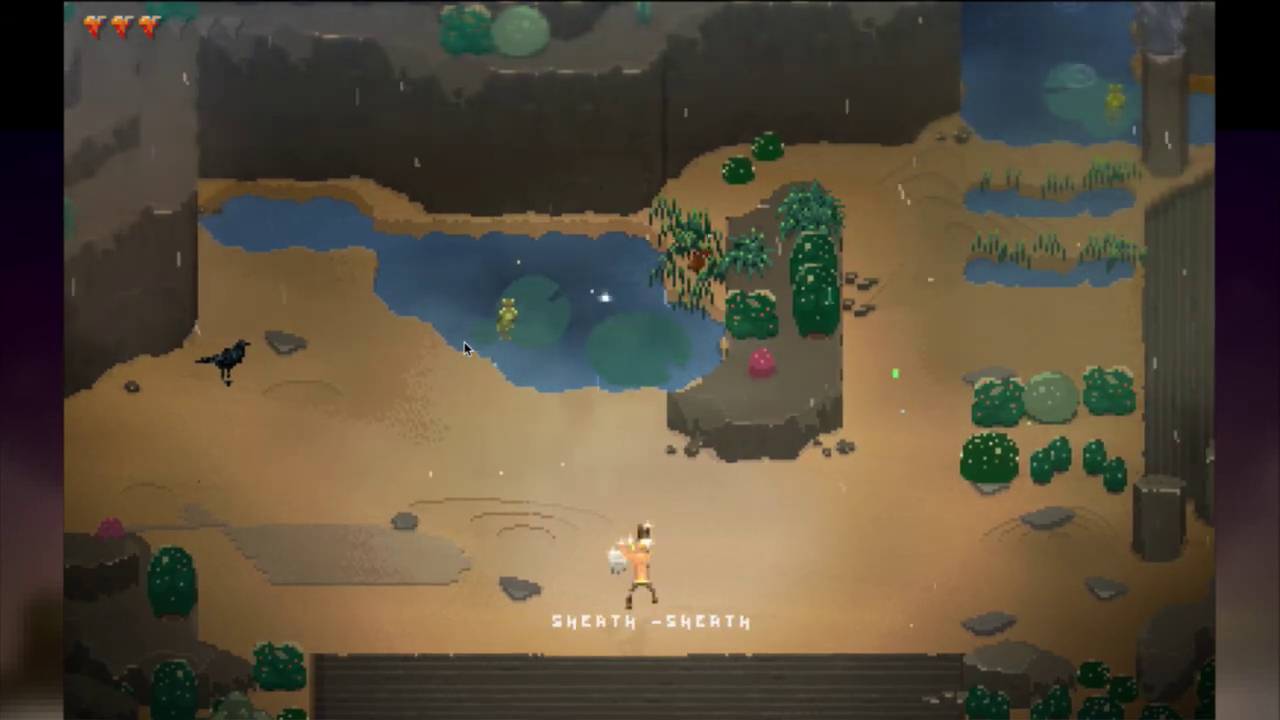
{"action": "key", "text": "k"}
{"action": "key", "text": "k"}
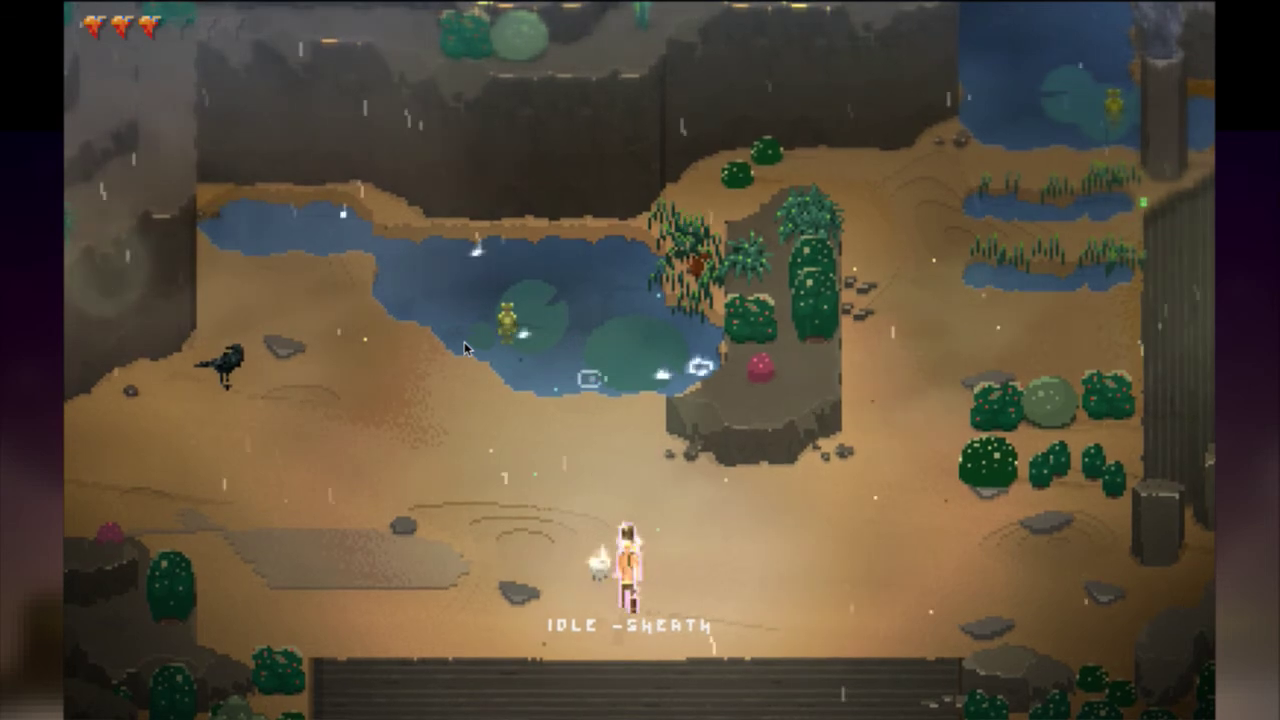
Check the south-facing sheath and unsheath animations with and without the hat, and run Roq north.
{"action": "key", "text": "k"}
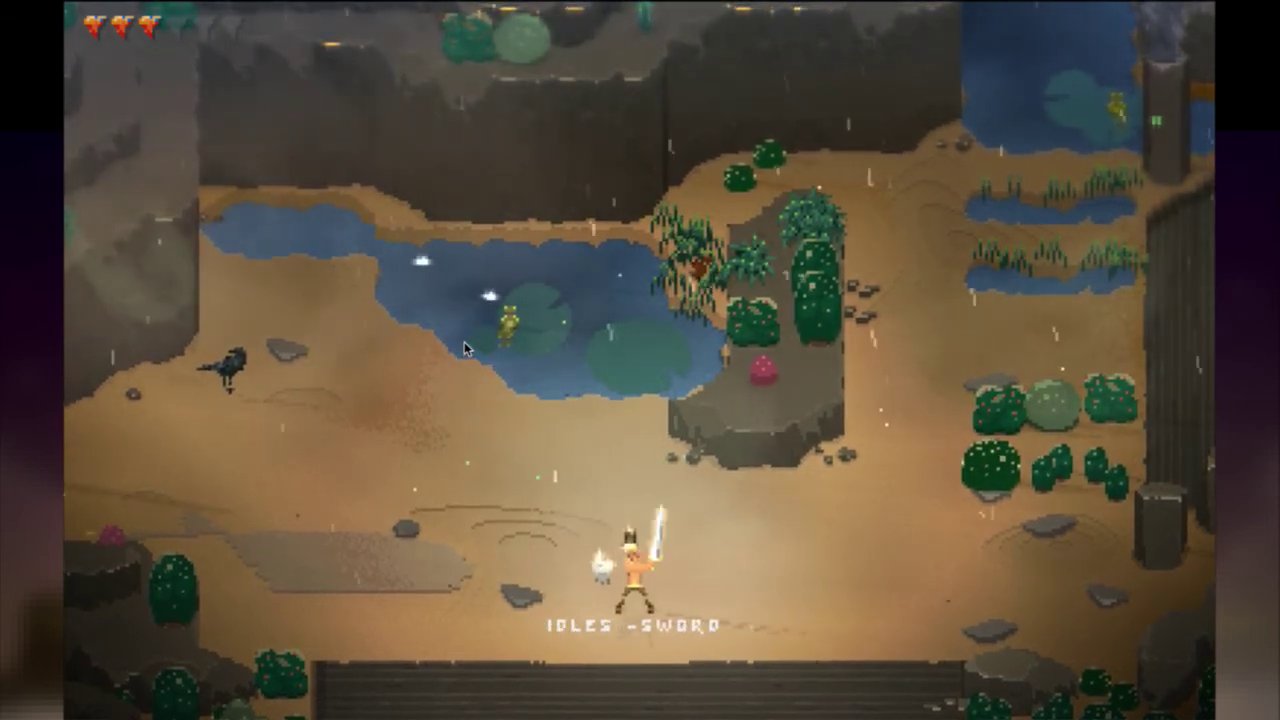
{"action": "key", "text": "k"}
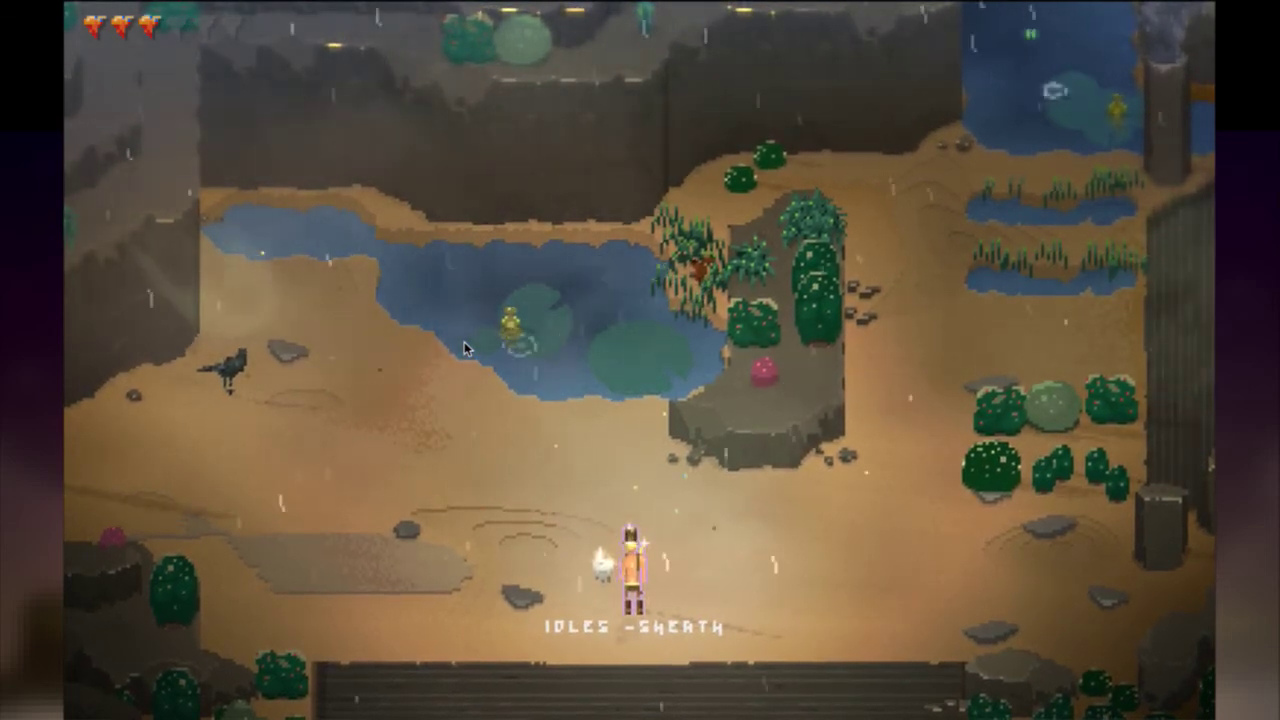
{"action": "key", "text": "h"}
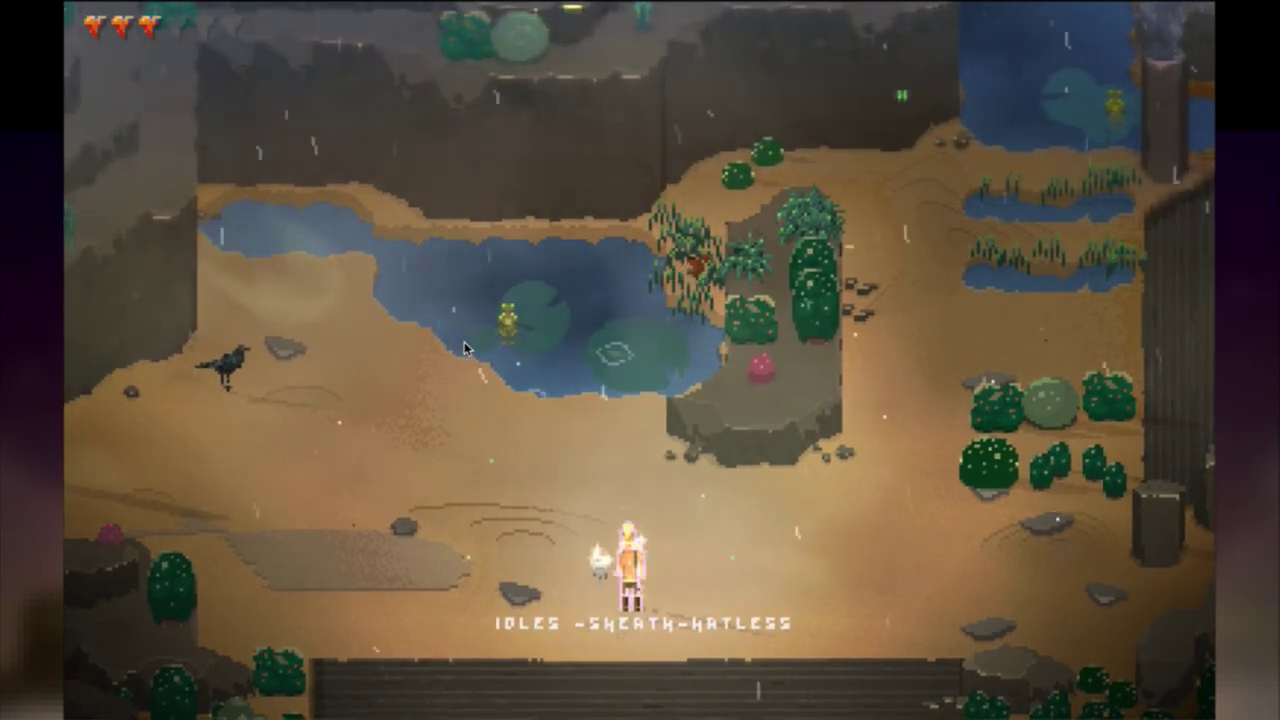
{"action": "key", "text": "k"}
{"action": "key", "text": "h"}
{"action": "key", "text": "k"}
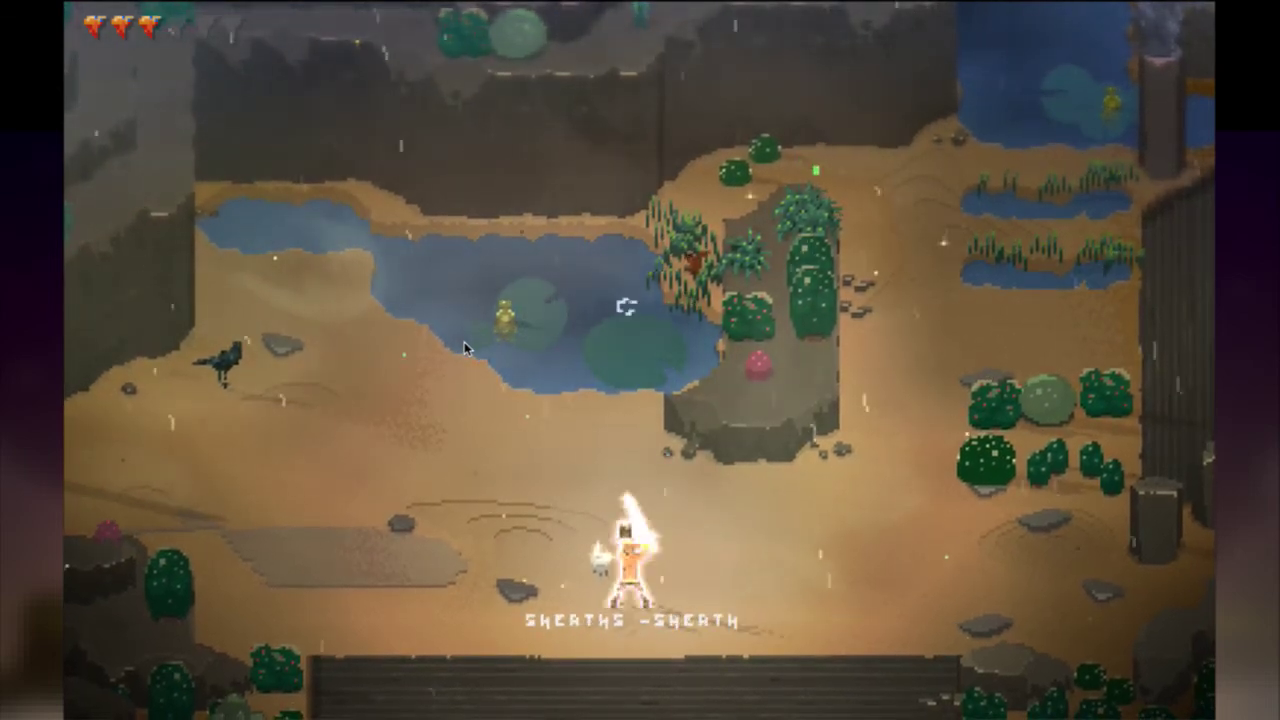
{"action": "key", "text": "h"}
{"action": "key", "text": "k"}
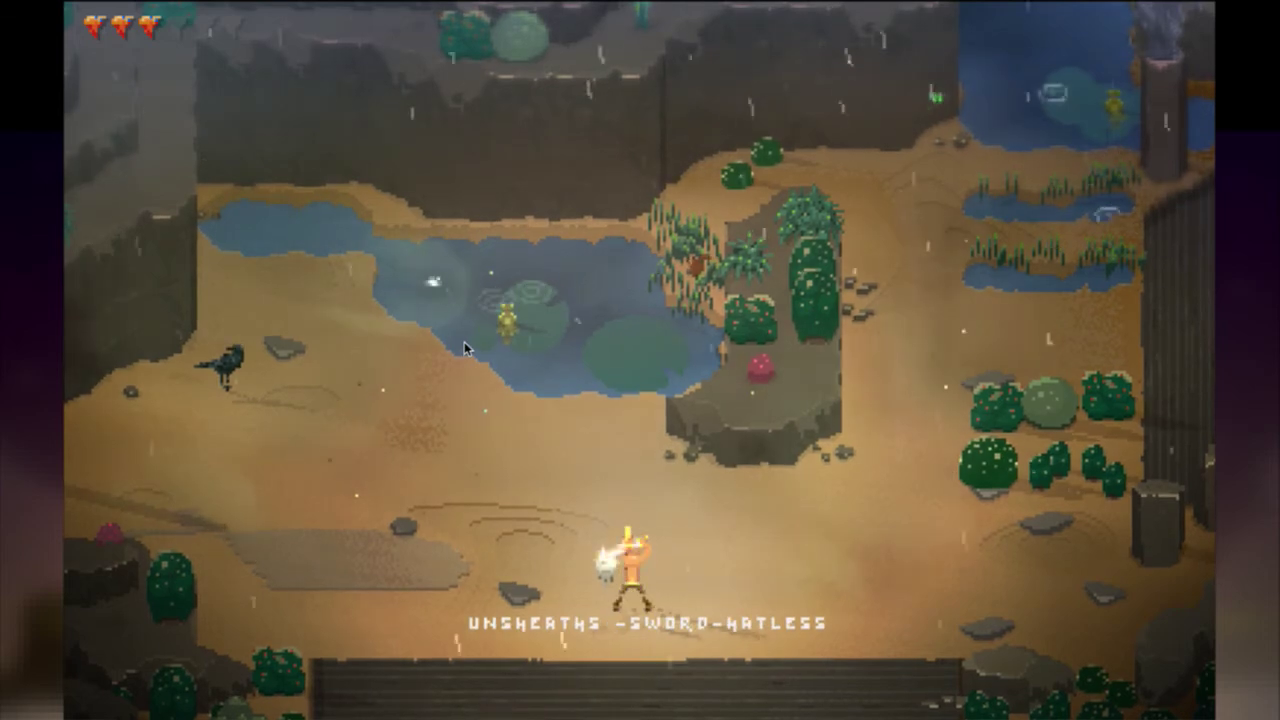
{"action": "key", "text": "h"}
{"action": "key", "text": "k"}
{"action": "key", "text": "w"}
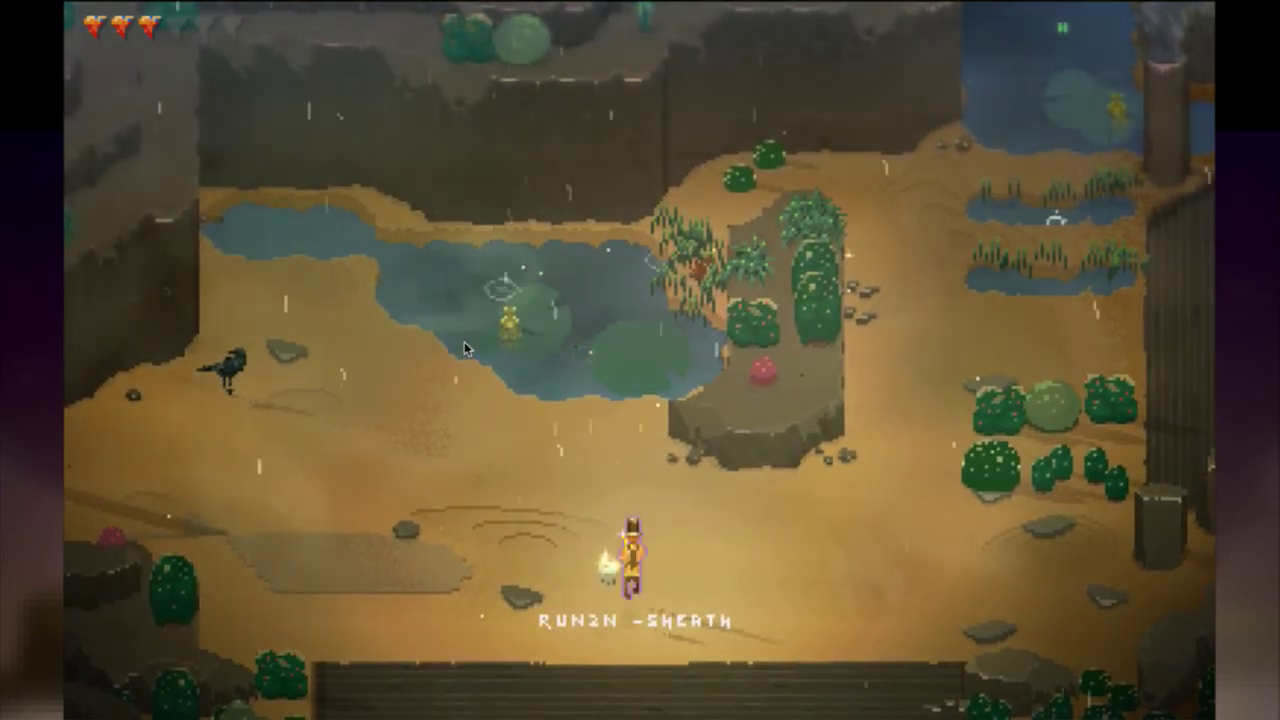
Return to Saves.txt in iTerm, set the shirt item to 1, and save the file.
{"action": "key", "text": "super+Tab"}
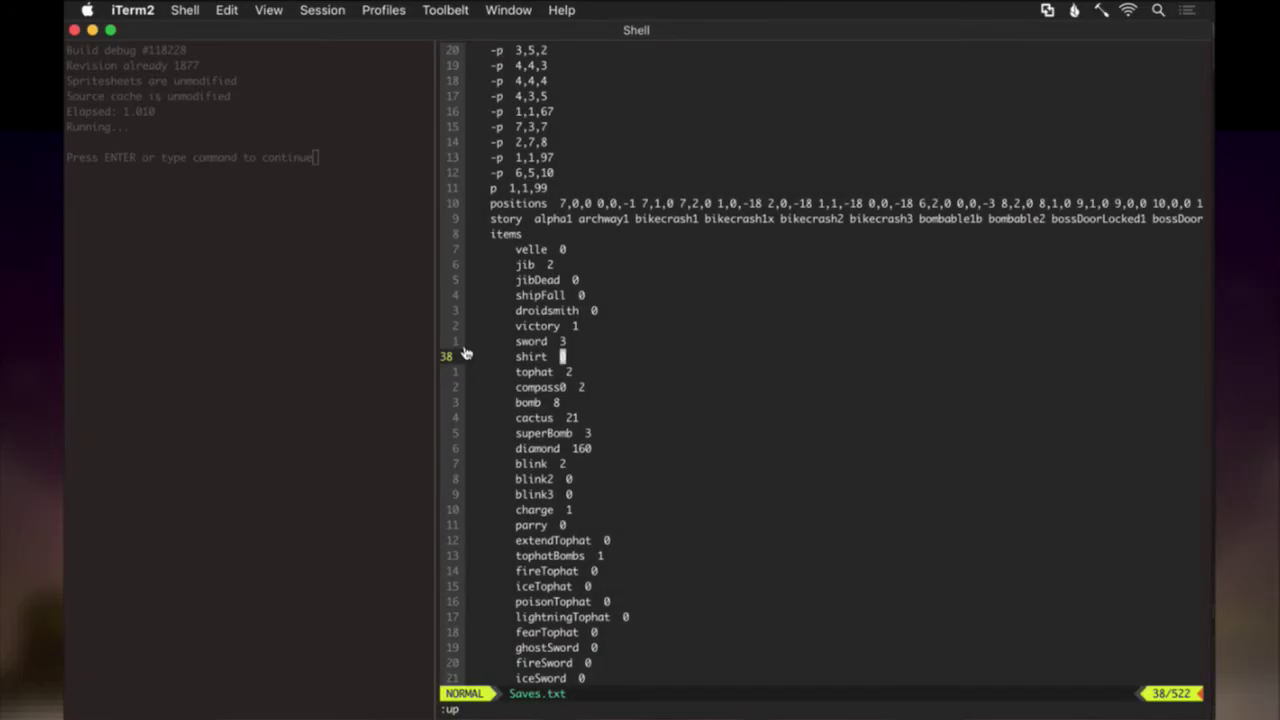
{"action": "key", "text": "ctrl+a"}
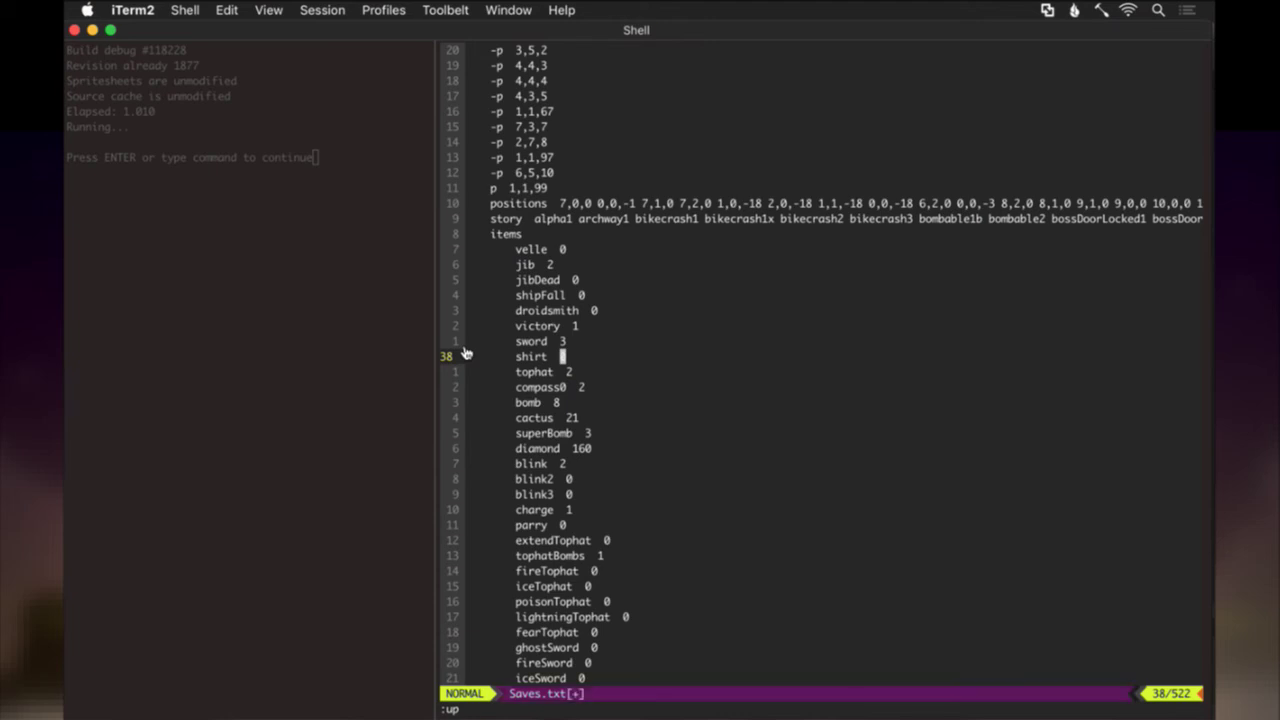
{"action": "key", "text": "Return"}
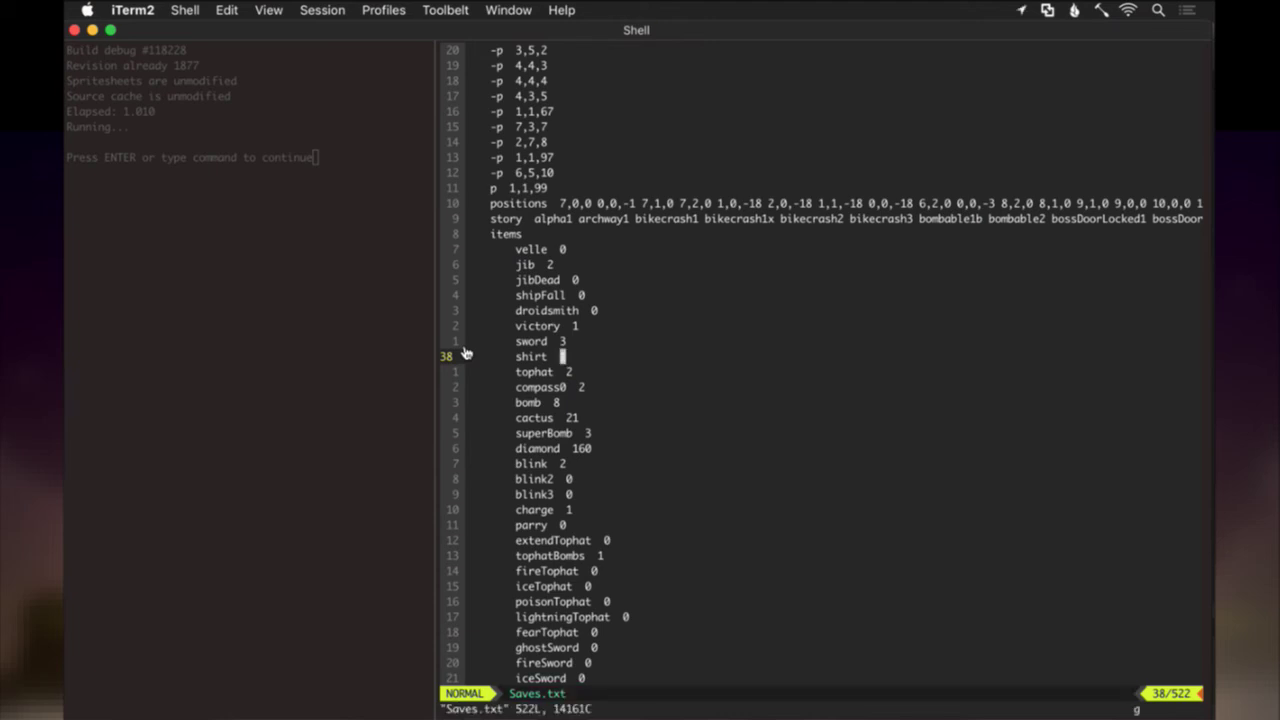
Add a new p position line above "p 10,7,0" in Saves.txt and save it to relaunch the game.
{"action": "key", "text": "g"}
{"action": "key", "text": "j"}
{"action": "key", "text": "shift+o"}
{"action": "type", "text": "p"}
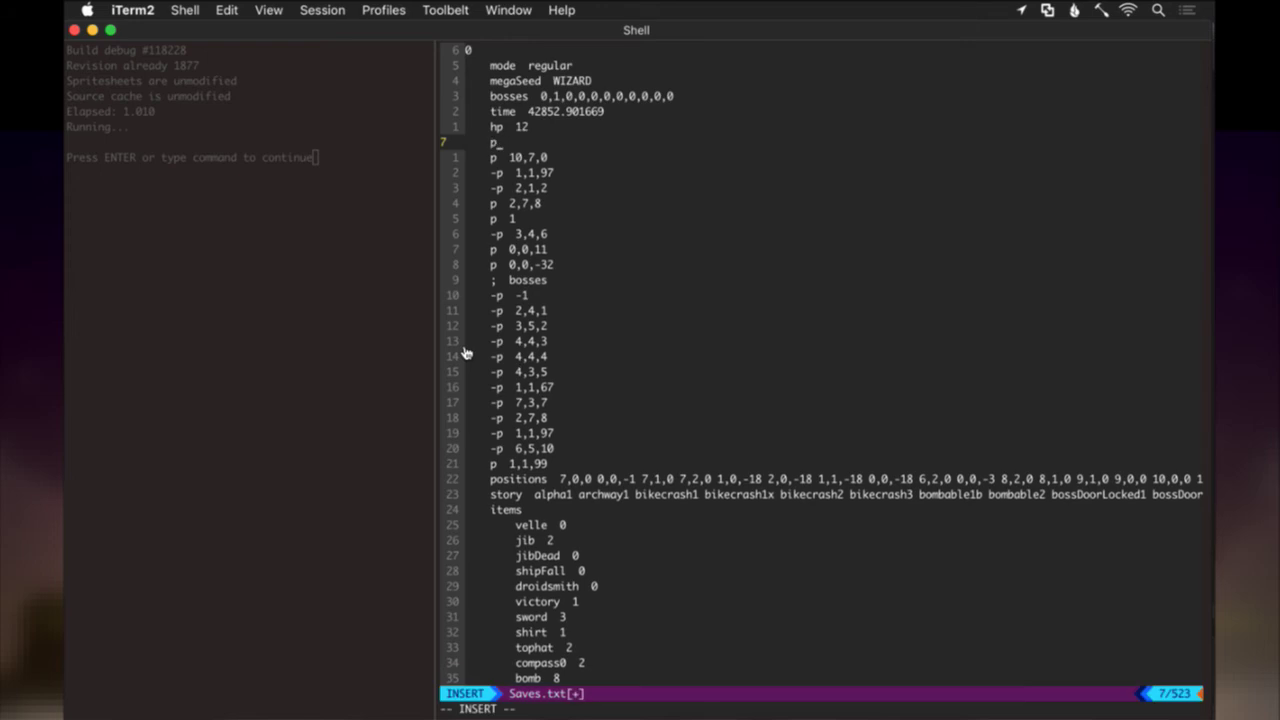
{"action": "key", "text": "Escape"}
{"action": "key", "text": "Return"}
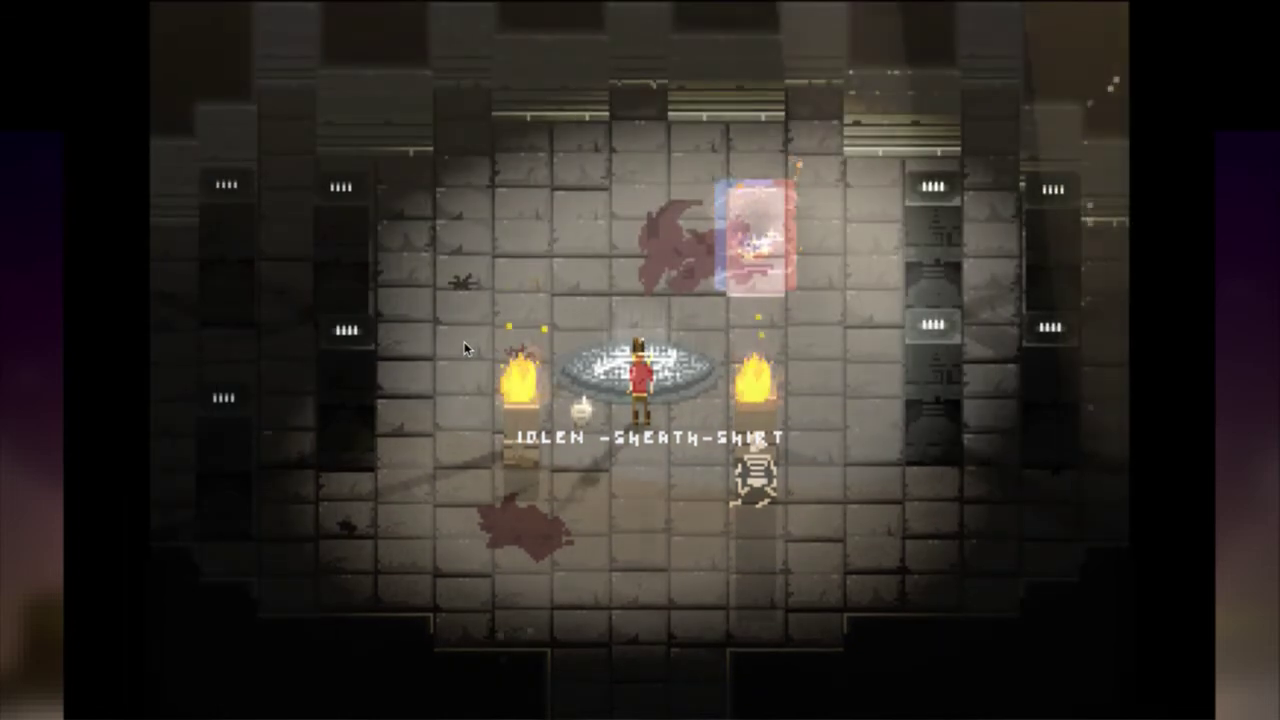
Run Roq through the temple rooms in his shirt with the sword sheathed, checking the directional idle, run and hurt animations.
{"action": "key", "text": "Down"}
{"action": "key", "text": "g"}
{"action": "key", "text": "Right"}
{"action": "key", "text": "Down"}
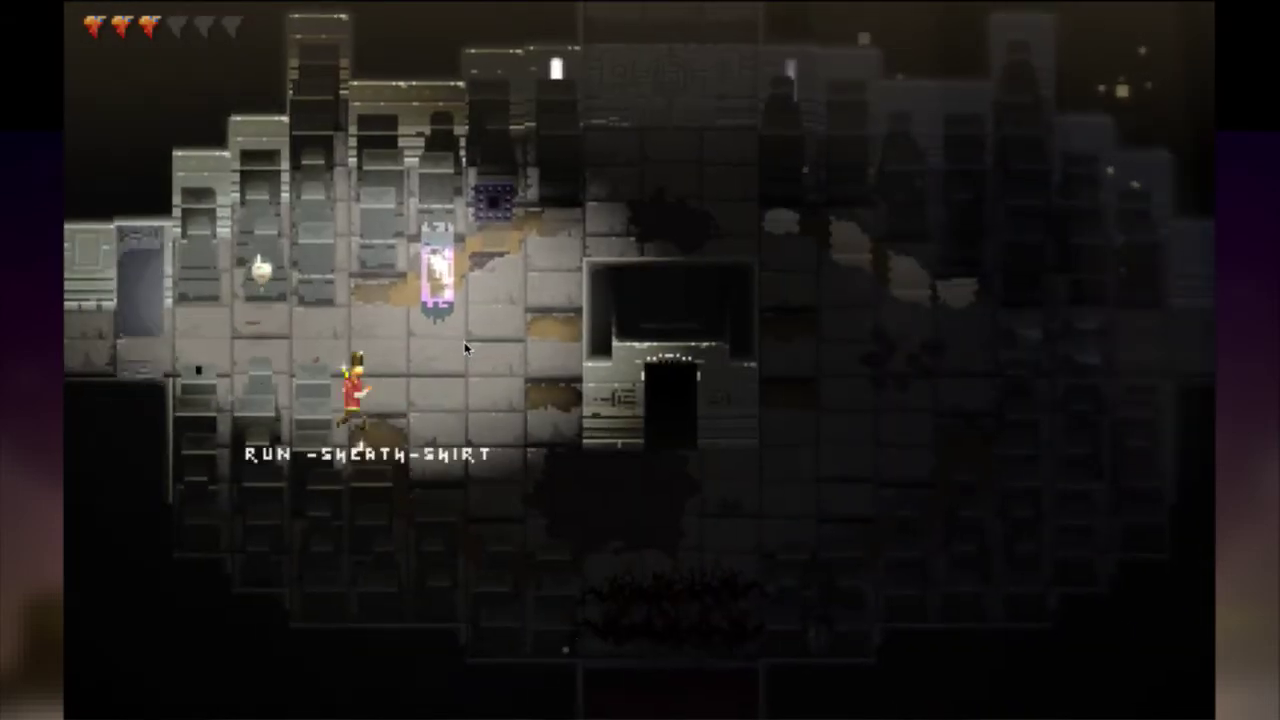
{"action": "key", "text": "Down"}
{"action": "key", "text": "Left"}
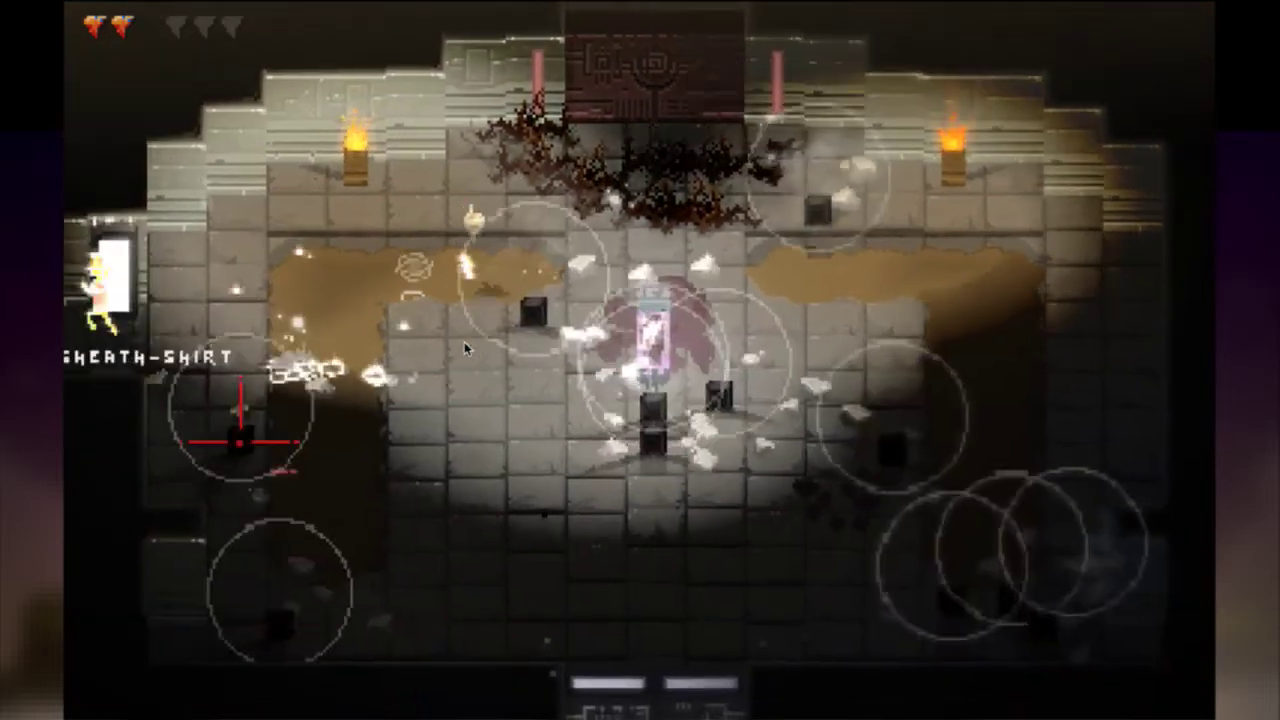
{"action": "key", "text": "Left"}
{"action": "key", "text": "Down"}
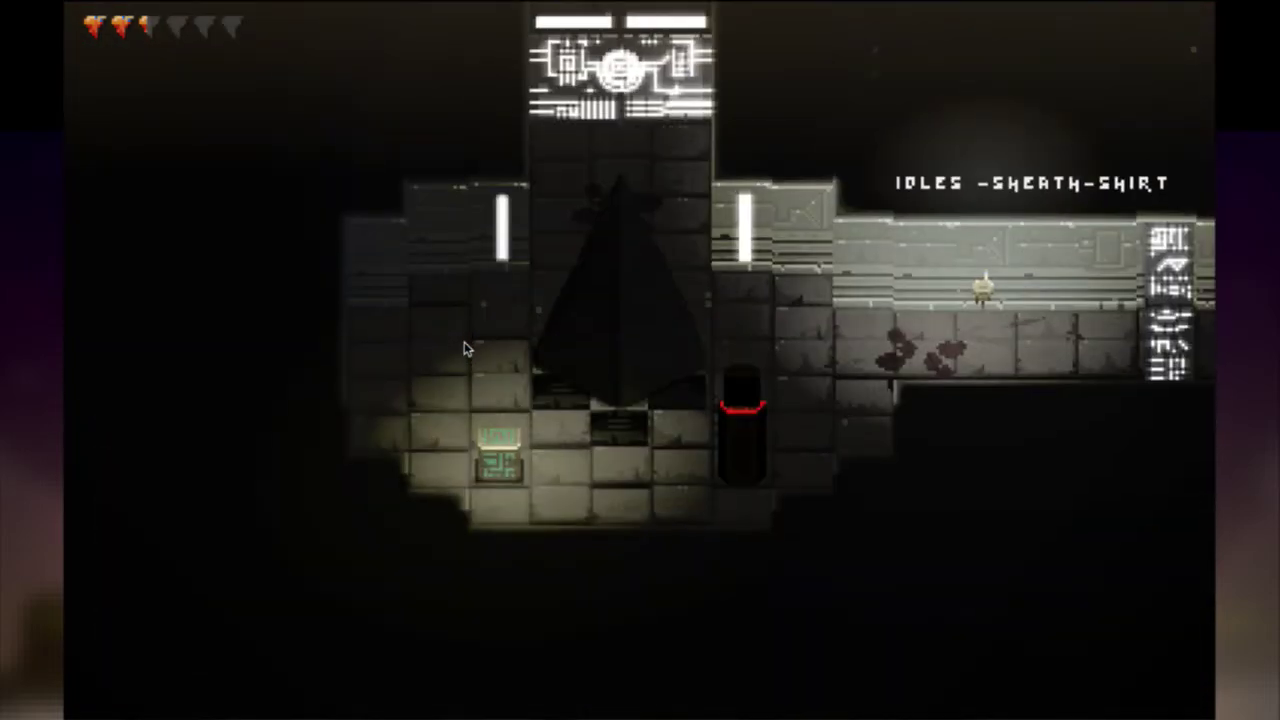
{"action": "key", "text": "Right"}
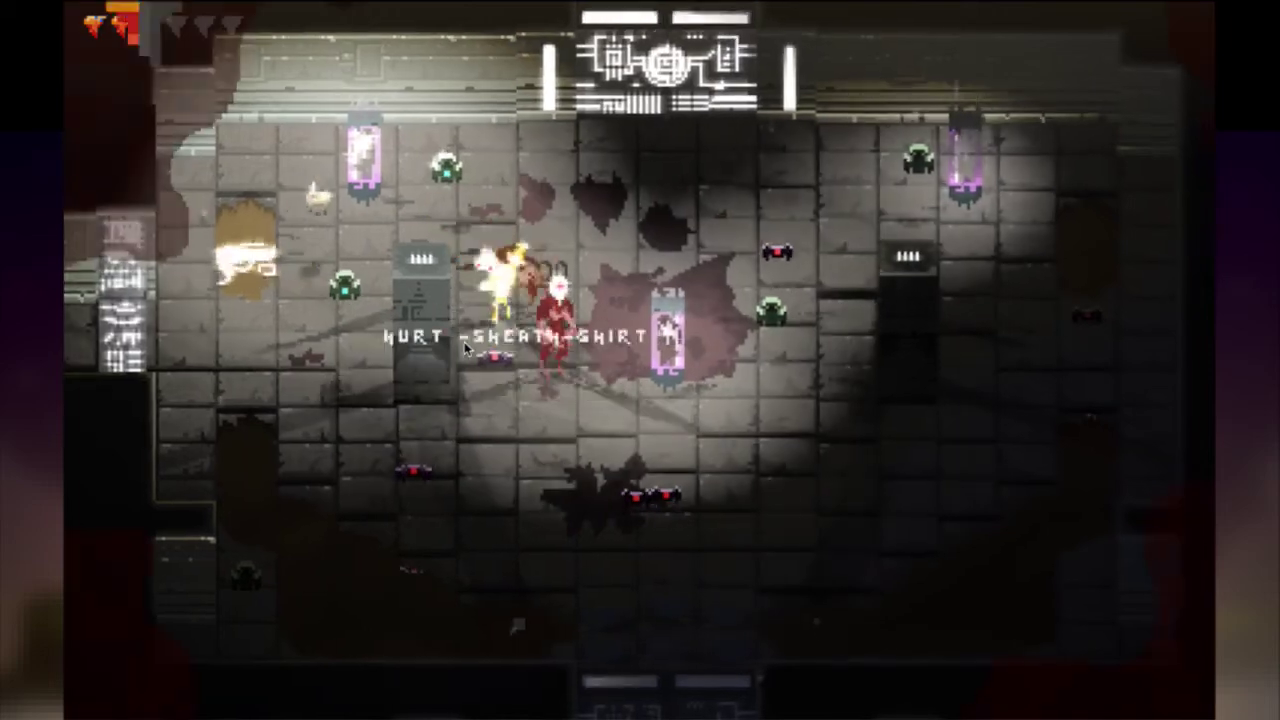
Take Roq to the torch-lit room with the skeleton and block, and save and quit to store that position.
{"action": "key", "text": "Down"}
{"action": "key", "text": "Down"}
{"action": "key", "text": "Right"}
{"action": "key", "text": "Up"}
{"action": "key", "text": "Right"}
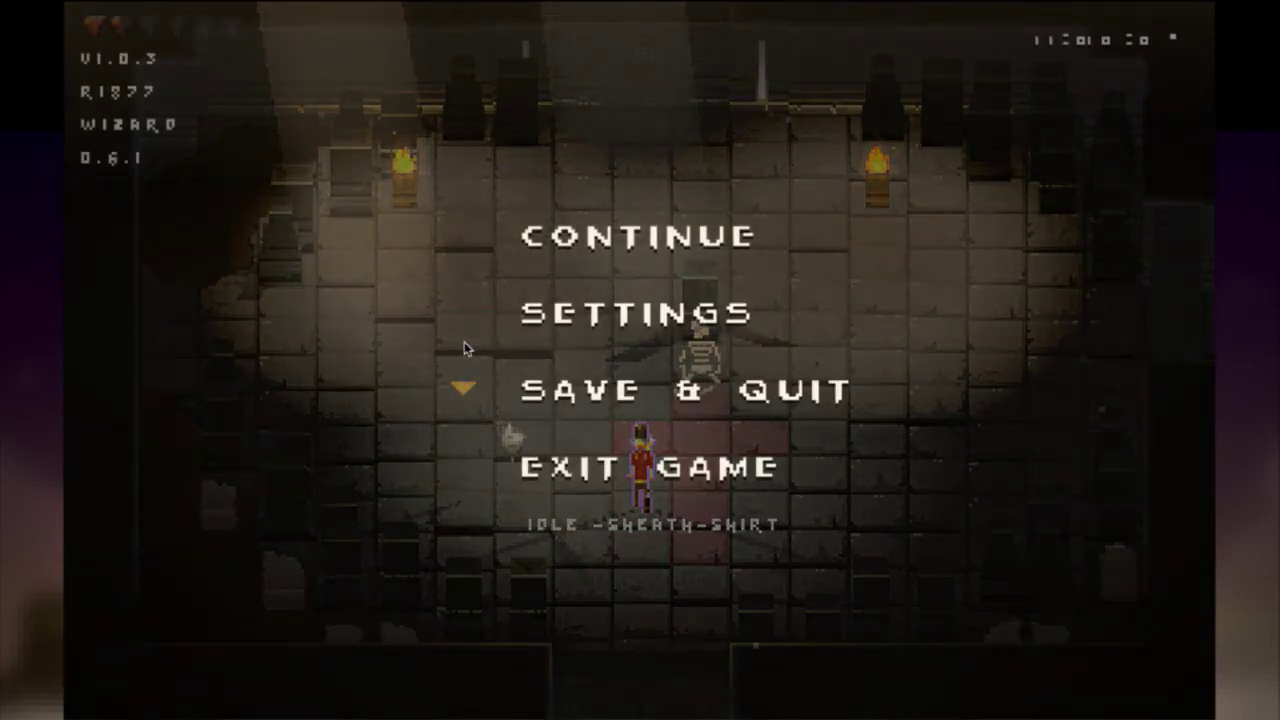
{"action": "key", "text": "Return"}
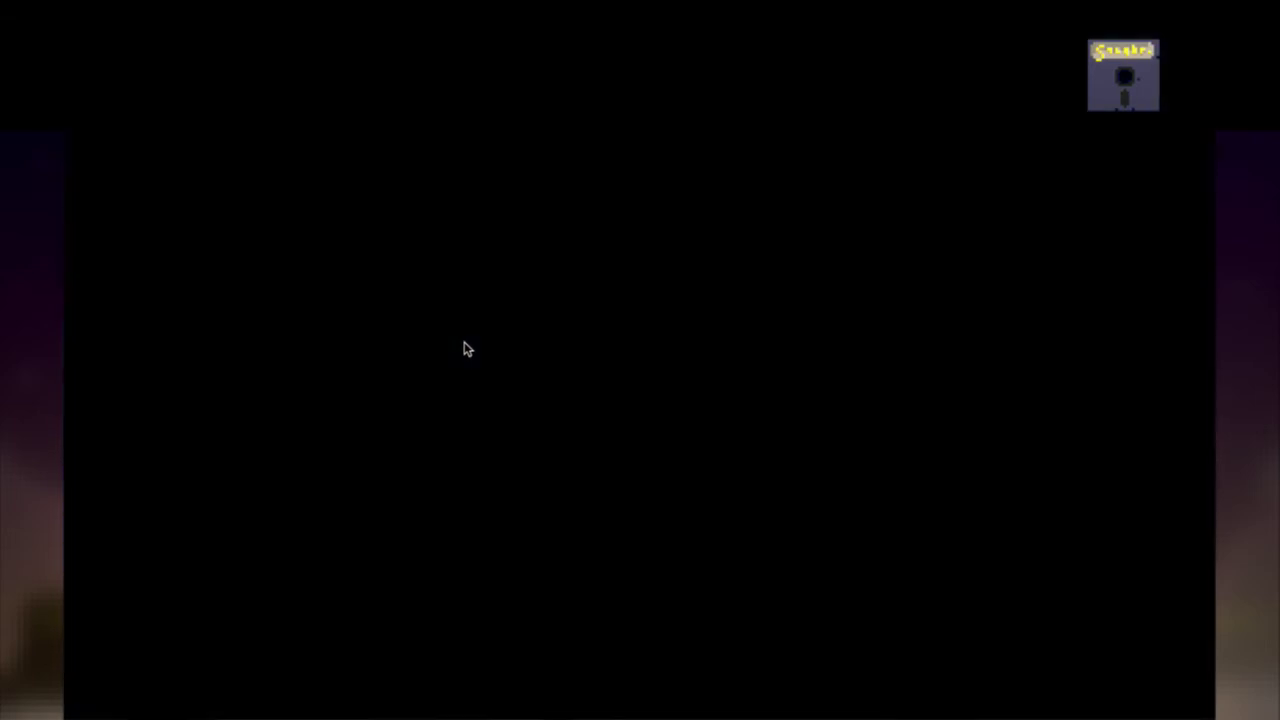
{"action": "key", "text": "Up"}
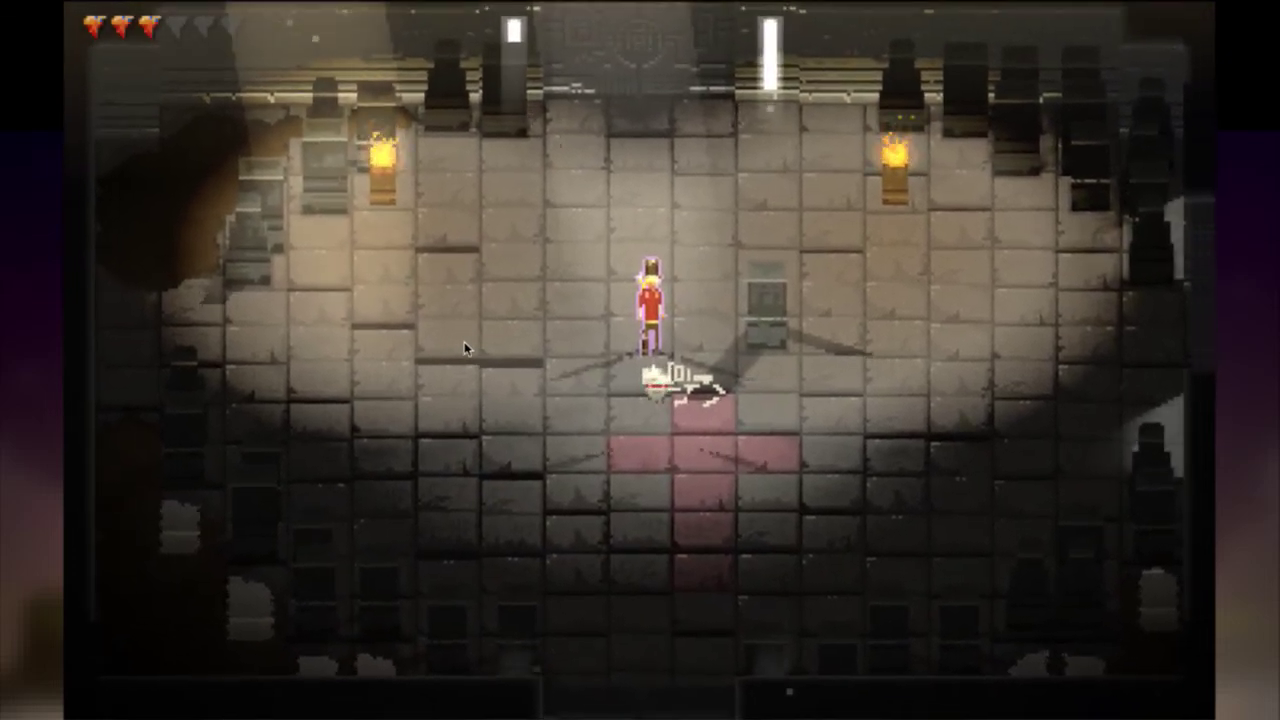
Switch to iTerm, reload Saves.txt from disk, and relaunch the game.
{"action": "key", "text": "super+Tab"}
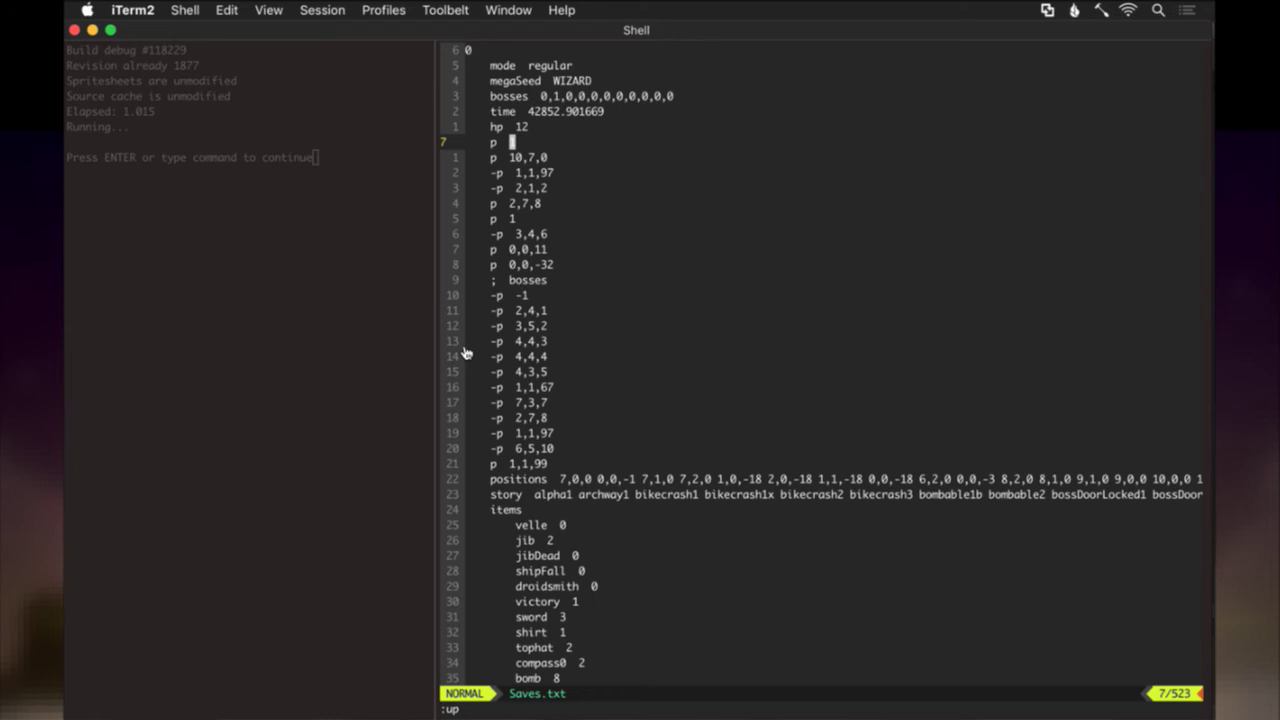
{"action": "type", "text": ":e"}
{"action": "key", "text": "Return"}
{"action": "key", "text": "super+["}
{"action": "key", "text": "Return"}
{"action": "key", "text": "super+]"}
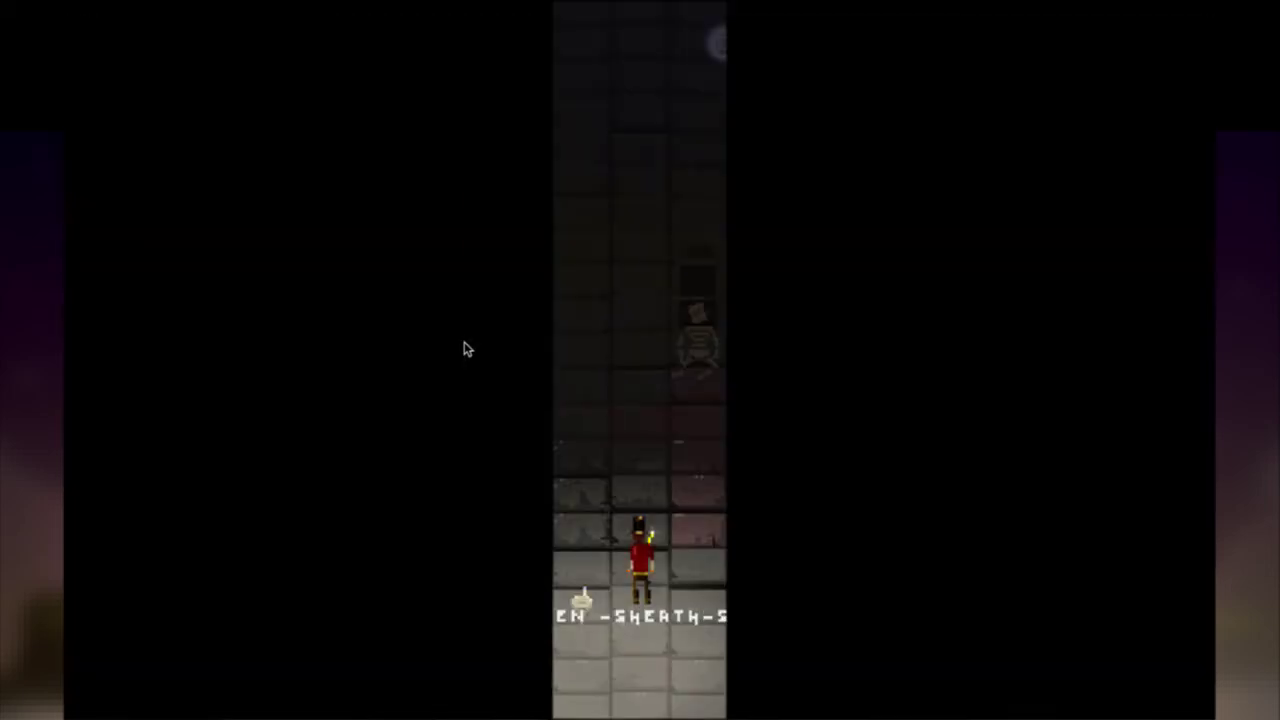
Run Roq around the block in the skeleton room to check the sheathed shirt animations facing north, south and east.
{"action": "key", "text": "Up"}
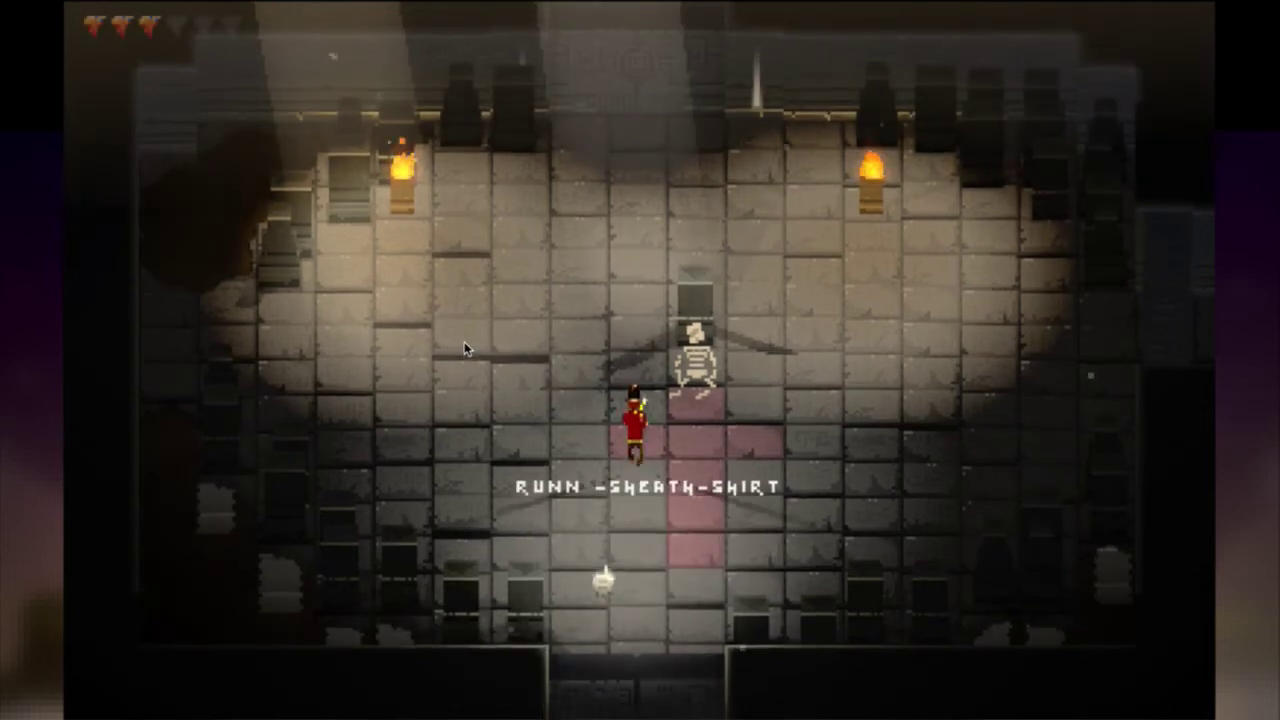
{"action": "key", "text": "Down"}
{"action": "key", "text": "Right"}
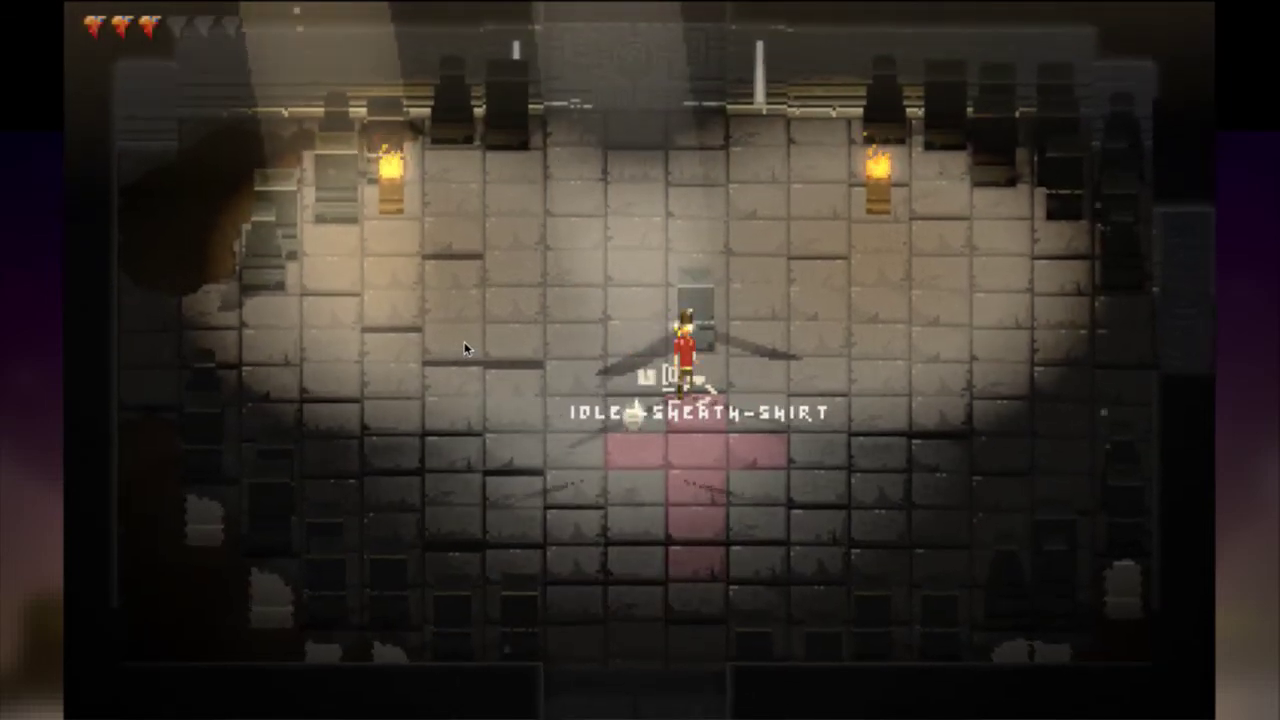
{"action": "key", "text": "Up"}
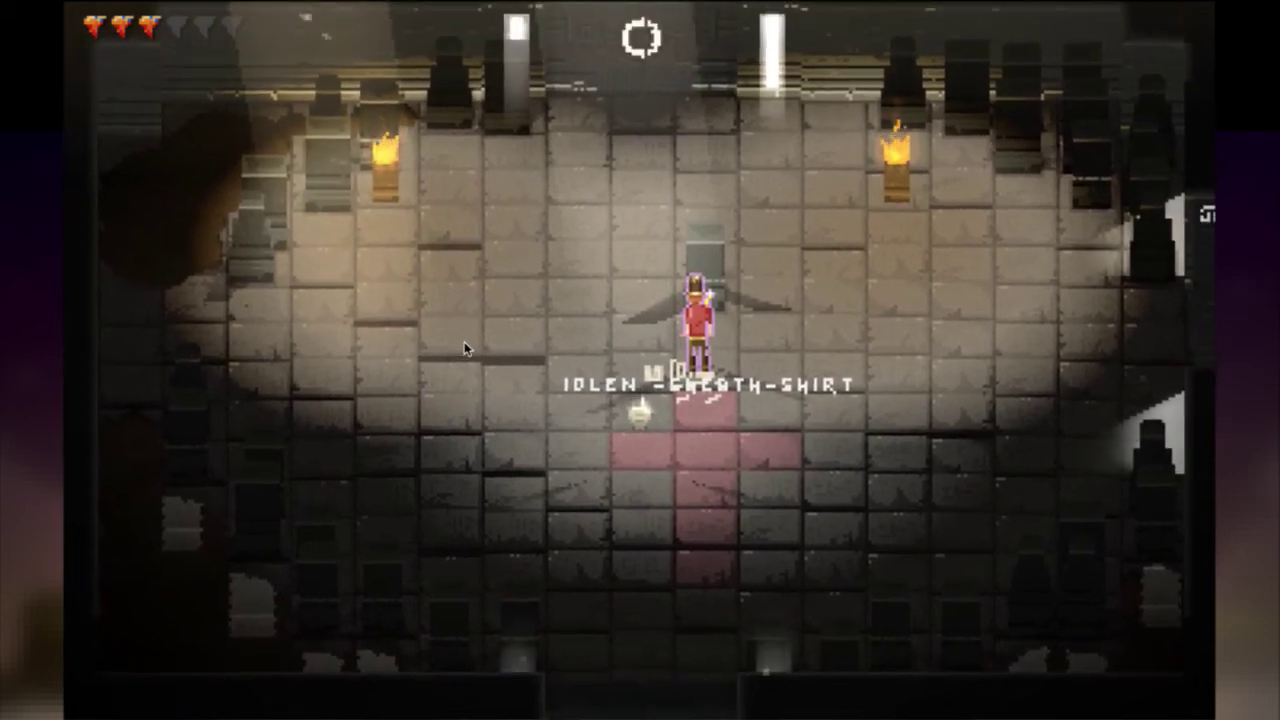
Relaunch the game from iTerm and check Roq's shirt animations around the block with the sword drawn and sheathed.
{"action": "key", "text": "super+Tab"}
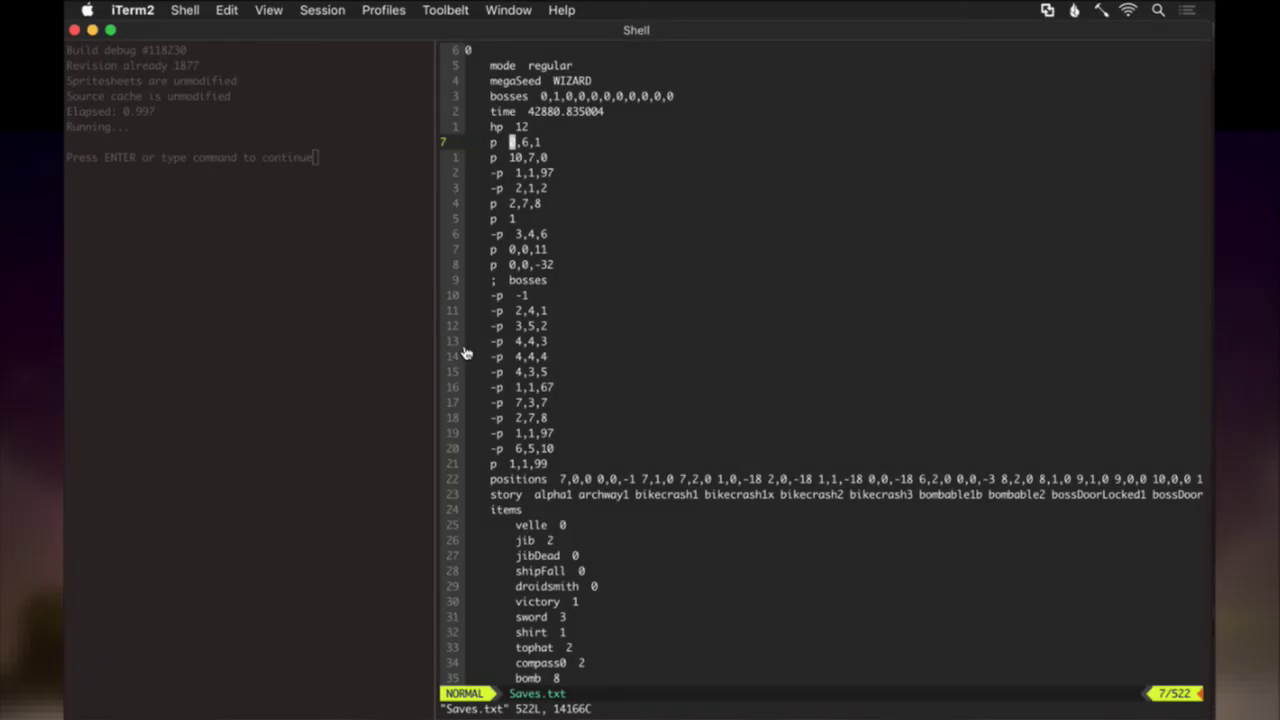
{"action": "key", "text": "super+["}
{"action": "key", "text": "Return"}
{"action": "key", "text": "super+]"}
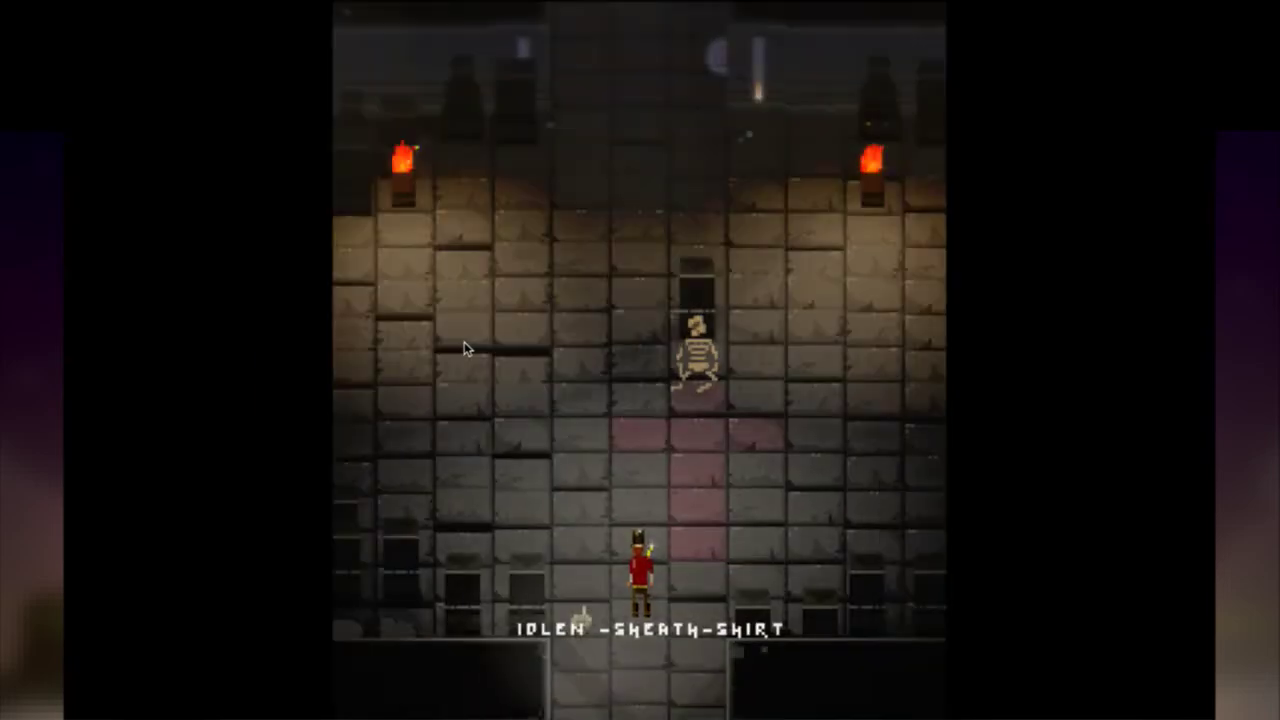
{"action": "key", "text": "Left"}
{"action": "key", "text": "Up"}
{"action": "key", "text": "space"}
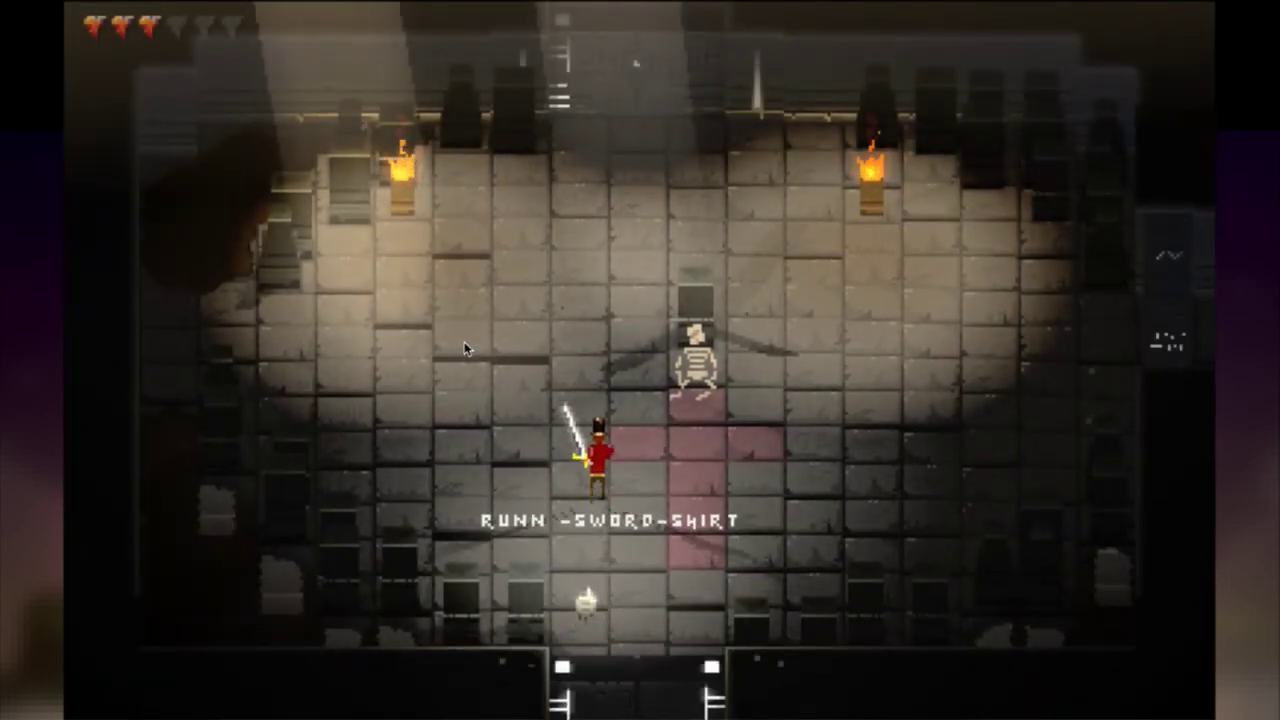
{"action": "key", "text": "Right"}
{"action": "key", "text": "Down"}
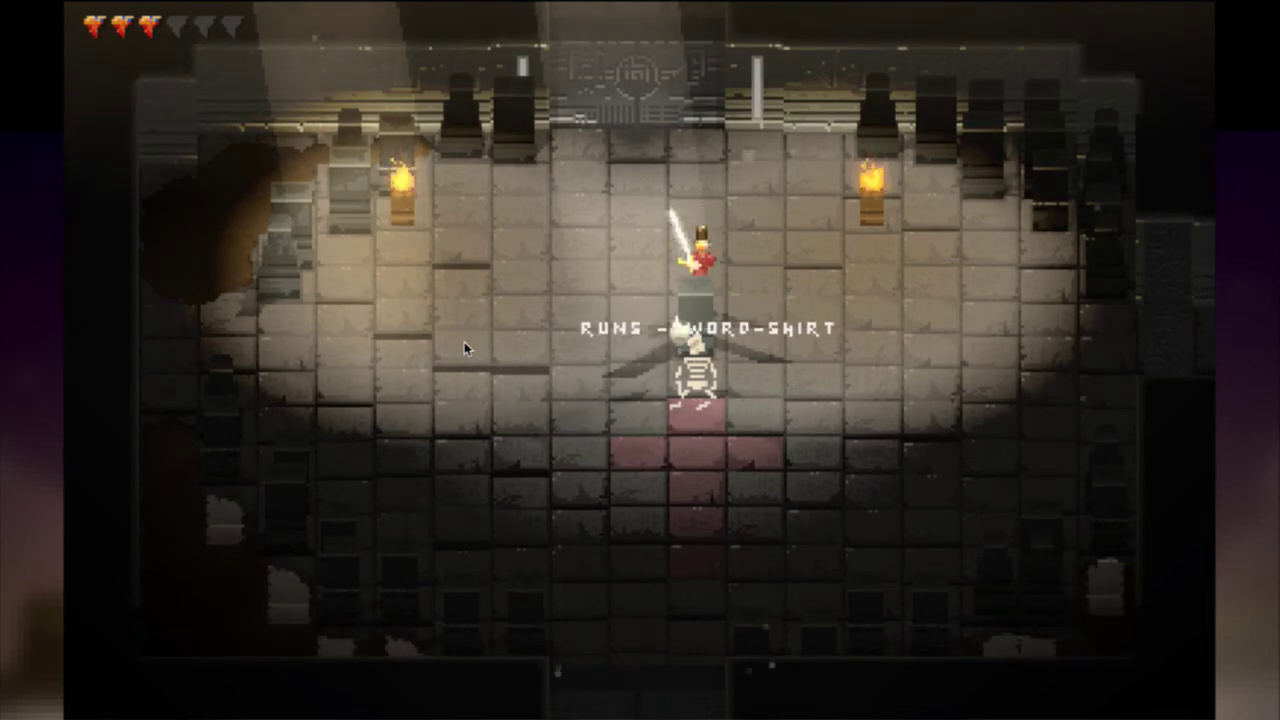
{"action": "key", "text": "Down"}
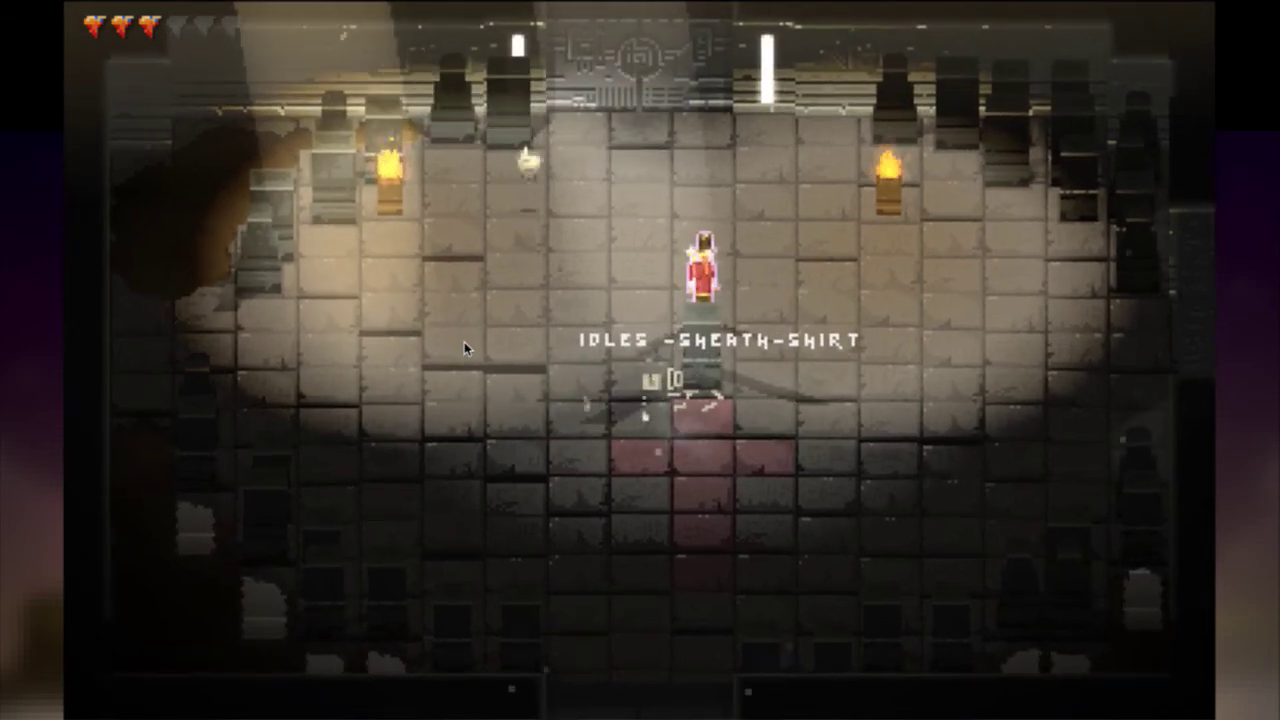
{"action": "key", "text": "Right"}
Return to Roq.txt in iTerm and look over the finished push entries and the hurt entries below them.
{"action": "key", "text": "super+Tab"}
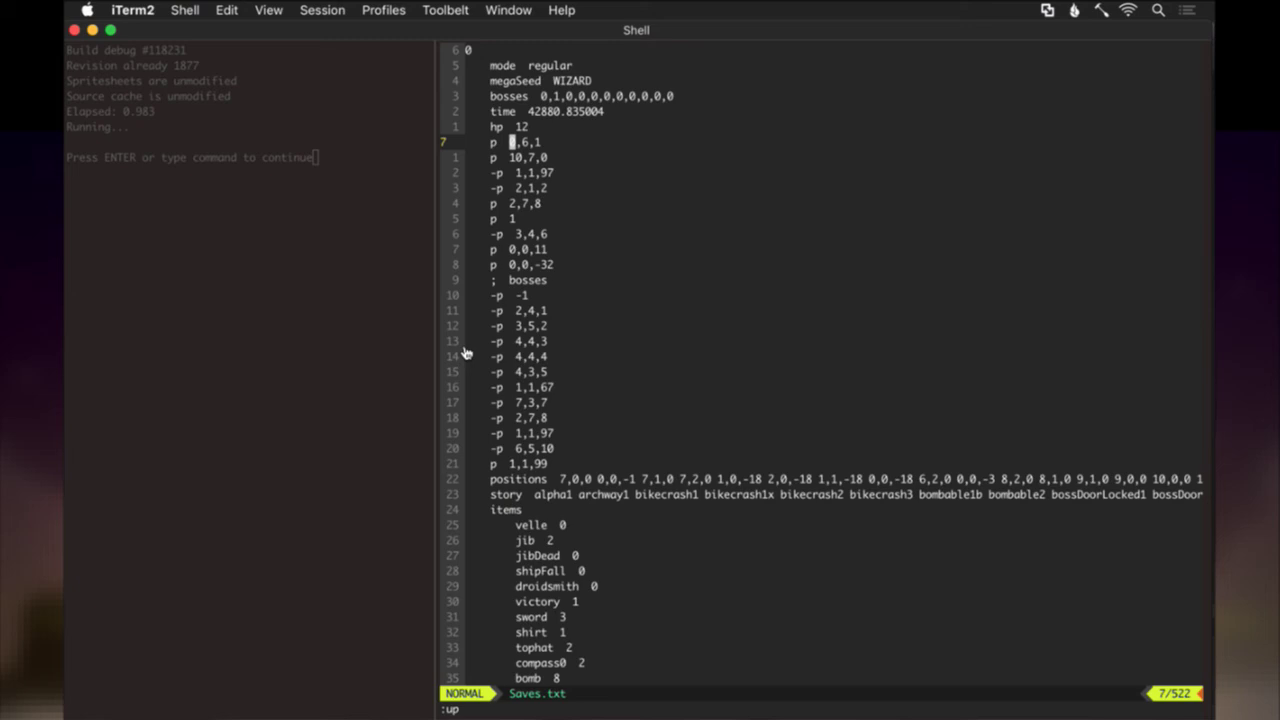
{"action": "key", "text": "super+Tab"}
{"action": "key", "text": "super+Tab"}
{"action": "key", "text": "super+Tab"}
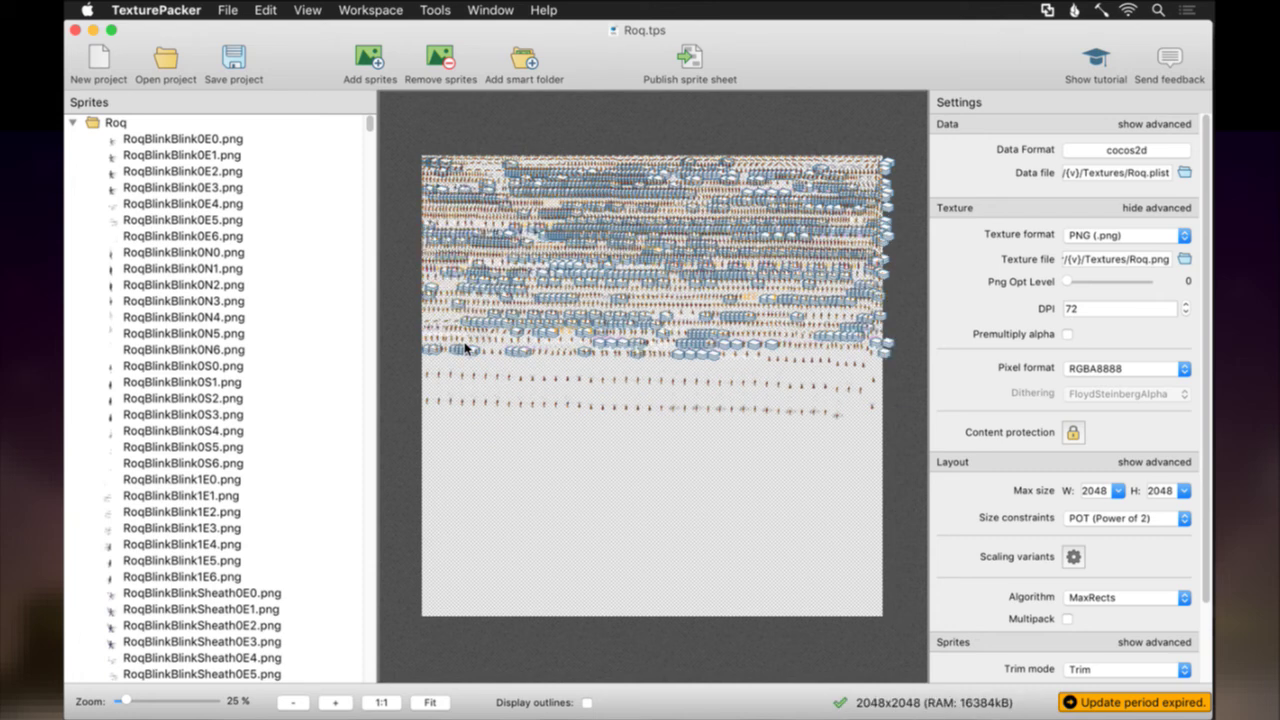
{"action": "key", "text": "super+Tab"}
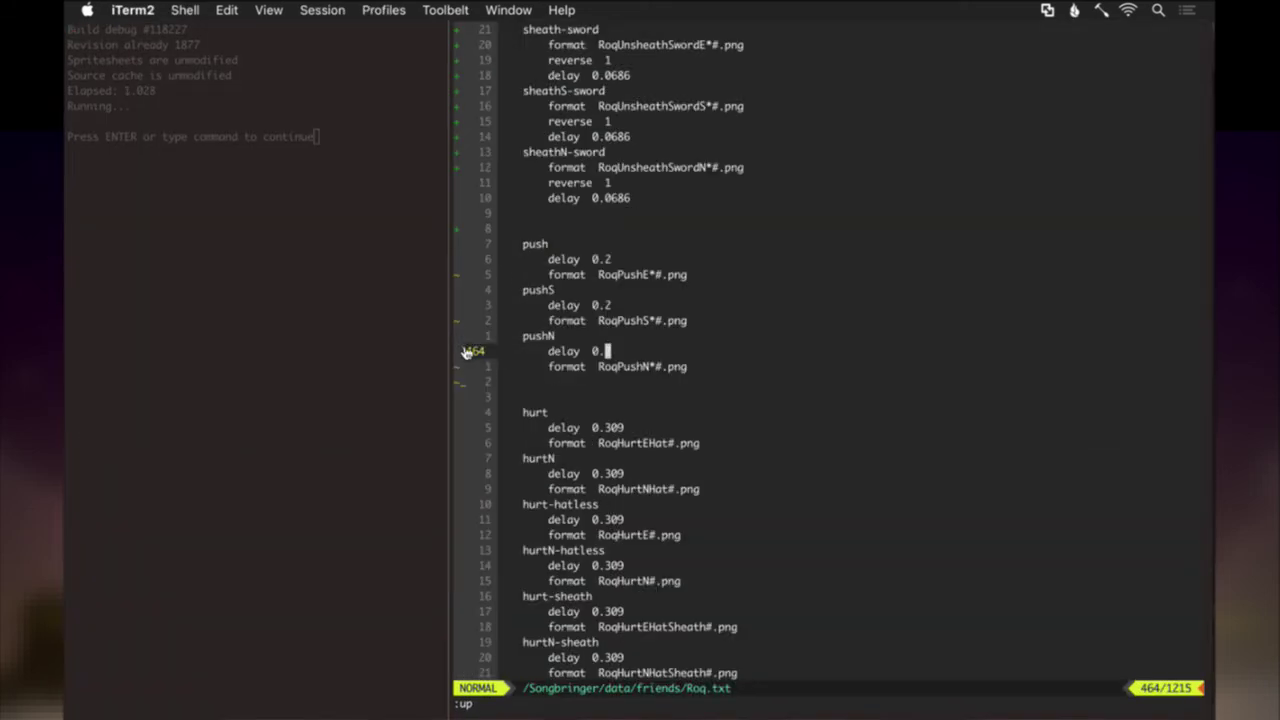
{"action": "key", "text": "j"}
{"action": "key", "text": "j"}
{"action": "key", "text": "j"}
{"action": "key", "text": "j"}
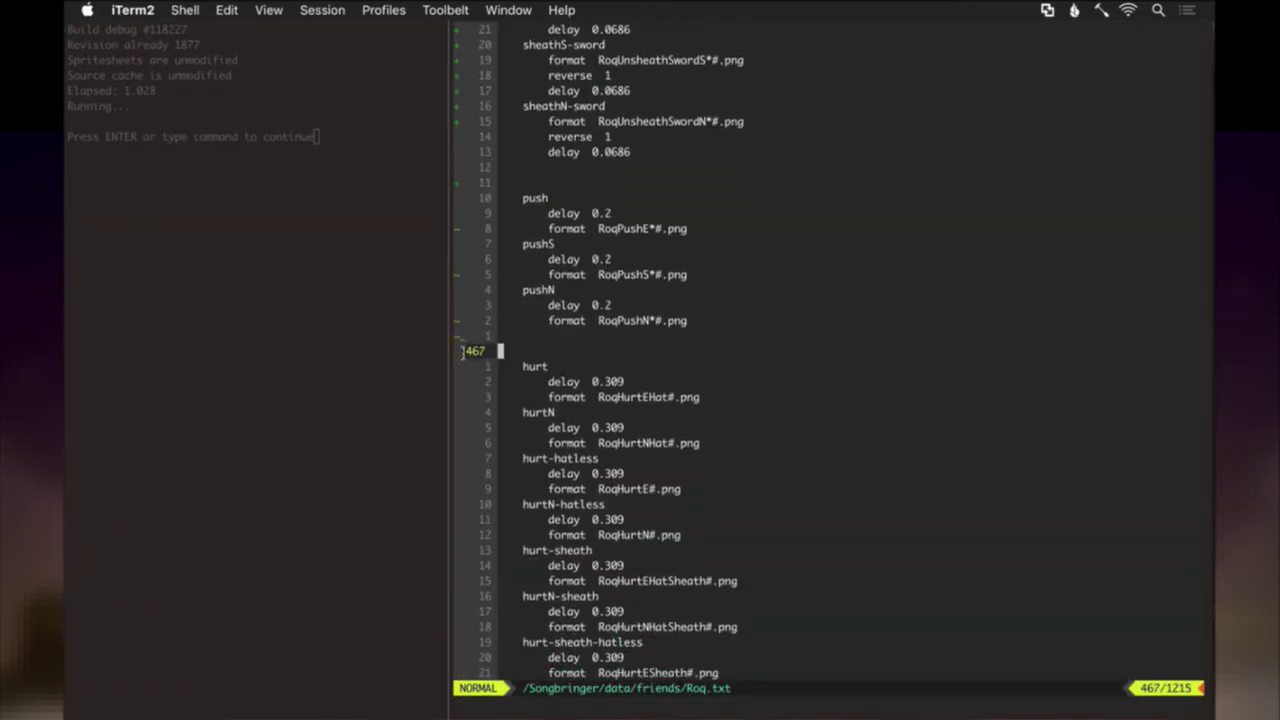
{"action": "key", "text": "j"}
{"action": "key", "text": "k"}
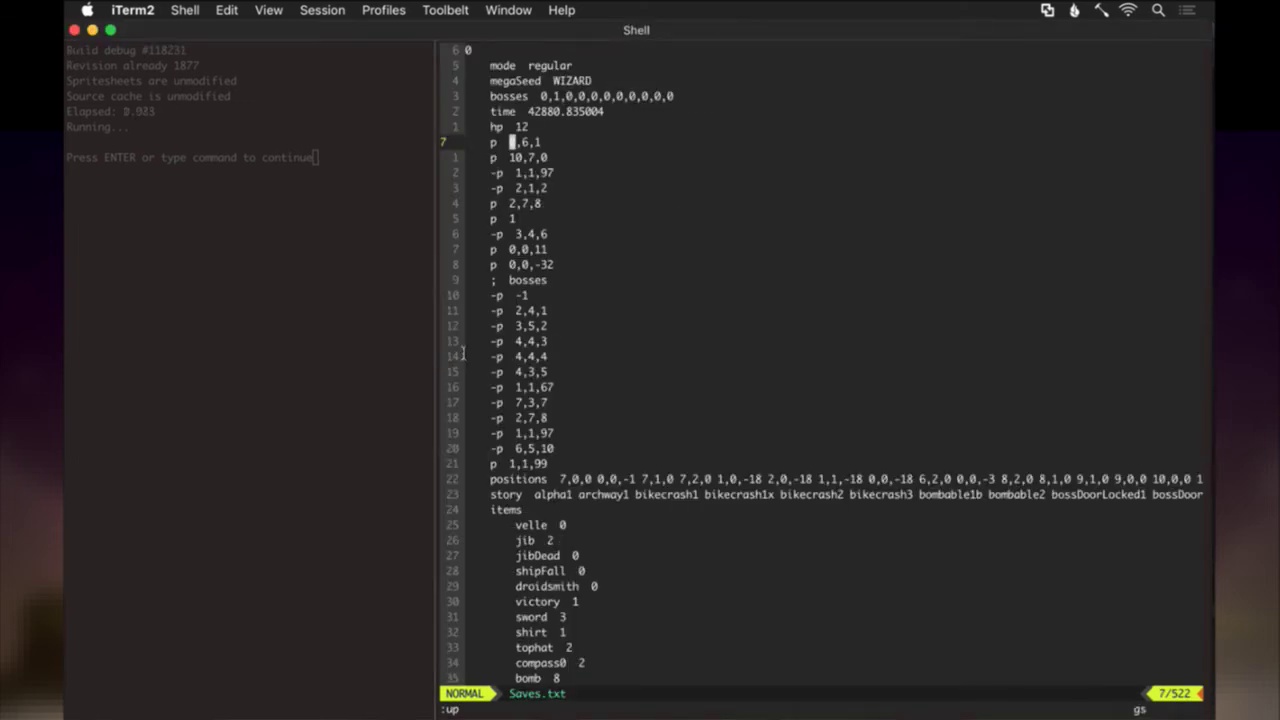
Stage the Songbringer changes and start a git commit of raw with the message "Update Roq's push anims".
{"action": "key", "text": "ctrl+z"}
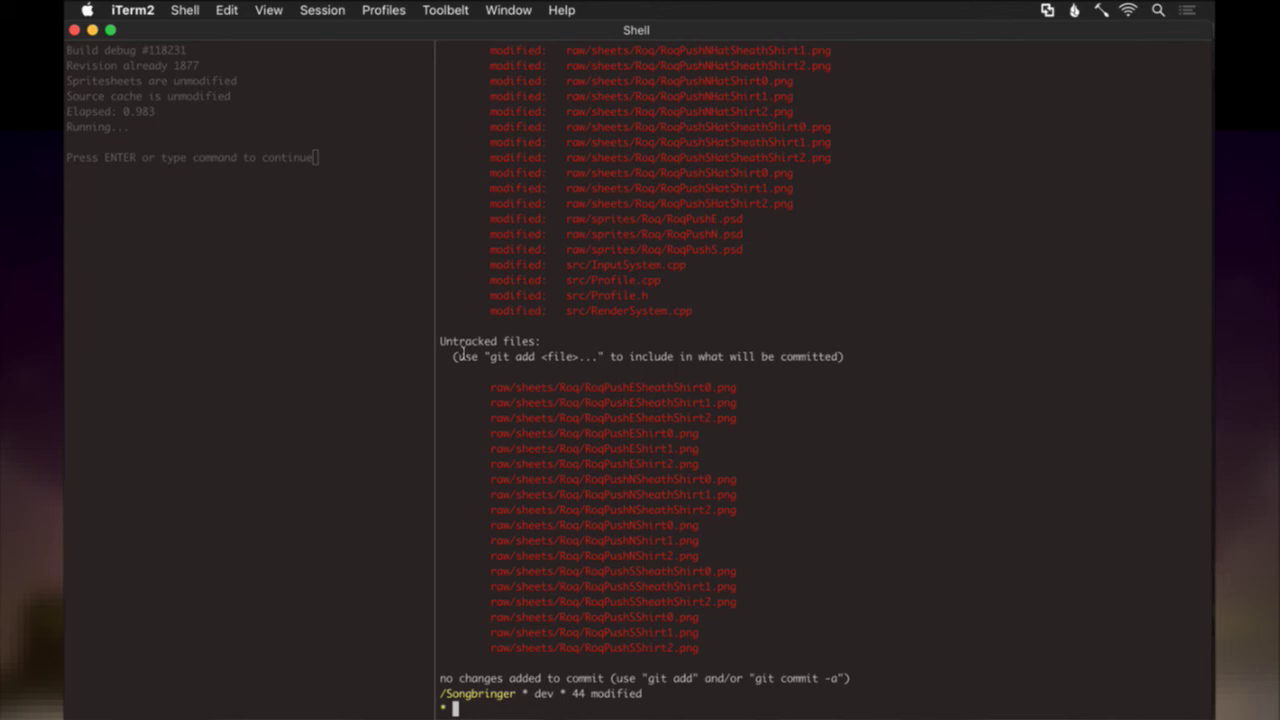
{"action": "key", "text": "Return"}
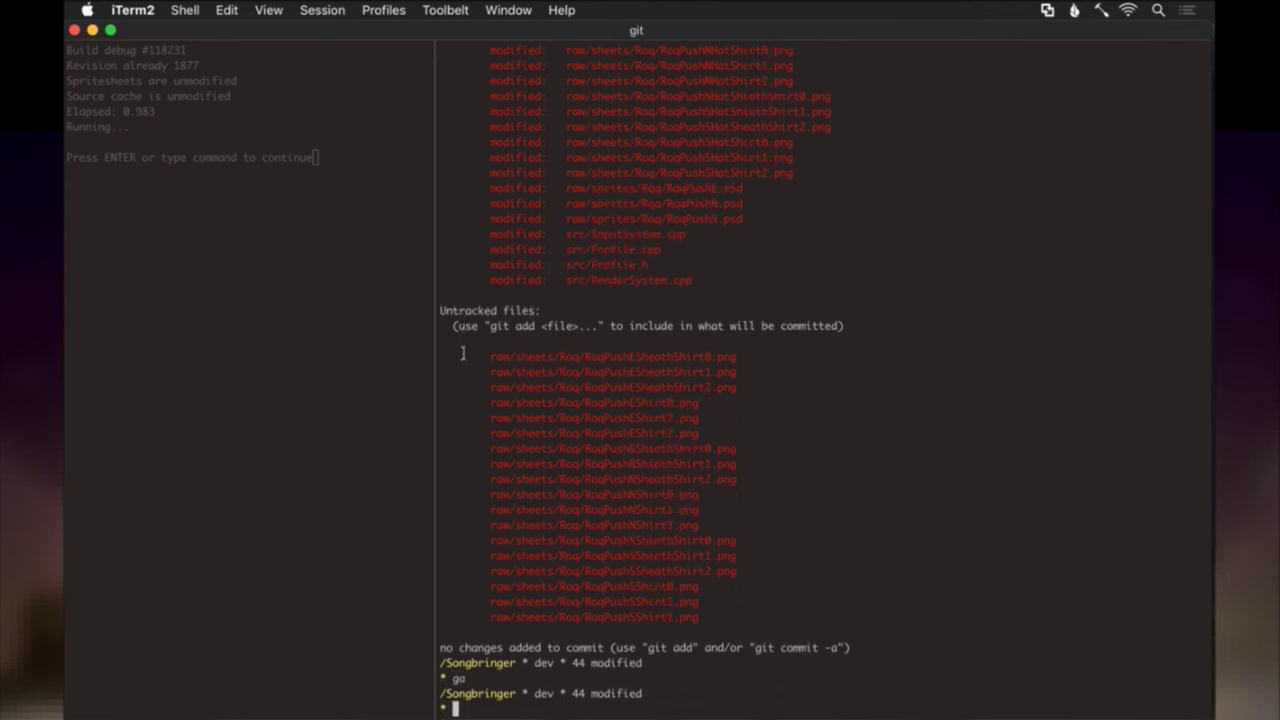
{"action": "type", "text": "git commit raw"}
{"action": "key", "text": "Return"}
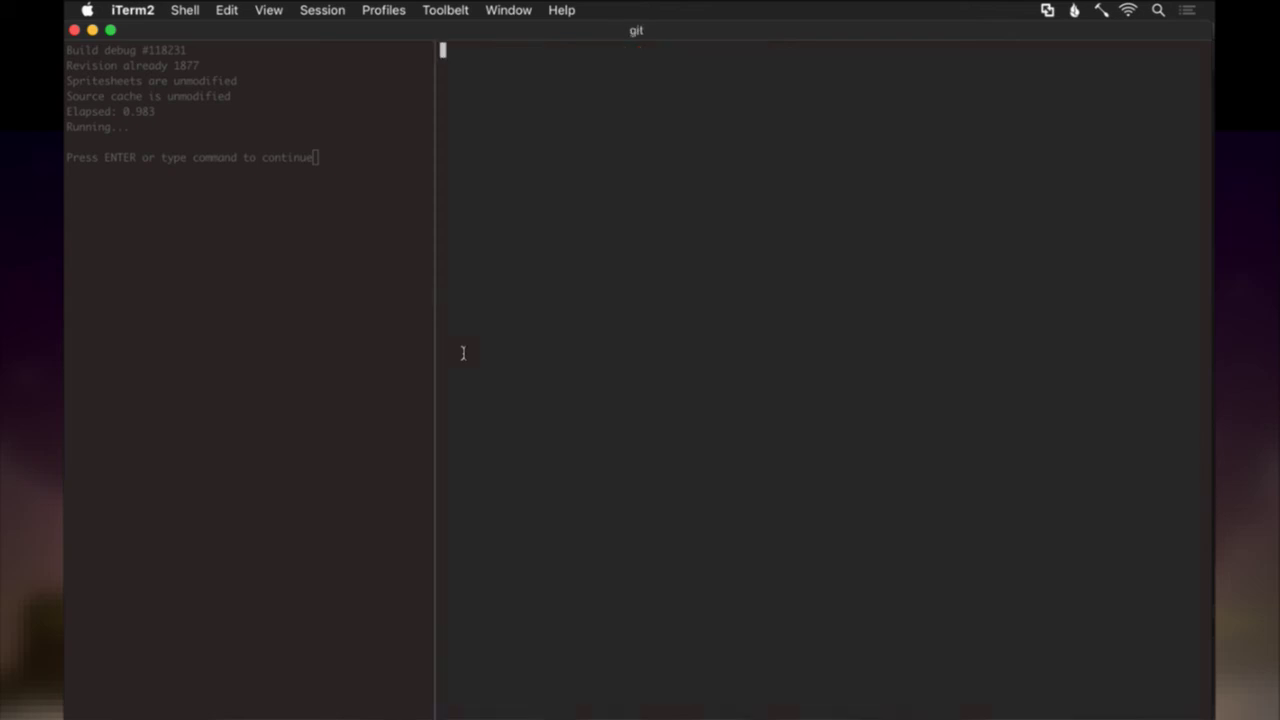
{"action": "key", "text": "i"}
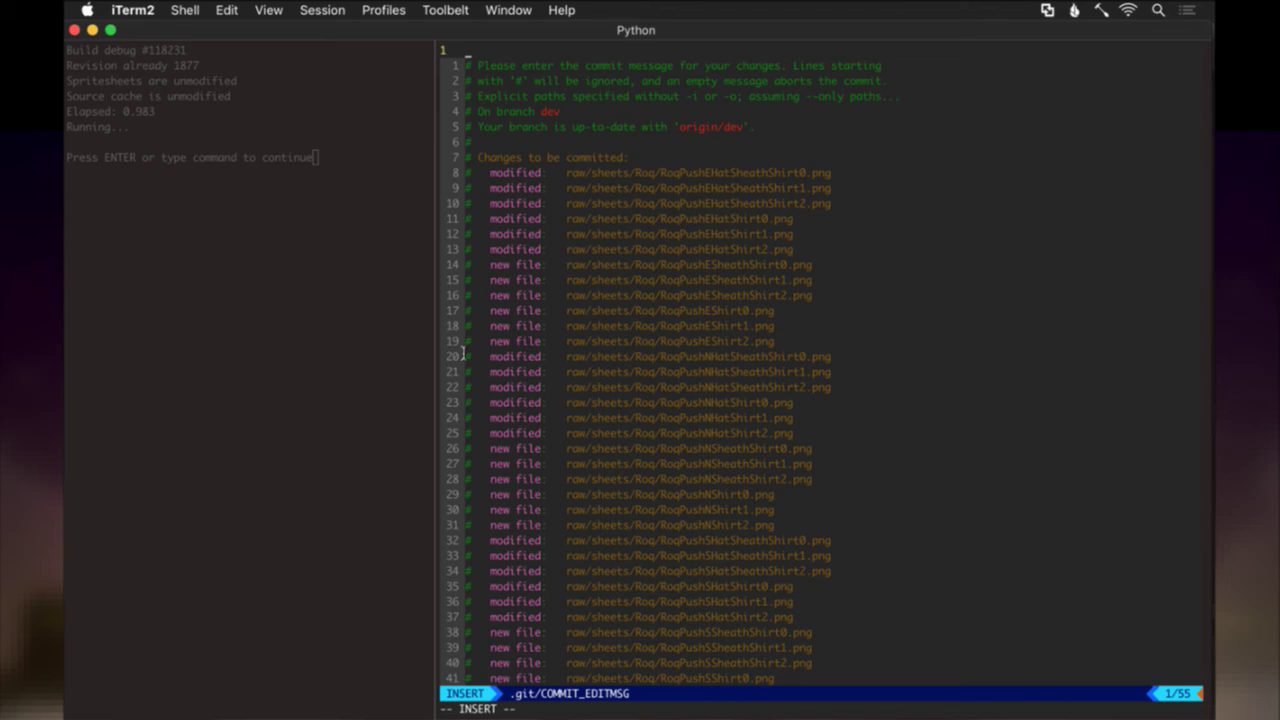
{"action": "type", "text": "Update Roq's push anims"}
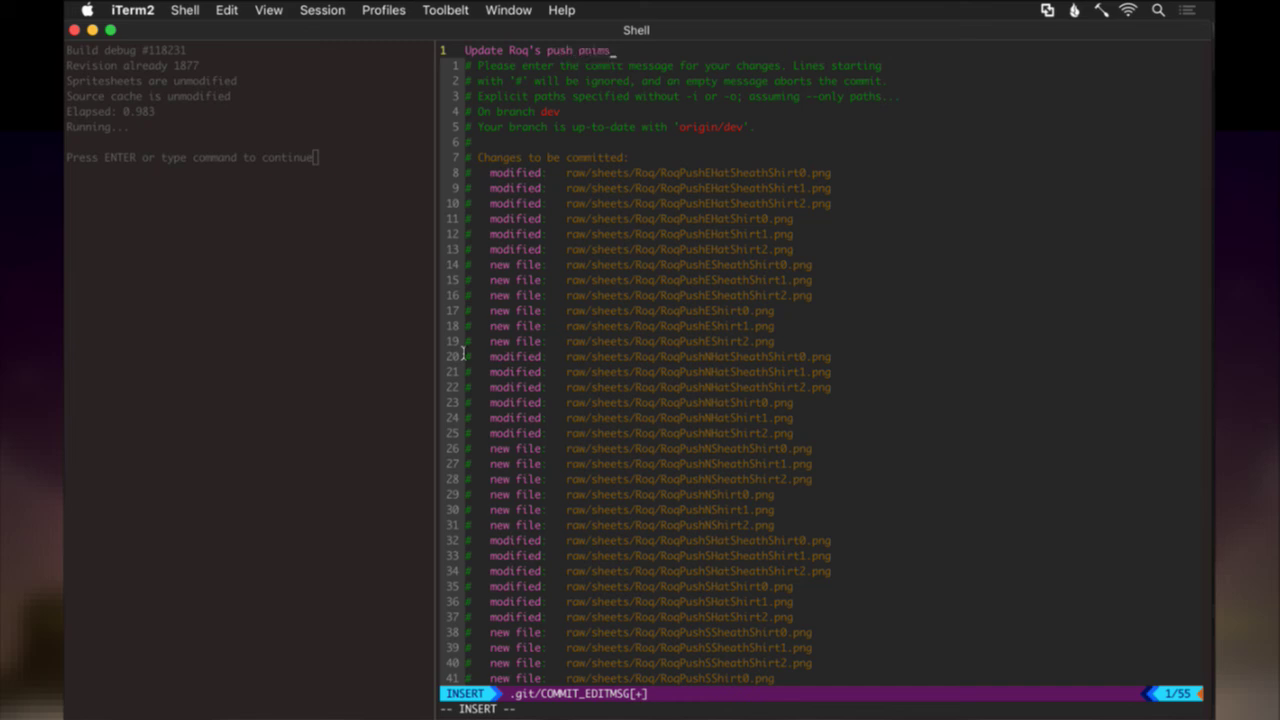
Review the files listed in the commit message, complete the commit, and push it with gp.
{"action": "key", "text": "j"}
{"action": "key", "text": "j"}
{"action": "key", "text": "j"}
{"action": "key", "text": "j"}
{"action": "key", "text": "j"}
{"action": "key", "text": "j"}
{"action": "key", "text": "j"}
{"action": "key", "text": "j"}
{"action": "key", "text": "j"}
{"action": "key", "text": "j"}
{"action": "key", "text": "j"}
{"action": "key", "text": "j"}
{"action": "key", "text": "j"}
{"action": "key", "text": "j"}
{"action": "key", "text": "j"}
{"action": "key", "text": "j"}
{"action": "key", "text": "j"}
{"action": "key", "text": "j"}
{"action": "key", "text": "j"}
{"action": "key", "text": "j"}
{"action": "key", "text": "k"}
{"action": "key", "text": "k"}
{"action": "key", "text": "k"}
{"action": "key", "text": "k"}
{"action": "key", "text": "k"}
{"action": "key", "text": "k"}
{"action": "key", "text": "k"}
{"action": "key", "text": "k"}
{"action": "key", "text": "k"}
{"action": "key", "text": "k"}
{"action": "key", "text": "k"}
{"action": "key", "text": "k"}
{"action": "key", "text": "k"}
{"action": "key", "text": "k"}
{"action": "key", "text": "k"}
{"action": "key", "text": "k"}
{"action": "key", "text": "k"}
{"action": "key", "text": "k"}
{"action": "key", "text": "k"}
{"action": "key", "text": "k"}
{"action": "scroll", "coordinate": [462, 352], "scroll_direction": "up", "scroll_amount": 7}
{"action": "key", "text": "Return"}
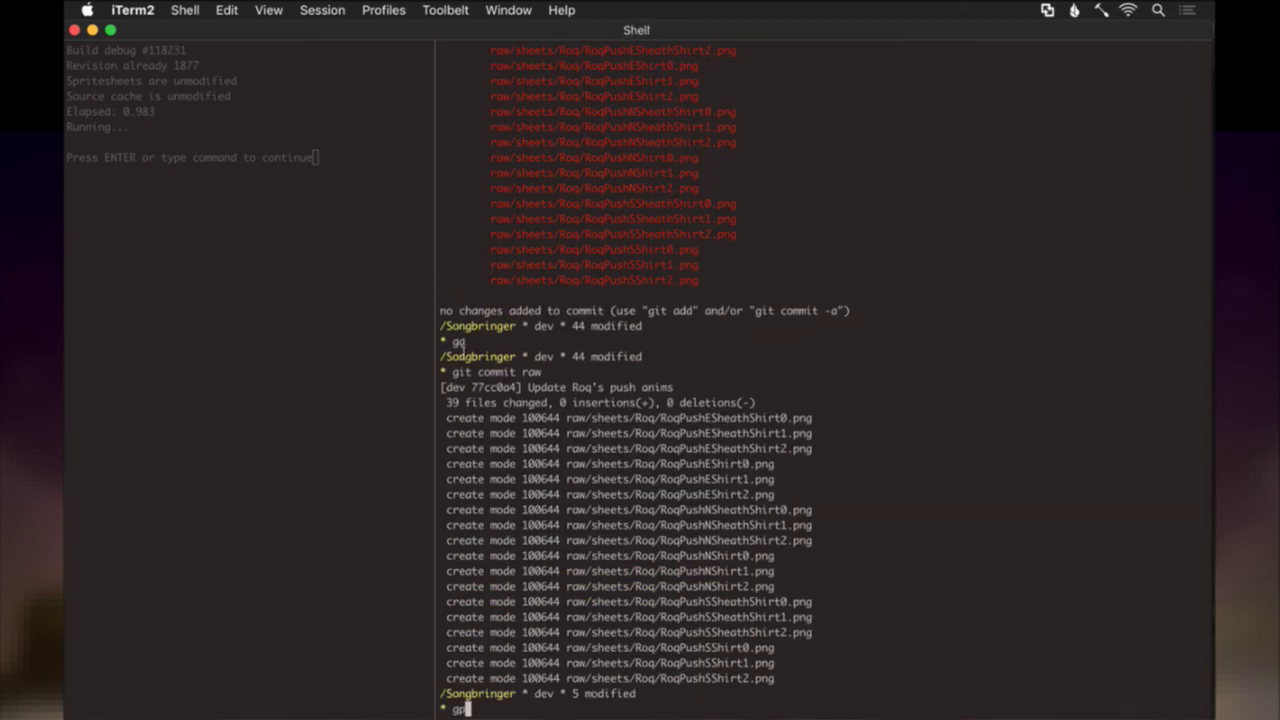
{"action": "type", "text": "gp"}
{"action": "key", "text": "Return"}
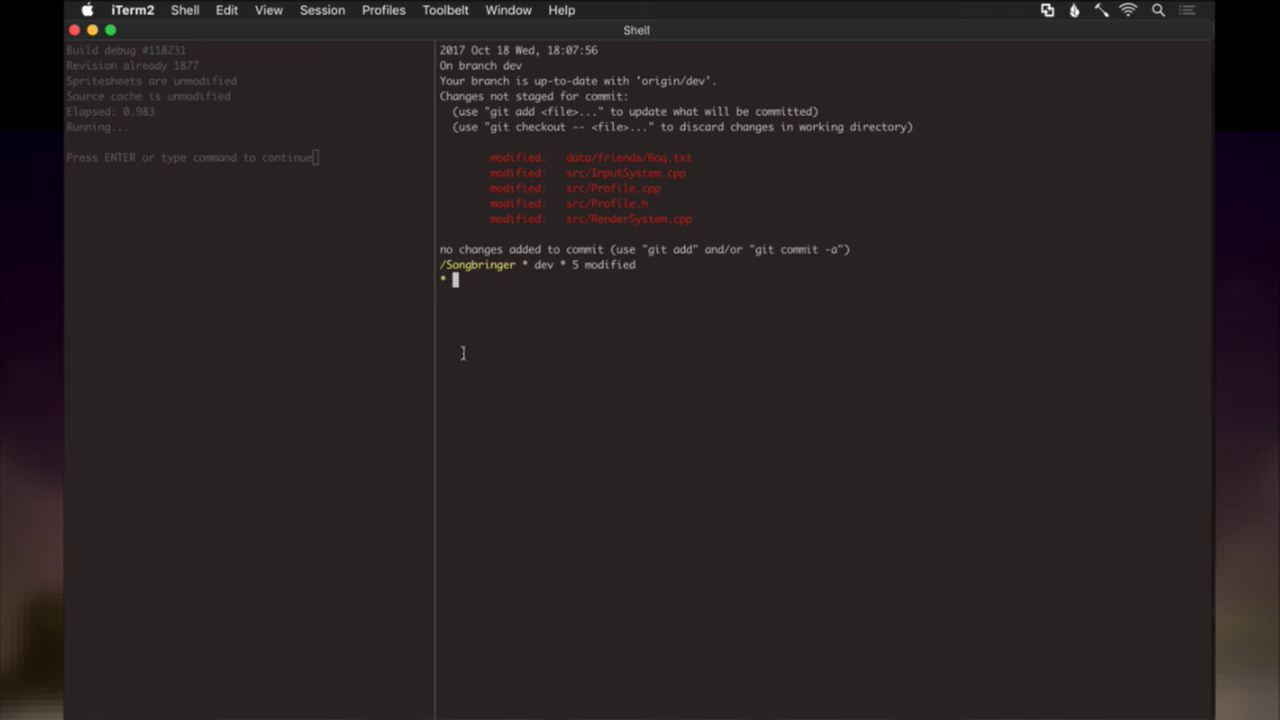
Delete the hurt entries from hurt-hatless through hurtN-sheath-hatless in Roq.txt.
{"action": "scroll", "coordinate": [473, 385], "scroll_direction": "up", "scroll_amount": 3}
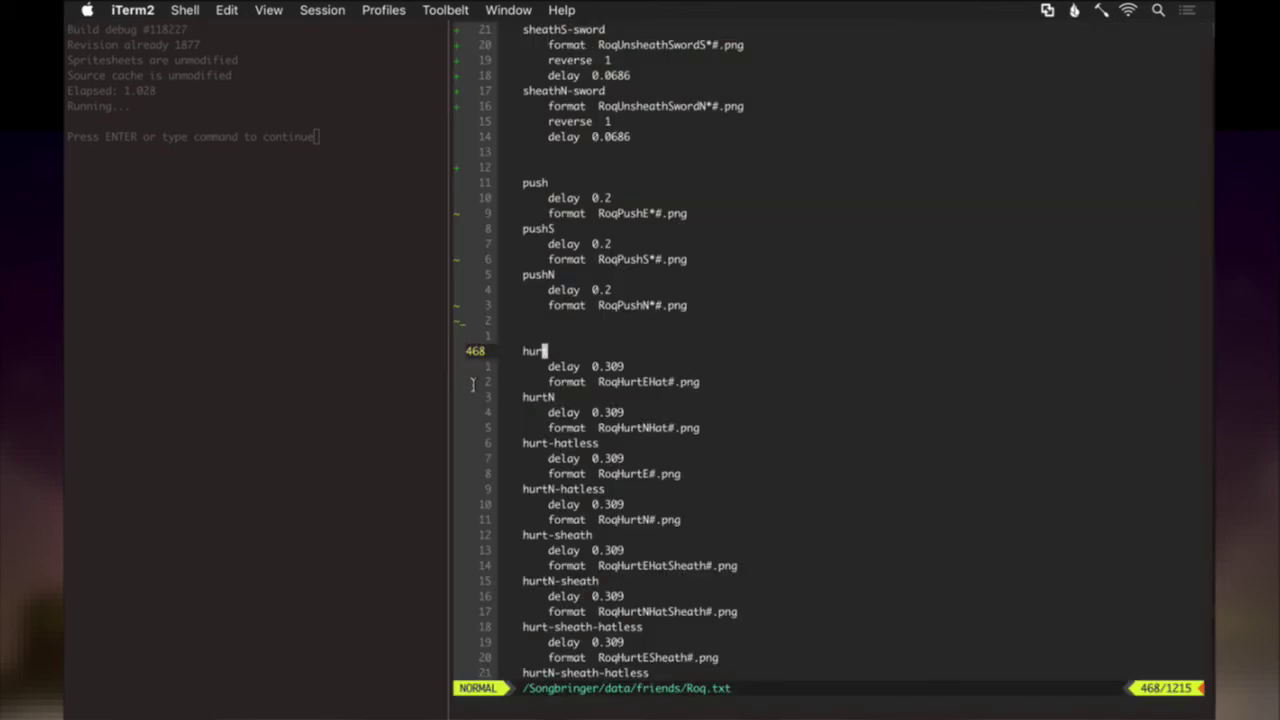
{"action": "key", "text": "j"}
{"action": "key", "text": "j"}
{"action": "key", "text": "j"}
{"action": "key", "text": "j"}
{"action": "key", "text": "j"}
{"action": "key", "text": "j"}
{"action": "key", "text": "shift+v"}
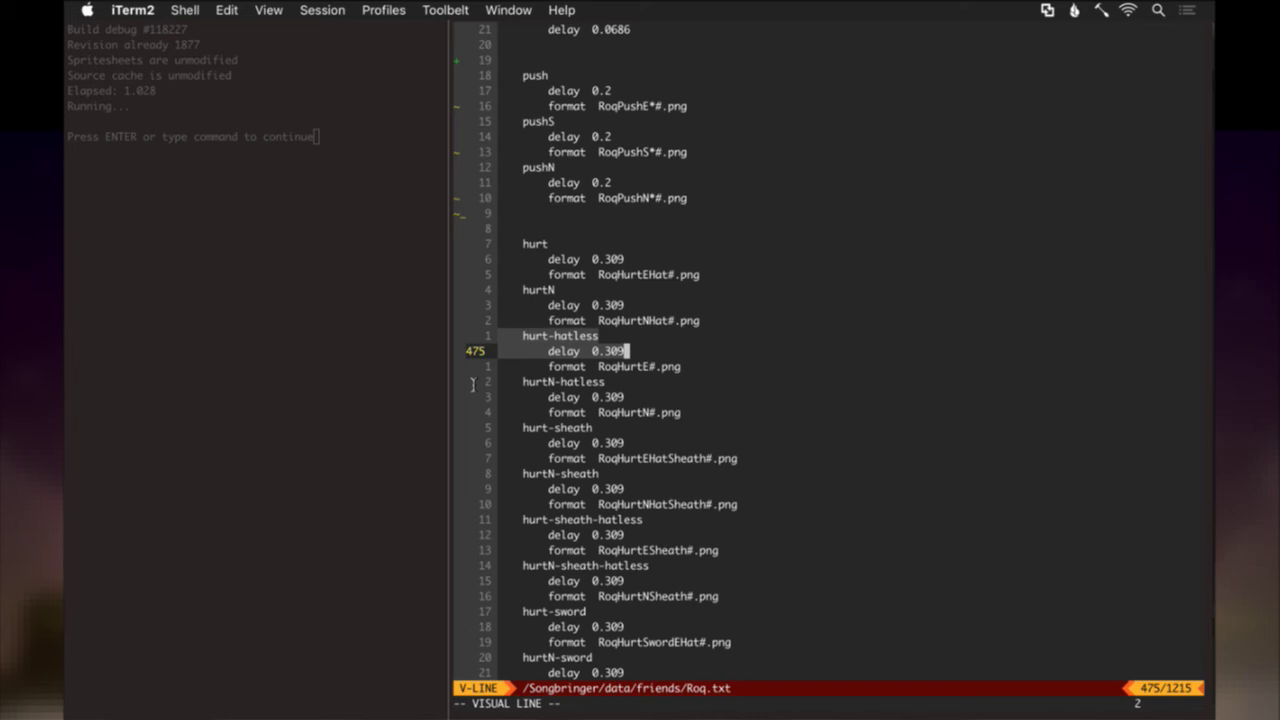
{"action": "key", "text": "j"}
{"action": "key", "text": "j"}
{"action": "key", "text": "j"}
{"action": "key", "text": "j"}
{"action": "key", "text": "j"}
{"action": "key", "text": "j"}
{"action": "key", "text": "j"}
{"action": "key", "text": "j"}
{"action": "key", "text": "j"}
{"action": "key", "text": "j"}
{"action": "key", "text": "j"}
{"action": "key", "text": "j"}
{"action": "key", "text": "j"}
{"action": "key", "text": "j"}
{"action": "key", "text": "j"}
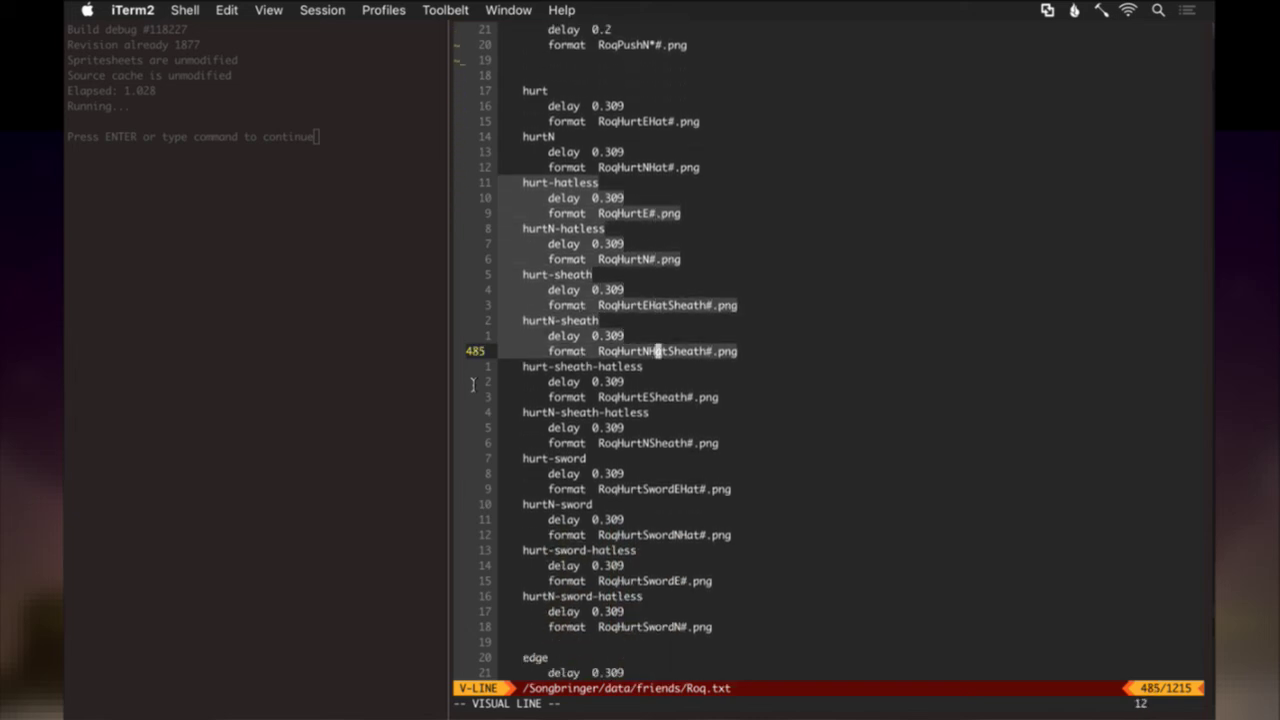
{"action": "key", "text": "j"}
{"action": "key", "text": "j"}
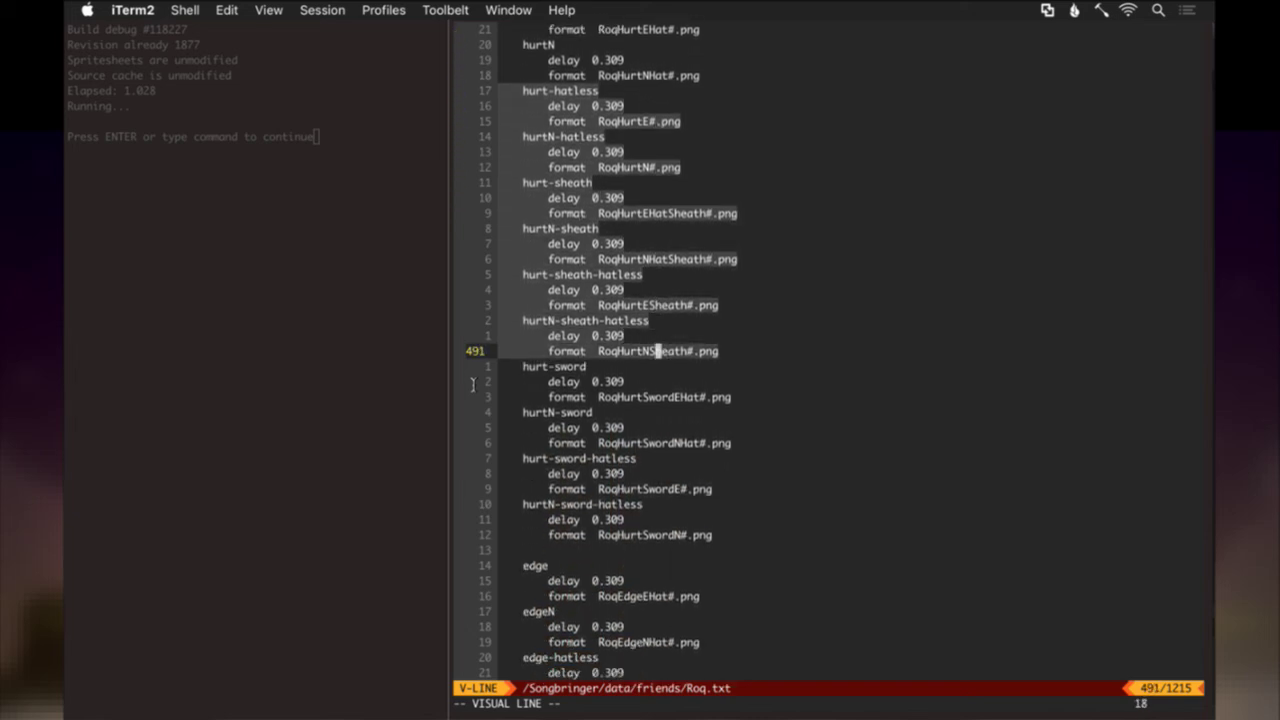
{"action": "key", "text": "d"}
Delete the hurt-sword-hatless and hurtN-sword-hatless entries from Roq.txt.
{"action": "key", "text": "j"}
{"action": "key", "text": "j"}
{"action": "key", "text": "j"}
{"action": "key", "text": "j"}
{"action": "key", "text": "j"}
{"action": "key", "text": "j"}
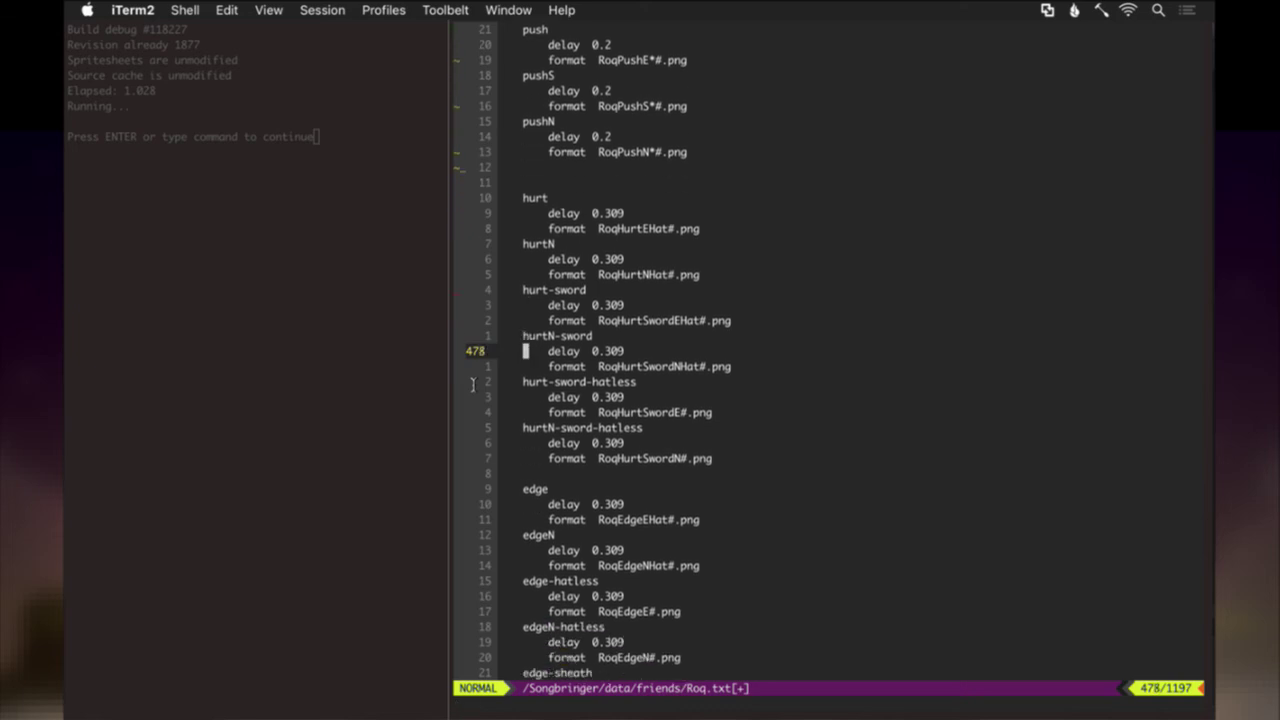
{"action": "key", "text": "shift+v"}
{"action": "key", "text": "j"}
{"action": "key", "text": "j"}
{"action": "key", "text": "j"}
{"action": "key", "text": "j"}
{"action": "key", "text": "j"}
{"action": "key", "text": "d"}
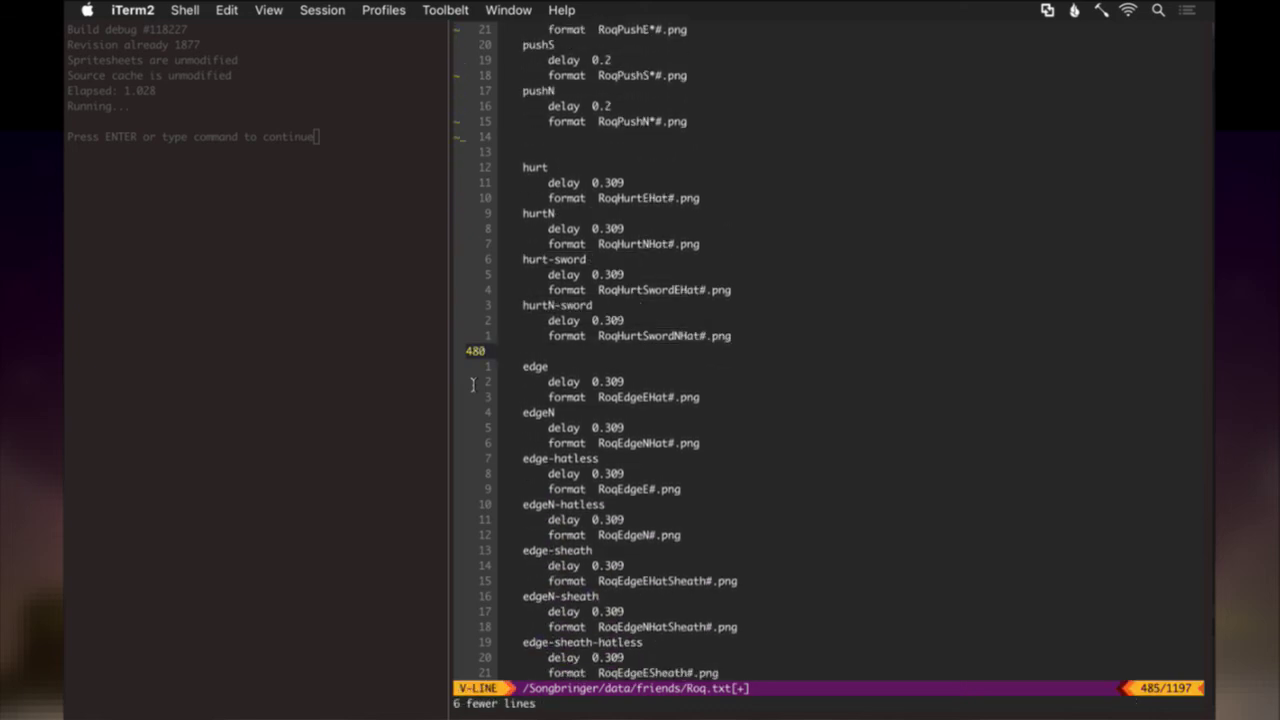
Add a blank line after the hurtN-sword entry in Roq.txt and save the file.
{"action": "key", "text": "o"}
{"action": "key", "text": "Escape"}
{"action": "type", "text": ":w"}
{"action": "key", "text": "Return"}
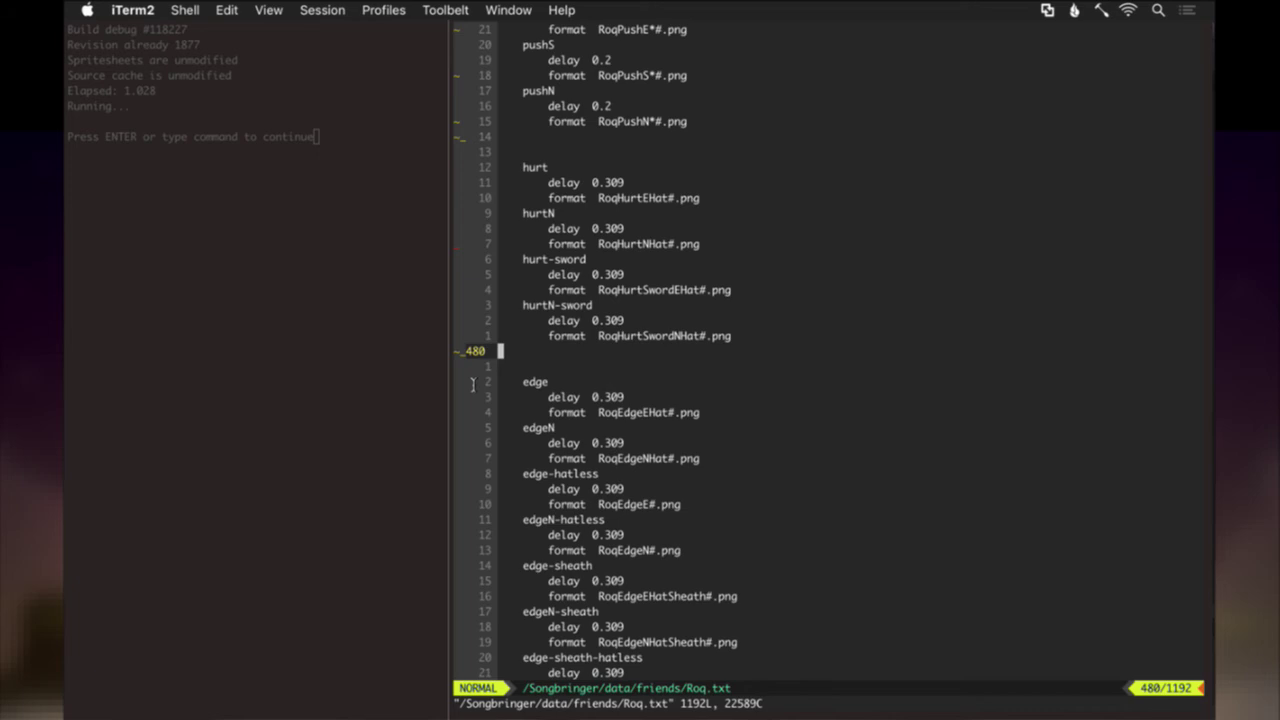
Replace Hat with the * wildcard in the hurt and hurtN formats, giving RoqHurtE*#.png and RoqHurtN*#.png.
{"action": "key", "text": "k"}
{"action": "key", "text": "k"}
{"action": "key", "text": "k"}
{"action": "key", "text": "k"}
{"action": "key", "text": "k"}
{"action": "key", "text": "k"}
{"action": "key", "text": "k"}
{"action": "key", "text": "k"}
{"action": "key", "text": "k"}
{"action": "key", "text": "k"}
{"action": "key", "text": "l"}
{"action": "key", "text": "l"}
{"action": "key", "text": "l"}
{"action": "key", "text": "l"}
{"action": "key", "text": "l"}
{"action": "key", "text": "l"}
{"action": "key", "text": "l"}
{"action": "key", "text": "l"}
{"action": "key", "text": "l"}
{"action": "key", "text": "l"}
{"action": "key", "text": "l"}
{"action": "key", "text": "l"}
{"action": "key", "text": "l"}
{"action": "key", "text": "l"}
{"action": "key", "text": "l"}
{"action": "key", "text": "l"}
{"action": "key", "text": "v"}
{"action": "key", "text": "e"}
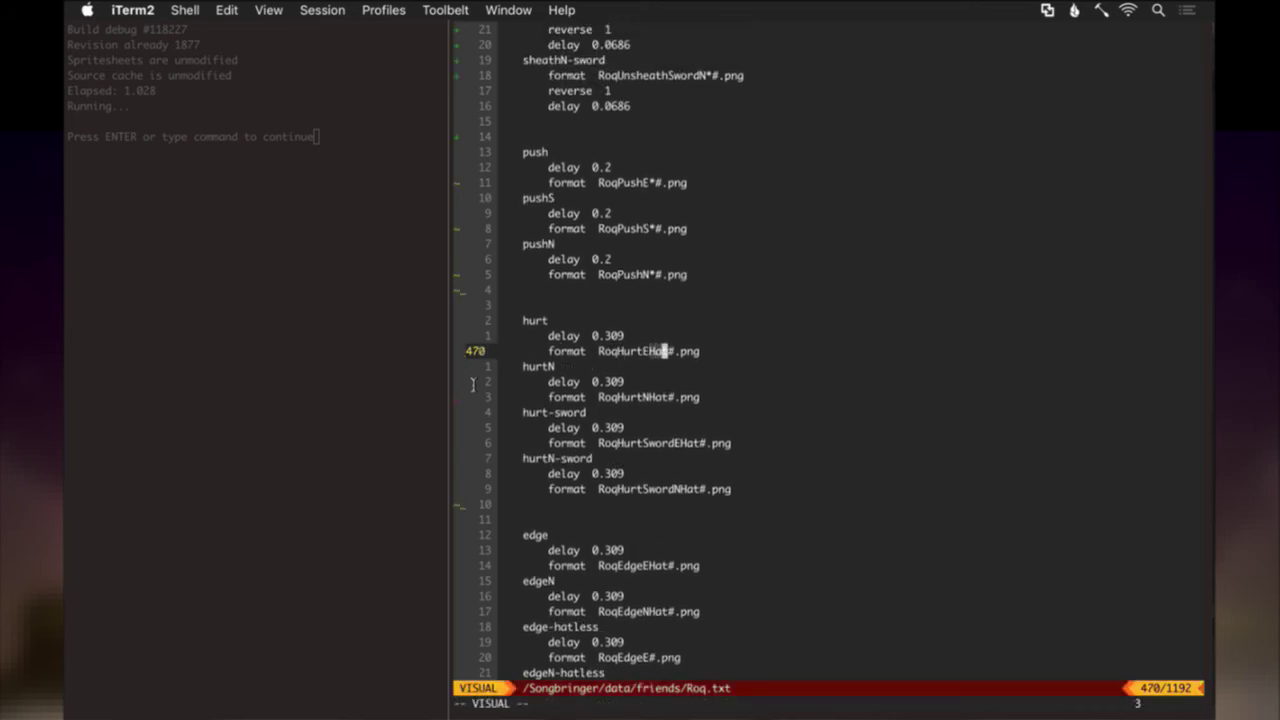
{"action": "type", "text": "c"}
{"action": "type", "text": "*"}
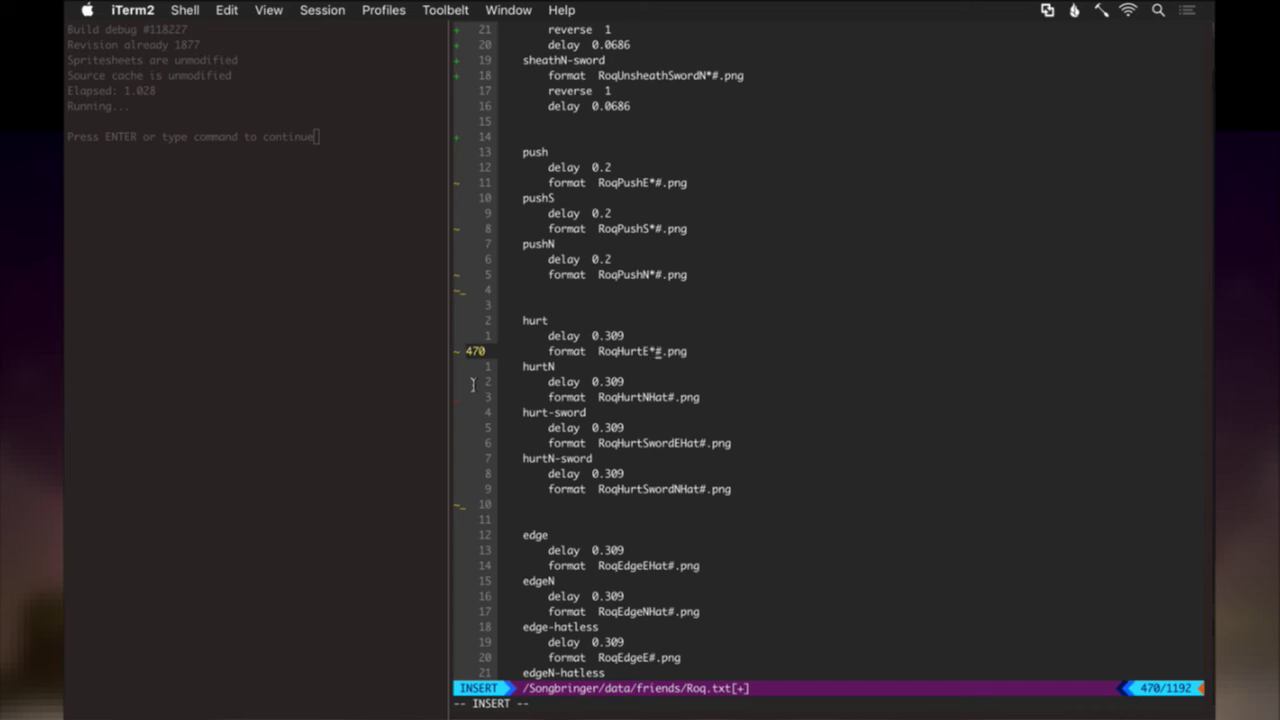
{"action": "key", "text": "Escape"}
{"action": "key", "text": "j"}
{"action": "key", "text": "j"}
{"action": "key", "text": "j"}
{"action": "key", "text": "."}
Change the hurt-sword and hurtN-sword formats to RoqHurtSwordE*#.png and RoqHurtSwordN*#.png, and save Roq.txt.
{"action": "key", "text": "j"}
{"action": "key", "text": "j"}
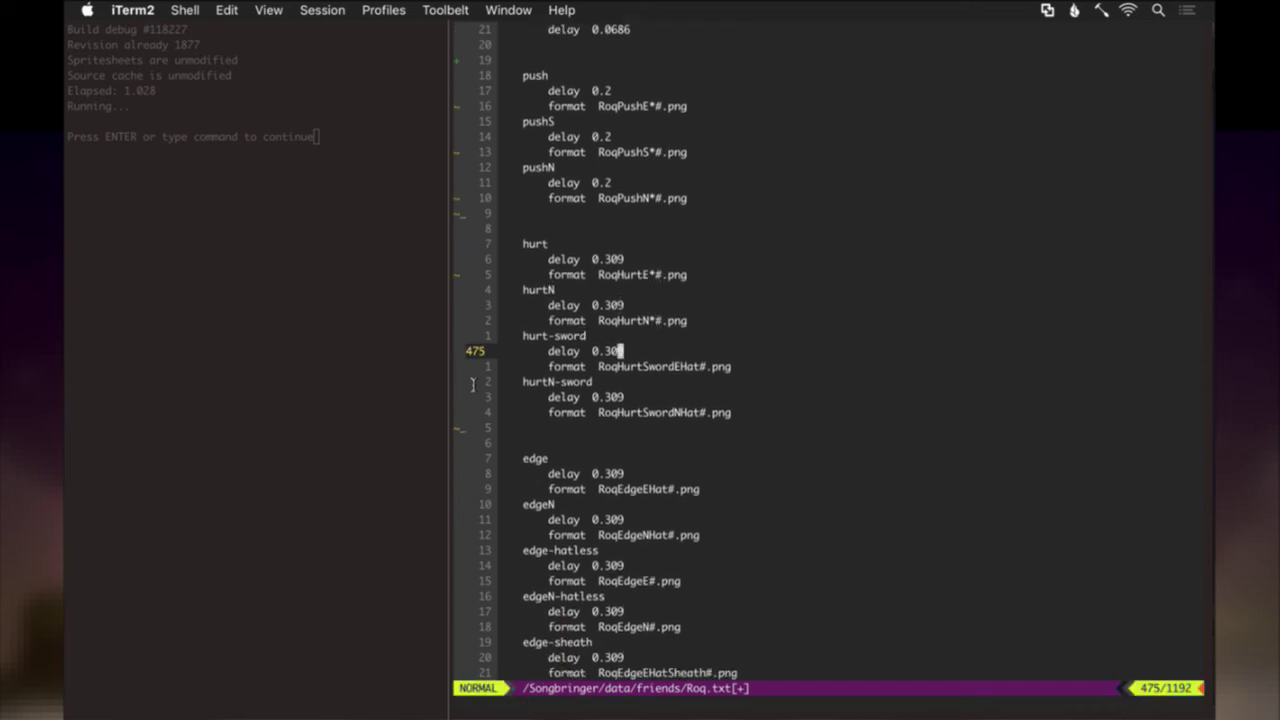
{"action": "key", "text": "j"}
{"action": "key", "text": "l"}
{"action": "key", "text": "l"}
{"action": "key", "text": "l"}
{"action": "key", "text": "."}
{"action": "key", "text": "j"}
{"action": "key", "text": "j"}
{"action": "key", "text": "j"}
{"action": "type", "text": ".:w"}
{"action": "key", "text": "Return"}
Review the updated hurt entries in Roq.txt from hurtN-sword back up to hurtN.
{"action": "key", "text": "k"}
{"action": "key", "text": "k"}
{"action": "key", "text": "k"}
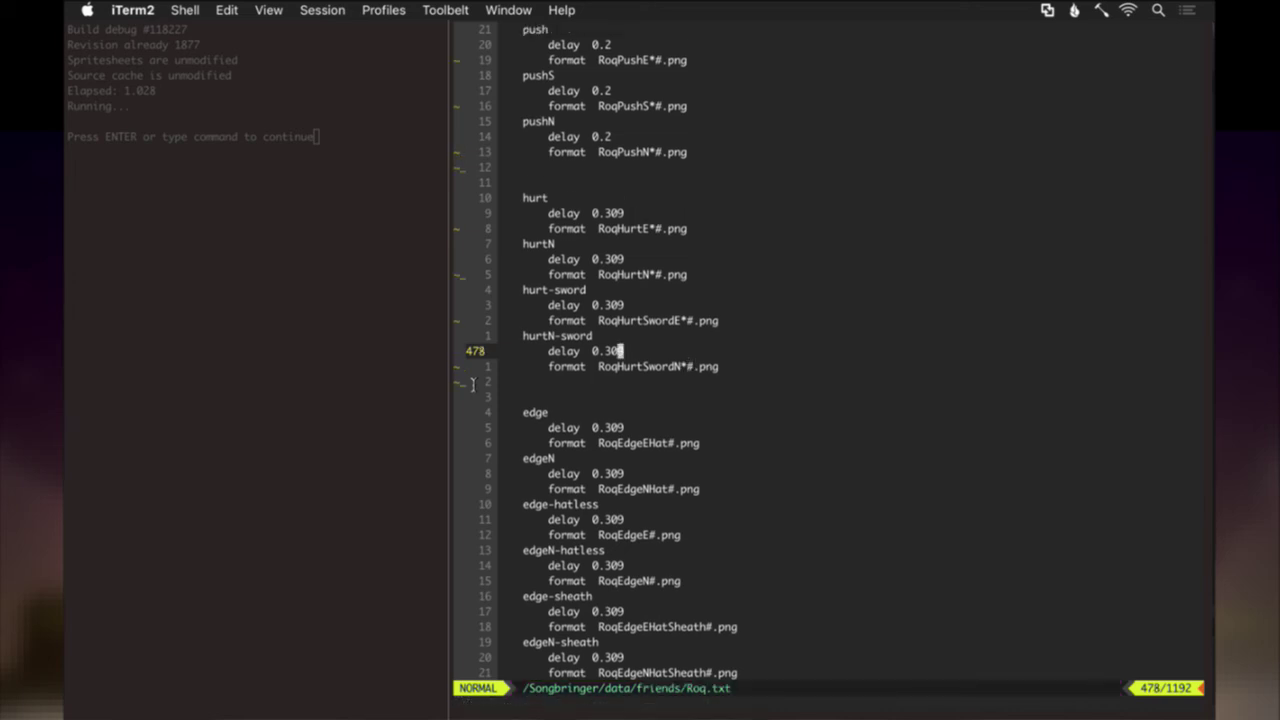
{"action": "key", "text": "k"}
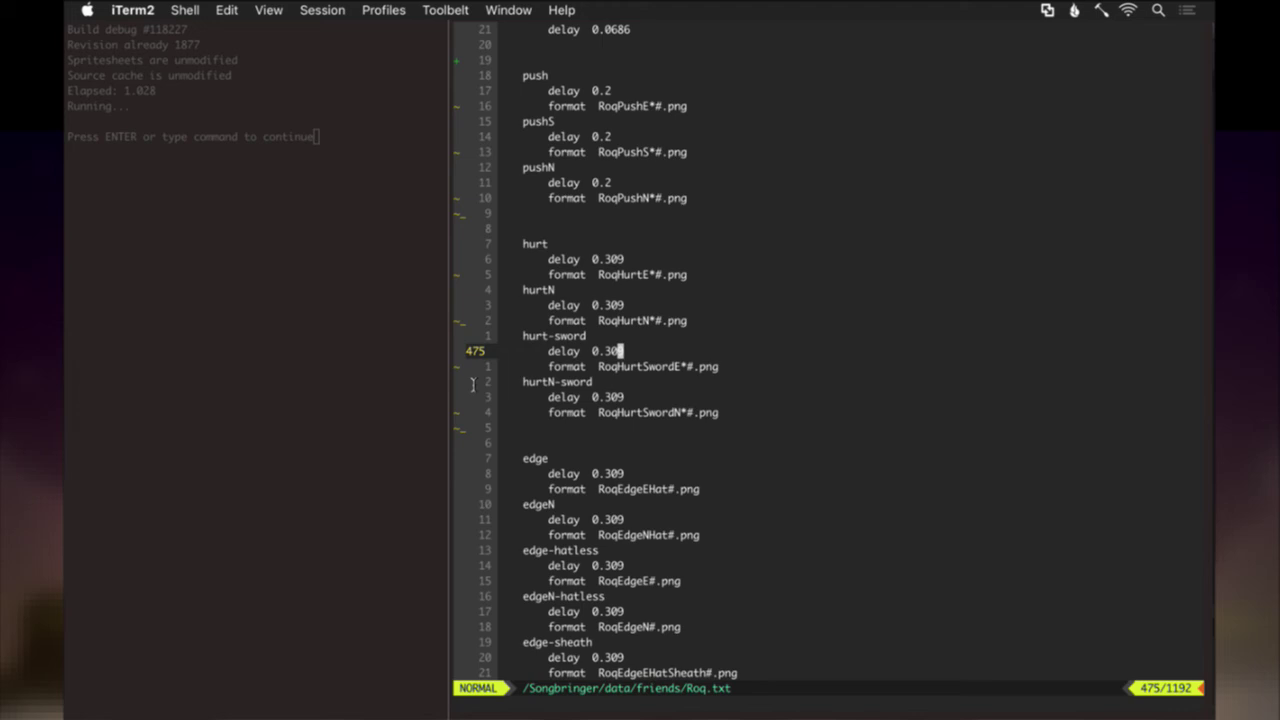
{"action": "key", "text": "k"}
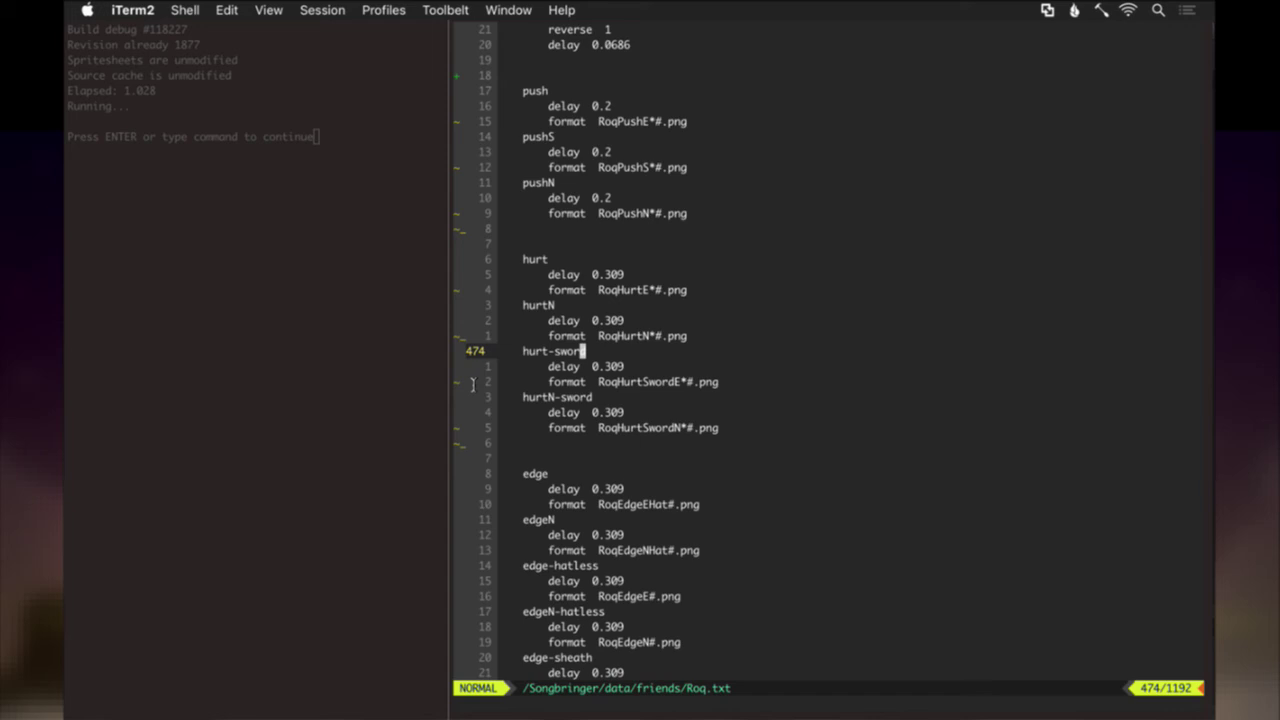
{"action": "key", "text": "k"}
{"action": "key", "text": "k"}
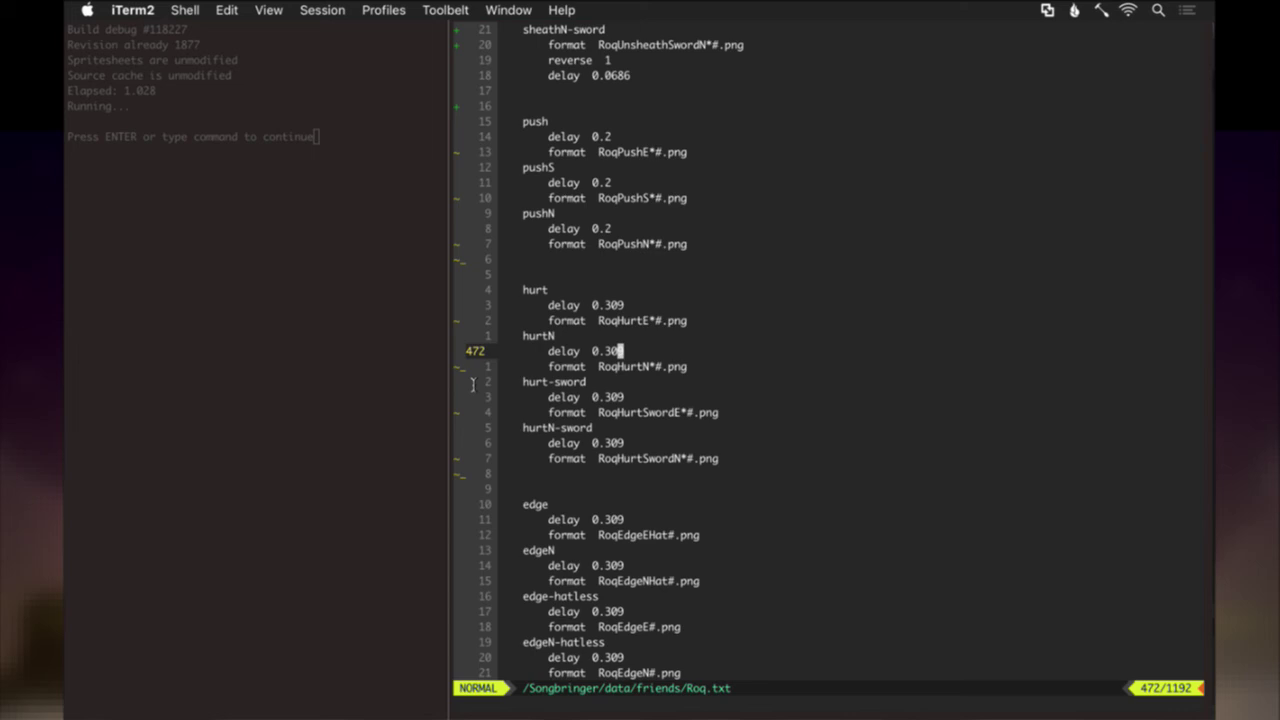
{"action": "key", "text": "k"}
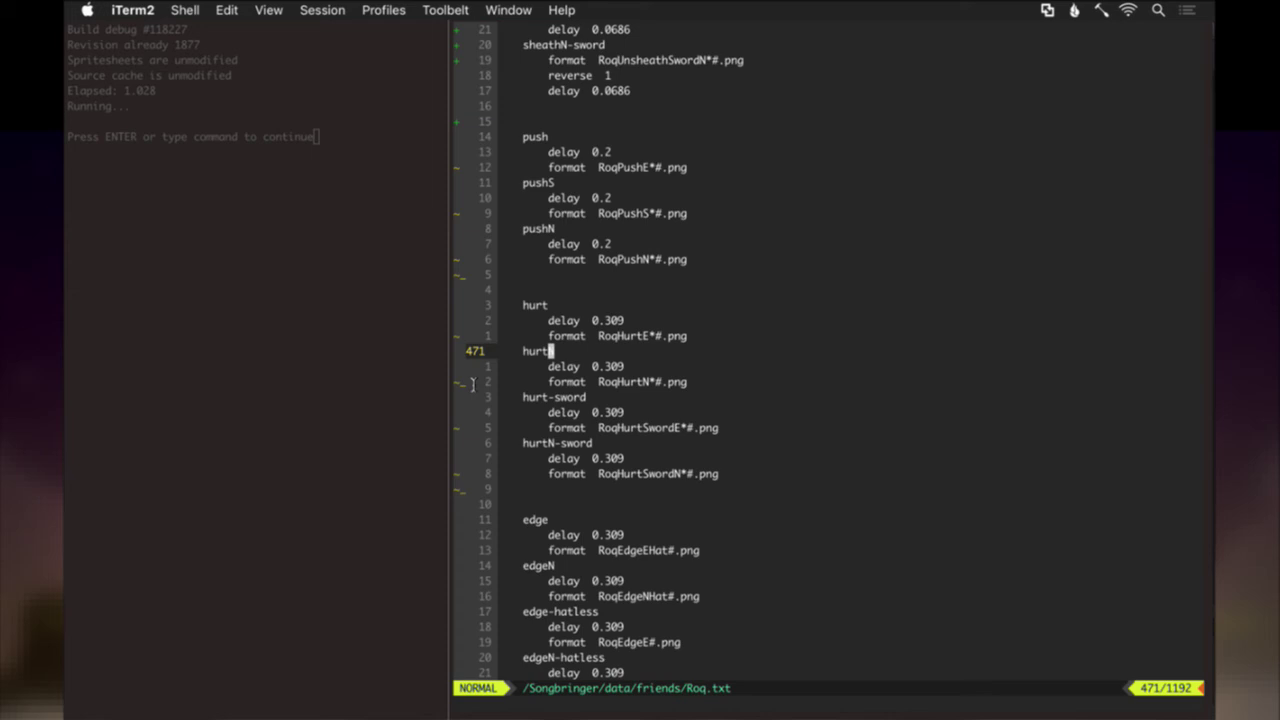
{"action": "key", "text": "Escape"}
Switch to Finder and select RoqHurtE.psd through RoqHurtSwordN.psd in the Roq folder.
{"action": "key", "text": "super+Tab"}
{"action": "key", "text": "super+Tab"}
{"action": "key", "text": "super+Tab"}
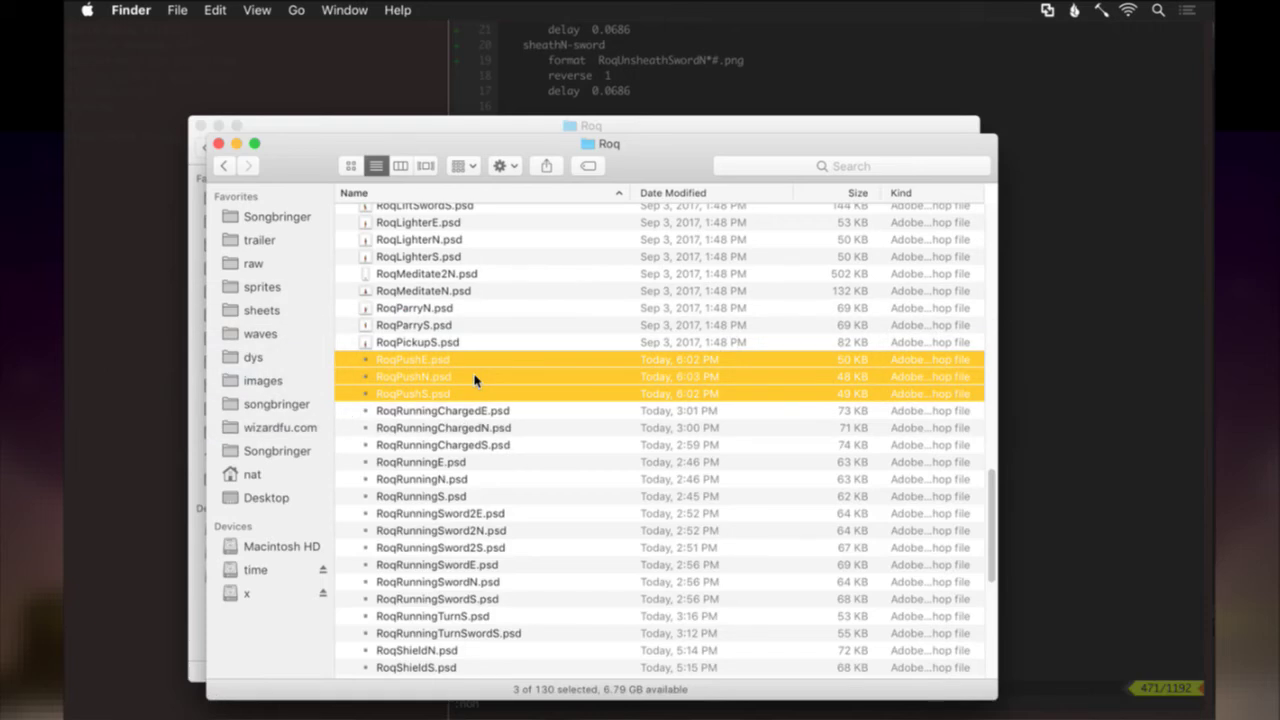
{"action": "left_click", "coordinate": [462, 310]}
{"action": "scroll", "coordinate": [462, 311], "scroll_direction": "up", "scroll_amount": 10}
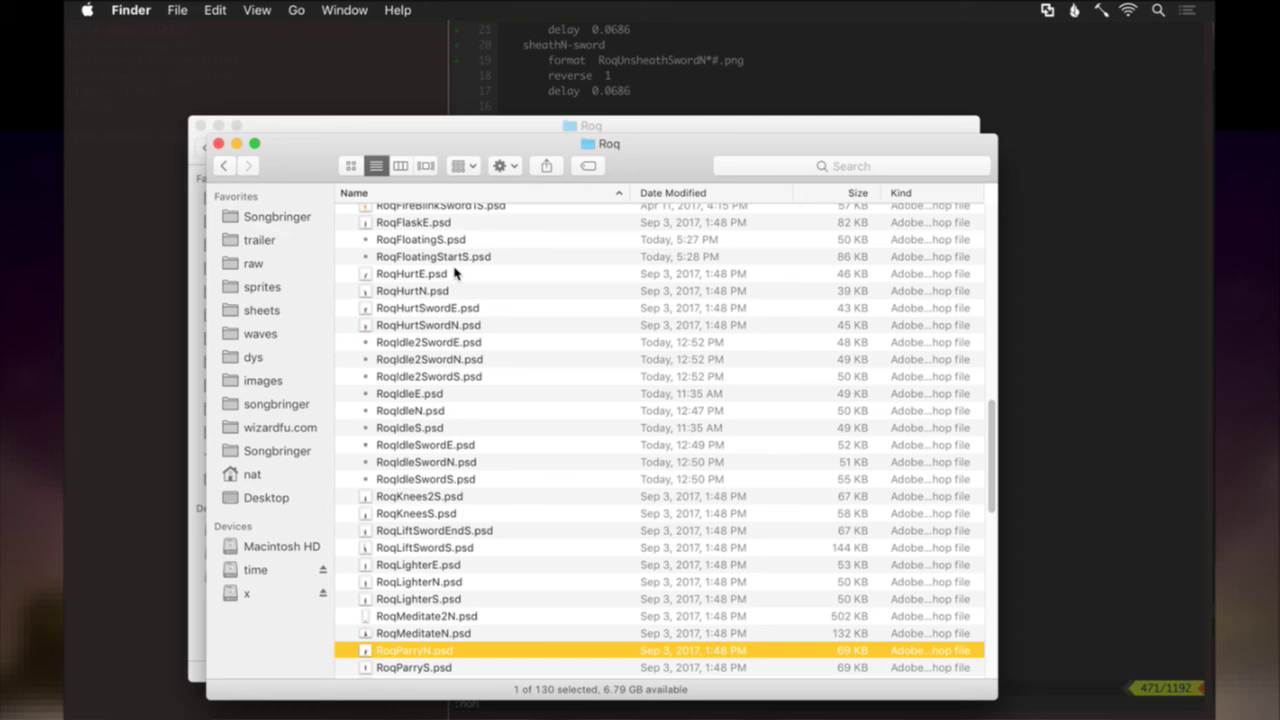
{"action": "left_click", "coordinate": [456, 275]}
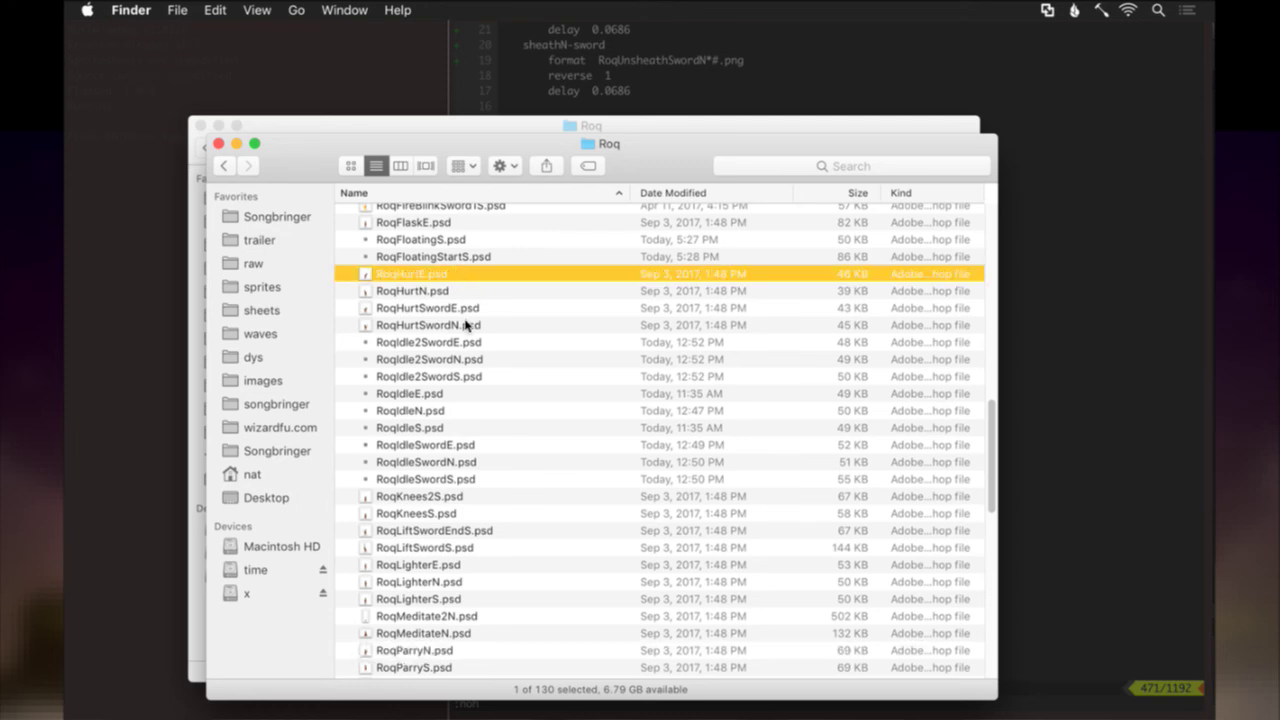
{"action": "left_click", "coordinate": [466, 325], "text": "shift"}
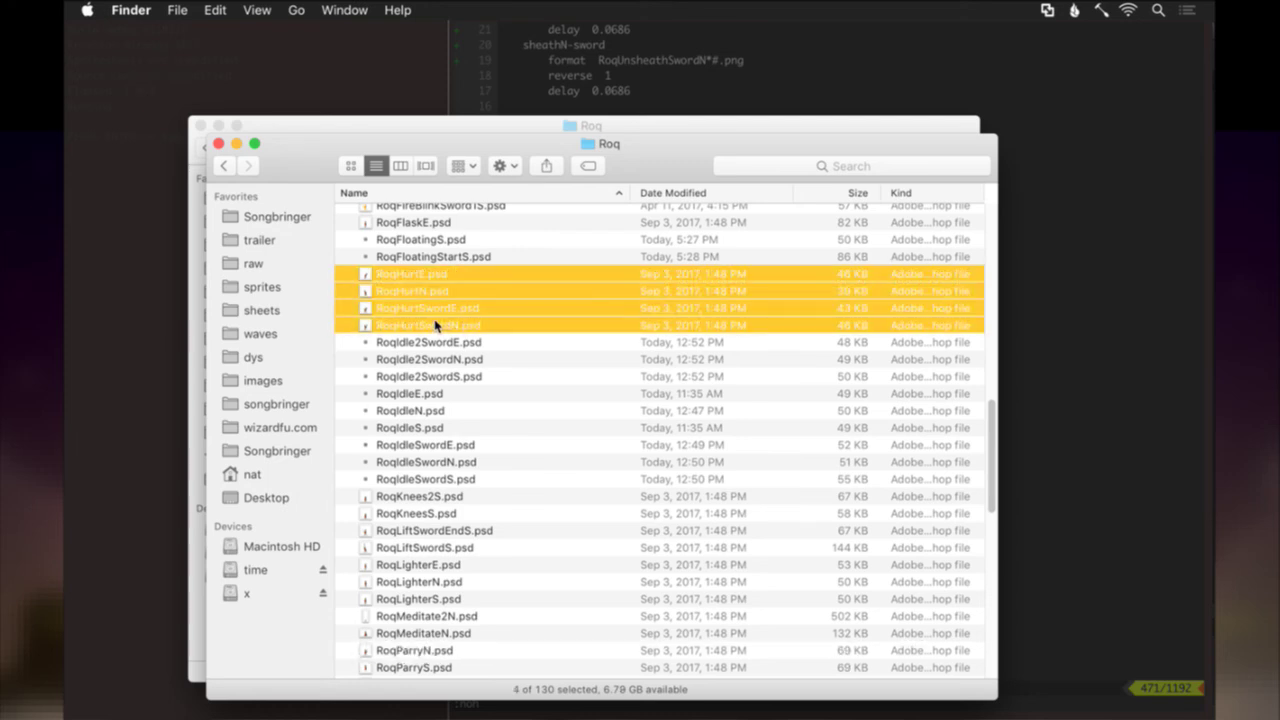
Switch to Photoshop and close the open RoqPush documents.
{"action": "key", "text": "super+Tab"}
{"action": "key", "text": "super+Tab"}
{"action": "key", "text": "super+Tab"}
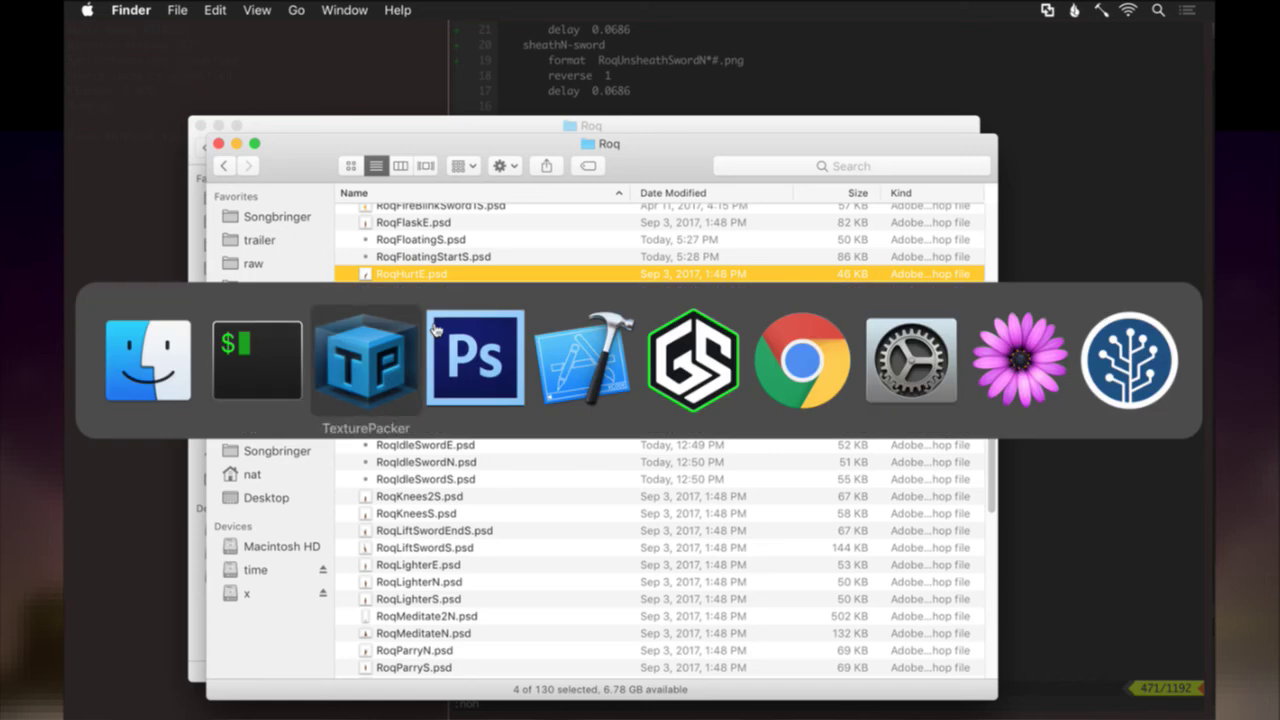
{"action": "key", "text": "super+w"}
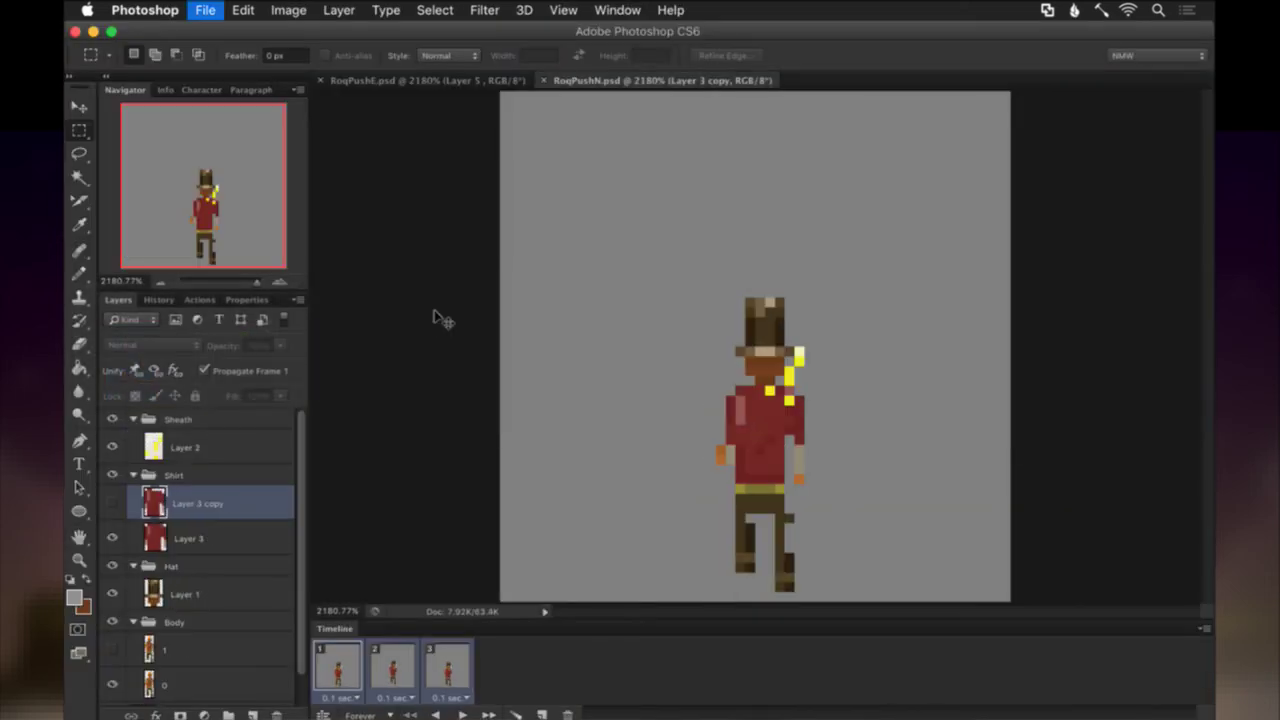
{"action": "key", "text": "super+w"}
{"action": "key", "text": "super+w"}
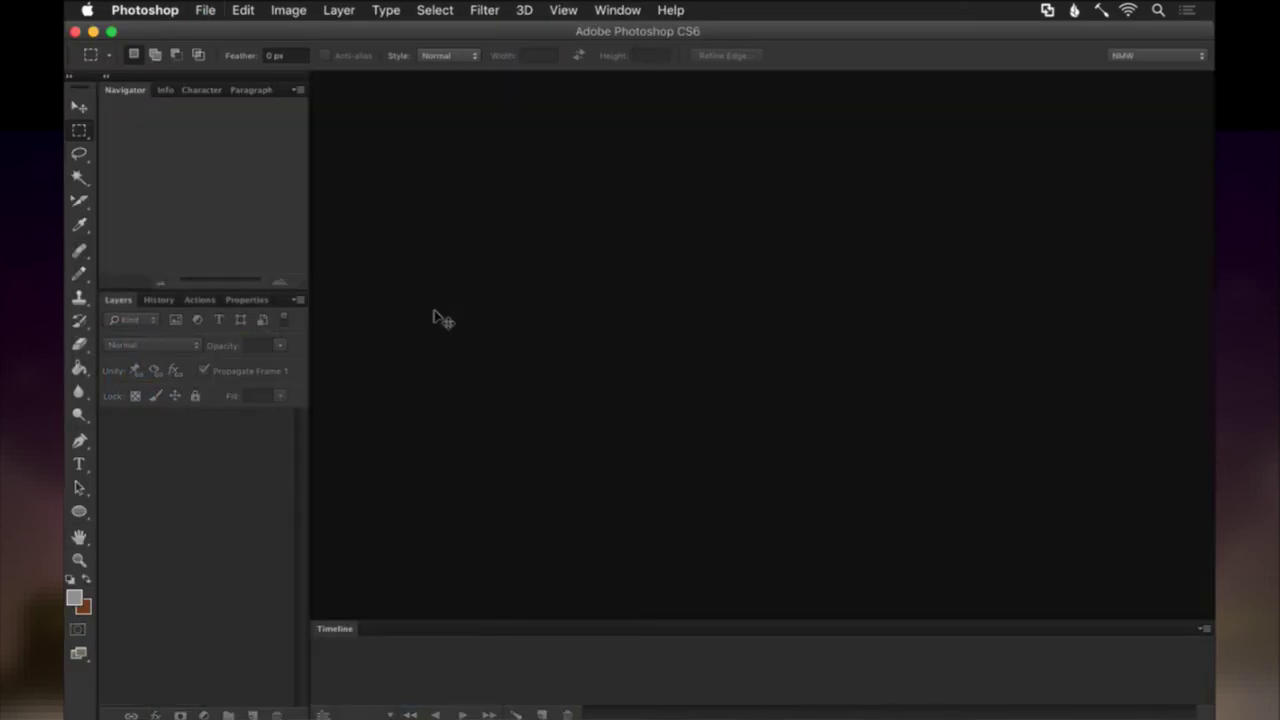
Return to Finder and open the four selected RoqHurt files in Adobe Photoshop CS6.
{"action": "key", "text": "super+Tab"}
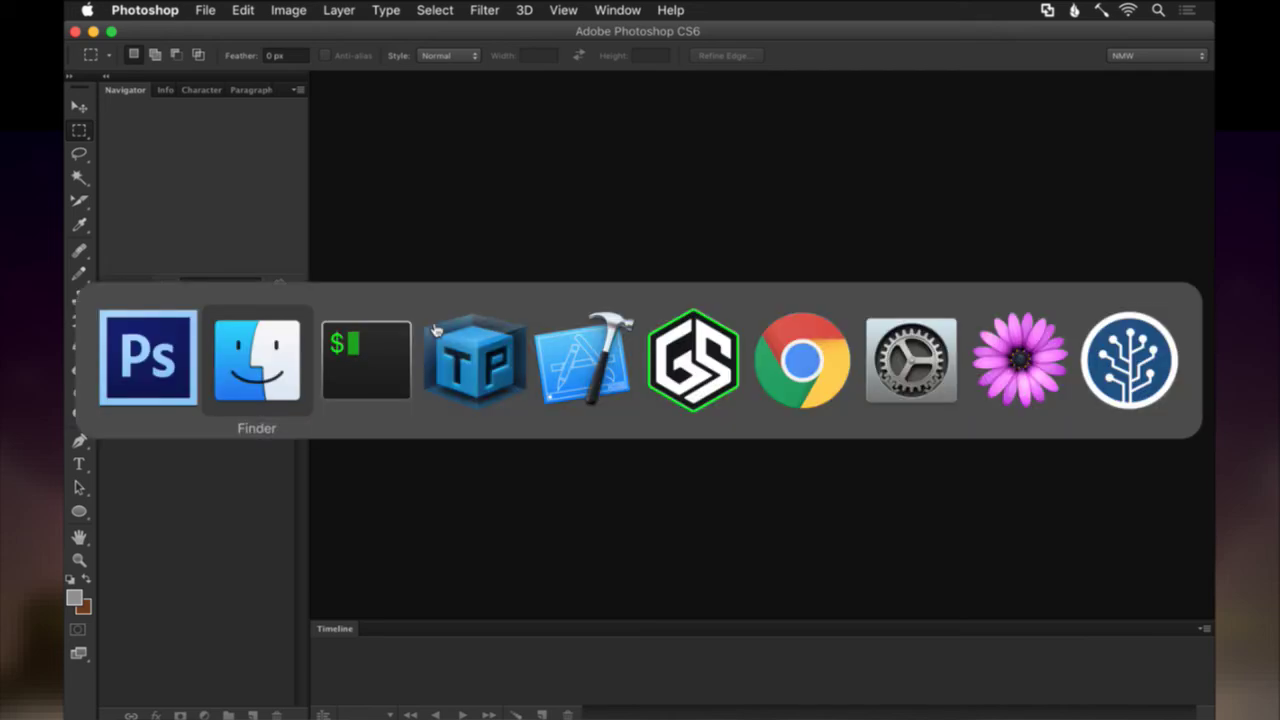
{"action": "key", "text": "super+Tab"}
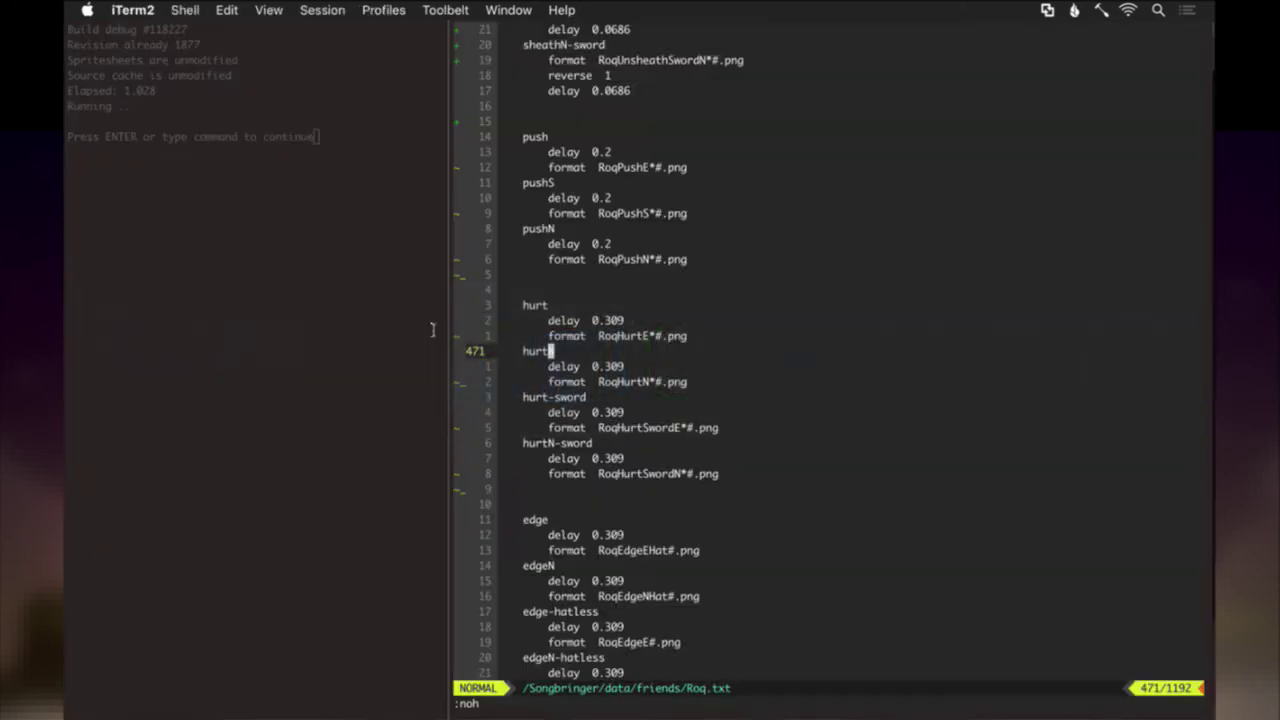
{"action": "key", "text": "super+Tab"}
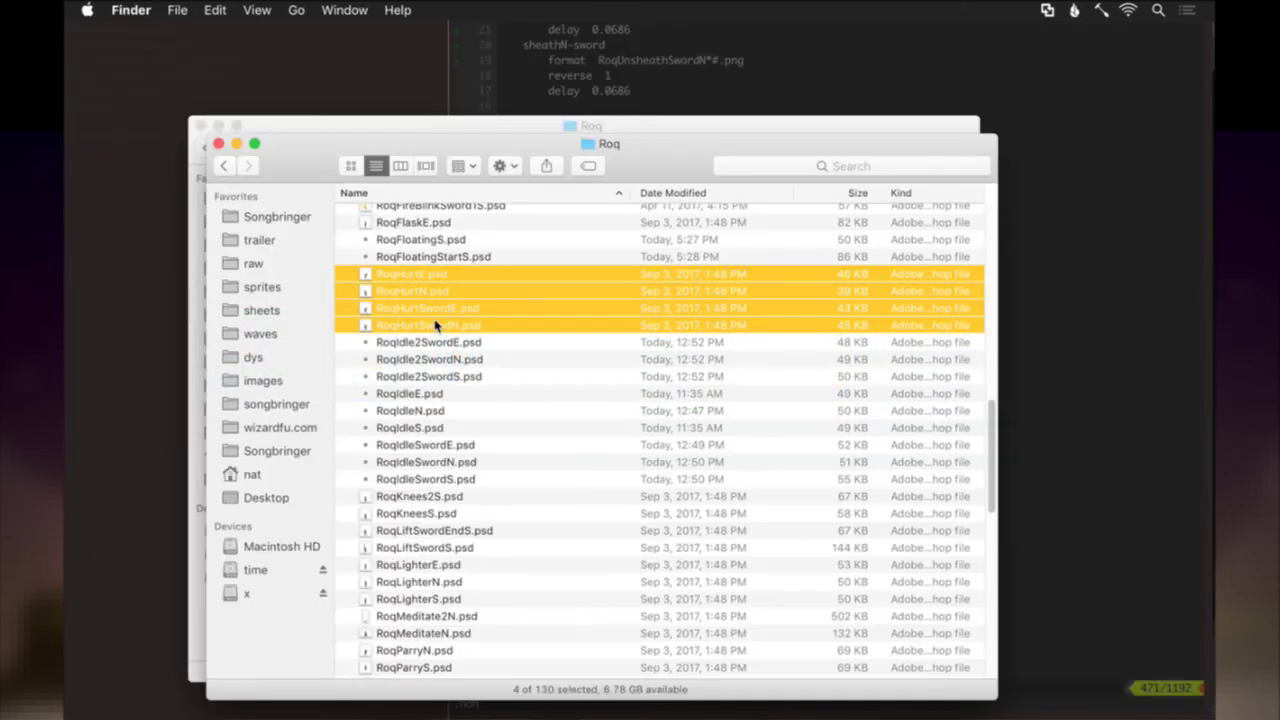
{"action": "right_click", "coordinate": [436, 325]}
{"action": "mouse_move", "coordinate": [640, 358]}
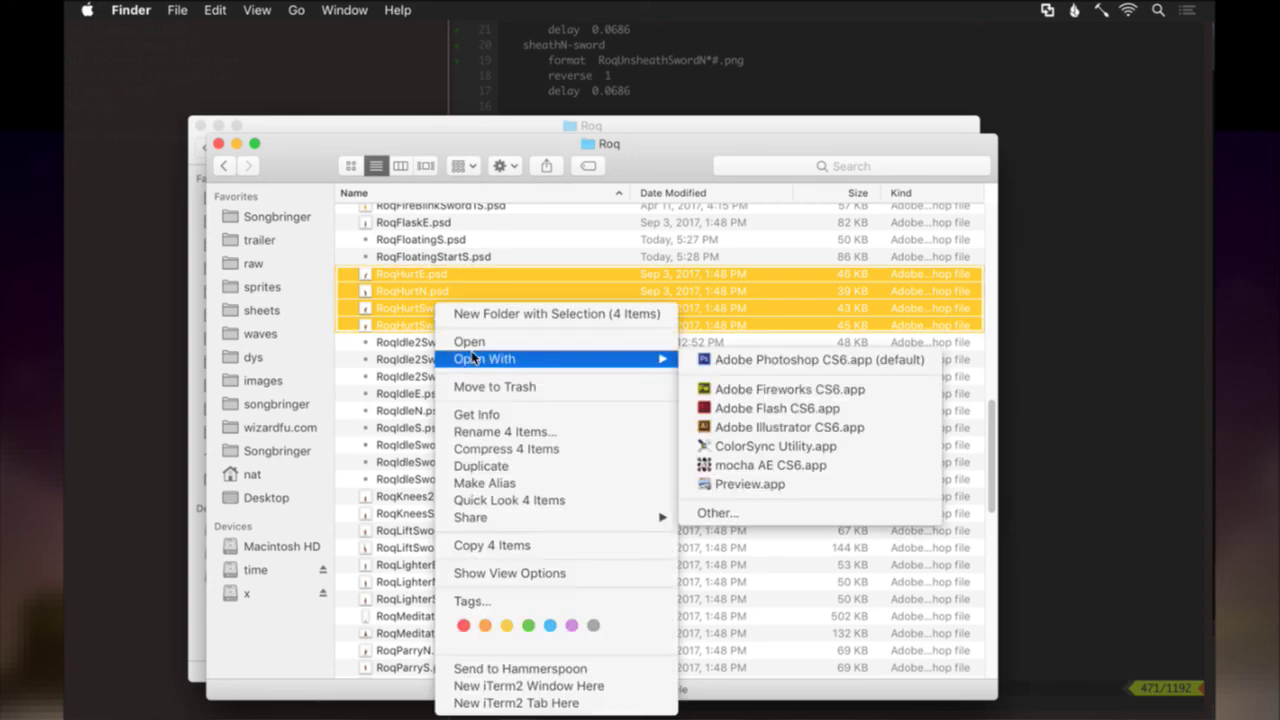
{"action": "left_click", "coordinate": [708, 360]}
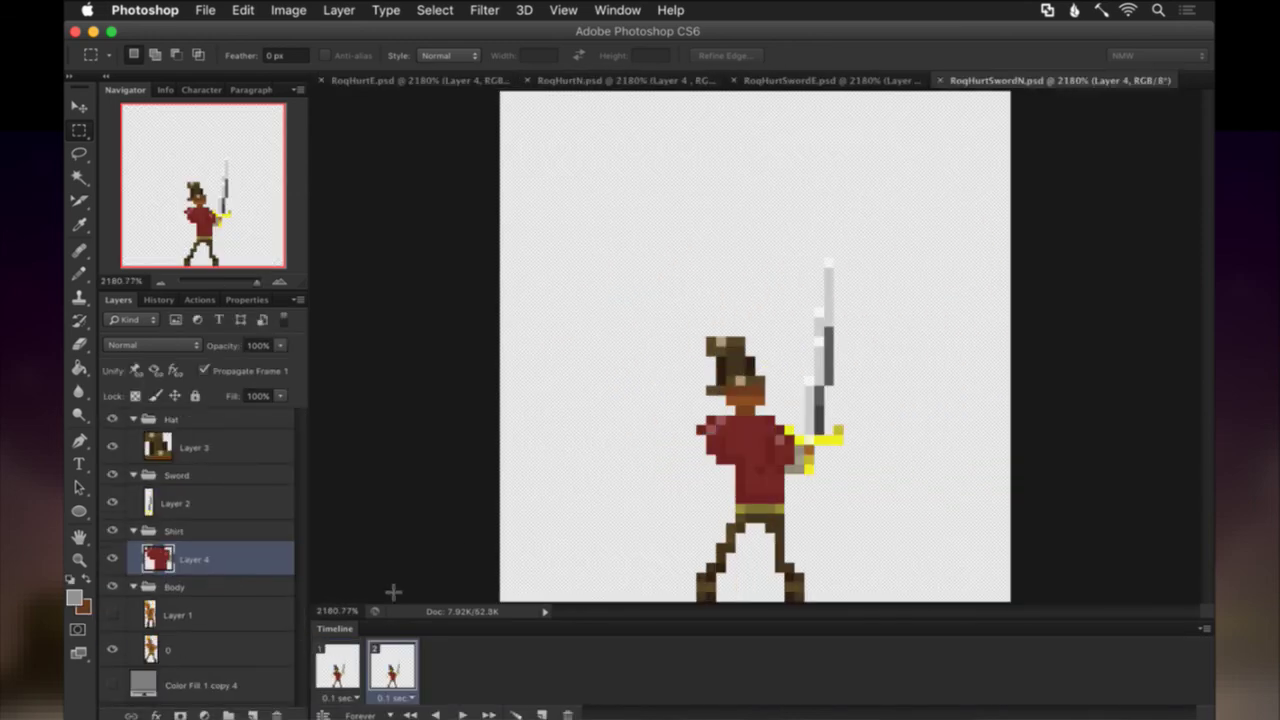
In RoqHurtSwordN.psd, show the grey Color Fill layer in both frames, rename the Sword group to Body, and save.
{"action": "left_click", "coordinate": [336, 666], "text": "shift"}
{"action": "left_click", "coordinate": [112, 686]}
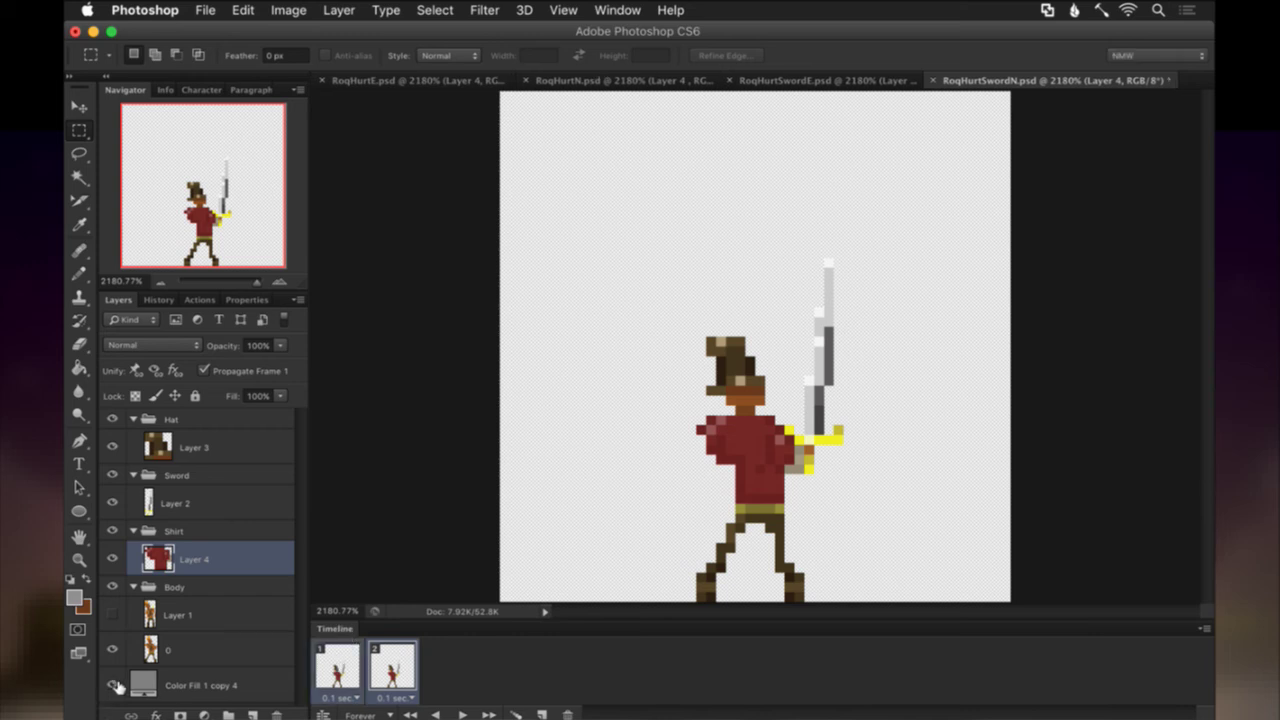
{"action": "double_click", "coordinate": [181, 476]}
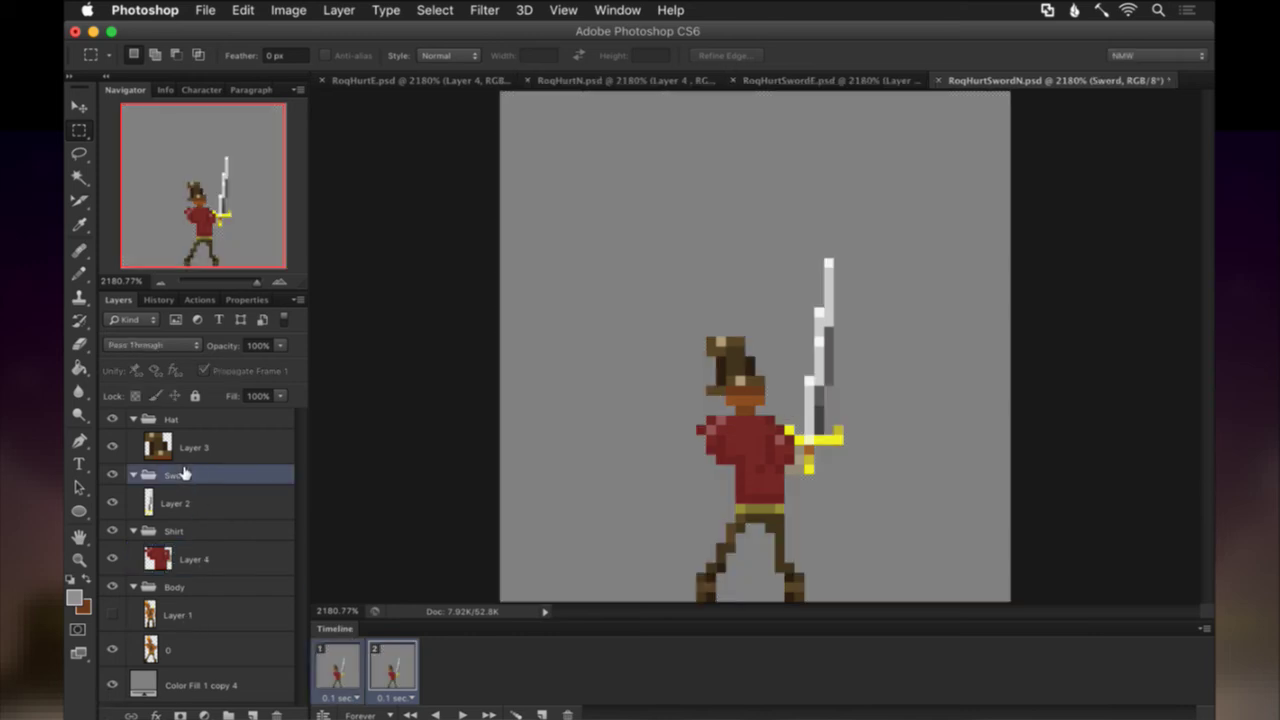
{"action": "type", "text": "Body"}
{"action": "key", "text": "Return"}
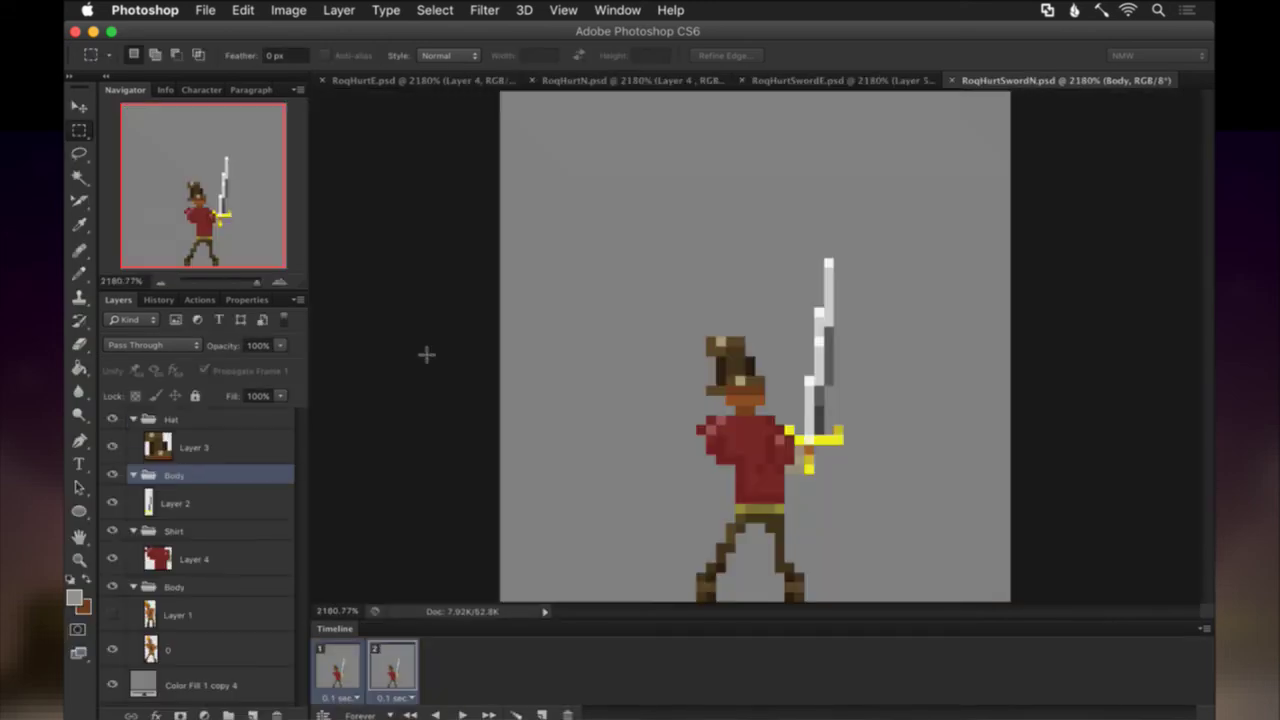
In RoqHurtSwordE.psd, show the grey Color Fill layer in both frames, rename the Sword group to Body, and save.
{"action": "left_click", "coordinate": [833, 82]}
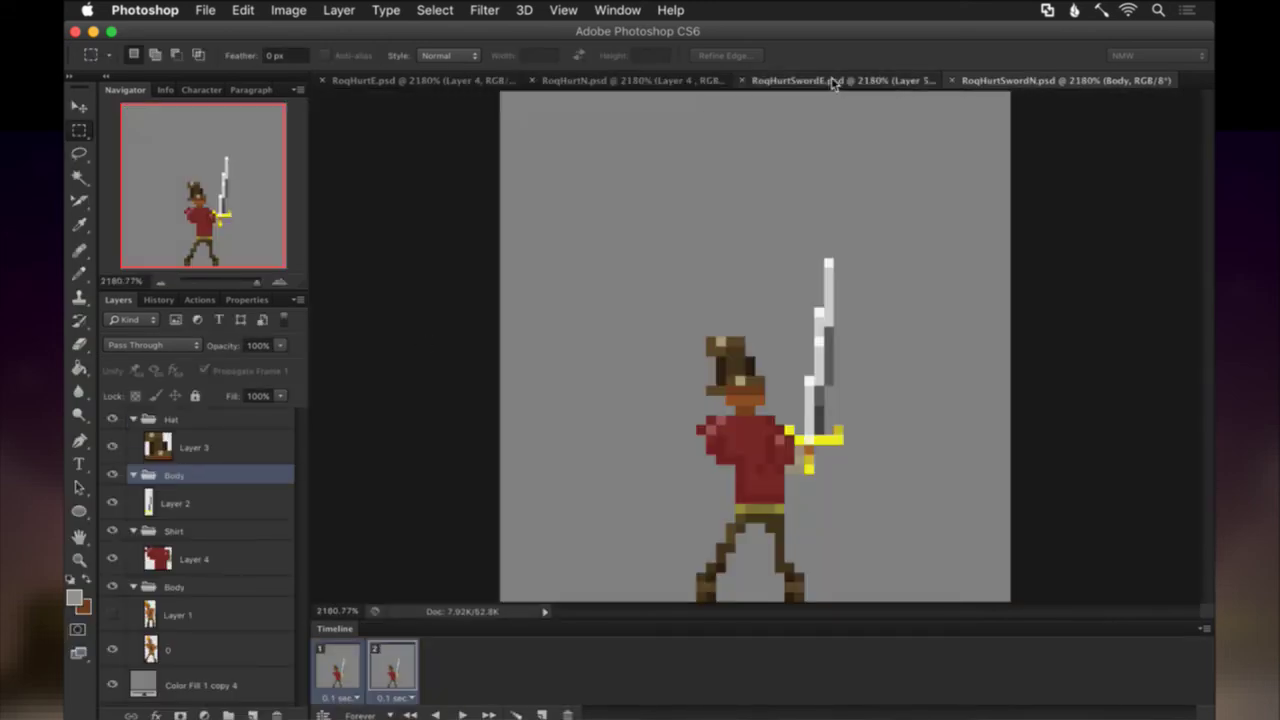
{"action": "left_click", "coordinate": [347, 652]}
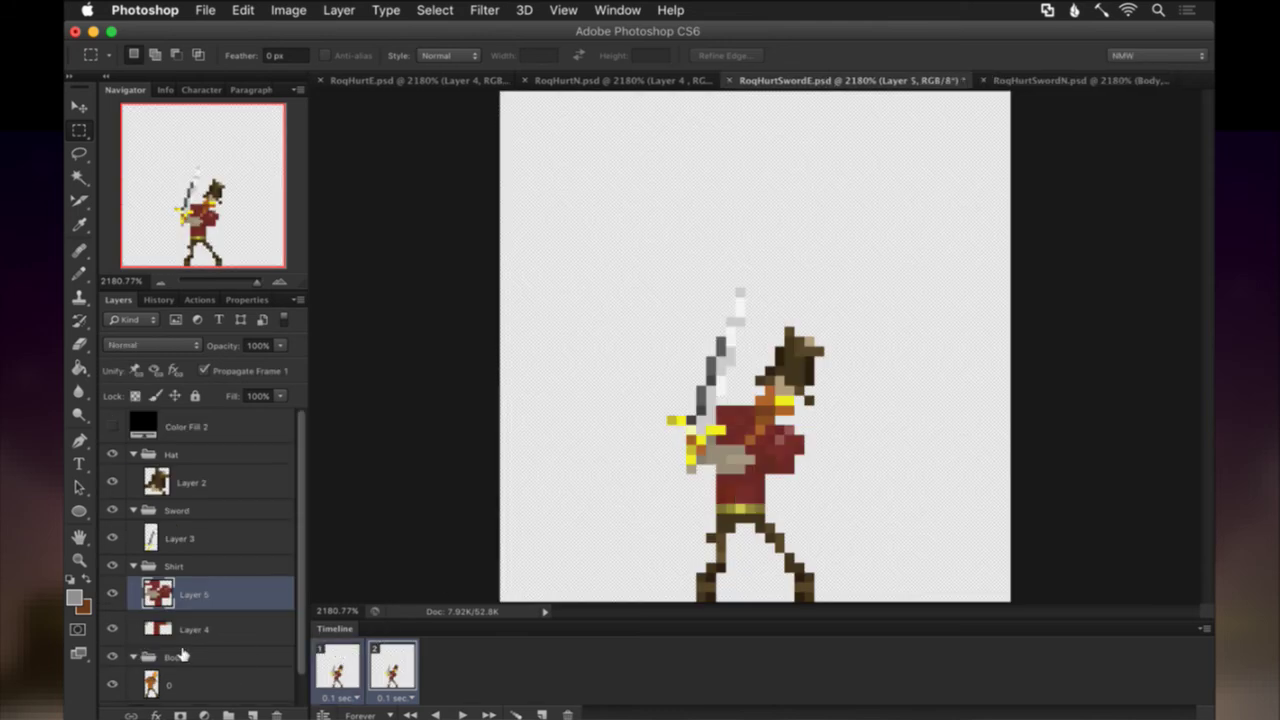
{"action": "scroll", "coordinate": [183, 656], "scroll_direction": "down", "scroll_amount": 1}
{"action": "left_click", "coordinate": [113, 689]}
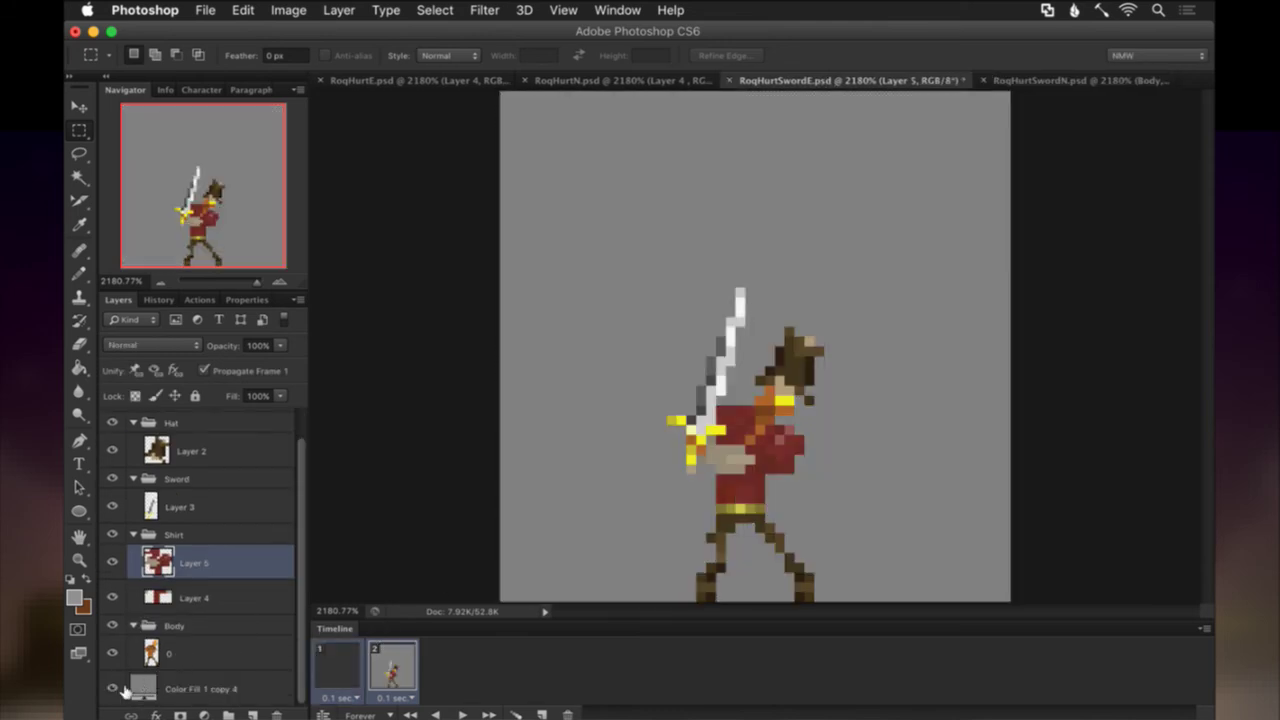
{"action": "double_click", "coordinate": [180, 480]}
{"action": "type", "text": "Body"}
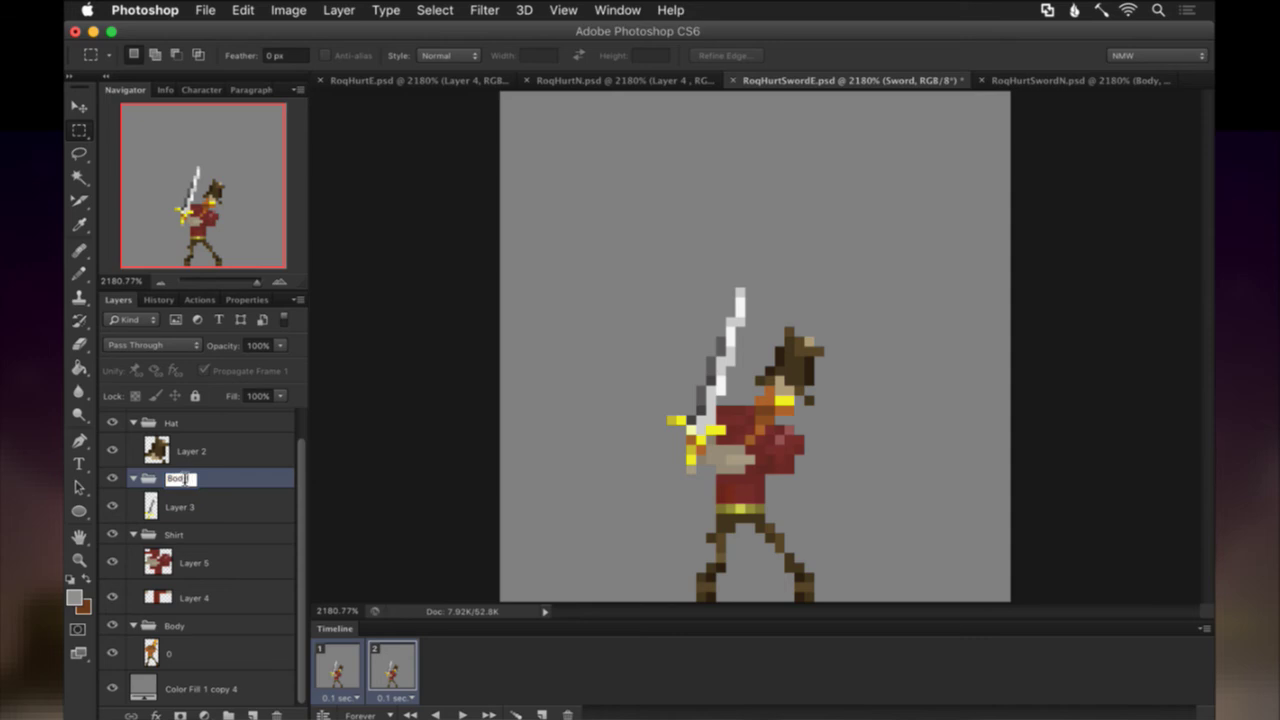
{"action": "key", "text": "Return"}
{"action": "key", "text": "super+s"}
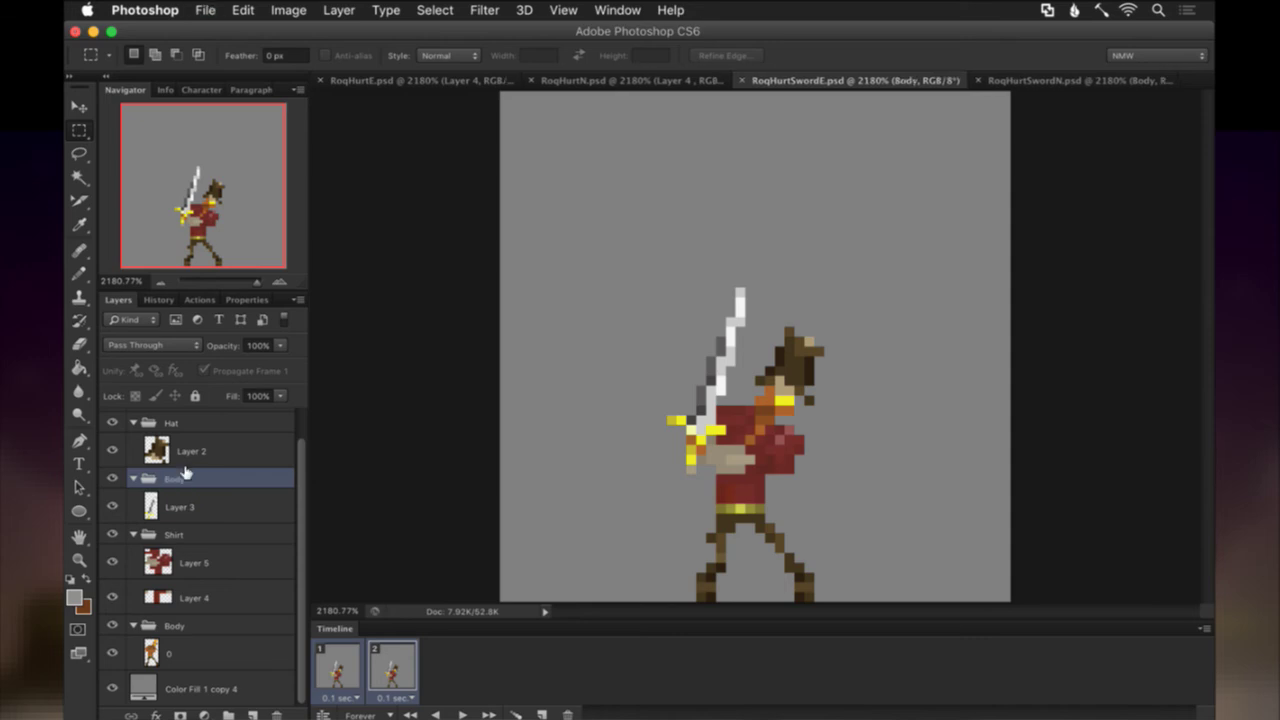
In RoqHurtN.psd, show the grey Color Fill layer in both frames and save the file.
{"action": "left_click", "coordinate": [598, 80]}
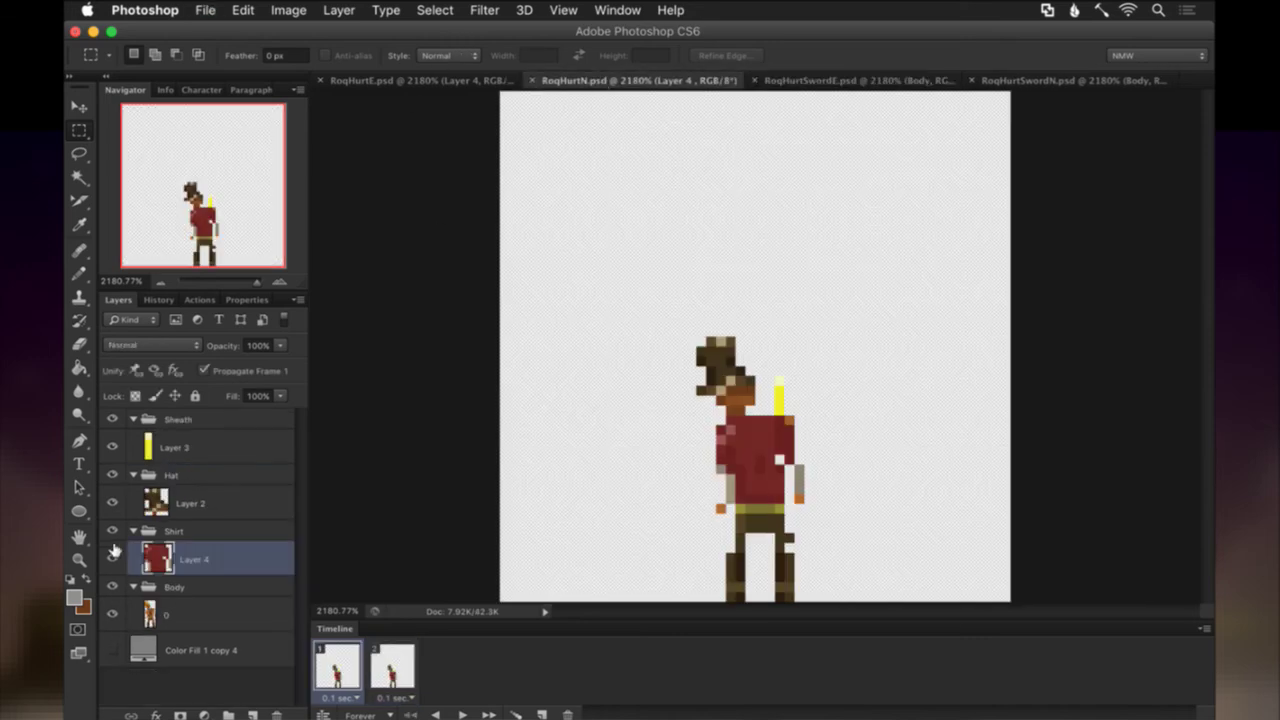
{"action": "left_click", "coordinate": [391, 665], "text": "shift"}
{"action": "left_click", "coordinate": [130, 650]}
{"action": "left_click", "coordinate": [112, 650]}
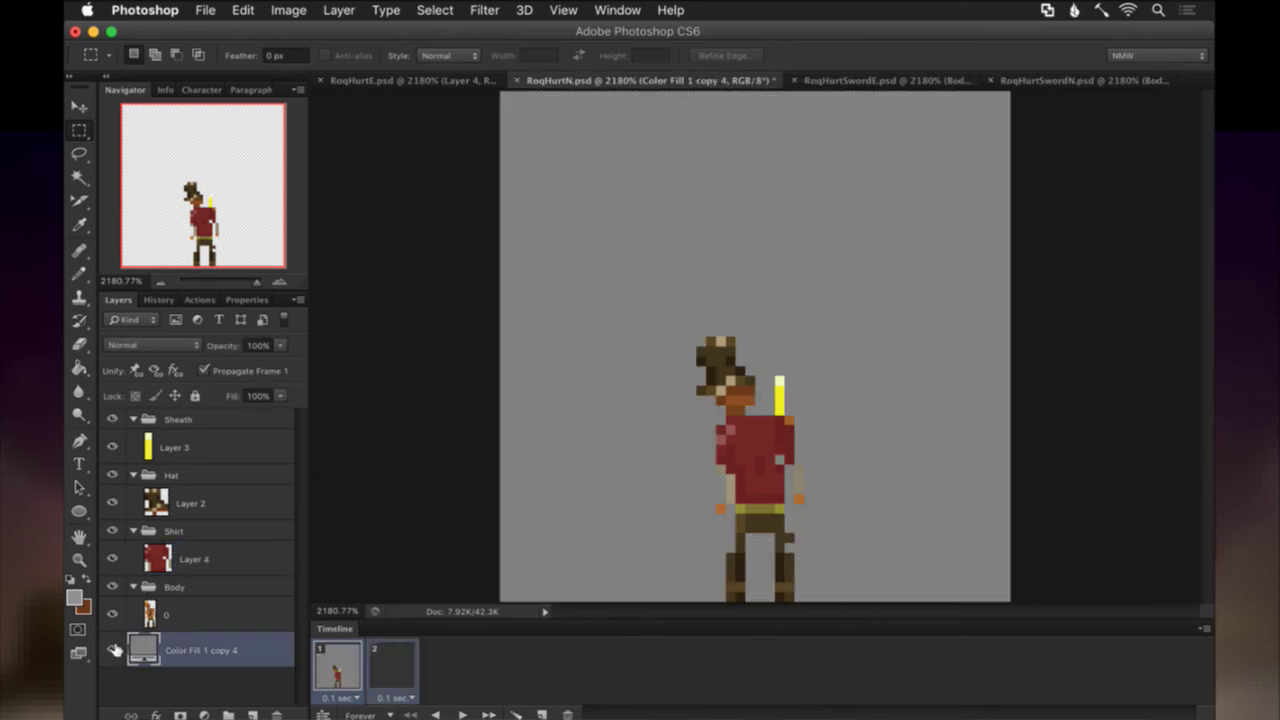
{"action": "key", "text": "super+s"}
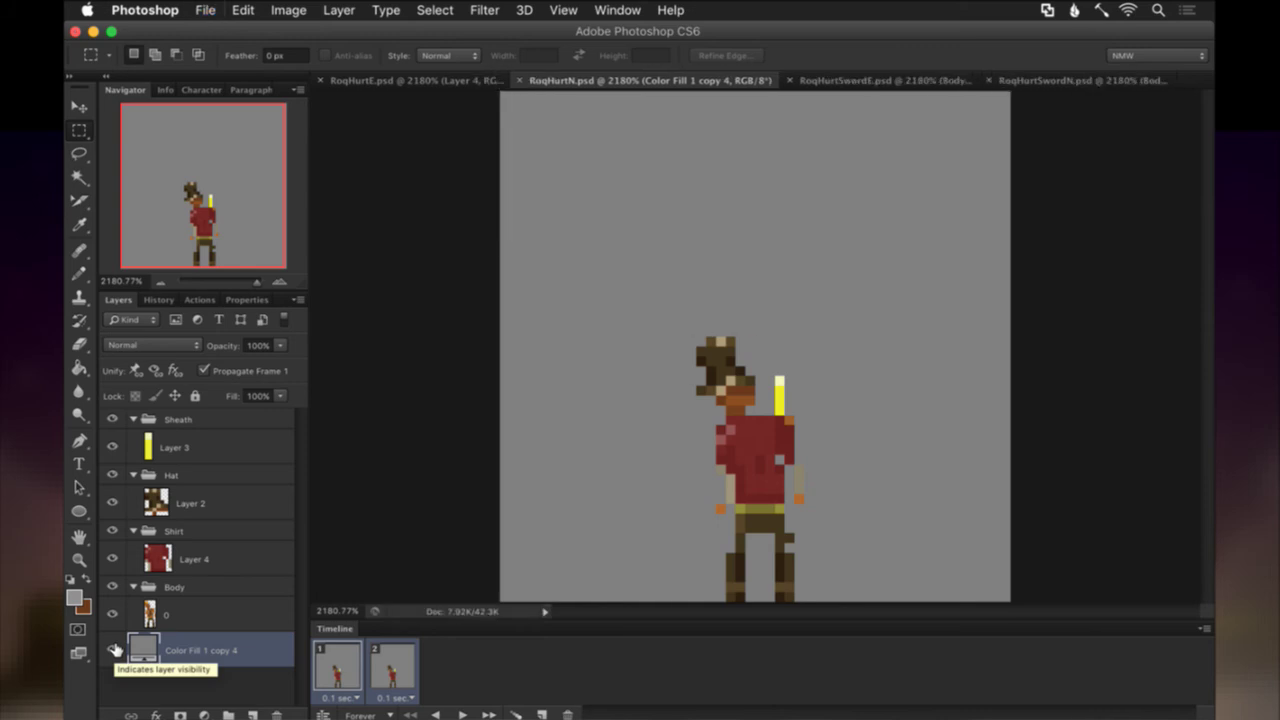
In RoqHurtE.psd, show the grey Color Fill layer in both frames and save the file.
{"action": "left_click", "coordinate": [414, 81]}
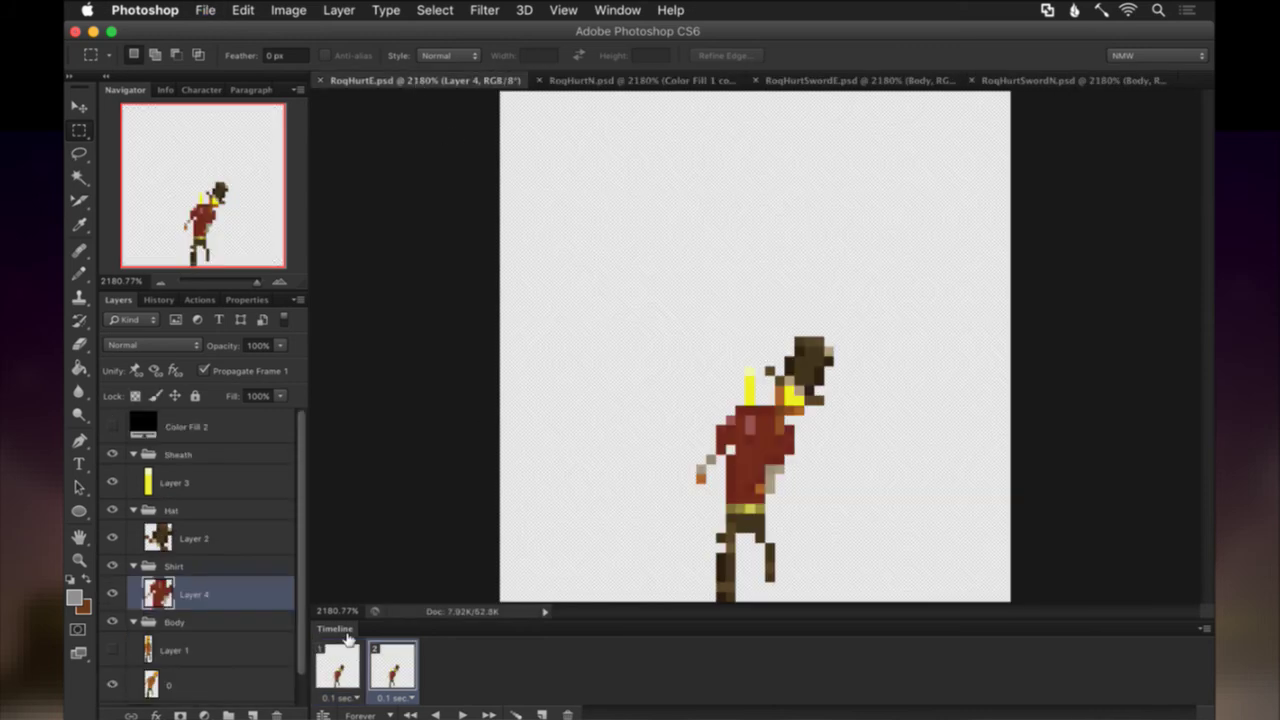
{"action": "scroll", "coordinate": [185, 656], "scroll_direction": "down", "scroll_amount": 2}
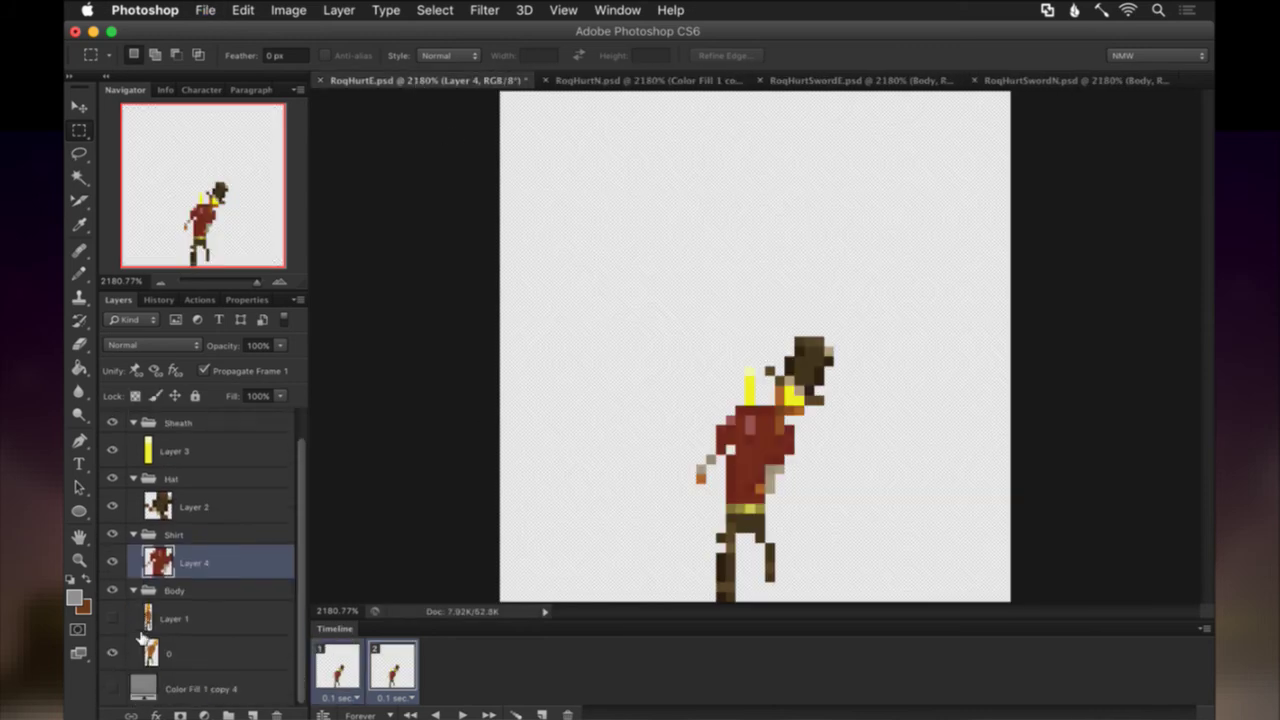
{"action": "left_click", "coordinate": [113, 687]}
{"action": "key", "text": "super+s"}
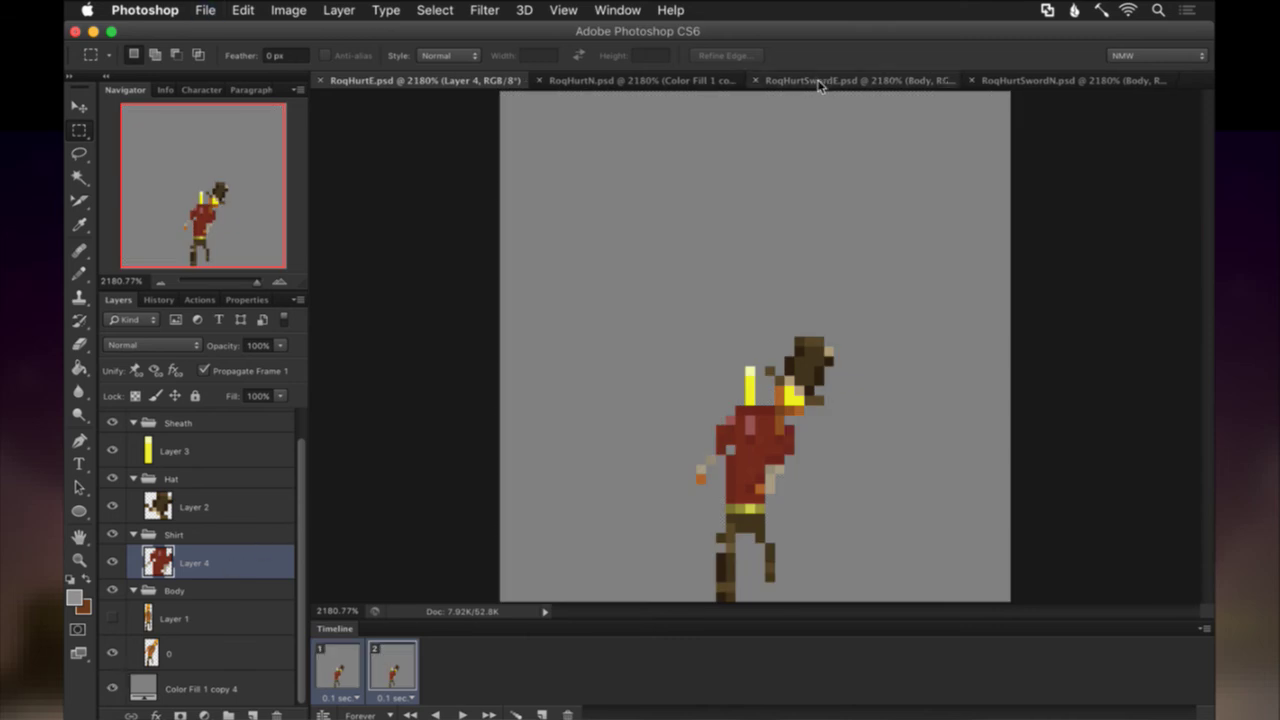
Go through the RoqHurtSwordE, RoqHurtSwordN, RoqHurtN and RoqHurtE documents and run the recorded sprite actions on the hurt files.
{"action": "left_click", "coordinate": [818, 82]}
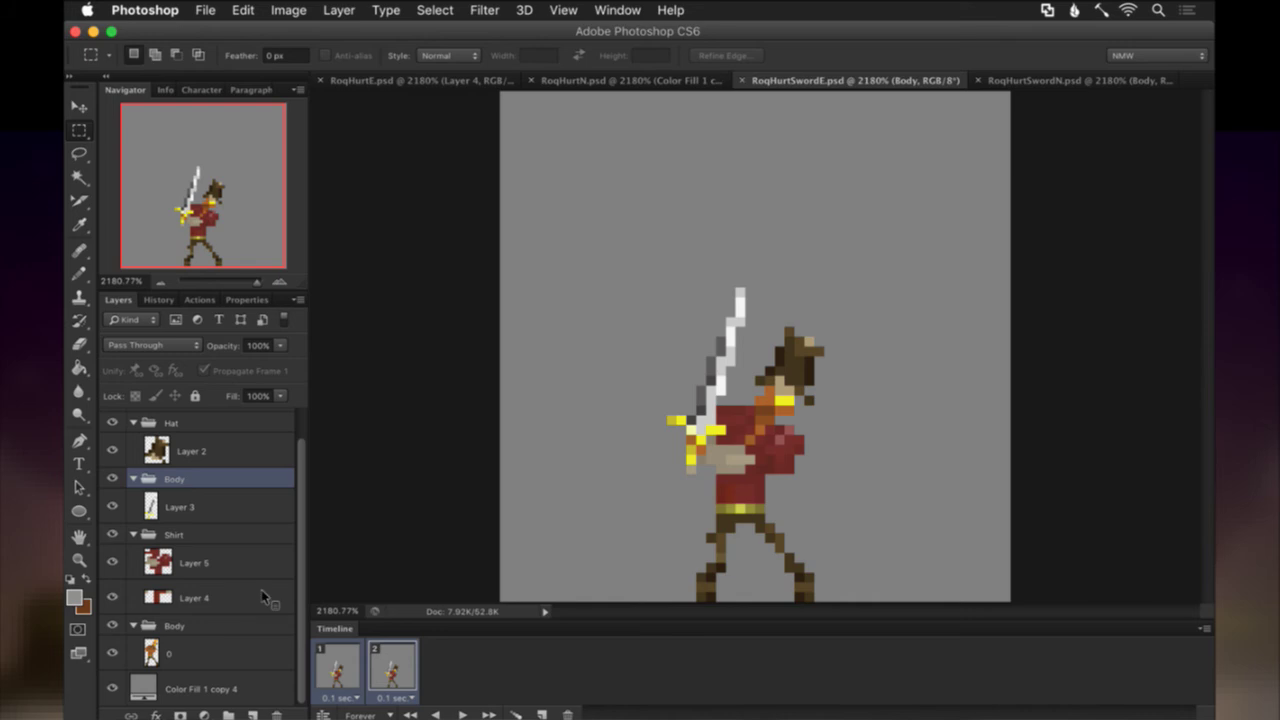
{"action": "key", "text": "super+F2"}
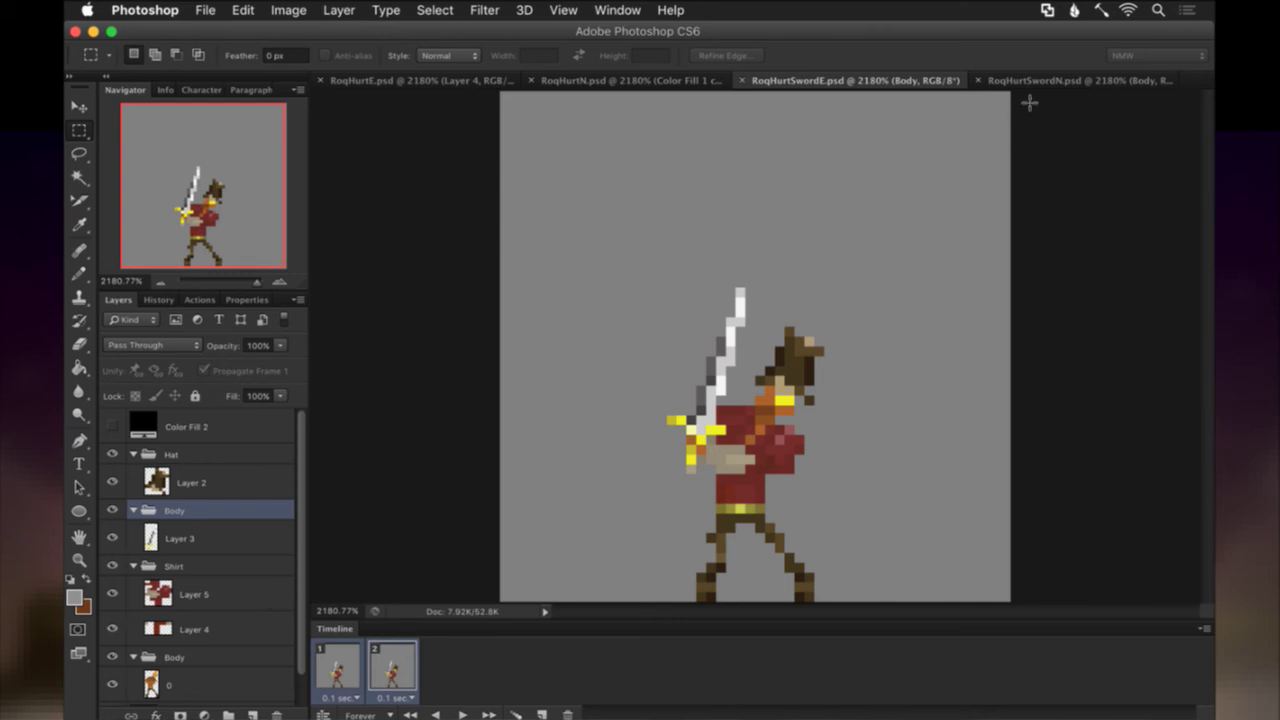
{"action": "left_click", "coordinate": [1042, 84]}
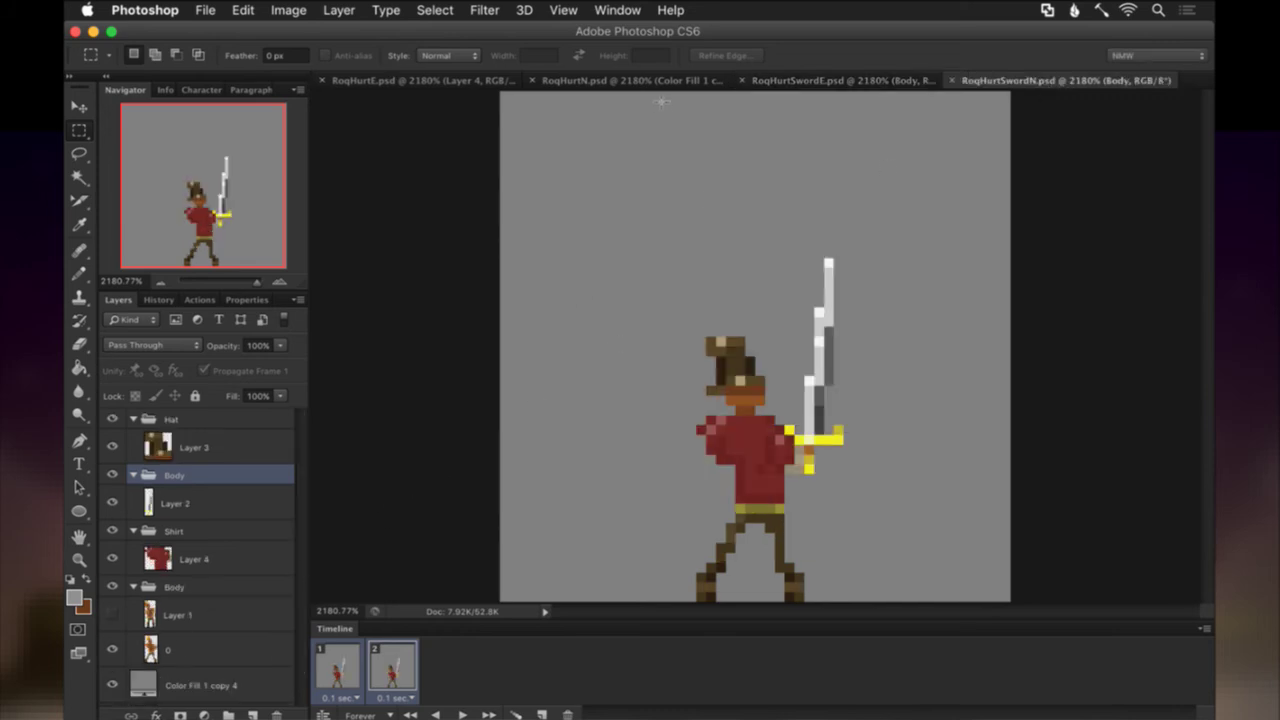
{"action": "left_click", "coordinate": [630, 80]}
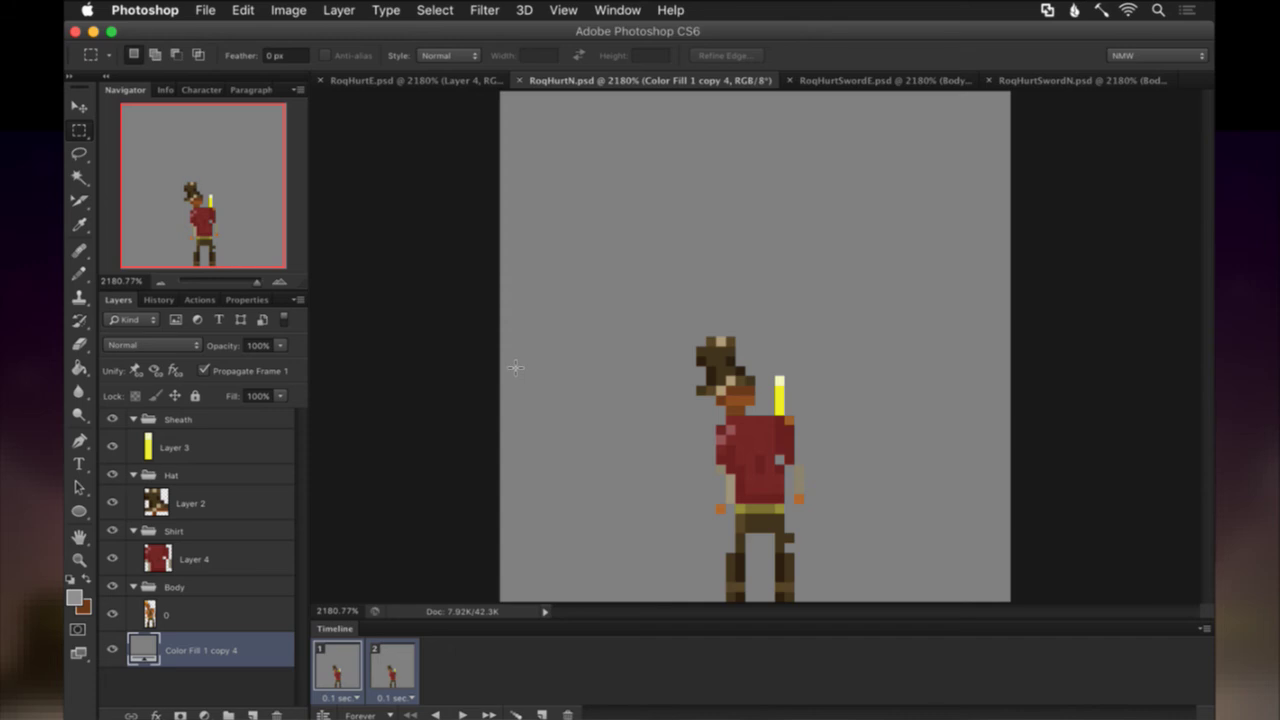
{"action": "key", "text": "super+F2"}
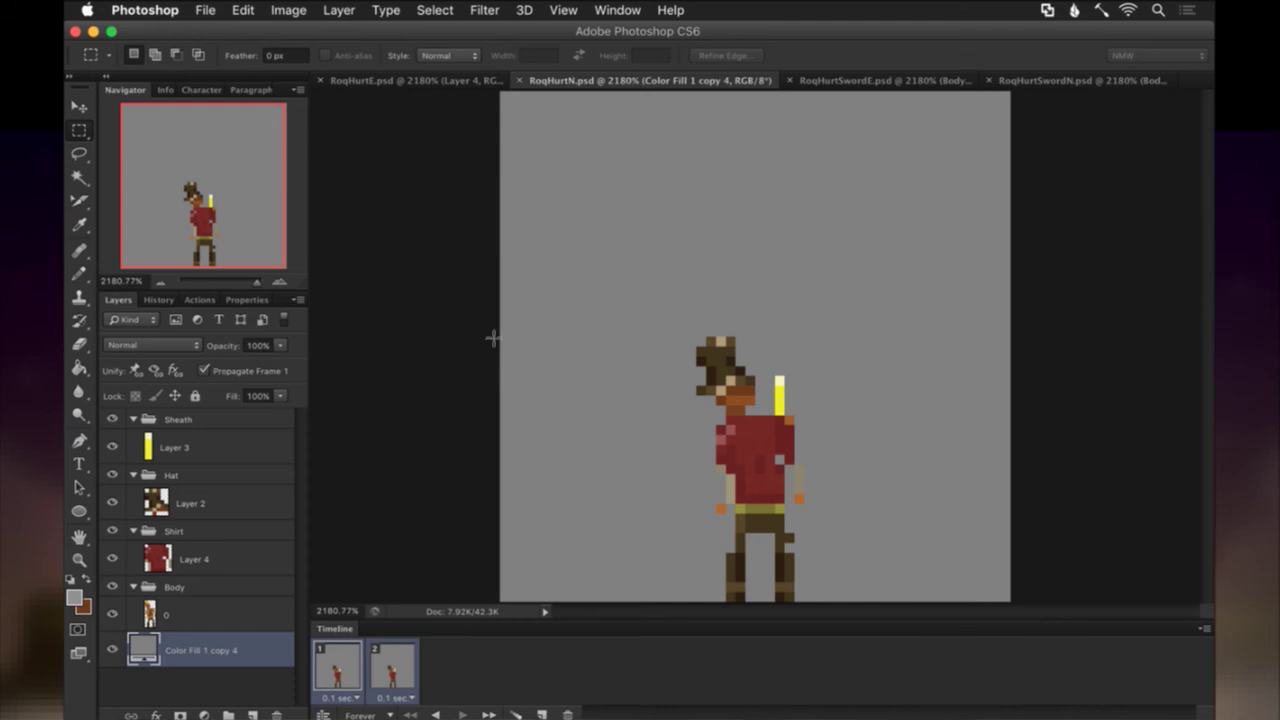
{"action": "left_click", "coordinate": [364, 82]}
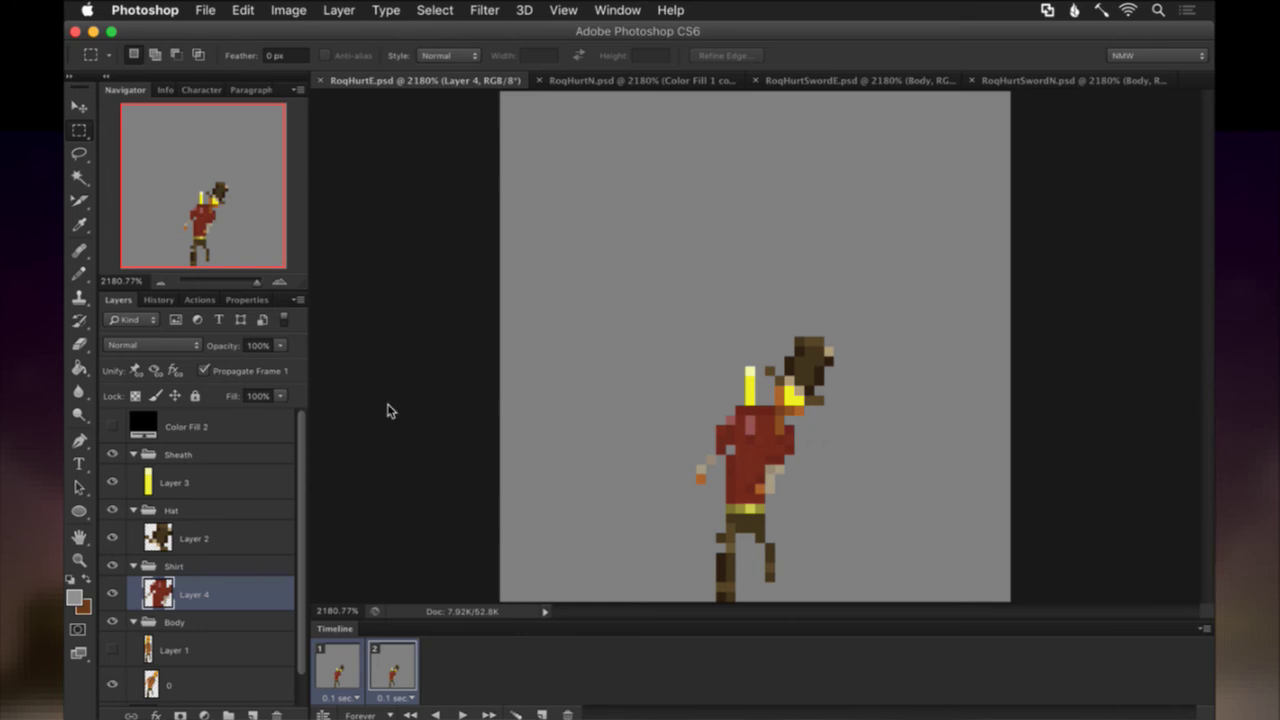
{"action": "key", "text": "super+F1"}
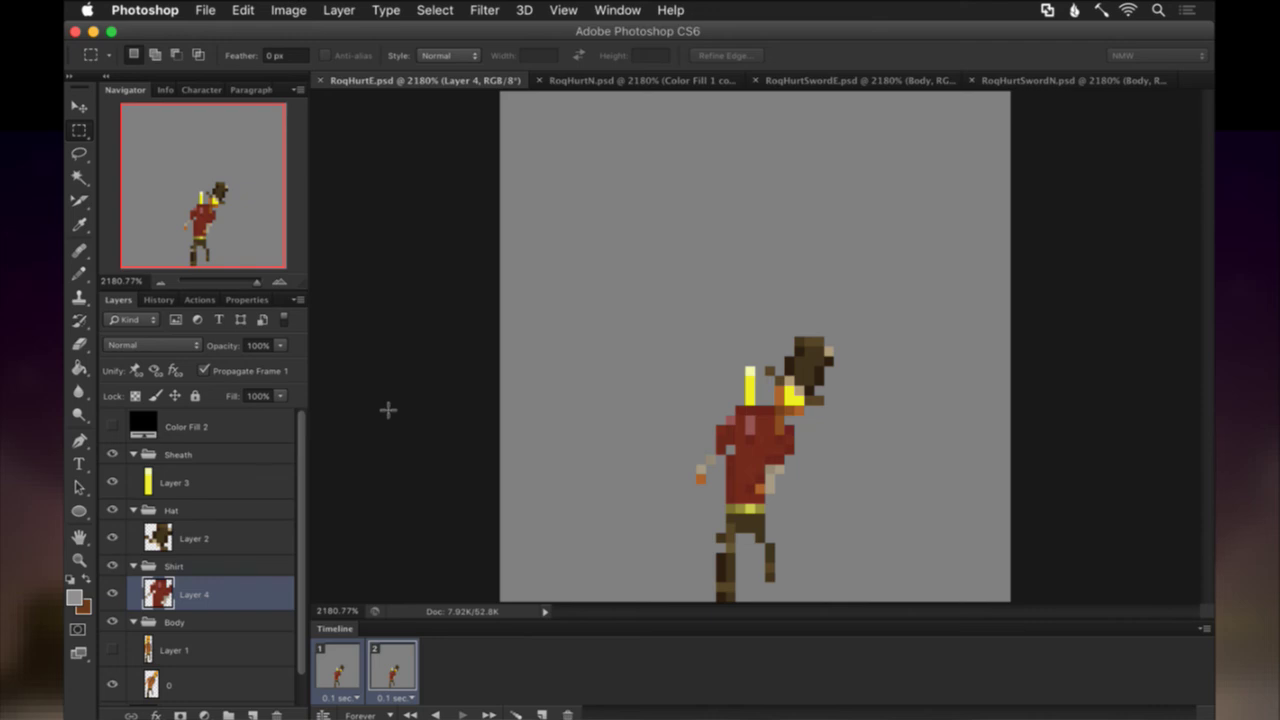
Switch to iTerm2, save pending changes to Roq.txt and launch the game build.
{"action": "key", "text": "super+Tab"}
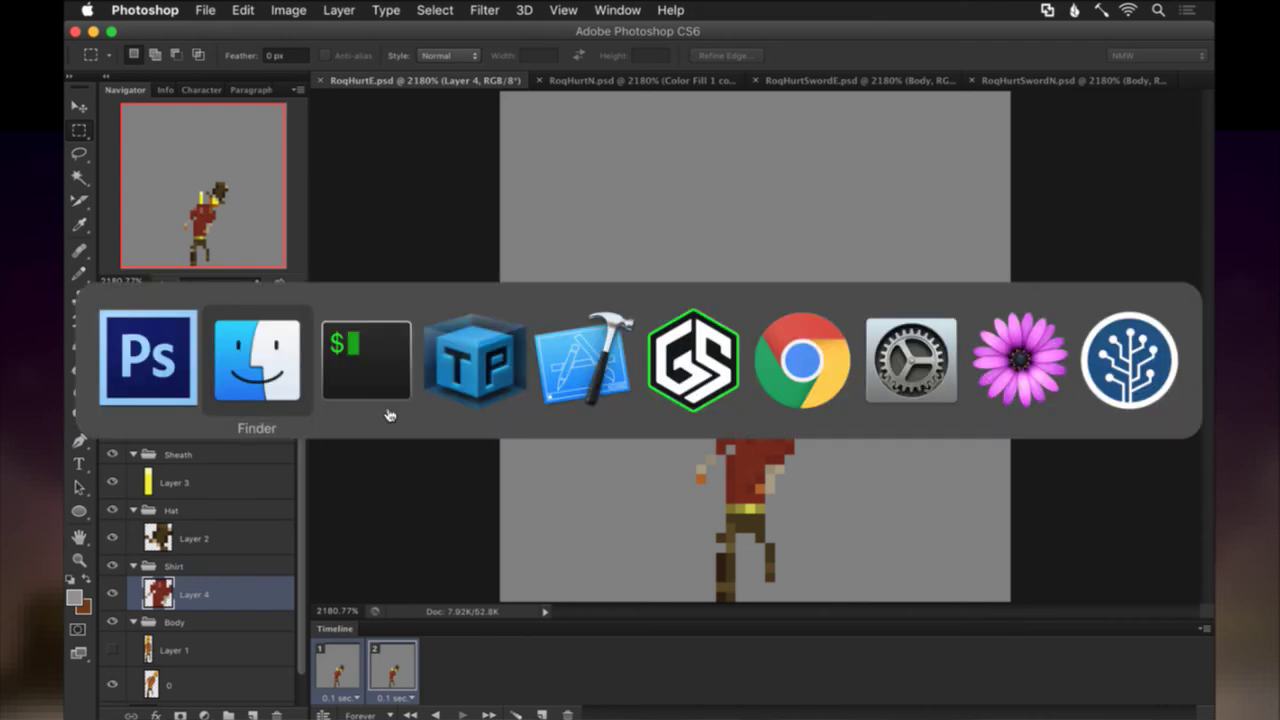
{"action": "key", "text": "super+Tab"}
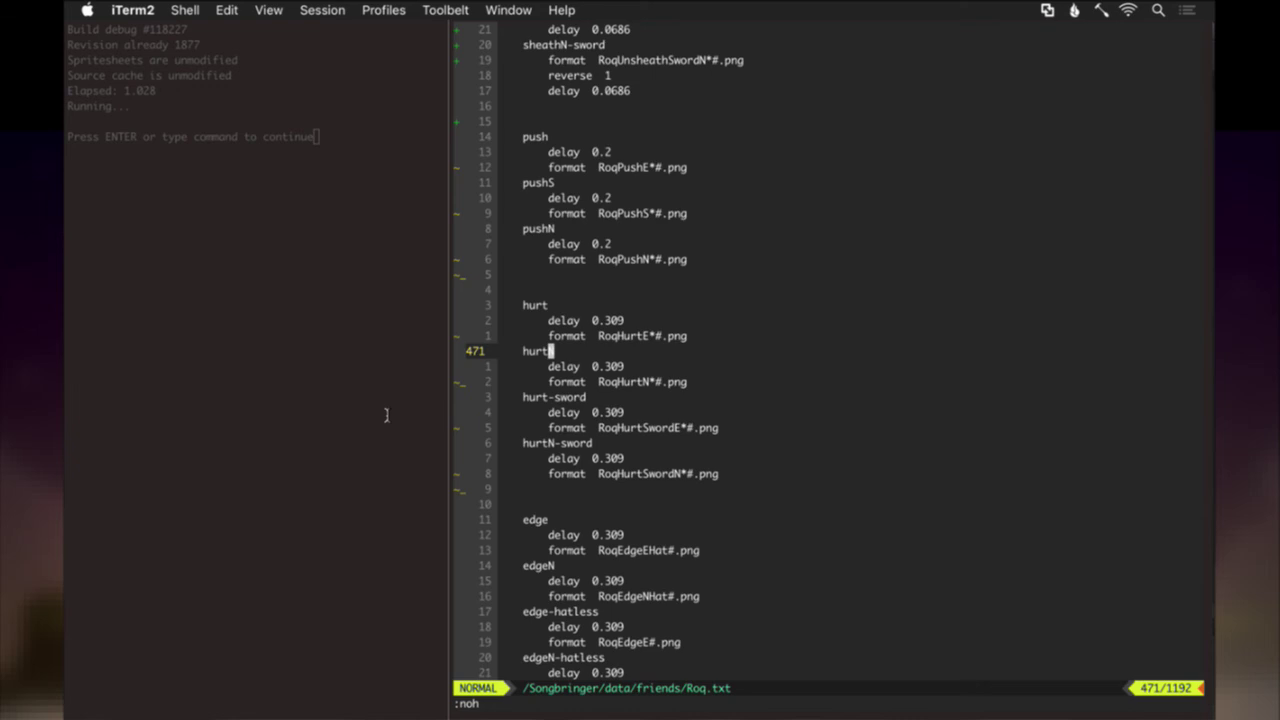
{"action": "type", "text": ":up"}
{"action": "key", "text": "Return"}
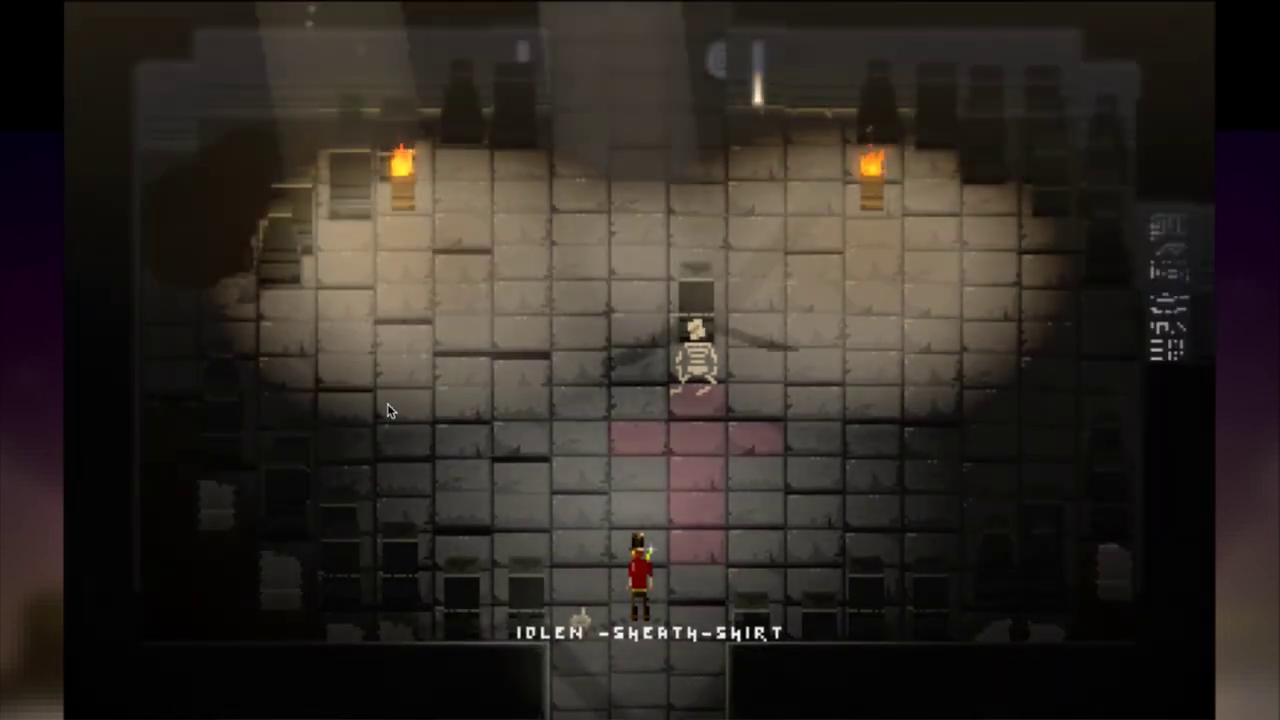
Walk Roq north in the skeleton chamber, trigger the hurt-self debug command to check the hurt animation, and quit the game.
{"action": "key", "text": "w"}
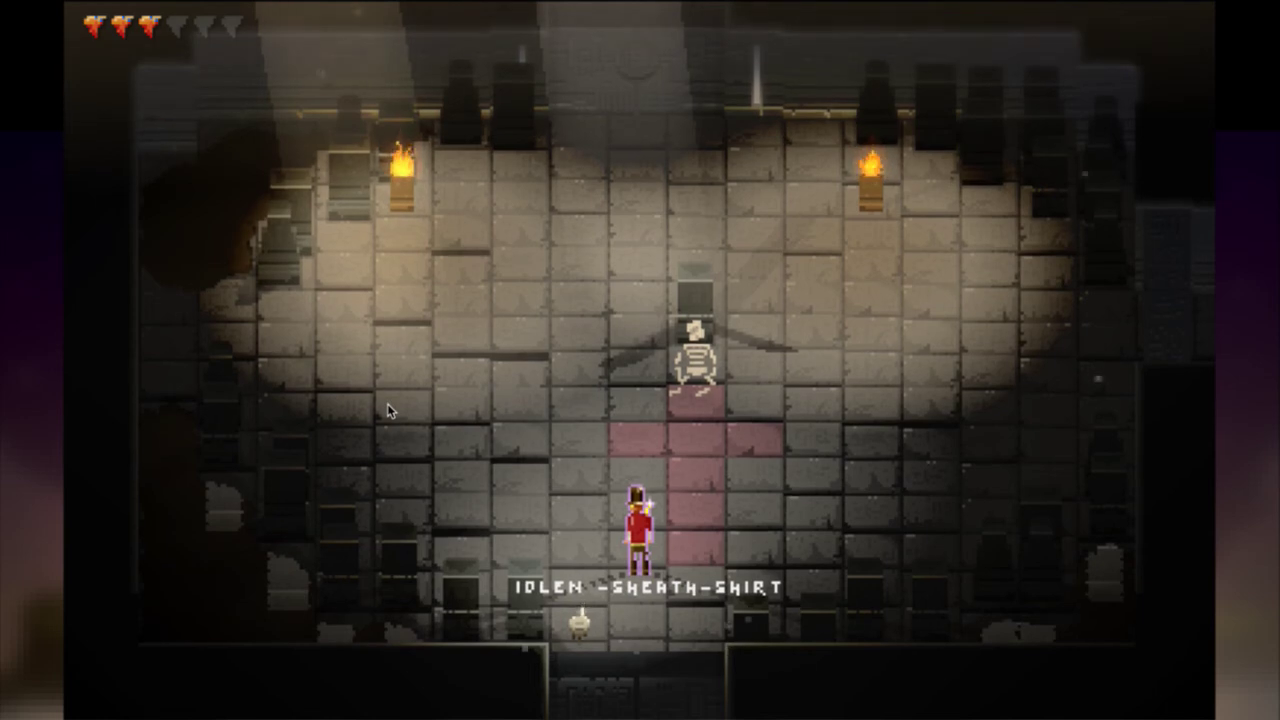
{"action": "key", "text": "w"}
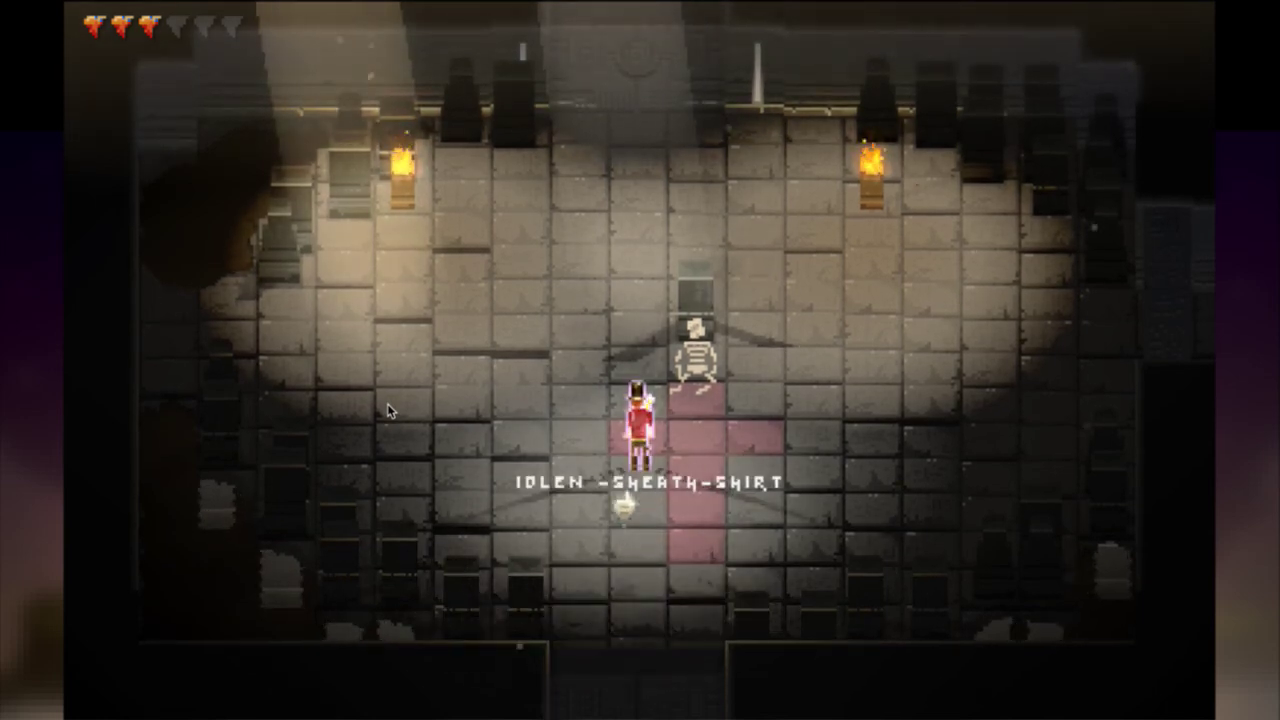
{"action": "key", "text": "a"}
{"action": "key", "text": "h"}
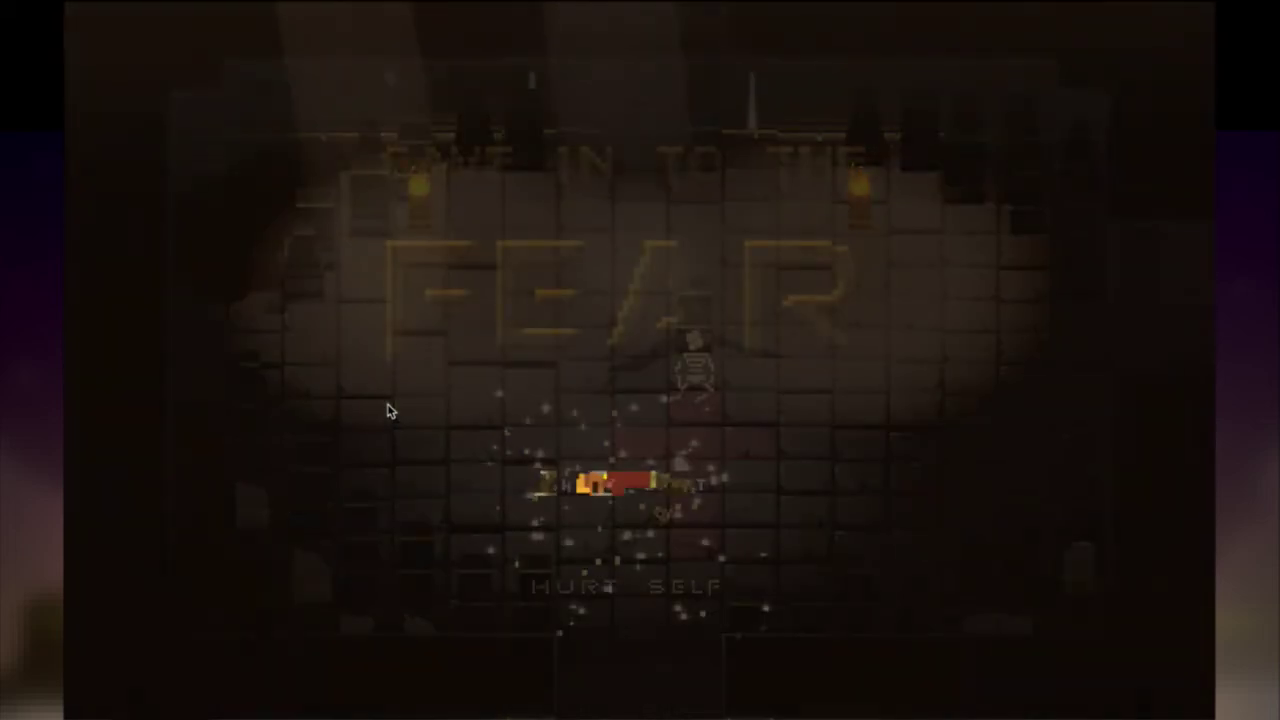
{"action": "key", "text": "super+q"}
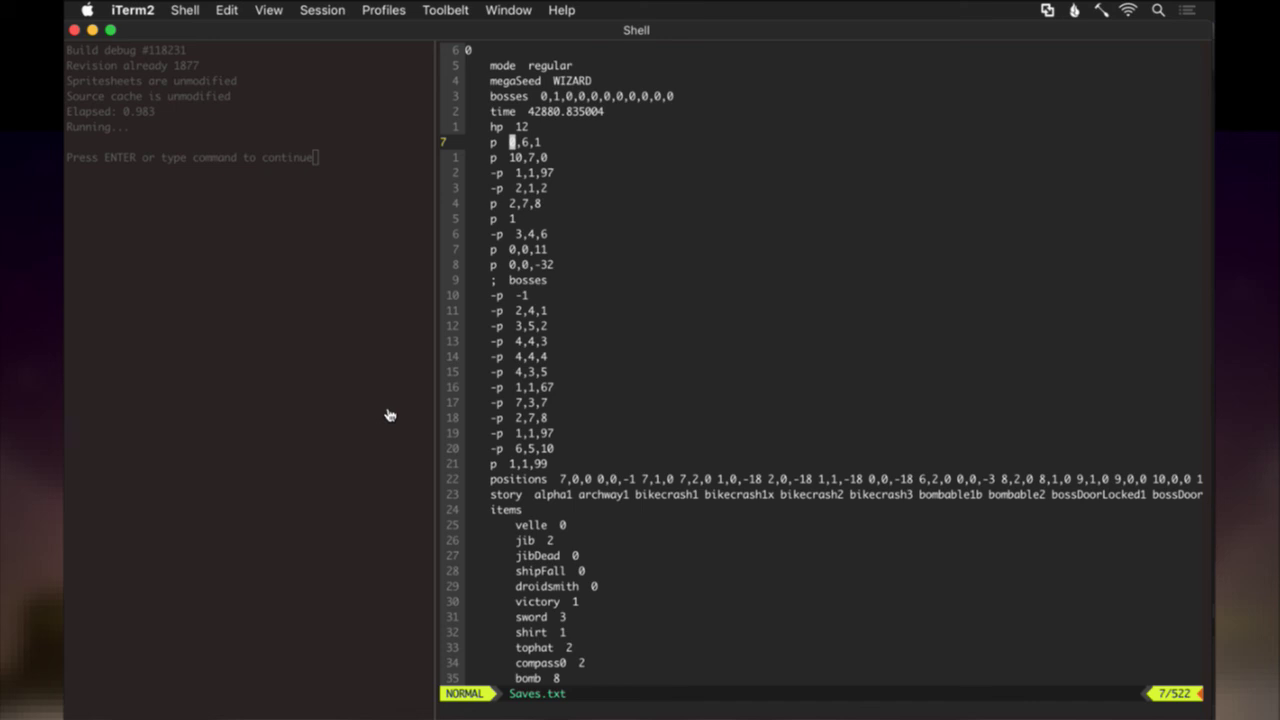
Set hp to 24 in Saves.txt and save the file.
{"action": "key", "text": "k"}
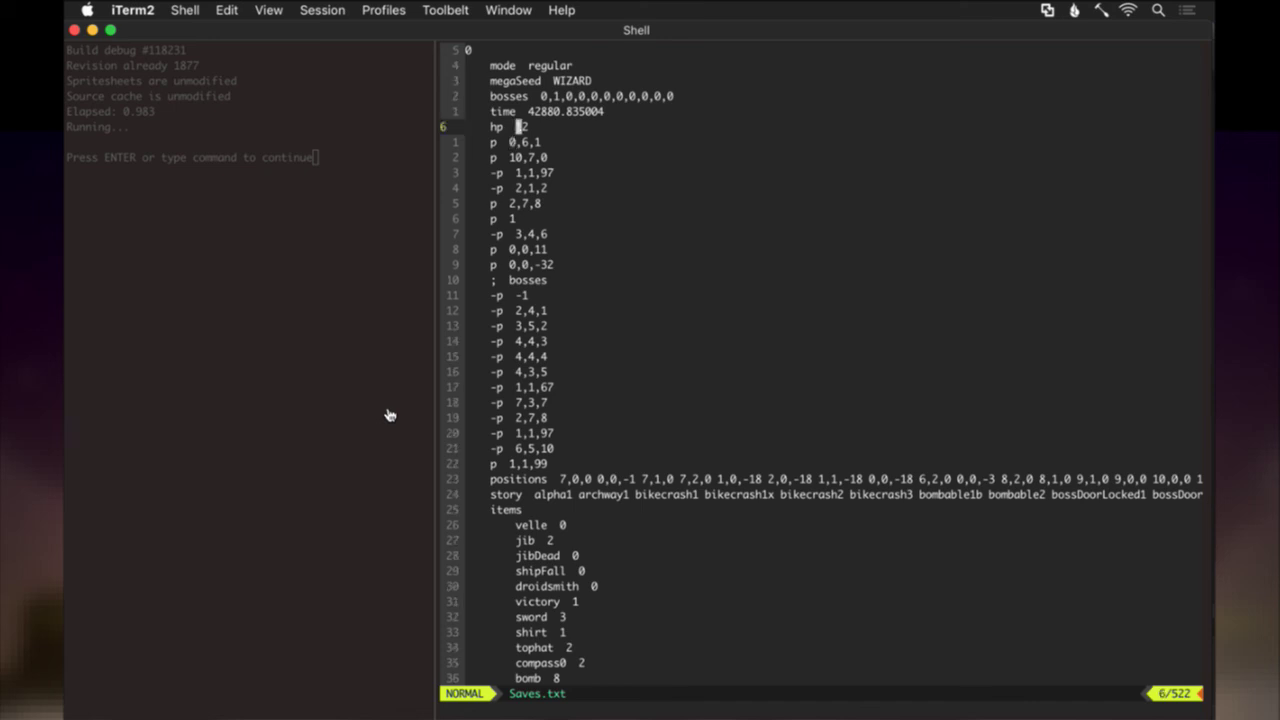
{"action": "key", "text": "c"}
{"action": "key", "text": "w"}
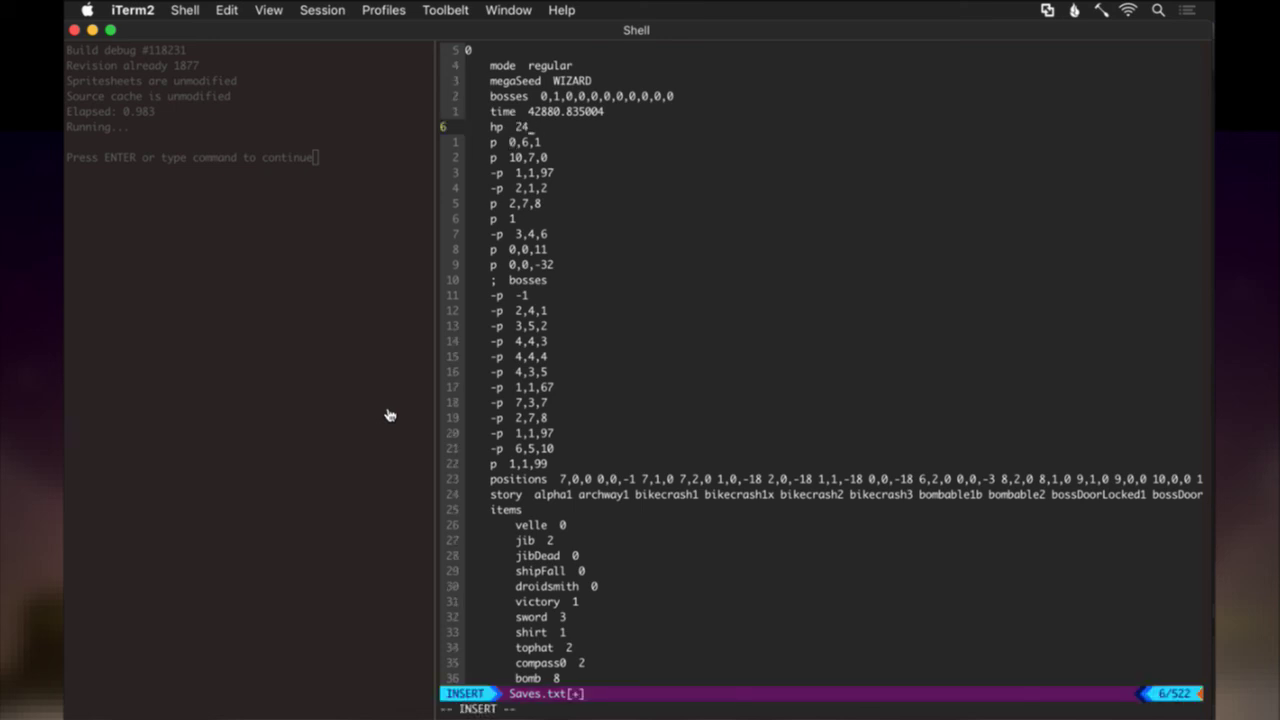
{"action": "key", "text": "Escape"}
{"action": "type", "text": ":w"}
{"action": "key", "text": "Return"}
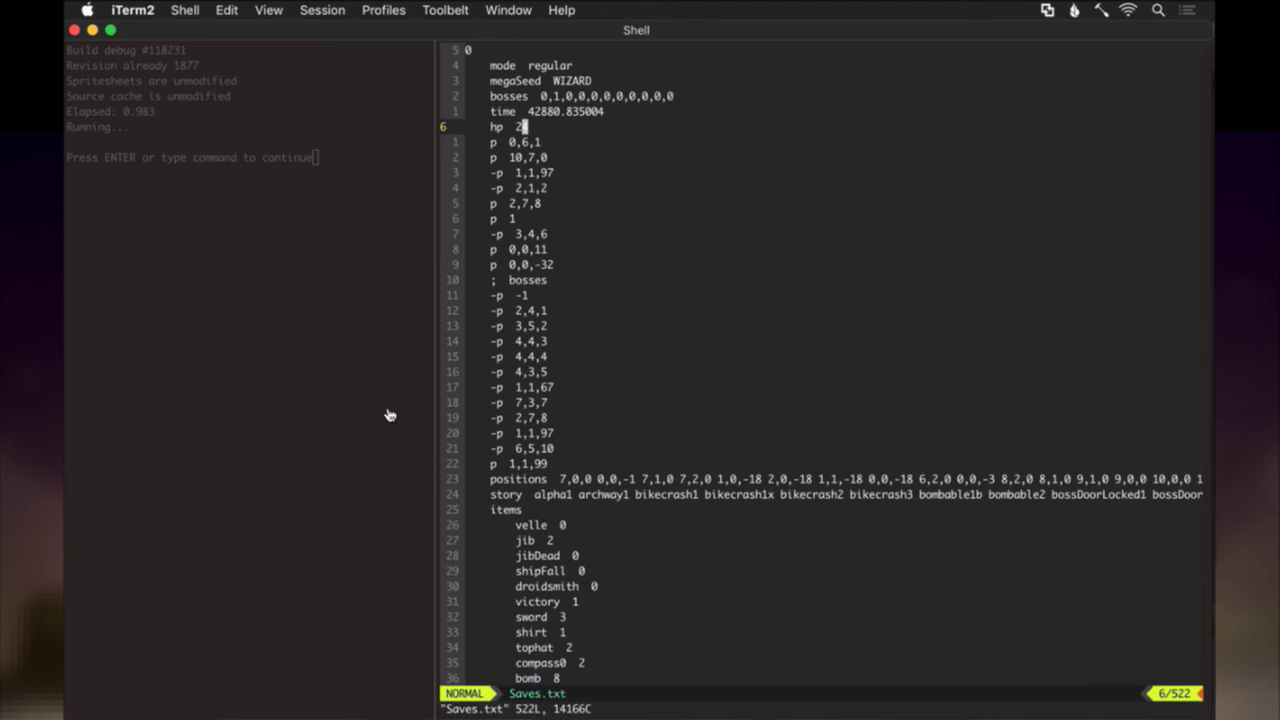
Delete the "p 0,6,1" position line from Saves.txt, save the file and relaunch the game.
{"action": "key", "text": "j"}
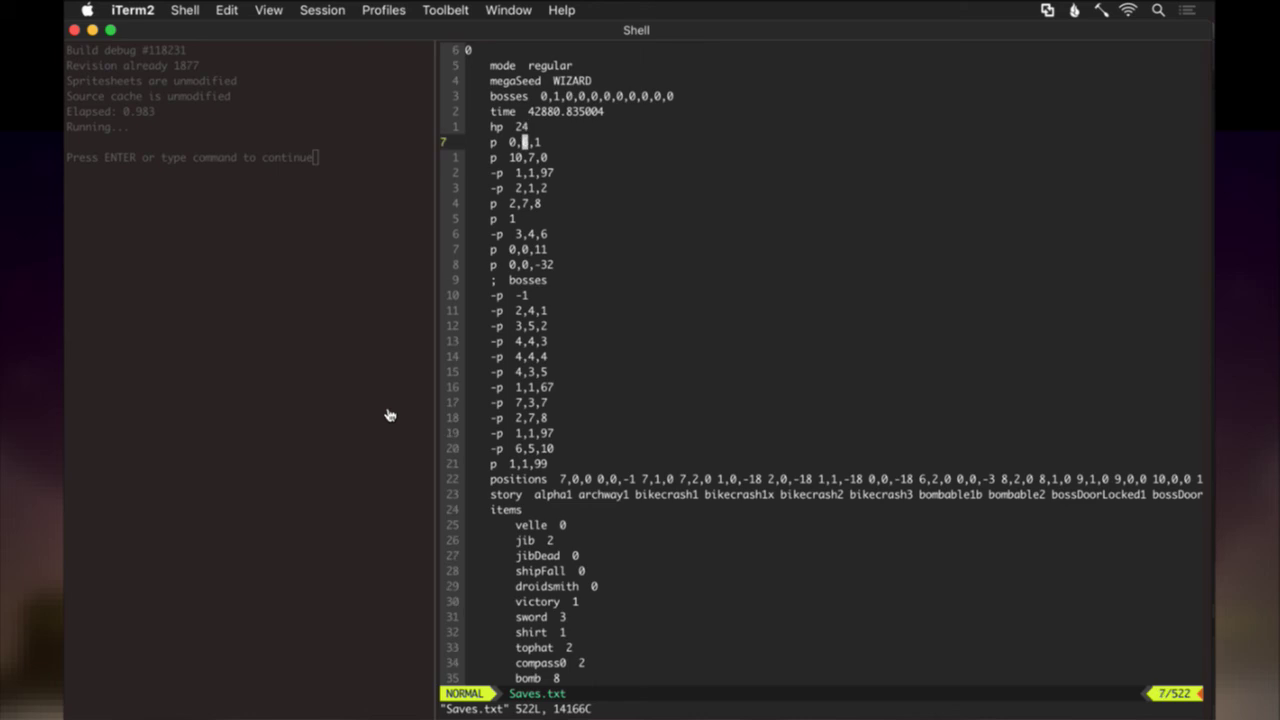
{"action": "key", "text": "d"}
{"action": "key", "text": "d"}
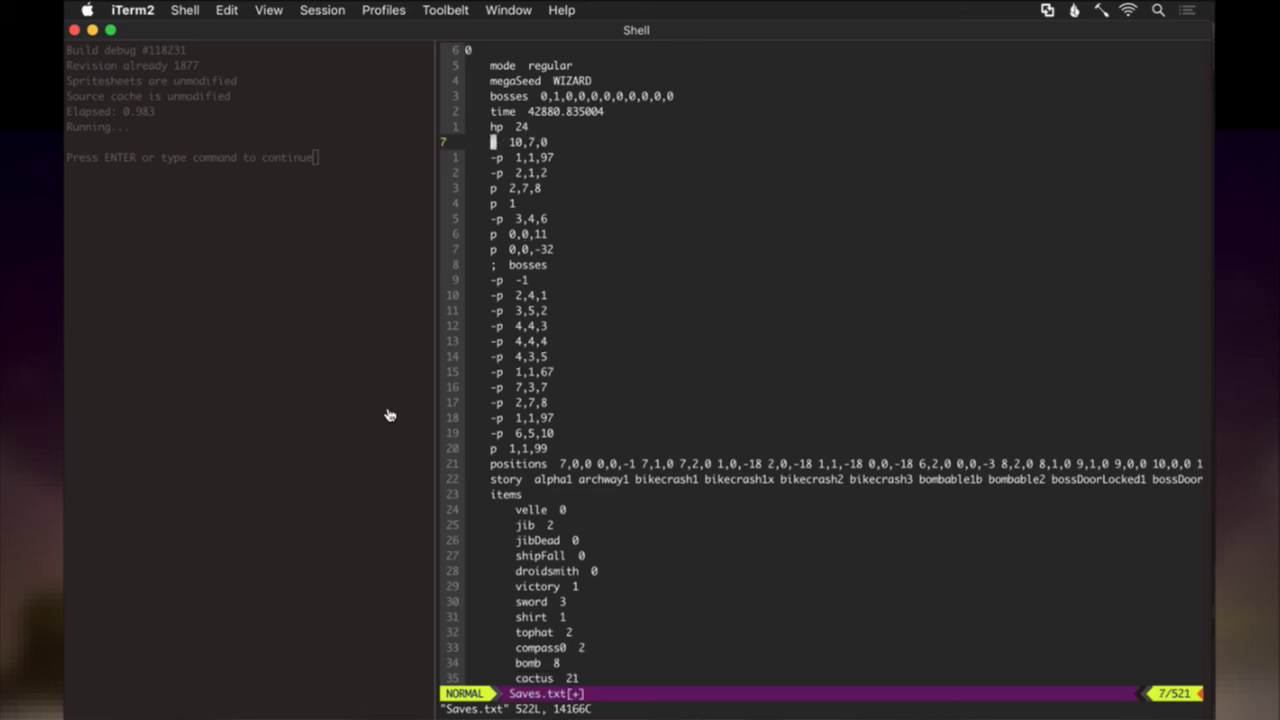
{"action": "type", "text": ":w"}
{"action": "key", "text": "Return"}
{"action": "key", "text": "super+["}
{"action": "key", "text": "Return"}
{"action": "key", "text": "super+]"}
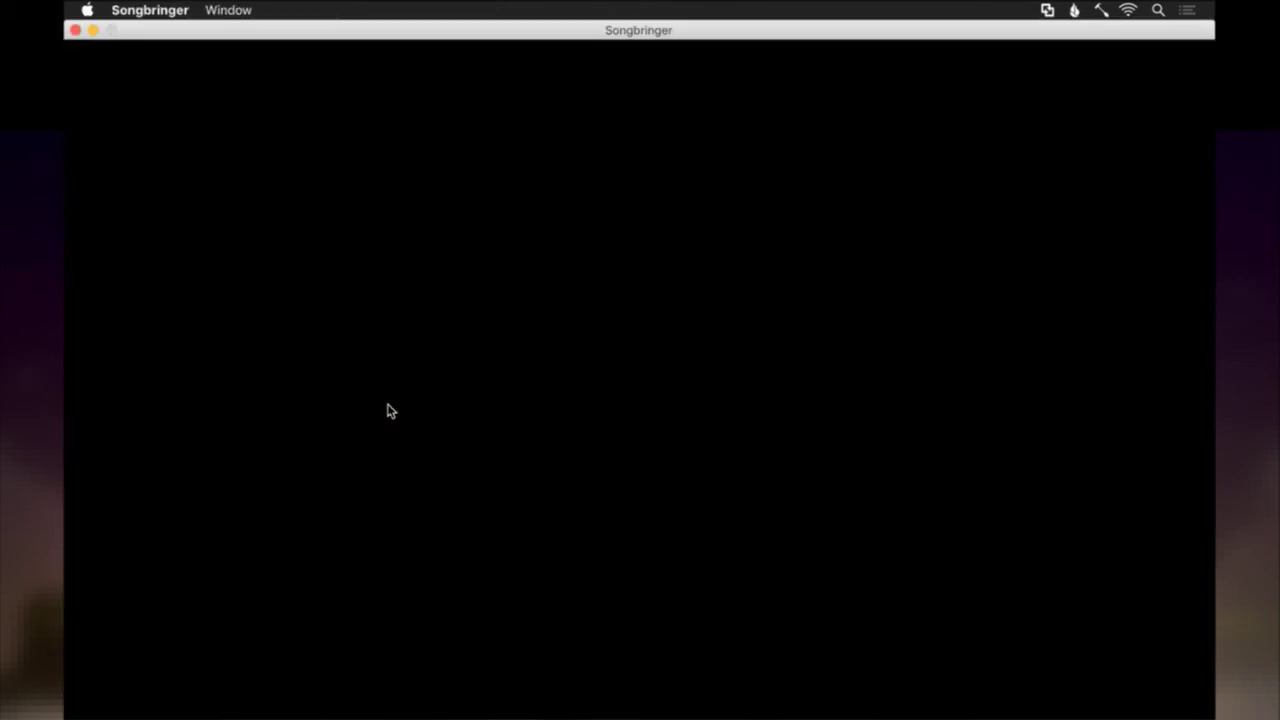
Run Roq south to the stone pillar arena with god mode enabled, and disable god mode near the orbs.
{"action": "key", "text": "Down"}
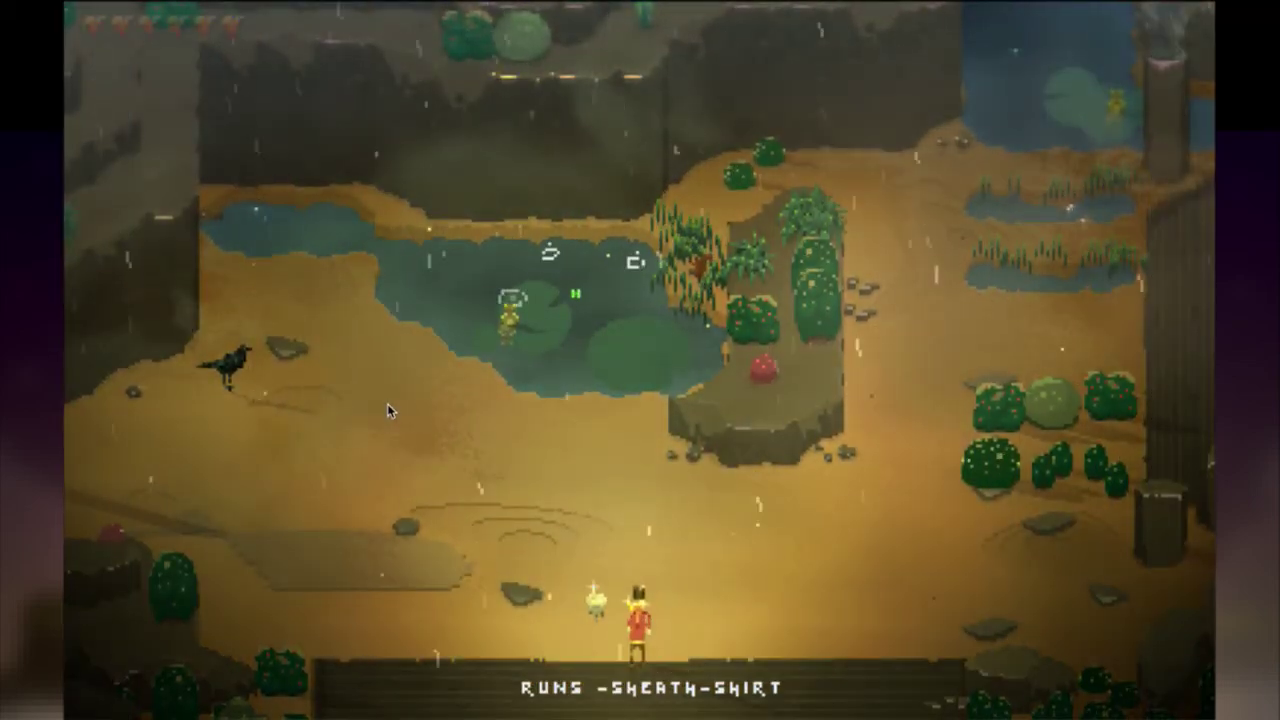
{"action": "key", "text": "g"}
{"action": "key", "text": "Right"}
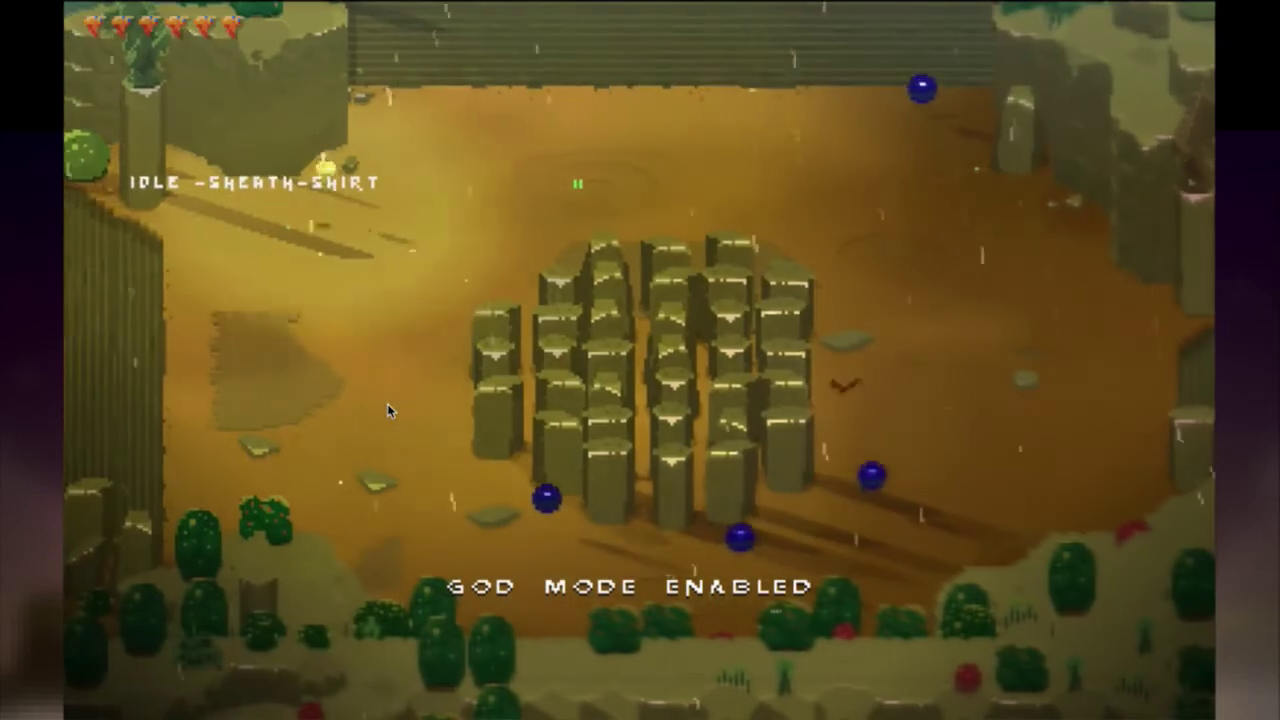
{"action": "key", "text": "Down"}
{"action": "key", "text": "Left"}
{"action": "key", "text": "g"}
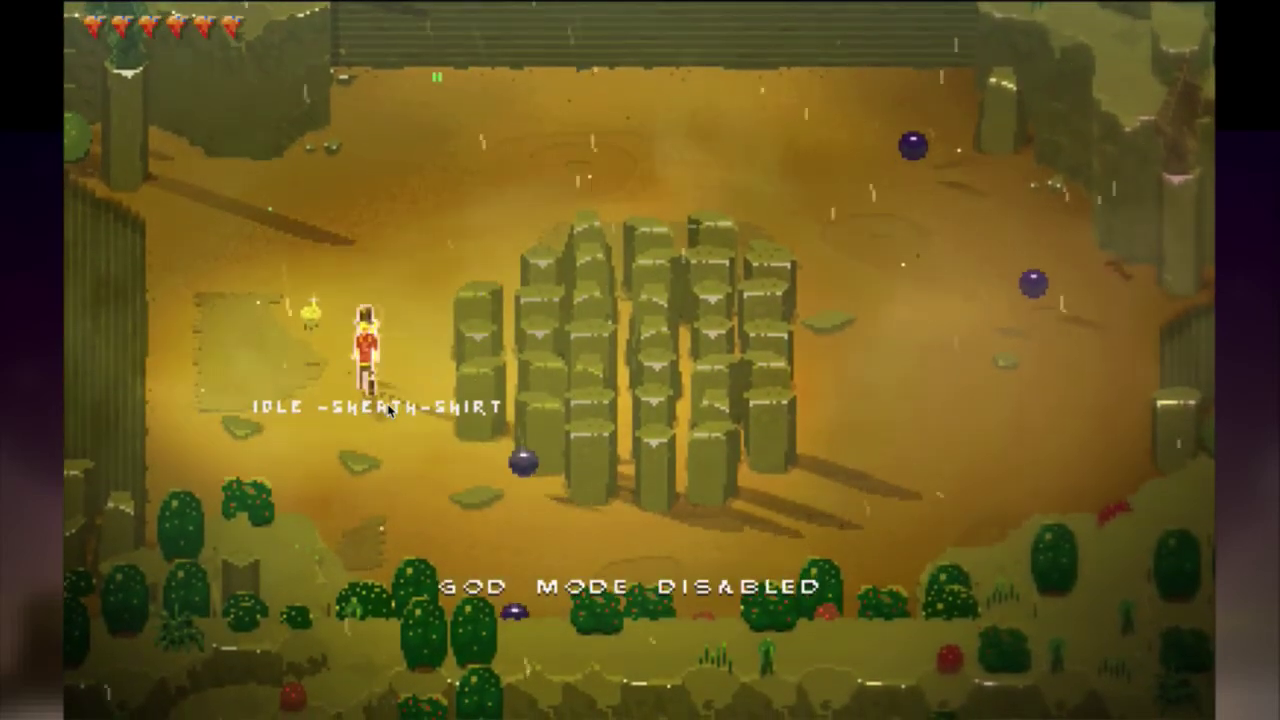
Move Roq into the dark orbs, first with the sword sheathed and again with it drawn, to check the hurt animations.
{"action": "key", "text": "Down"}
{"action": "key", "text": "Right"}
{"action": "key", "text": "Left"}
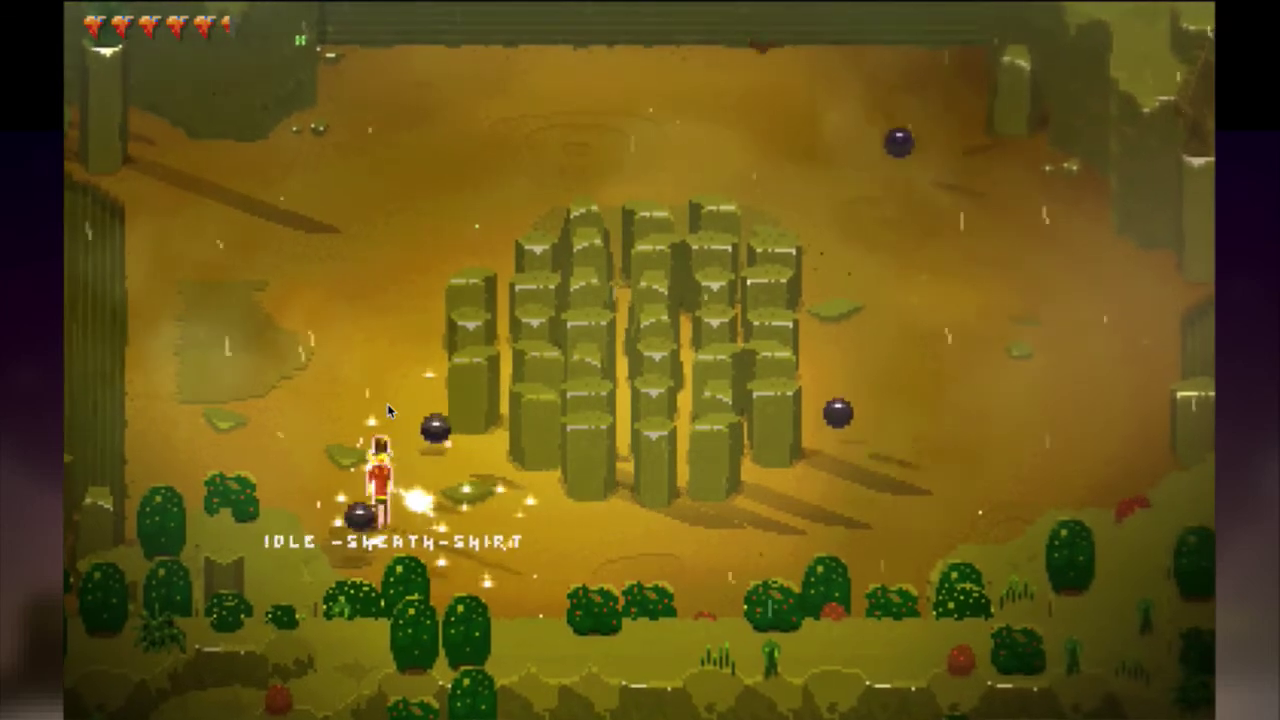
{"action": "key", "text": "Up"}
{"action": "key", "text": "x"}
{"action": "key", "text": "Up"}
{"action": "key", "text": "Left"}
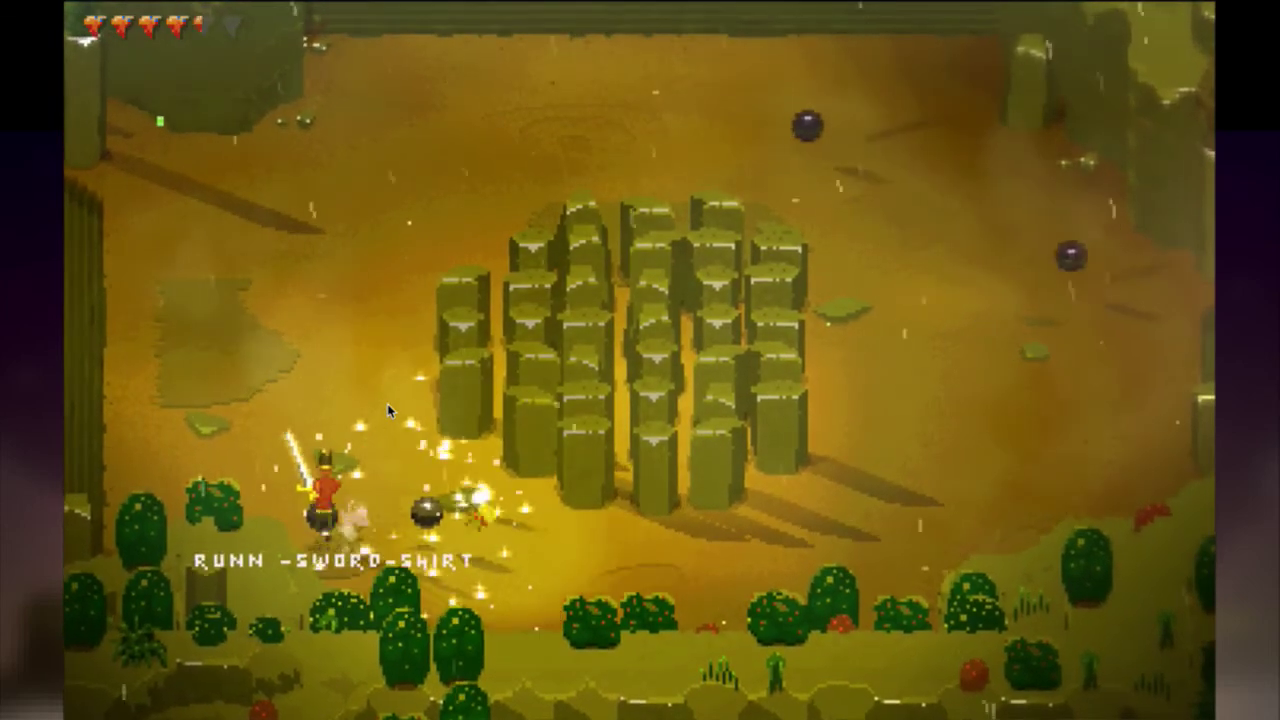
{"action": "key", "text": "Right"}
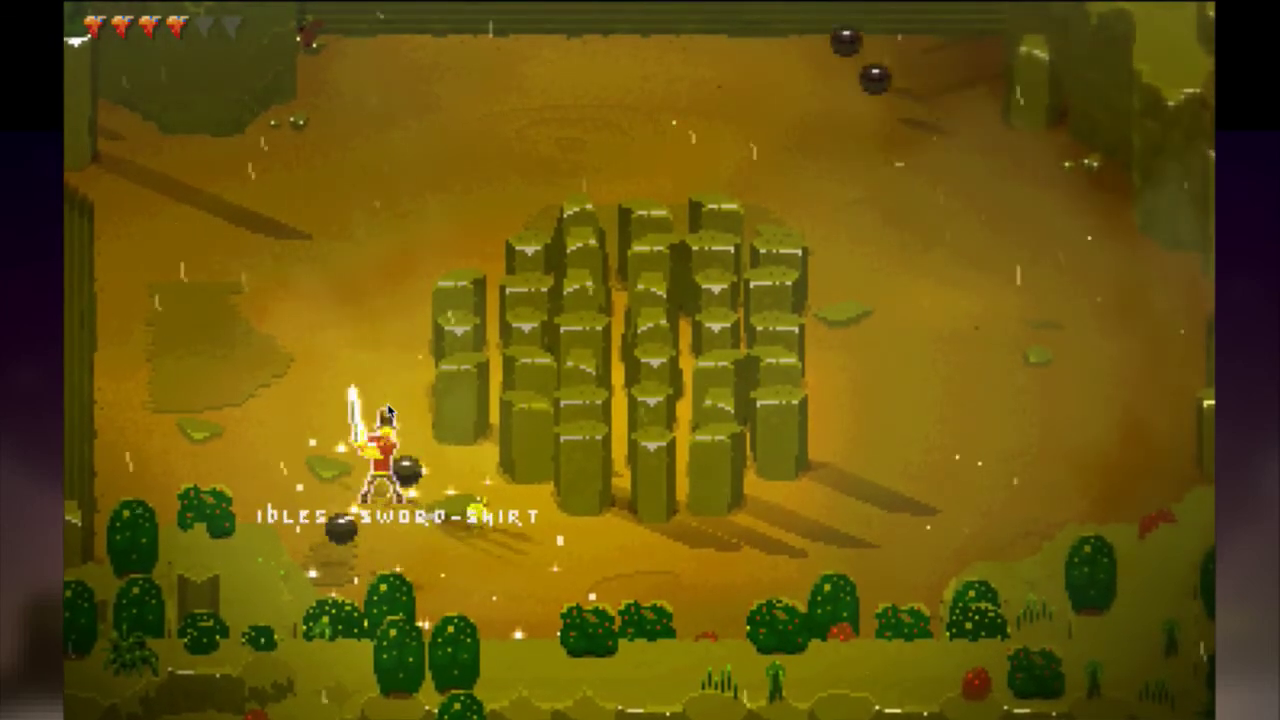
Swing the sword at the orbs southwest of the pillars and run Roq north to test the sword sprites in combat.
{"action": "key", "text": "Left"}
{"action": "key", "text": "x"}
{"action": "key", "text": "x"}
{"action": "key", "text": "x"}
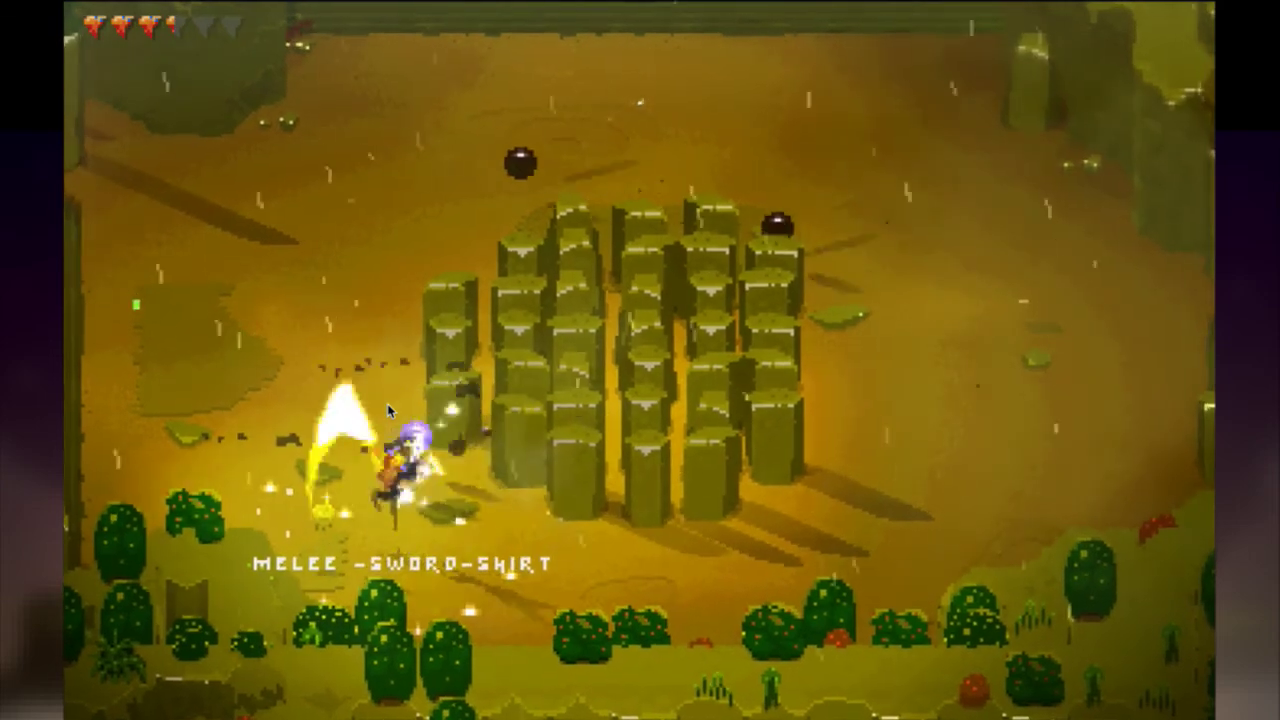
{"action": "key", "text": "Up"}
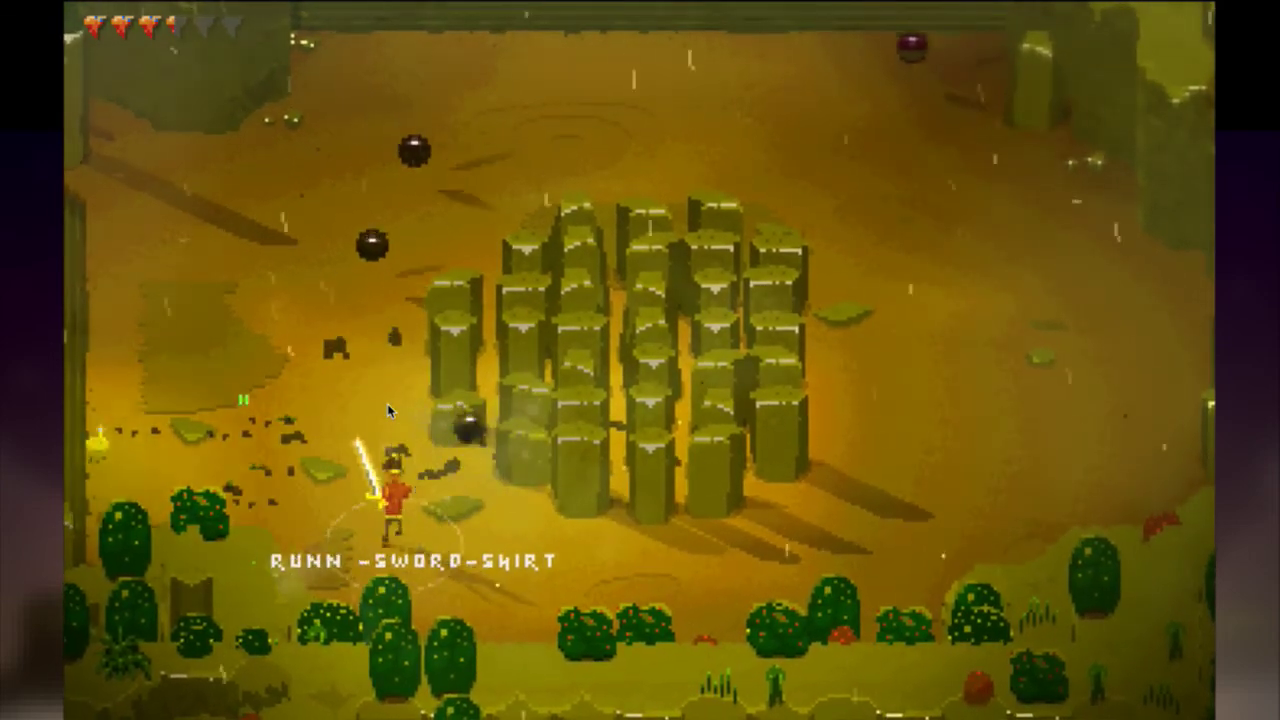
{"action": "key", "text": "x"}
{"action": "key", "text": "x"}
{"action": "key", "text": "Up"}
{"action": "key", "text": "Right"}
{"action": "key", "text": "Left"}
{"action": "key", "text": "Up"}
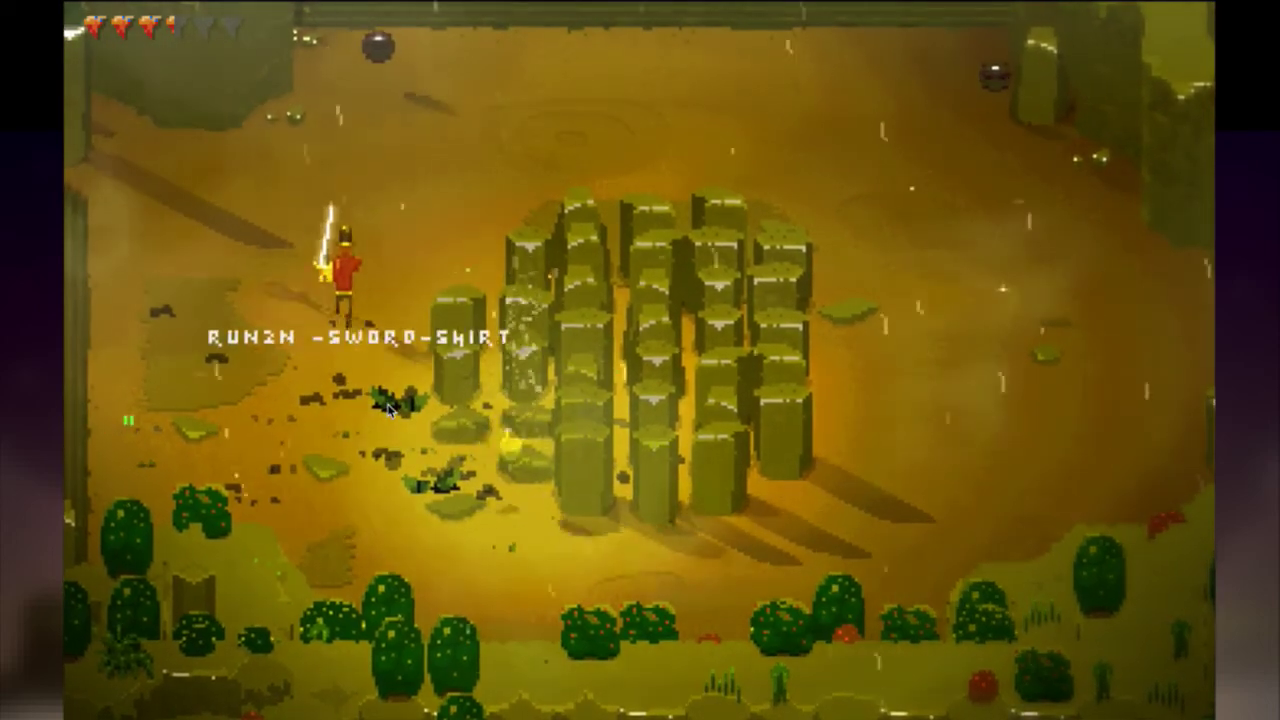
Fight the remaining orbs northwest of the pillars with charged and melee sword attacks to check Roq's sword animations.
{"action": "key", "text": "Right"}
{"action": "key", "text": "x"}
{"action": "key", "text": "Left"}
{"action": "key", "text": "x"}
{"action": "key", "text": "x"}
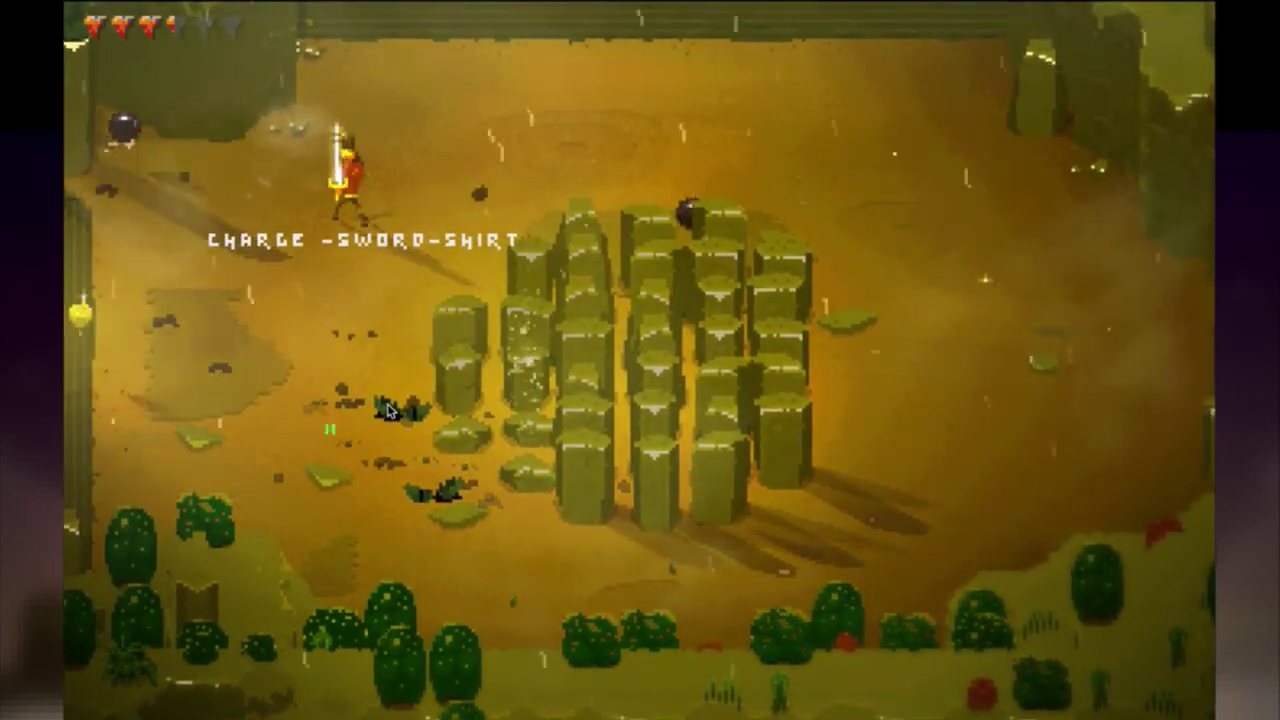
{"action": "key", "text": "Left"}
{"action": "key", "text": "x"}
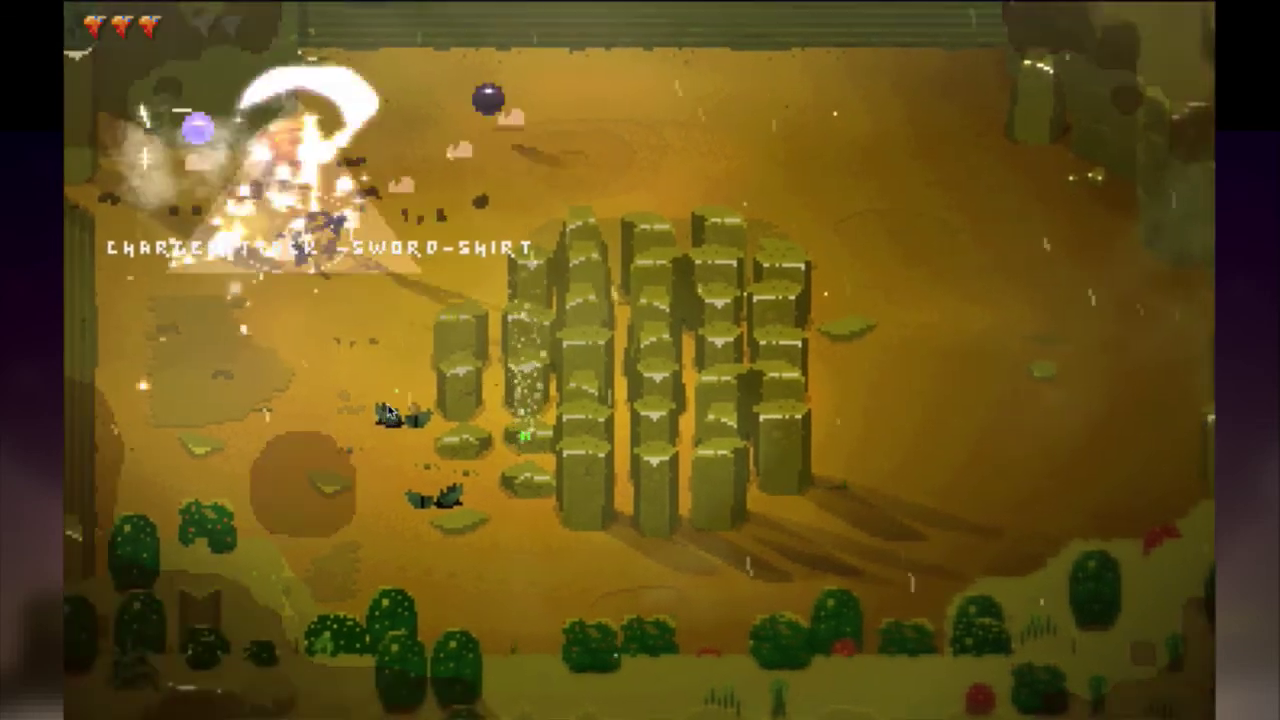
{"action": "key", "text": "x"}
{"action": "key", "text": "x"}
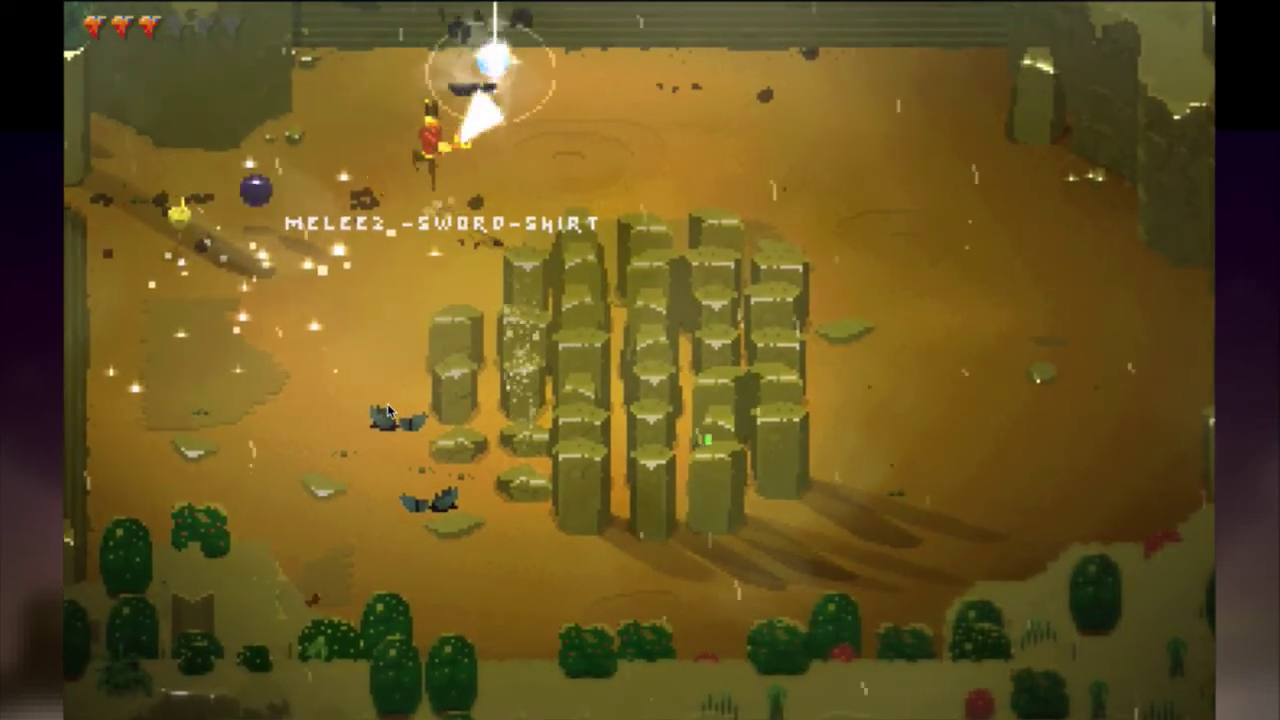
{"action": "key", "text": "x"}
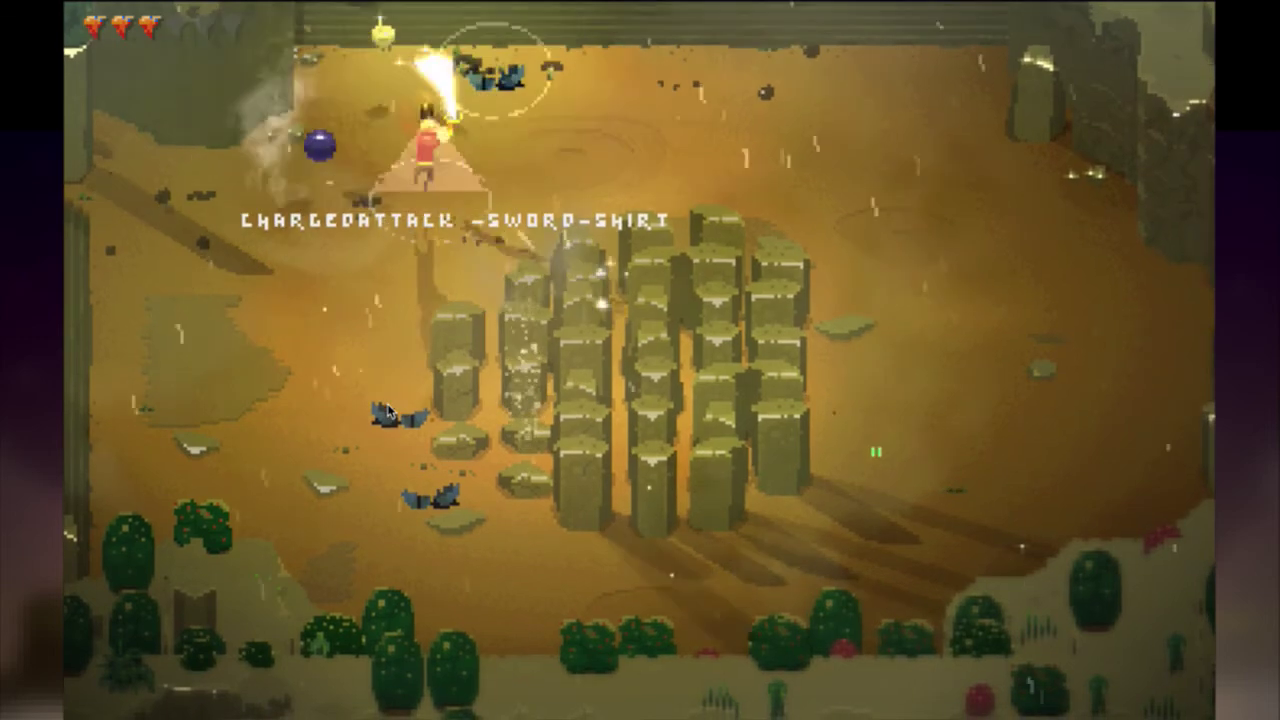
Swing the sword in the stone-pillar arena and run the character onward to the swamp area with the large tree.
{"action": "key", "text": "Right"}
{"action": "key", "text": "x"}
{"action": "key", "text": "Right"}
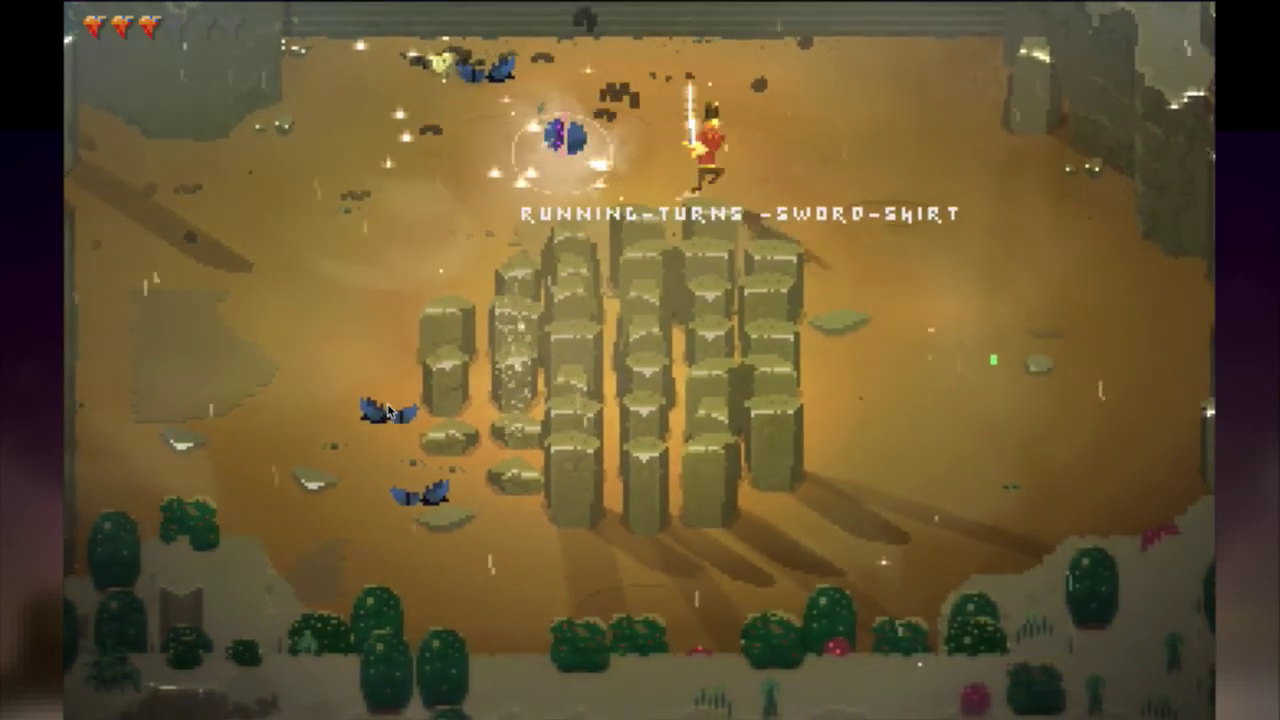
{"action": "key", "text": "Down"}
{"action": "key", "text": "Right"}
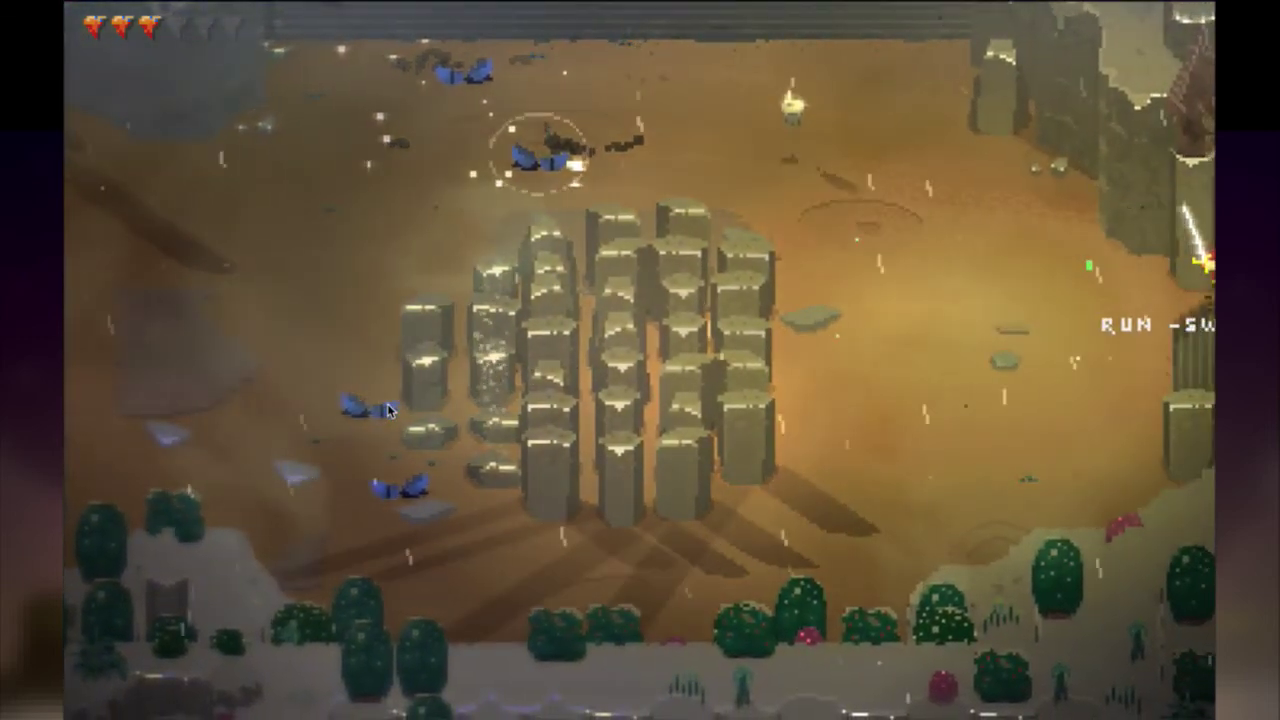
{"action": "key", "text": "Right"}
{"action": "key", "text": "Down"}
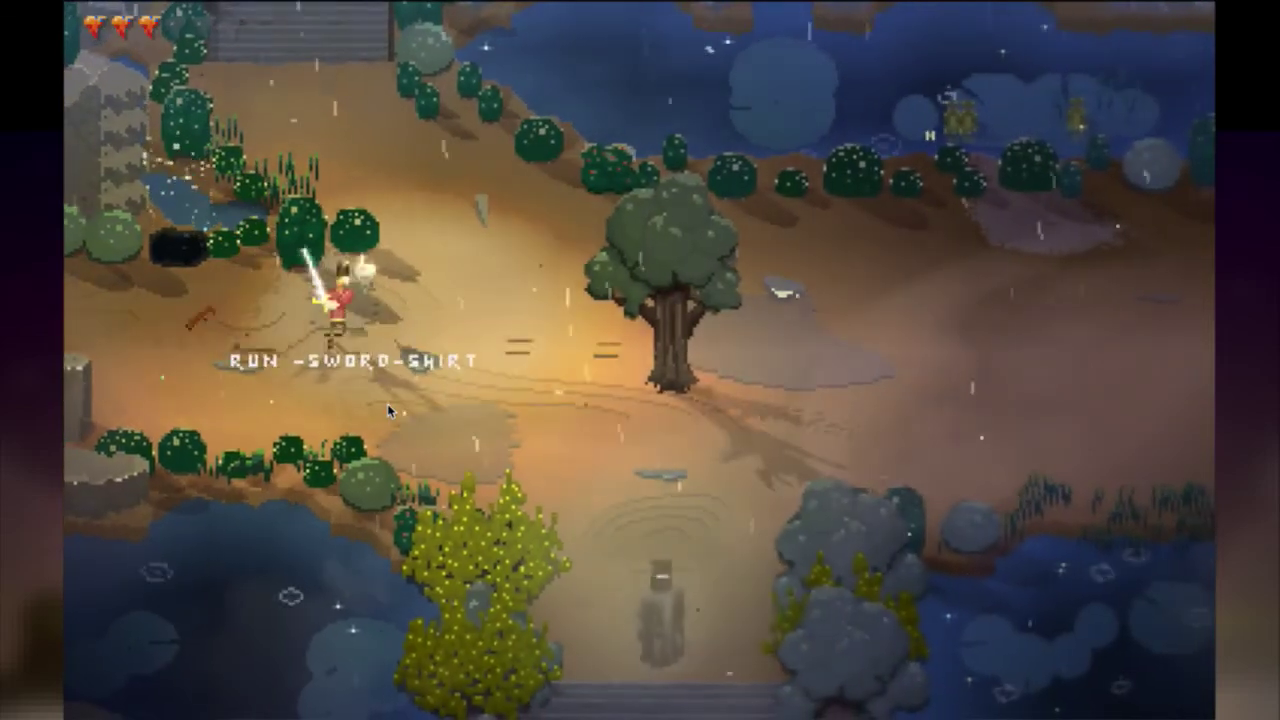
Turn off god mode and run the character around the large tree among the spiny enemies.
{"action": "key", "text": "g"}
{"action": "key", "text": "g"}
{"action": "key", "text": "Up"}
{"action": "key", "text": "Right"}
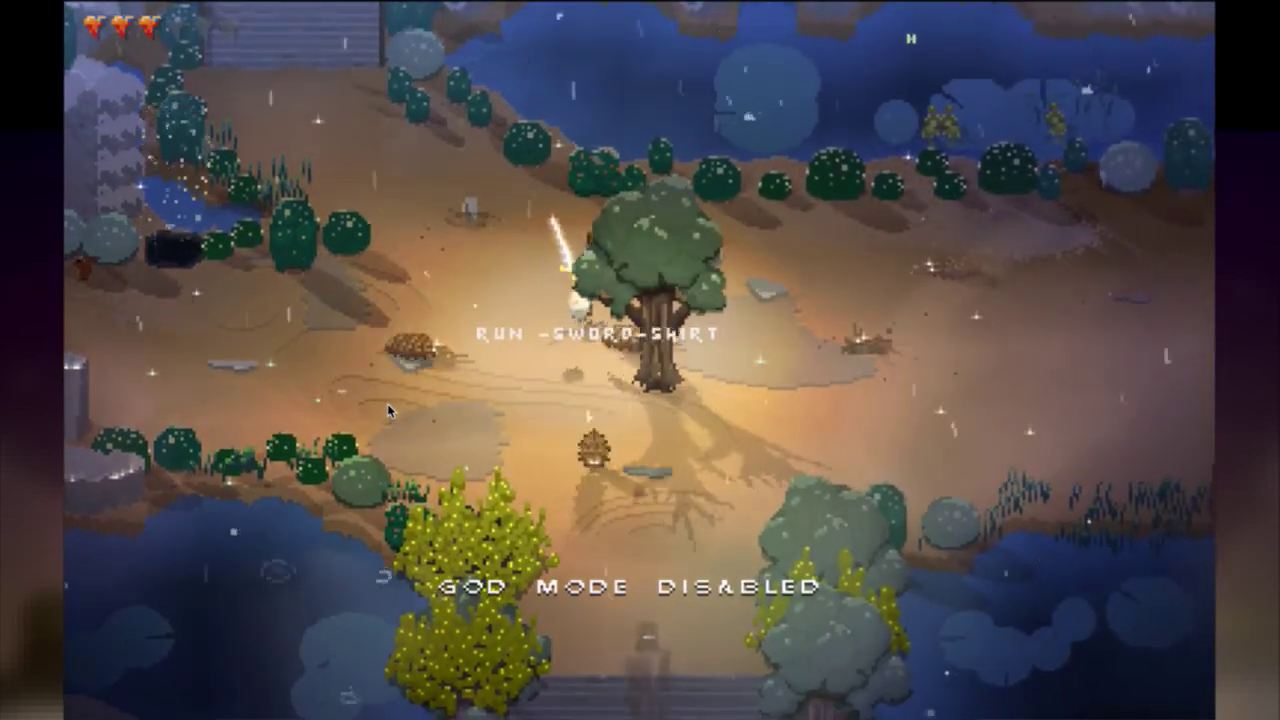
{"action": "key", "text": "Down"}
{"action": "key", "text": "Left"}
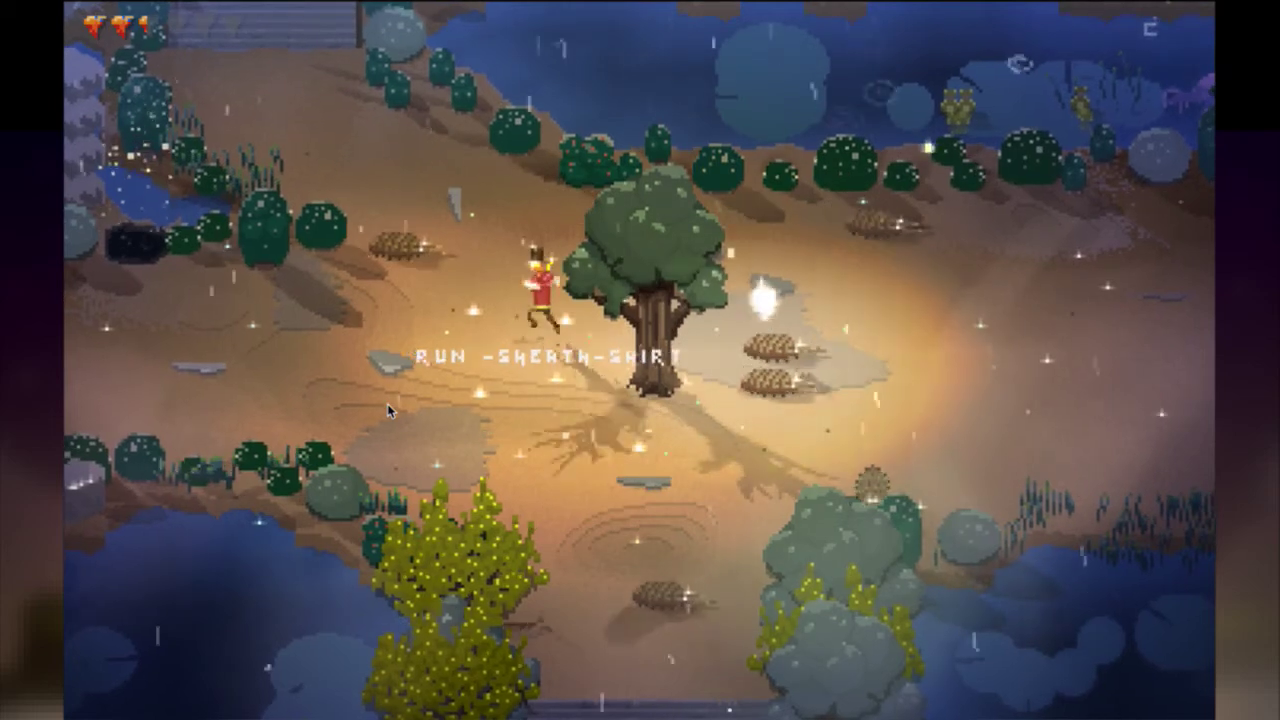
Let the spiny enemies hit the shirted character with the sword sheathed to check the side and north-facing hurt animations.
{"action": "key", "text": "Up"}
{"action": "key", "text": "Down"}
{"action": "key", "text": "Right"}
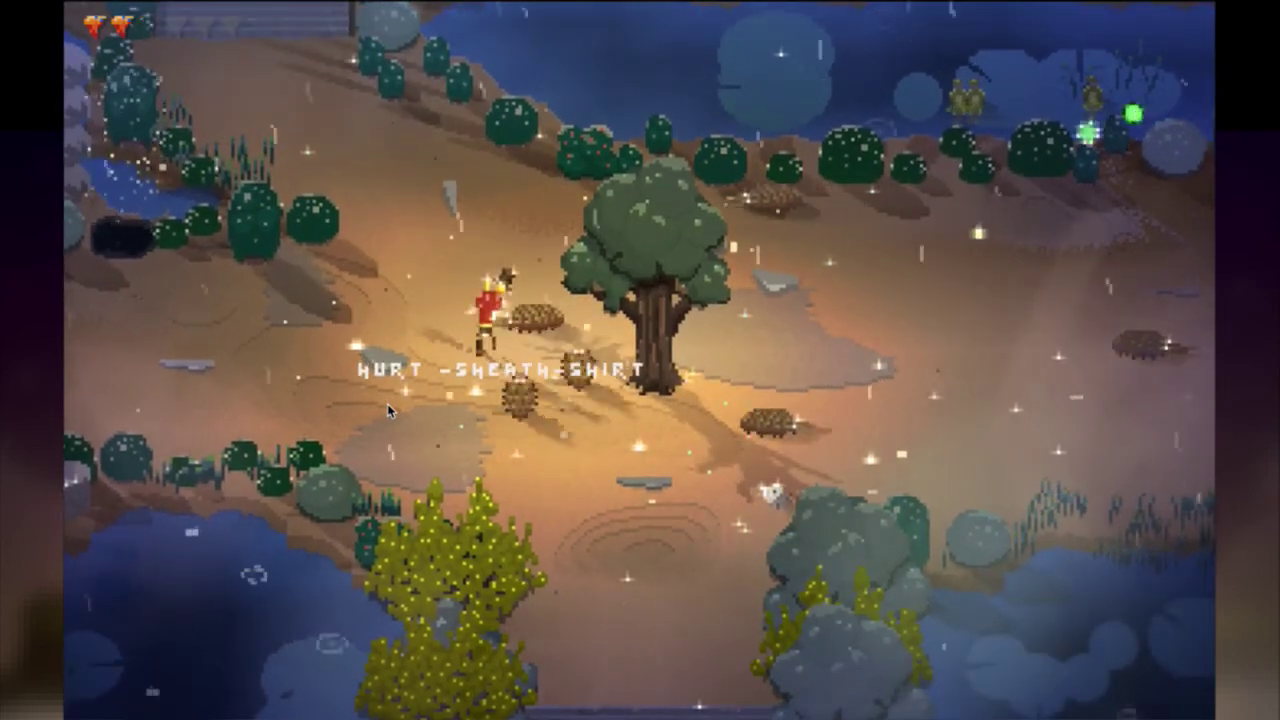
{"action": "key", "text": "Up"}
{"action": "key", "text": "Right"}
{"action": "key", "text": "Down"}
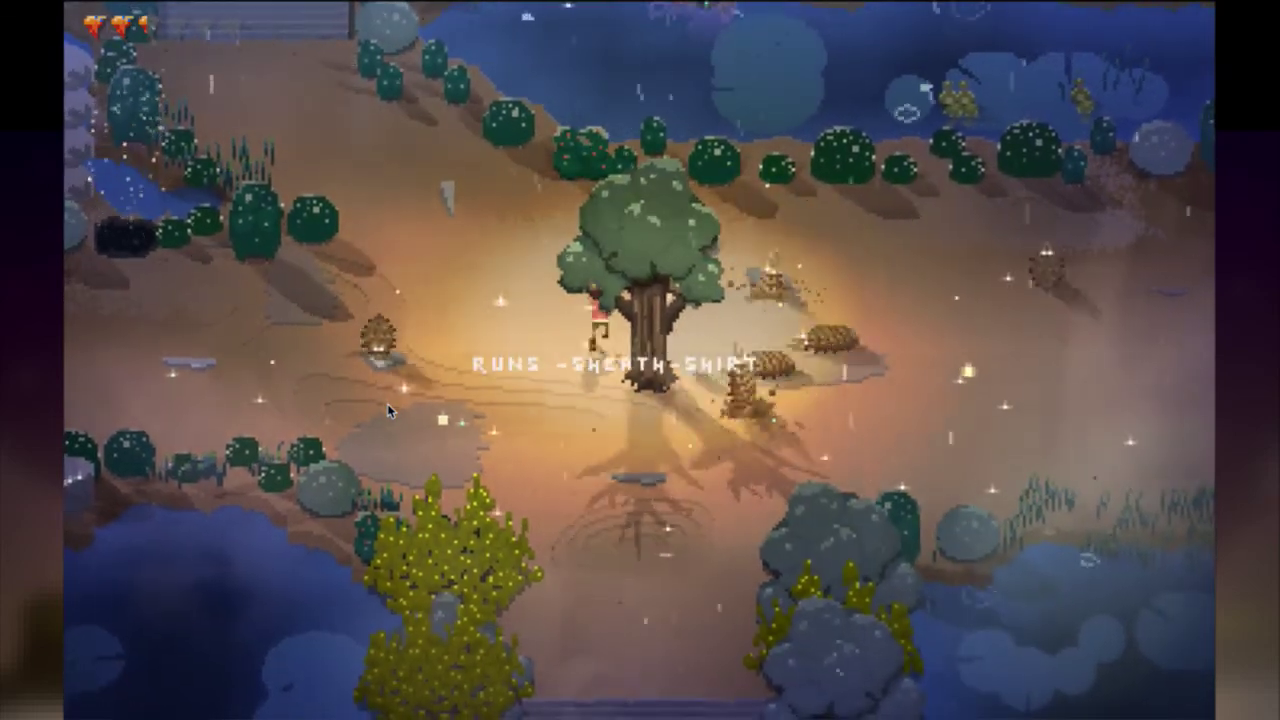
{"action": "key", "text": "Right"}
{"action": "key", "text": "Down"}
{"action": "key", "text": "Down"}
{"action": "key", "text": "Right"}
{"action": "key", "text": "Up"}
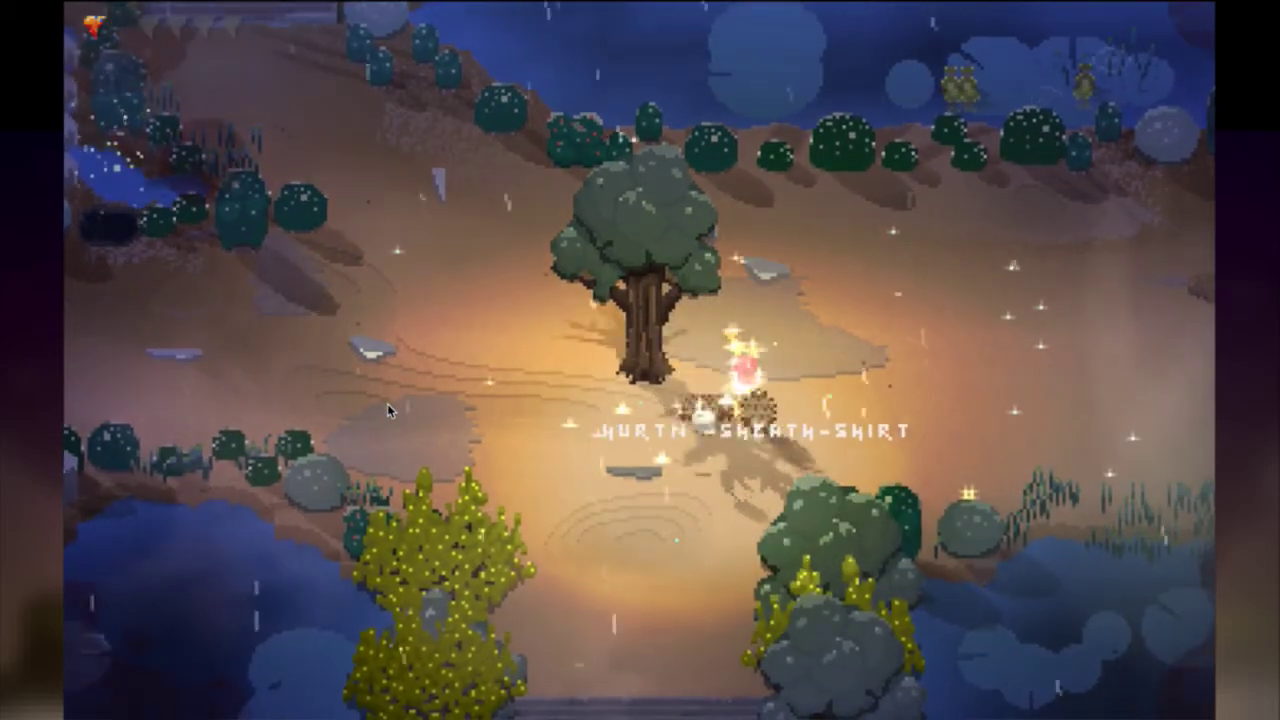
Switch to iTerm2, set the shirt item to 0 in Saves.txt and save the file.
{"action": "key", "text": "super+Tab"}
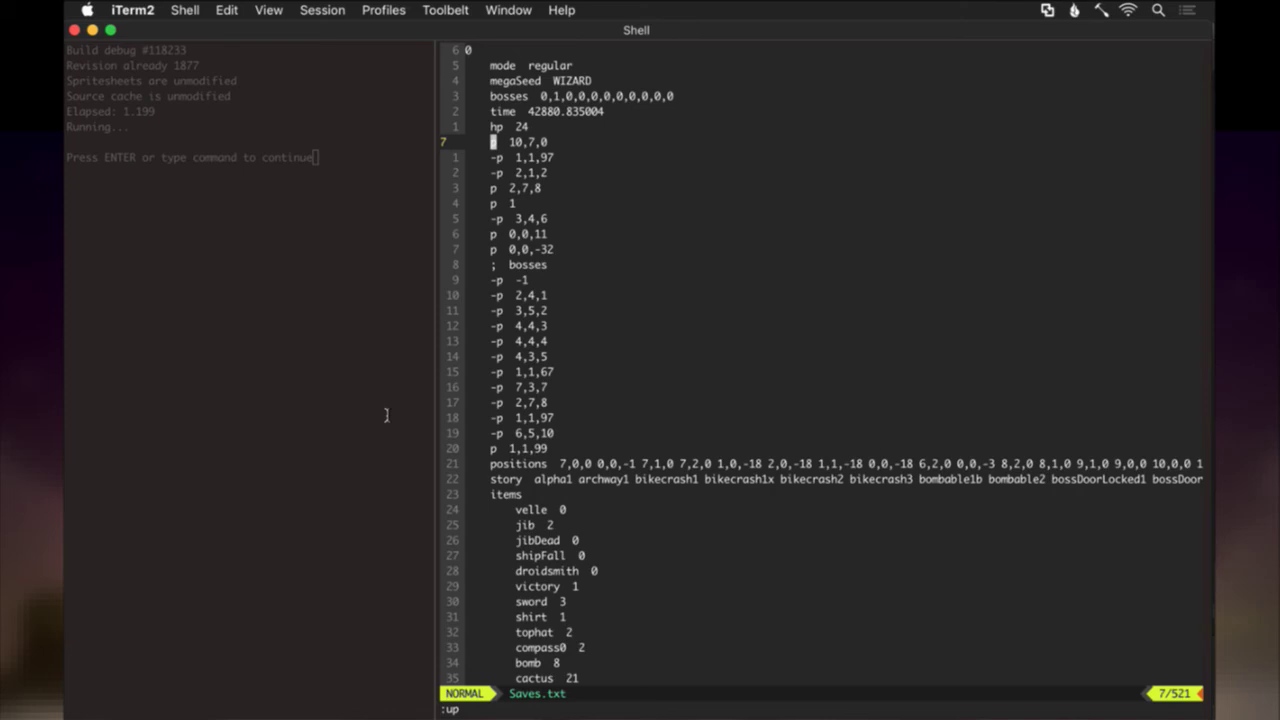
{"action": "type", "text": "/shirt"}
{"action": "key", "text": "Return"}
{"action": "key", "text": "Escape"}
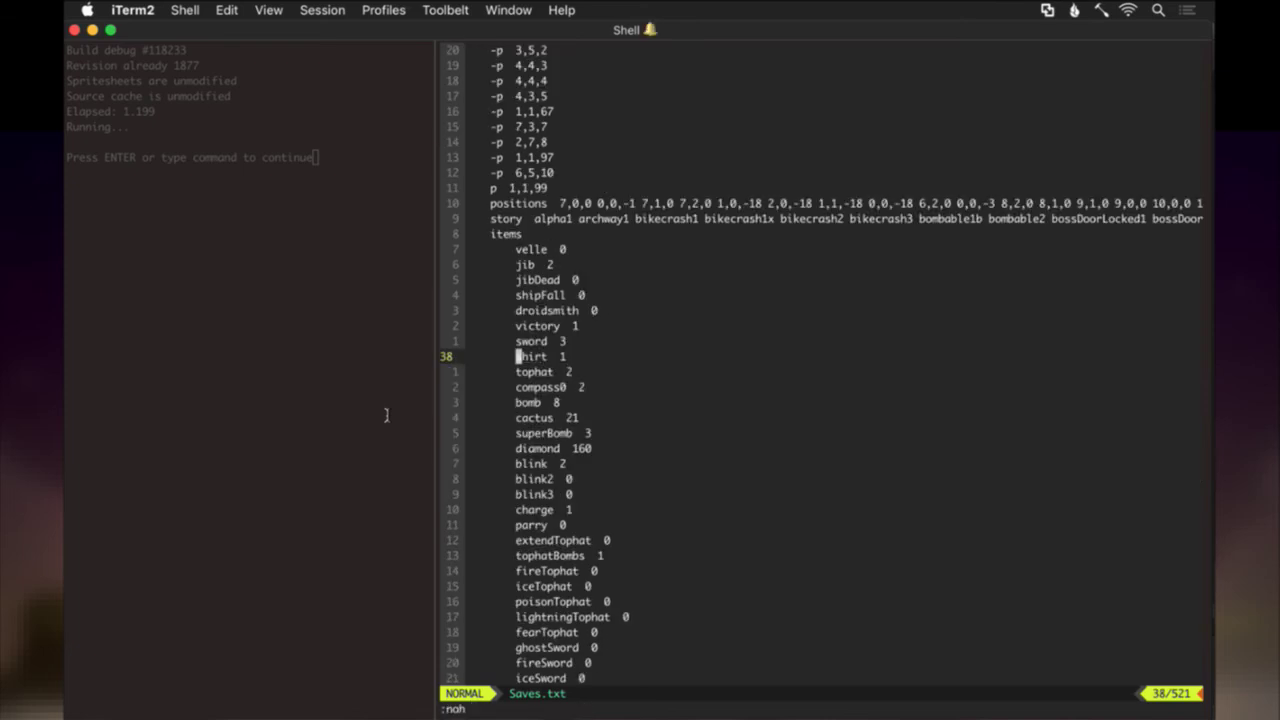
{"action": "key", "text": "shift+a"}
{"action": "key", "text": "BackSpace"}
{"action": "type", "text": "0"}
{"action": "key", "text": "Escape"}
{"action": "type", "text": ":up"}
{"action": "key", "text": "Return"}
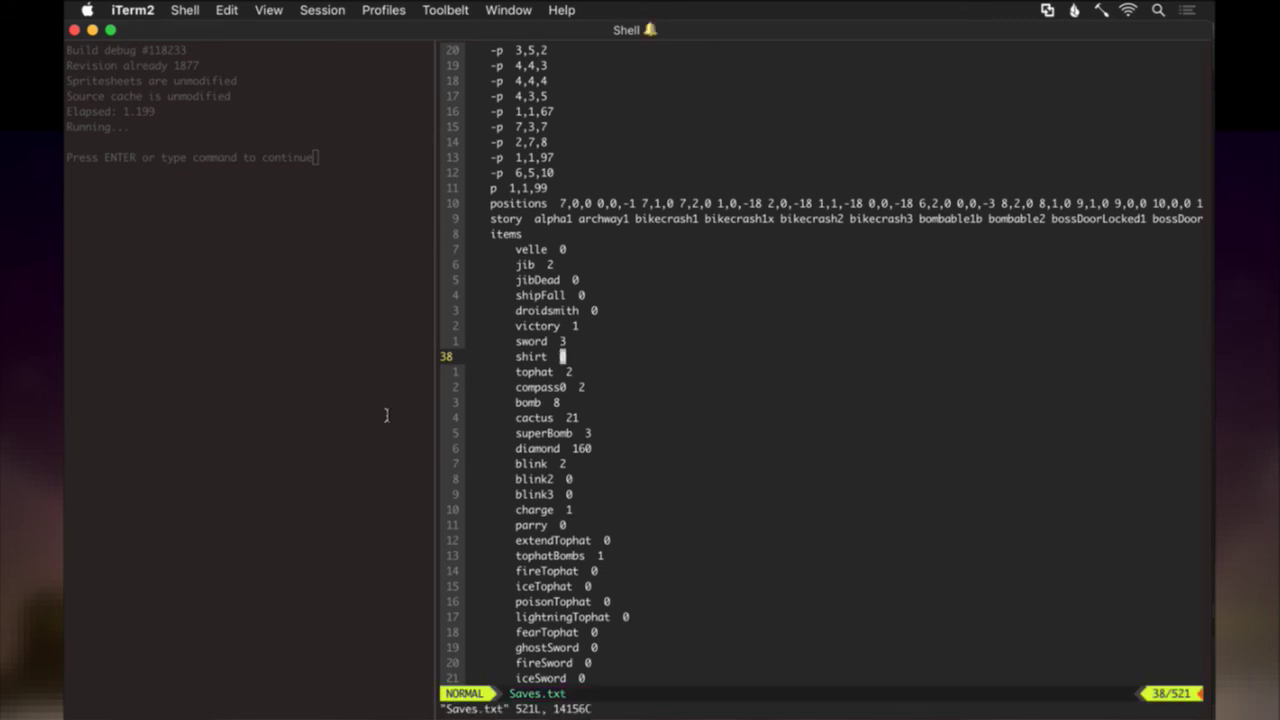
Run the game again, disable god mode and move the shirtless character into the stone-pillar arena.
{"action": "left_click", "coordinate": [386, 415]}
{"action": "key", "text": "Return"}
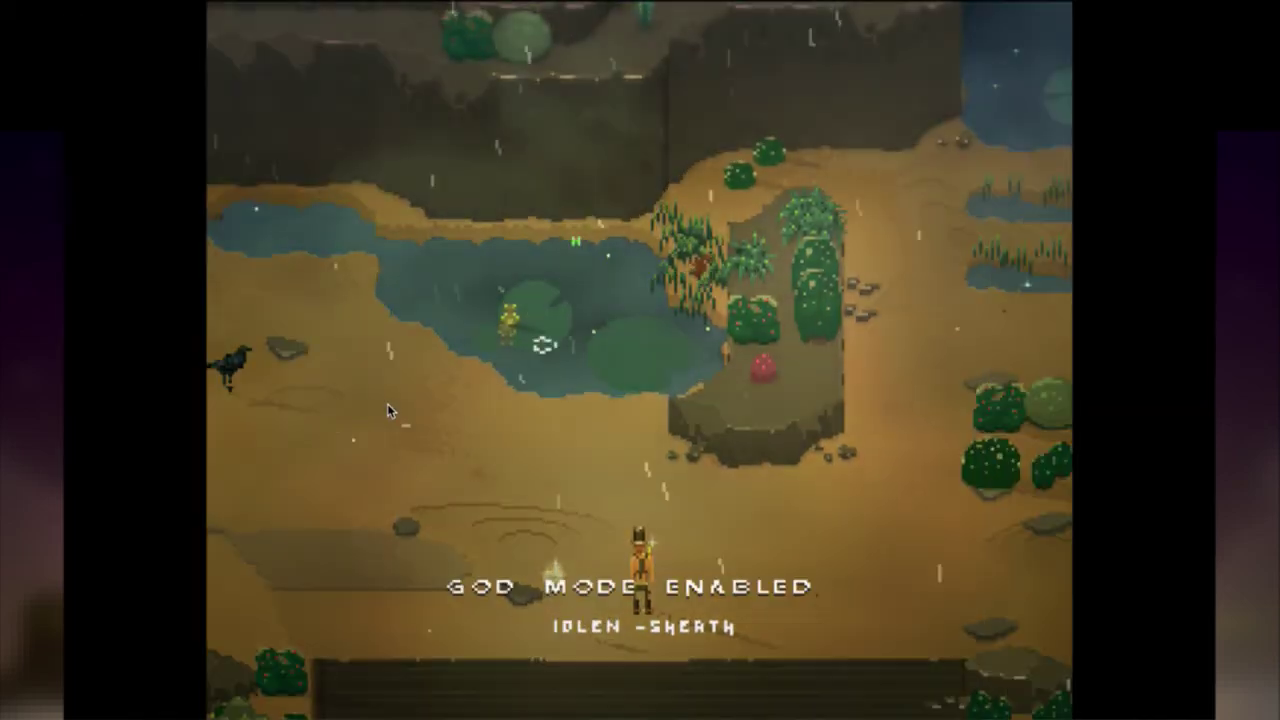
{"action": "key", "text": "g"}
{"action": "key", "text": "Right"}
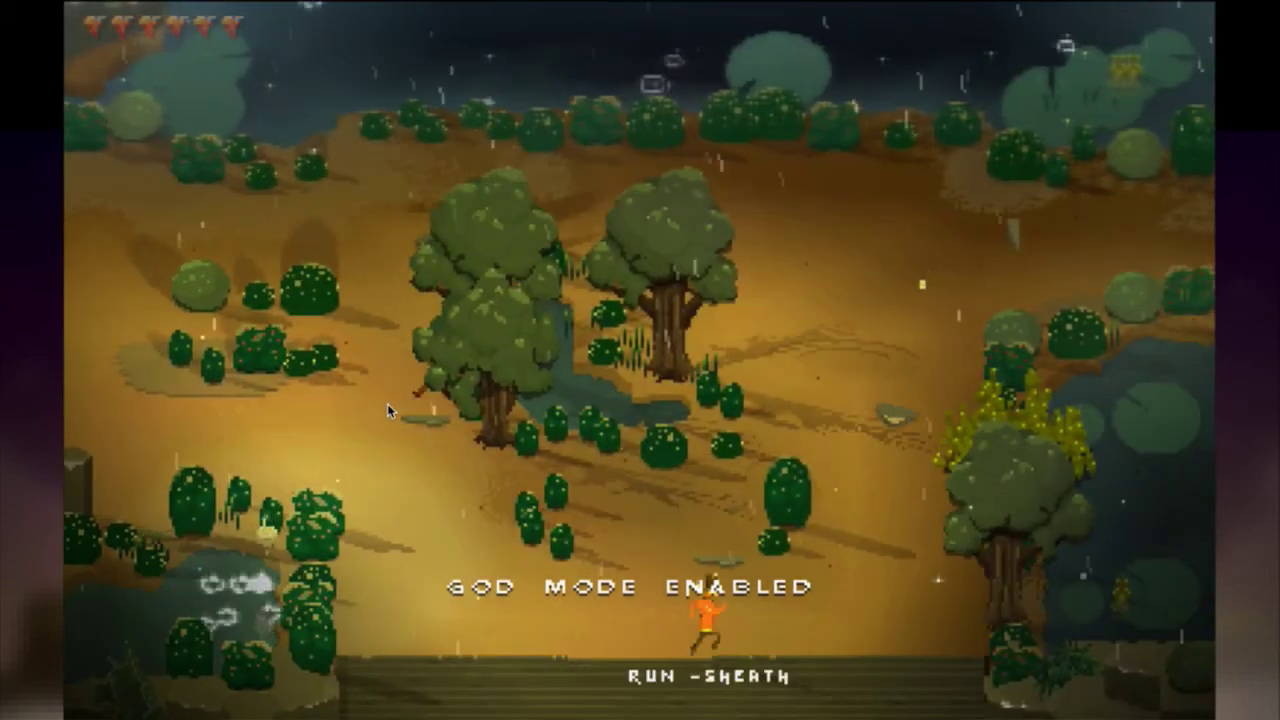
{"action": "key", "text": "Down"}
{"action": "key", "text": "Right"}
{"action": "key", "text": "g"}
{"action": "key", "text": "Down"}
{"action": "key", "text": "Up"}
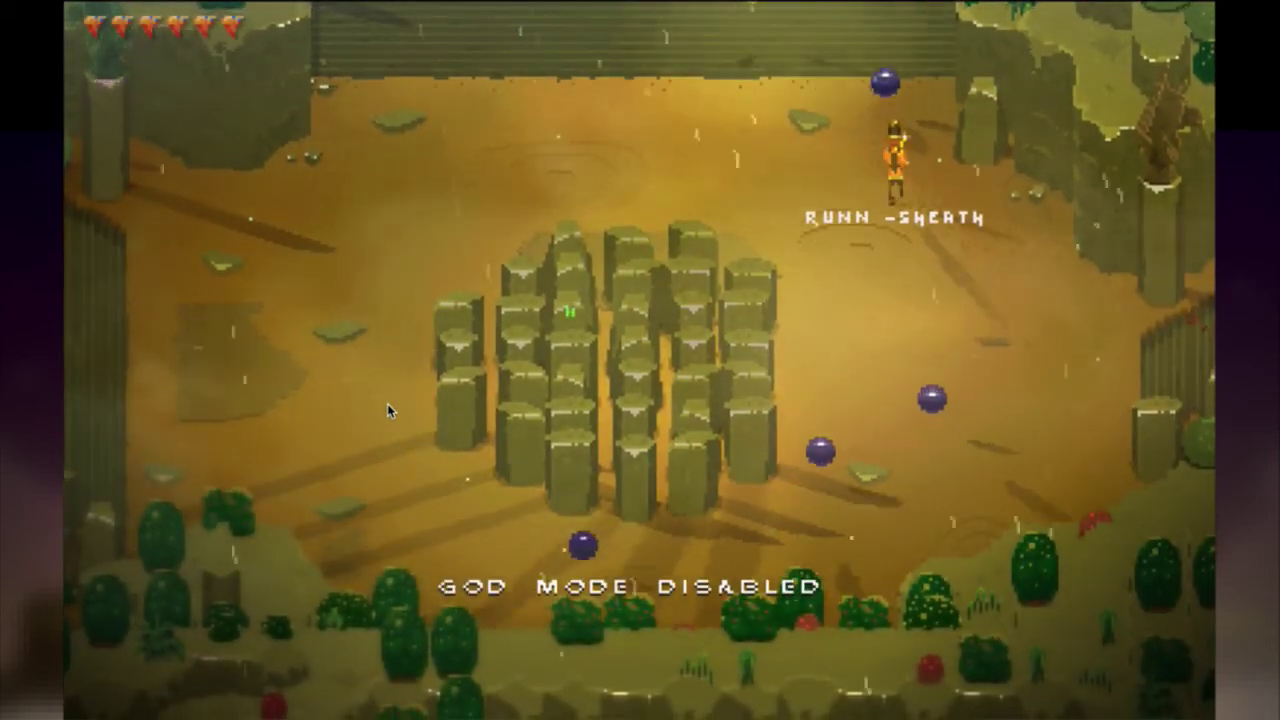
Draw the sword and let the ball enemies hit the shirtless character beside the pillars to check the animations.
{"action": "key", "text": "Down"}
{"action": "key", "text": "Left"}
{"action": "key", "text": "Right"}
{"action": "key", "text": "Up"}
{"action": "key", "text": "x"}
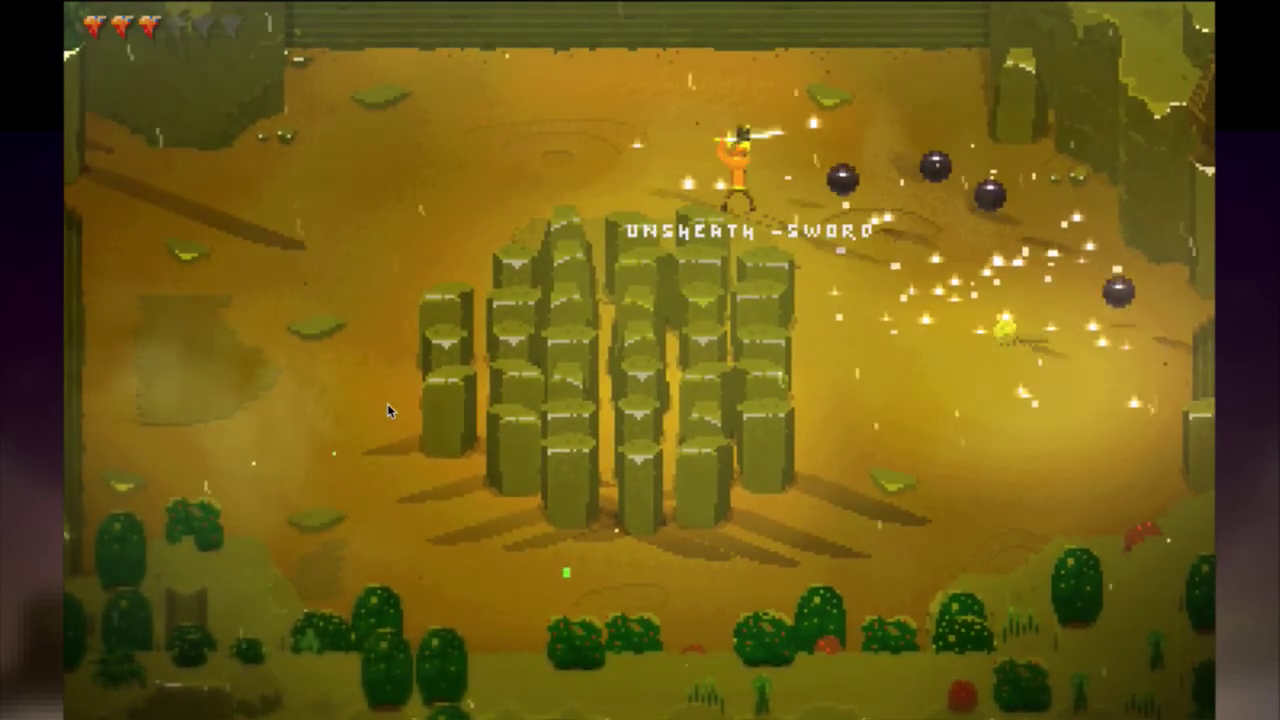
{"action": "key", "text": "Right"}
{"action": "key", "text": "Up"}
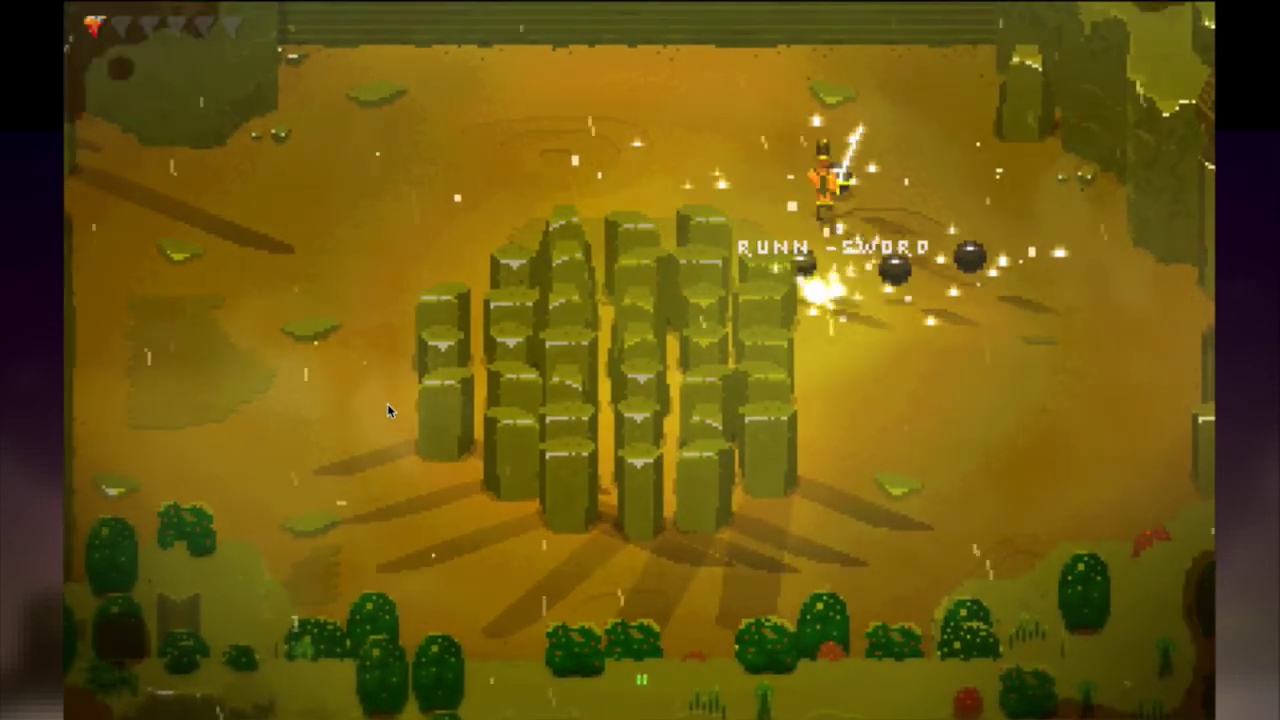
Toggle invincibility on and back off while moving the shirtless character around the ball enemies.
{"action": "key", "text": "Down"}
{"action": "key", "text": "Right"}
{"action": "key", "text": "i"}
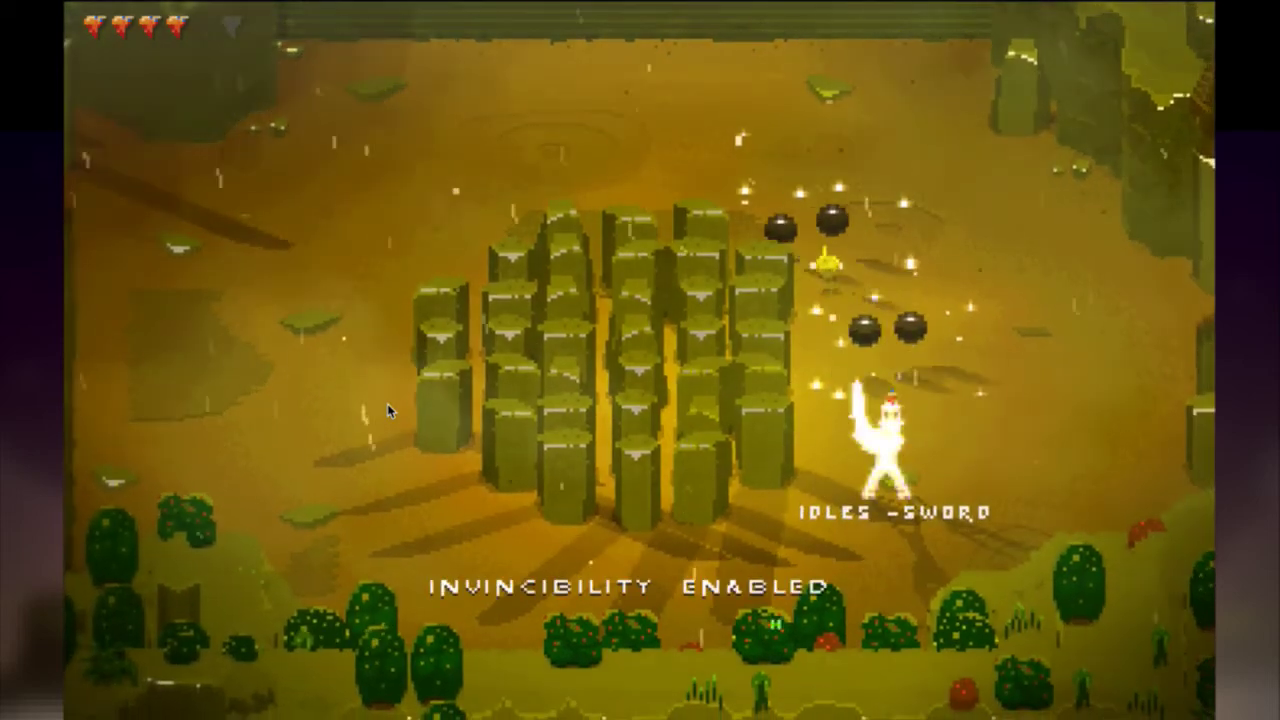
{"action": "key", "text": "i"}
{"action": "key", "text": "Up"}
{"action": "key", "text": "Right"}
{"action": "key", "text": "Up"}
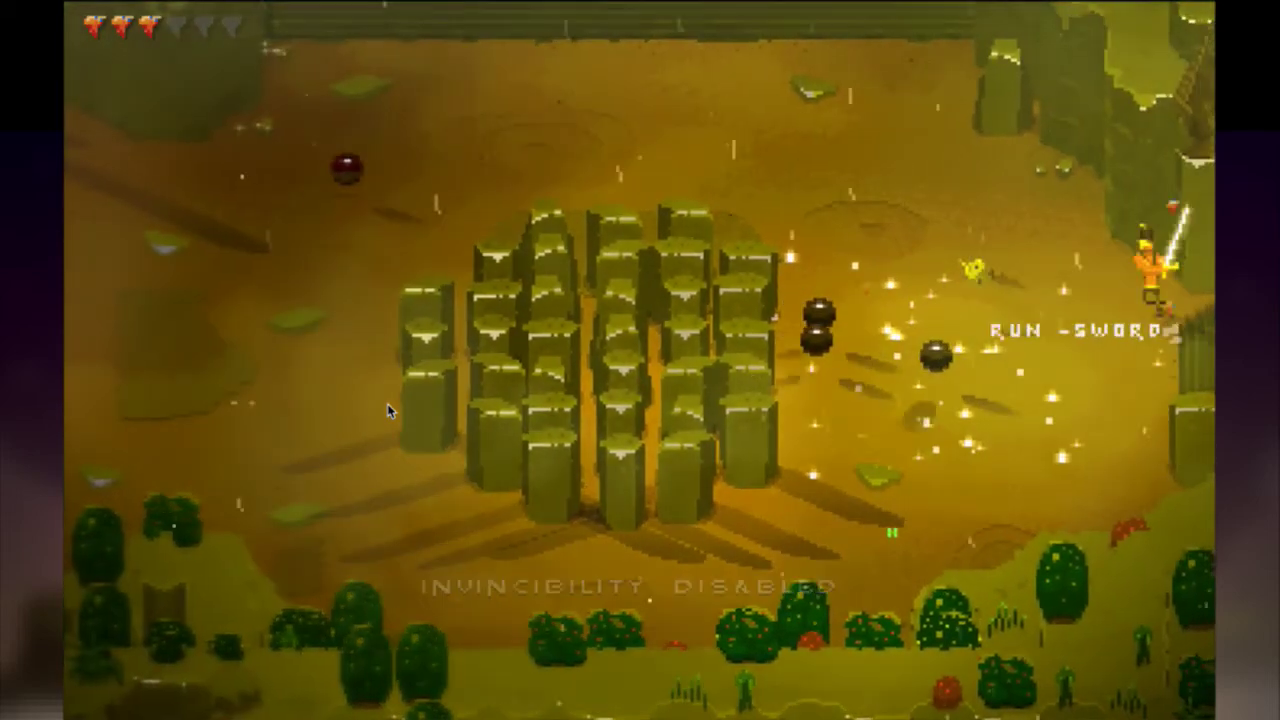
Test charged sword attacks against the ball enemies and take hits until the character's health runs out.
{"action": "key", "text": "Left"}
{"action": "key", "text": "Up"}
{"action": "key", "text": "Down"}
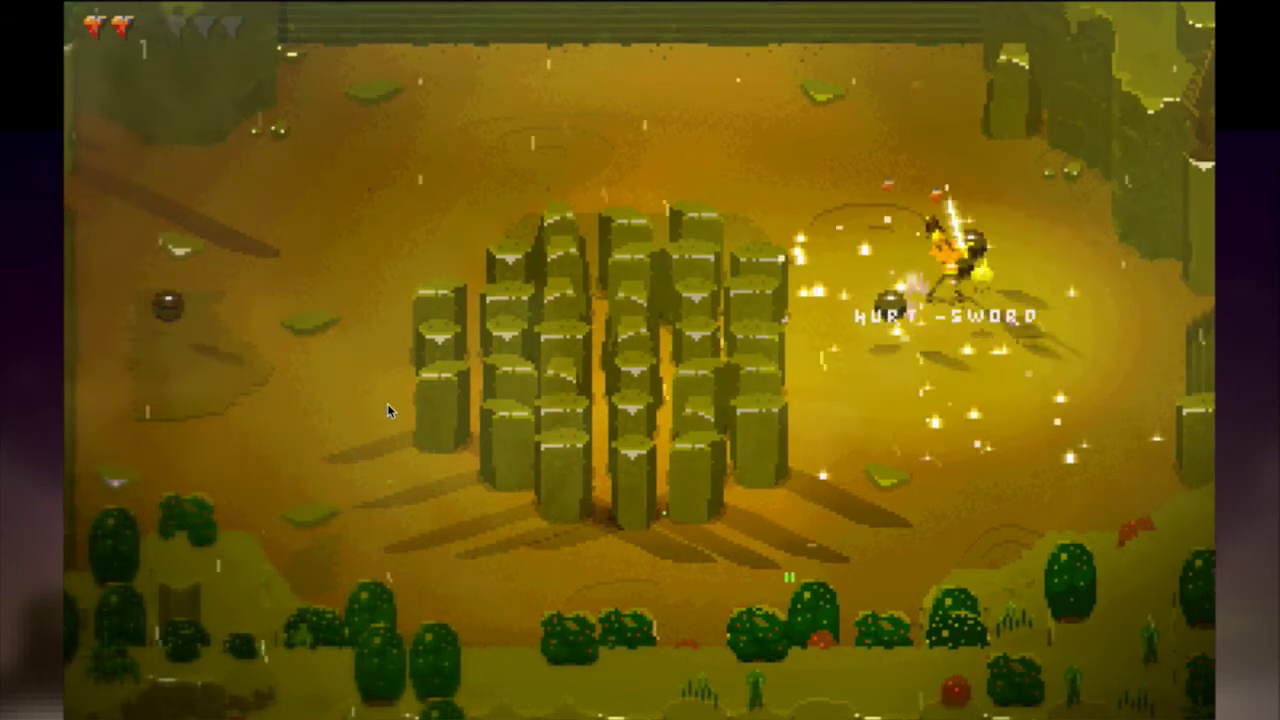
{"action": "key", "text": "Down"}
{"action": "key", "text": "x"}
{"action": "key", "text": "Up"}
{"action": "key", "text": "x"}
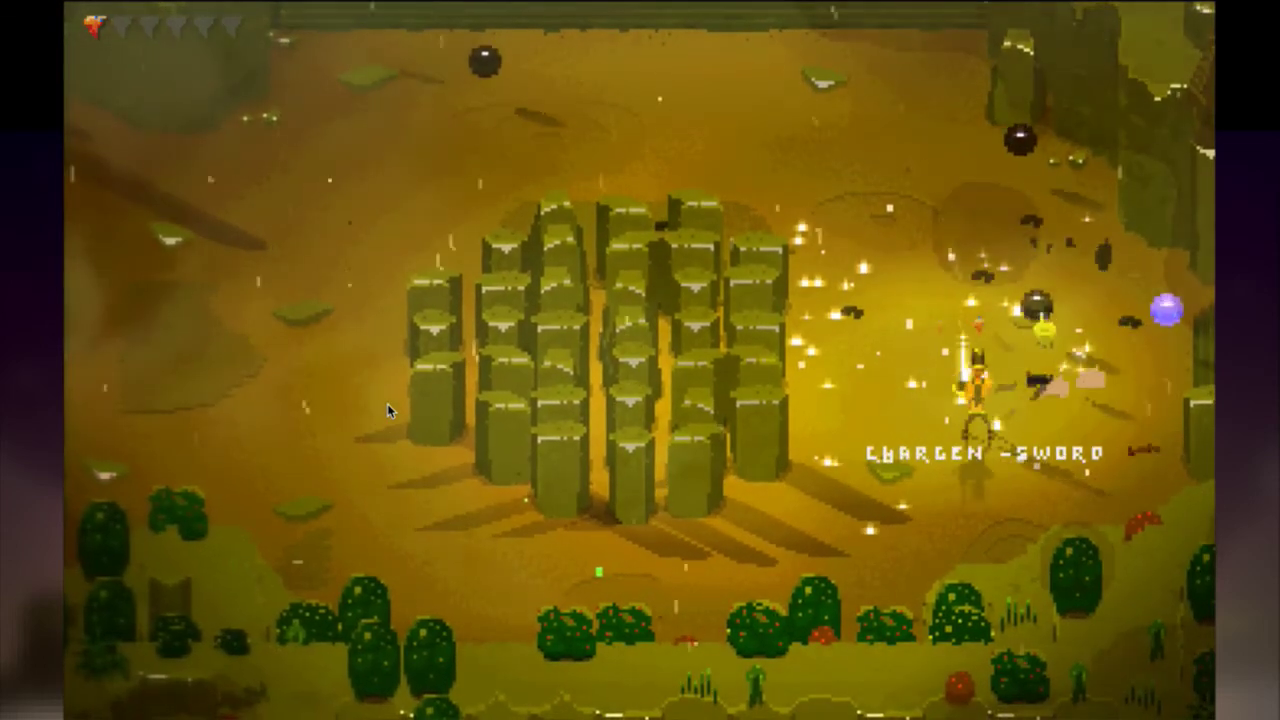
{"action": "key", "text": "Up"}
{"action": "key", "text": "x"}
{"action": "key", "text": "x"}
{"action": "key", "text": "Left"}
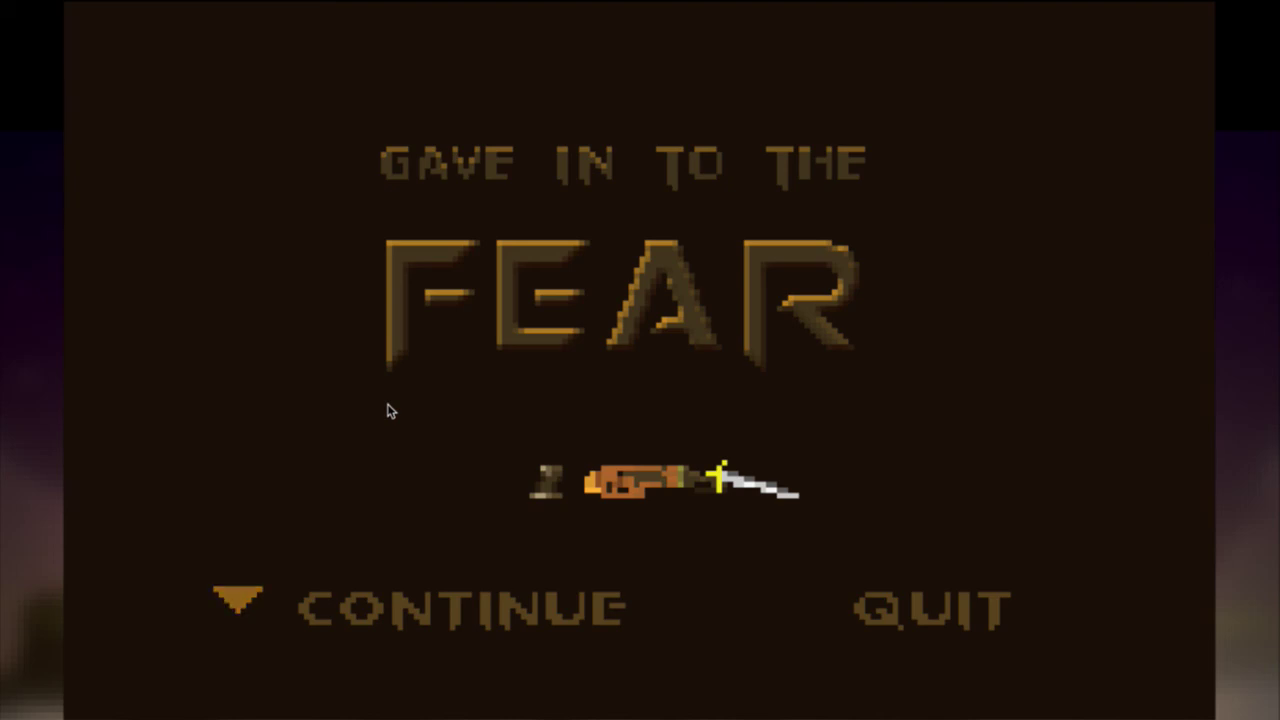
Quit the game and jump to the useSword function in InputSystem.cpp through the tag search.
{"action": "key", "text": "super+q"}
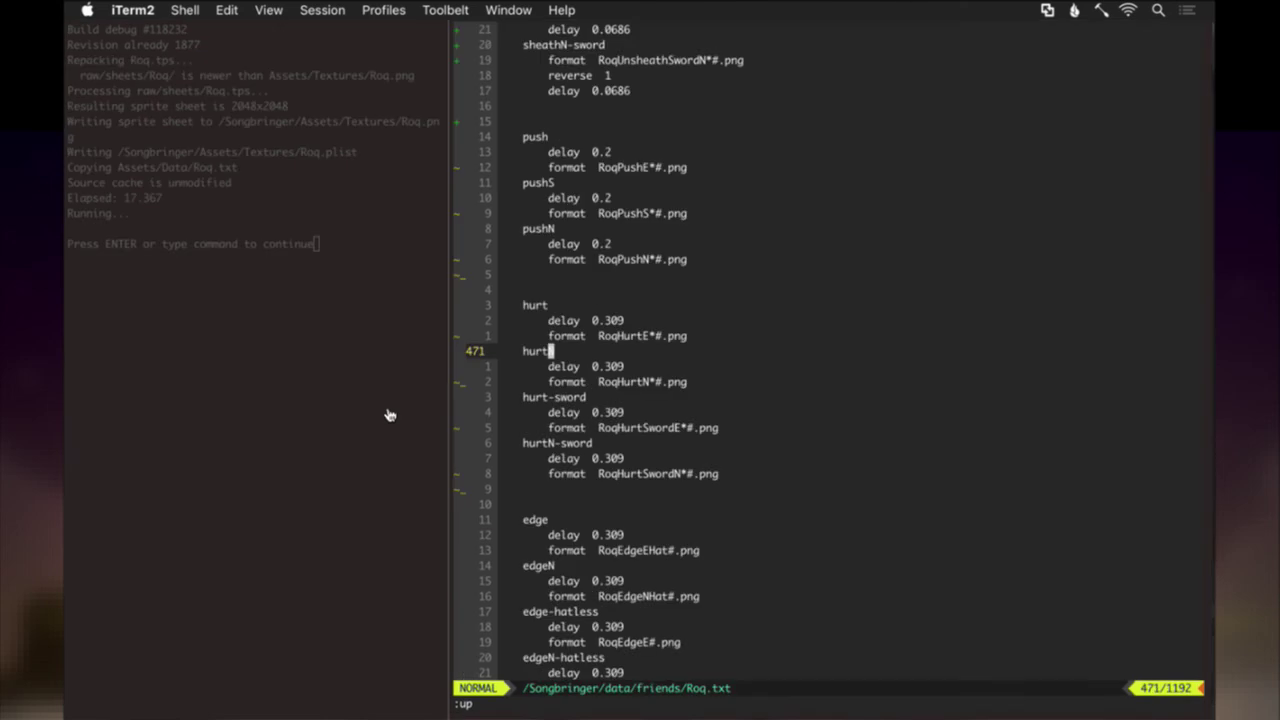
{"action": "type", "text": "tinp"}
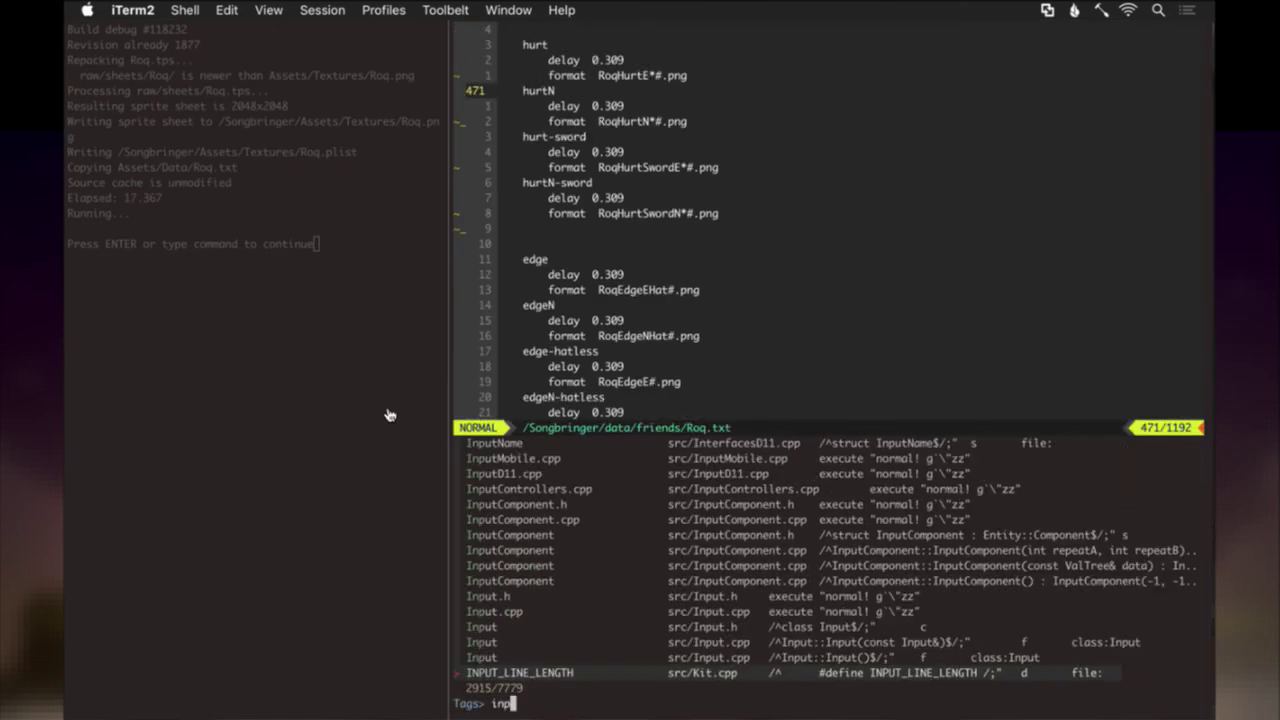
{"action": "key", "text": "Escape"}
{"action": "type", "text": "tusesw"}
{"action": "key", "text": "Return"}
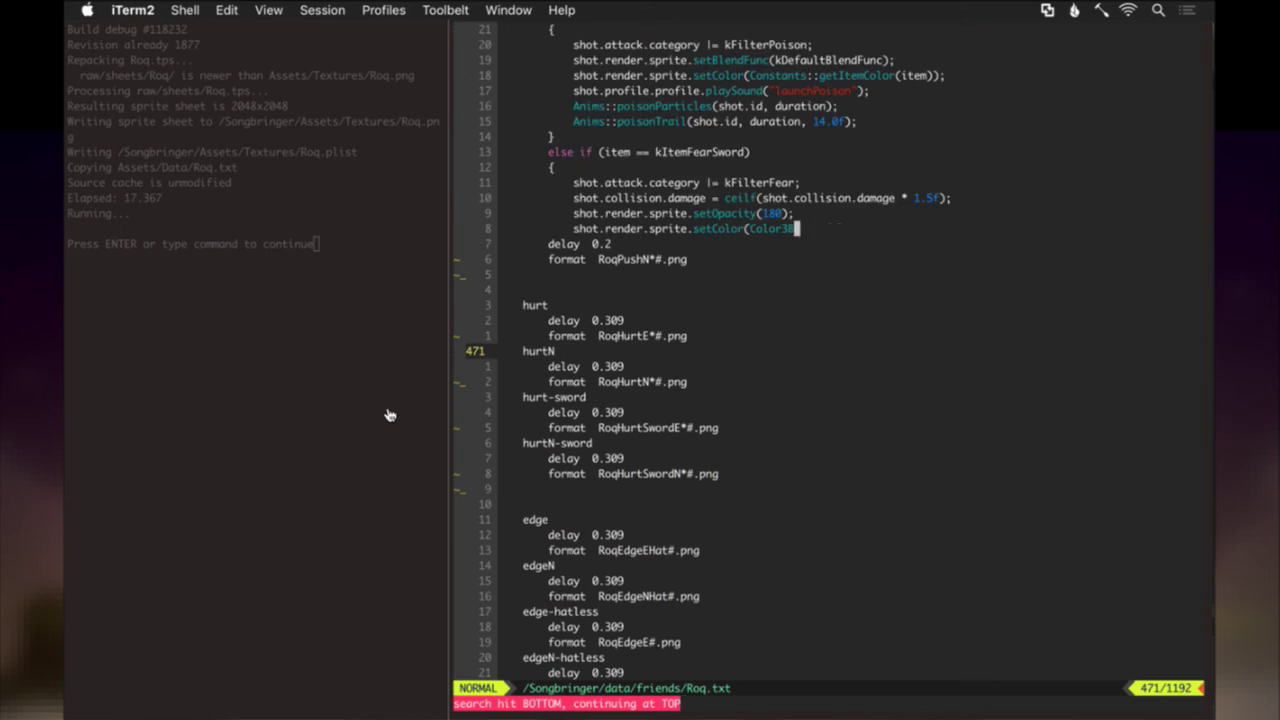
Read through the useSword function down to the code that schedules the charged stance.
{"action": "key", "text": "j"}
{"action": "key", "text": "j"}
{"action": "key", "text": "j"}
{"action": "key", "text": "j"}
{"action": "key", "text": "j"}
{"action": "key", "text": "j"}
{"action": "key", "text": "j"}
{"action": "key", "text": "j"}
{"action": "key", "text": "j"}
{"action": "key", "text": "j"}
{"action": "key", "text": "j"}
{"action": "key", "text": "j"}
{"action": "key", "text": "j"}
{"action": "key", "text": "j"}
{"action": "key", "text": "j"}
{"action": "key", "text": "j"}
{"action": "key", "text": "j"}
{"action": "key", "text": "j"}
{"action": "key", "text": "j"}
{"action": "key", "text": "j"}
{"action": "key", "text": "ctrl+d"}
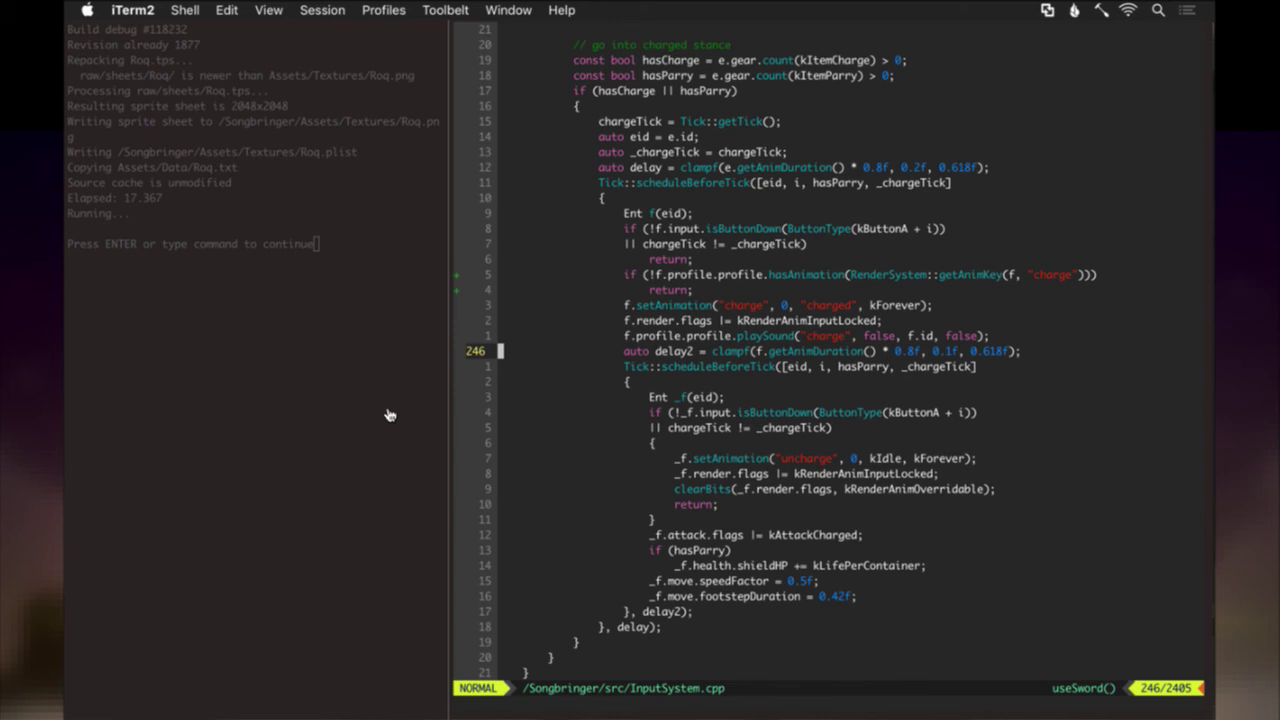
Examine the early-return conditions ahead of the charge animation in the first scheduled callback.
{"action": "key", "text": "k"}
{"action": "key", "text": "k"}
{"action": "key", "text": "k"}
{"action": "key", "text": "k"}
{"action": "key", "text": "k"}
{"action": "key", "text": "k"}
{"action": "key", "text": "k"}
{"action": "key", "text": "k"}
{"action": "key", "text": "k"}
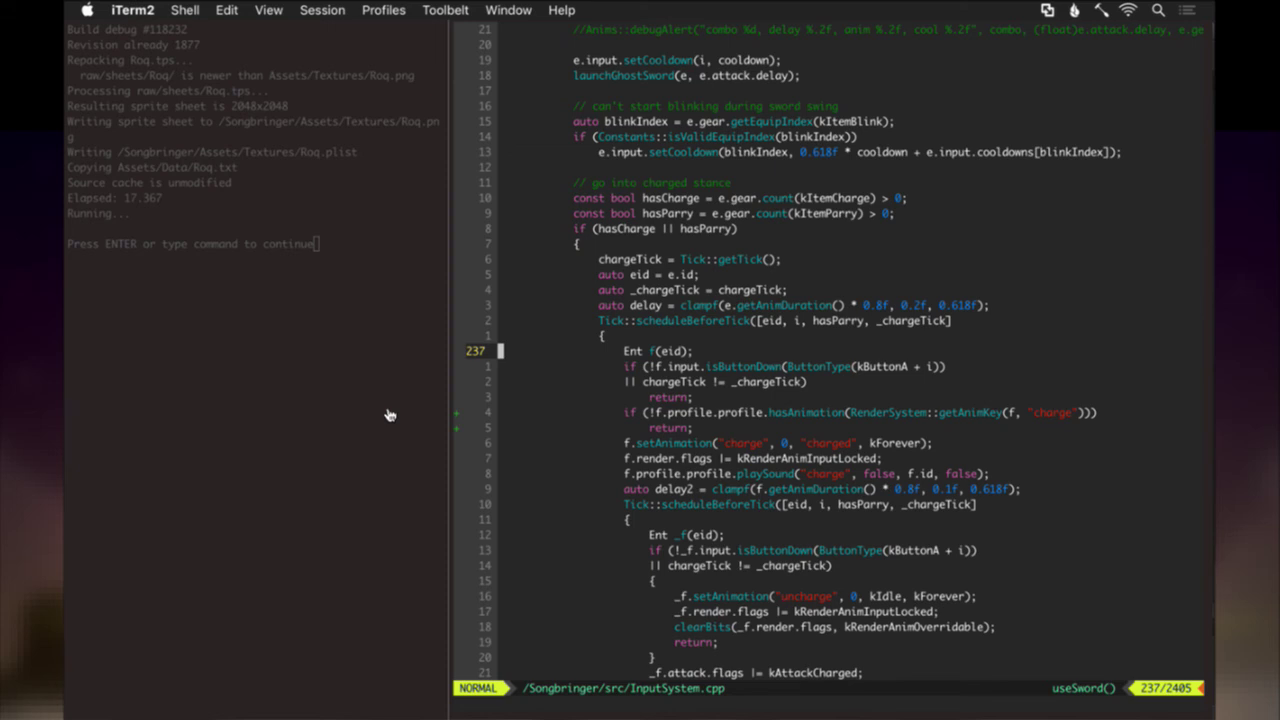
{"action": "key", "text": "j"}
{"action": "key", "text": "j"}
{"action": "key", "text": "j"}
{"action": "key", "text": "j"}
{"action": "key", "text": "j"}
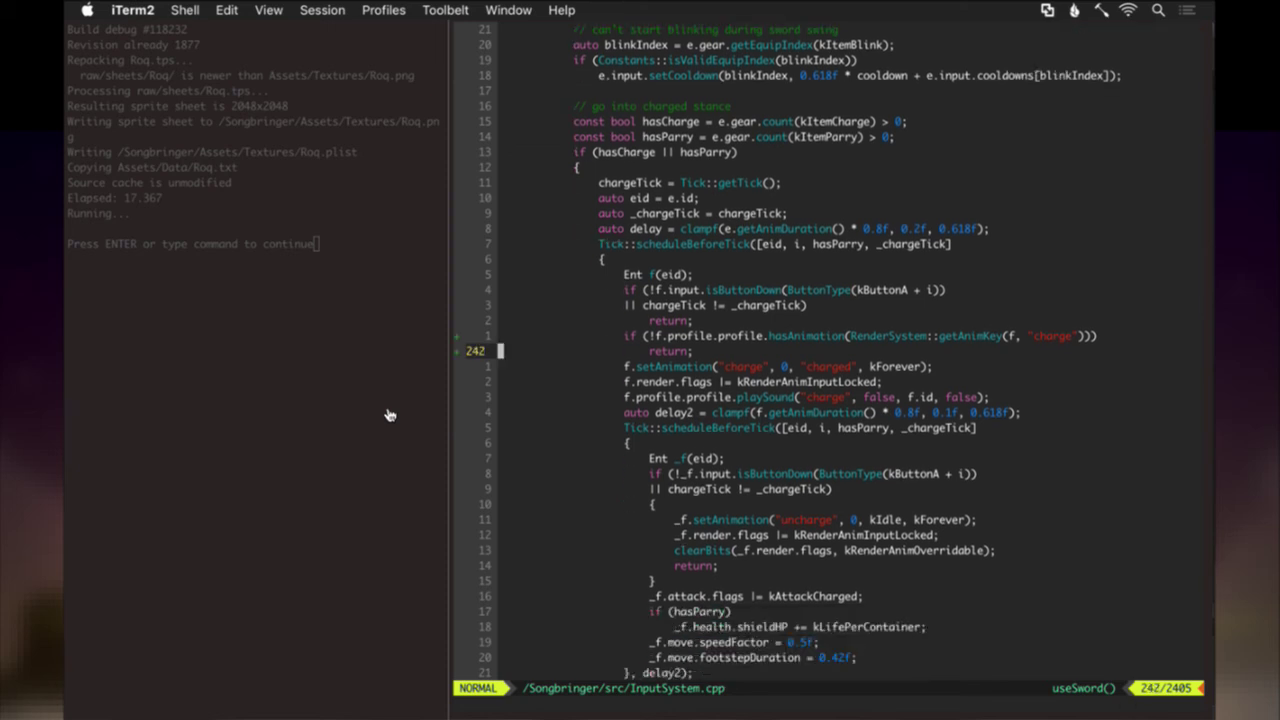
{"action": "key", "text": "O"}
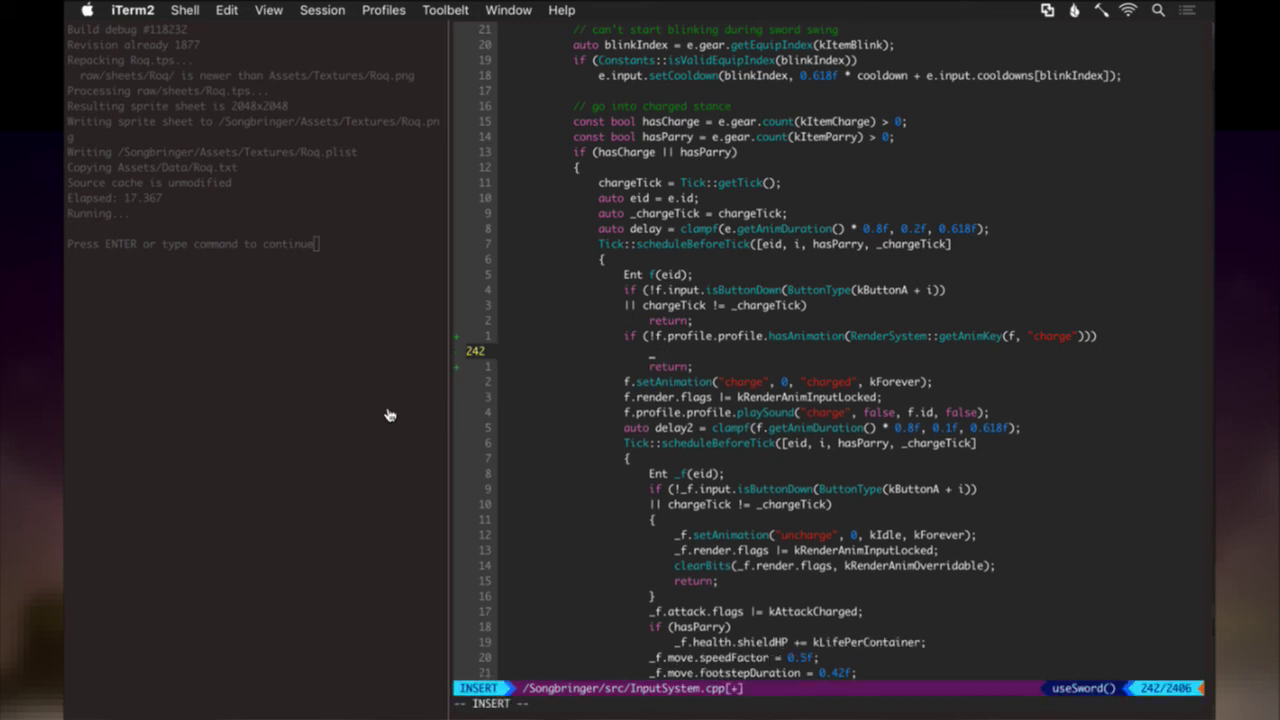
{"action": "key", "text": "Escape"}
{"action": "key", "text": "u"}
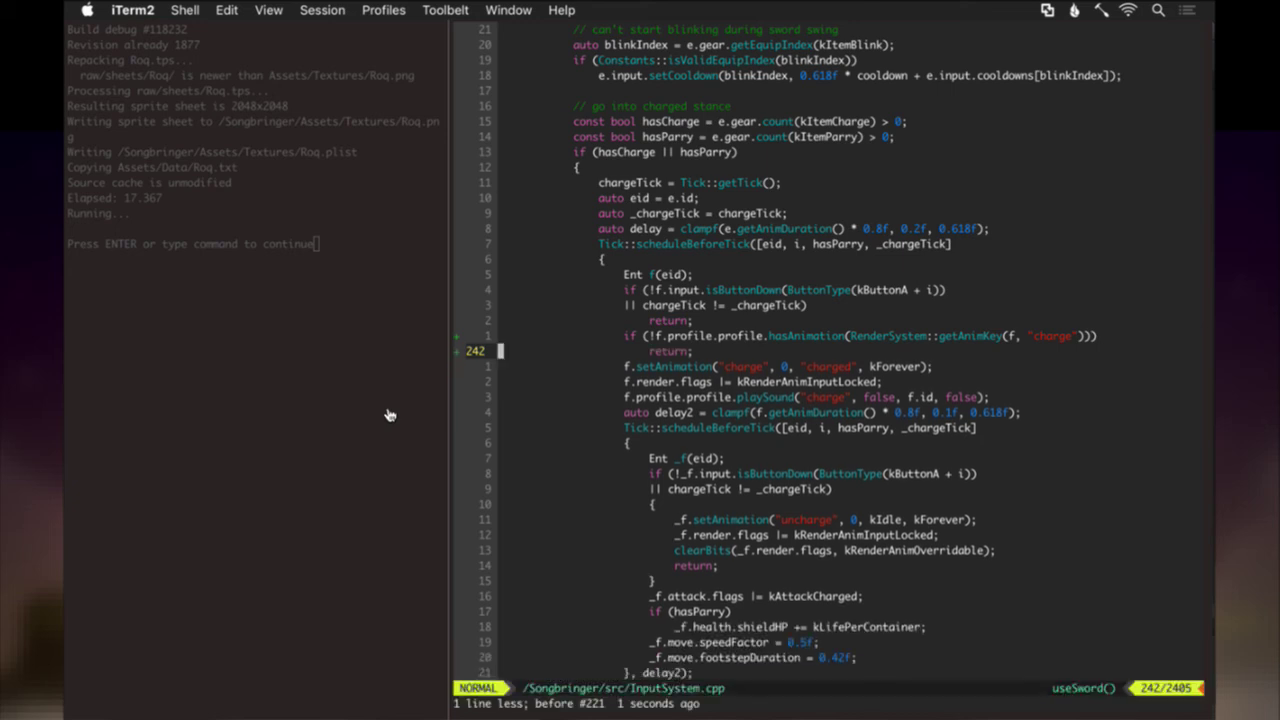
Add the condition "|| f.health.hp <= 0" above the chargeTick comparison in the first charge callback and save InputSystem.cpp.
{"action": "key", "text": "j"}
{"action": "key", "text": "k"}
{"action": "key", "text": "k"}
{"action": "key", "text": "k"}
{"action": "key", "text": "k"}
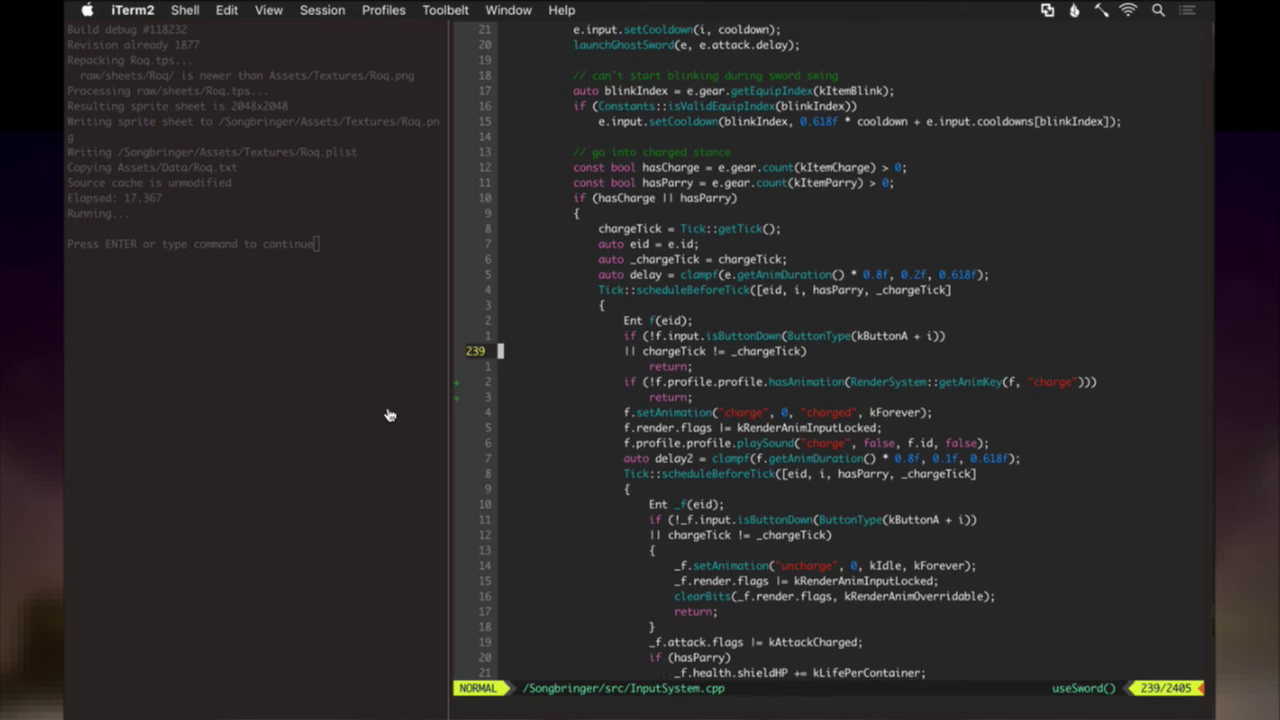
{"action": "key", "text": "shift+o"}
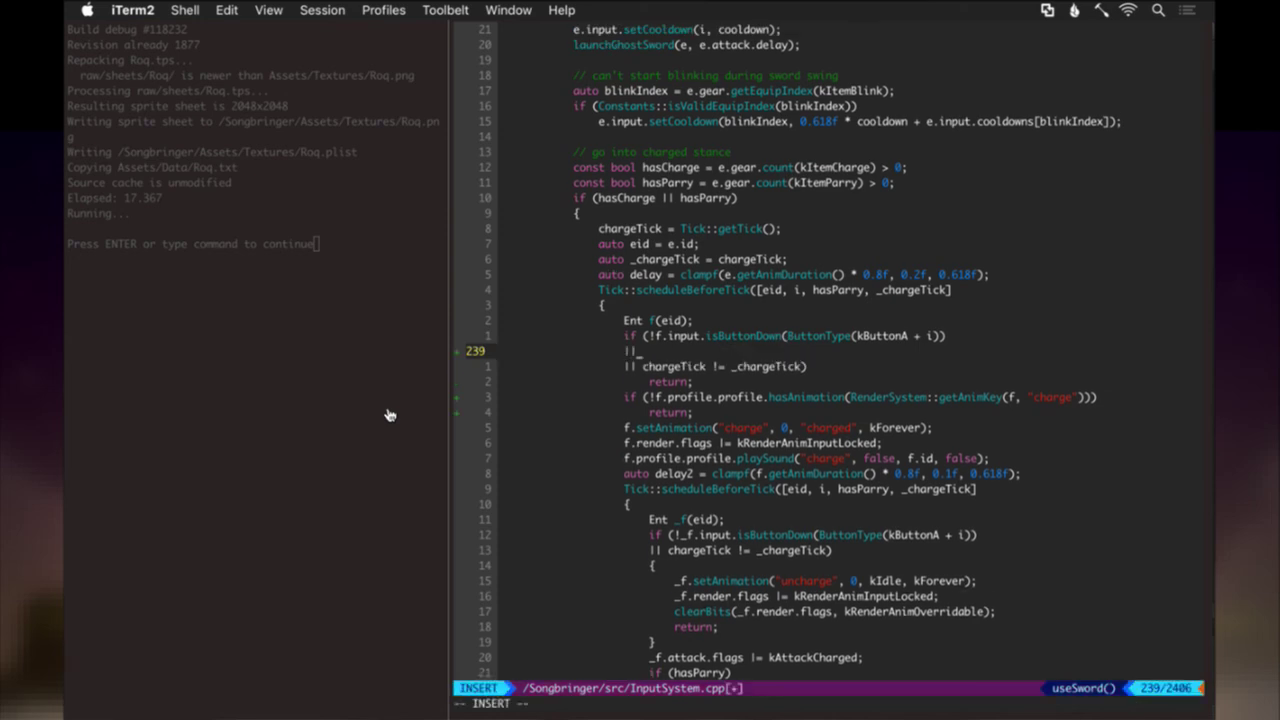
{"action": "key", "text": "BackSpace"}
{"action": "key", "text": "BackSpace"}
{"action": "type", "text": "f.health.hp <= 0"}
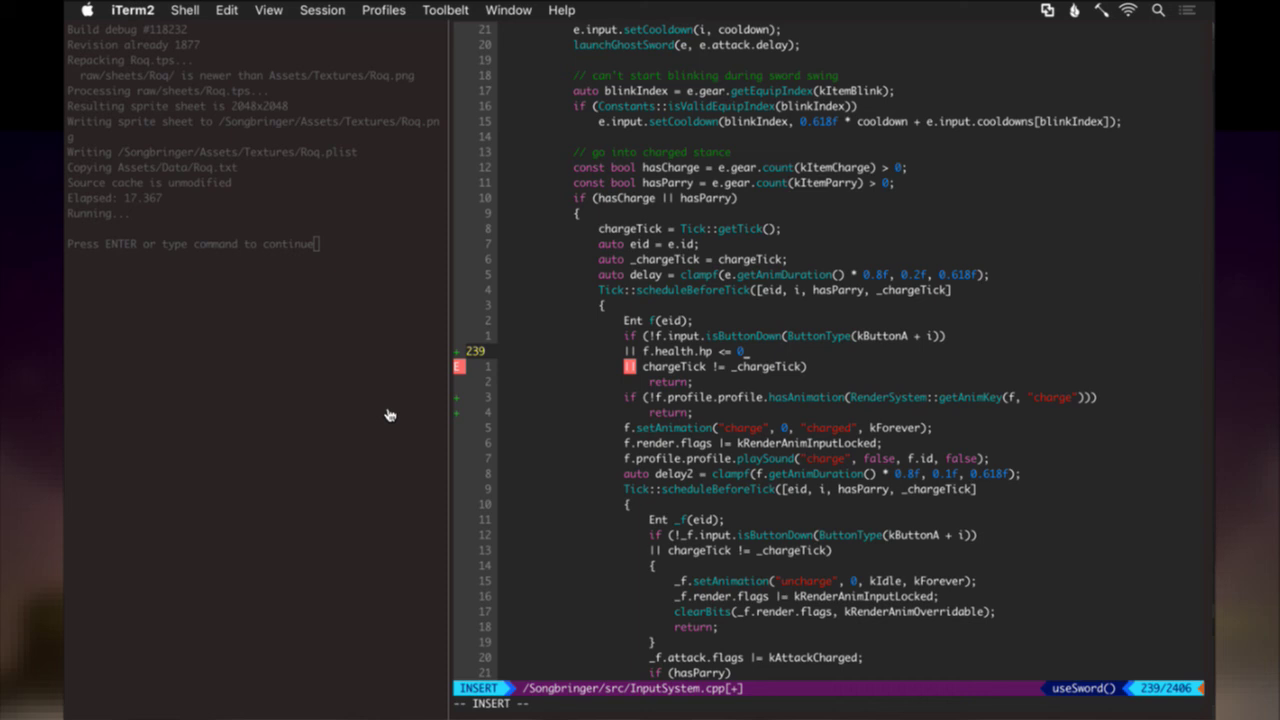
{"action": "key", "text": "Escape"}
{"action": "type", "text": ":w"}
{"action": "key", "text": "Return"}
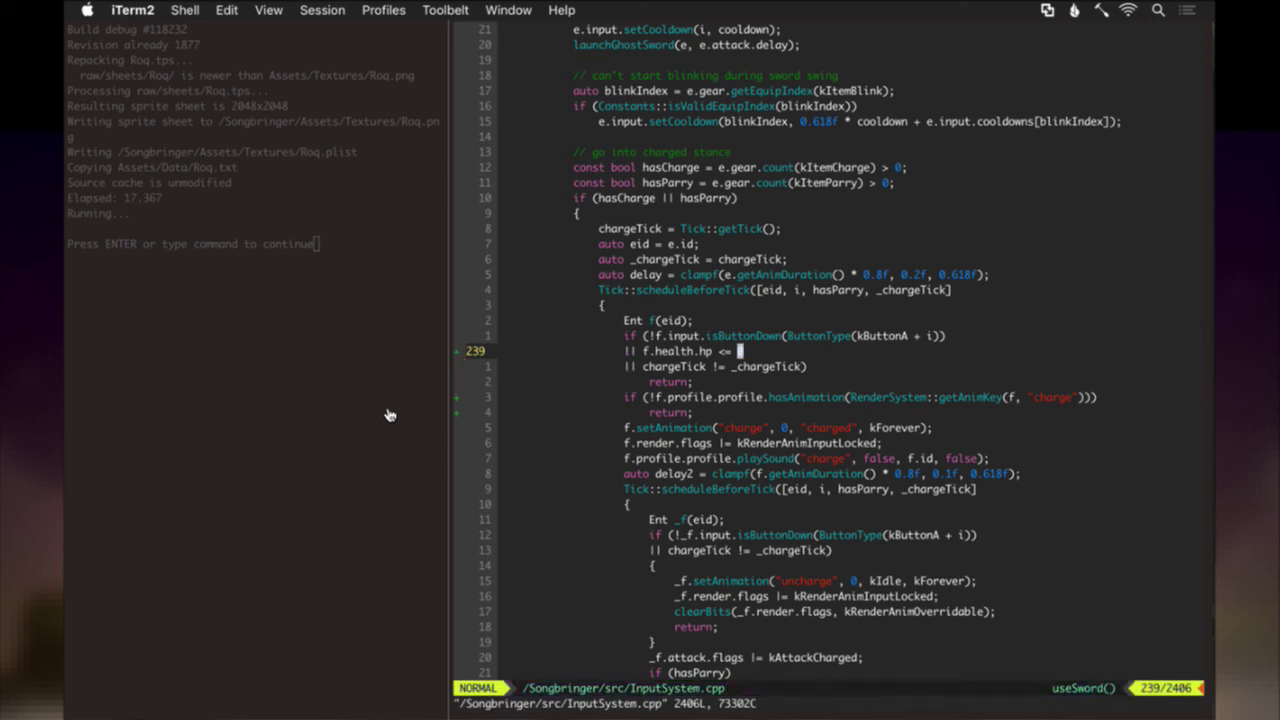
Review the charge callback's code around the new health condition.
{"action": "key", "text": "j"}
{"action": "key", "text": "j"}
{"action": "key", "text": "j"}
{"action": "key", "text": "j"}
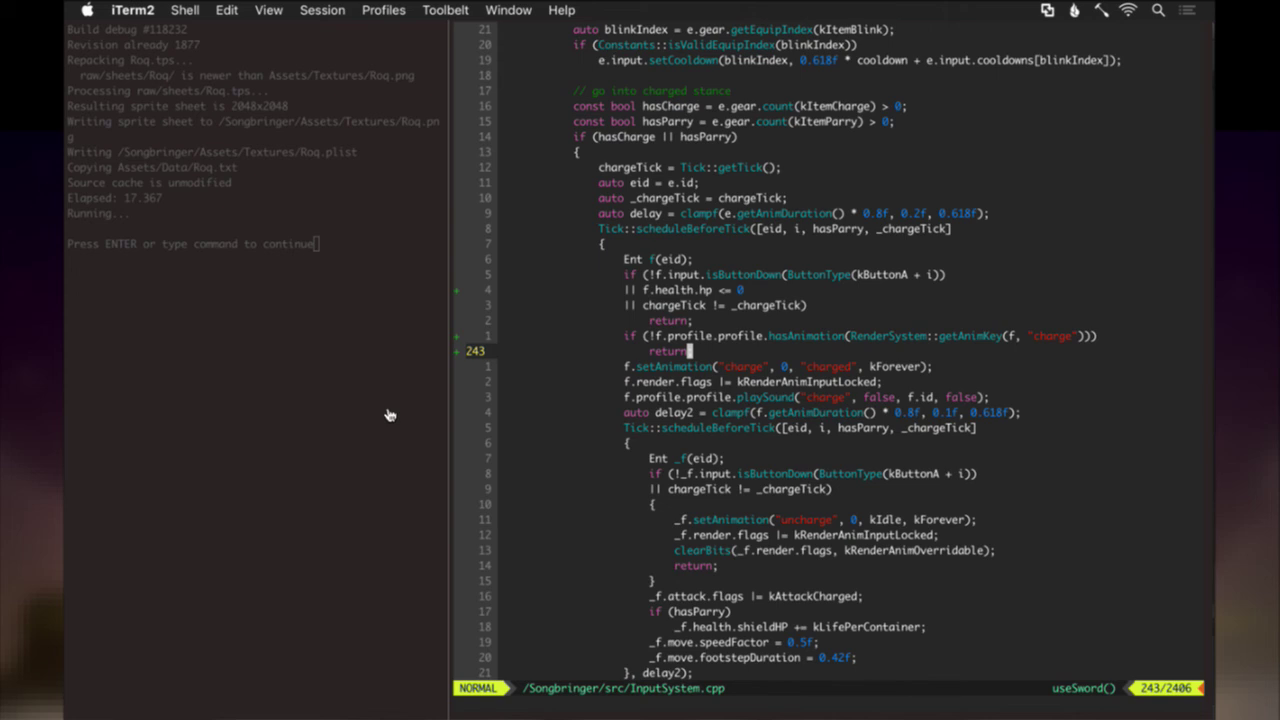
{"action": "key", "text": "k"}
{"action": "key", "text": "k"}
{"action": "key", "text": "k"}
{"action": "key", "text": "k"}
{"action": "key", "text": "k"}
{"action": "key", "text": "k"}
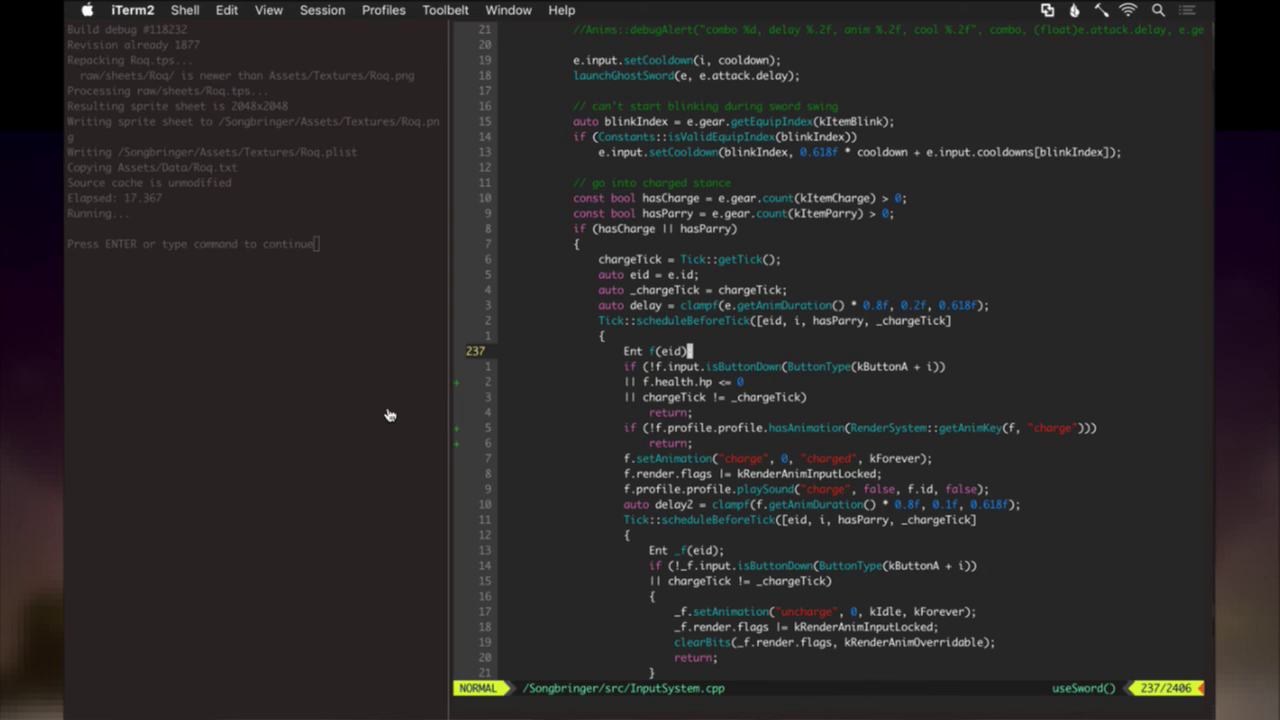
Set the sword item's value to 0 in Saves.txt, save the file and run the game.
{"action": "type", "text": ":up"}
{"action": "key", "text": "Return"}
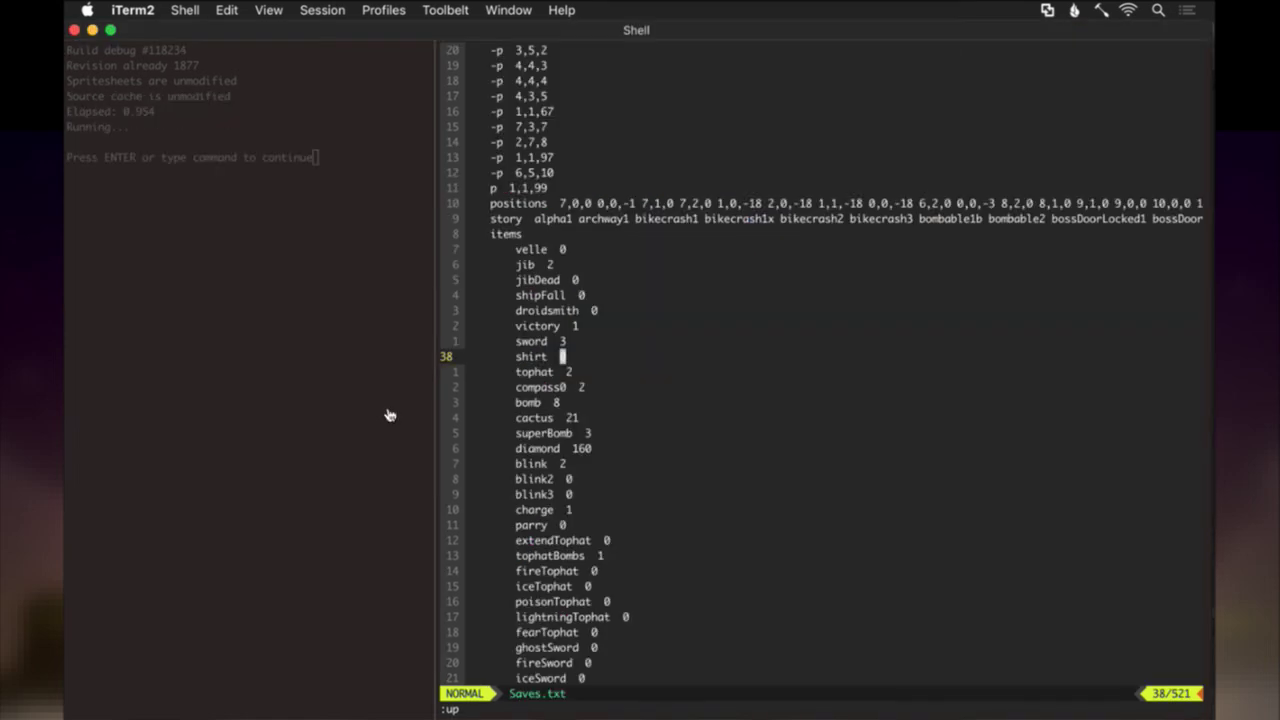
{"action": "key", "text": "k"}
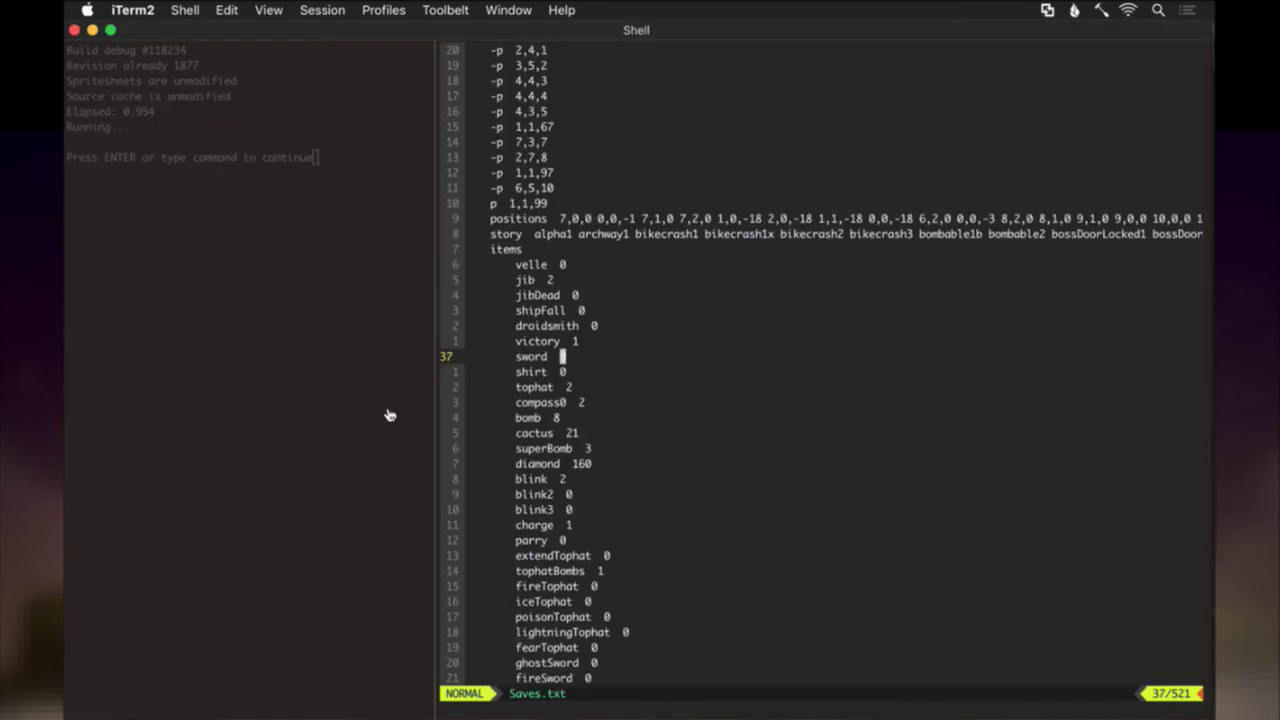
{"action": "type", "text": "r0:w"}
{"action": "key", "text": "Return"}
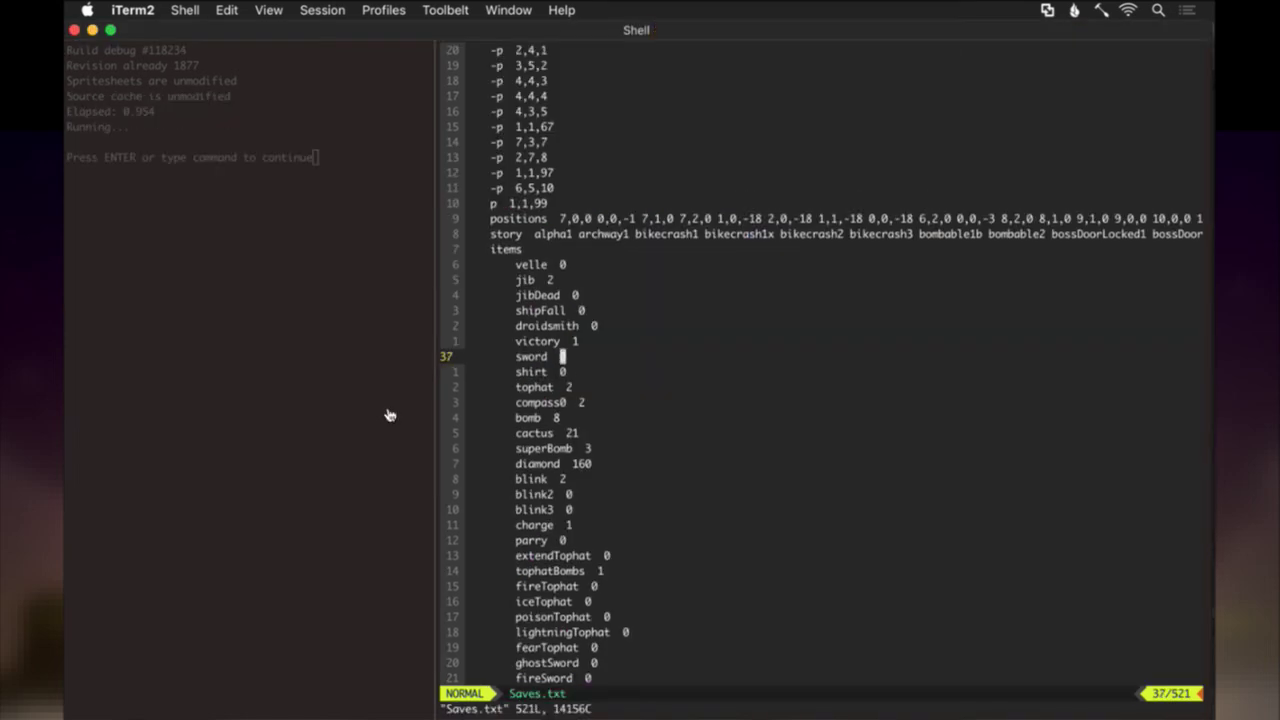
{"action": "type", "text": ":up"}
{"action": "key", "text": "Return"}
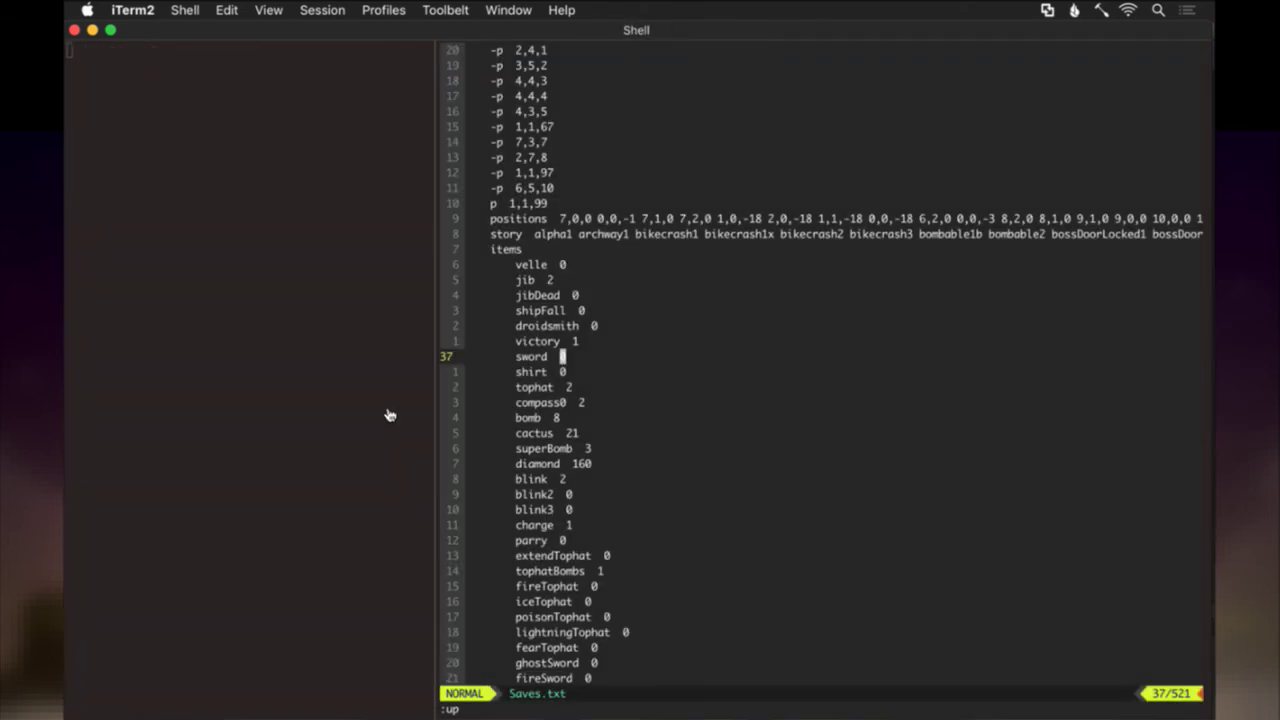
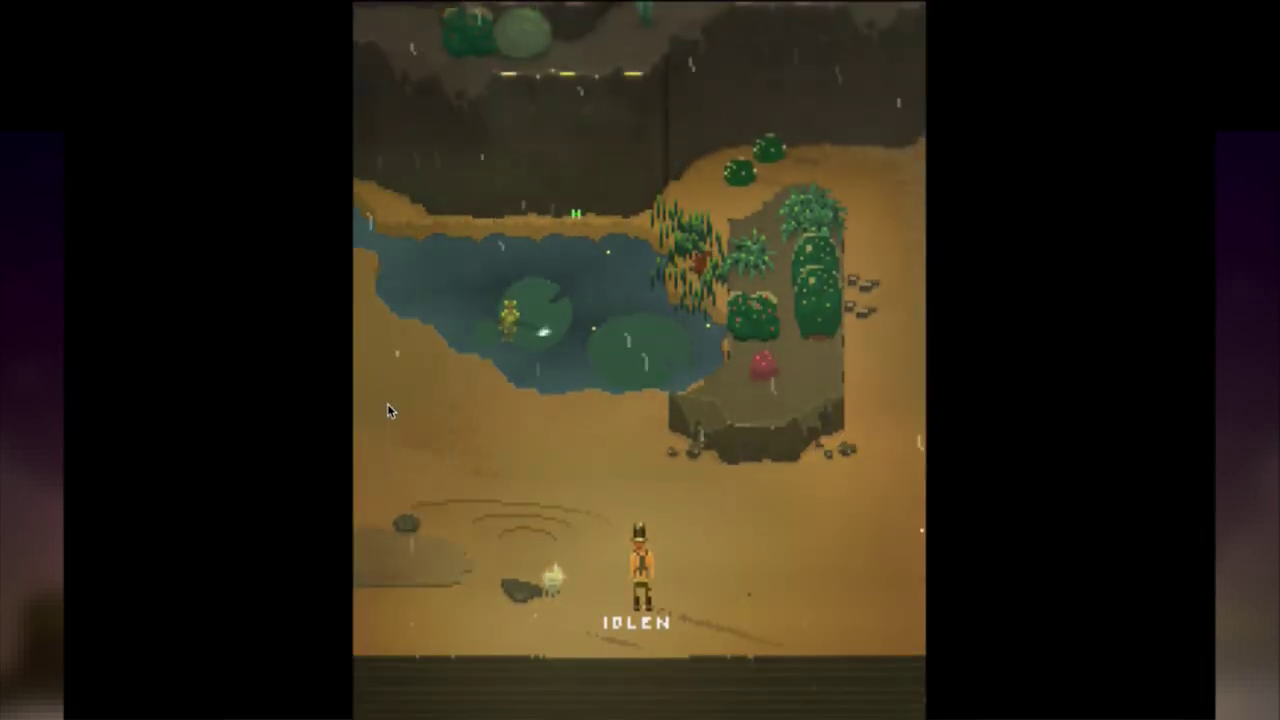
Enable god mode in the game and run the swordless, shirtless character to the area with the stone pillars.
{"action": "key", "text": "g"}
{"action": "key", "text": "Right"}
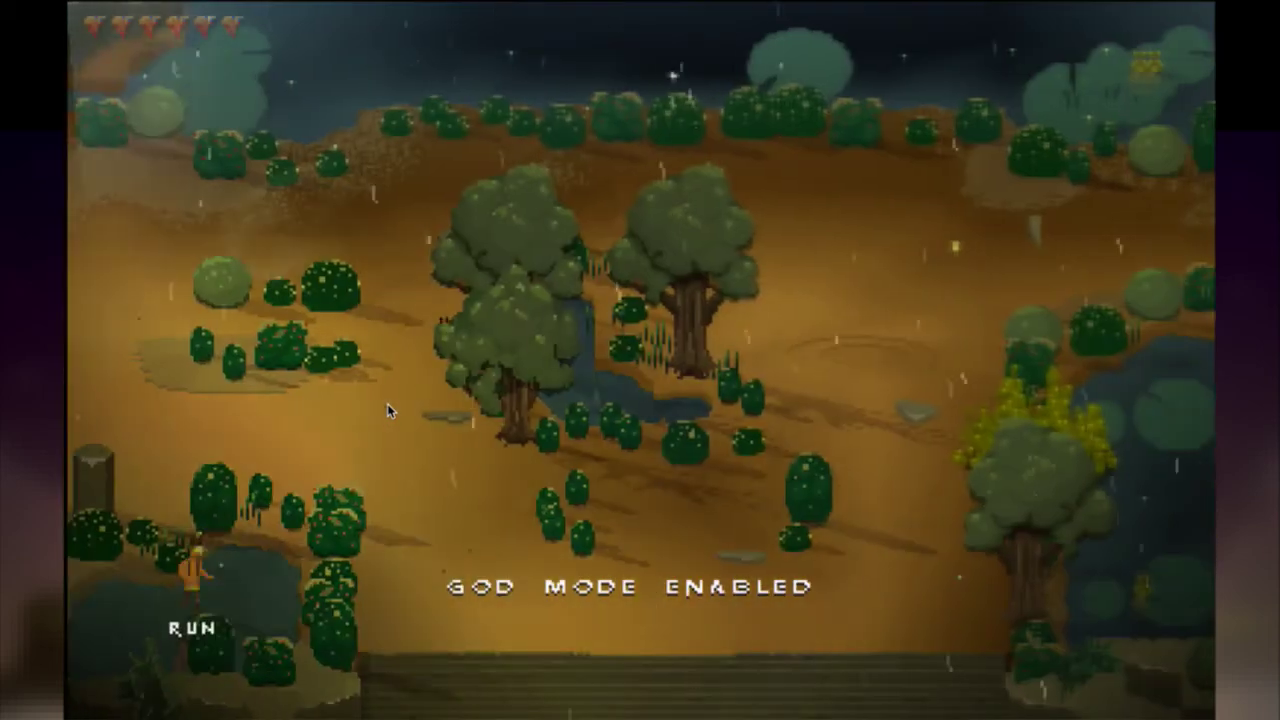
{"action": "key", "text": "Down"}
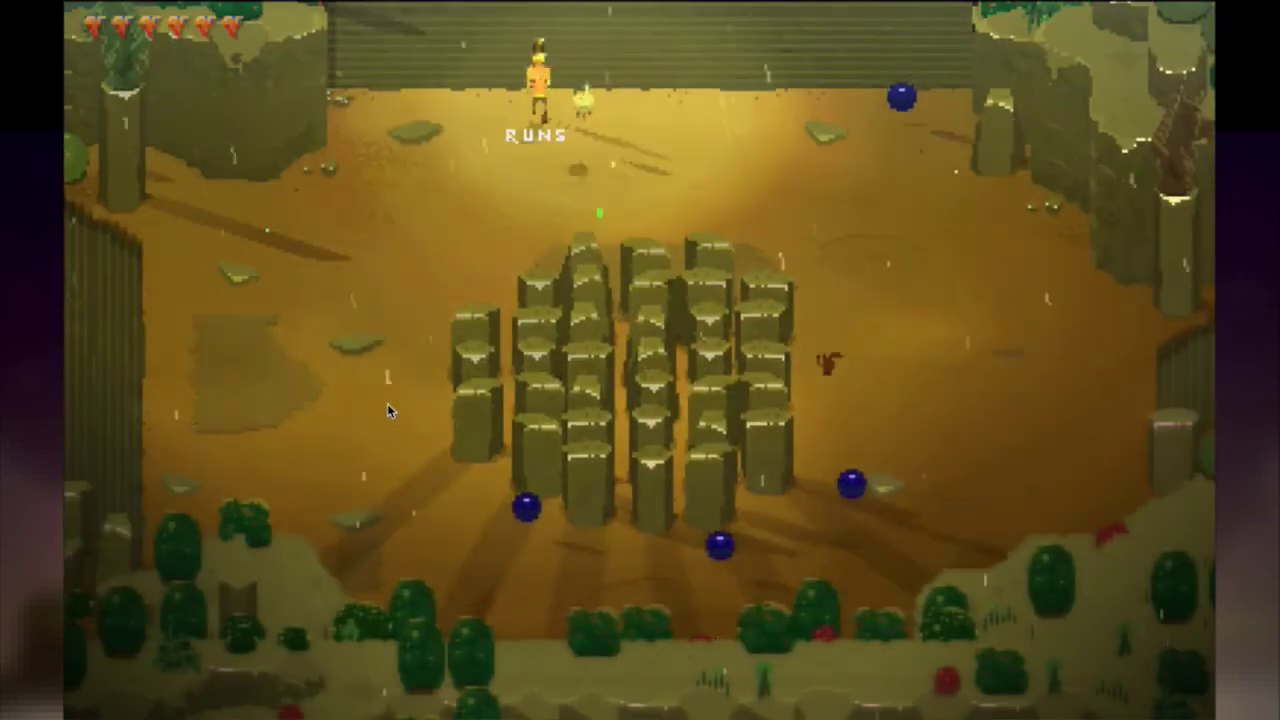
Disable god mode and let the rolling balls hit the character to check the shirtless hurt animations without the sword.
{"action": "key", "text": "g"}
{"action": "key", "text": "Right"}
{"action": "key", "text": "Right"}
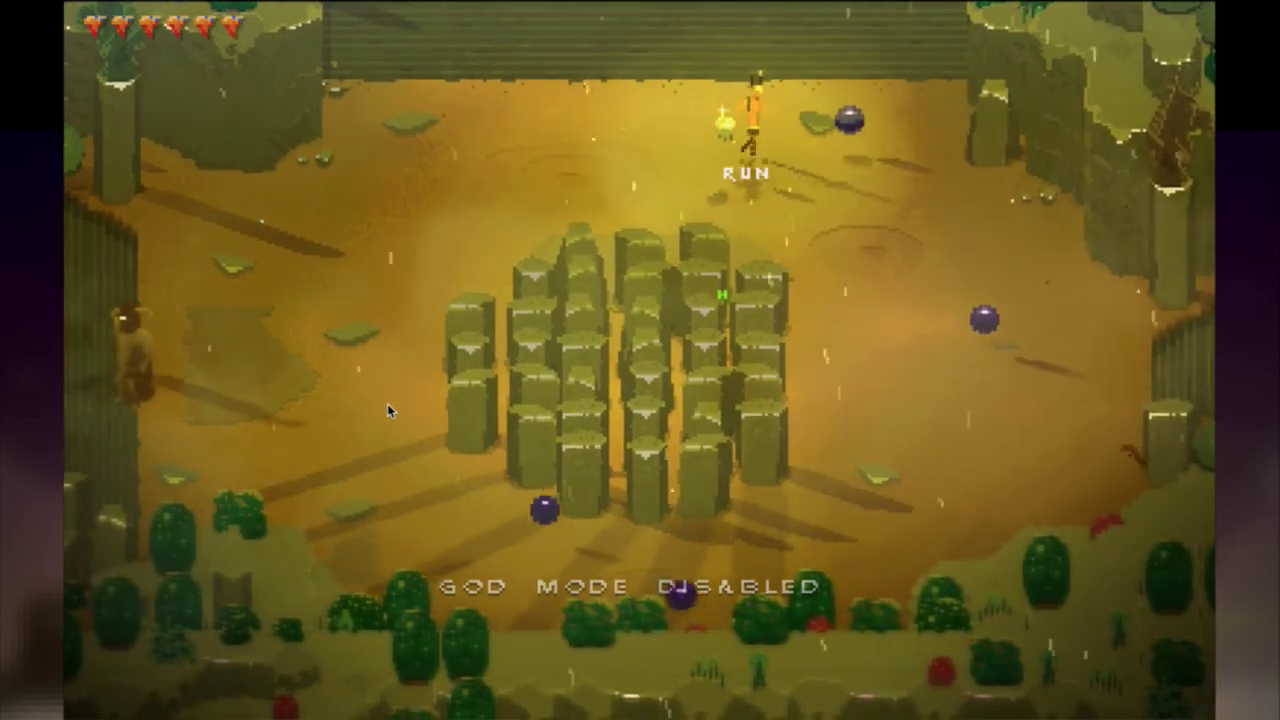
{"action": "key", "text": "Right"}
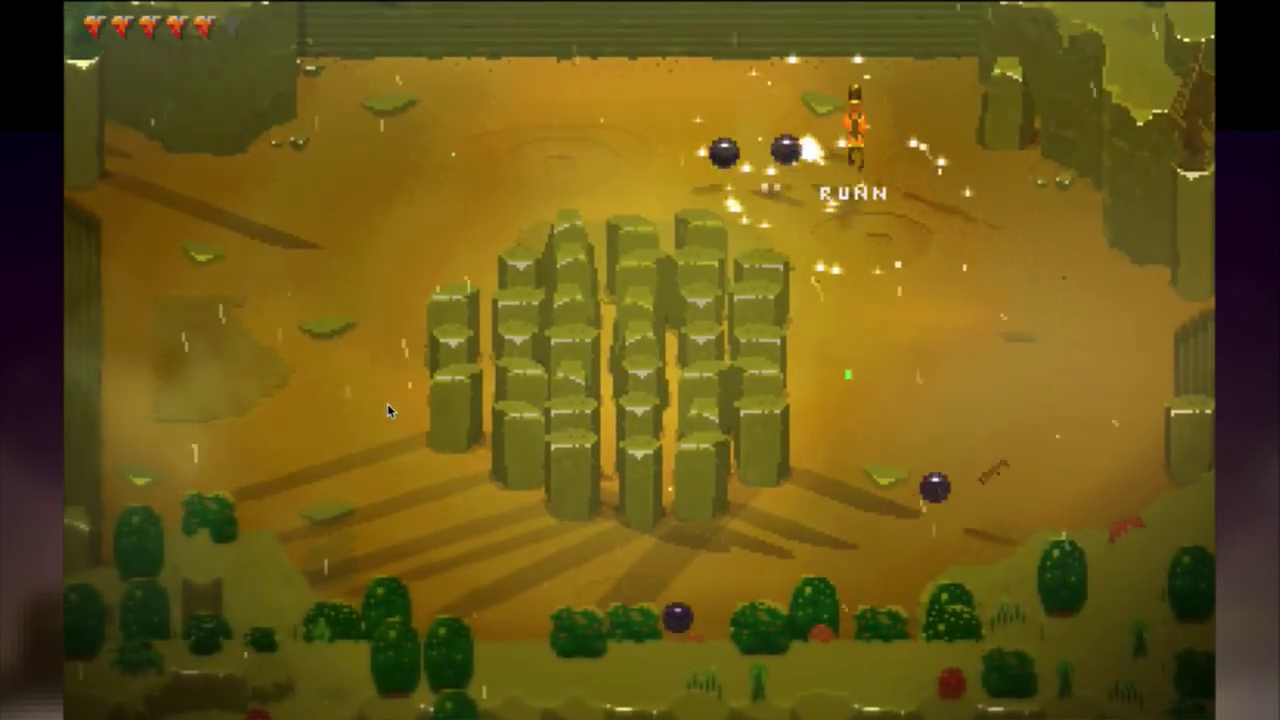
{"action": "key", "text": "Up"}
{"action": "key", "text": "Down"}
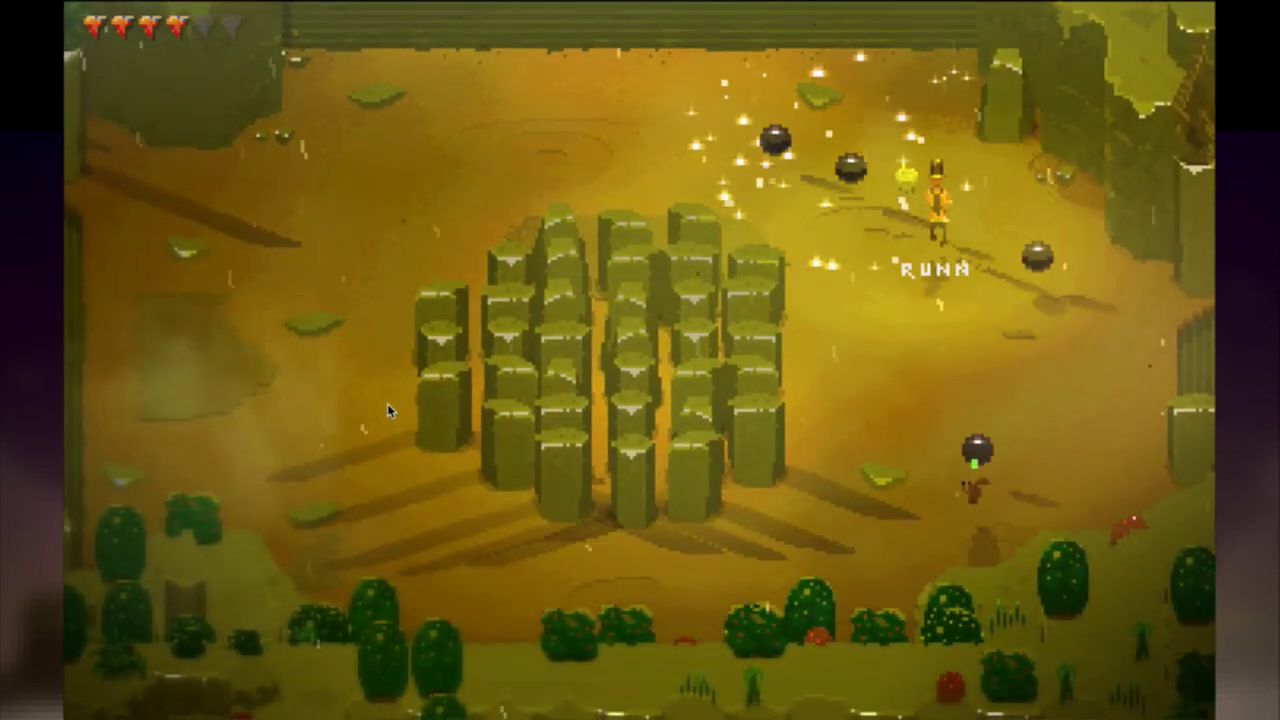
{"action": "key", "text": "Up"}
{"action": "key", "text": "Down"}
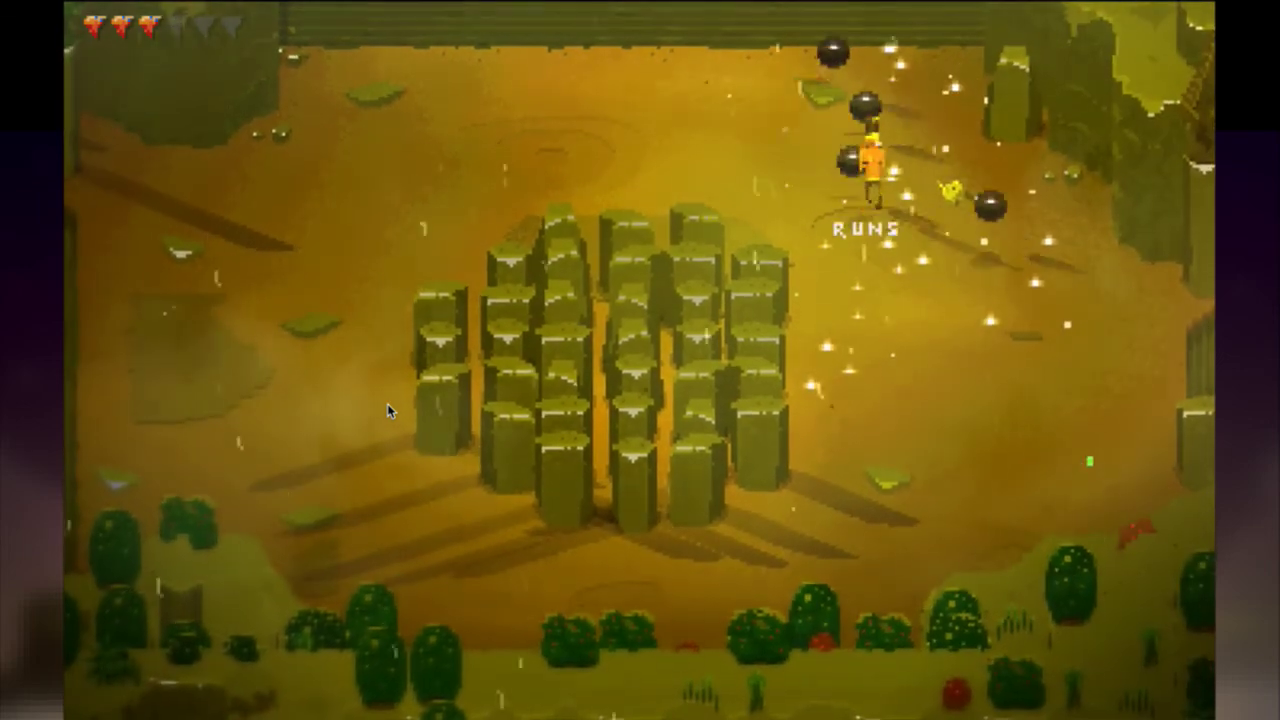
{"action": "key", "text": "Up"}
{"action": "key", "text": "Right"}
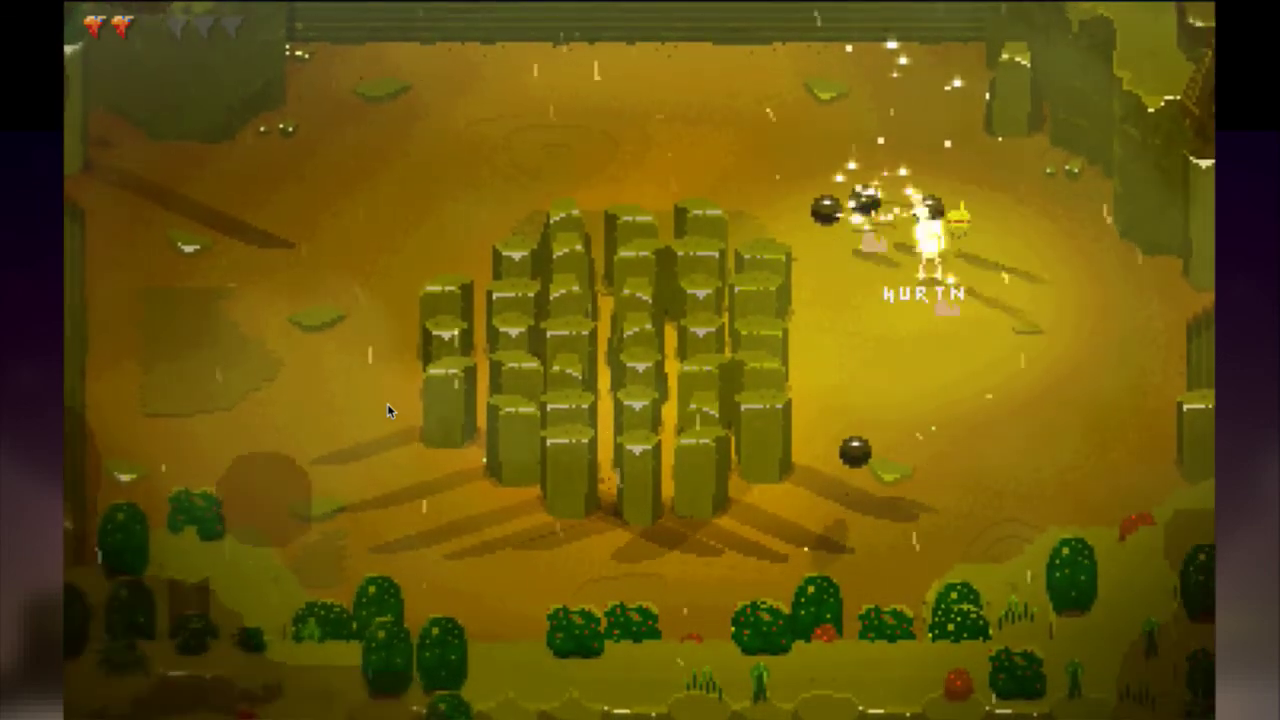
Return to iTerm2, reload Saves.txt from disk, set the sword item's value to 3 and save the file.
{"action": "key", "text": "super+Tab"}
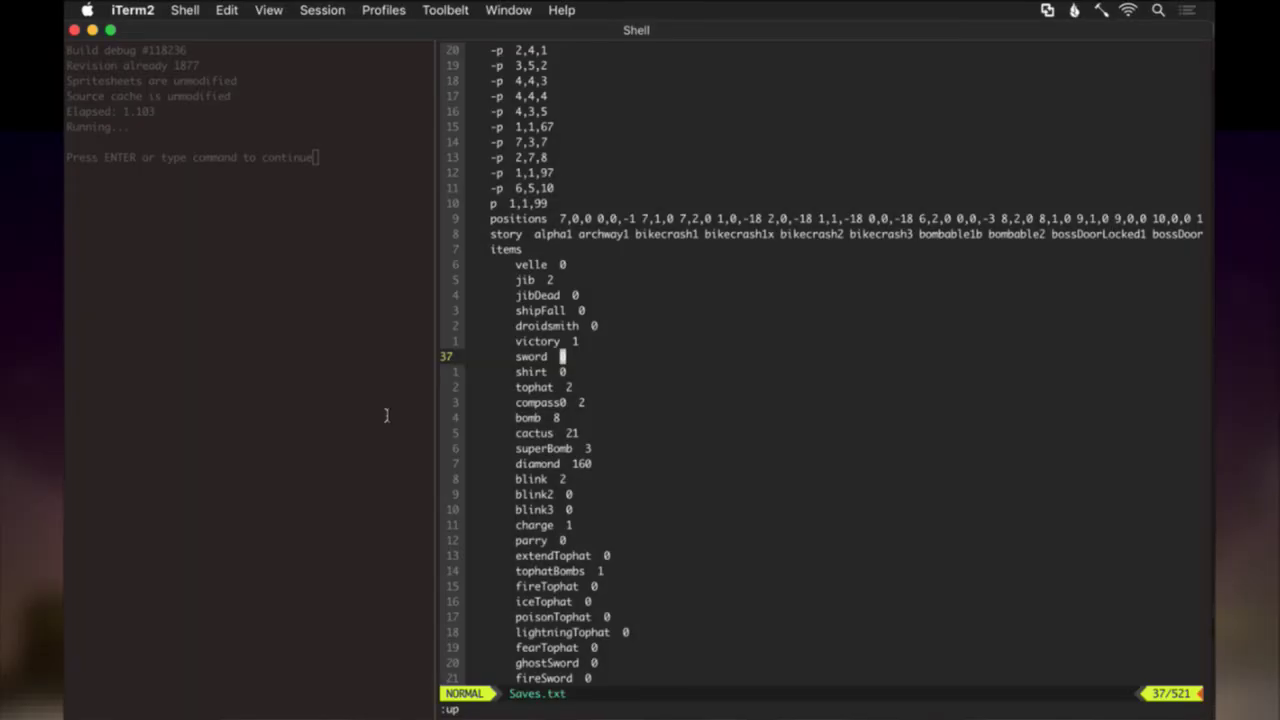
{"action": "type", "text": "3"}
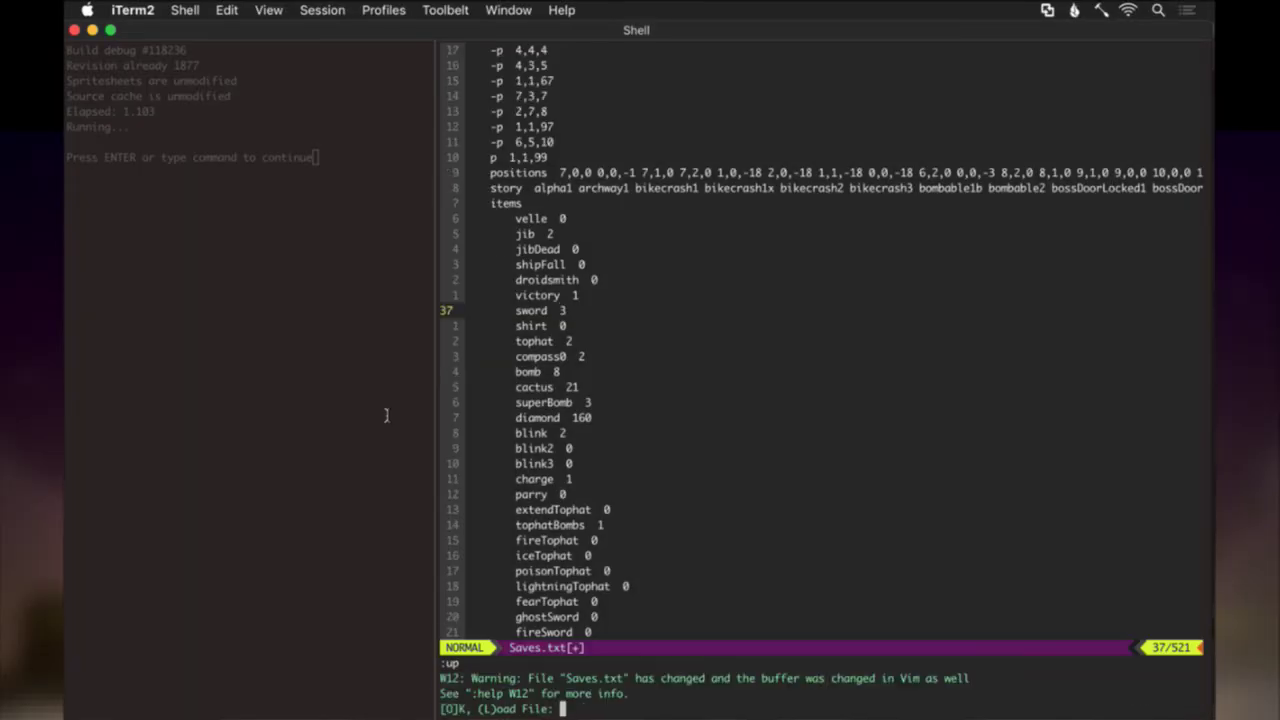
{"action": "type", "text": "l"}
{"action": "key", "text": "Return"}
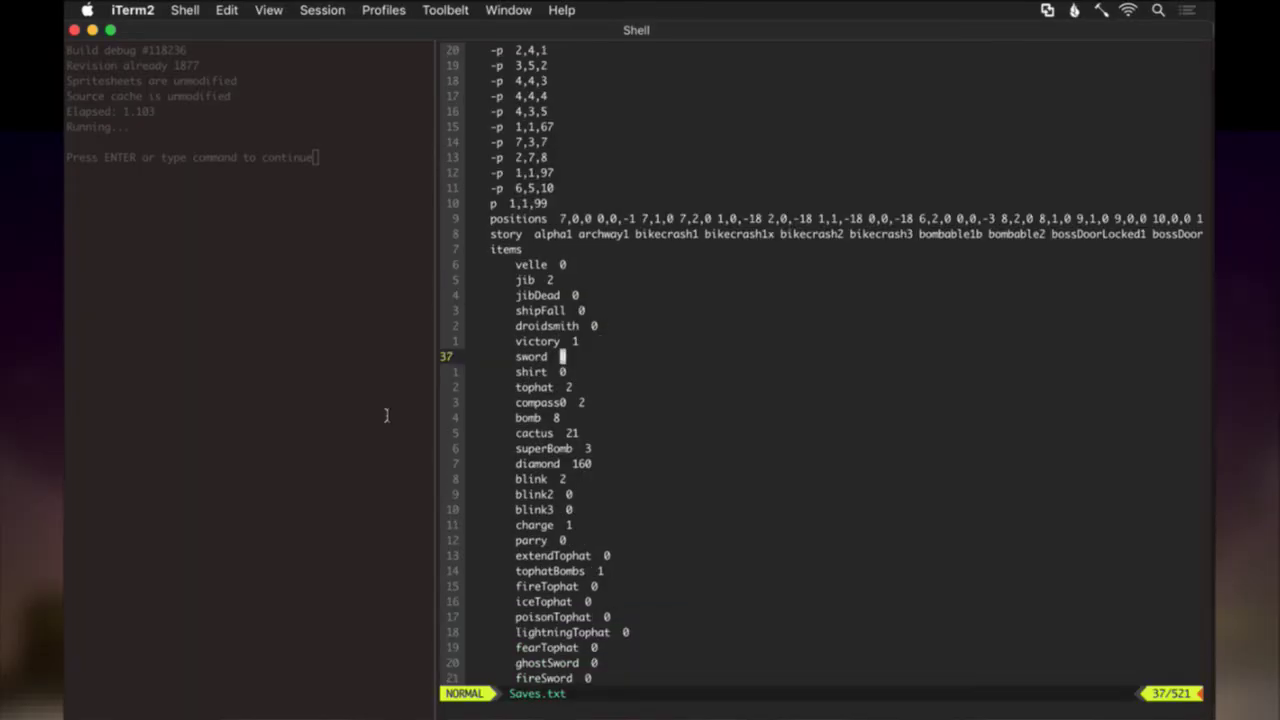
{"action": "key", "text": "A"}
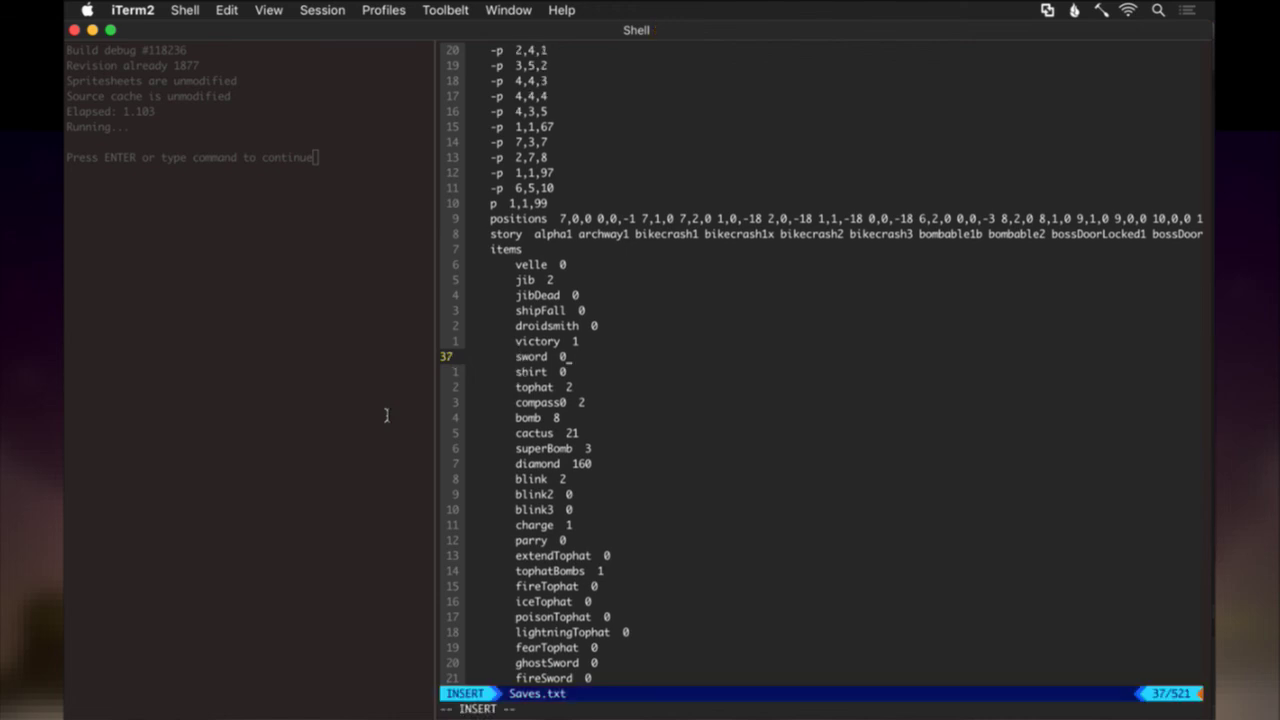
{"action": "key", "text": "BackSpace"}
{"action": "type", "text": "3"}
{"action": "key", "text": "Escape"}
{"action": "type", "text": "j:up"}
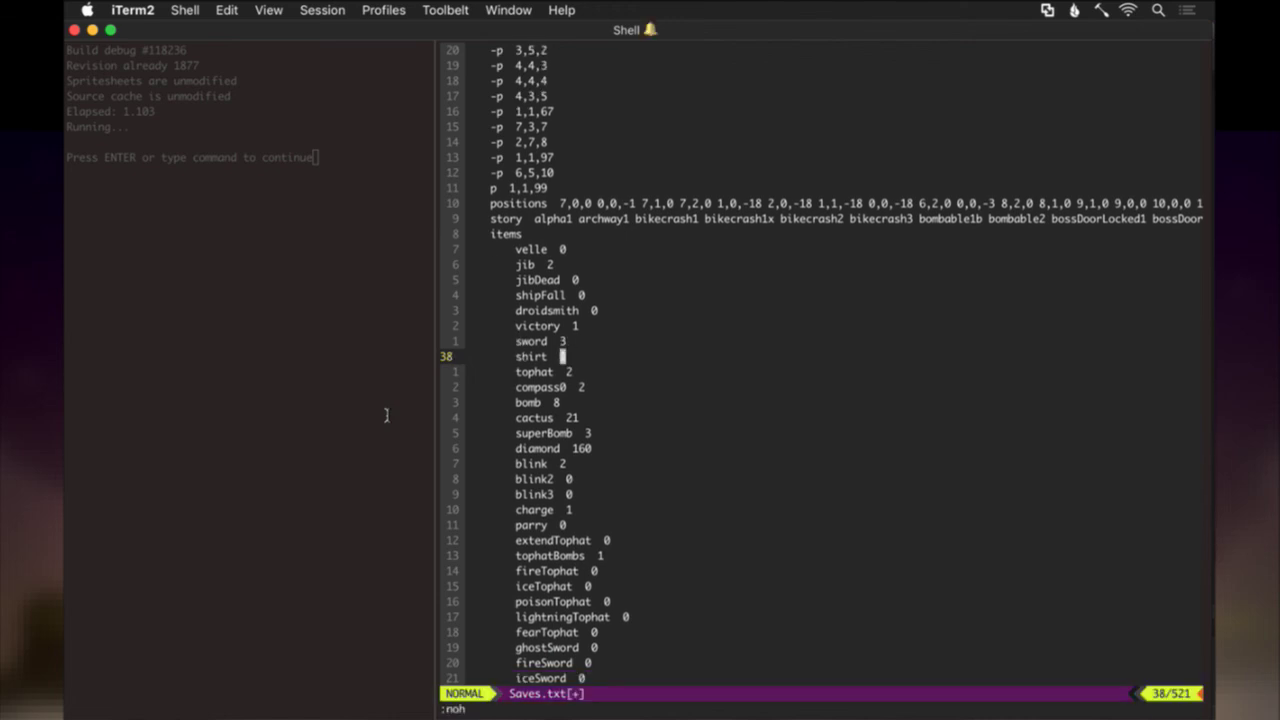
{"action": "key", "text": "Return"}
Suspend the Saves.txt editor, check the git status of the Songbringer repository and stage the changes with the ga alias.
{"action": "key", "text": "super+grave"}
{"action": "key", "text": "super+grave"}
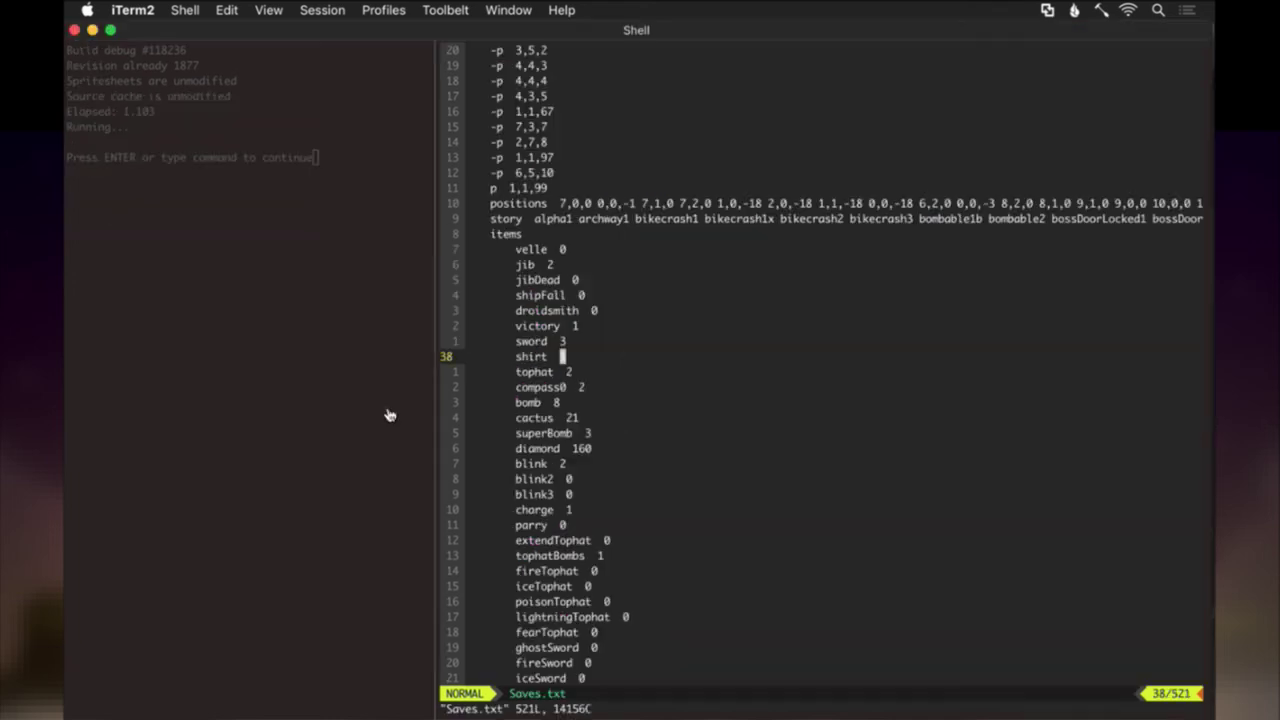
{"action": "key", "text": "ctrl+z"}
{"action": "type", "text": "gs"}
{"action": "key", "text": "Return"}
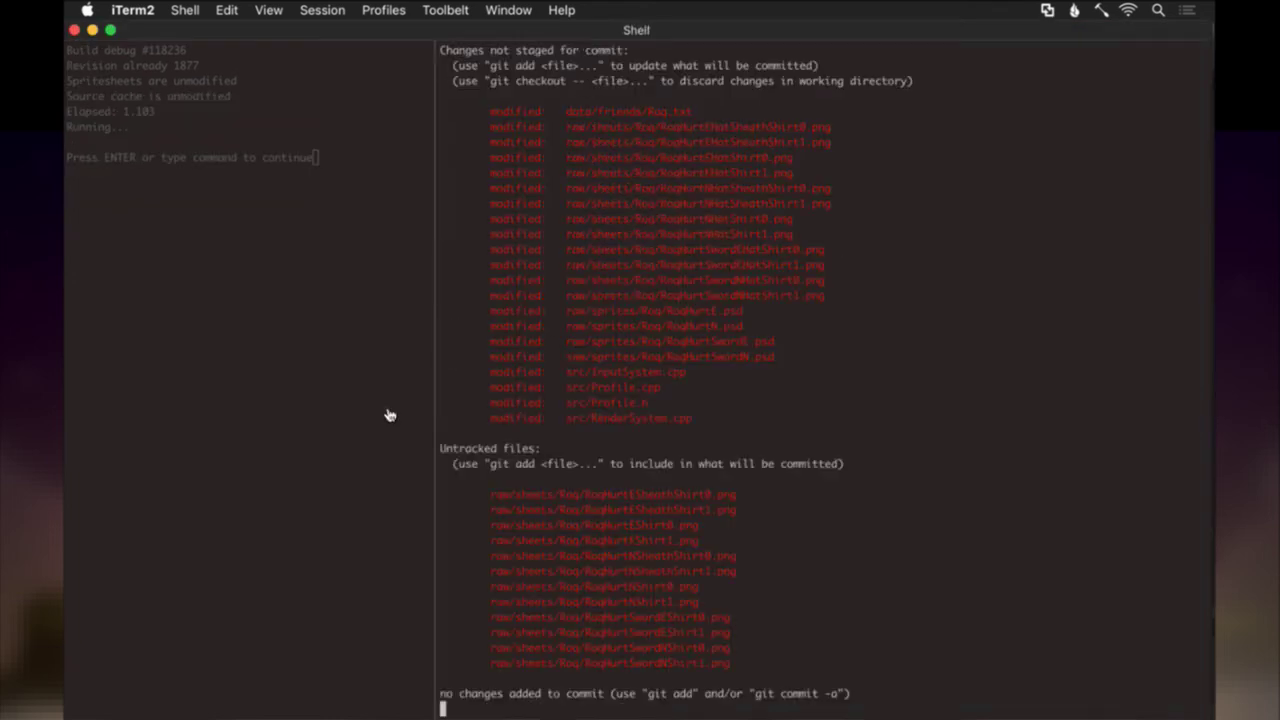
{"action": "type", "text": "go"}
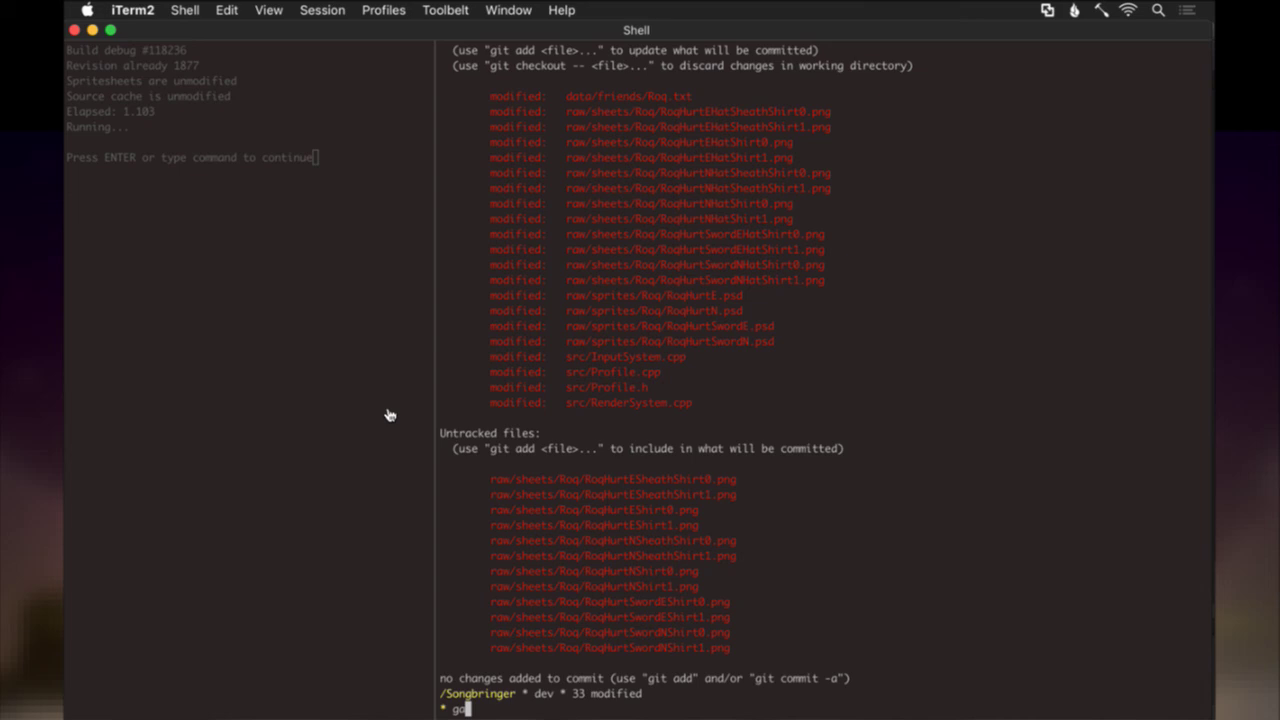
{"action": "key", "text": "Return"}
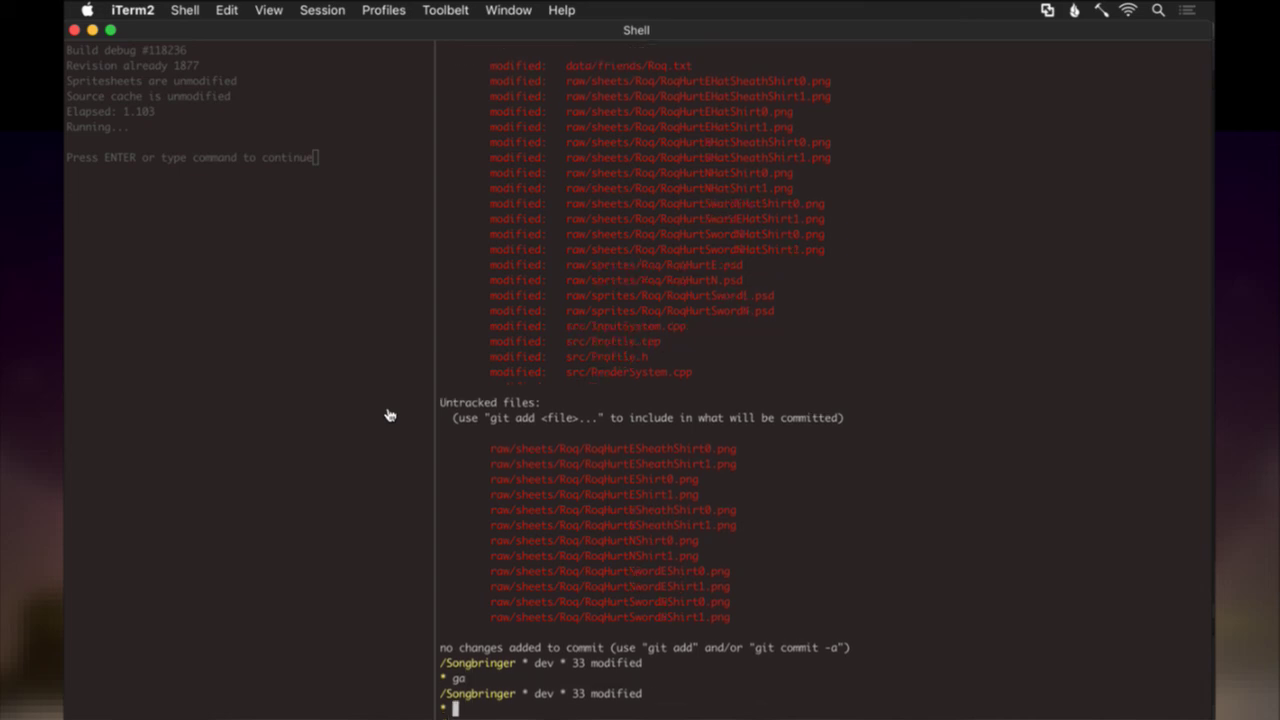
Commit the raw folder to git with the message "Update Roq's hurt anims".
{"action": "type", "text": "git commit raw"}
{"action": "key", "text": "Return"}
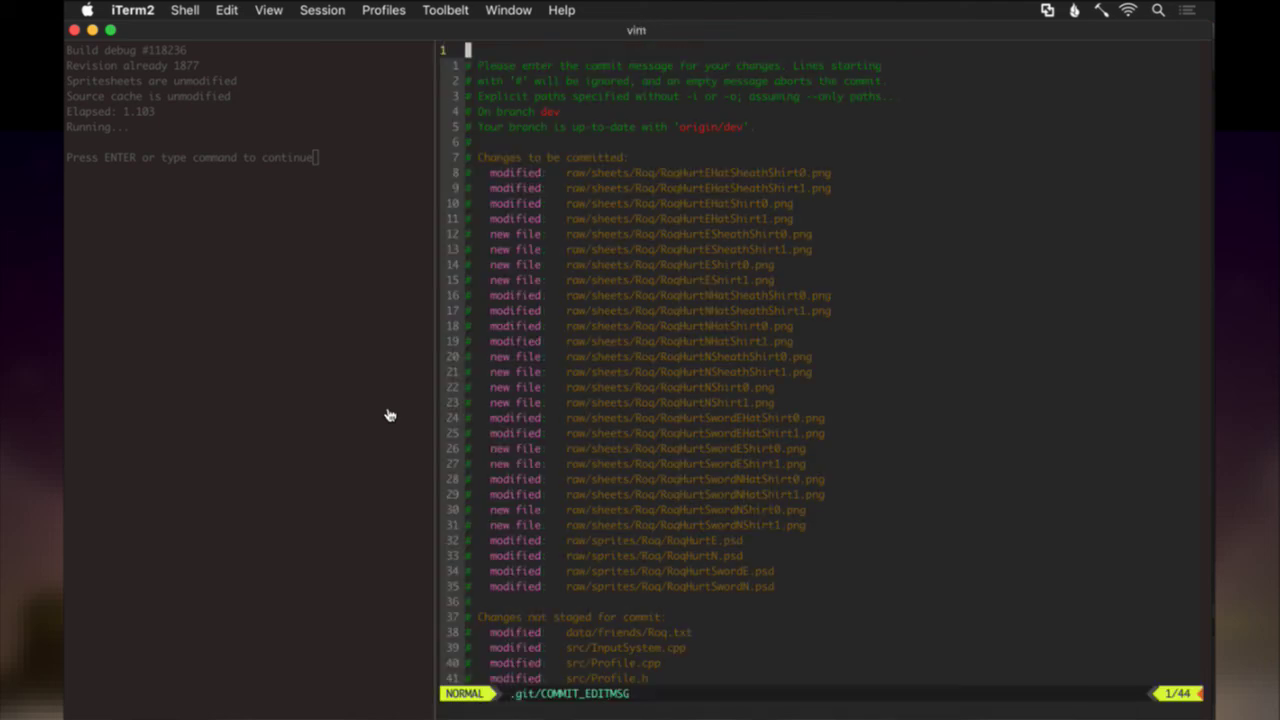
{"action": "type", "text": "i"}
{"action": "type", "text": "Up"}
{"action": "type", "text": "date Roq's"}
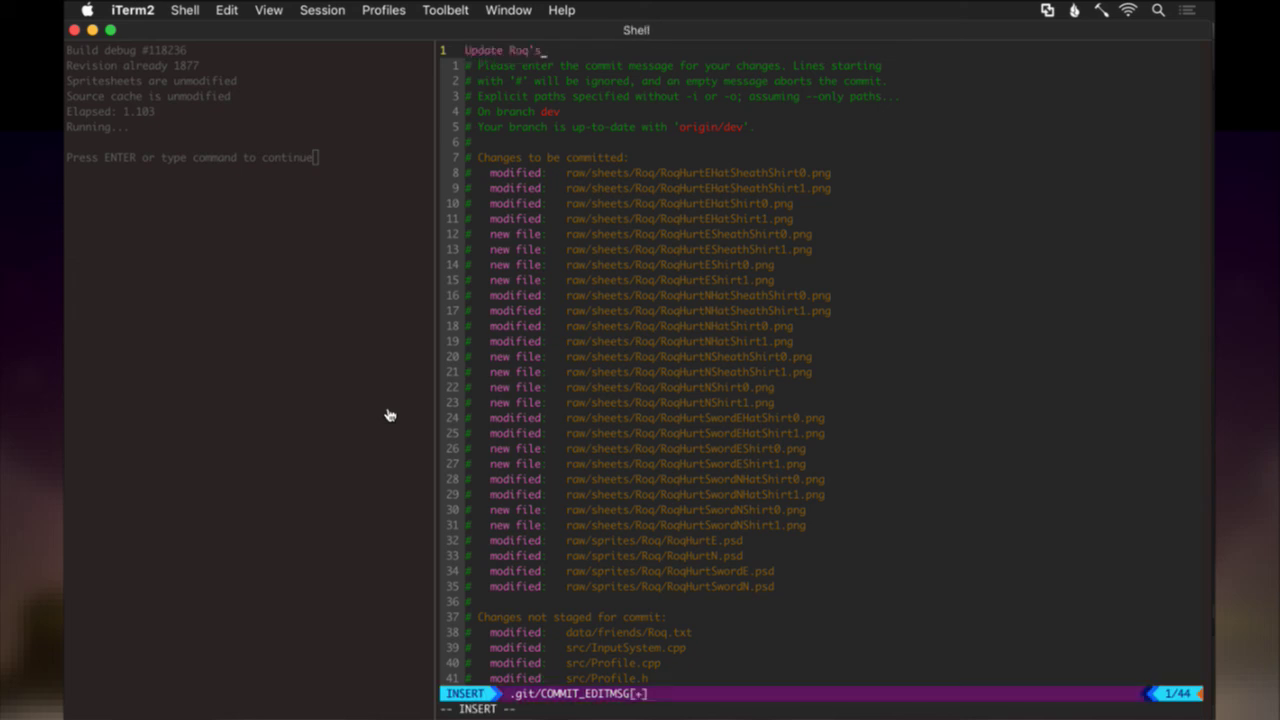
{"action": "type", "text": " hurt anims"}
{"action": "key", "text": "Escape"}
{"action": "type", "text": ":"}
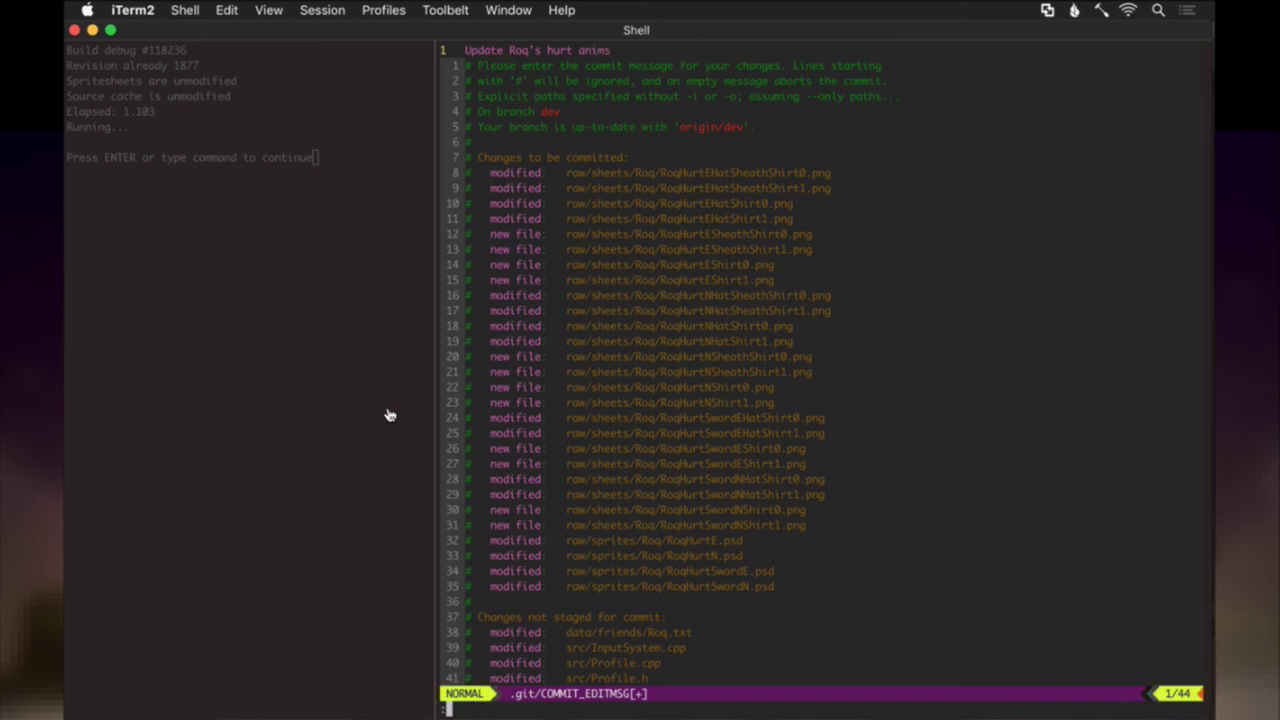
{"action": "type", "text": "x"}
{"action": "key", "text": "Return"}
Switch to Photoshop and close all the open RoqHurt sprite documents.
{"action": "key", "text": "super+Tab"}
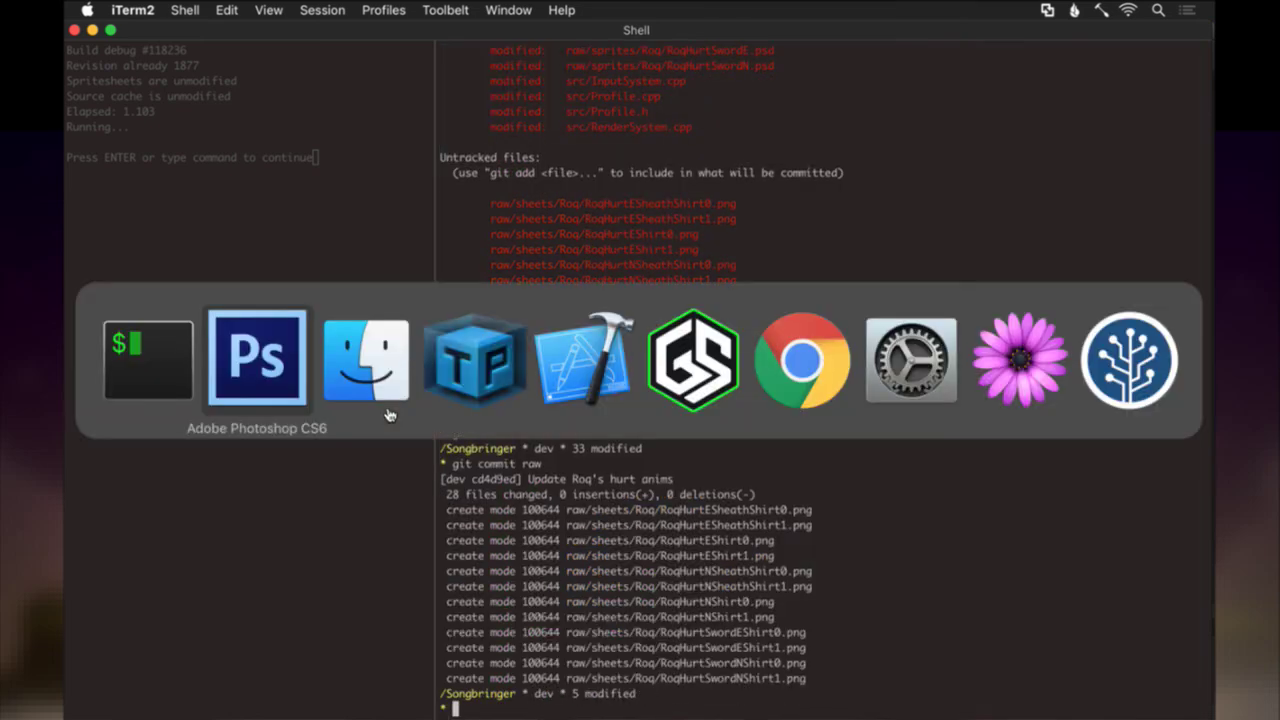
{"action": "key", "text": "super+w"}
{"action": "key", "text": "super+w"}
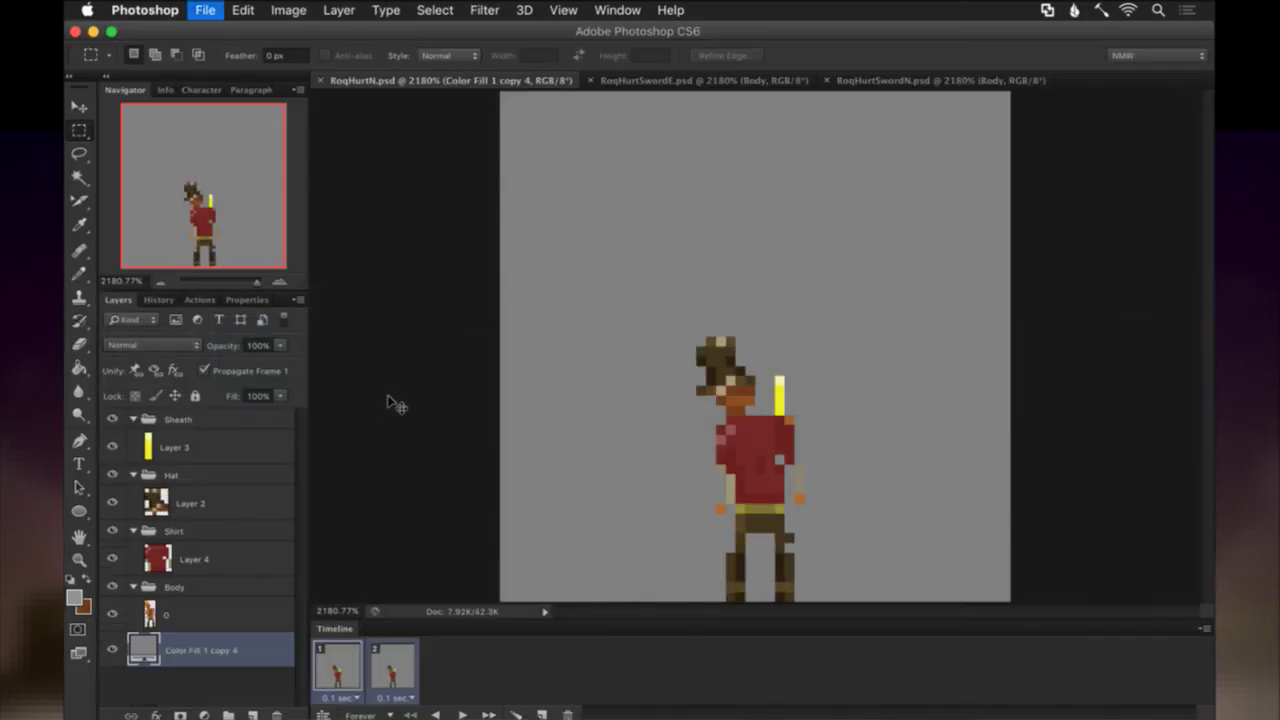
{"action": "key", "text": "super+w"}
{"action": "key", "text": "super+w"}
{"action": "key", "text": "super+w"}
Return to iTerm2 and push the hurt animation commit with the gp alias.
{"action": "key", "text": "super+Tab"}
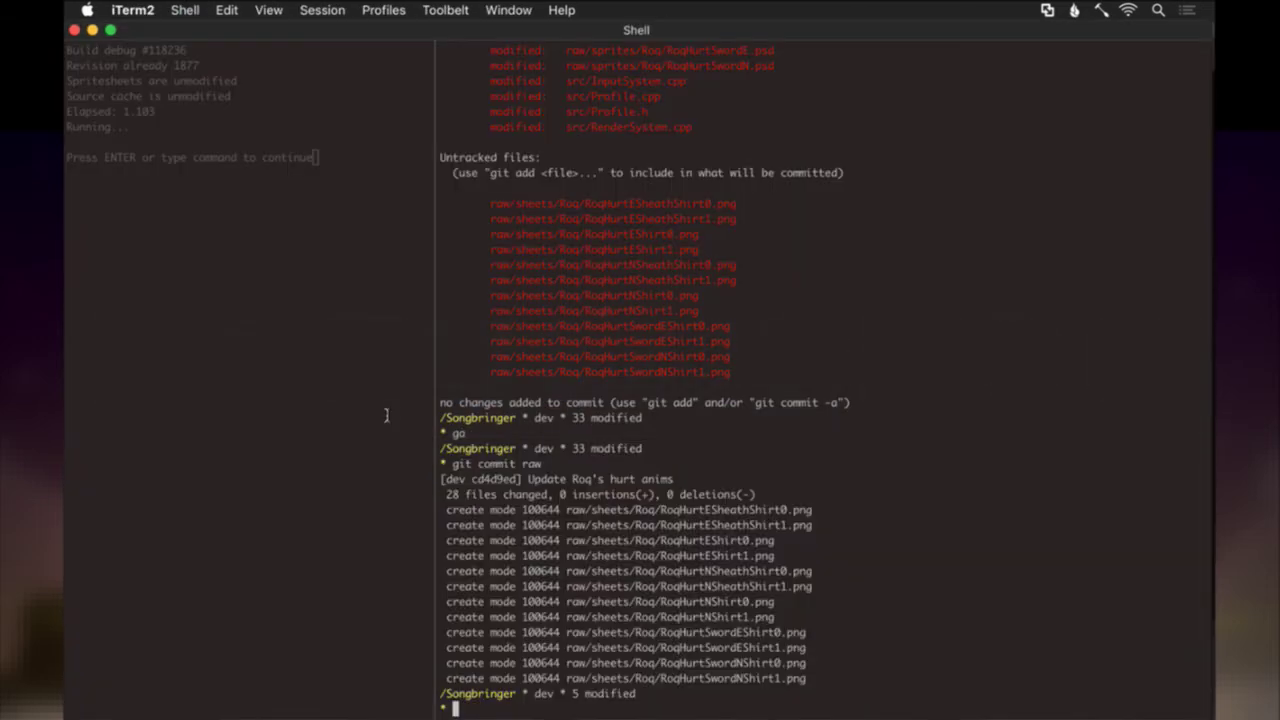
{"action": "type", "text": "gp"}
{"action": "key", "text": "Return"}
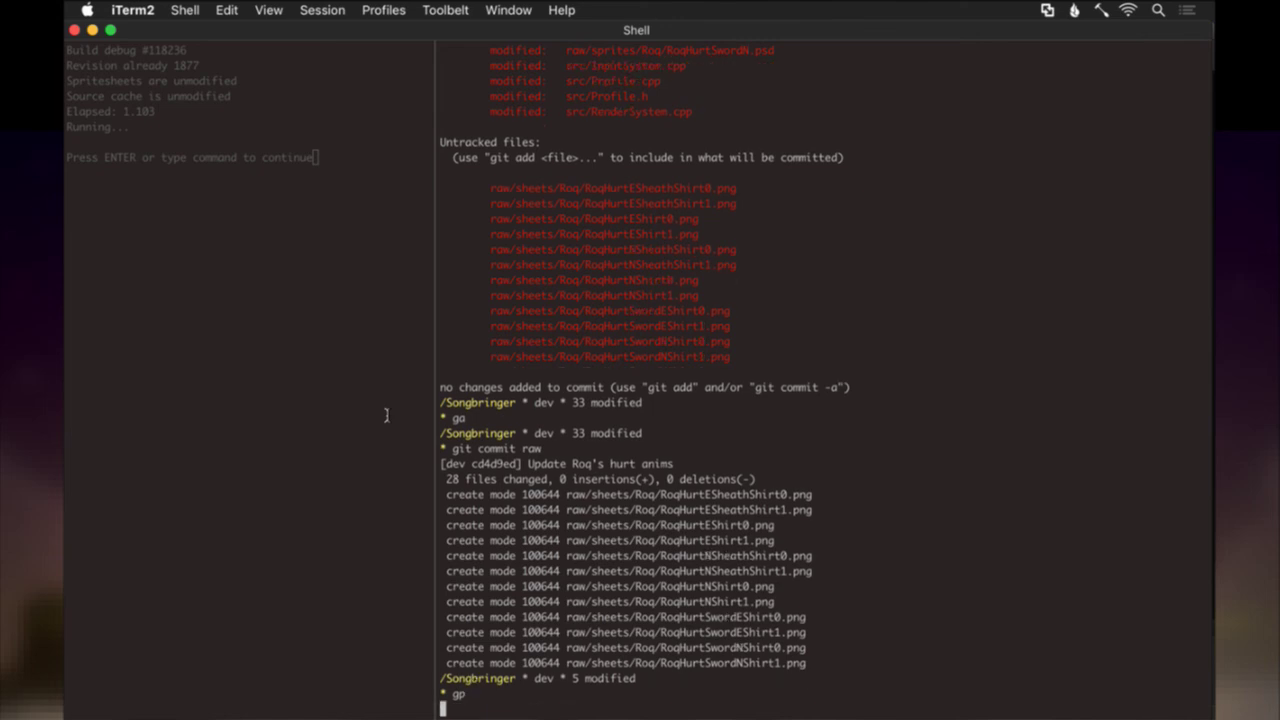
Go back to the InputSystem.cpp editor, generate the diff of uncommitted changes and go to its end.
{"action": "key", "text": "super+Tab"}
{"action": "key", "text": "super+shift+Tab"}
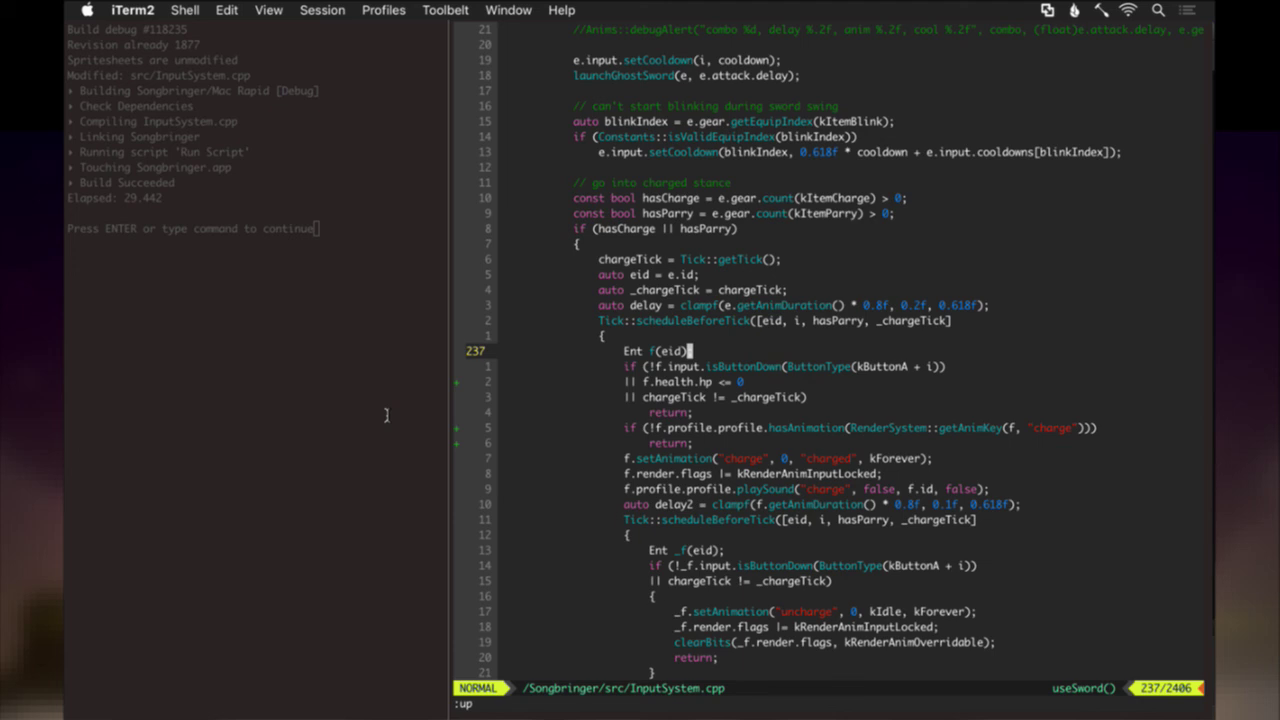
{"action": "key", "text": "comma"}
{"action": "key", "text": "d"}
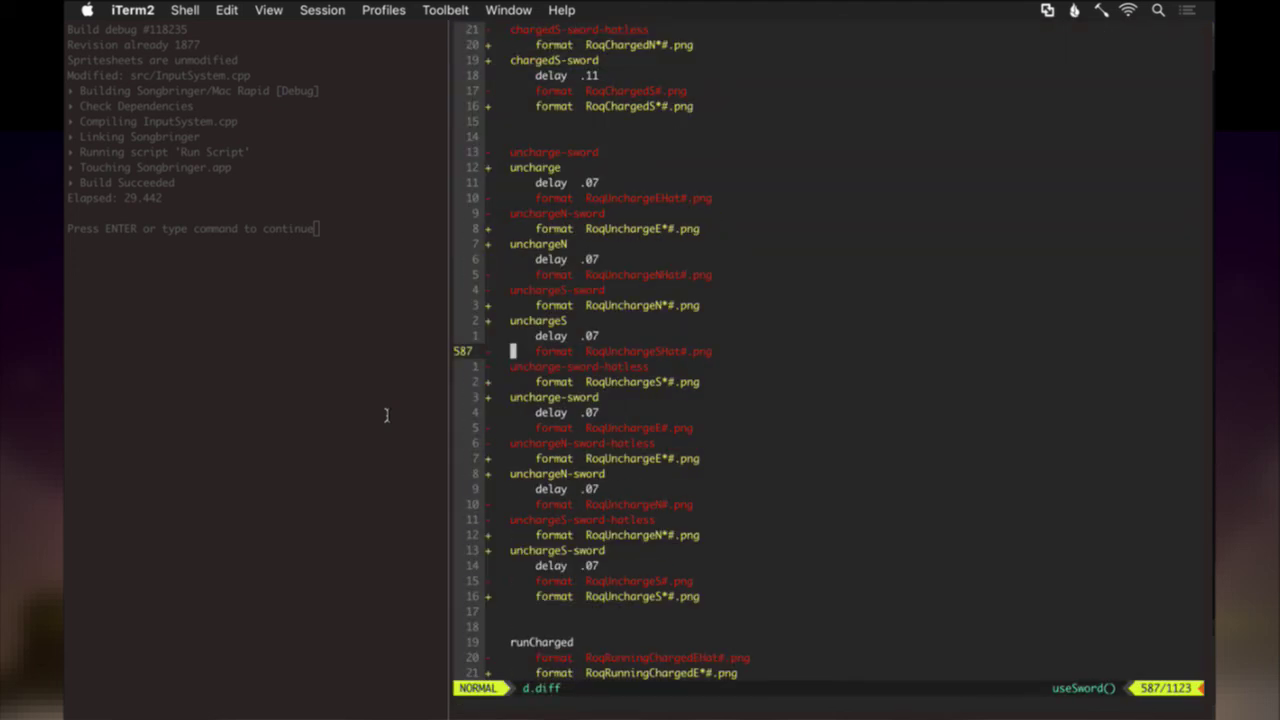
{"action": "key", "text": "g"}
{"action": "key", "text": "g"}
{"action": "key", "text": "shift+g"}
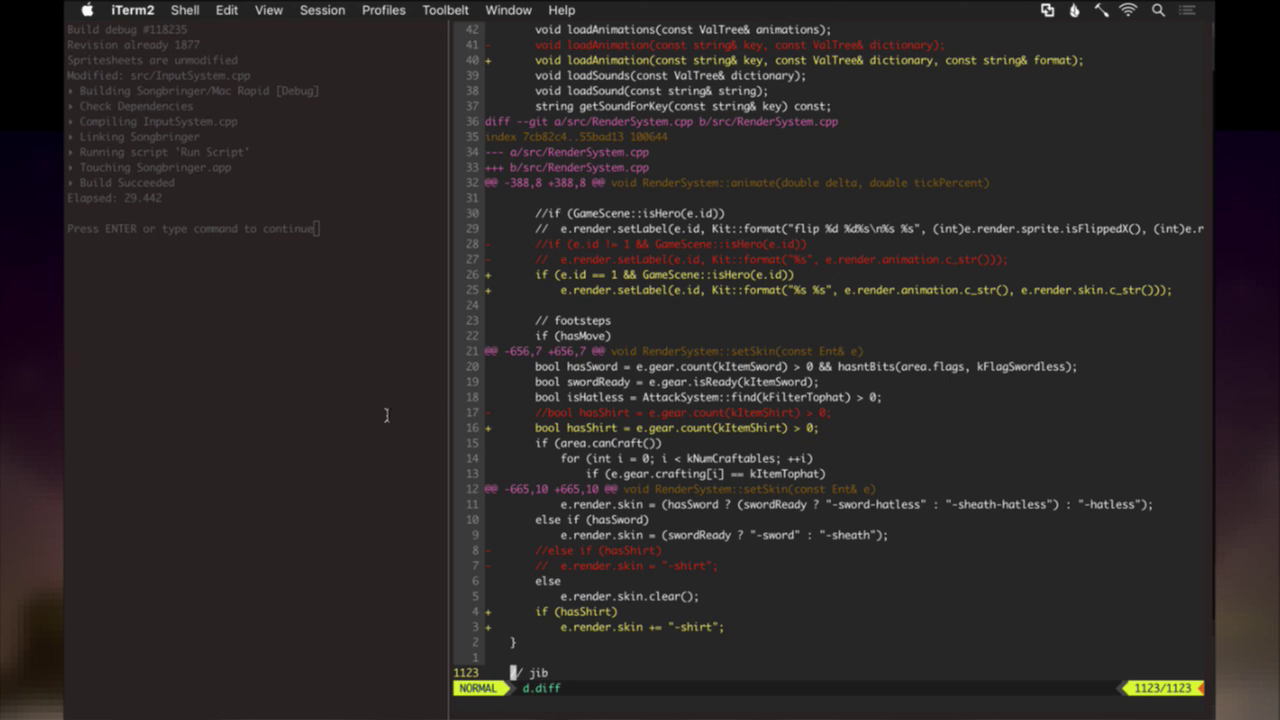
Review the RenderSystem.cpp changes in setSkin that handle hasShirt and append "-shirt" to the skin.
{"action": "key", "text": "k"}
{"action": "key", "text": "k"}
{"action": "key", "text": "k"}
{"action": "key", "text": "k"}
{"action": "key", "text": "k"}
{"action": "key", "text": "k"}
{"action": "key", "text": "k"}
{"action": "key", "text": "k"}
{"action": "key", "text": "k"}
{"action": "key", "text": "k"}
{"action": "key", "text": "k"}
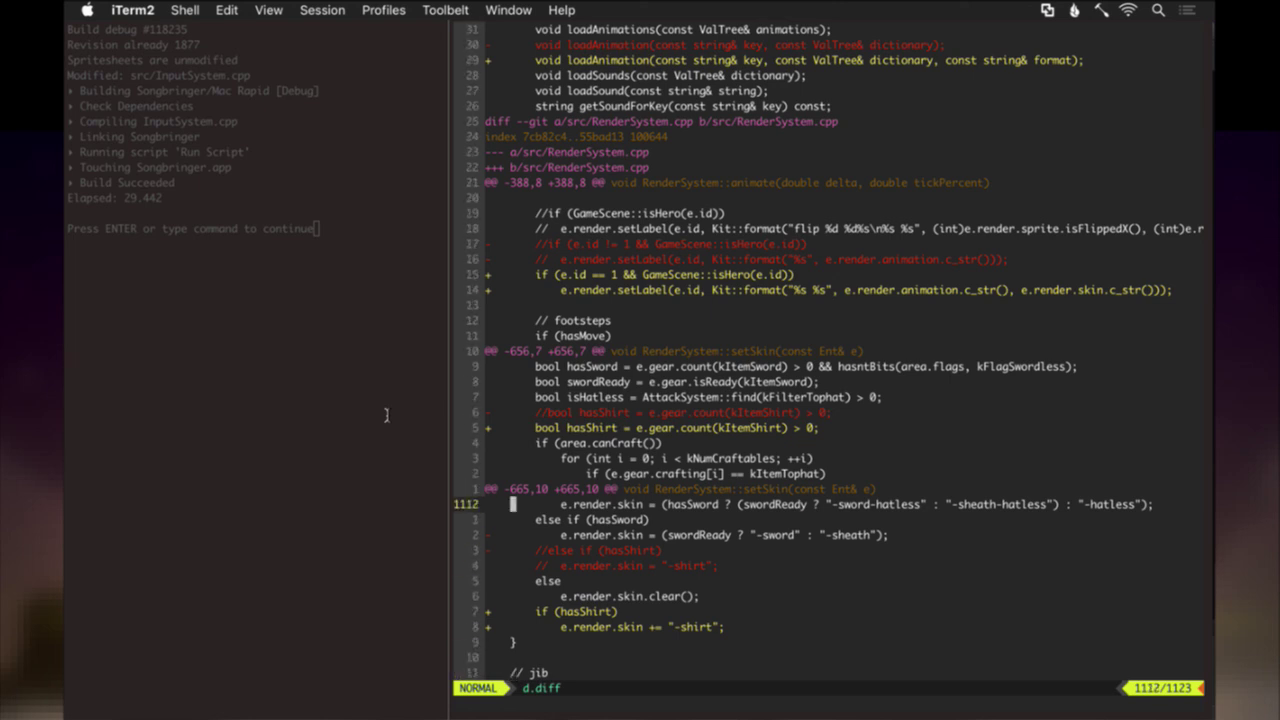
{"action": "key", "text": "k"}
{"action": "key", "text": "k"}
{"action": "key", "text": "k"}
{"action": "key", "text": "k"}
{"action": "key", "text": "k"}
{"action": "key", "text": "k"}
{"action": "key", "text": "k"}
{"action": "key", "text": "k"}
{"action": "key", "text": "k"}
{"action": "key", "text": "k"}
{"action": "key", "text": "k"}
{"action": "key", "text": "k"}
{"action": "key", "text": "k"}
{"action": "key", "text": "k"}
{"action": "key", "text": "k"}
{"action": "key", "text": "k"}
{"action": "key", "text": "k"}
{"action": "key", "text": "k"}
{"action": "key", "text": "k"}
{"action": "key", "text": "k"}
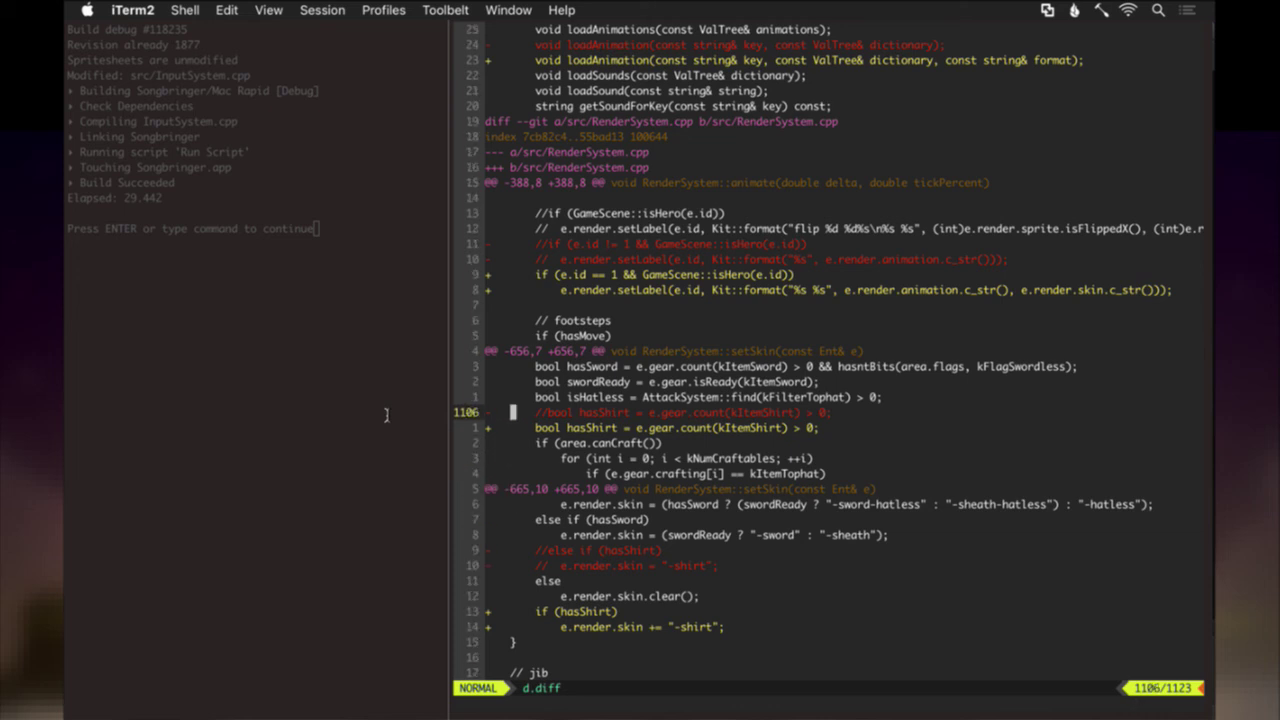
Review the animation label change in RenderSystem.cpp and the new loadAnimation signature in Profile.h.
{"action": "key", "text": "k"}
{"action": "key", "text": "k"}
{"action": "key", "text": "k"}
{"action": "key", "text": "k"}
{"action": "key", "text": "k"}
{"action": "key", "text": "k"}
{"action": "key", "text": "k"}
{"action": "key", "text": "k"}
{"action": "key", "text": "k"}
{"action": "key", "text": "k"}
{"action": "key", "text": "k"}
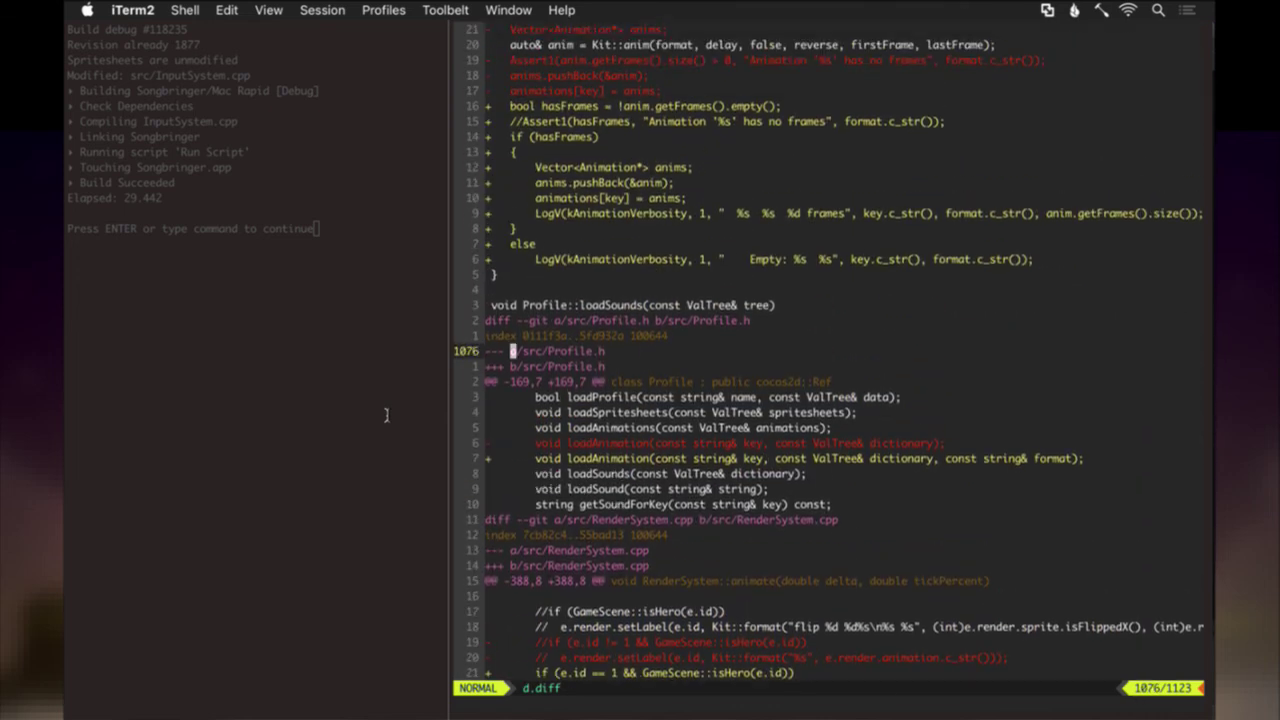
Review the Profile.cpp diff of loadAnimation, covering the new format parameter and the hasFrames check for empty animations.
{"action": "key", "text": "k"}
{"action": "key", "text": "k"}
{"action": "key", "text": "k"}
{"action": "key", "text": "k"}
{"action": "key", "text": "k"}
{"action": "key", "text": "k"}
{"action": "key", "text": "k"}
{"action": "key", "text": "k"}
{"action": "key", "text": "k"}
{"action": "key", "text": "k"}
{"action": "key", "text": "k"}
{"action": "key", "text": "k"}
{"action": "key", "text": "k"}
{"action": "key", "text": "k"}
{"action": "key", "text": "k"}
{"action": "key", "text": "k"}
{"action": "key", "text": "k"}
{"action": "key", "text": "k"}
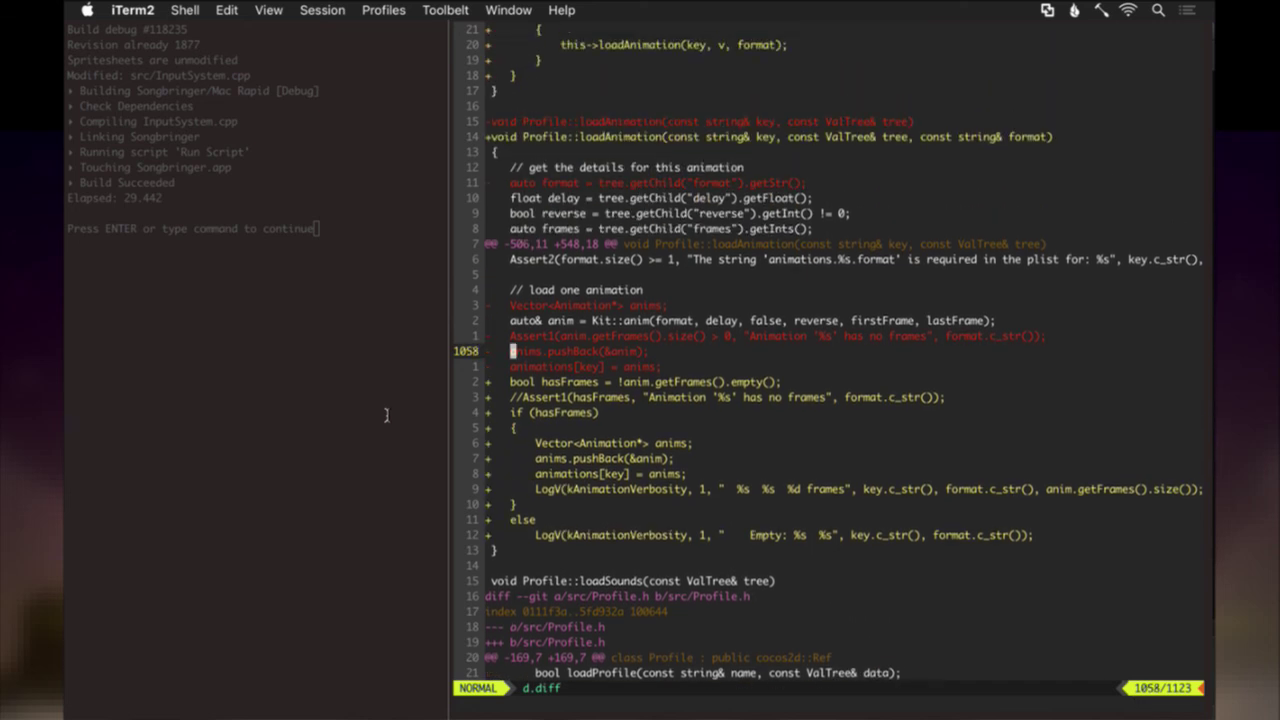
{"action": "key", "text": "k"}
{"action": "key", "text": "k"}
{"action": "key", "text": "k"}
{"action": "key", "text": "k"}
{"action": "key", "text": "k"}
{"action": "key", "text": "k"}
{"action": "key", "text": "k"}
{"action": "key", "text": "k"}
{"action": "key", "text": "k"}
{"action": "key", "text": "k"}
{"action": "key", "text": "k"}
{"action": "key", "text": "k"}
{"action": "key", "text": "k"}
{"action": "key", "text": "k"}
{"action": "key", "text": "k"}
{"action": "key", "text": "k"}
{"action": "key", "text": "k"}
{"action": "key", "text": "k"}
{"action": "key", "text": "k"}
{"action": "key", "text": "k"}
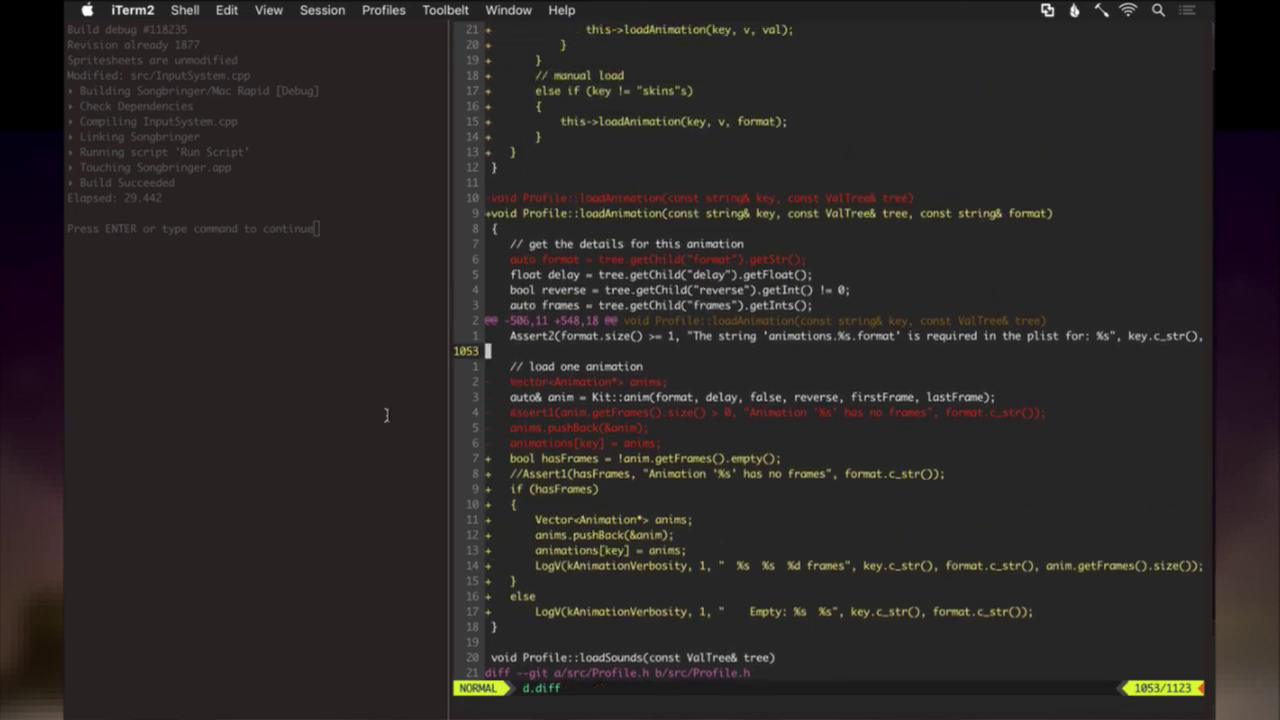
Review the kAnimationVerbosity constant and the skin-parsing code added to Profile::loadAnimations in the diff.
{"action": "key", "text": "k"}
{"action": "key", "text": "k"}
{"action": "key", "text": "k"}
{"action": "key", "text": "k"}
{"action": "key", "text": "k"}
{"action": "key", "text": "k"}
{"action": "key", "text": "k"}
{"action": "key", "text": "k"}
{"action": "key", "text": "k"}
{"action": "key", "text": "k"}
{"action": "key", "text": "k"}
{"action": "key", "text": "k"}
{"action": "key", "text": "k"}
{"action": "key", "text": "k"}
{"action": "key", "text": "k"}
{"action": "key", "text": "k"}
{"action": "key", "text": "k"}
{"action": "key", "text": "k"}
{"action": "key", "text": "k"}
{"action": "key", "text": "k"}
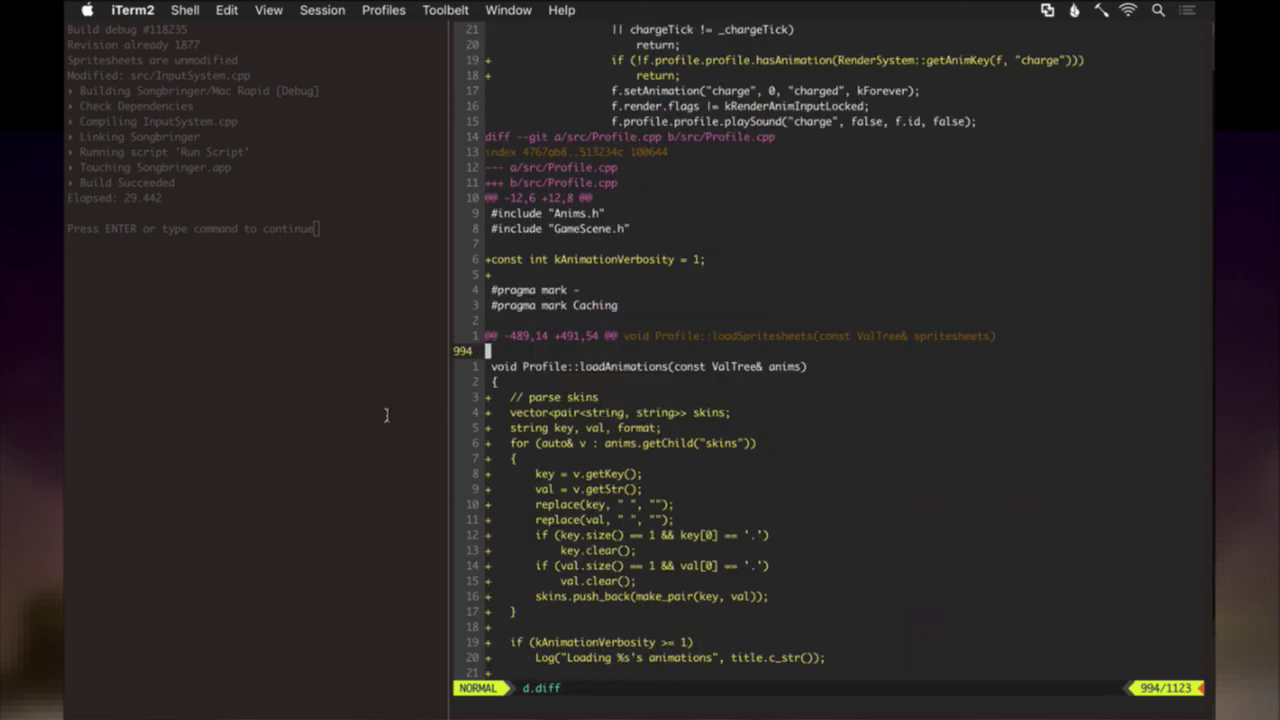
{"action": "key", "text": "j"}
{"action": "key", "text": "j"}
{"action": "key", "text": "j"}
{"action": "key", "text": "j"}
{"action": "key", "text": "j"}
{"action": "key", "text": "j"}
{"action": "key", "text": "j"}
{"action": "key", "text": "j"}
{"action": "key", "text": "j"}
{"action": "key", "text": "j"}
{"action": "key", "text": "j"}
{"action": "key", "text": "j"}
{"action": "key", "text": "j"}
{"action": "key", "text": "j"}
{"action": "key", "text": "j"}
{"action": "key", "text": "j"}
{"action": "key", "text": "j"}
{"action": "key", "text": "j"}
{"action": "key", "text": "j"}
{"action": "key", "text": "j"}
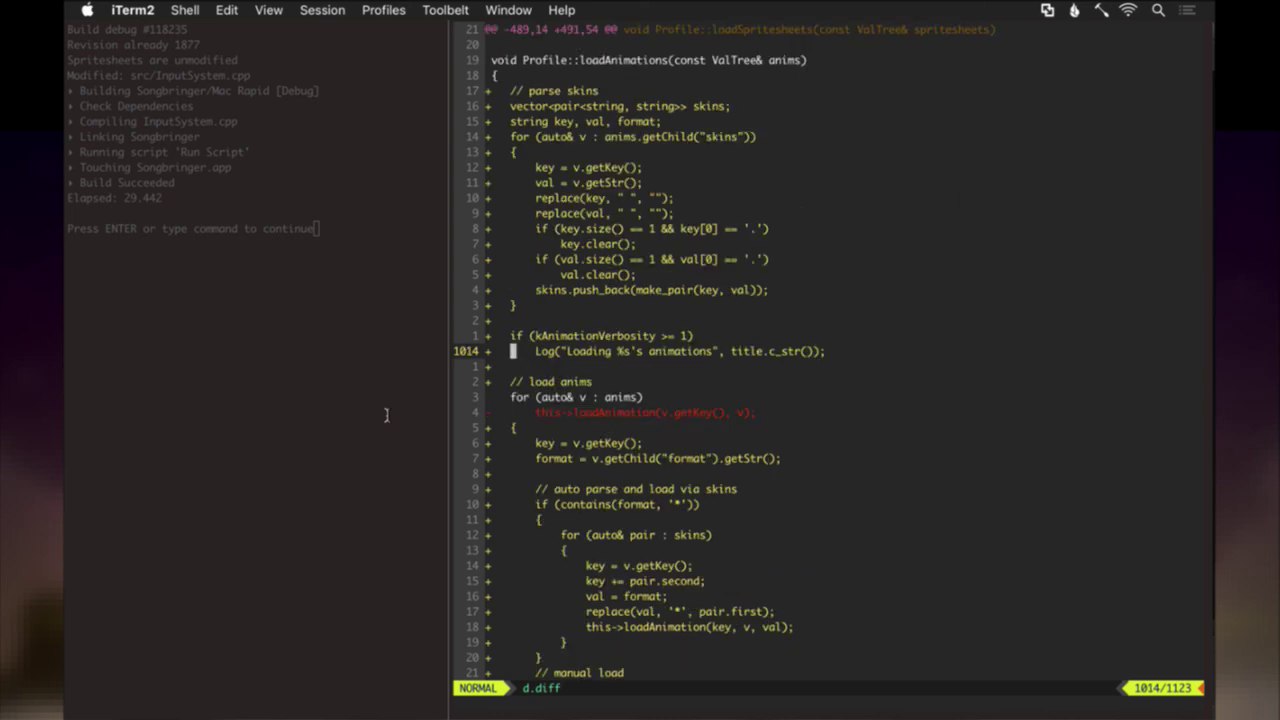
Review the InputSystem.cpp changes in useSword, covering the melee delay condition, the hp check and the charge animation check.
{"action": "key", "text": "k"}
{"action": "key", "text": "k"}
{"action": "key", "text": "k"}
{"action": "key", "text": "k"}
{"action": "key", "text": "k"}
{"action": "key", "text": "k"}
{"action": "key", "text": "k"}
{"action": "key", "text": "k"}
{"action": "key", "text": "k"}
{"action": "key", "text": "k"}
{"action": "key", "text": "k"}
{"action": "key", "text": "k"}
{"action": "key", "text": "k"}
{"action": "key", "text": "k"}
{"action": "key", "text": "k"}
{"action": "key", "text": "k"}
{"action": "key", "text": "k"}
{"action": "key", "text": "k"}
{"action": "key", "text": "k"}
{"action": "key", "text": "k"}
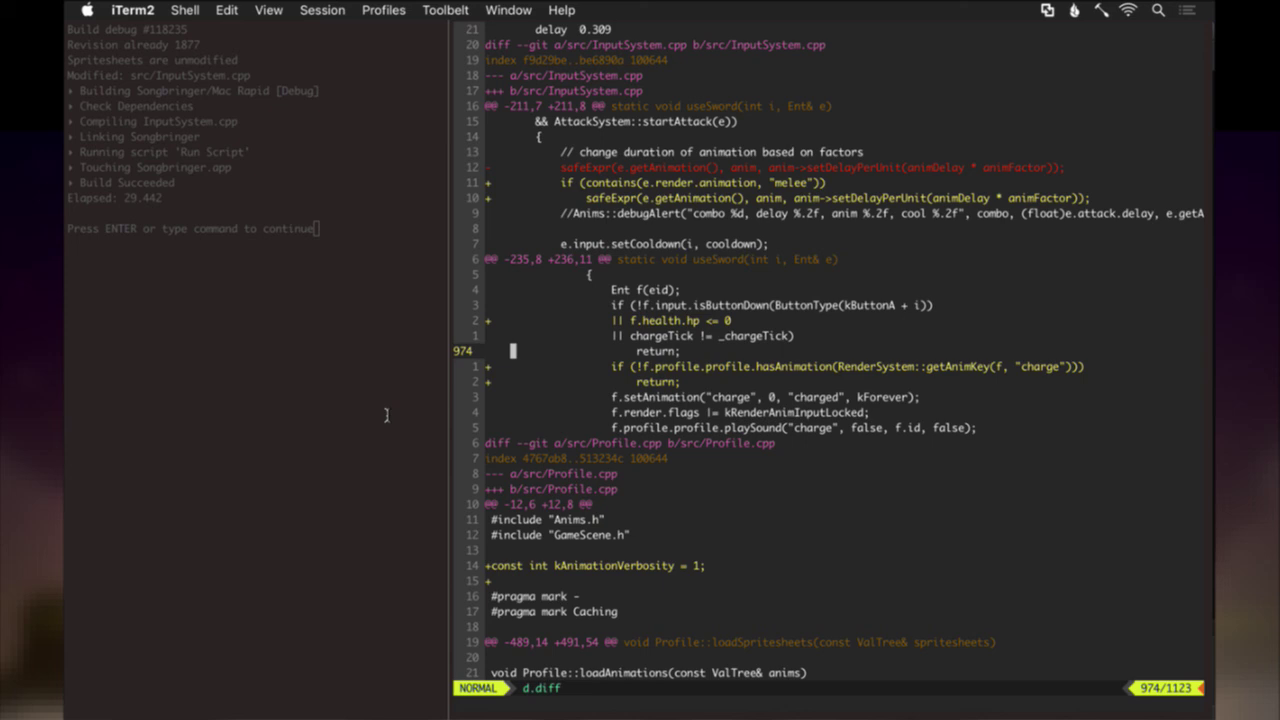
Go back down the diff to Profile::loadAnimations and re-examine how skins are parsed and animations are loaded.
{"action": "key", "text": "j"}
{"action": "key", "text": "j"}
{"action": "key", "text": "j"}
{"action": "key", "text": "j"}
{"action": "key", "text": "j"}
{"action": "key", "text": "j"}
{"action": "key", "text": "j"}
{"action": "key", "text": "j"}
{"action": "key", "text": "j"}
{"action": "key", "text": "j"}
{"action": "key", "text": "j"}
{"action": "key", "text": "j"}
{"action": "key", "text": "j"}
{"action": "key", "text": "j"}
{"action": "key", "text": "j"}
{"action": "key", "text": "j"}
{"action": "key", "text": "j"}
{"action": "key", "text": "j"}
{"action": "key", "text": "j"}
{"action": "key", "text": "j"}
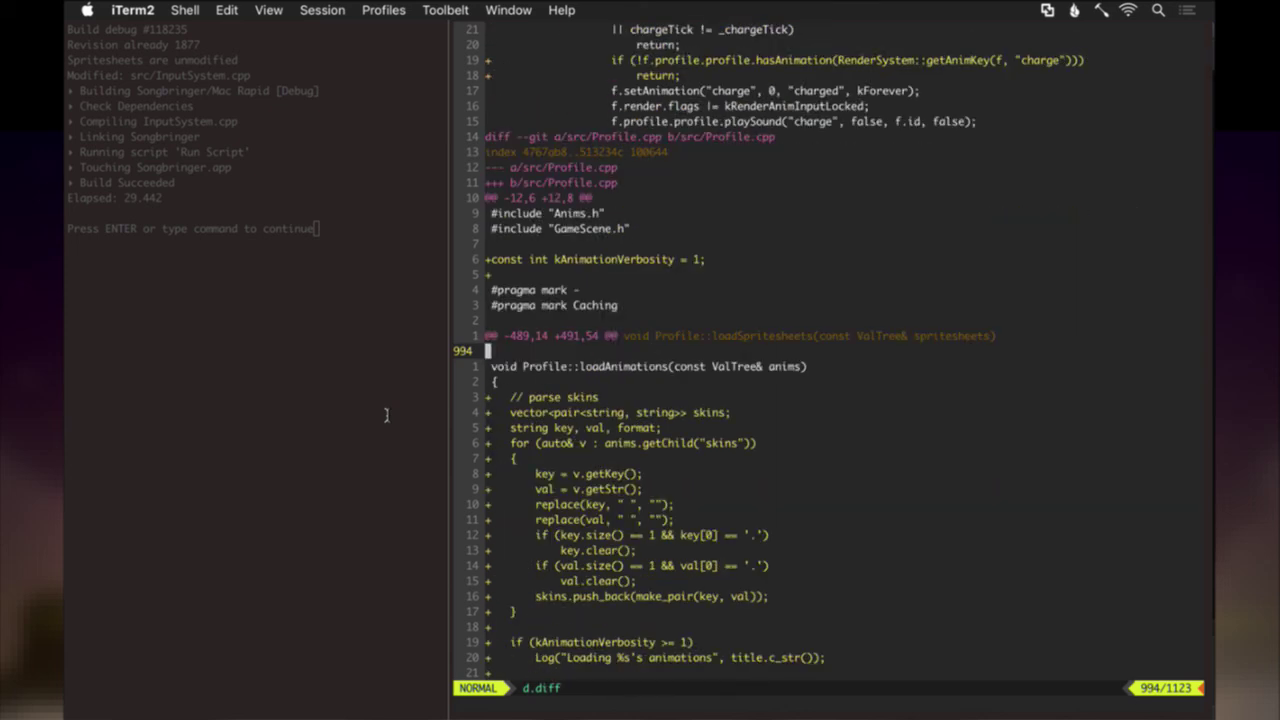
{"action": "key", "text": "j"}
{"action": "key", "text": "j"}
{"action": "key", "text": "j"}
{"action": "key", "text": "j"}
{"action": "key", "text": "j"}
{"action": "key", "text": "j"}
{"action": "key", "text": "j"}
{"action": "key", "text": "j"}
{"action": "key", "text": "j"}
{"action": "key", "text": "j"}
{"action": "key", "text": "j"}
{"action": "key", "text": "j"}
{"action": "key", "text": "j"}
{"action": "key", "text": "j"}
{"action": "key", "text": "j"}
{"action": "key", "text": "j"}
{"action": "key", "text": "j"}
{"action": "key", "text": "j"}
{"action": "key", "text": "j"}
{"action": "key", "text": "j"}
Close the d.diff buffer and open src/Profile.cpp at the loadAnimations function.
{"action": "type", "text": ":bd"}
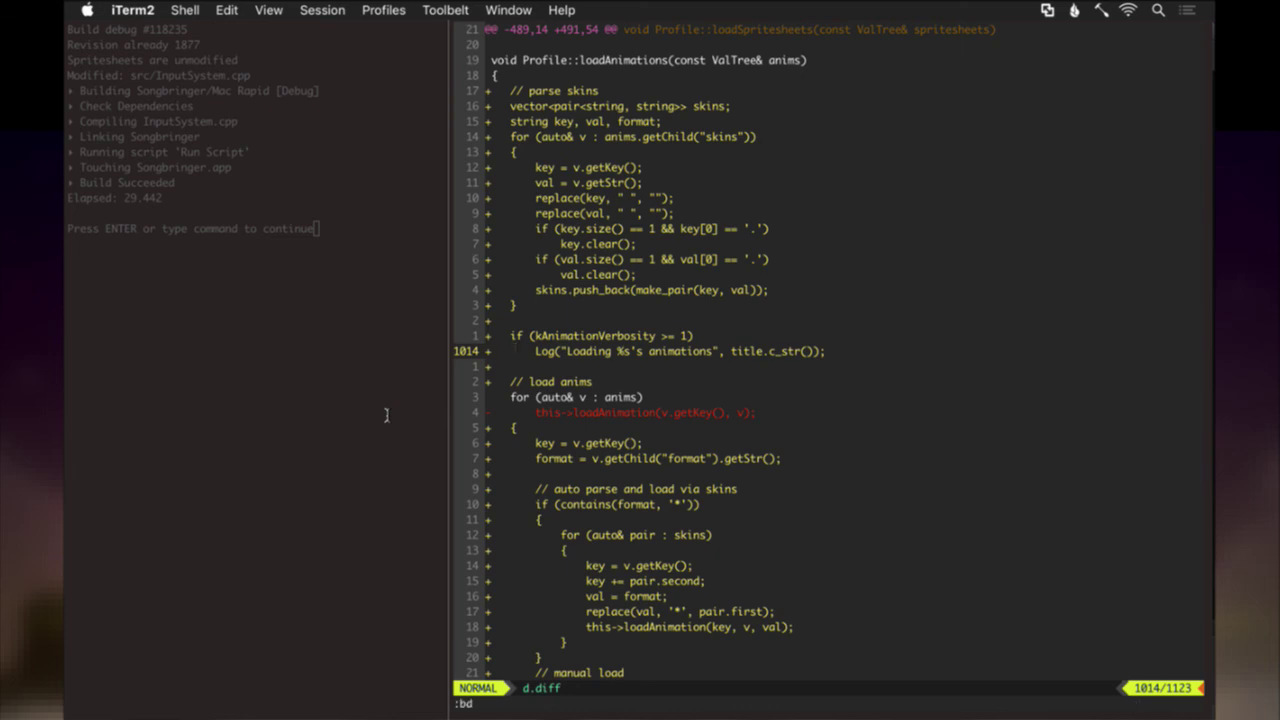
{"action": "key", "text": "Return"}
{"action": "type", "text": "gtprog"}
{"action": "key", "text": "BackSpace"}
{"action": "type", "text": "fi"}
{"action": "key", "text": "Up"}
{"action": "key", "text": "Up"}
{"action": "key", "text": "Return"}
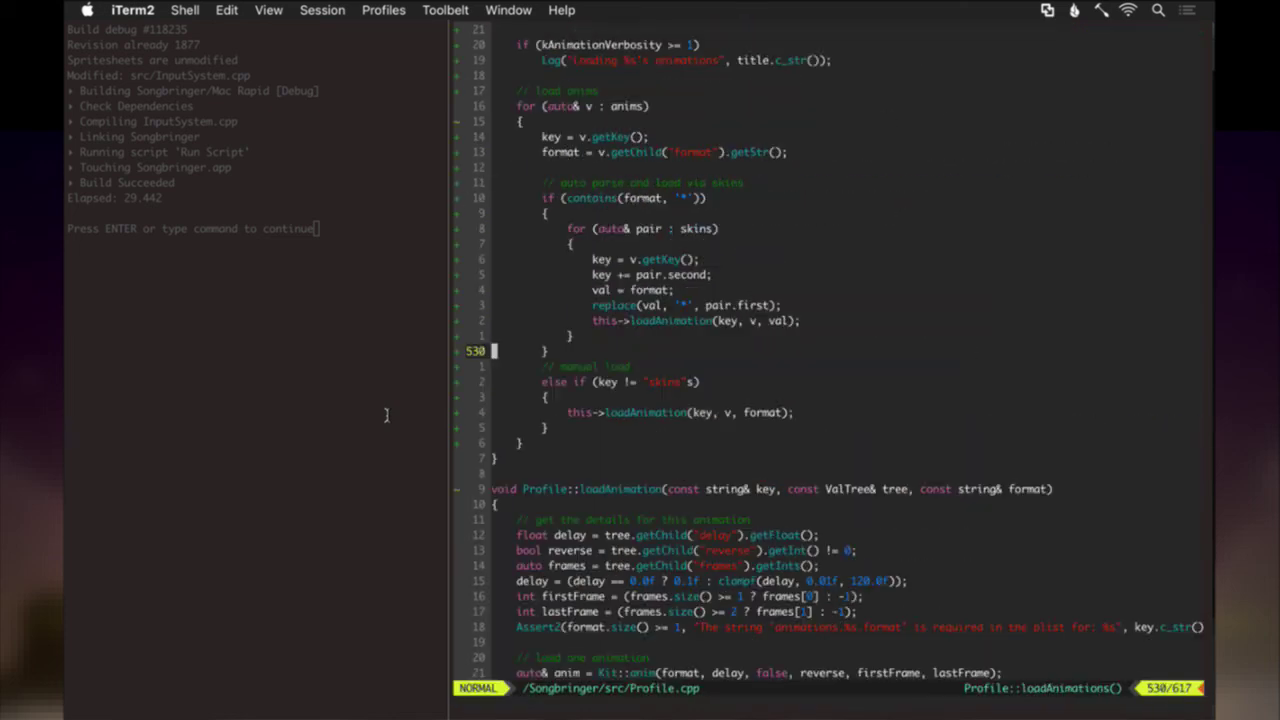
Set the kAnimationVerbosity constant near the start of src/Profile.cpp to 0 and save the file.
{"action": "key", "text": "g"}
{"action": "key", "text": "g"}
{"action": "key", "text": "j"}
{"action": "key", "text": "j"}
{"action": "key", "text": "j"}
{"action": "key", "text": "j"}
{"action": "key", "text": "j"}
{"action": "key", "text": "j"}
{"action": "key", "text": "j"}
{"action": "key", "text": "j"}
{"action": "key", "text": "j"}
{"action": "key", "text": "j"}
{"action": "key", "text": "j"}
{"action": "key", "text": "j"}
{"action": "key", "text": "j"}
{"action": "key", "text": "j"}
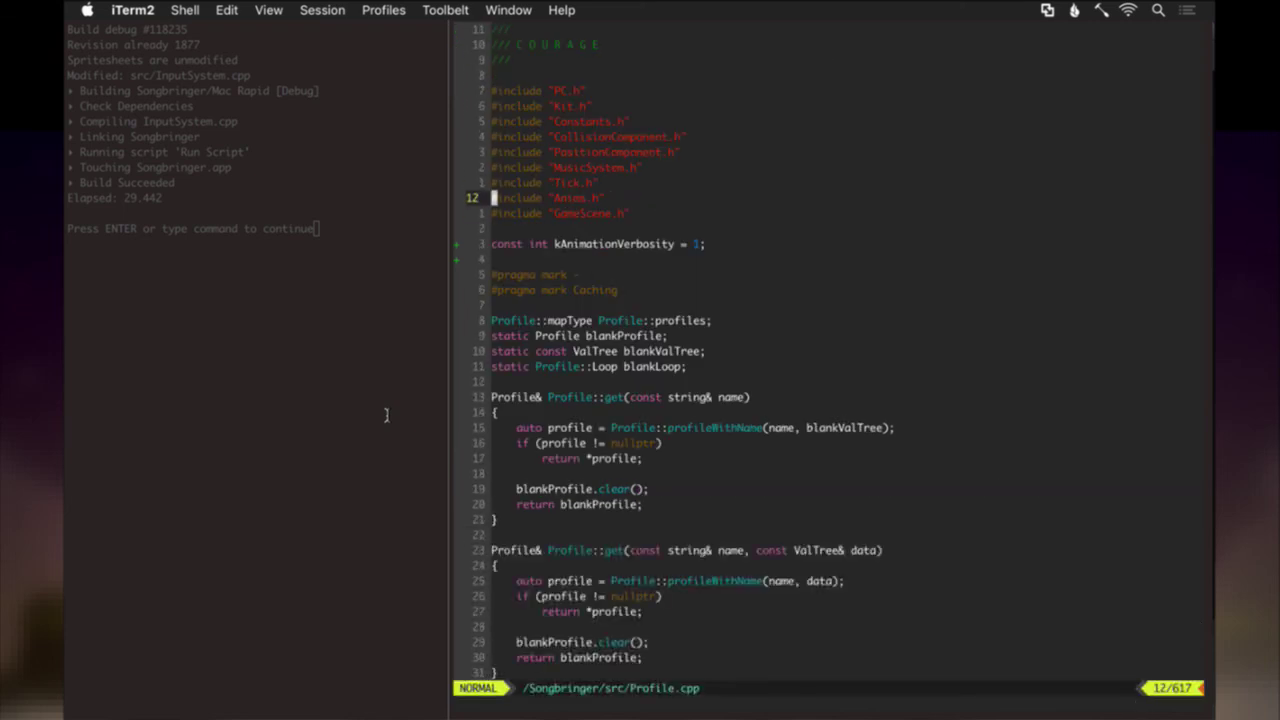
{"action": "key", "text": "A"}
{"action": "key", "text": "BackSpace"}
{"action": "key", "text": "BackSpace"}
{"action": "type", "text": "0"}
{"action": "key", "text": "Escape"}
{"action": "type", "text": ":w"}
{"action": "key", "text": "Return"}
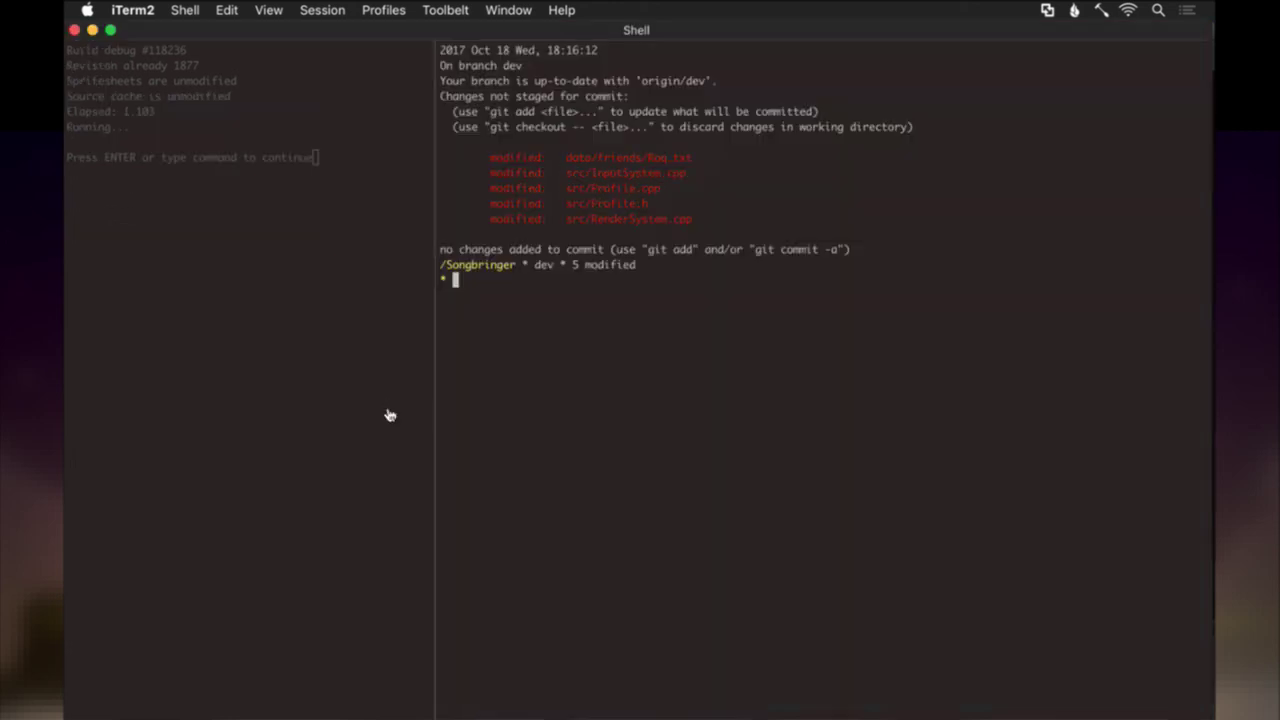
Check the Songbringer repository's git status and start a commit of src/Profile.*.
{"action": "type", "text": "gs"}
{"action": "key", "text": "Return"}
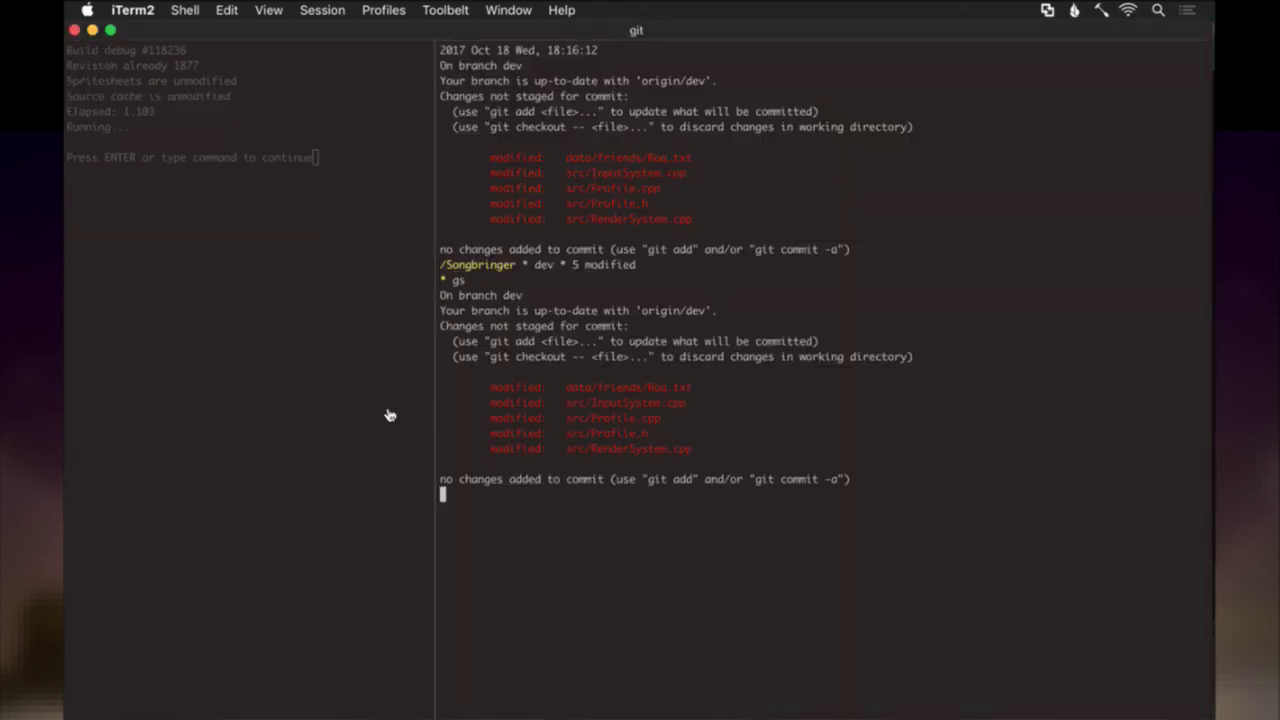
{"action": "type", "text": "git commit src/Profile"}
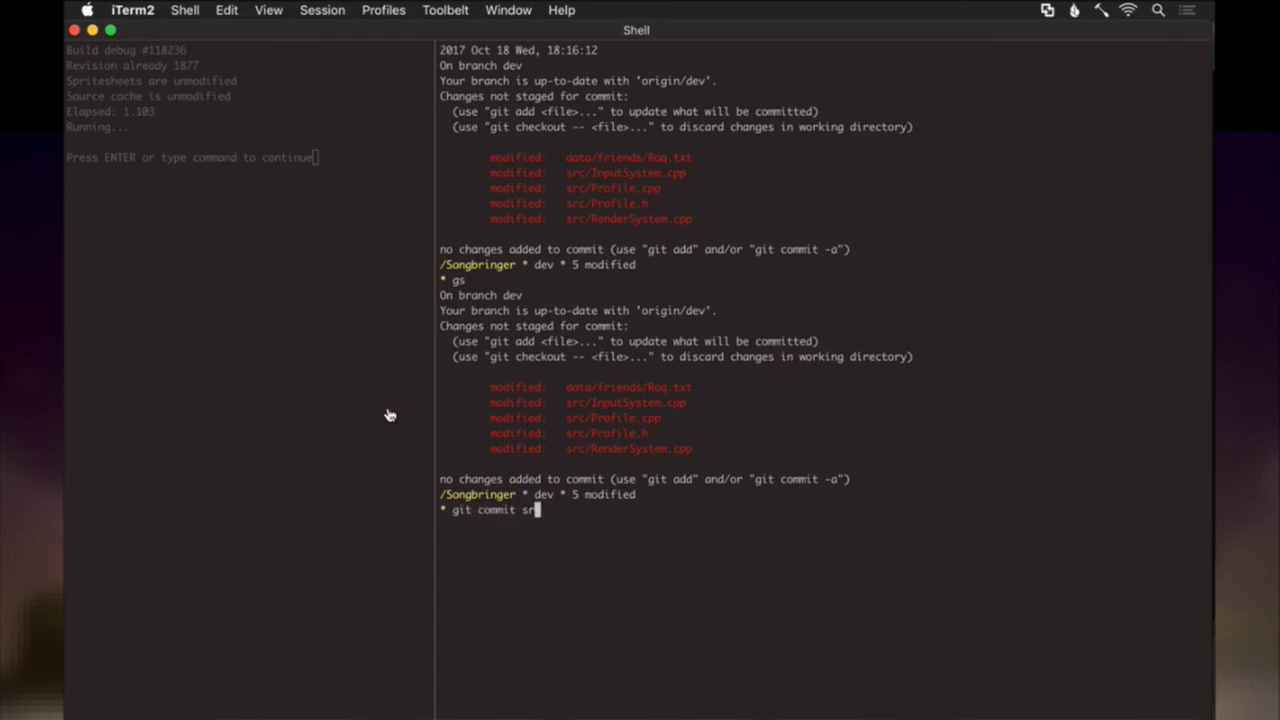
{"action": "type", "text": ".*"}
{"action": "key", "text": "Return"}
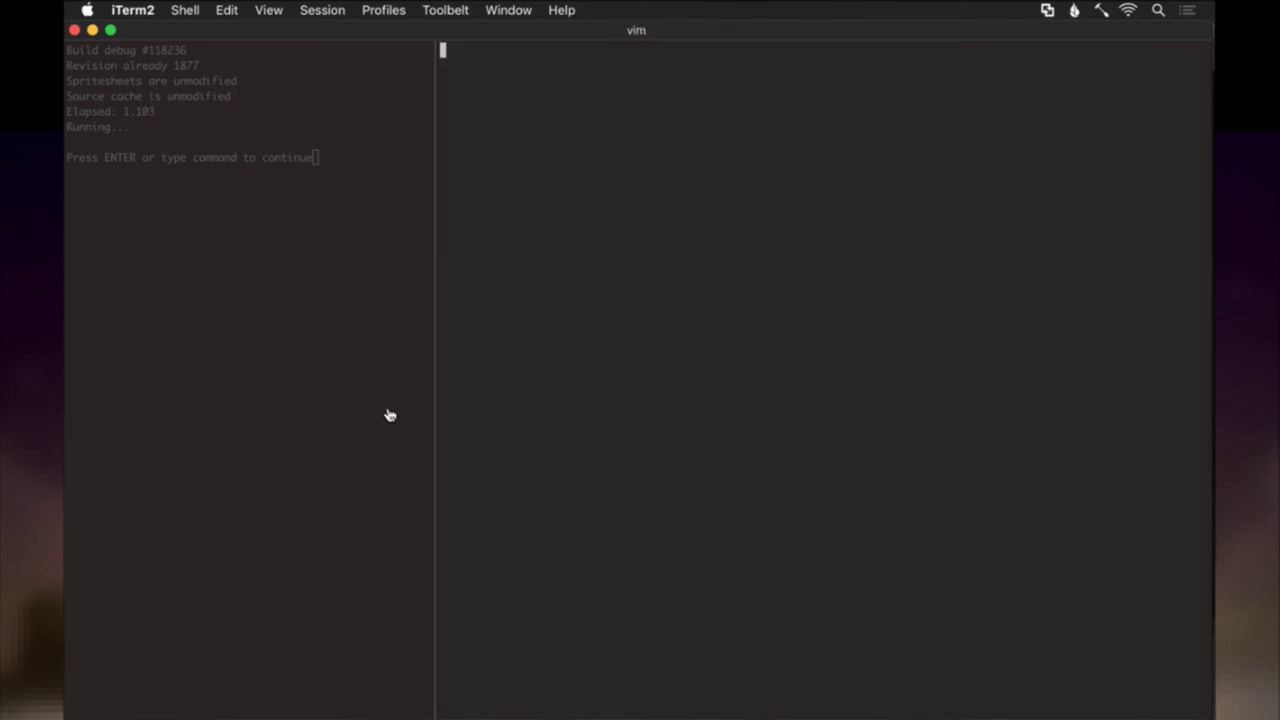
Commit with the message "Make a way to load Profile animations with a list of possible skin suffixes" and push it.
{"action": "type", "text": "i"}
{"action": "type", "text": "Add"}
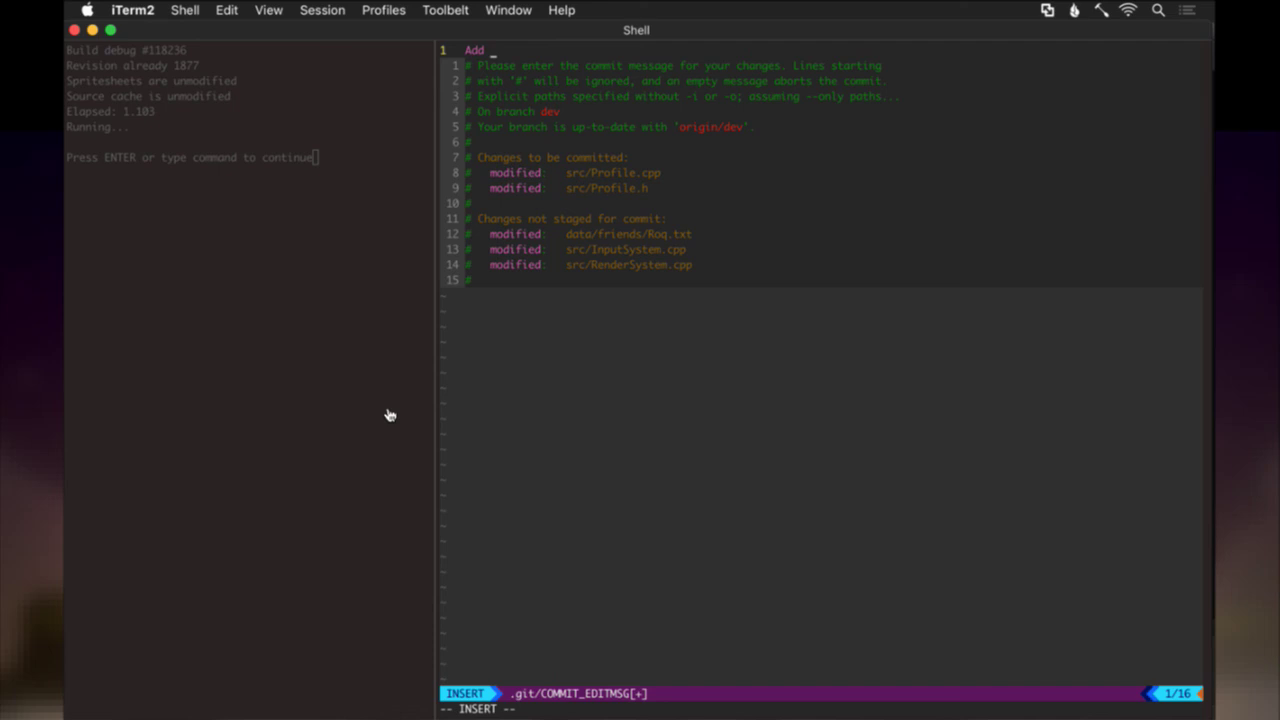
{"action": "key", "text": "BackSpace"}
{"action": "key", "text": "BackSpace"}
{"action": "key", "text": "BackSpace"}
{"action": "key", "text": "BackSpace"}
{"action": "type", "text": "Make a"}
{"action": "type", "text": " way to looo"}
{"action": "type", "text": "profiles"}
{"action": "key", "text": "BackSpace"}
{"action": "key", "text": "BackSpace"}
{"action": "key", "text": "BackSpace"}
{"action": "key", "text": "BackSpace"}
{"action": "key", "text": "BackSpace"}
{"action": "key", "text": "BackSpace"}
{"action": "key", "text": "BackSpace"}
{"action": "key", "text": "BackSpace"}
{"action": "type", "text": "Profile"}
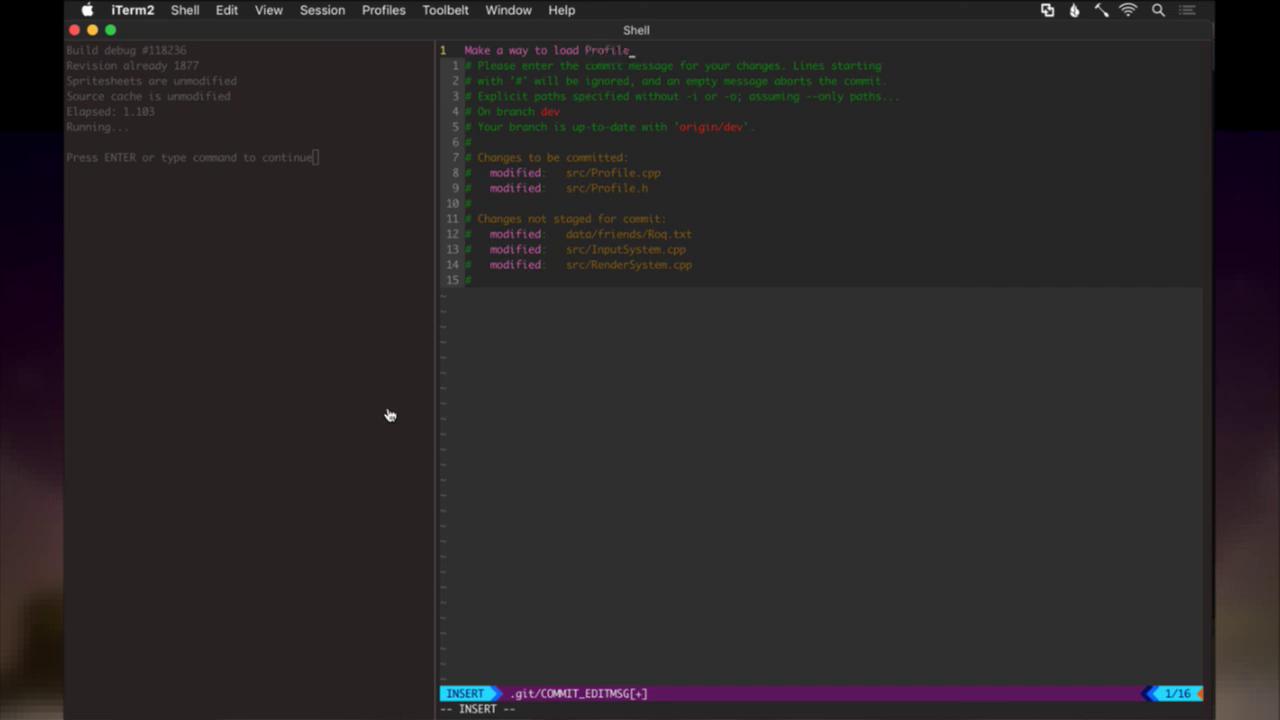
{"action": "type", "text": " animations with a list of possible"}
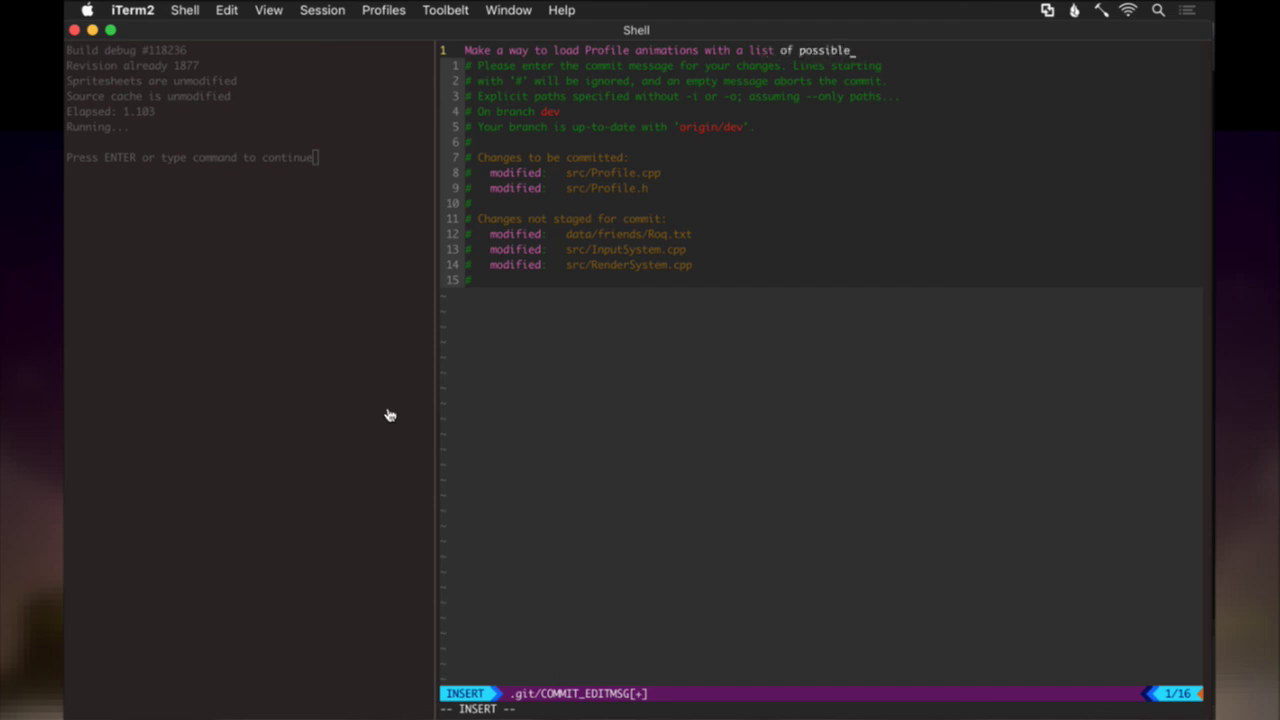
{"action": "type", "text": " suff"}
{"action": "key", "text": "BackSpace"}
{"action": "key", "text": "BackSpace"}
{"action": "key", "text": "BackSpace"}
{"action": "type", "text": "kin suffixes"}
{"action": "key", "text": "Escape"}
{"action": "type", "text": ":wq"}
{"action": "key", "text": "Return"}
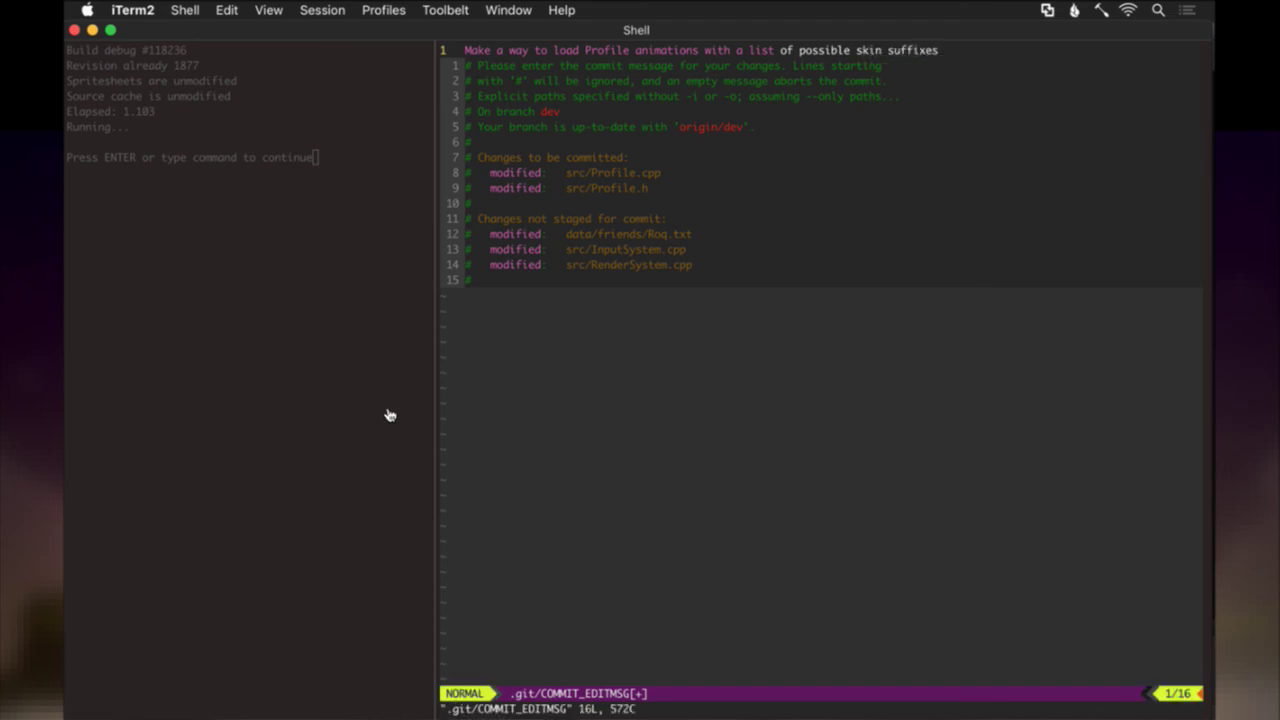
{"action": "type", "text": "gp"}
{"action": "key", "text": "Return"}
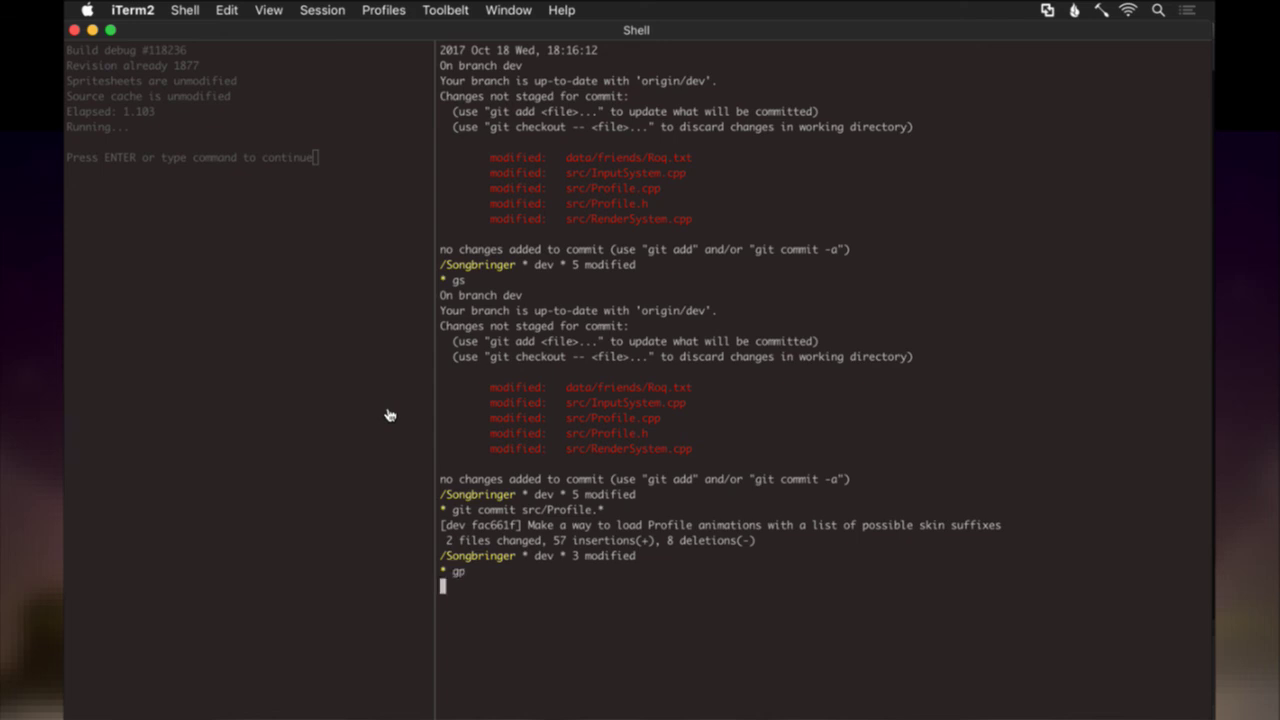
Switch to SourceTree and examine the Profile.h changes in the newest commit about loading Profile animations.
{"action": "key", "text": "super+Tab"}
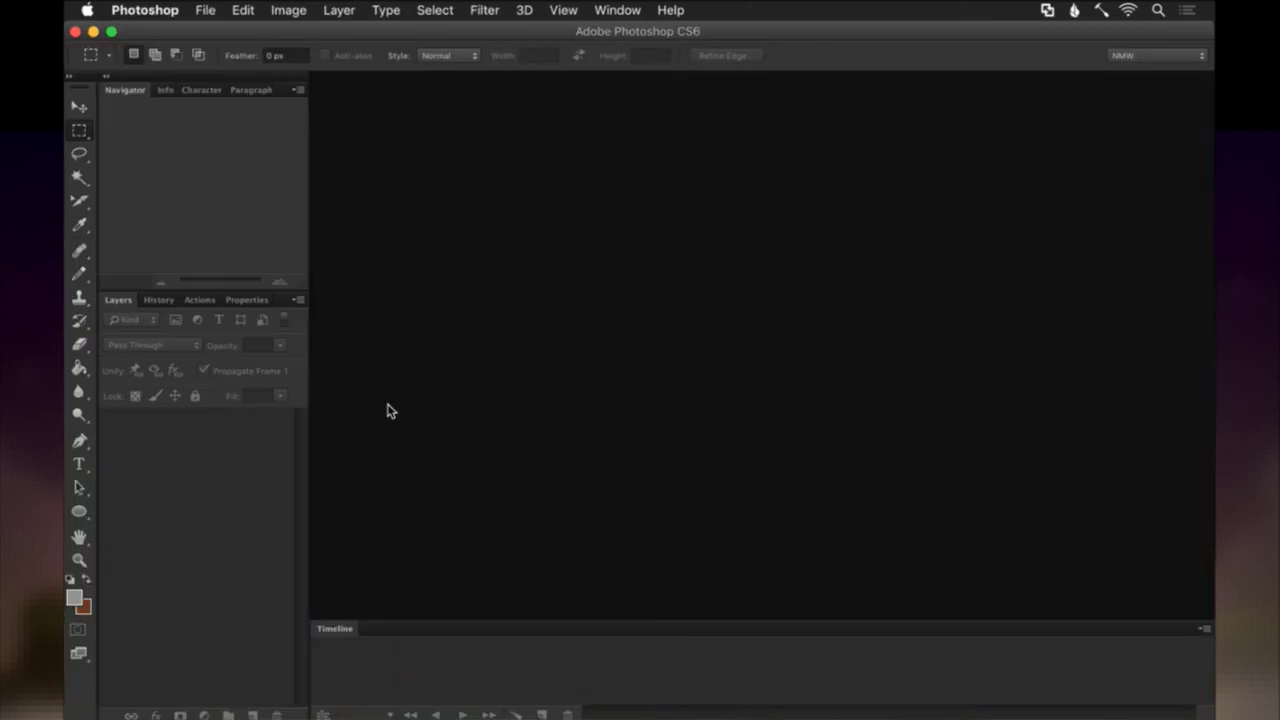
{"action": "key", "text": "F4"}
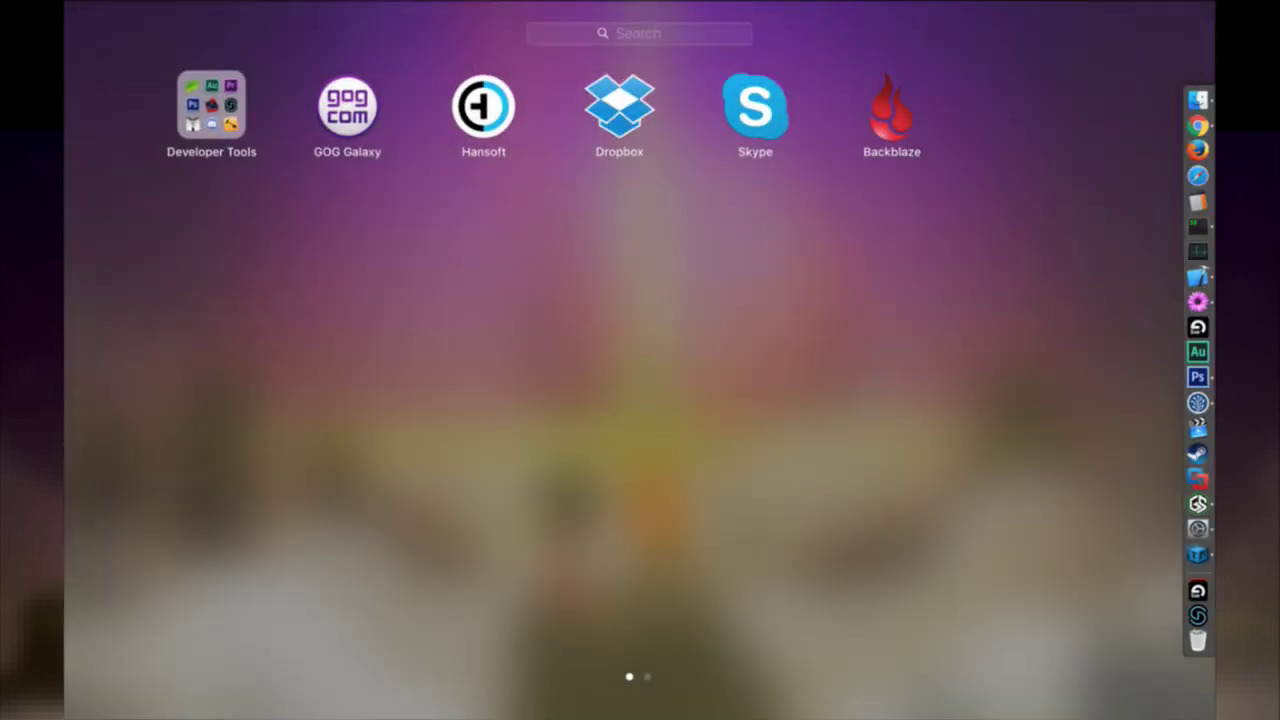
{"action": "left_click", "coordinate": [1205, 402]}
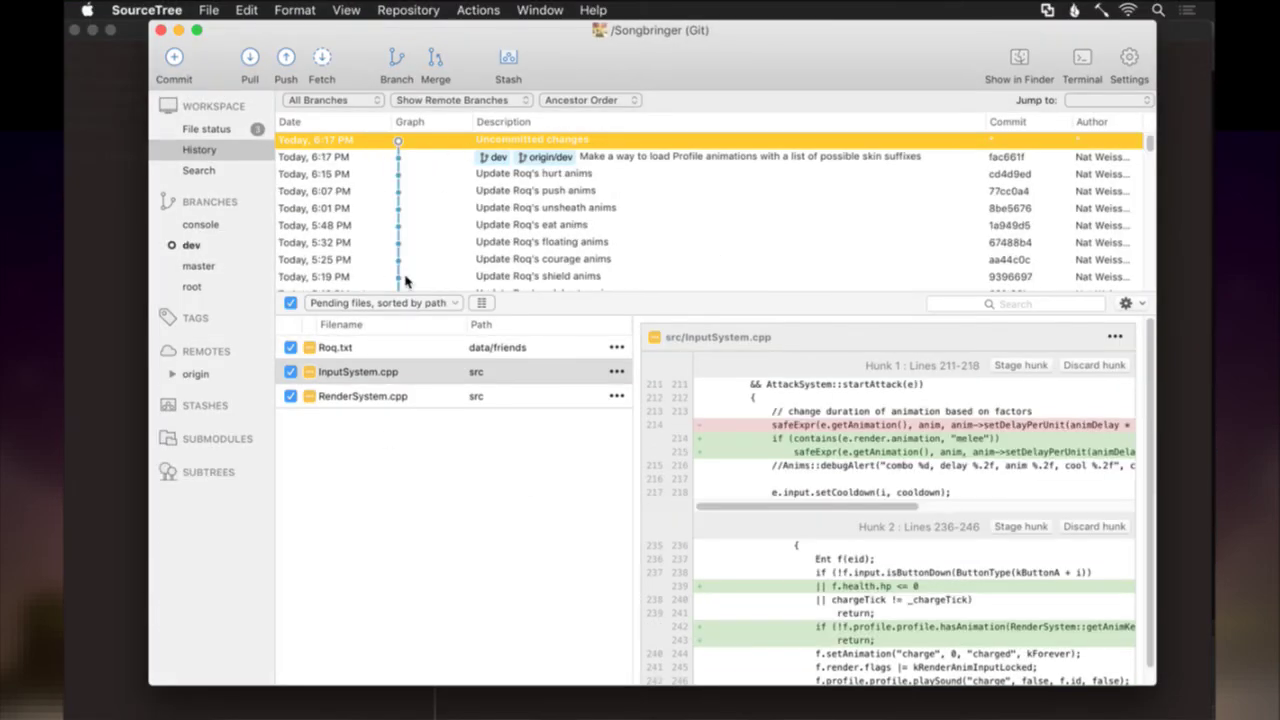
{"action": "left_click", "coordinate": [605, 156]}
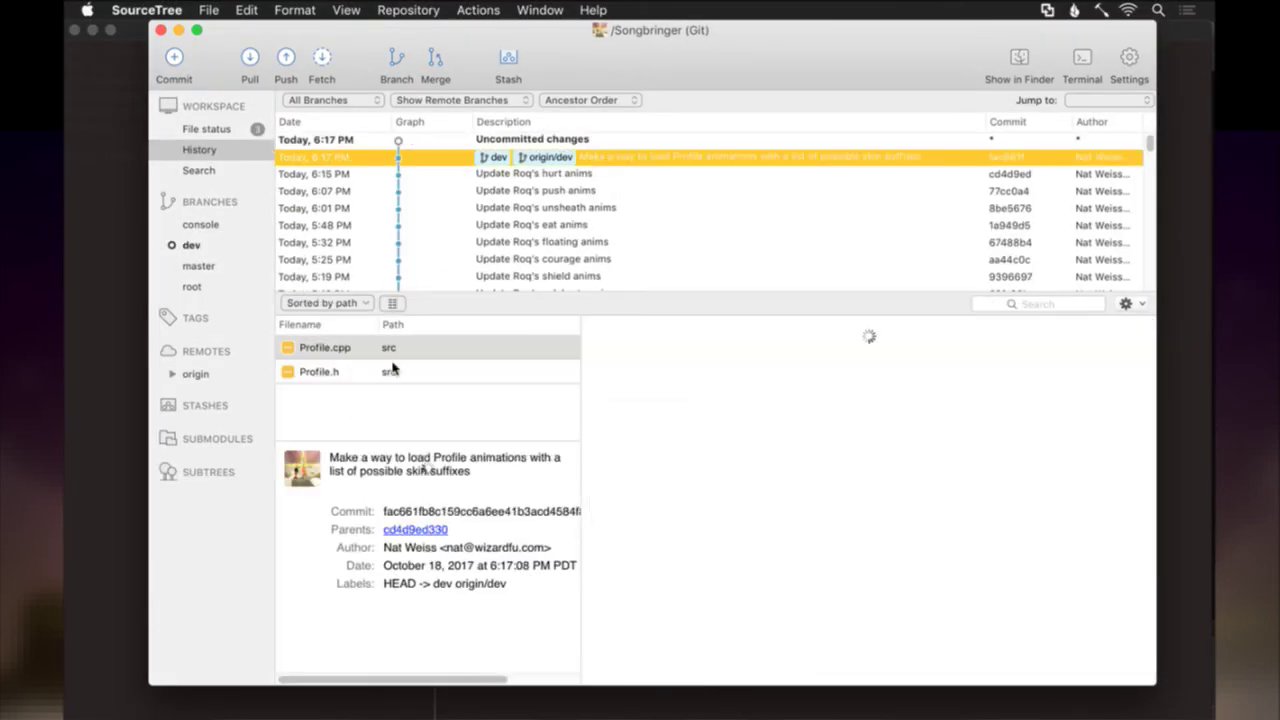
{"action": "left_click", "coordinate": [369, 378]}
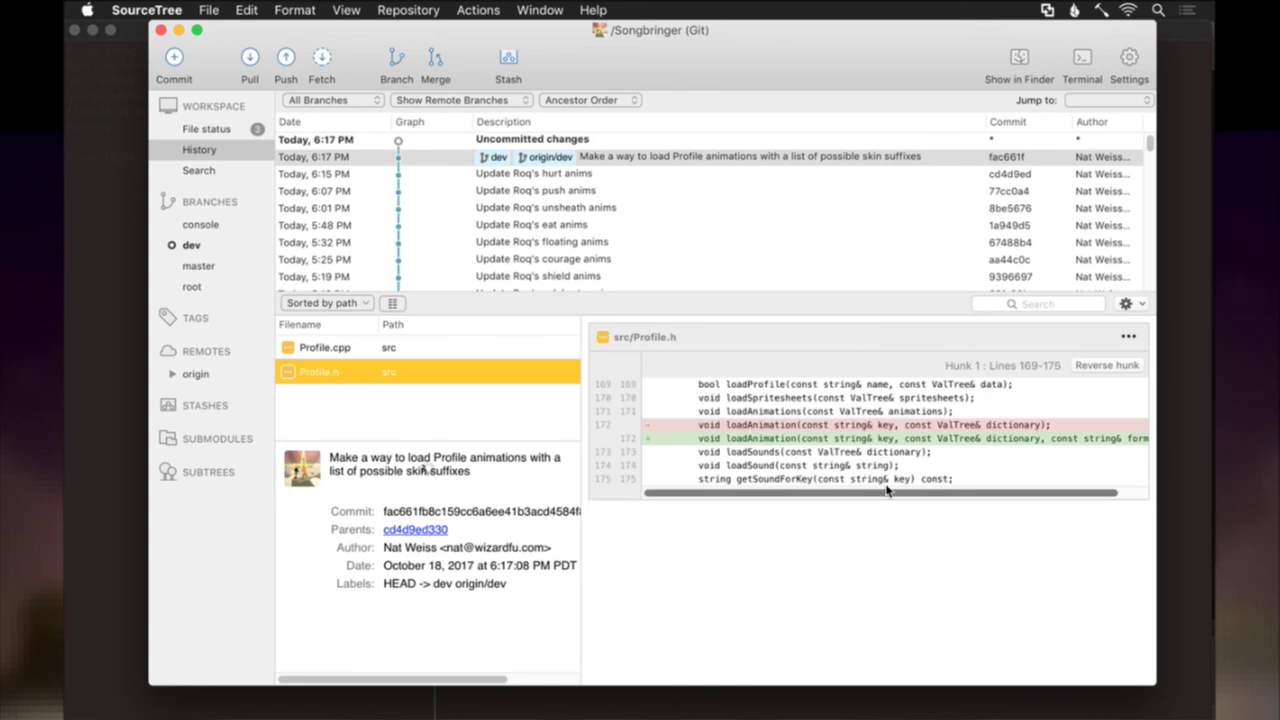
{"action": "scroll", "coordinate": [896, 500], "scroll_direction": "right", "scroll_amount": 2}
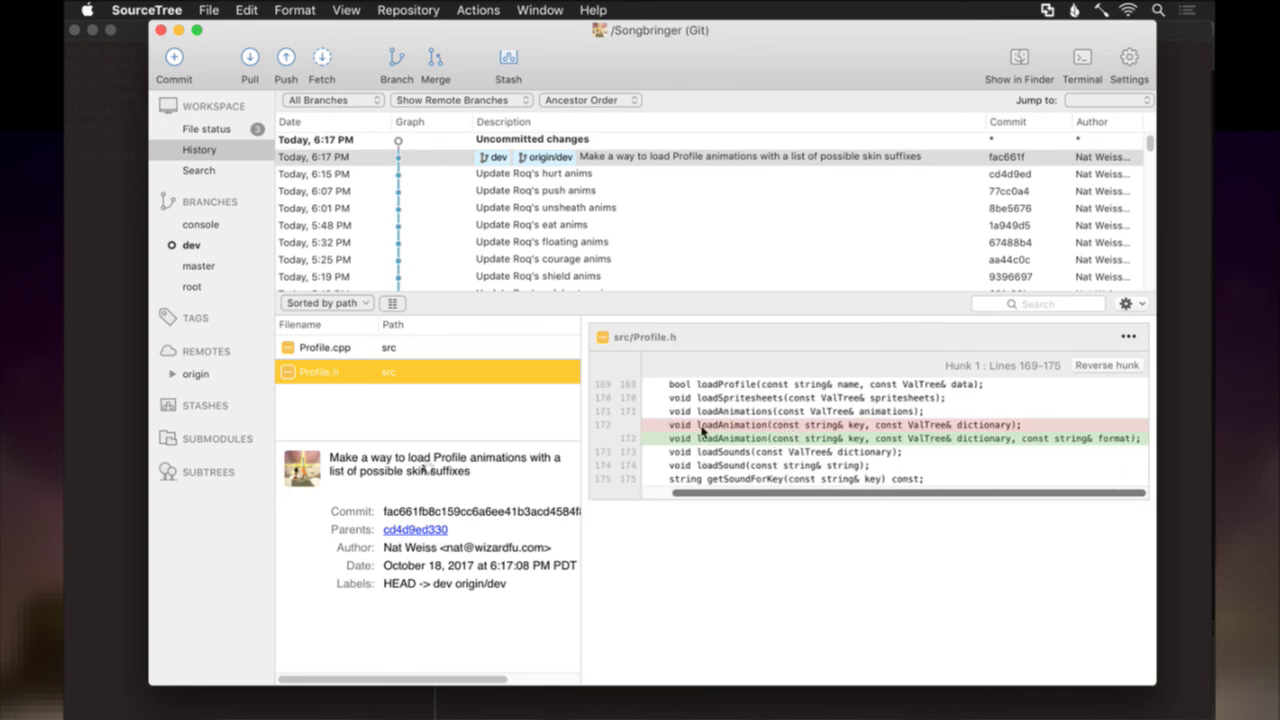
Review the commit's Profile.cpp changes, focusing on how Profile::loadAnimations parses the skins.
{"action": "left_click", "coordinate": [388, 347]}
{"action": "scroll", "coordinate": [748, 497], "scroll_direction": "down", "scroll_amount": 5}
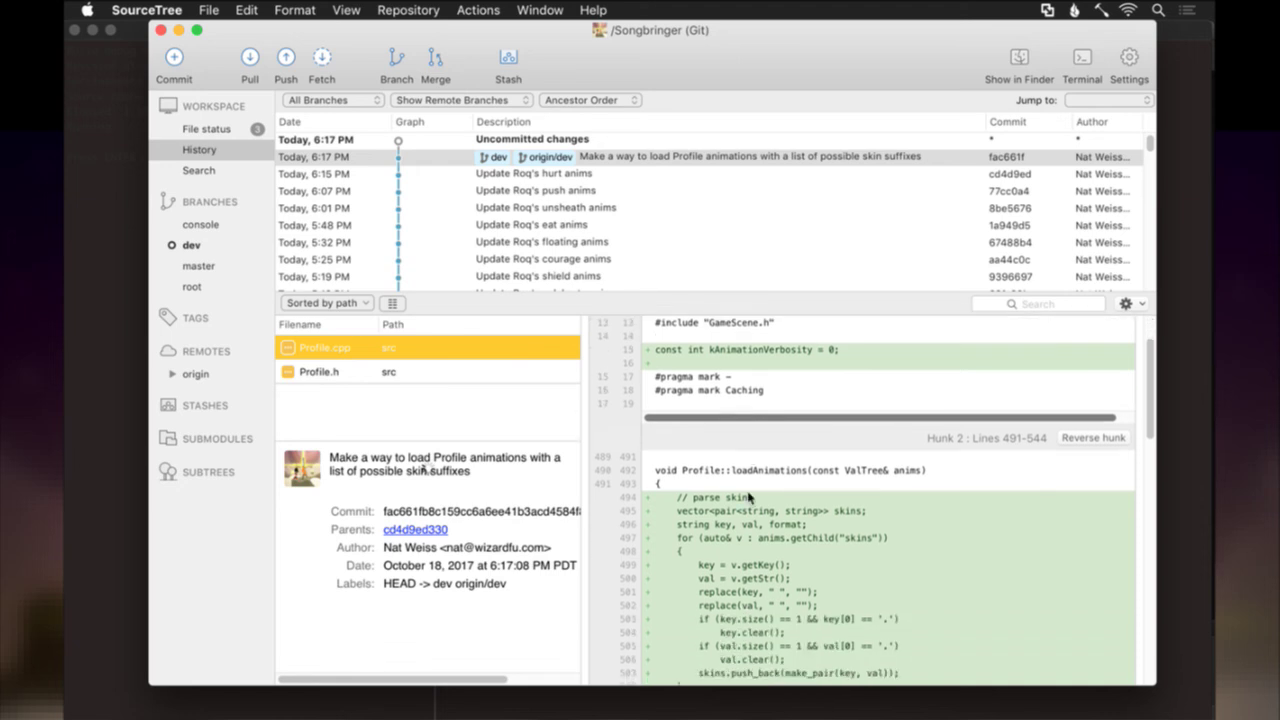
{"action": "scroll", "coordinate": [748, 497], "scroll_direction": "down", "scroll_amount": 10}
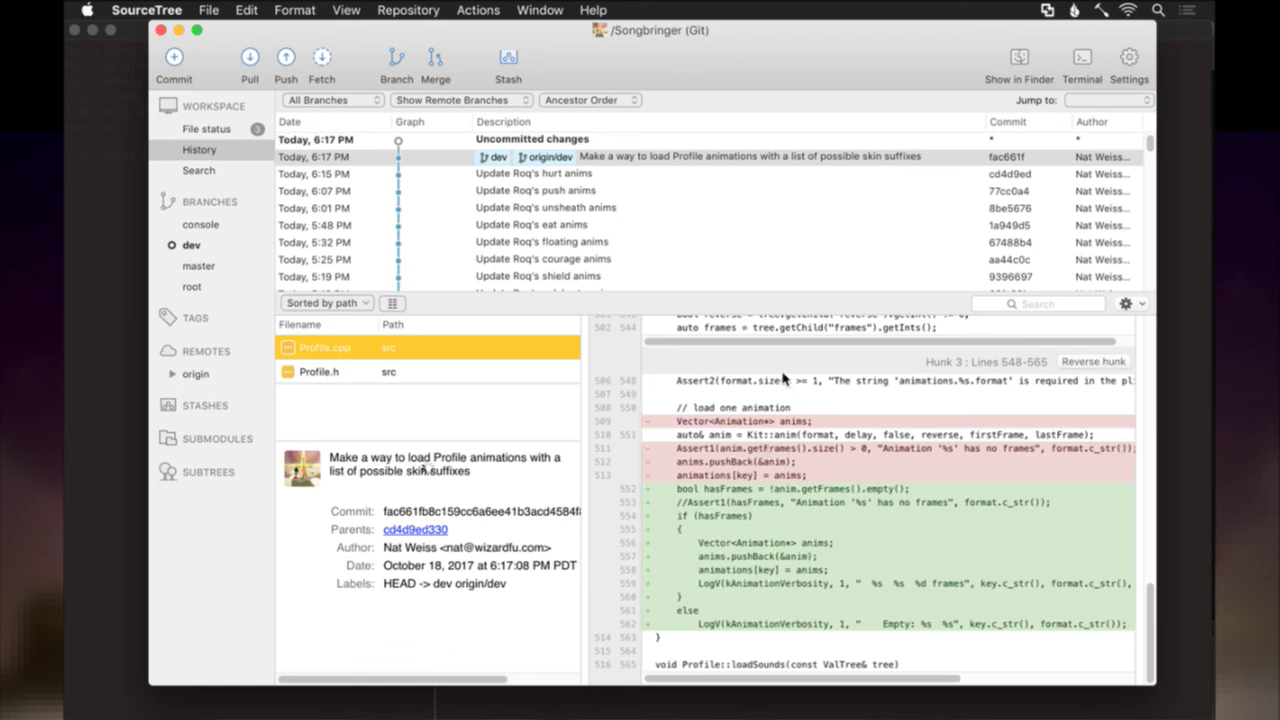
{"action": "scroll", "coordinate": [795, 390], "scroll_direction": "up", "scroll_amount": 5}
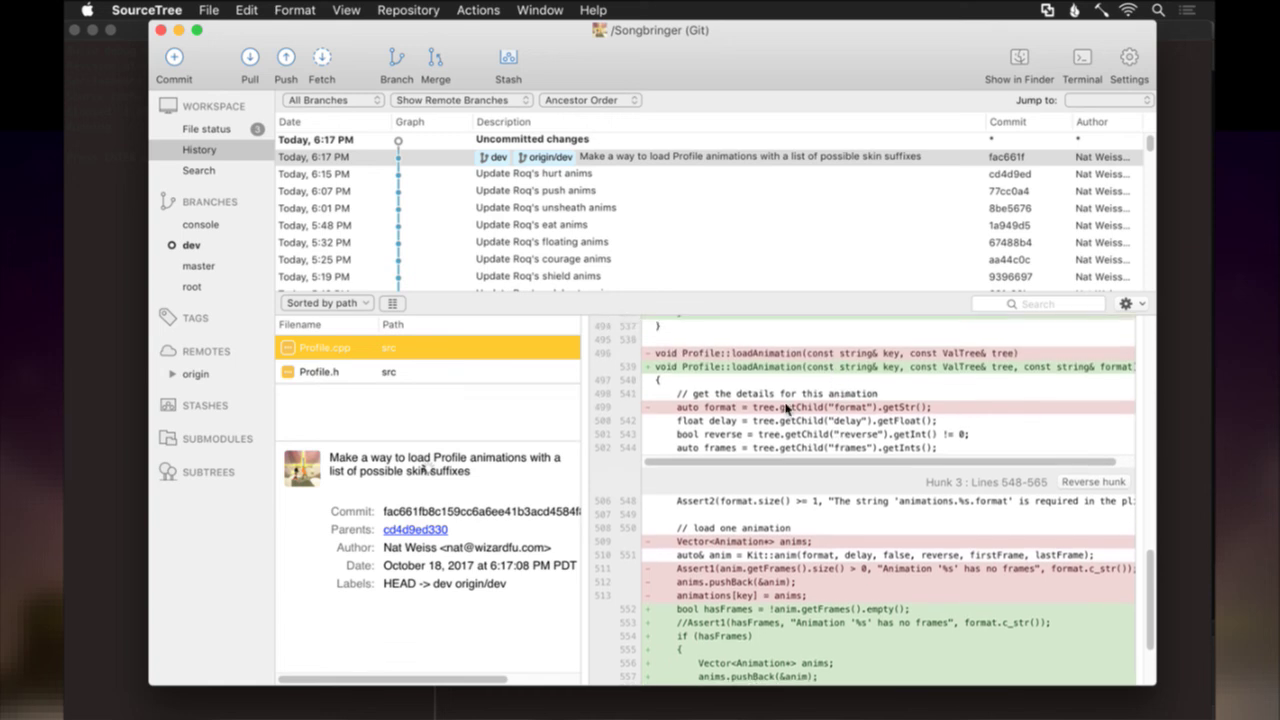
{"action": "scroll", "coordinate": [786, 408], "scroll_direction": "up", "scroll_amount": 15}
{"action": "scroll", "coordinate": [788, 406], "scroll_direction": "up", "scroll_amount": 1}
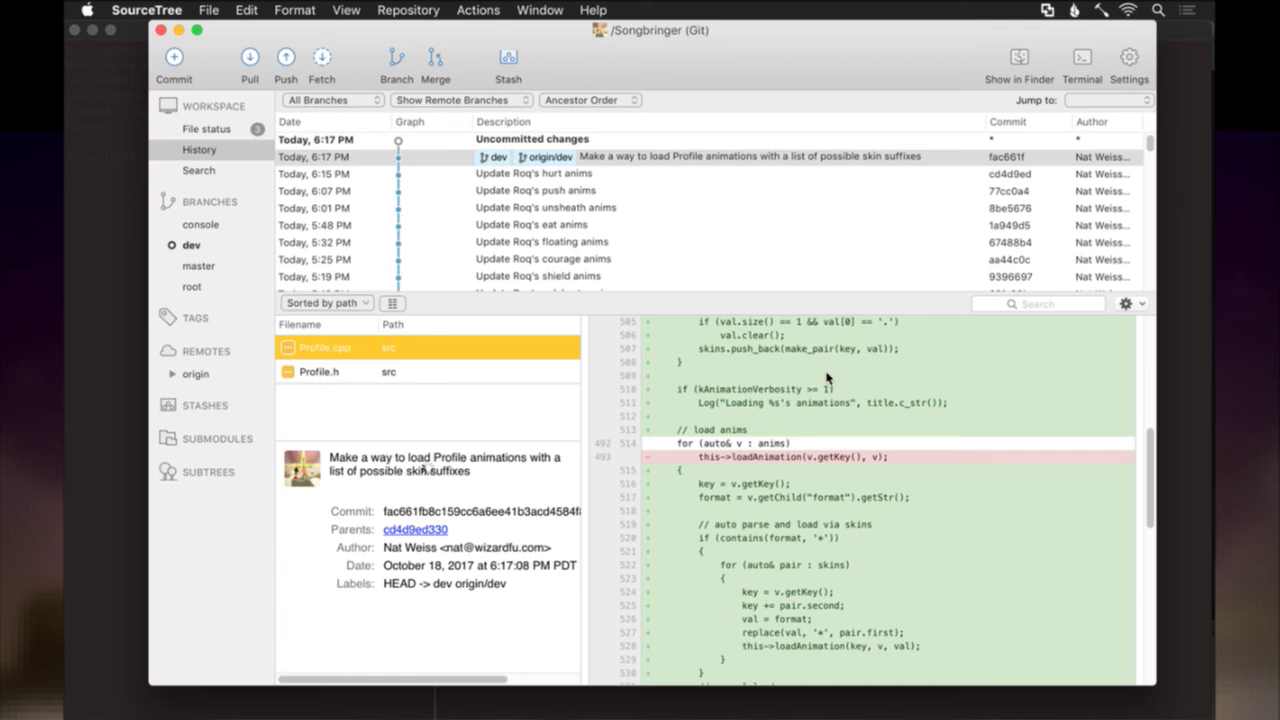
{"action": "left_click_drag", "start_coordinate": [1152, 488], "coordinate": [1138, 432]}
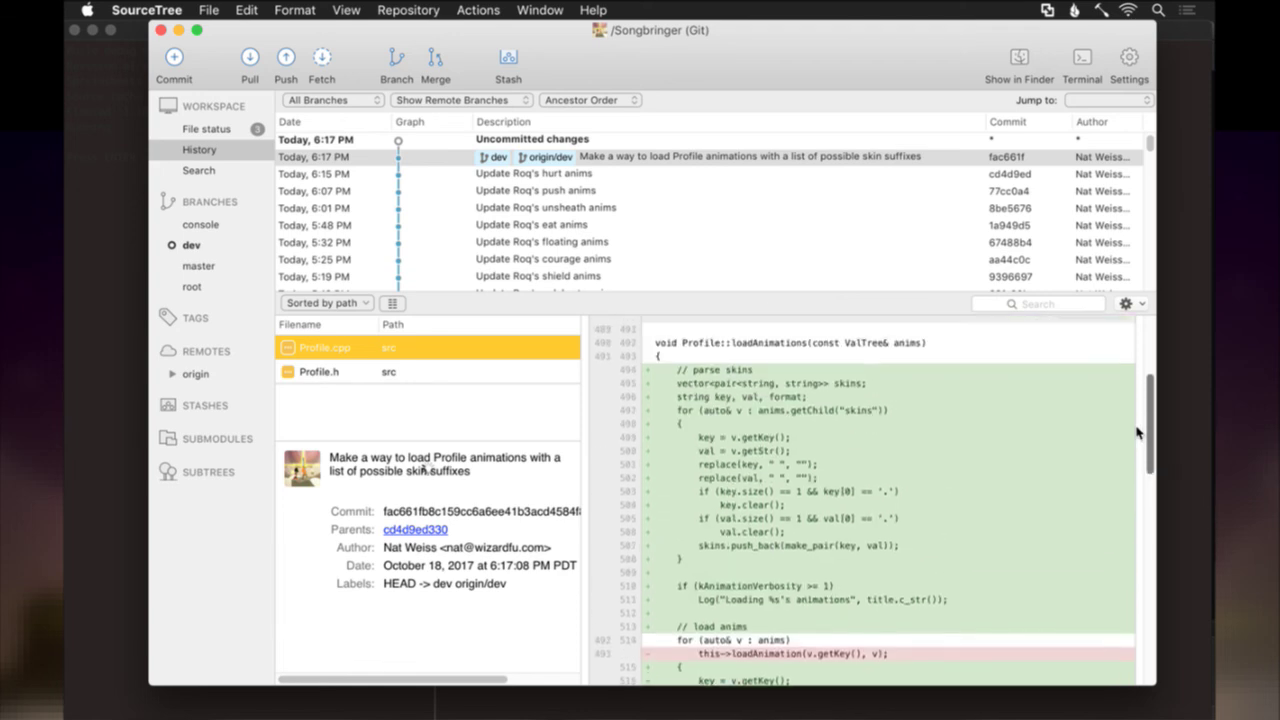
{"action": "scroll", "coordinate": [1137, 432], "scroll_direction": "down", "scroll_amount": 1}
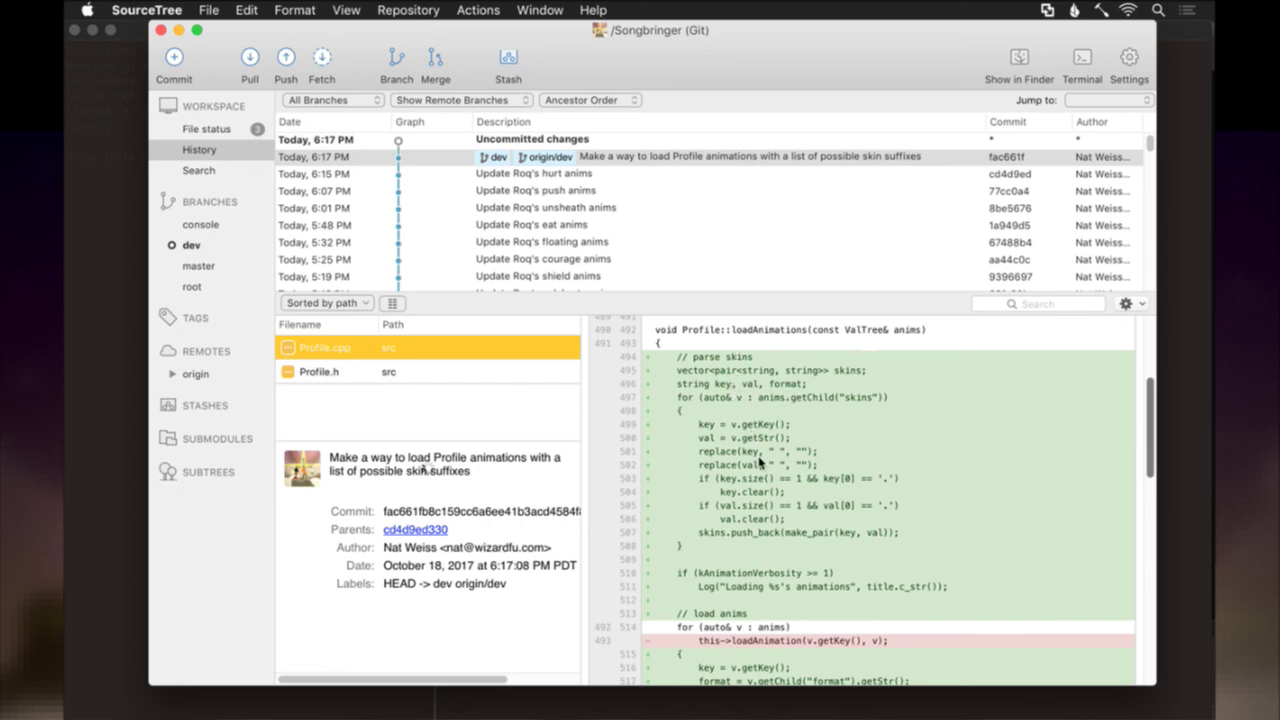
Examine the commit's skin-based and manual animation loading, then the hasFrames check in Profile::loadAnimation.
{"action": "left_click_drag", "start_coordinate": [1151, 417], "coordinate": [1124, 500]}
{"action": "scroll", "coordinate": [1124, 500], "scroll_direction": "down", "scroll_amount": 2}
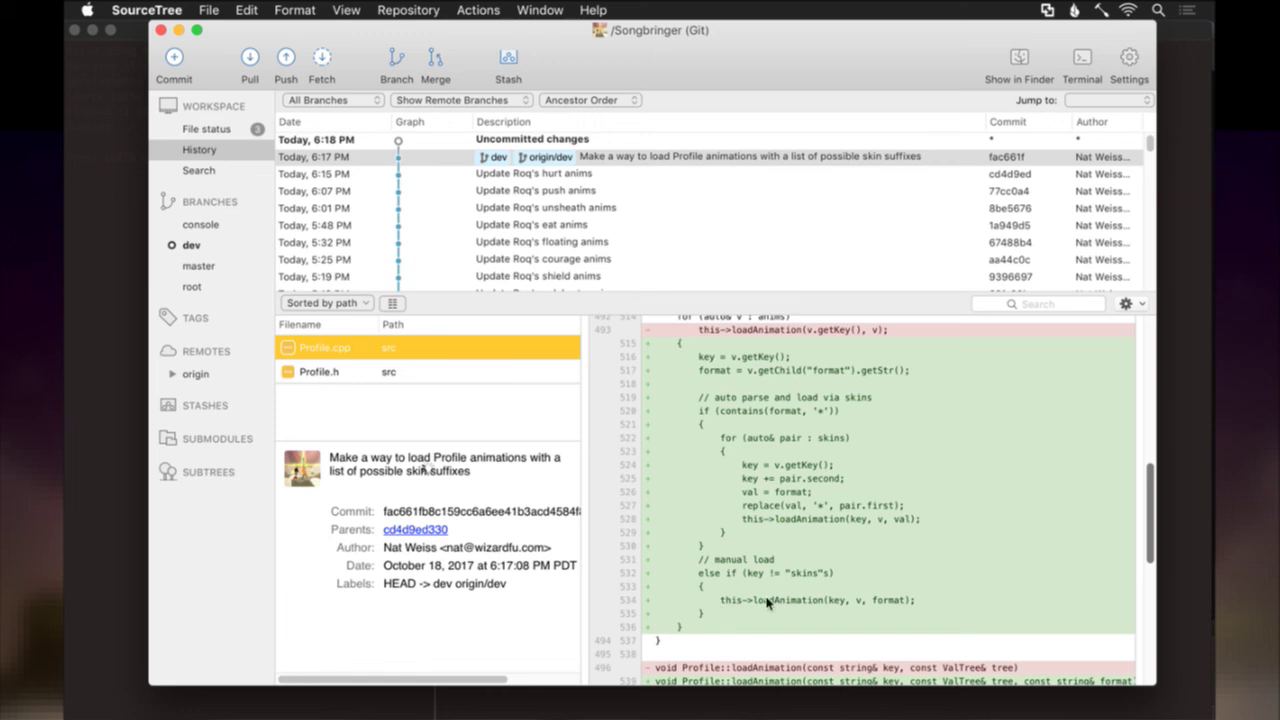
{"action": "scroll", "coordinate": [805, 598], "scroll_direction": "down", "scroll_amount": 3}
{"action": "scroll", "coordinate": [800, 598], "scroll_direction": "down", "scroll_amount": 3}
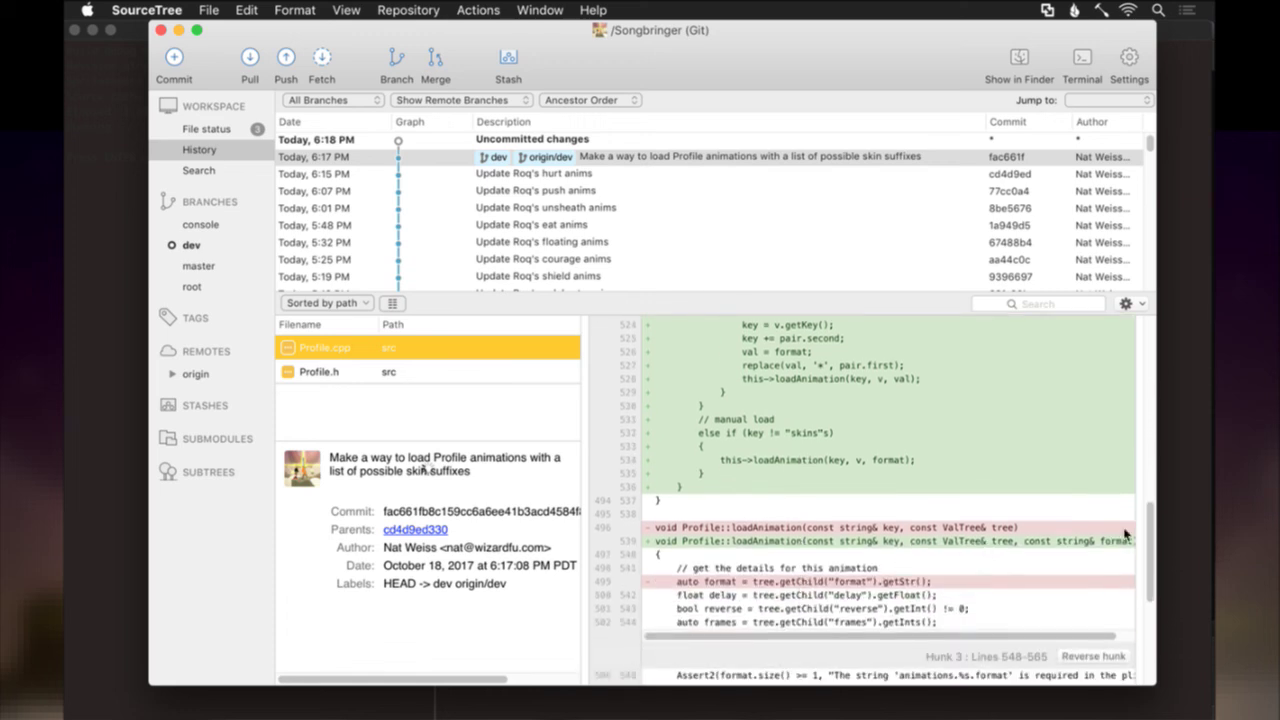
{"action": "left_click_drag", "start_coordinate": [1148, 535], "coordinate": [1122, 626]}
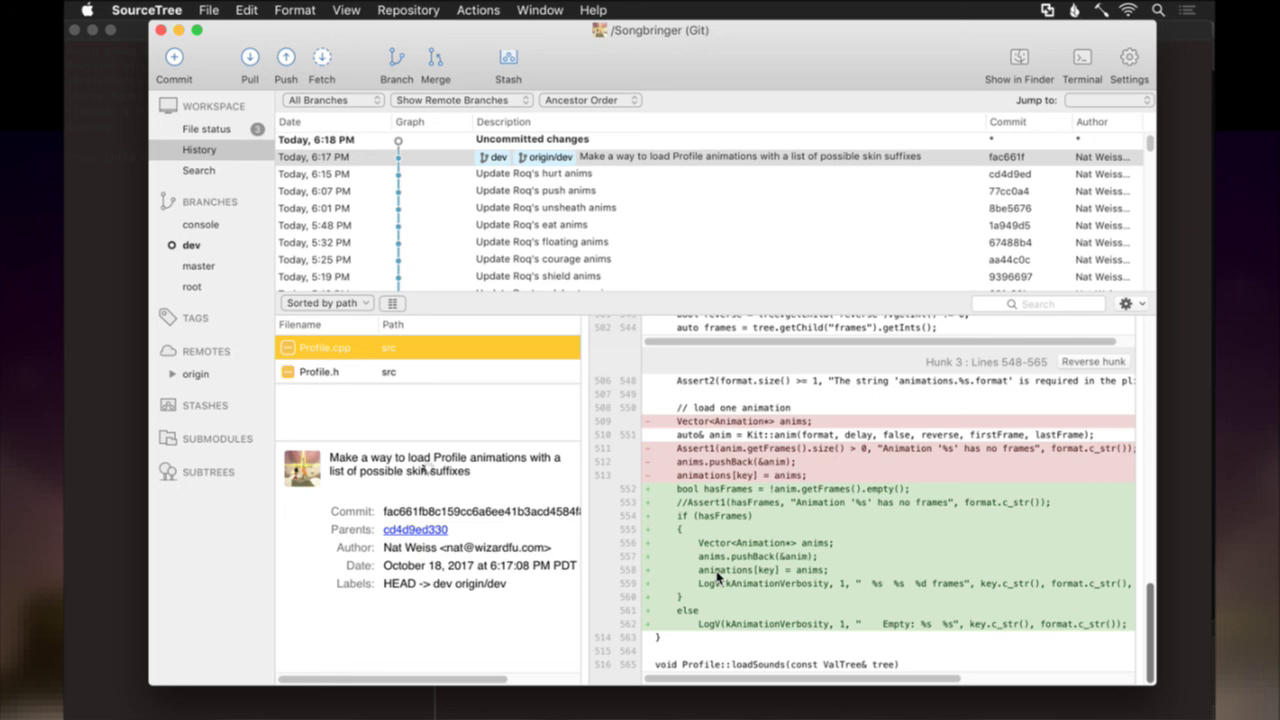
Switch to iTerm2, open the diff of the uncommitted changes and find the InputSystem.cpp useSword edits.
{"action": "key", "text": "super+Tab"}
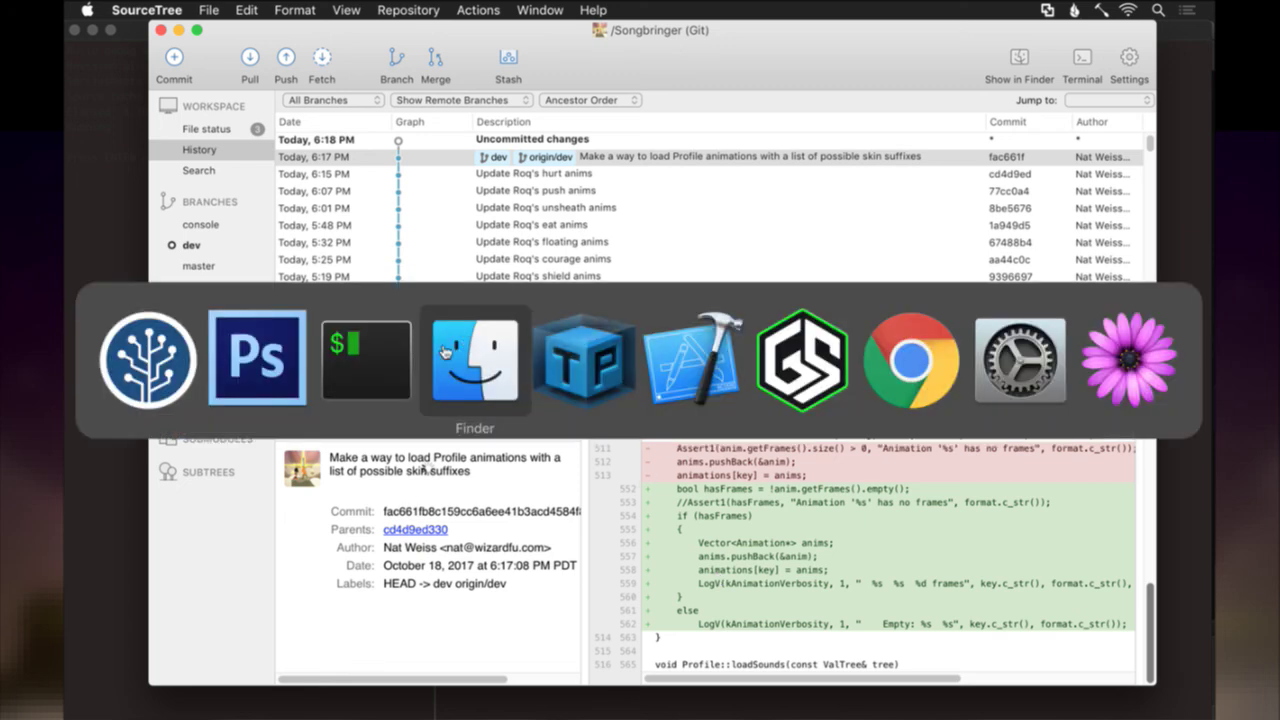
{"action": "left_click", "coordinate": [379, 375]}
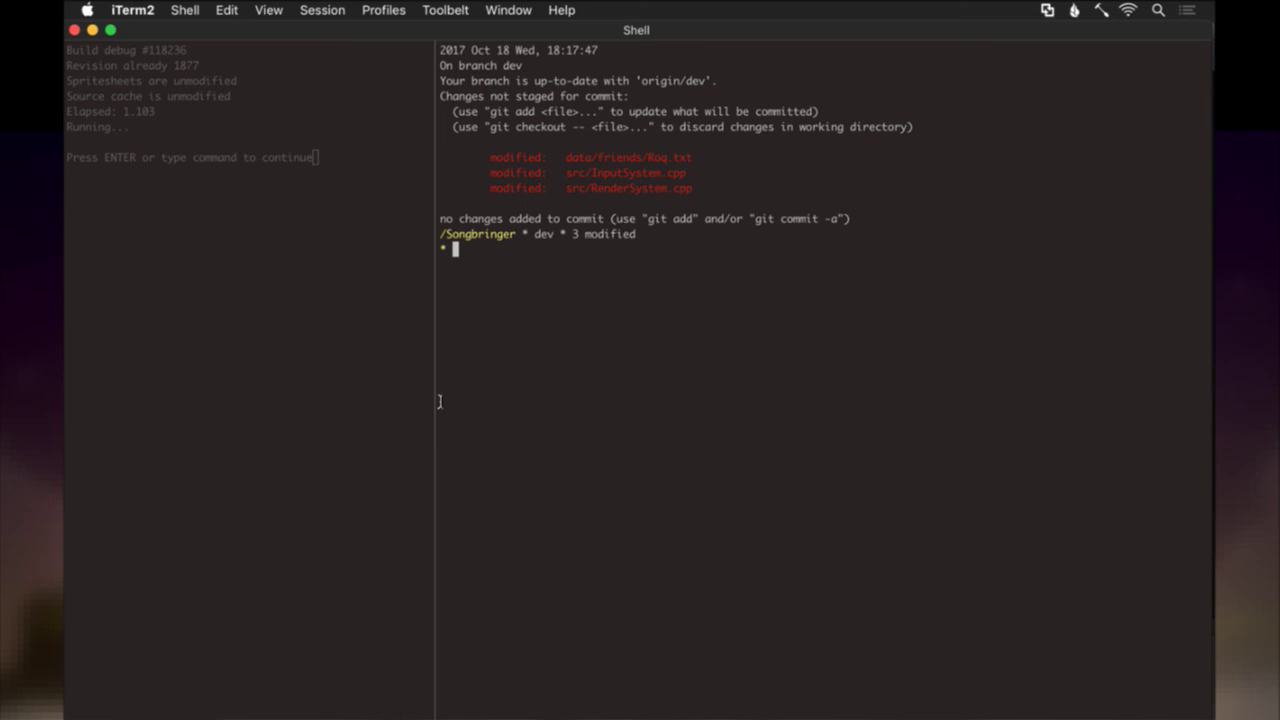
{"action": "type", "text": "d"}
{"action": "key", "text": "Return"}
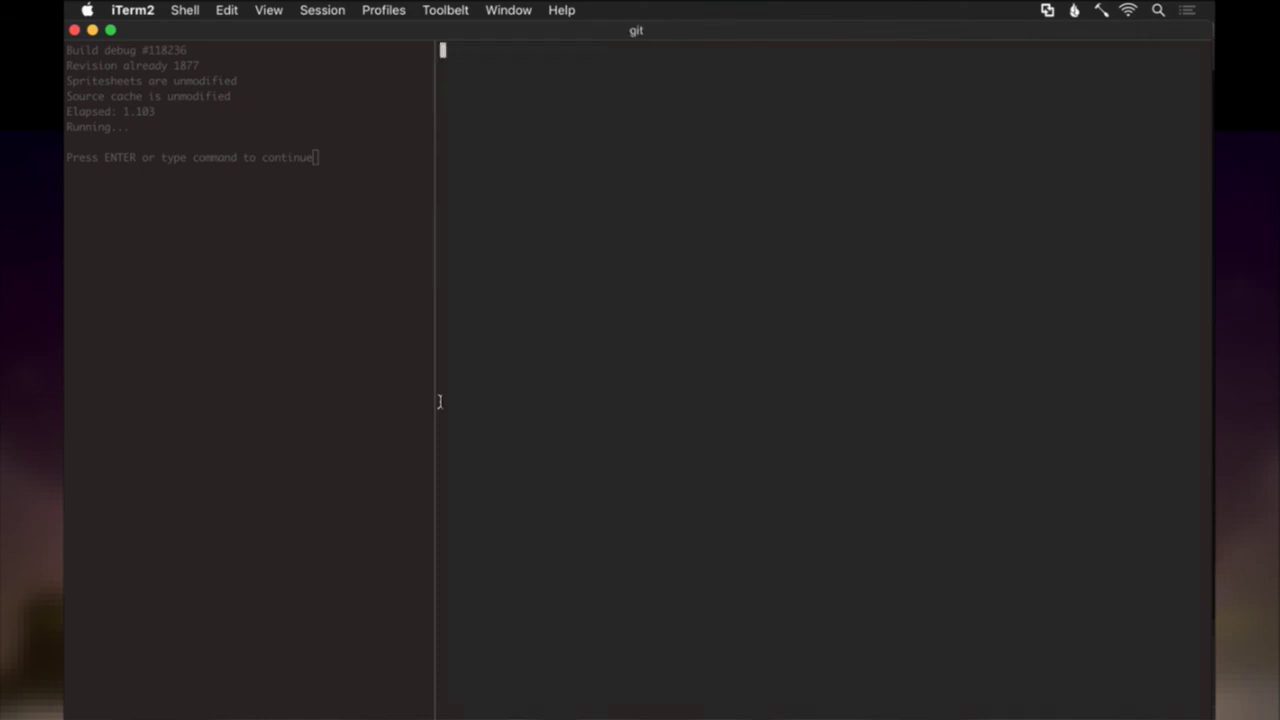
{"action": "key", "text": "shift+g"}
{"action": "key", "text": "ctrl+u"}
{"action": "key", "text": "ctrl+u"}
{"action": "key", "text": "ctrl+u"}
{"action": "key", "text": "ctrl+u"}
{"action": "scroll", "coordinate": [438, 401], "scroll_direction": "up", "scroll_amount": 5}
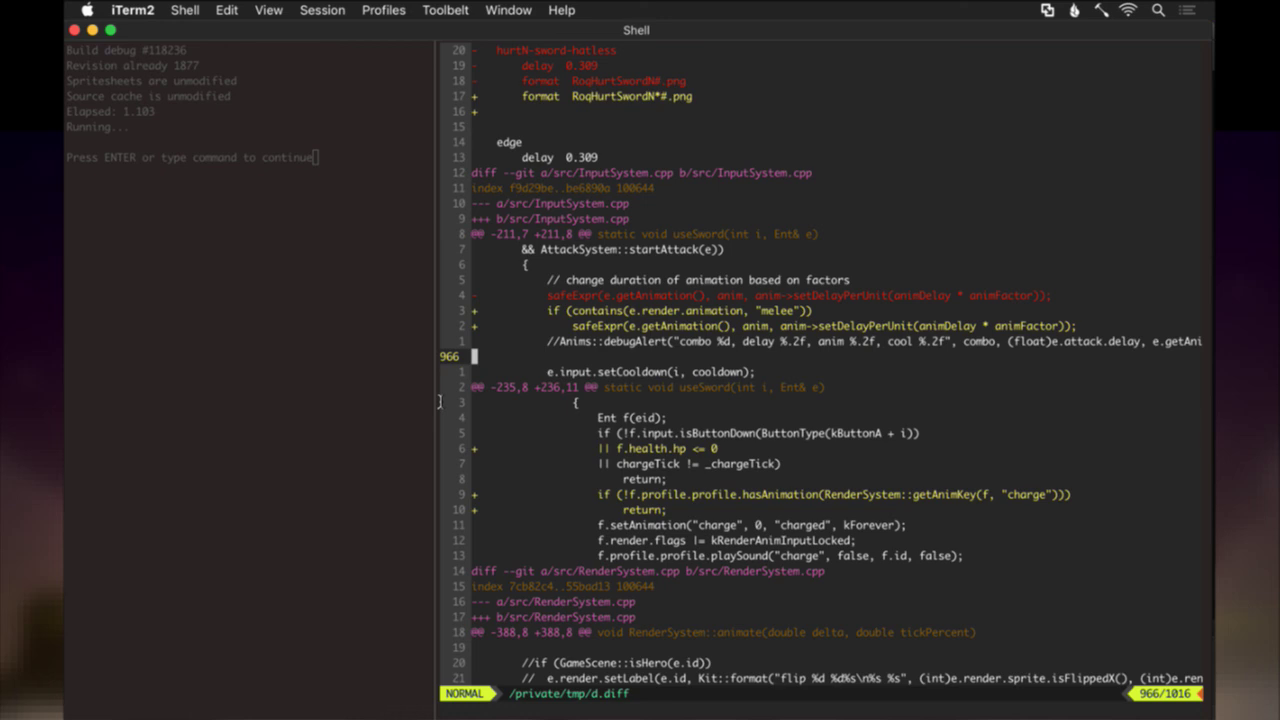
Close the diff and start a git commit of src/InputSystem.cpp, opening its message for editing.
{"action": "type", "text": ":bd"}
{"action": "key", "text": "Return"}
{"action": "type", "text": ":q"}
{"action": "key", "text": "Return"}
{"action": "type", "text": "git commit src/Input"}
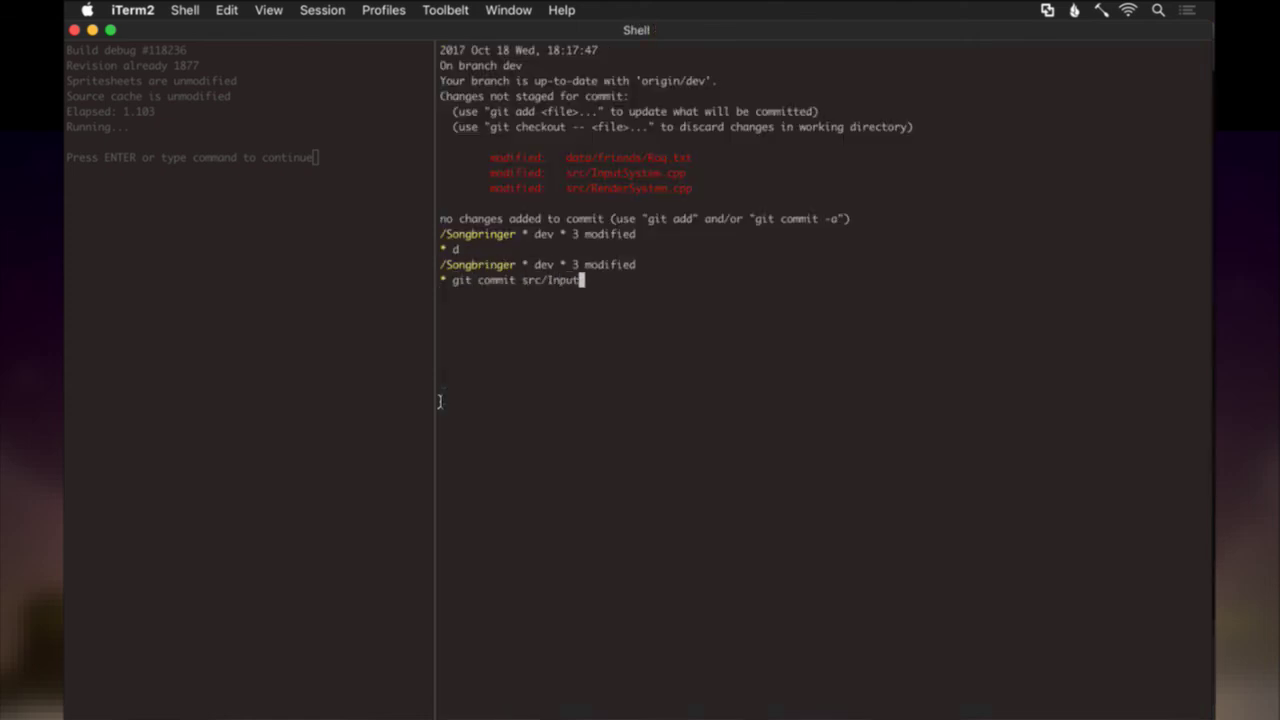
{"action": "type", "text": "System.cpp"}
{"action": "key", "text": "Return"}
{"action": "key", "text": "i"}
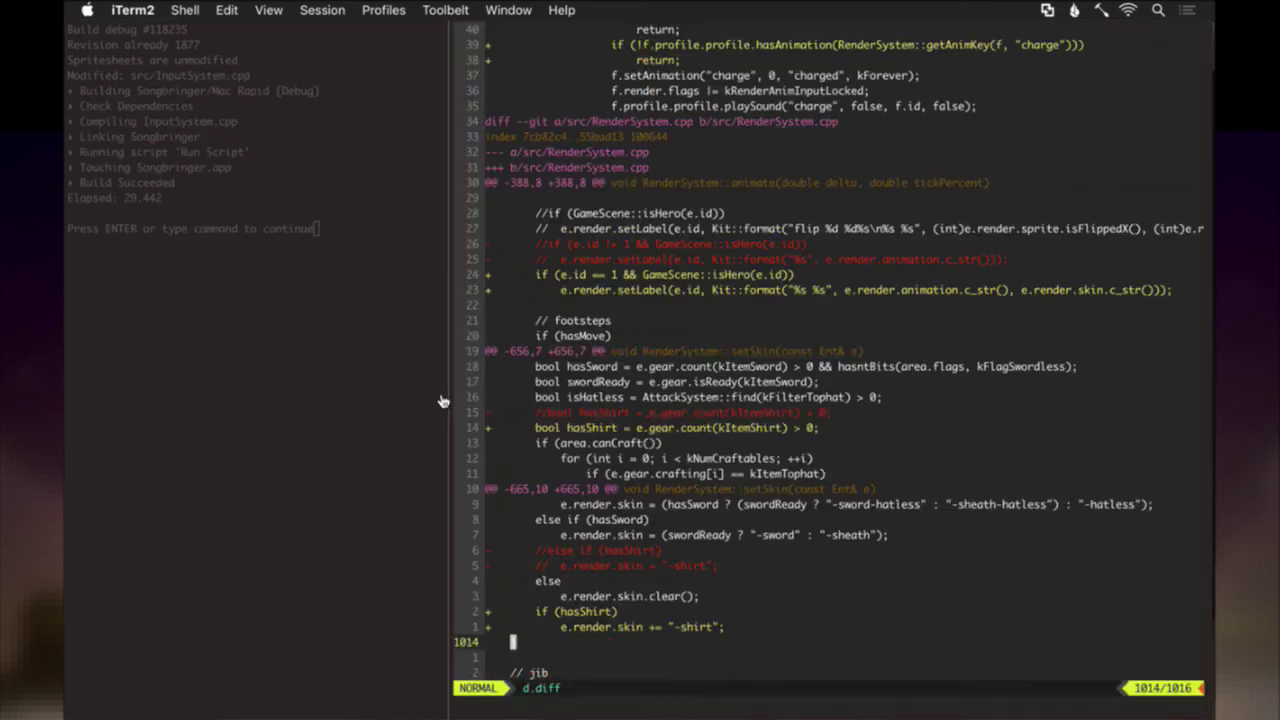
Return from d.diff to src/Profile.cpp in the code editor and start a new debug build.
{"action": "key", "text": "z"}
{"action": "key", "text": "z"}
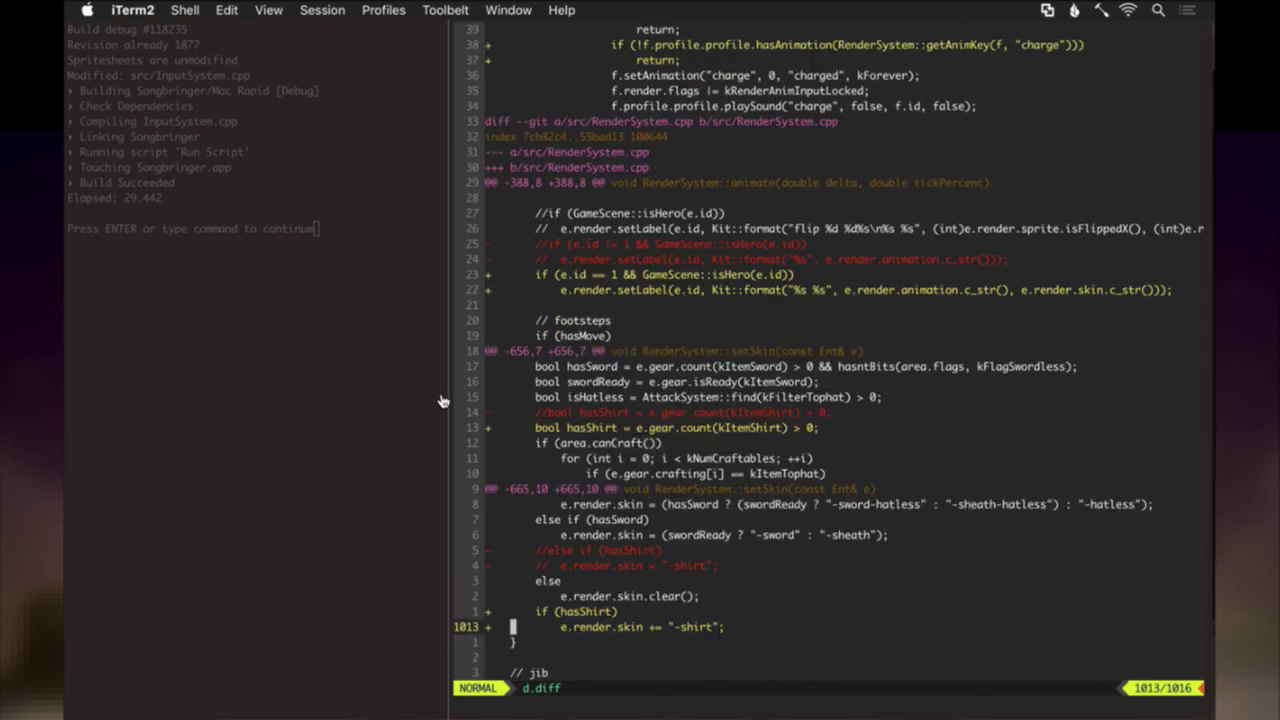
{"action": "type", "text": ":bd"}
{"action": "key", "text": "Return"}
{"action": "type", "text": ":up"}
{"action": "key", "text": "Return"}
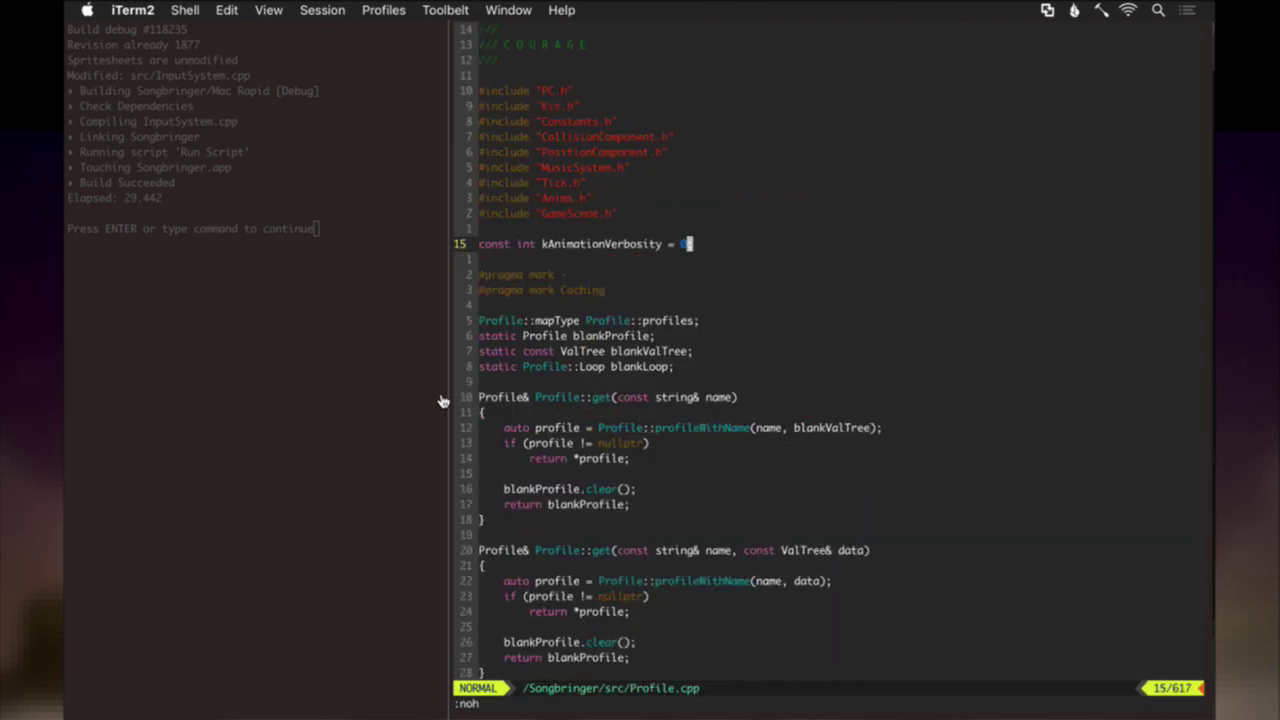
{"action": "key", "text": "m"}
Reopen d.diff and go to its beginning to view the skins added to Roq.txt's animations.
{"action": "key", "text": "ctrl+asciicircum"}
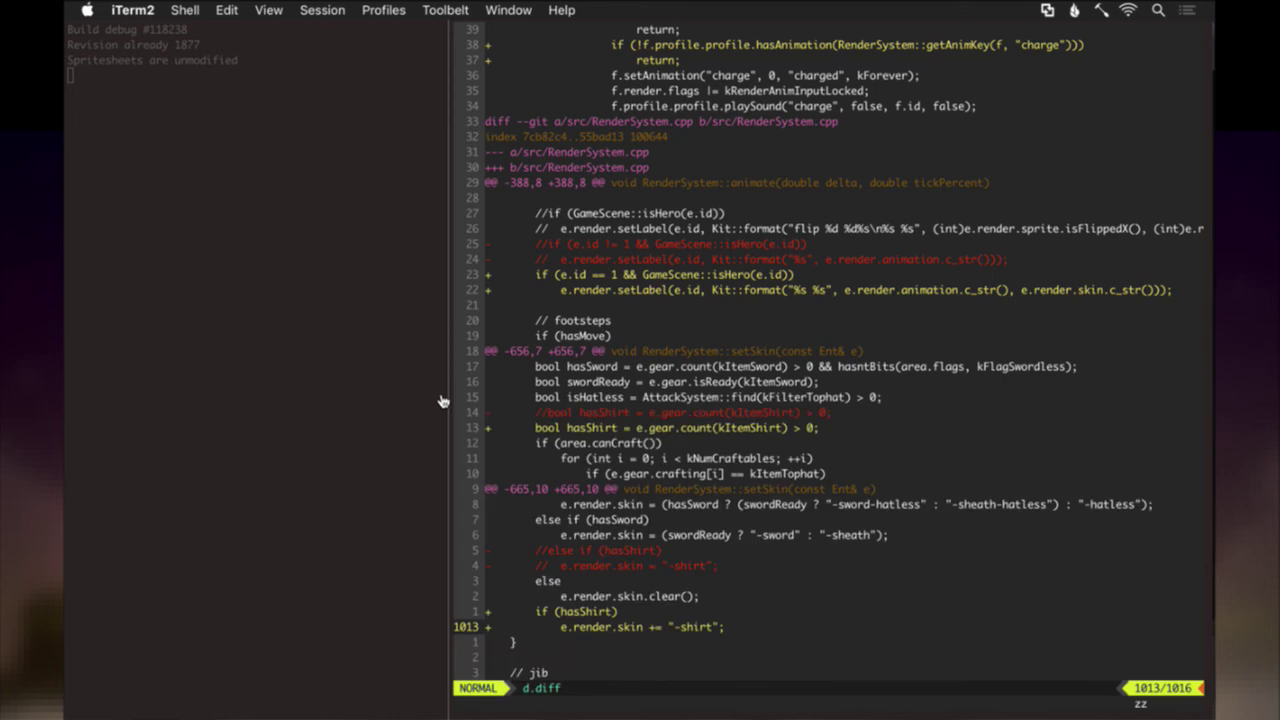
{"action": "key", "text": "z"}
{"action": "key", "text": "z"}
{"action": "key", "text": "g"}
{"action": "key", "text": "g"}
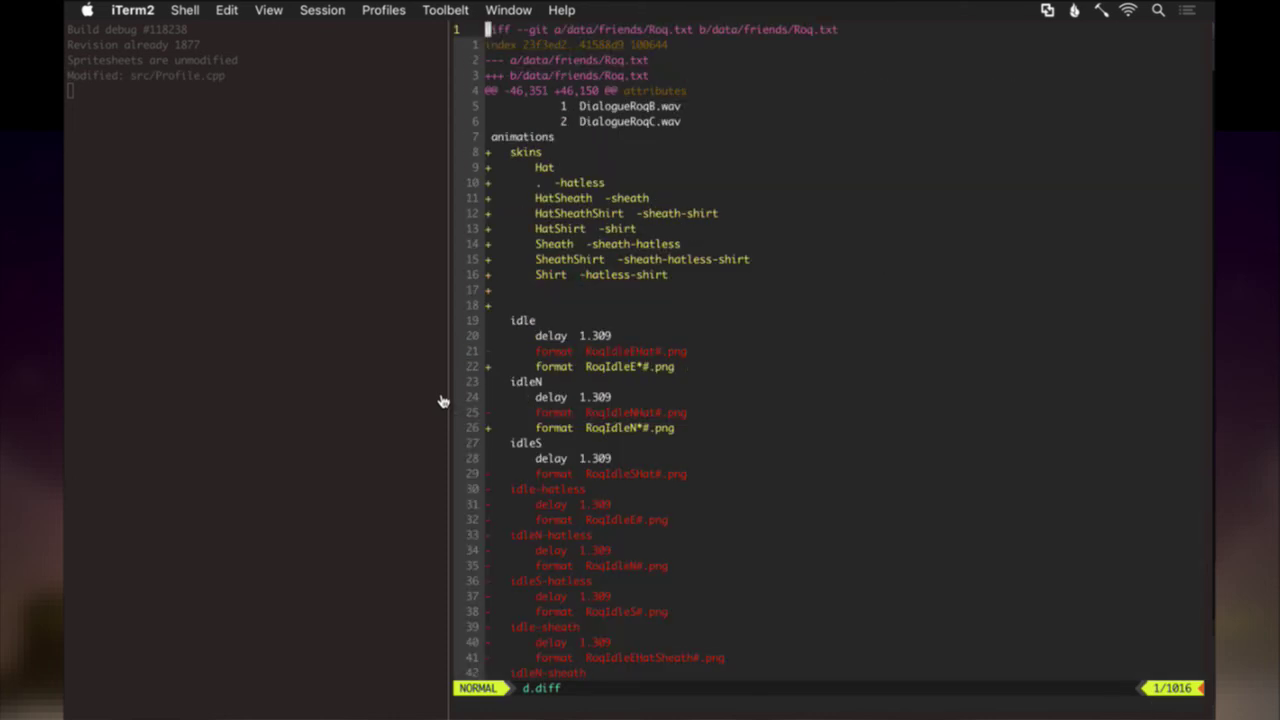
Find the useSword changes of InputSystem.cpp near the end of d.diff.
{"action": "key", "text": "shift+g"}
{"action": "key", "text": "shift+k"}
{"action": "key", "text": "shift+k"}
{"action": "key", "text": "shift+k"}
{"action": "key", "text": "shift+k"}
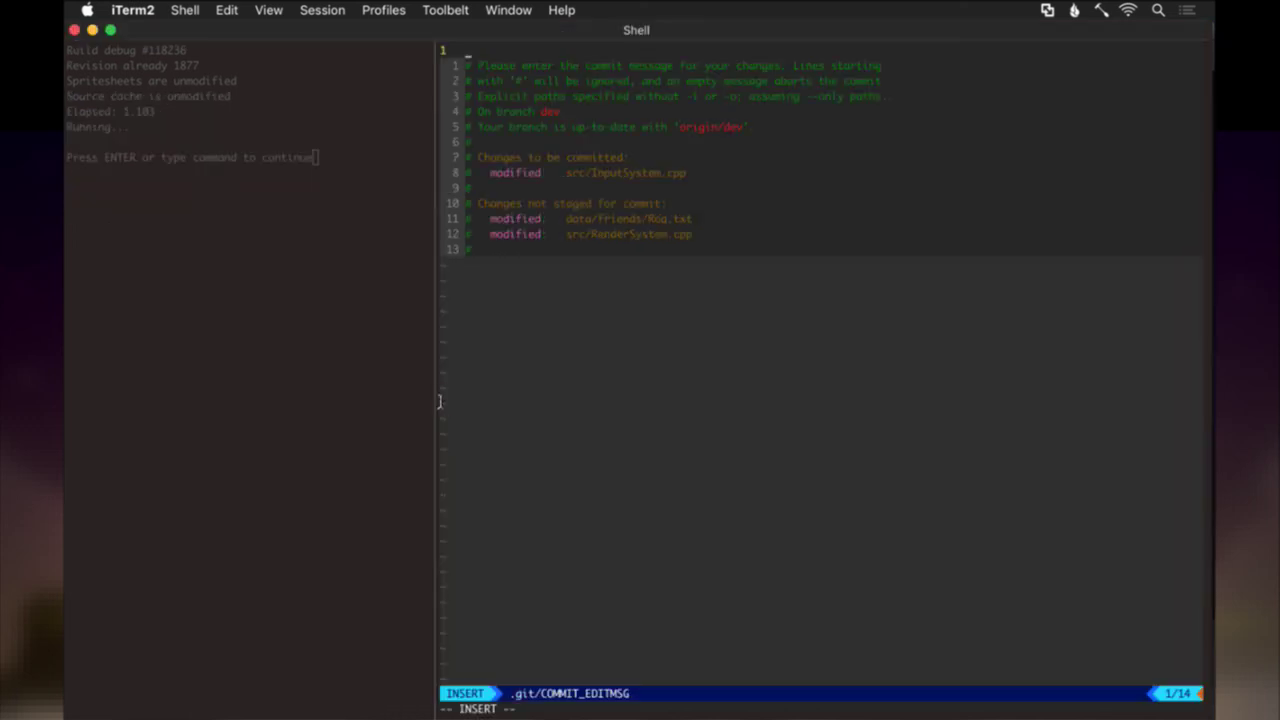
Commit src/InputSystem.cpp with the message "Change anim speed more safely when swinging sword" and push it.
{"action": "type", "text": "Cha"}
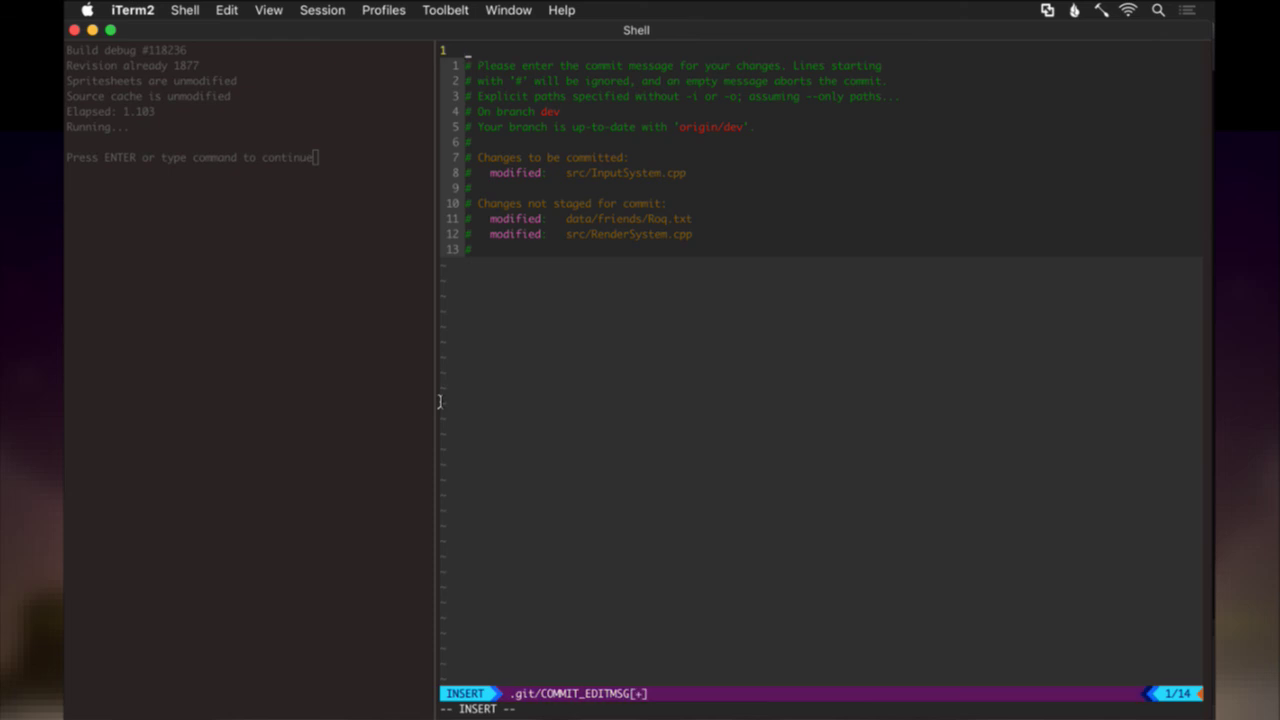
{"action": "type", "text": "nge anim speed more safely"}
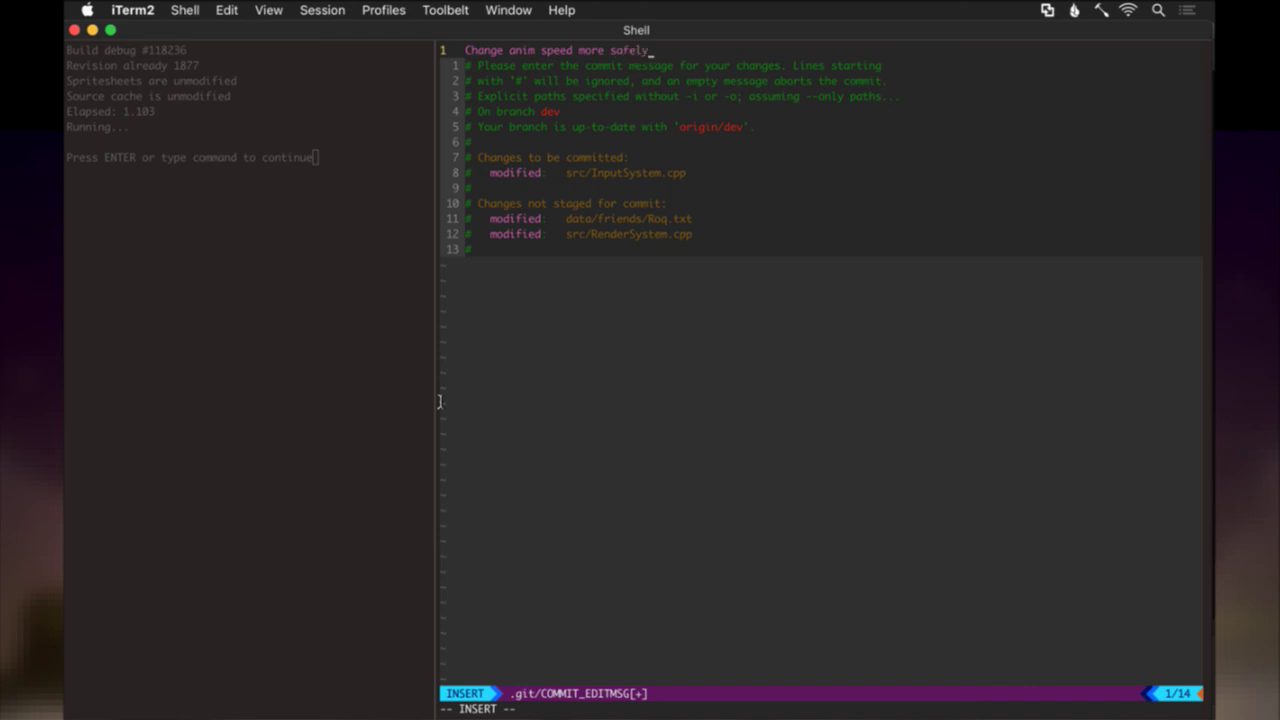
{"action": "type", "text": " in"}
{"action": "key", "text": "BackSpace"}
{"action": "key", "text": "BackSpace"}
{"action": "key", "text": "BackSpace"}
{"action": "type", "text": "when swinging sword"}
{"action": "key", "text": "Escape"}
{"action": "type", "text": ":x"}
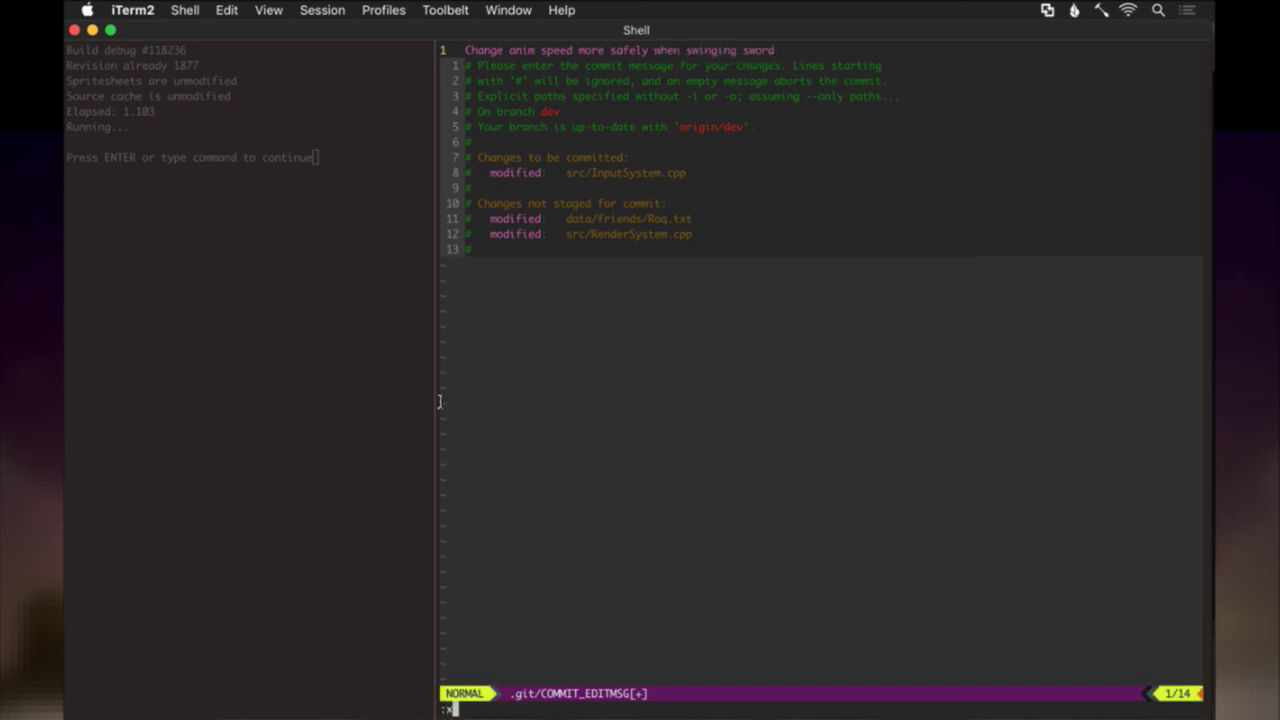
{"action": "key", "text": "Return"}
{"action": "type", "text": "gp"}
{"action": "key", "text": "Return"}
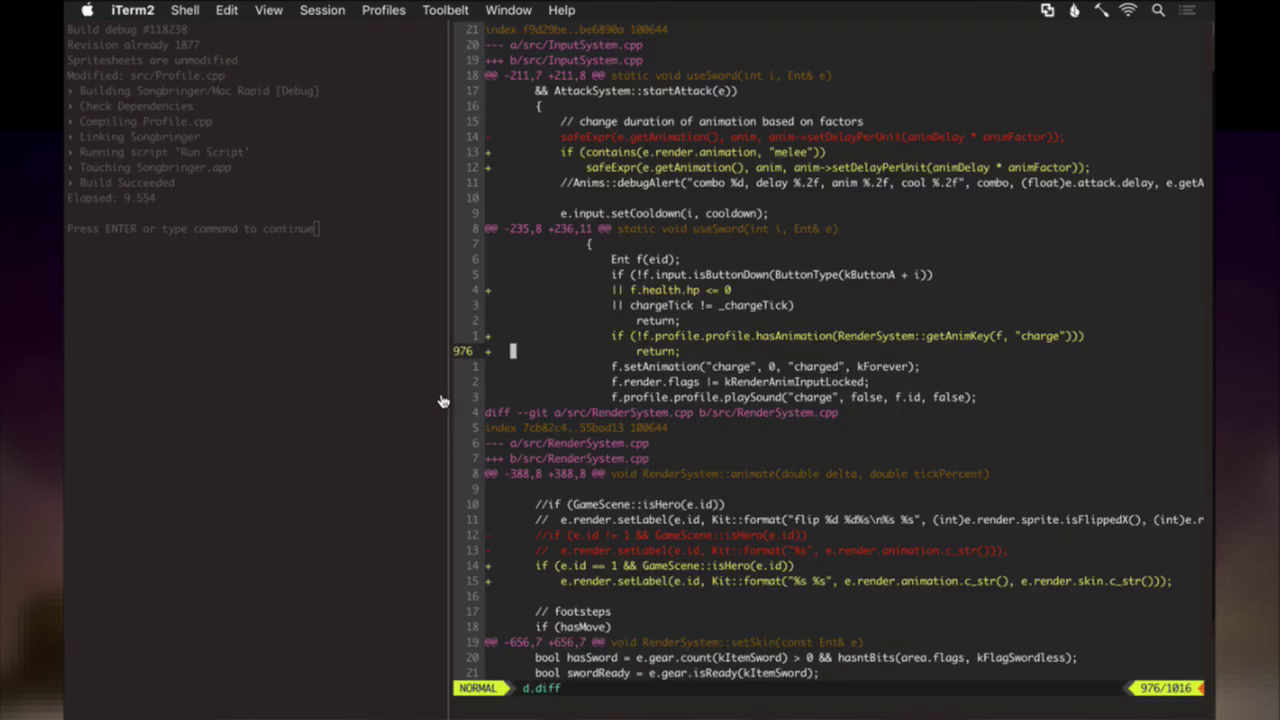
Close d.diff, save src/Profile.cpp and run a new debug build of the game.
{"action": "type", "text": ":bd"}
{"action": "key", "text": "Return"}
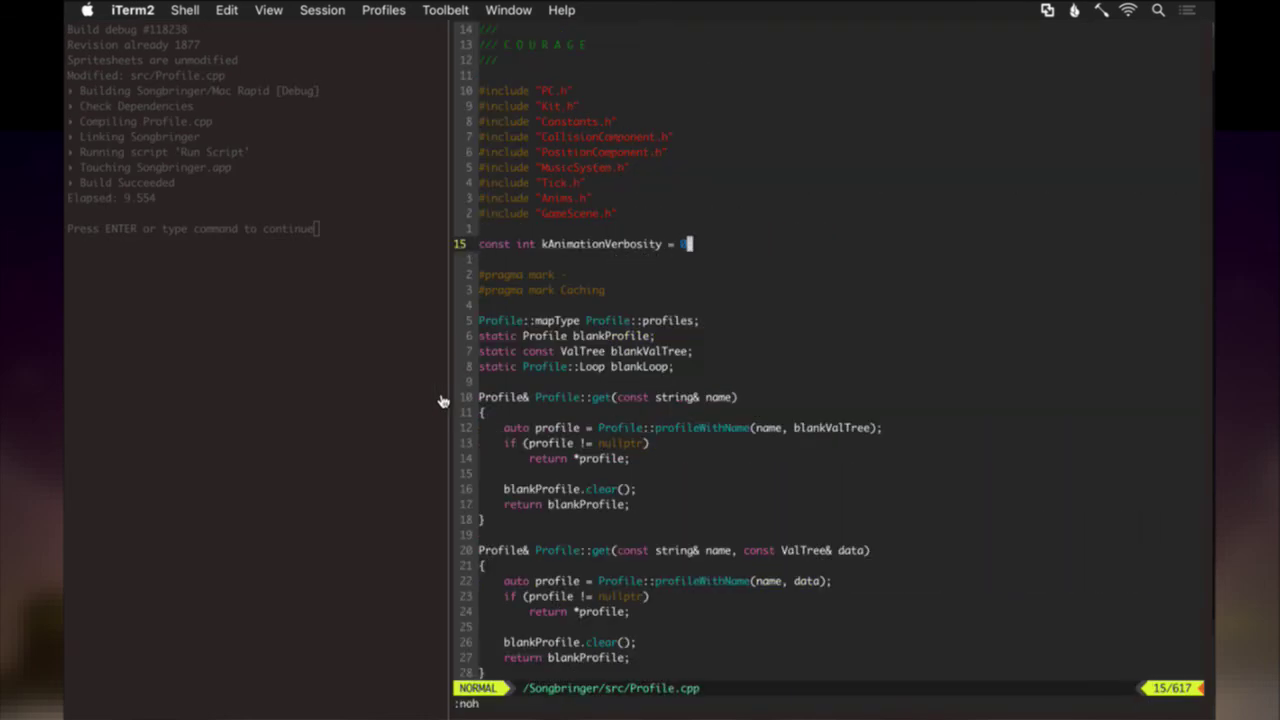
{"action": "type", "text": ":up"}
{"action": "key", "text": "Return"}
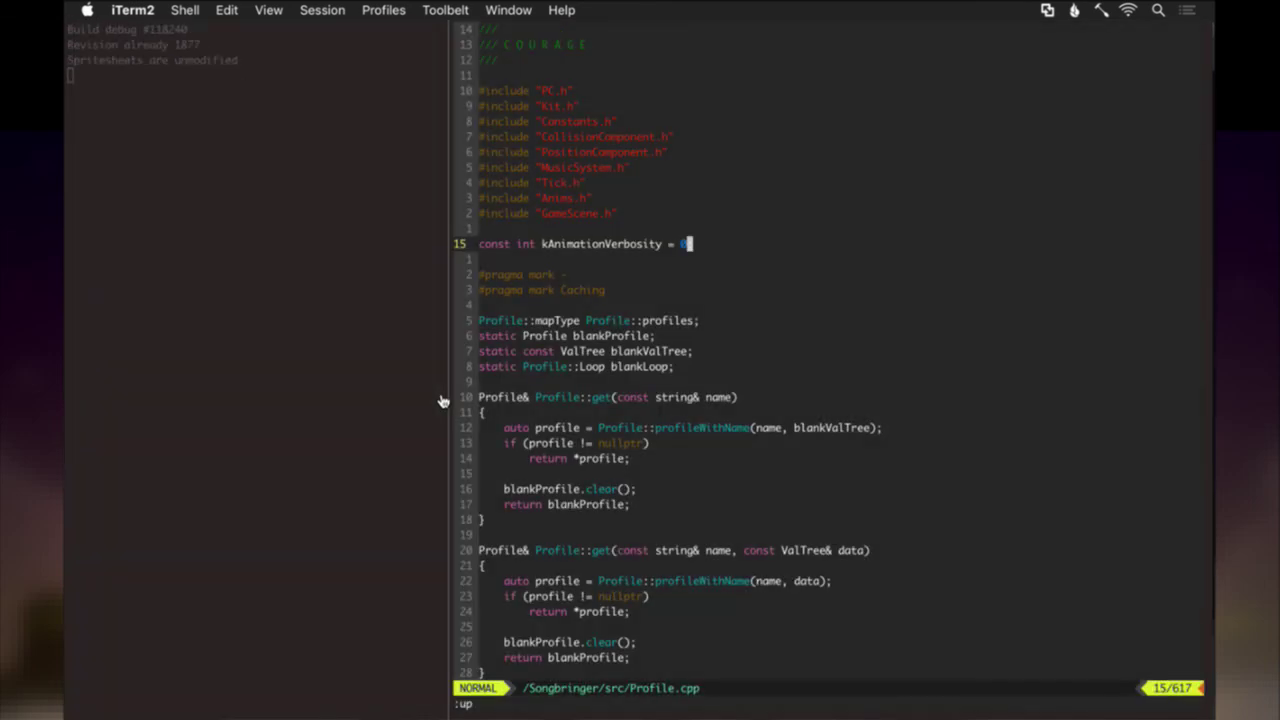
Test the hero's sword swings and movement animations in the running game, and quit it.
{"action": "left_click", "coordinate": [444, 397]}
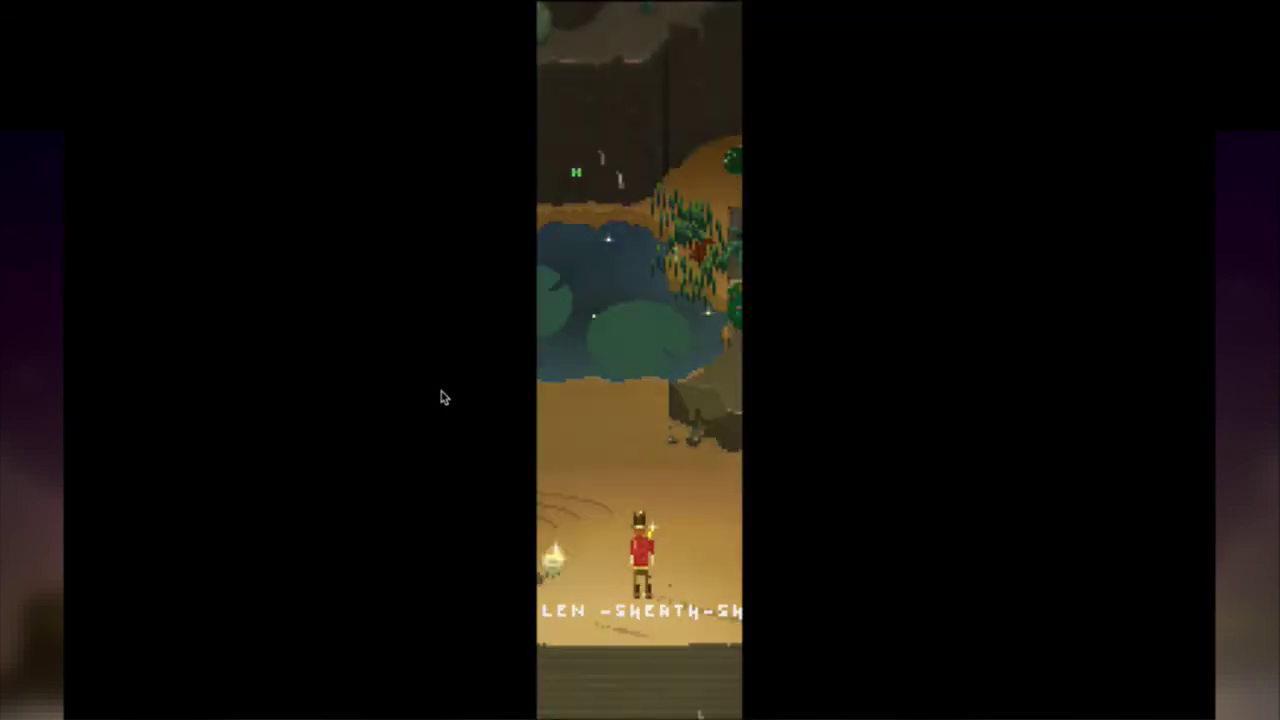
{"action": "key", "text": "space"}
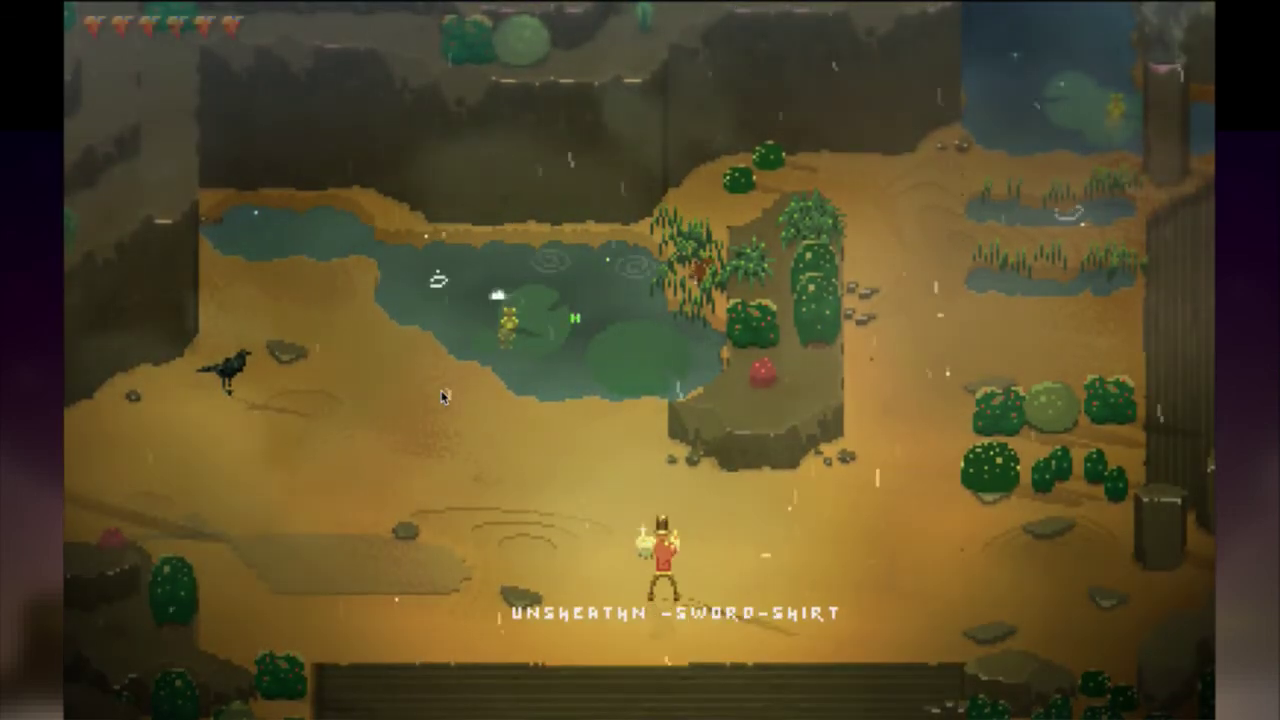
{"action": "key", "text": "Right"}
{"action": "key", "text": "Up"}
{"action": "key", "text": "space"}
{"action": "key", "text": "Up"}
{"action": "key", "text": "space"}
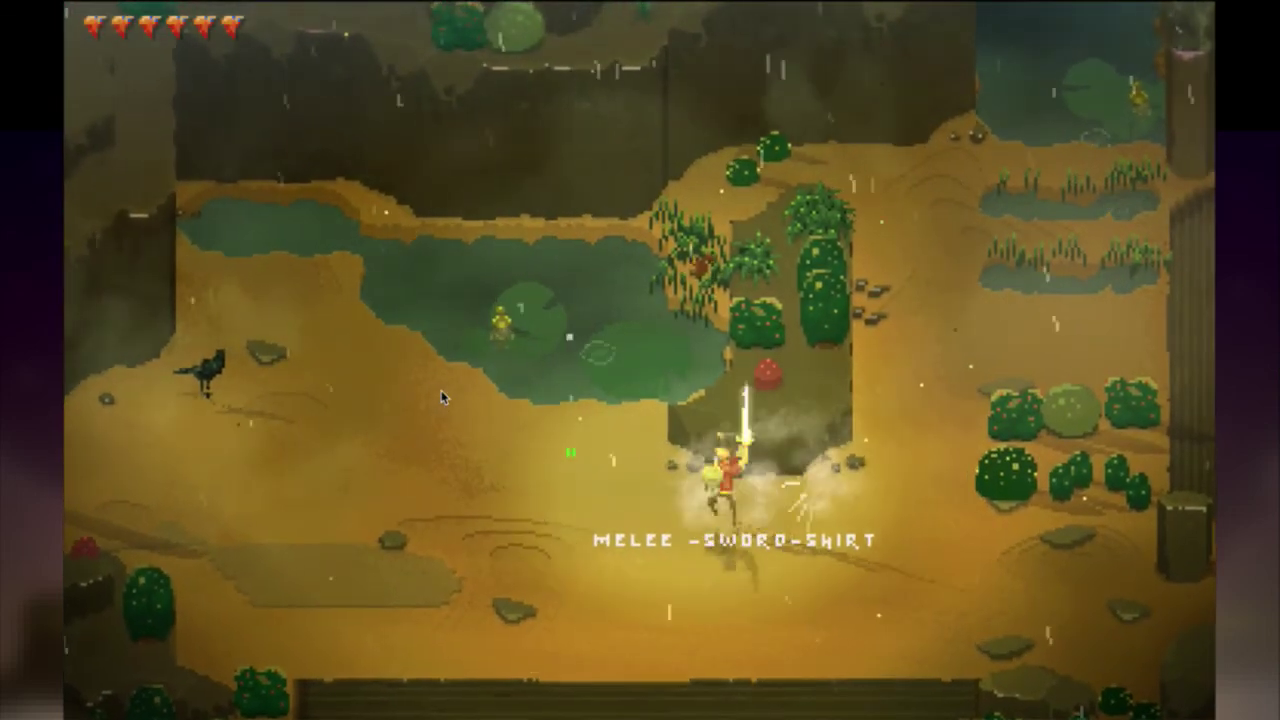
{"action": "key", "text": "Left"}
{"action": "key", "text": "Right"}
{"action": "key", "text": "Down"}
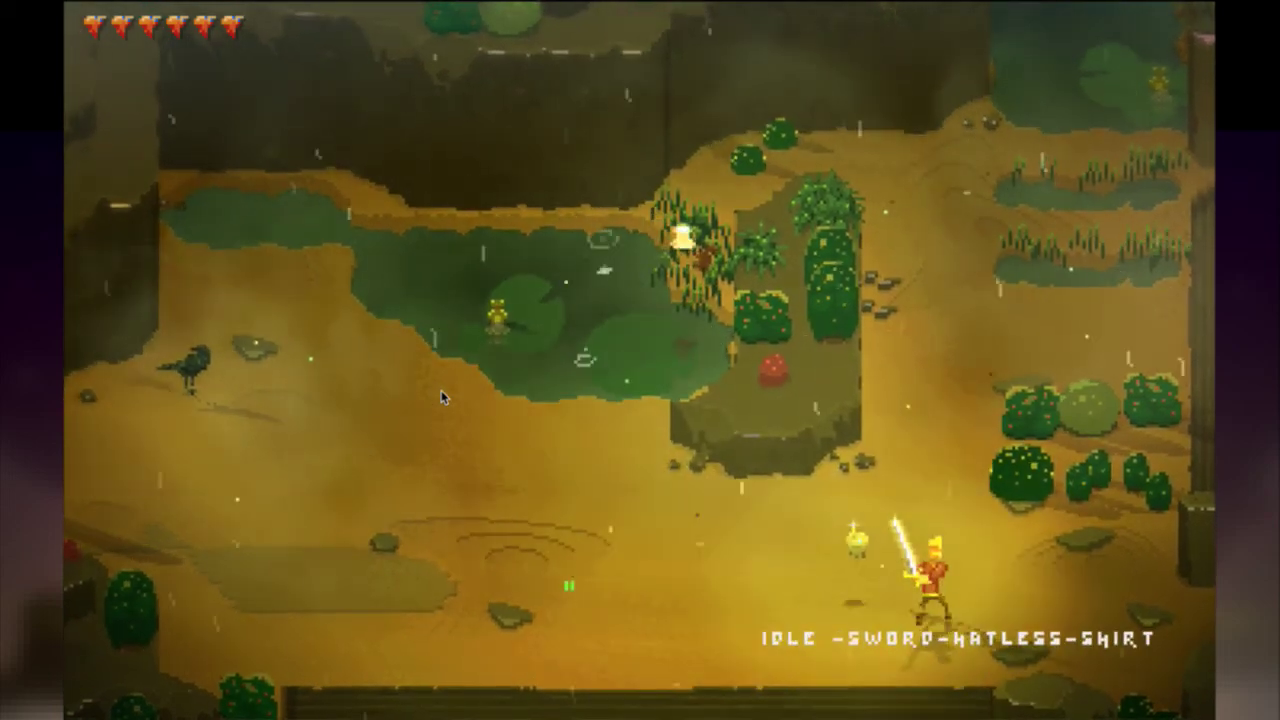
{"action": "key", "text": "super+q"}
Quit and restart the code editor, and open data/friends/Roq.txt.
{"action": "key", "text": "j"}
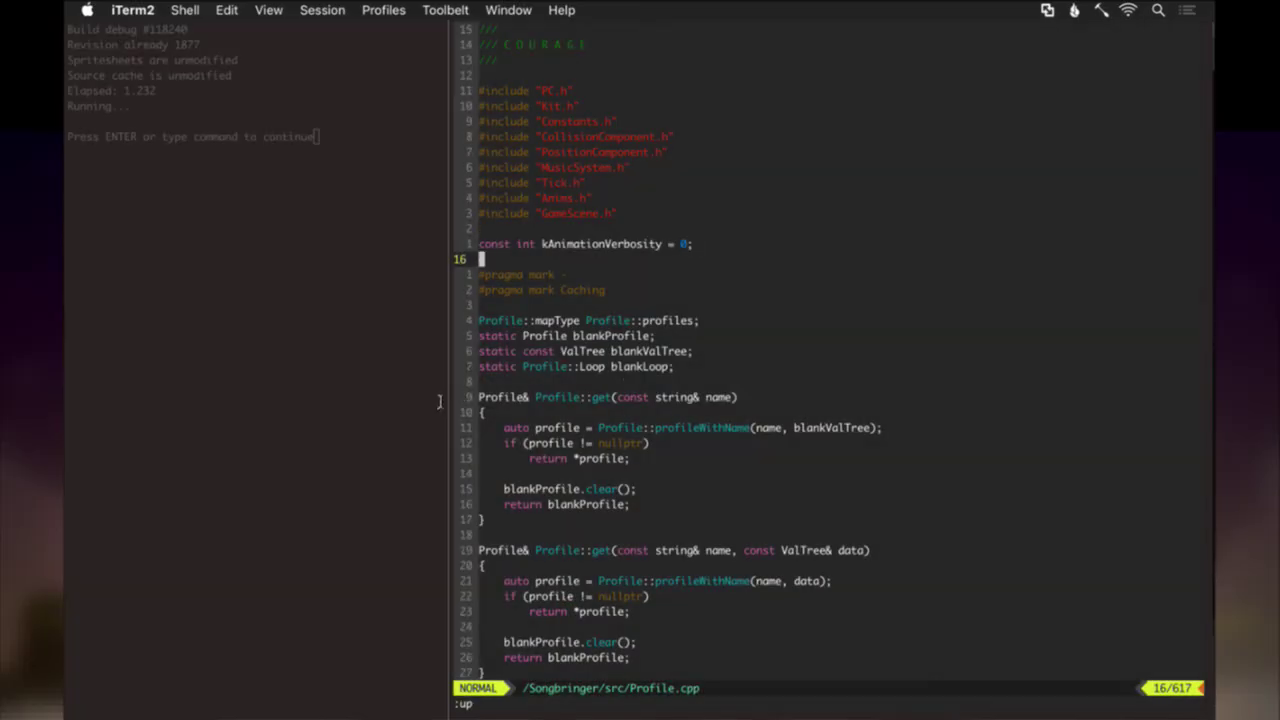
{"action": "type", "text": ":q"}
{"action": "key", "text": "Return"}
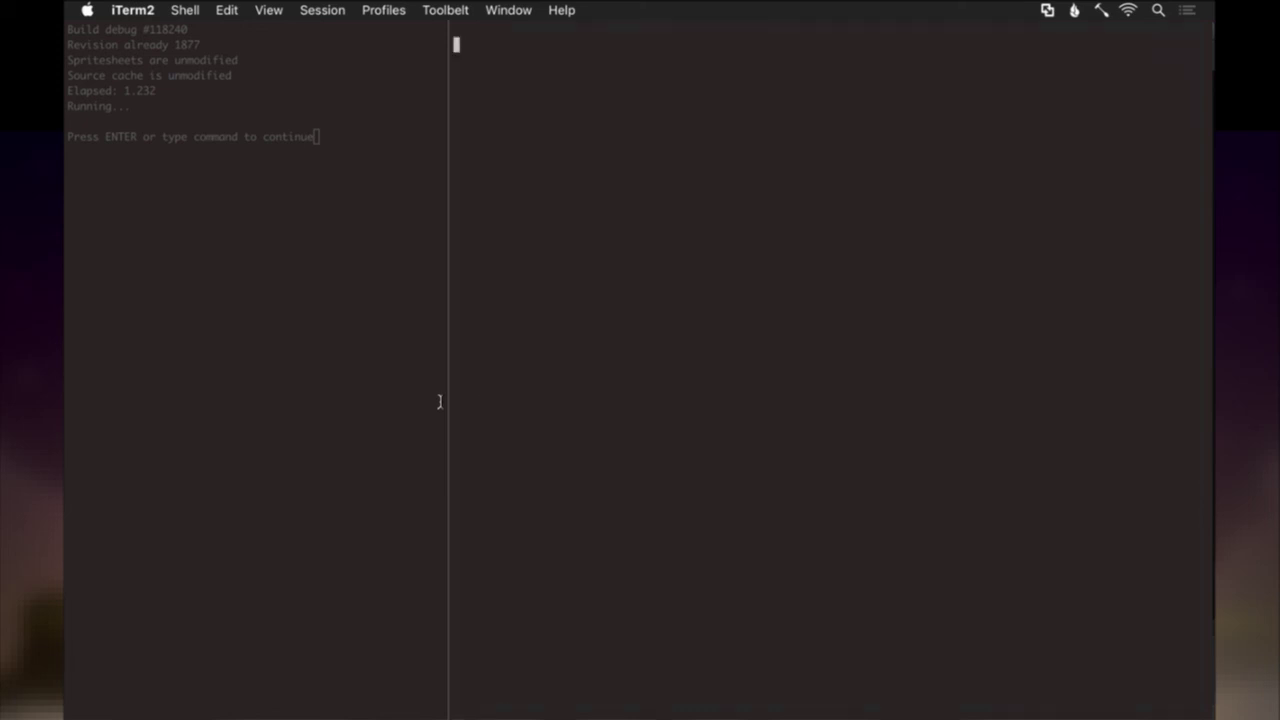
{"action": "type", "text": "v"}
{"action": "key", "text": "Return"}
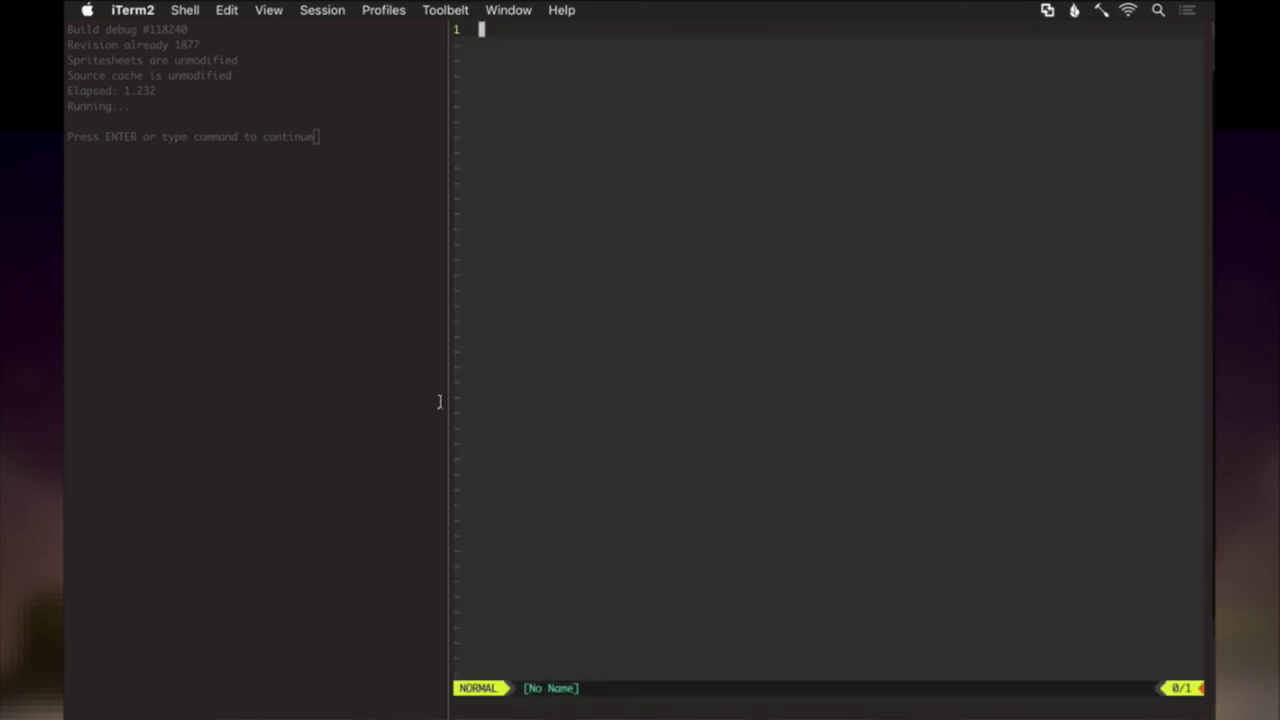
{"action": "key", "text": "backslash"}
{"action": "type", "text": "troq"}
{"action": "key", "text": "Return"}
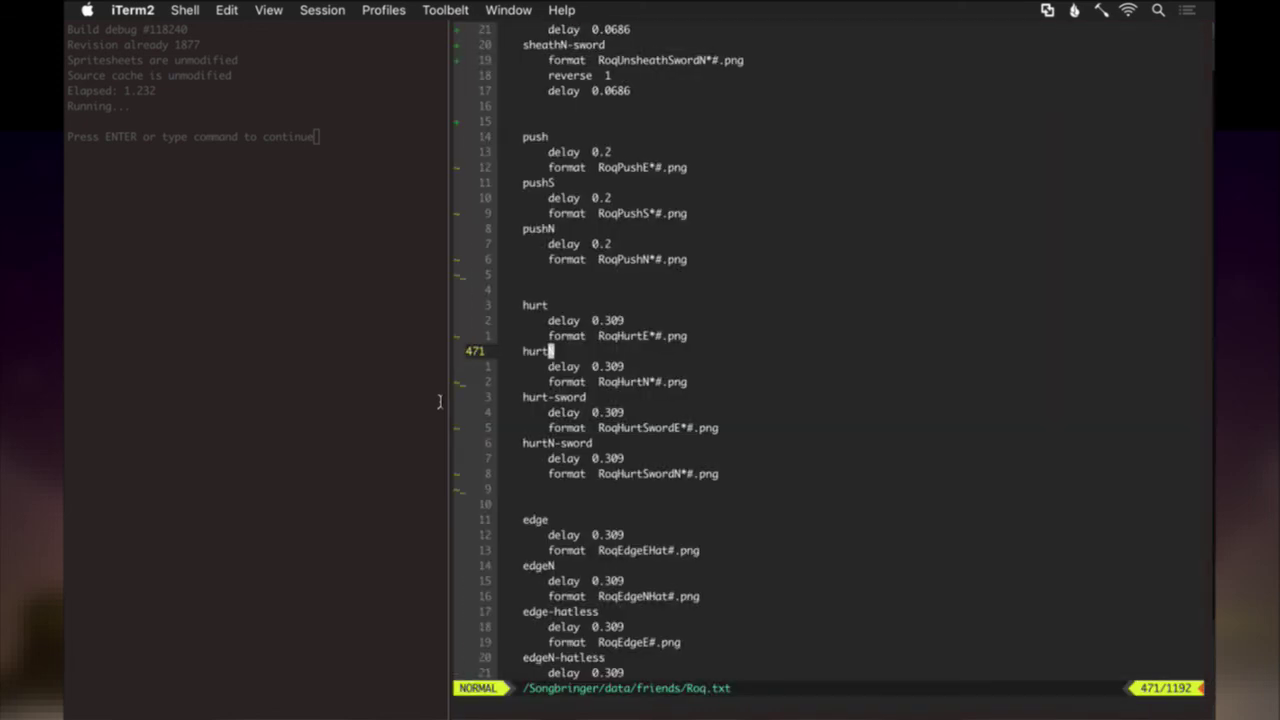
Delete the animation blocks from edge-hatless through edgeN-sheath-hatless in Roq.txt.
{"action": "key", "text": "k"}
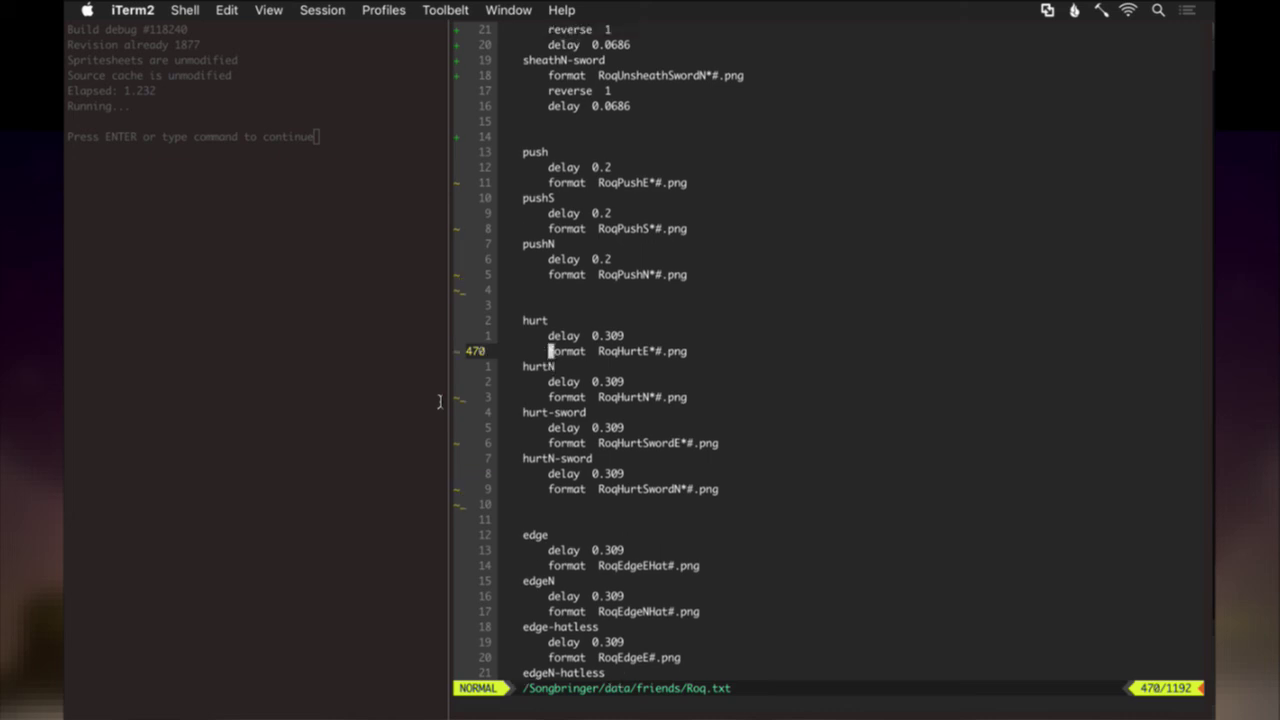
{"action": "key", "text": "k"}
{"action": "key", "text": "j"}
{"action": "key", "text": "j"}
{"action": "key", "text": "j"}
{"action": "key", "text": "j"}
{"action": "key", "text": "j"}
{"action": "key", "text": "j"}
{"action": "key", "text": "j"}
{"action": "key", "text": "j"}
{"action": "key", "text": "j"}
{"action": "key", "text": "j"}
{"action": "key", "text": "j"}
{"action": "key", "text": "j"}
{"action": "key", "text": "j"}
{"action": "key", "text": "j"}
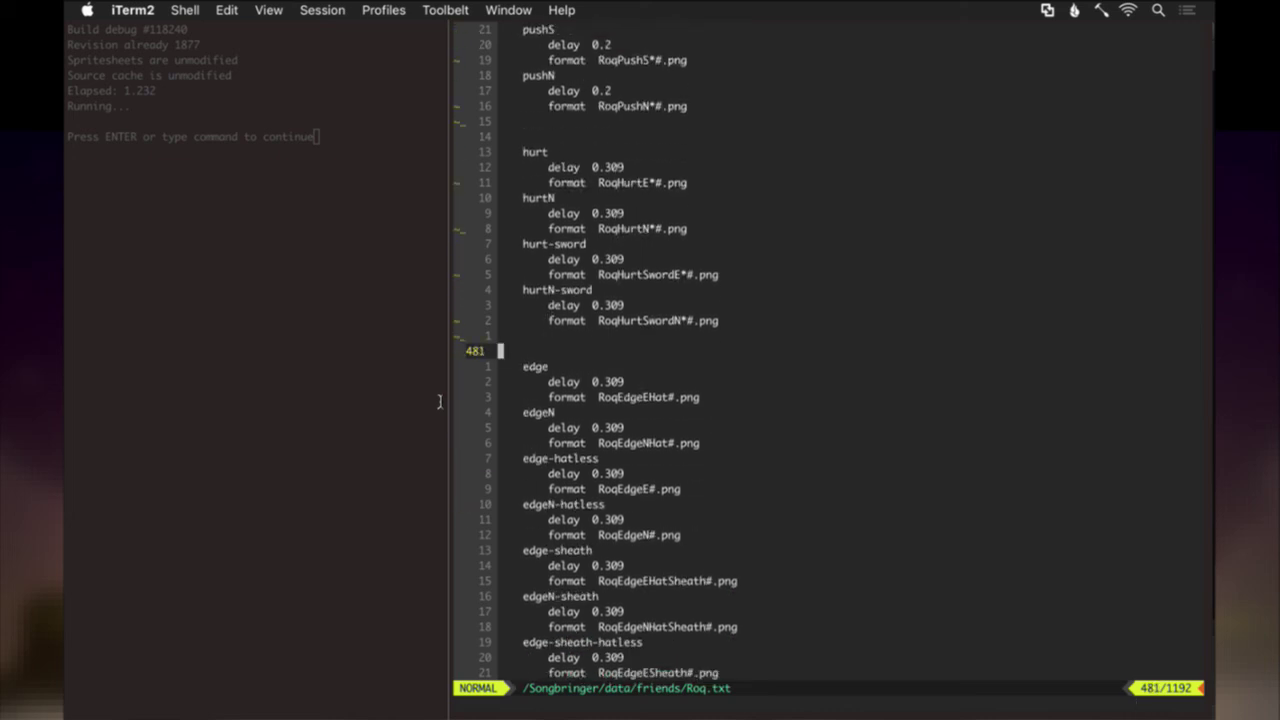
{"action": "key", "text": "j"}
{"action": "key", "text": "j"}
{"action": "key", "text": "j"}
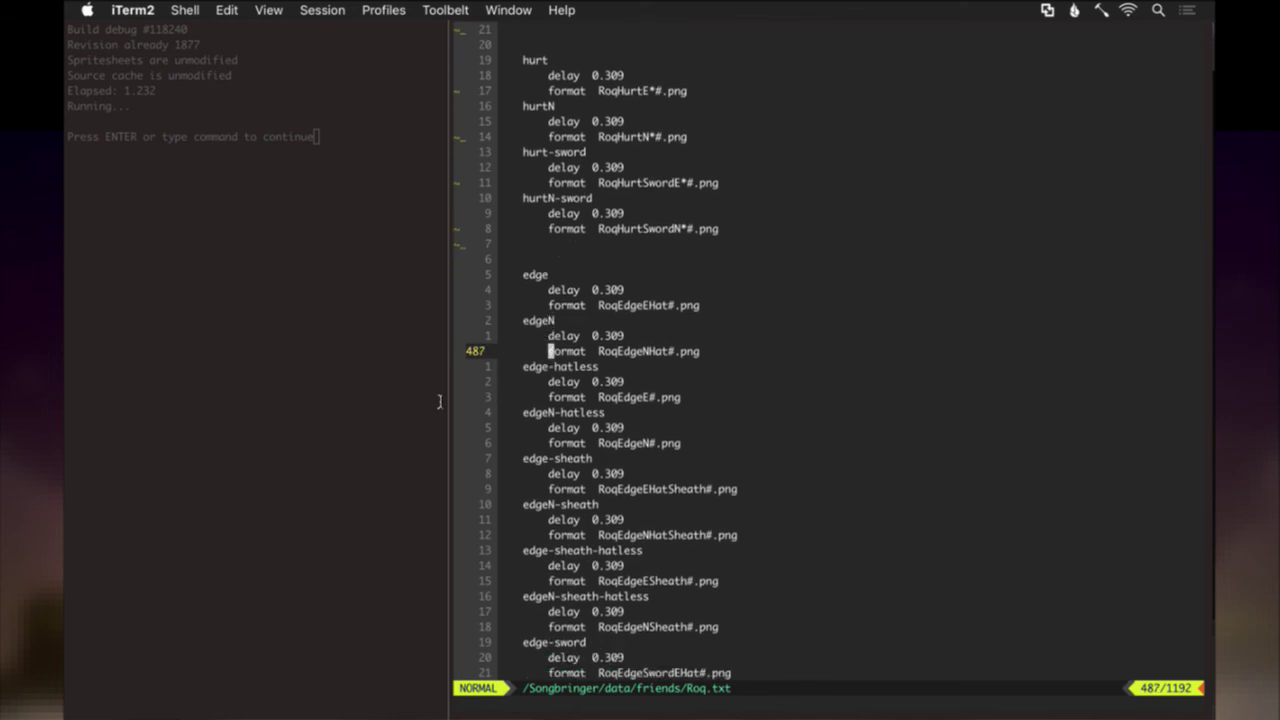
{"action": "key", "text": "shift+v"}
{"action": "key", "text": "j"}
{"action": "key", "text": "j"}
{"action": "key", "text": "j"}
{"action": "key", "text": "j"}
{"action": "key", "text": "j"}
{"action": "key", "text": "j"}
{"action": "key", "text": "j"}
{"action": "key", "text": "j"}
{"action": "key", "text": "j"}
{"action": "key", "text": "j"}
{"action": "key", "text": "j"}
{"action": "key", "text": "j"}
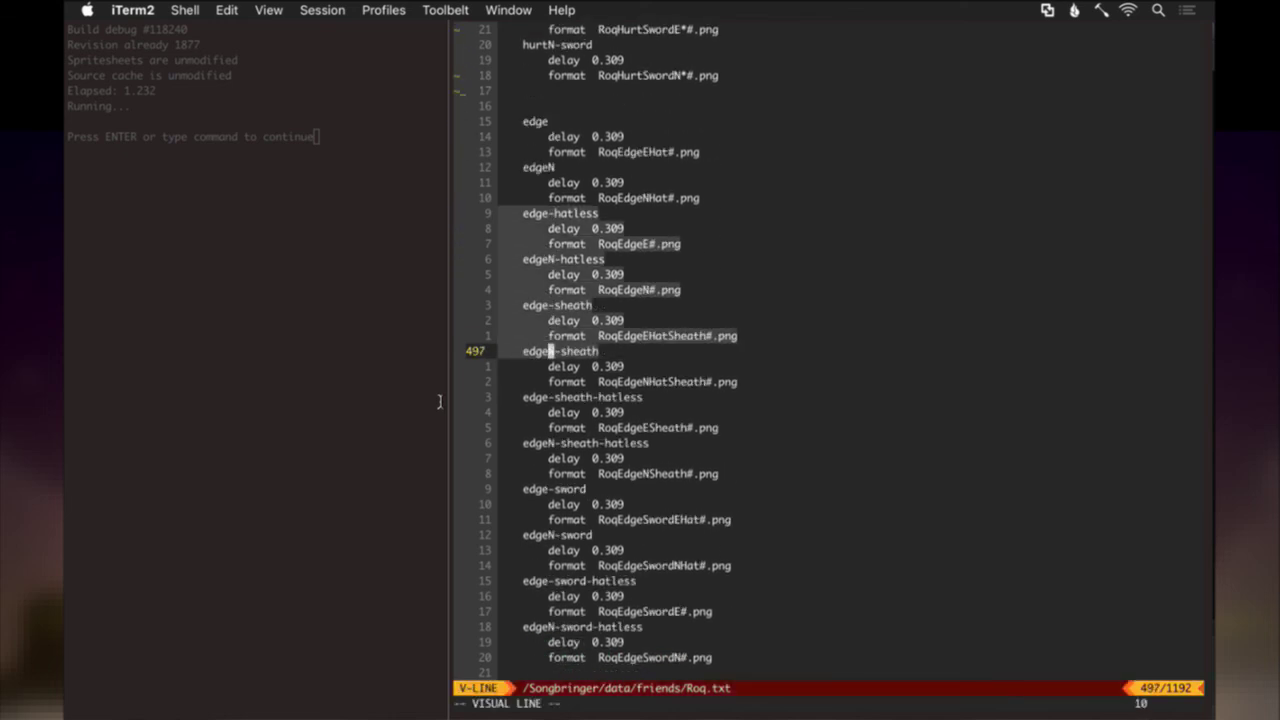
{"action": "key", "text": "j"}
{"action": "key", "text": "j"}
{"action": "key", "text": "j"}
{"action": "key", "text": "j"}
{"action": "key", "text": "j"}
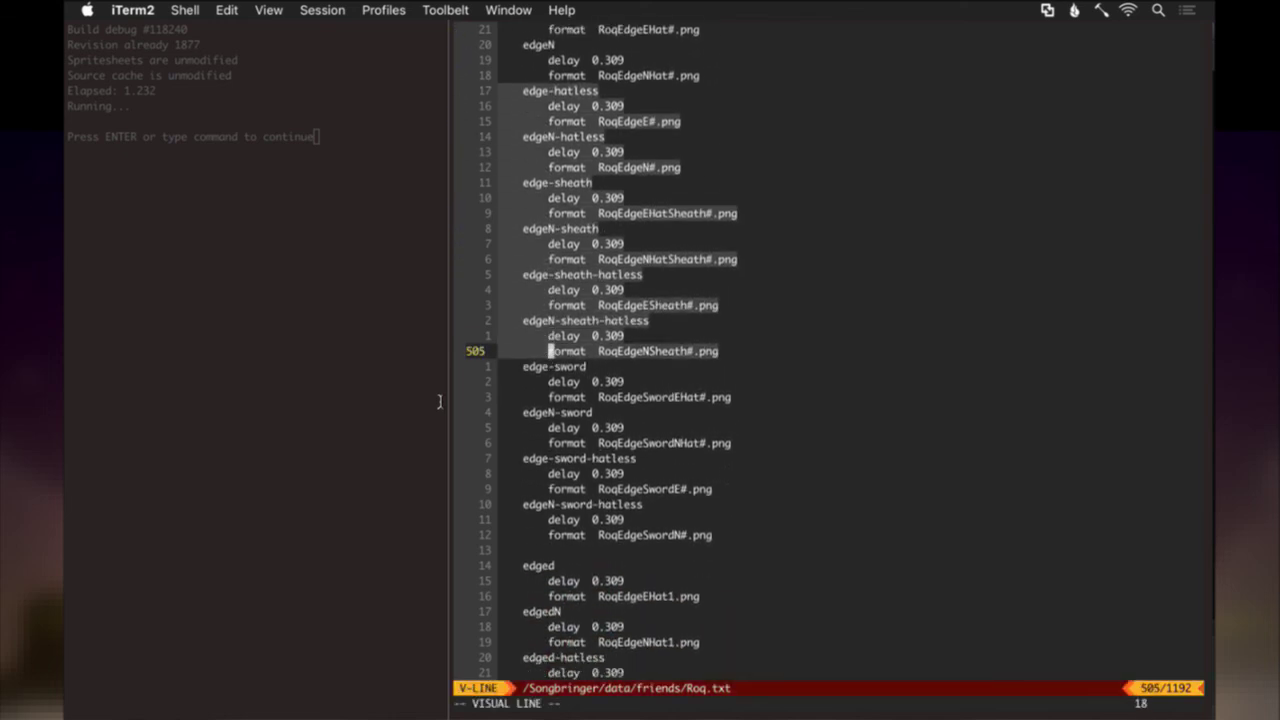
{"action": "key", "text": "d"}
Delete the edge-sword-hatless and edgeN-sword-hatless blocks and add a blank line before the edged group.
{"action": "key", "text": "j"}
{"action": "key", "text": "j"}
{"action": "key", "text": "j"}
{"action": "key", "text": "j"}
{"action": "key", "text": "j"}
{"action": "key", "text": "j"}
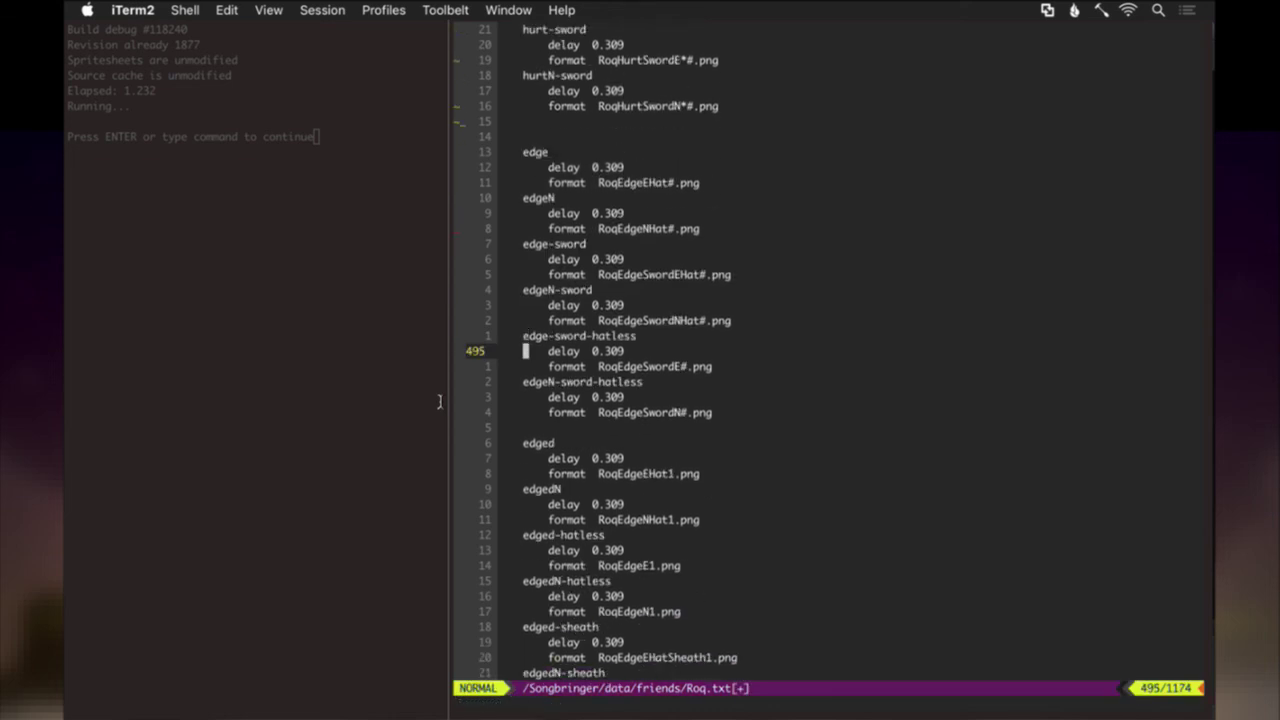
{"action": "key", "text": "v"}
{"action": "key", "text": "shift+v"}
{"action": "key", "text": "j"}
{"action": "key", "text": "j"}
{"action": "key", "text": "j"}
{"action": "key", "text": "j"}
{"action": "key", "text": "j"}
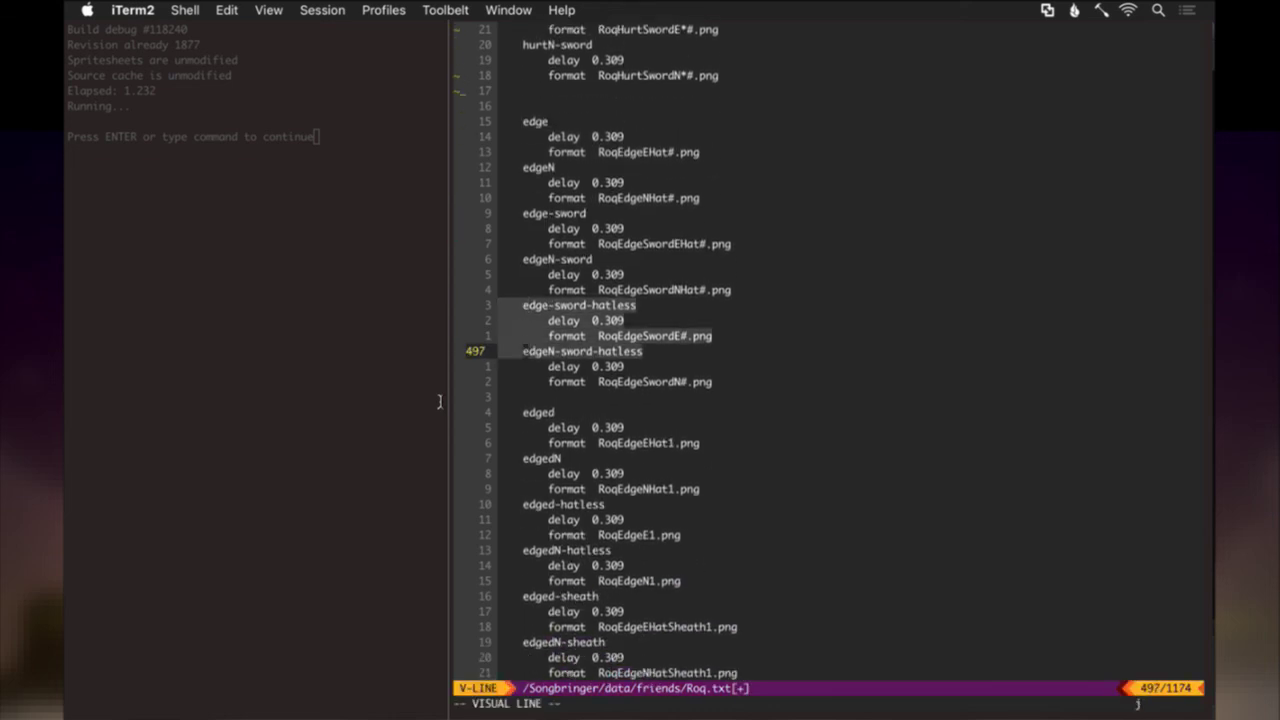
{"action": "key", "text": "d"}
{"action": "key", "text": "shift+o"}
{"action": "key", "text": "Escape"}
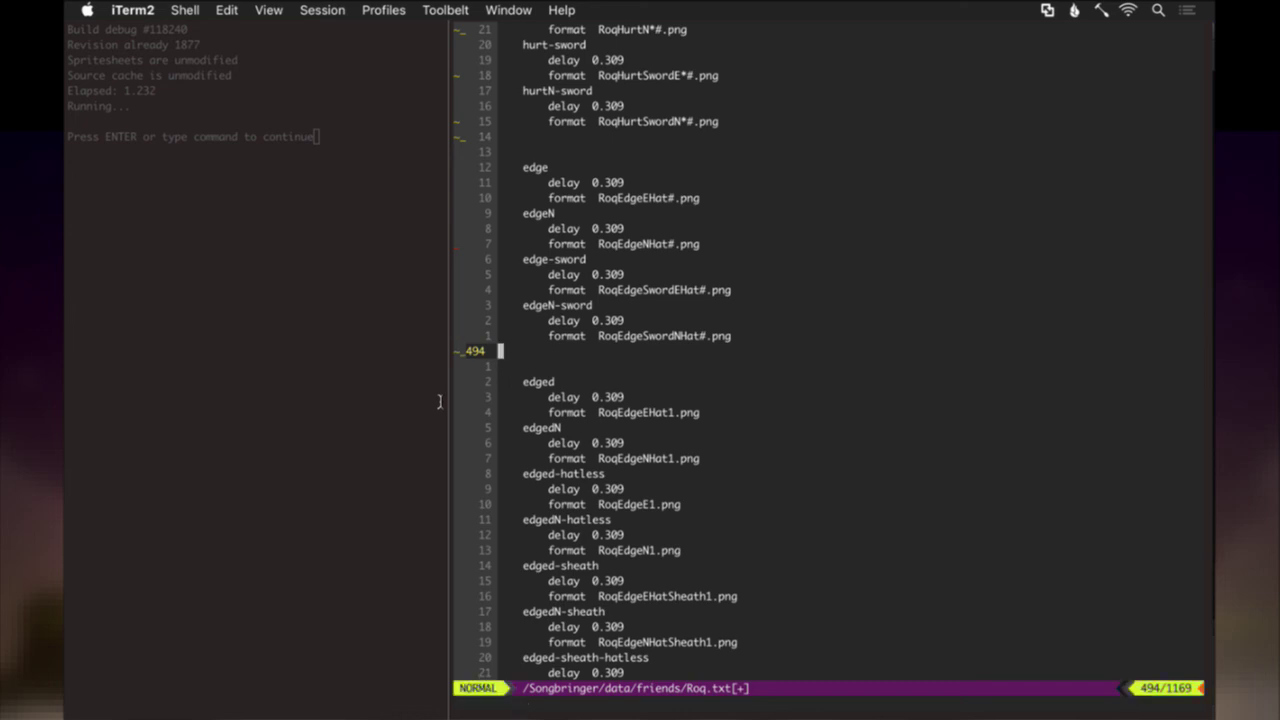
Delete the animation blocks from edged-hatless through edgedN-sheath-hatless.
{"action": "key", "text": "j"}
{"action": "key", "text": "j"}
{"action": "key", "text": "j"}
{"action": "key", "text": "j"}
{"action": "key", "text": "j"}
{"action": "key", "text": "j"}
{"action": "key", "text": "j"}
{"action": "key", "text": "j"}
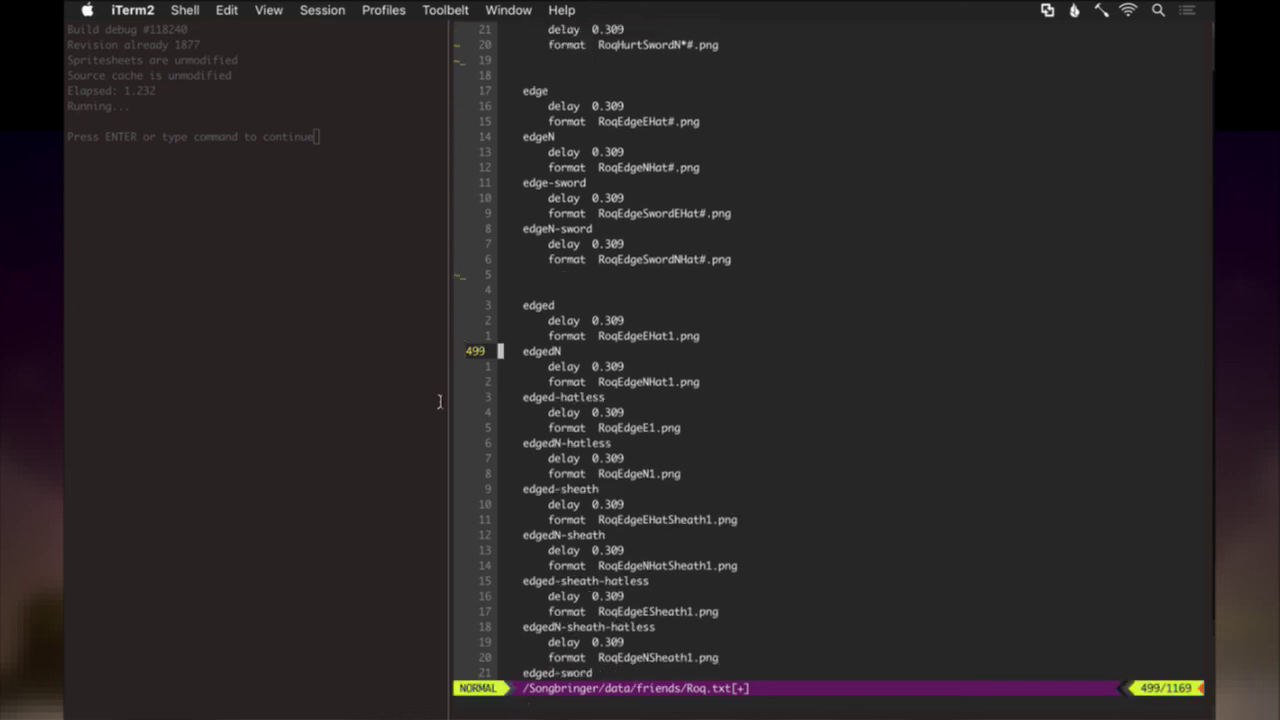
{"action": "key", "text": "shift+v"}
{"action": "key", "text": "j"}
{"action": "key", "text": "j"}
{"action": "key", "text": "j"}
{"action": "key", "text": "j"}
{"action": "key", "text": "j"}
{"action": "key", "text": "j"}
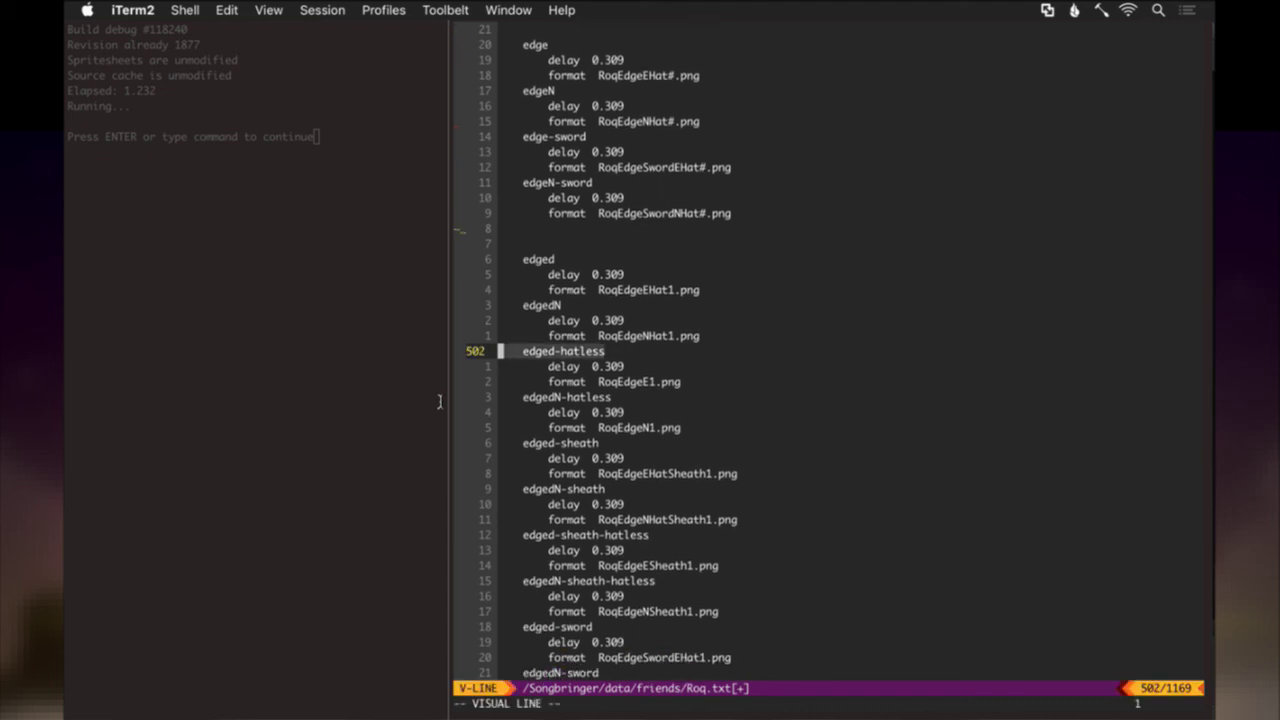
{"action": "key", "text": "j"}
{"action": "key", "text": "j"}
{"action": "key", "text": "j"}
{"action": "key", "text": "j"}
{"action": "key", "text": "j"}
{"action": "key", "text": "j"}
{"action": "key", "text": "j"}
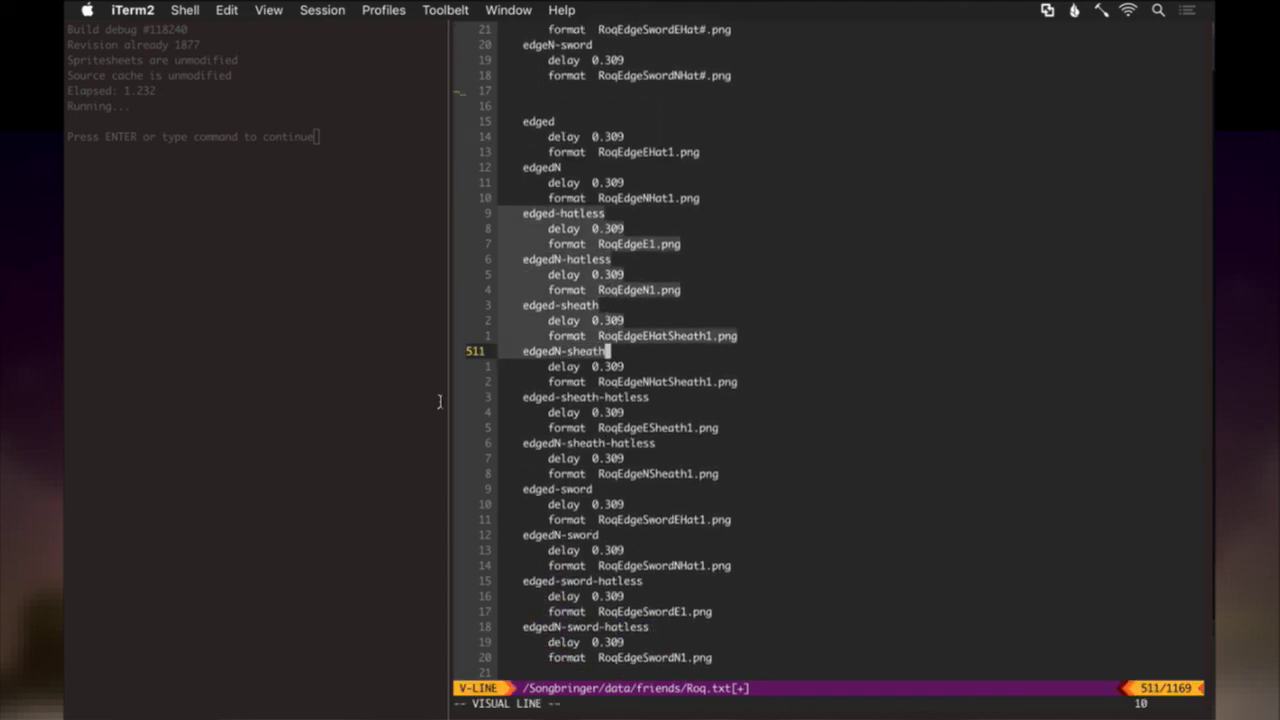
{"action": "key", "text": "j"}
{"action": "key", "text": "j"}
{"action": "key", "text": "j"}
{"action": "key", "text": "j"}
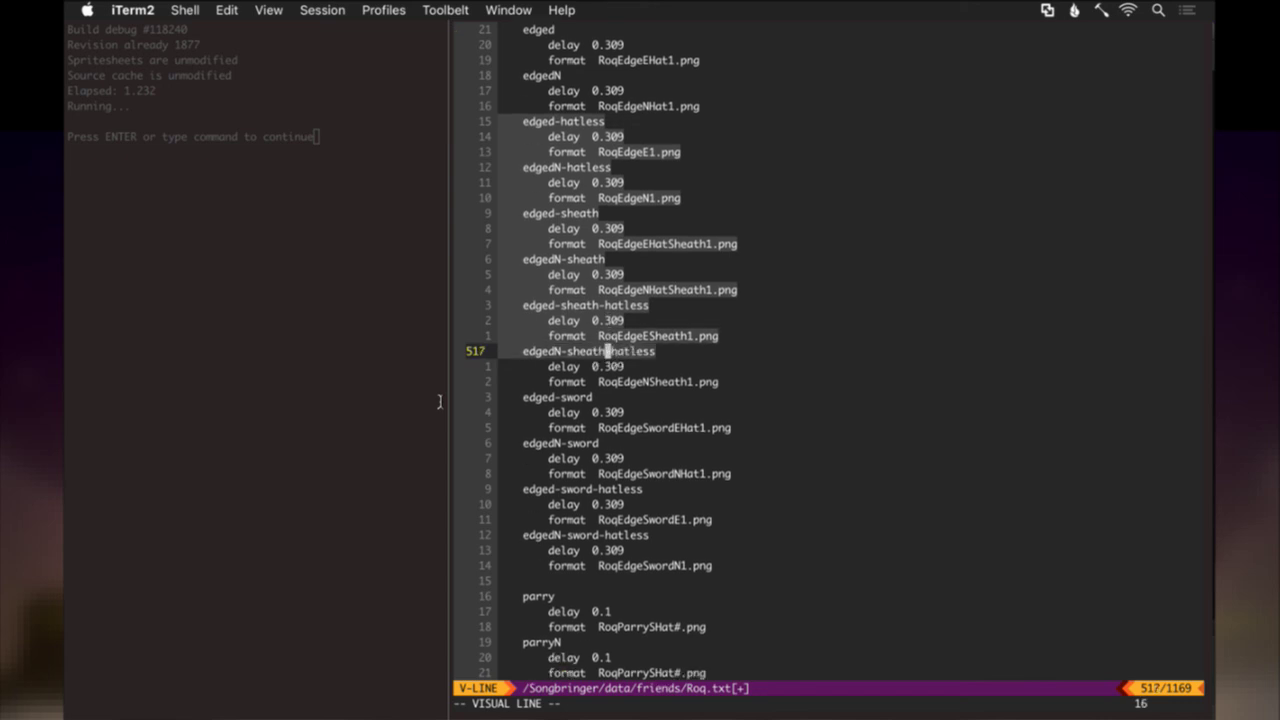
{"action": "key", "text": "d"}
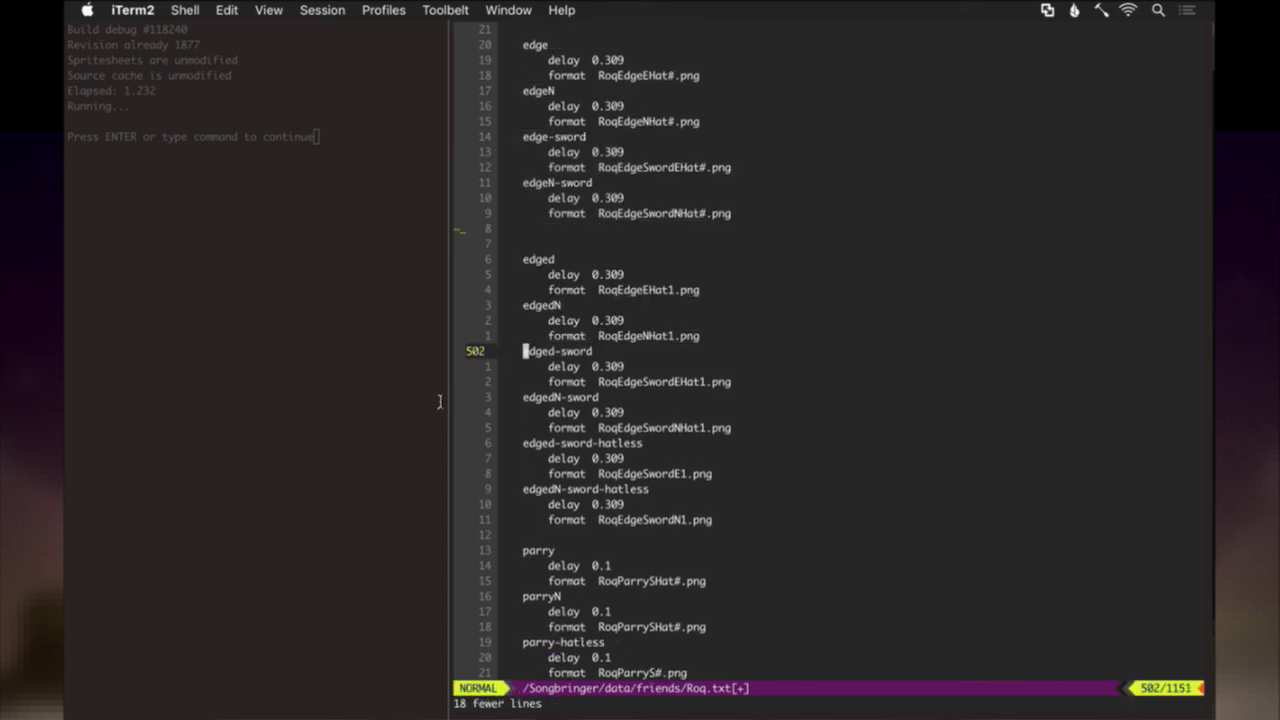
Delete the edged-sword-hatless and edgedN-sword-hatless blocks and add a blank line before the parry group.
{"action": "key", "text": "j"}
{"action": "key", "text": "j"}
{"action": "key", "text": "j"}
{"action": "key", "text": "j"}
{"action": "key", "text": "j"}
{"action": "key", "text": "j"}
{"action": "key", "text": "shift+v"}
{"action": "key", "text": "j"}
{"action": "key", "text": "j"}
{"action": "key", "text": "j"}
{"action": "key", "text": "j"}
{"action": "key", "text": "j"}
{"action": "key", "text": "d"}
{"action": "key", "text": "shift+o"}
{"action": "key", "text": "Escape"}
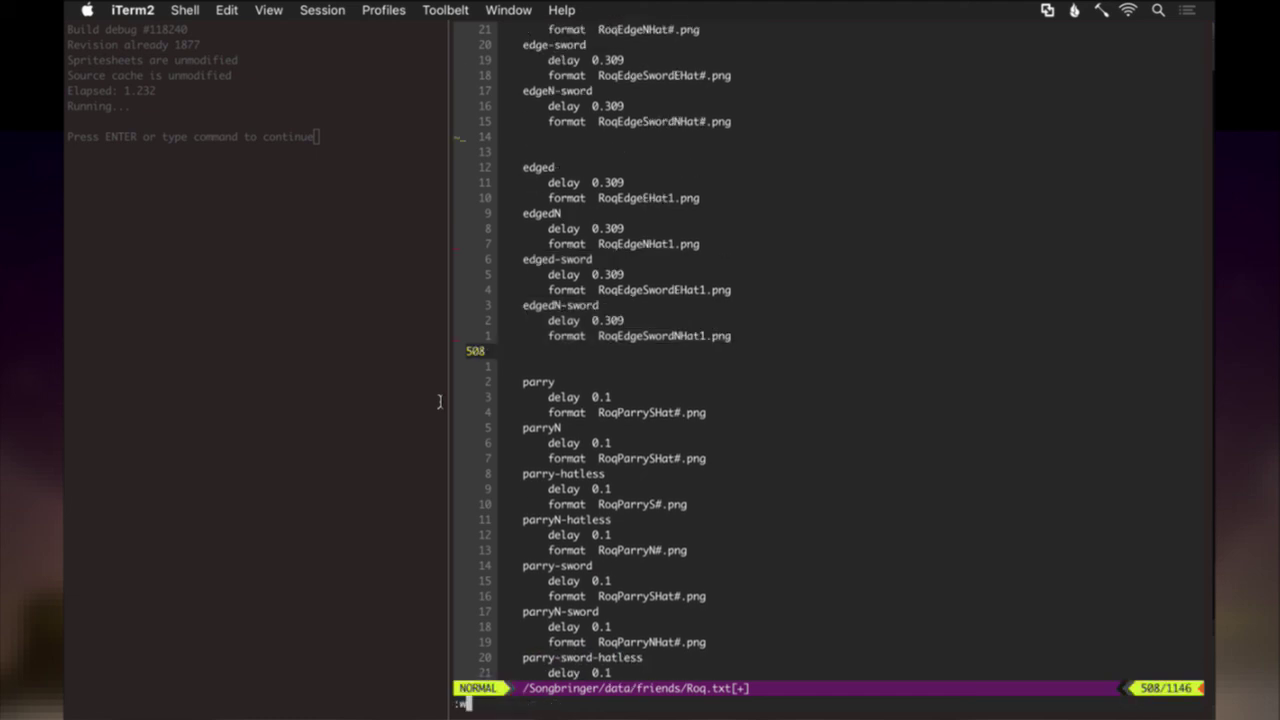
Save Roq.txt, and replace Hat with * in the edge animation's format filename to make it RoqEdgeE*#.png.
{"action": "type", "text": ":w"}
{"action": "key", "text": "Return"}
{"action": "key", "text": "k"}
{"action": "key", "text": "k"}
{"action": "key", "text": "k"}
{"action": "key", "text": "k"}
{"action": "key", "text": "k"}
{"action": "key", "text": "k"}
{"action": "key", "text": "k"}
{"action": "key", "text": "k"}
{"action": "key", "text": "k"}
{"action": "key", "text": "k"}
{"action": "key", "text": "k"}
{"action": "key", "text": "k"}
{"action": "key", "text": "k"}
{"action": "key", "text": "k"}
{"action": "key", "text": "k"}
{"action": "key", "text": "k"}
{"action": "key", "text": "k"}
{"action": "key", "text": "k"}
{"action": "key", "text": "k"}
{"action": "key", "text": "k"}
{"action": "key", "text": "k"}
{"action": "key", "text": "k"}
{"action": "key", "text": "k"}
{"action": "key", "text": "k"}
{"action": "key", "text": "k"}
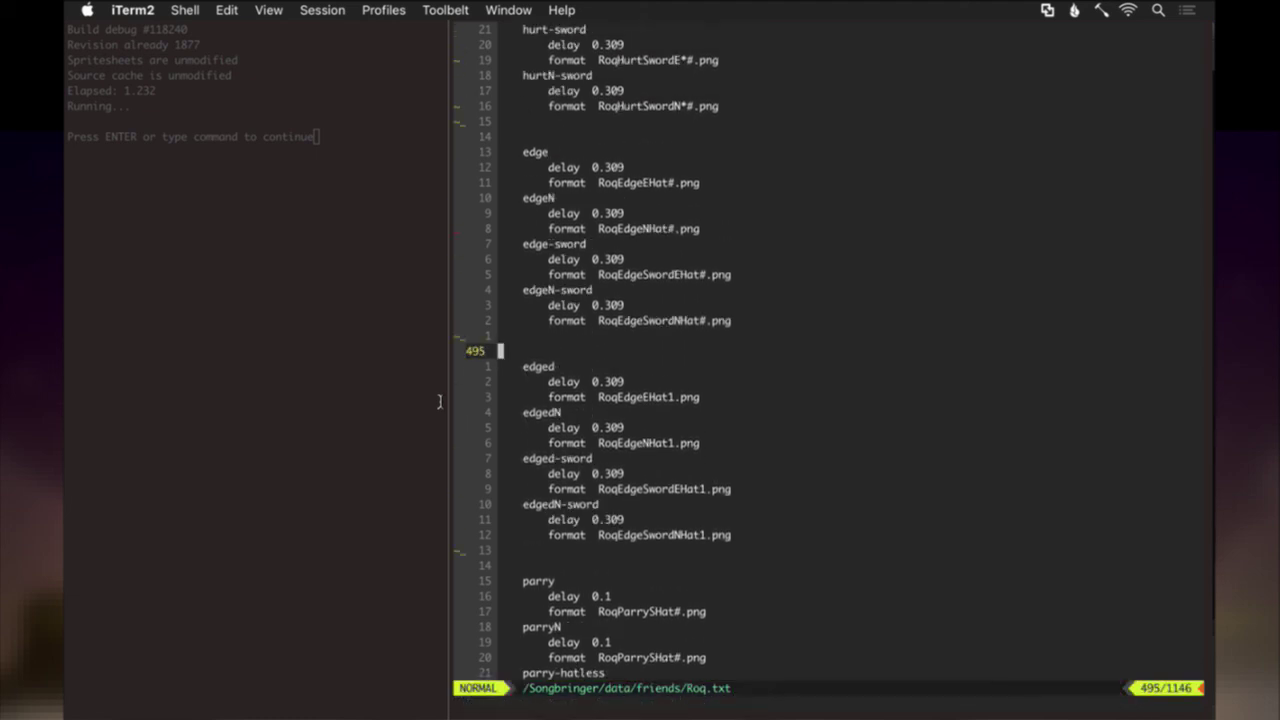
{"action": "type", "text": "/Hat"}
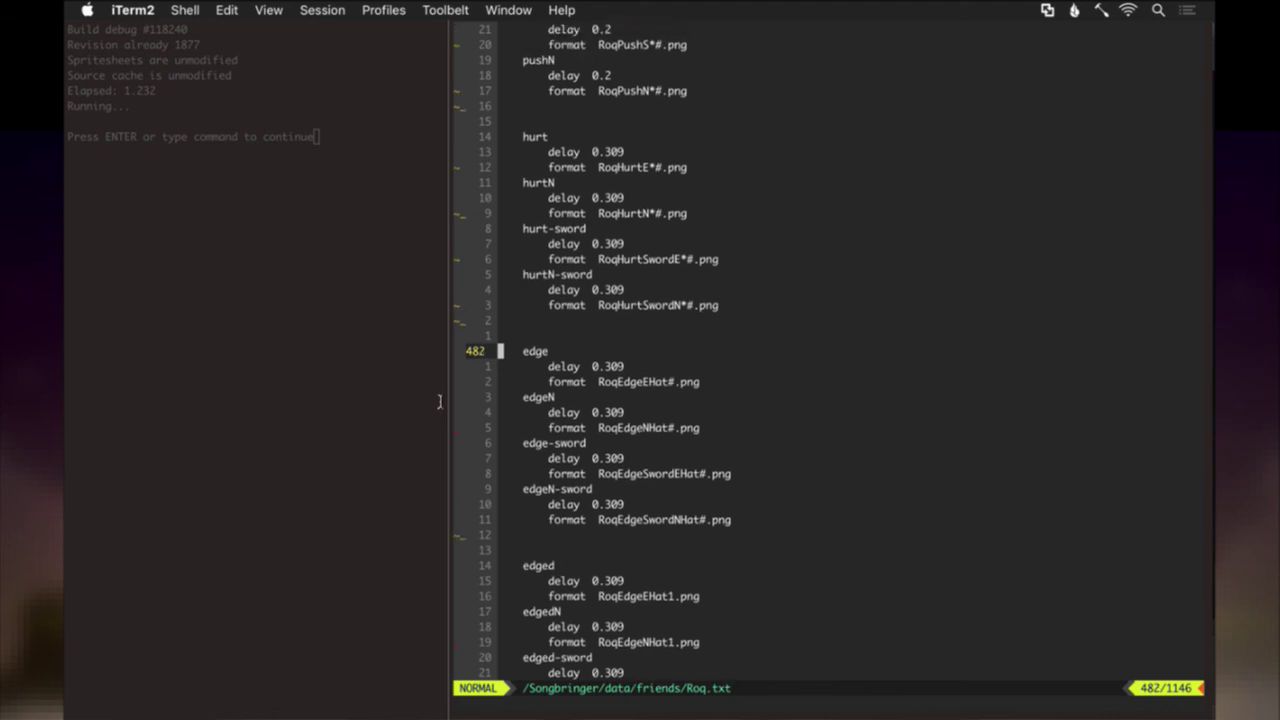
{"action": "key", "text": "Return"}
{"action": "key", "text": "v"}
{"action": "key", "text": "e"}
{"action": "key", "text": "c"}
{"action": "type", "text": "*"}
{"action": "key", "text": "Escape"}
{"action": "key", "text": "n"}
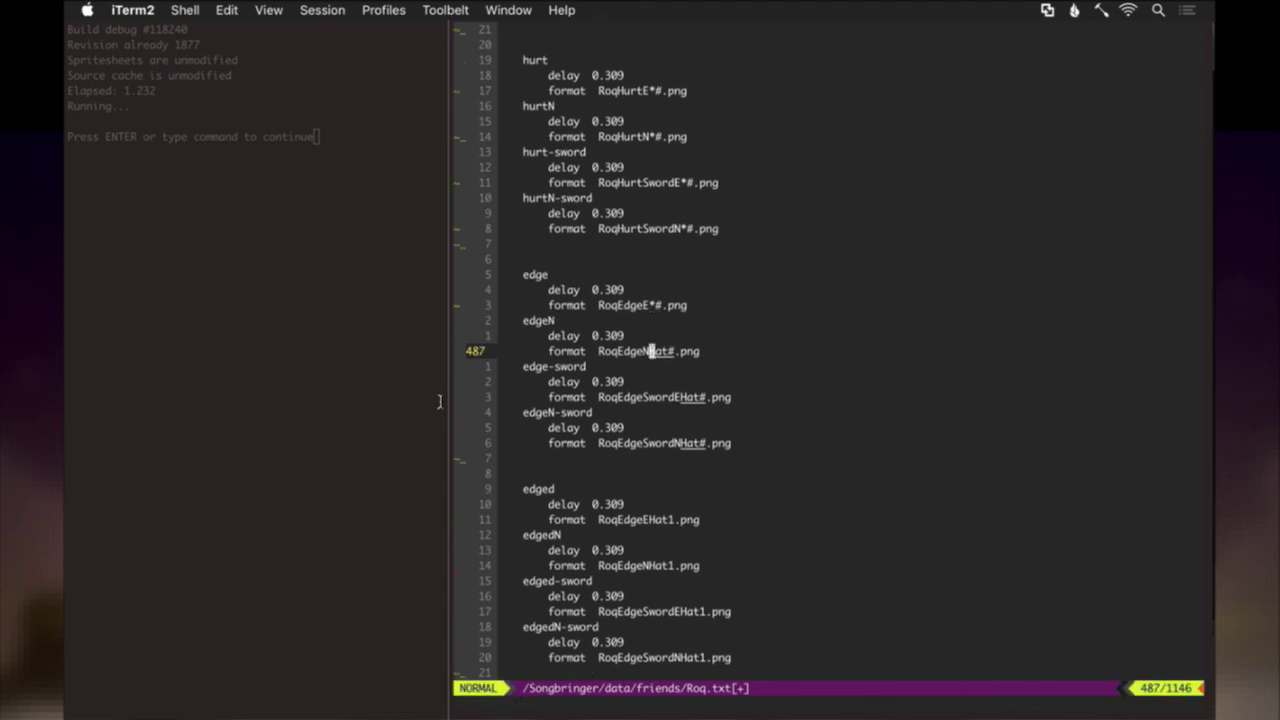
Replace Hat with * in the edgeN, edge-sword and edgeN-sword format filenames, clear the search highlighting and save Roq.txt.
{"action": "key", "text": "."}
{"action": "type", "text": "n."}
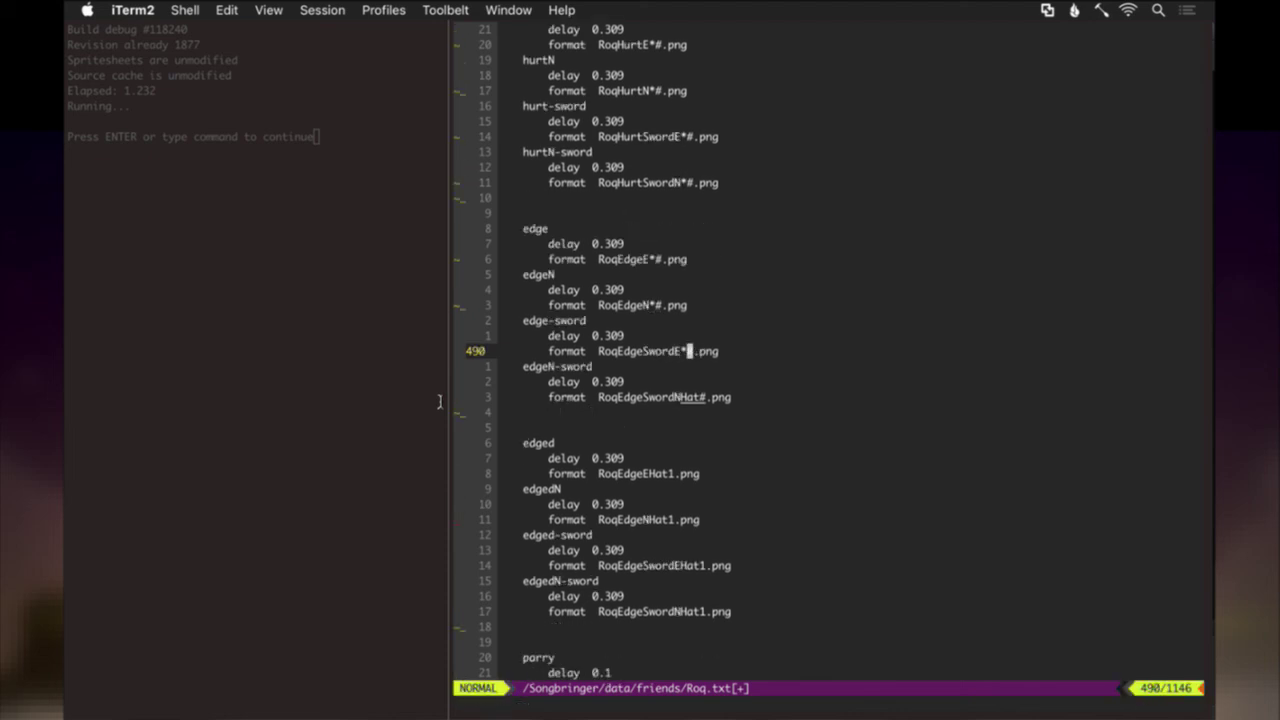
{"action": "type", "text": "n.:noh"}
{"action": "key", "text": "Return"}
{"action": "type", "text": ":w"}
{"action": "key", "text": "Return"}
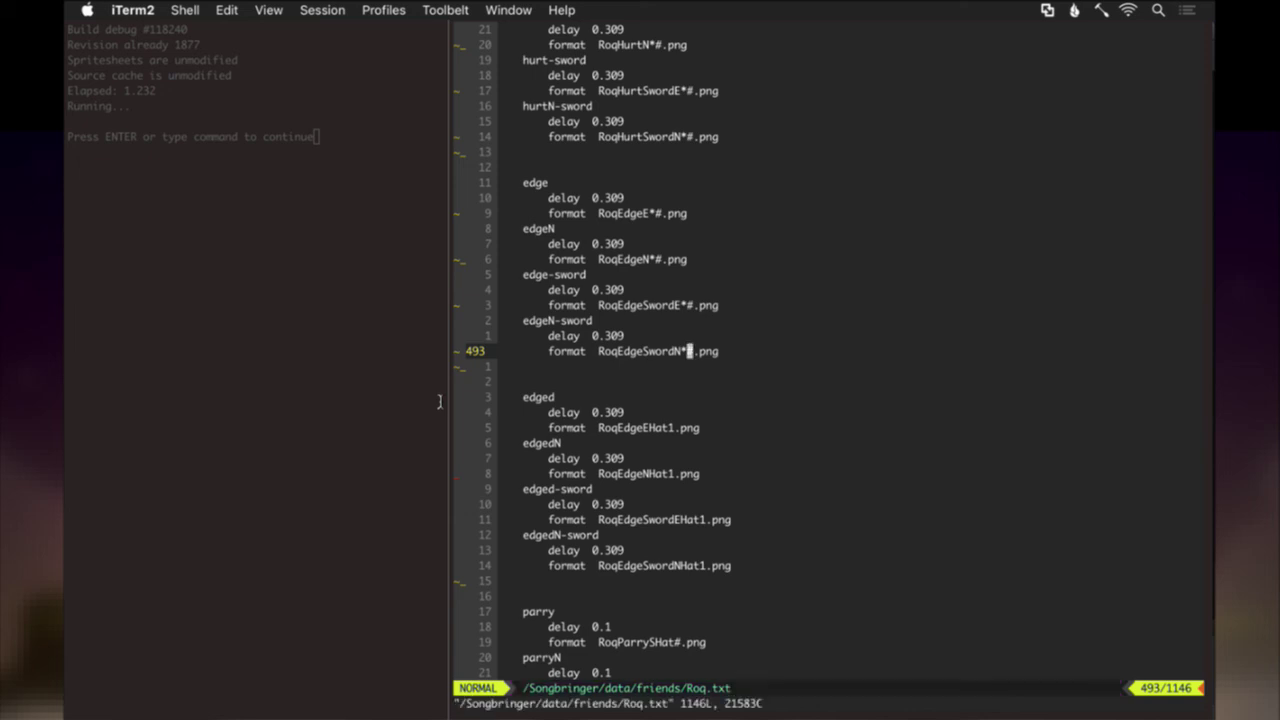
{"action": "key", "text": "n"}
{"action": "key", "text": "."}
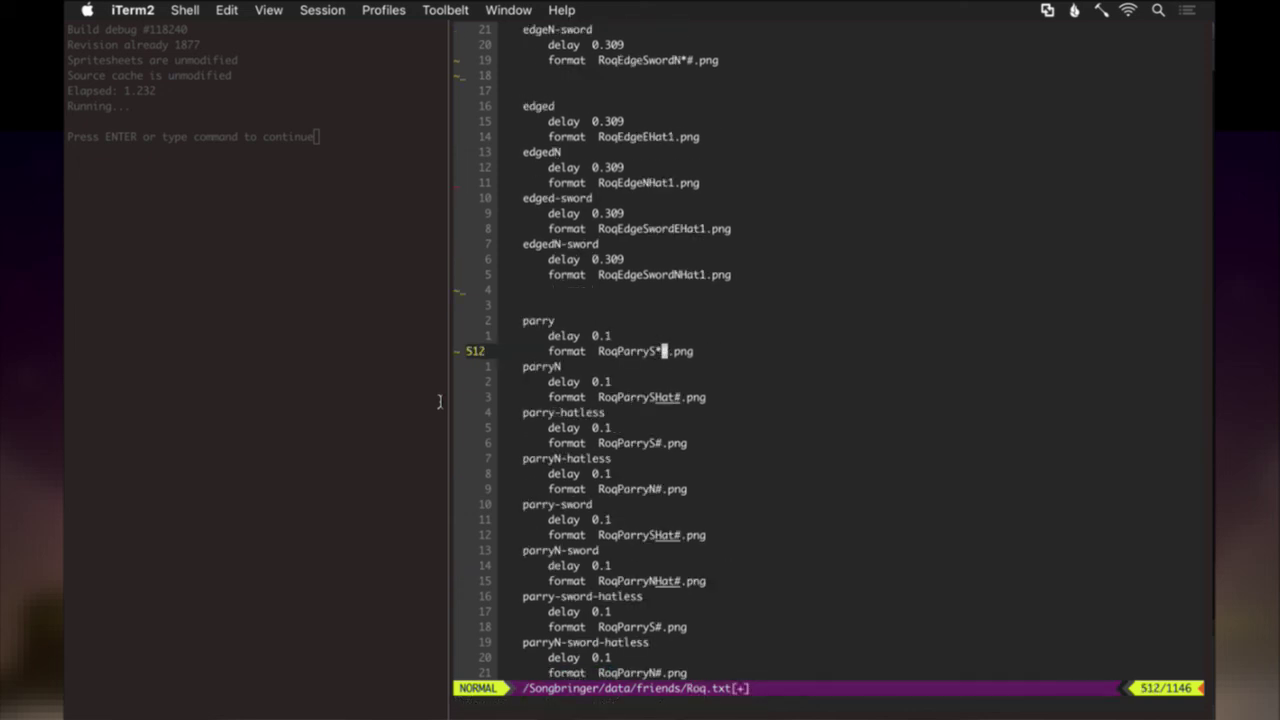
{"action": "type", "text": ":noh"}
{"action": "key", "text": "Return"}
{"action": "key", "text": "u"}
{"action": "key", "text": "k"}
{"action": "key", "text": "k"}
{"action": "key", "text": "k"}
{"action": "key", "text": "k"}
{"action": "key", "text": "k"}
{"action": "key", "text": "k"}
{"action": "key", "text": "k"}
{"action": "key", "text": "k"}
{"action": "key", "text": "k"}
{"action": "key", "text": "k"}
{"action": "key", "text": "k"}
{"action": "key", "text": "k"}
{"action": "key", "text": "k"}
{"action": "key", "text": "k"}
{"action": "key", "text": "k"}
{"action": "key", "text": "k"}
{"action": "key", "text": "k"}
{"action": "key", "text": "k"}
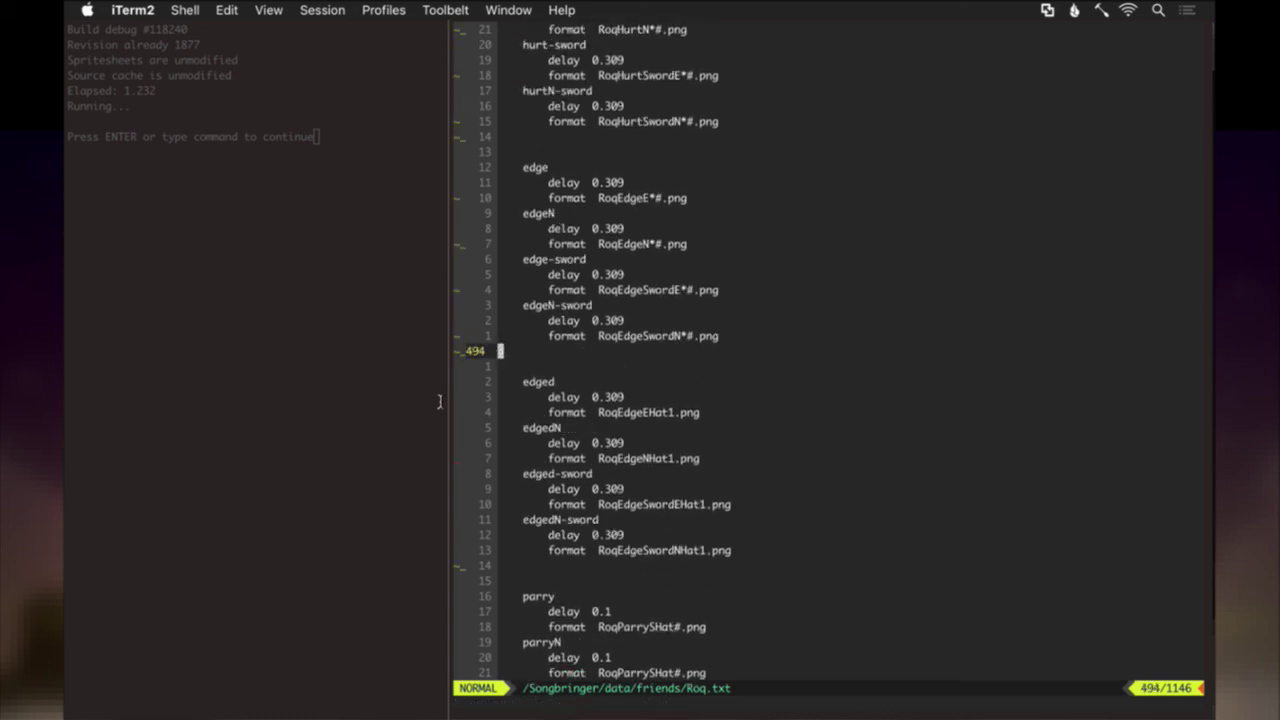
{"action": "key", "text": "n"}
Find hat from the edged group onward and change the edged animation's format filename to RoqEdgeE*1.png.
{"action": "key", "text": "k"}
{"action": "key", "text": "k"}
{"action": "key", "text": "k"}
{"action": "key", "text": "k"}
{"action": "key", "text": "k"}
{"action": "key", "text": "k"}
{"action": "key", "text": "k"}
{"action": "key", "text": "k"}
{"action": "key", "text": "k"}
{"action": "key", "text": "k"}
{"action": "key", "text": "k"}
{"action": "key", "text": "k"}
{"action": "key", "text": "k"}
{"action": "key", "text": "k"}
{"action": "key", "text": "k"}
{"action": "key", "text": "k"}
{"action": "key", "text": "k"}
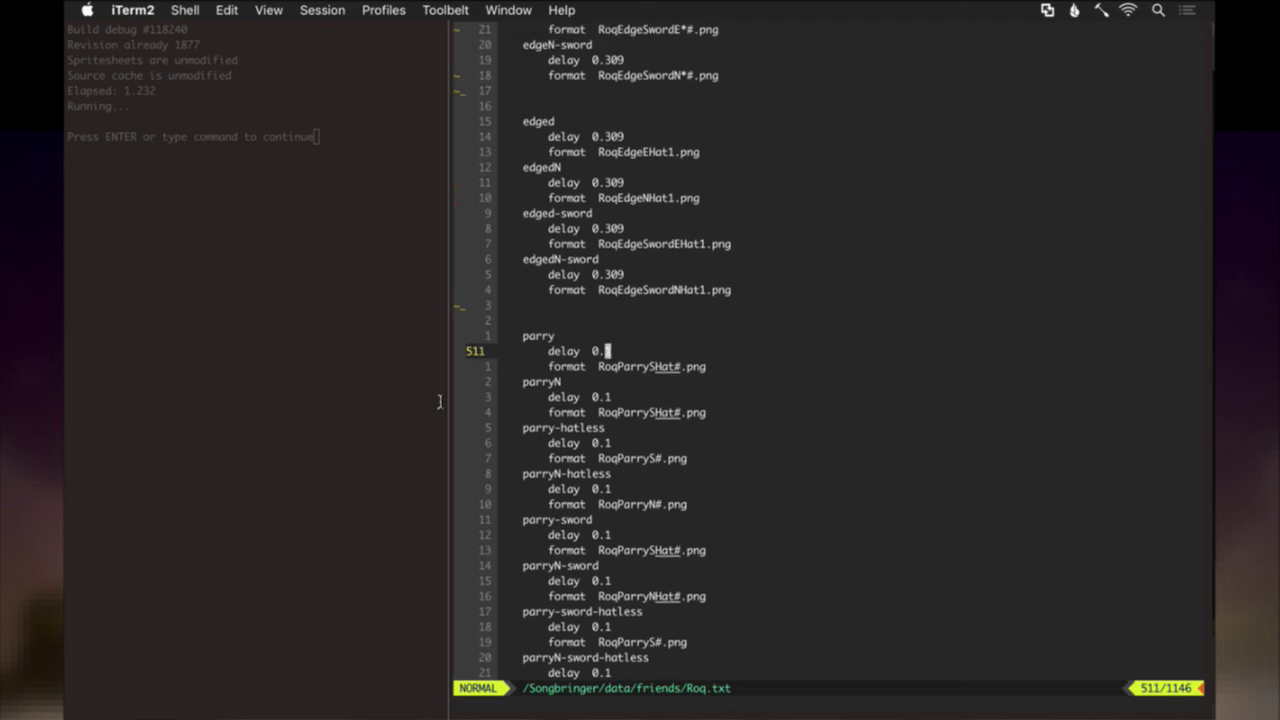
{"action": "type", "text": "/Hat"}
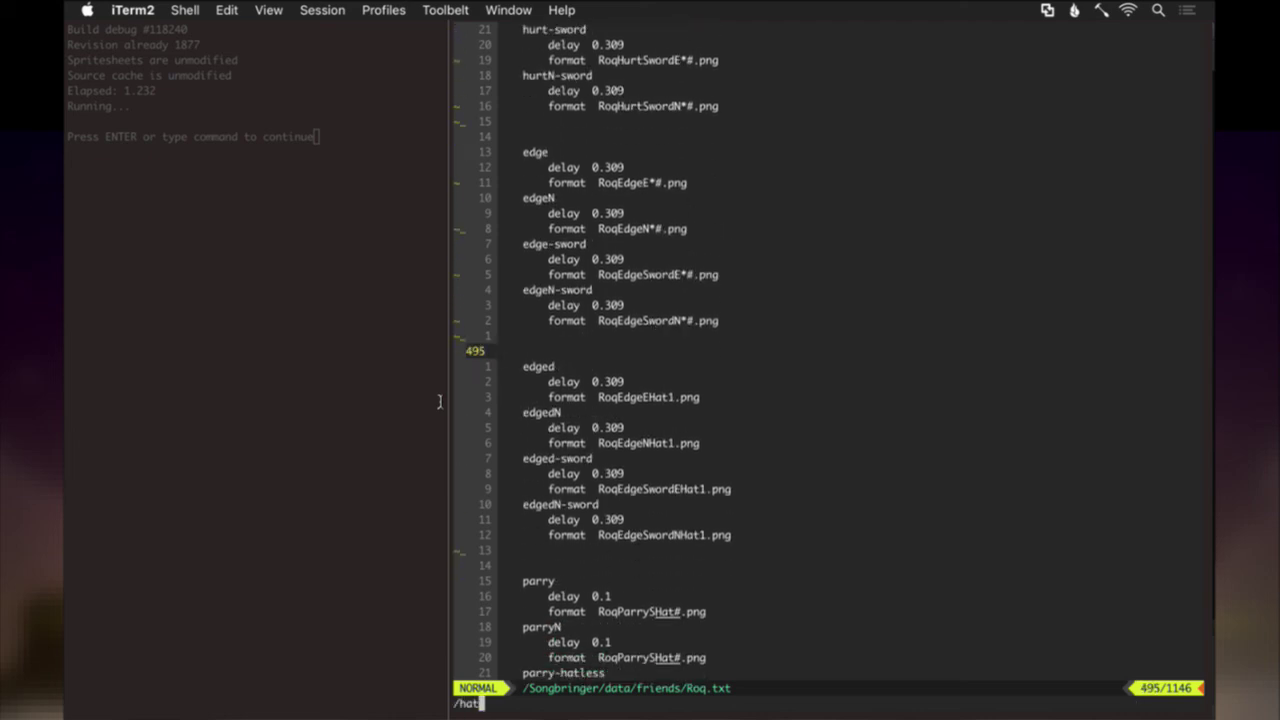
{"action": "key", "text": "Return"}
{"action": "type", "text": "ct1"}
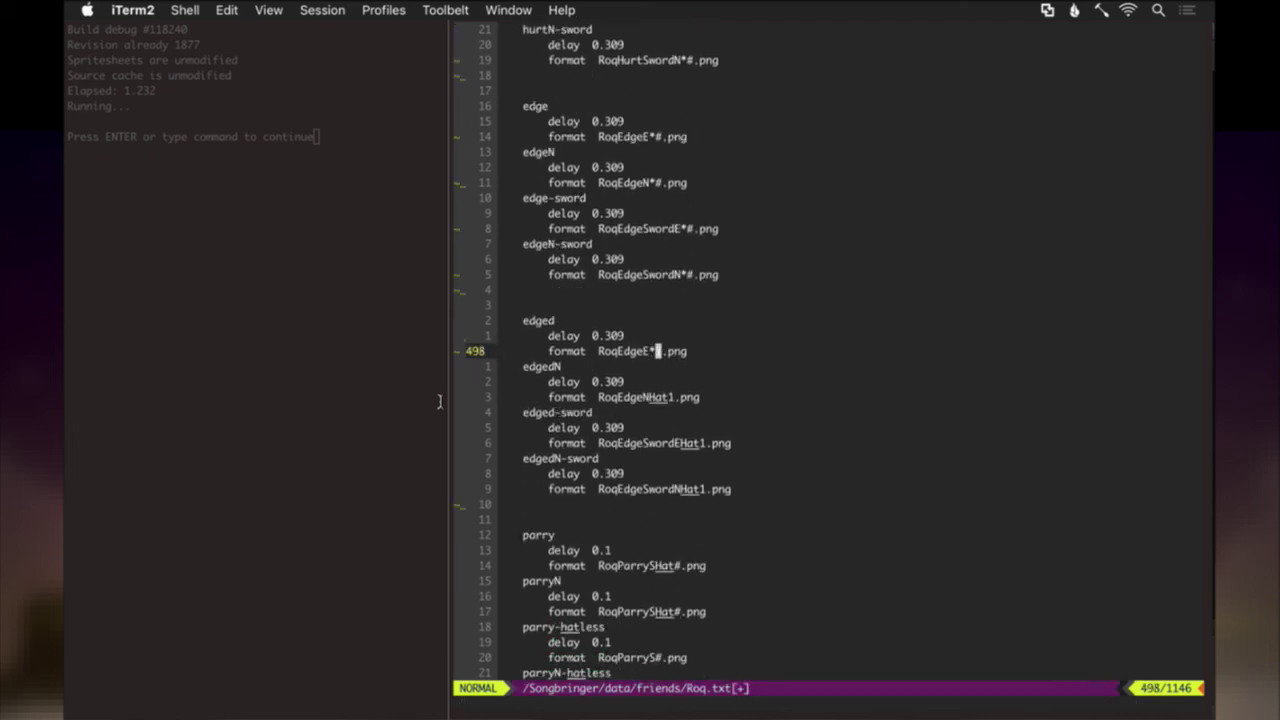
{"action": "type", "text": "*"}
{"action": "key", "text": "Escape"}
Replace Hat with * in the edgedN, edged-sword and edgedN-sword format filenames and save Roq.txt.
{"action": "key", "text": "n"}
{"action": "key", "text": "period"}
{"action": "key", "text": "n"}
{"action": "key", "text": "period"}
{"action": "key", "text": "n"}
{"action": "key", "text": "period"}
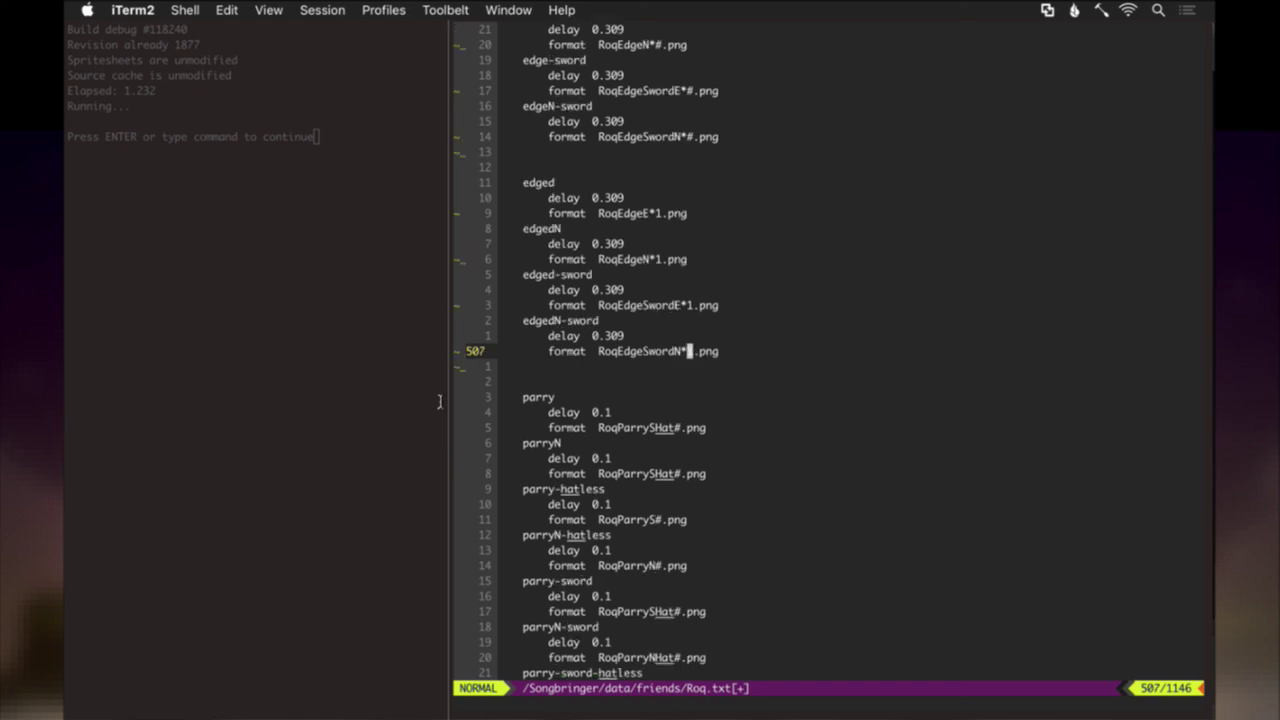
{"action": "type", "text": ":w"}
{"action": "key", "text": "Return"}
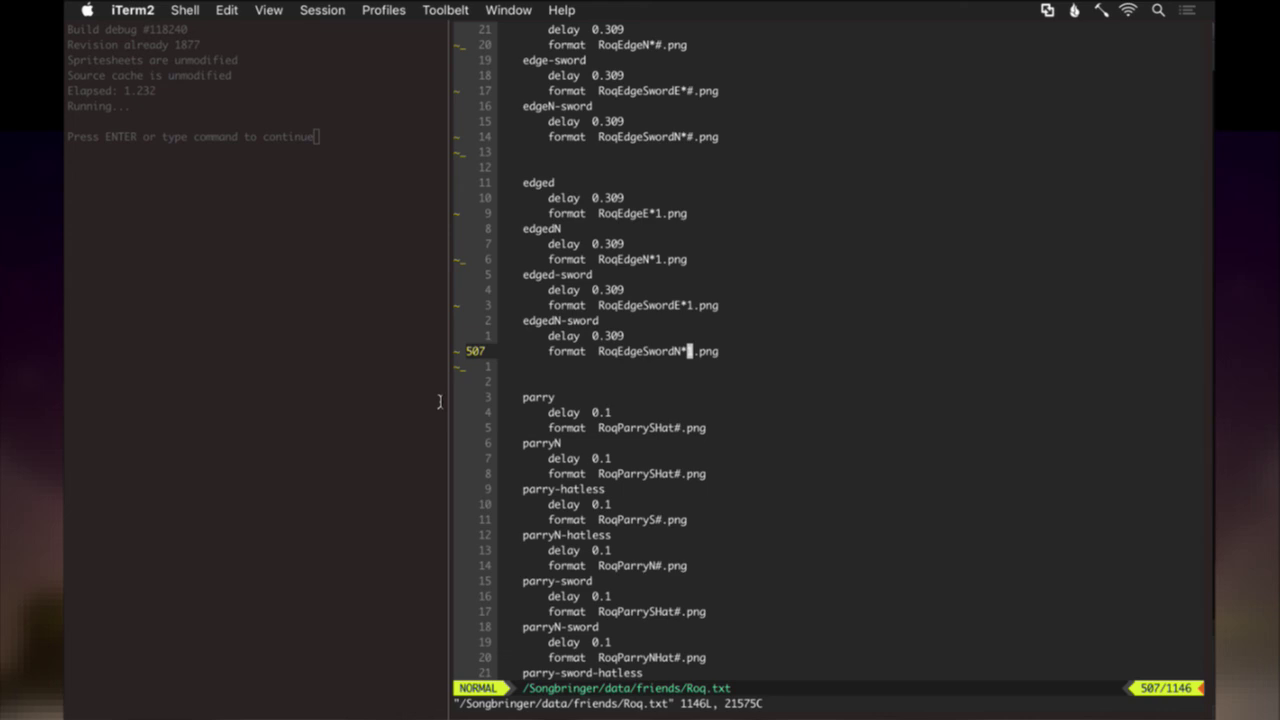
Switch to Finder and open RoqEdgeE.psd, RoqEdgeN.psd, RoqEdgeSwordE.psd and RoqEdgeSwordN.psd in Photoshop CS6.
{"action": "key", "text": "k"}
{"action": "key", "text": "k"}
{"action": "key", "text": "k"}
{"action": "key", "text": "k"}
{"action": "key", "text": "k"}
{"action": "key", "text": "k"}
{"action": "key", "text": "k"}
{"action": "key", "text": "k"}
{"action": "key", "text": "super+Tab"}
{"action": "key", "text": "super+Tab"}
{"action": "key", "text": "super+Tab"}
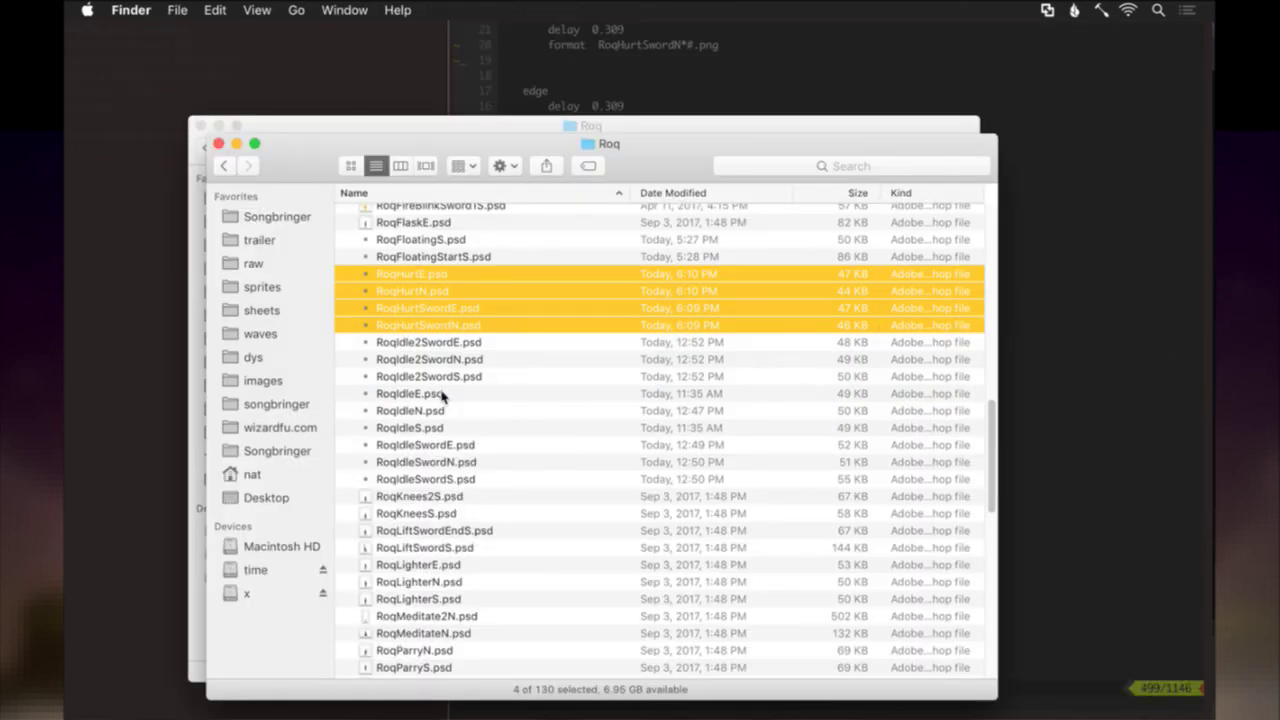
{"action": "scroll", "coordinate": [441, 397], "scroll_direction": "up", "scroll_amount": 10}
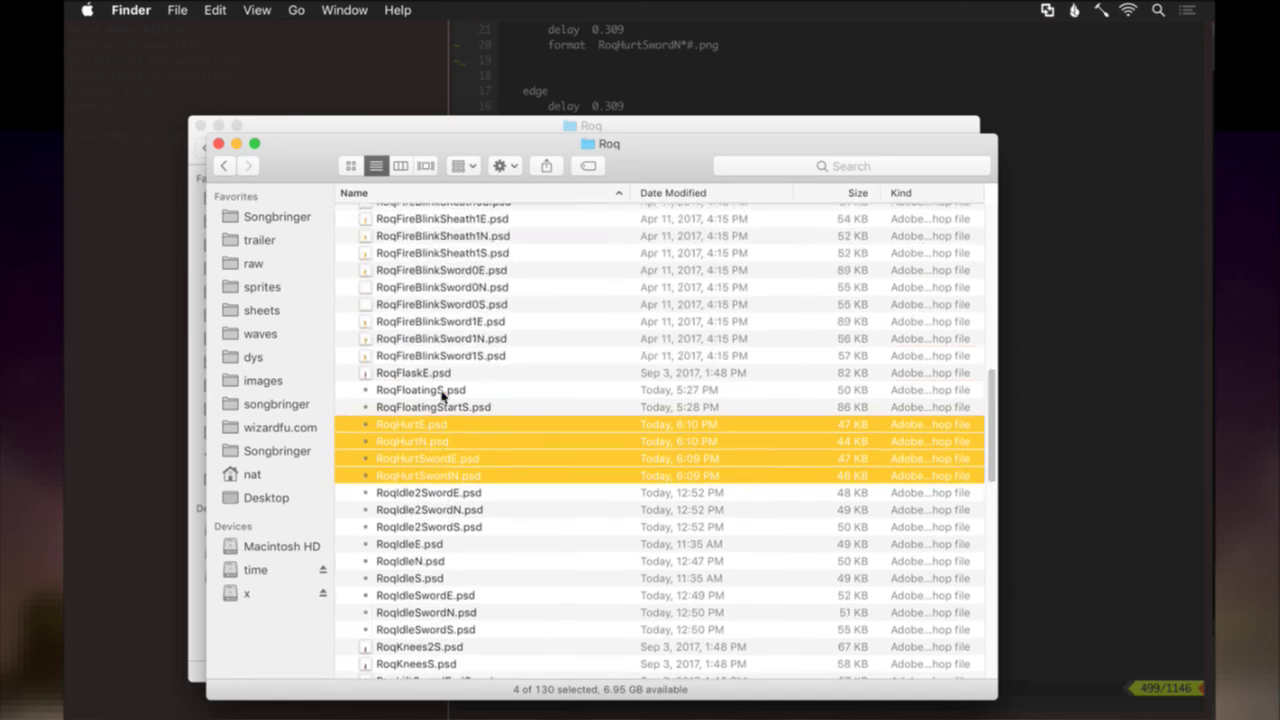
{"action": "left_click", "coordinate": [458, 279]}
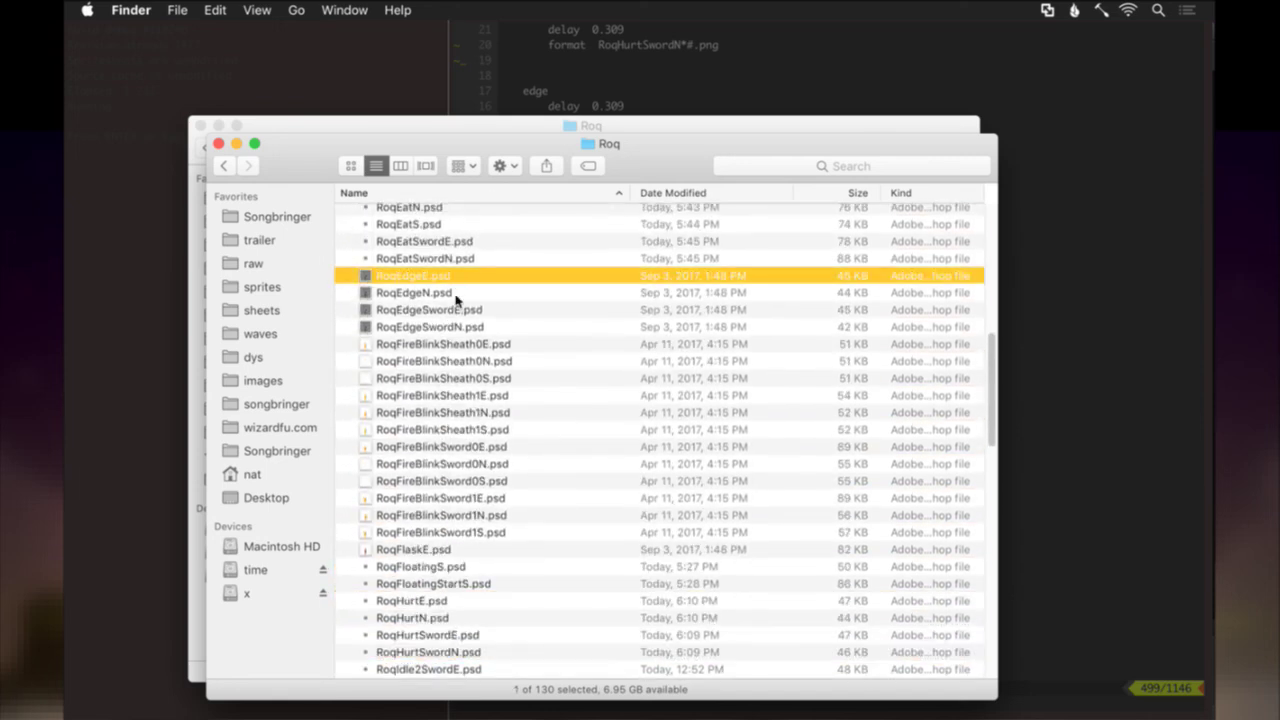
{"action": "left_click", "coordinate": [456, 326], "text": "shift"}
{"action": "right_click", "coordinate": [458, 325]}
{"action": "mouse_move", "coordinate": [585, 360]}
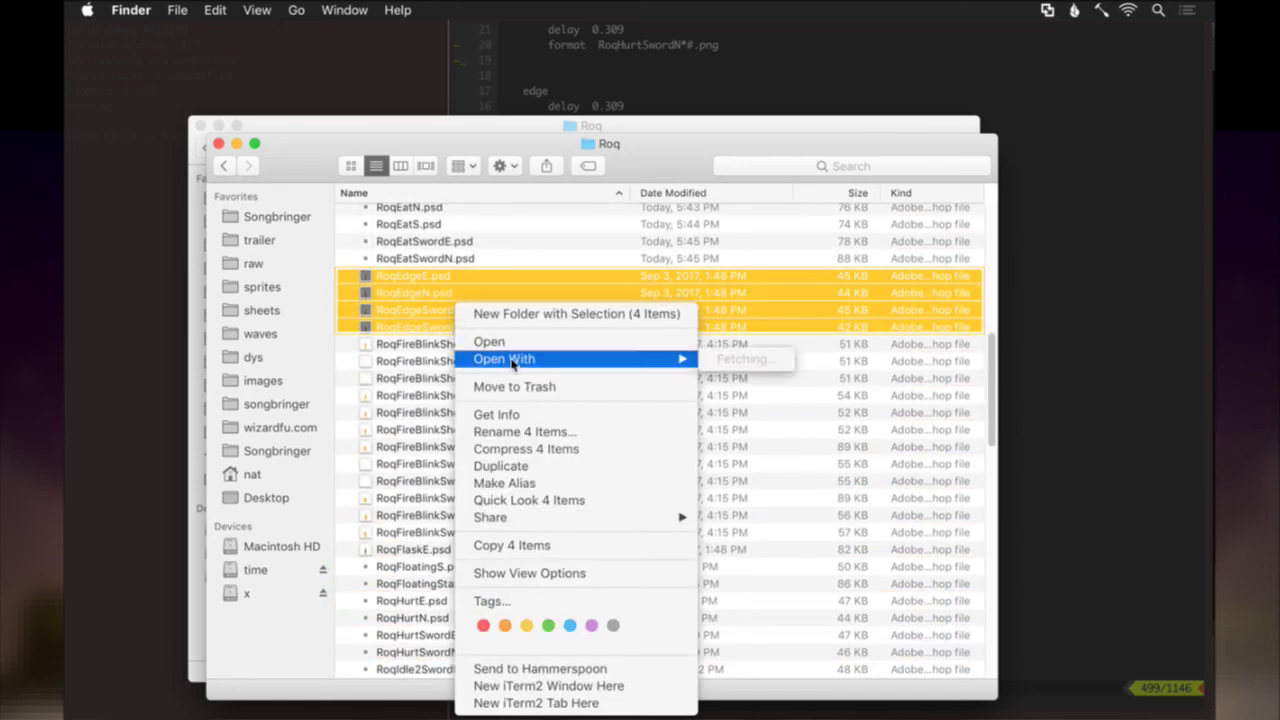
{"action": "left_click", "coordinate": [717, 362]}
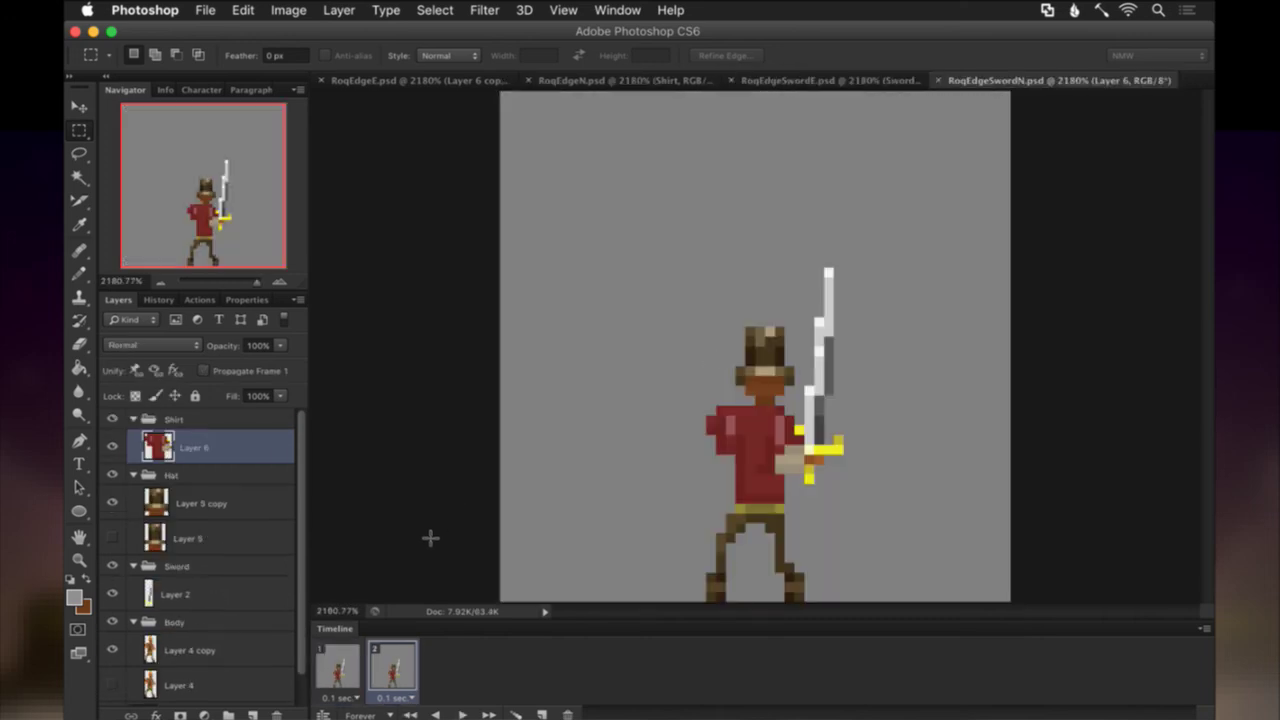
Select both animation frames in RoqEdgeSwordN.psd and rename its Sword layer group to Body.
{"action": "left_click", "coordinate": [340, 668], "text": "shift"}
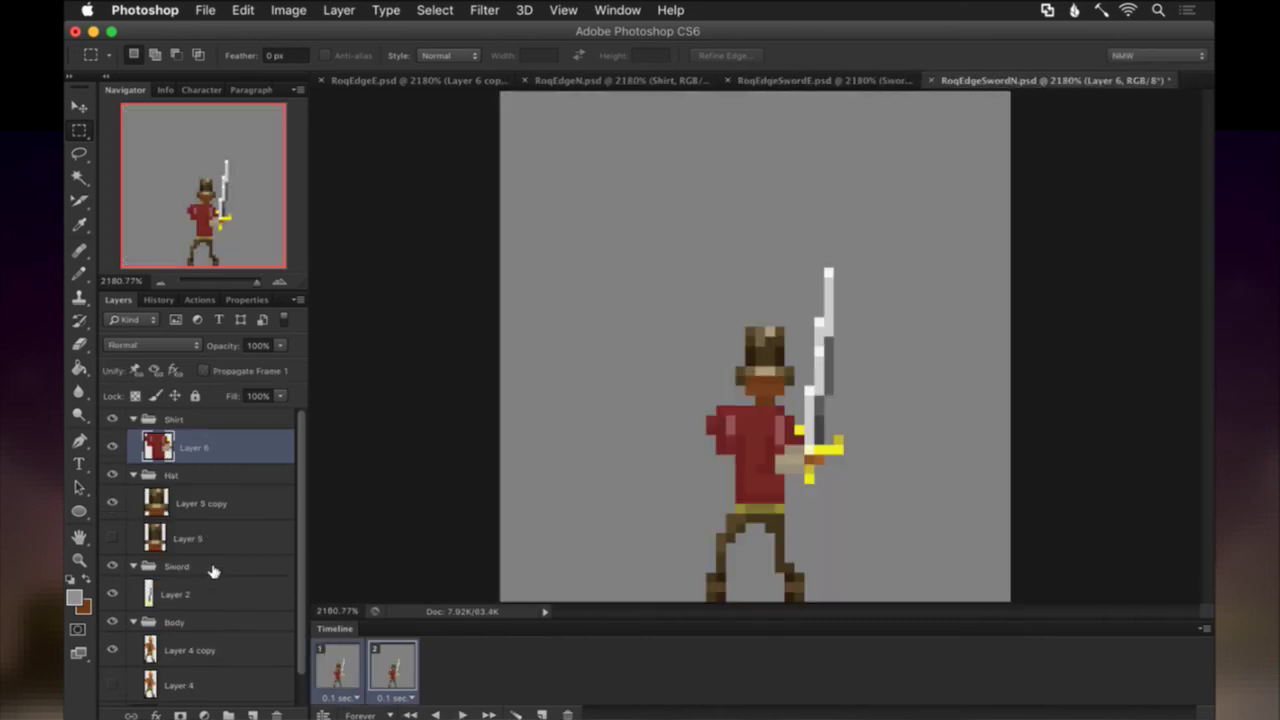
{"action": "double_click", "coordinate": [174, 566]}
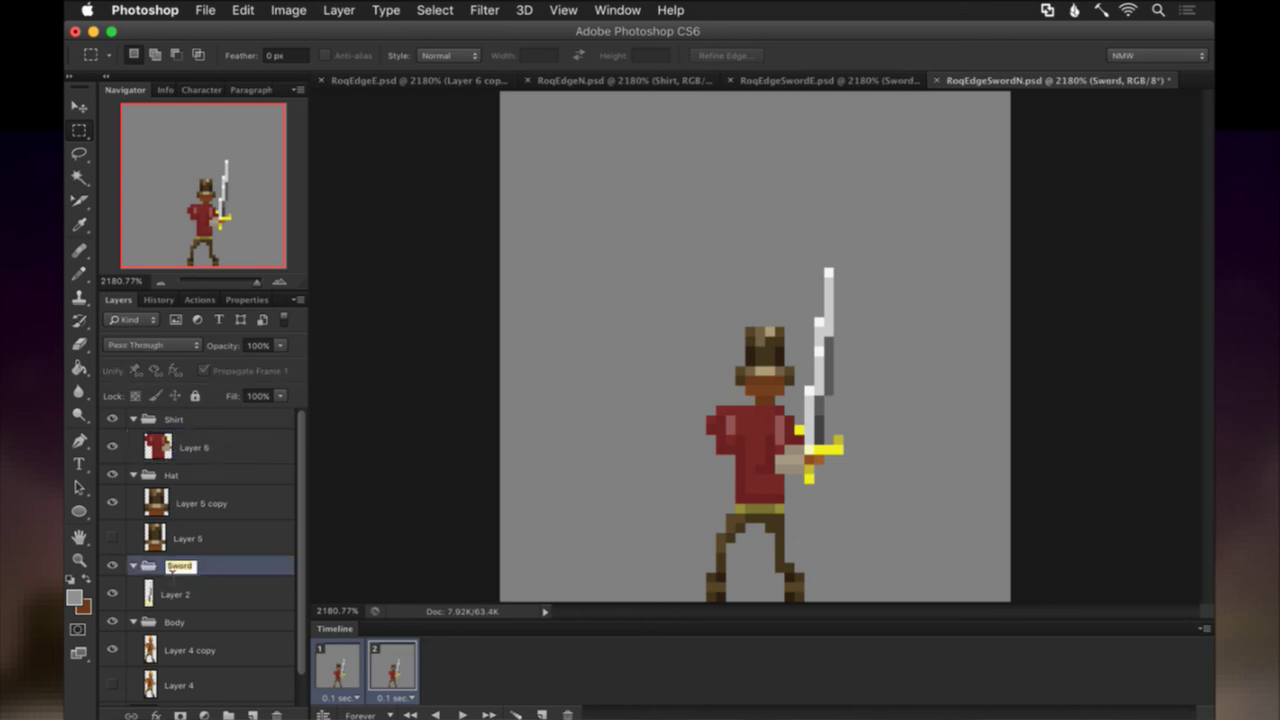
{"action": "type", "text": "Body"}
{"action": "key", "text": "Return"}
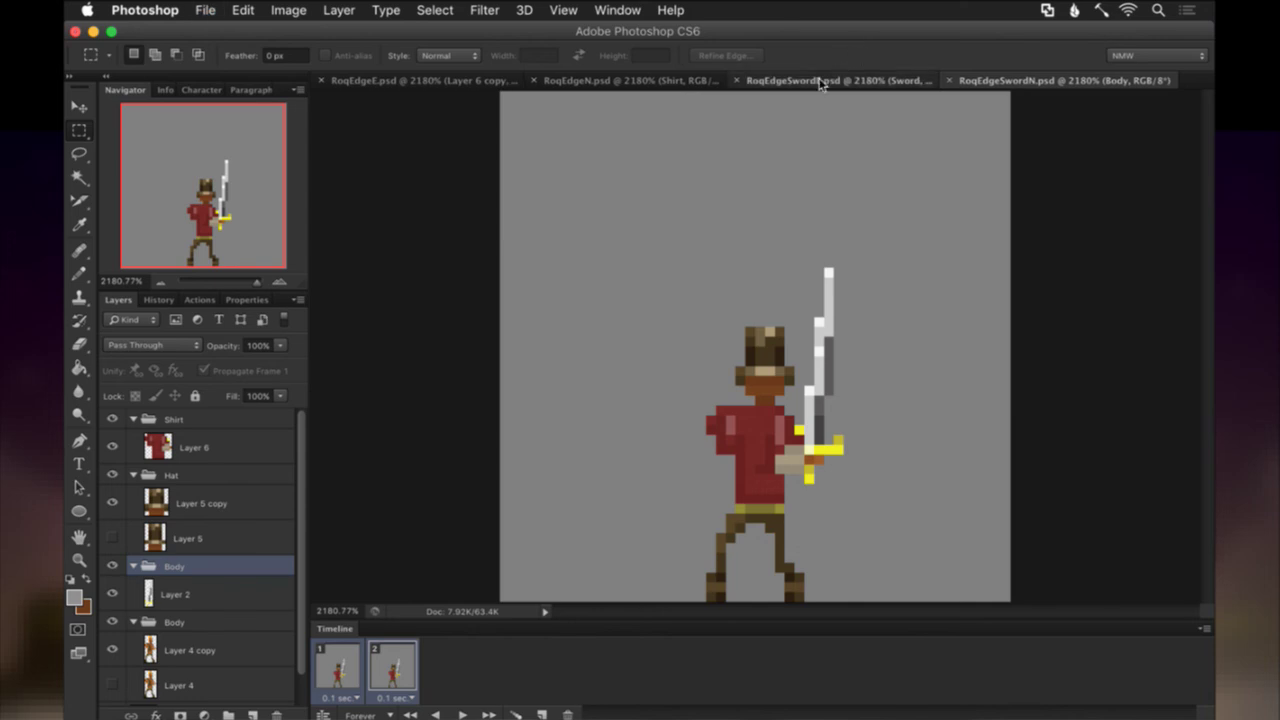
Select both animation frames in RoqEdgeSwordE.psd and rename its Sword layer group to Body.
{"action": "left_click", "coordinate": [820, 80]}
{"action": "left_click", "coordinate": [402, 660], "text": "shift"}
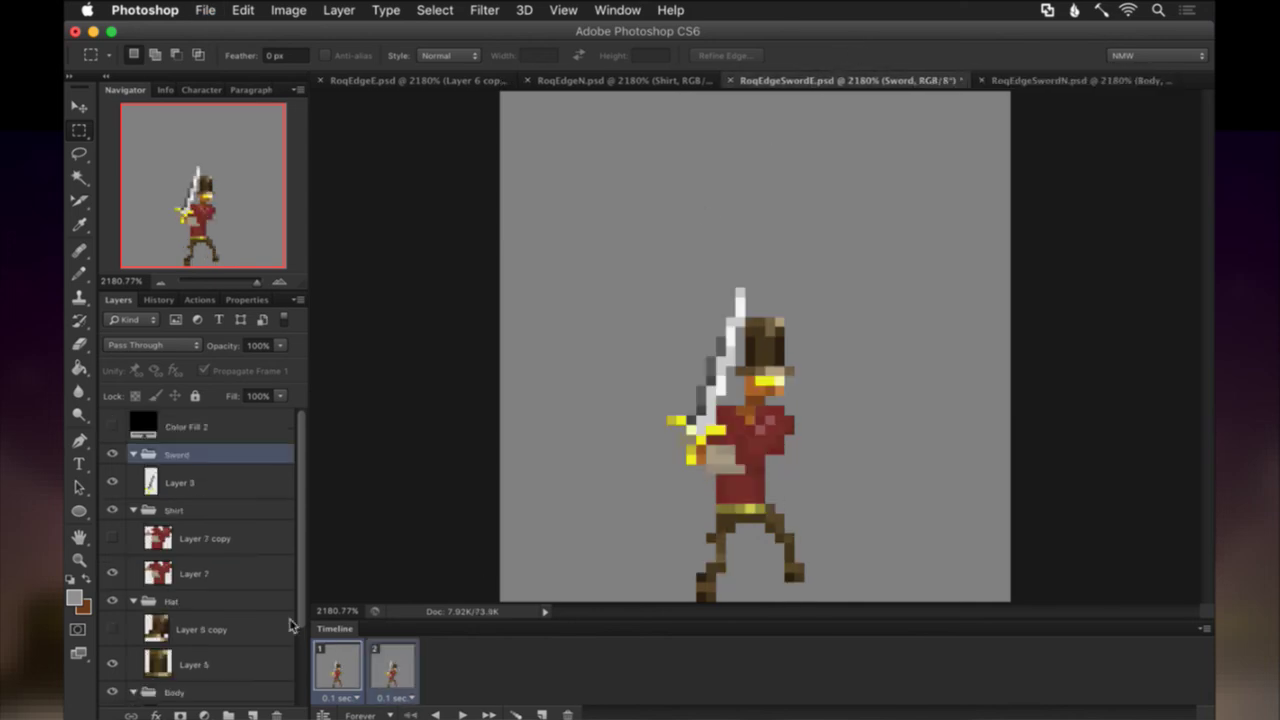
{"action": "double_click", "coordinate": [180, 455]}
{"action": "type", "text": "Body"}
{"action": "key", "text": "Return"}
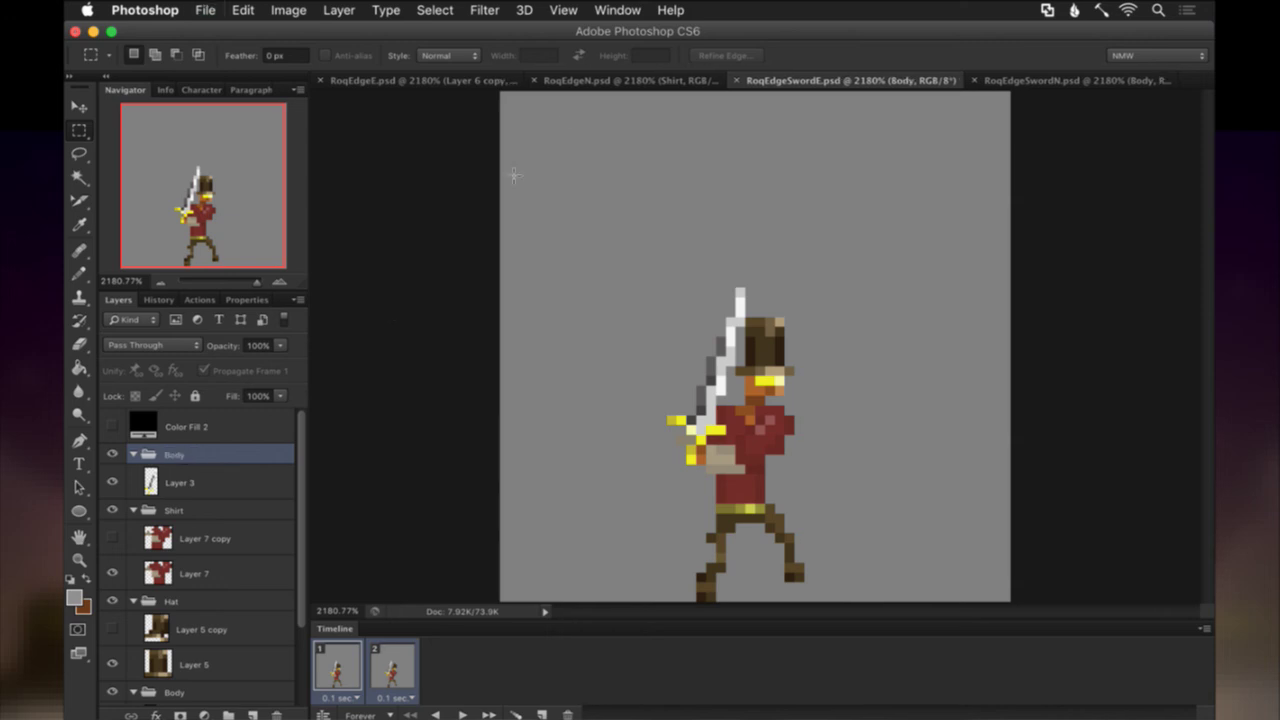
Select both animation frames in RoqEdgeN.psd and in RoqEdgeE.psd, checking each file's layer groups.
{"action": "left_click", "coordinate": [600, 82]}
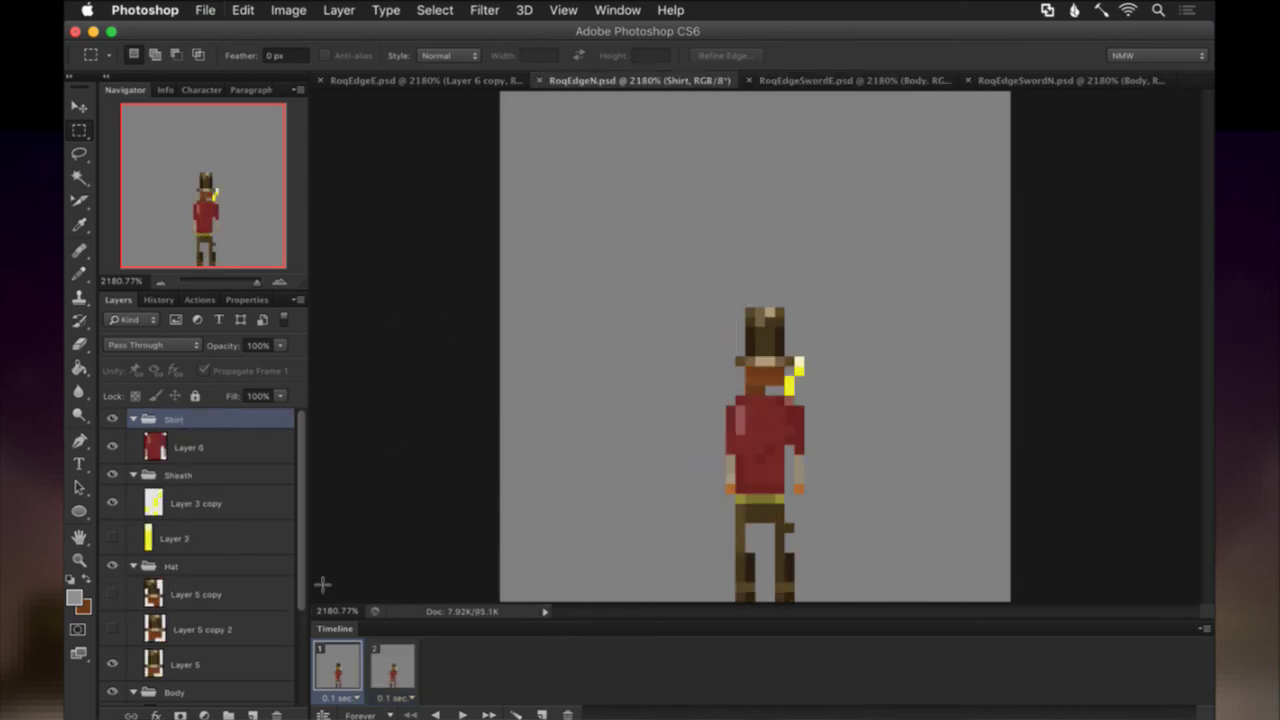
{"action": "left_click", "coordinate": [380, 655]}
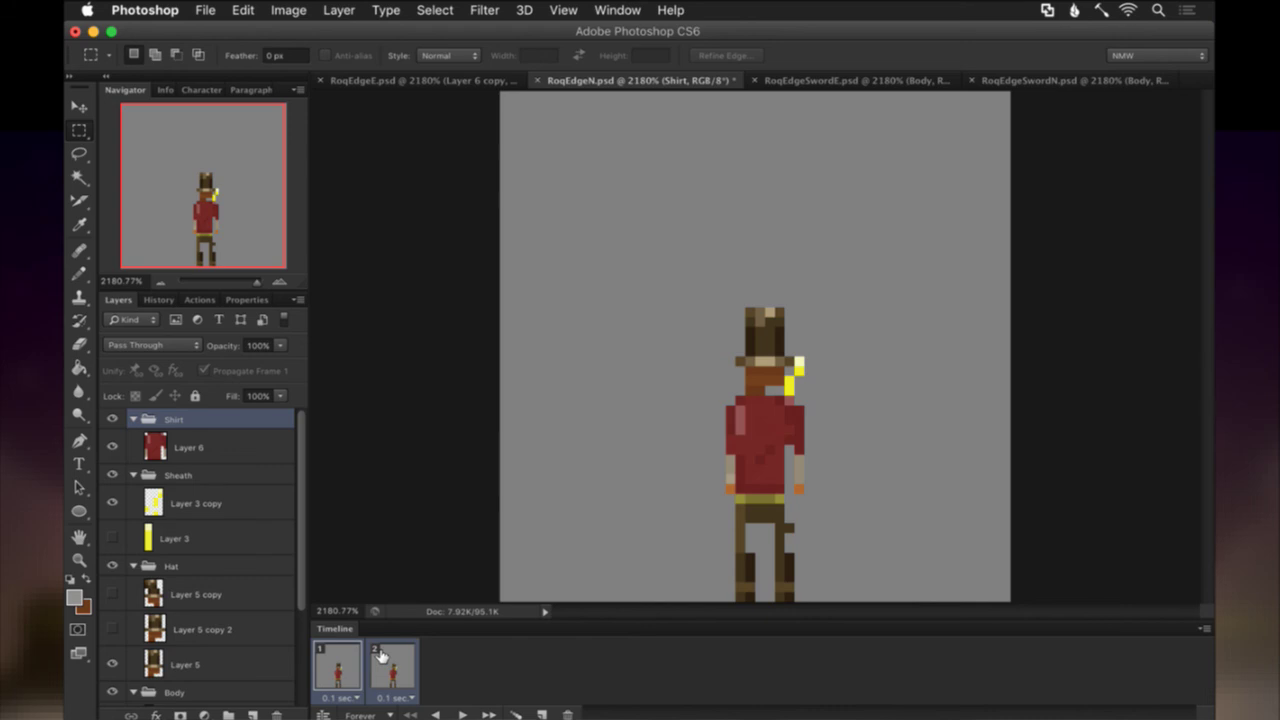
{"action": "scroll", "coordinate": [256, 622], "scroll_direction": "down", "scroll_amount": 5}
{"action": "scroll", "coordinate": [256, 622], "scroll_direction": "up", "scroll_amount": 5}
{"action": "left_click", "coordinate": [471, 80]}
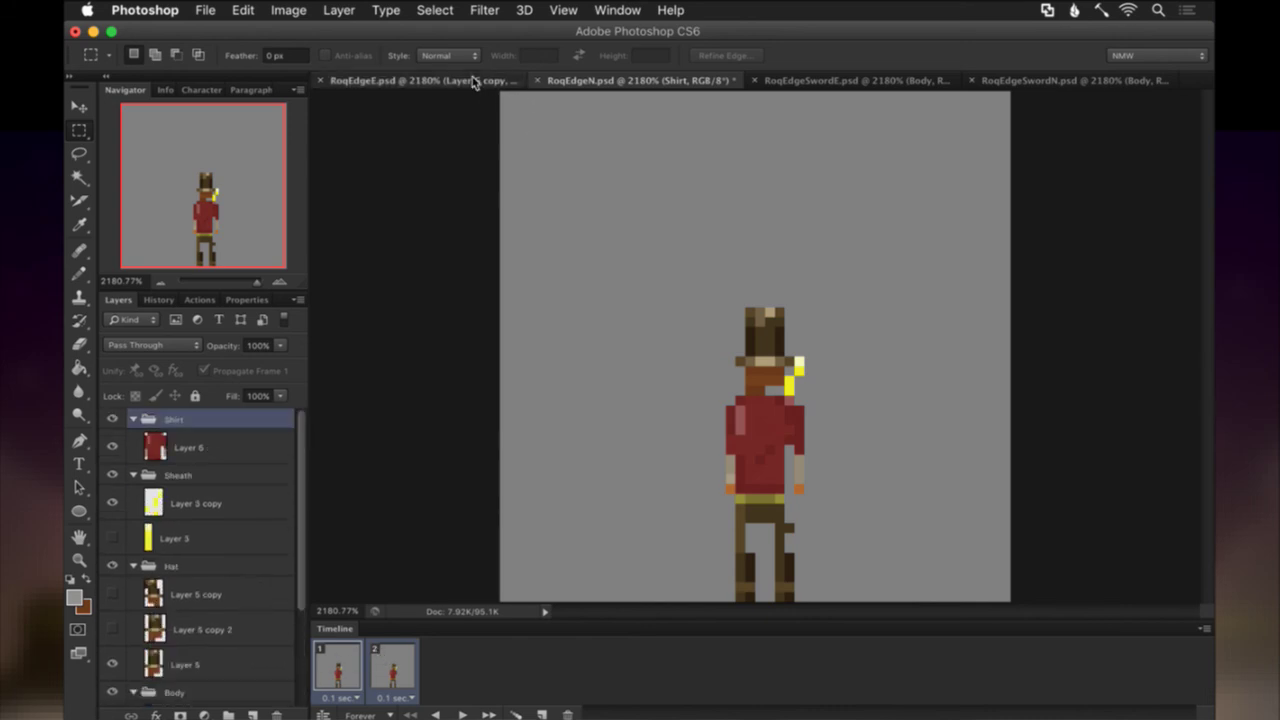
{"action": "left_click", "coordinate": [340, 668], "text": "shift"}
{"action": "scroll", "coordinate": [248, 598], "scroll_direction": "down", "scroll_amount": 5}
{"action": "scroll", "coordinate": [249, 598], "scroll_direction": "up", "scroll_amount": 5}
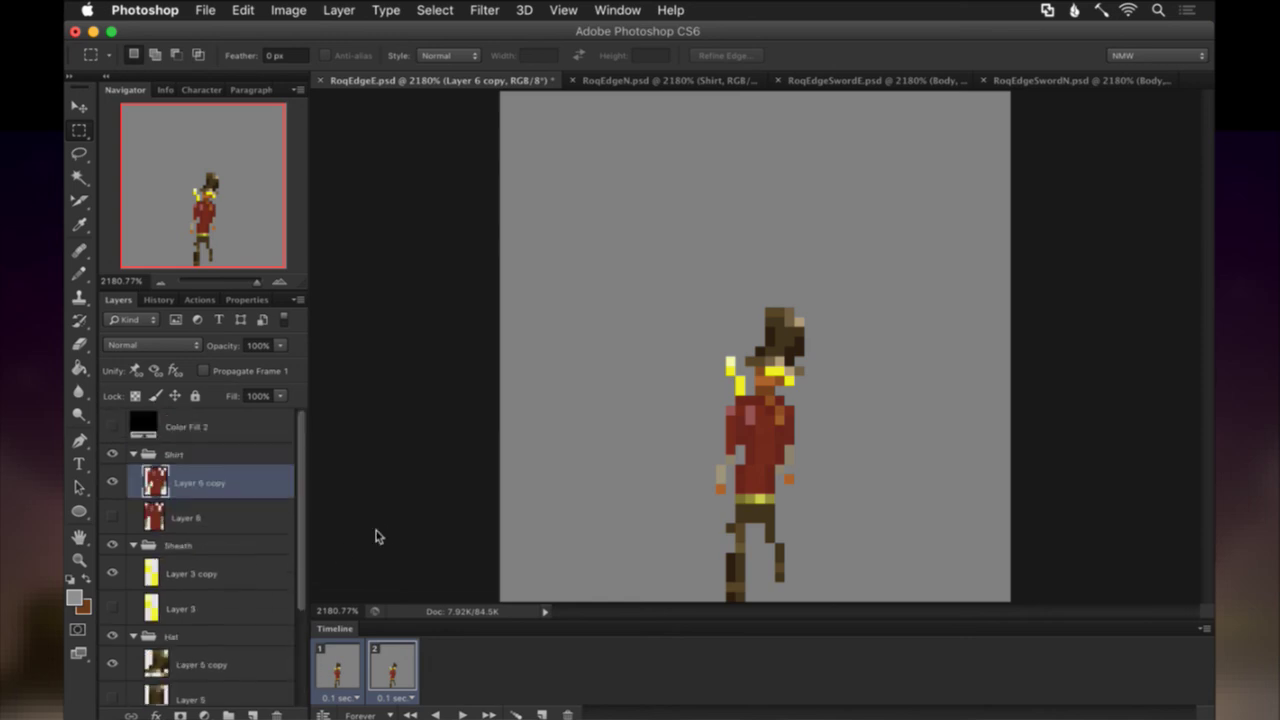
Run the sprite export on RoqEdgeE.psd, RoqEdgeN.psd, RoqEdgeSwordE.psd and RoqEdgeSwordN.psd, saving the files.
{"action": "key", "text": "ctrl+super+e"}
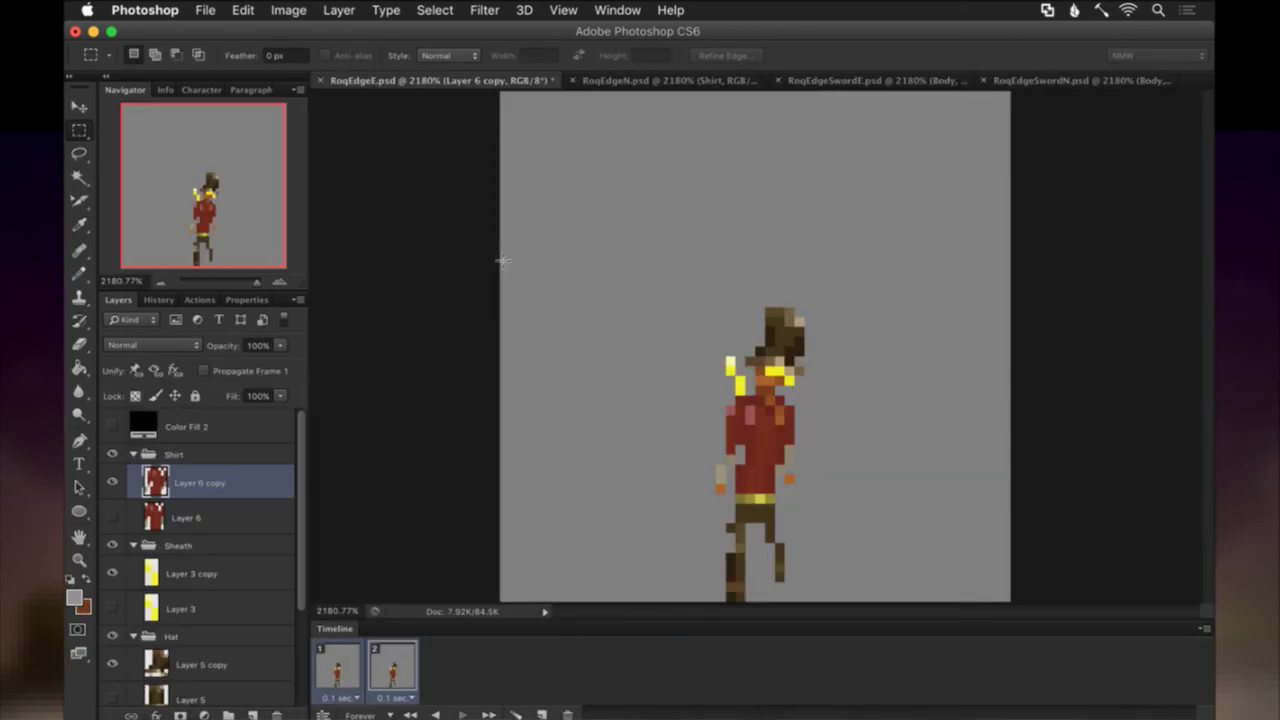
{"action": "key", "text": "super+s"}
{"action": "left_click", "coordinate": [620, 80]}
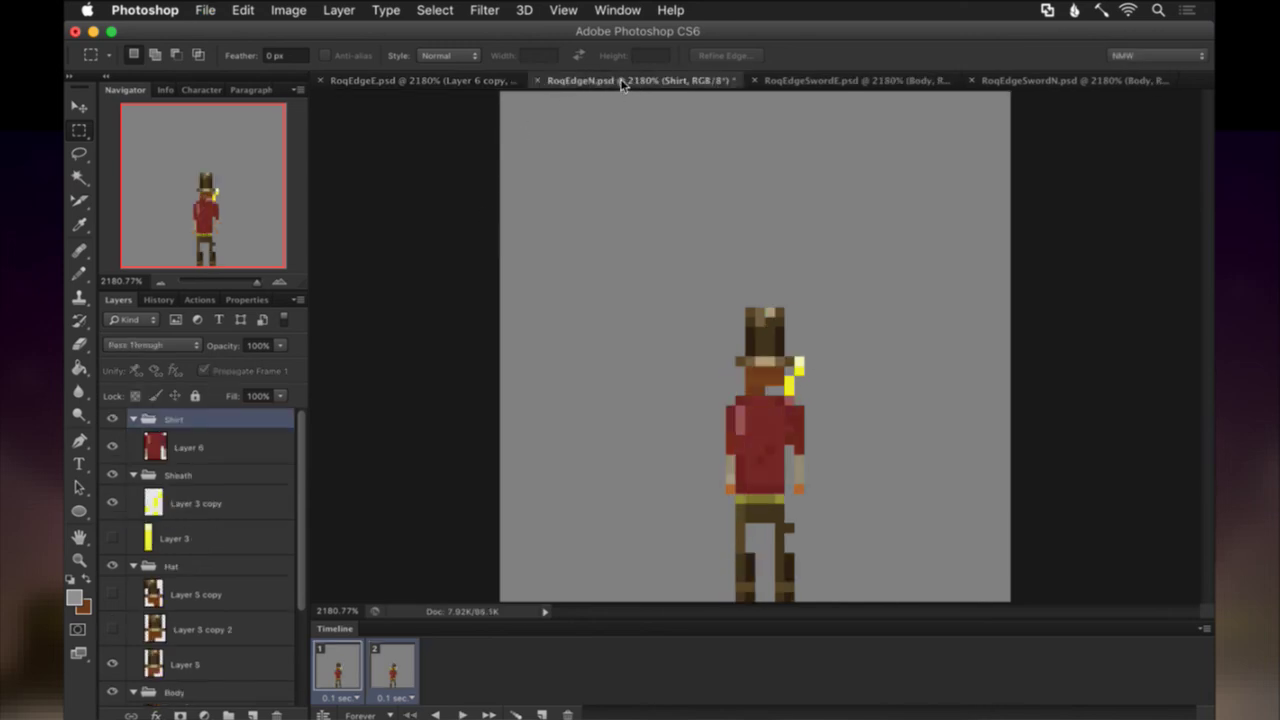
{"action": "key", "text": "F2"}
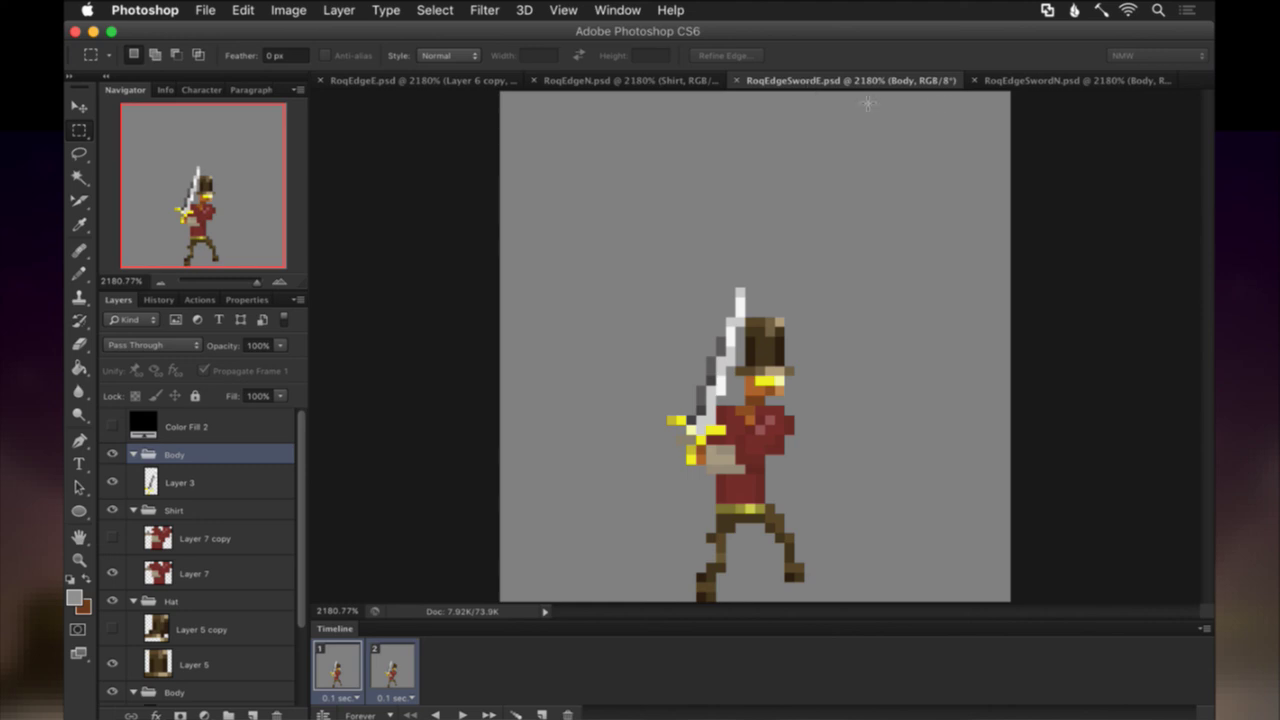
{"action": "left_click", "coordinate": [1036, 80]}
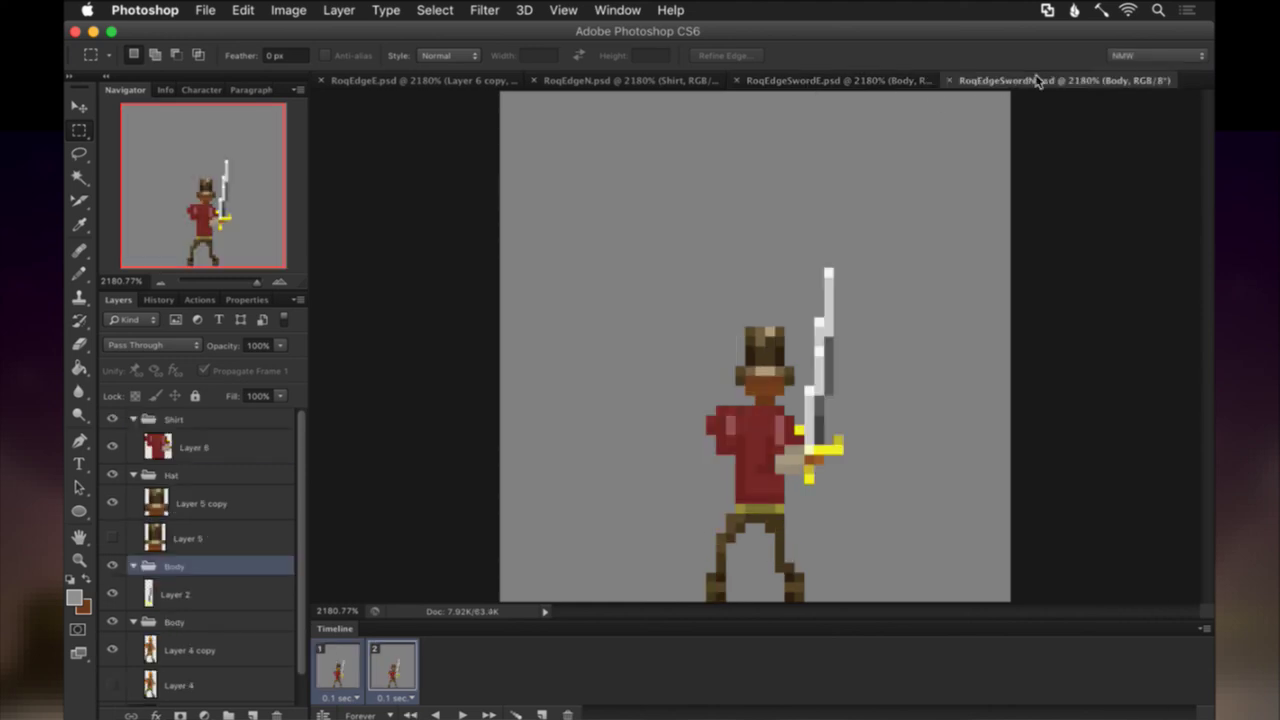
{"action": "key", "text": "F2"}
Switch to TexturePacker to check the Roq.tps sprite sheet.
{"action": "key", "text": "super+Tab"}
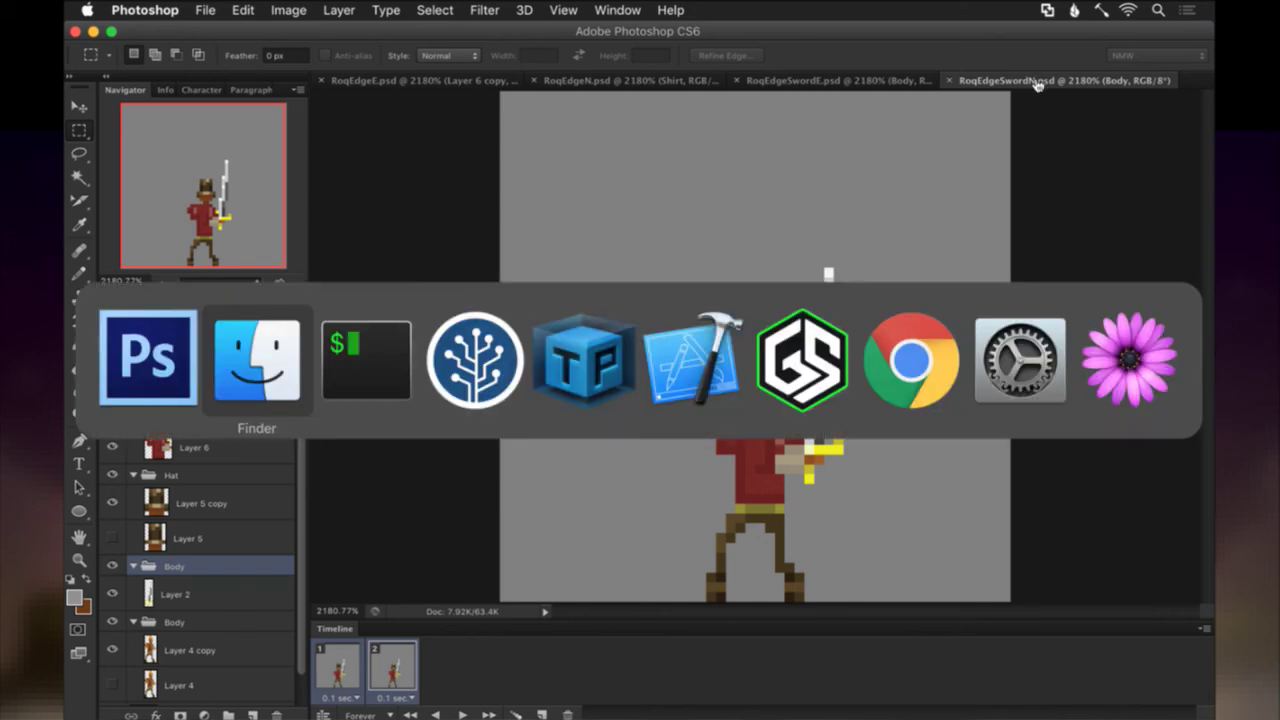
{"action": "key", "text": "super+Tab"}
{"action": "key", "text": "super+Tab"}
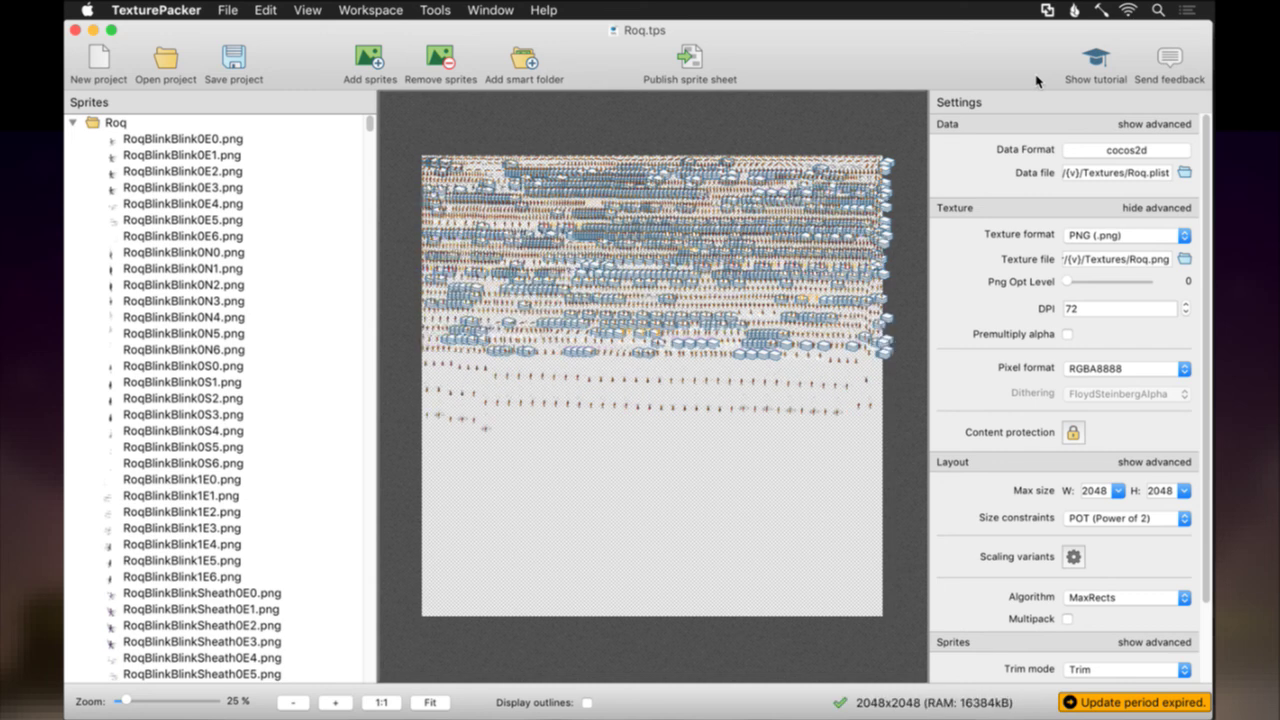
Switch to iTerm2, write any pending Roq.txt changes, and build and run the game with the repacked Roq sprites.
{"action": "key", "text": "super+Tab"}
{"action": "key", "text": "super+Tab"}
{"action": "key", "text": "super+Tab"}
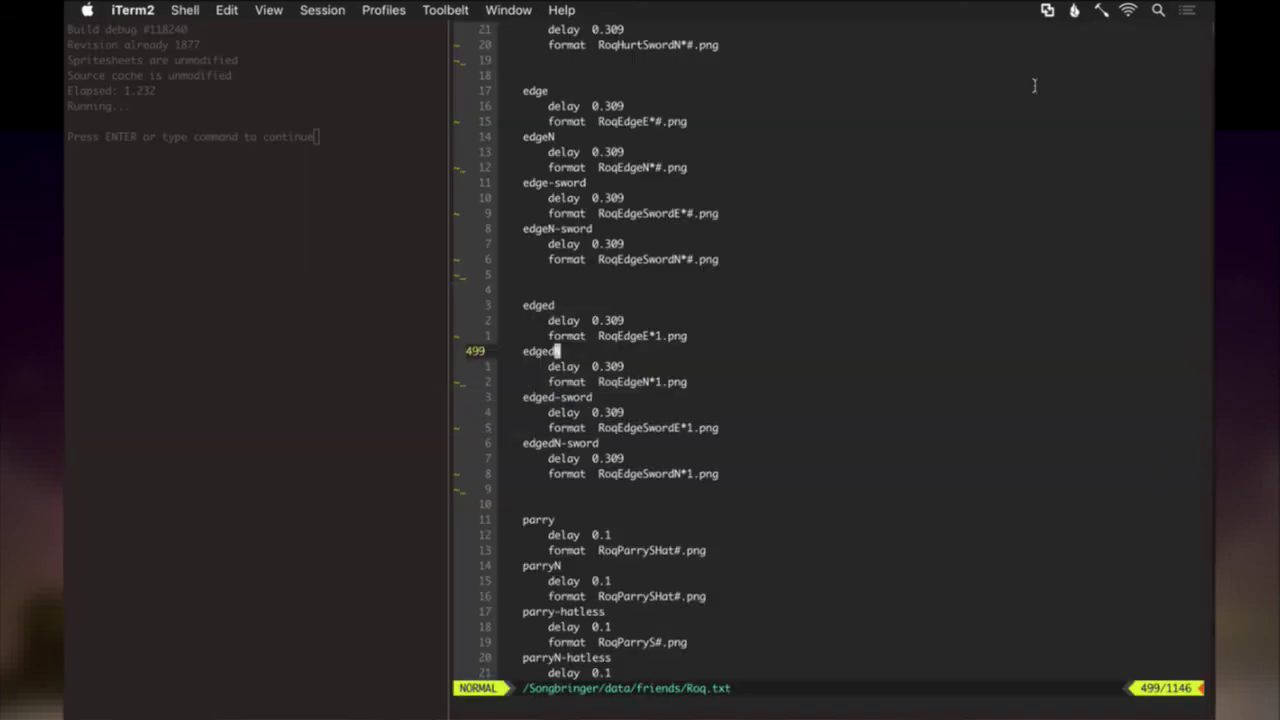
{"action": "type", "text": ":up"}
{"action": "key", "text": "Return"}
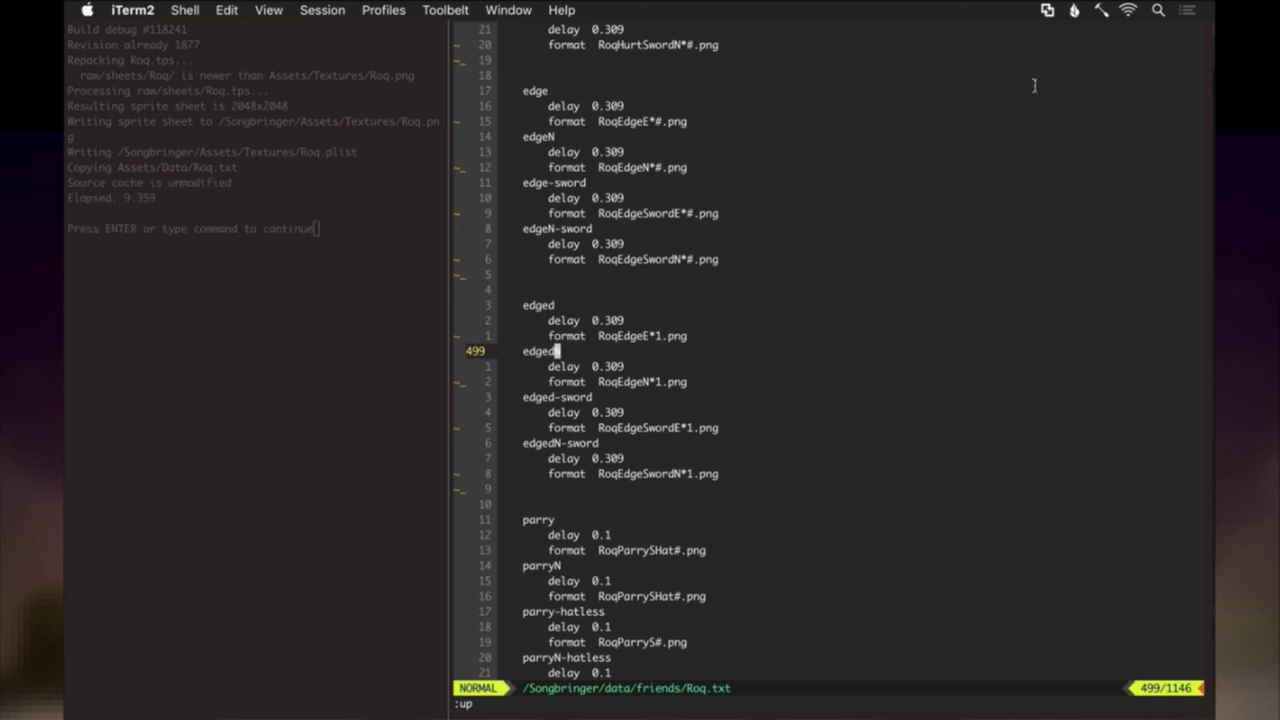
{"action": "key", "text": "super+b"}
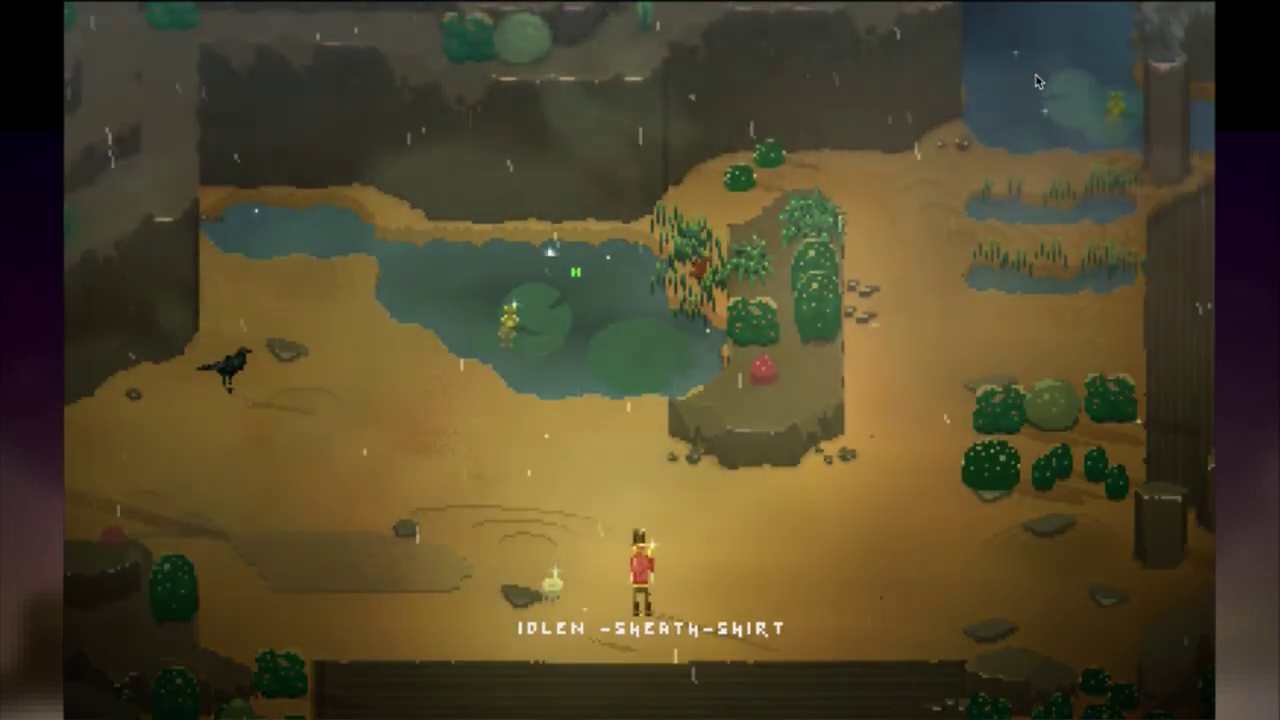
Run the shirted Roq with sword sheathed across the outdoor area using god mode, then take him through the dark doorway.
{"action": "key", "text": "a"}
{"action": "key", "text": "g"}
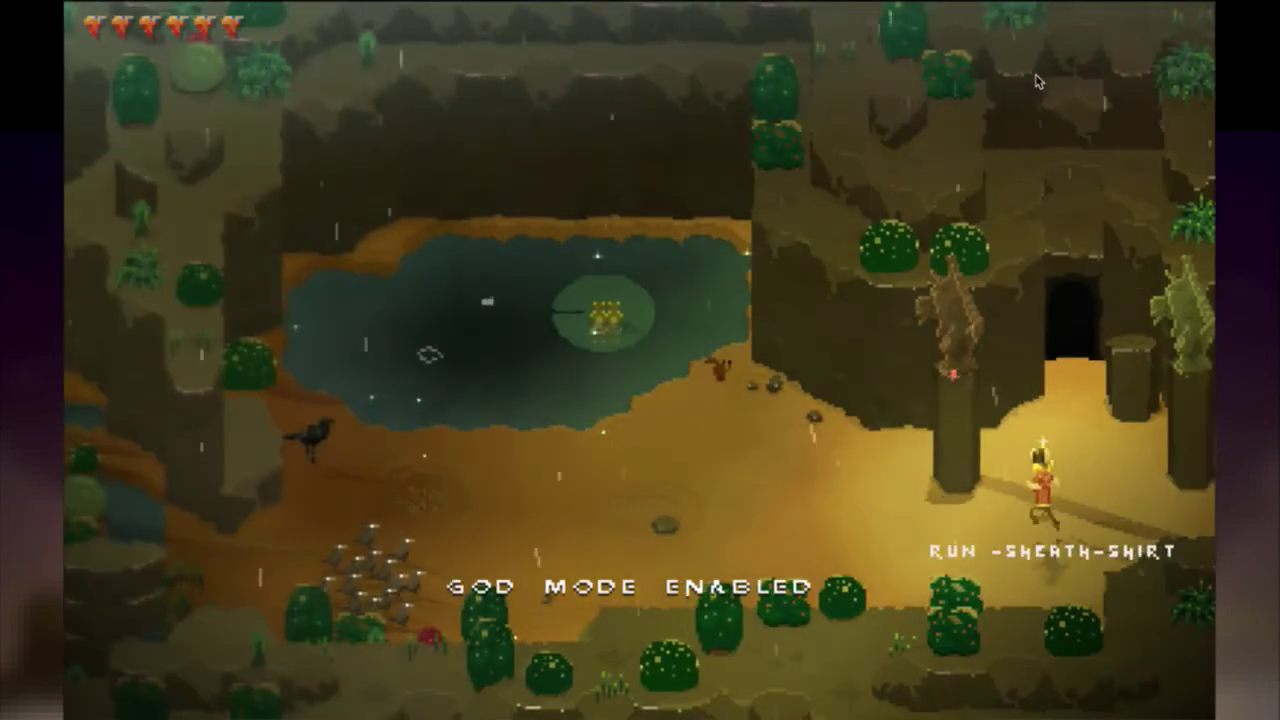
{"action": "key", "text": "w"}
{"action": "key", "text": "d"}
{"action": "key", "text": "s"}
{"action": "key", "text": "w"}
{"action": "key", "text": "a"}
{"action": "key", "text": "g"}
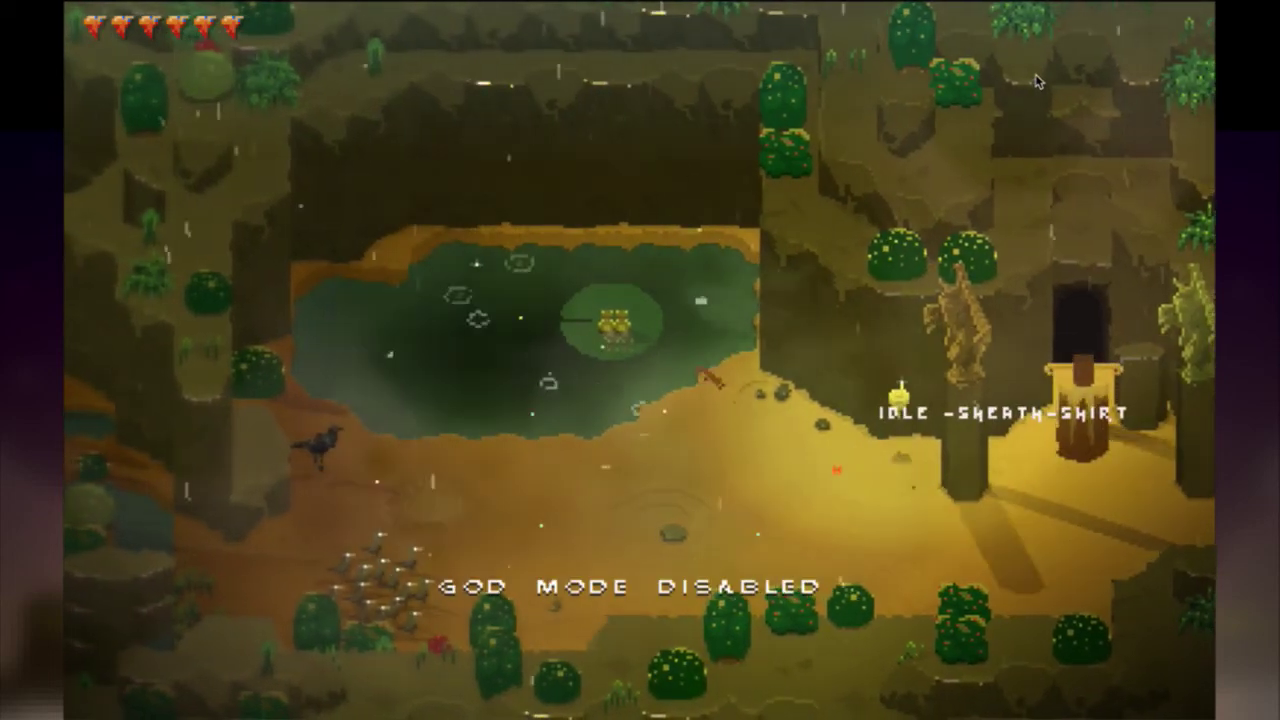
{"action": "key", "text": "d"}
{"action": "key", "text": "w"}
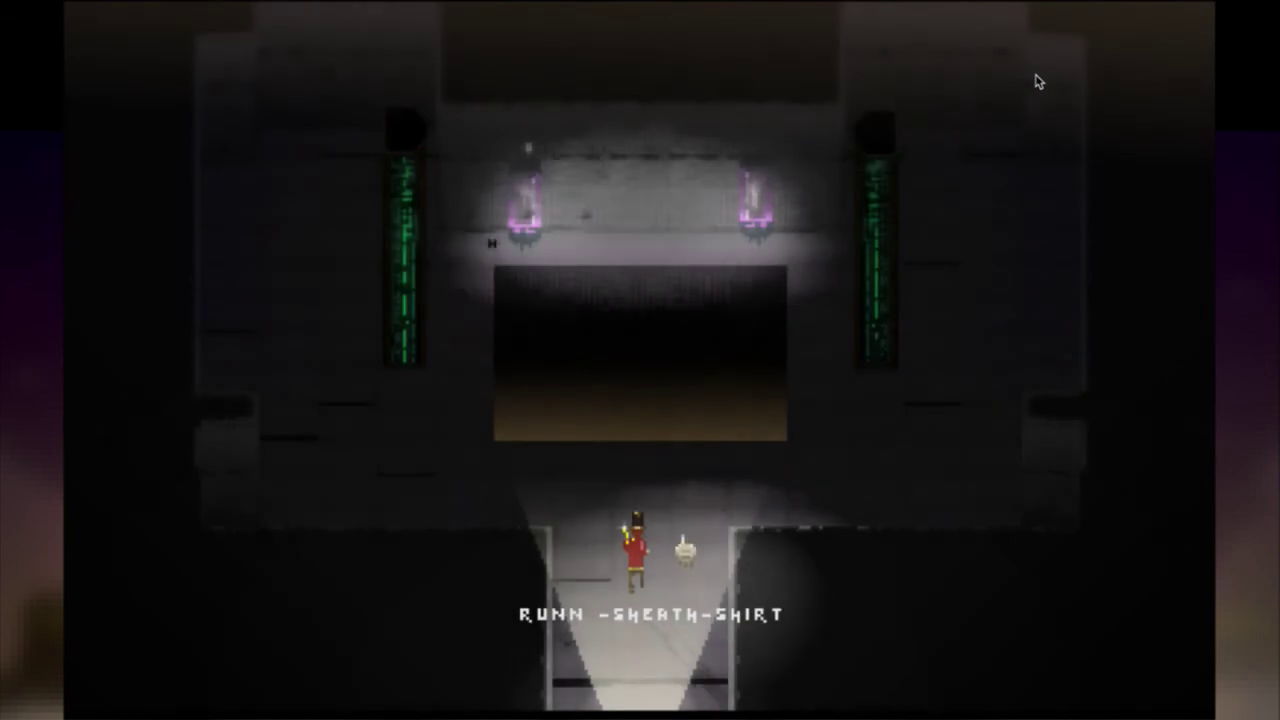
Reload the game in the pit room and run Roq around the pit to its upper side.
{"action": "key", "text": "Escape"}
{"action": "key", "text": "Down"}
{"action": "key", "text": "Return"}
{"action": "key", "text": "Return"}
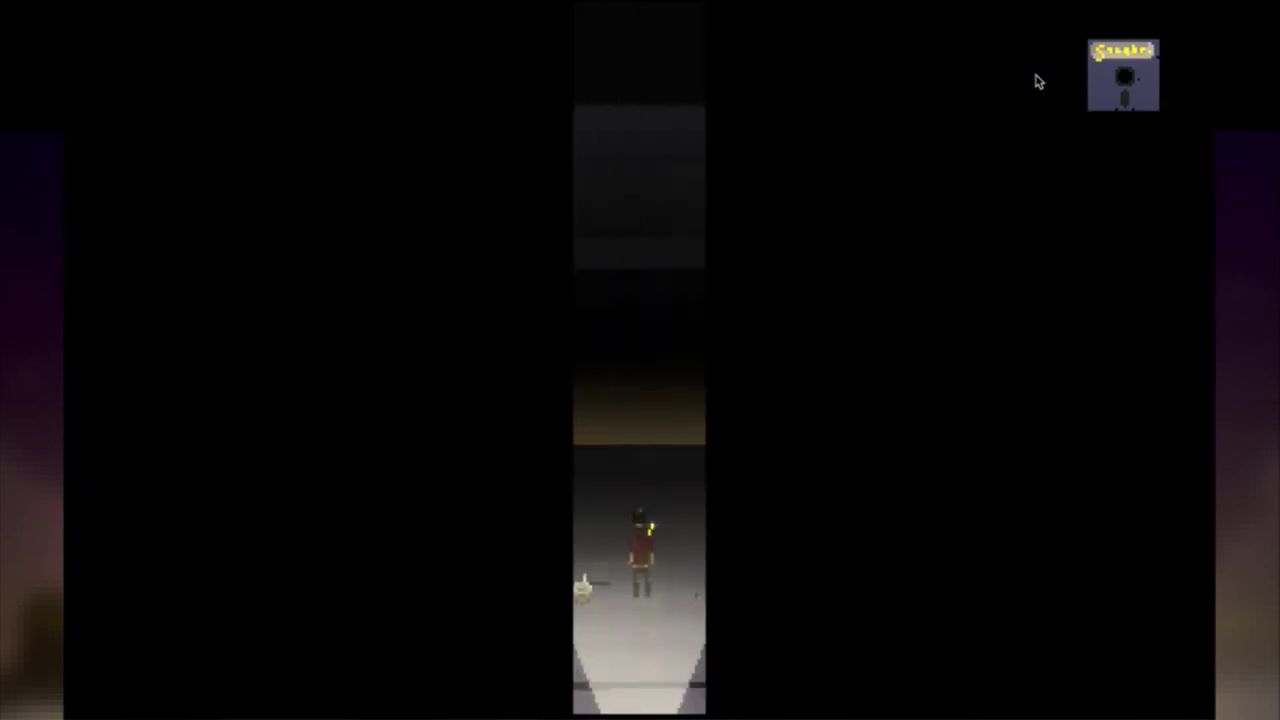
{"action": "key", "text": "Up"}
{"action": "key", "text": "Left"}
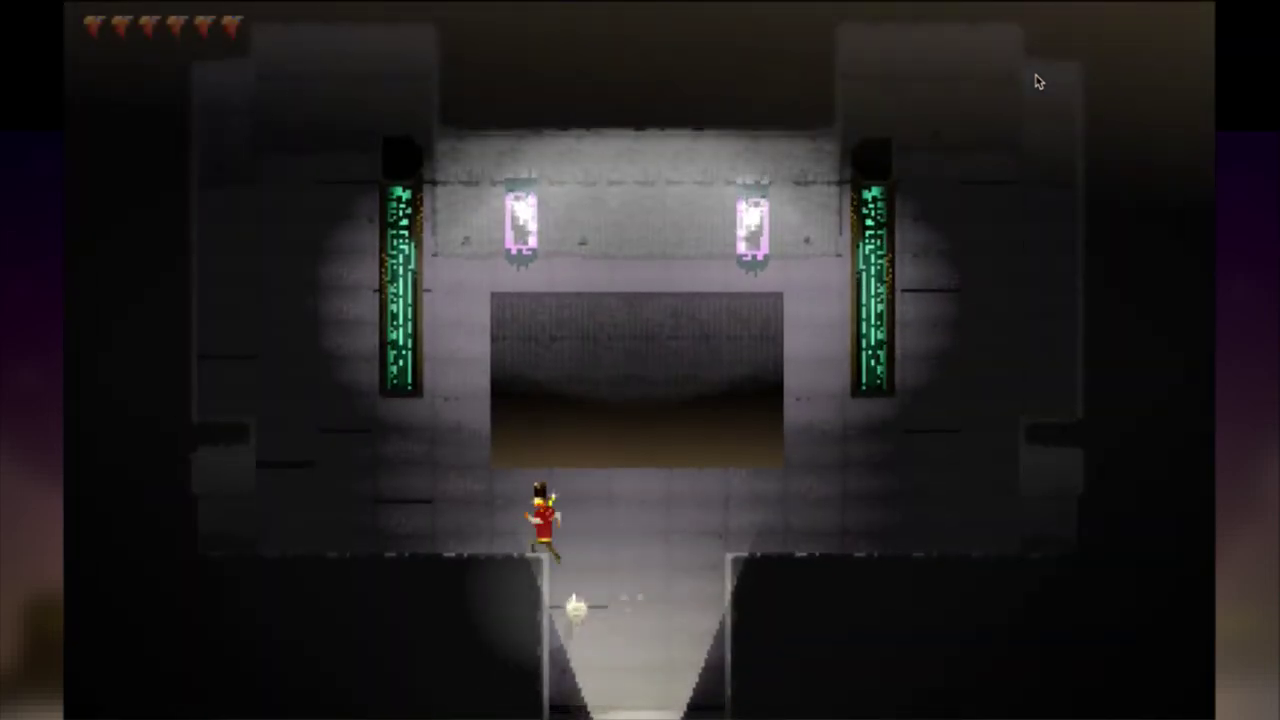
{"action": "key", "text": "Left"}
{"action": "key", "text": "Up"}
{"action": "key", "text": "Right"}
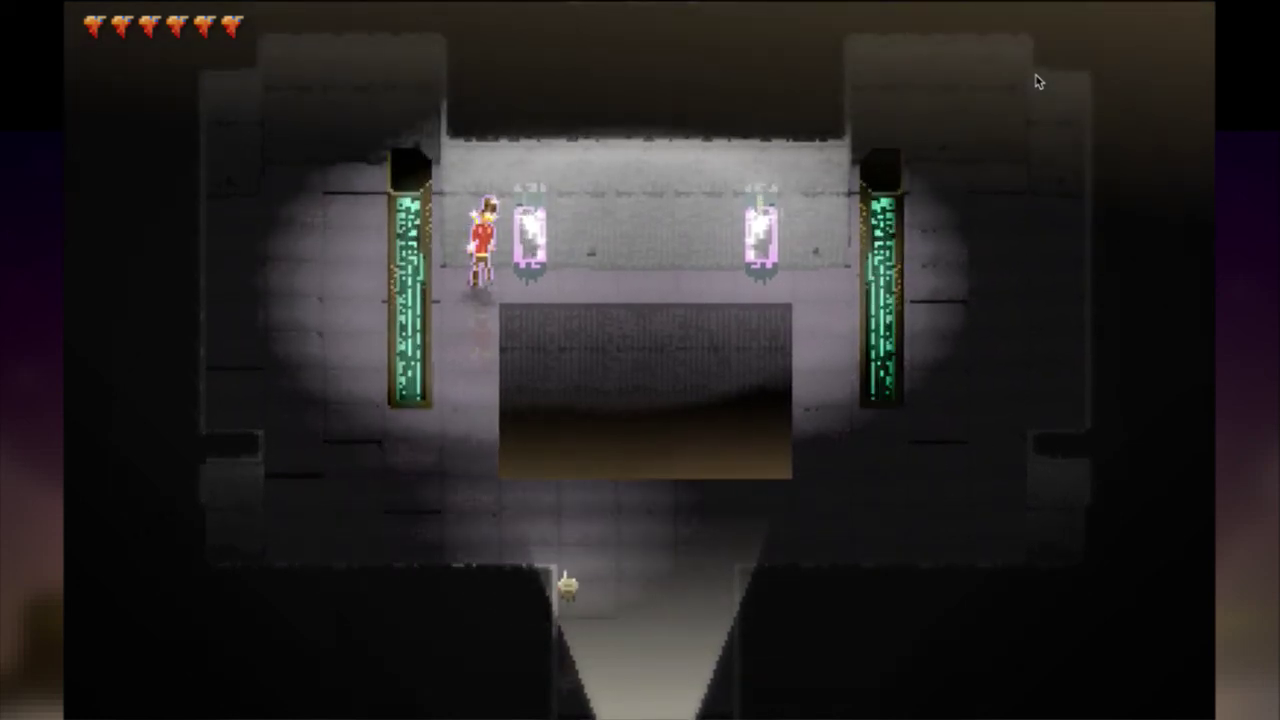
Walk the shirted Roq around the pit room's west side and back to the pit's lower edge.
{"action": "key", "text": "Down"}
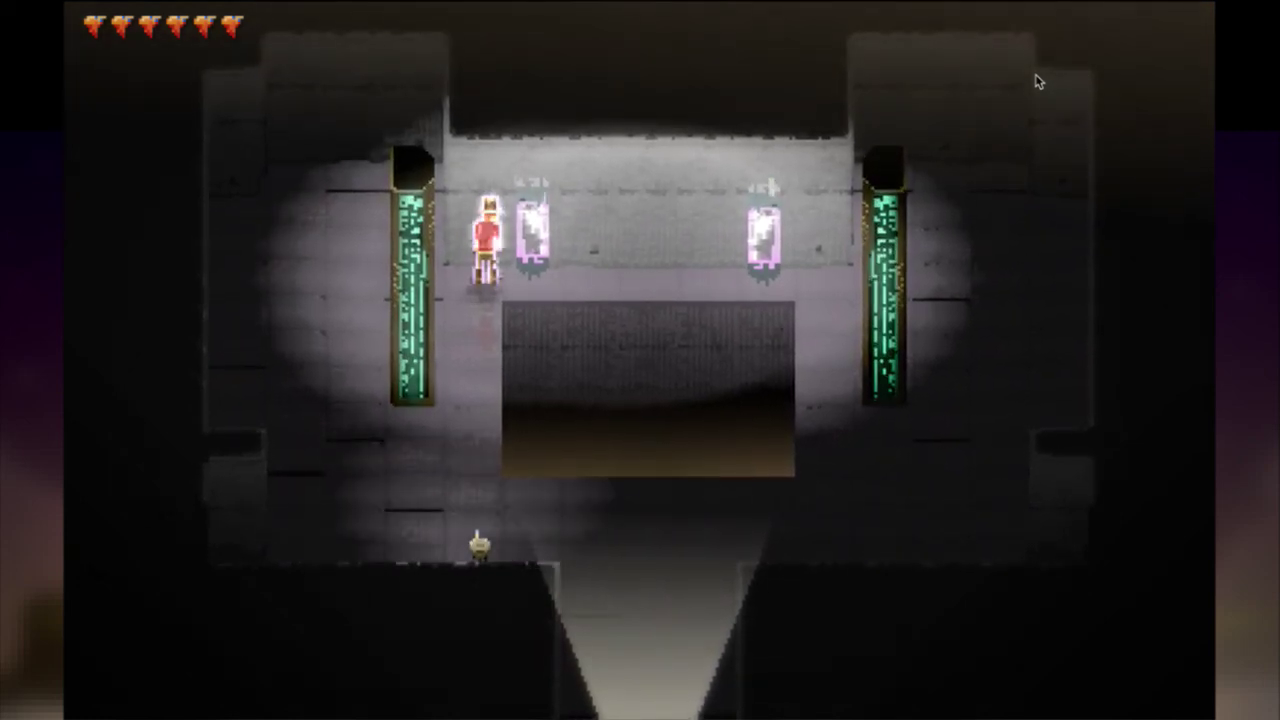
{"action": "key", "text": "Left"}
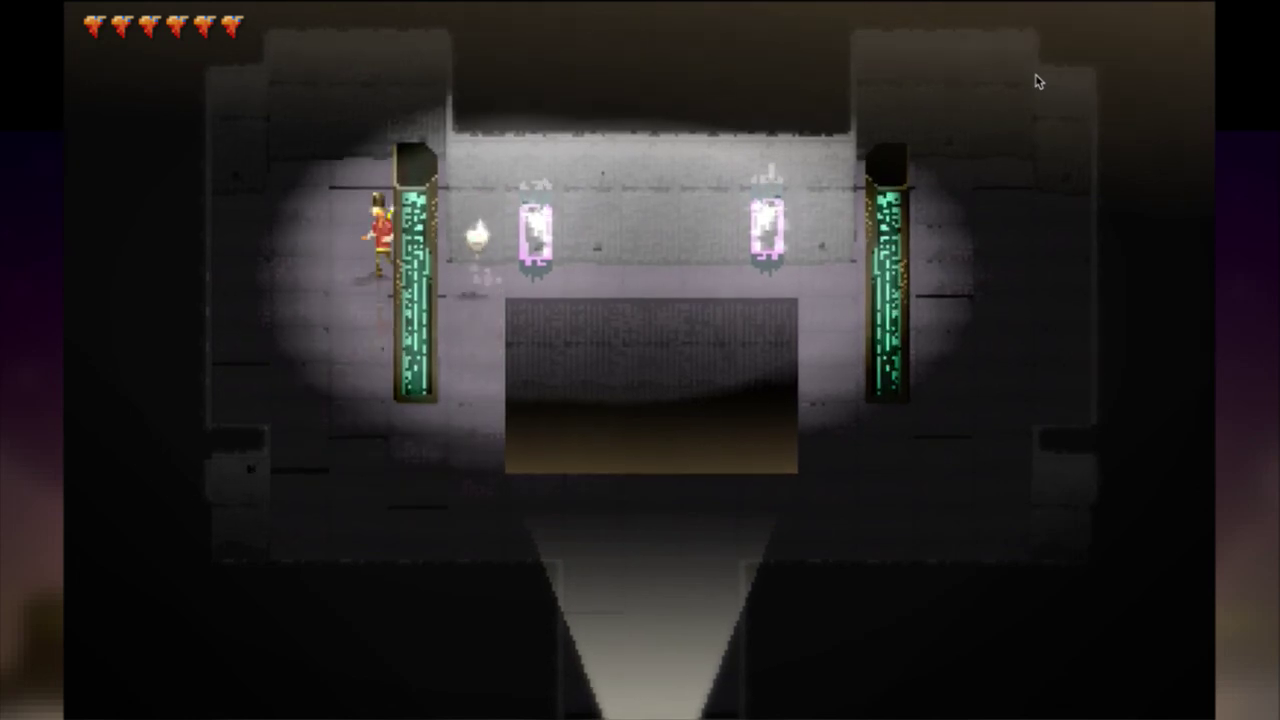
{"action": "key", "text": "Down"}
{"action": "key", "text": "Left"}
{"action": "key", "text": "Down"}
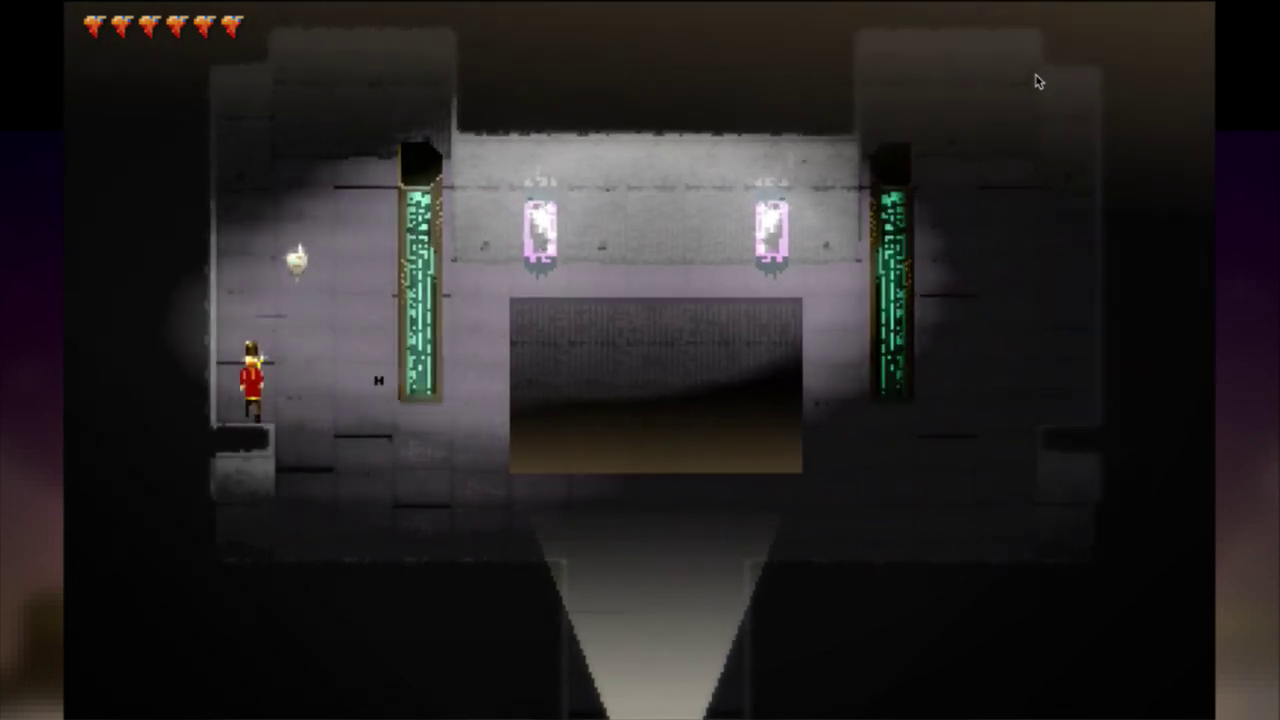
{"action": "key", "text": "Right"}
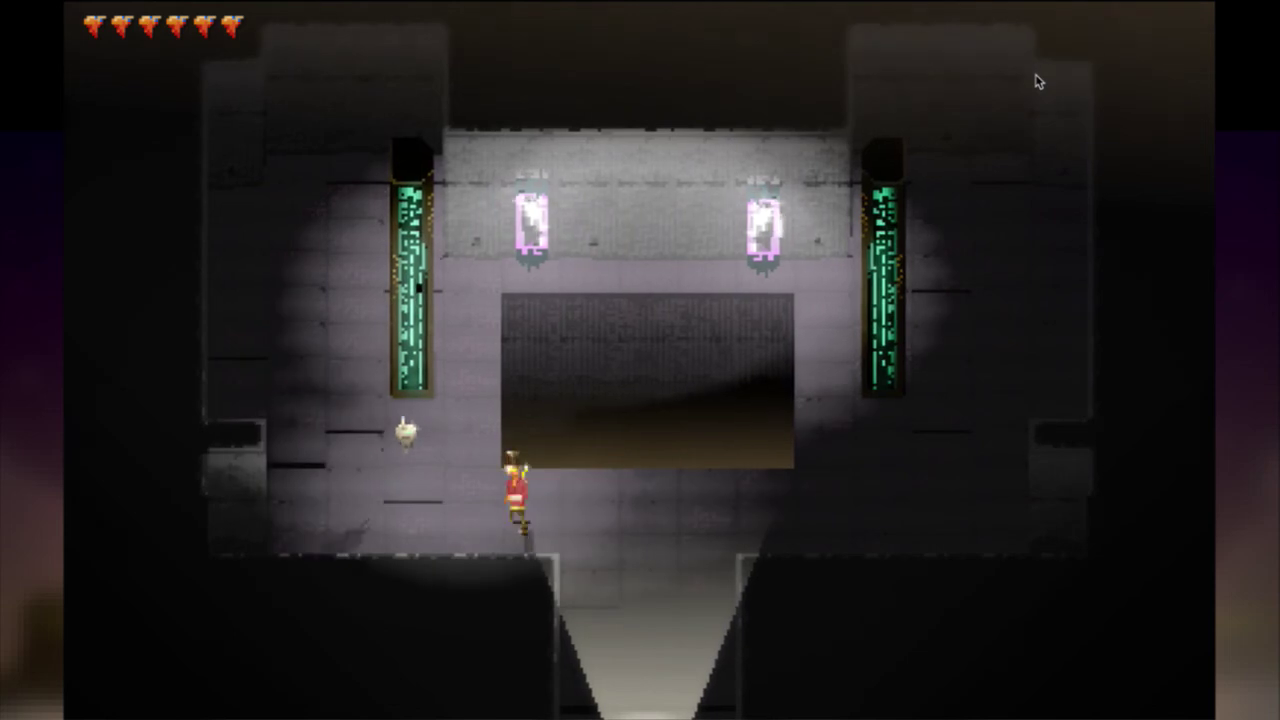
Cross the pit in god mode, switch it off, and check Roq's sheathed shirt edge animation on the upper ledge.
{"action": "key", "text": "Left"}
{"action": "key", "text": "Up"}
{"action": "key", "text": "g"}
{"action": "key", "text": "Right"}
{"action": "key", "text": "Up"}
{"action": "key", "text": "g"}
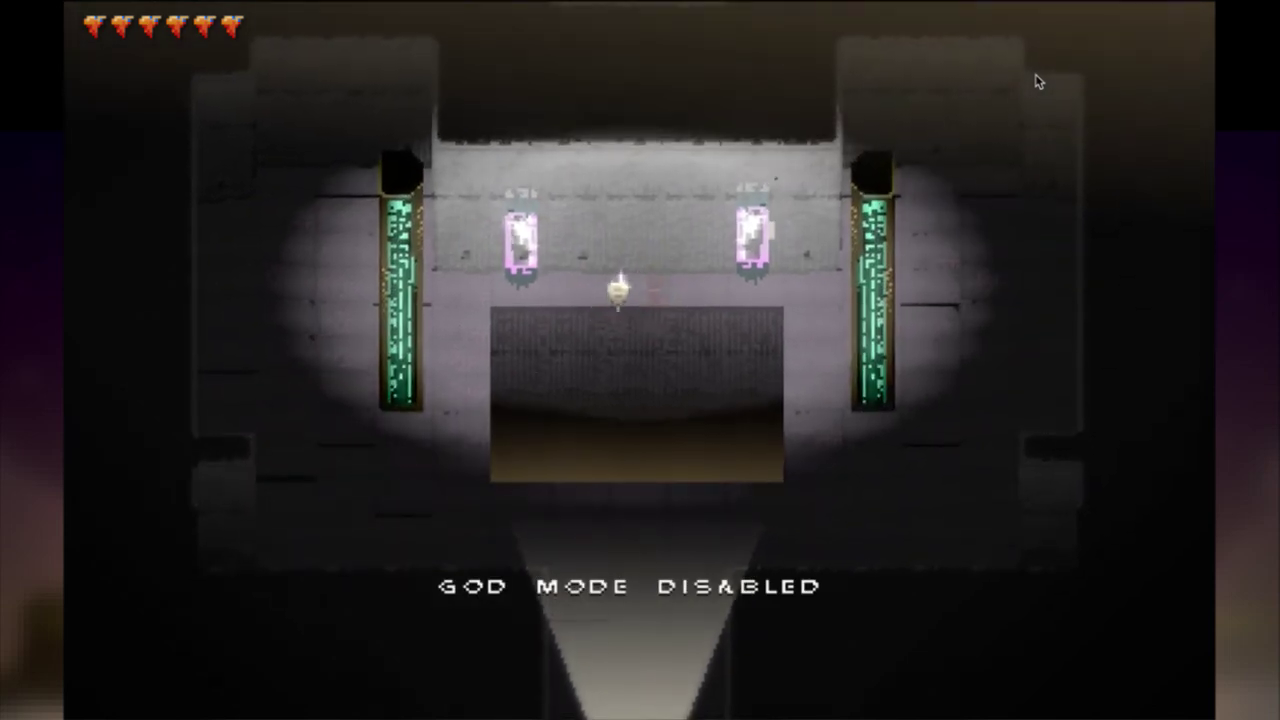
{"action": "key", "text": "Left"}
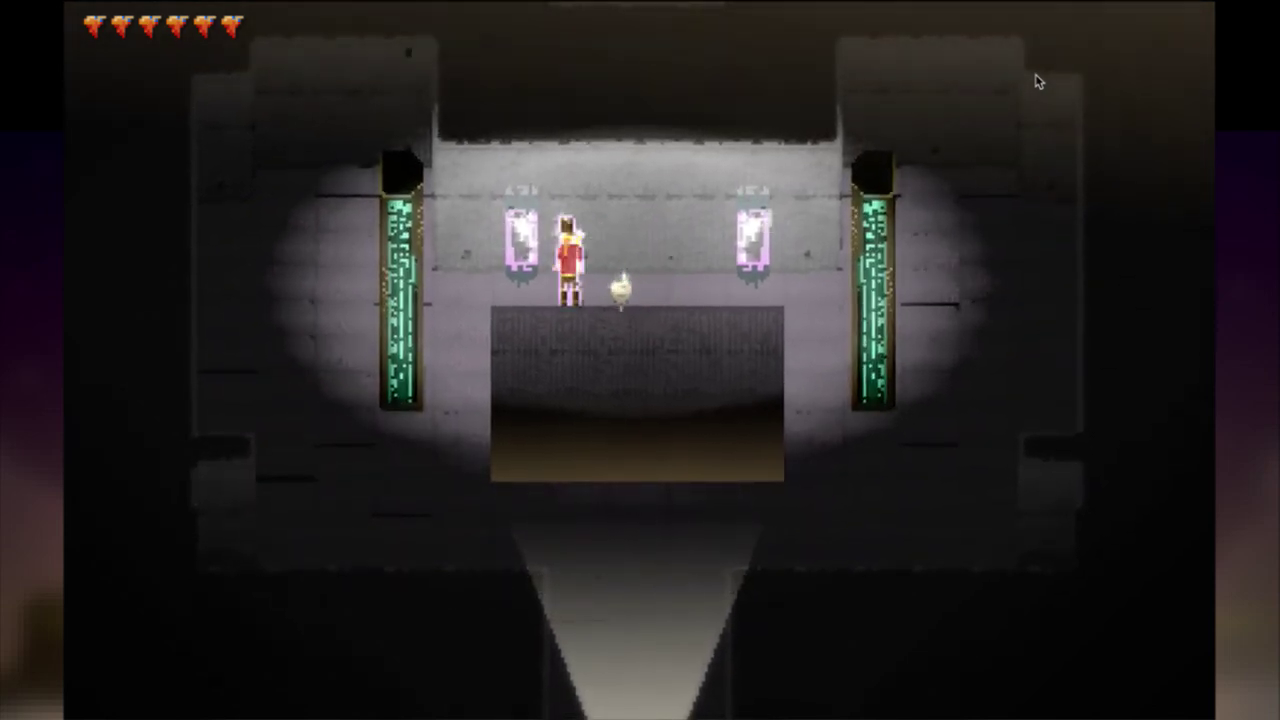
Draw the sword and check Roq's shirted sword edge animations at both ends of the pit's upper ledge.
{"action": "key", "text": "Up"}
{"action": "key", "text": "x"}
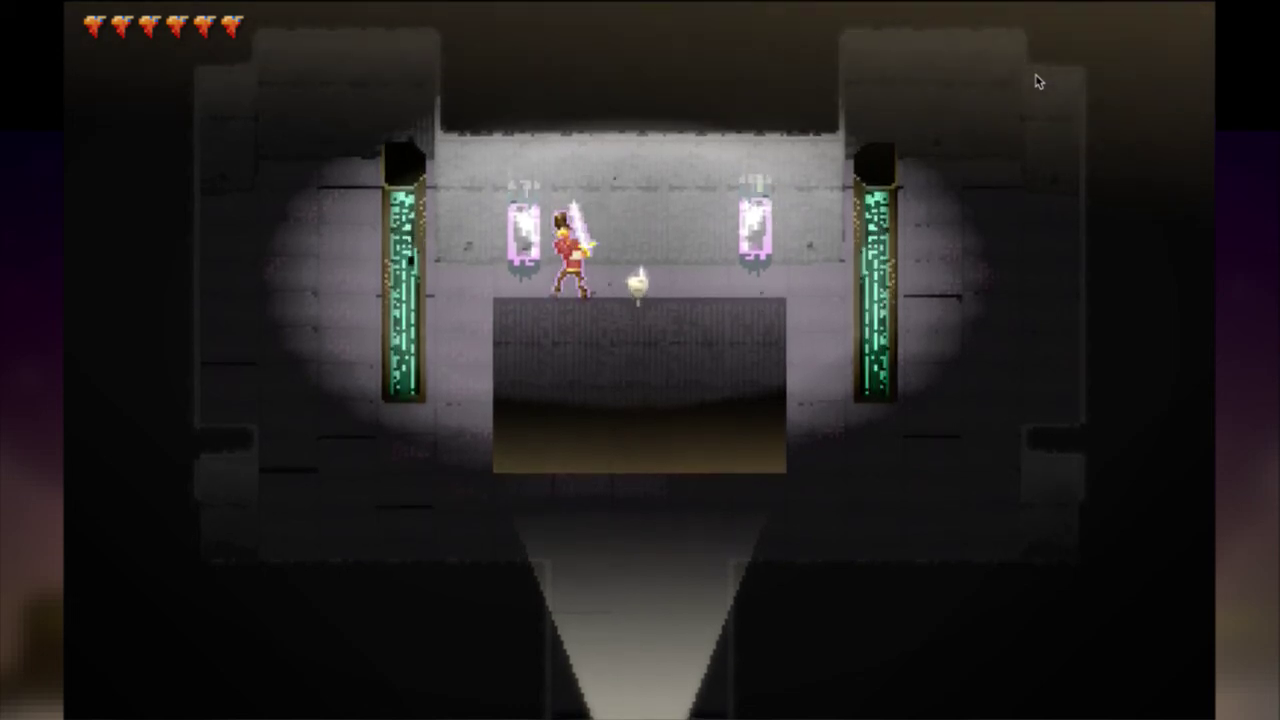
{"action": "key", "text": "Left"}
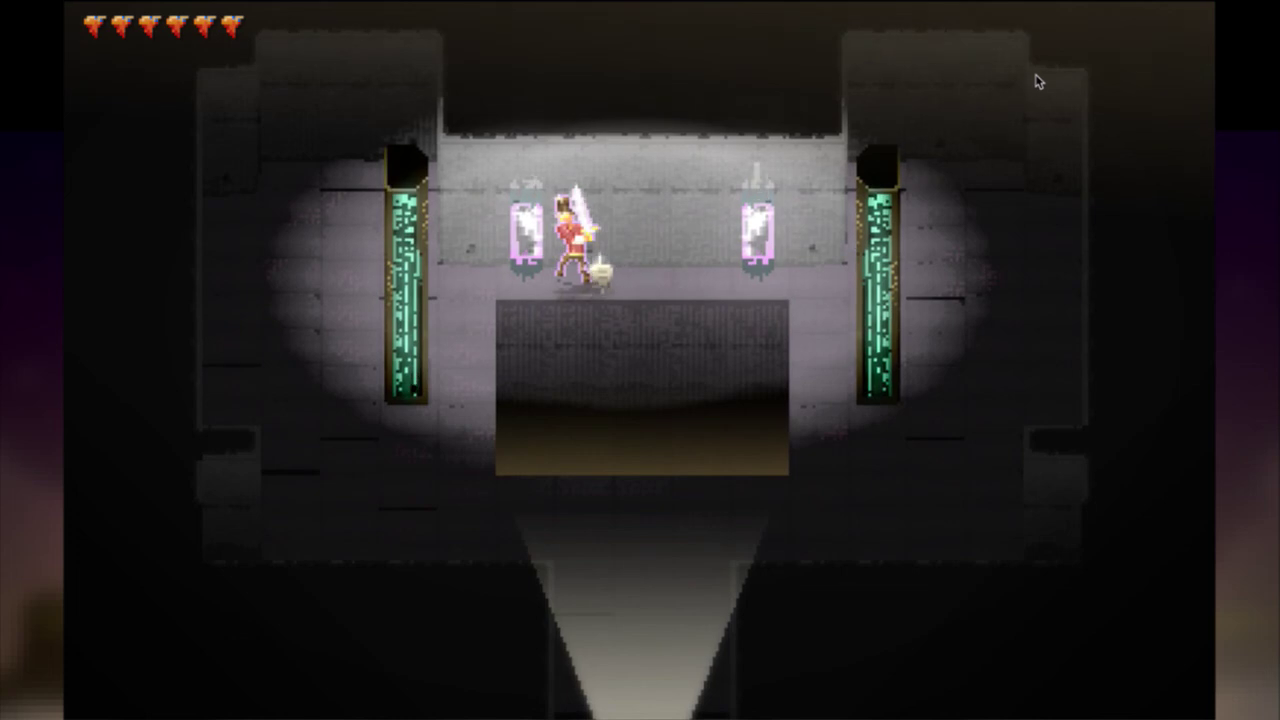
{"action": "key", "text": "Right"}
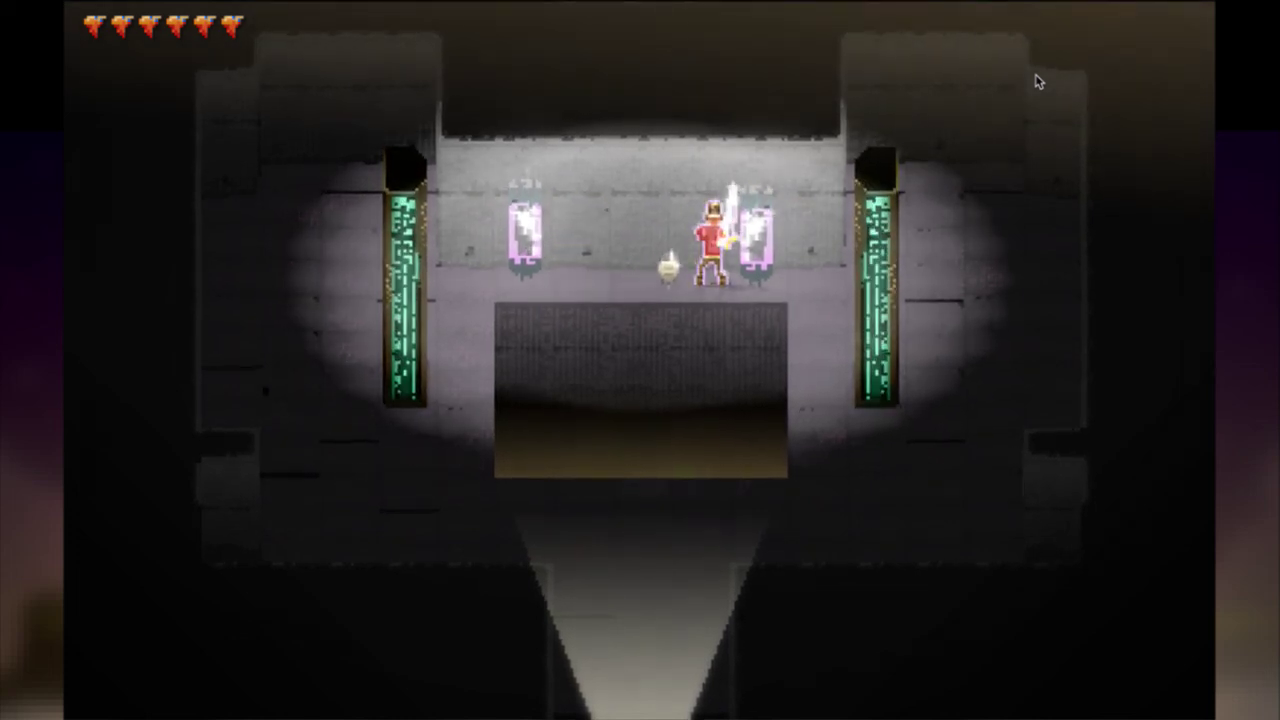
{"action": "key", "text": "space"}
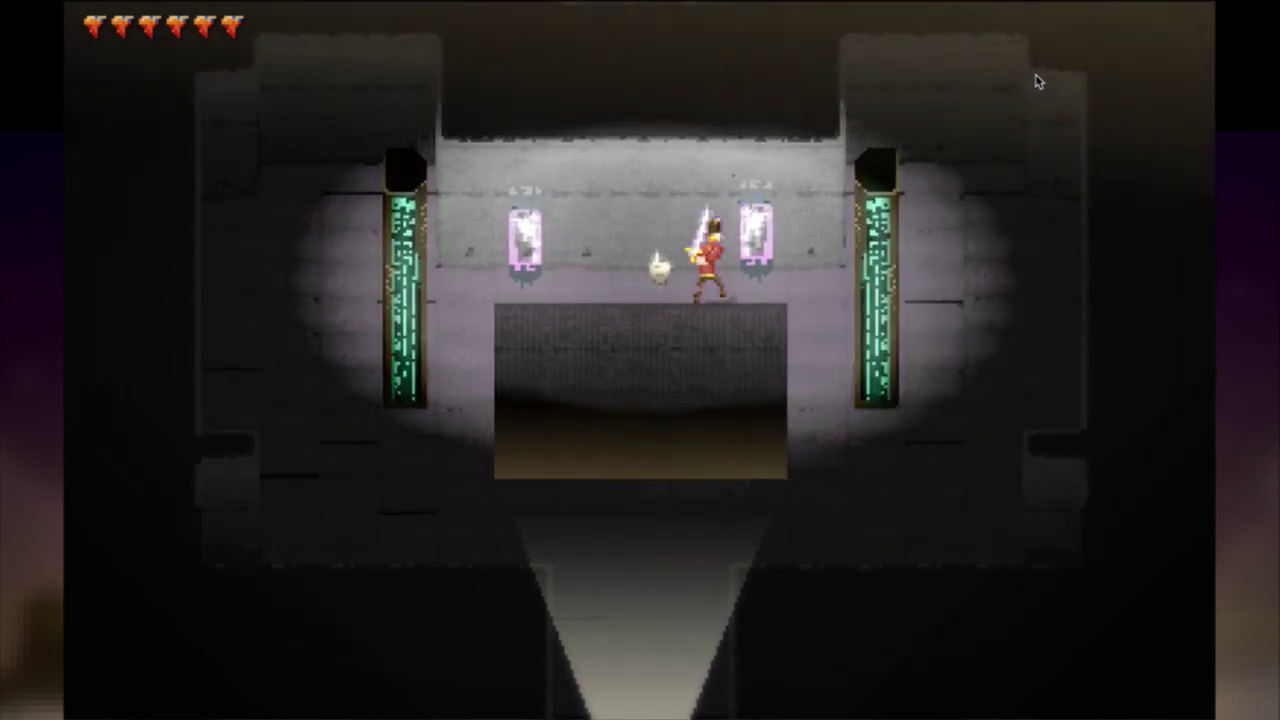
{"action": "key", "text": "Left"}
{"action": "key", "text": "space"}
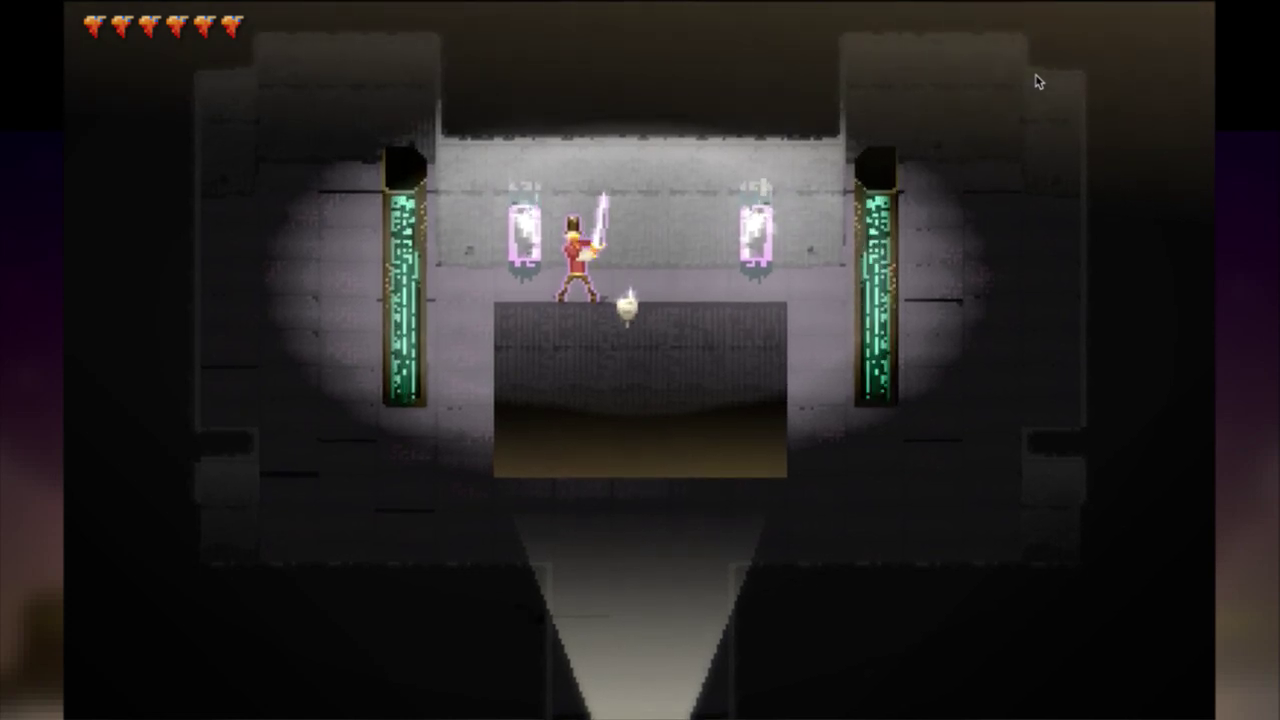
Switch to iTerm2, change the shirt item in Saves.txt so Roq goes shirtless, write the file and run the game.
{"action": "key", "text": "super+Tab"}
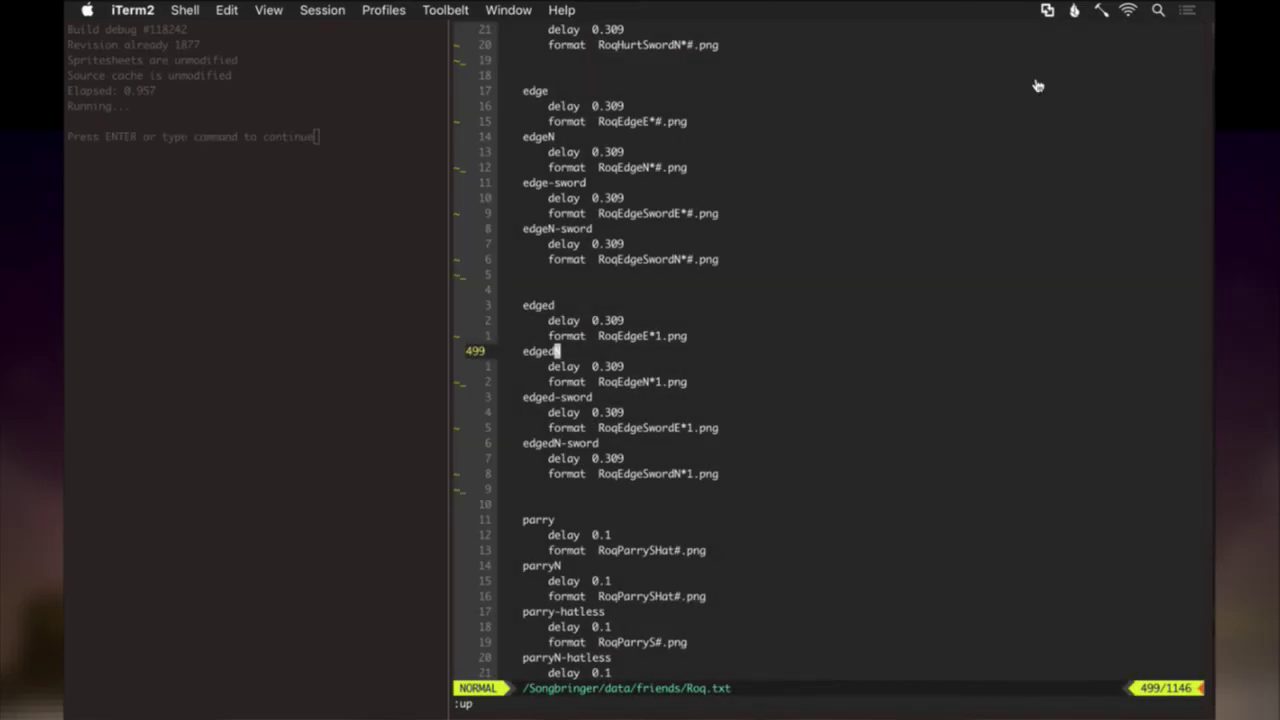
{"action": "key", "text": "super+grave"}
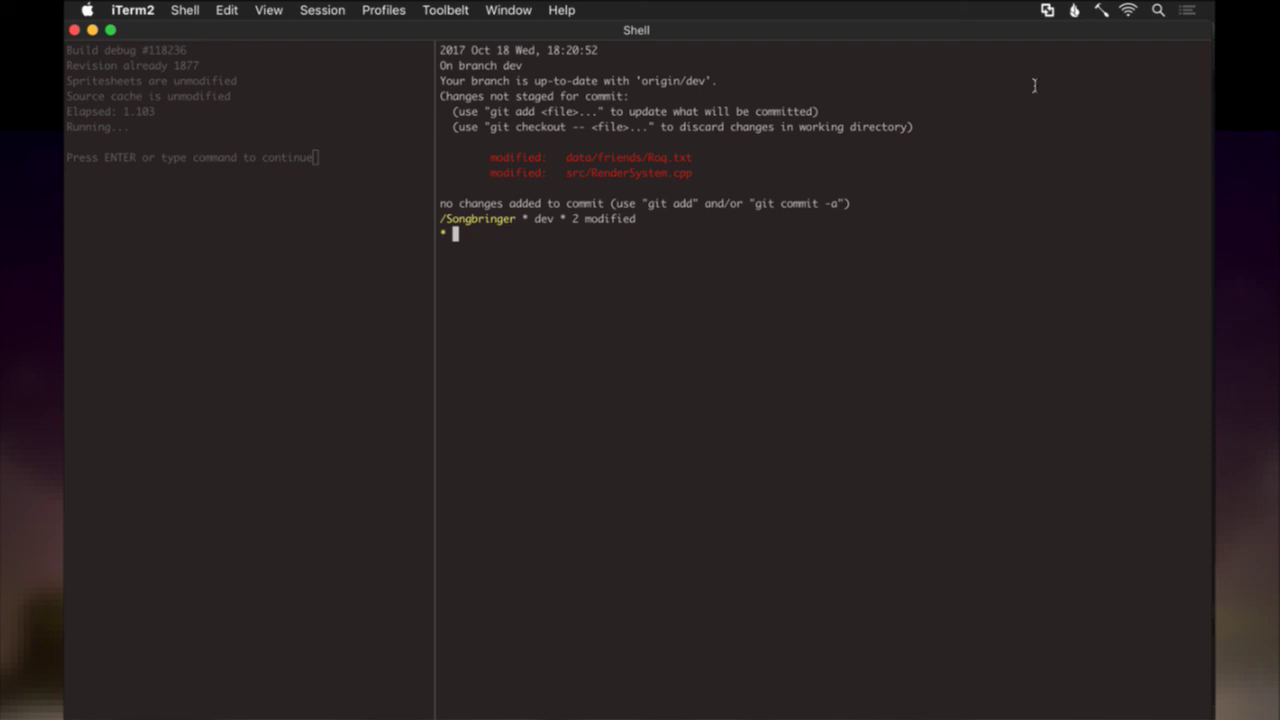
{"action": "key", "text": "Return"}
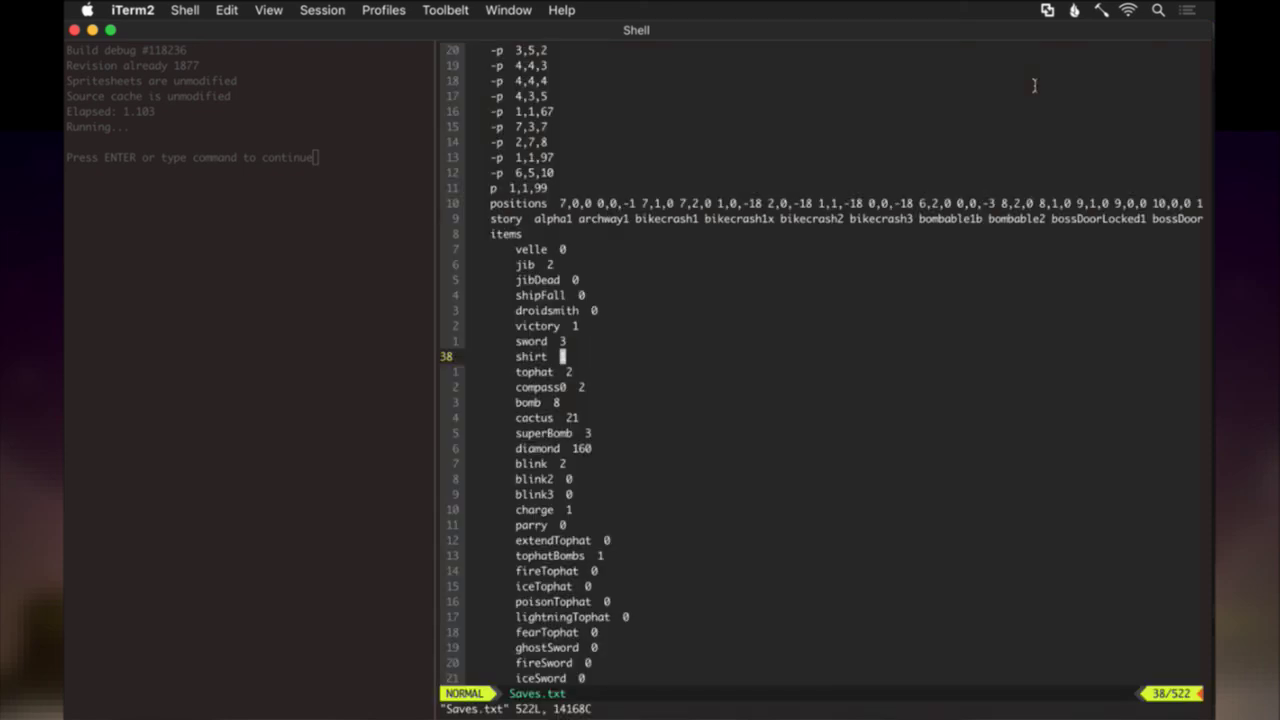
{"action": "type", "text": ":up"}
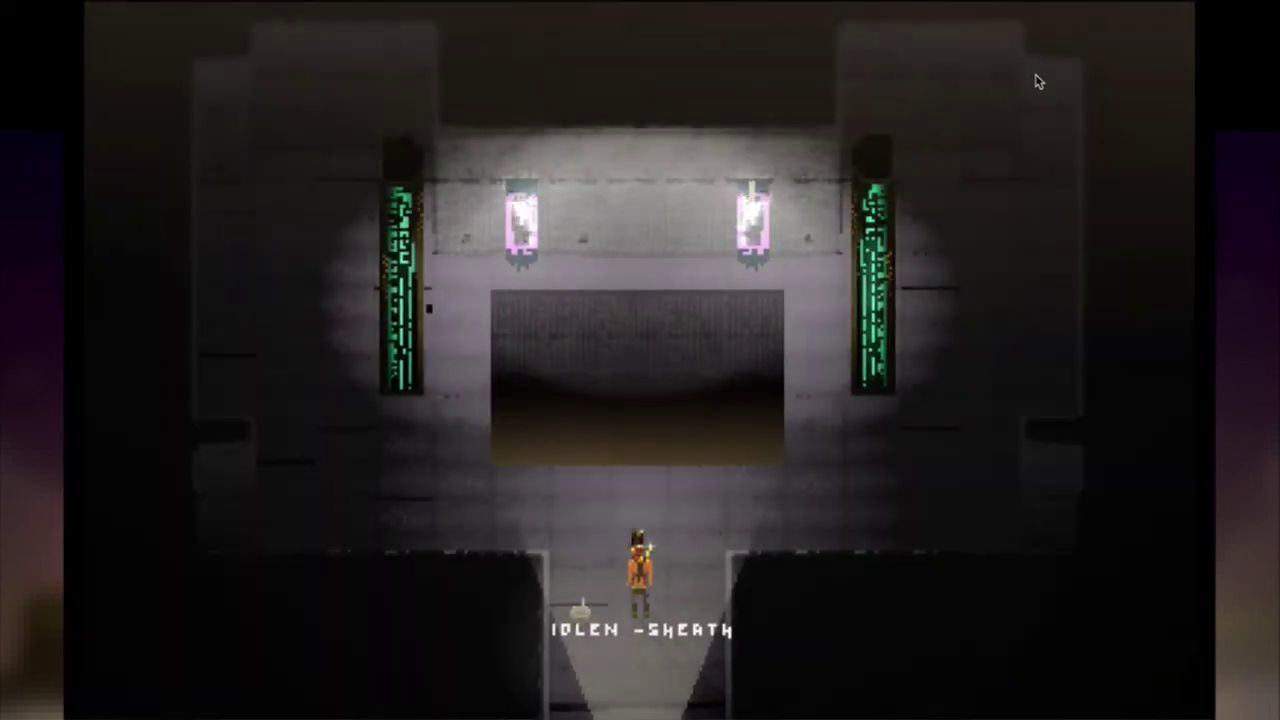
Cross the pit in god mode, switch it off, and check the shirtless sheathed edge animations facing north and sideways.
{"action": "key", "text": "Up"}
{"action": "key", "text": "g"}
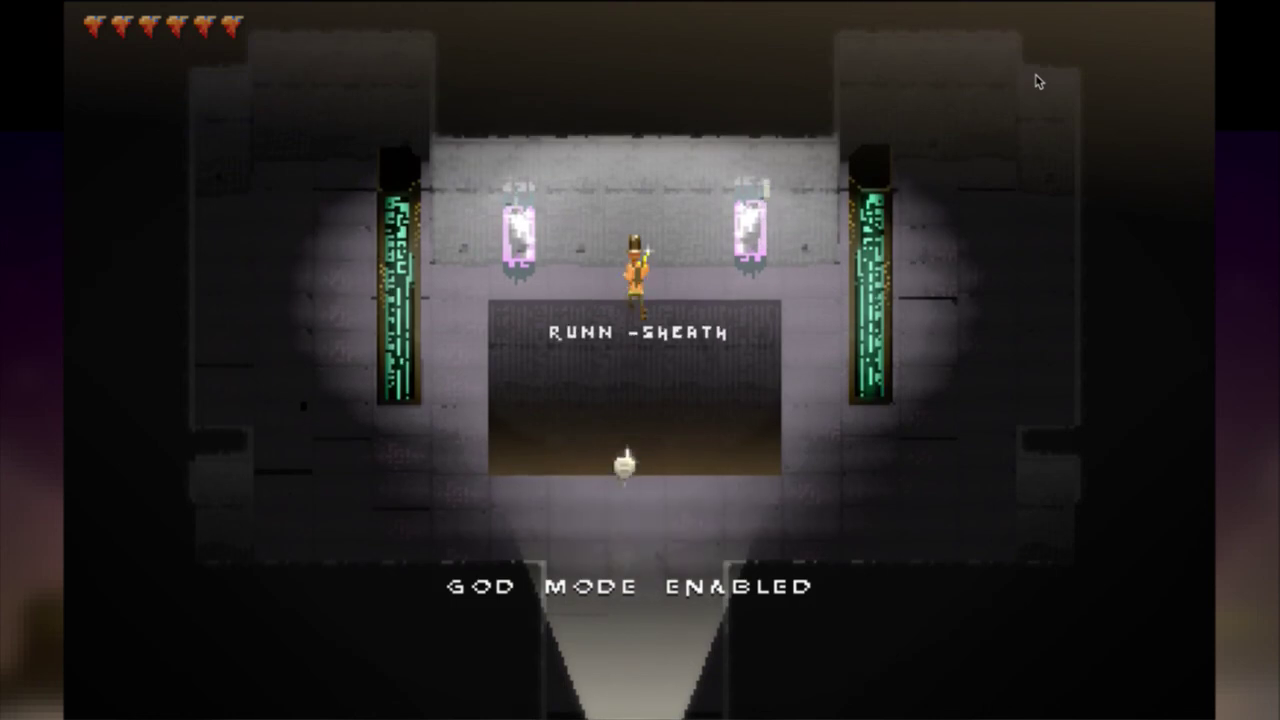
{"action": "key", "text": "g"}
{"action": "key", "text": "Up"}
{"action": "key", "text": "Right"}
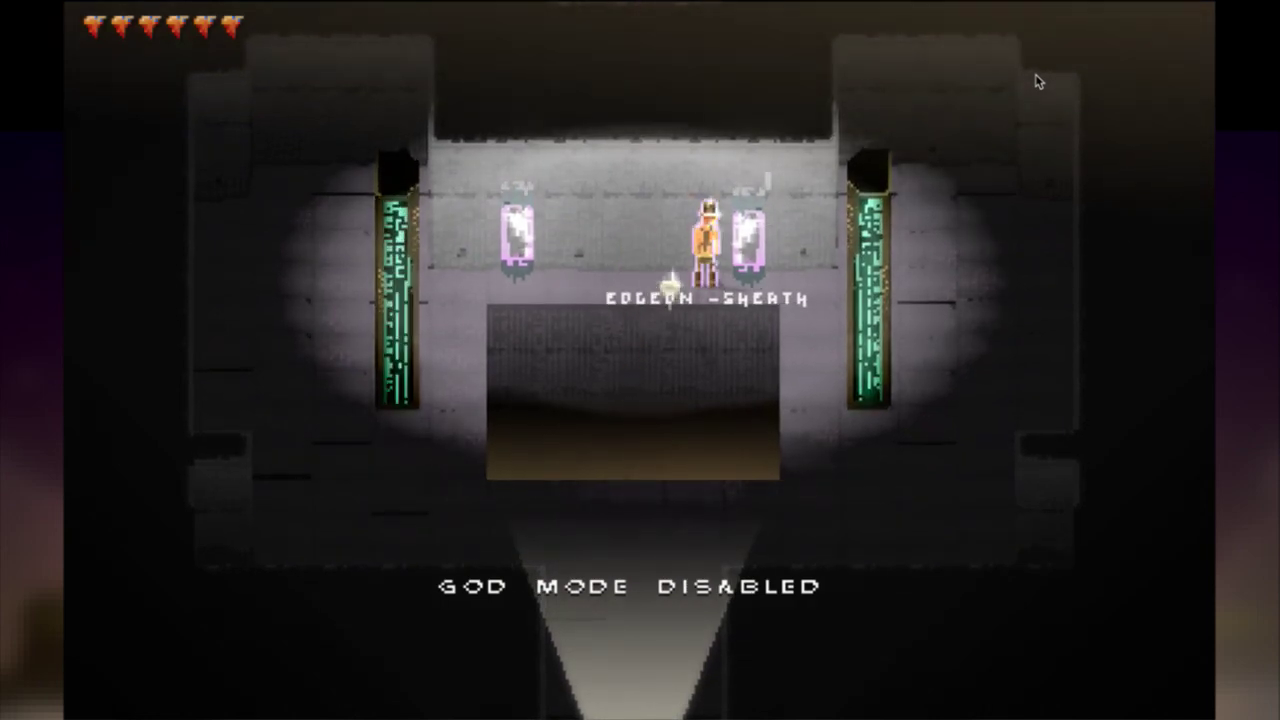
{"action": "key", "text": "Up"}
{"action": "key", "text": "Right"}
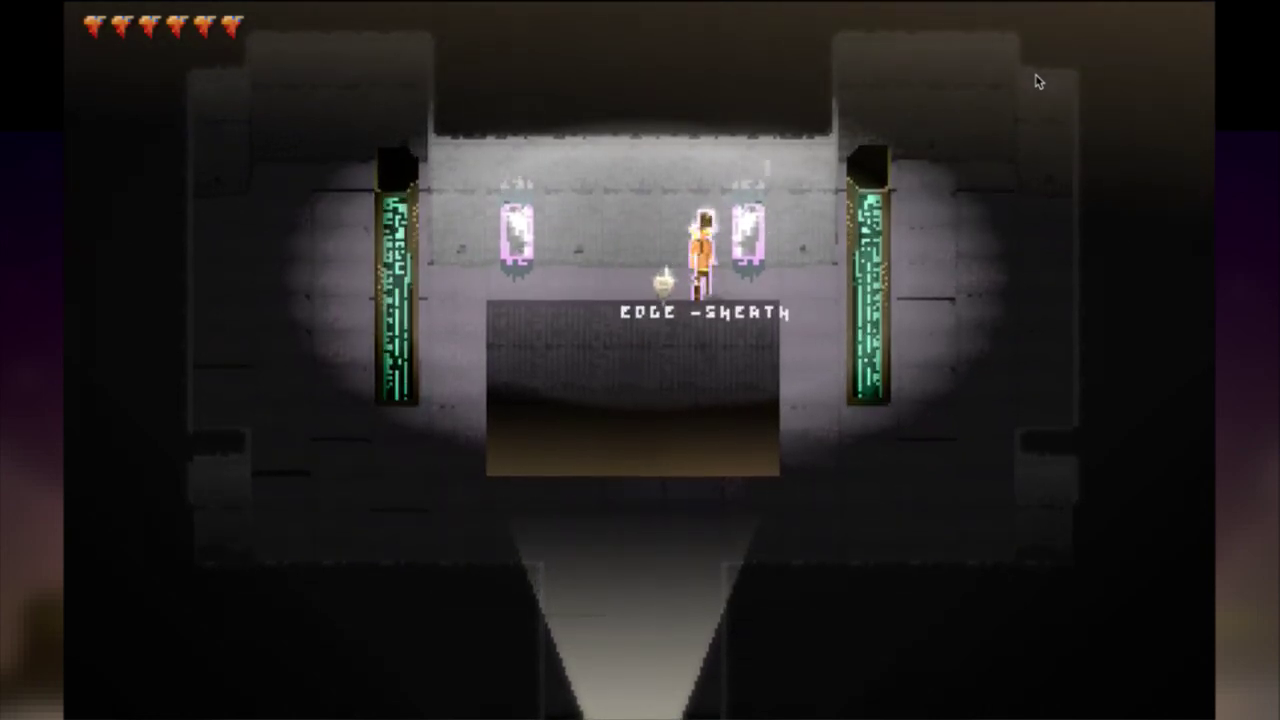
{"action": "key", "text": "Left"}
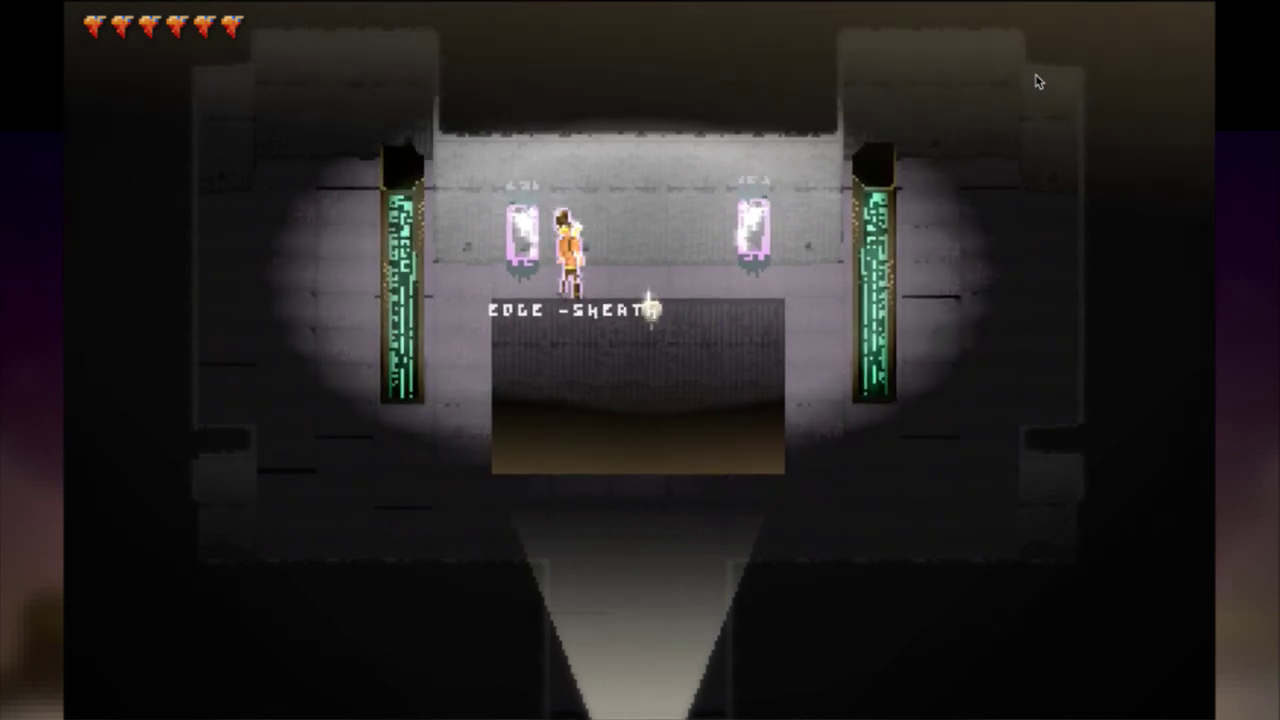
Draw the sword and check the shirtless sword edge animations facing sideways and north along the pit's upper ledge.
{"action": "key", "text": "x"}
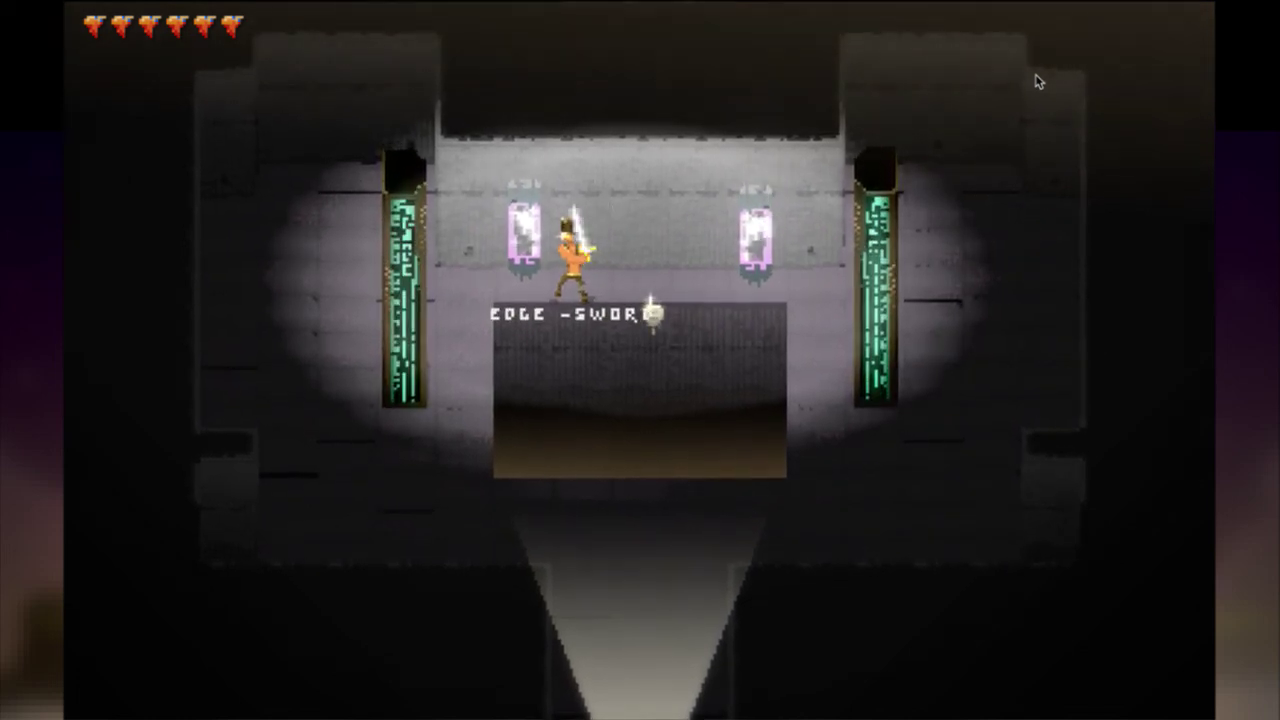
{"action": "key", "text": "Up"}
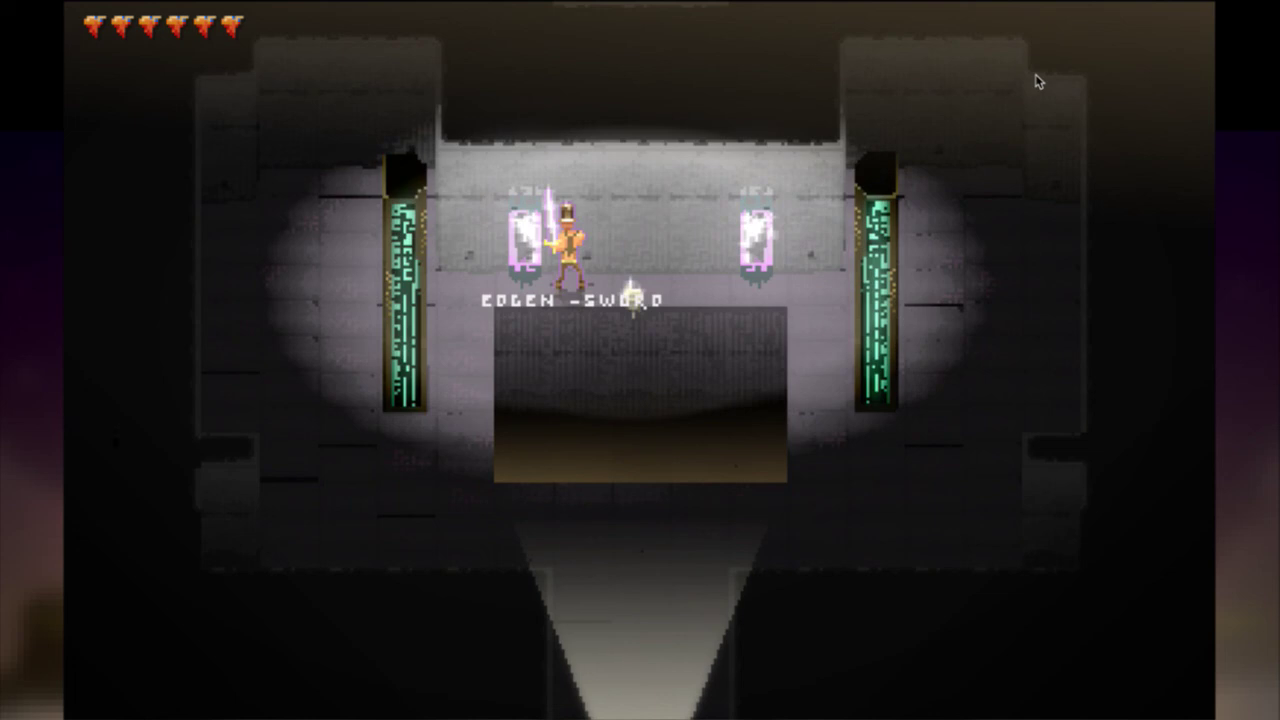
{"action": "key", "text": "Right"}
{"action": "key", "text": "Down"}
{"action": "key", "text": "Left"}
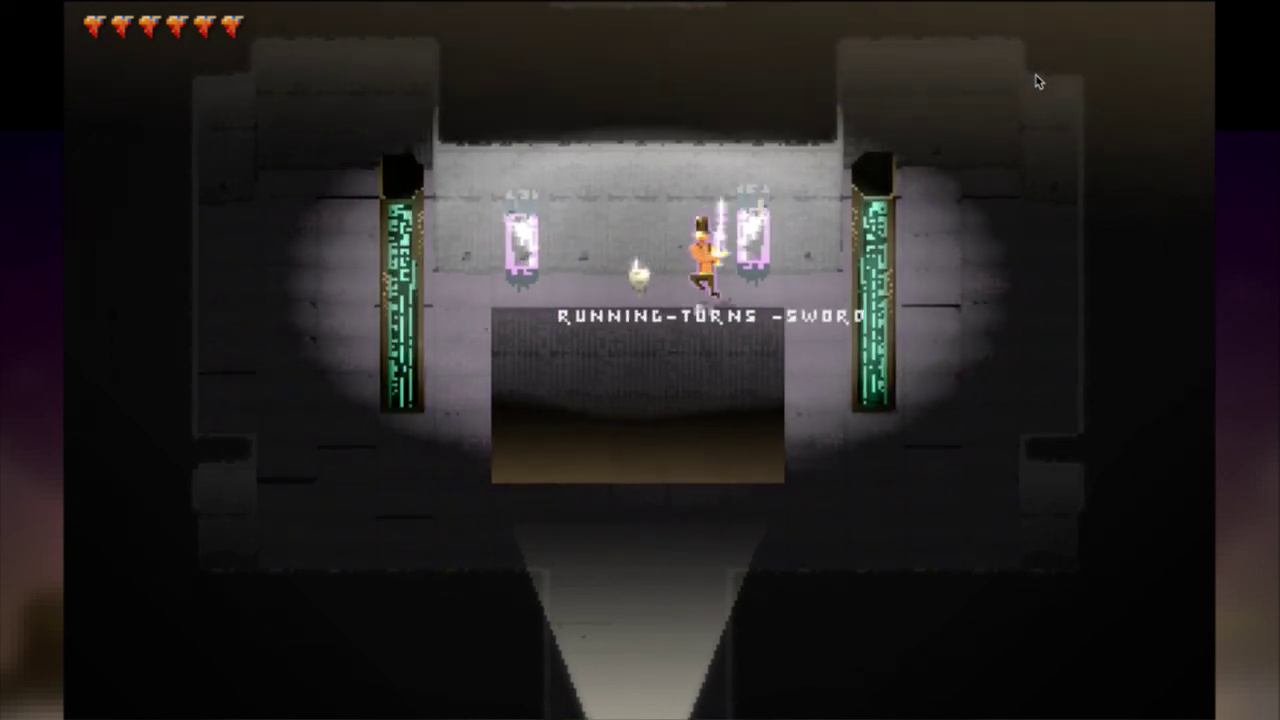
{"action": "key", "text": "x"}
{"action": "key", "text": "Left"}
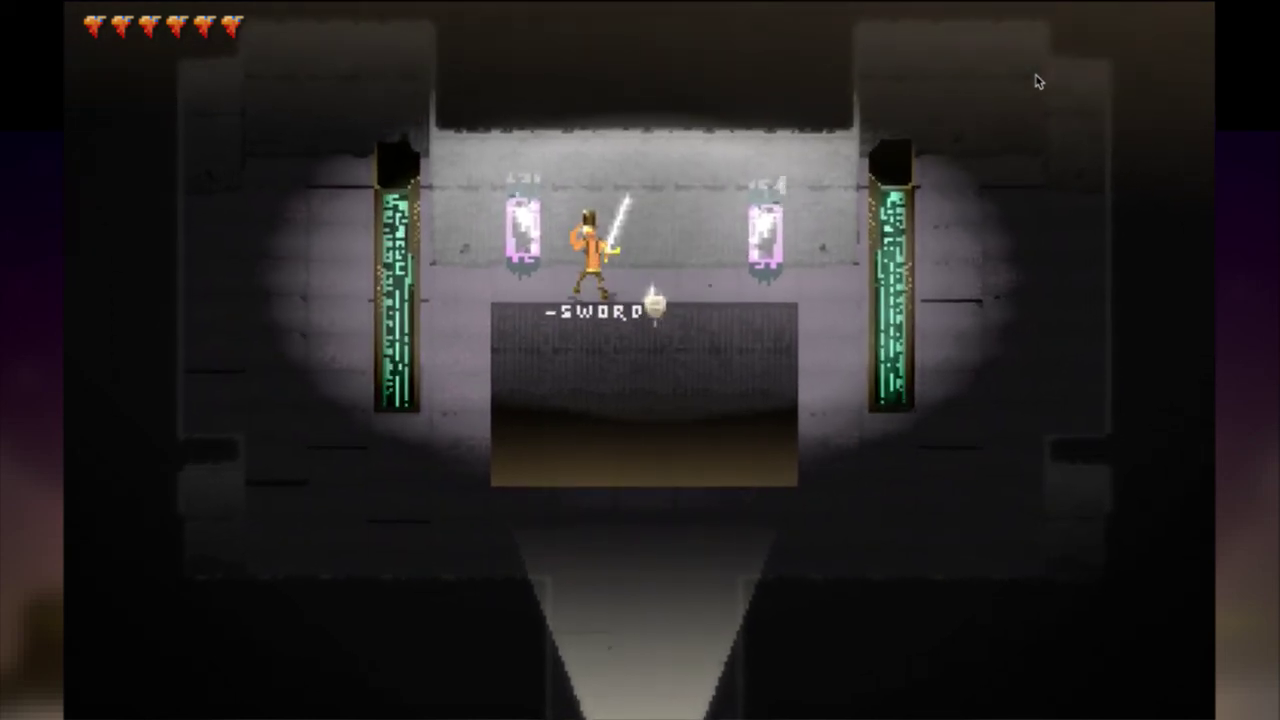
{"action": "key", "text": "x"}
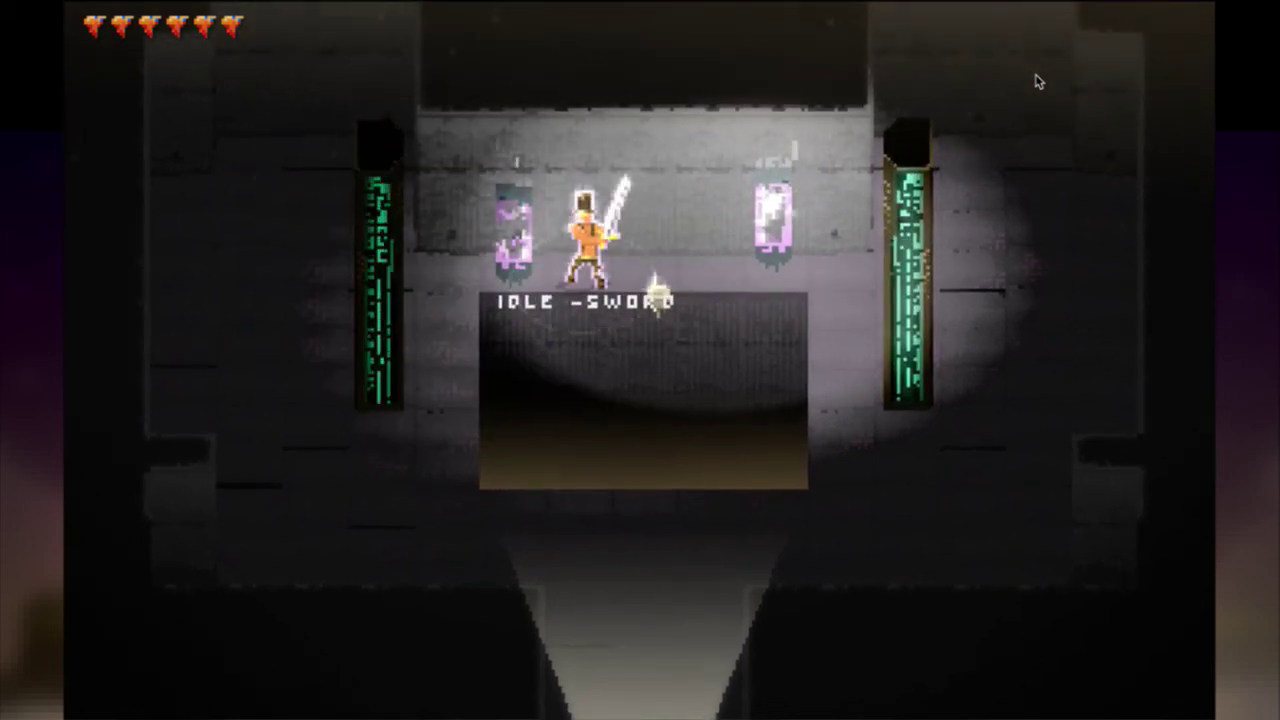
Switch to iTerm2, set the shirt item in Saves.txt to 1, write the file and look over the edged entries in Roq.txt.
{"action": "key", "text": "super+Tab"}
{"action": "type", "text": "r1:up"}
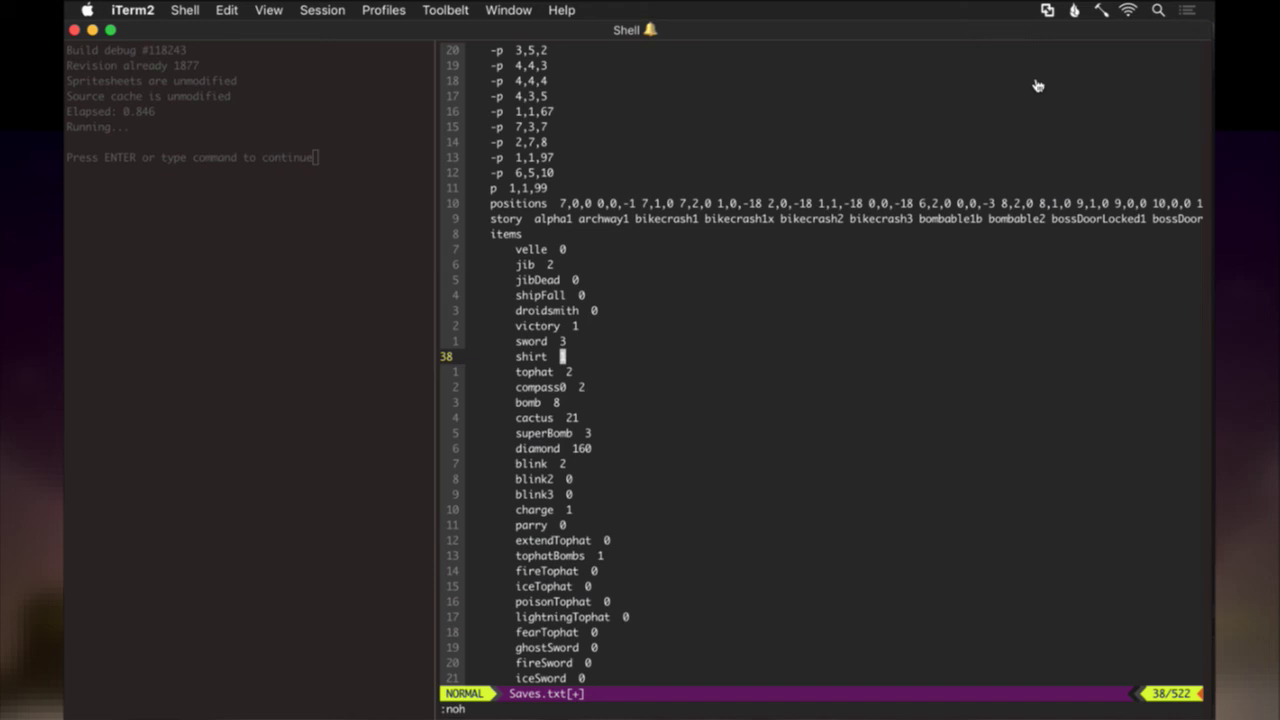
{"action": "key", "text": "Return"}
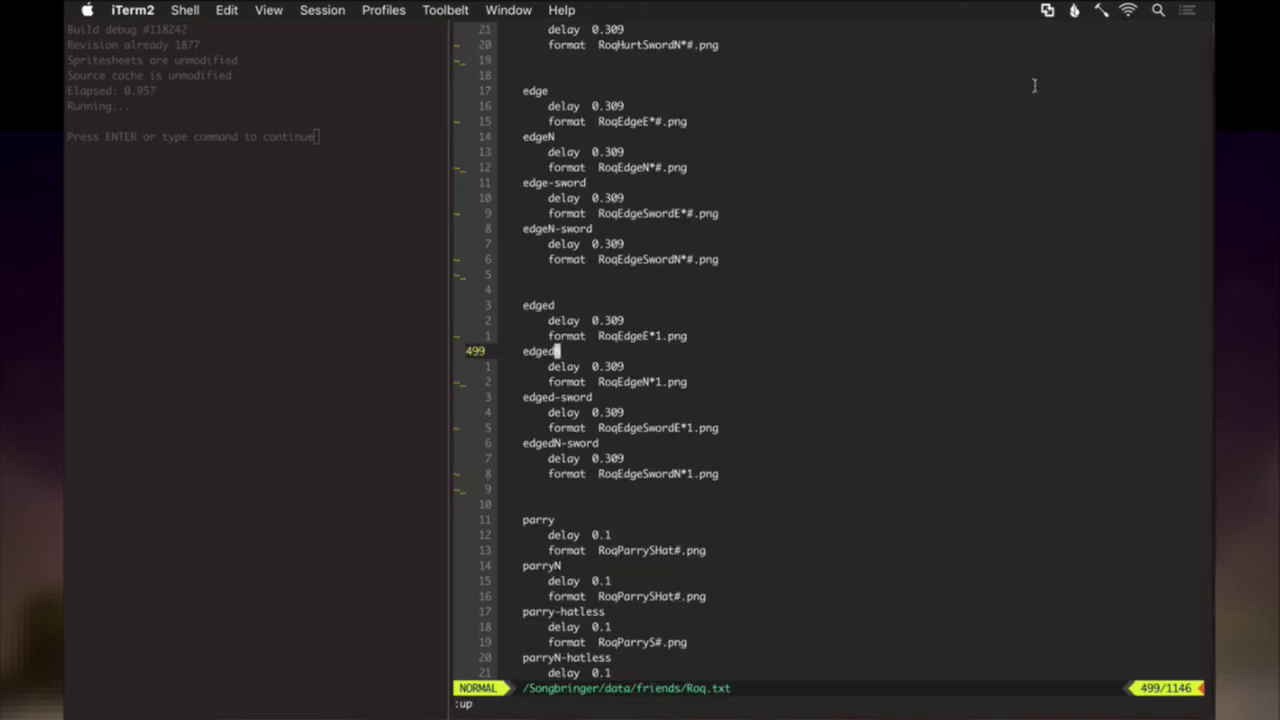
{"action": "key", "text": "j"}
{"action": "key", "text": "j"}
{"action": "key", "text": "j"}
{"action": "key", "text": "j"}
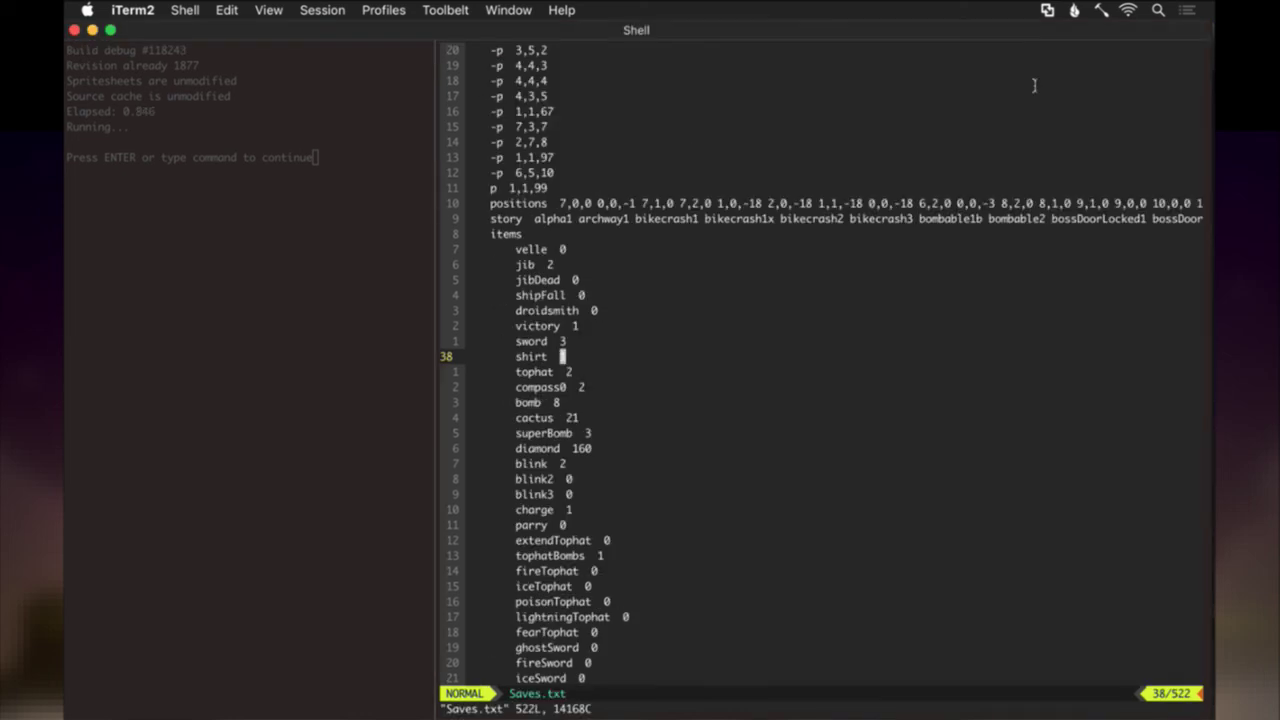
Suspend the Saves.txt editor, check the repository status with gs and stage the changes with ga.
{"action": "key", "text": "ctrl+z"}
{"action": "type", "text": "gs"}
{"action": "key", "text": "Return"}
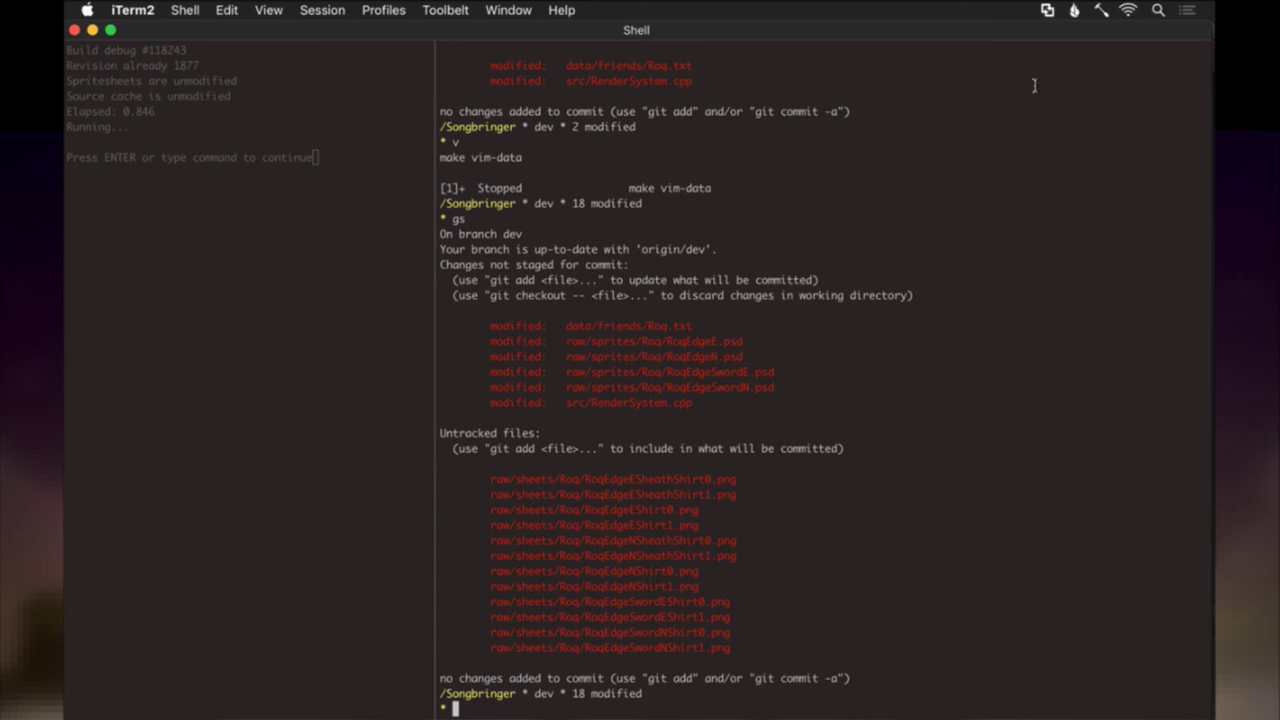
{"action": "type", "text": "gs"}
{"action": "key", "text": "Return"}
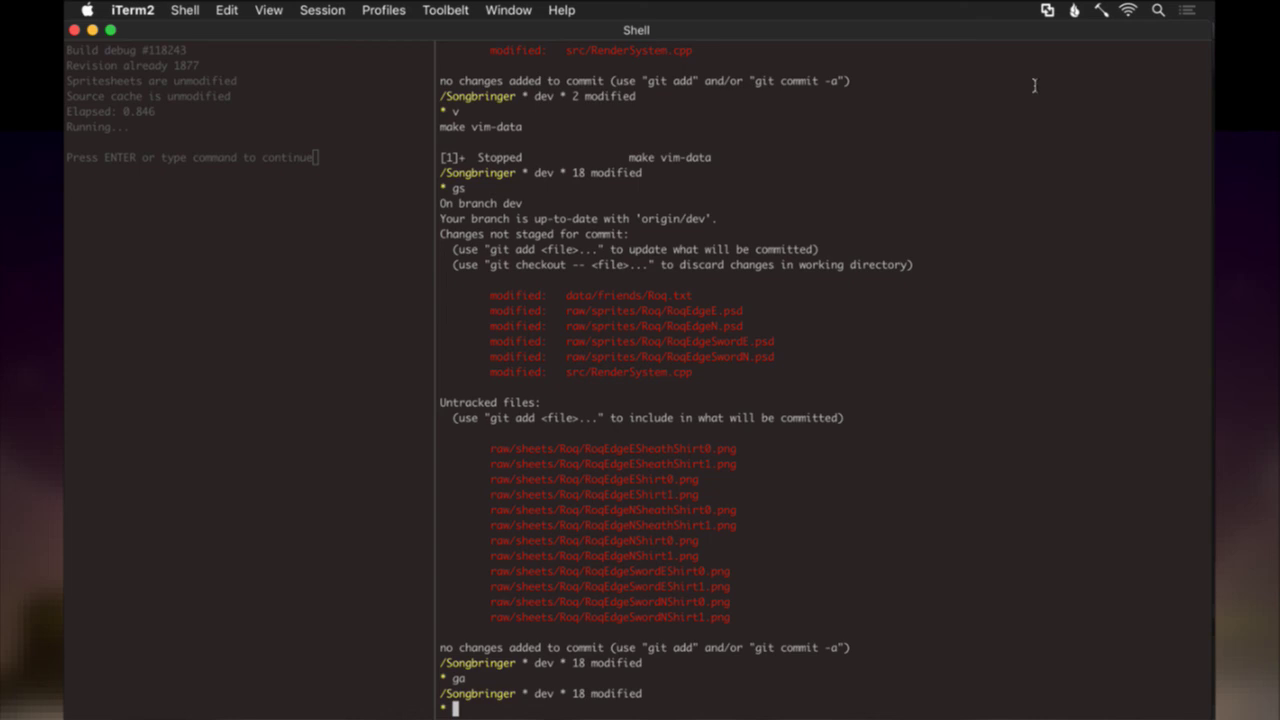
Run one command line that stages the changes with ga, commits the raw folder and pushes with gp.
{"action": "type", "text": "g"}
{"action": "key", "text": "BackSpace"}
{"action": "key", "text": "BackSpace"}
{"action": "type", "text": "ga; git commit raw; gi"}
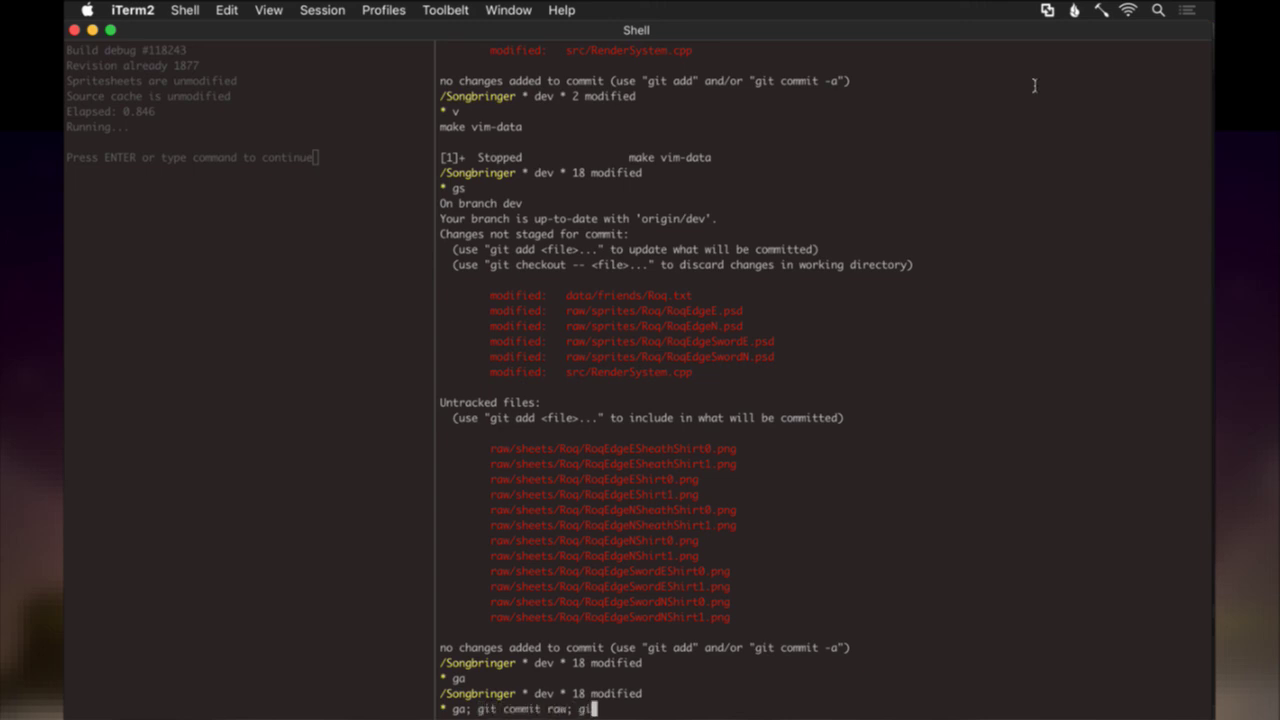
{"action": "key", "text": "BackSpace"}
{"action": "type", "text": "p"}
{"action": "key", "text": "Return"}
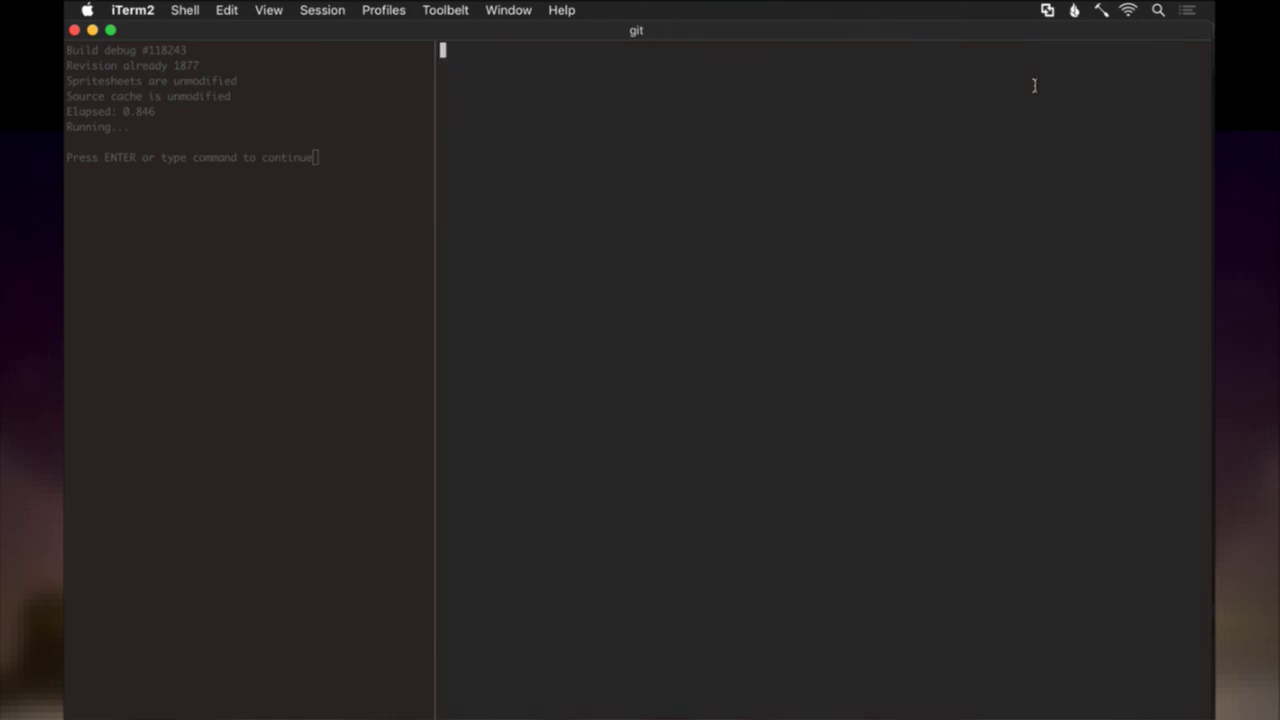
Enter the commit message "Update edge anims" and write and close the message file.
{"action": "key", "text": "i"}
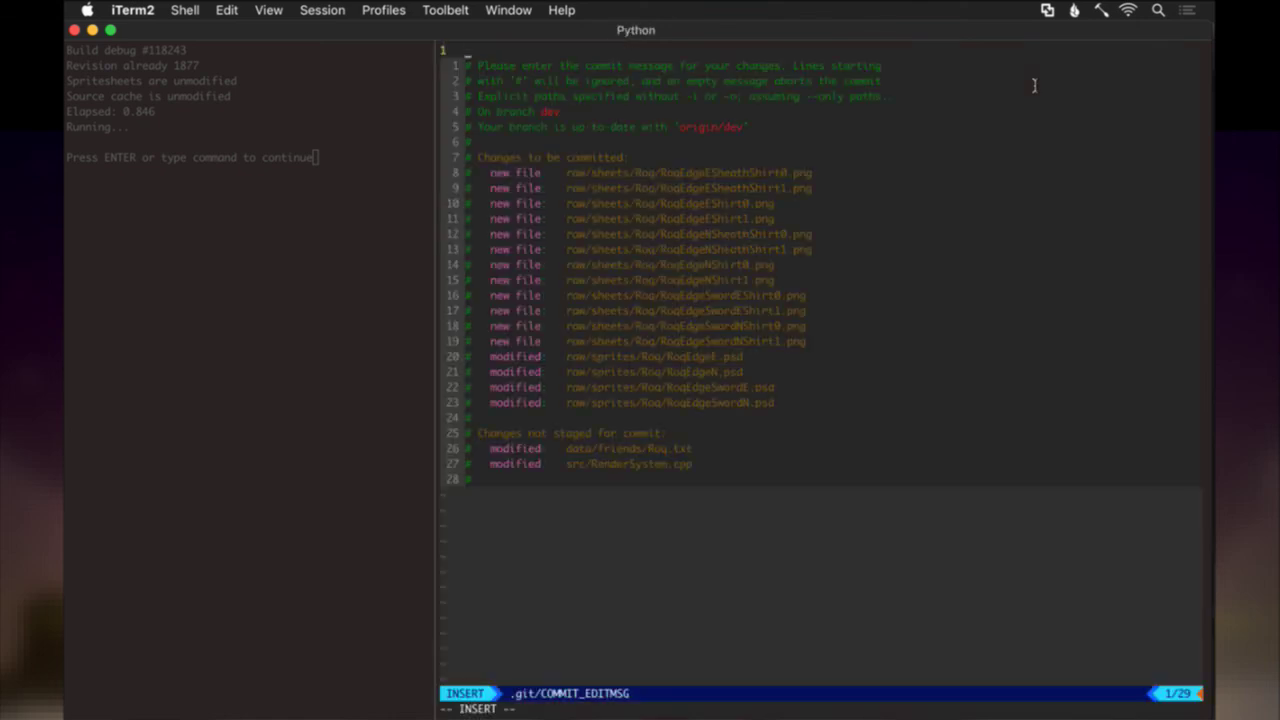
{"action": "type", "text": "Update "}
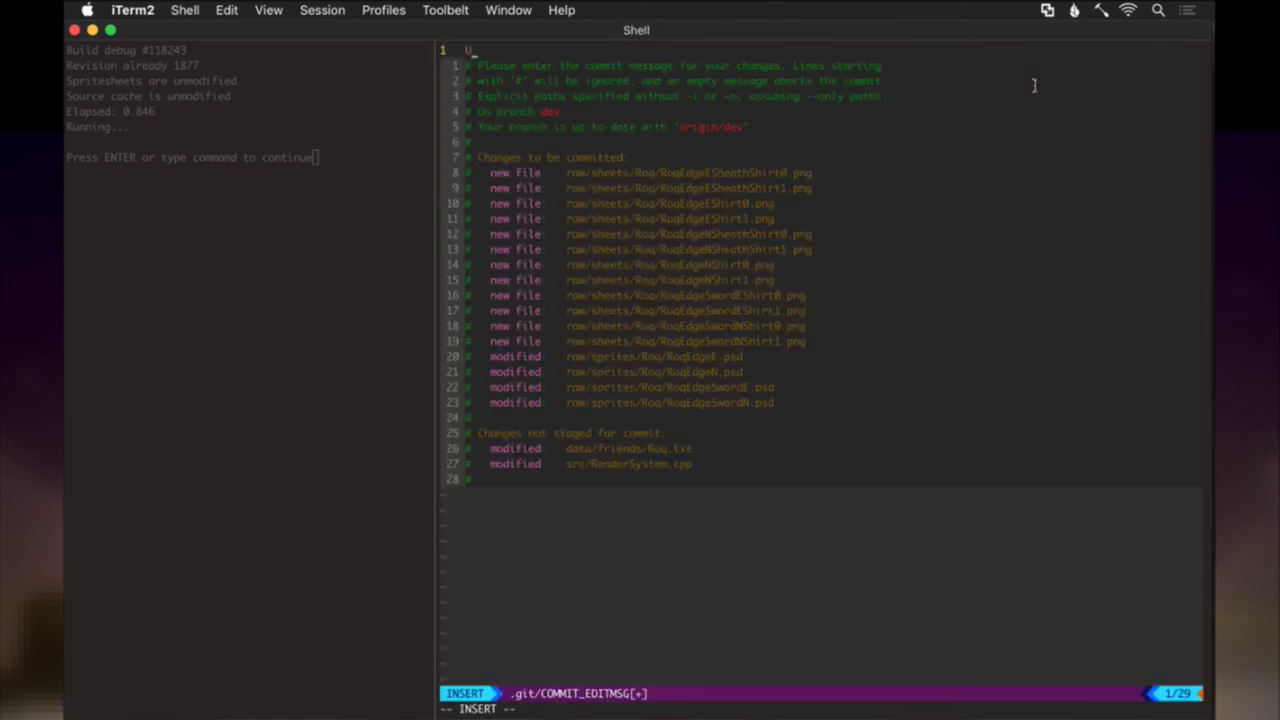
{"action": "type", "text": "edge anims"}
{"action": "key", "text": "Escape"}
{"action": "type", "text": ":wq"}
{"action": "key", "text": "Return"}
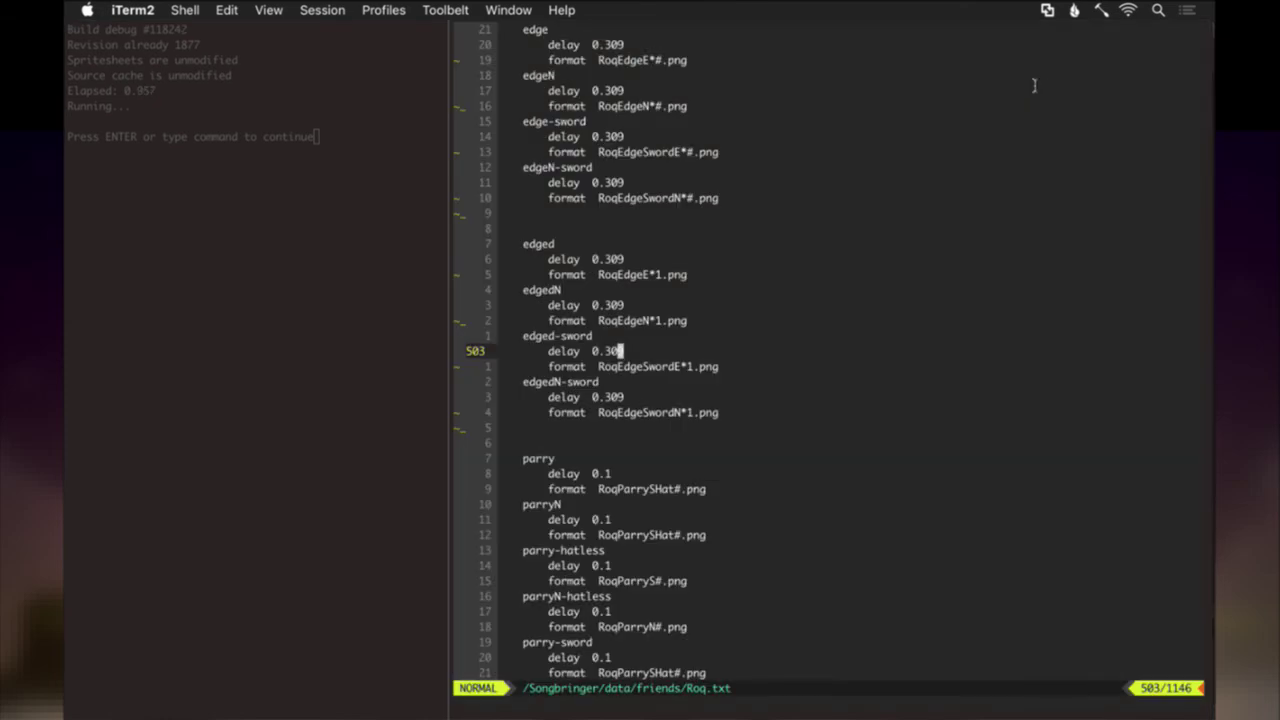
From the Roq.txt editor, search the tags for prof and open src/Profile.cpp.
{"action": "key", "text": "Escape"}
{"action": "key", "text": "k"}
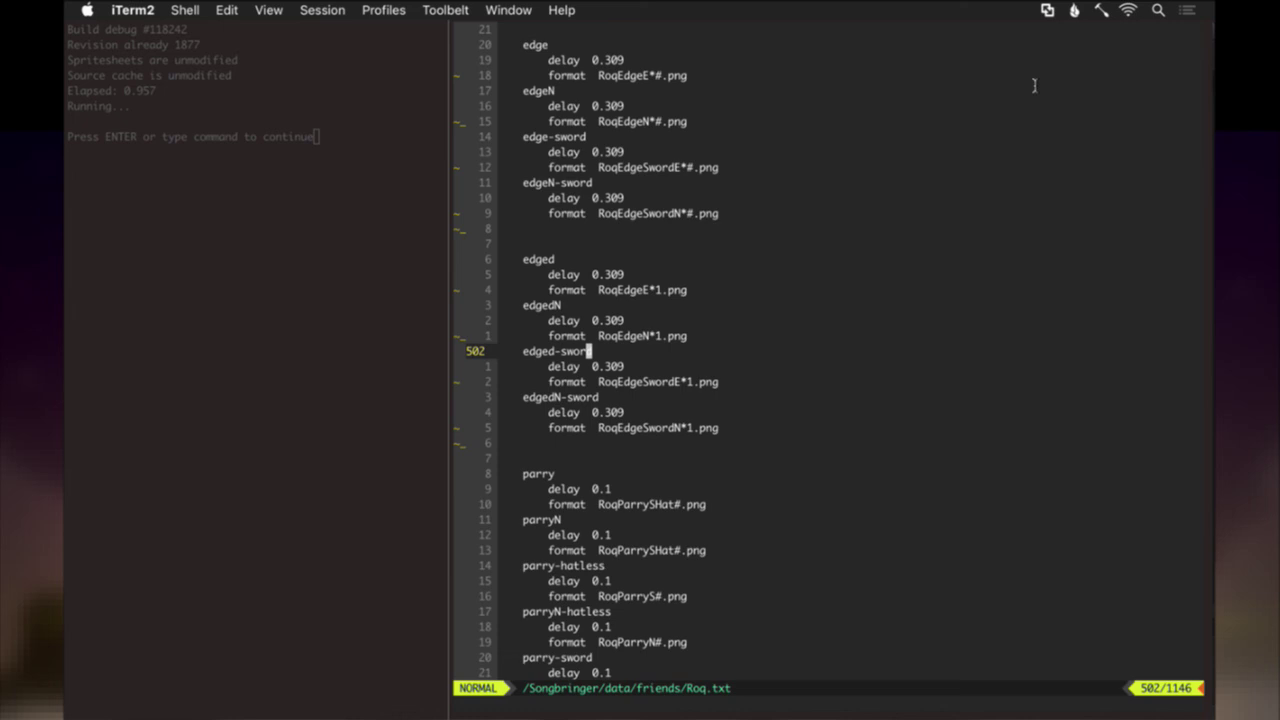
{"action": "key", "text": "comma"}
{"action": "type", "text": "tprof"}
{"action": "key", "text": "Up"}
{"action": "key", "text": "Up"}
{"action": "key", "text": "Up"}
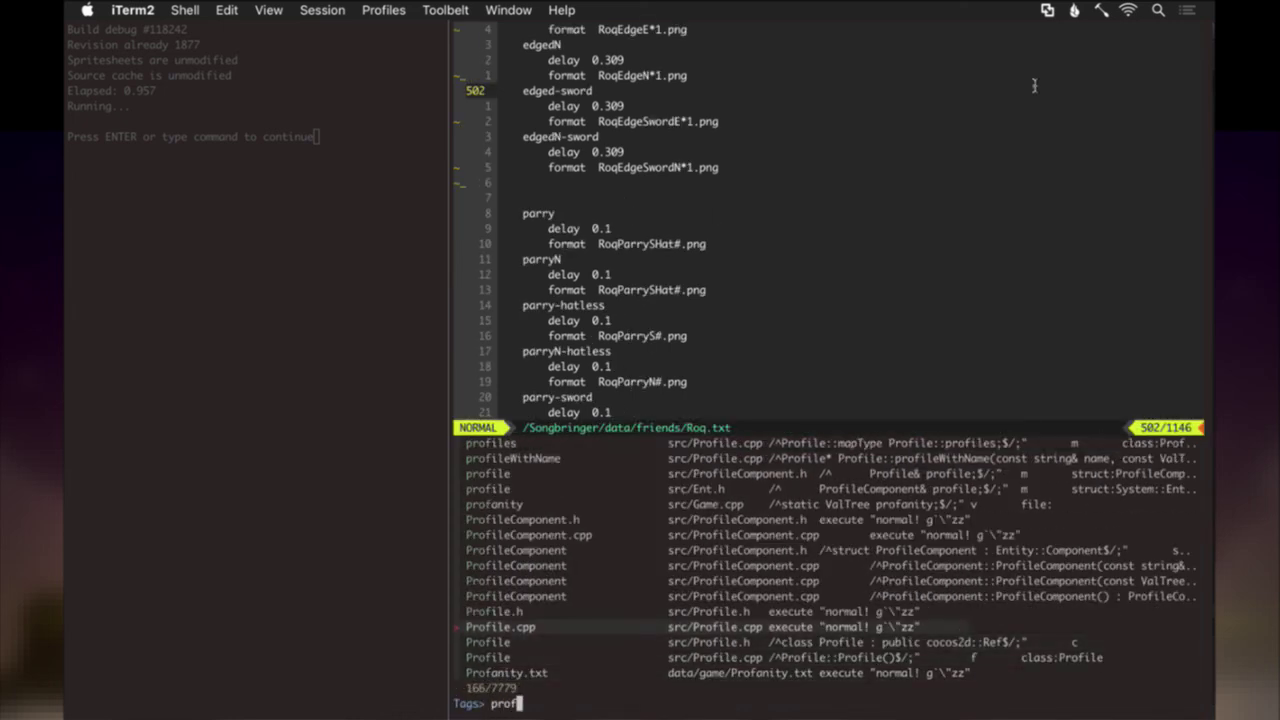
{"action": "key", "text": "Return"}
Set kAnimationVerbosity to 1 in Profile.cpp, write the file and start a build.
{"action": "key", "text": "k"}
{"action": "key", "text": "shift+4"}
{"action": "type", "text": "hr1:w"}
{"action": "key", "text": "Return"}
{"action": "key", "text": "Escape"}
{"action": "key", "text": "comma"}
{"action": "key", "text": "b"}
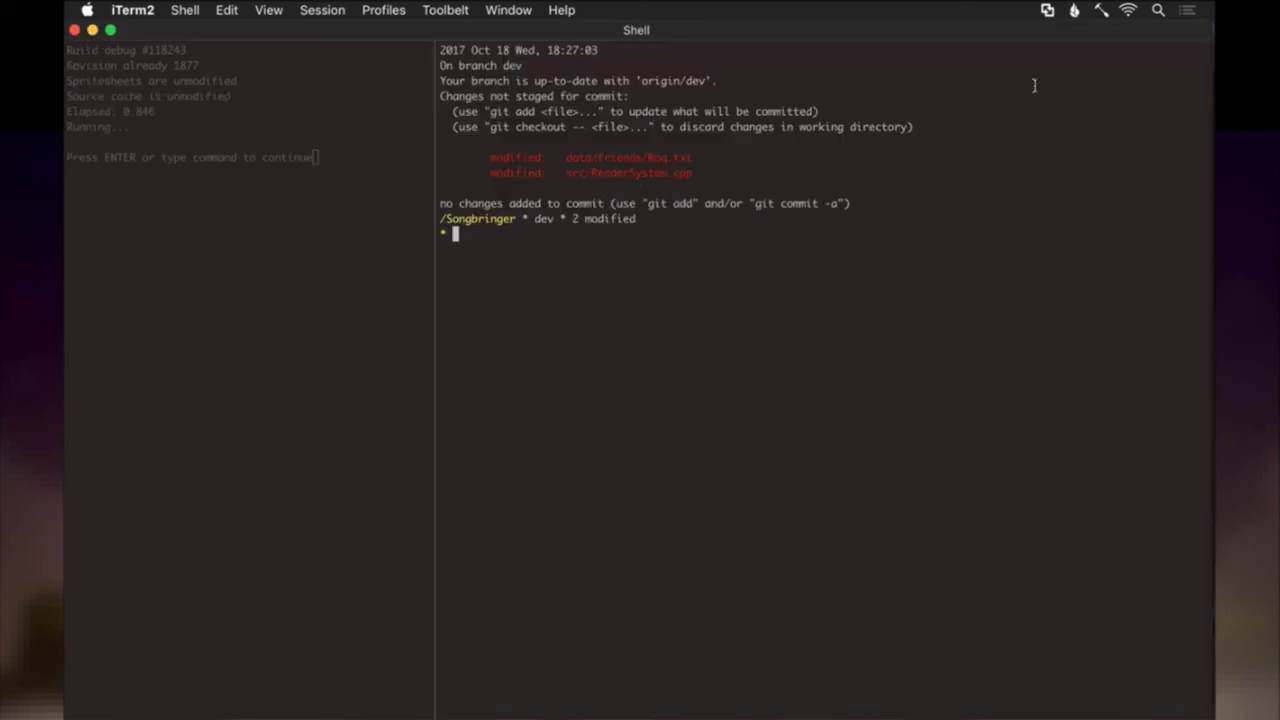
Open Log.txt in the shell's editor and skim backwards through its world creation and level style output.
{"action": "type", "text": "s"}
{"action": "key", "text": "Return"}
{"action": "type", "text": ":bn!"}
{"action": "key", "text": "Return"}
{"action": "key", "text": "k"}
{"action": "key", "text": "j"}
{"action": "key", "text": "shift+k"}
{"action": "key", "text": "shift+k"}
{"action": "key", "text": "shift+k"}
{"action": "key", "text": "shift+k"}
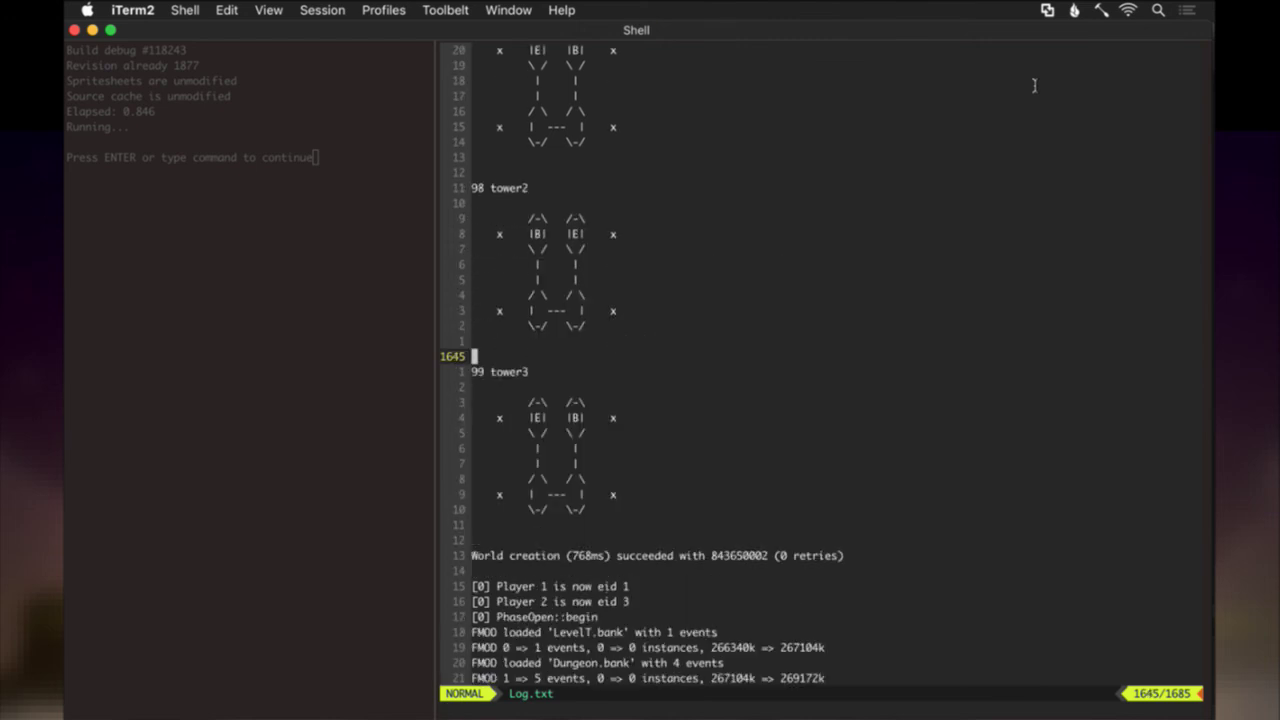
{"action": "key", "text": "shift+k"}
{"action": "key", "text": "shift+k"}
{"action": "key", "text": "shift+k"}
{"action": "key", "text": "shift+k"}
{"action": "key", "text": "shift+k"}
{"action": "key", "text": "shift+k"}
{"action": "key", "text": "shift+k"}
{"action": "key", "text": "shift+k"}
{"action": "key", "text": "shift+k"}
{"action": "key", "text": "shift+k"}
{"action": "key", "text": "shift+k"}
{"action": "key", "text": "shift+k"}
{"action": "key", "text": "shift+k"}
{"action": "key", "text": "shift+k"}
{"action": "key", "text": "shift+k"}
{"action": "key", "text": "shift+k"}
{"action": "key", "text": "shift+k"}
{"action": "key", "text": "shift+k"}
{"action": "key", "text": "shift+k"}
{"action": "key", "text": "shift+k"}
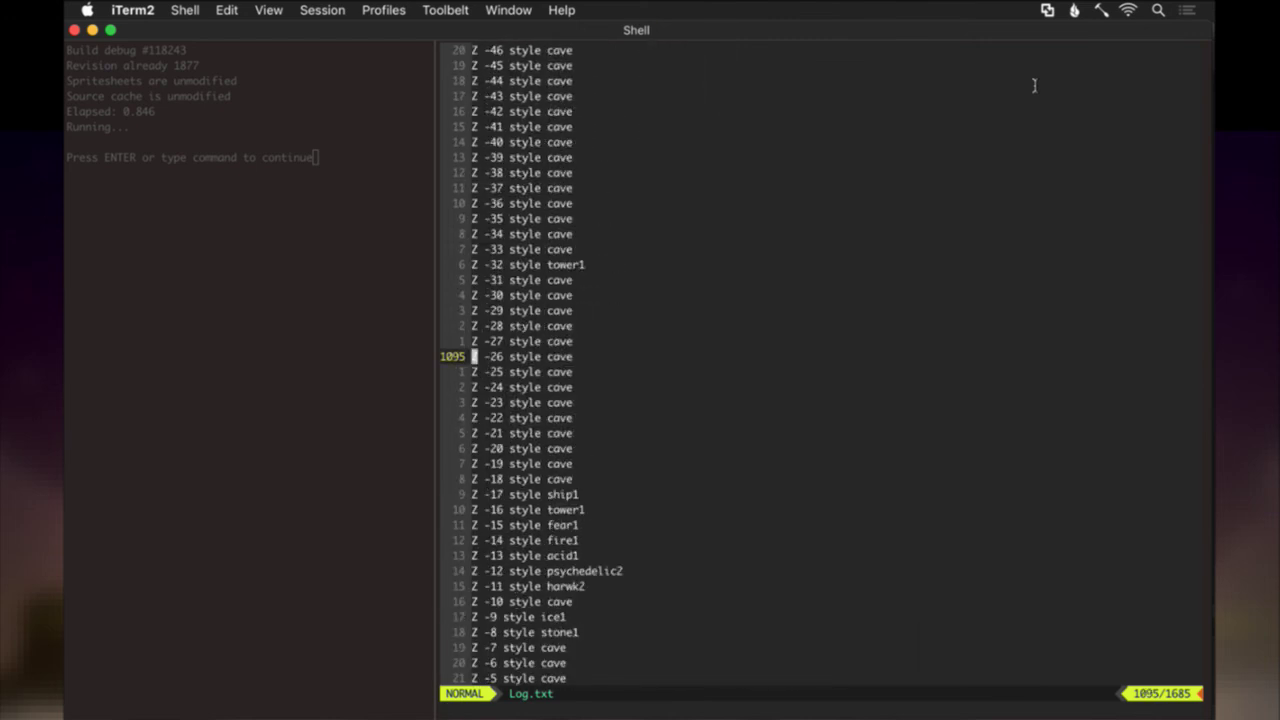
Check the end of Log.txt, then read from the beginning through the area, foe and item listings.
{"action": "scroll", "coordinate": [1034, 85], "scroll_direction": "up", "scroll_amount": 20}
{"action": "key", "text": "G"}
{"action": "key", "text": "j"}
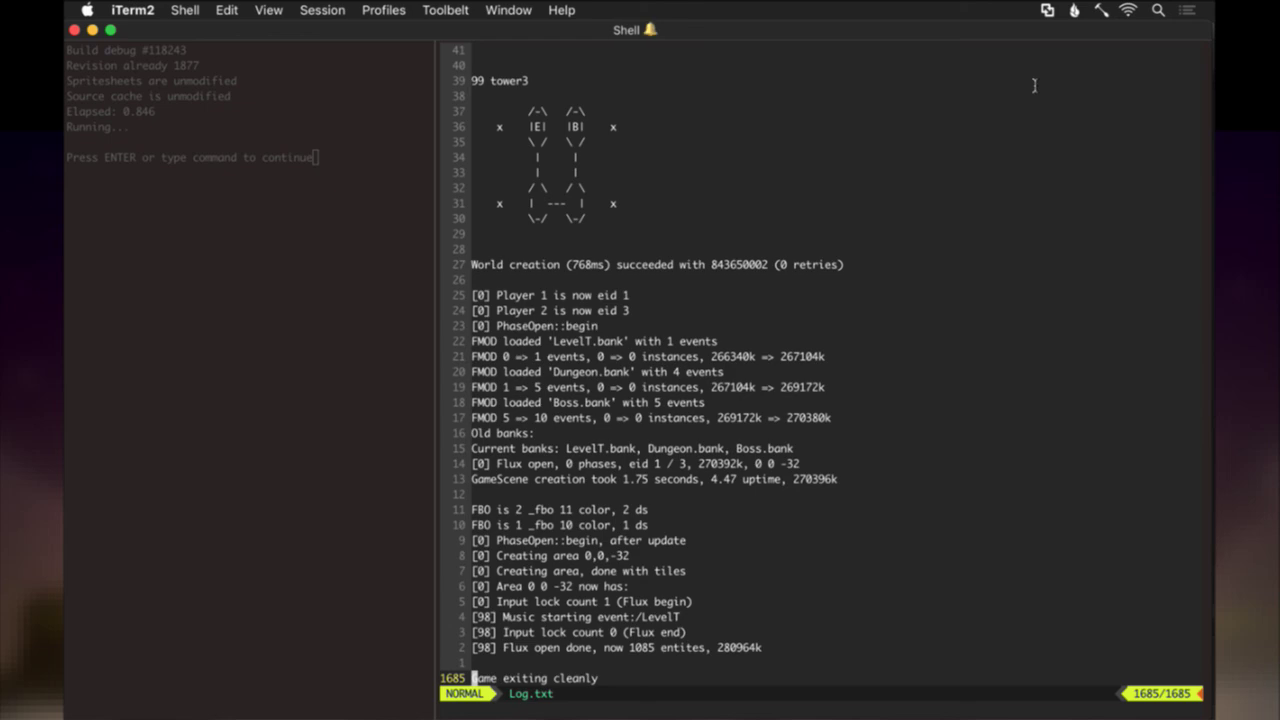
{"action": "key", "text": "g"}
{"action": "key", "text": "g"}
{"action": "scroll", "coordinate": [1034, 85], "scroll_direction": "down", "scroll_amount": 10}
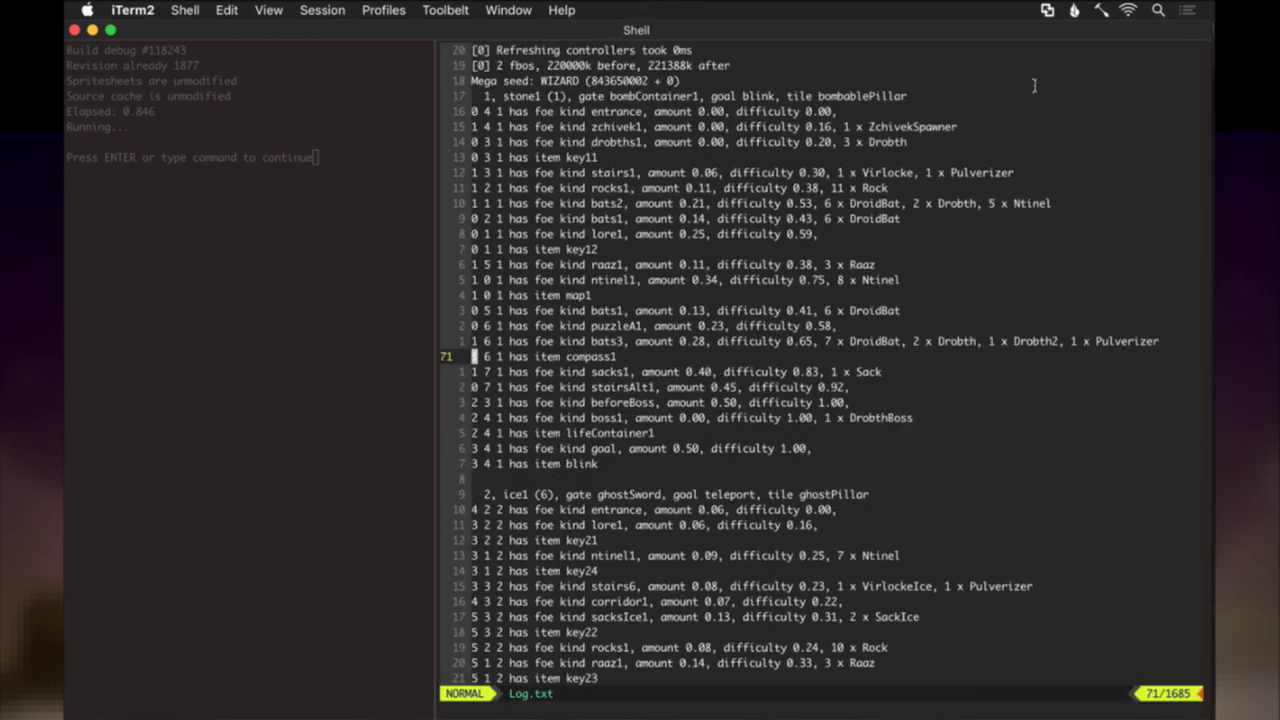
{"action": "scroll", "coordinate": [1034, 85], "scroll_direction": "down", "scroll_amount": 20}
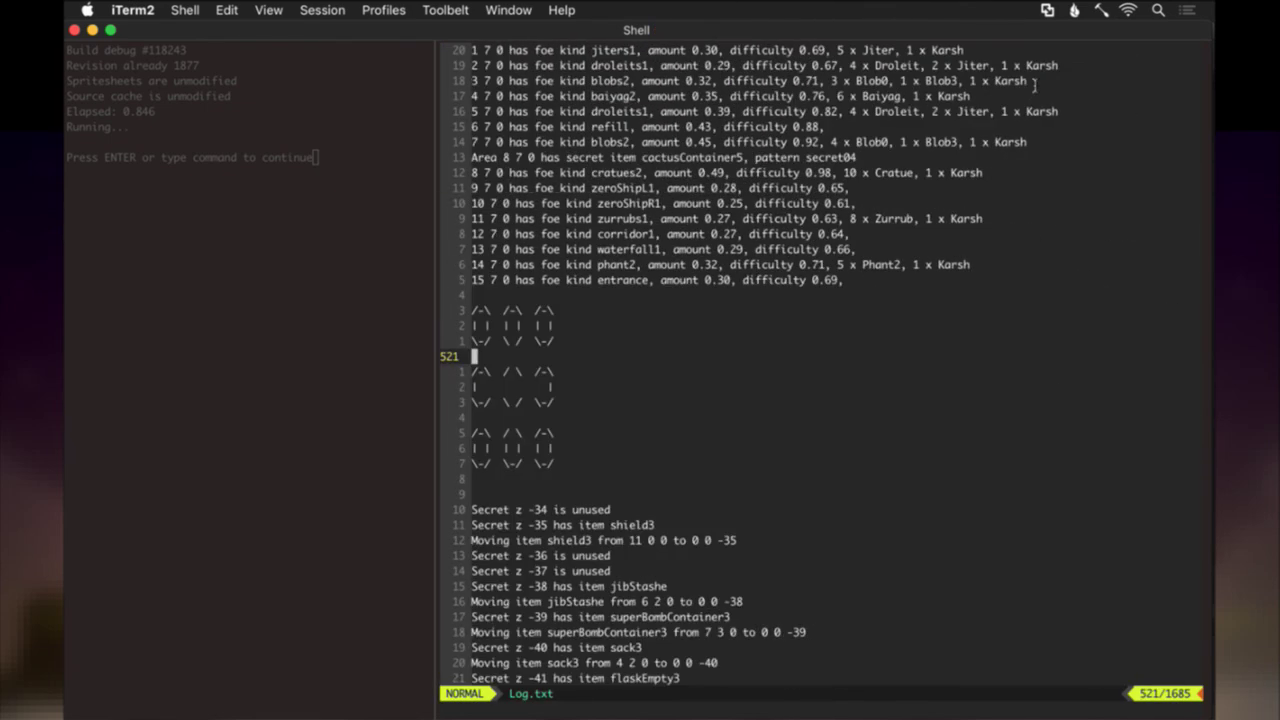
{"action": "scroll", "coordinate": [1034, 85], "scroll_direction": "down", "scroll_amount": 20}
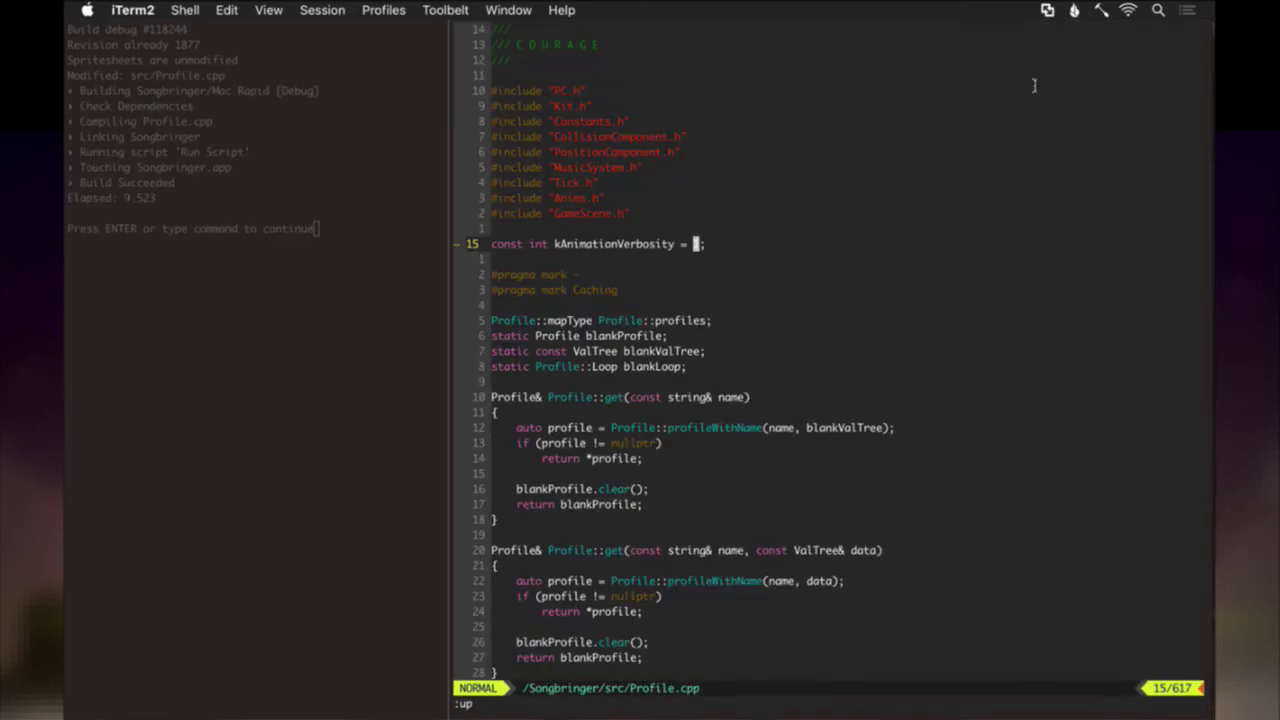
Run the rebuilt game with verbose animation logging until Roq's room loads, then quit it.
{"action": "key", "text": "super+Tab"}
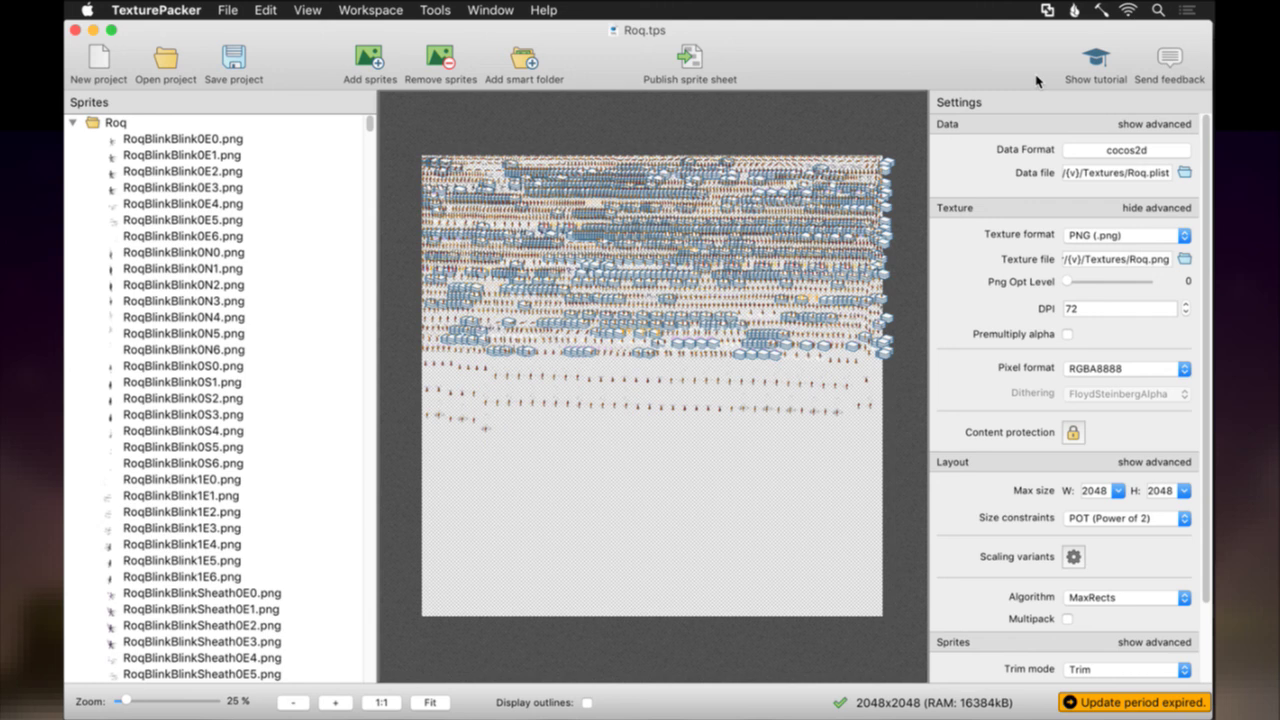
{"action": "key", "text": "super+Tab"}
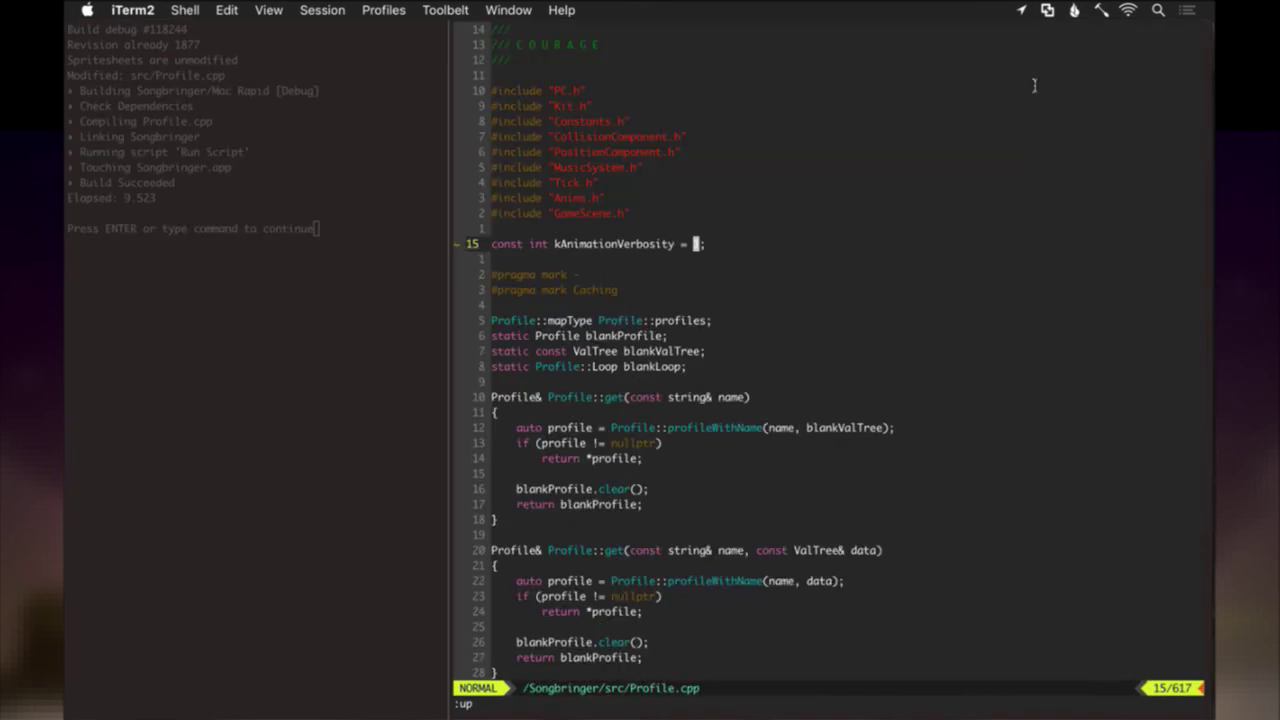
{"action": "key", "text": "j"}
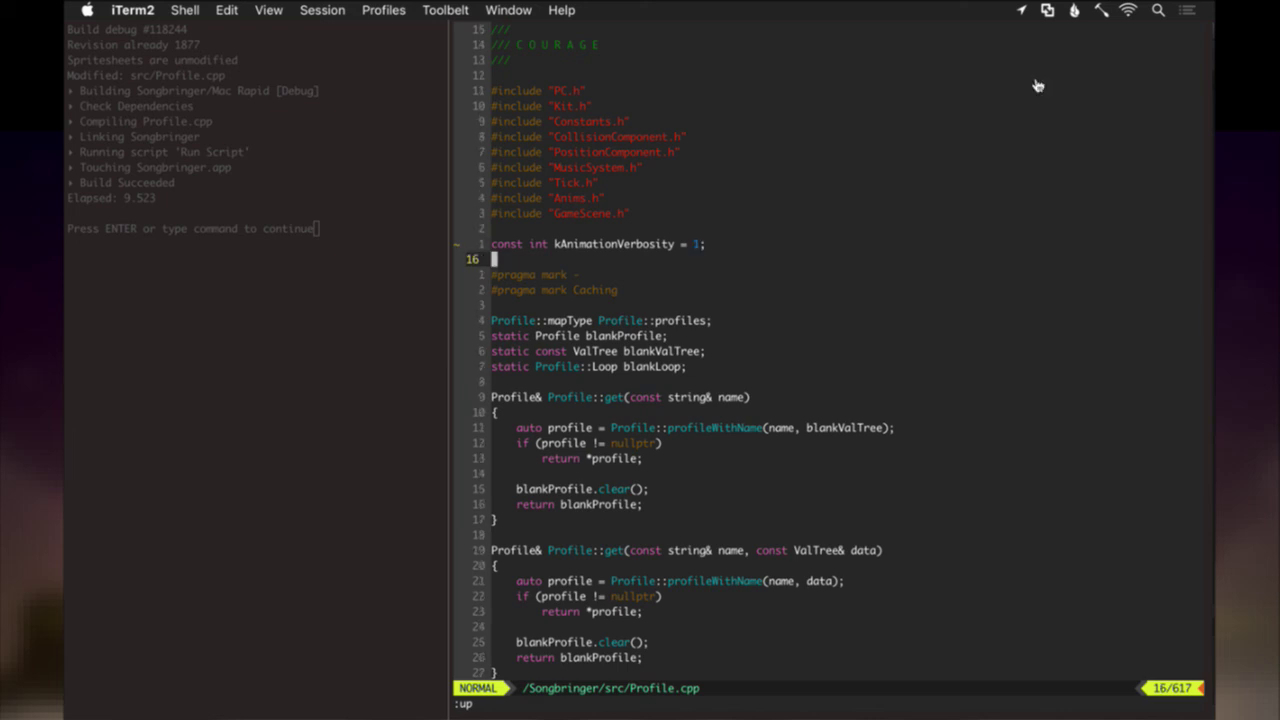
{"action": "key", "text": "super+r"}
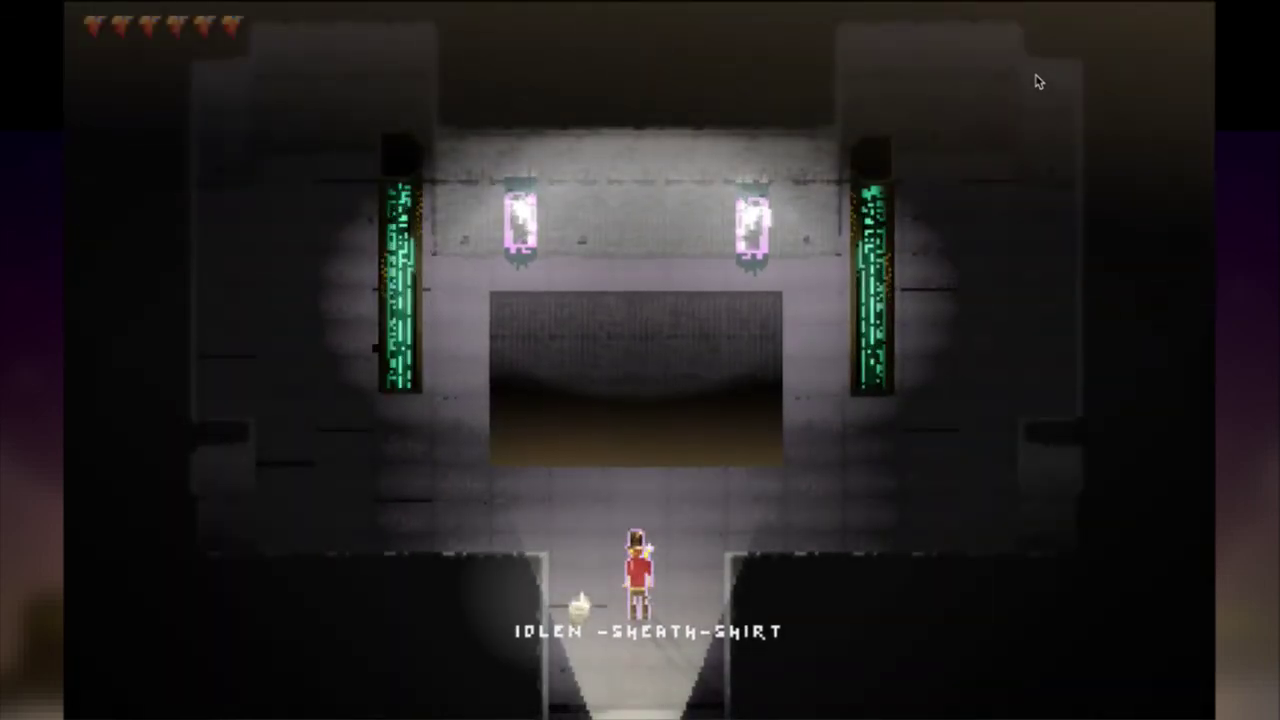
{"action": "key", "text": "super+q"}
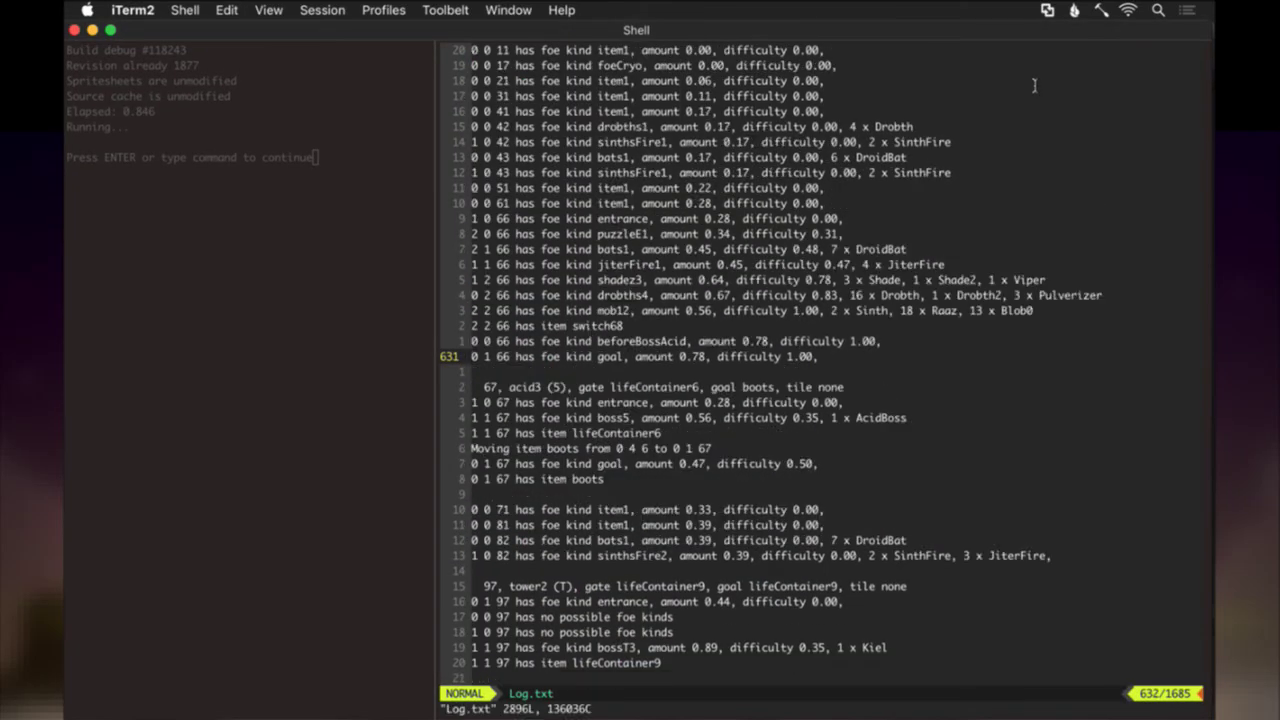
Reload Log.txt, check its final animation loading lines and read down from the start of the log.
{"action": "key", "text": "Escape"}
{"action": "key", "text": "k"}
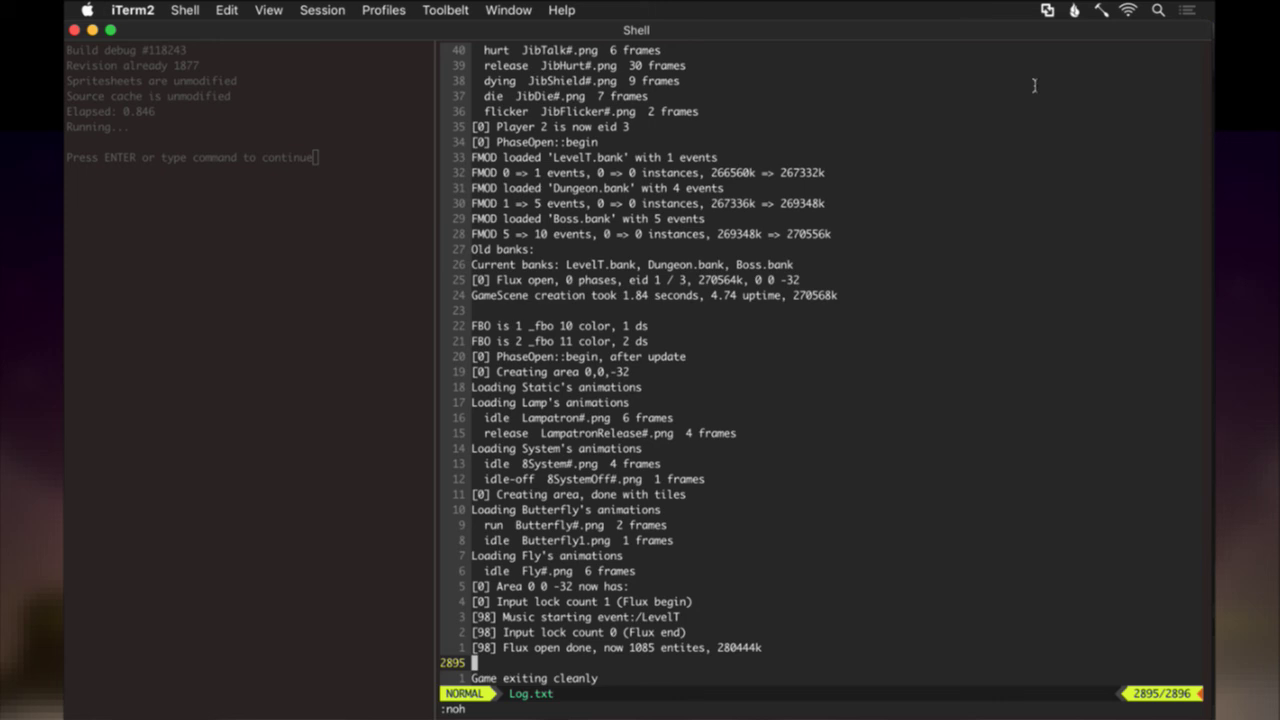
{"action": "key", "text": "g"}
{"action": "key", "text": "j"}
{"action": "key", "text": "j"}
{"action": "key", "text": "j"}
{"action": "key", "text": "j"}
{"action": "key", "text": "j"}
{"action": "key", "text": "j"}
{"action": "key", "text": "j"}
{"action": "key", "text": "j"}
{"action": "key", "text": "j"}
{"action": "key", "text": "j"}
{"action": "key", "text": "j"}
{"action": "key", "text": "j"}
{"action": "key", "text": "j"}
{"action": "key", "text": "j"}
{"action": "key", "text": "j"}
{"action": "key", "text": "j"}
{"action": "key", "text": "j"}
{"action": "key", "text": "j"}
{"action": "key", "text": "j"}
{"action": "key", "text": "j"}
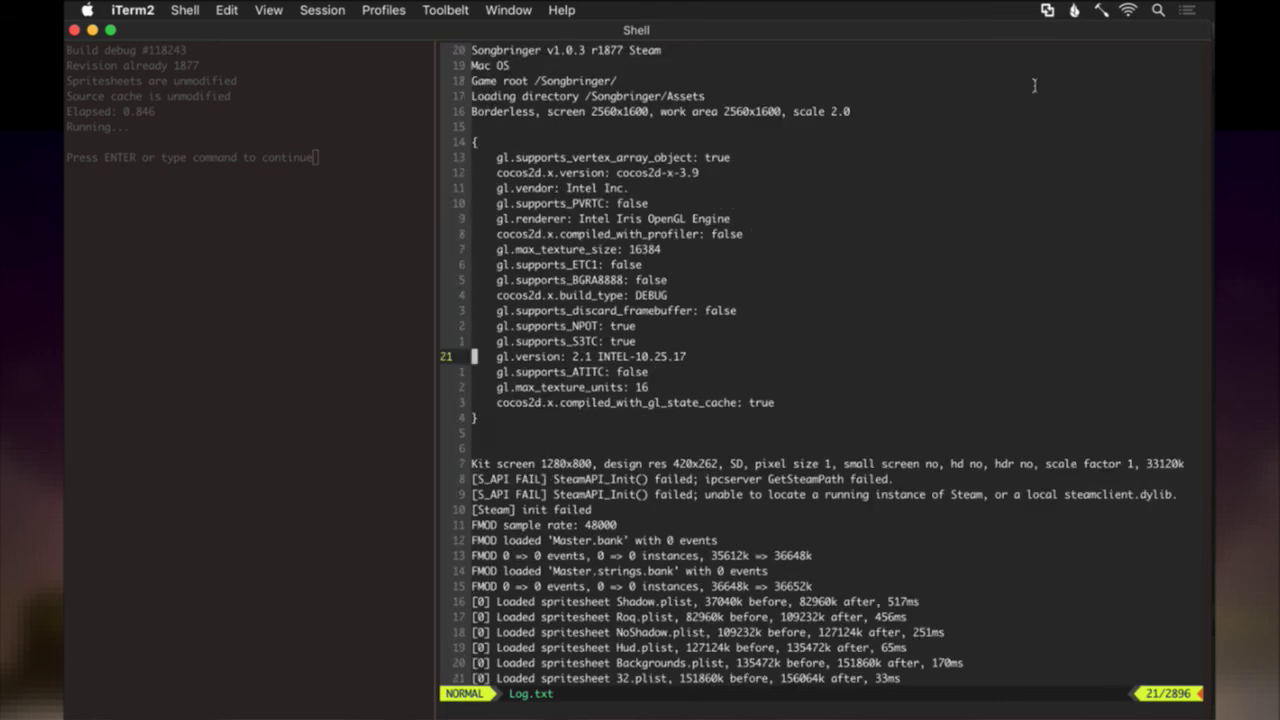
{"action": "key", "text": "j"}
{"action": "key", "text": "j"}
{"action": "key", "text": "j"}
{"action": "key", "text": "j"}
{"action": "key", "text": "j"}
{"action": "key", "text": "j"}
{"action": "key", "text": "j"}
{"action": "key", "text": "j"}
{"action": "key", "text": "j"}
{"action": "key", "text": "j"}
{"action": "key", "text": "j"}
{"action": "key", "text": "j"}
{"action": "key", "text": "j"}
{"action": "key", "text": "j"}
{"action": "key", "text": "j"}
{"action": "key", "text": "j"}
{"action": "key", "text": "j"}
{"action": "key", "text": "j"}
{"action": "key", "text": "j"}
{"action": "key", "text": "j"}
Search Log.txt for "loading roq" and then find Roq's edge animation entries.
{"action": "type", "text": "/loading roq"}
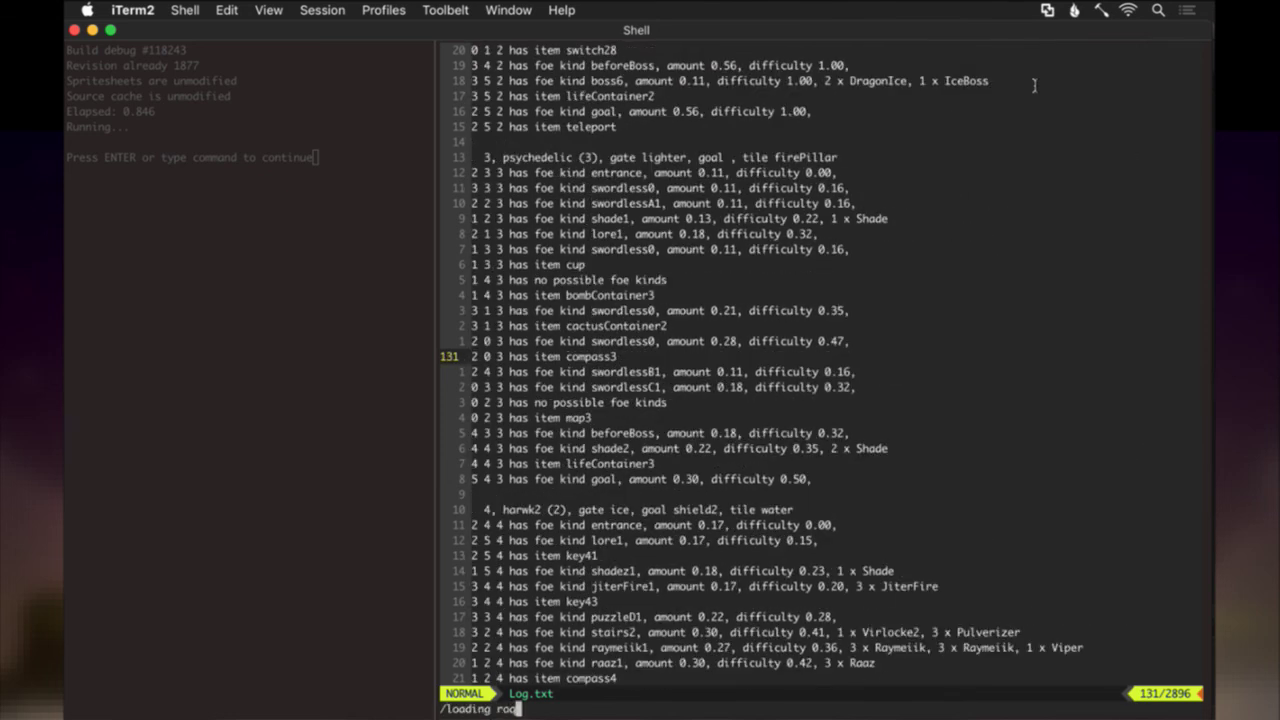
{"action": "key", "text": "Return"}
{"action": "key", "text": "ctrl+d"}
{"action": "type", "text": "/edgeN"}
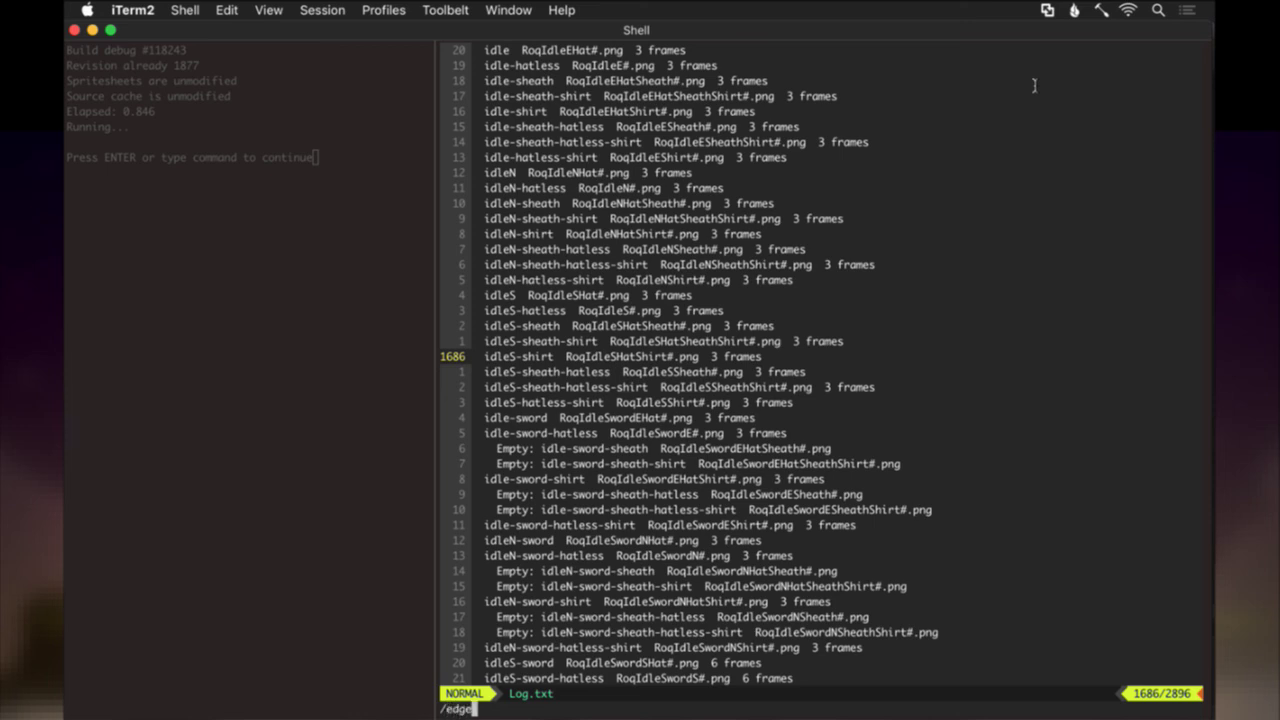
{"action": "key", "text": "Return"}
Highlight the edge and edgeN lines in Log.txt and examine their hat, sheath and shirt variants.
{"action": "key", "text": "k"}
{"action": "key", "text": "k"}
{"action": "key", "text": "k"}
{"action": "key", "text": "k"}
{"action": "key", "text": "k"}
{"action": "key", "text": "k"}
{"action": "key", "text": "k"}
{"action": "key", "text": "k"}
{"action": "key", "text": "1"}
{"action": "key", "text": "shift+v"}
{"action": "key", "text": "j"}
{"action": "key", "text": "j"}
{"action": "key", "text": "j"}
{"action": "key", "text": "j"}
{"action": "key", "text": "j"}
{"action": "key", "text": "j"}
{"action": "key", "text": "j"}
{"action": "key", "text": "j"}
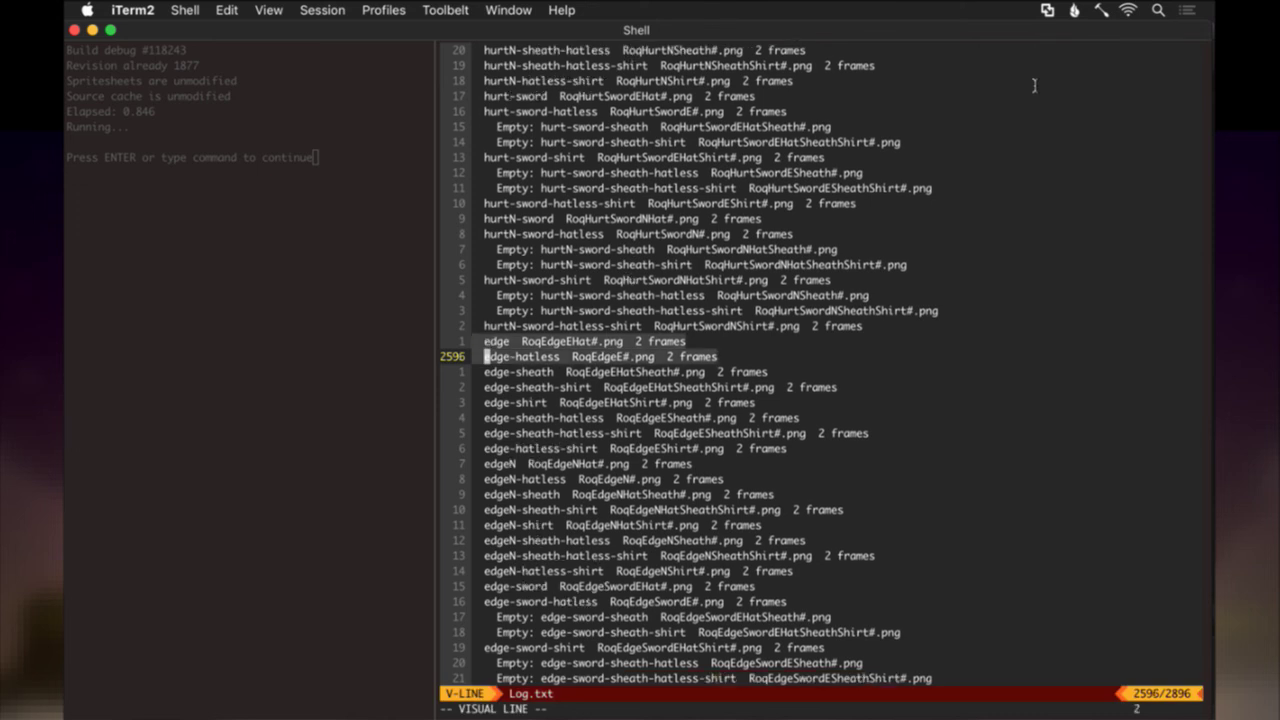
{"action": "key", "text": "j"}
{"action": "key", "text": "j"}
{"action": "key", "text": "j"}
{"action": "key", "text": "j"}
{"action": "key", "text": "j"}
{"action": "key", "text": "j"}
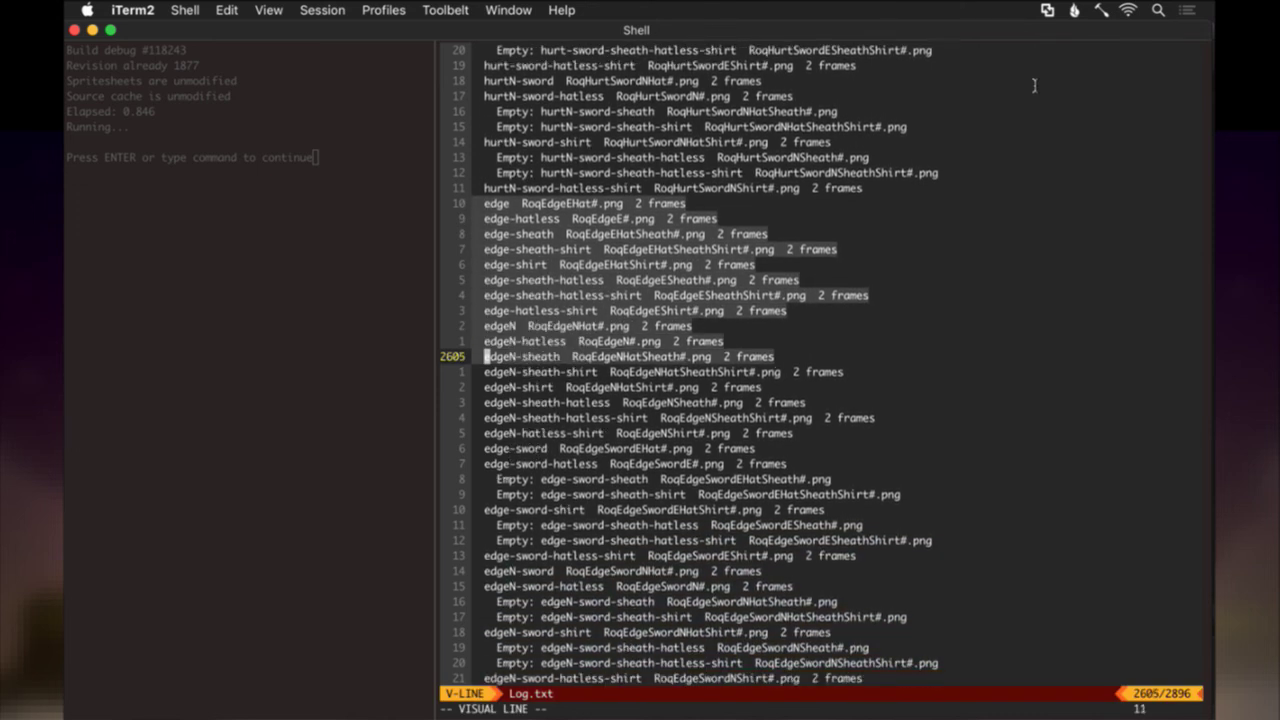
{"action": "key", "text": "j"}
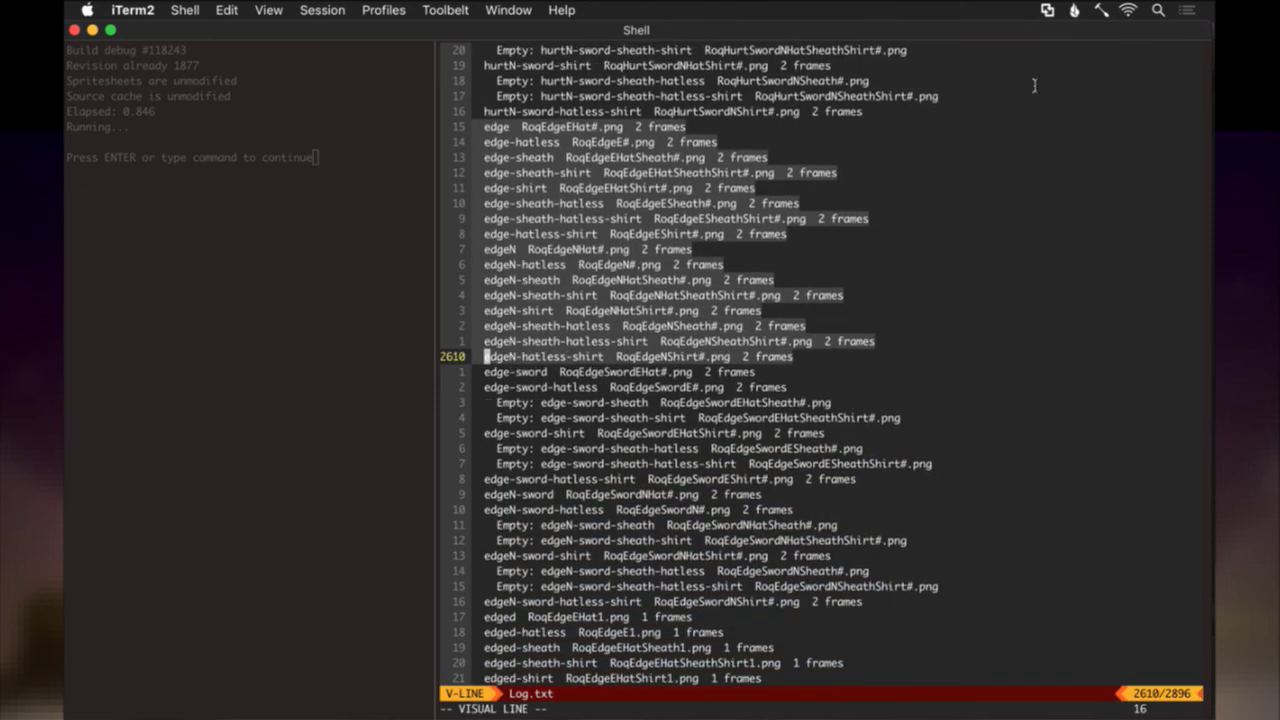
Extend the highlight through the edge-sword and edgeN-sword lines and examine their skin variants and frame counts.
{"action": "key", "text": "j"}
{"action": "key", "text": "j"}
{"action": "key", "text": "j"}
{"action": "key", "text": "j"}
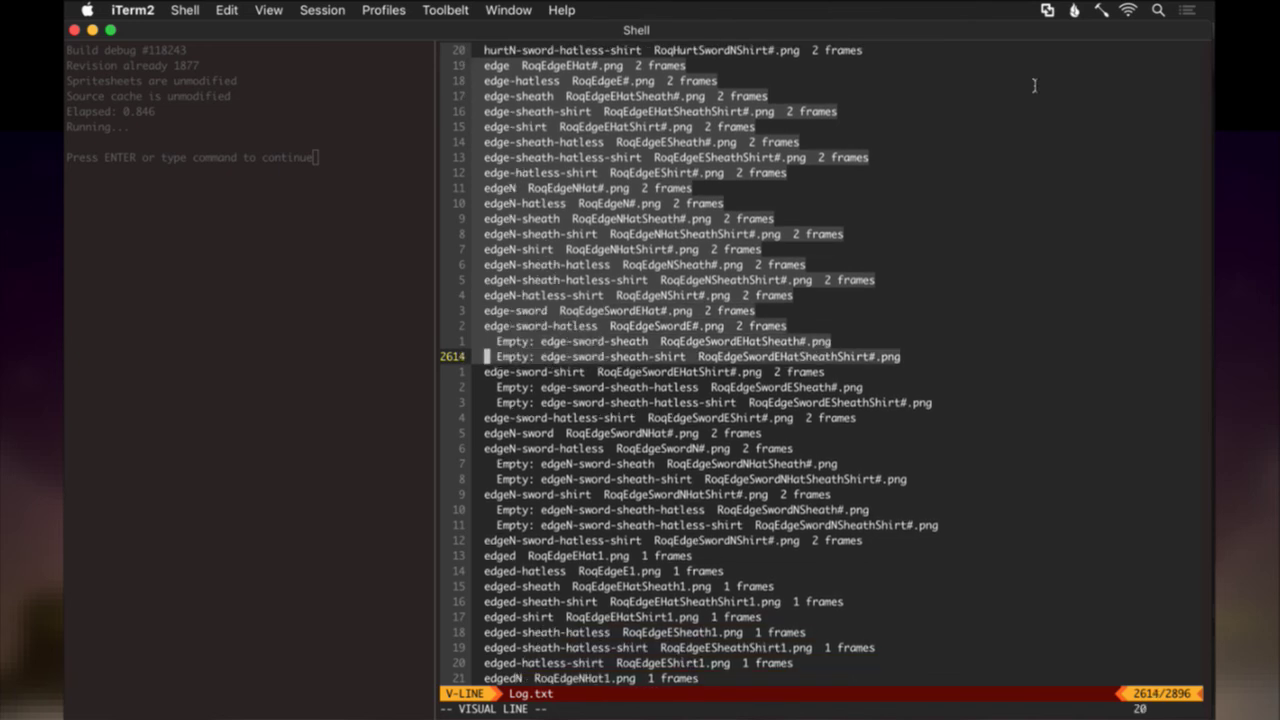
{"action": "key", "text": "j"}
{"action": "key", "text": "j"}
{"action": "key", "text": "j"}
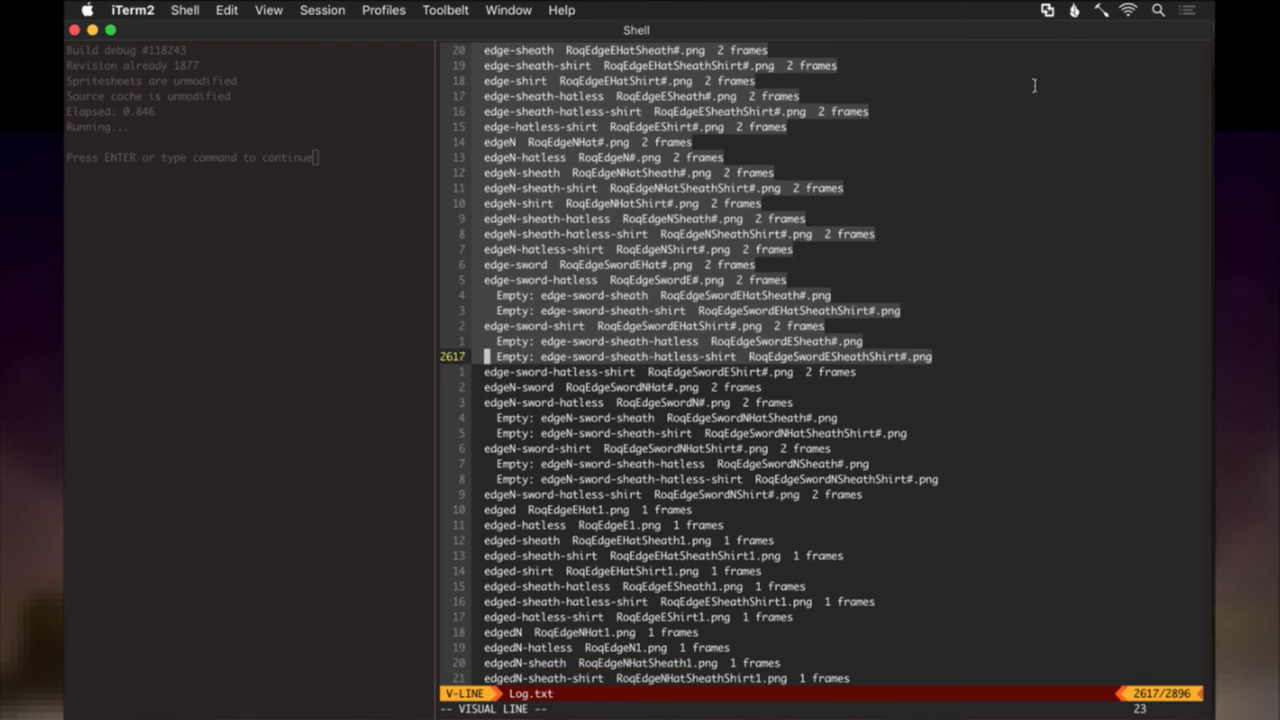
{"action": "key", "text": "j"}
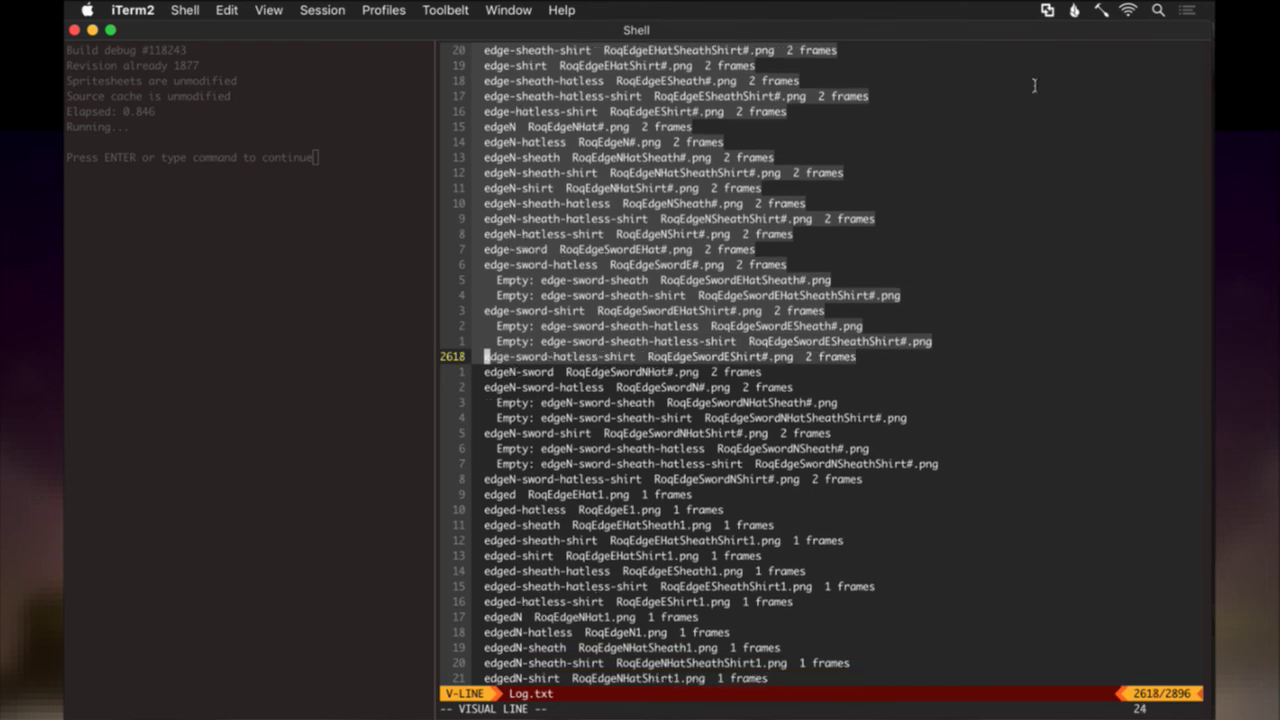
{"action": "key", "text": "j"}
{"action": "key", "text": "j"}
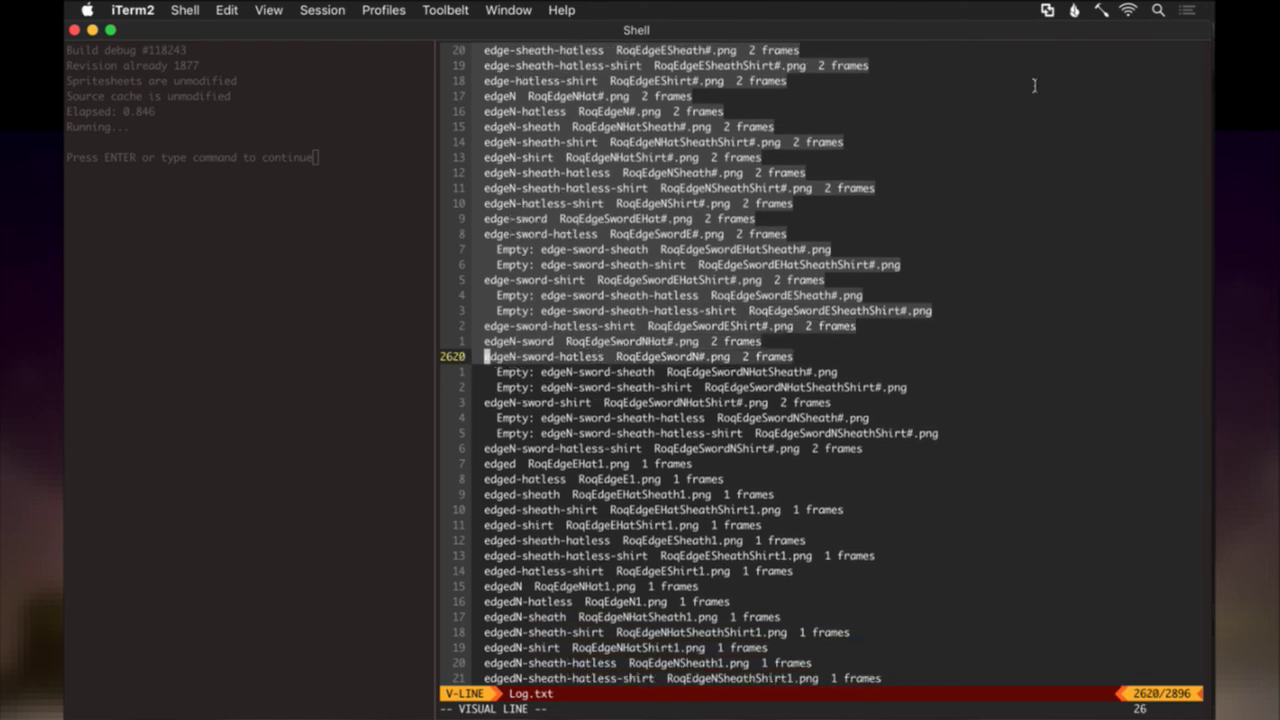
{"action": "key", "text": "j"}
{"action": "key", "text": "j"}
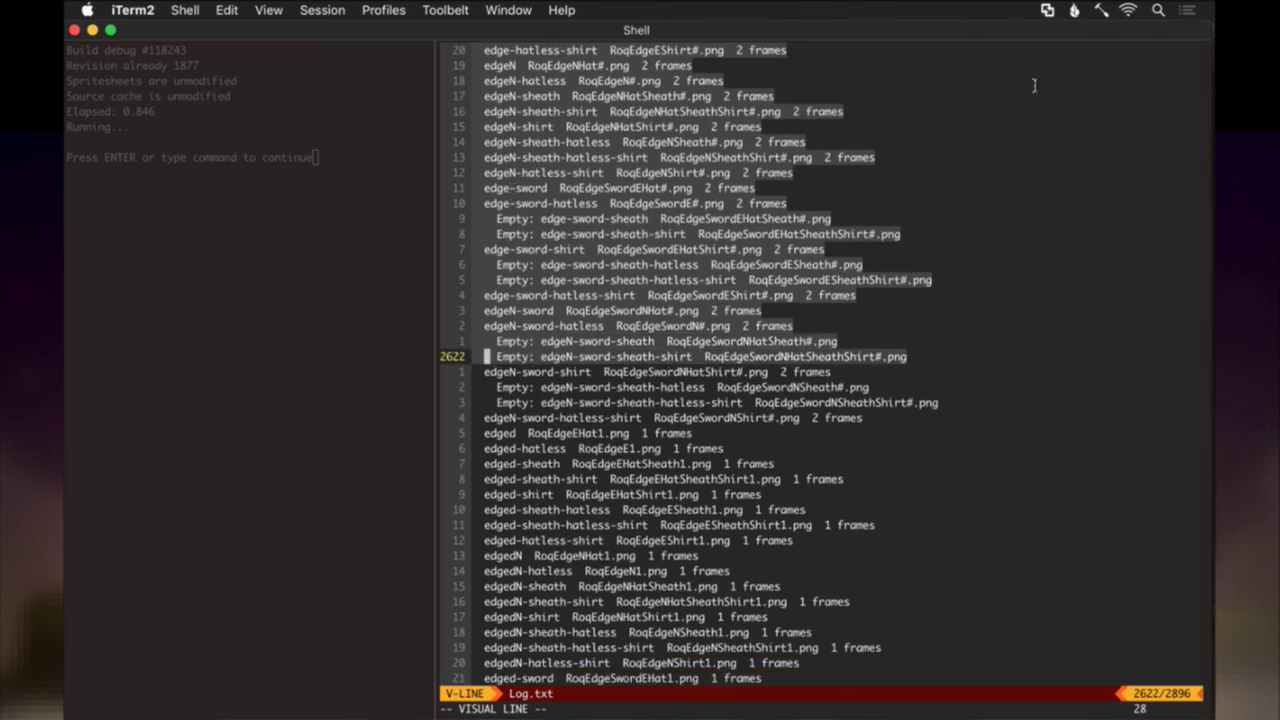
{"action": "key", "text": "j"}
{"action": "key", "text": "j"}
{"action": "key", "text": "j"}
{"action": "key", "text": "j"}
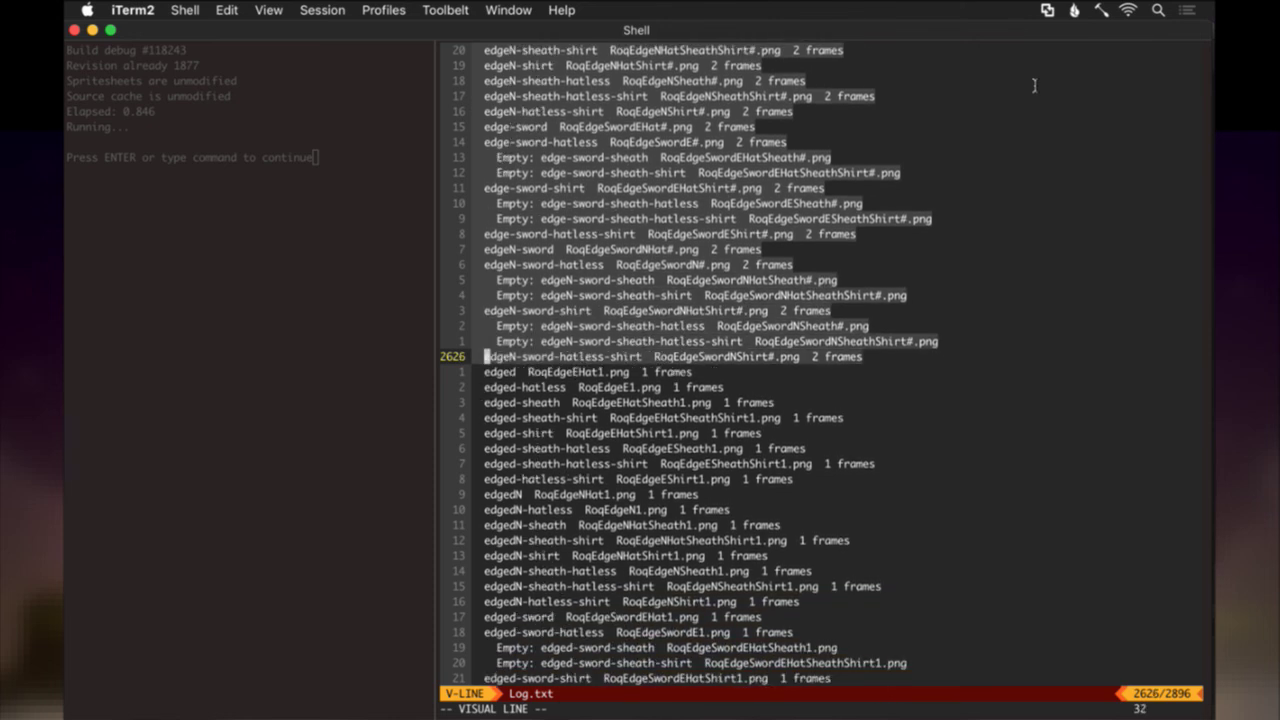
Clear the highlight in Log.txt and read through the edged and edgedN lines, including their sword variants and empty entries.
{"action": "key", "text": "Escape"}
{"action": "key", "text": "j"}
{"action": "key", "text": "j"}
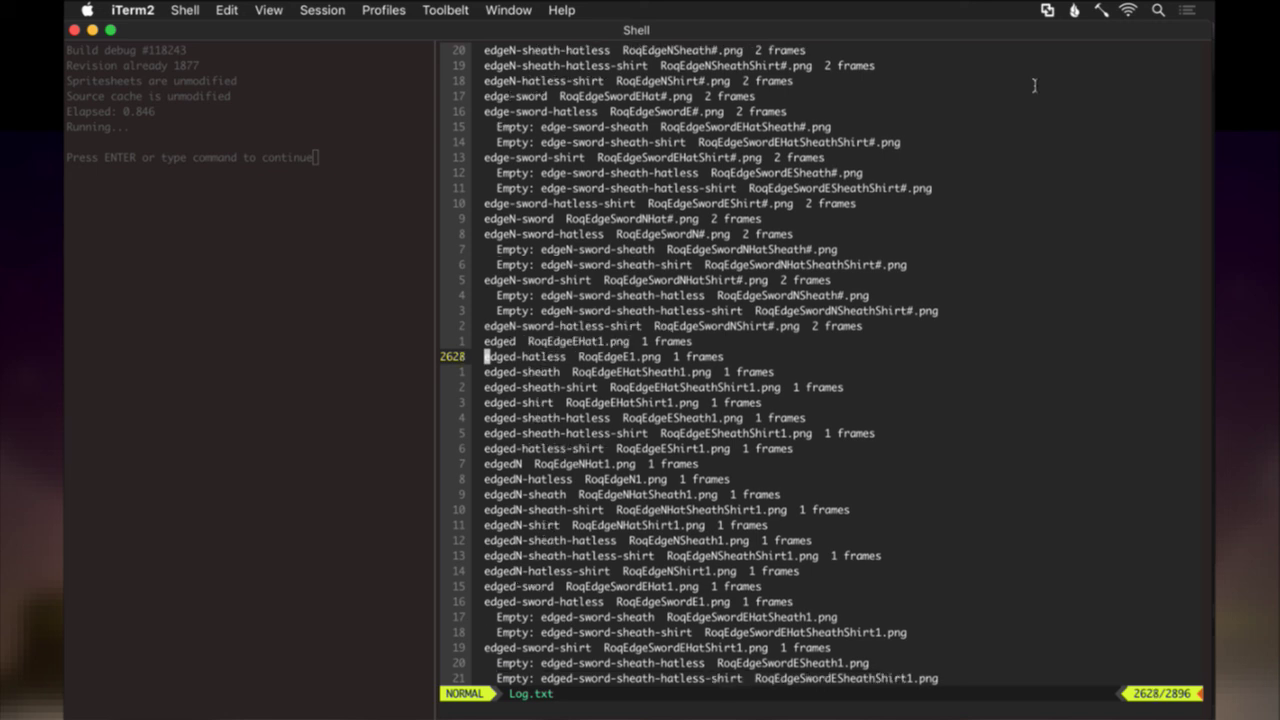
{"action": "key", "text": "j"}
{"action": "key", "text": "j"}
{"action": "key", "text": "j"}
{"action": "key", "text": "j"}
{"action": "key", "text": "j"}
{"action": "key", "text": "j"}
{"action": "key", "text": "j"}
{"action": "key", "text": "j"}
{"action": "key", "text": "j"}
{"action": "key", "text": "j"}
{"action": "key", "text": "j"}
{"action": "key", "text": "j"}
{"action": "key", "text": "j"}
{"action": "key", "text": "j"}
{"action": "key", "text": "j"}
{"action": "key", "text": "j"}
{"action": "key", "text": "j"}
{"action": "key", "text": "j"}
{"action": "key", "text": "j"}
{"action": "key", "text": "j"}
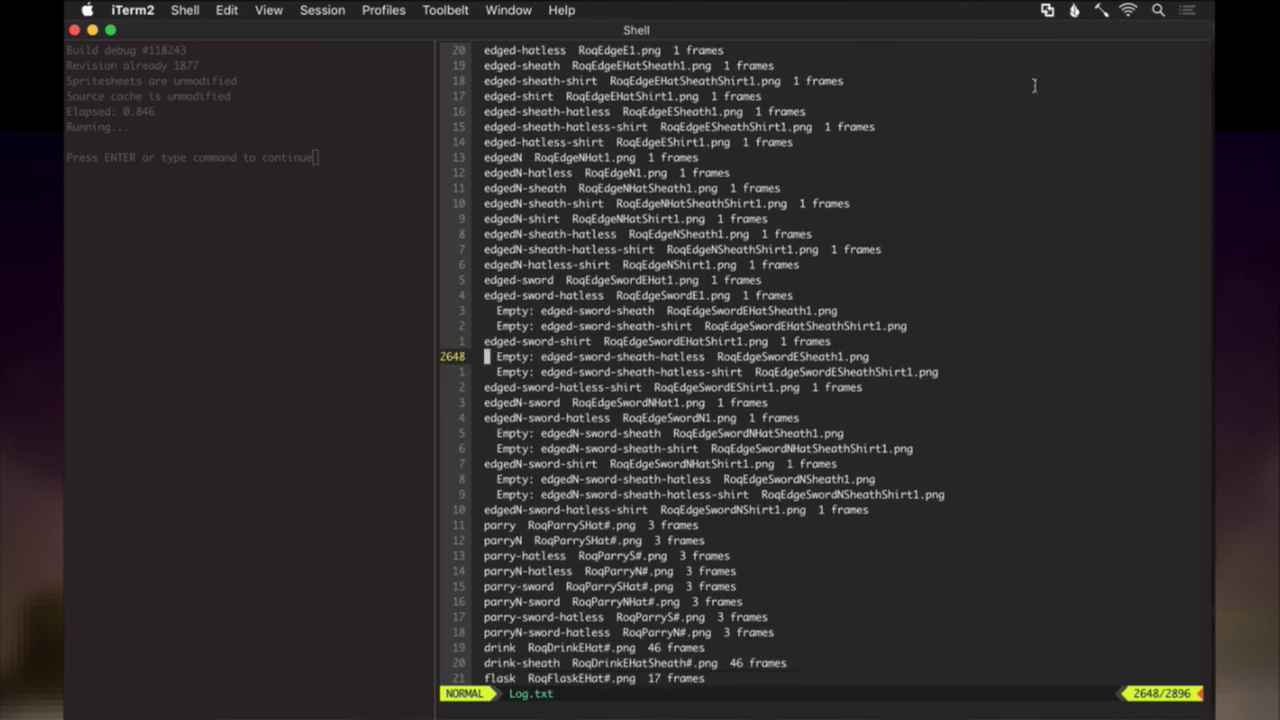
{"action": "key", "text": "j"}
{"action": "key", "text": "j"}
{"action": "key", "text": "j"}
{"action": "key", "text": "j"}
{"action": "key", "text": "j"}
{"action": "key", "text": "j"}
{"action": "key", "text": "j"}
{"action": "key", "text": "j"}
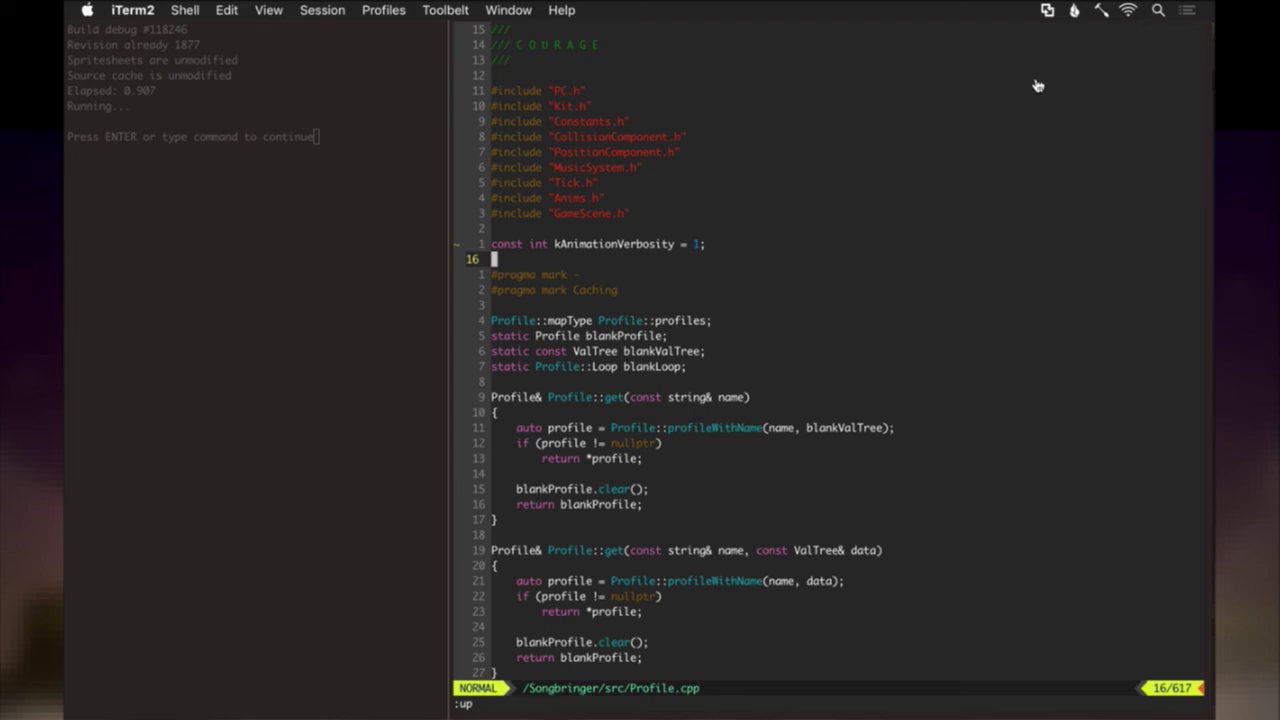
Return to Roq.txt in the editor and insert a blank line after the block of parry entries.
{"action": "key", "text": "super+Tab"}
{"action": "key", "text": "Escape"}
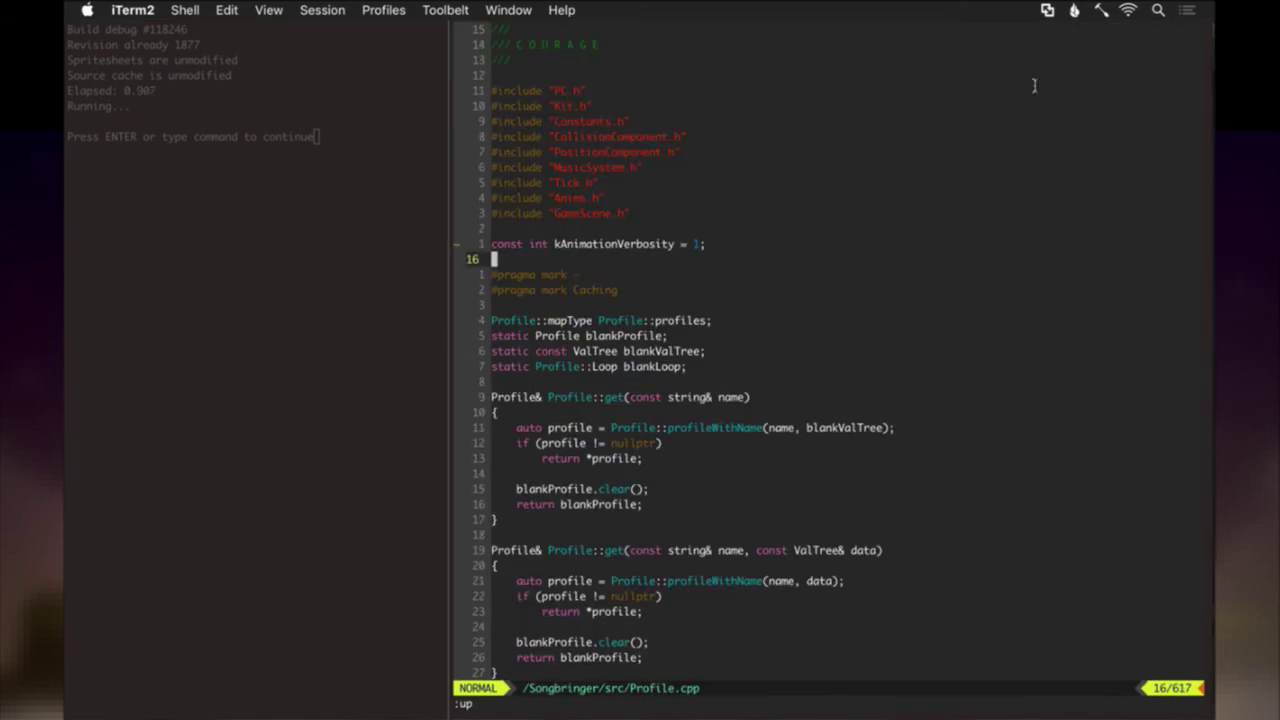
{"action": "type", "text": ":bp!"}
{"action": "key", "text": "Return"}
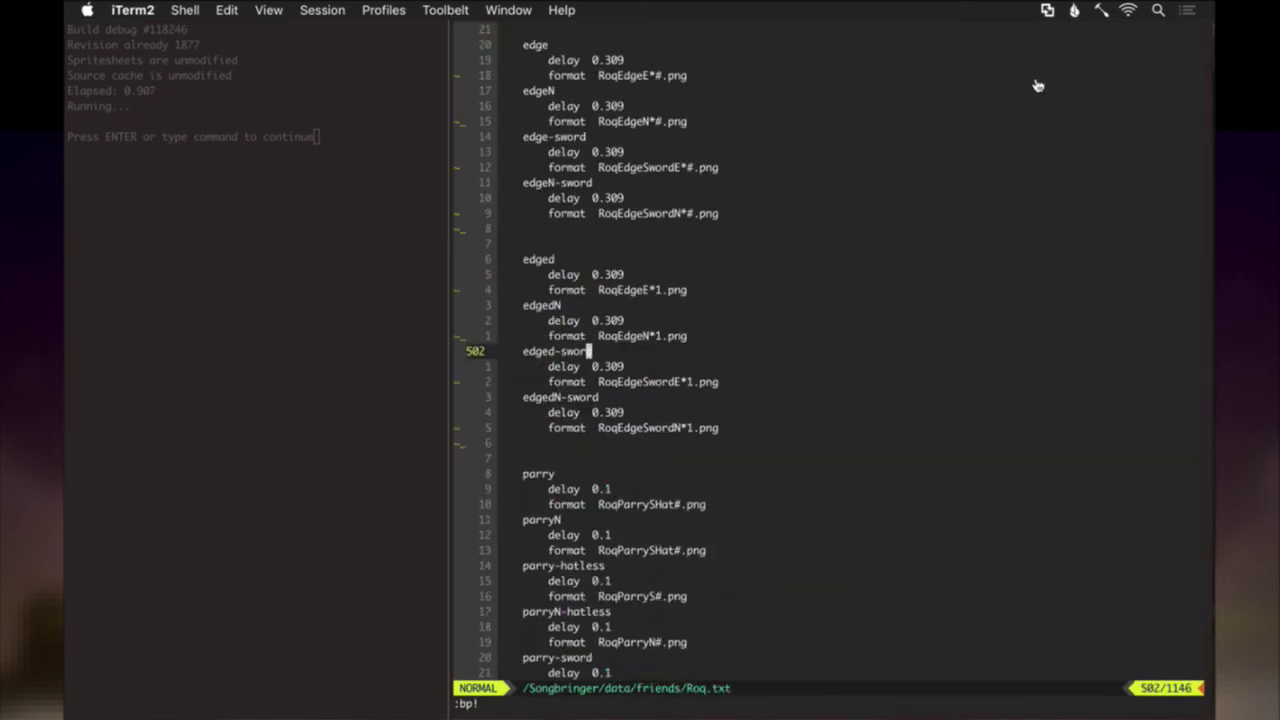
{"action": "scroll", "coordinate": [1038, 85], "scroll_direction": "down", "scroll_amount": 4}
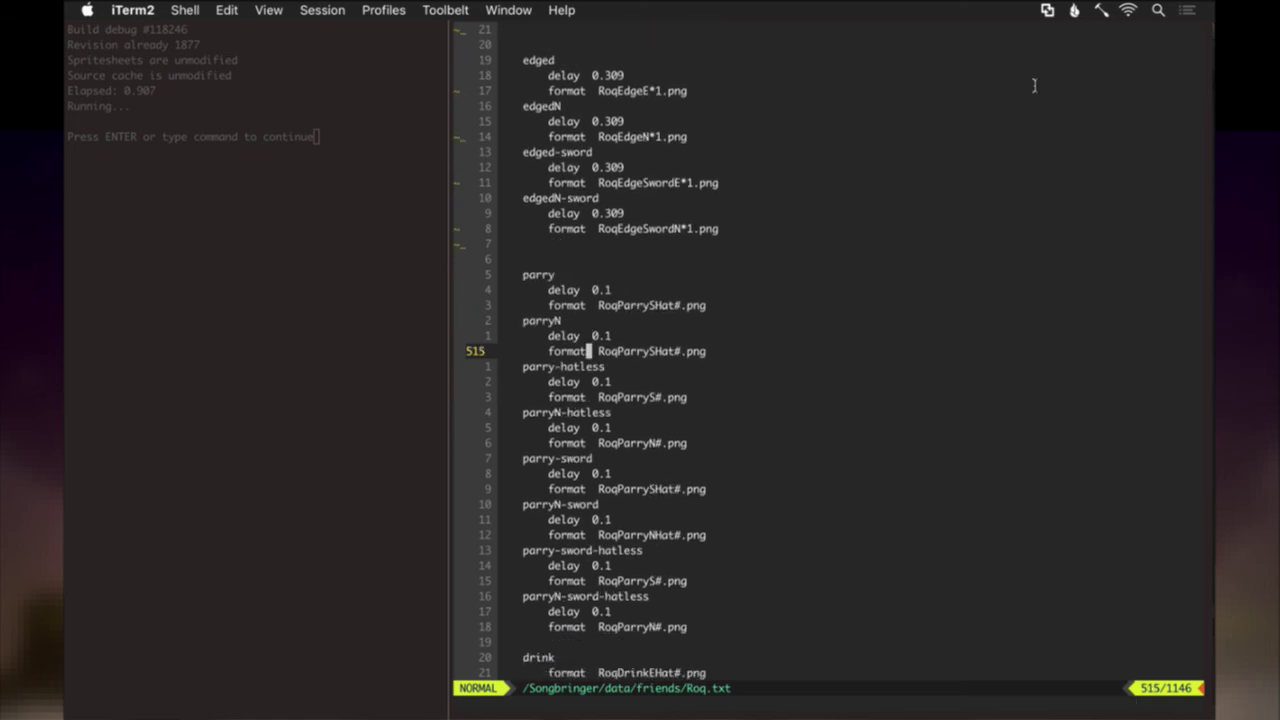
{"action": "scroll", "coordinate": [1034, 85], "scroll_direction": "down", "scroll_amount": 3}
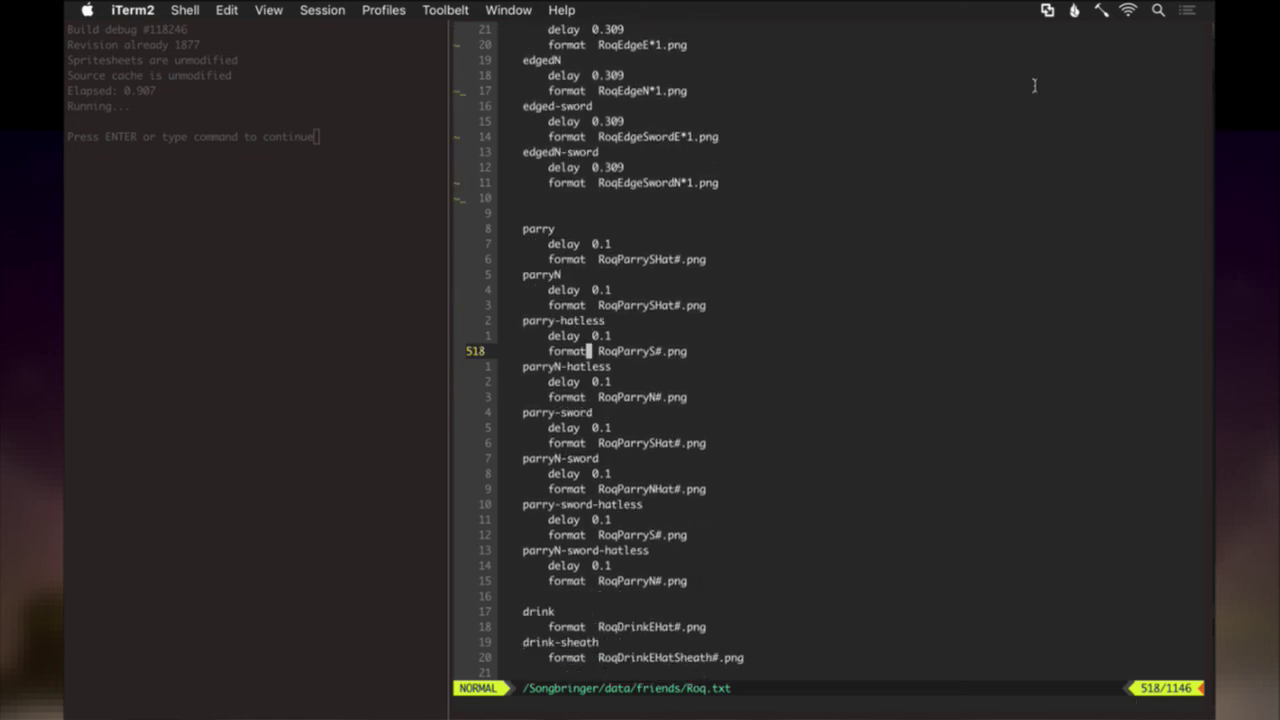
{"action": "scroll", "coordinate": [1034, 85], "scroll_direction": "down", "scroll_amount": 5}
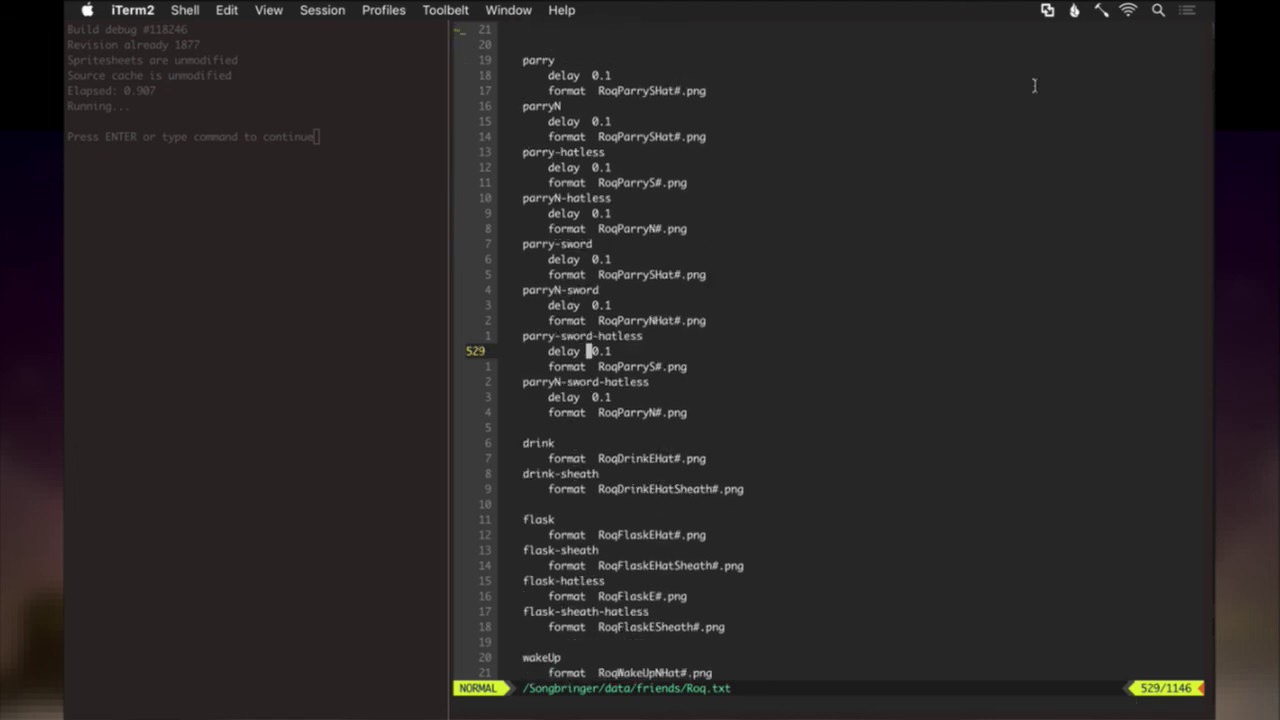
{"action": "key", "text": "o"}
{"action": "key", "text": "Escape"}
{"action": "scroll", "coordinate": [1034, 85], "scroll_direction": "up", "scroll_amount": 2}
{"action": "scroll", "coordinate": [1034, 85], "scroll_direction": "up", "scroll_amount": 4}
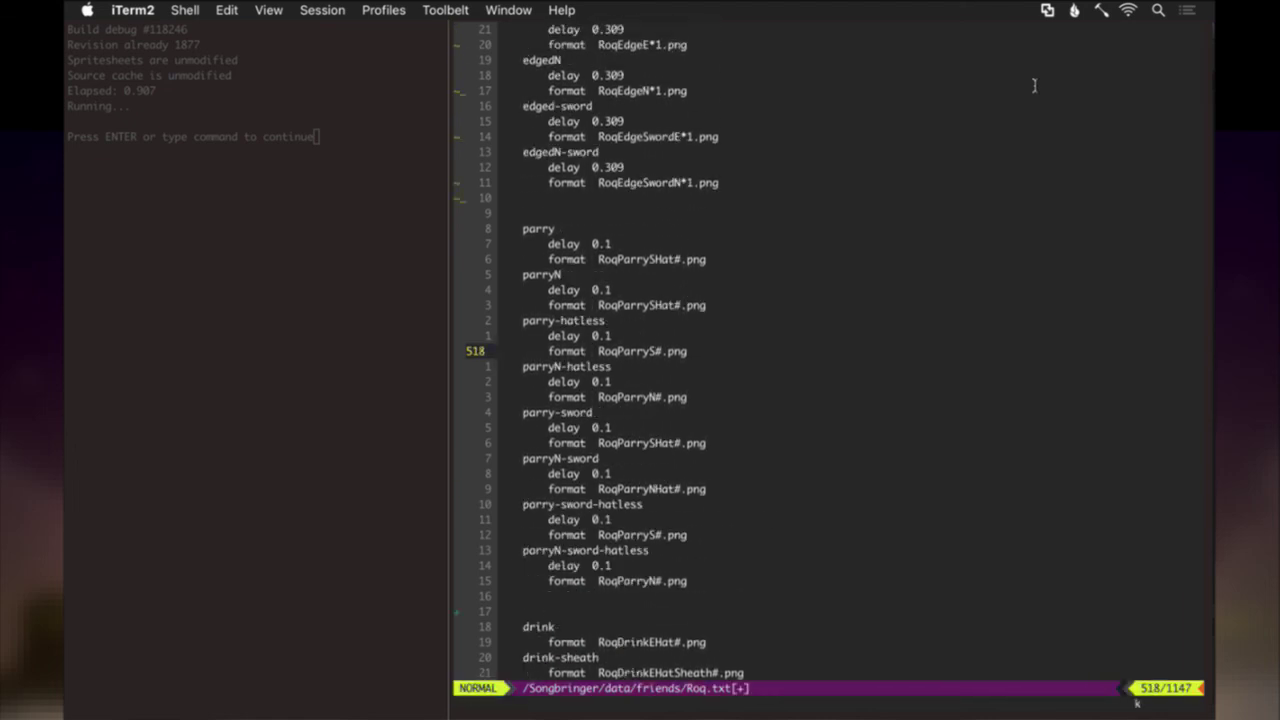
Delete the parry-hatless and parryN-hatless entries from Roq.txt.
{"action": "key", "text": "j"}
{"action": "key", "text": "shift+v"}
{"action": "key", "text": "j"}
{"action": "key", "text": "j"}
{"action": "key", "text": "j"}
{"action": "key", "text": "j"}
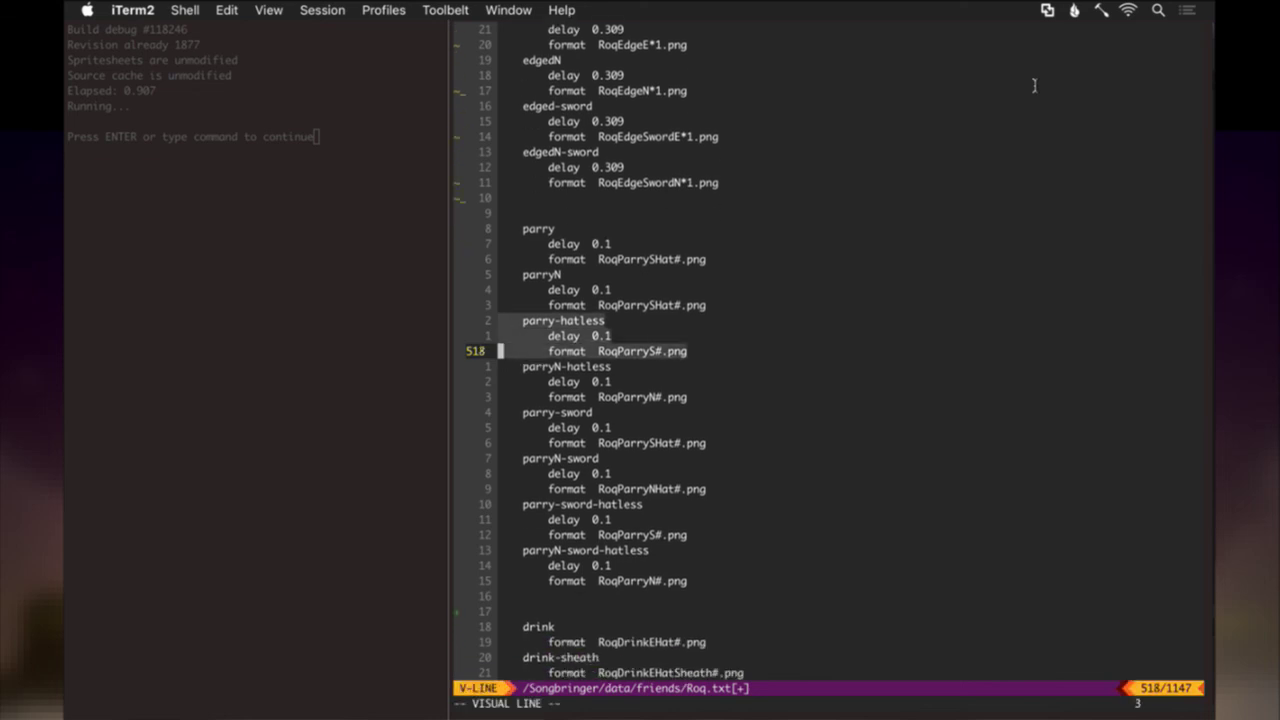
{"action": "key", "text": "j"}
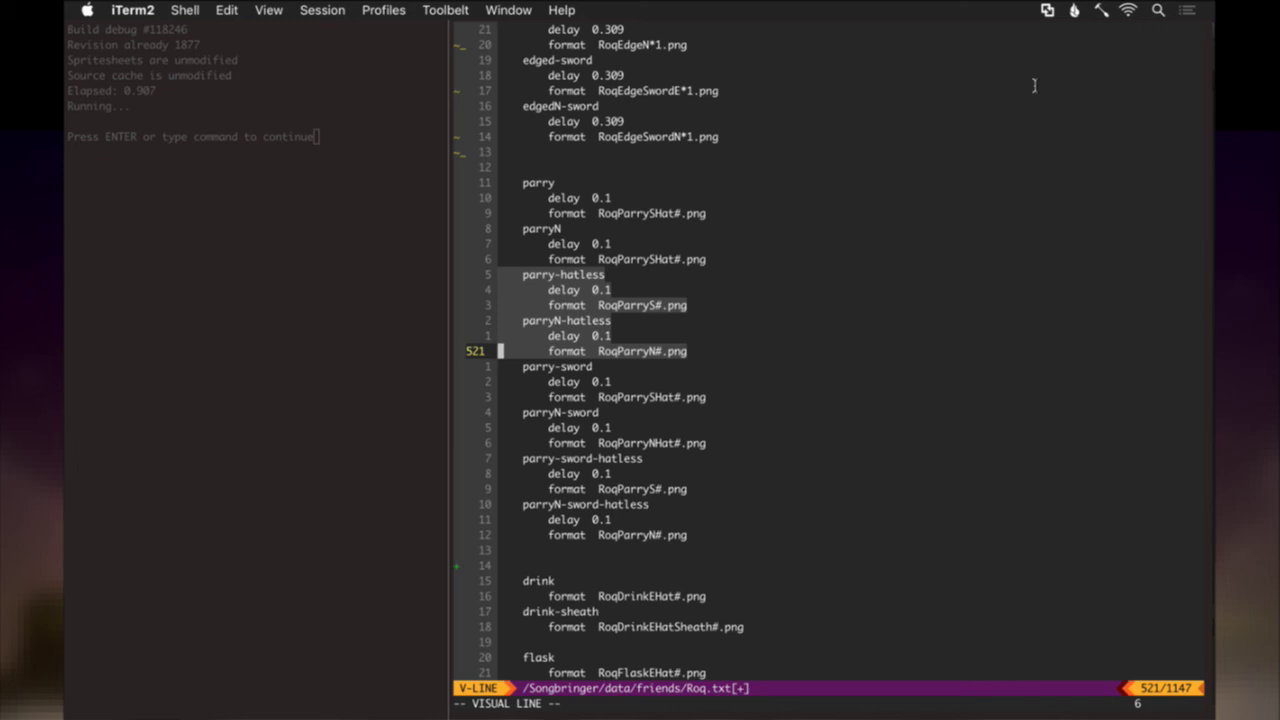
{"action": "key", "text": "d"}
Delete the parry-sword-hatless and parryN-sword-hatless entries and save Roq.txt.
{"action": "key", "text": "j"}
{"action": "key", "text": "j"}
{"action": "key", "text": "j"}
{"action": "key", "text": "j"}
{"action": "key", "text": "j"}
{"action": "key", "text": "j"}
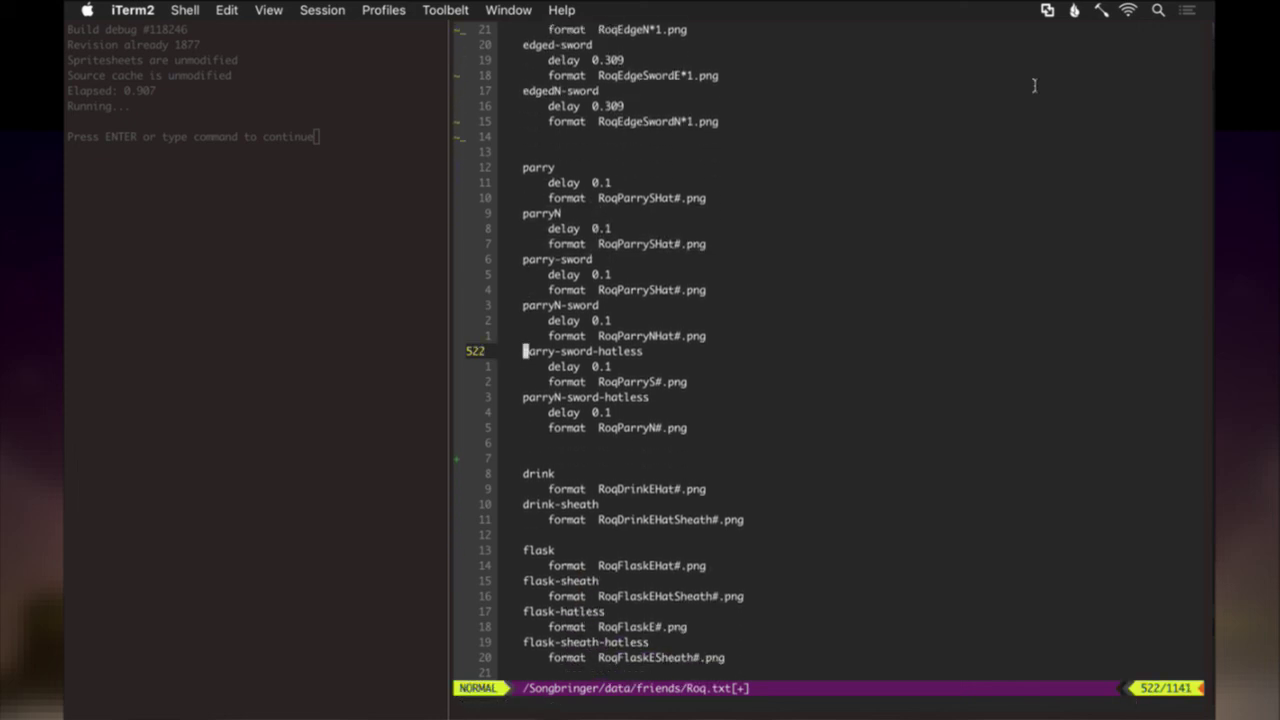
{"action": "key", "text": "shift+v"}
{"action": "key", "text": "j"}
{"action": "key", "text": "j"}
{"action": "key", "text": "j"}
{"action": "key", "text": "j"}
{"action": "key", "text": "j"}
{"action": "type", "text": "d"}
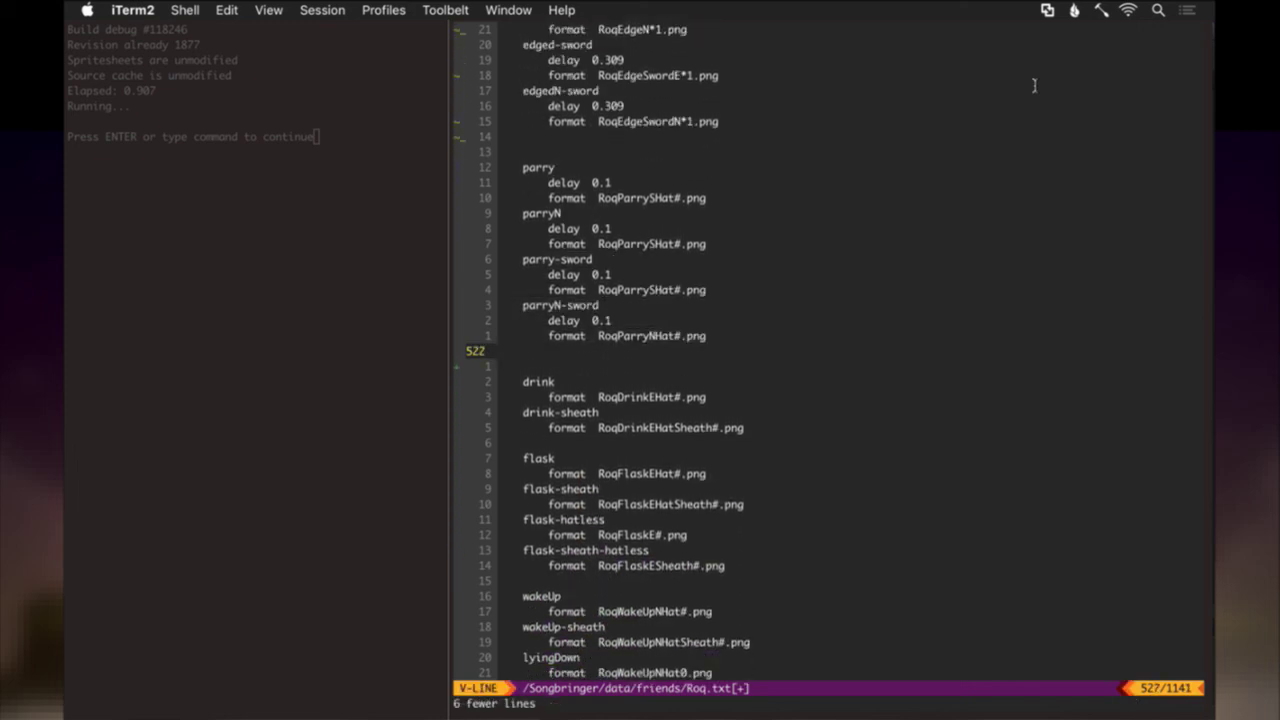
{"action": "type", "text": ":w"}
{"action": "key", "text": "Return"}
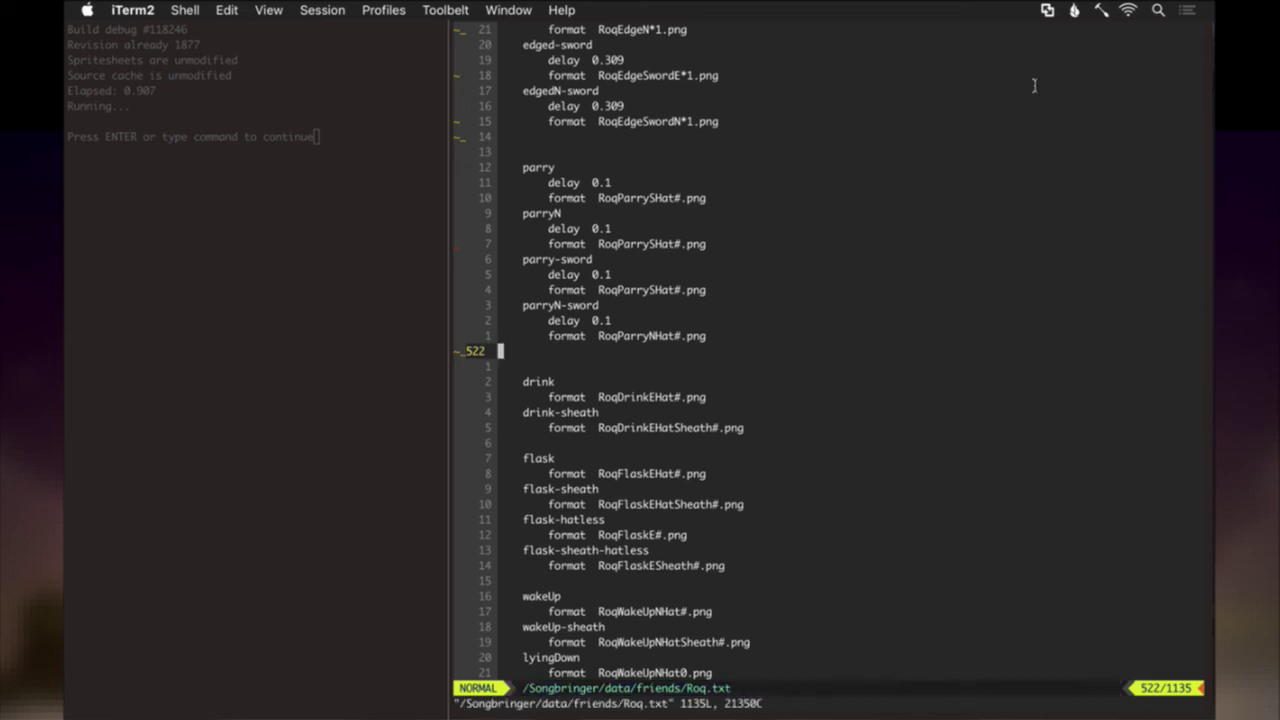
Replace Hat with * in the format lines of parry, parryN, parry-sword and parryN-sword, and save Roq.txt.
{"action": "key", "text": "k"}
{"action": "key", "text": "k"}
{"action": "key", "text": "k"}
{"action": "key", "text": "k"}
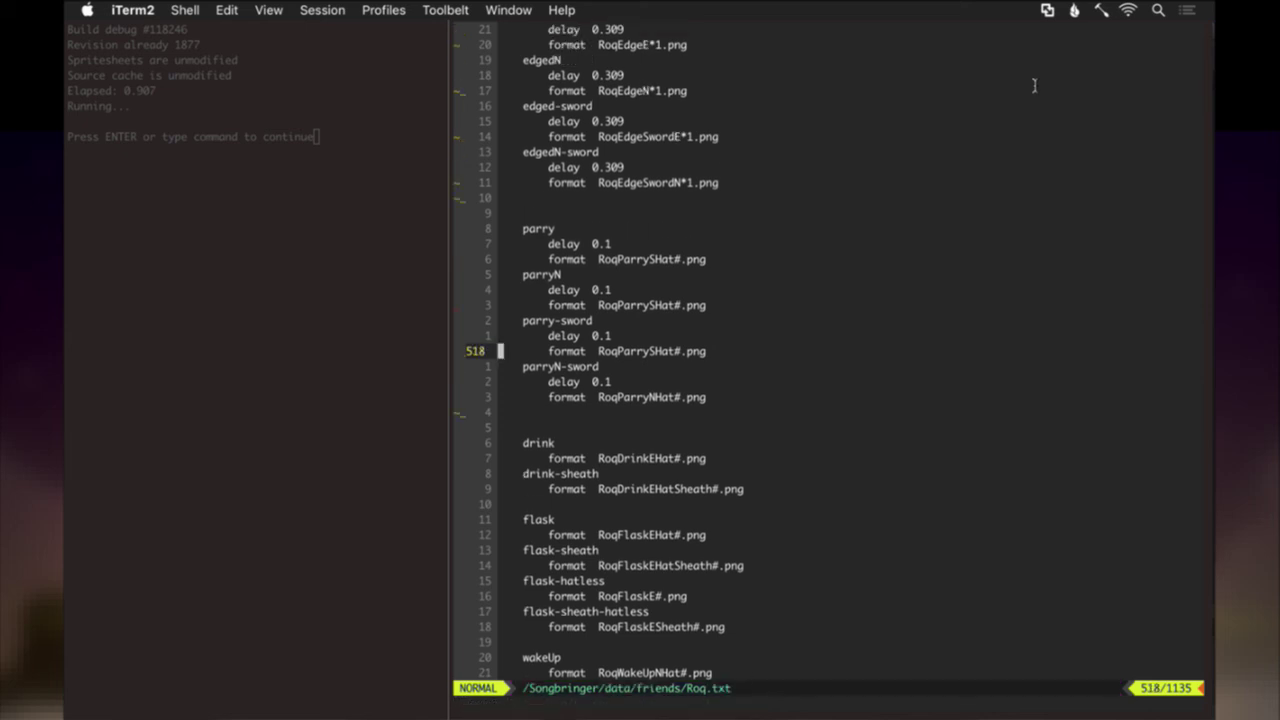
{"action": "key", "text": "k"}
{"action": "key", "text": "k"}
{"action": "key", "text": "k"}
{"action": "key", "text": "k"}
{"action": "key", "text": "k"}
{"action": "key", "text": "k"}
{"action": "key", "text": "l"}
{"action": "key", "text": "l"}
{"action": "key", "text": "l"}
{"action": "key", "text": "l"}
{"action": "key", "text": "l"}
{"action": "key", "text": "l"}
{"action": "key", "text": "l"}
{"action": "key", "text": "l"}
{"action": "key", "text": "l"}
{"action": "key", "text": "l"}
{"action": "key", "text": "l"}
{"action": "key", "text": "l"}
{"action": "key", "text": "l"}
{"action": "key", "text": "l"}
{"action": "key", "text": "l"}
{"action": "key", "text": "l"}
{"action": "key", "text": "l"}
{"action": "key", "text": "l"}
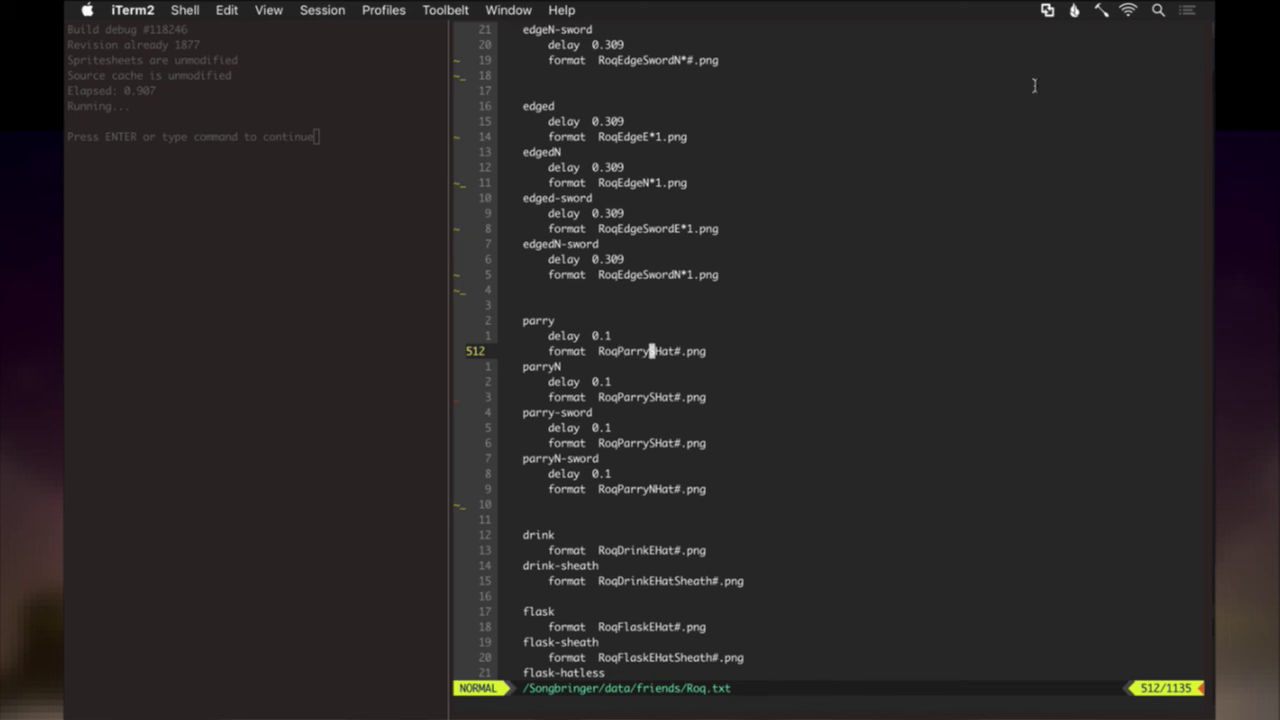
{"action": "key", "text": "l"}
{"action": "key", "text": "v"}
{"action": "key", "text": "l"}
{"action": "key", "text": "l"}
{"action": "key", "text": "c"}
{"action": "type", "text": "*"}
{"action": "key", "text": "Escape"}
{"action": "key", "text": "j"}
{"action": "key", "text": "j"}
{"action": "key", "text": "j"}
{"action": "key", "text": "period"}
{"action": "key", "text": "j"}
{"action": "key", "text": "j"}
{"action": "key", "text": "j"}
{"action": "key", "text": "period"}
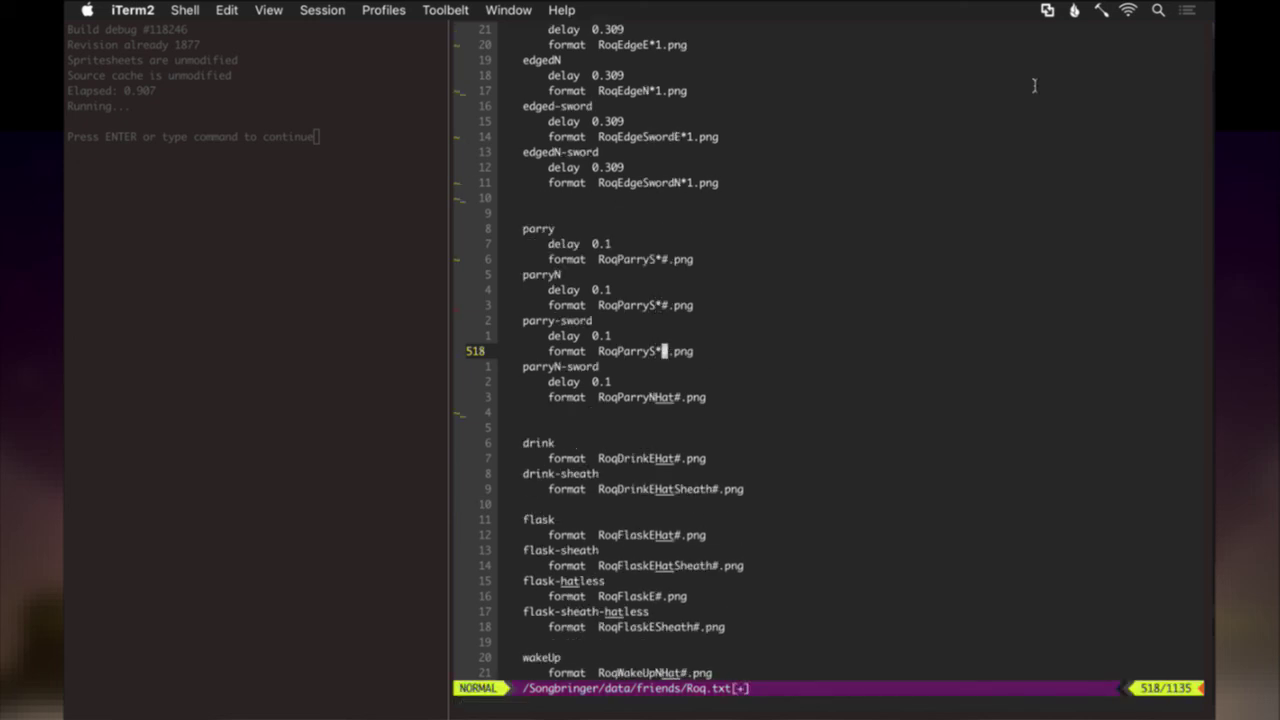
{"action": "key", "text": "j"}
{"action": "key", "text": "j"}
{"action": "key", "text": "j"}
{"action": "key", "text": "period"}
{"action": "type", "text": ":w"}
{"action": "key", "text": "Return"}
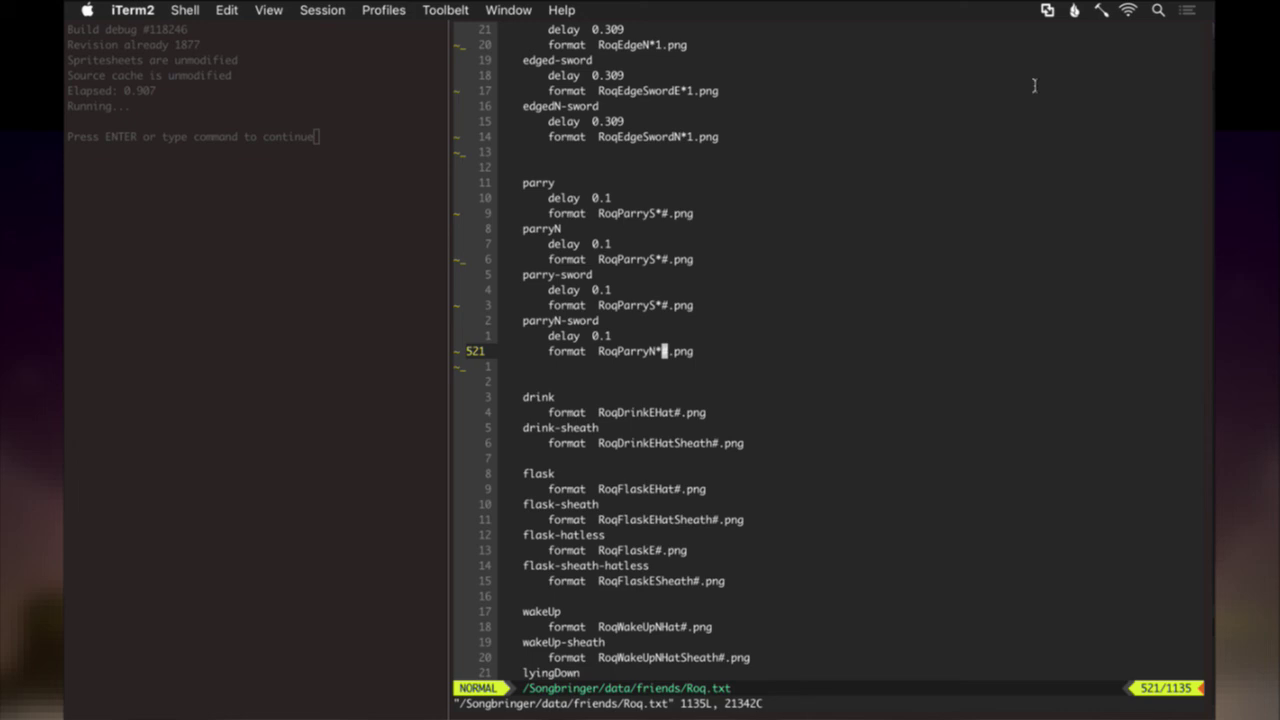
Switch to the terminal window showing Log.txt, suspend the editor and check the repository status with gs.
{"action": "key", "text": "super+grave"}
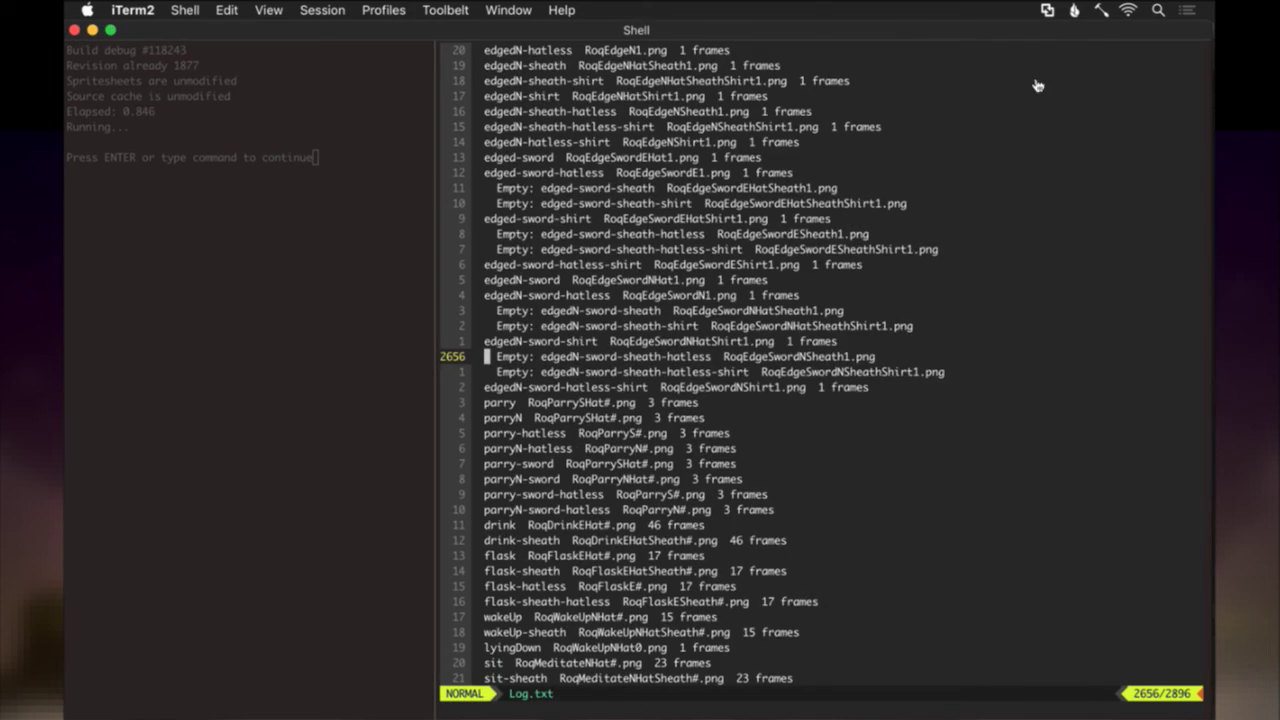
{"action": "key", "text": "ctrl+z"}
{"action": "type", "text": "gs"}
{"action": "key", "text": "Return"}
Switch to Finder and open RoqParryN.psd and RoqParryS.psd from the Roq folder in Photoshop.
{"action": "key", "text": "super+Tab"}
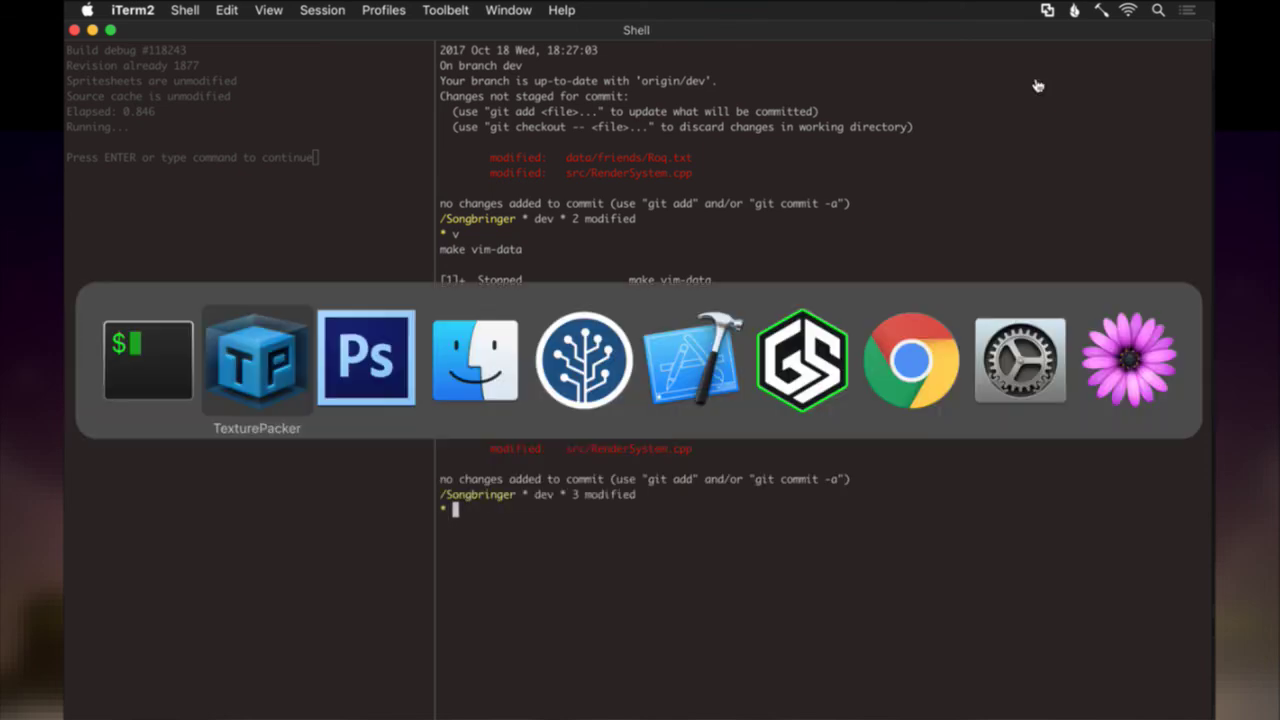
{"action": "key", "text": "super+Tab"}
{"action": "key", "text": "super+Tab"}
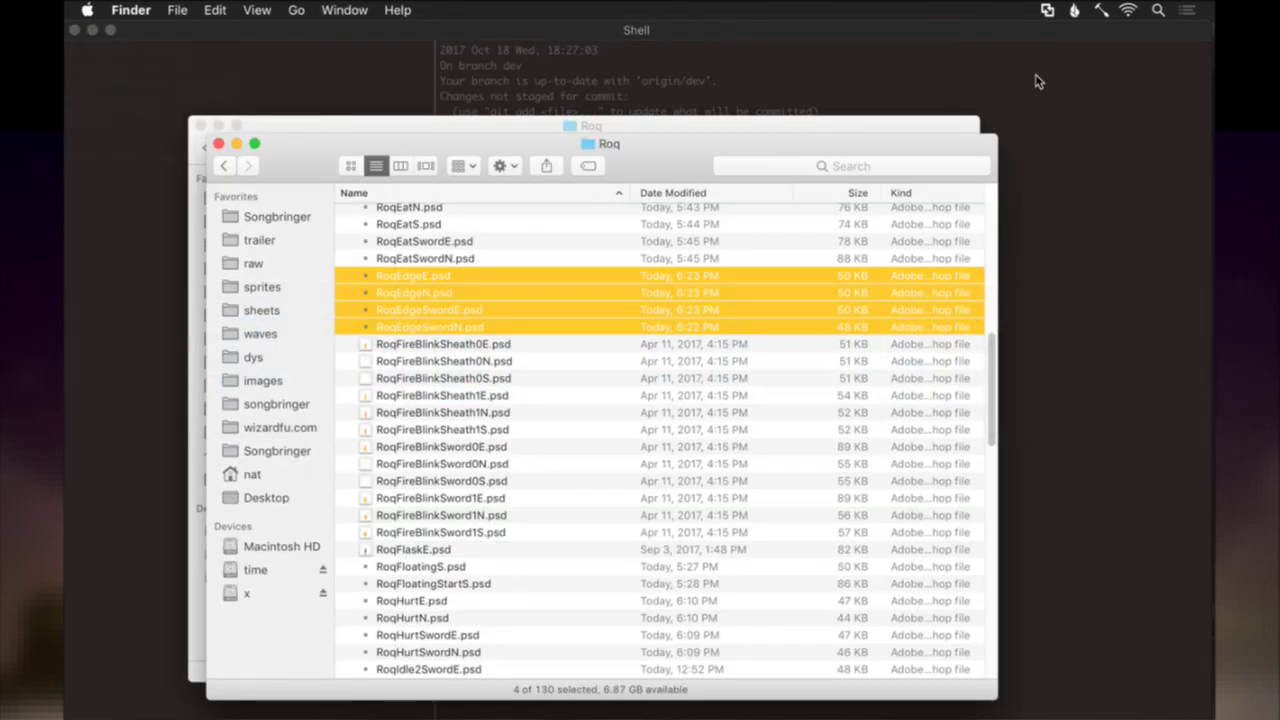
{"action": "left_click", "coordinate": [634, 346]}
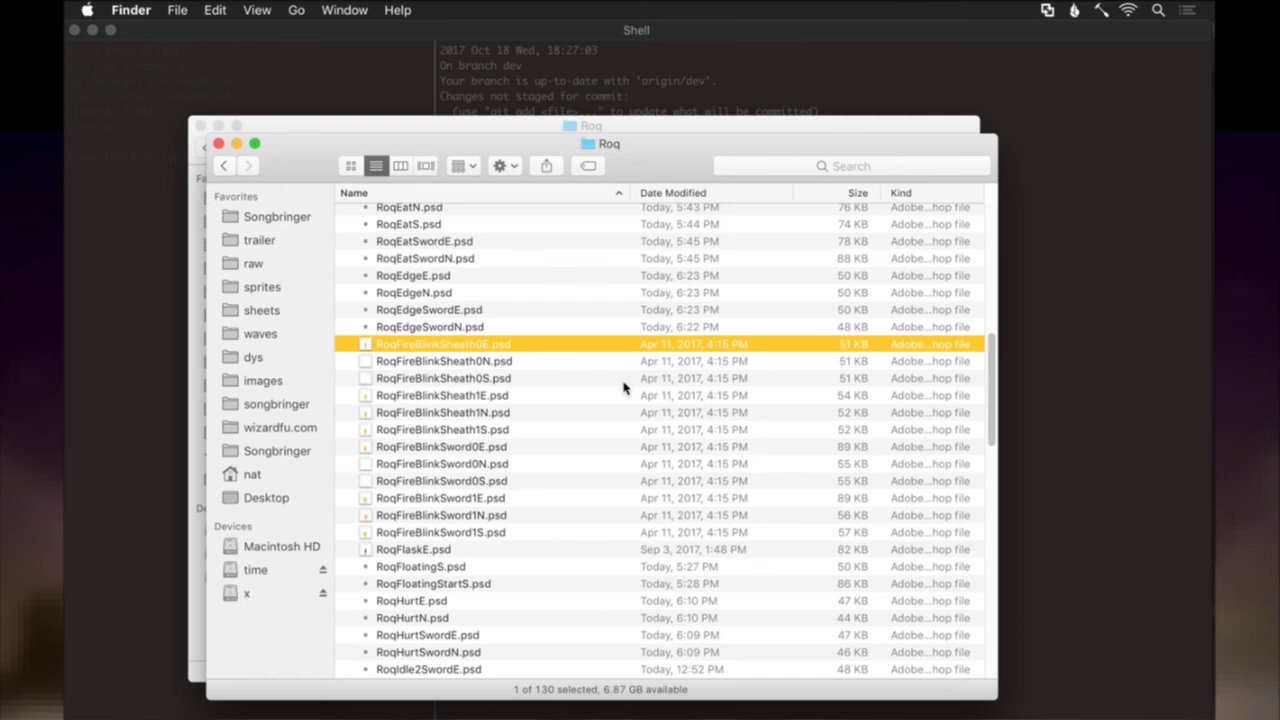
{"action": "scroll", "coordinate": [623, 387], "scroll_direction": "down", "scroll_amount": 15}
{"action": "scroll", "coordinate": [623, 387], "scroll_direction": "down", "scroll_amount": 2}
{"action": "left_click", "coordinate": [450, 280]}
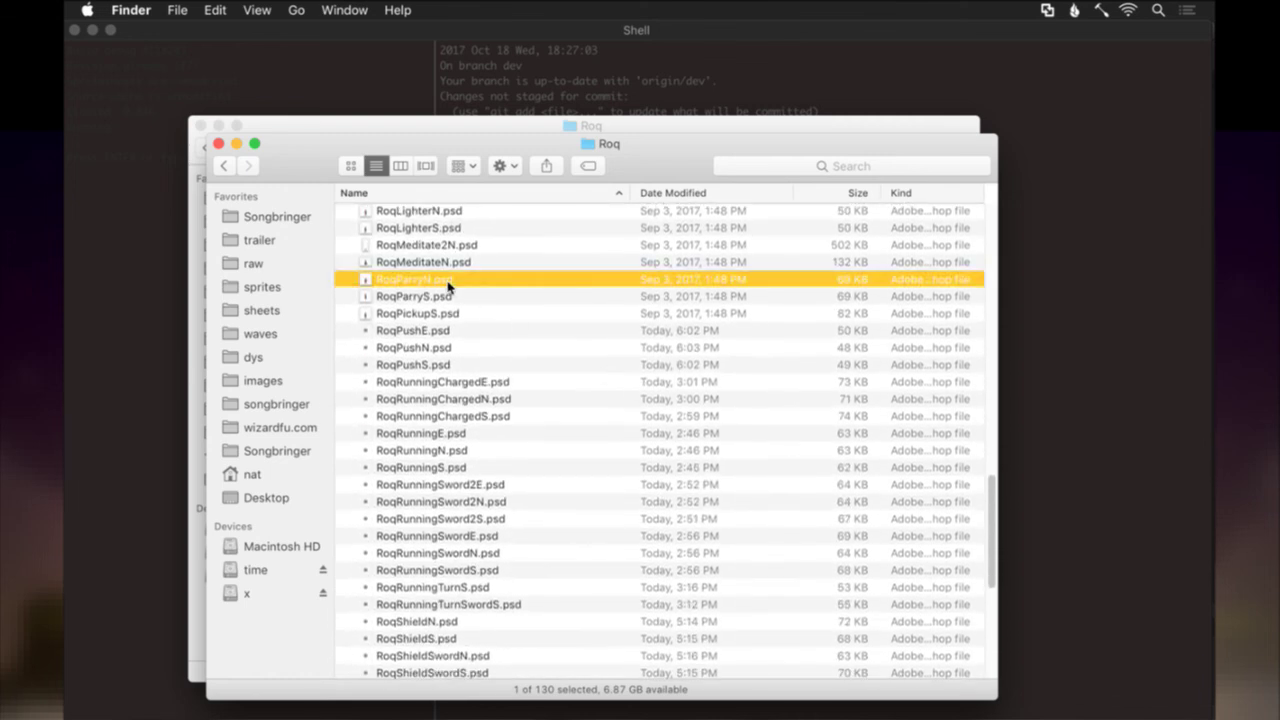
{"action": "left_click", "coordinate": [448, 302], "text": "shift"}
{"action": "right_click", "coordinate": [460, 300]}
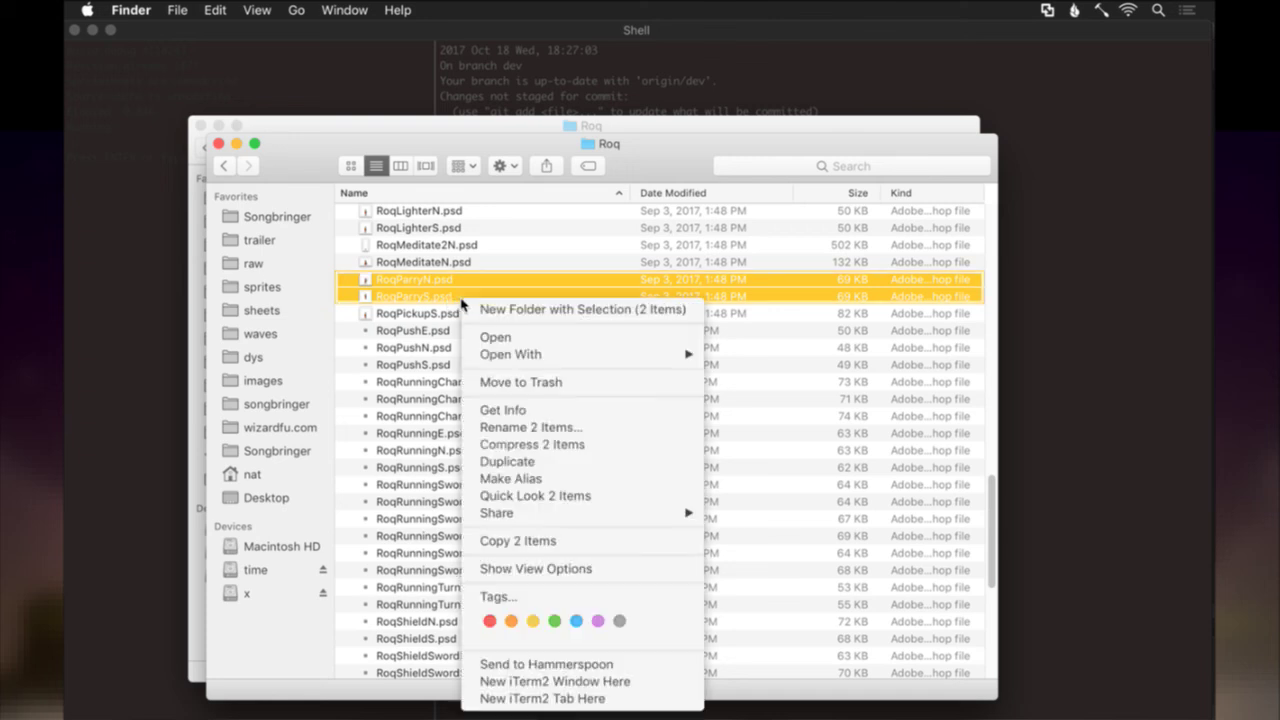
{"action": "mouse_move", "coordinate": [531, 355]}
{"action": "left_click", "coordinate": [785, 355]}
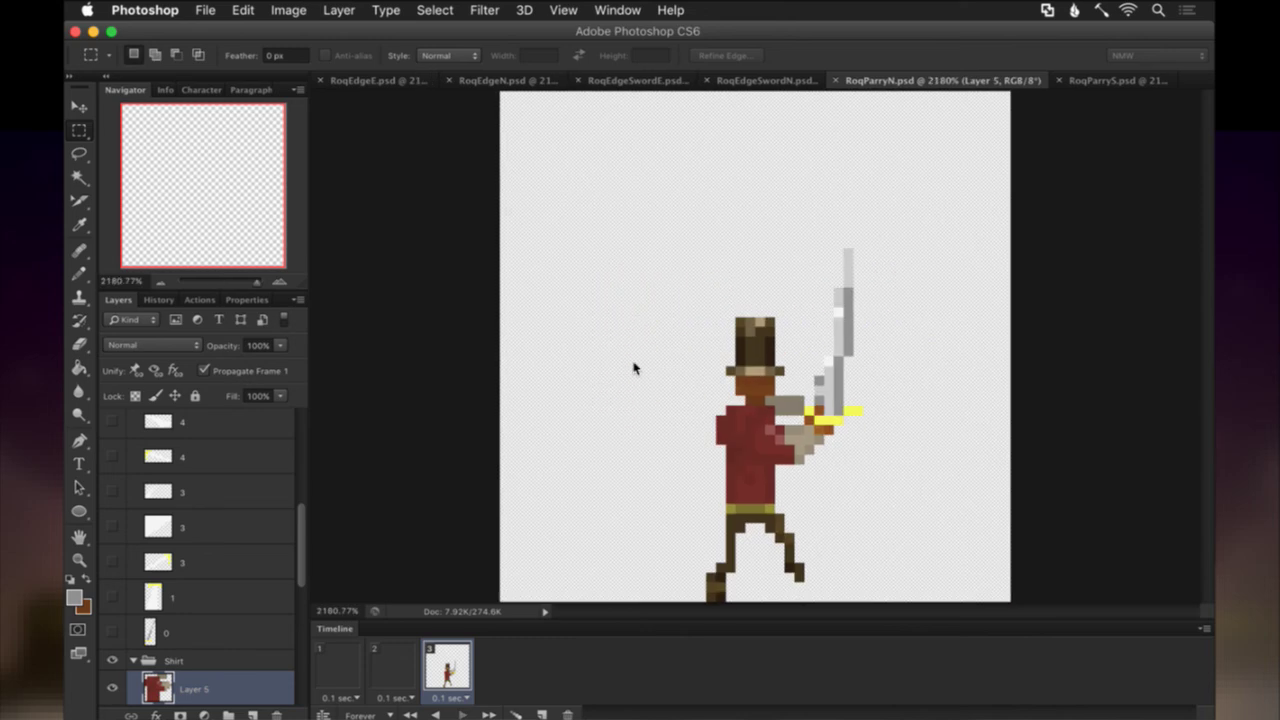
Close the RoqEdgeE, RoqEdgeN, RoqEdgeSwordE and RoqEdgeSwordN documents.
{"action": "left_click", "coordinate": [320, 80]}
{"action": "left_click", "coordinate": [320, 80]}
{"action": "left_click", "coordinate": [320, 80]}
{"action": "left_click", "coordinate": [320, 80]}
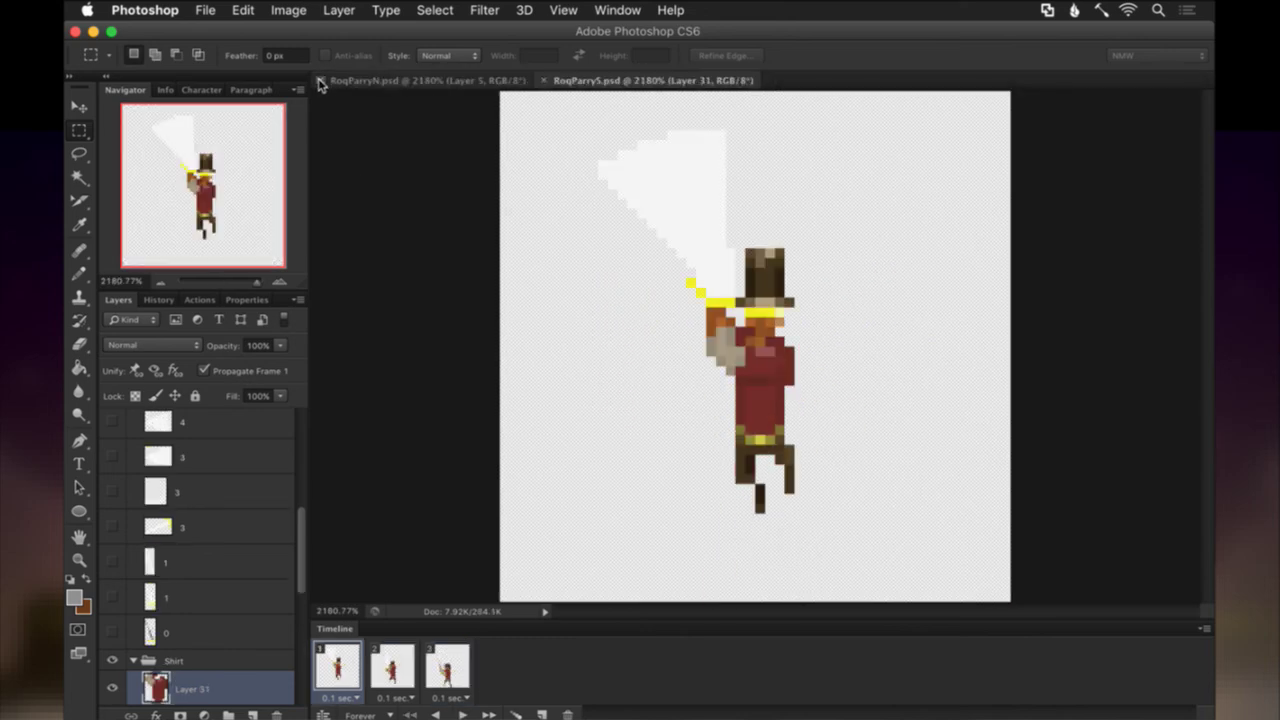
Show the grey Color Fill 1 copy 4 layer across all three RoqParryS.psd frames and open the Sword group's name for editing.
{"action": "left_click", "coordinate": [436, 667], "text": "shift"}
{"action": "scroll", "coordinate": [148, 630], "scroll_direction": "down", "scroll_amount": 5}
{"action": "left_click", "coordinate": [112, 688]}
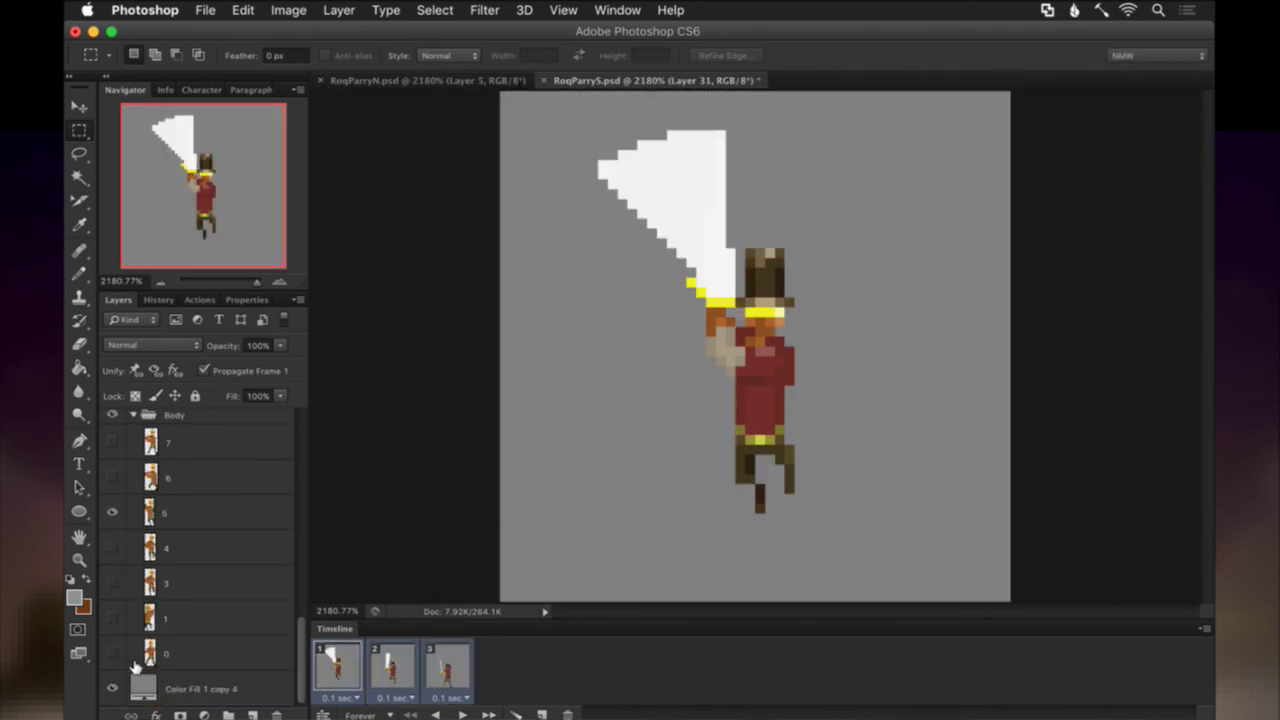
{"action": "scroll", "coordinate": [160, 650], "scroll_direction": "up", "scroll_amount": 5}
{"action": "double_click", "coordinate": [180, 511]}
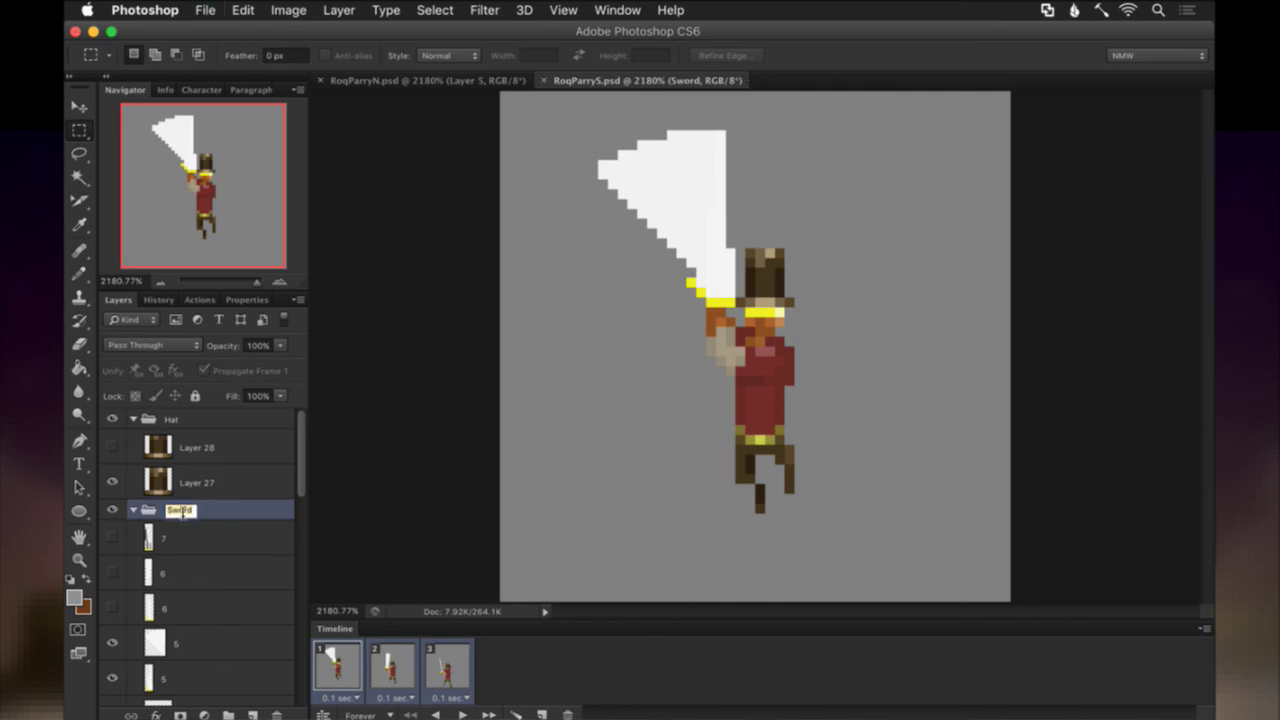
Switch to Gameshow and bring its main window up to check the recording status.
{"action": "key", "text": "super+Tab"}
{"action": "left_click", "coordinate": [805, 357]}
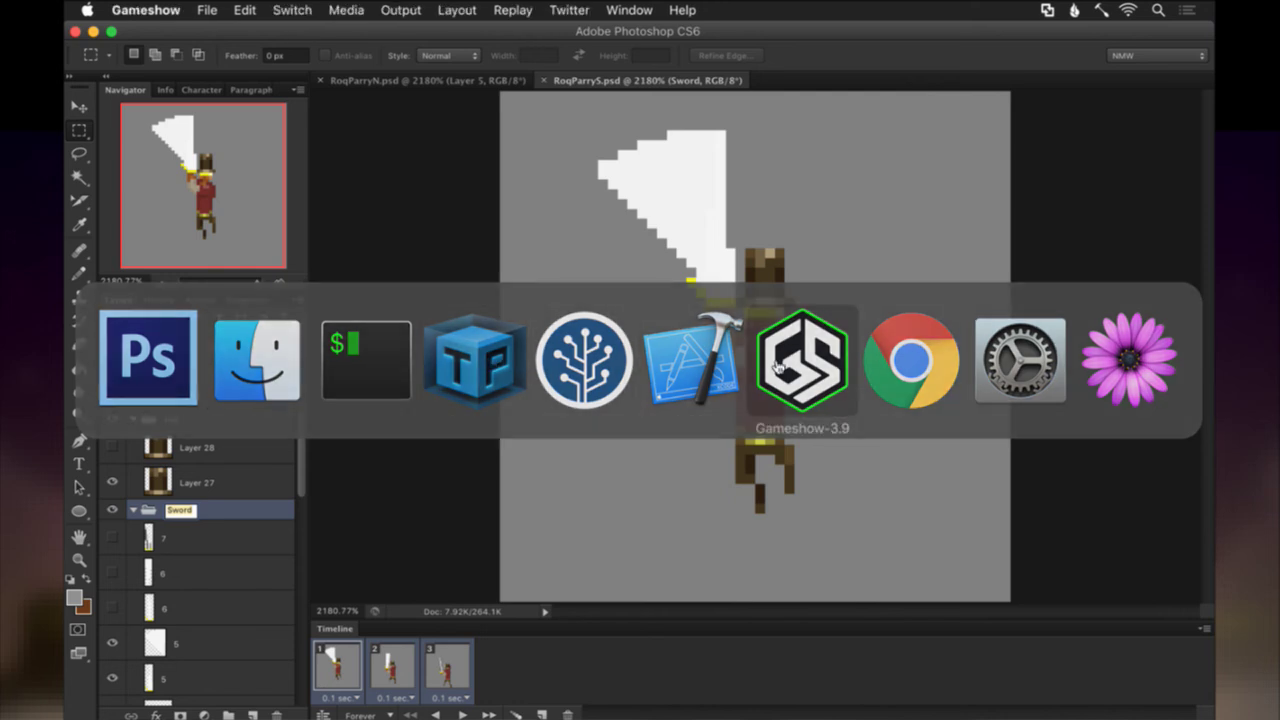
{"action": "key", "text": "F4"}
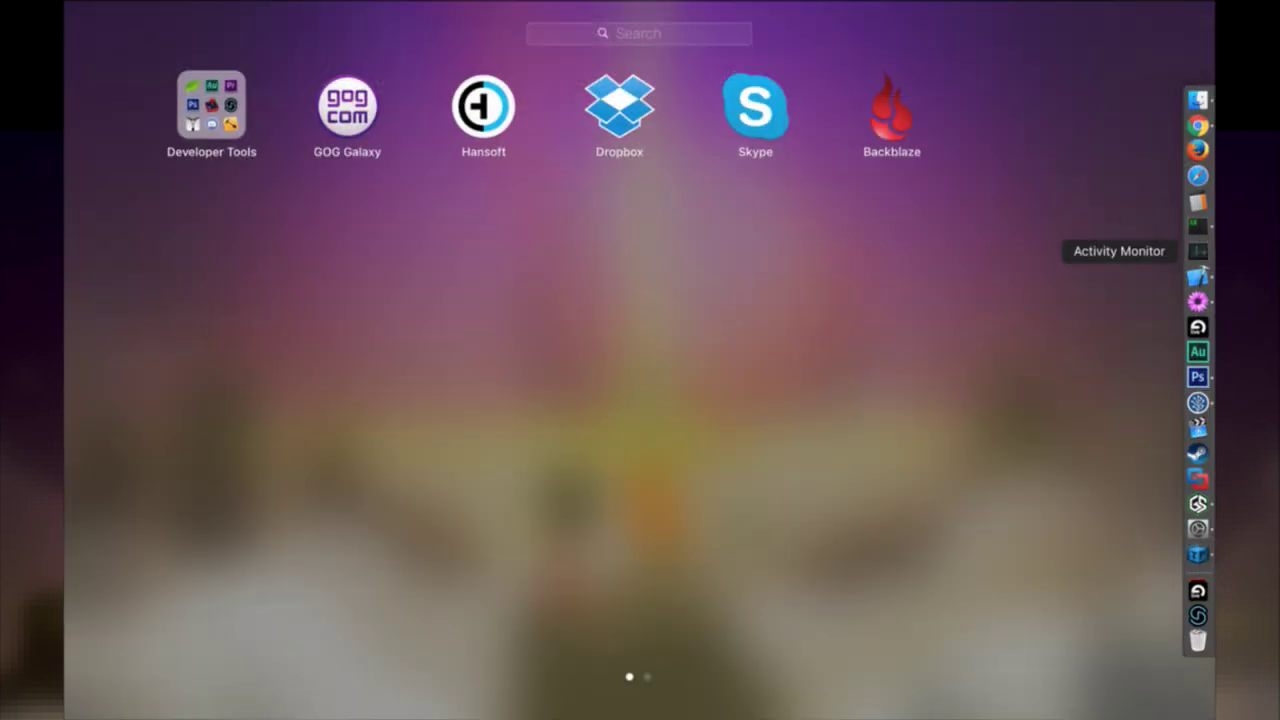
{"action": "left_click", "coordinate": [1198, 503]}
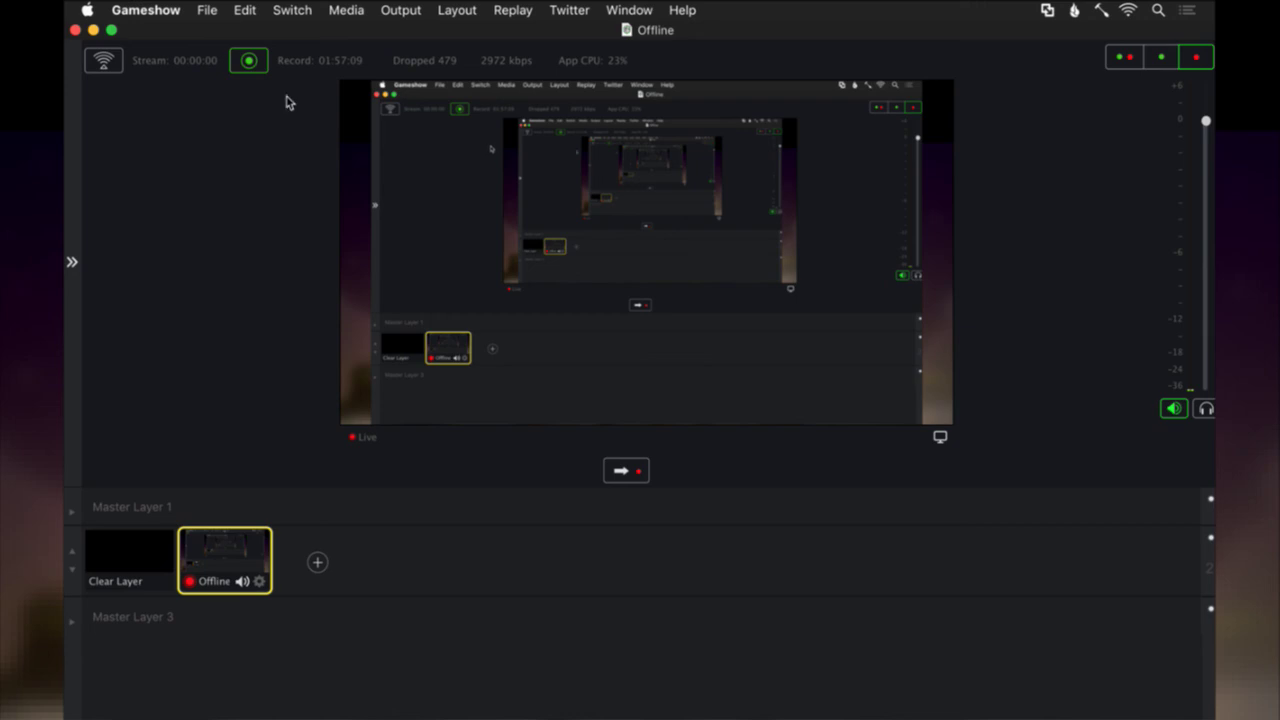